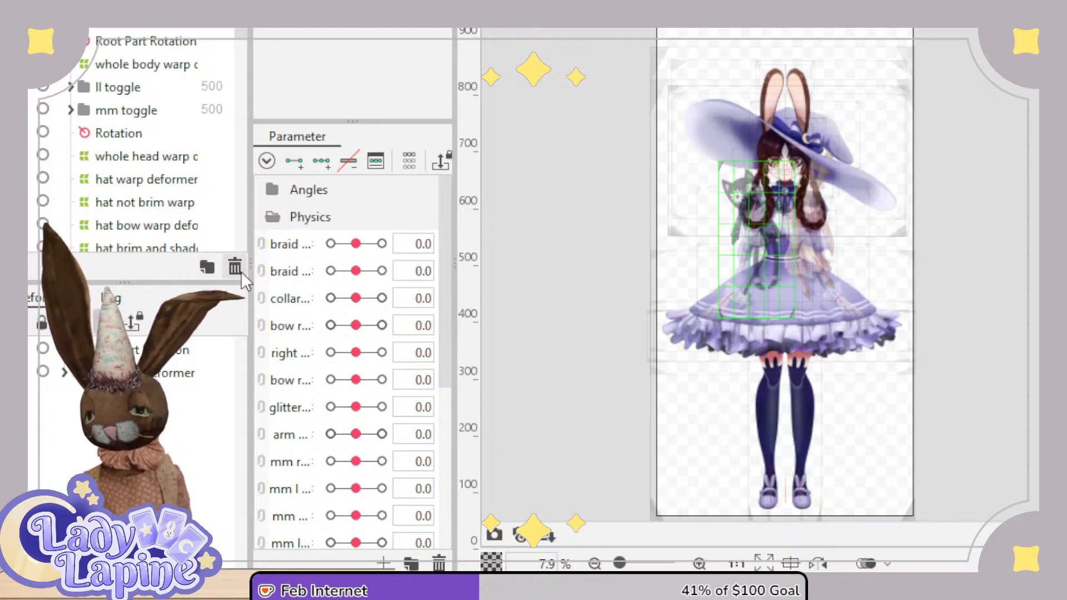
Look through the parameters in the Physics, Angles and Face Tracking groups.
drag(449, 240, 446, 229)
click(302, 218)
click(268, 218)
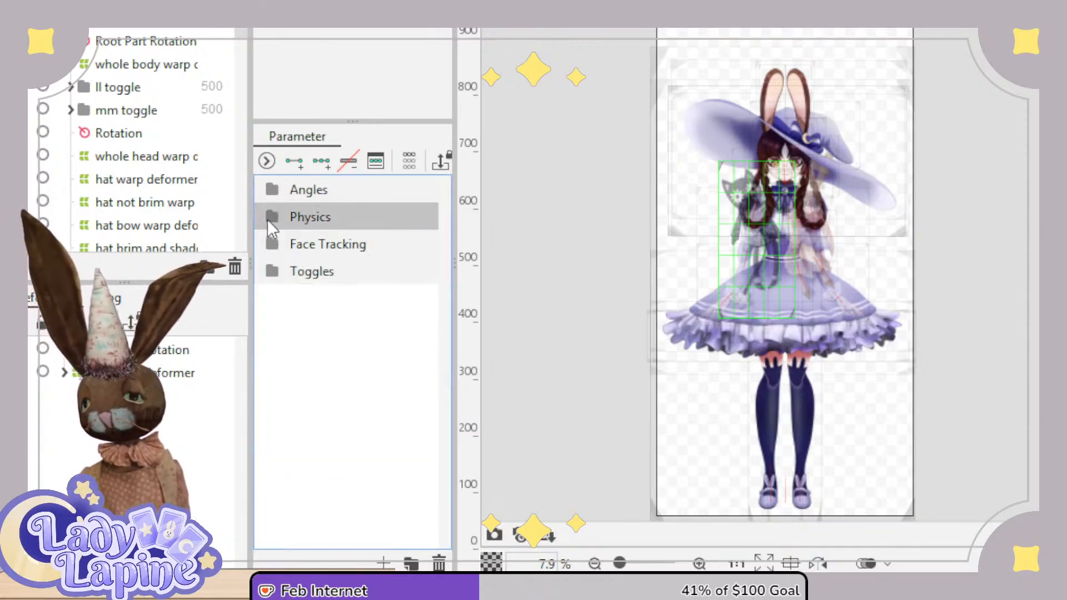
click(272, 190)
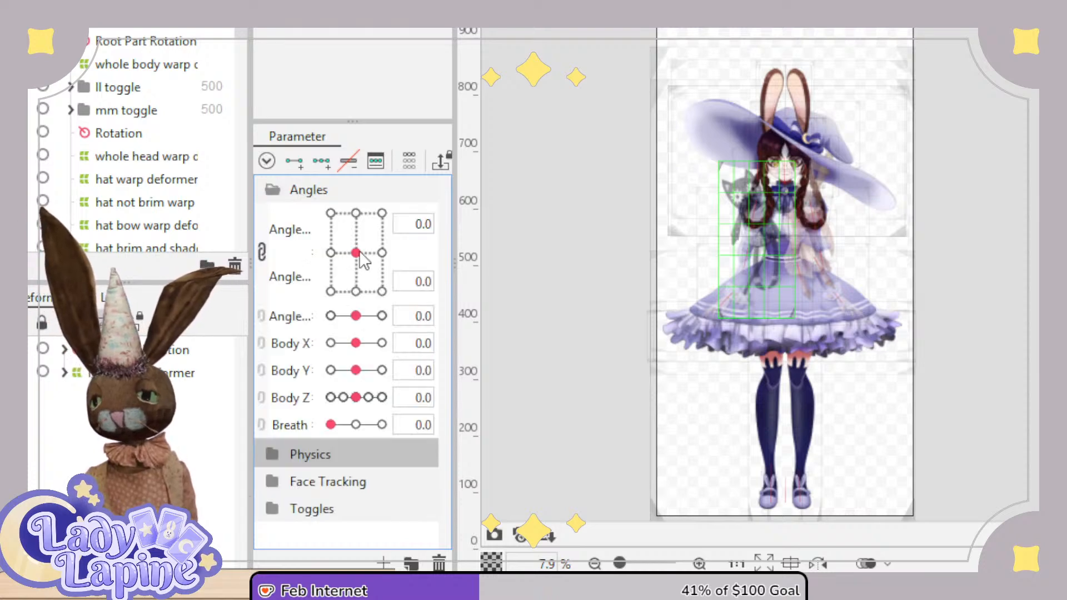
click(275, 191)
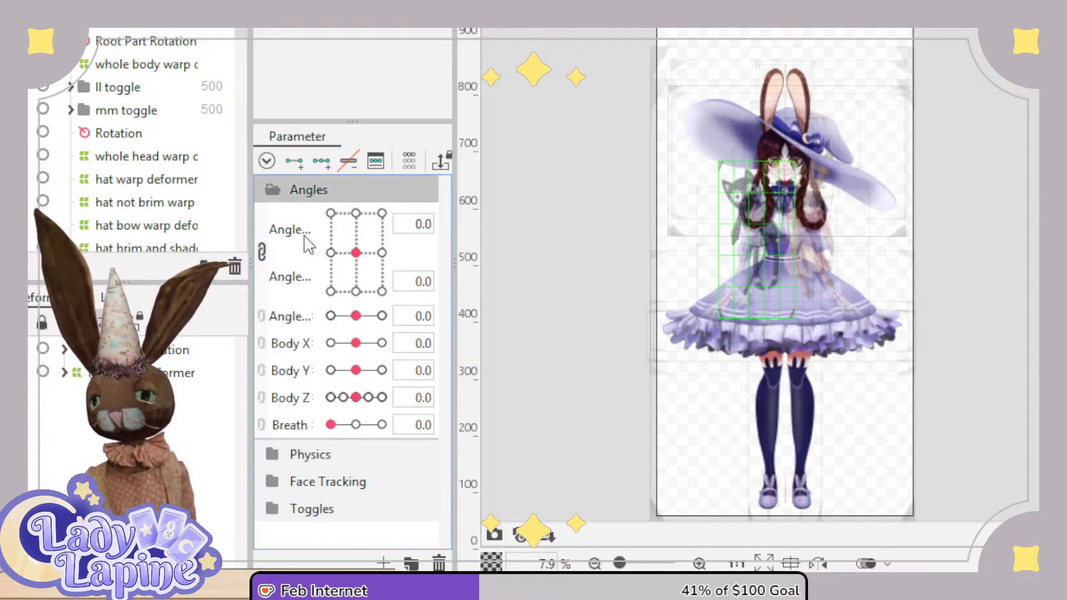
click(273, 189)
click(273, 217)
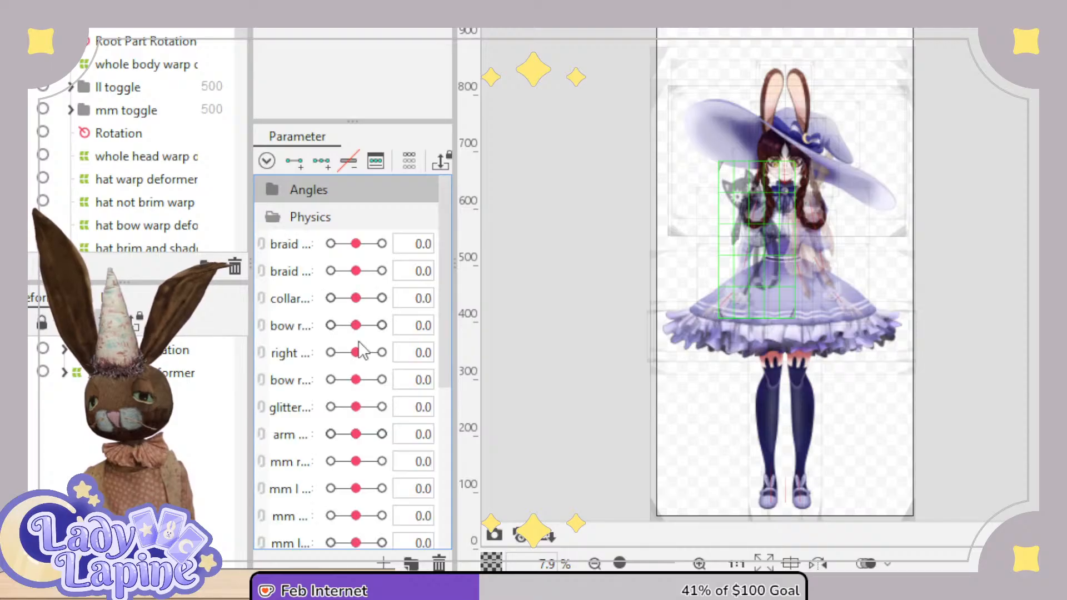
drag(448, 314, 442, 254)
click(272, 216)
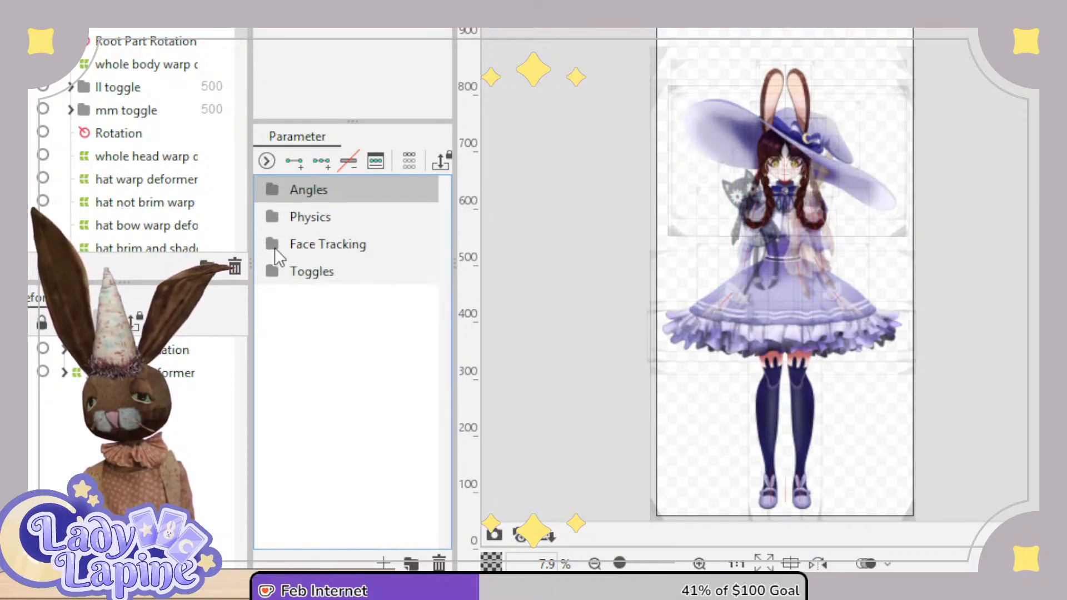
click(273, 245)
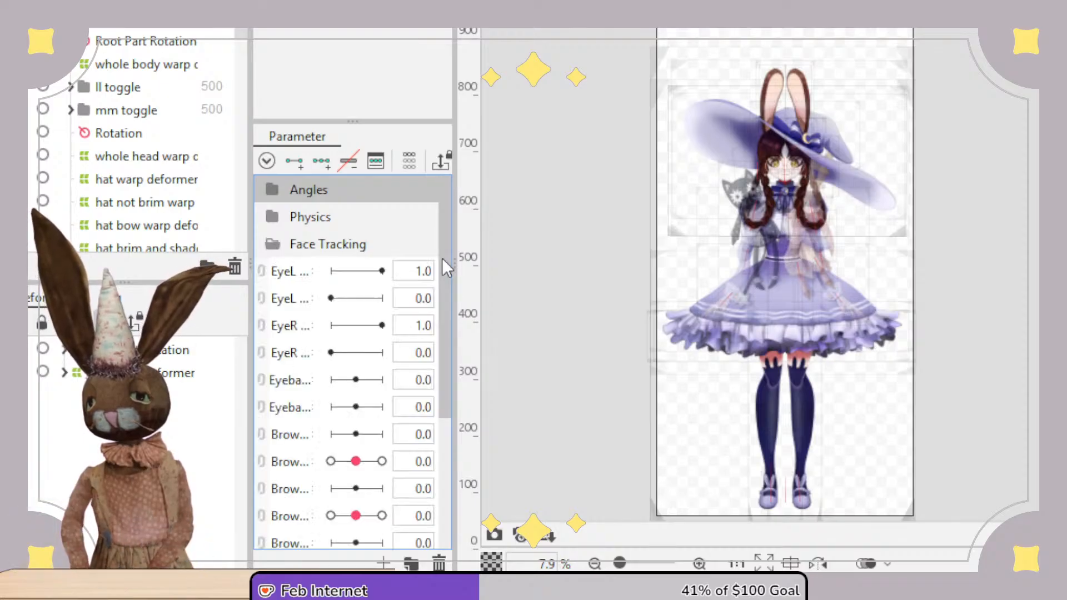
drag(442, 257, 402, 228)
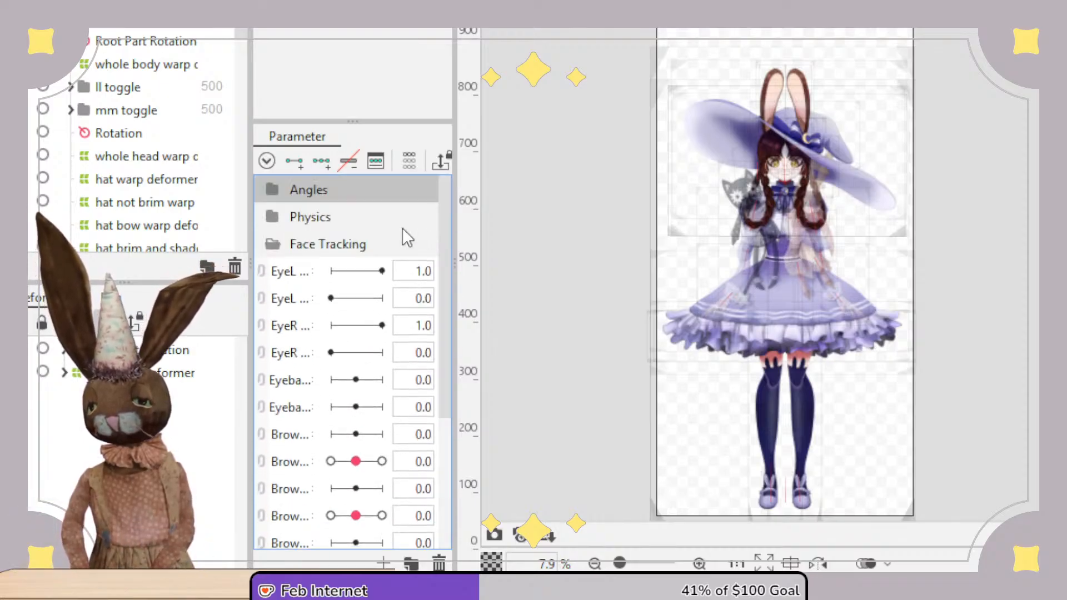
click(273, 244)
Set both the mm toggle and ll toggle parameters to -30.0 and collapse the Toggles group.
click(272, 270)
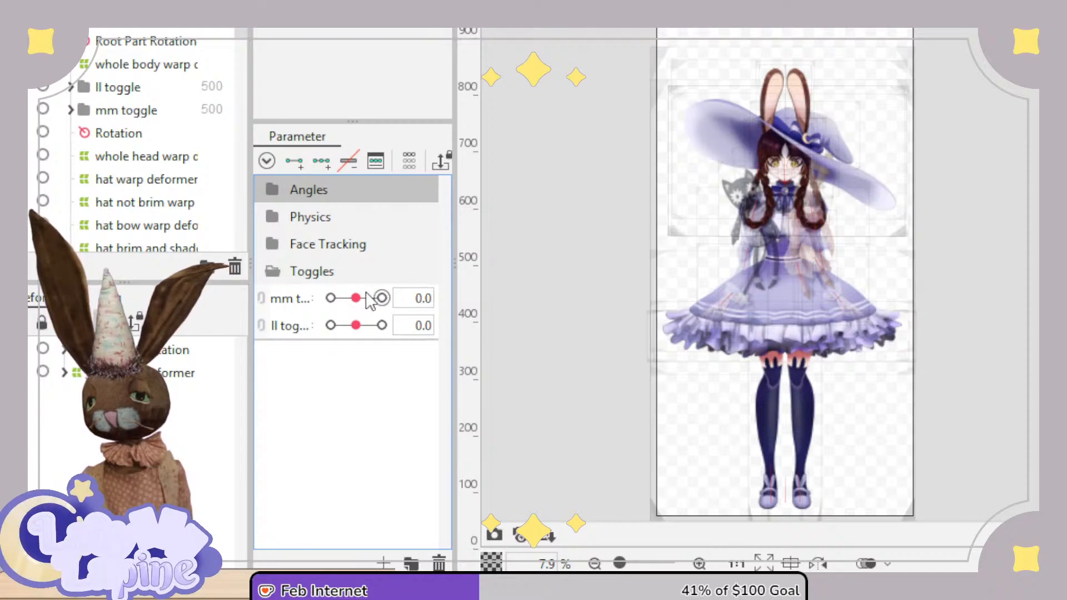
drag(355, 299, 284, 312)
drag(356, 325, 292, 328)
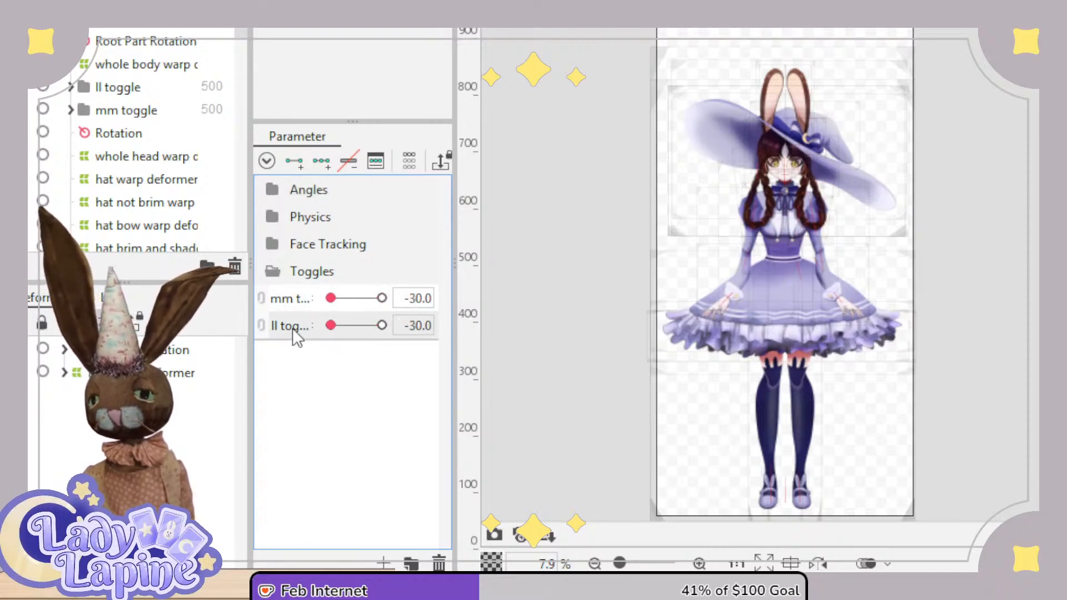
click(275, 272)
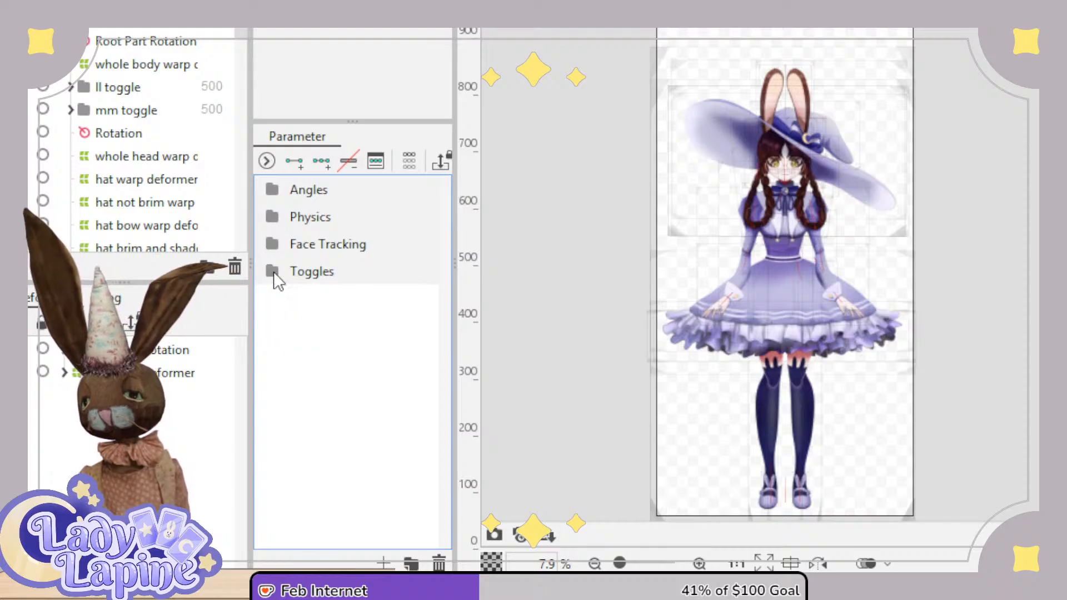
Expand the Angles group and preview the head turn with the paired Angle parameters, ending at 0.0 on both.
click(279, 191)
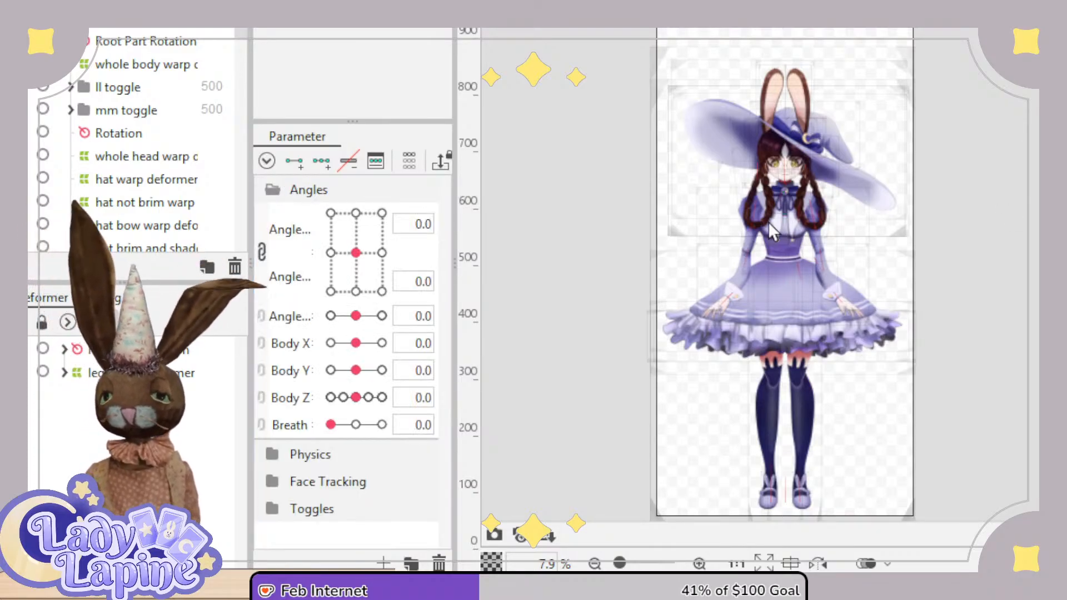
scroll(773, 220, up, 5)
scroll(779, 222, up, 6)
scroll(845, 184, down, 6)
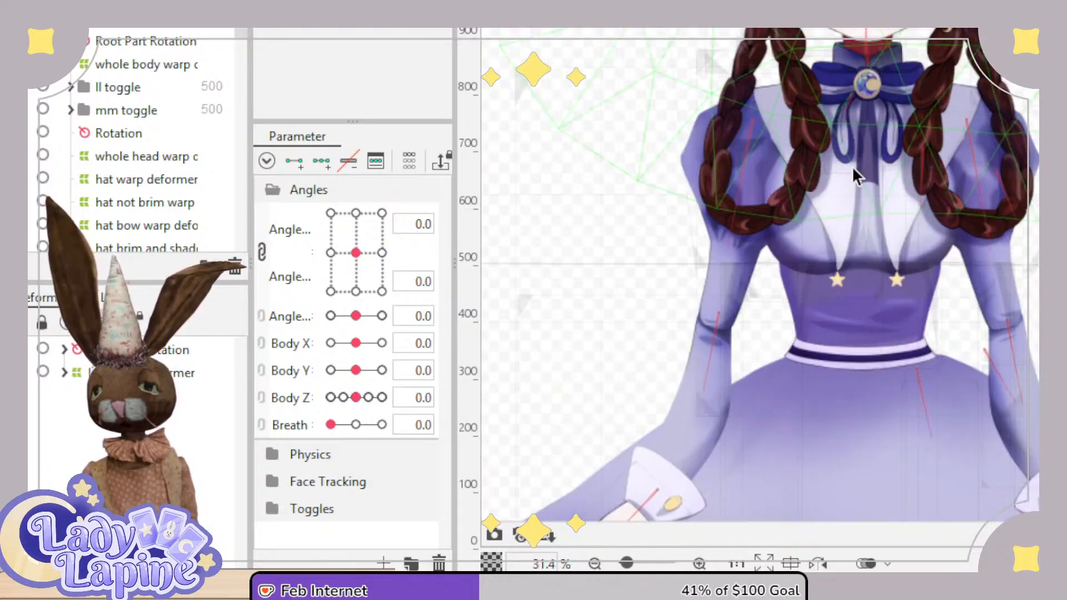
scroll(855, 156, up, 2)
drag(857, 143, 719, 302)
scroll(719, 295, up, 1)
scroll(738, 256, down, 4)
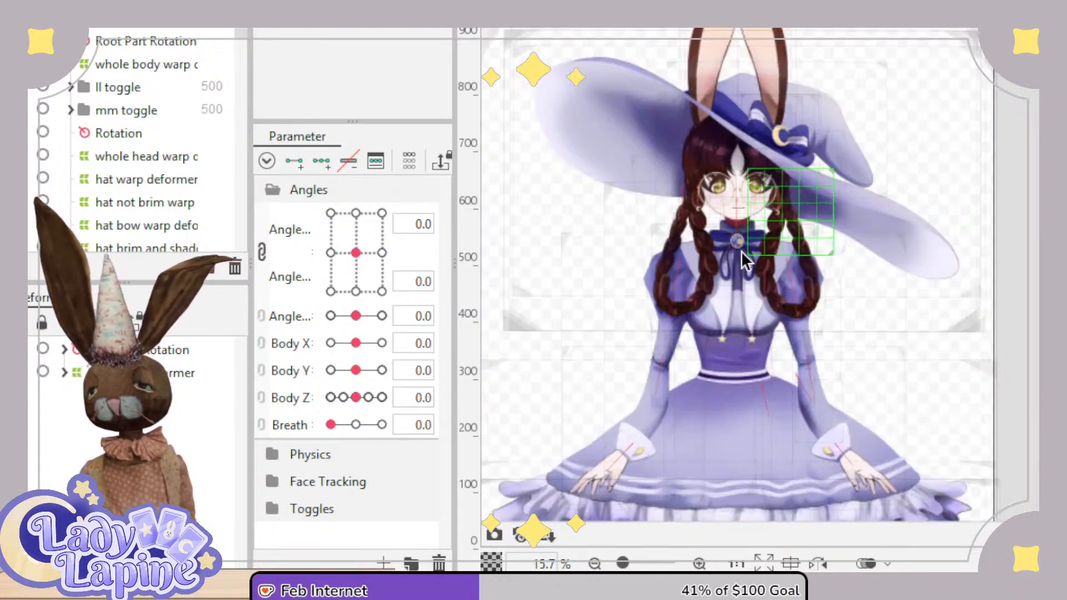
scroll(728, 278, down, 1)
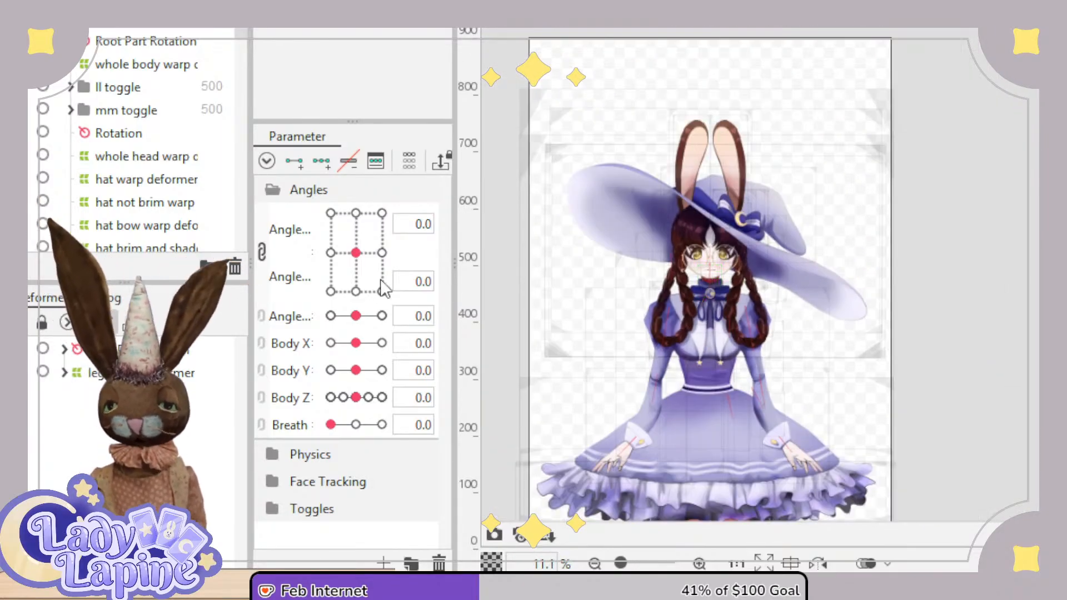
mouse_move(357, 252)
mouse_down()
mouse_move(344, 220)
mouse_move(330, 257)
mouse_move(389, 252)
mouse_move(316, 261)
mouse_move(361, 263)
mouse_move(369, 208)
mouse_move(341, 197)
mouse_move(337, 267)
mouse_move(360, 280)
mouse_move(373, 253)
mouse_move(334, 256)
mouse_move(342, 290)
mouse_move(368, 280)
mouse_move(363, 217)
mouse_move(322, 212)
mouse_move(359, 219)
mouse_move(318, 249)
mouse_move(309, 286)
mouse_move(305, 203)
mouse_move(302, 297)
mouse_move(305, 195)
mouse_move(392, 193)
mouse_move(374, 253)
mouse_move(333, 220)
mouse_move(356, 251)
mouse_up()
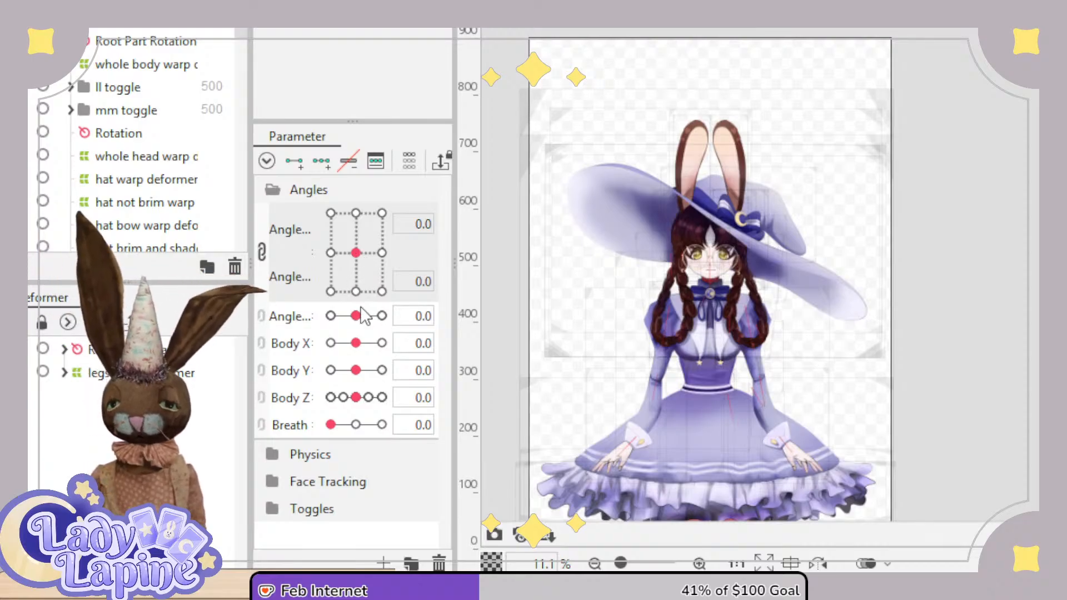
Set Body Y to -10.0 and select the whole head warp deformer in the deformer hierarchy.
drag(361, 321, 321, 385)
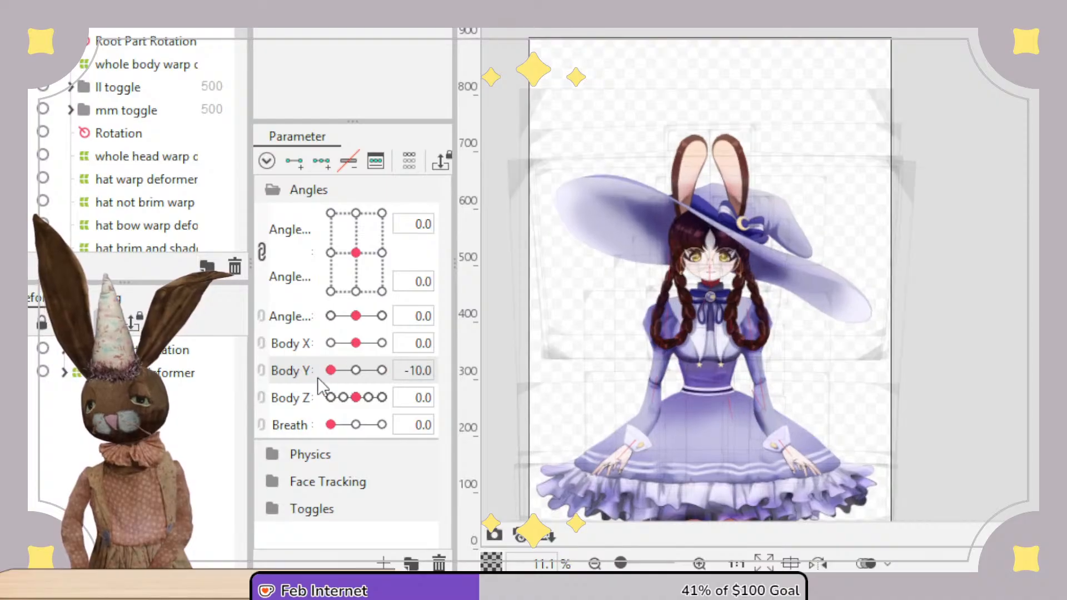
click(622, 328)
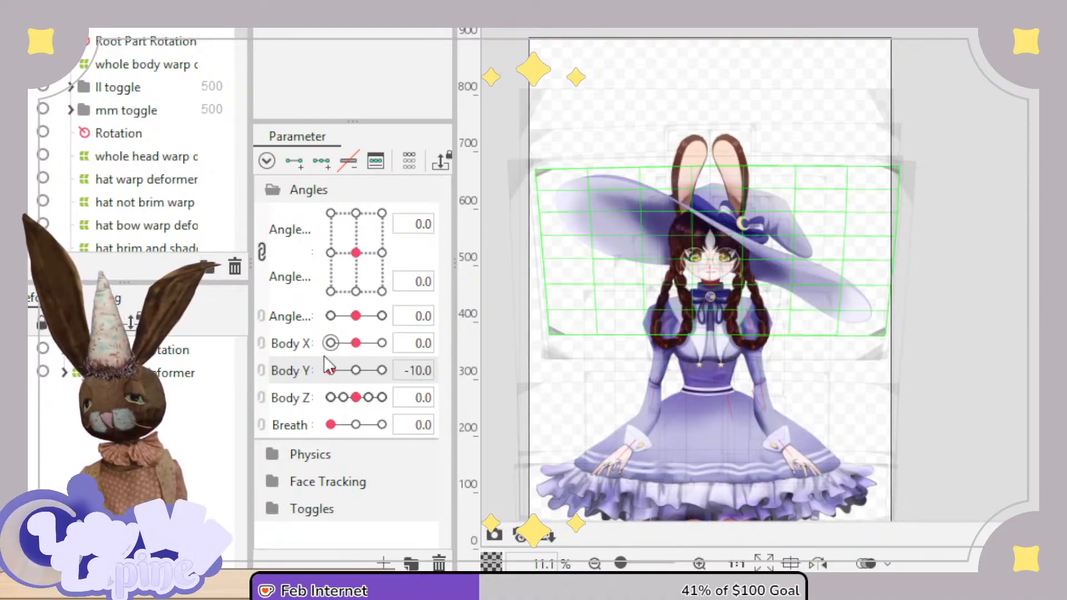
click(294, 378)
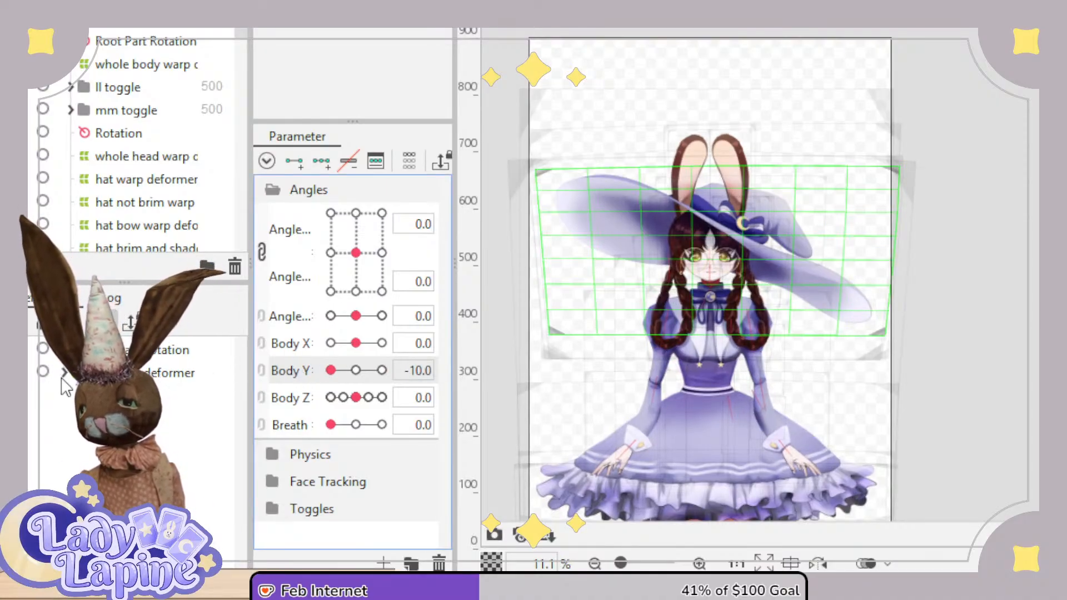
click(65, 350)
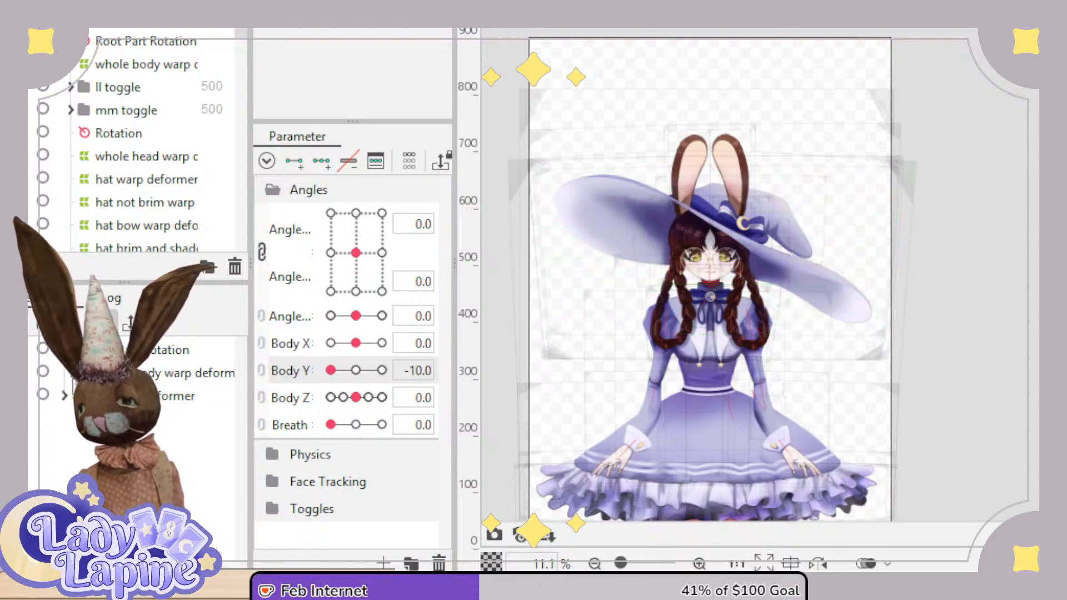
click(120, 395)
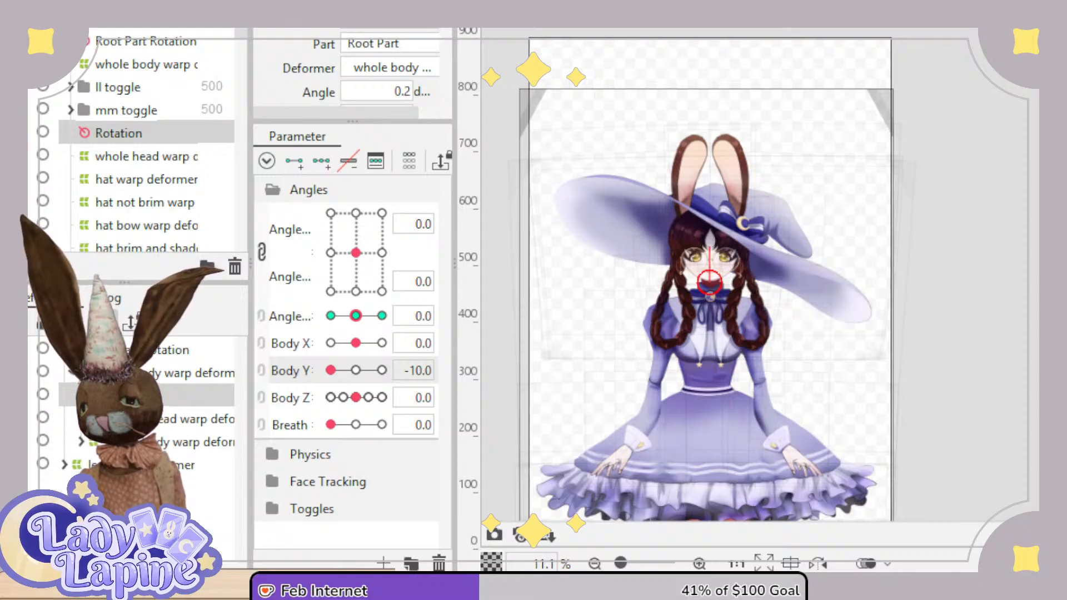
click(133, 419)
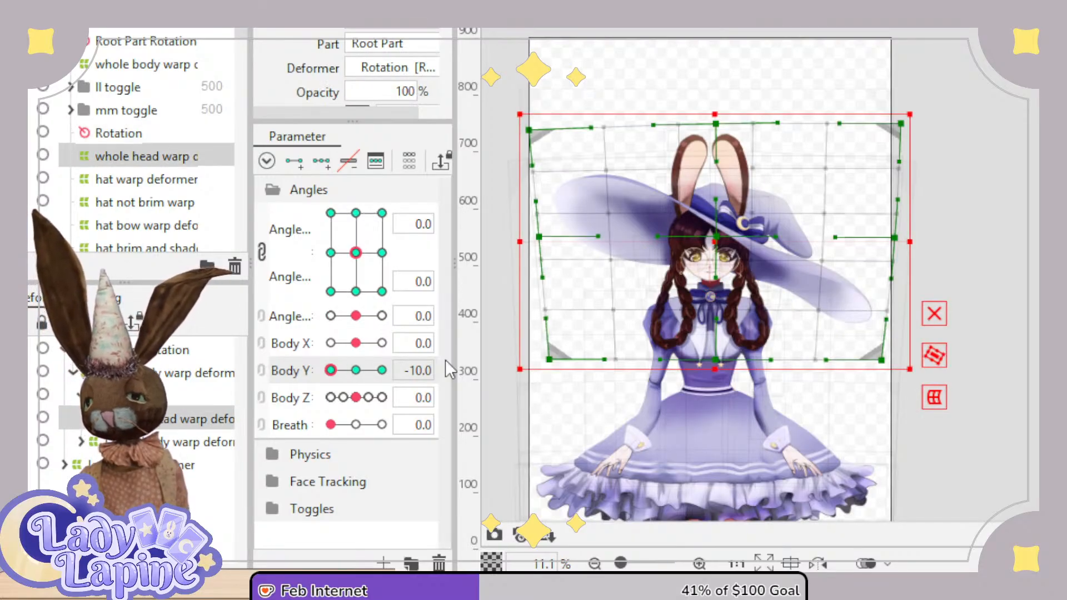
Shift the whole head warp deformer slightly downward at the Body Y -10.0 keyform, undoing the first small move.
scroll(689, 265, down, 1)
scroll(733, 251, up, 2)
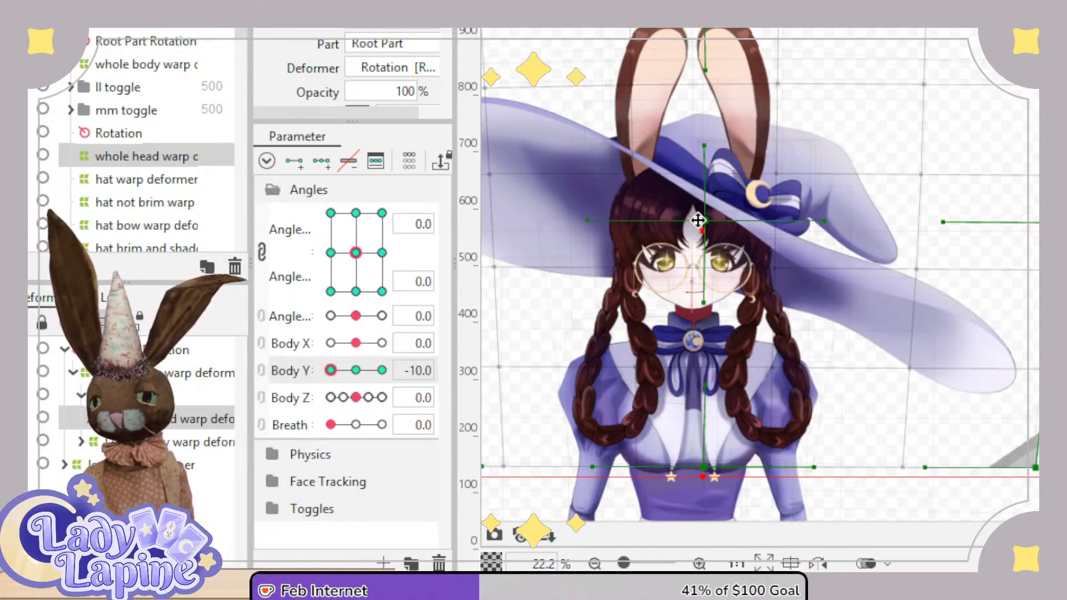
drag(698, 221, 698, 227)
key(ctrl+z)
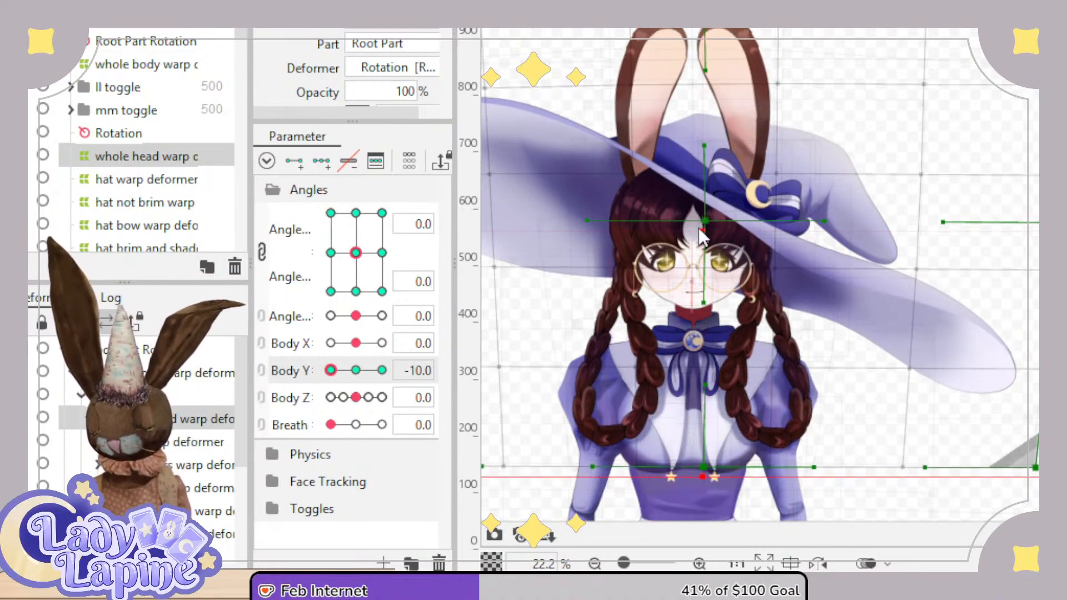
drag(710, 226, 711, 241)
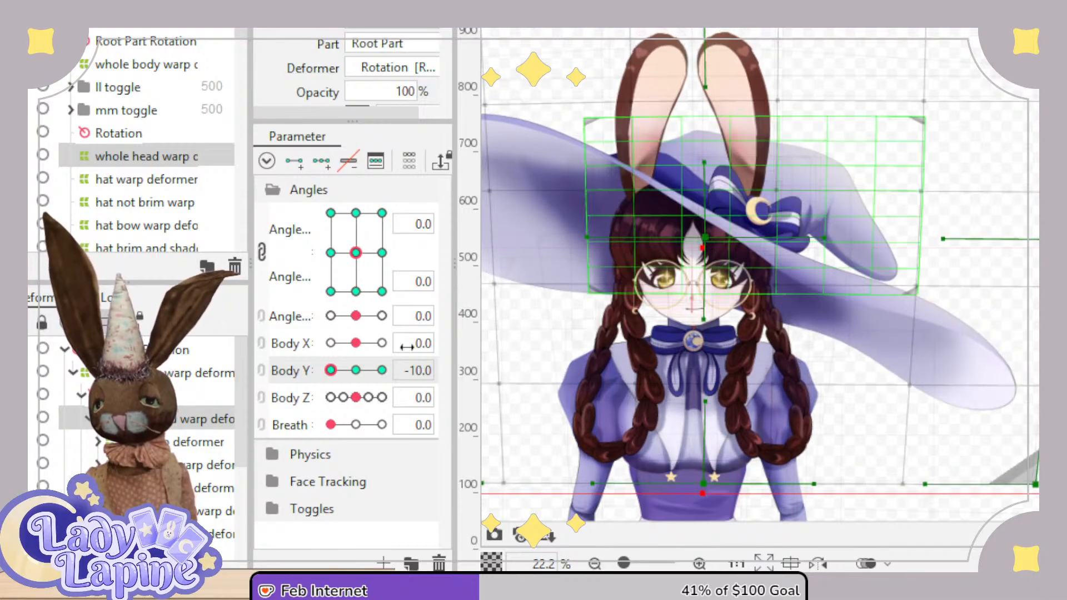
drag(337, 371, 314, 388)
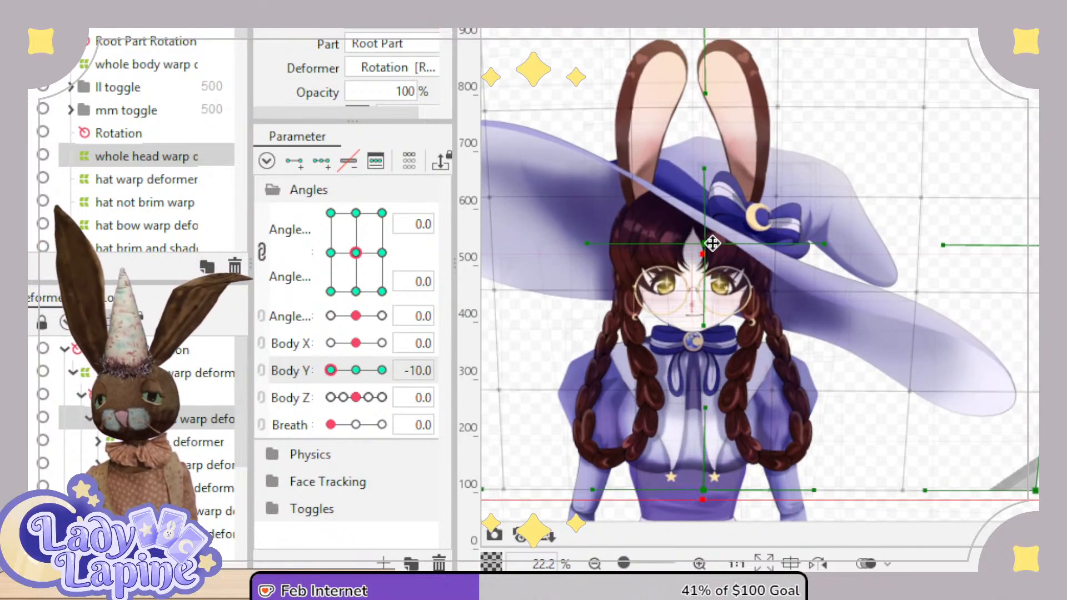
Check the head position at Body Y 10.0, and return Body Y and the paired head angles to 0.0.
drag(388, 368, 413, 364)
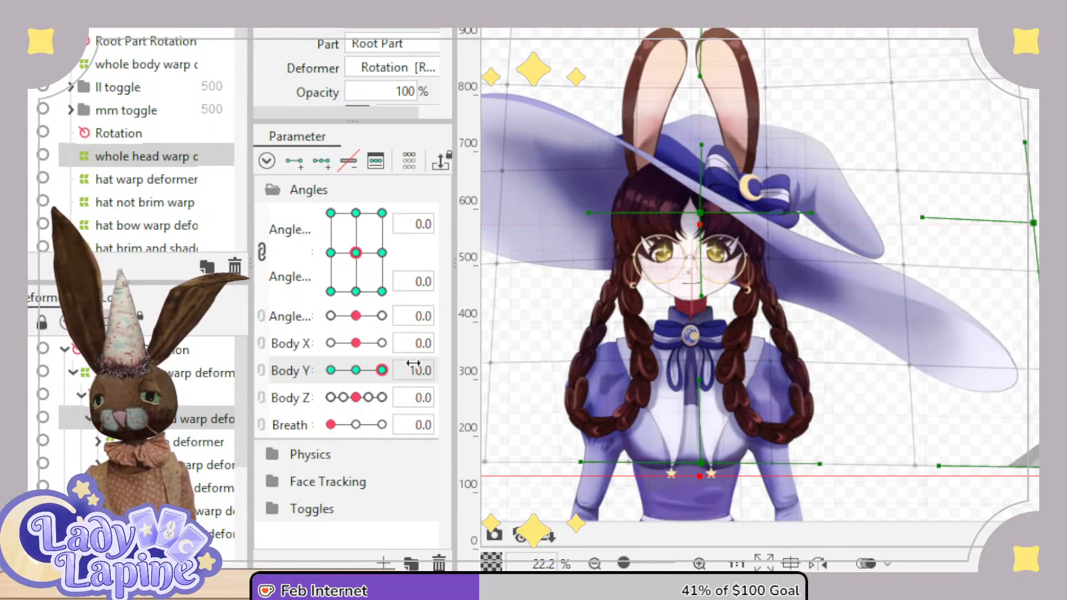
click(358, 371)
mouse_move(356, 252)
mouse_down()
mouse_move(328, 239)
mouse_move(351, 210)
mouse_move(411, 219)
mouse_move(344, 218)
mouse_move(369, 250)
mouse_move(350, 273)
mouse_move(373, 290)
mouse_move(372, 254)
mouse_move(369, 266)
mouse_up()
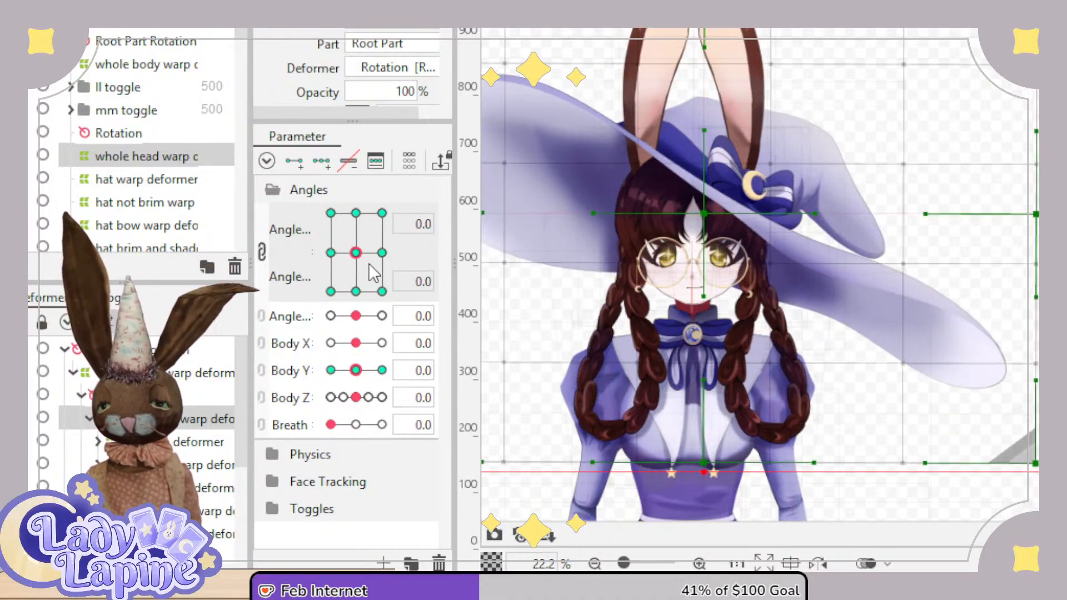
Preview the body tilt with Body Z up to 10.0, inspect the skirt and legs, reset it to 0.0 and collapse the Angles group.
mouse_move(355, 398)
mouse_down()
mouse_move(331, 397)
mouse_move(370, 398)
mouse_up()
scroll(615, 340, down, 2)
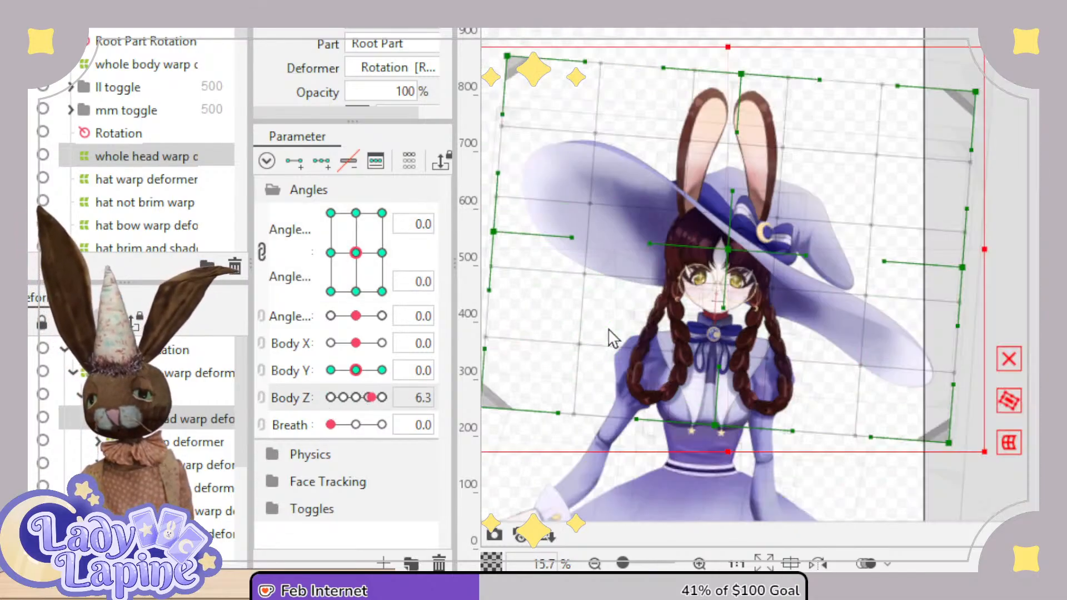
scroll(631, 364, down, 5)
scroll(692, 391, up, 4)
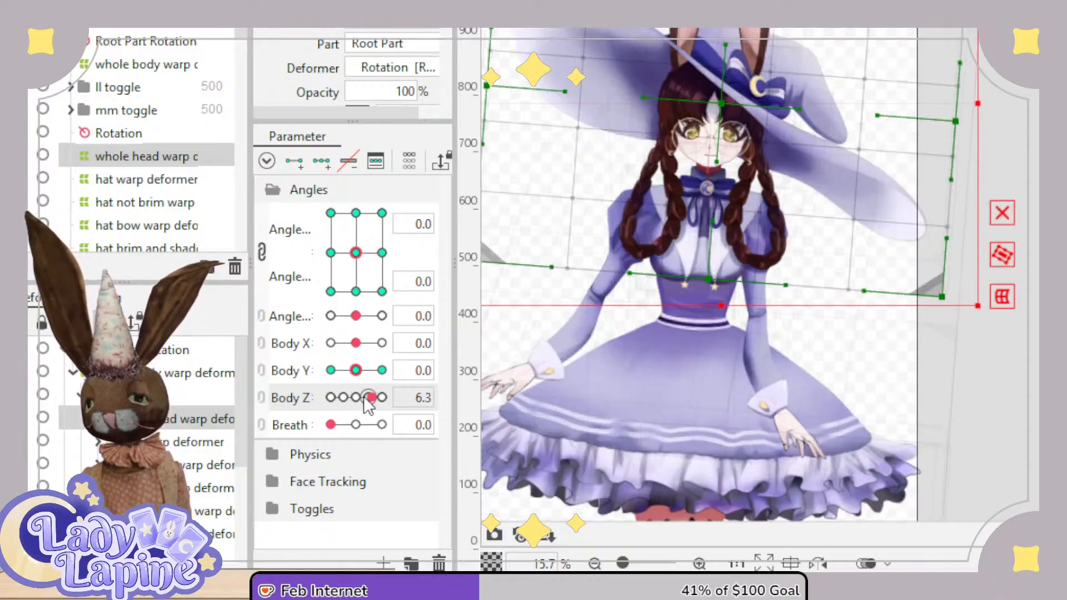
mouse_move(369, 397)
mouse_down()
mouse_move(331, 398)
mouse_move(384, 397)
mouse_up()
scroll(705, 395, down, 2)
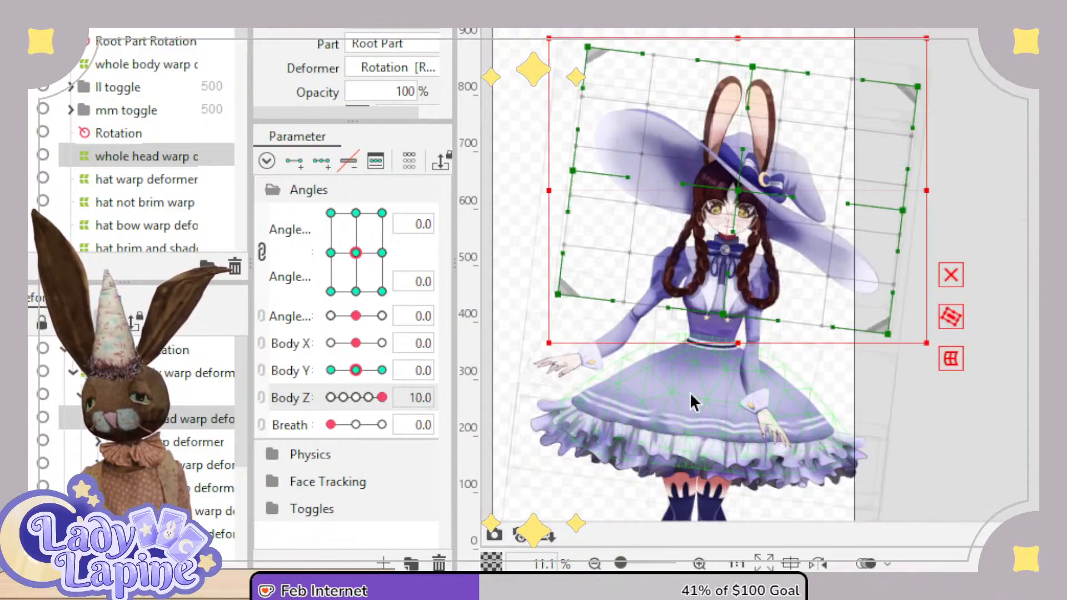
scroll(692, 393, down, 1)
drag(694, 392, 699, 265)
scroll(699, 261, up, 1)
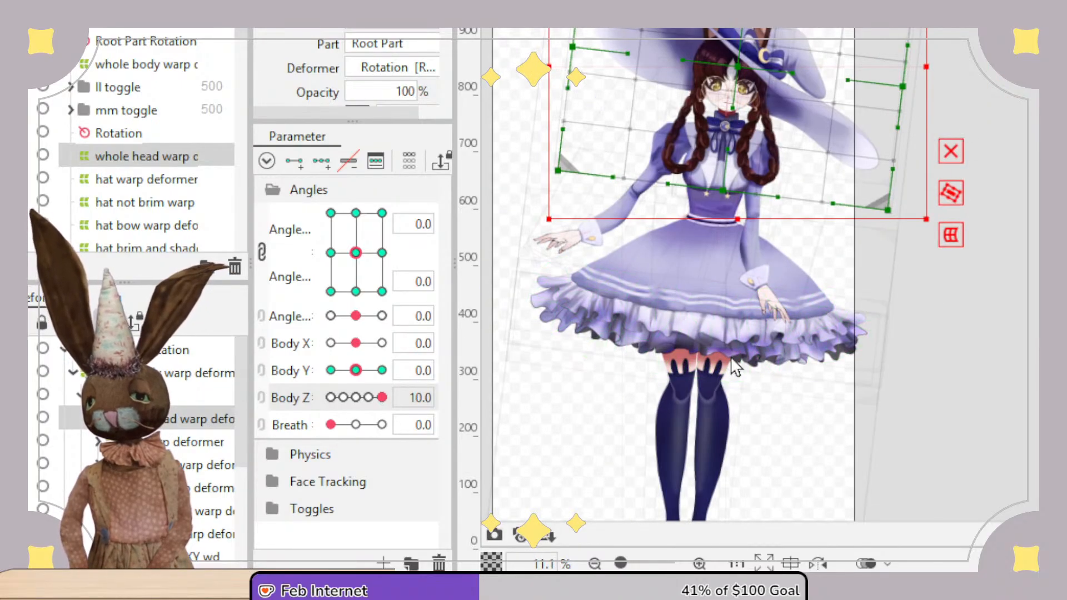
scroll(742, 368, down, 2)
drag(731, 365, 788, 325)
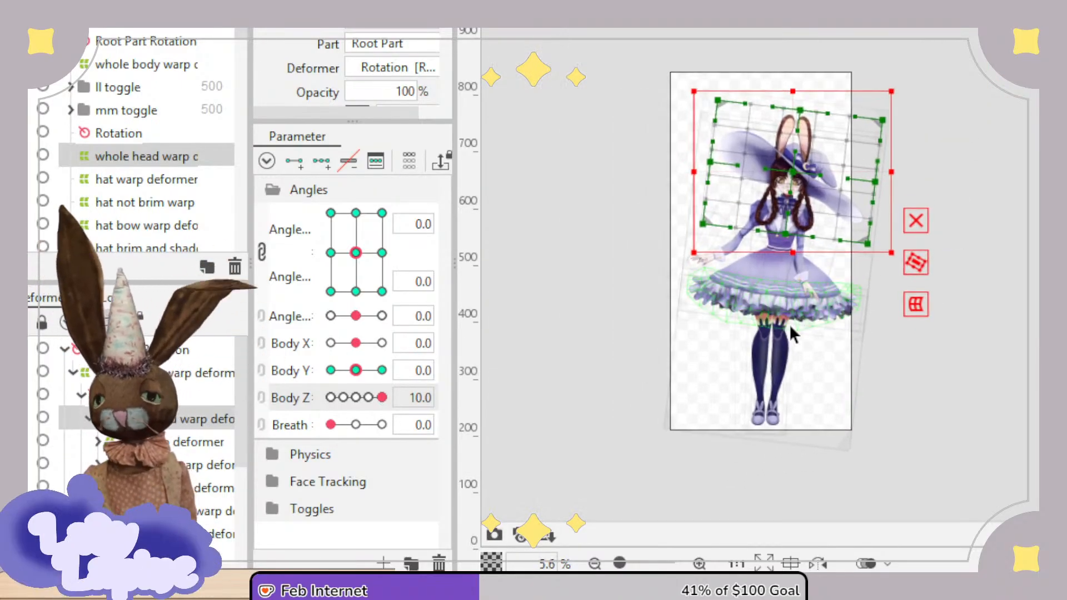
scroll(788, 325, up, 1)
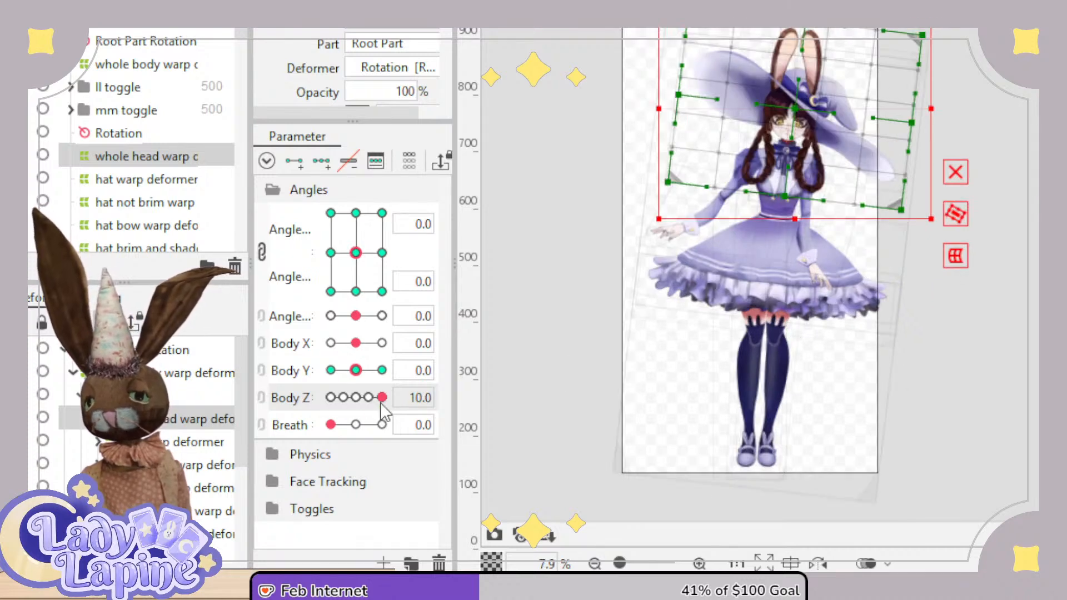
drag(395, 397, 356, 405)
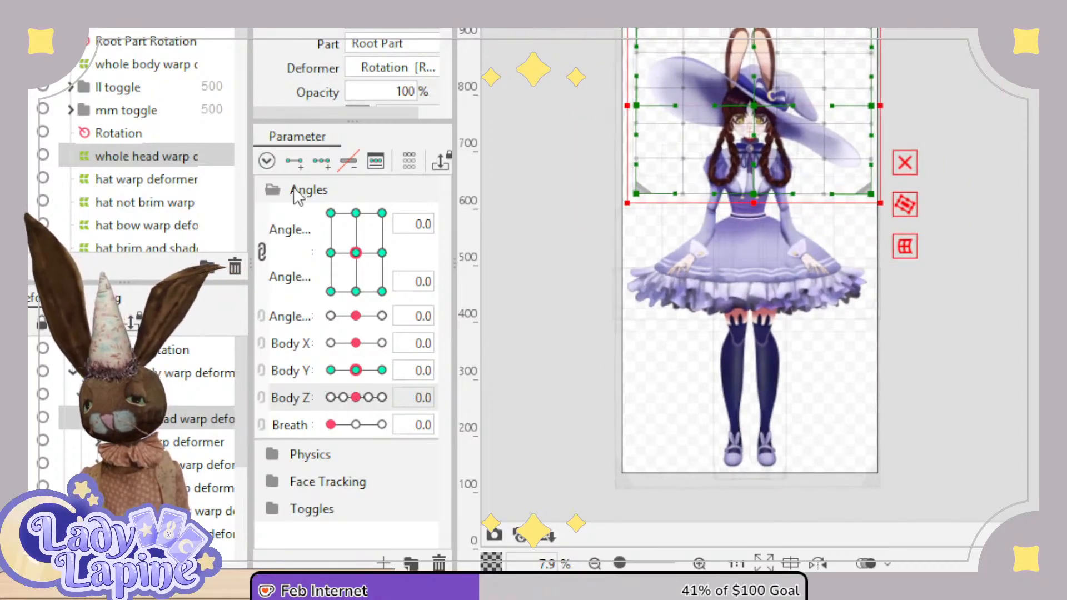
click(277, 193)
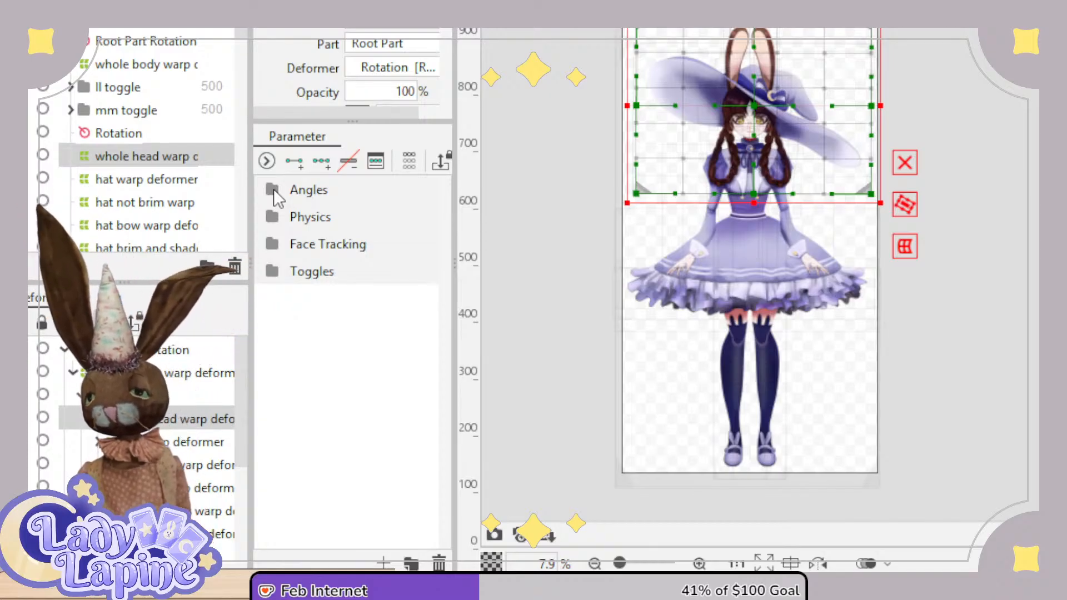
Expand the Angles parameter group, preview Body X at its maximum and return it to 0.0.
click(277, 193)
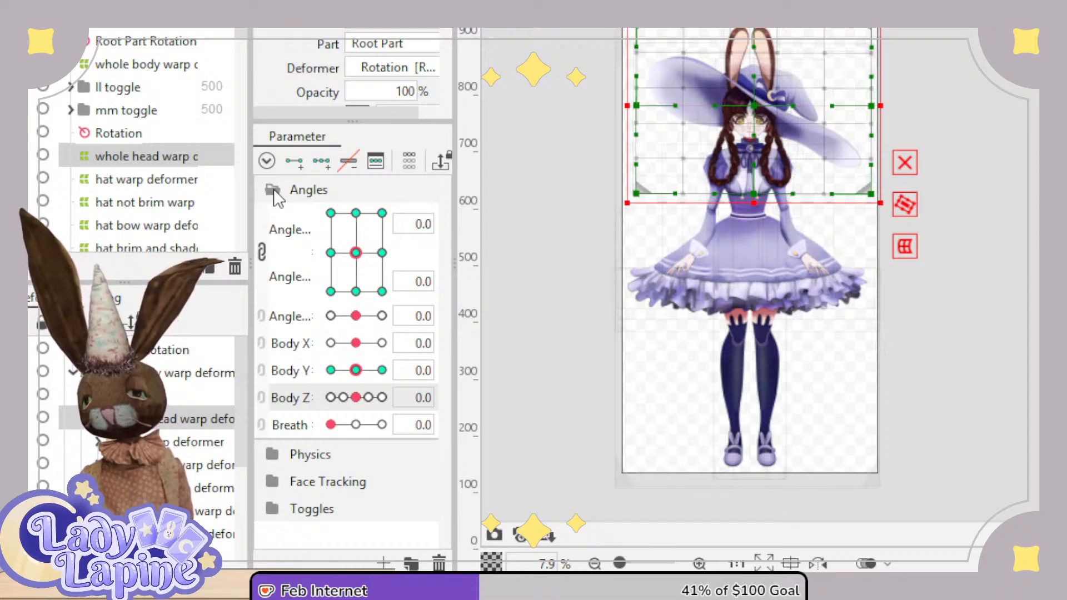
drag(363, 343, 387, 344)
click(354, 343)
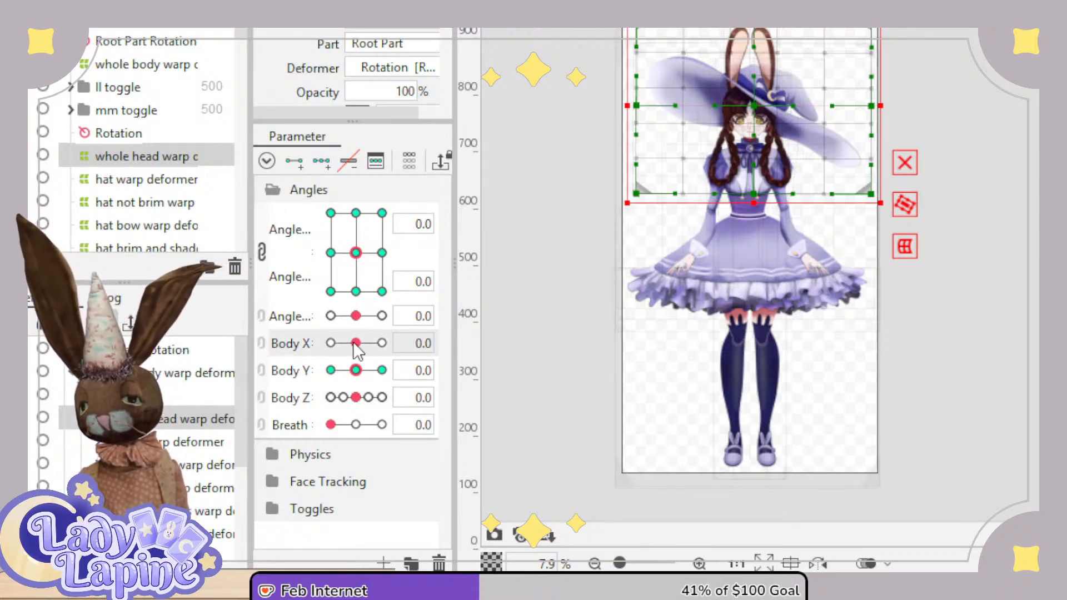
Examine the deformer hierarchy and the model's torso, sleeves, skirt and legs to plan the Body X deformation.
drag(251, 394, 245, 433)
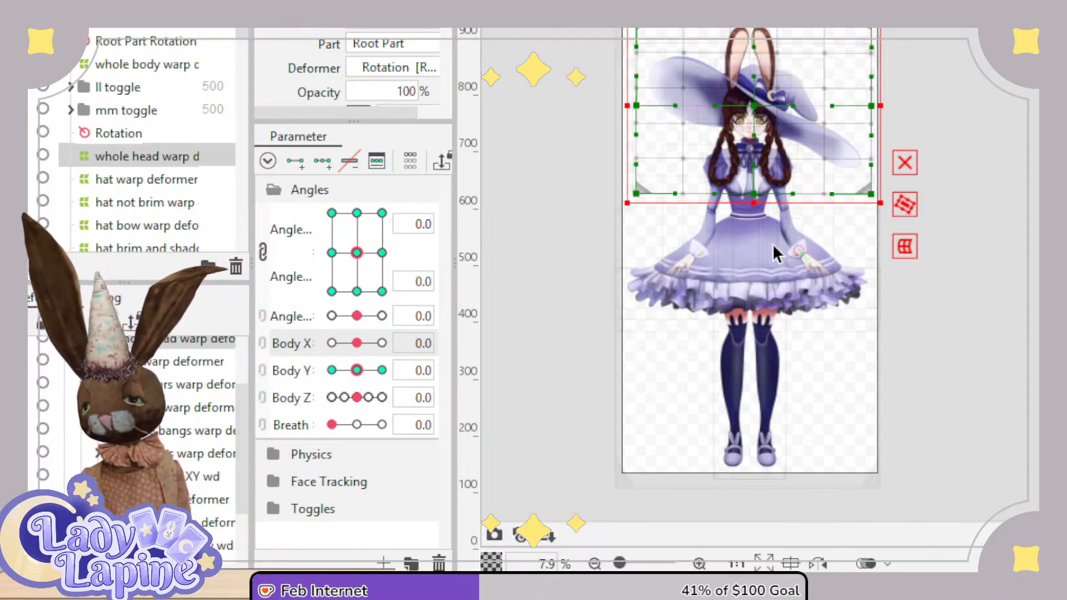
scroll(772, 243, down, 1)
scroll(773, 243, up, 3)
scroll(772, 243, down, 3)
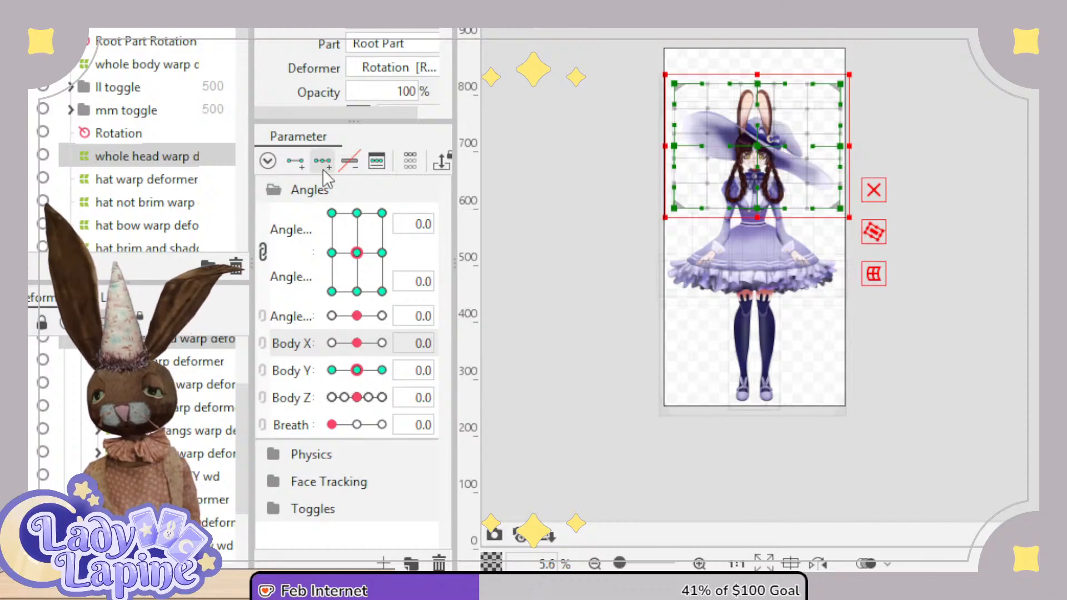
scroll(714, 179, down, 3)
scroll(705, 209, up, 5)
scroll(705, 210, down, 3)
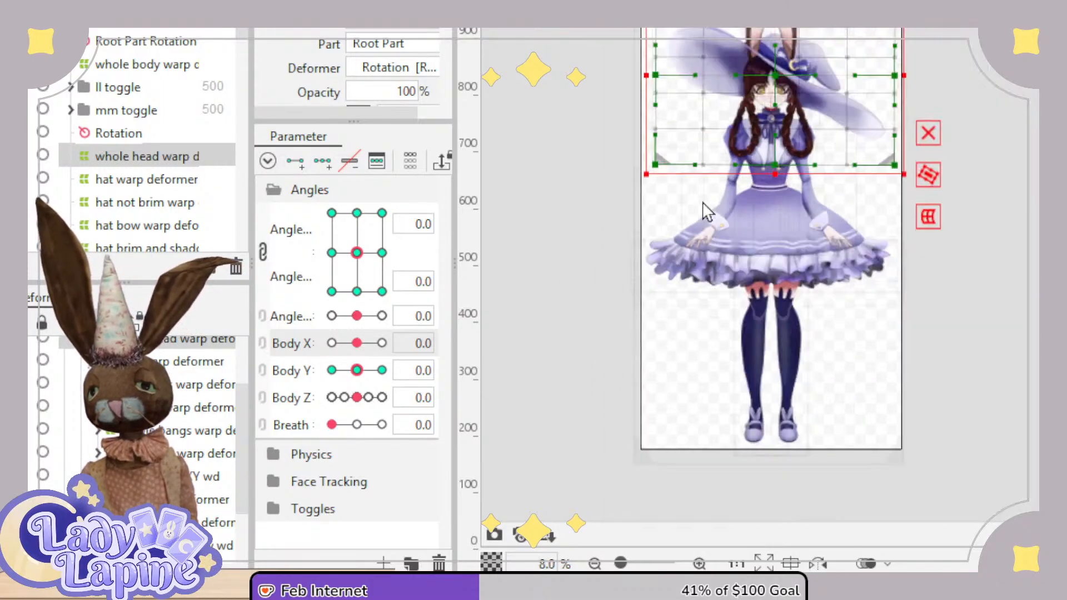
scroll(704, 209, up, 2)
scroll(704, 203, down, 2)
scroll(706, 209, up, 2)
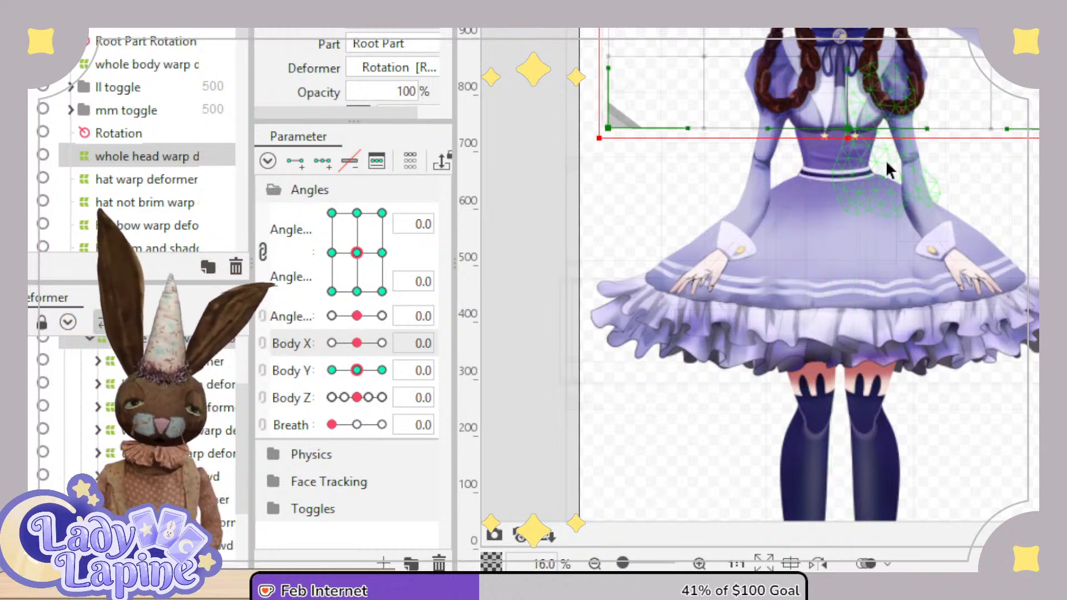
scroll(862, 178, up, 1)
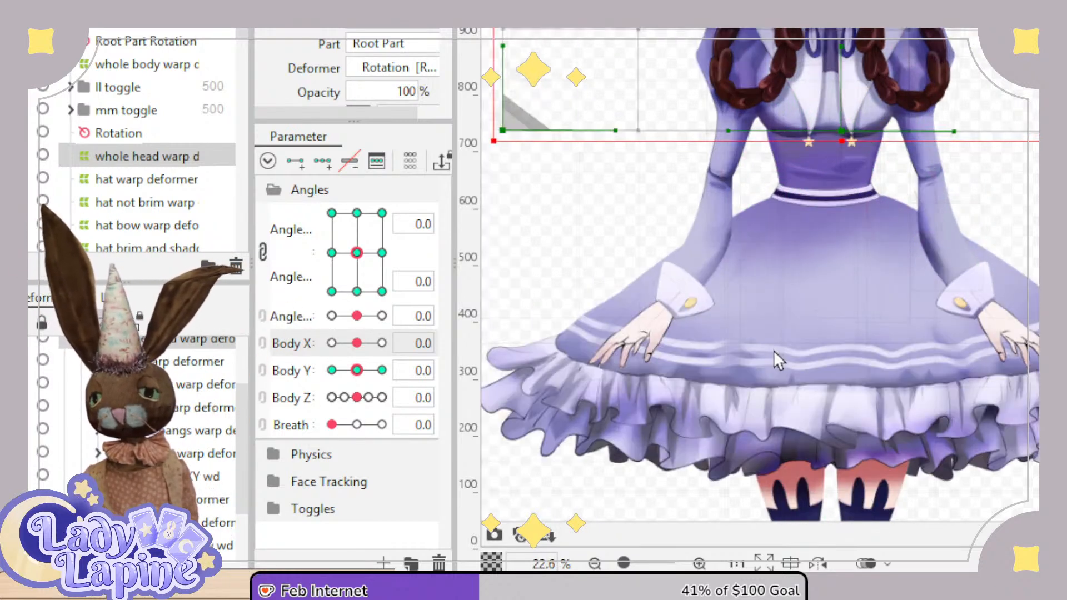
scroll(804, 286, down, 1)
drag(820, 241, 740, 336)
scroll(740, 336, up, 1)
scroll(660, 255, down, 1)
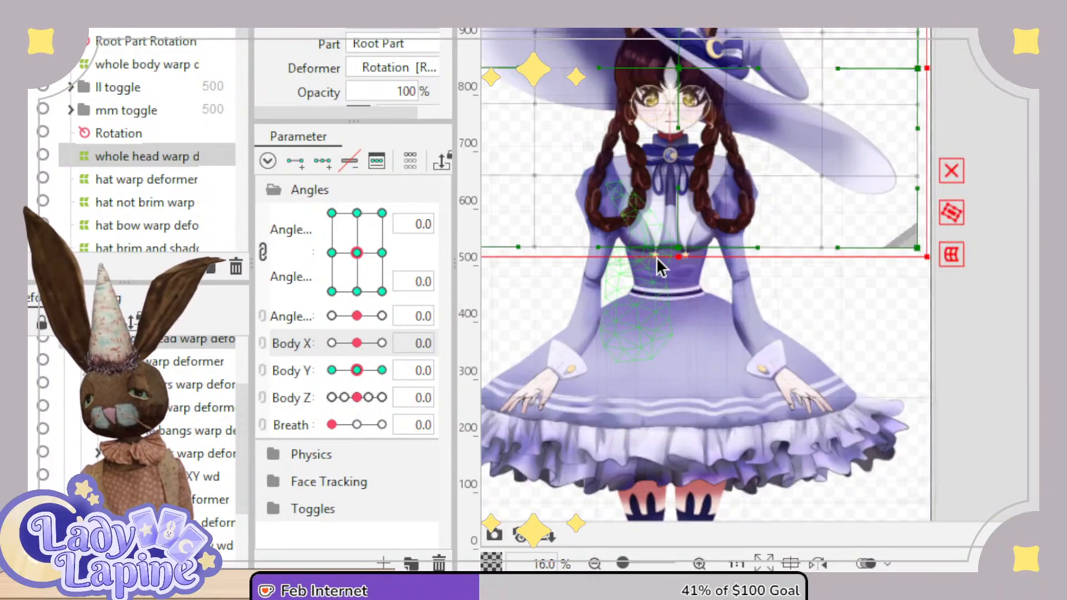
drag(639, 253, 700, 245)
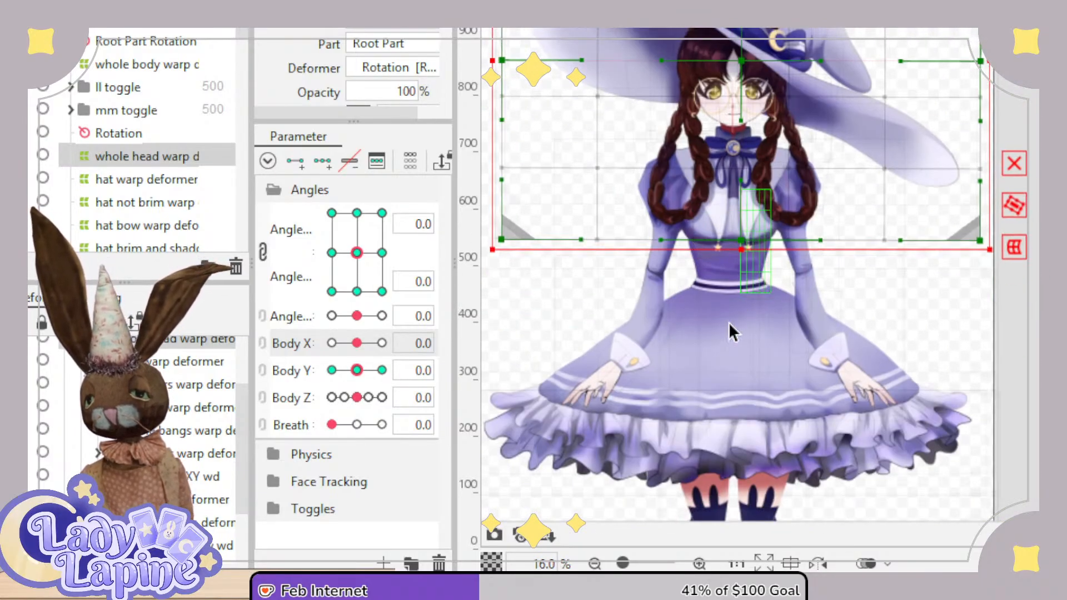
Add three Body X keyforms to the whole body warp deformer and set Body X to -10.0.
drag(357, 343, 332, 349)
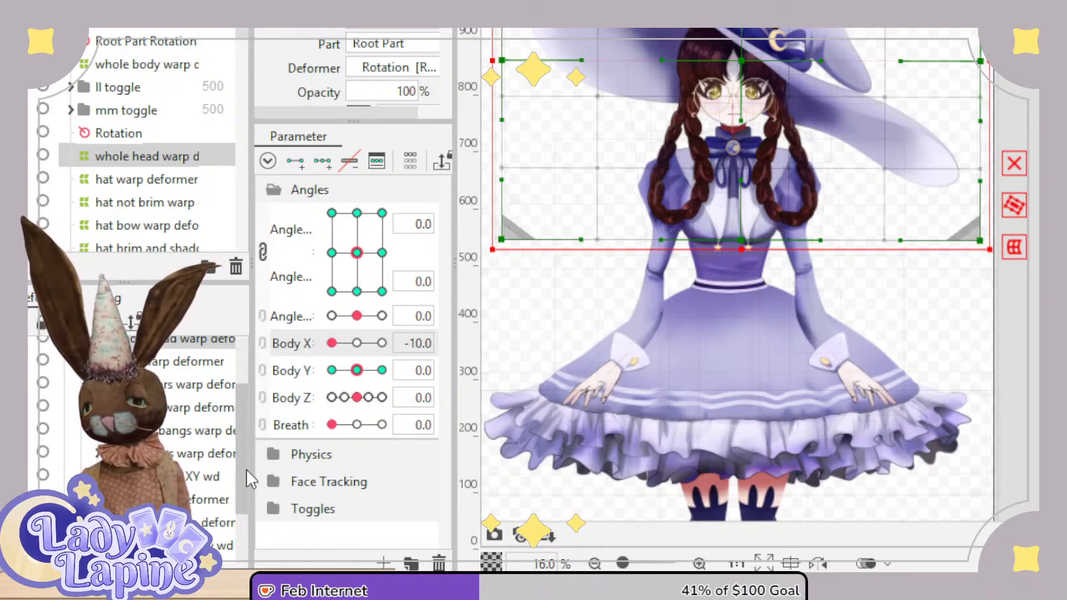
drag(245, 468, 241, 424)
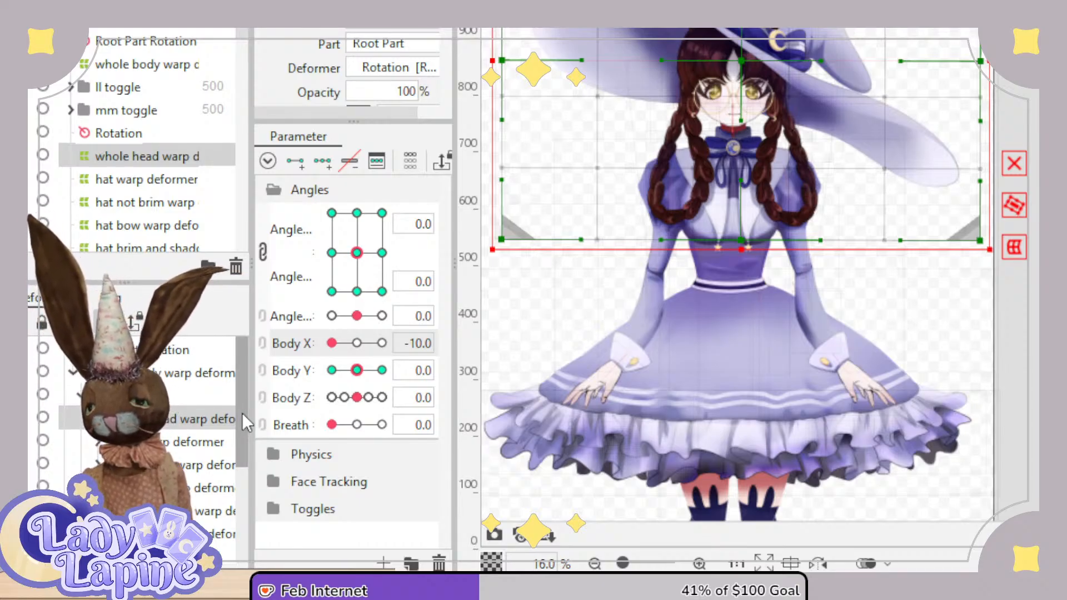
click(200, 370)
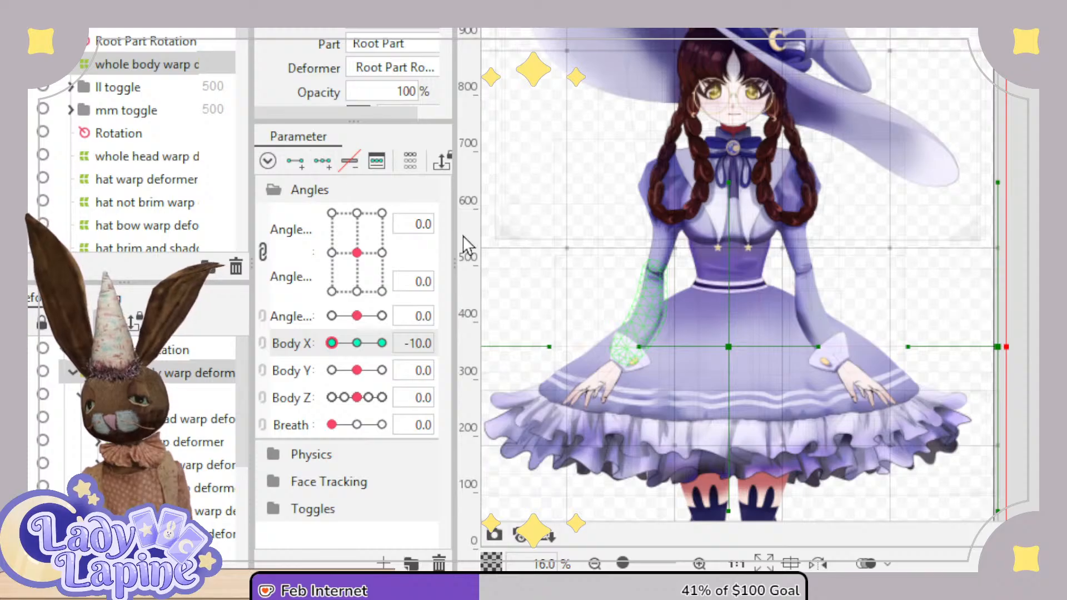
scroll(750, 312, down, 1)
drag(750, 312, 768, 248)
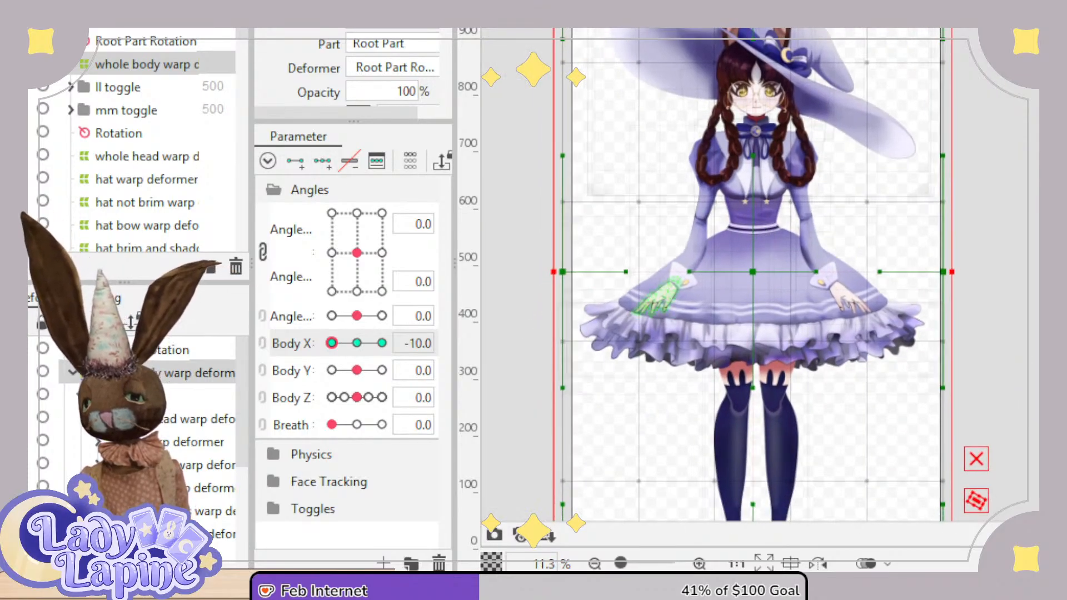
Collapse the whole body and legs warp deformer branches and delete the whole body warp deformer's Body X keyforms.
click(71, 376)
click(63, 396)
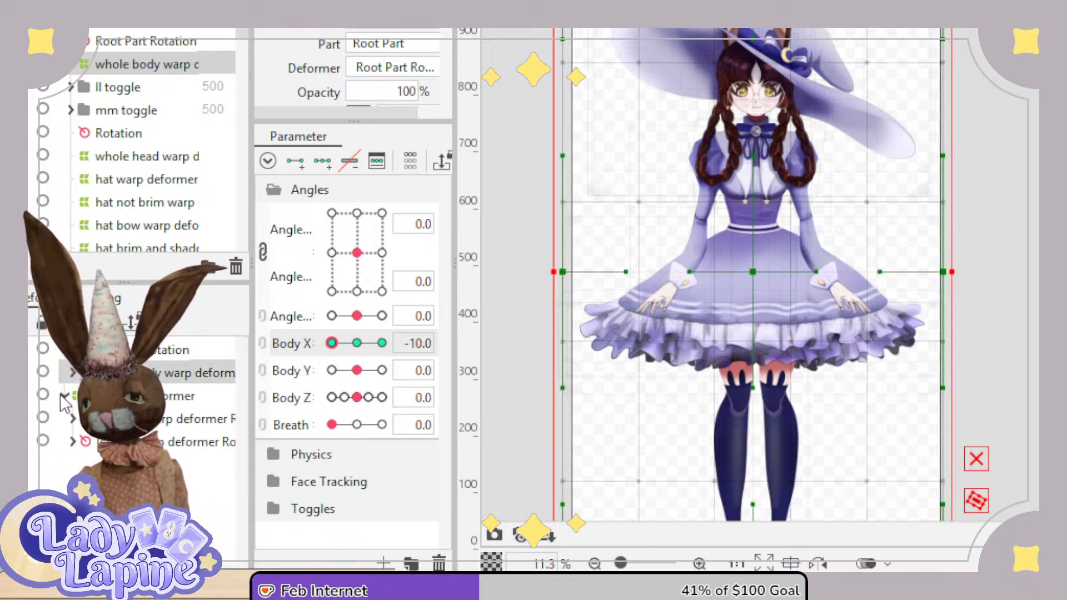
click(64, 397)
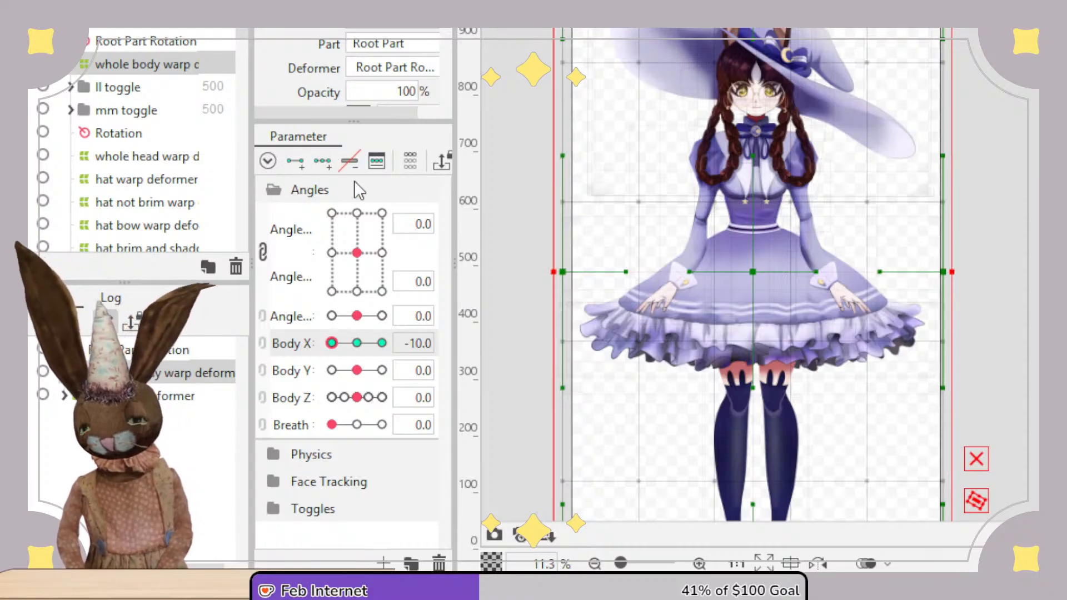
click(349, 168)
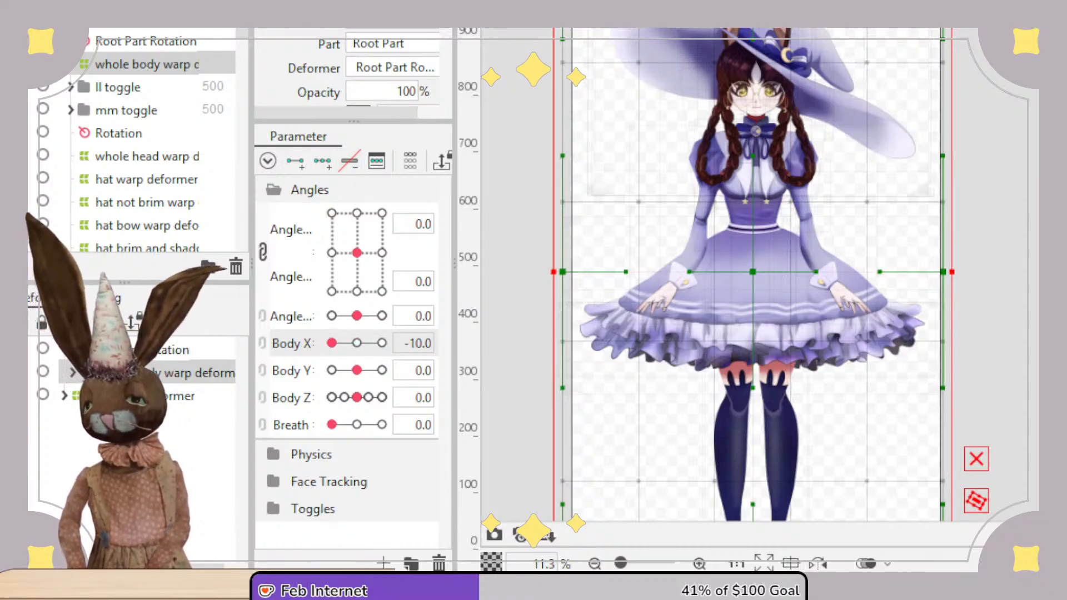
Parent the Root Part Rotation and legs warp deformer under a new "actual whole body" warp deformer with Body X keyforms, and test moving it.
key(Delete)
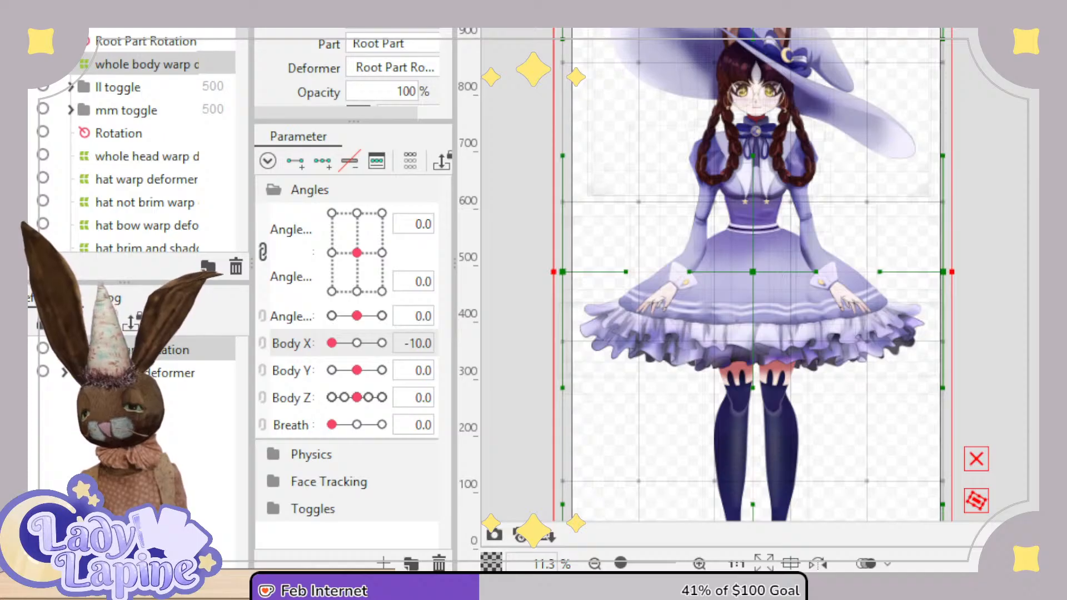
ctrl+click(167, 373)
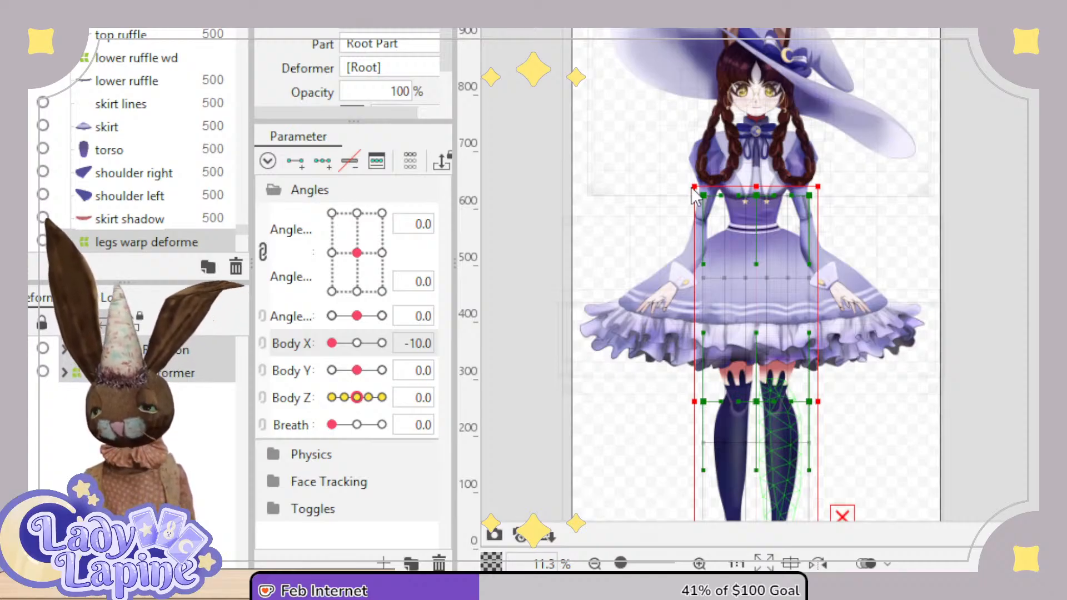
click(753, 450)
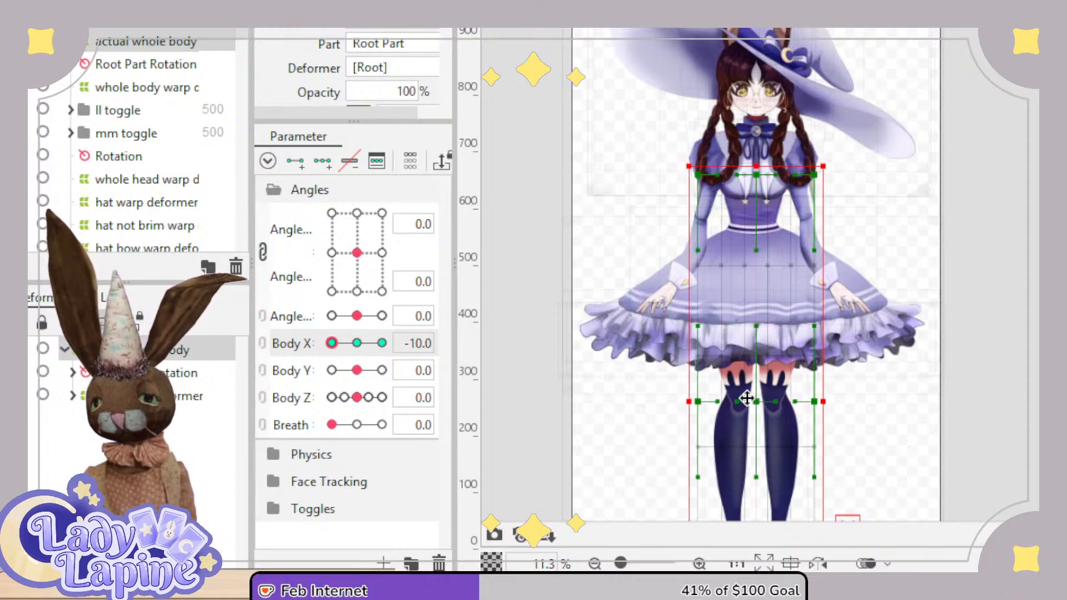
drag(747, 398, 773, 377)
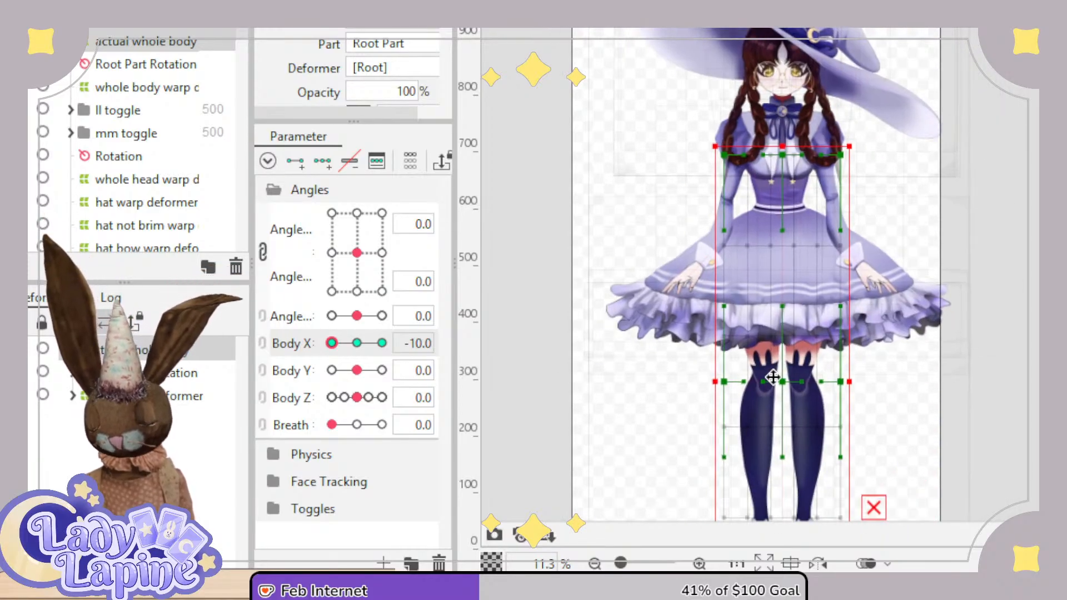
key(ctrl+z)
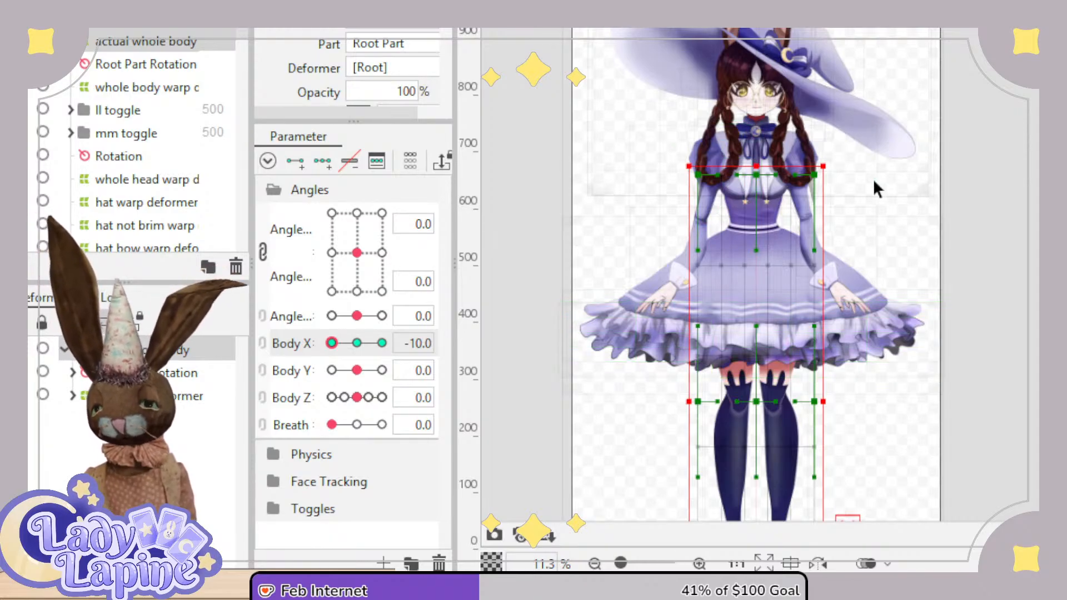
Reset Body X to 0.0, remove its keyforms, and enlarge the actual whole body warp deformer around the entire figure.
scroll(875, 188, down, 2)
drag(874, 191, 820, 221)
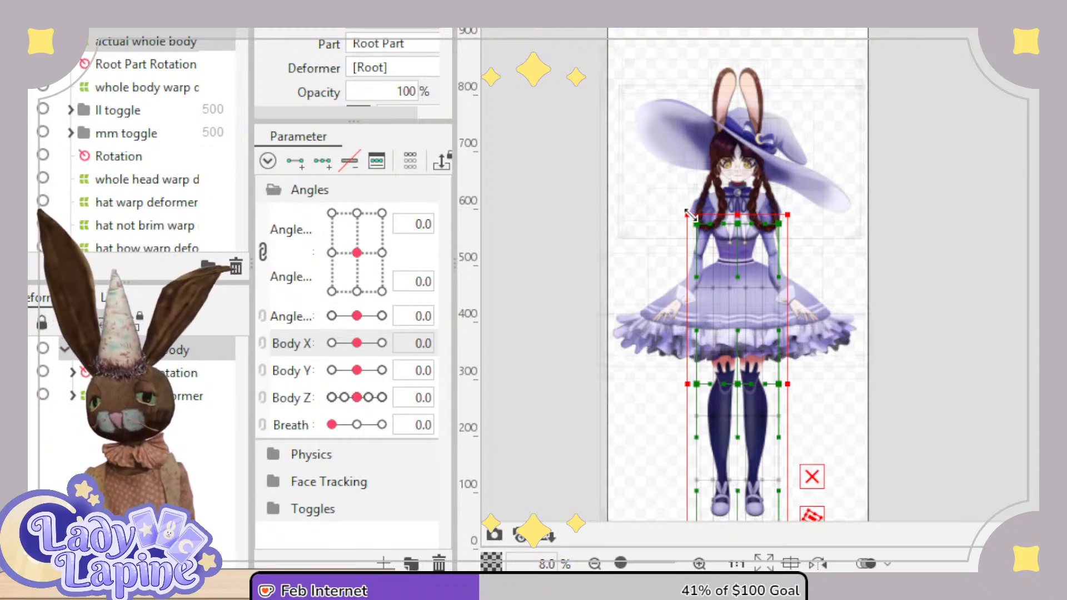
drag(689, 214, 593, 34)
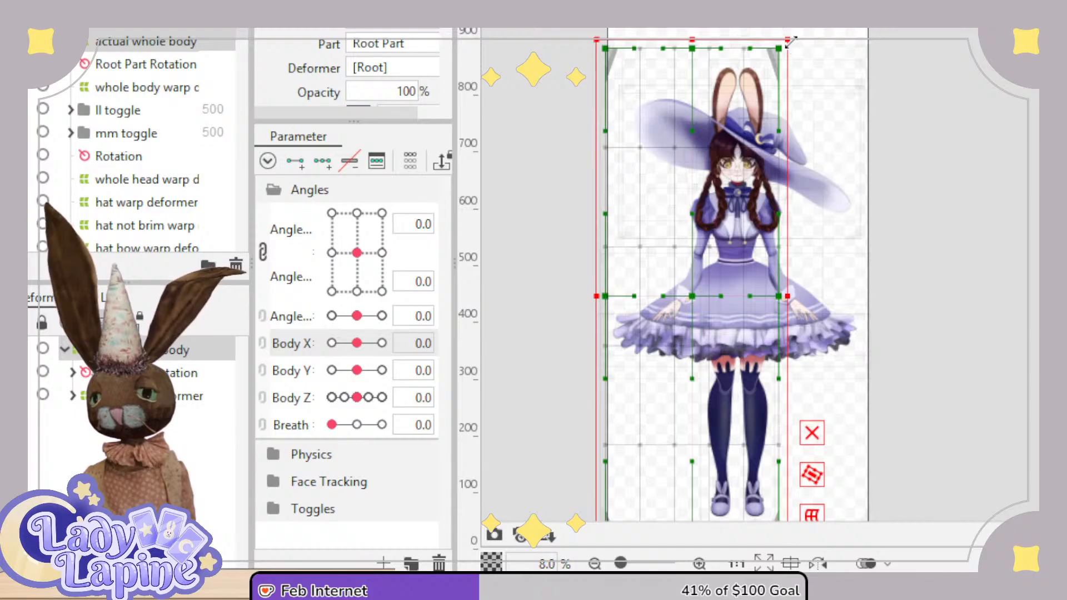
drag(789, 40, 884, 32)
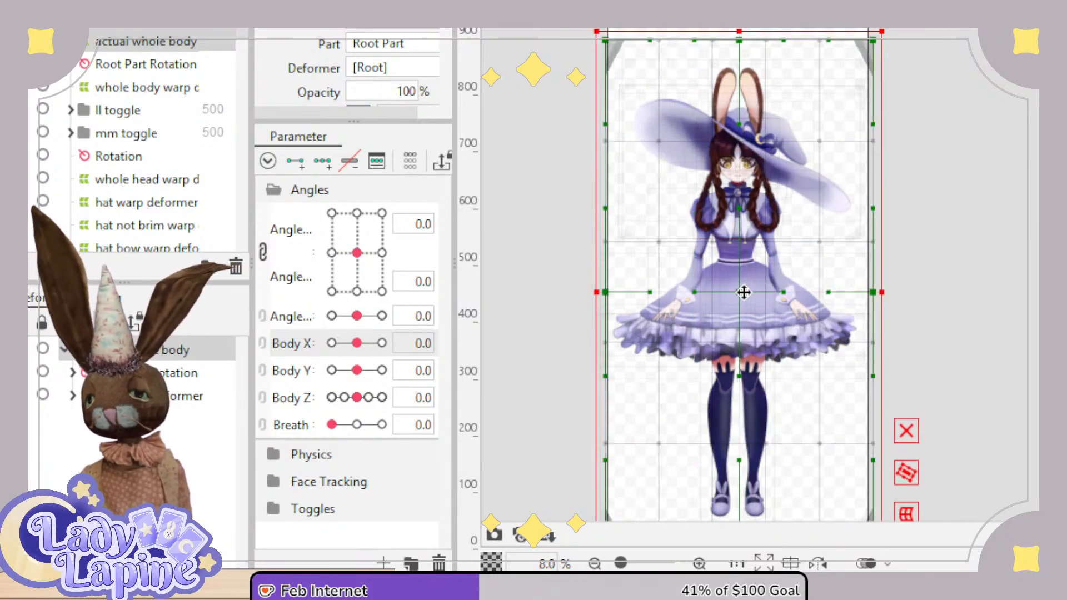
Test moving the actual whole body warp deformer's grid points, undo the moves, and delete the deformer.
mouse_move(744, 292)
mouse_down()
mouse_move(743, 239)
mouse_move(736, 288)
mouse_up()
key(ctrl+z)
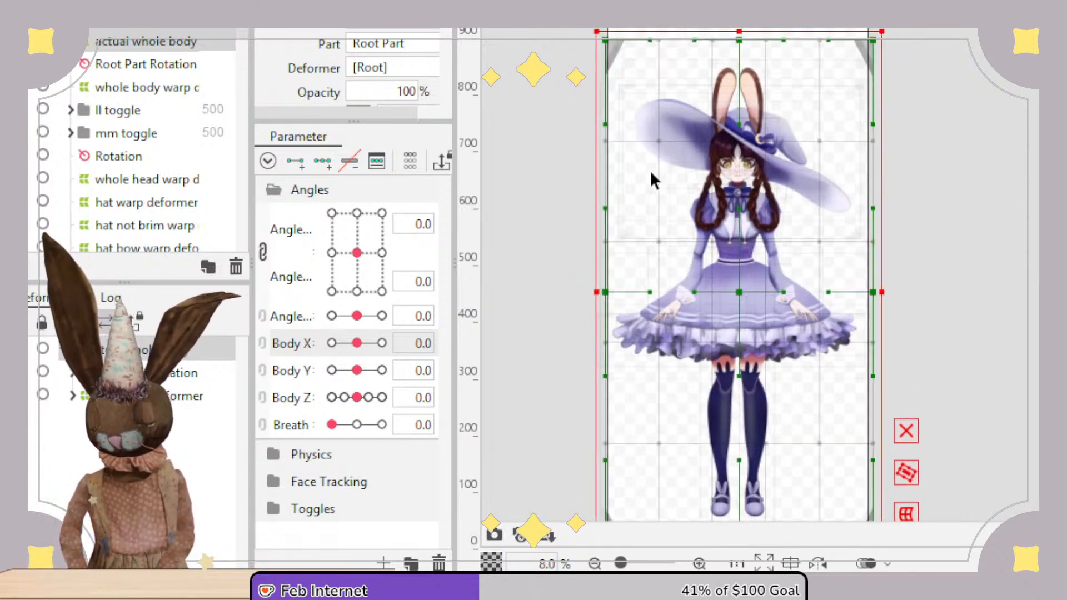
mouse_move(658, 141)
mouse_down()
mouse_move(668, 135)
mouse_move(656, 132)
mouse_up()
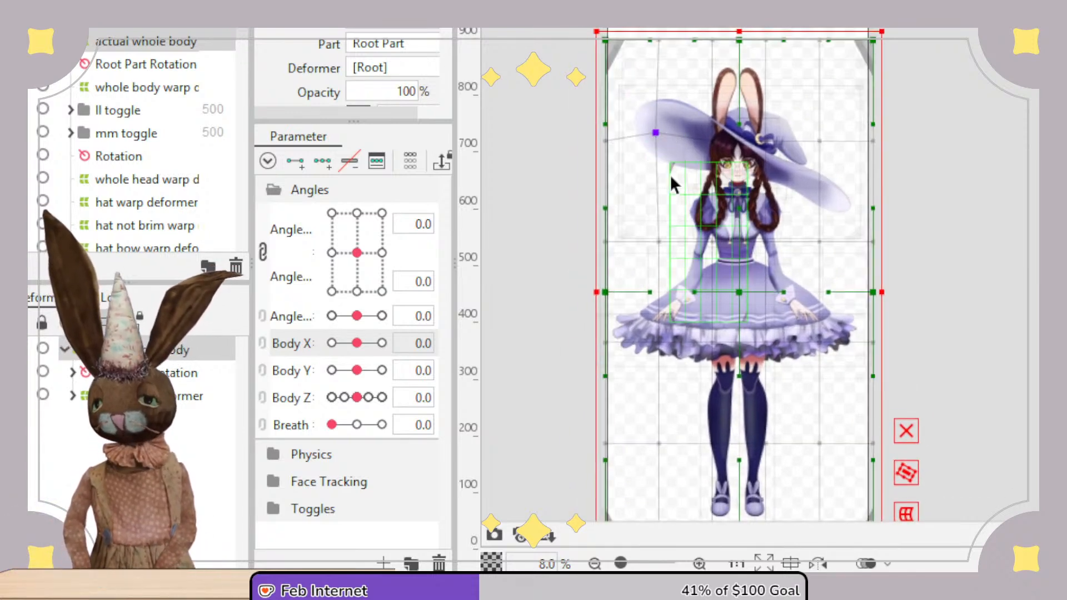
key(ctrl+z)
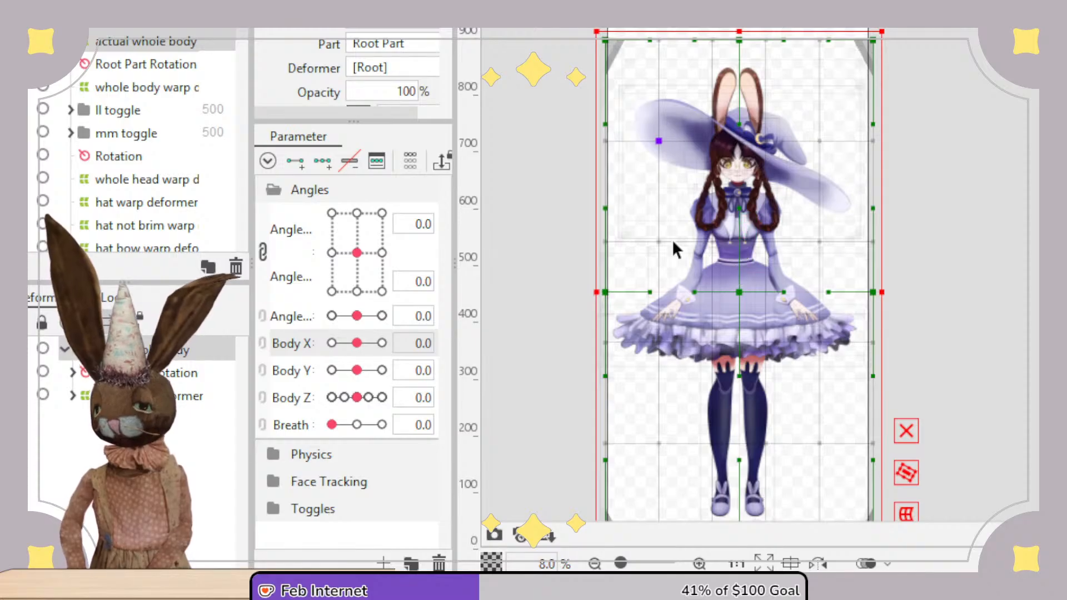
drag(659, 241, 629, 220)
drag(672, 445, 699, 397)
key(ctrl+z)
key(ctrl+z)
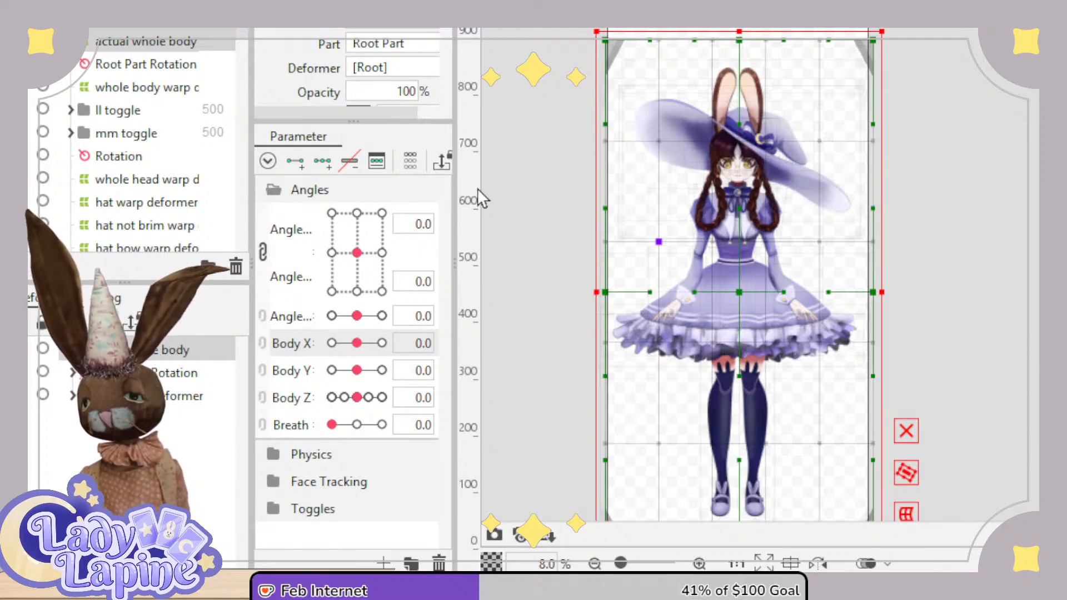
key(Delete)
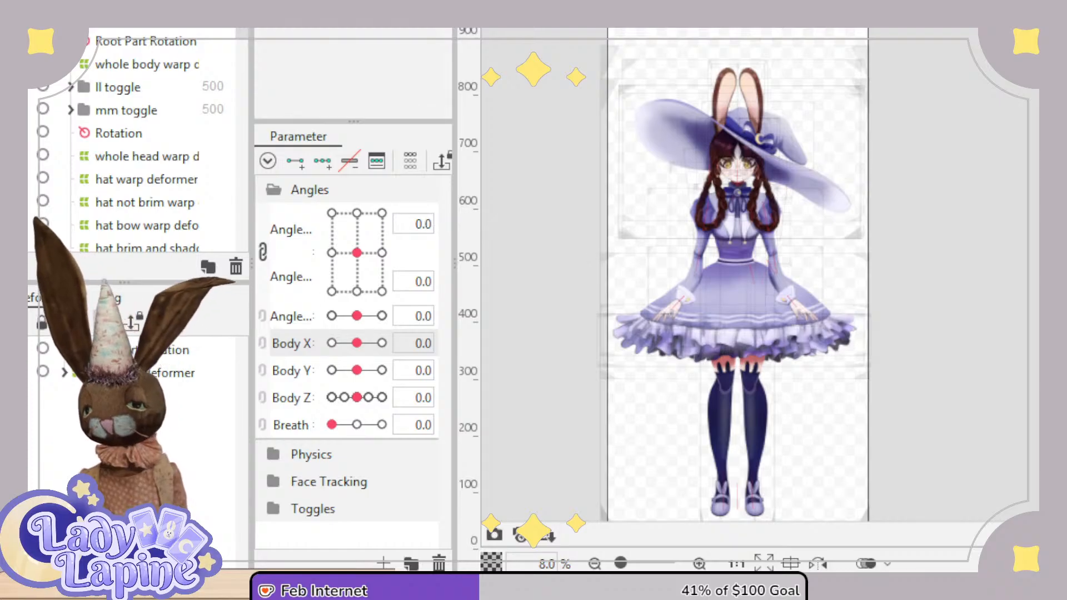
Add three Body X keyforms to the whole body warp deformer under the Root Part Rotation and set Body X to -10.0.
click(167, 350)
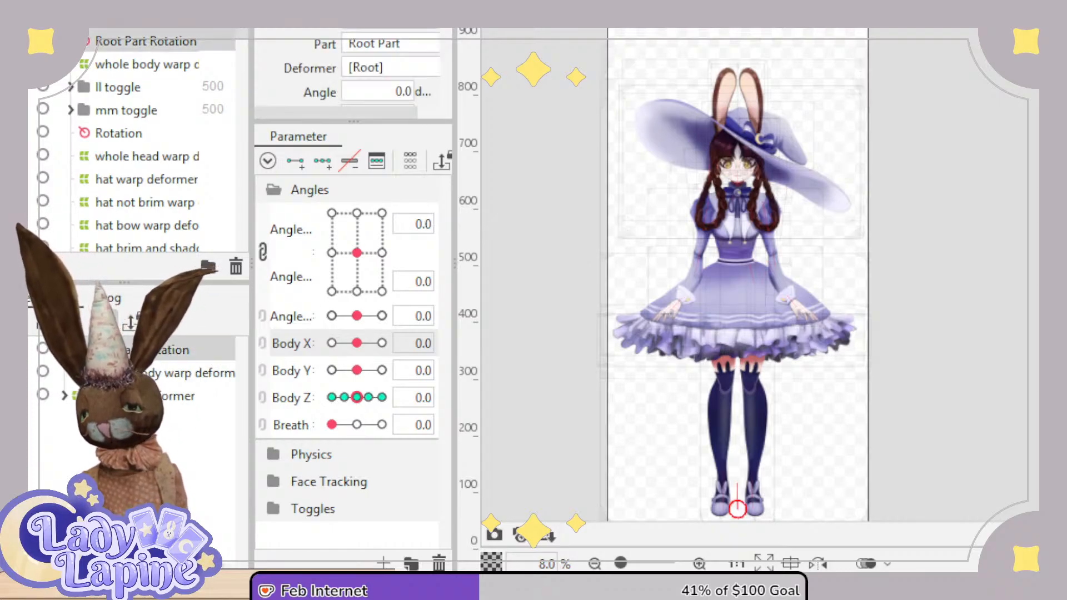
click(189, 373)
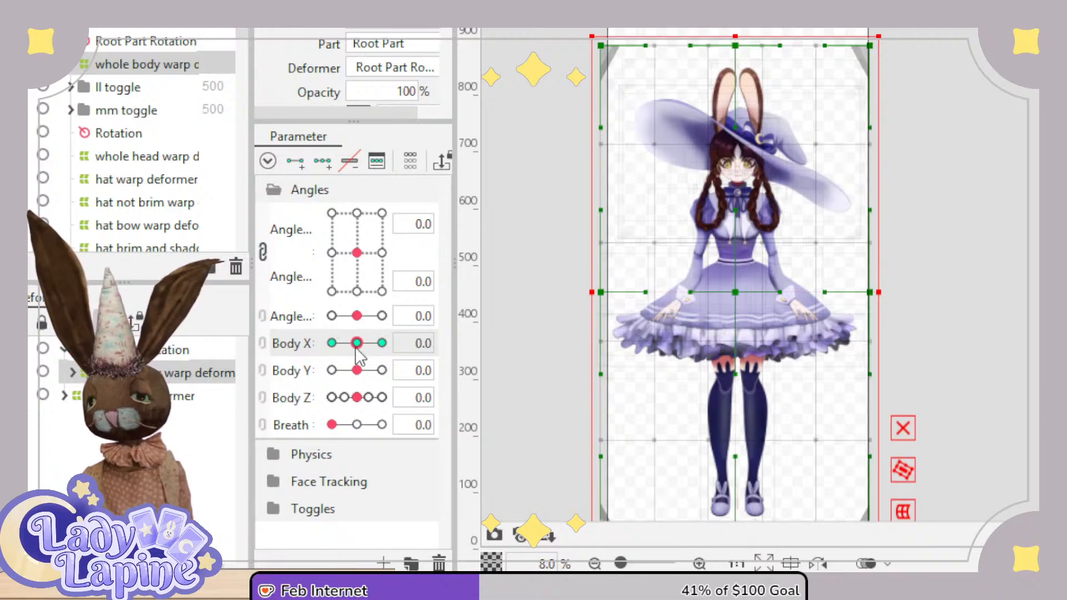
drag(357, 350, 326, 351)
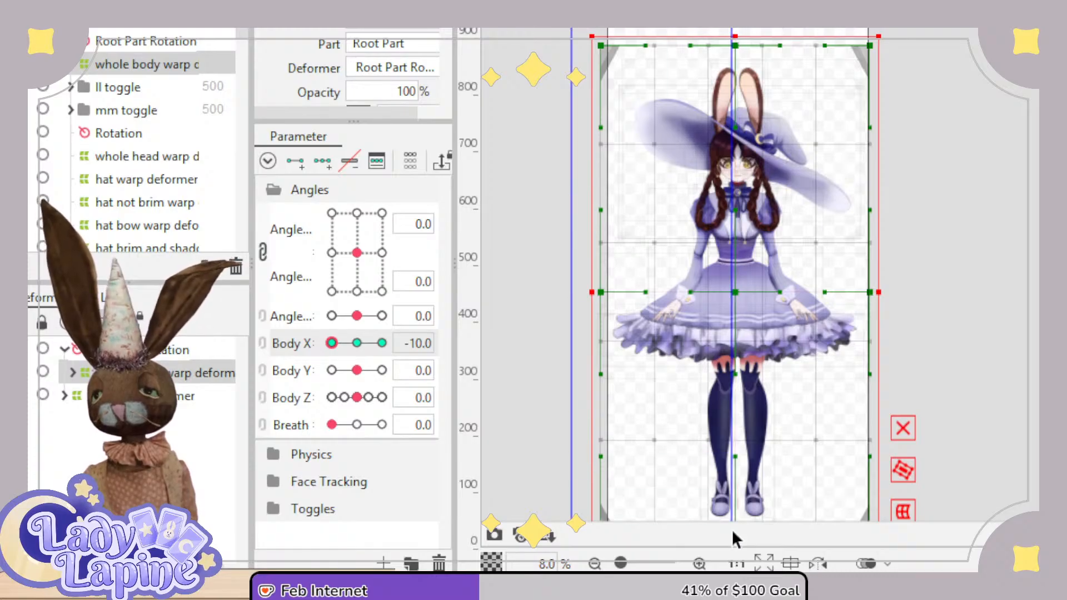
Compress the left-hand grid columns of the whole body warp deformer inward in successive passes at Body X -10.0.
drag(729, 542, 727, 542)
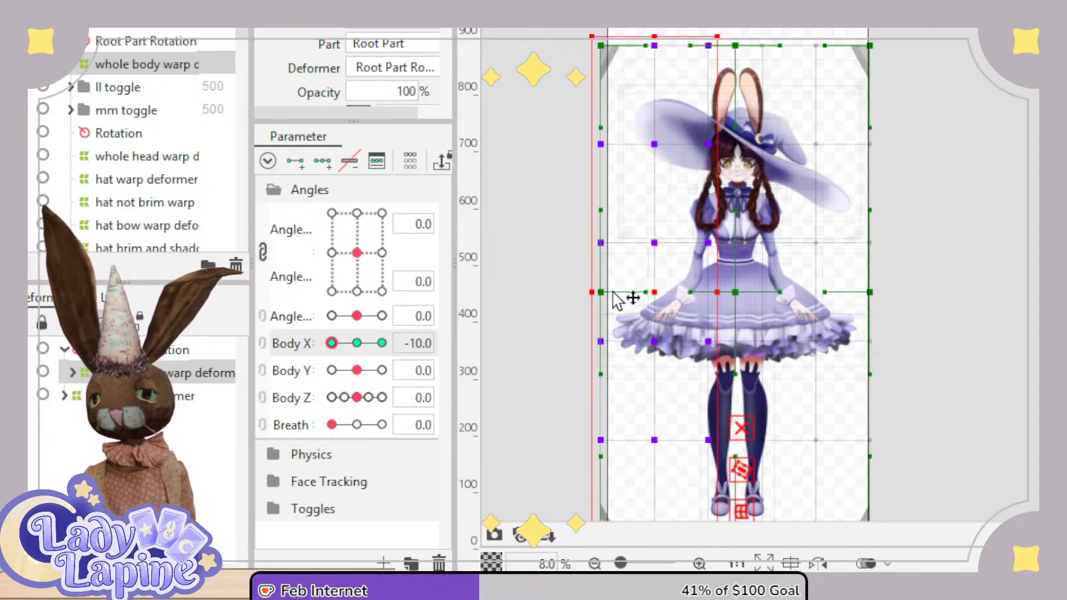
drag(589, 291, 600, 295)
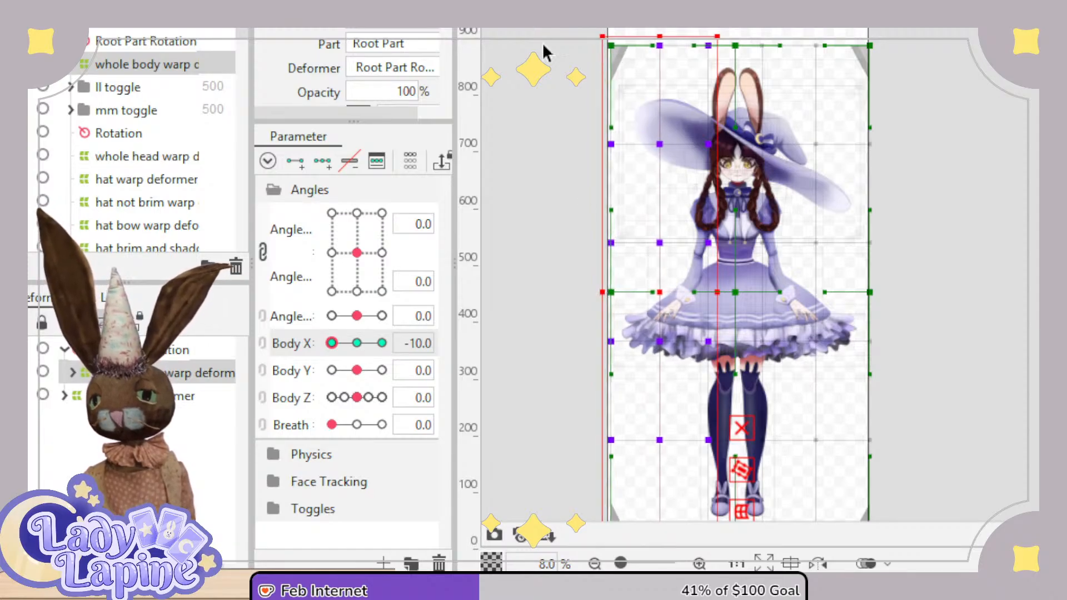
drag(575, 29, 689, 520)
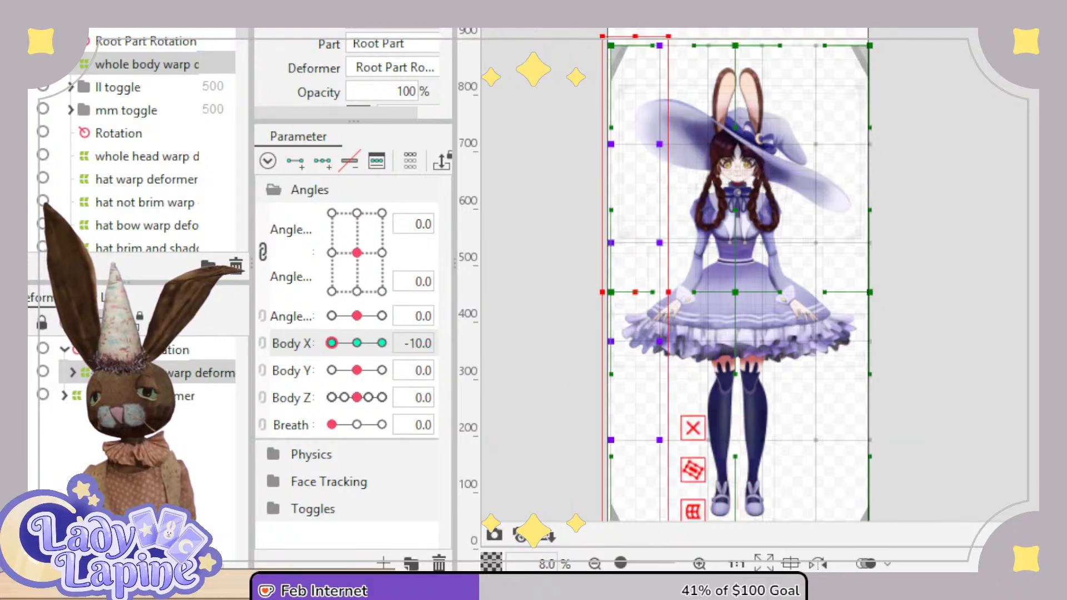
drag(602, 292, 611, 292)
drag(592, 28, 639, 520)
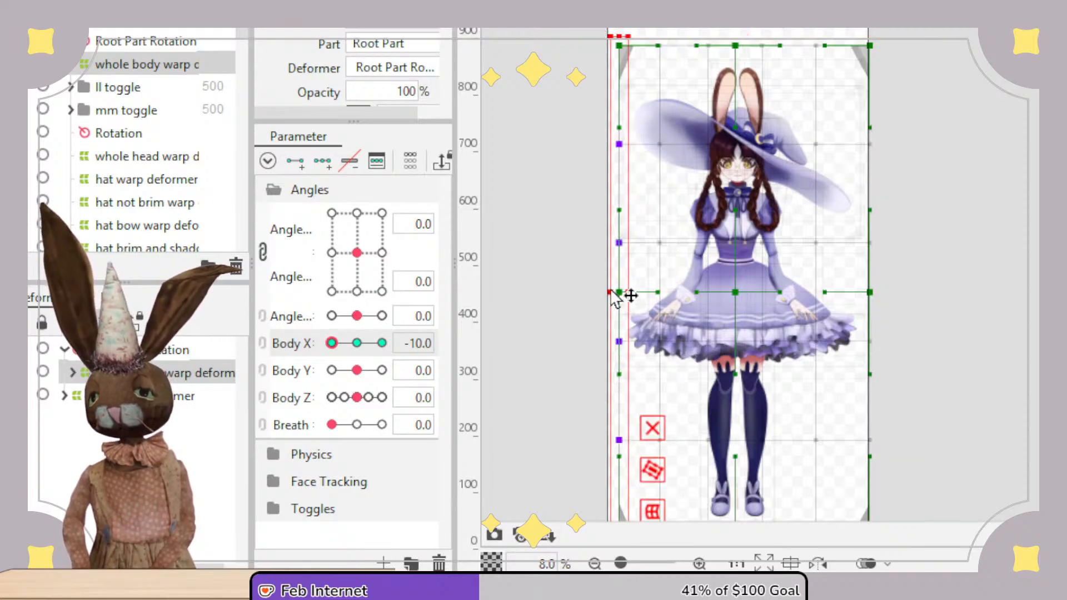
Try to nudge the outermost left grid column of the whole body warp deformer further inward, and undo the move.
drag(612, 291, 617, 284)
key(ctrl+z)
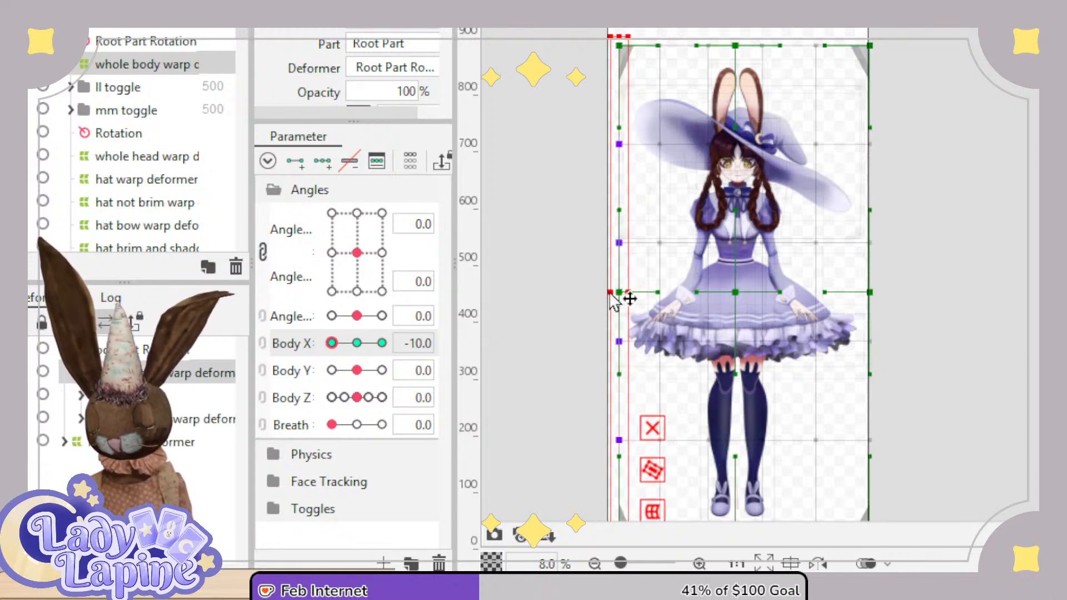
drag(611, 292, 611, 292)
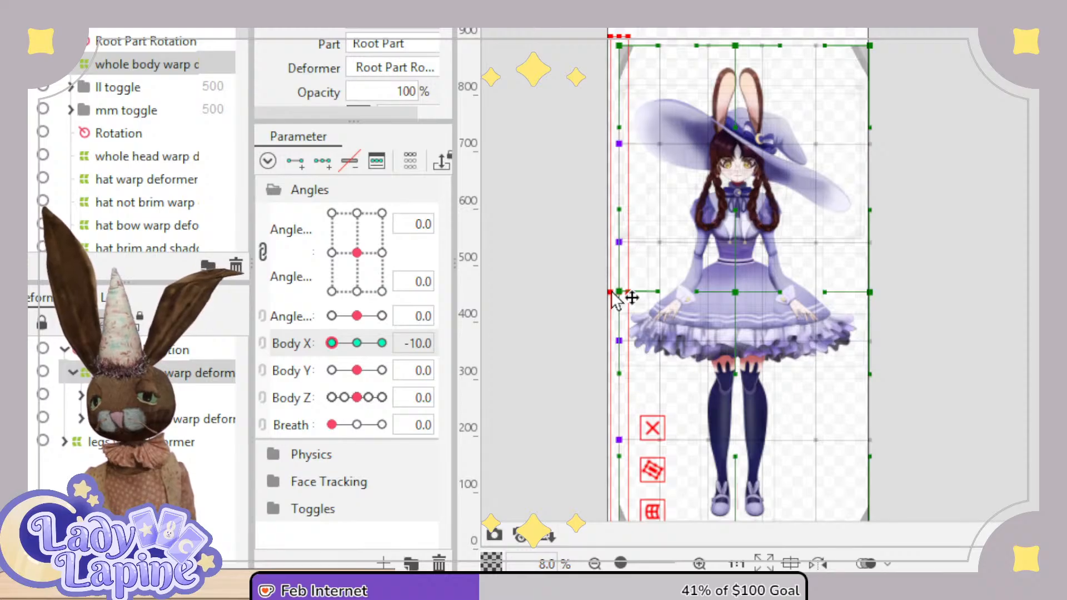
scroll(612, 293, up, 2)
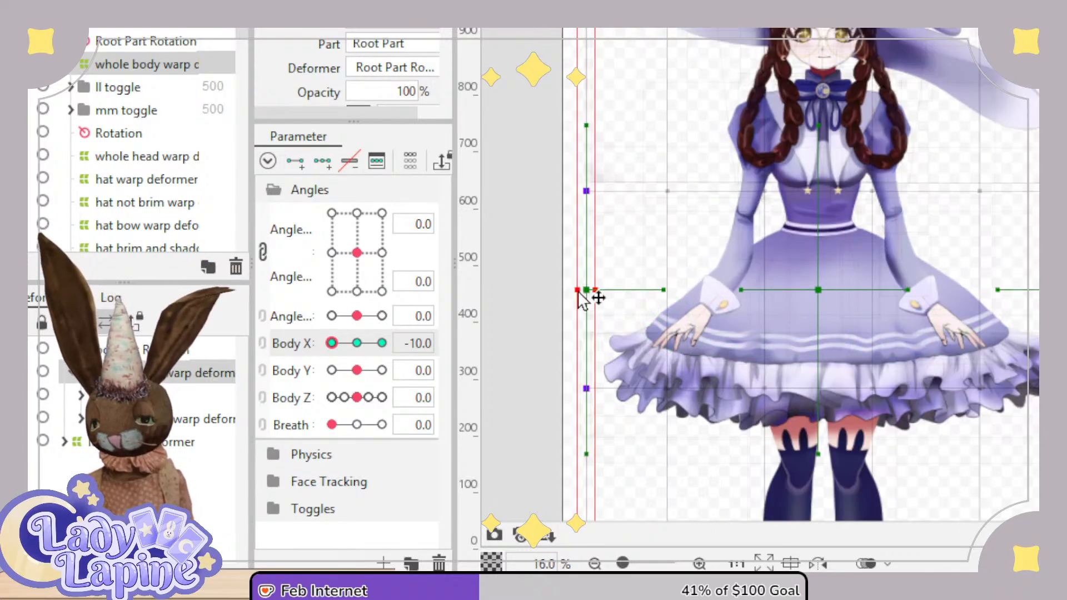
scroll(568, 290, up, 3)
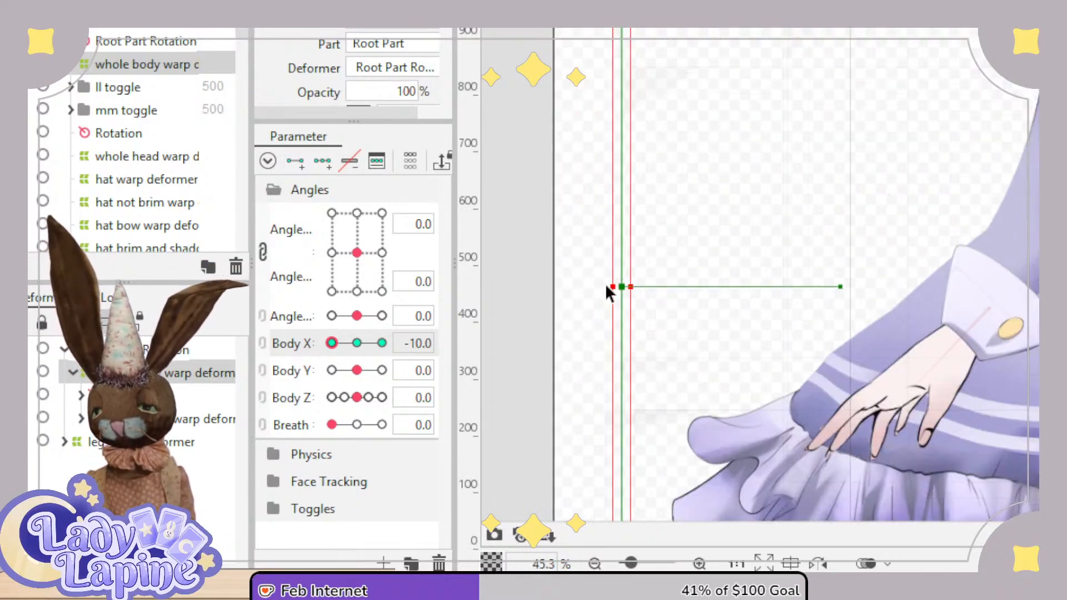
scroll(606, 291, up, 2)
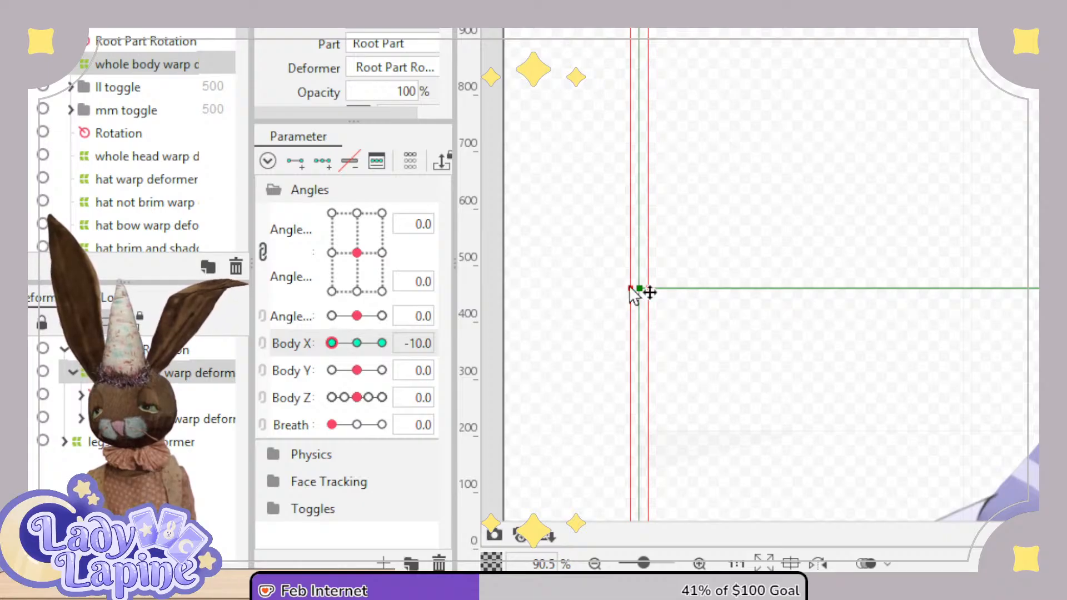
mouse_move(630, 288)
mouse_down()
mouse_move(638, 292)
mouse_move(629, 285)
mouse_up()
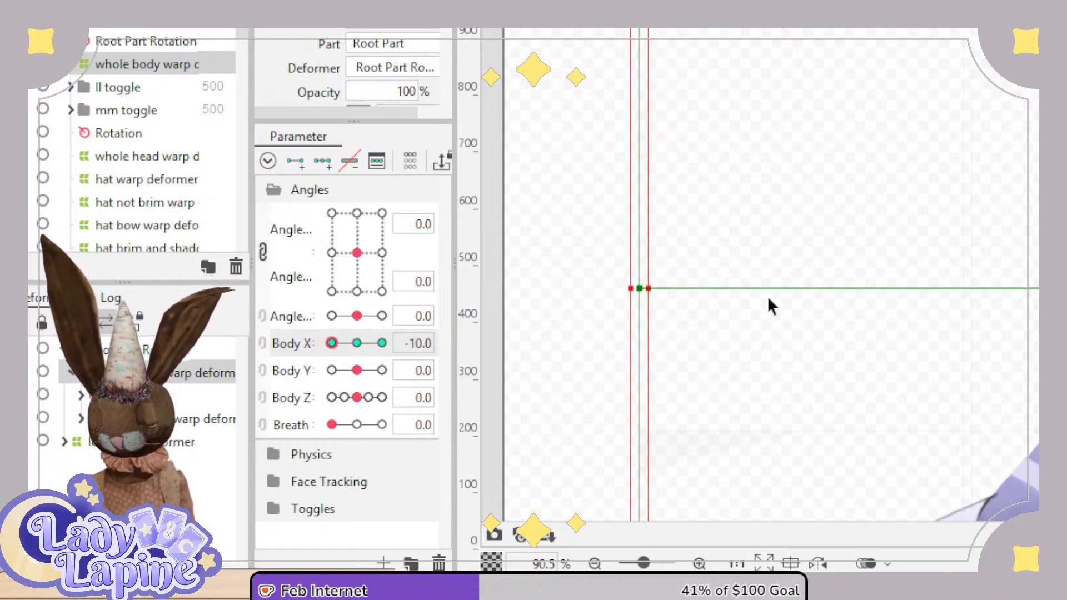
scroll(768, 296, down, 5)
drag(868, 295, 702, 285)
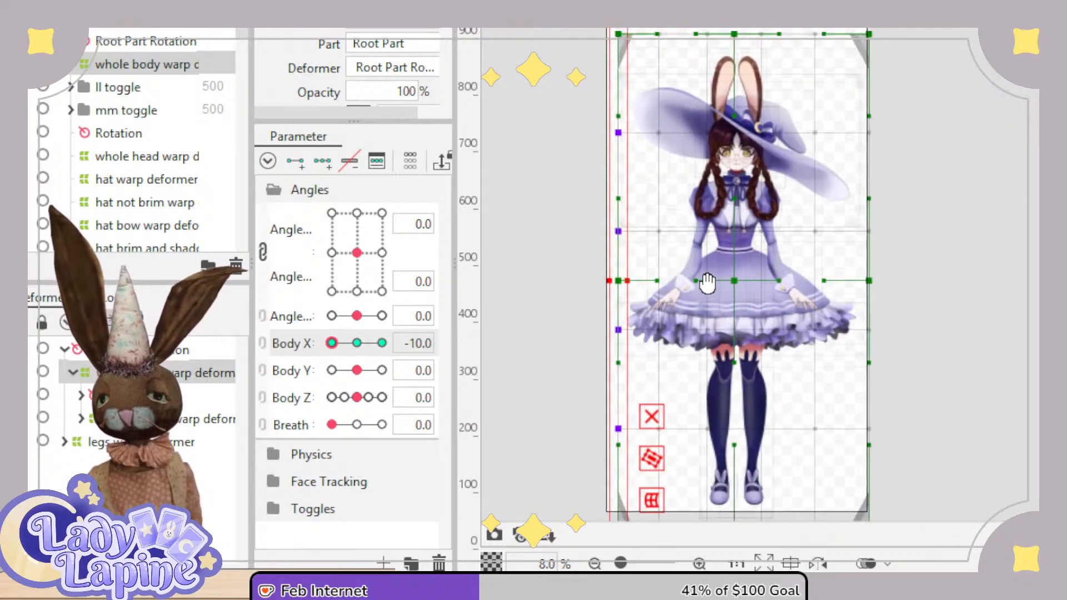
Preview the whole body deformation around Body X -10.0 and return the parameter to 0.0.
click(339, 345)
mouse_move(339, 345)
mouse_down()
mouse_move(368, 346)
mouse_move(330, 345)
mouse_move(370, 344)
mouse_move(328, 345)
mouse_up()
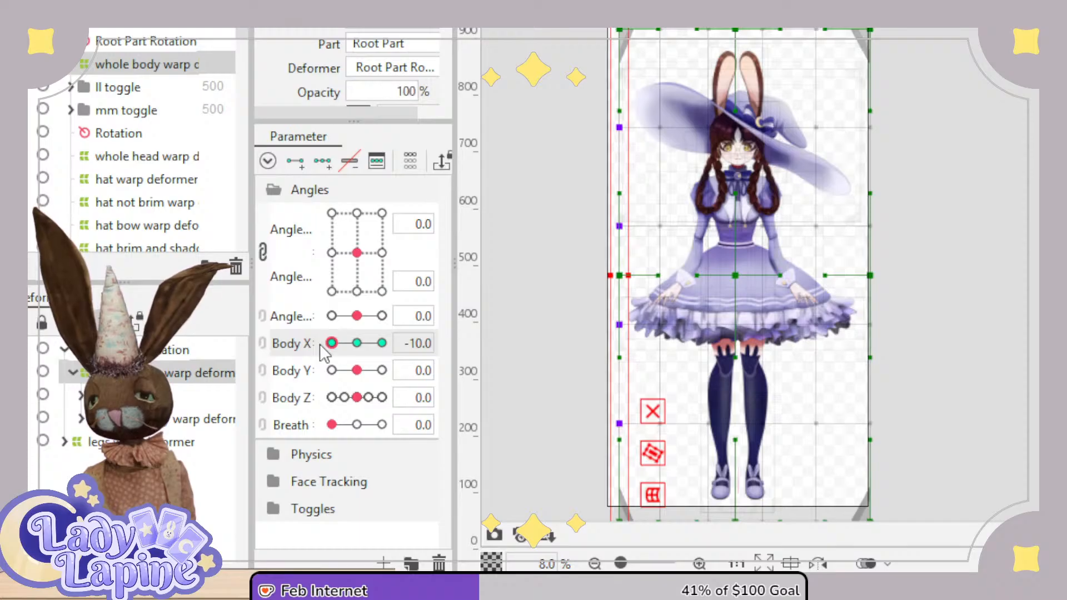
click(357, 343)
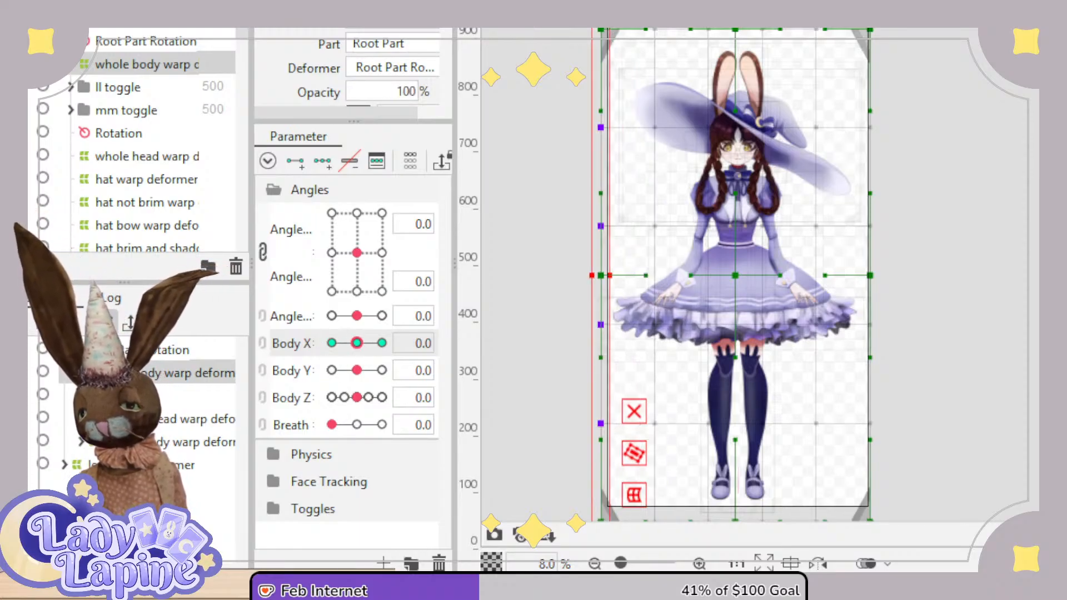
Expand the whole body deformer hierarchy, test moving the Lower body warp deformer, and undo the move.
click(82, 445)
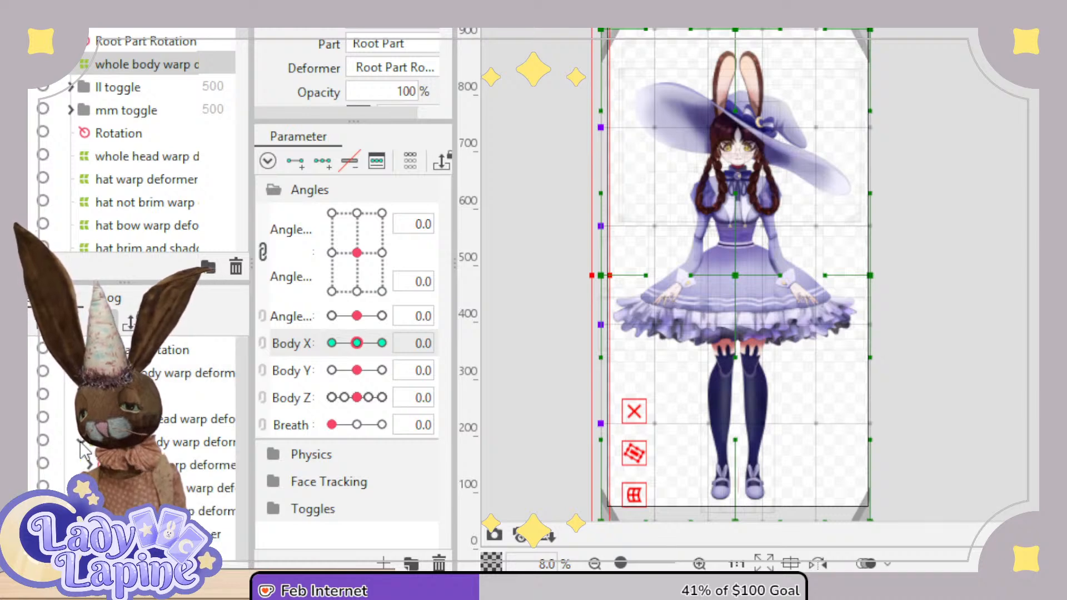
click(80, 442)
click(72, 373)
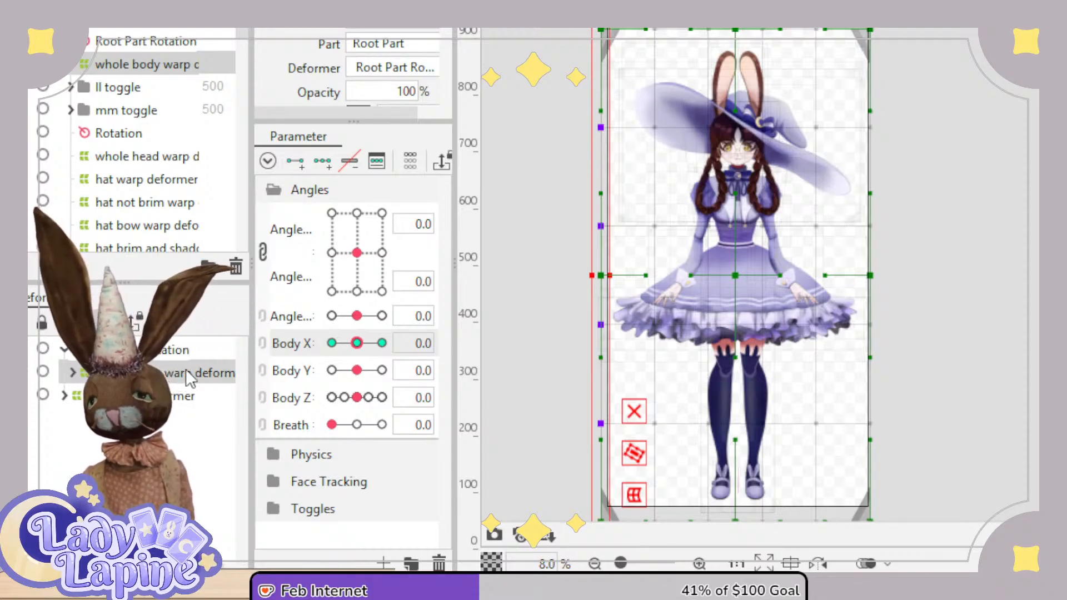
click(69, 375)
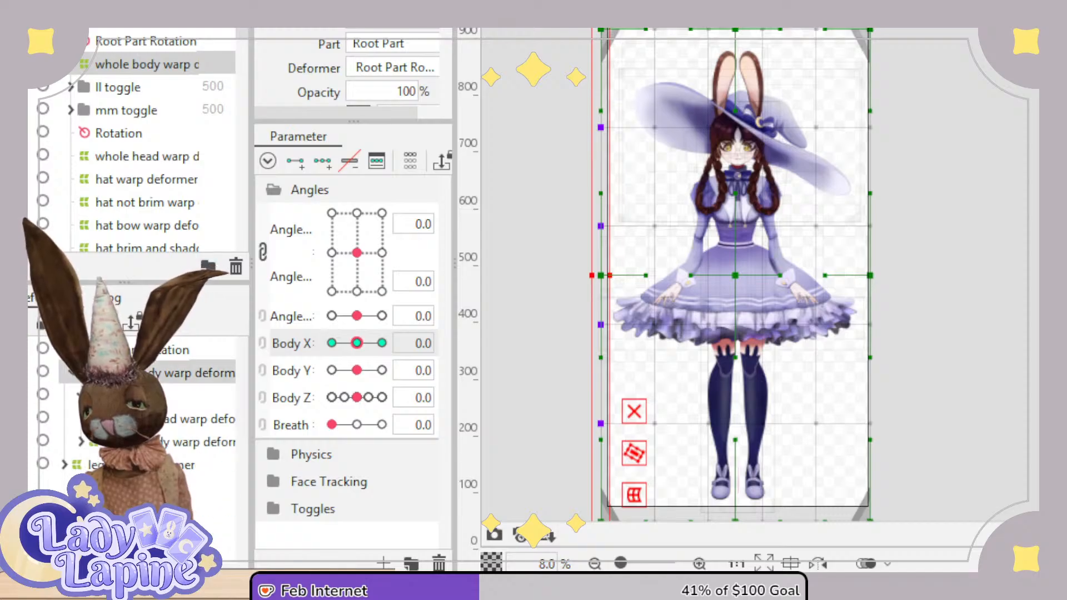
click(81, 443)
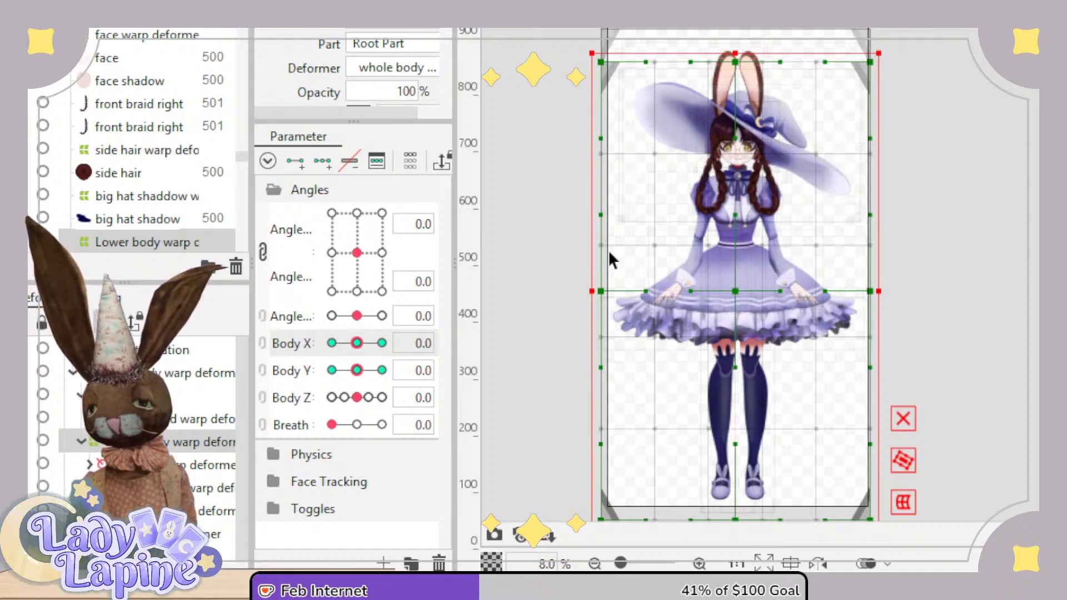
mouse_move(733, 288)
mouse_down()
mouse_move(727, 252)
mouse_move(745, 341)
mouse_move(724, 266)
mouse_move(760, 309)
mouse_move(732, 291)
mouse_up()
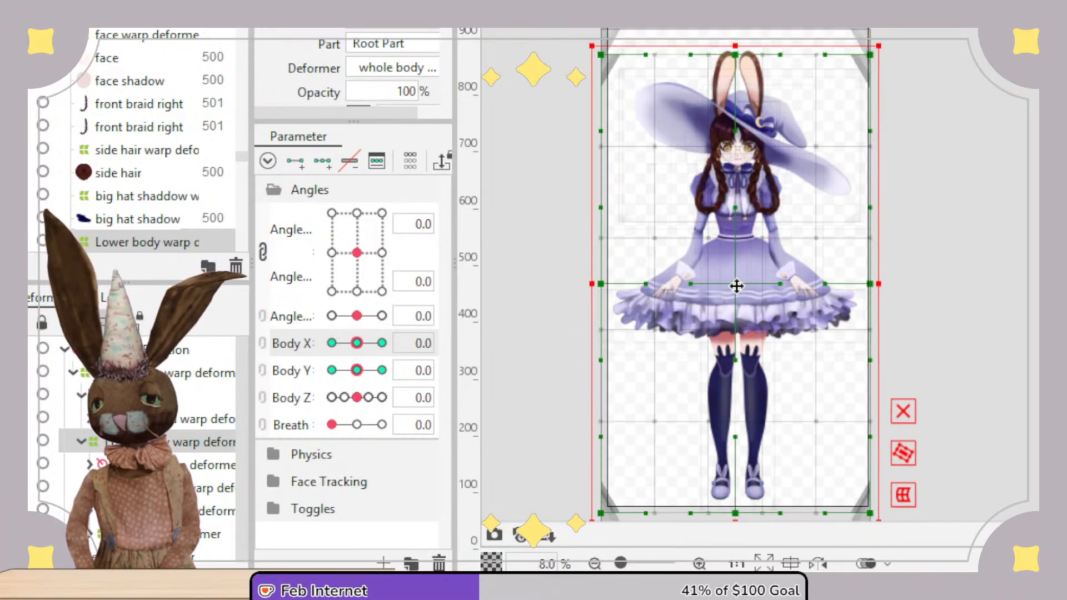
key(ctrl+z)
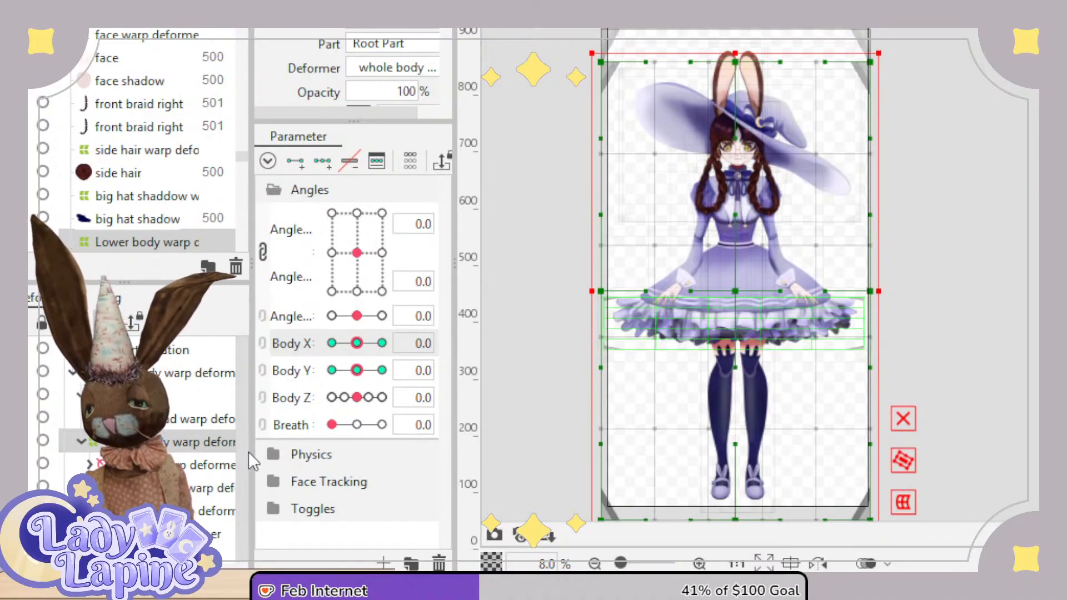
Remove the Body X keyforms from the whole body warp deformer, then test moving the Lower body warp deformer and undo it.
click(186, 374)
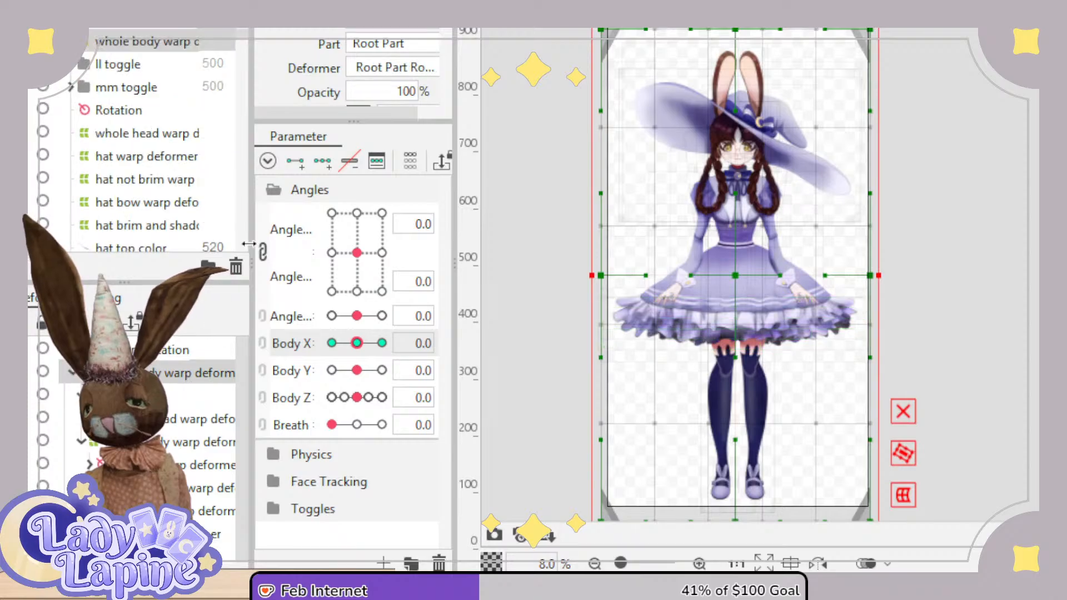
click(360, 165)
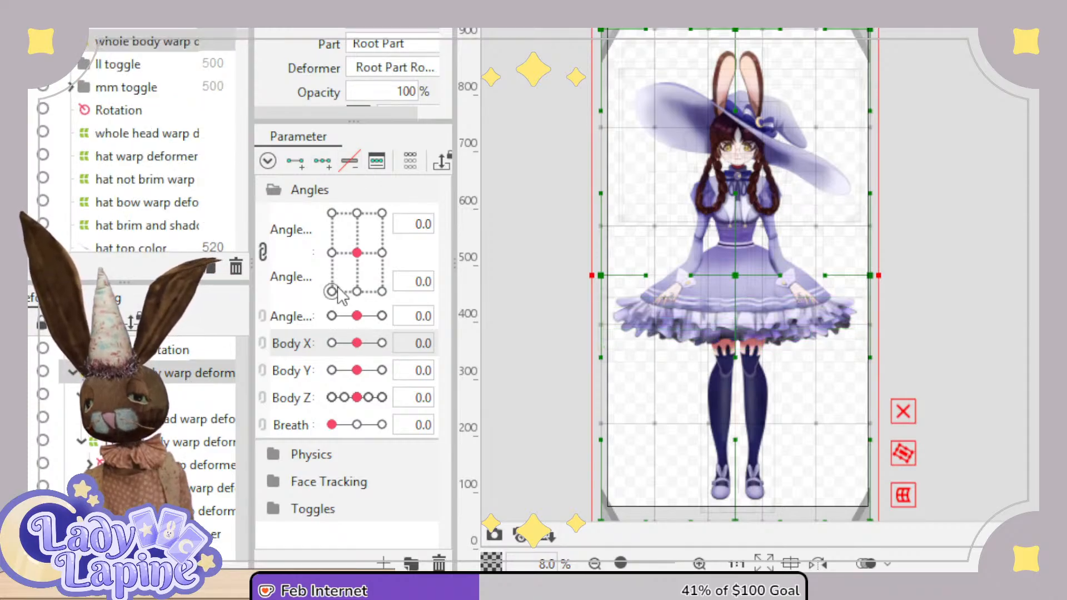
click(191, 442)
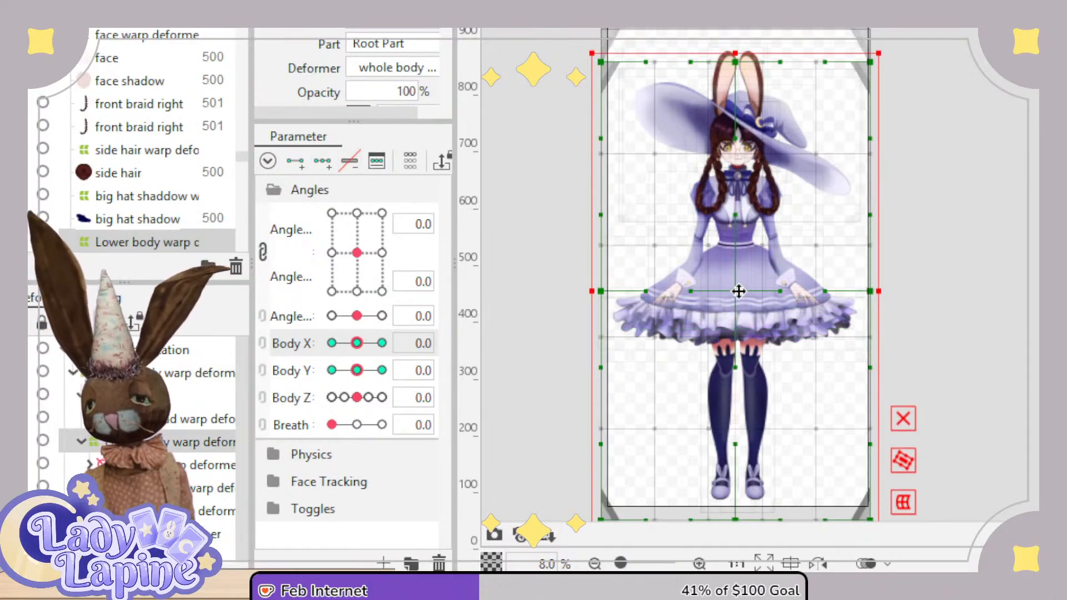
mouse_move(740, 290)
mouse_down()
mouse_move(731, 295)
mouse_move(741, 296)
mouse_up()
key(ctrl+z)
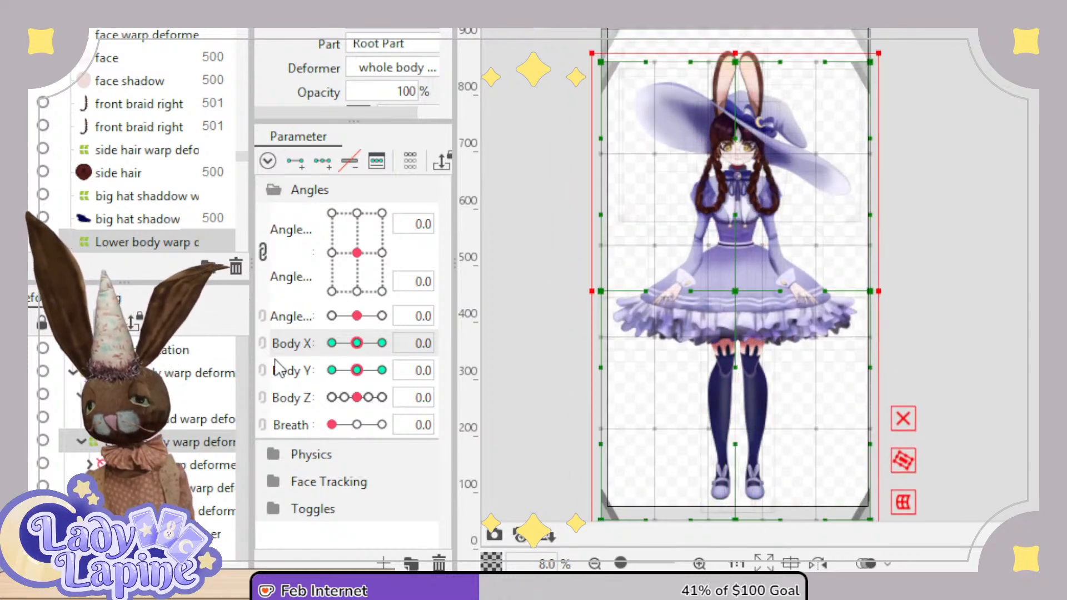
Set Body X to -10.0 and compress the left-hand grid columns of the Lower body warp deformer inward in stages.
mouse_move(356, 343)
mouse_down()
mouse_move(399, 345)
mouse_move(360, 354)
mouse_up()
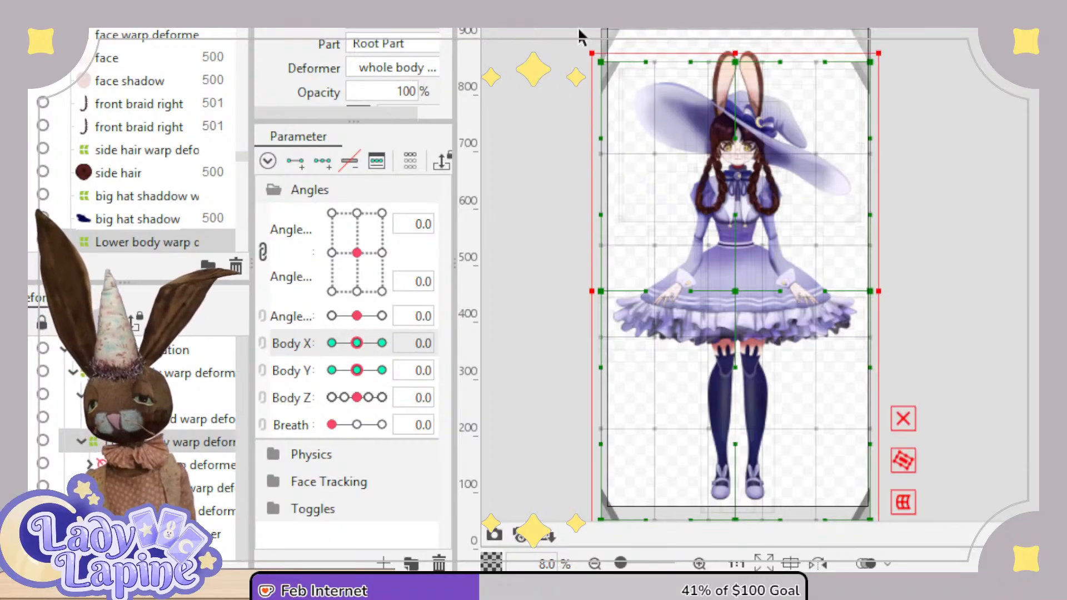
drag(612, 95, 728, 578)
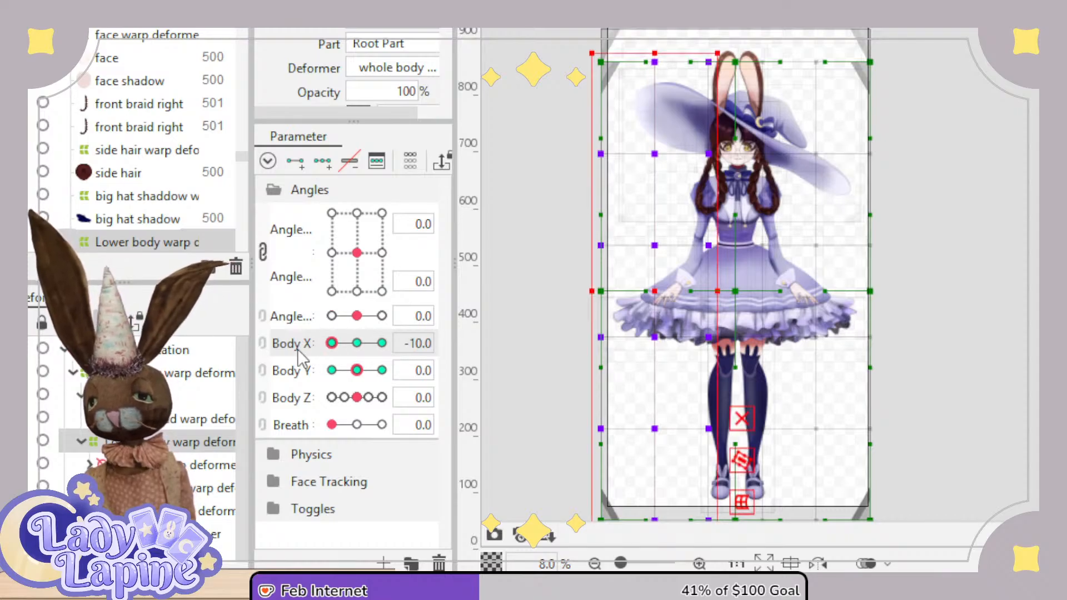
drag(595, 291, 602, 293)
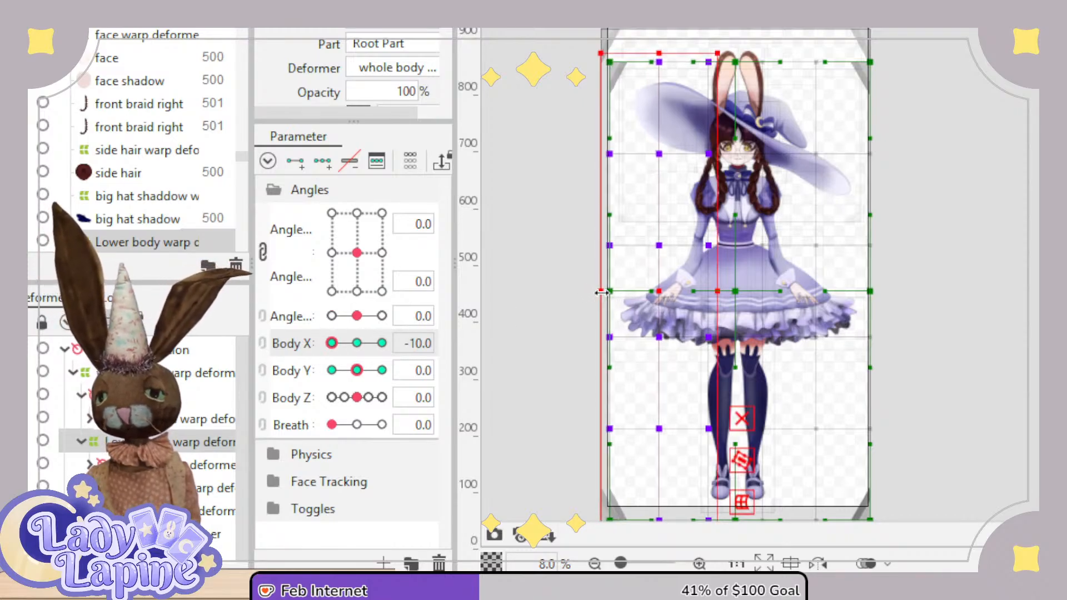
drag(565, 26, 679, 578)
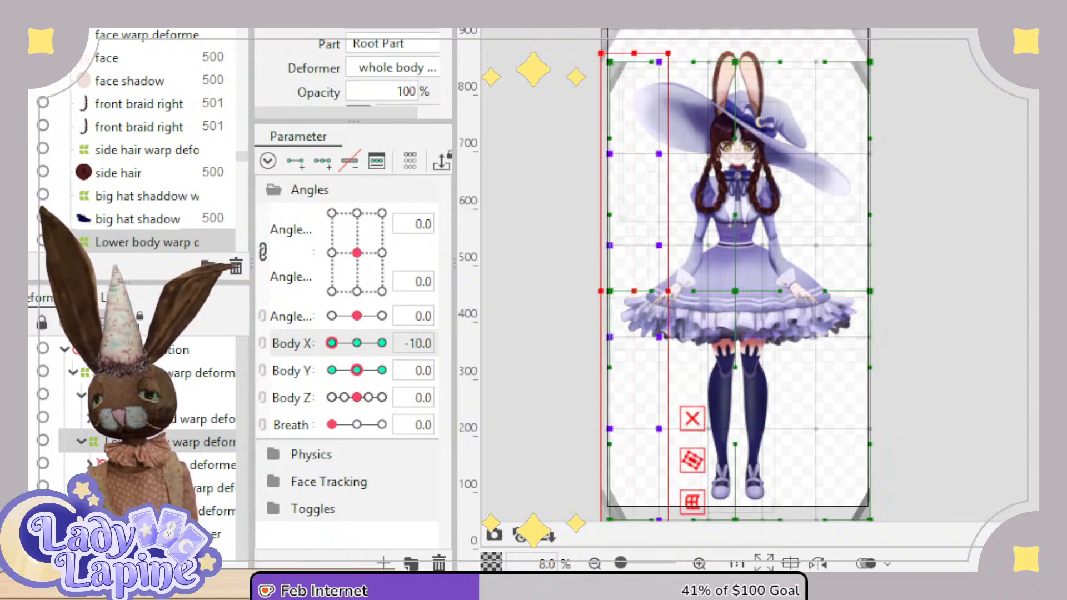
drag(595, 288, 600, 290)
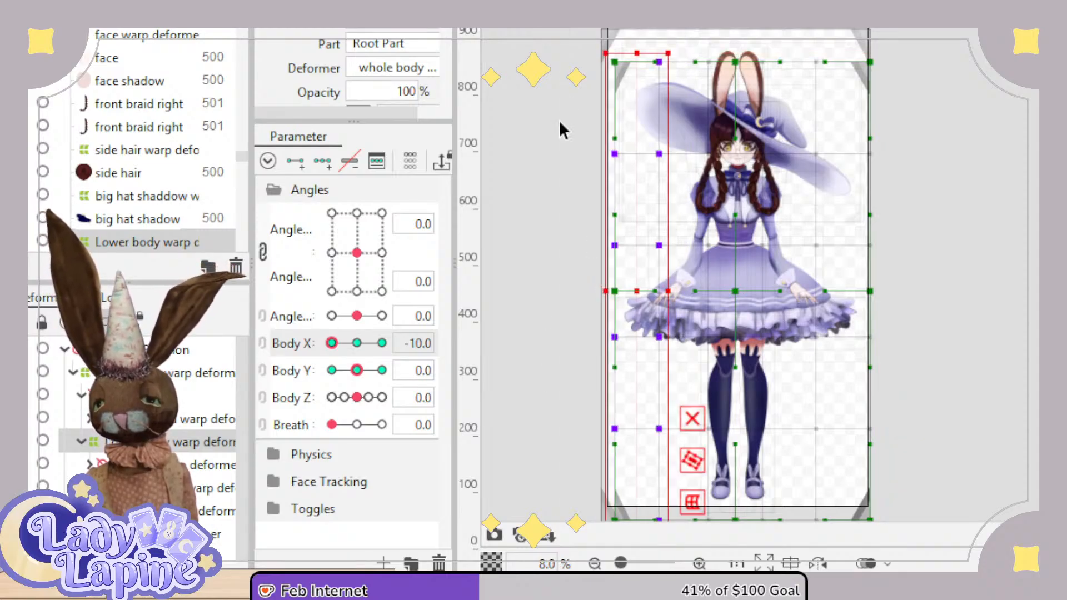
drag(559, 29, 612, 371)
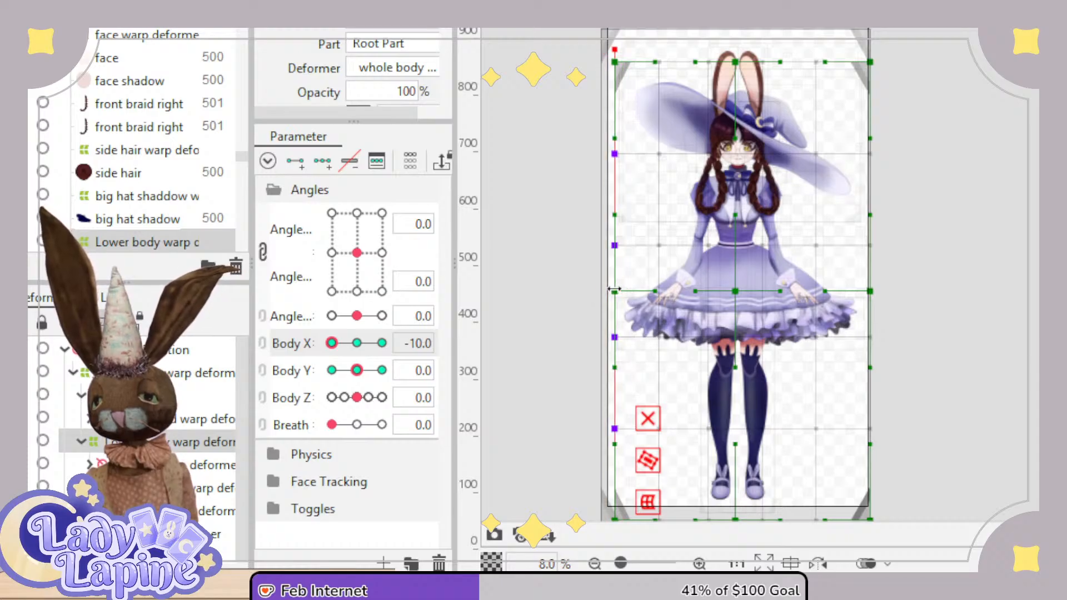
mouse_move(347, 350)
mouse_down()
mouse_move(360, 344)
mouse_move(329, 345)
mouse_move(383, 352)
mouse_move(333, 355)
mouse_up()
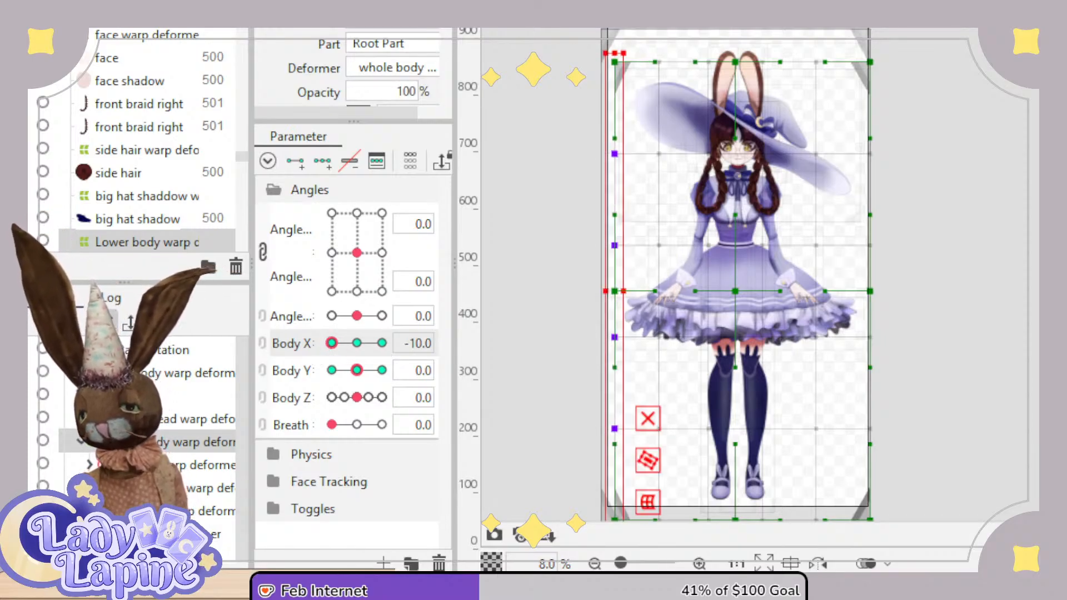
Add three Body X keyforms to the left arm rotation deformer and rotate it to 177.3 degrees at Body X -10.0.
click(173, 465)
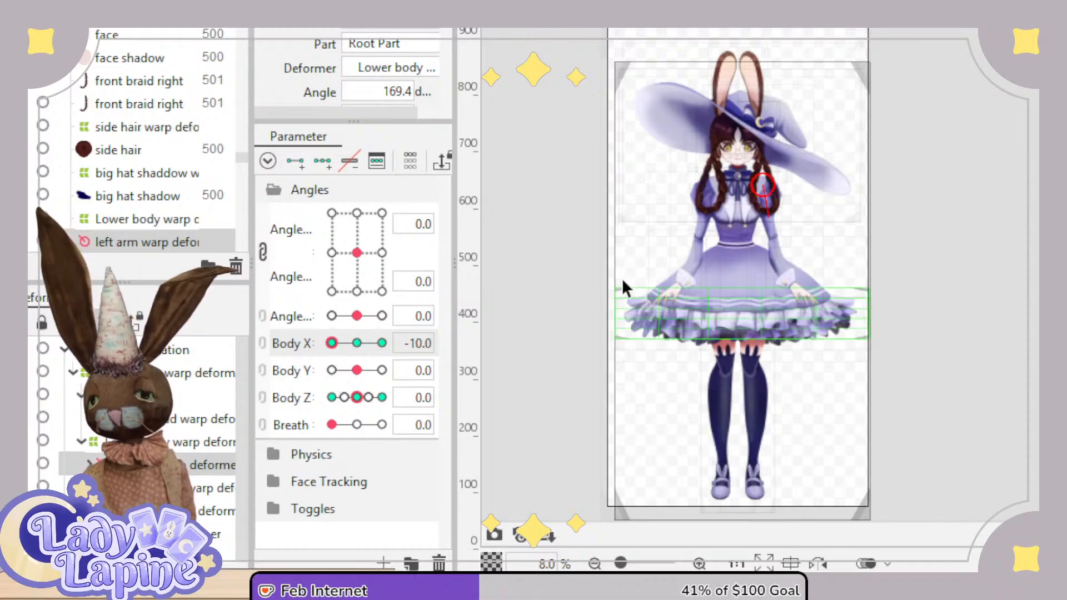
drag(763, 223, 762, 219)
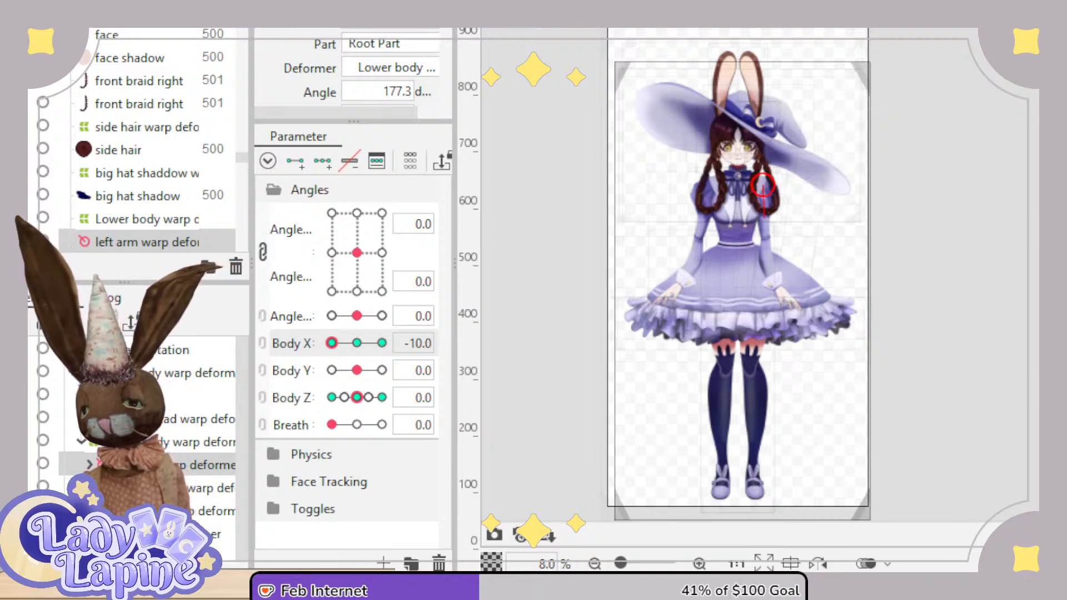
Add three Body X keyforms to the torso warp deformer and compress its left-hand grid columns inward in stages at Body X -10.0.
click(172, 488)
scroll(689, 227, up, 5)
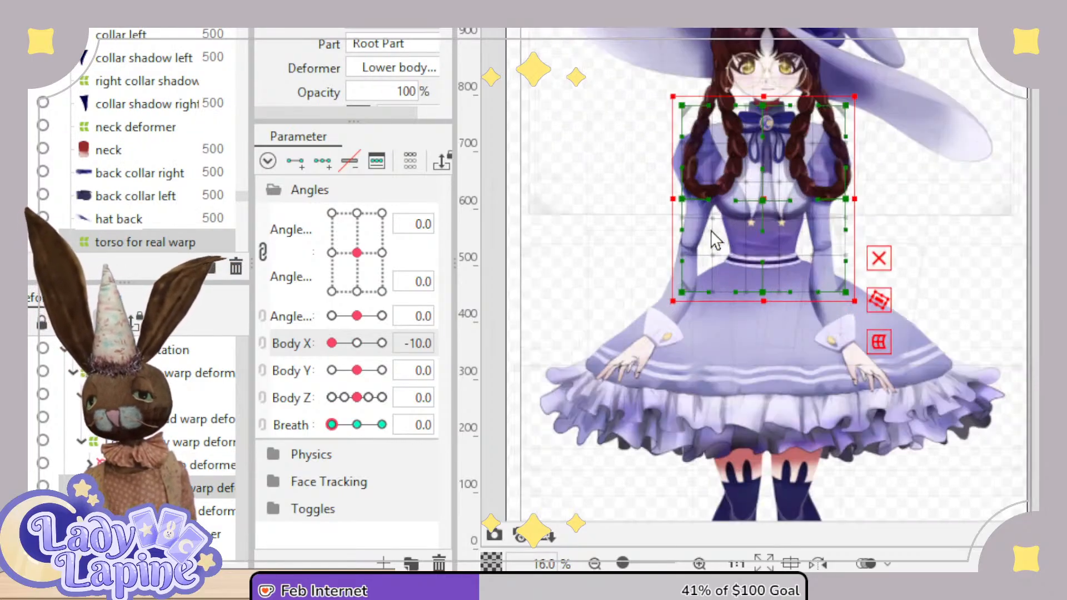
drag(746, 237, 692, 265)
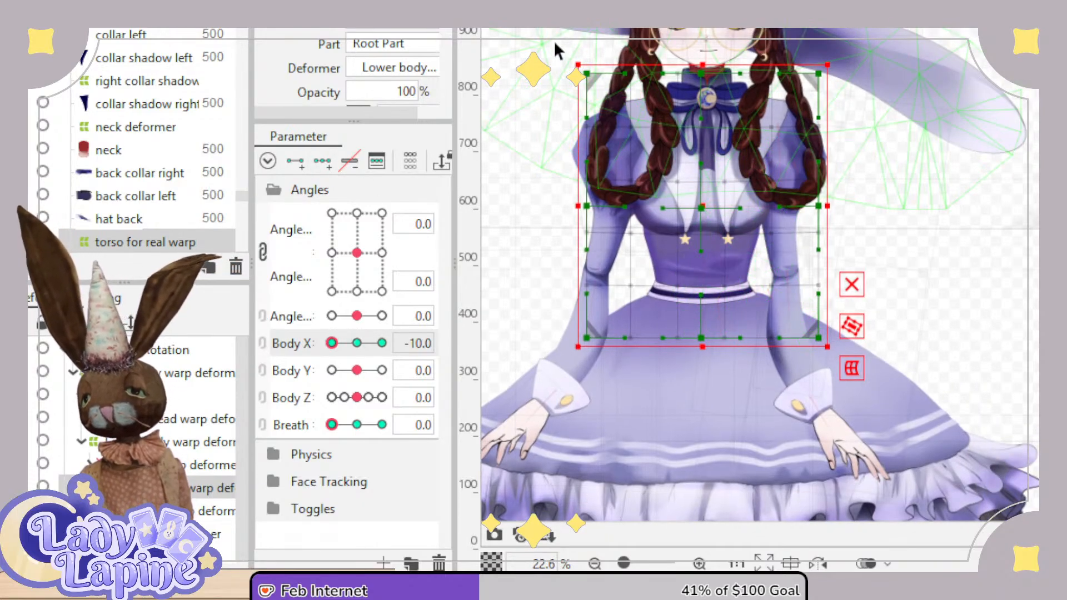
drag(560, 31, 692, 469)
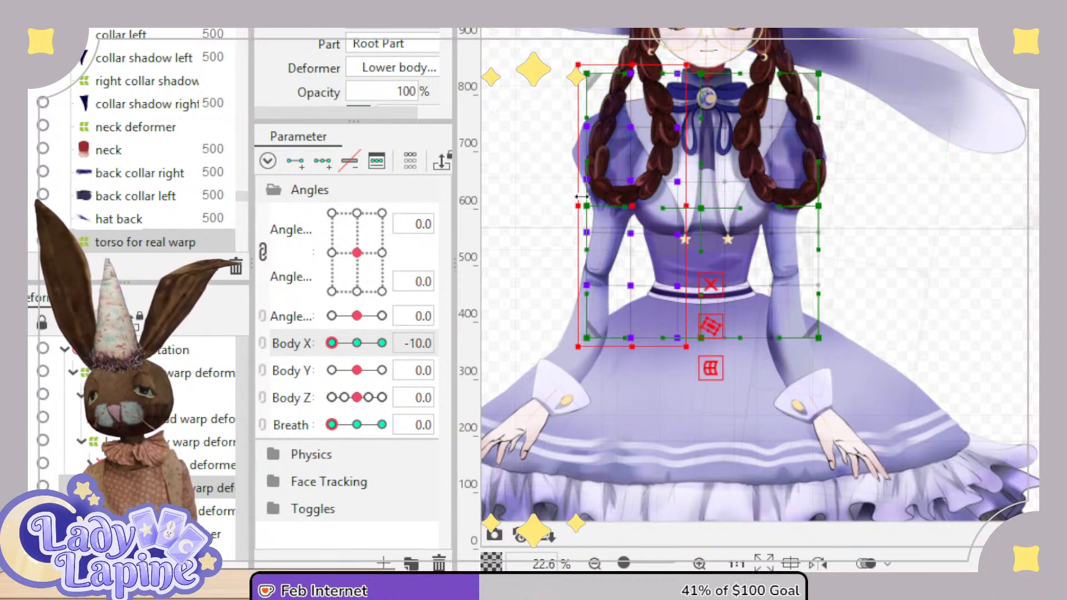
drag(575, 206, 587, 207)
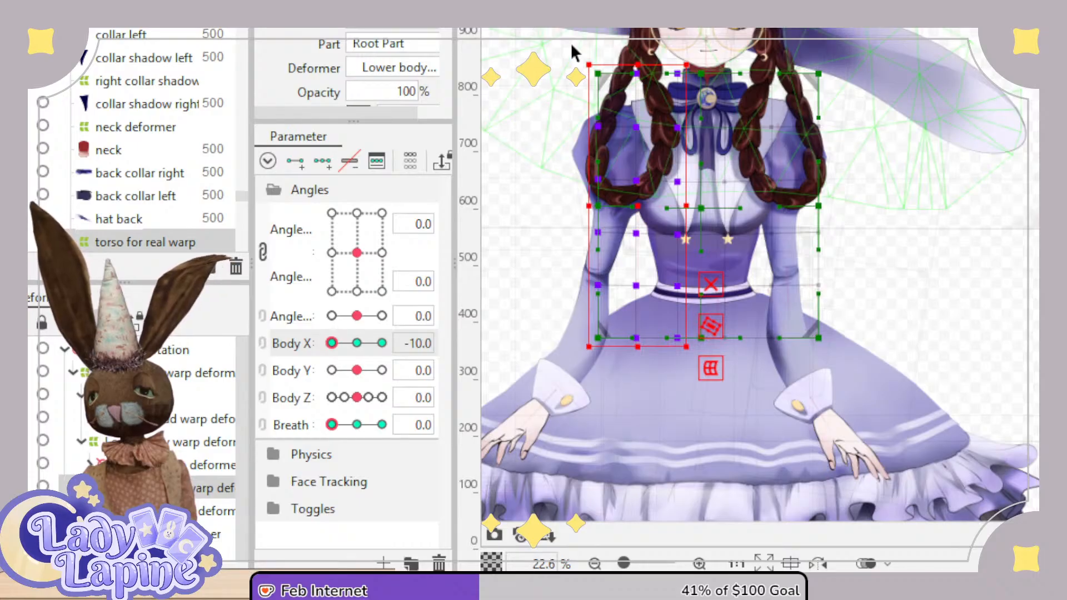
drag(571, 41, 661, 414)
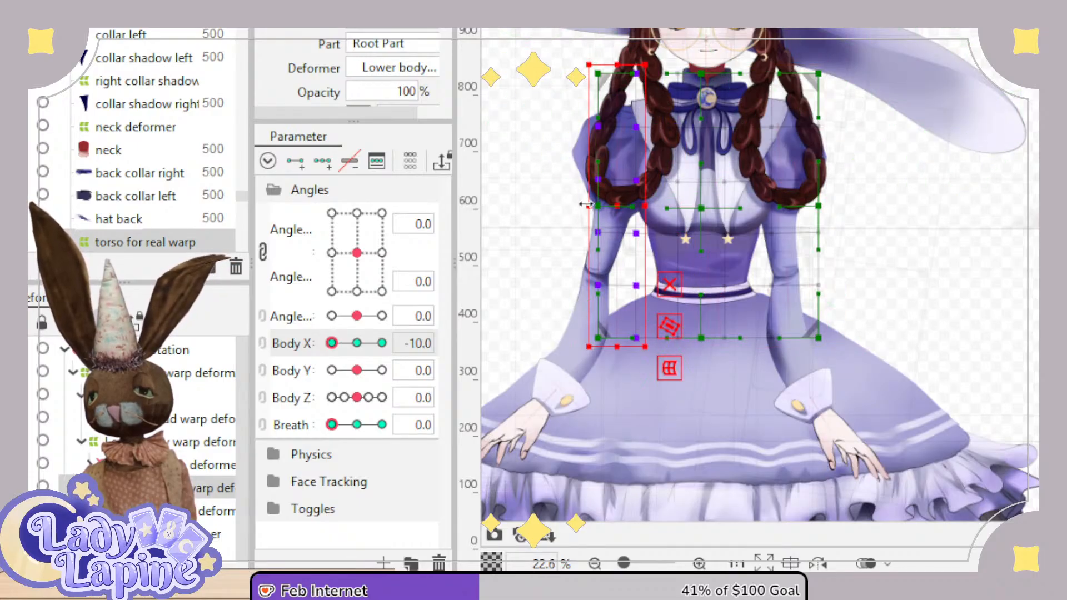
drag(582, 38, 628, 385)
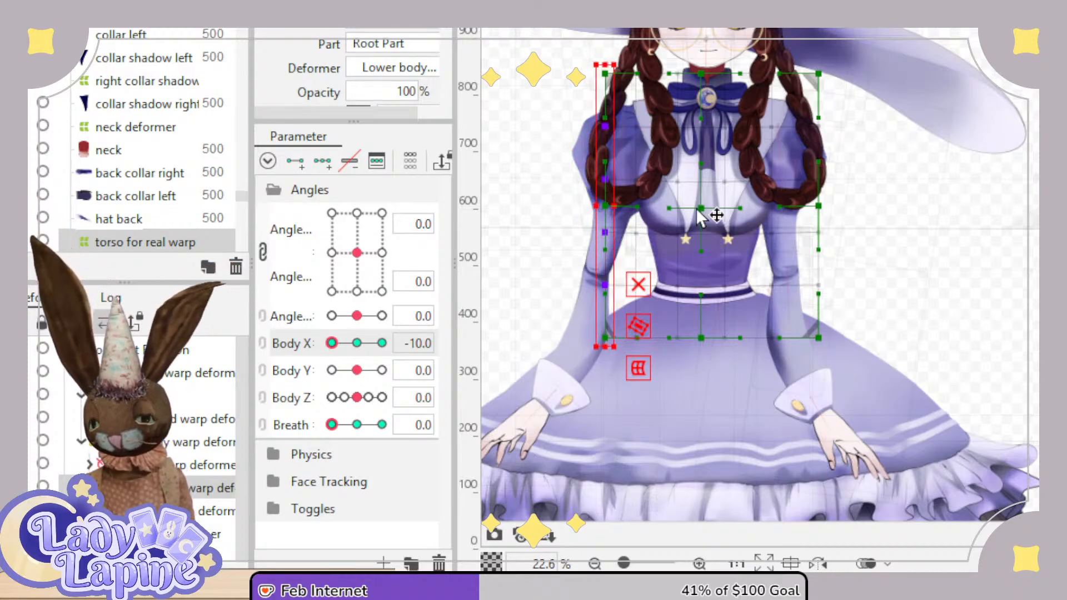
Shift the entire torso warp grid slightly to the left at Body X -10.0, and preview the turn back to Body X 0.0.
drag(564, 48, 856, 400)
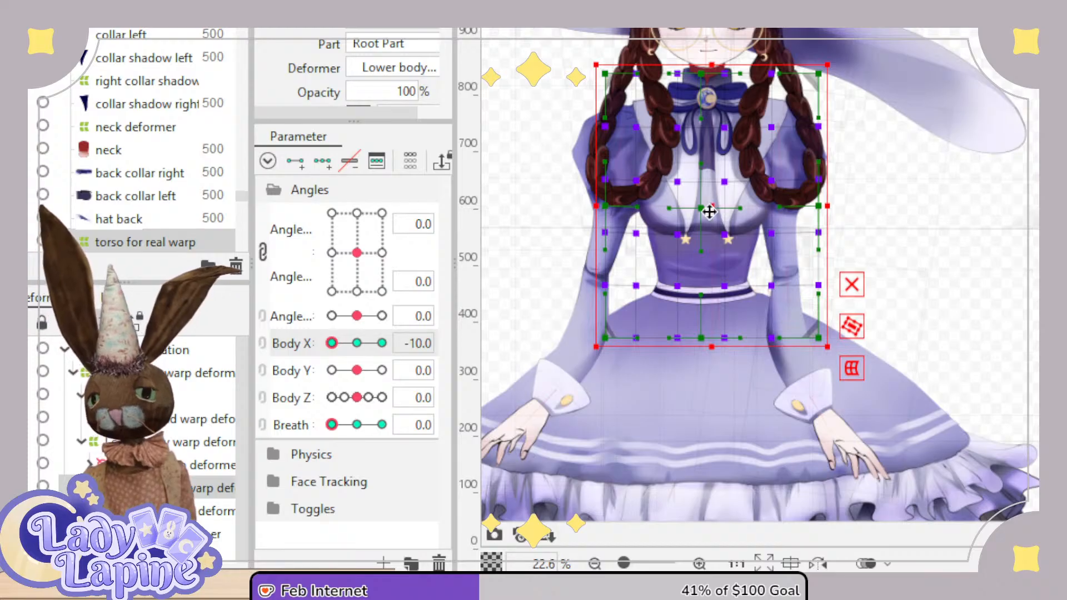
drag(709, 212, 707, 210)
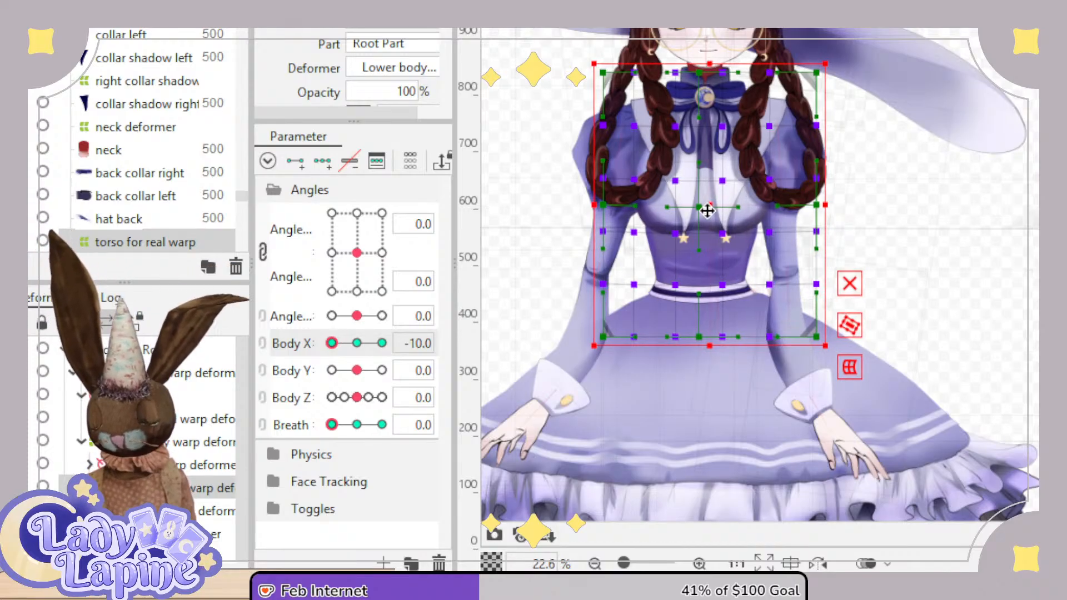
drag(815, 217, 824, 212)
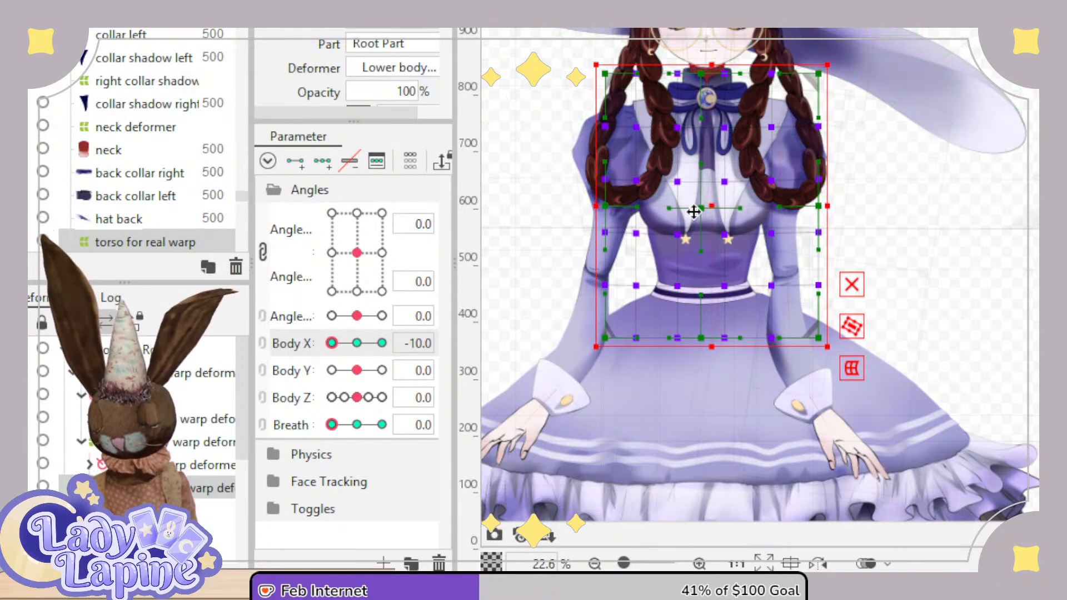
drag(716, 206, 712, 205)
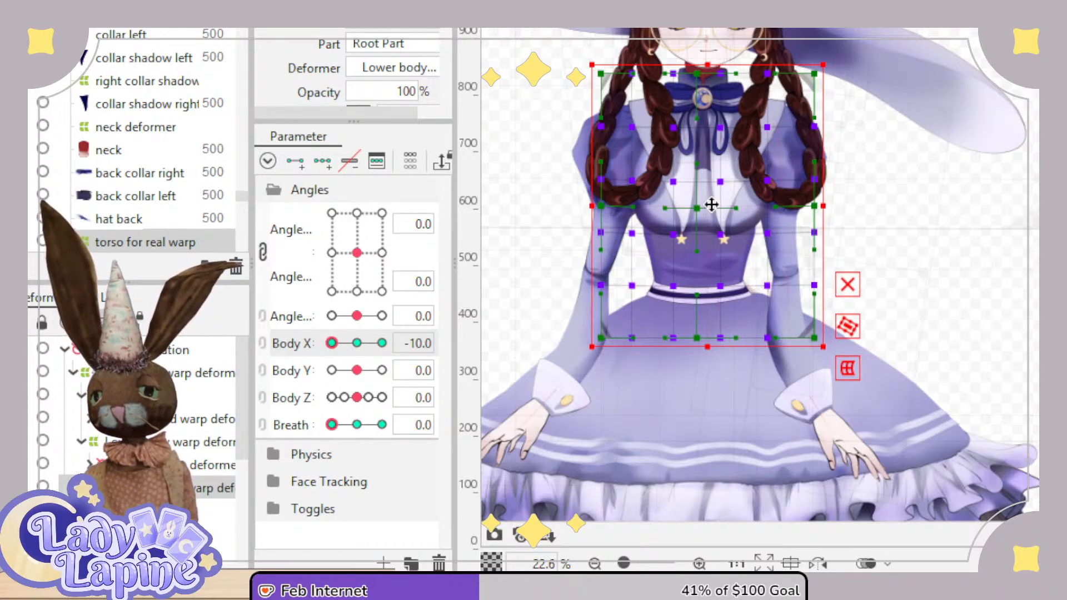
mouse_move(336, 346)
mouse_down()
mouse_move(368, 344)
mouse_move(321, 343)
mouse_move(378, 347)
mouse_move(338, 345)
mouse_move(375, 355)
mouse_move(328, 346)
mouse_up()
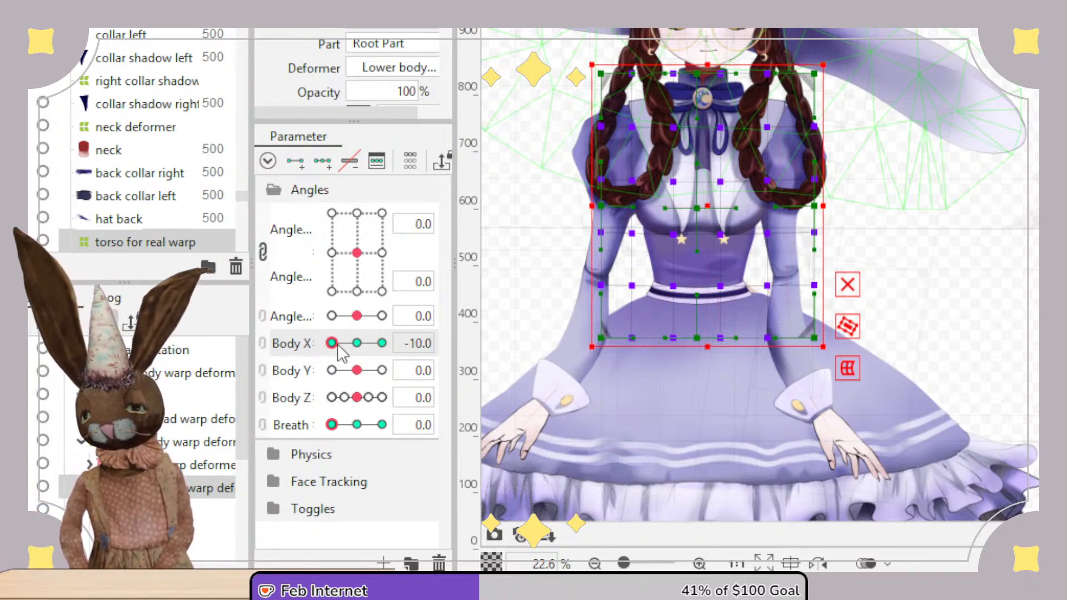
click(356, 344)
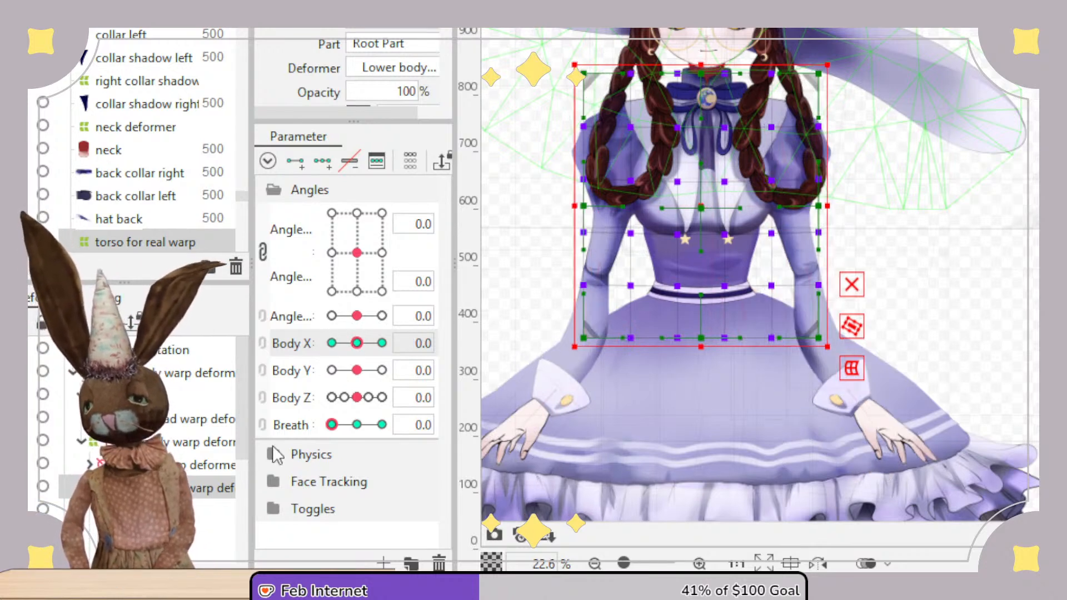
Return Body X to -10.0 and move the left arm rotation deformer slightly inward toward the torso.
drag(251, 449, 252, 485)
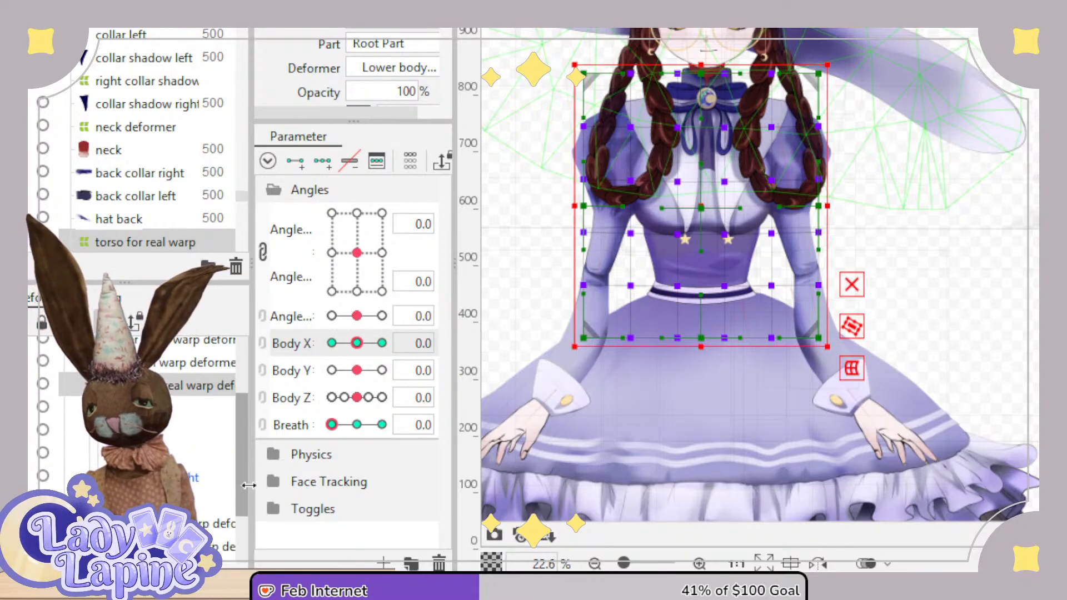
click(331, 344)
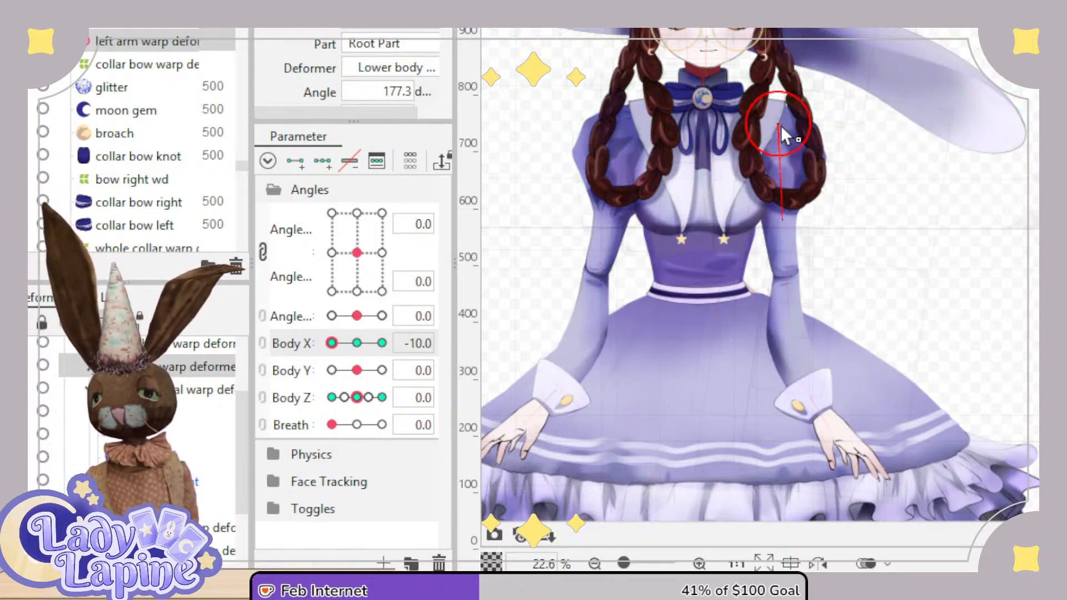
drag(782, 127, 775, 127)
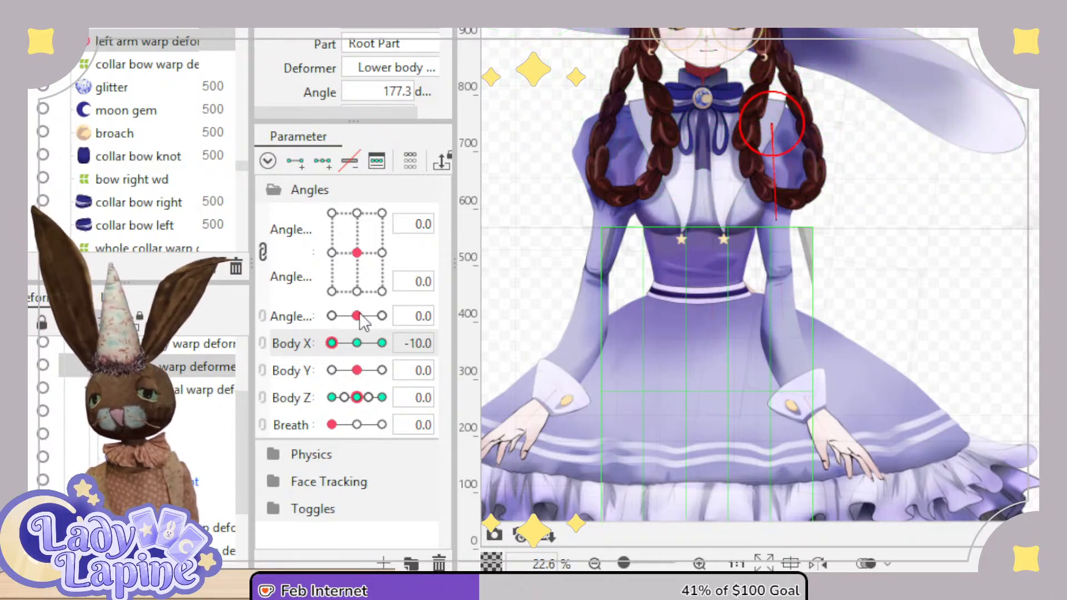
Sweep Body X and the head angle parameters to examine how the shoulders, arms and chest follow the turn.
drag(341, 342, 309, 353)
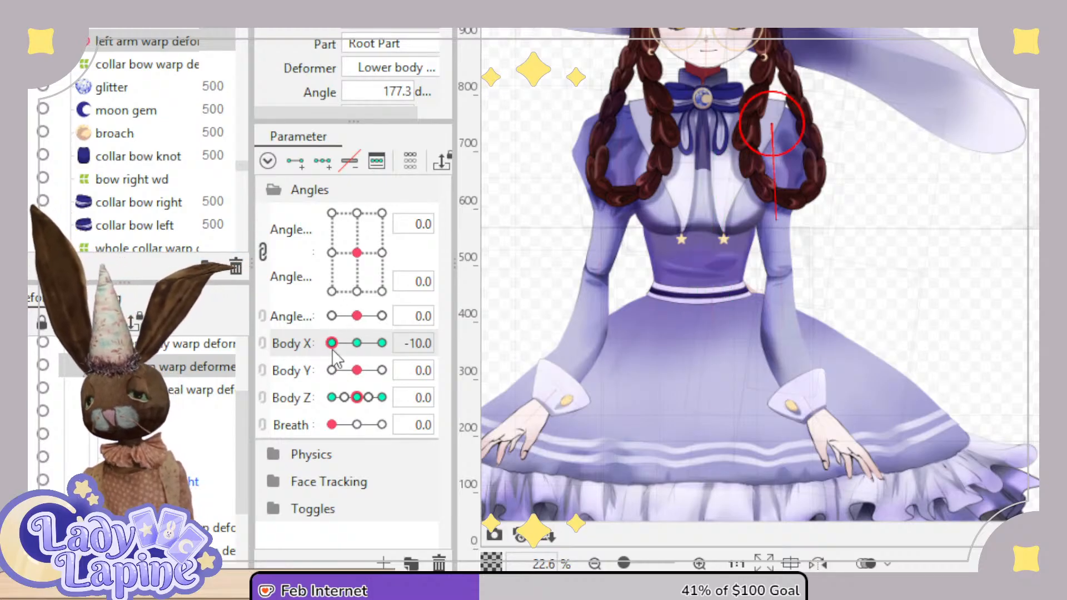
drag(333, 350, 303, 347)
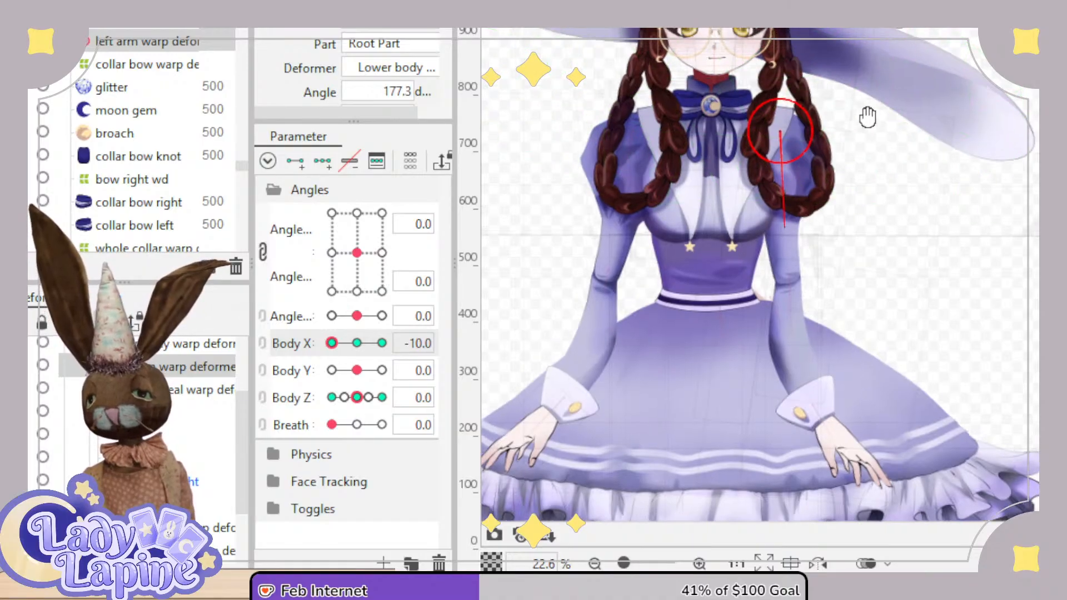
drag(869, 114, 870, 246)
scroll(869, 246, up, 2)
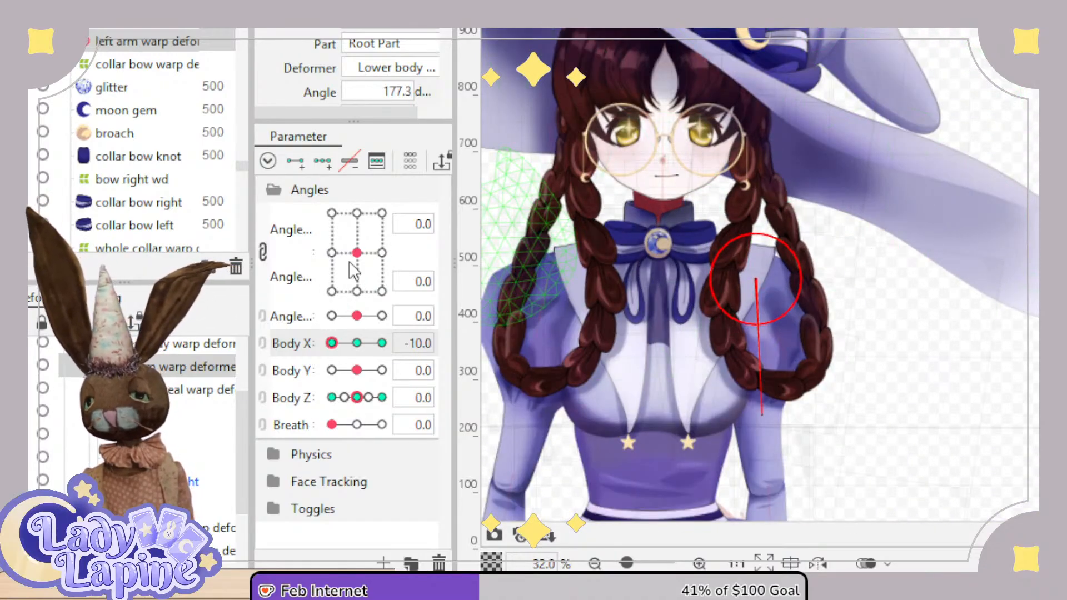
mouse_move(350, 262)
mouse_down()
mouse_move(332, 251)
mouse_move(383, 256)
mouse_move(363, 249)
mouse_move(358, 214)
mouse_move(358, 290)
mouse_move(332, 217)
mouse_move(395, 228)
mouse_move(386, 294)
mouse_move(338, 273)
mouse_move(357, 254)
mouse_up()
drag(773, 284, 816, 189)
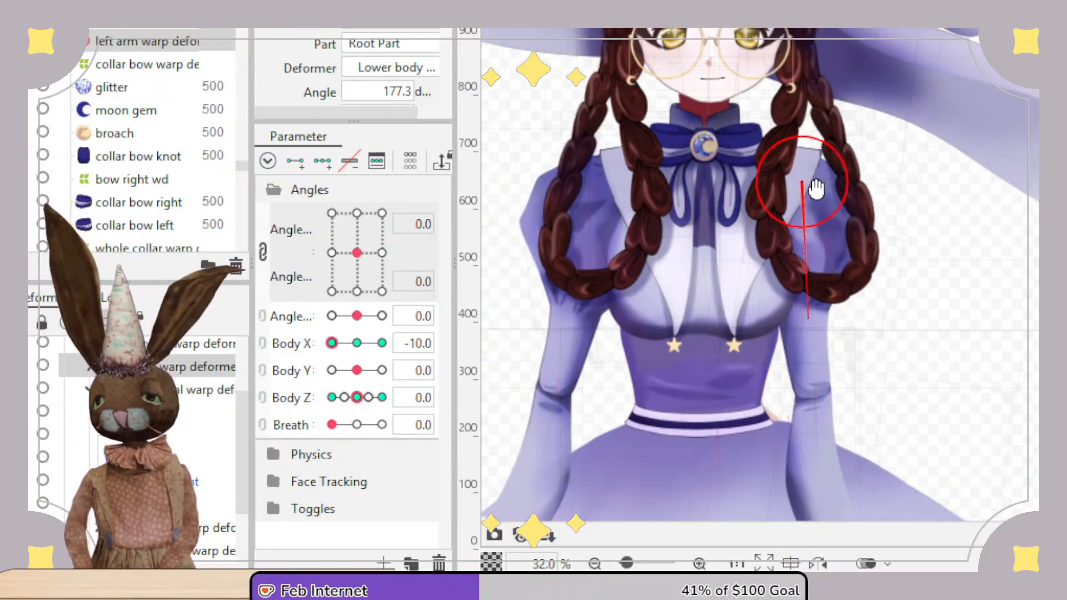
scroll(829, 210, down, 3)
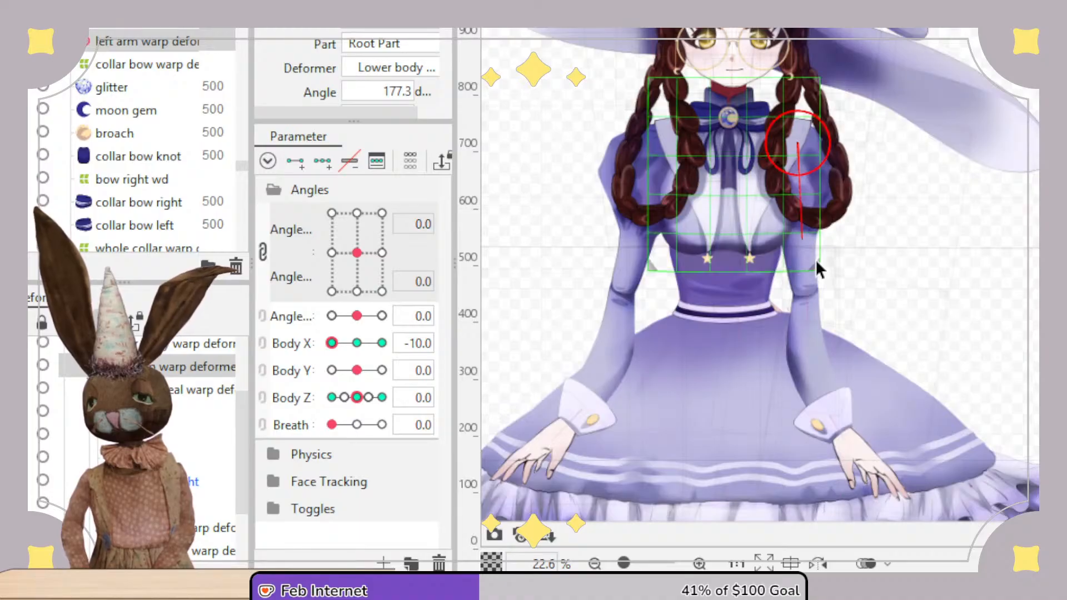
drag(336, 343, 305, 343)
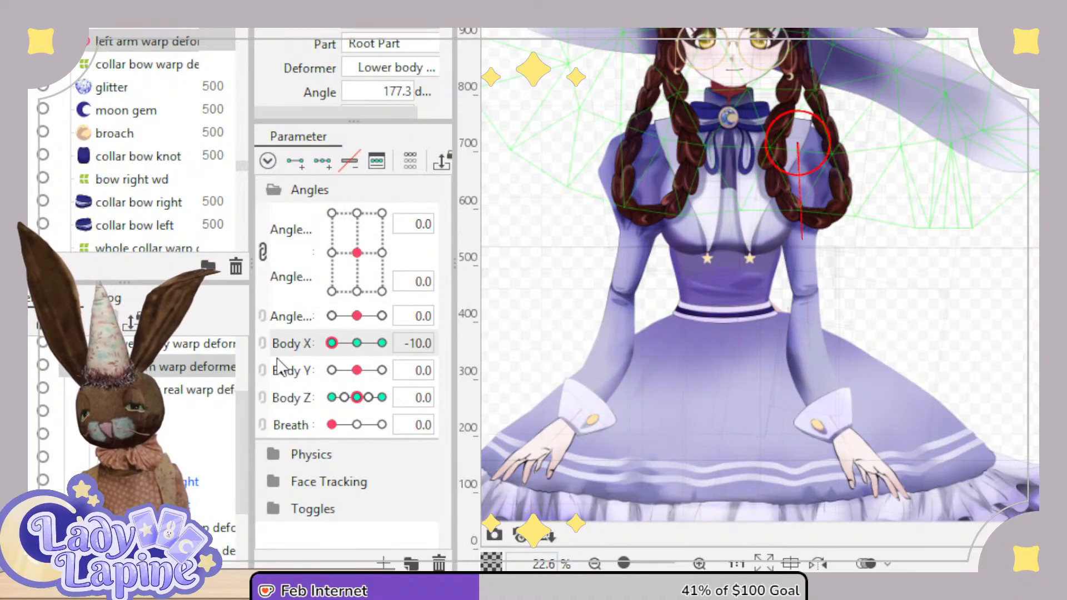
Try shifting the left-hand grid columns of the torso warp deformer slightly left, undo it, and clear the grid point selection.
scroll(245, 429, down, 2)
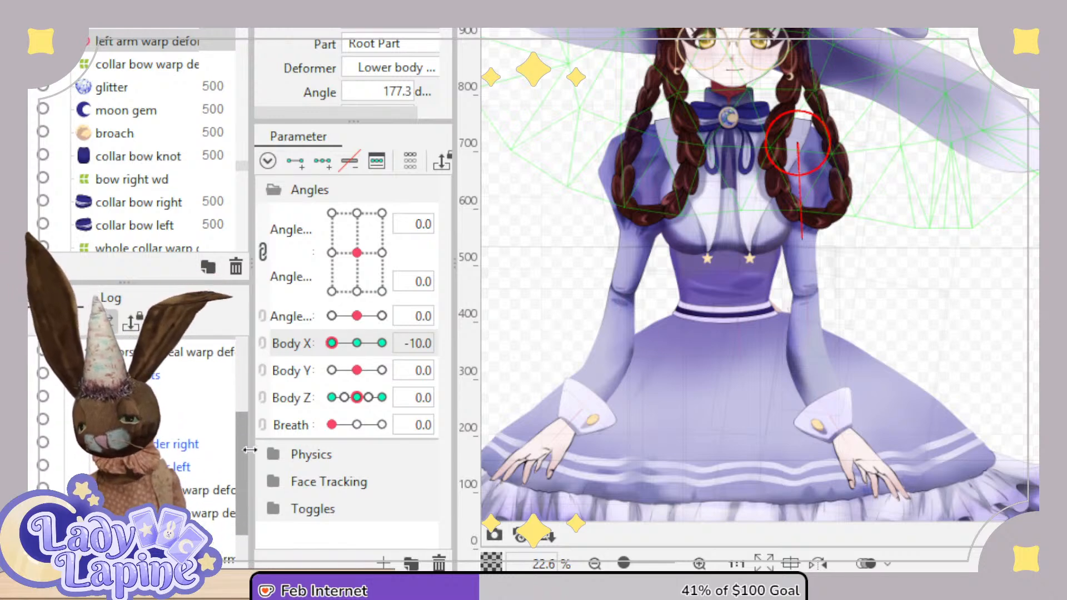
scroll(239, 476, down, 1)
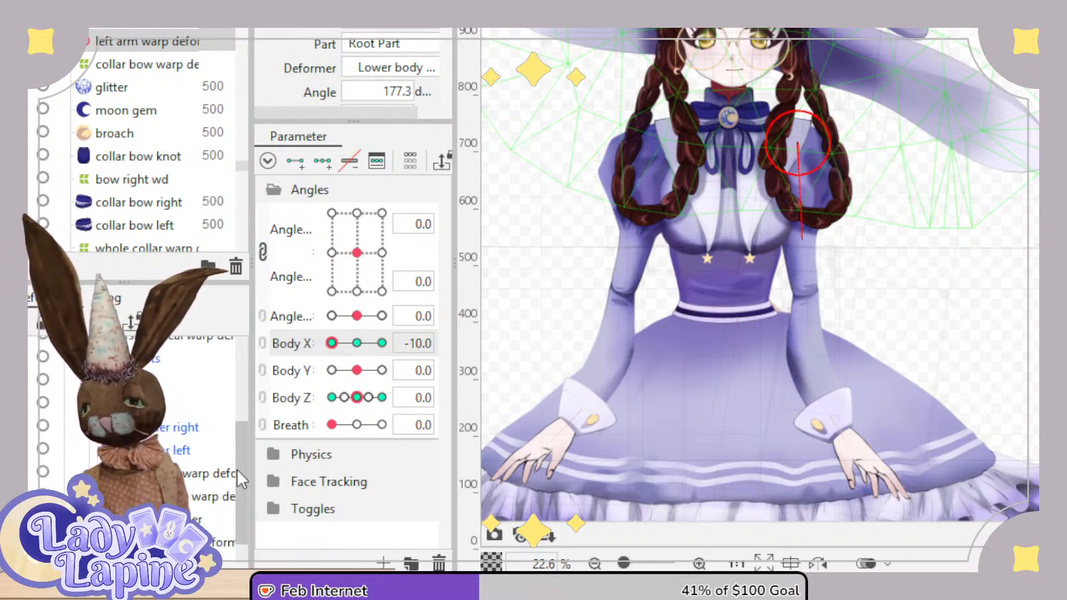
scroll(236, 469, up, 4)
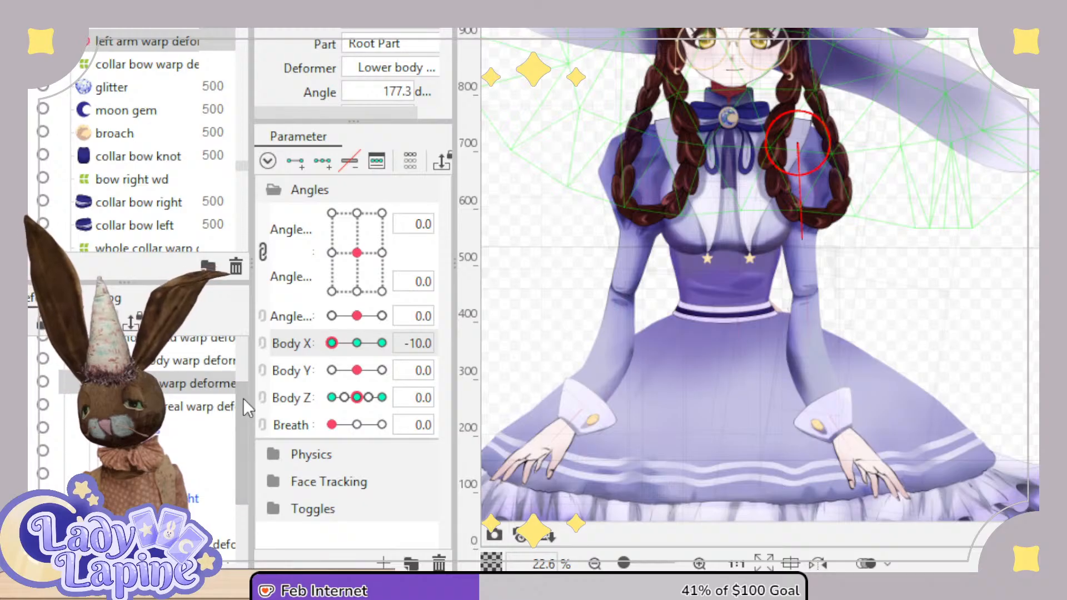
click(165, 362)
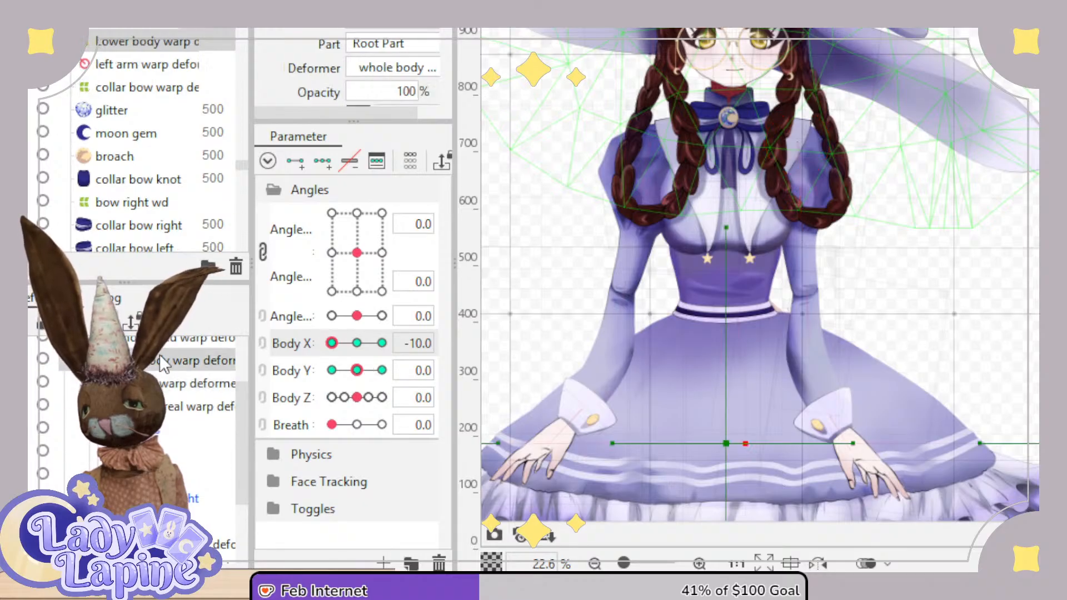
click(171, 411)
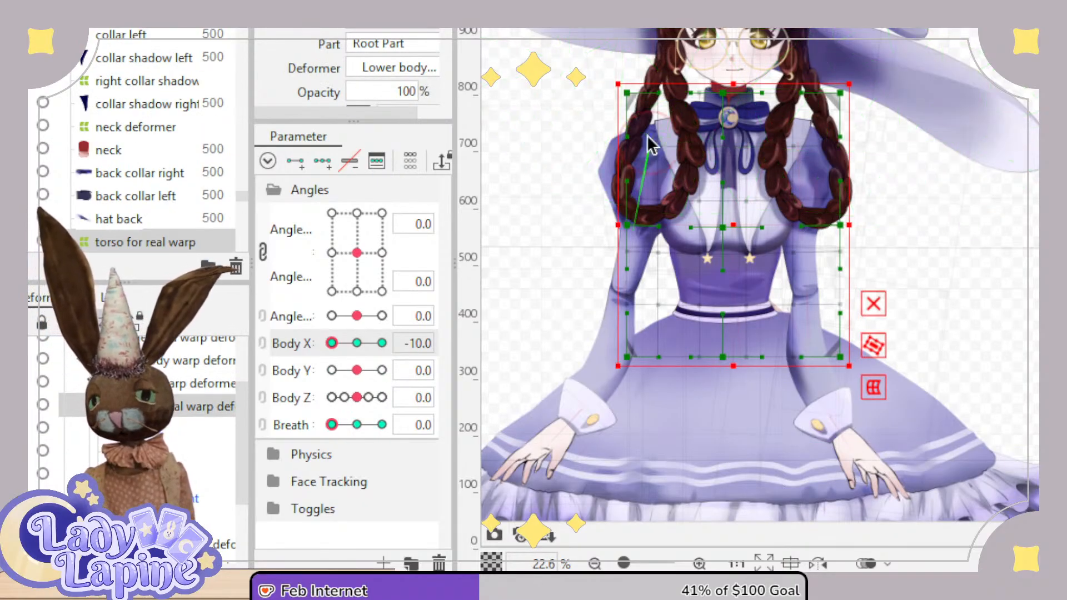
drag(598, 57, 733, 432)
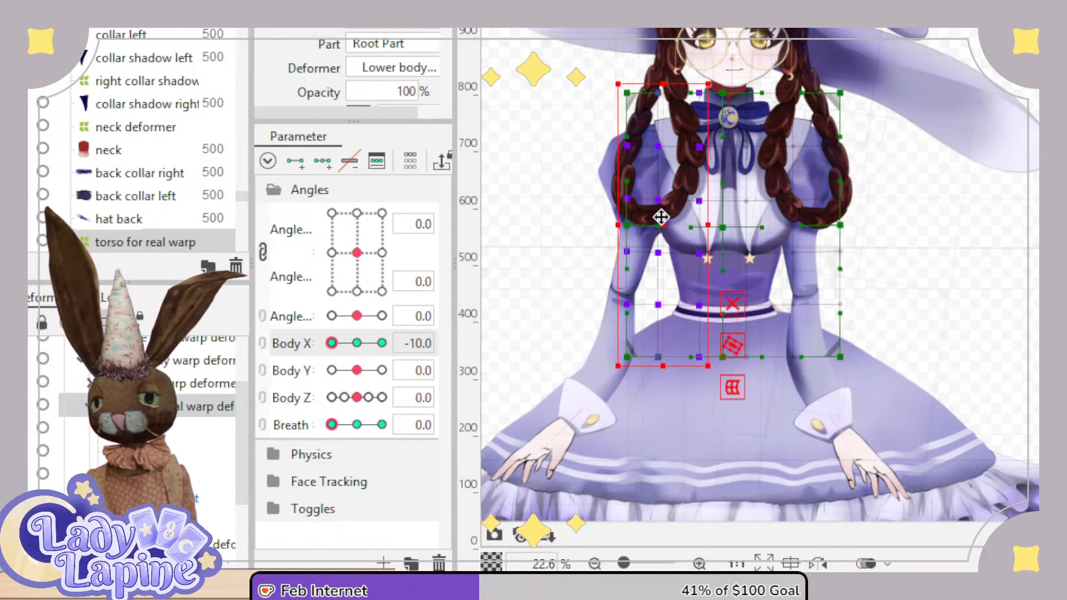
drag(661, 222, 657, 222)
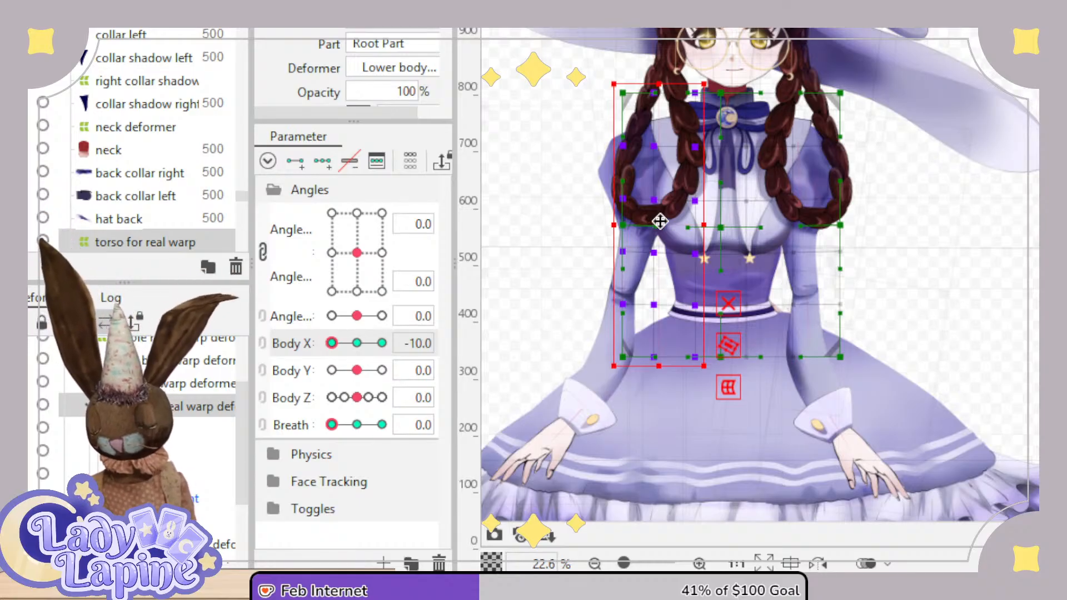
drag(660, 221, 661, 222)
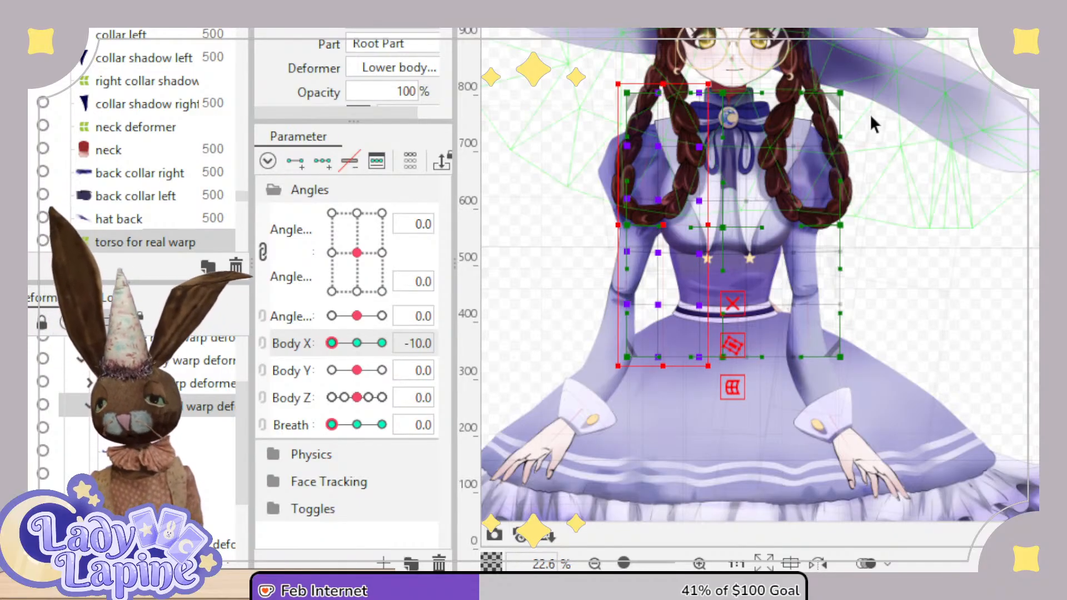
click(896, 110)
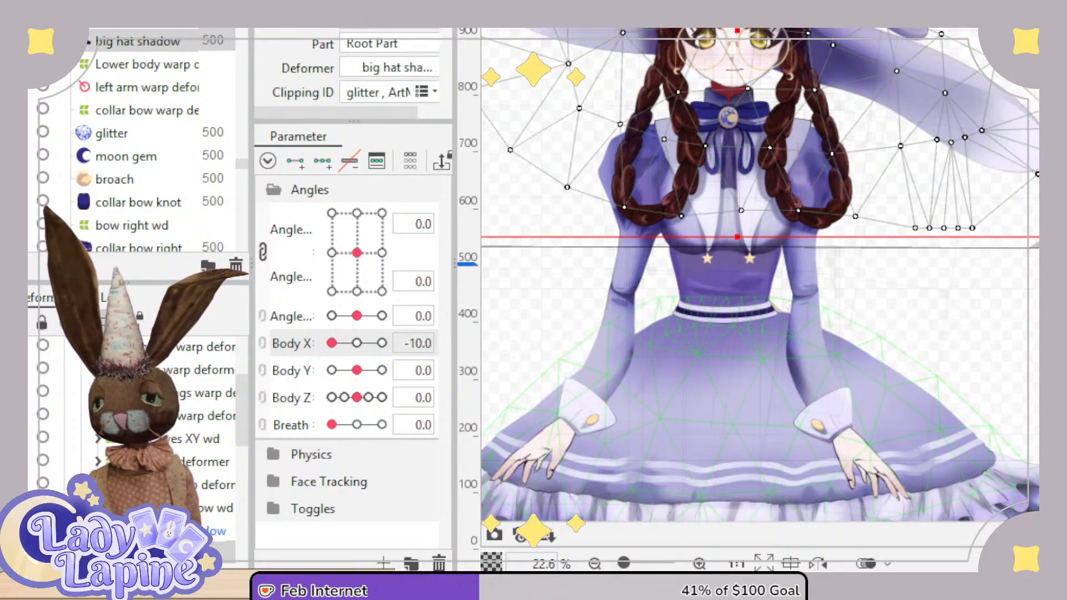
click(743, 275)
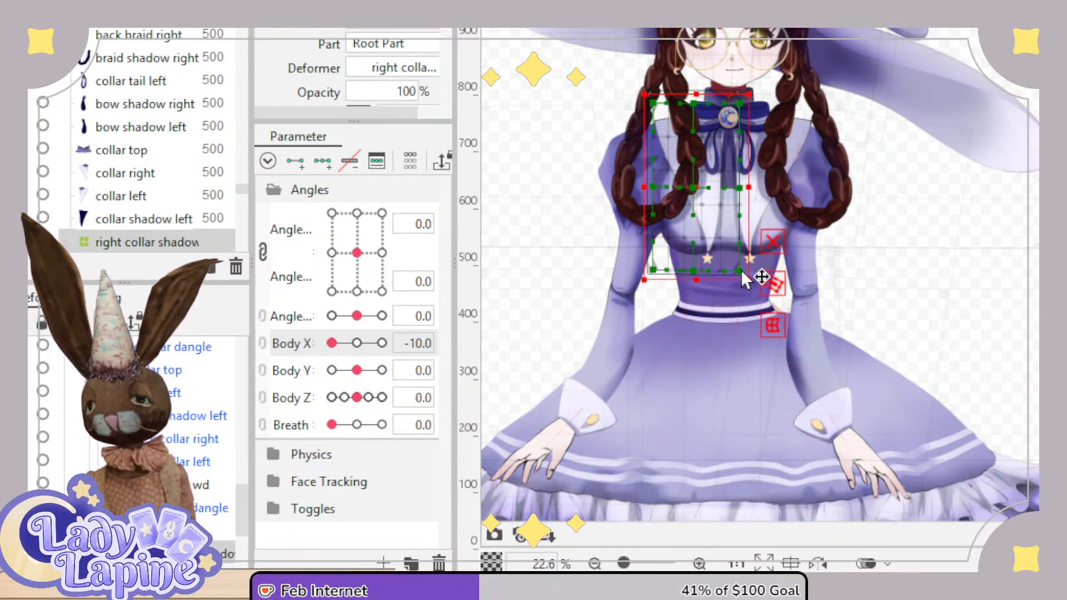
Nudge the whole torso warp deformer slightly left at Body X -10.0 and stretch its right-hand grid columns outward.
drag(249, 469, 234, 436)
click(179, 441)
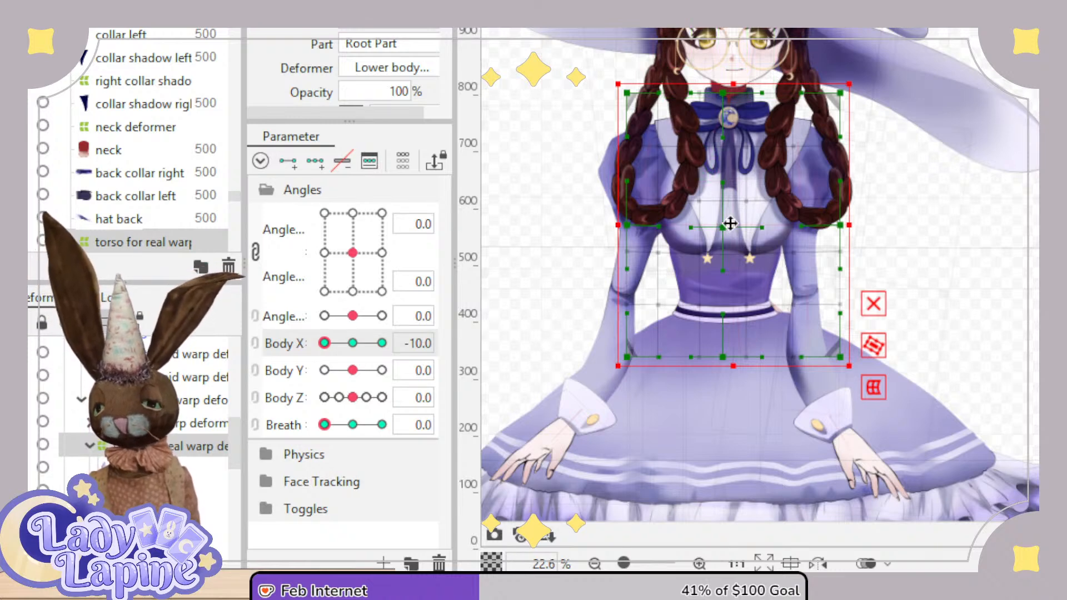
drag(731, 224, 729, 223)
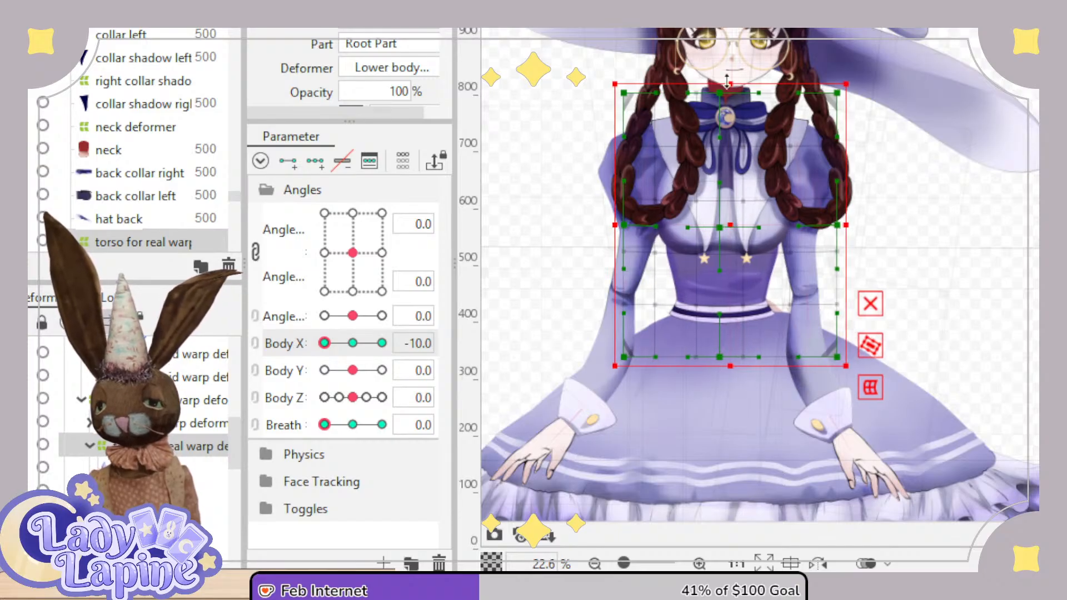
drag(722, 52, 880, 420)
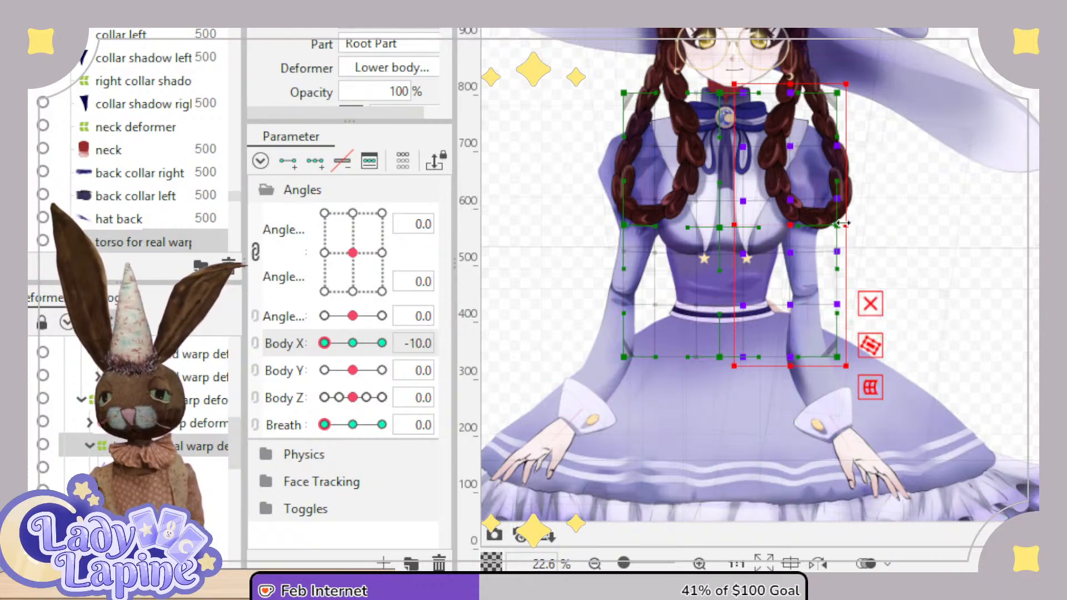
drag(844, 223, 855, 223)
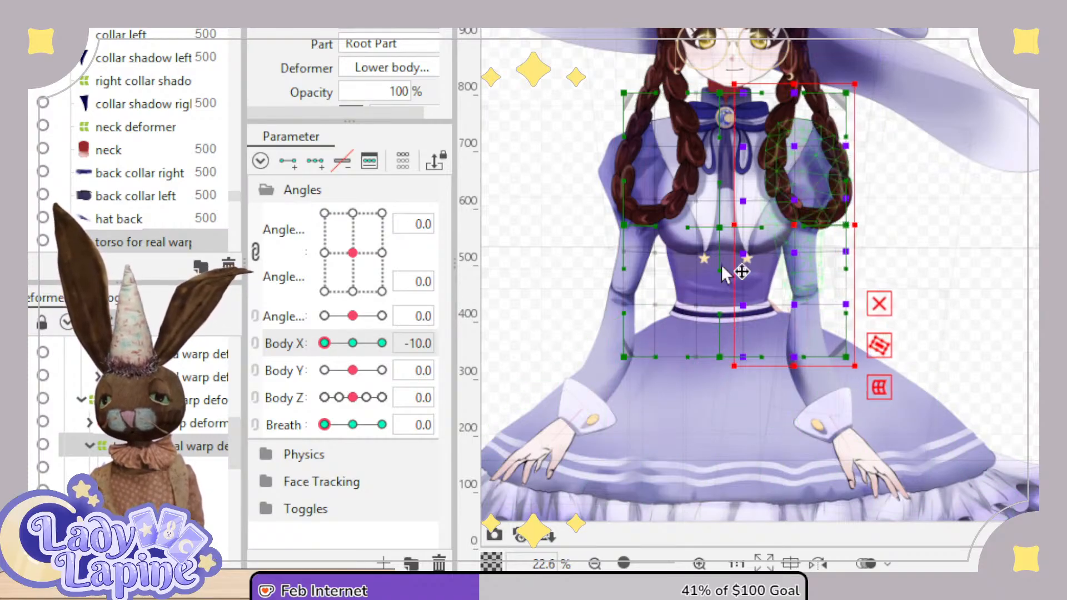
Stretch the right-hand grid columns of the torso warp deformer slightly further outward at Body X -10.0 and check the turn.
mouse_move(324, 343)
mouse_down()
mouse_move(362, 346)
mouse_move(336, 359)
mouse_move(323, 347)
mouse_move(371, 344)
mouse_move(317, 346)
mouse_up()
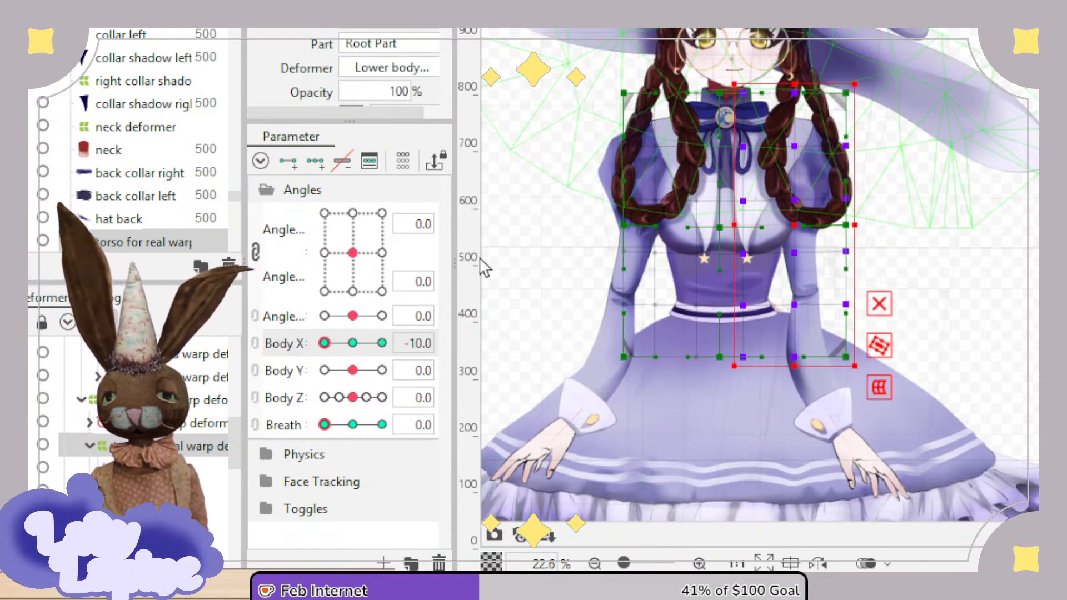
drag(860, 225, 868, 225)
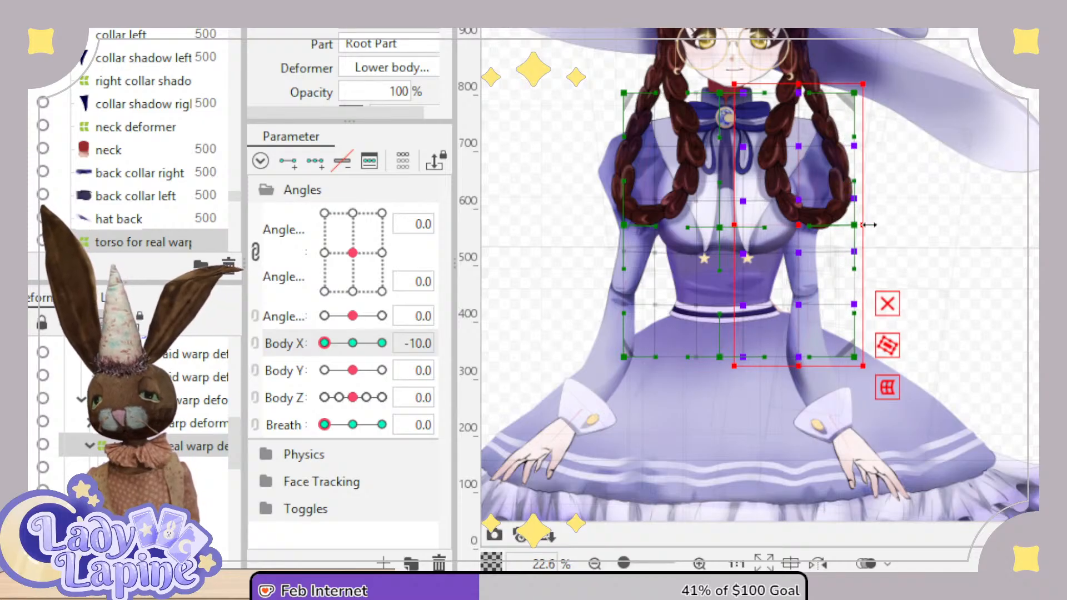
drag(325, 343, 303, 364)
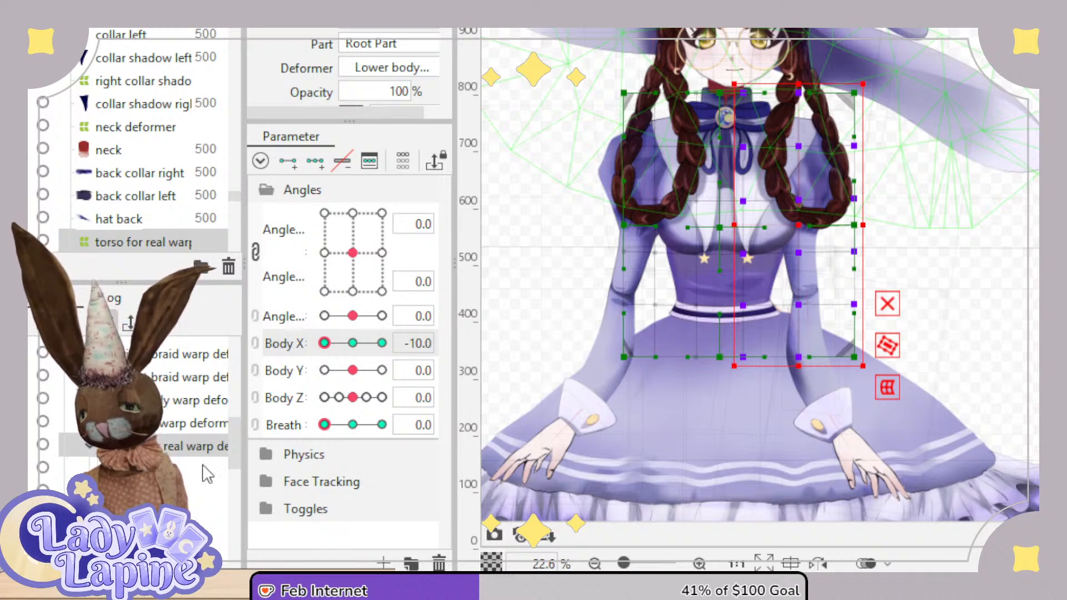
Shift the chest warp deformer "xy b" slightly left at Body X -10.0, check the turn, and return Body X to 0.0.
click(728, 256)
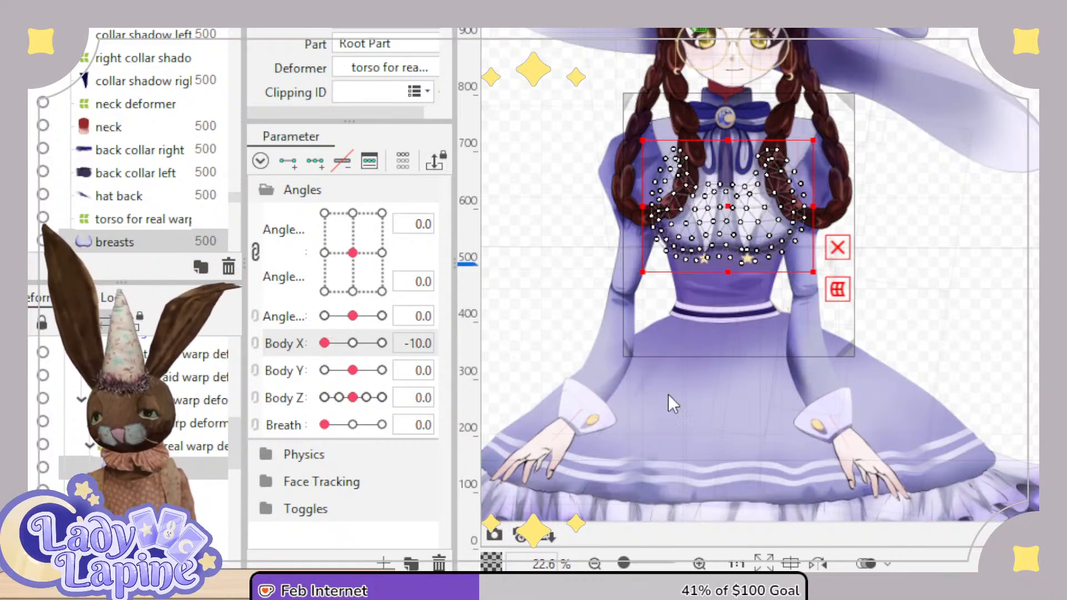
click(715, 435)
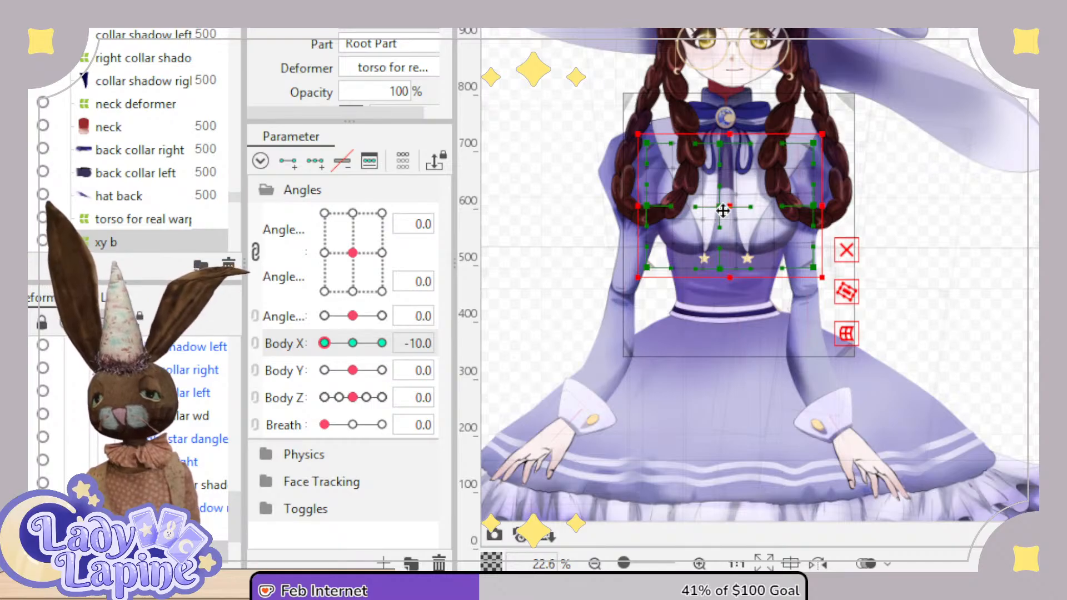
drag(722, 210, 713, 210)
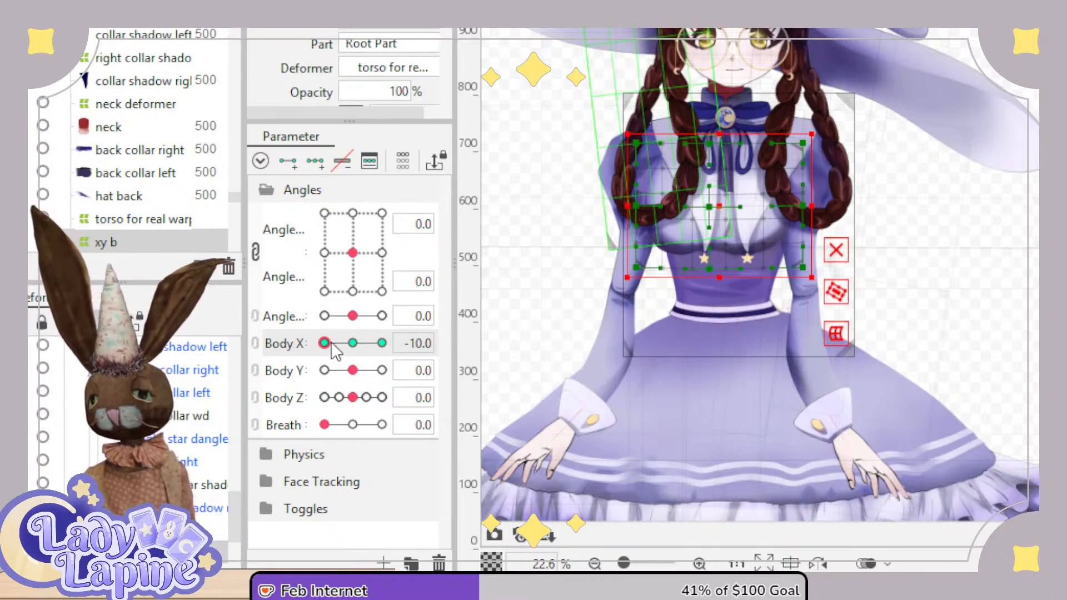
mouse_move(325, 343)
mouse_down()
mouse_move(346, 344)
mouse_move(324, 356)
mouse_move(376, 347)
mouse_move(322, 359)
mouse_move(360, 355)
mouse_move(336, 364)
mouse_move(322, 355)
mouse_move(376, 348)
mouse_move(322, 358)
mouse_up()
click(352, 344)
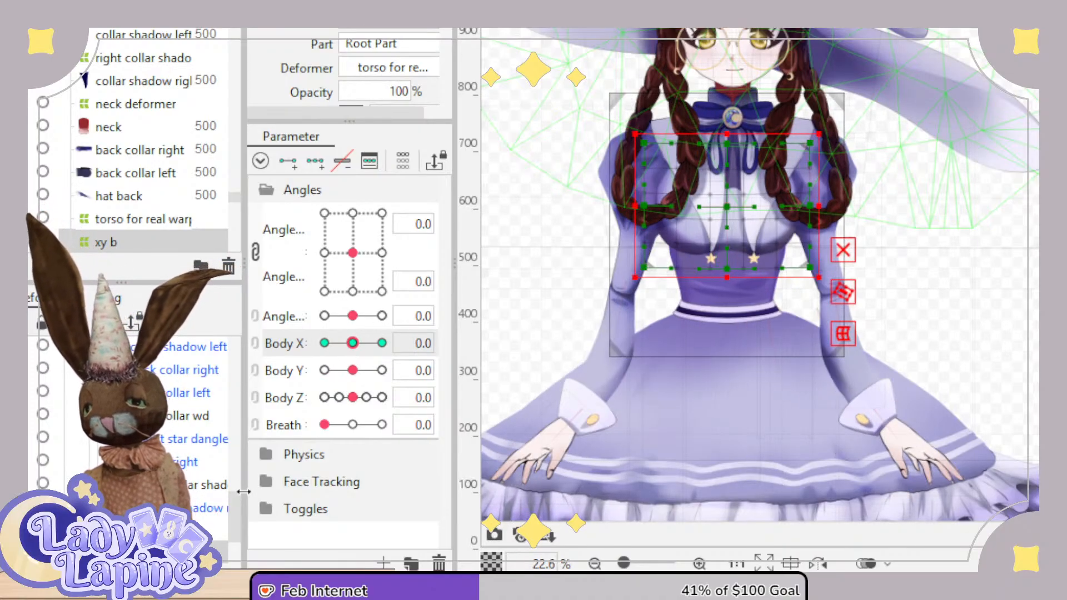
Select the whole collar warp deformer and sweep the head angle and Body X parameters to examine how the collar follows.
drag(239, 503, 234, 458)
click(177, 450)
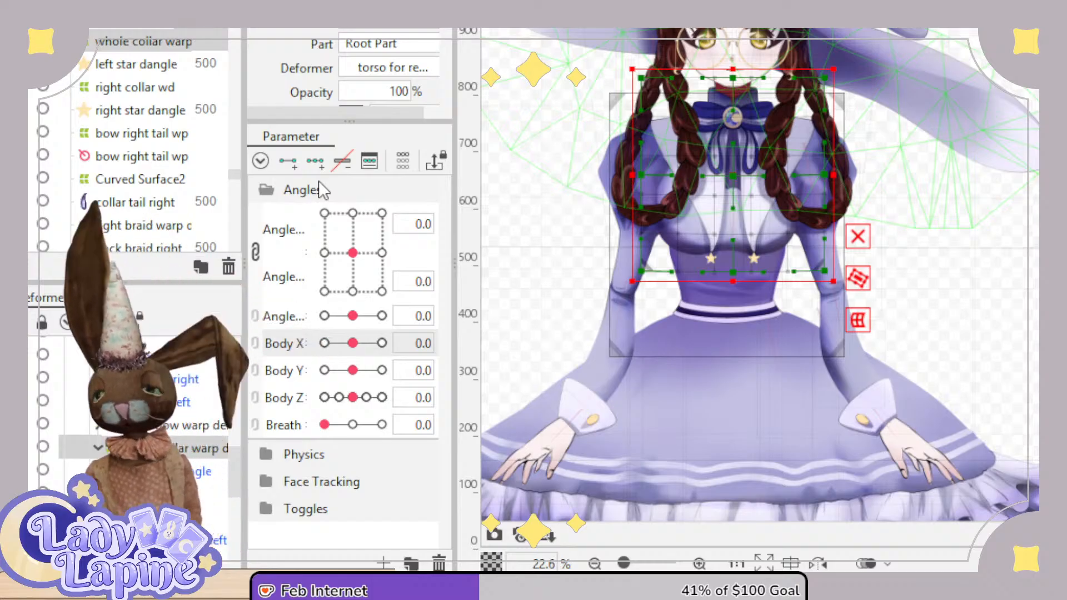
mouse_move(352, 261)
mouse_down()
mouse_move(321, 261)
mouse_move(352, 253)
mouse_up()
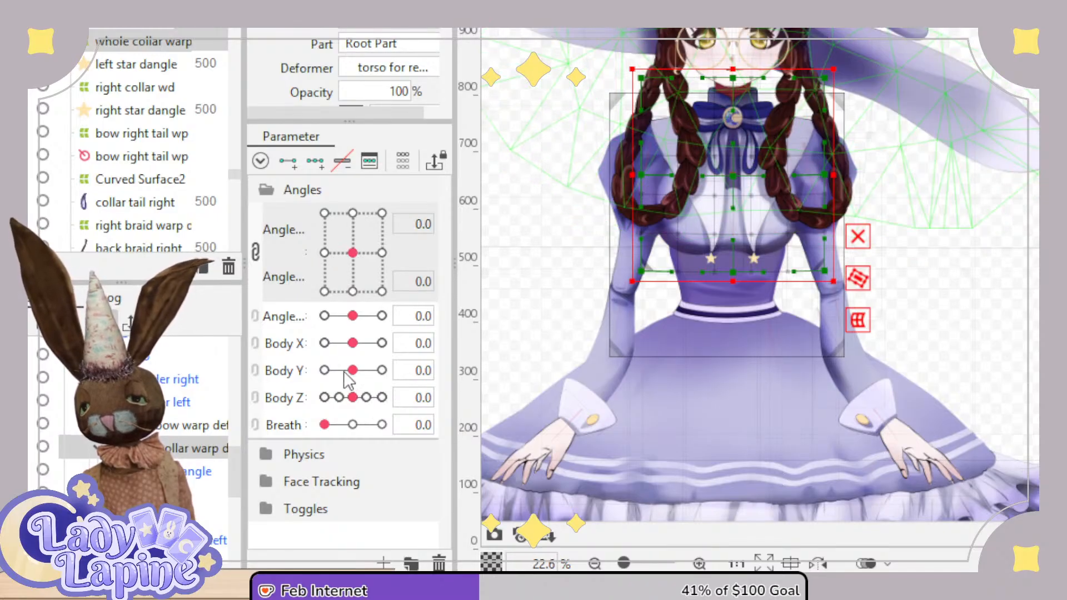
mouse_move(351, 344)
mouse_down()
mouse_move(324, 343)
mouse_move(365, 343)
mouse_move(324, 343)
mouse_move(363, 339)
mouse_move(324, 343)
mouse_move(352, 343)
mouse_up()
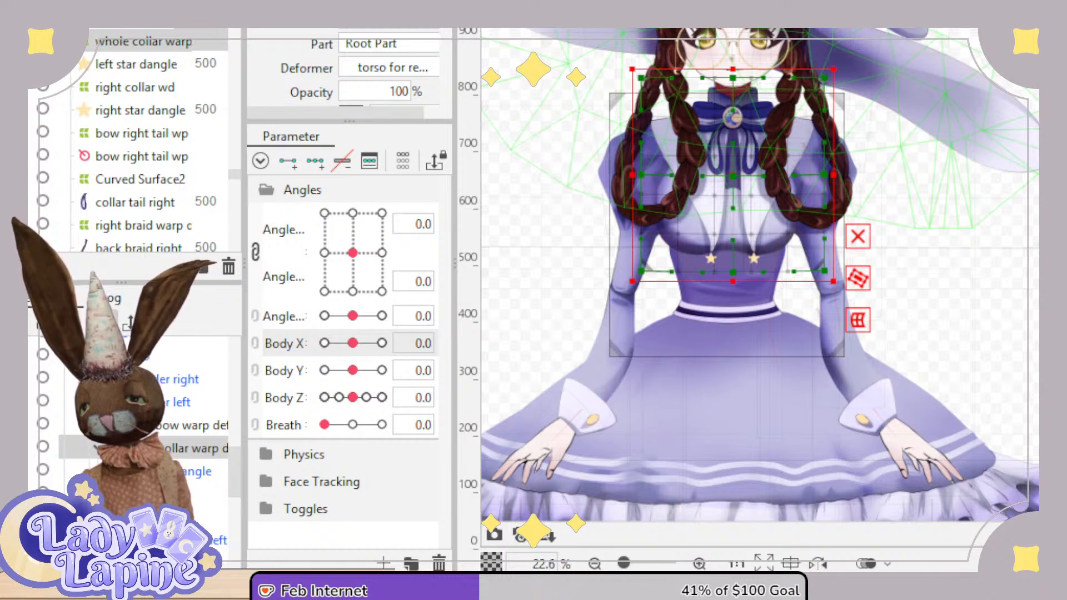
Try moving the torso warp deformer left at Body X 0.0 and stretching its right-hand grid columns outward.
drag(234, 453, 231, 432)
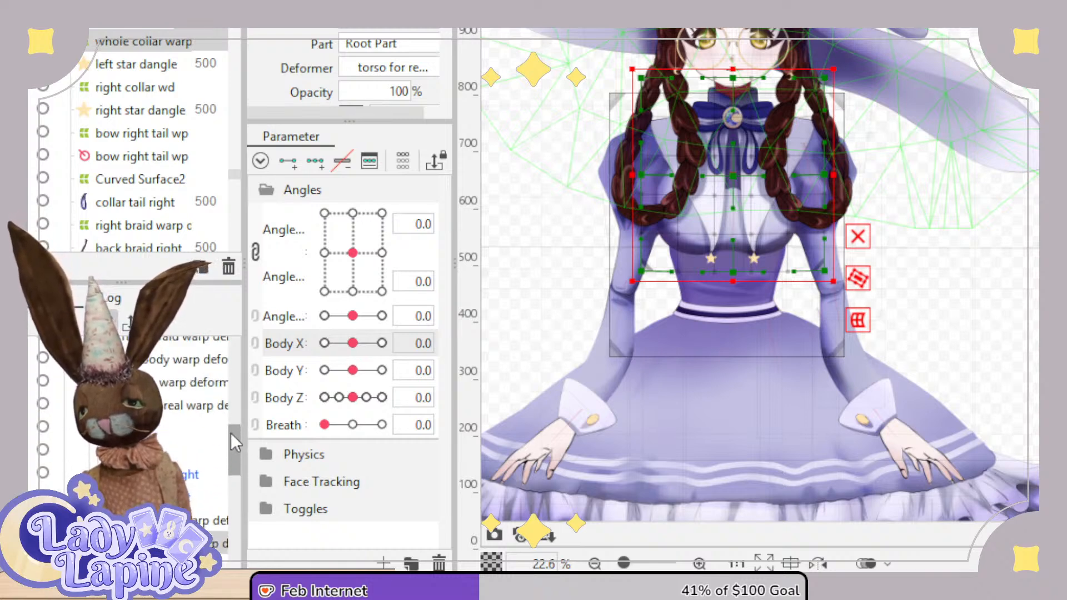
click(177, 406)
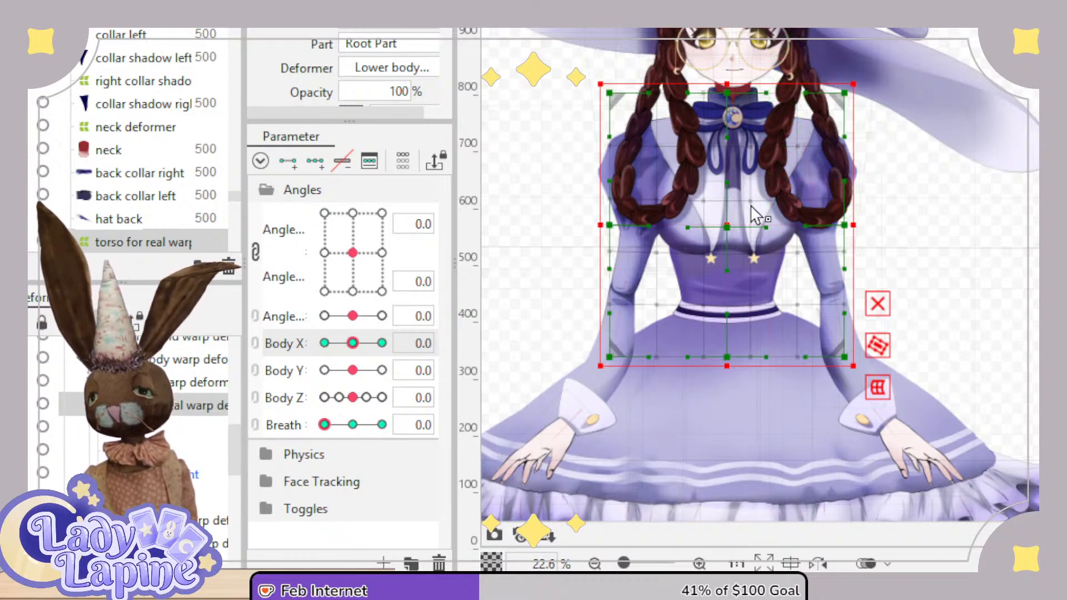
drag(725, 225, 712, 225)
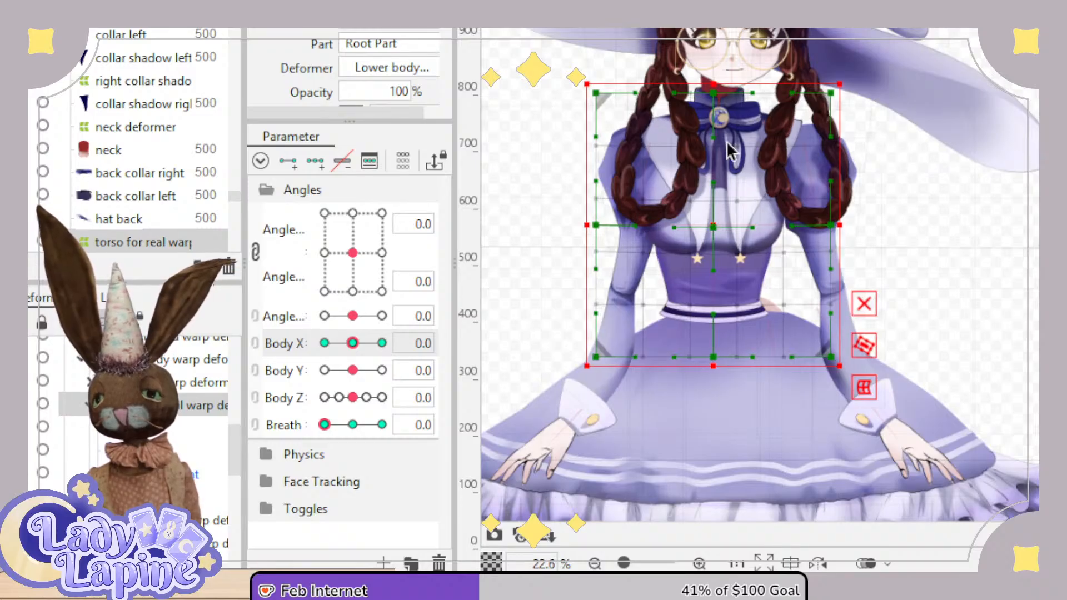
drag(728, 72, 862, 435)
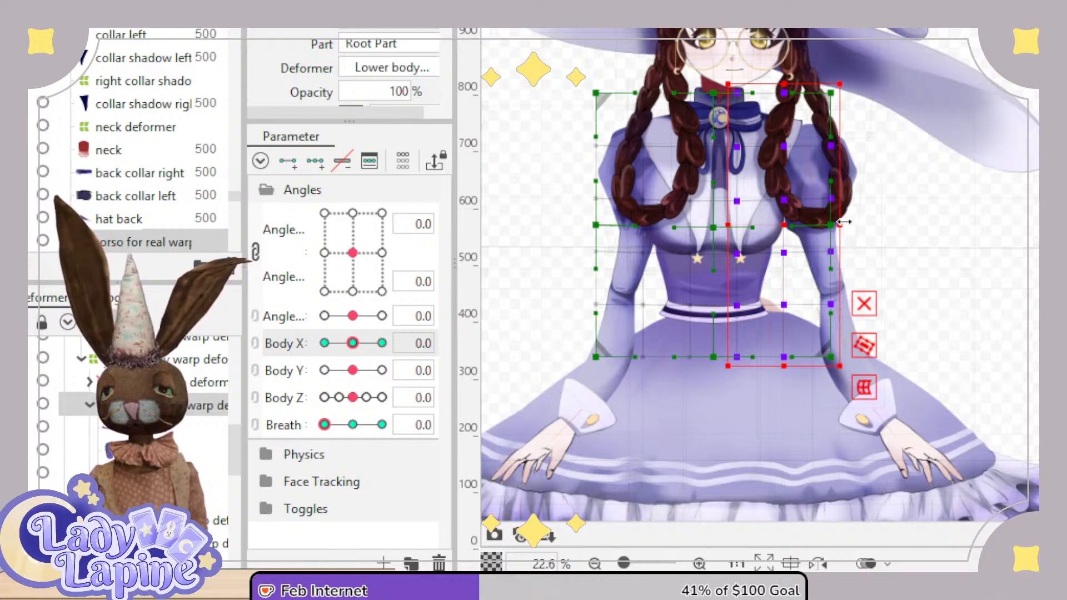
drag(844, 222, 888, 218)
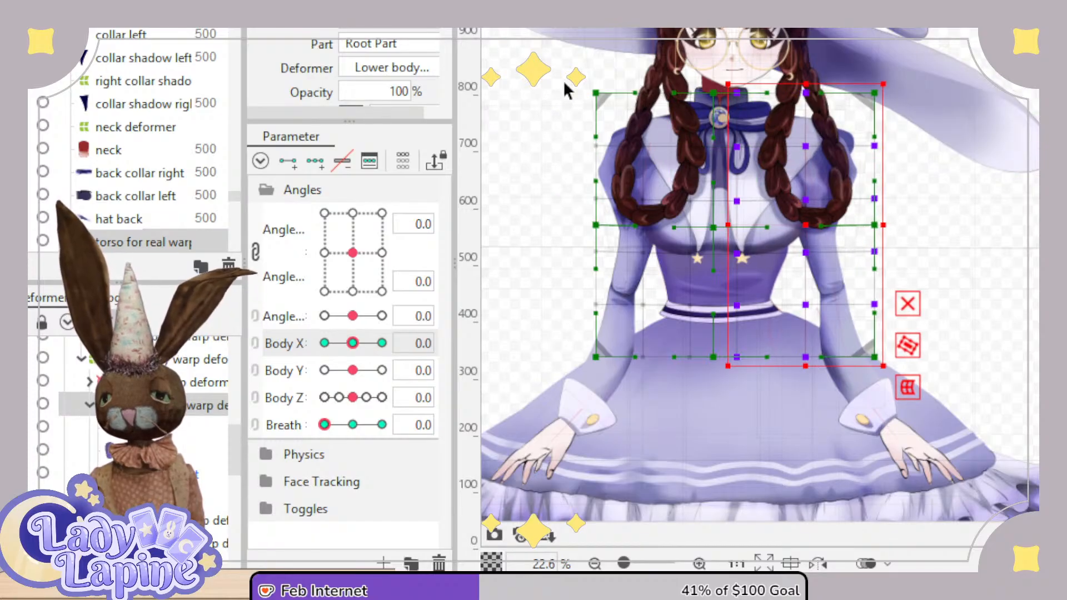
Try squeezing the torso warp deformer's left-hand grid columns inward at Body X 0.0 and check the turn.
drag(561, 63, 708, 412)
drag(585, 225, 599, 224)
drag(587, 69, 651, 189)
key(ctrl+z)
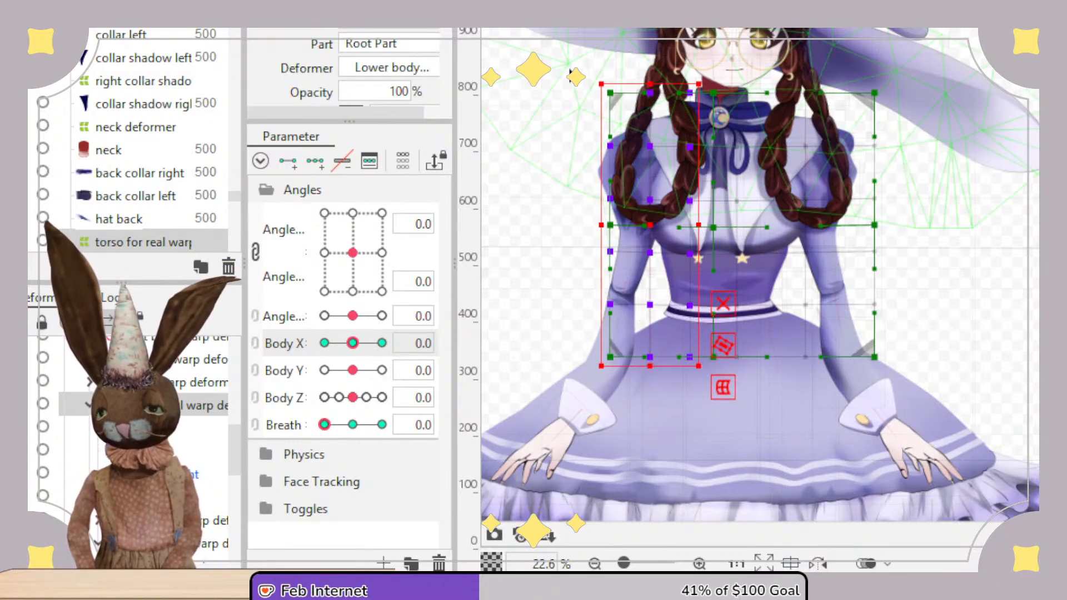
drag(567, 64, 658, 419)
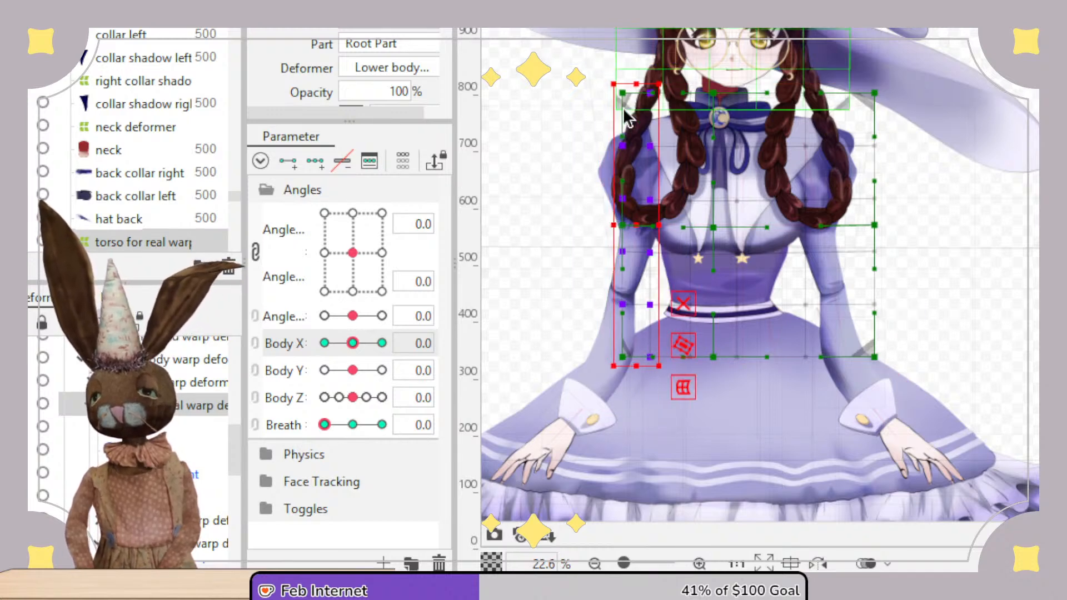
click(593, 48)
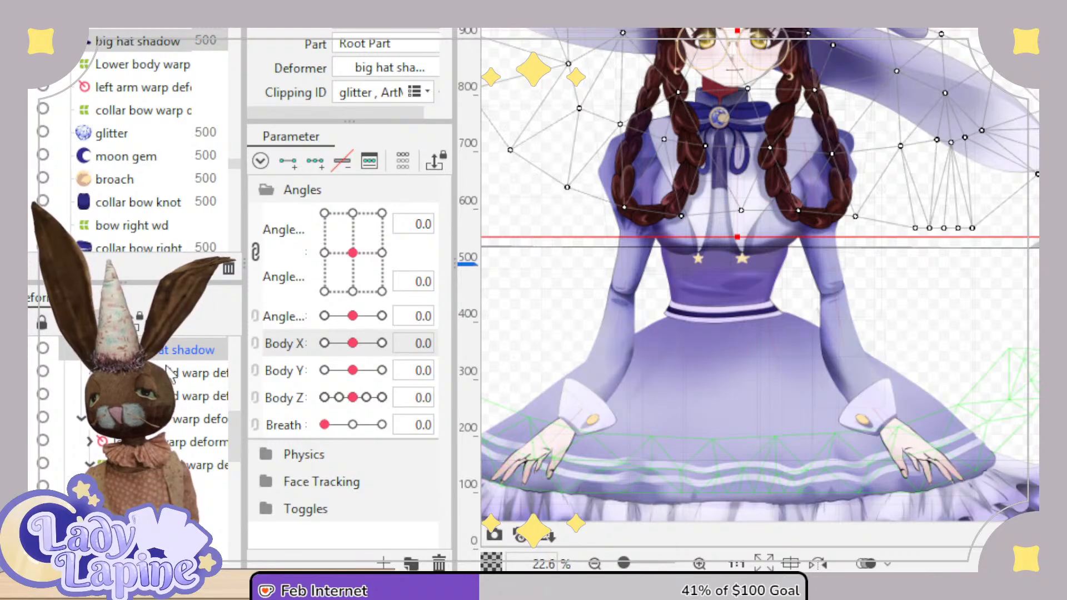
click(517, 109)
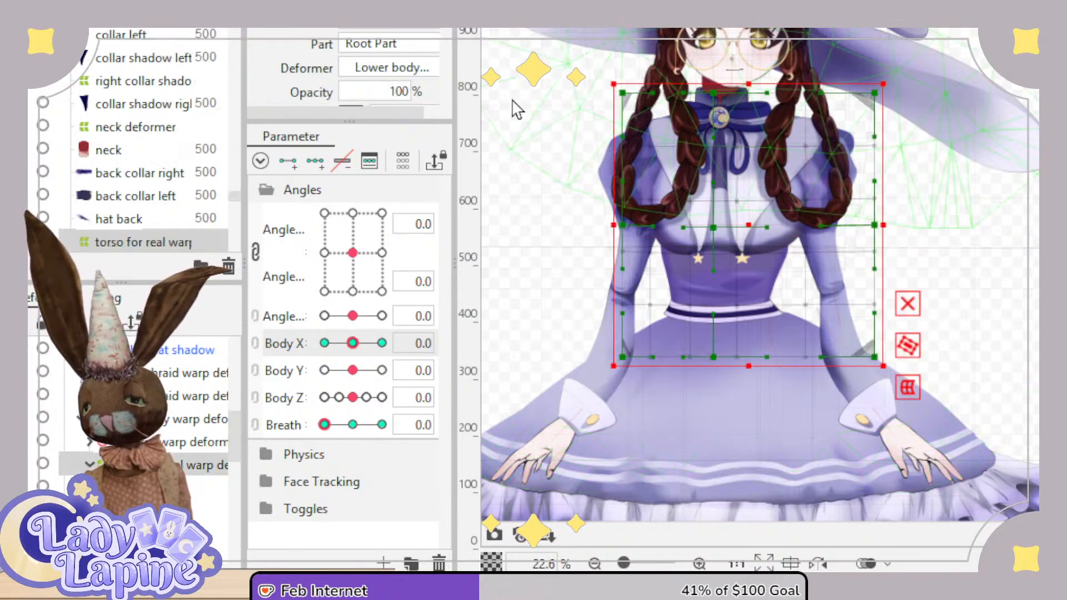
drag(598, 58, 711, 419)
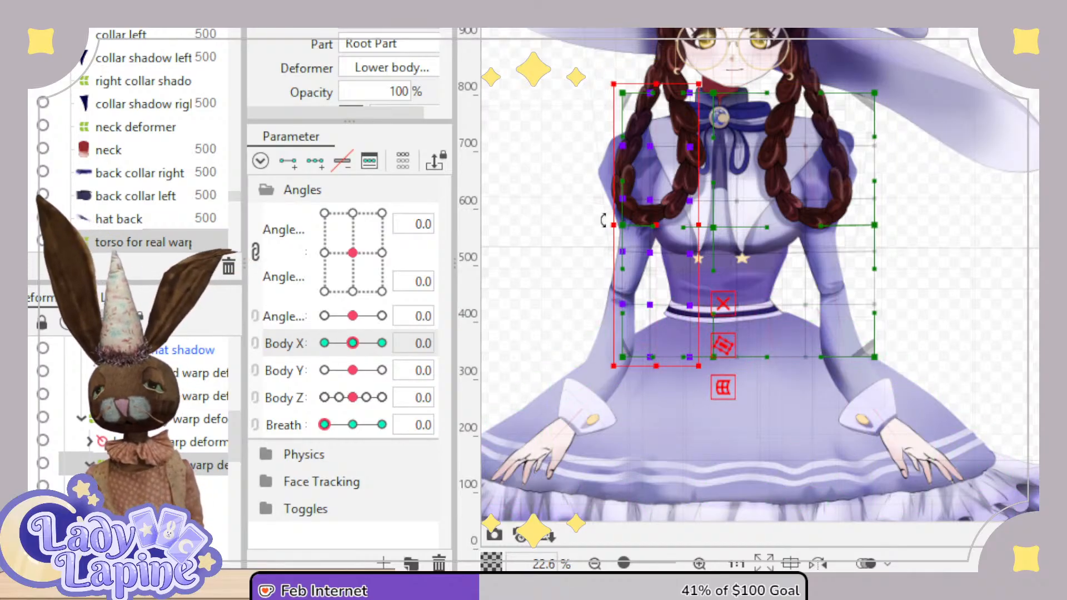
drag(616, 224, 628, 225)
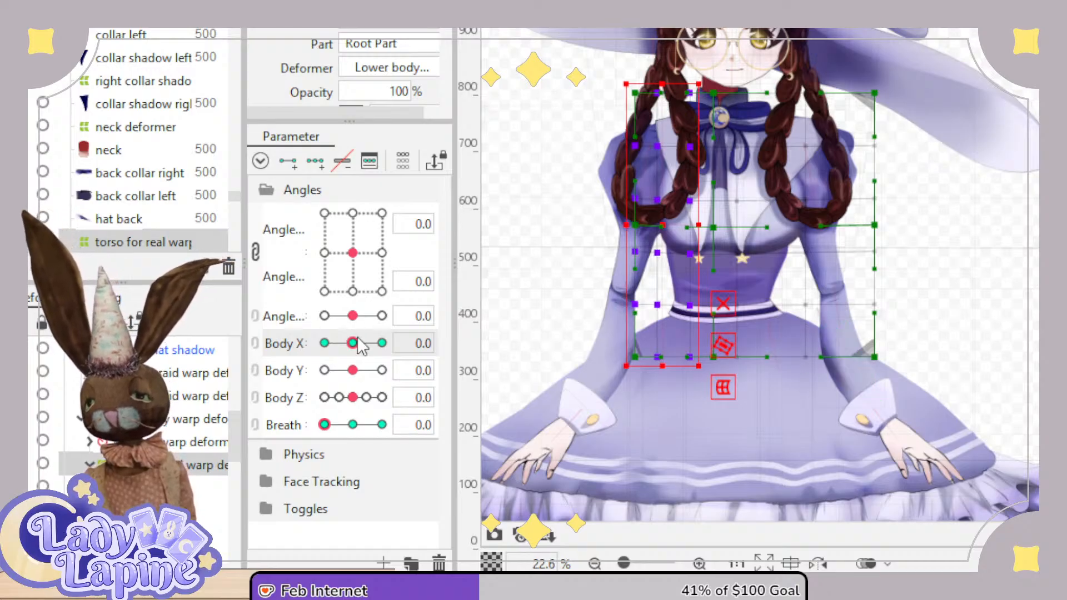
mouse_move(356, 343)
mouse_down()
mouse_move(330, 343)
mouse_move(374, 344)
mouse_move(322, 345)
mouse_move(395, 344)
mouse_move(324, 346)
mouse_move(354, 348)
mouse_up()
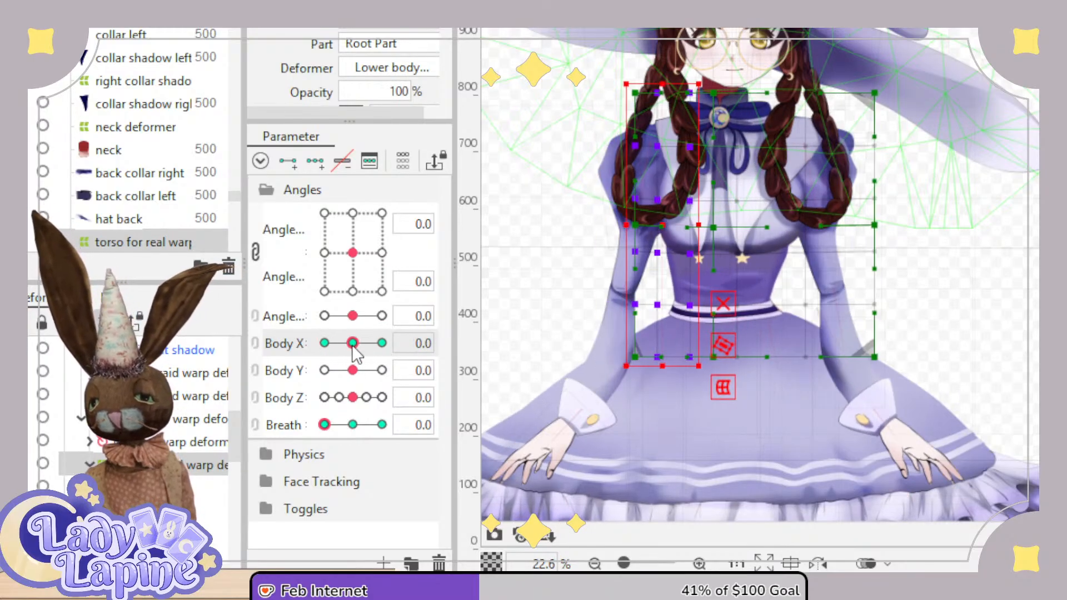
Undo all the torso warp deformer edits made at Body X 0.0.
key(ctrl+z)
key(ctrl+z)
key(ctrl+z)
key(ctrl+z)
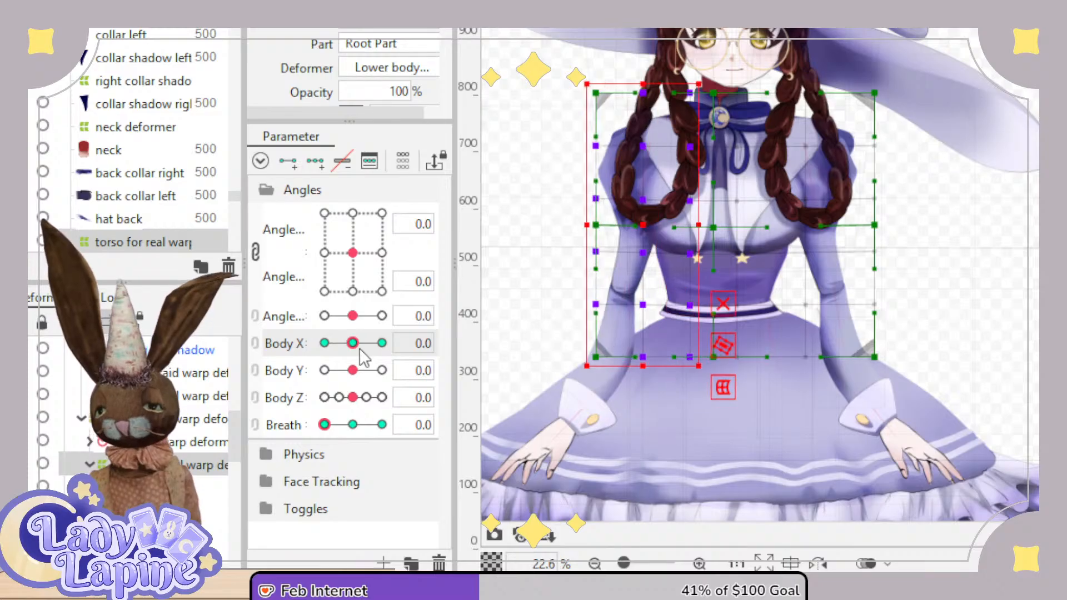
key(ctrl+z)
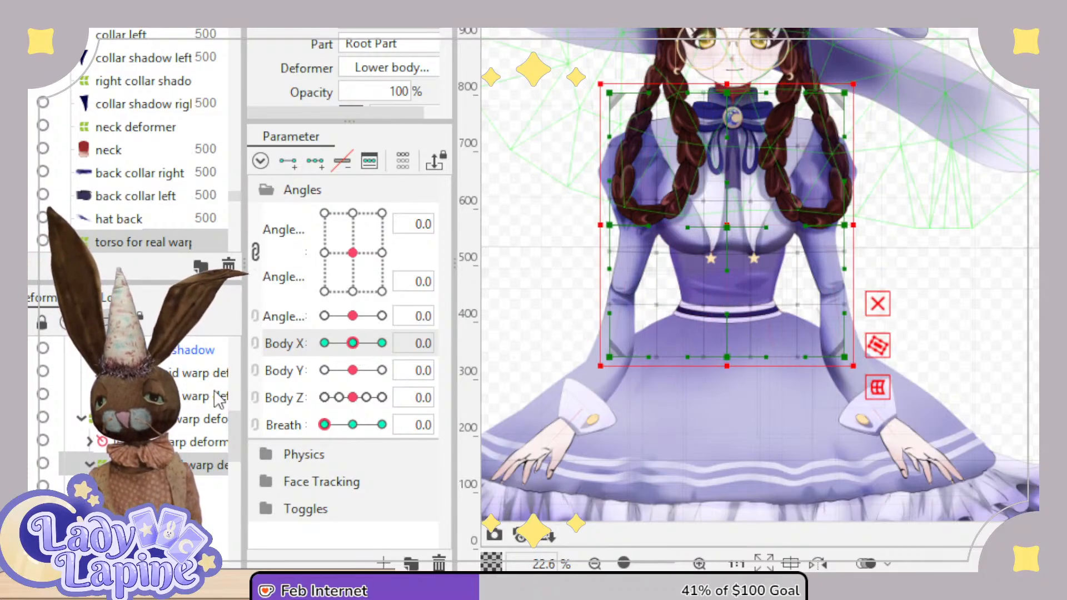
At Body X -10.0, stretch the torso warp deformer's right-hand grid columns outward and squeeze its left-hand columns slightly inward.
drag(365, 349, 318, 348)
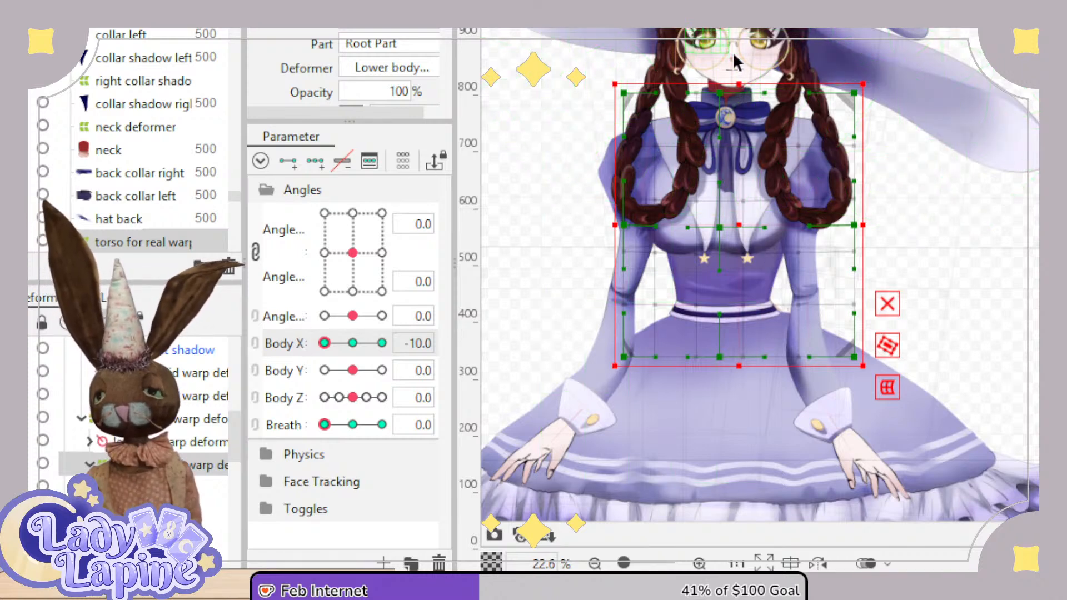
drag(732, 52, 883, 392)
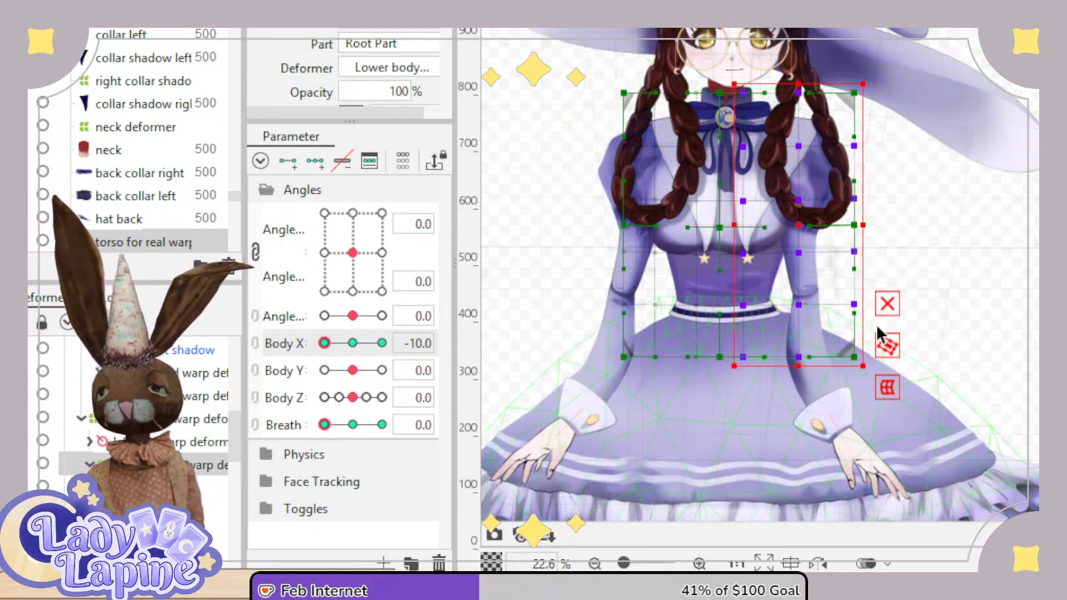
drag(863, 222, 886, 221)
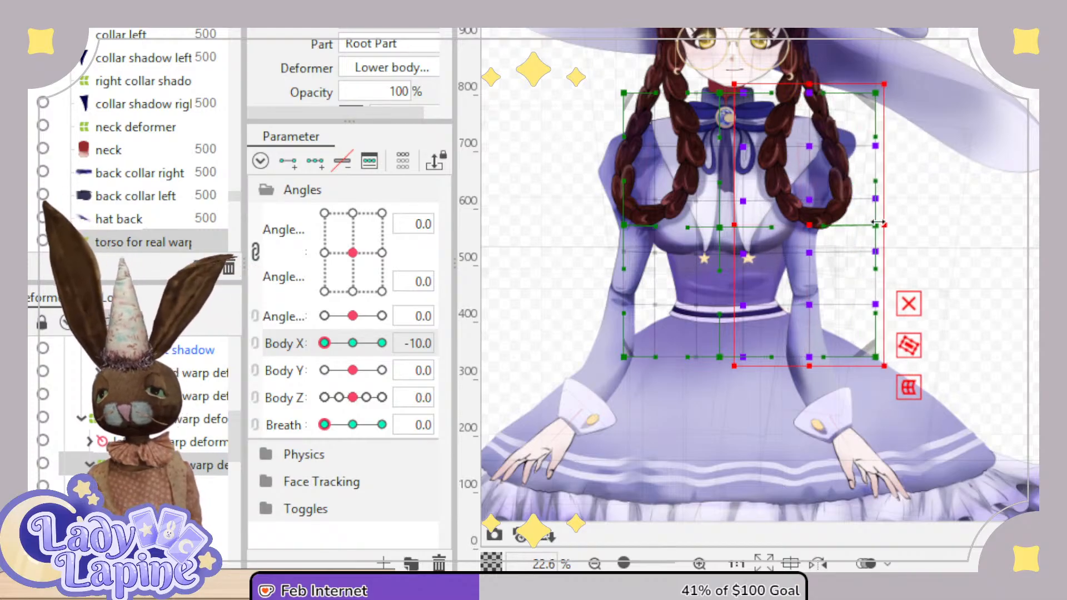
drag(606, 67, 728, 395)
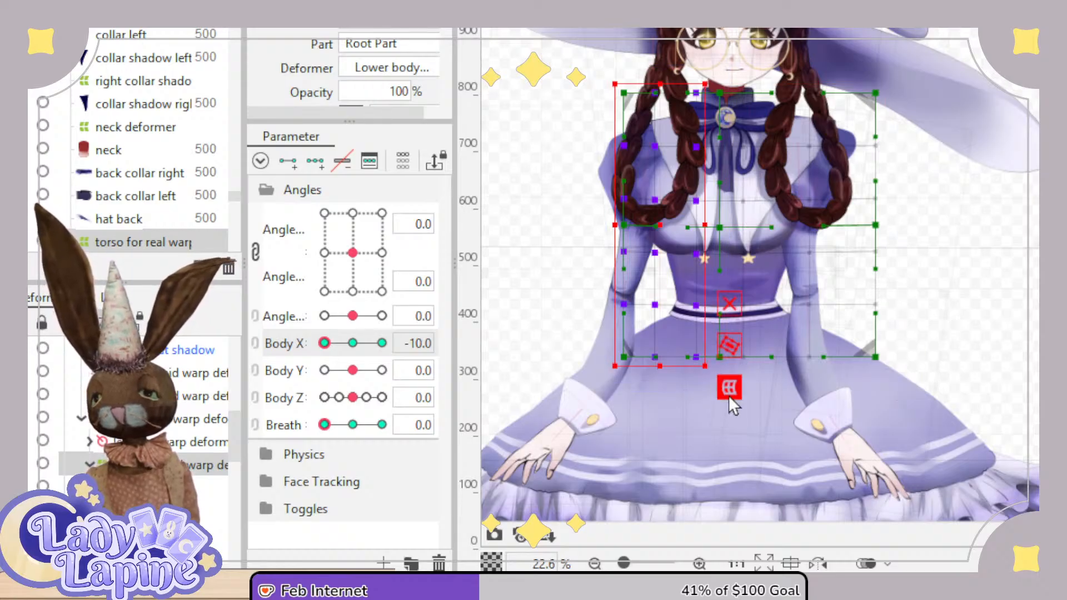
drag(615, 225, 622, 227)
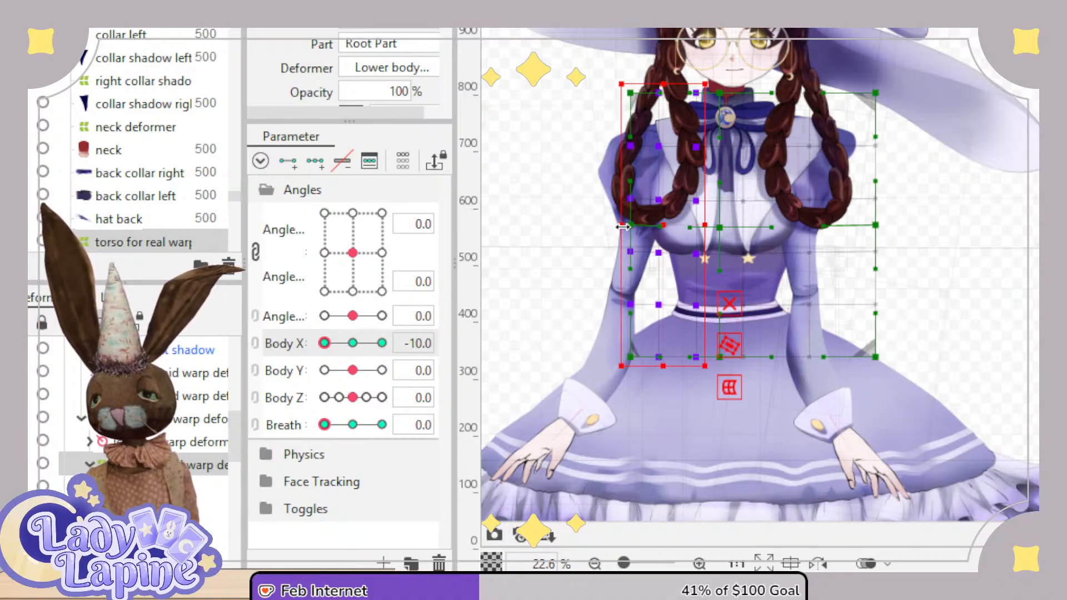
mouse_move(333, 347)
mouse_down()
mouse_move(355, 344)
mouse_move(325, 351)
mouse_move(362, 348)
mouse_move(319, 350)
mouse_up()
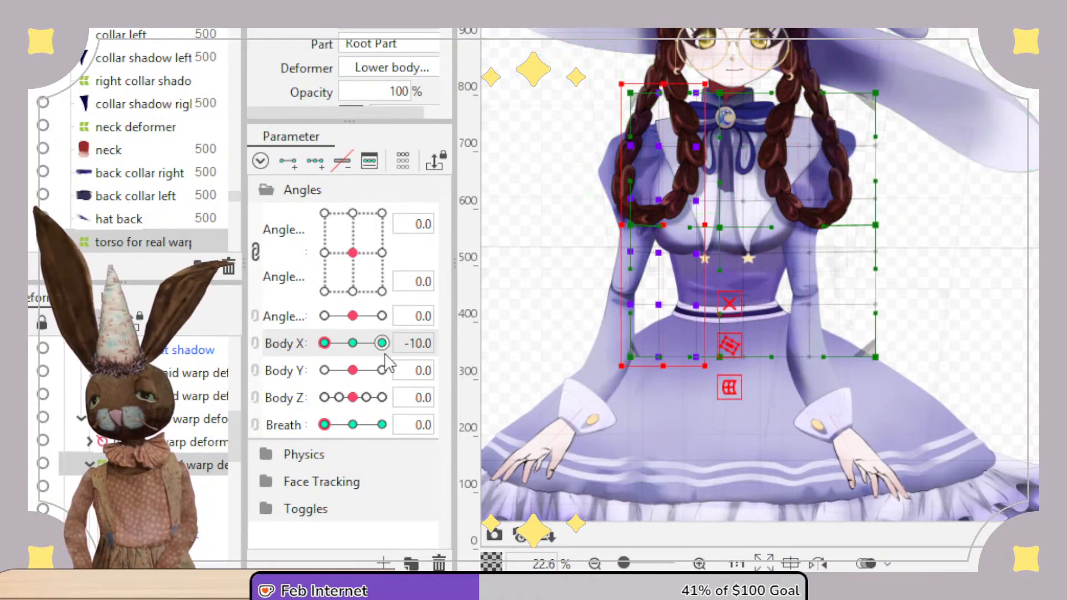
Pull the torso warp deformer's right-hand grid columns partly back inward at Body X -10.0, fine-tune their width, and check the turn.
drag(934, 41, 742, 445)
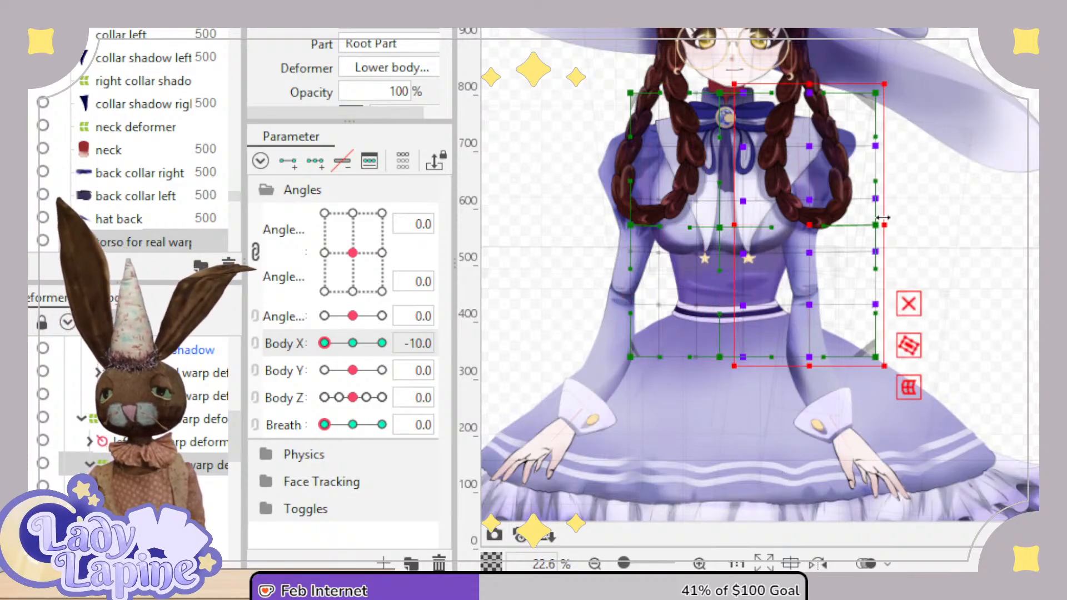
drag(884, 226, 856, 223)
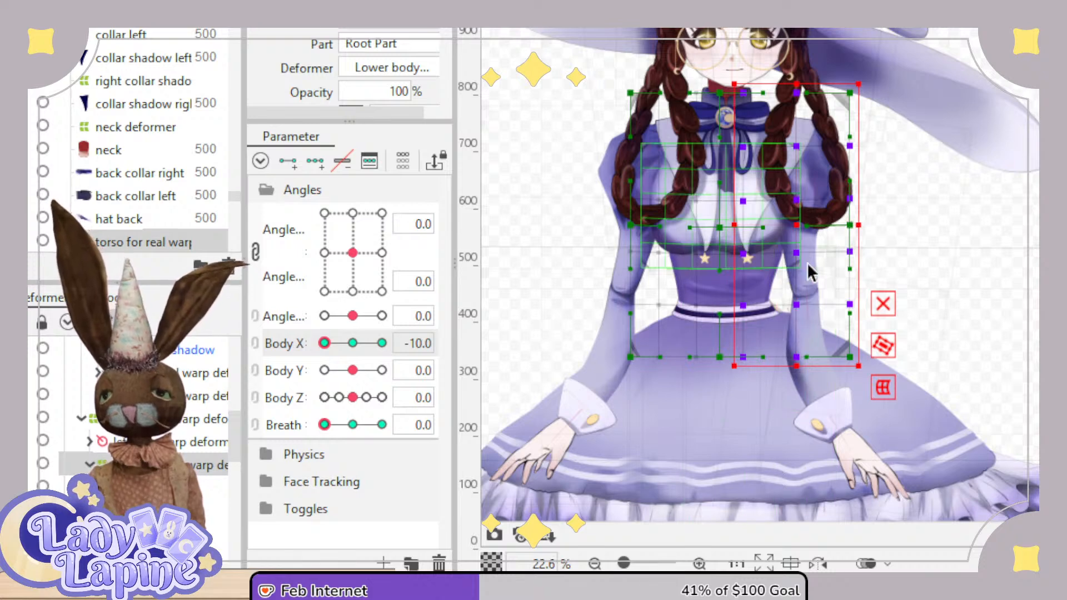
drag(860, 223, 873, 223)
drag(324, 343, 301, 357)
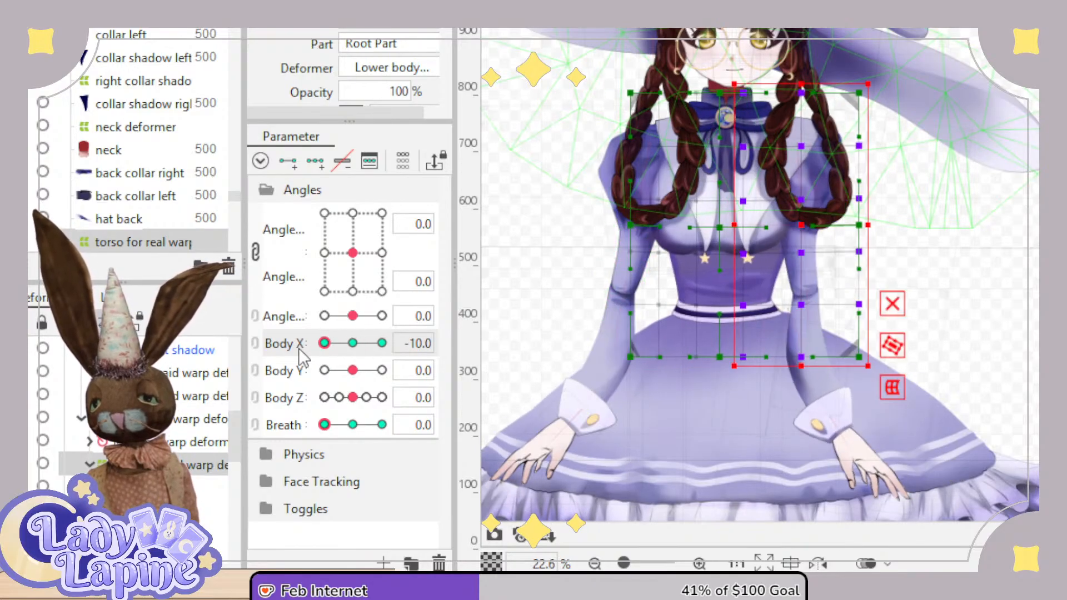
Add three keyforms on Body X to the whole collar warp deformer.
drag(237, 422, 237, 458)
click(192, 432)
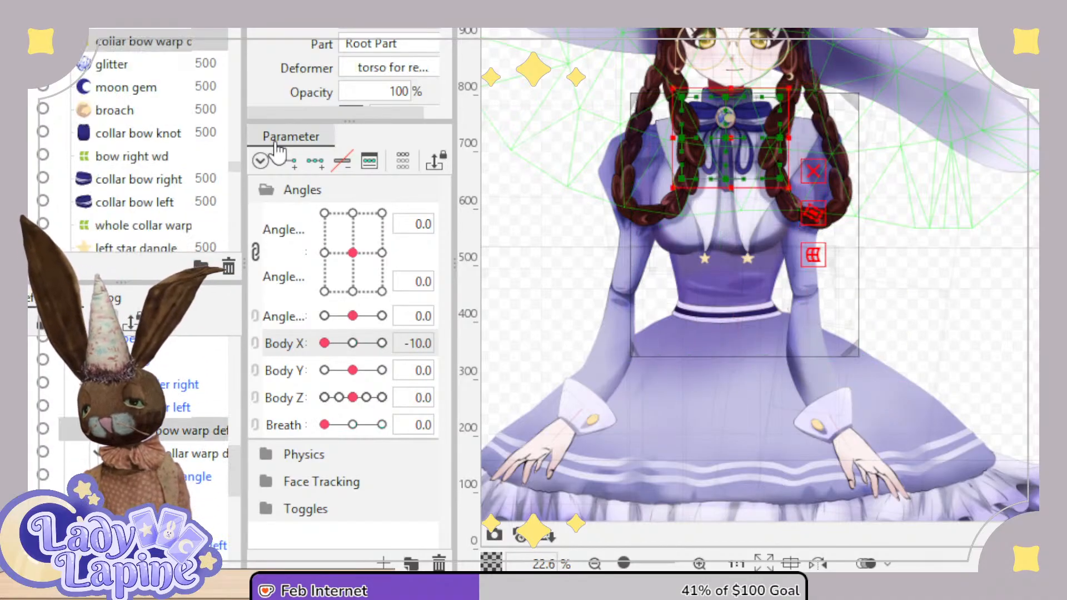
click(189, 454)
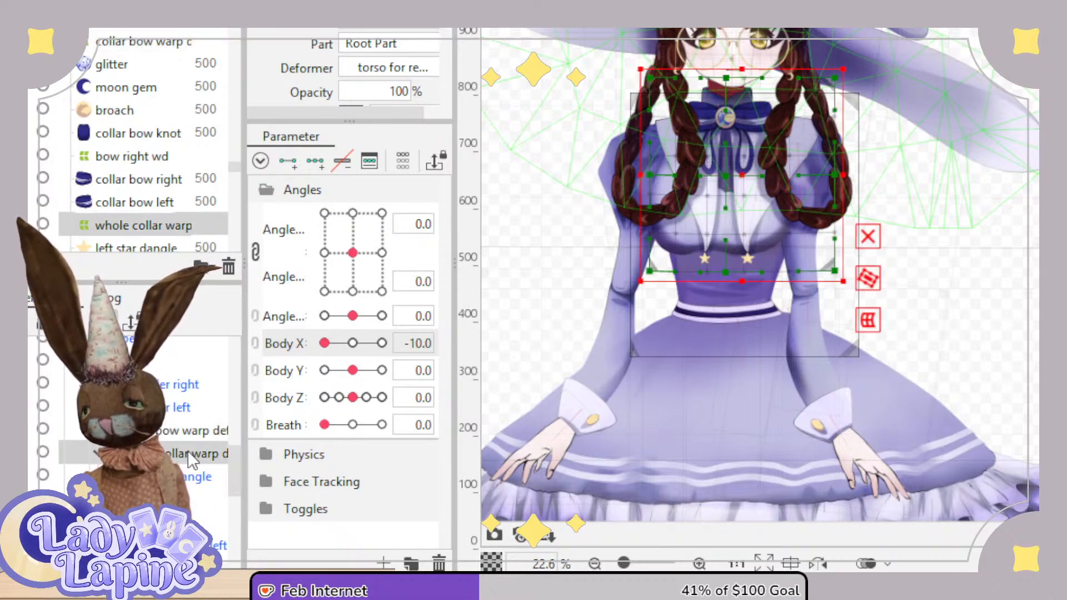
click(96, 431)
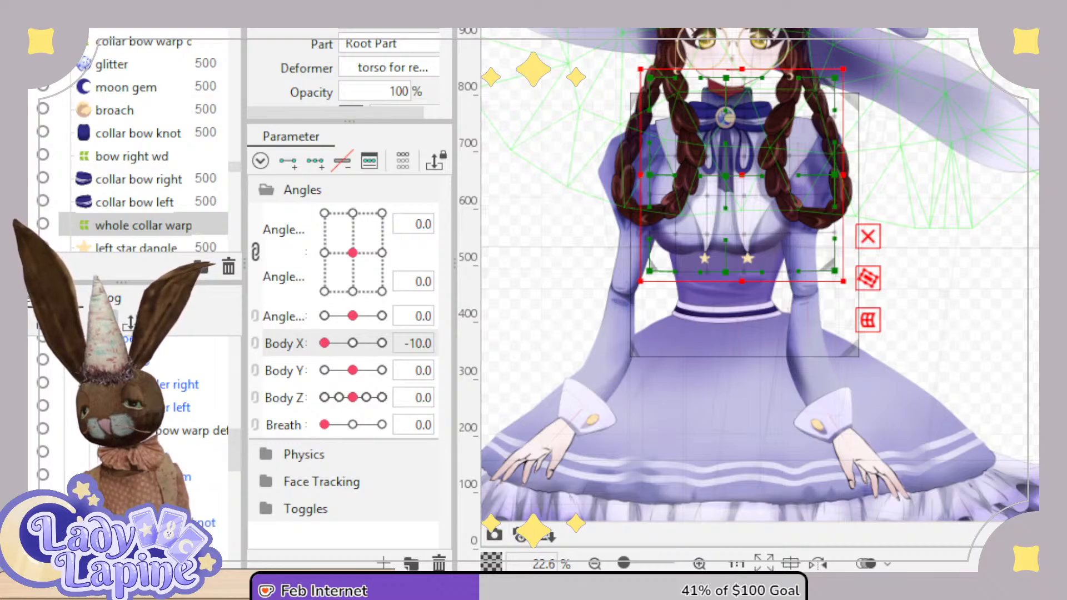
click(95, 430)
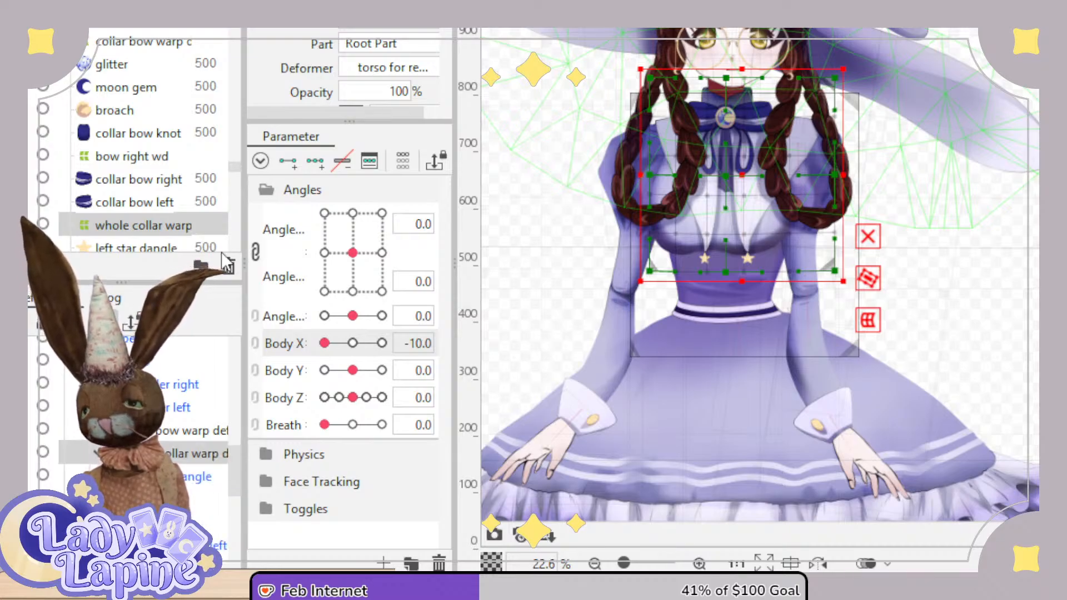
click(315, 162)
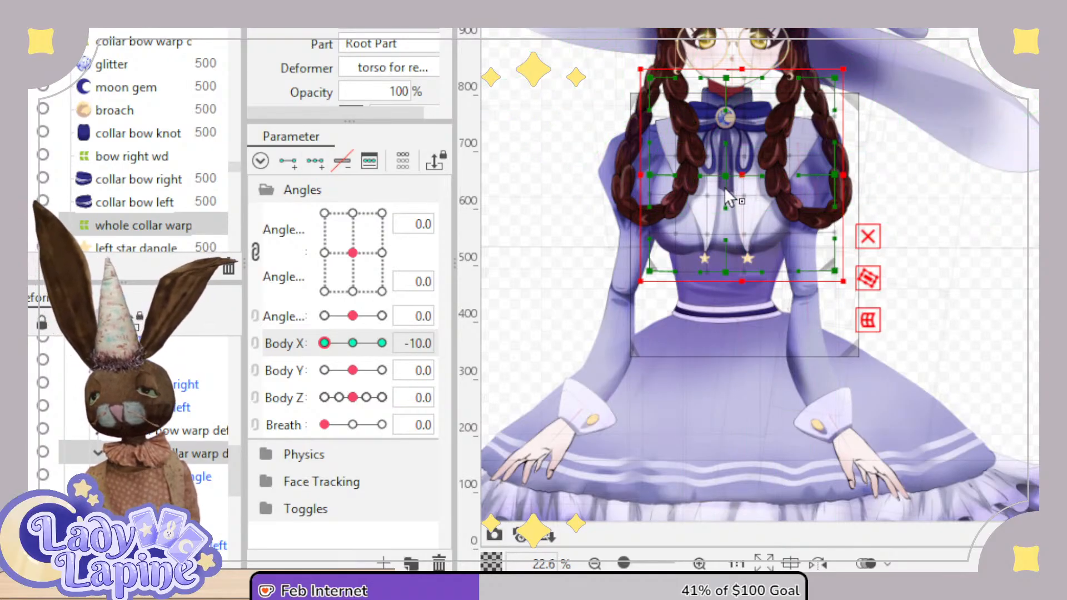
At Body X -10.0, shift the whole collar warp deformer's middle and lower centre control points to the left.
scroll(856, 177, up, 2)
drag(912, 198, 962, 228)
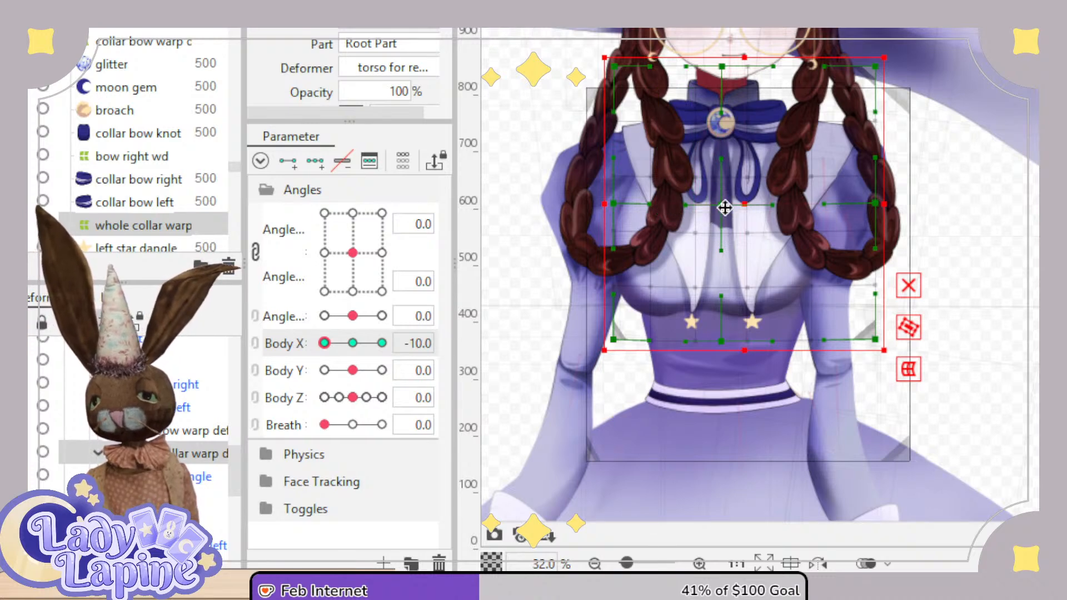
click(909, 286)
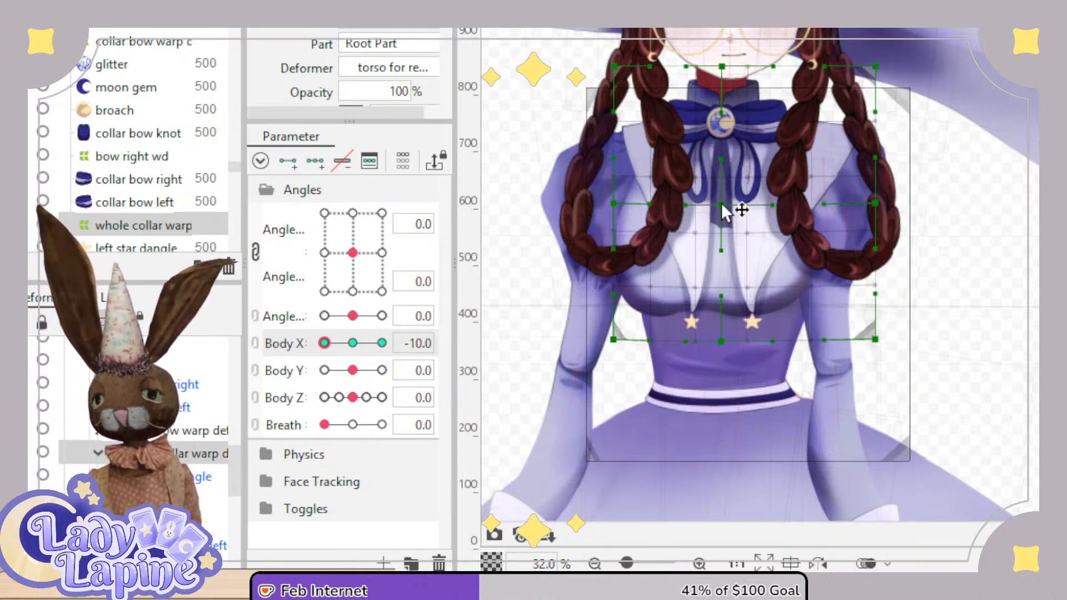
drag(722, 204, 705, 205)
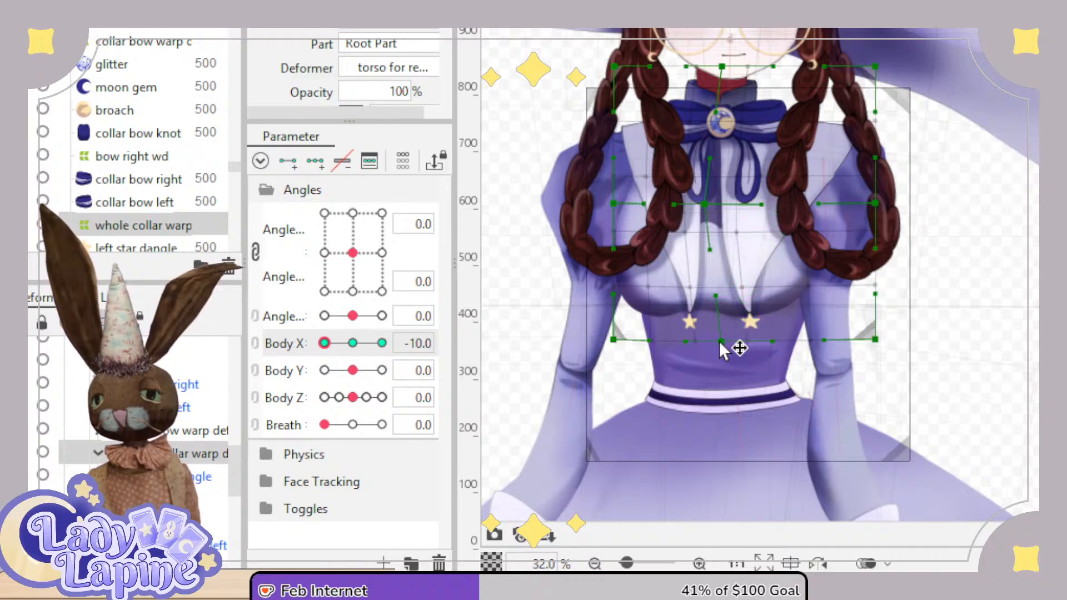
drag(720, 342, 695, 344)
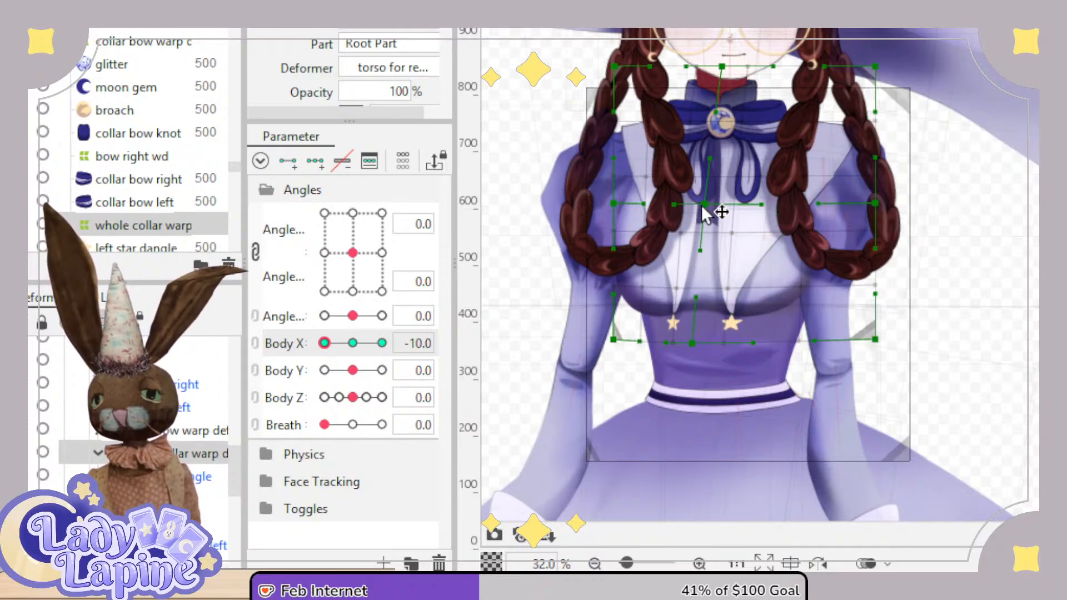
drag(704, 205, 687, 204)
drag(692, 343, 688, 345)
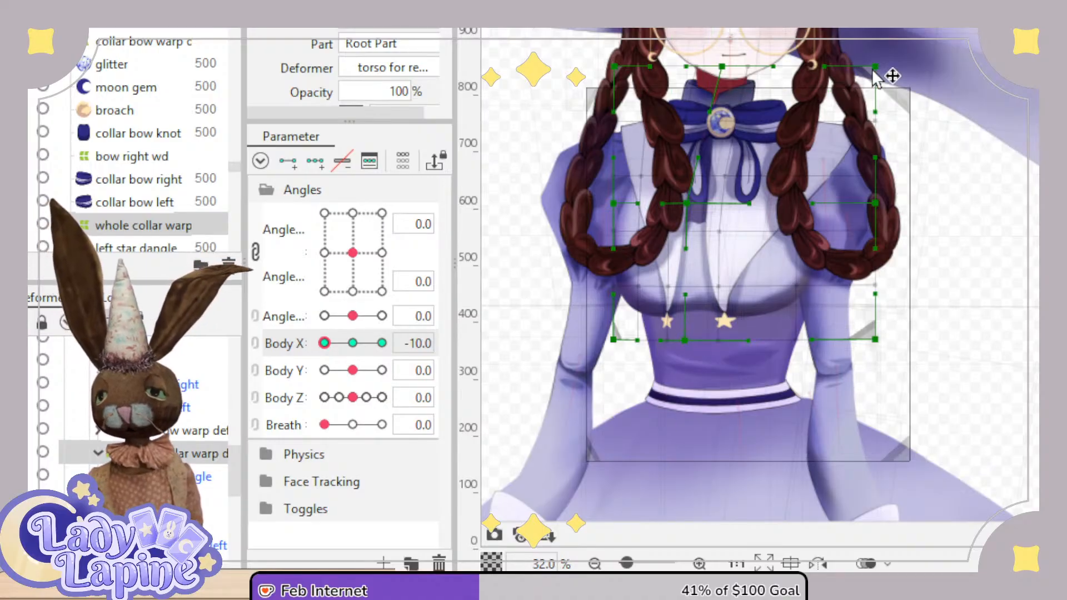
Pull the whole collar warp deformer's middle right-hand control point inward at Body X -10.0 and check the turn.
drag(875, 68, 846, 70)
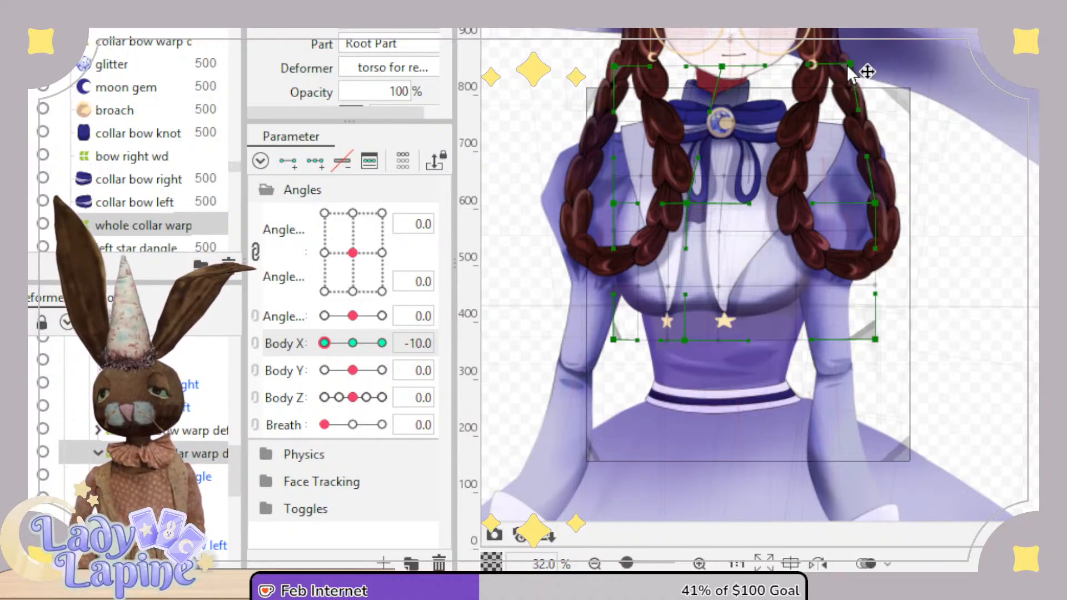
key(ctrl+z)
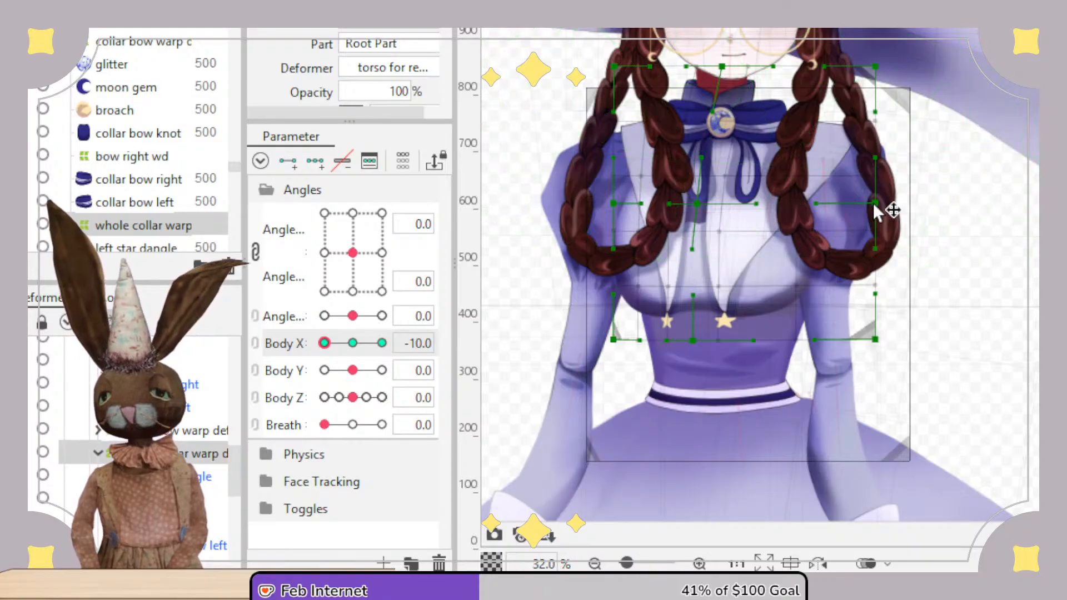
drag(877, 205, 838, 204)
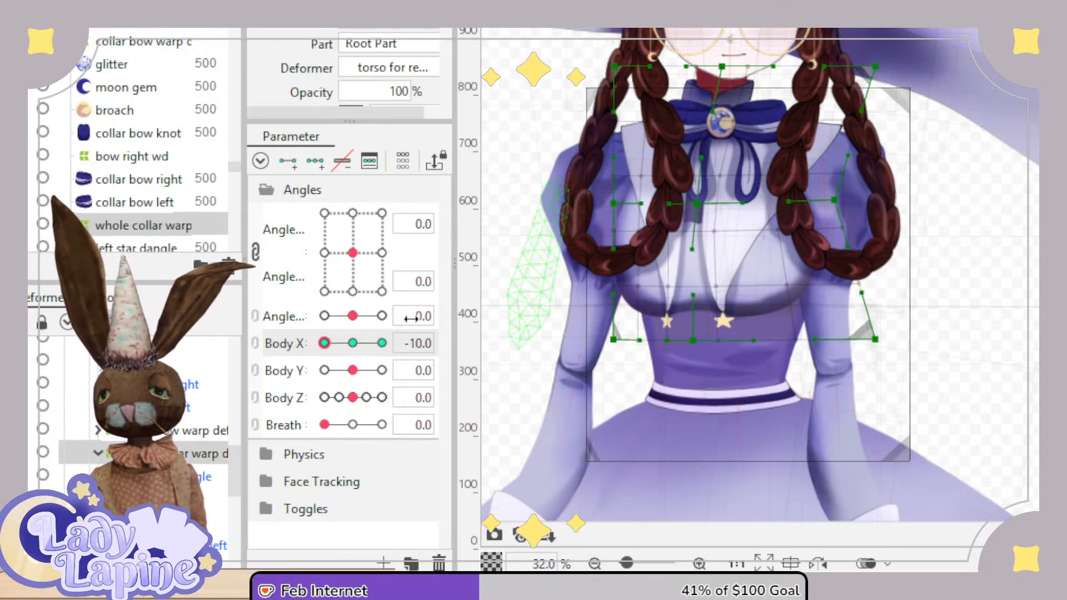
drag(327, 353, 355, 348)
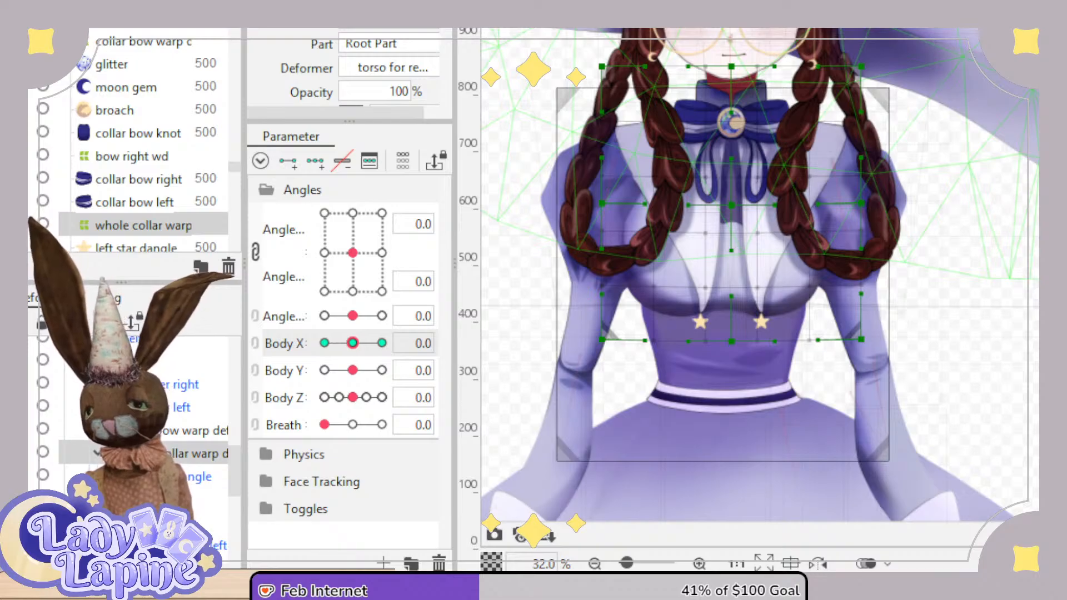
Make the collar bow warp deformer a child of the whole collar warp deformer and select the parent again.
click(161, 430)
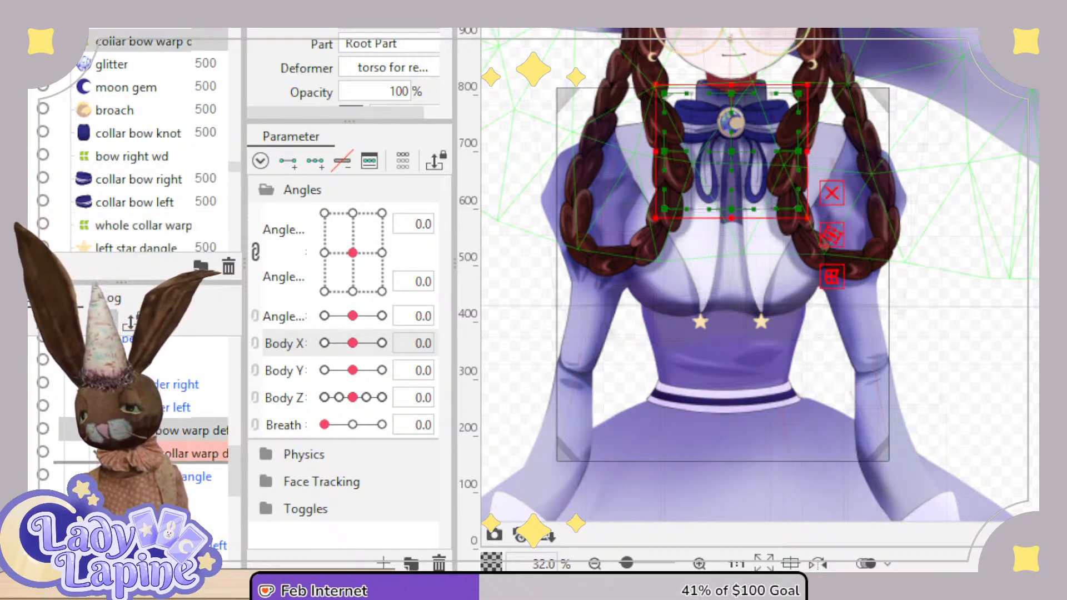
drag(161, 431, 161, 454)
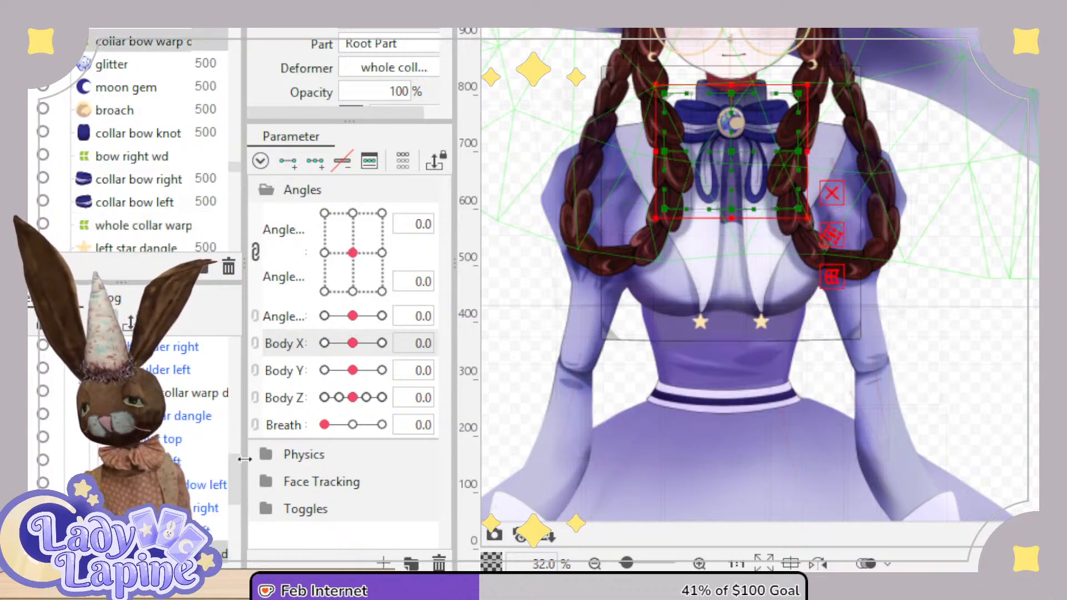
scroll(235, 458, up, 3)
click(194, 505)
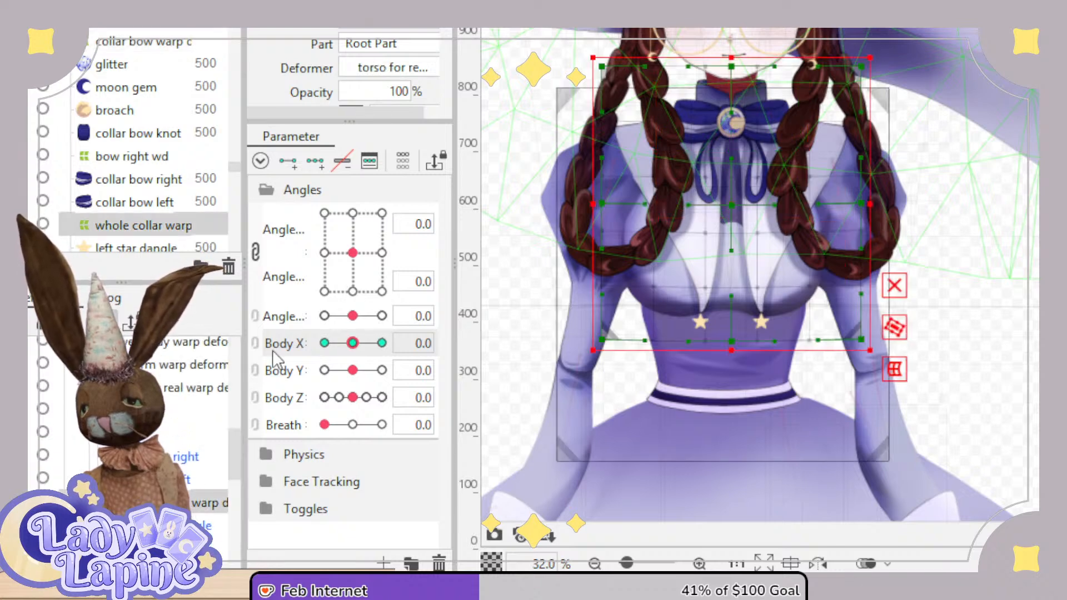
At Body X -10.0, bend the whole collar warp deformer's centre curve slightly right below the bow and check the turn.
drag(354, 348, 323, 372)
scroll(692, 148, up, 3)
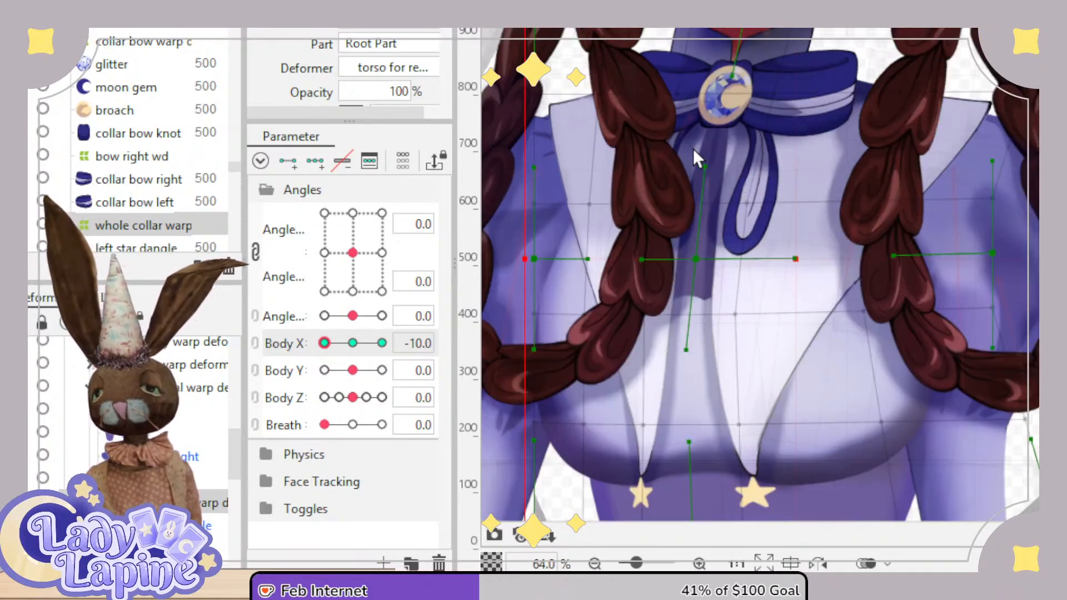
drag(693, 149, 774, 127)
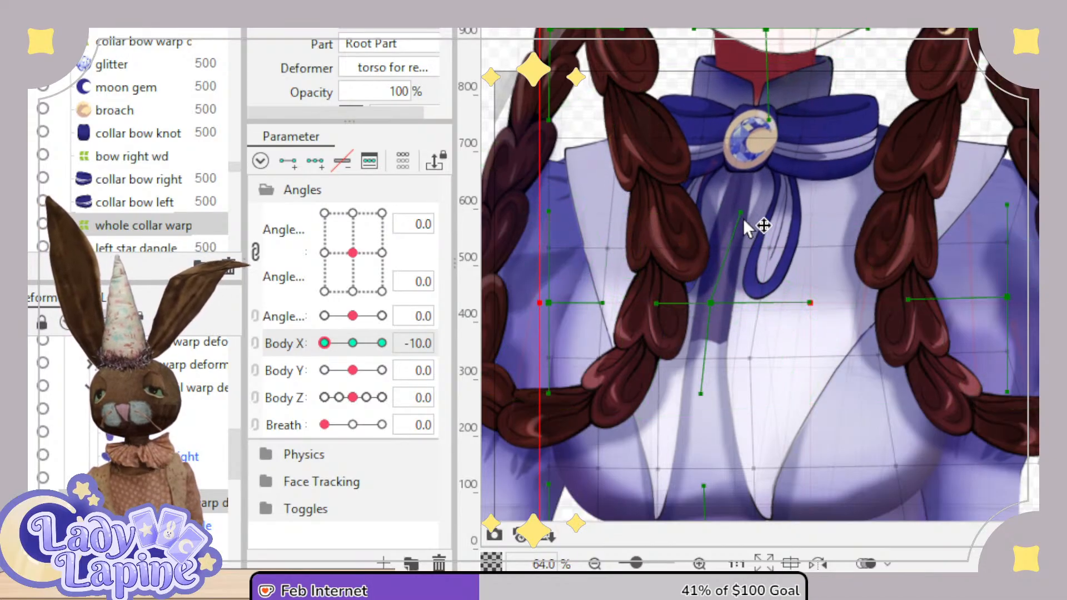
drag(745, 225, 769, 222)
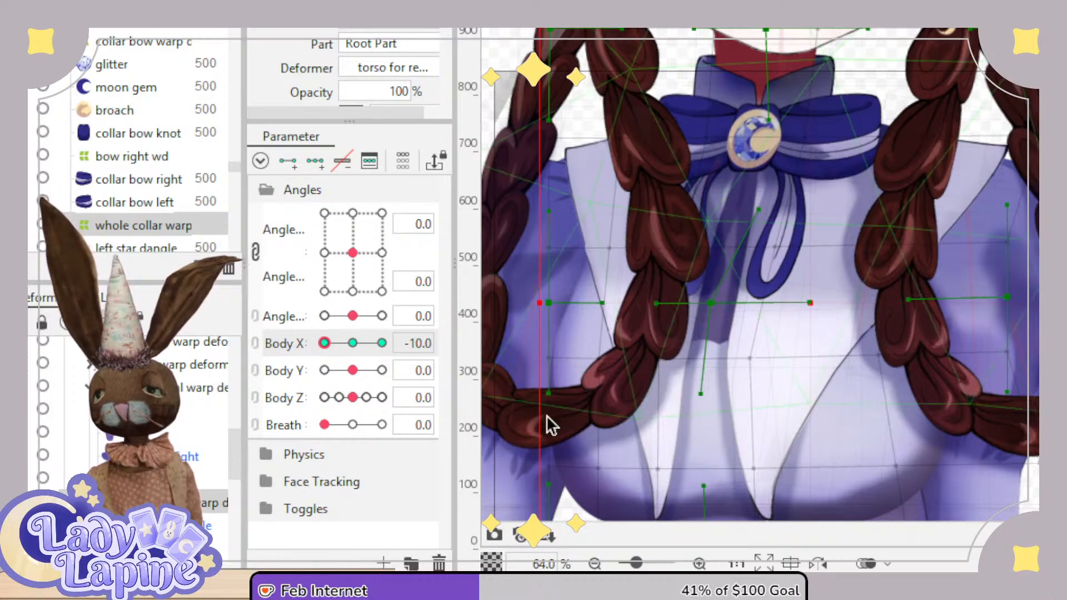
mouse_move(324, 343)
mouse_down()
mouse_move(361, 344)
mouse_move(322, 344)
mouse_up()
scroll(796, 307, down, 2)
drag(788, 302, 796, 261)
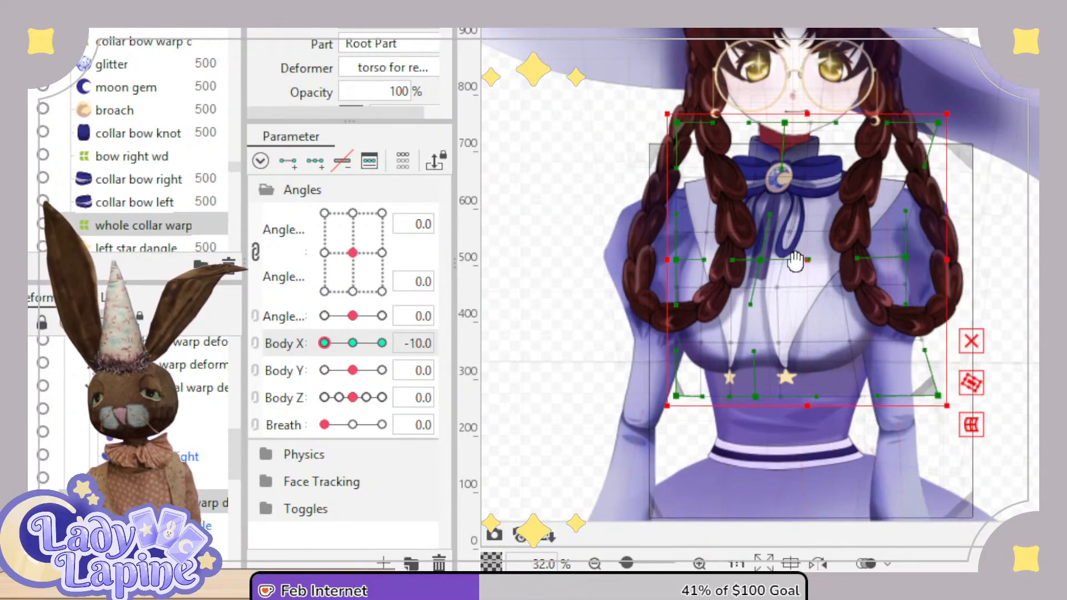
drag(328, 345, 345, 362)
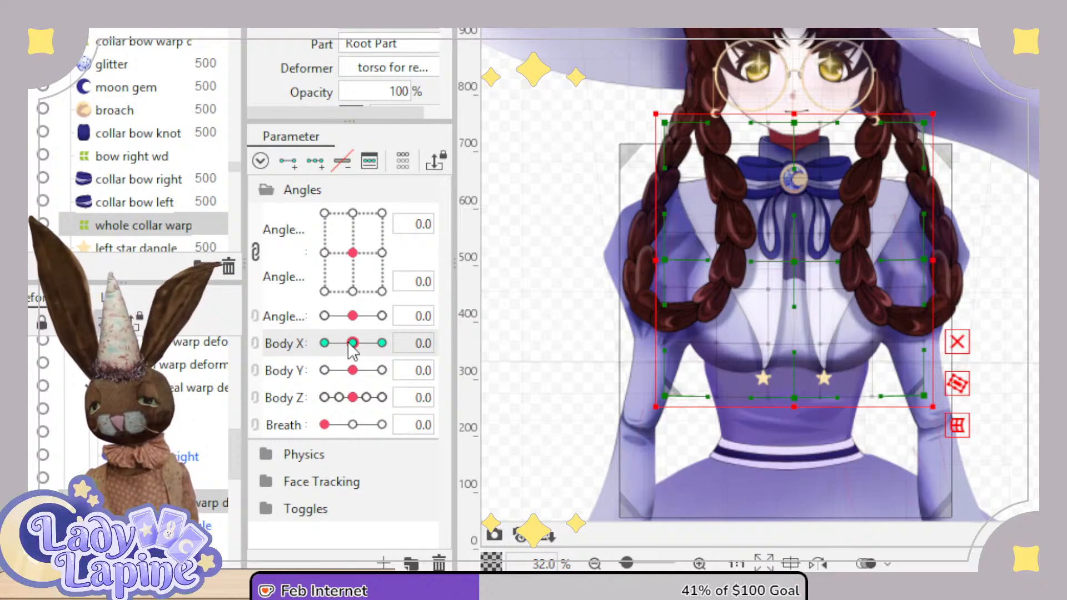
drag(352, 345, 305, 343)
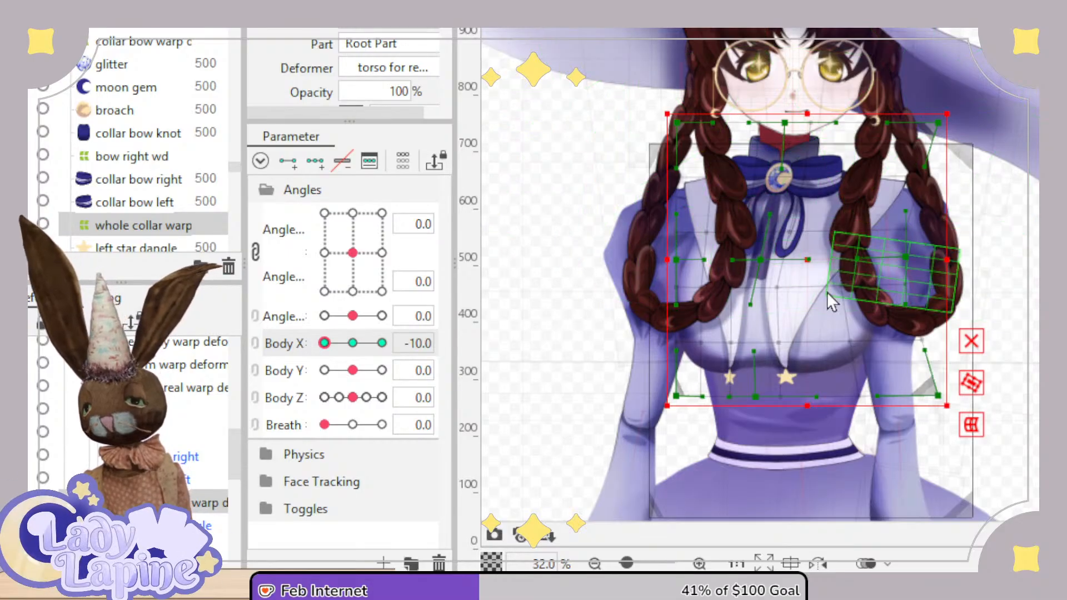
Add three keyforms on Body X to the right arm's rotation deformer.
scroll(788, 325, down, 2)
drag(788, 325, 798, 233)
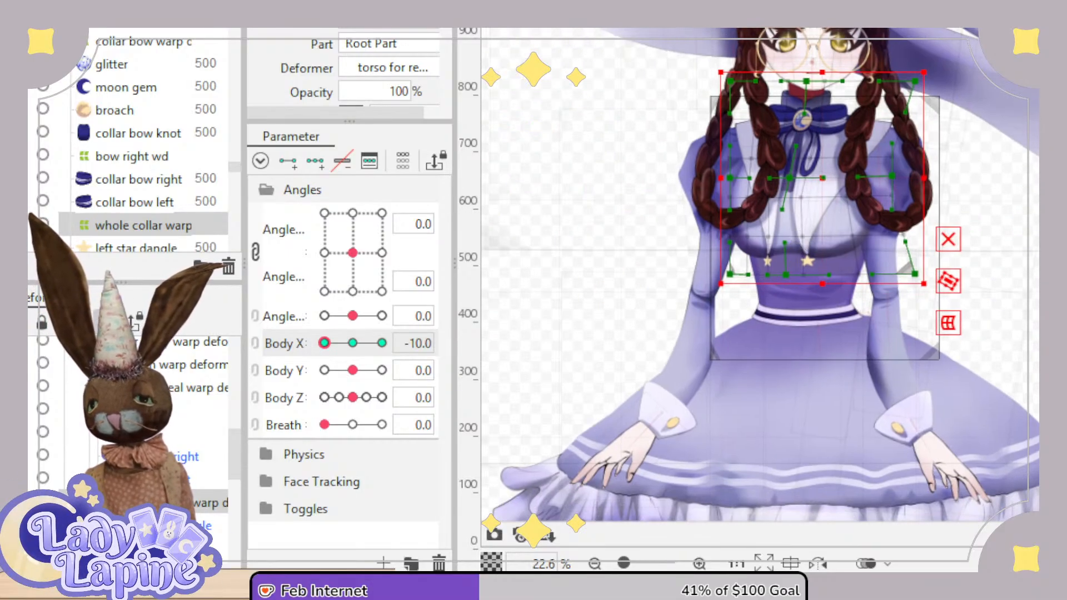
click(195, 365)
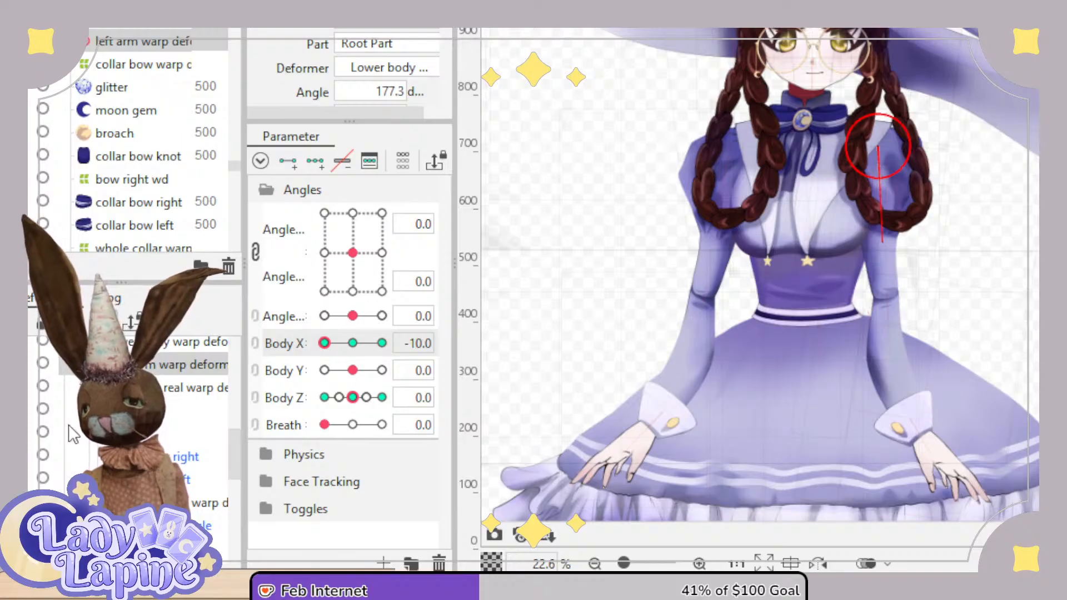
scroll(134, 400, up, 1)
scroll(234, 467, up, 3)
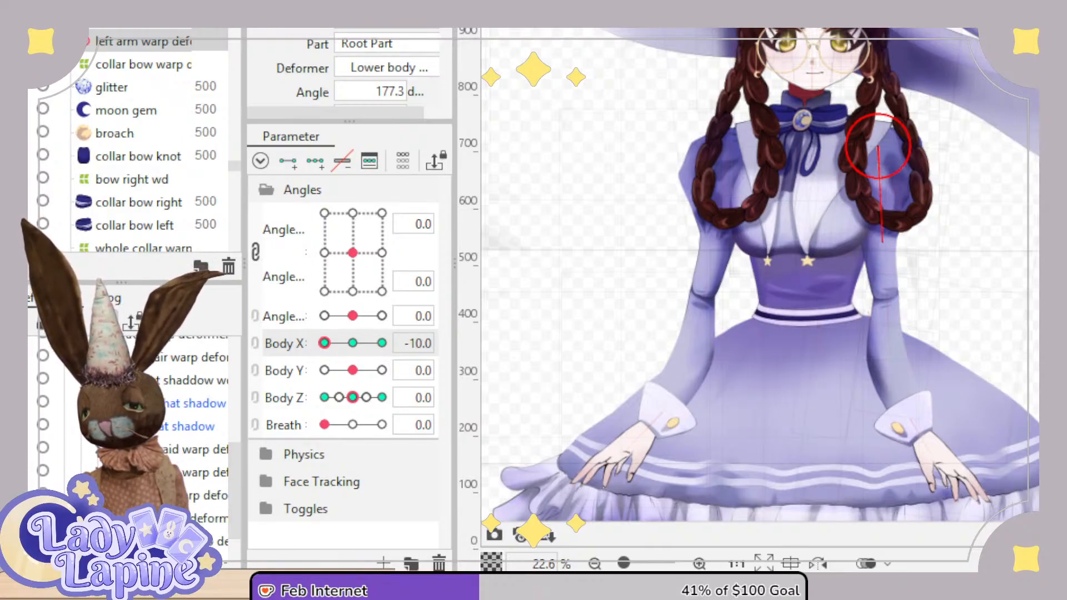
click(115, 381)
click(209, 518)
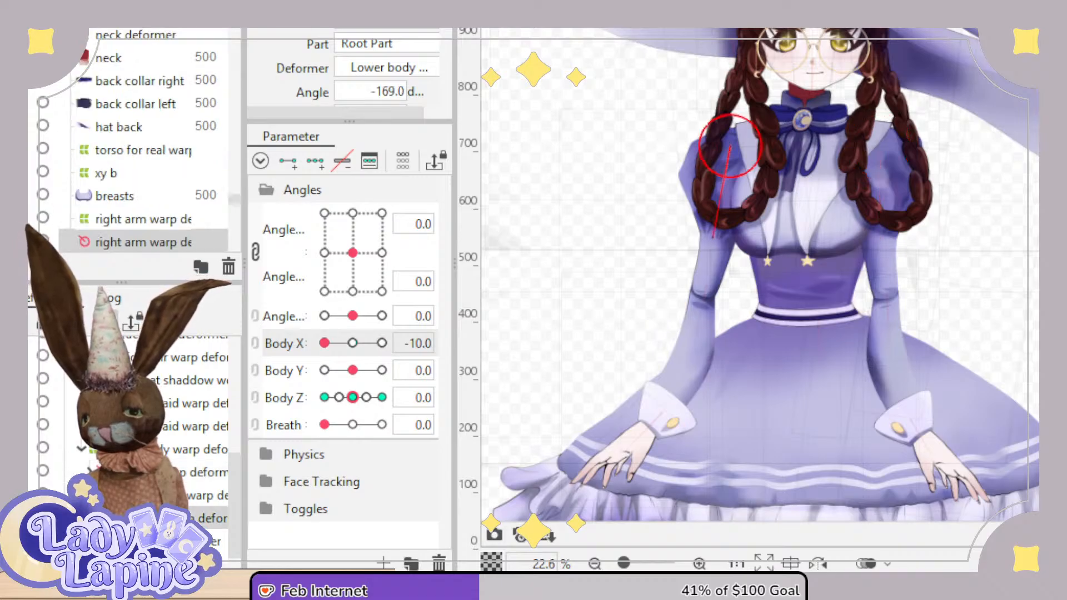
click(314, 162)
Rotate the right arm outward to -160.9 degrees at Body X -10.0 and check the Body X movement.
click(496, 206)
click(712, 242)
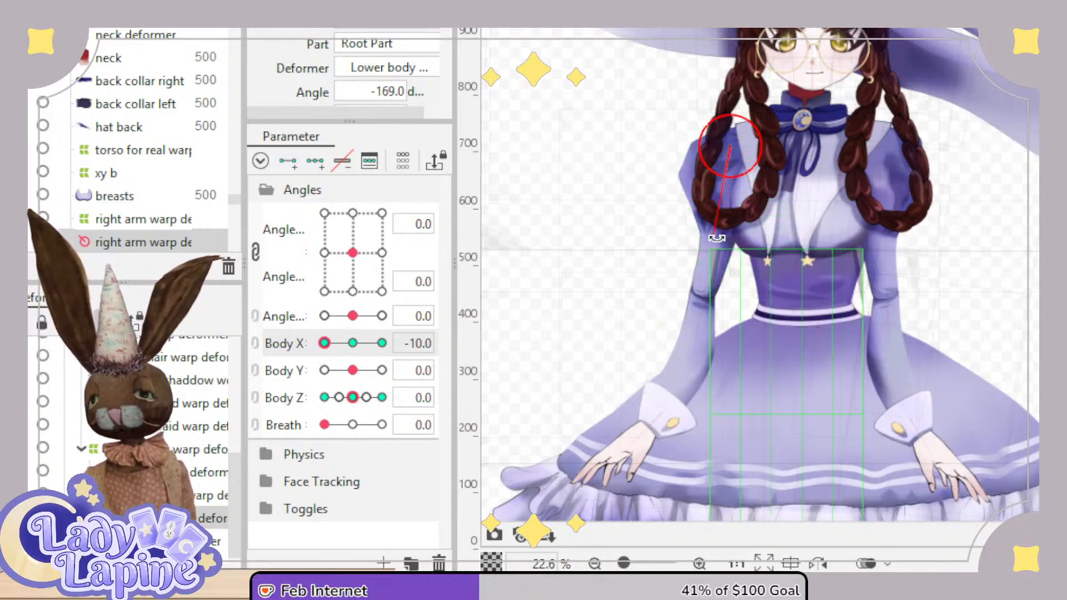
drag(711, 244, 695, 238)
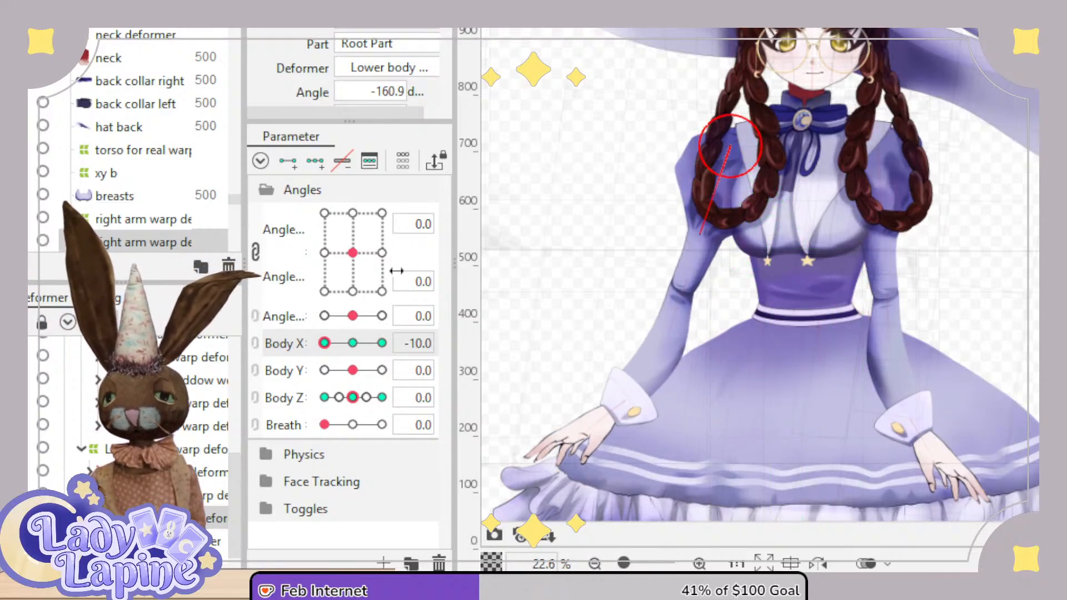
mouse_move(345, 345)
mouse_down()
mouse_move(361, 344)
mouse_move(325, 361)
mouse_move(382, 358)
mouse_move(322, 370)
mouse_move(378, 367)
mouse_move(322, 369)
mouse_move(367, 367)
mouse_move(322, 377)
mouse_move(361, 377)
mouse_move(305, 377)
mouse_up()
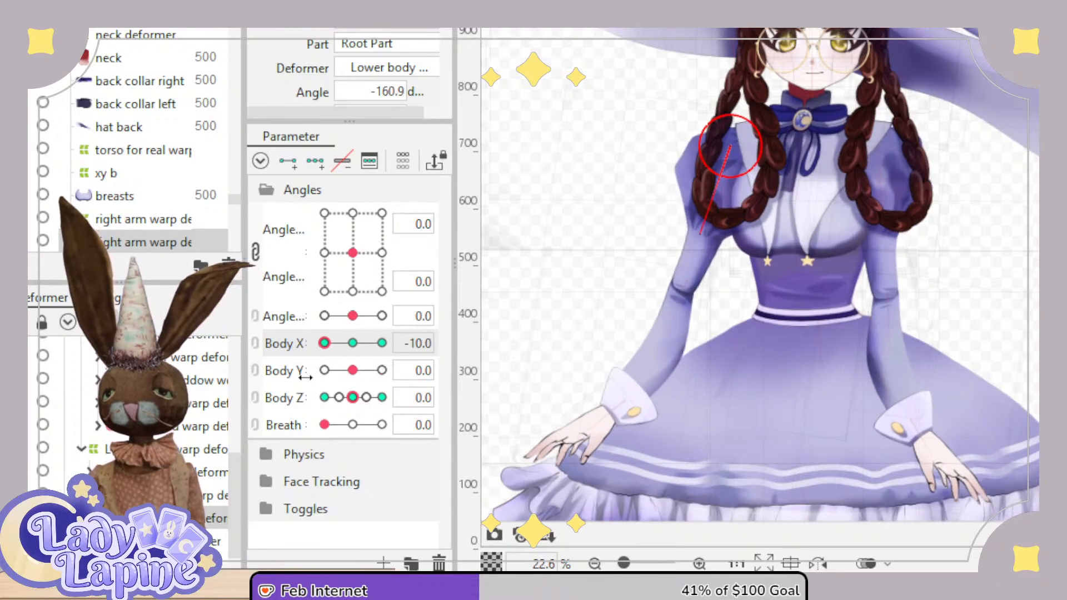
Look at the skirt warp deformer, select the whole head warp deformer and collapse its branch in the deformer hierarchy.
drag(906, 286, 884, 169)
scroll(224, 498, down, 1)
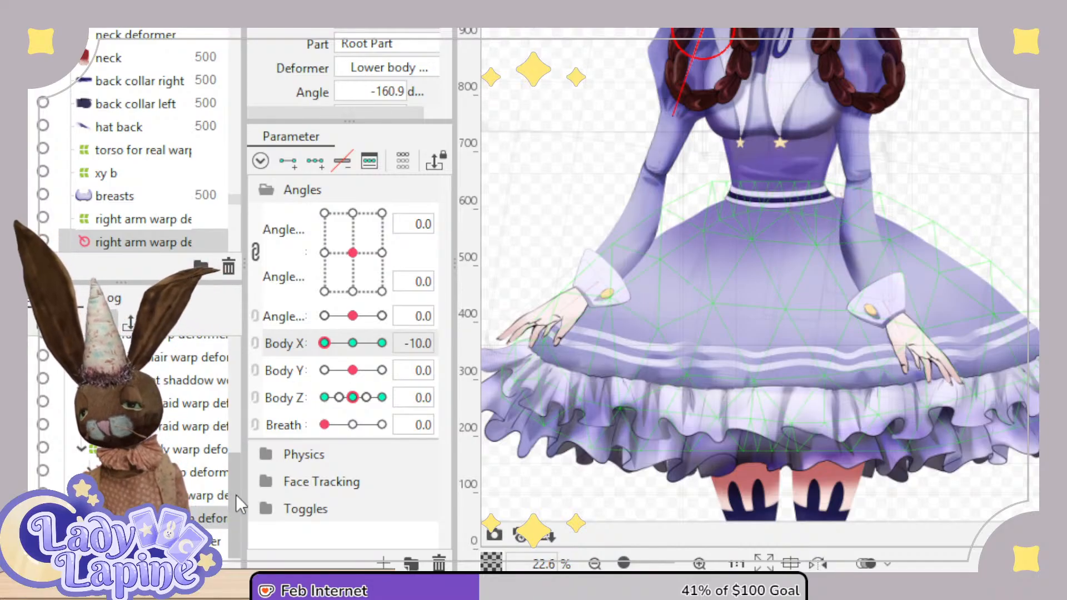
click(231, 534)
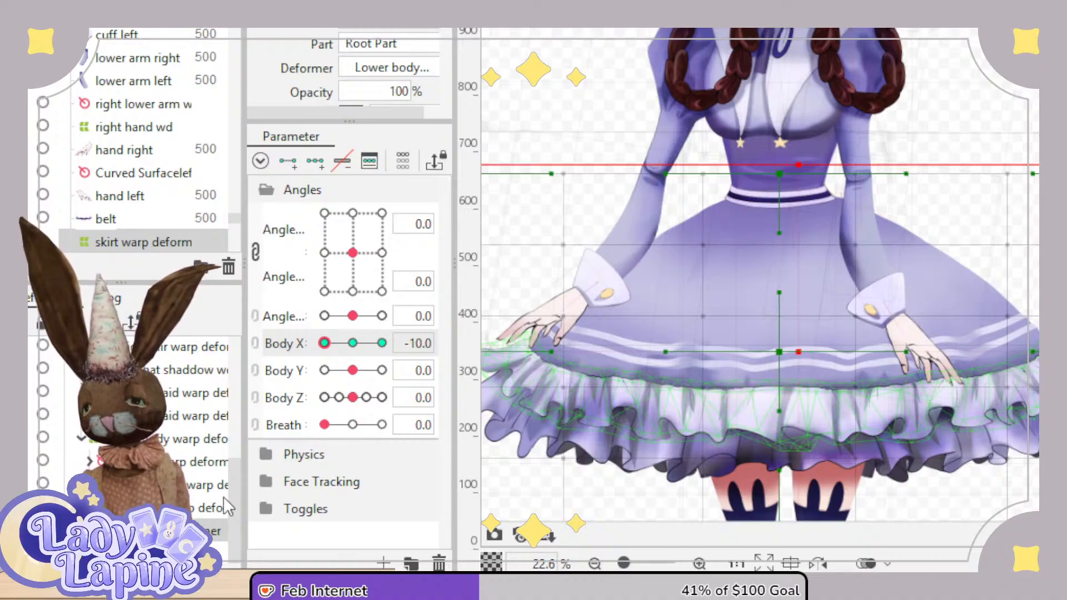
drag(233, 486, 237, 363)
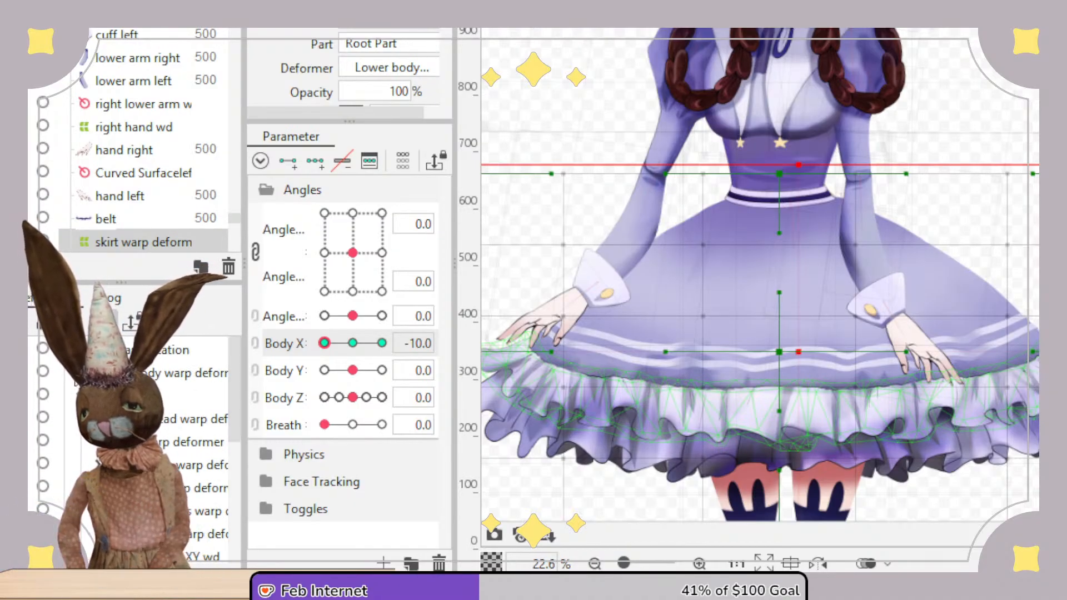
click(192, 420)
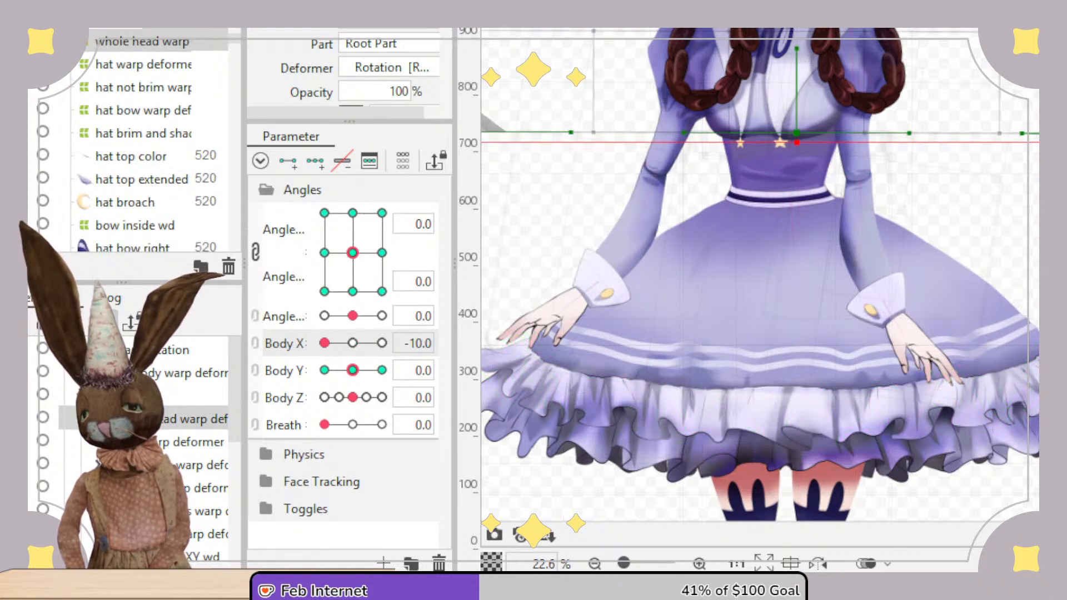
click(82, 419)
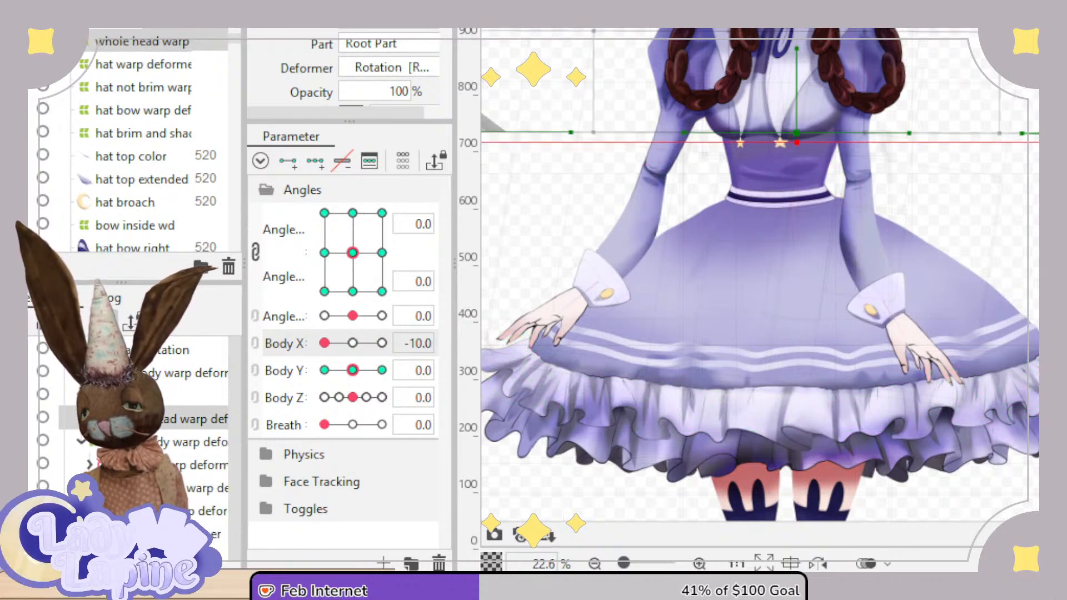
Remove the Body X keyforms from the Lower body warp deformer and check the turn at Body X -10.0.
click(145, 442)
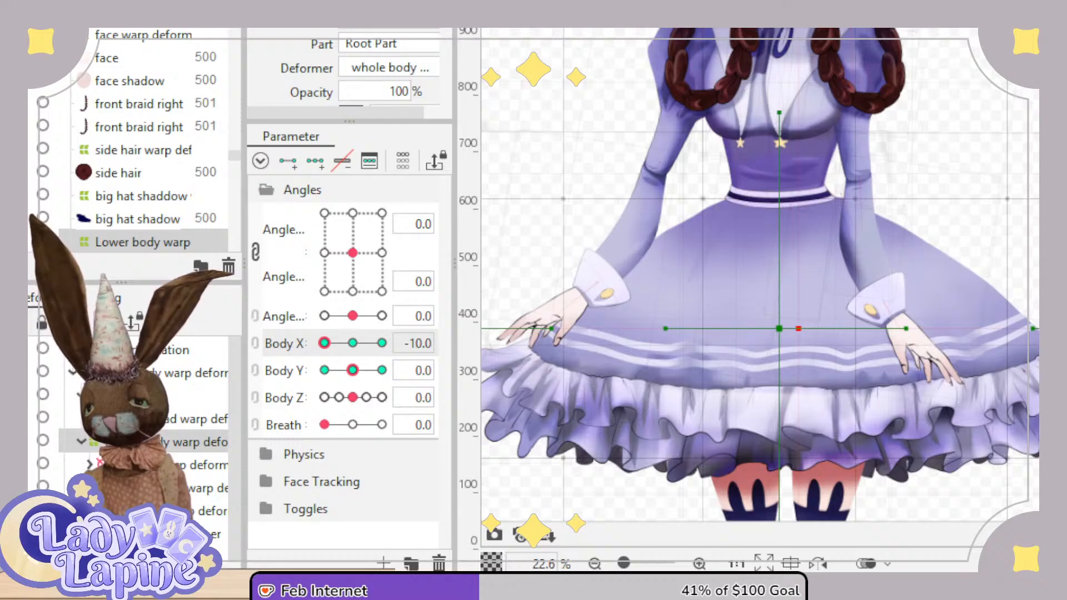
click(353, 343)
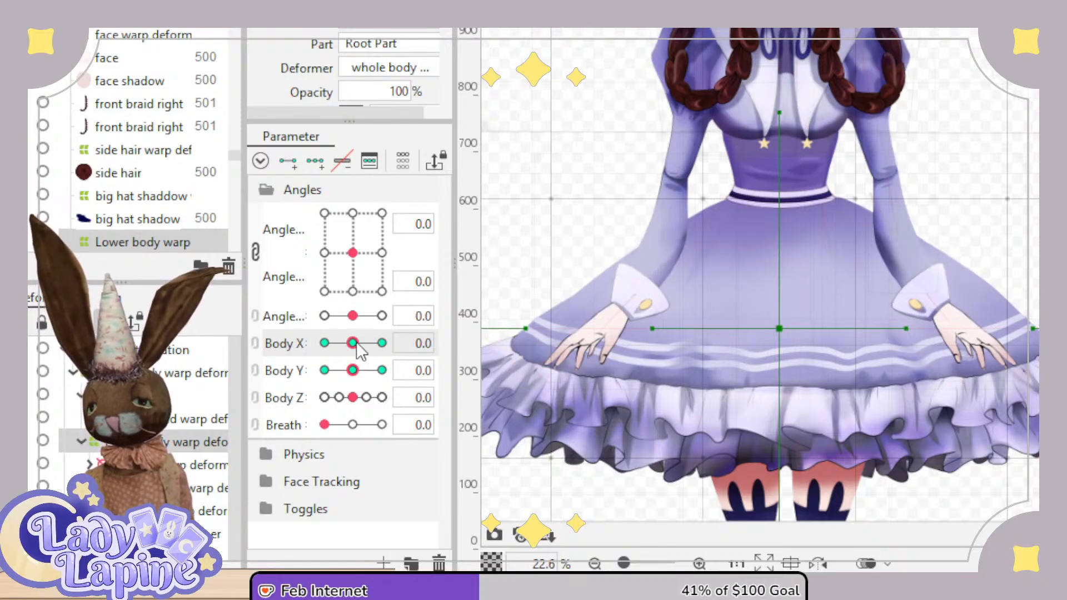
mouse_move(356, 343)
mouse_down()
mouse_move(319, 345)
mouse_move(359, 341)
mouse_up()
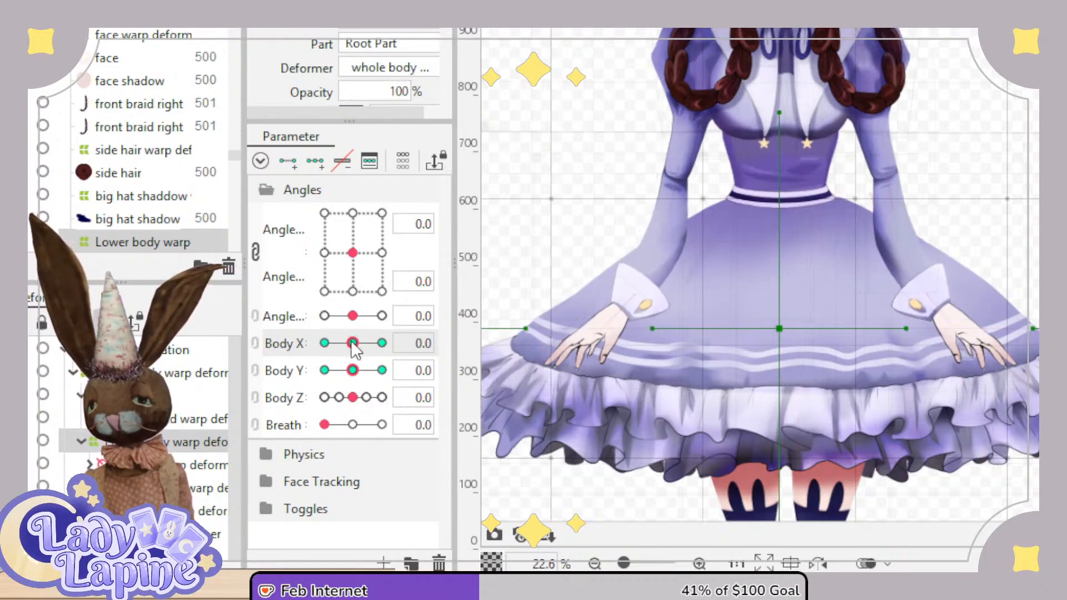
click(207, 488)
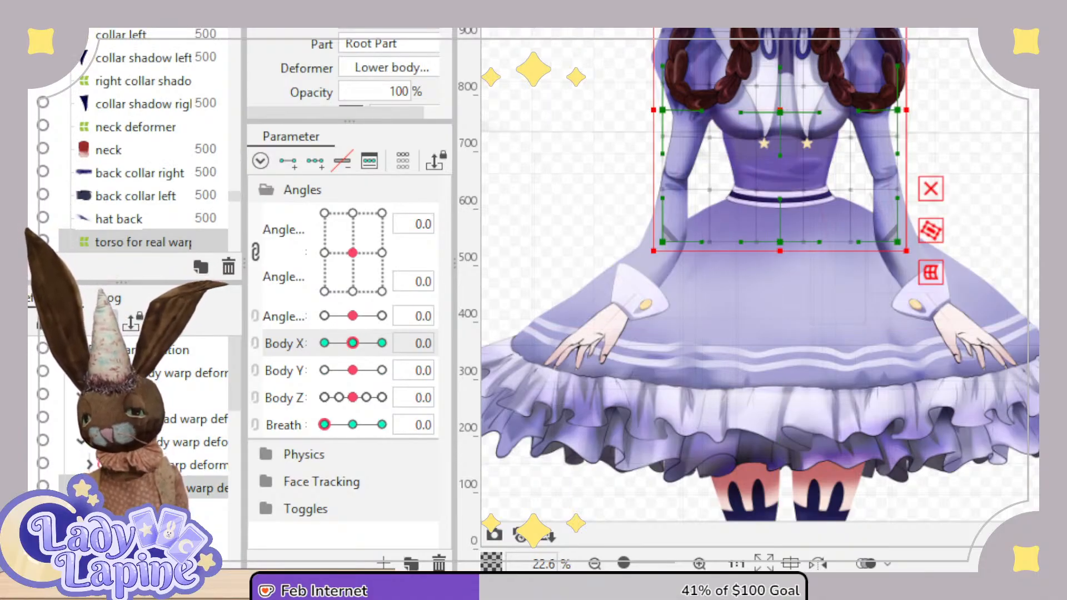
mouse_move(238, 388)
mouse_down()
mouse_move(260, 542)
mouse_move(228, 388)
mouse_up()
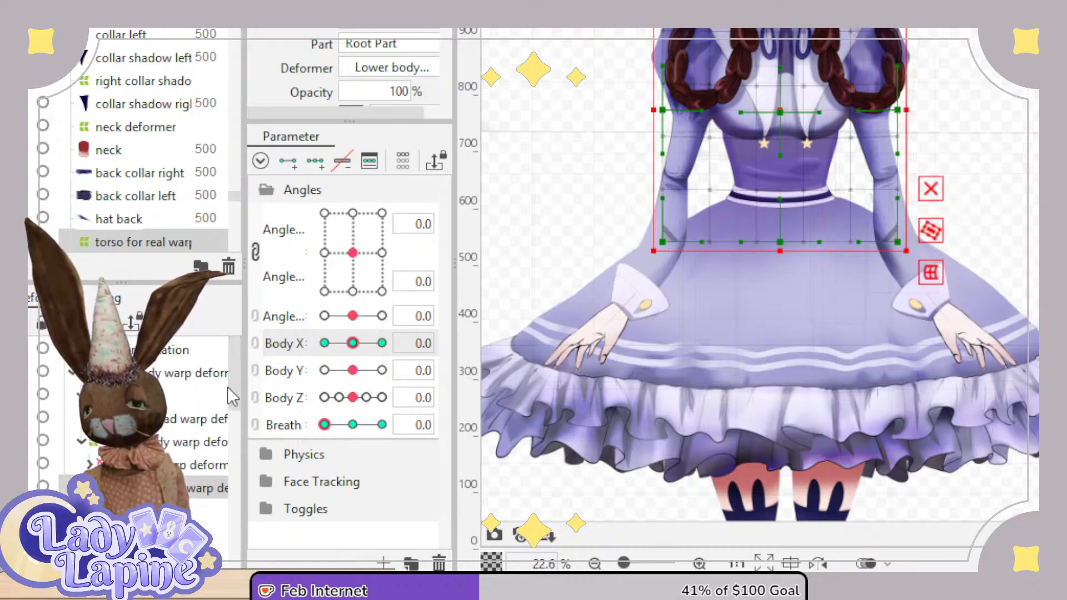
click(202, 351)
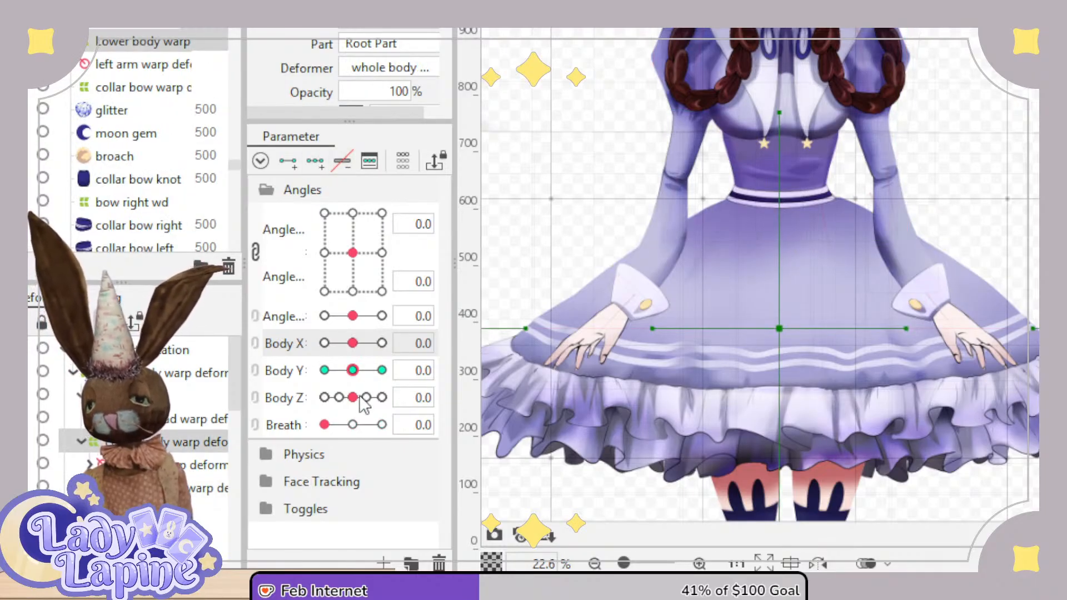
drag(352, 343, 315, 368)
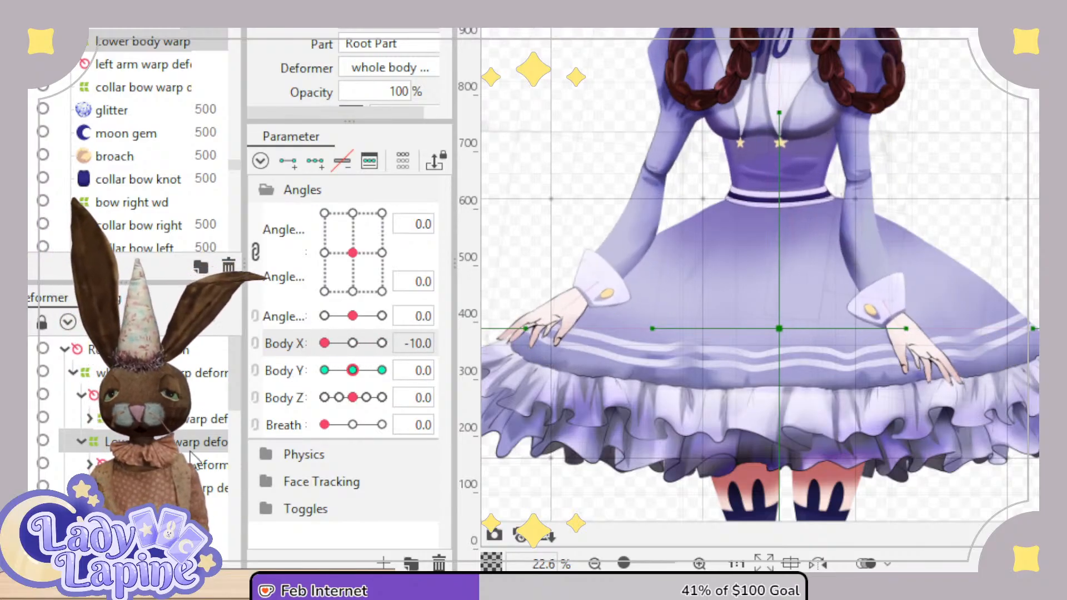
At Body X -10.0, pull the whole collar warp deformer's middle and lower right-edge points inward and check the turn.
drag(236, 377, 235, 446)
click(173, 384)
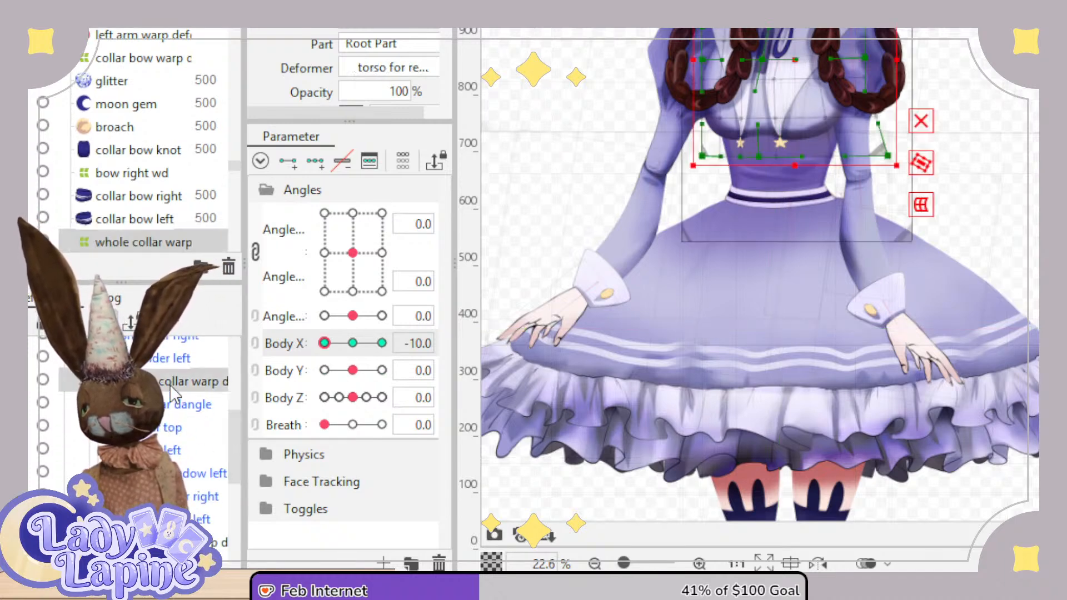
drag(770, 175, 775, 331)
scroll(775, 328, up, 4)
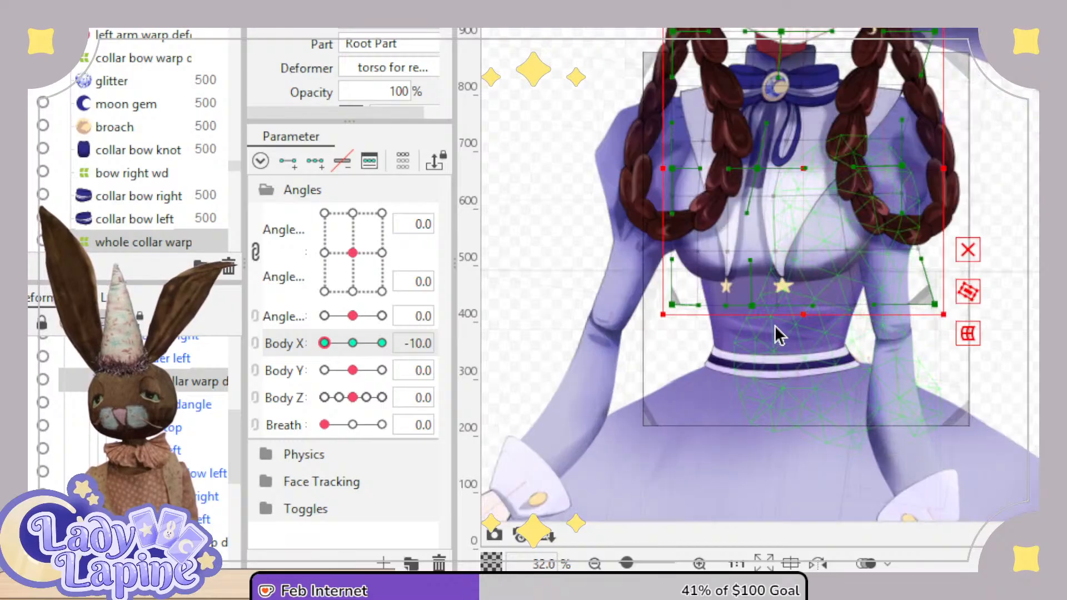
drag(1001, 297, 934, 305)
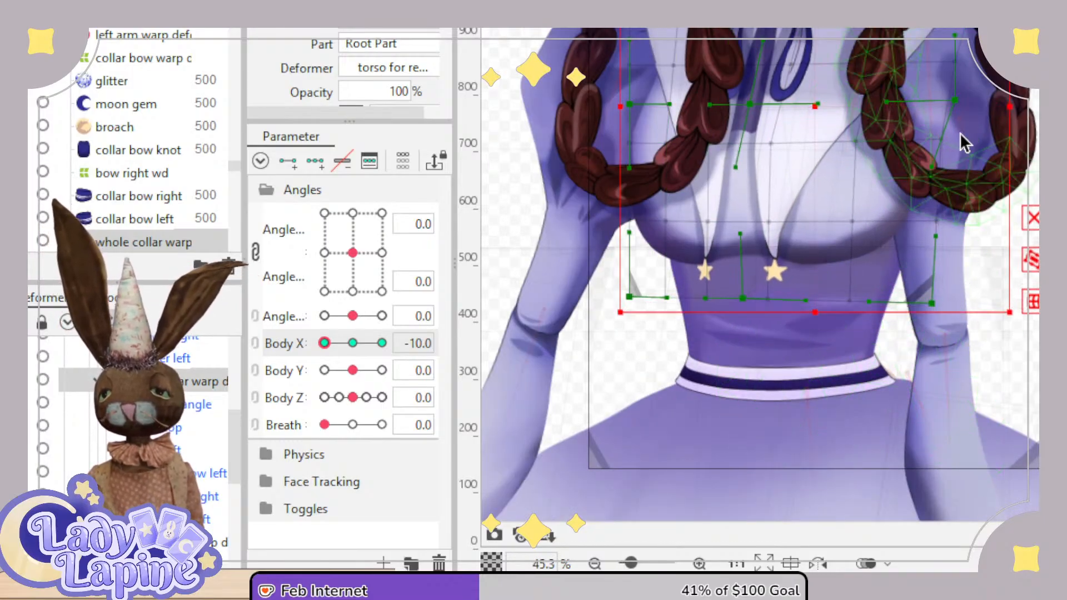
drag(954, 101, 919, 102)
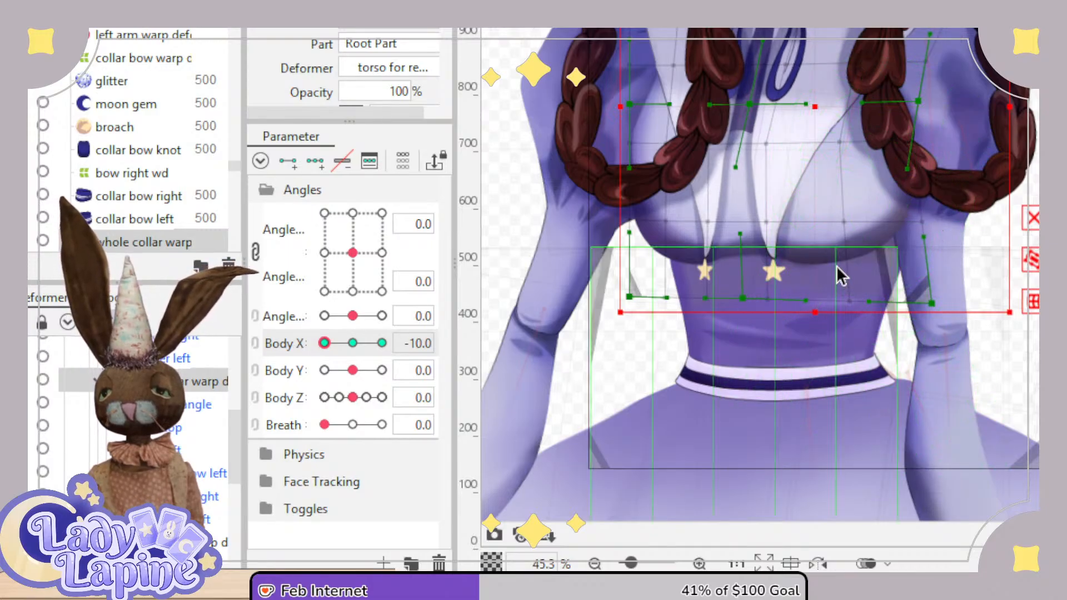
scroll(866, 249, down, 2)
drag(866, 249, 851, 278)
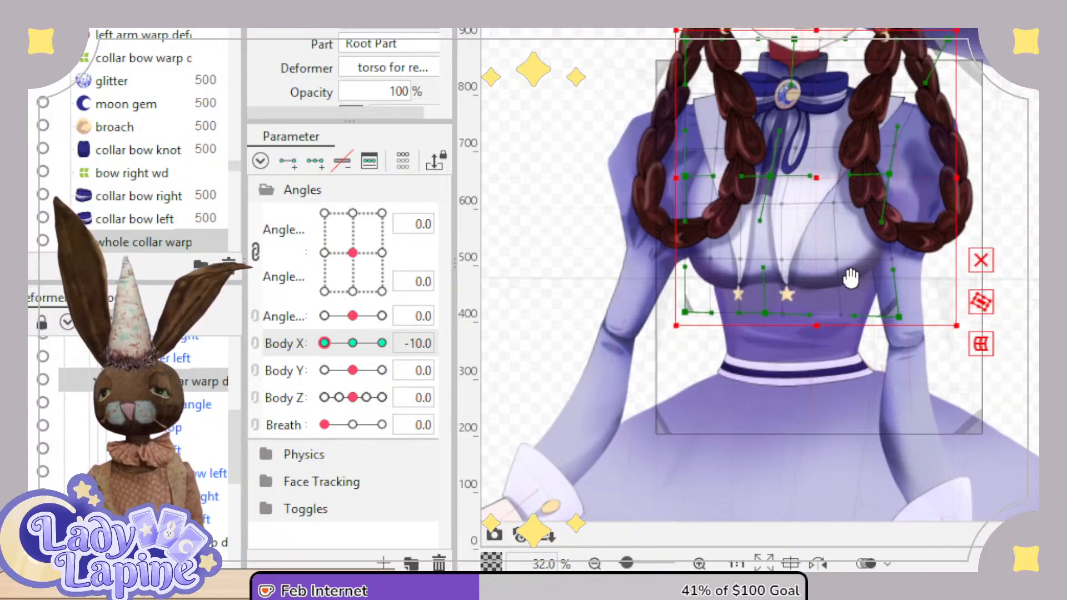
mouse_move(325, 343)
mouse_down()
mouse_move(361, 348)
mouse_move(315, 350)
mouse_move(357, 347)
mouse_move(325, 347)
mouse_move(354, 355)
mouse_move(325, 359)
mouse_up()
scroll(232, 428, up, 1)
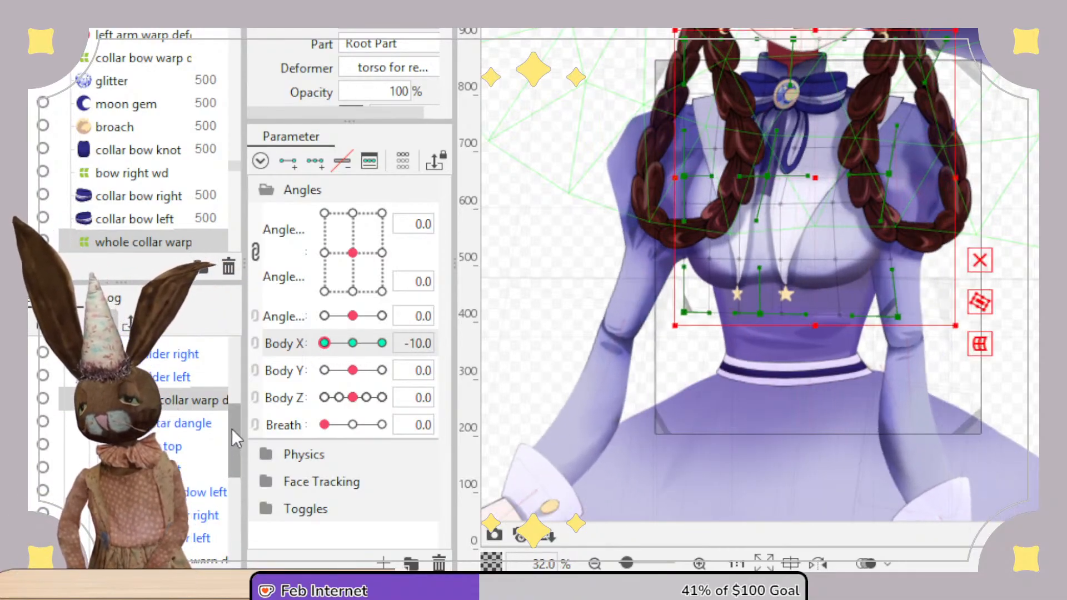
At Body X -10.0, shift the right arm rotation deformer's pivot inward toward the torso and compare it with Body X 0.0.
scroll(232, 385, down, 3)
click(179, 425)
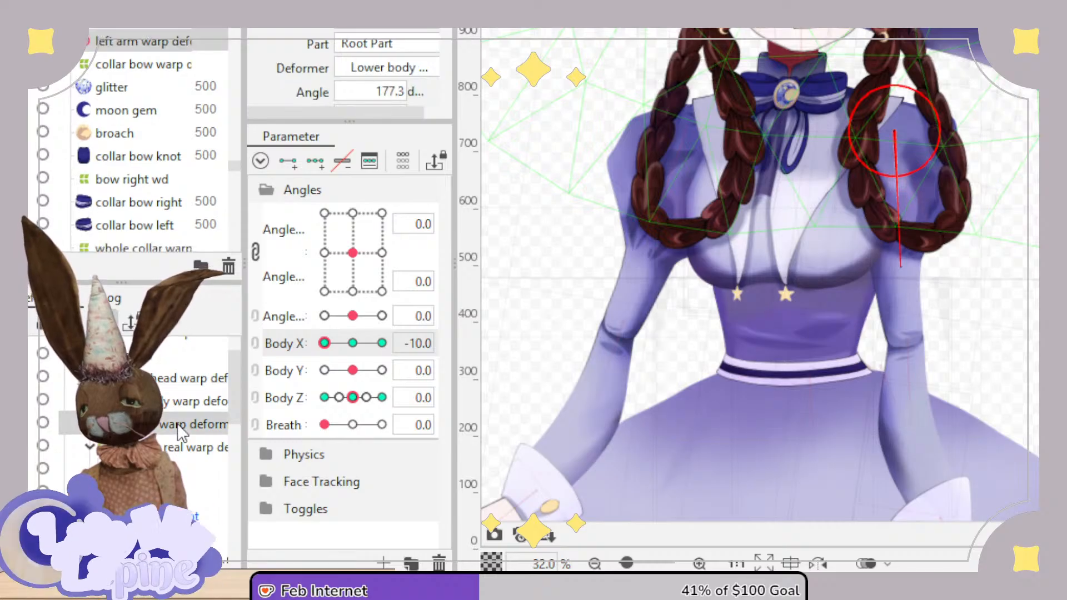
click(90, 448)
click(685, 132)
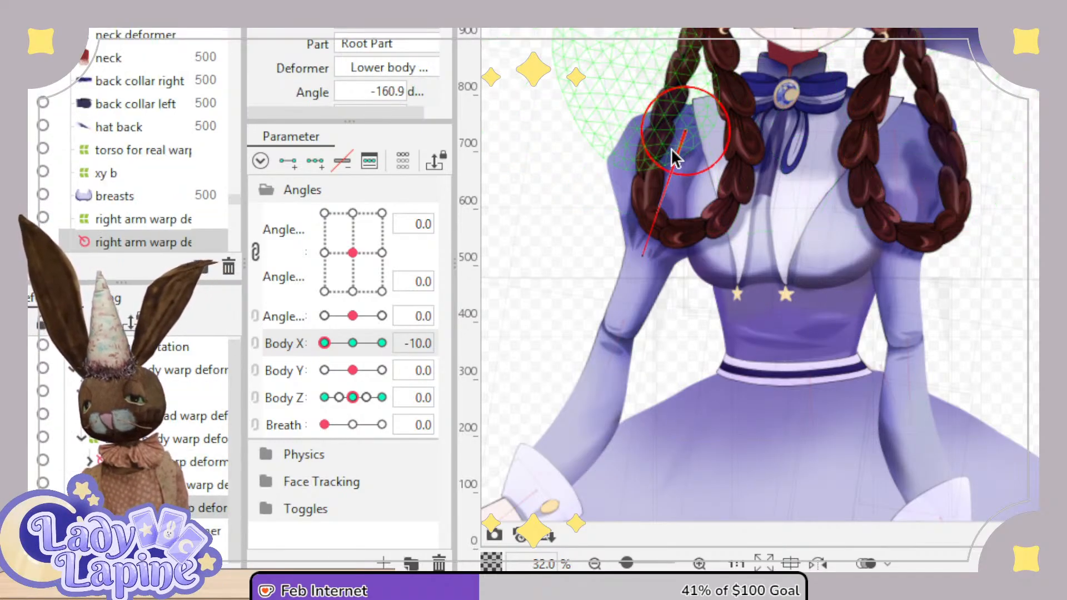
drag(686, 132, 710, 132)
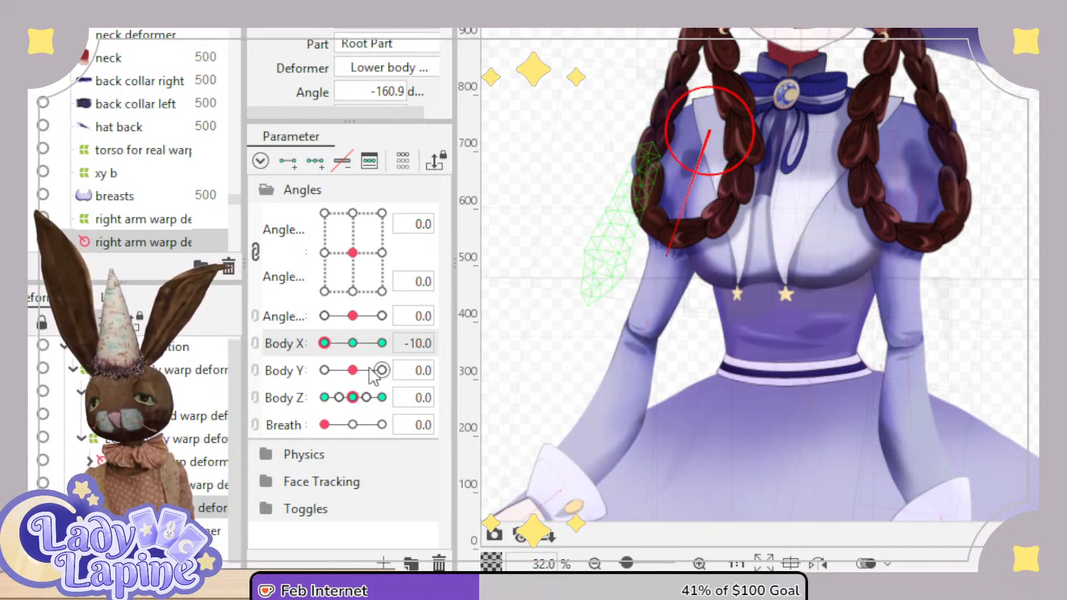
drag(308, 345, 353, 343)
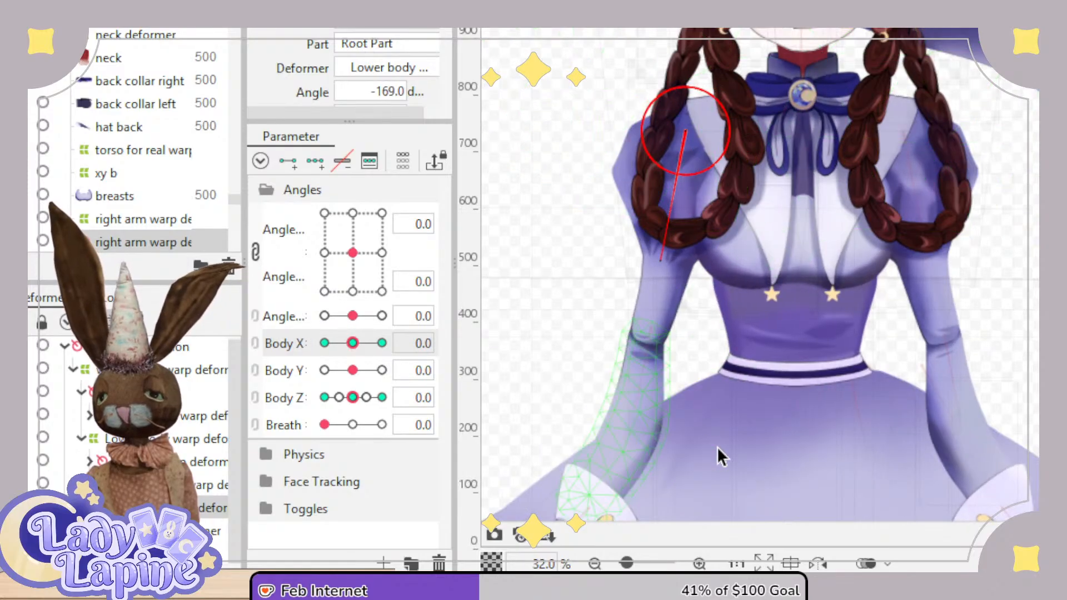
Select the skirt warp deformer in the deformer hierarchy.
scroll(776, 261, down, 4)
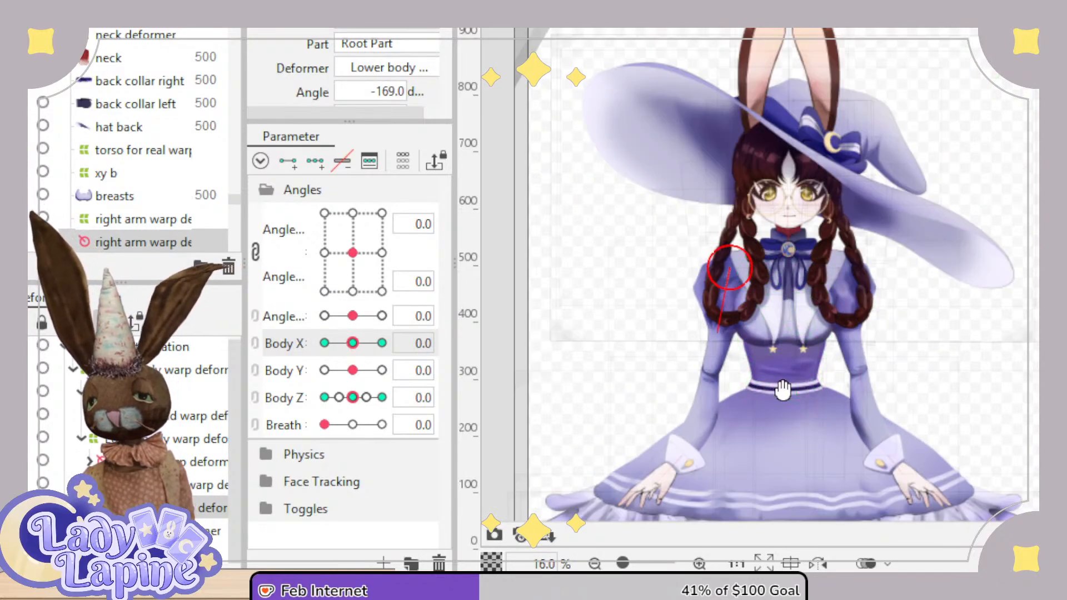
drag(783, 390, 774, 239)
scroll(774, 239, up, 2)
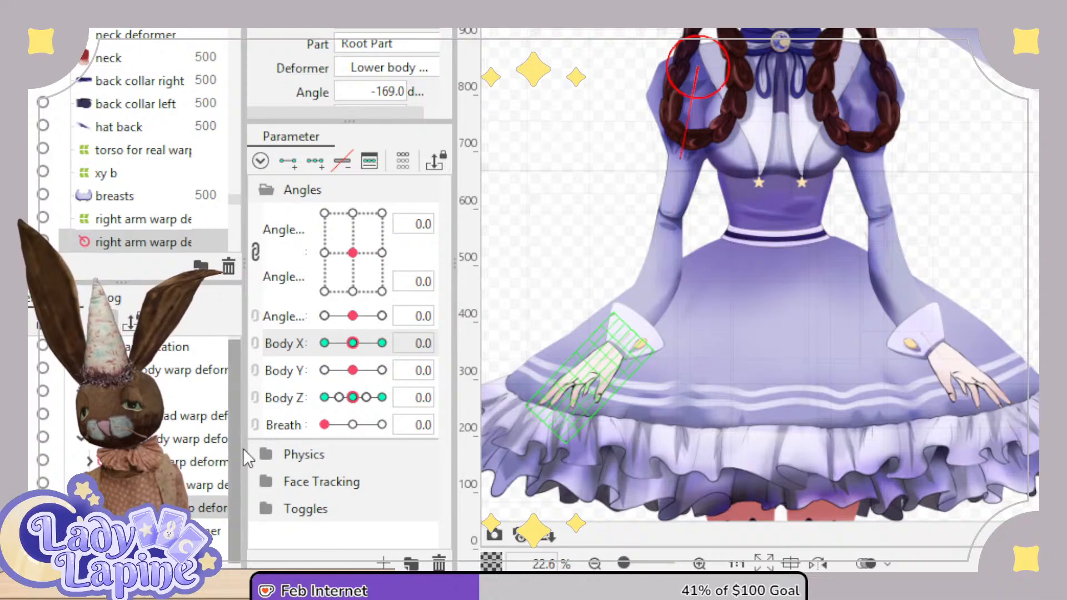
click(186, 532)
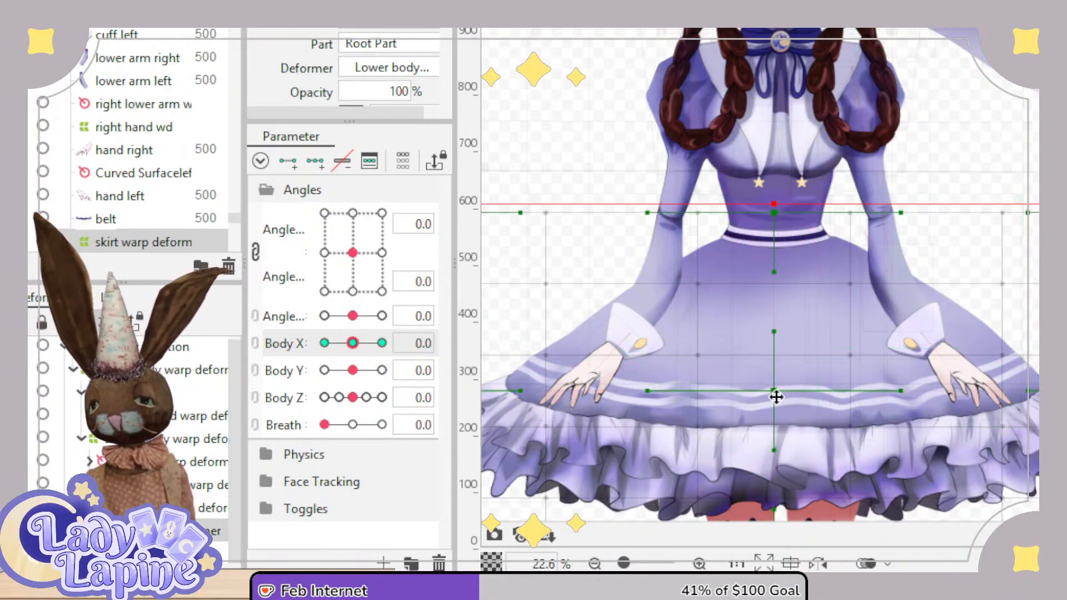
scroll(789, 320, down, 2)
scroll(799, 326, down, 1)
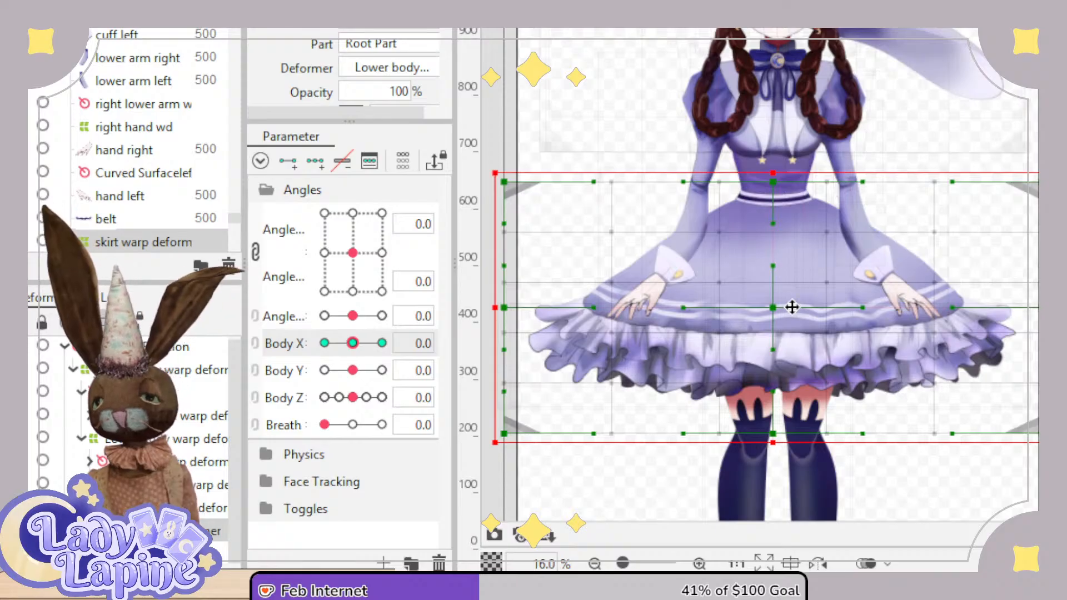
key(b)
drag(773, 308, 750, 308)
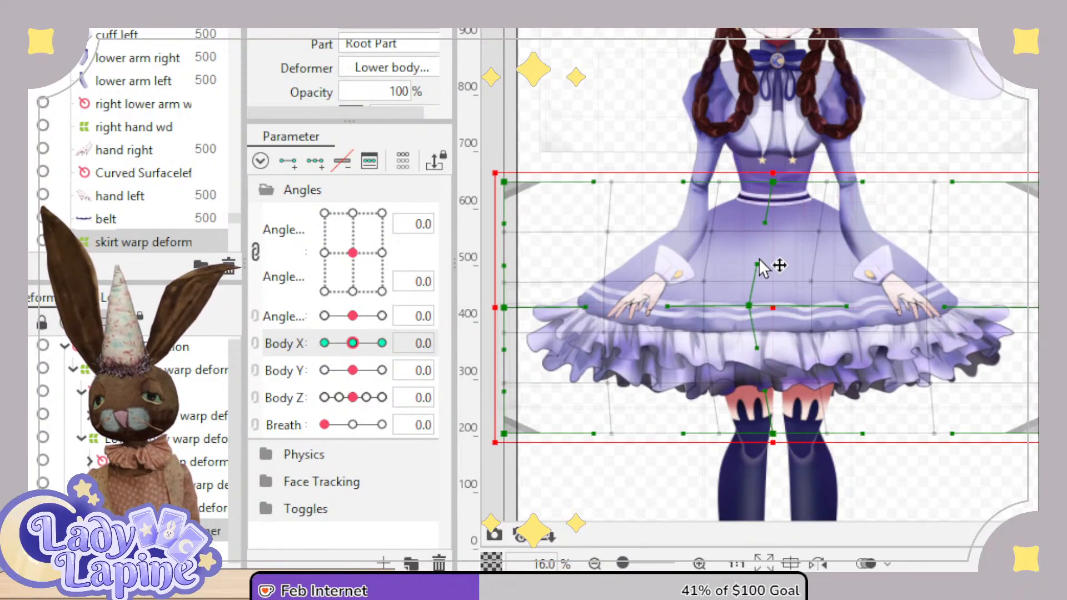
drag(759, 261, 754, 251)
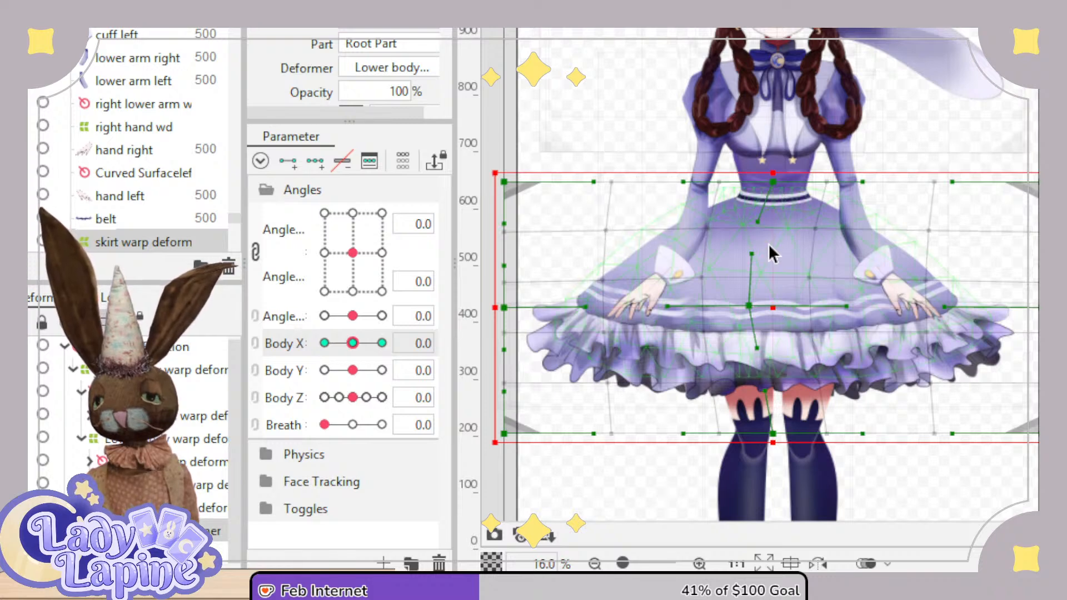
drag(756, 254, 753, 259)
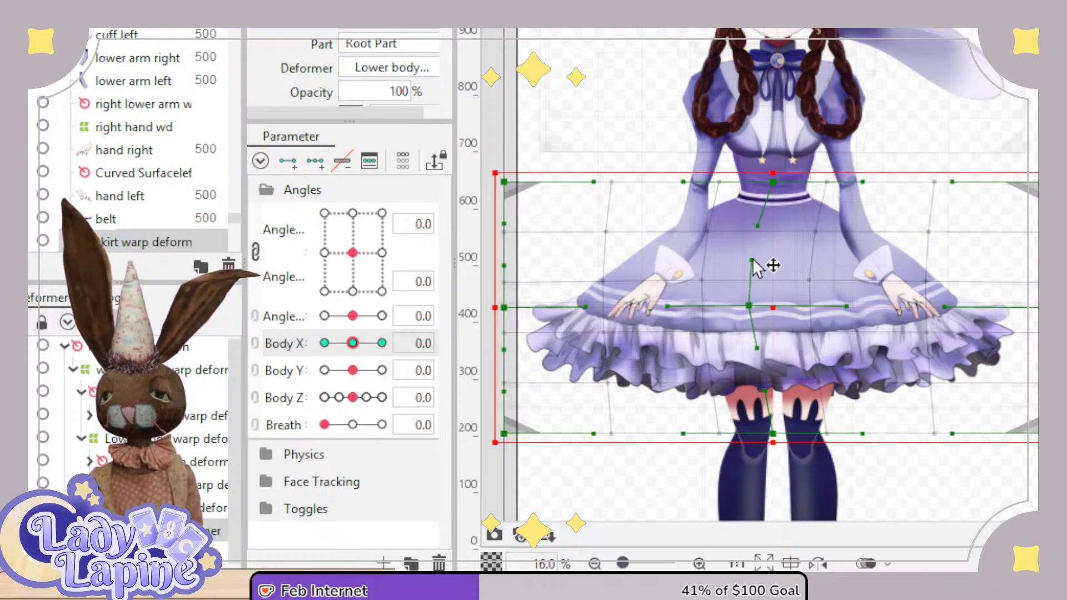
key(ctrl+z)
key(ctrl+z)
key(ctrl+z)
key(ctrl+z)
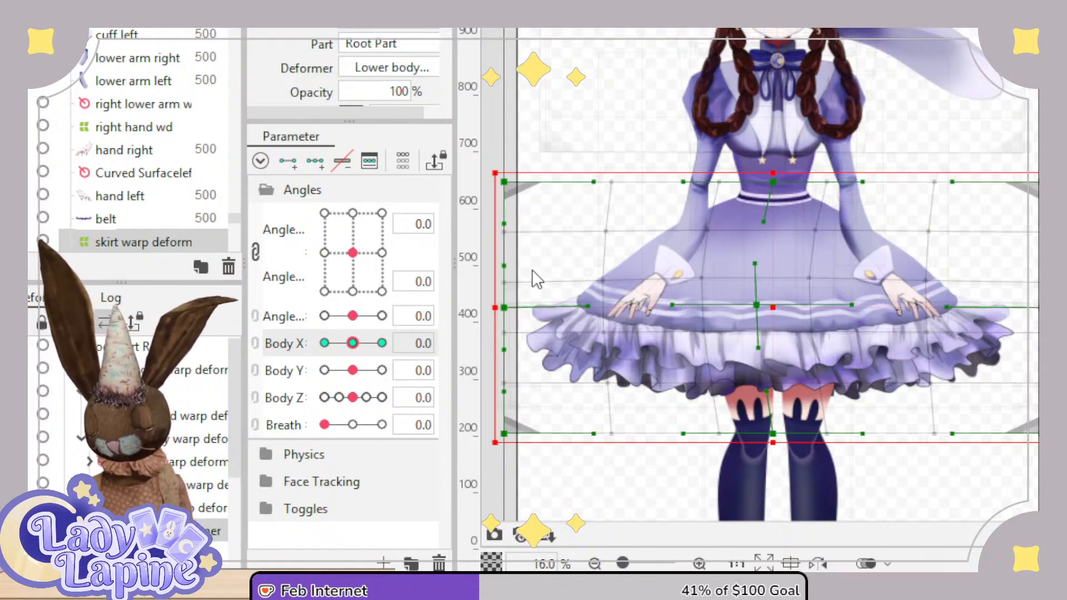
key(ctrl+z)
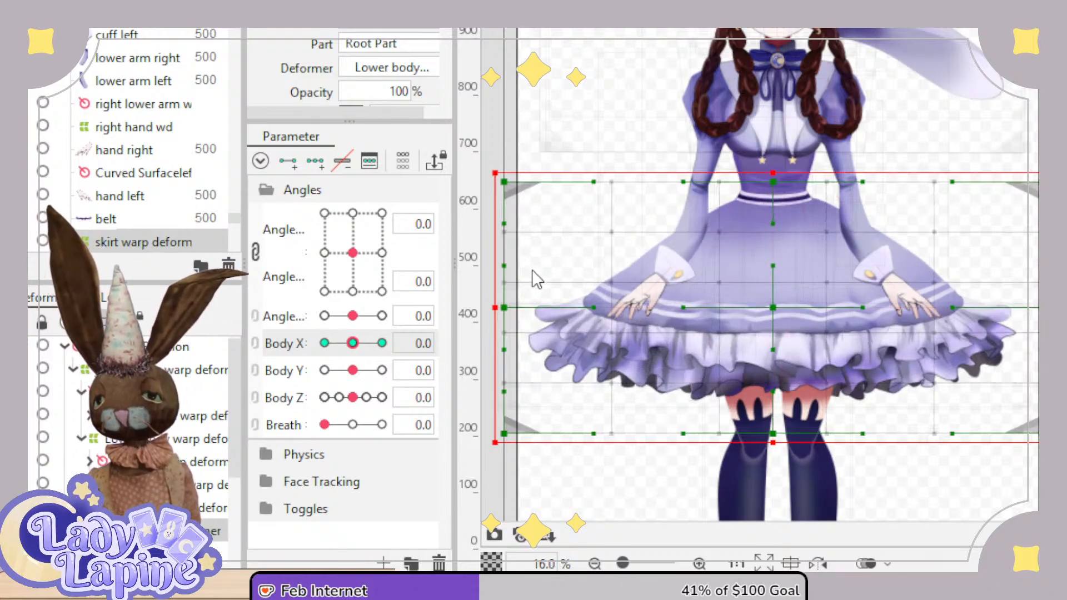
At Body X -10.0, move the skirt warp deformer's middle and bottom centre points to the left.
drag(353, 342, 324, 343)
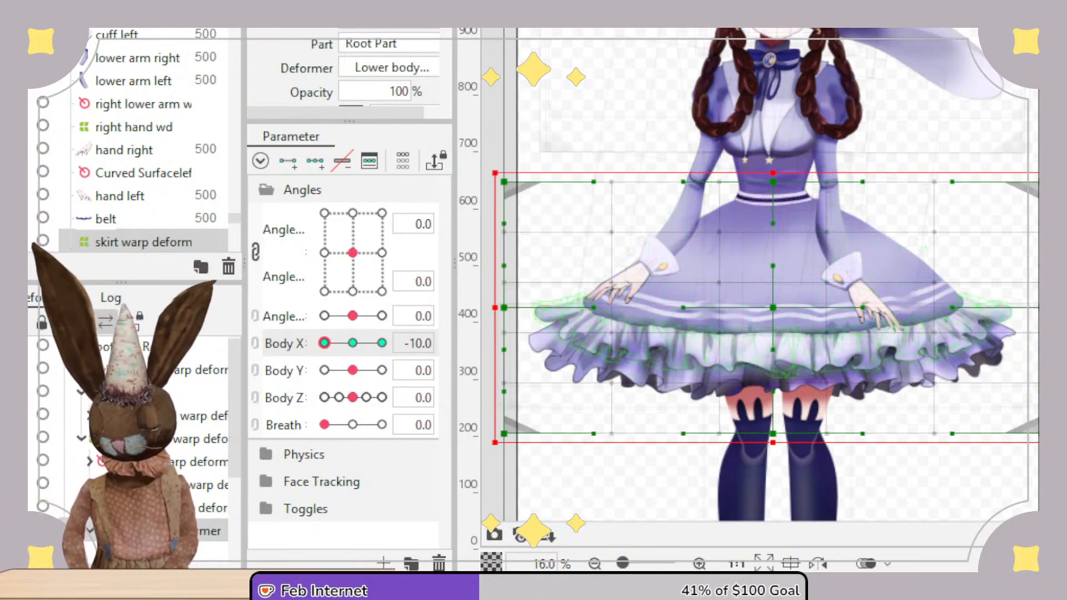
click(773, 308)
drag(773, 309, 747, 310)
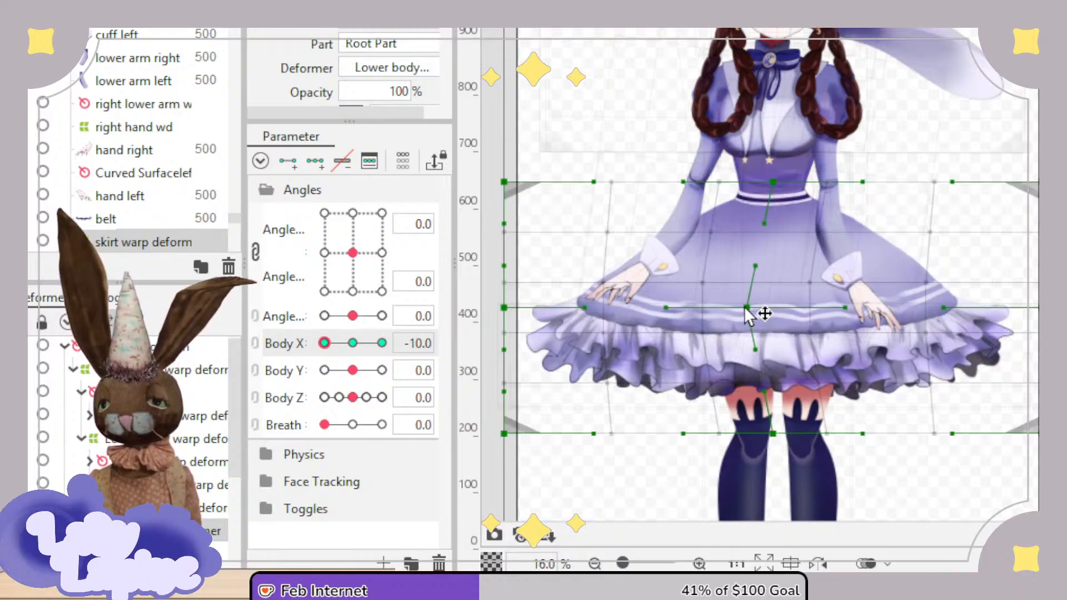
drag(773, 433, 753, 440)
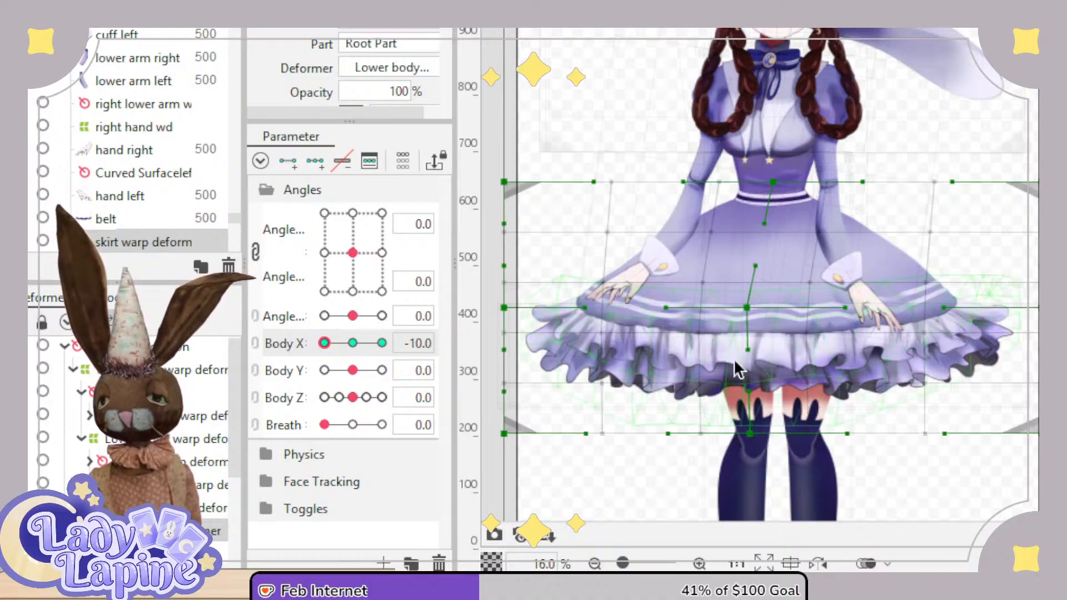
drag(747, 308, 725, 315)
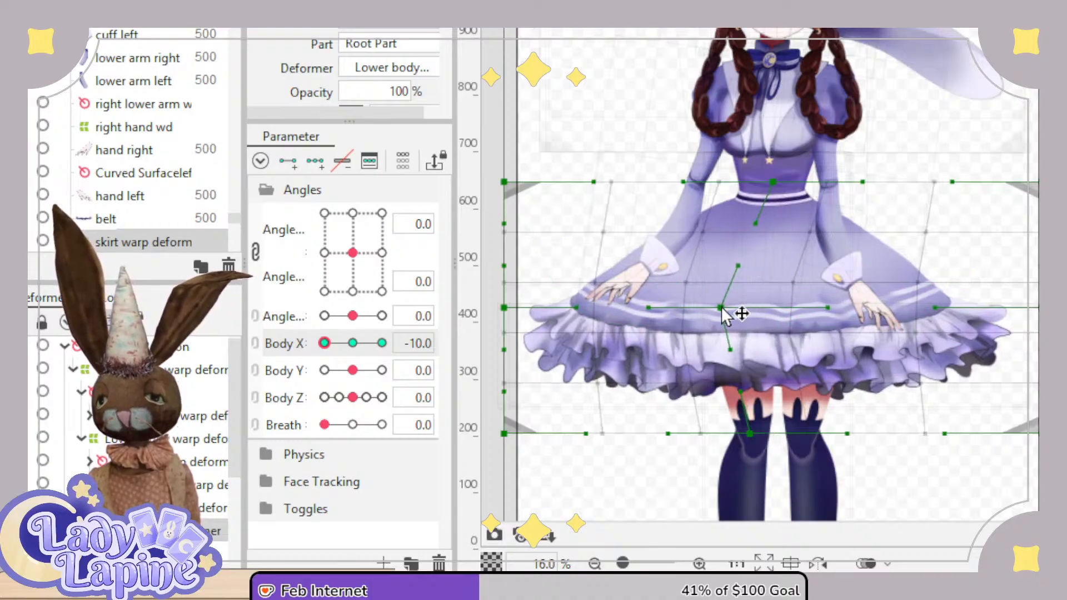
Shift the skirt warp's bottom centre point further left, smooth the centre curve with its handles and check Body X.
mouse_move(743, 259)
mouse_down()
mouse_move(736, 252)
mouse_move(735, 266)
mouse_up()
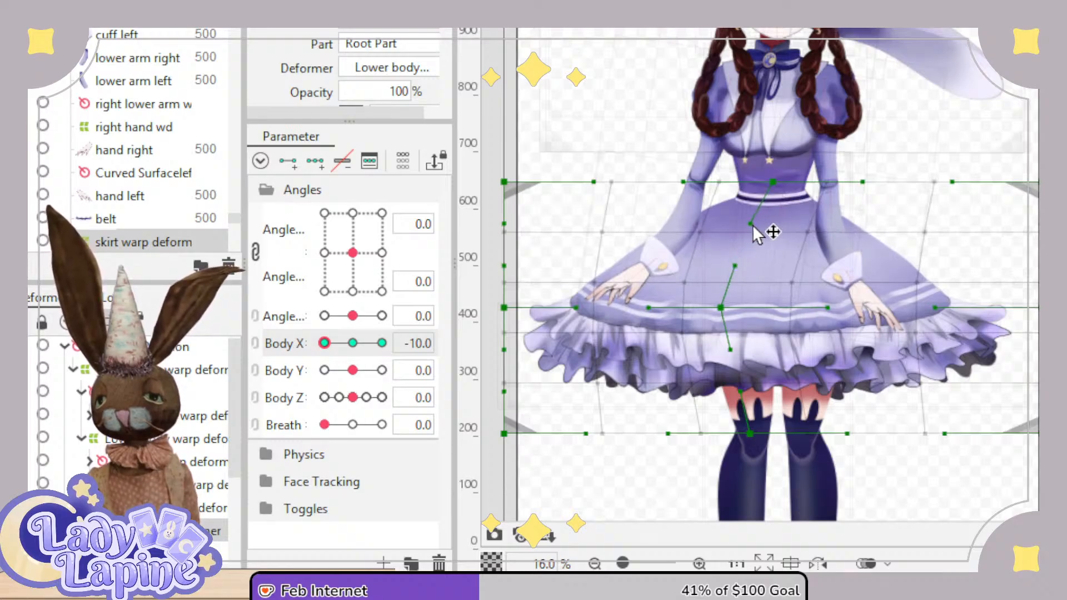
drag(751, 434, 723, 435)
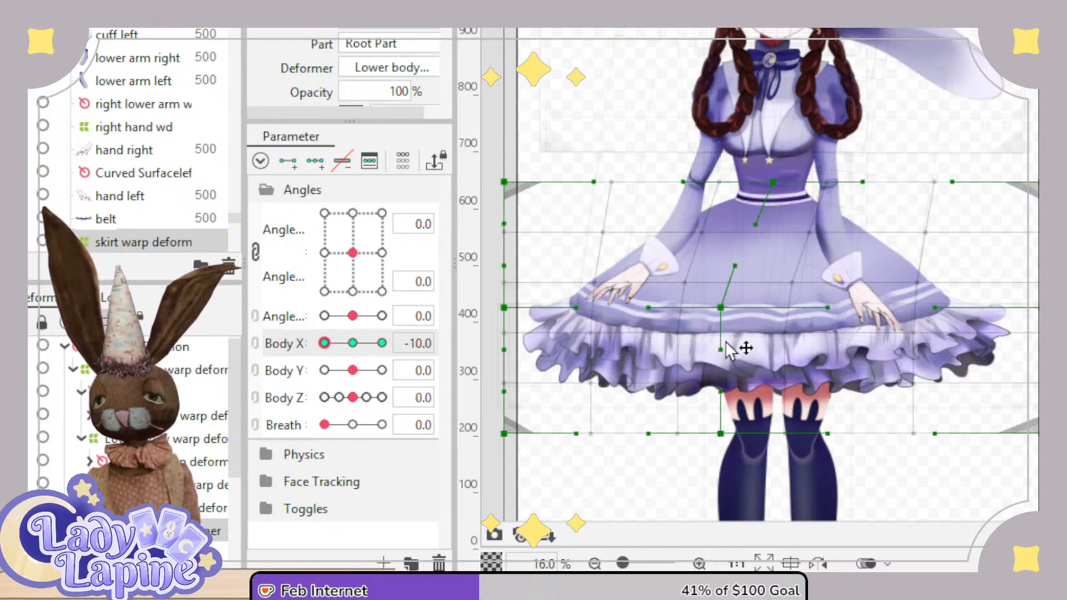
drag(722, 345, 715, 346)
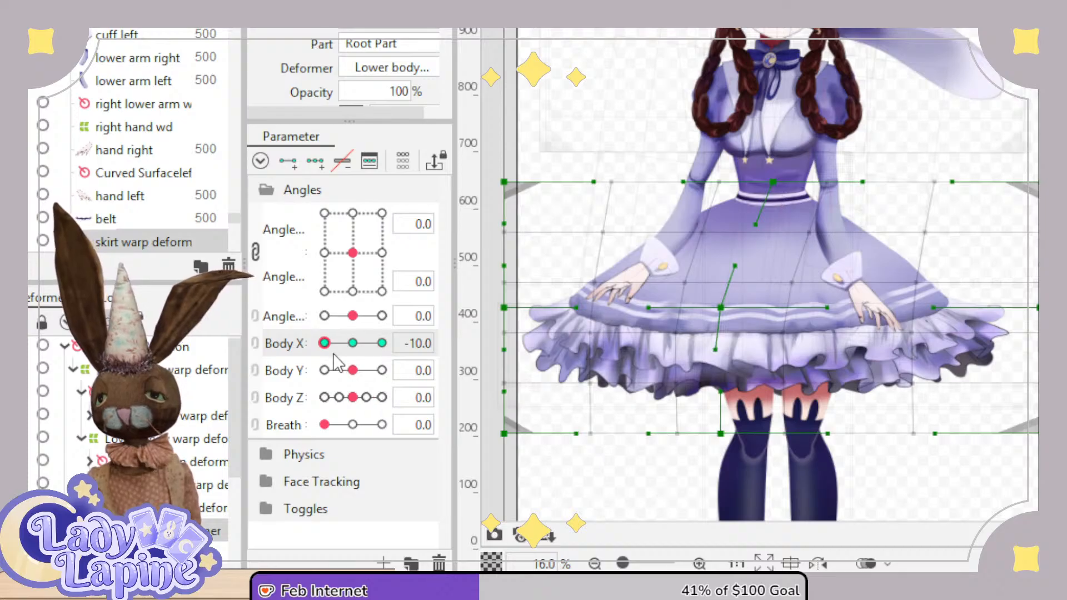
drag(324, 343, 312, 367)
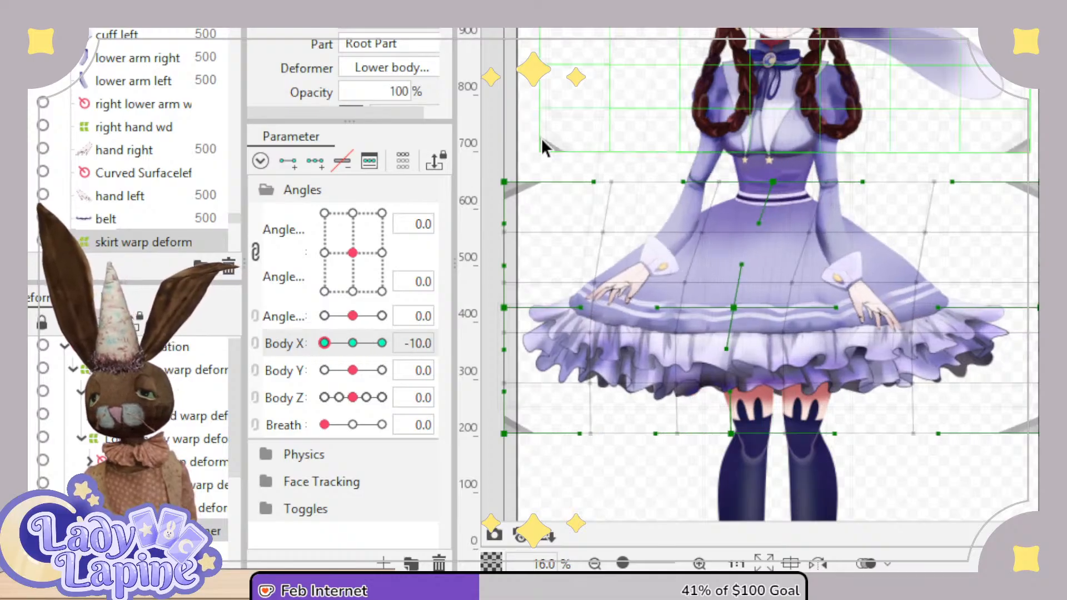
drag(545, 143, 564, 136)
drag(500, 149, 641, 512)
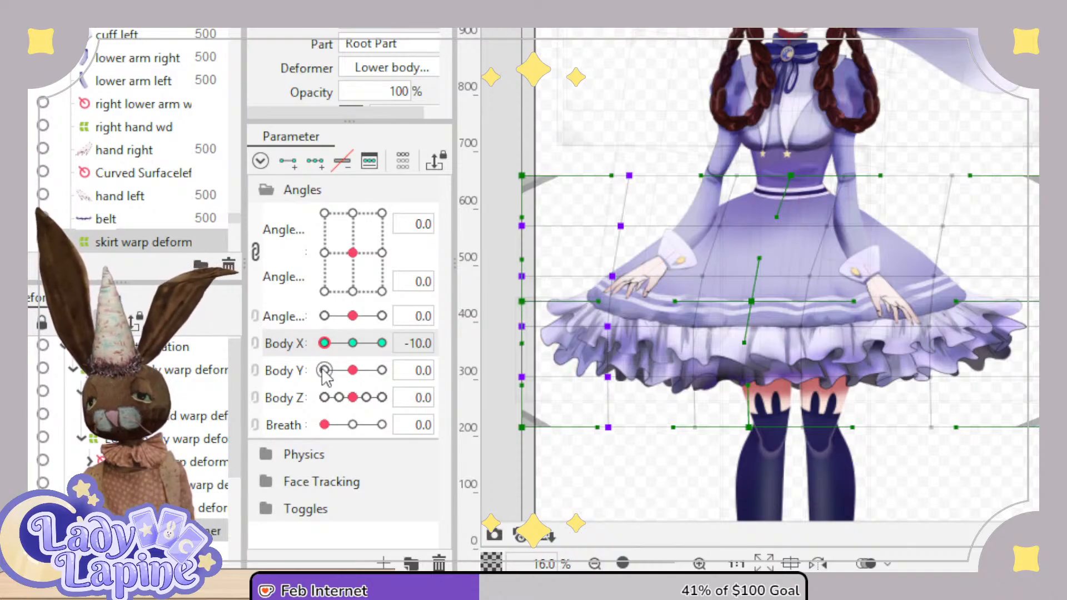
click(282, 373)
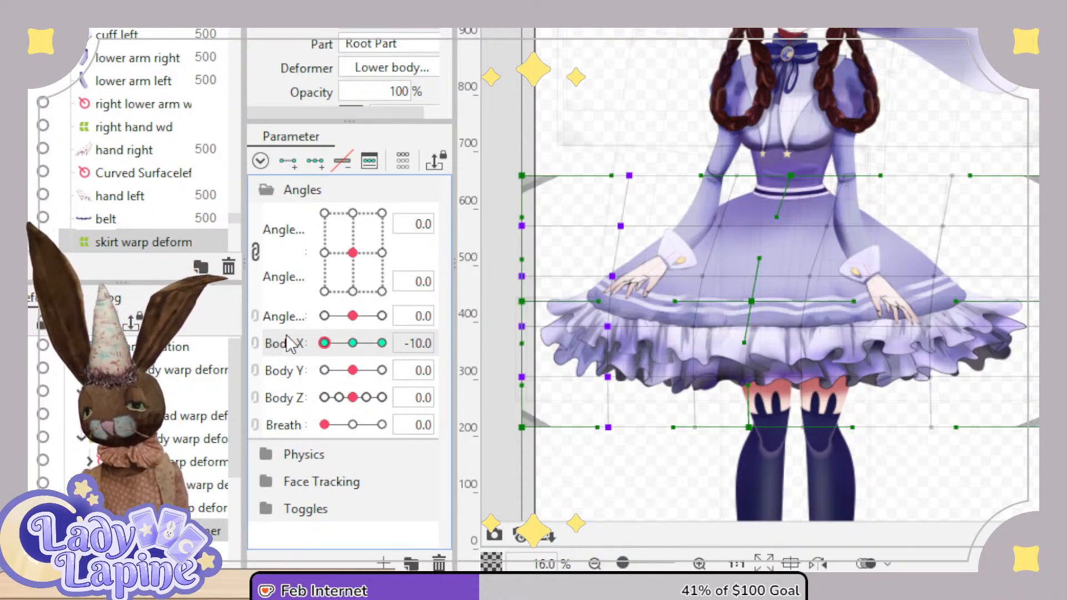
click(211, 508)
click(212, 532)
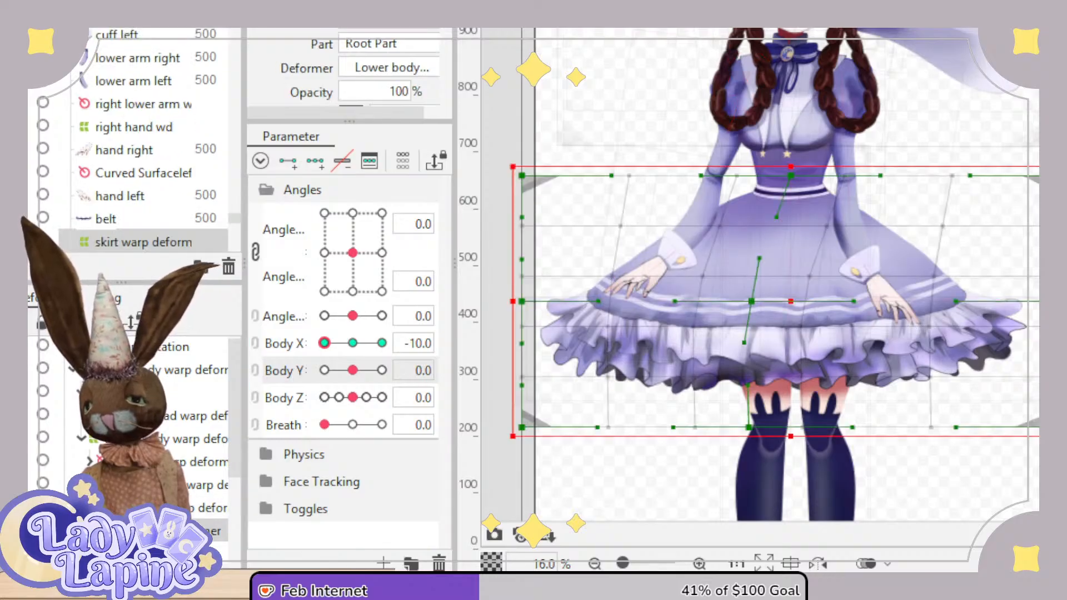
click(283, 350)
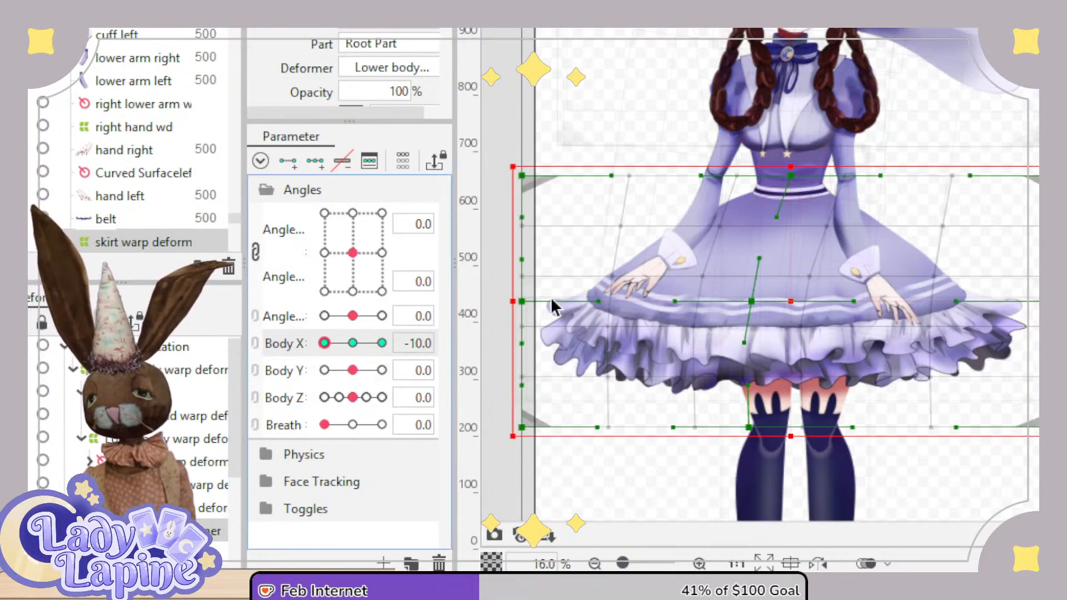
At Body X -10.0, squeeze the skirt warp's outer left-side columns inward toward the body and check the Body X turn.
drag(499, 146, 661, 473)
drag(513, 300, 529, 301)
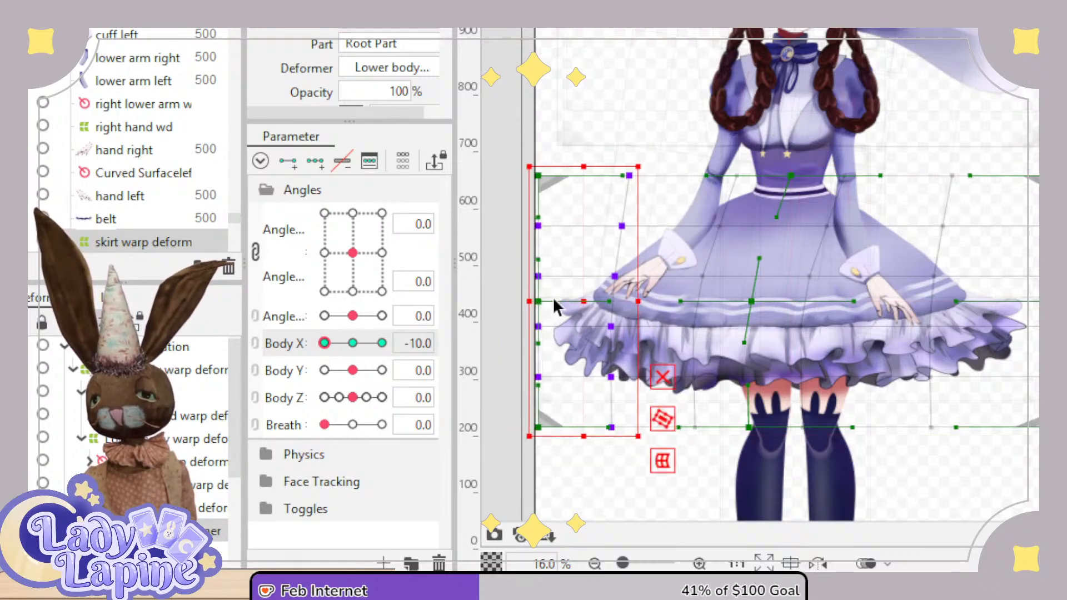
drag(503, 145, 713, 474)
drag(533, 301, 552, 300)
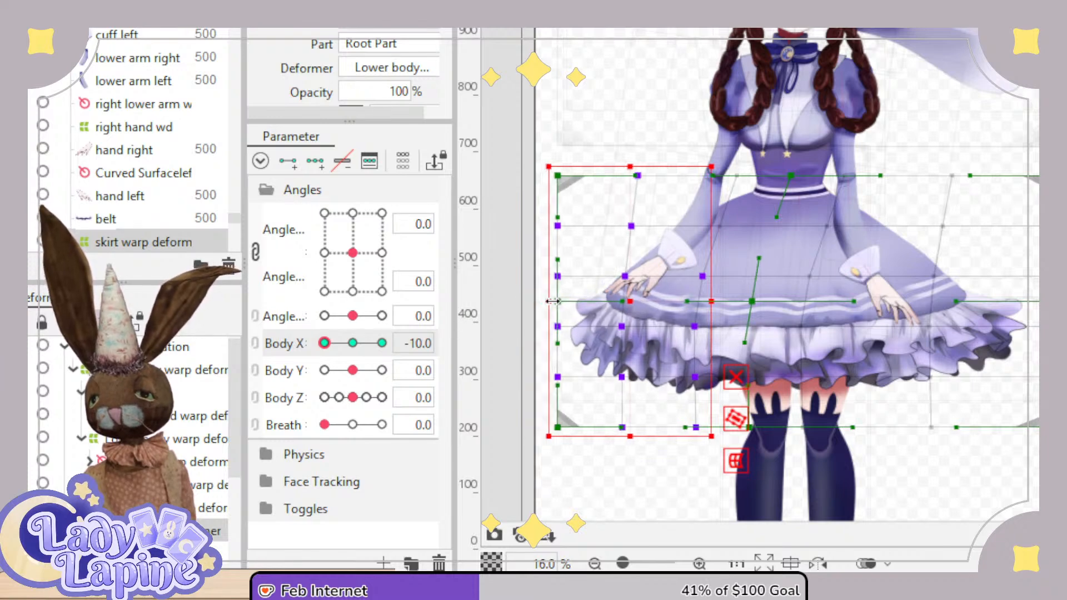
drag(330, 349, 309, 343)
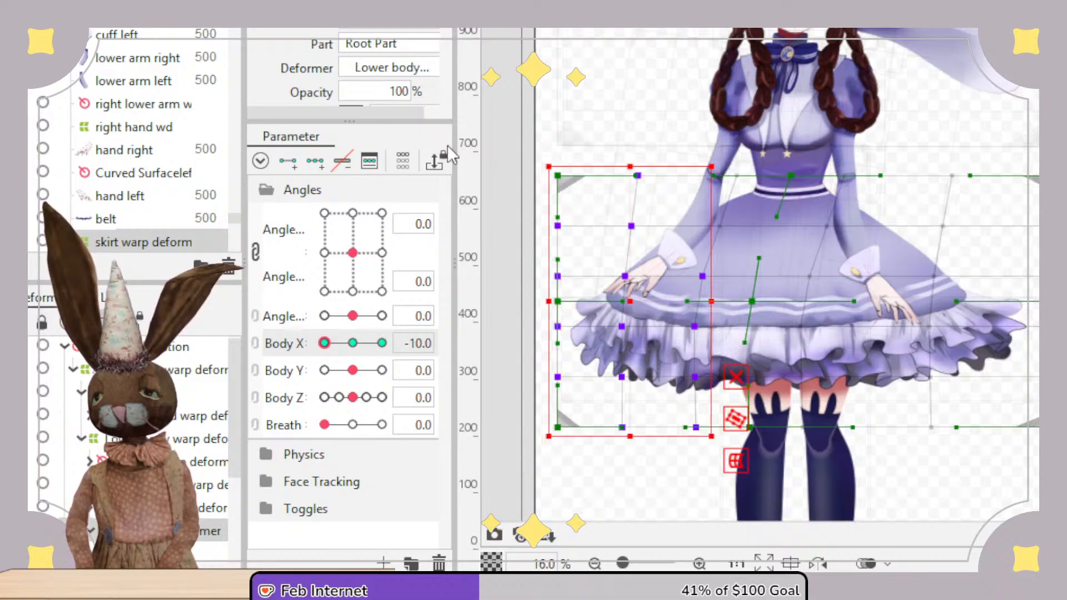
Pull the skirt warp's outermost left-side columns slightly back outward and check the Body X turn on the whole figure.
drag(525, 133, 667, 505)
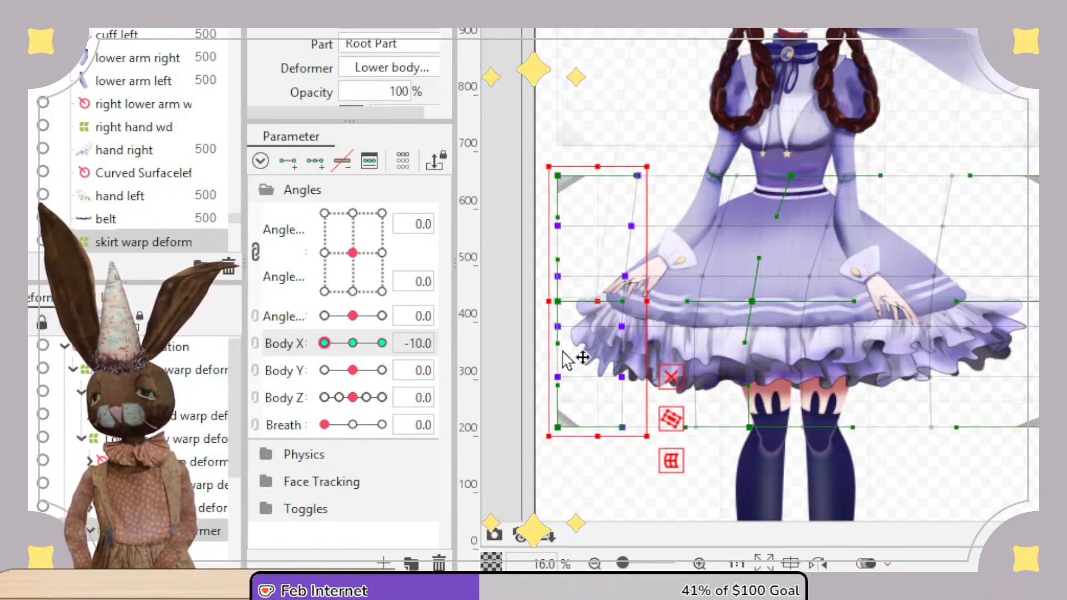
drag(545, 301, 532, 302)
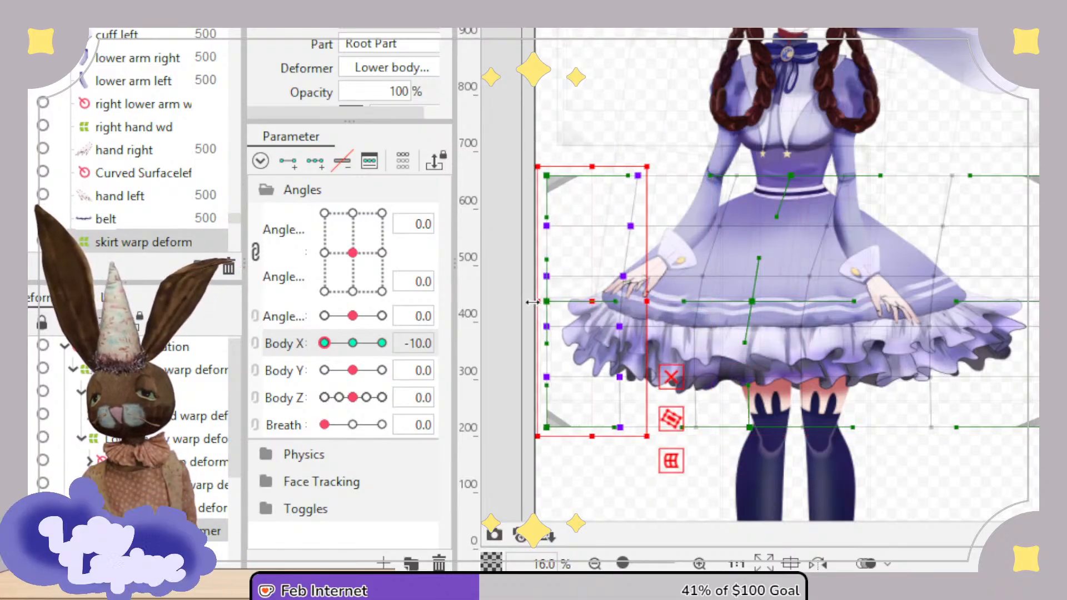
mouse_move(325, 344)
mouse_down()
mouse_move(376, 343)
mouse_move(324, 344)
mouse_up()
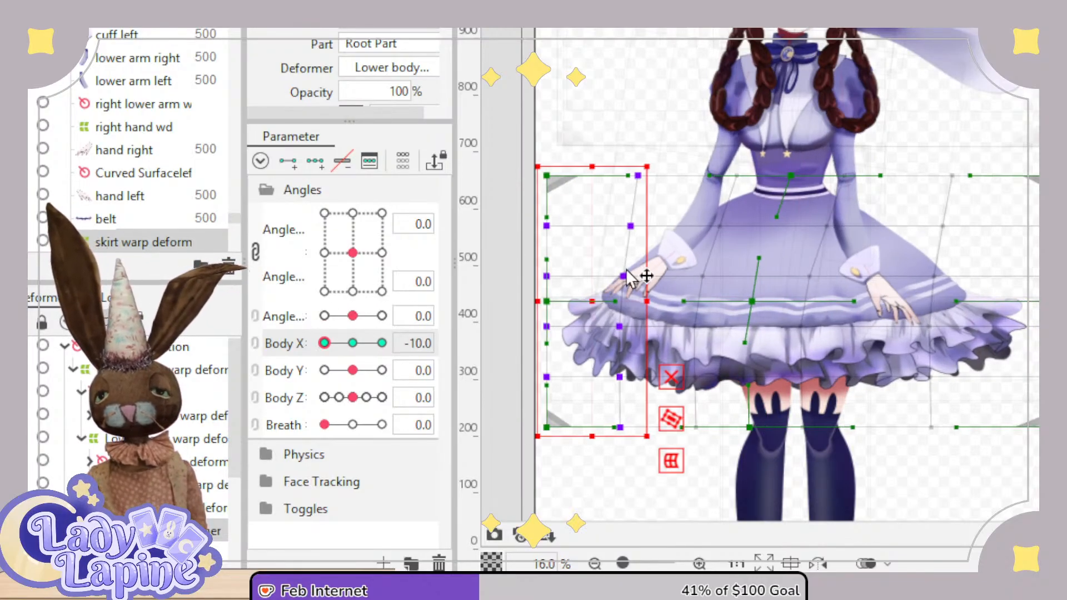
scroll(728, 291, down, 2)
drag(729, 291, 724, 253)
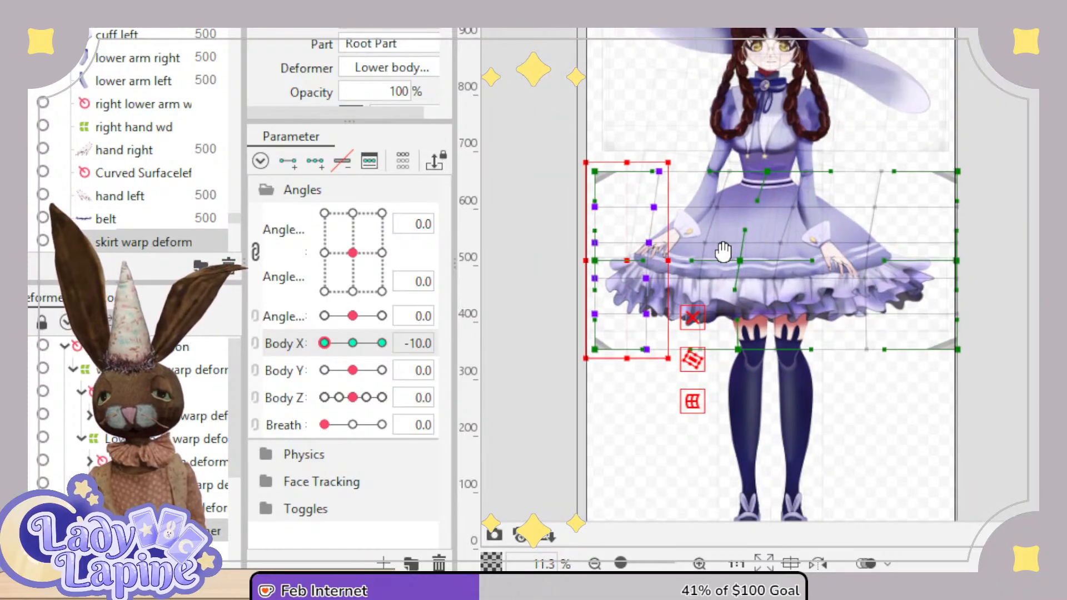
mouse_move(324, 343)
mouse_down()
mouse_move(360, 344)
mouse_move(320, 345)
mouse_up()
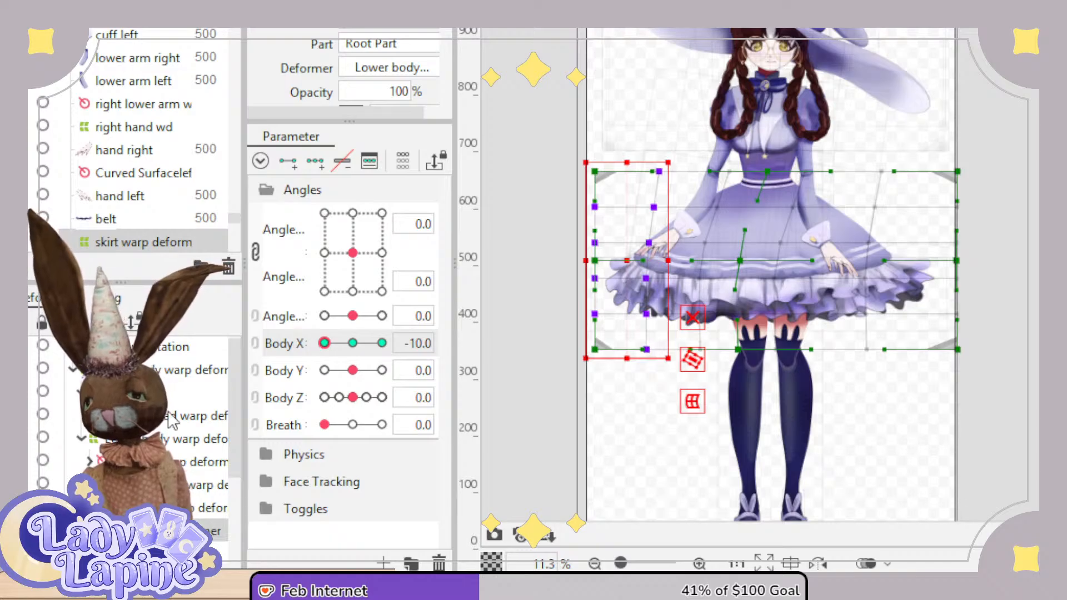
Inspect the left and right arm rotation deformers' keyforms and widen the parameter sliders for easier handling.
drag(242, 389, 267, 405)
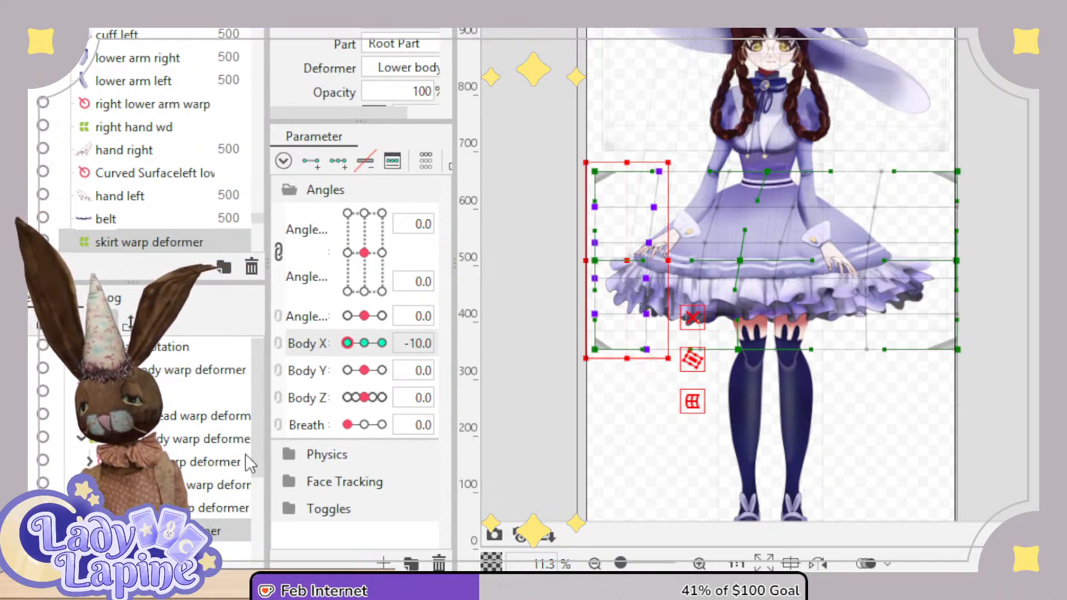
click(223, 462)
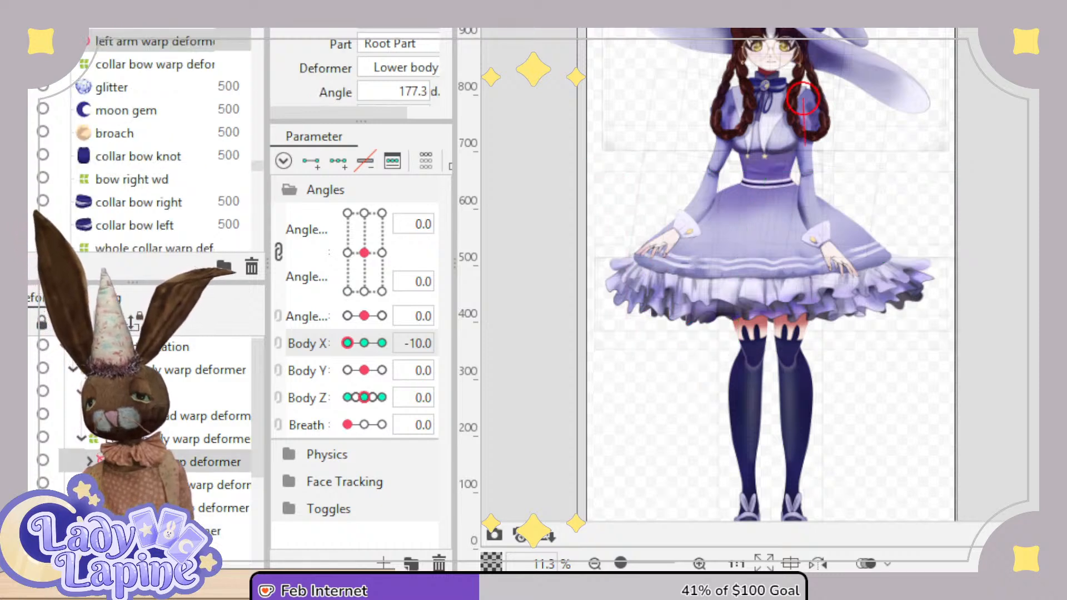
click(224, 508)
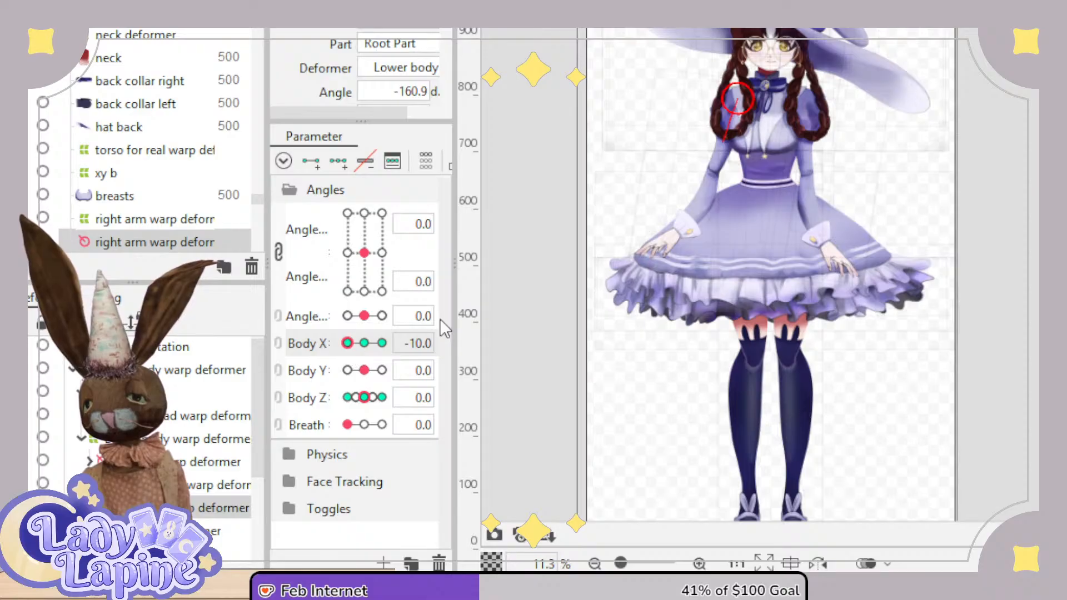
drag(454, 319, 476, 319)
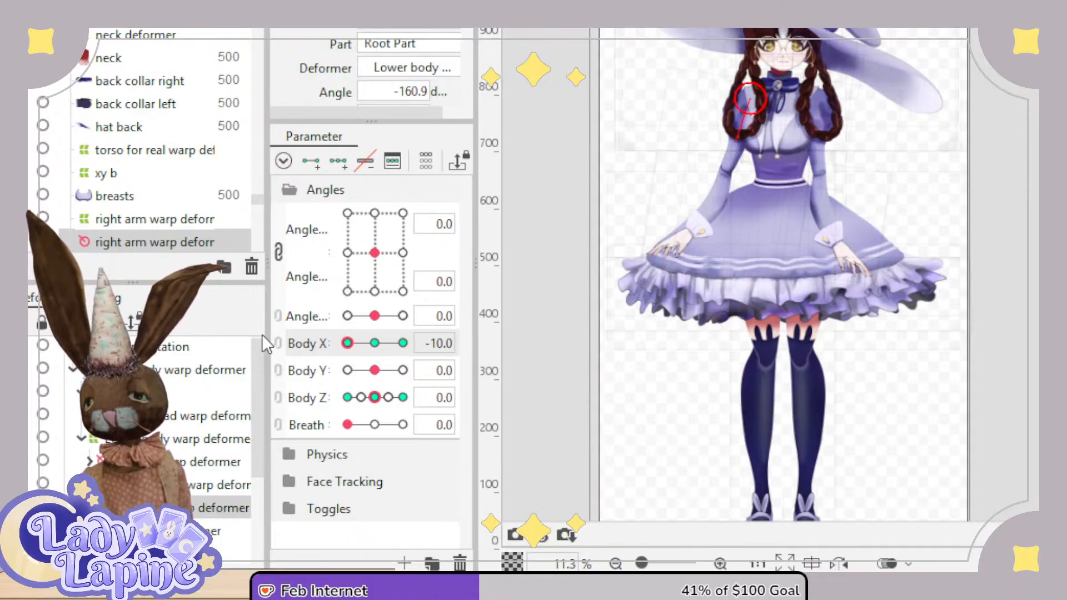
drag(267, 318, 245, 312)
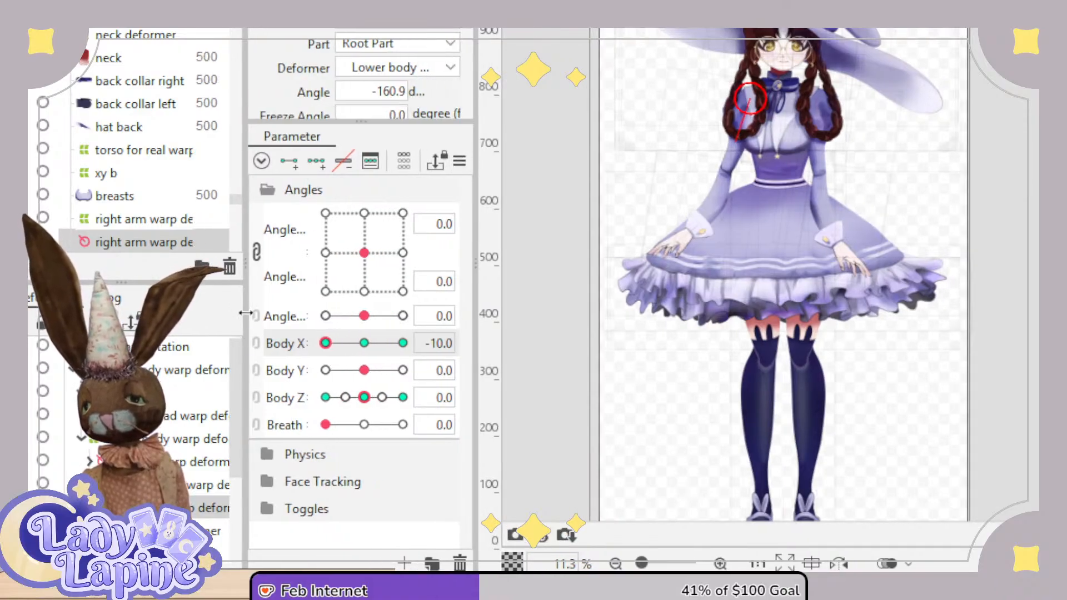
Compare the whole figure between Body X -10.0 and 0.0, ending with Body X at 0.0.
drag(338, 344, 365, 365)
mouse_move(335, 358)
mouse_down()
mouse_move(355, 369)
mouse_move(326, 372)
mouse_move(301, 350)
mouse_move(388, 372)
mouse_move(305, 370)
mouse_move(400, 372)
mouse_move(298, 369)
mouse_move(409, 372)
mouse_move(315, 354)
mouse_move(369, 358)
mouse_move(315, 349)
mouse_move(364, 358)
mouse_move(325, 343)
mouse_up()
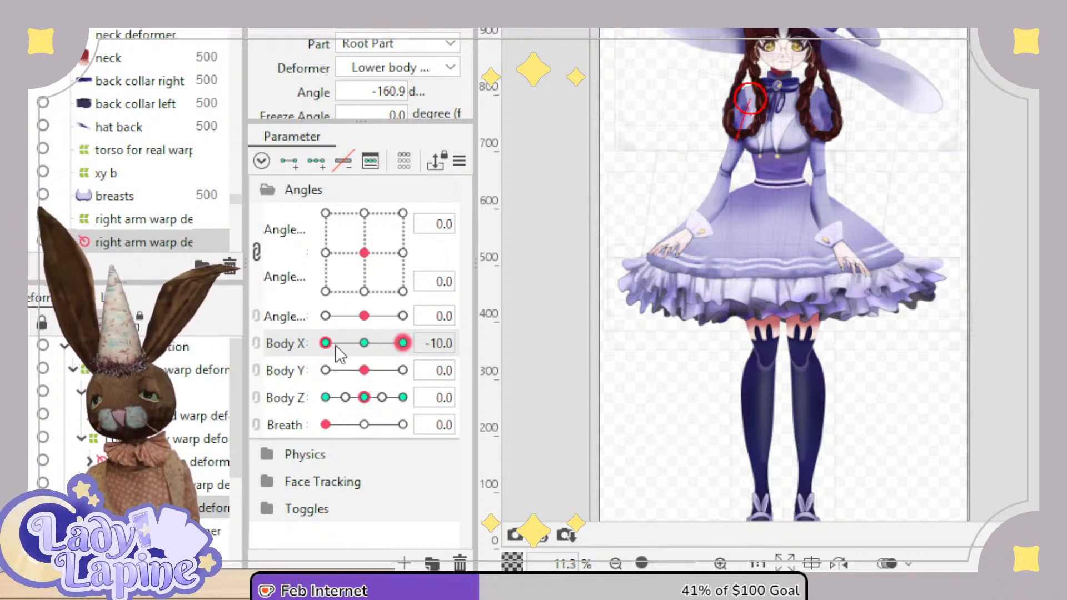
drag(335, 344, 371, 349)
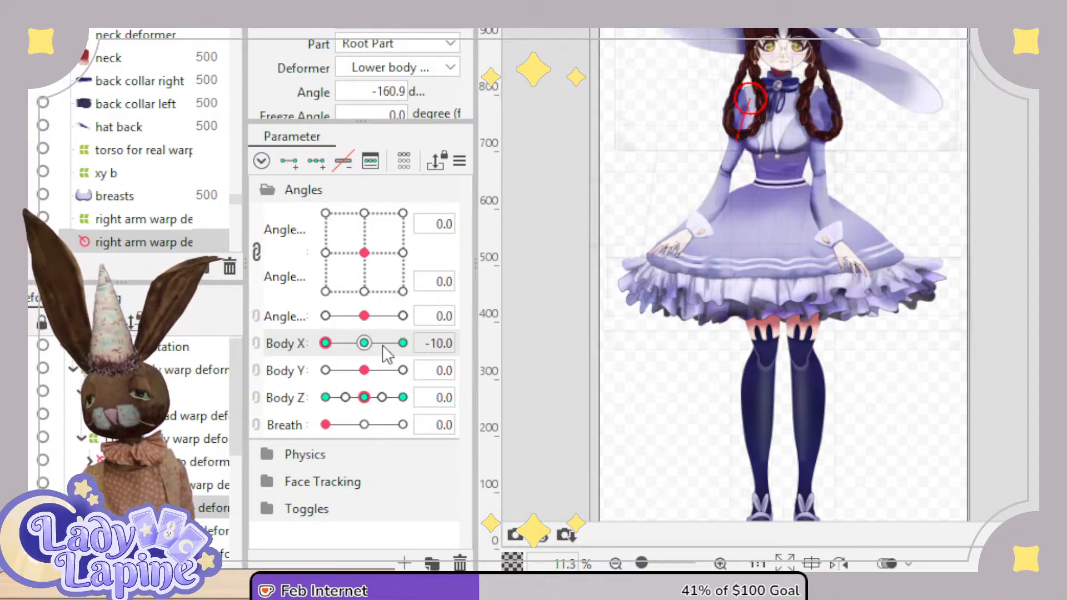
mouse_move(338, 343)
mouse_down()
mouse_move(405, 344)
mouse_move(328, 349)
mouse_up()
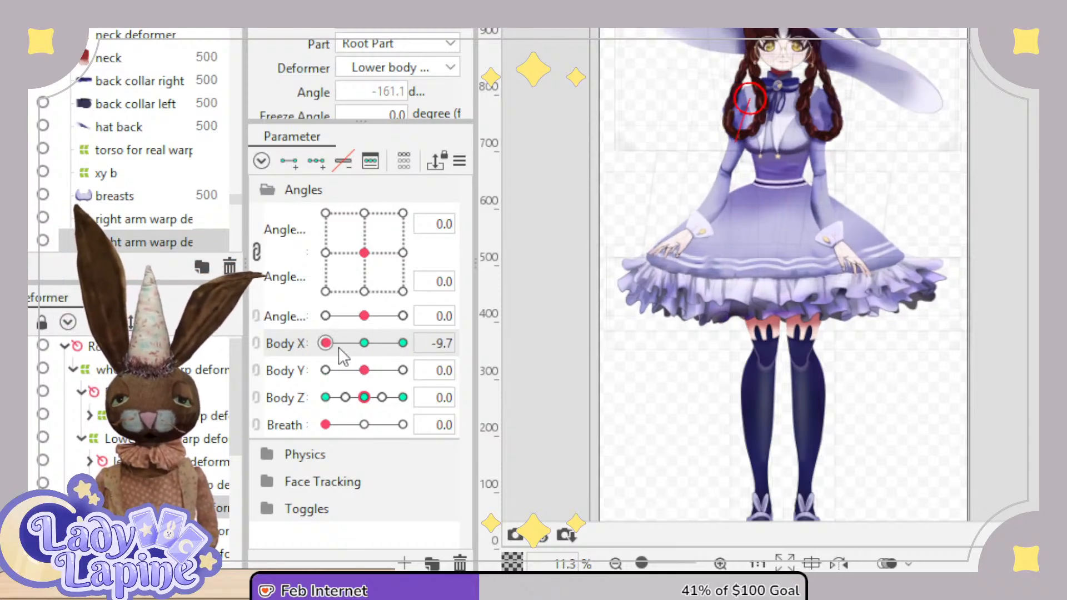
click(364, 343)
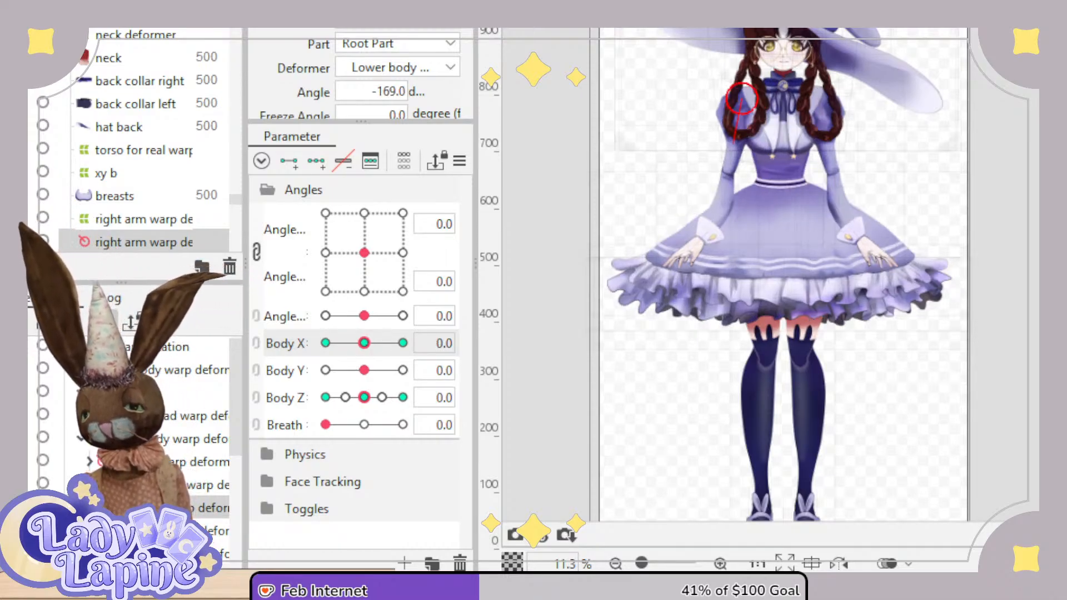
click(171, 485)
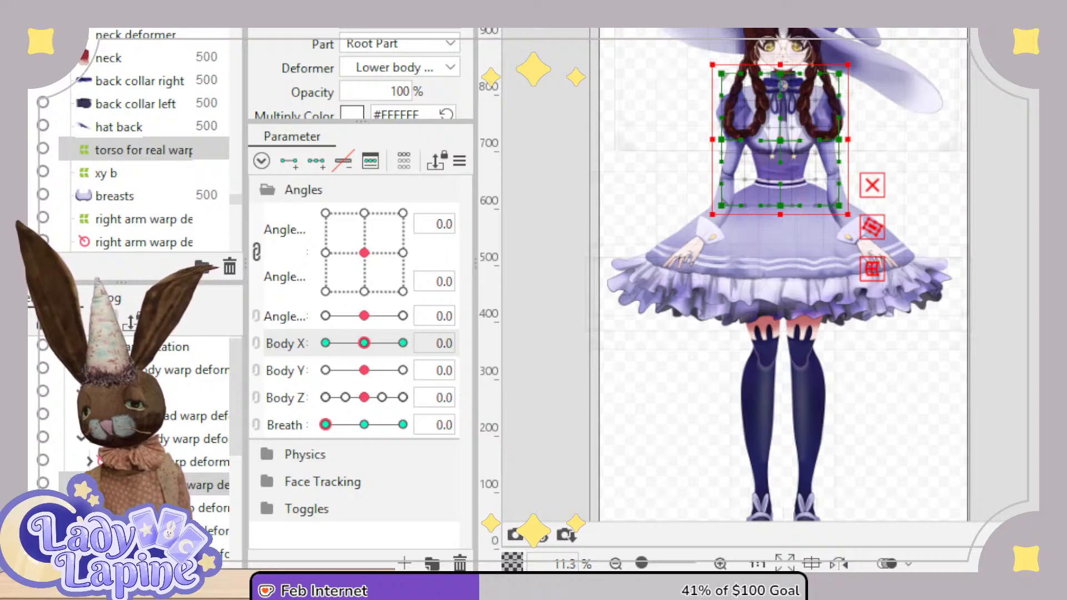
ctrl+click(189, 463)
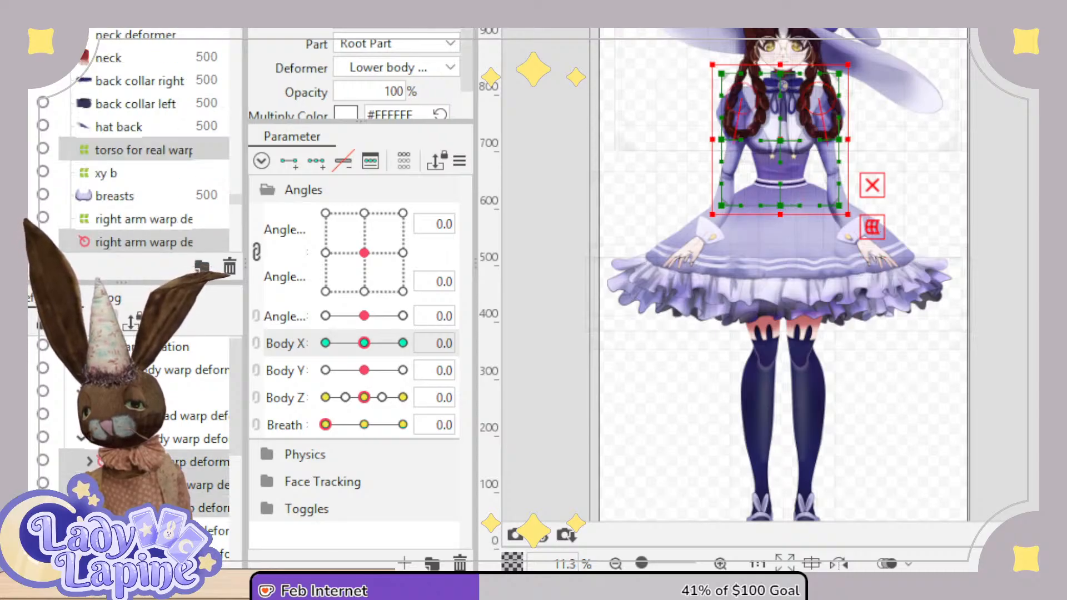
drag(233, 355, 243, 460)
click(182, 412)
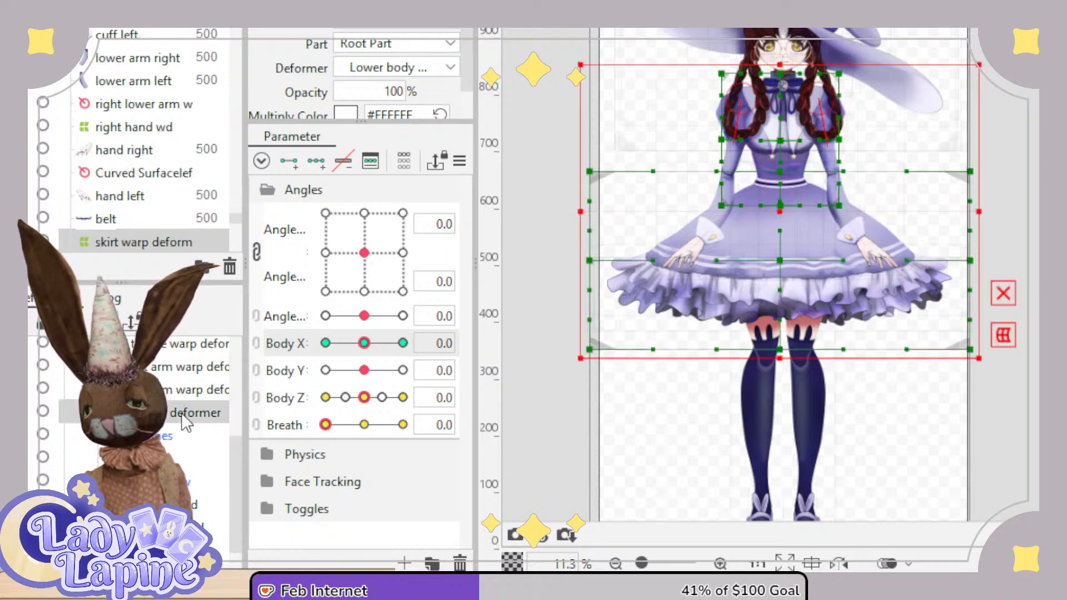
drag(231, 457, 228, 400)
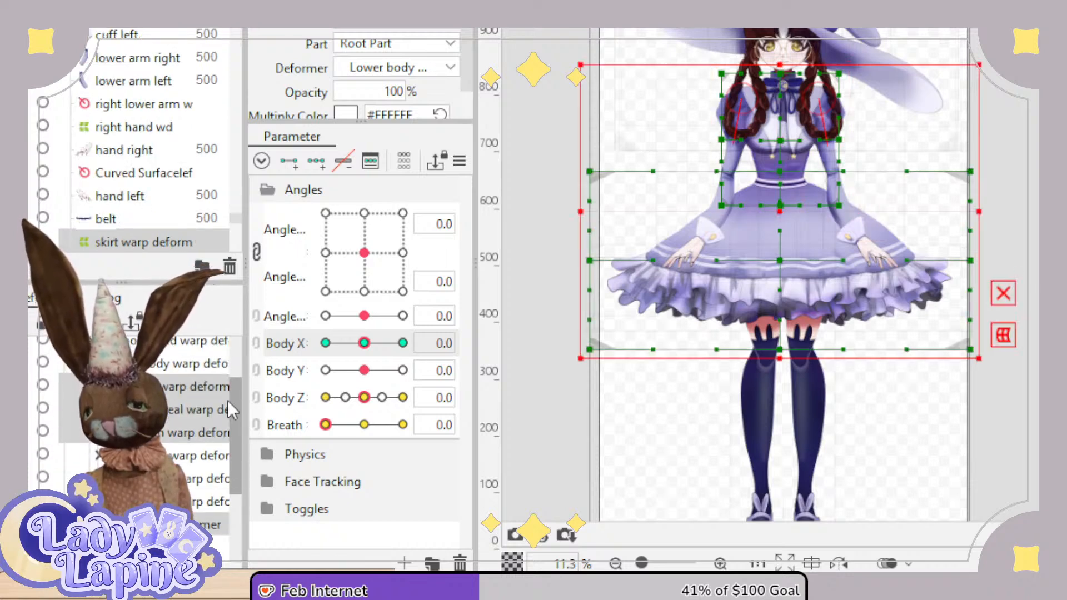
click(99, 412)
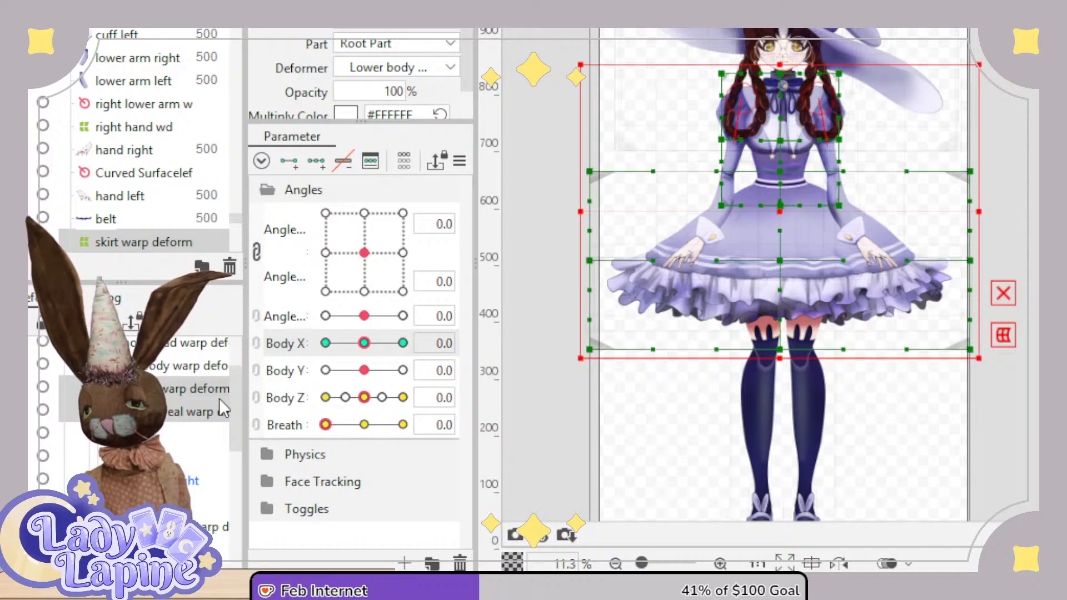
drag(238, 395, 239, 453)
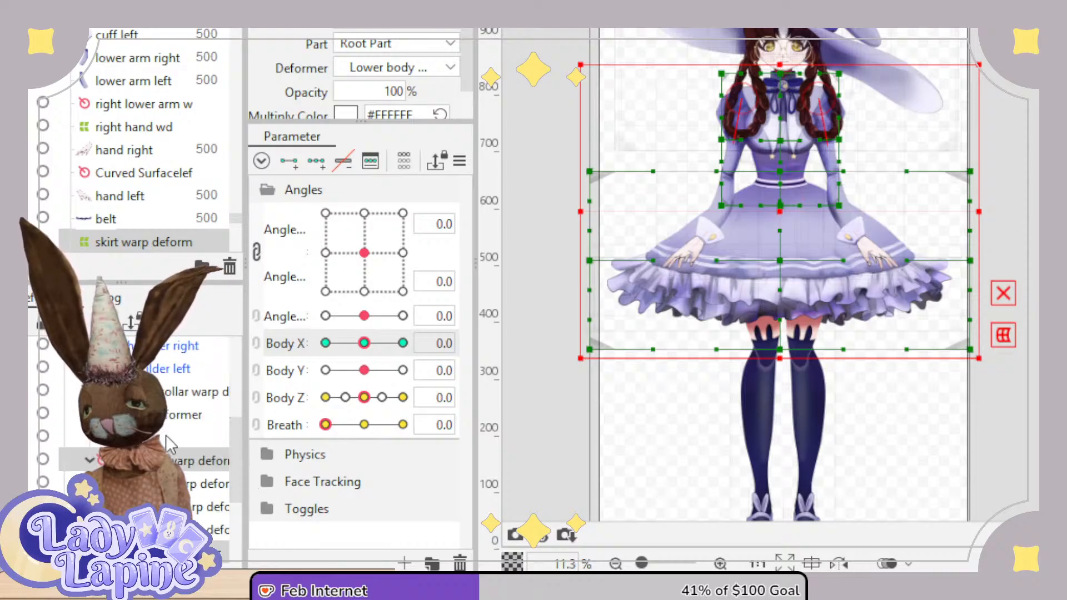
click(166, 437)
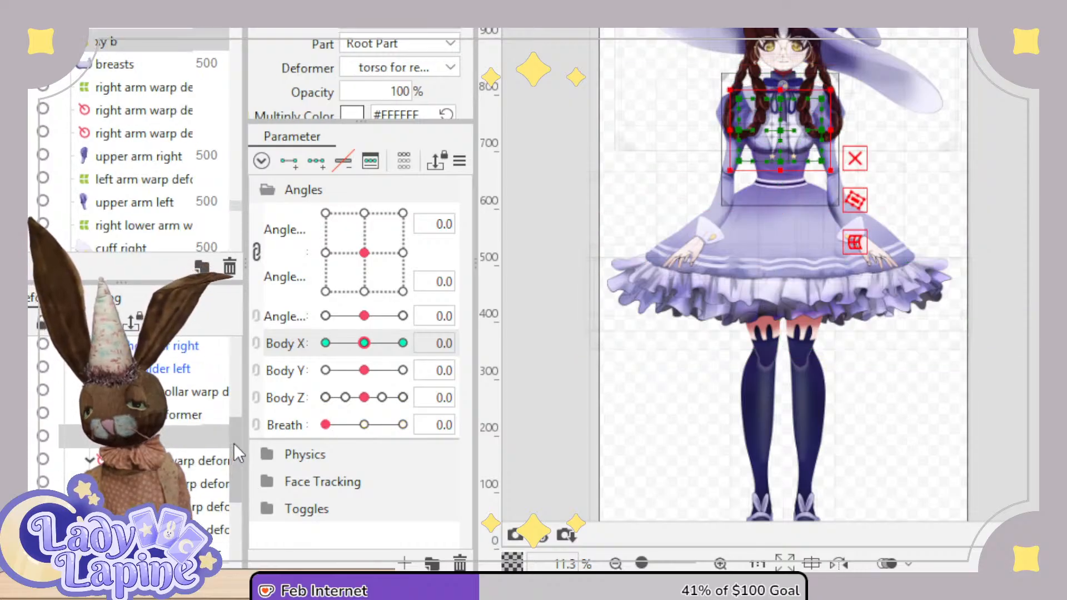
Select the torso, xy b, both arm rotation and skirt warp deformers together and set Body X to -10.0.
drag(233, 443, 237, 389)
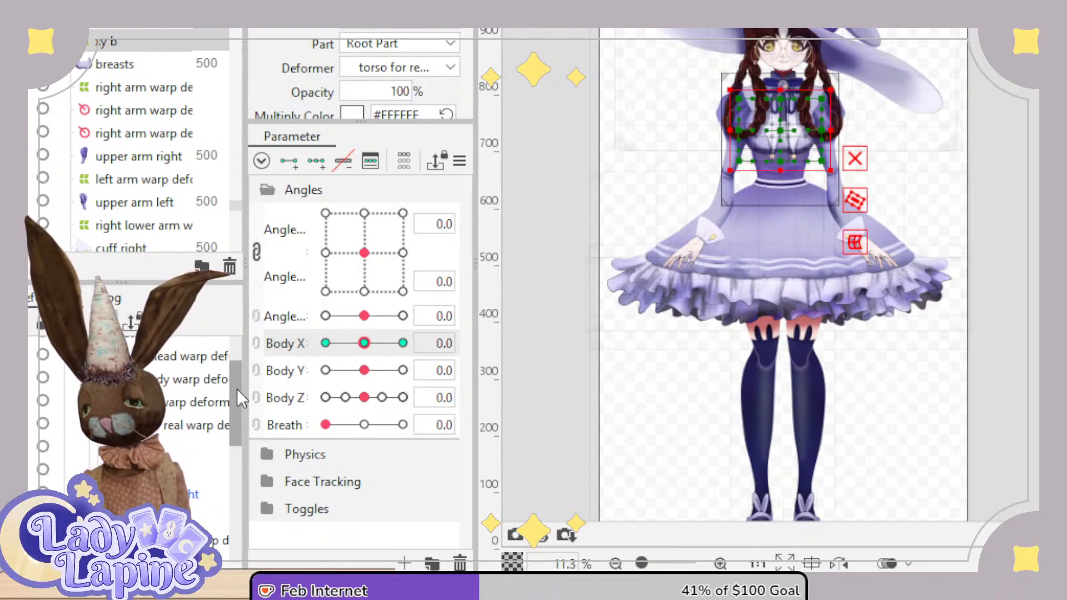
click(171, 402)
ctrl+click(191, 423)
scroll(176, 460, down, 2)
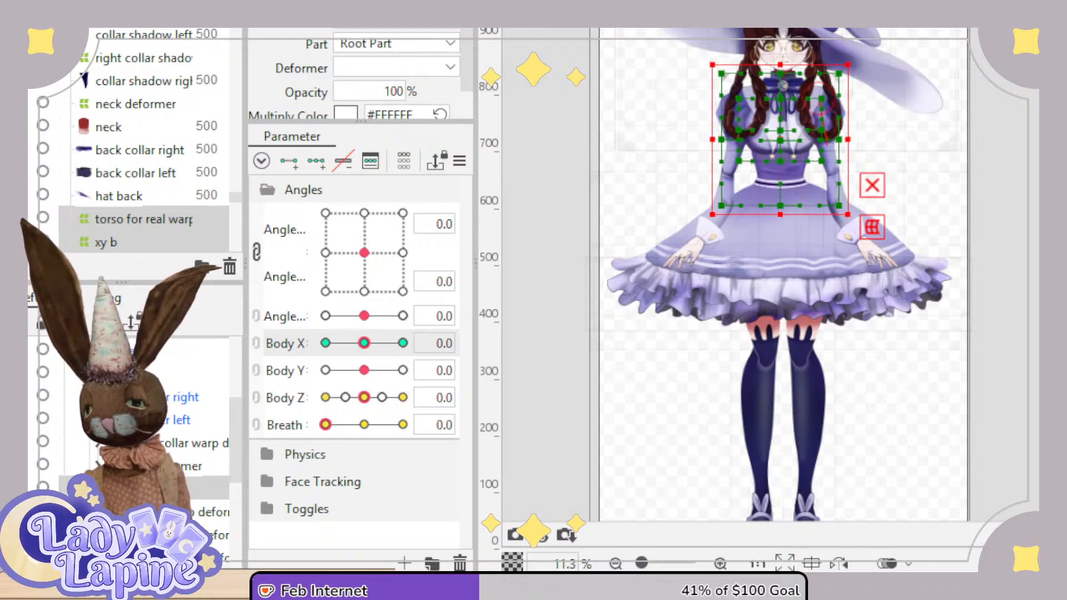
ctrl+click(189, 511)
drag(237, 433, 240, 475)
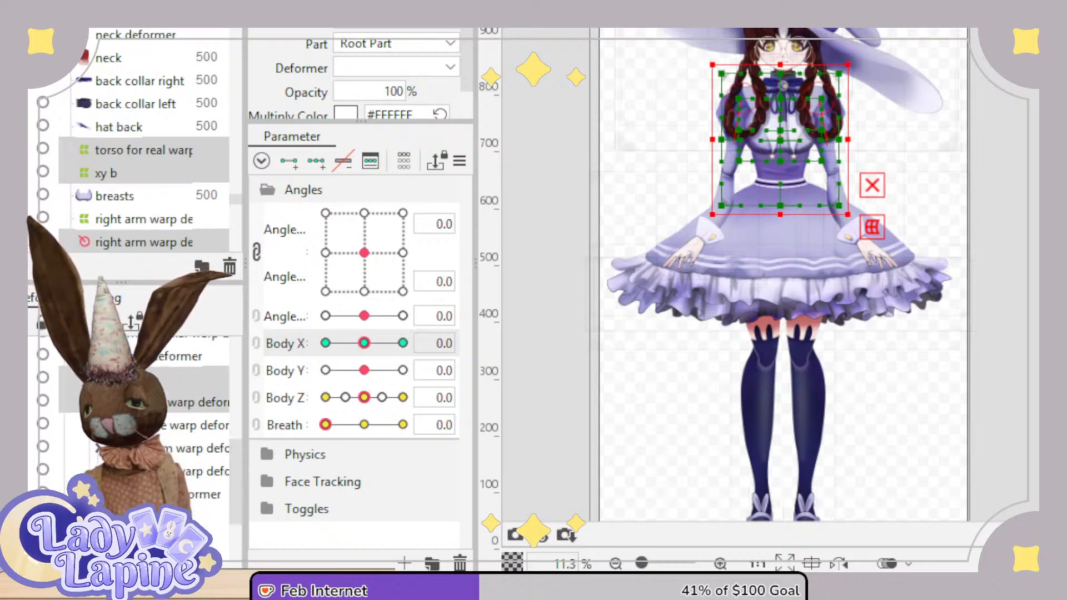
ctrl+click(205, 494)
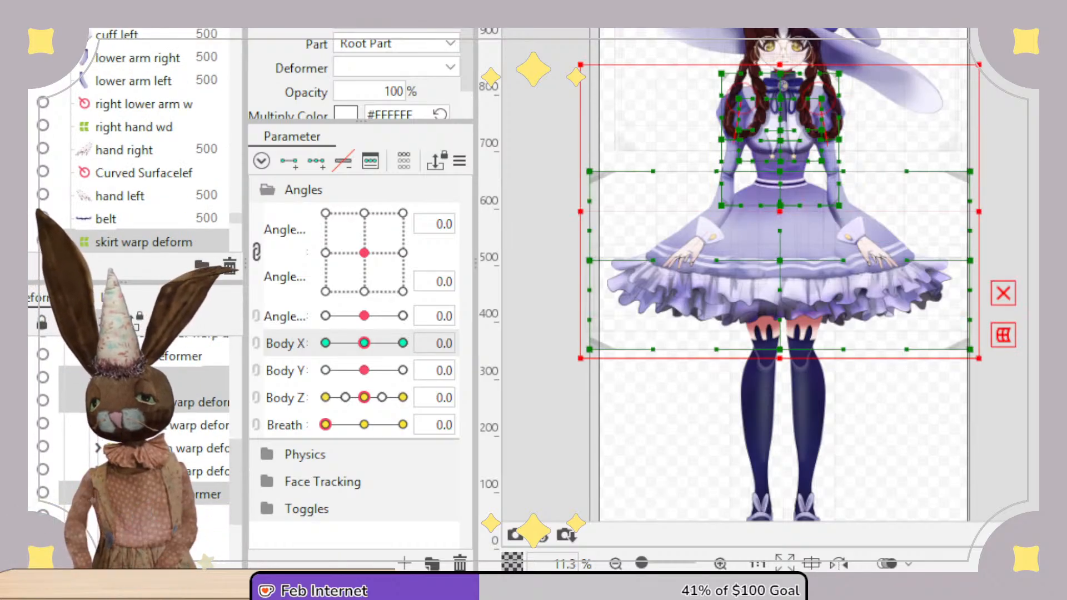
drag(369, 342, 307, 356)
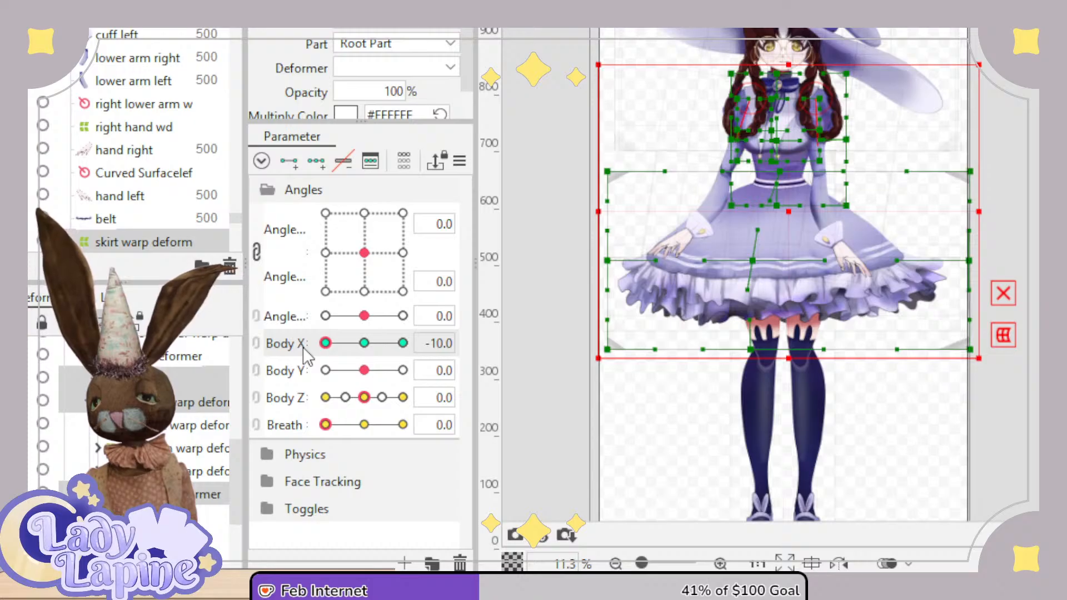
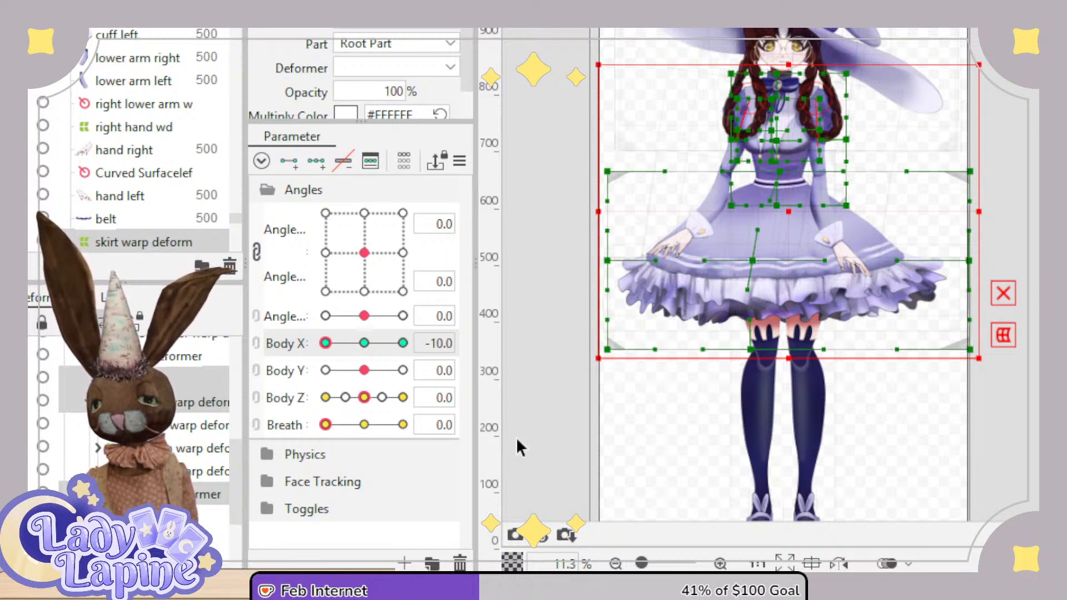
drag(338, 348, 327, 401)
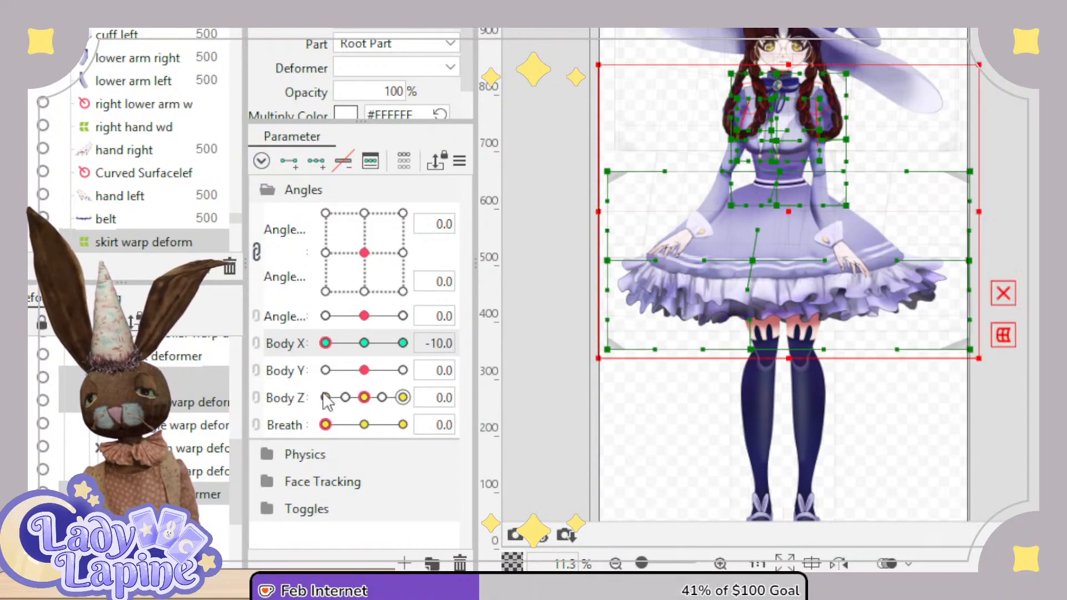
Shift the torso warp deformer slightly left at Body X -10.0 and check the turn around that pose.
click(139, 380)
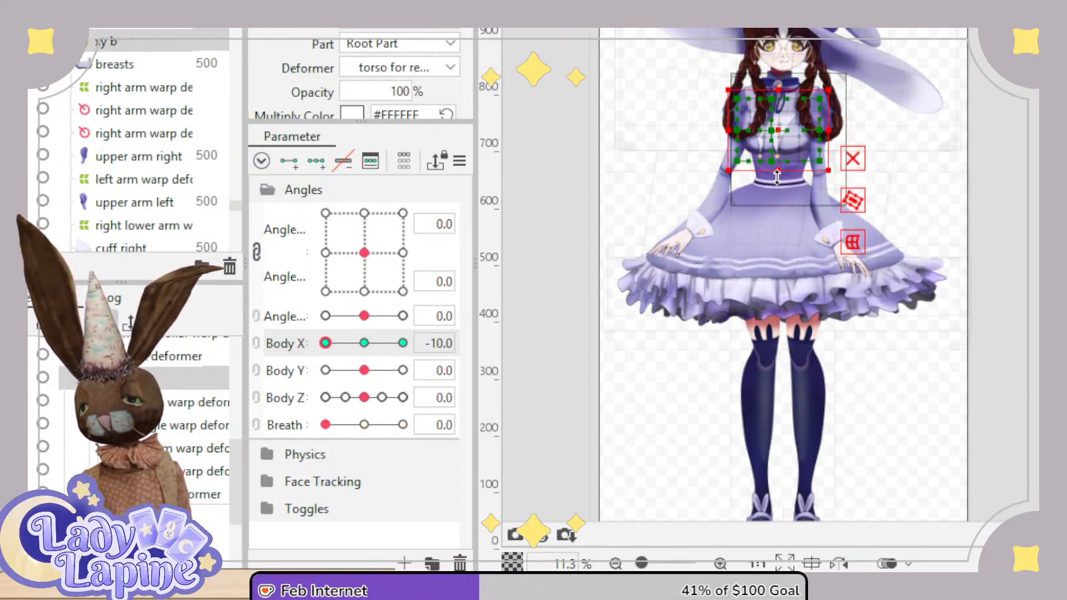
scroll(777, 178, up, 3)
drag(777, 177, 793, 267)
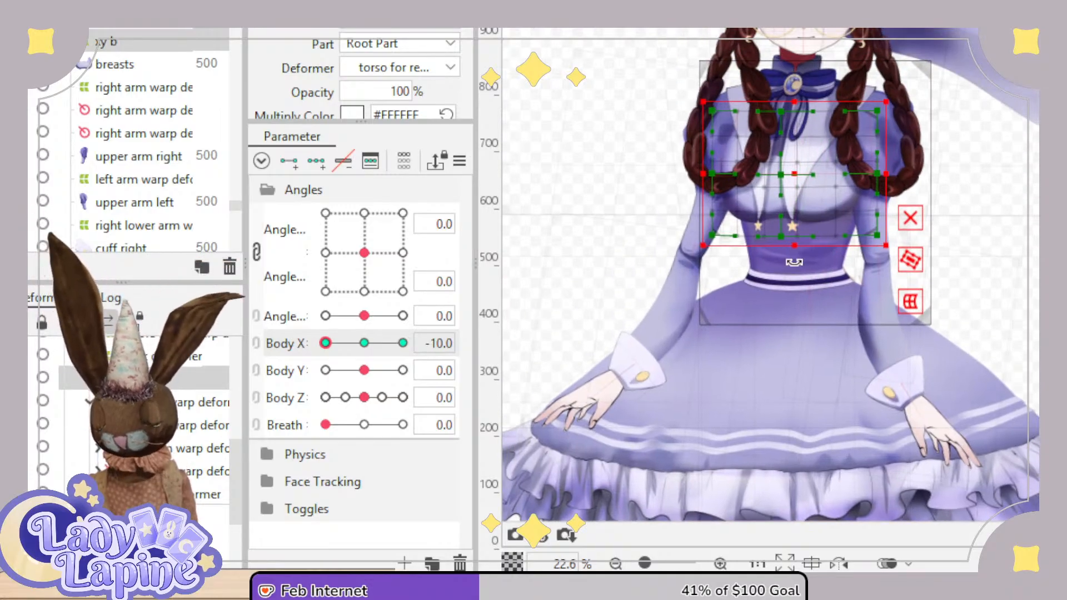
drag(794, 172, 787, 171)
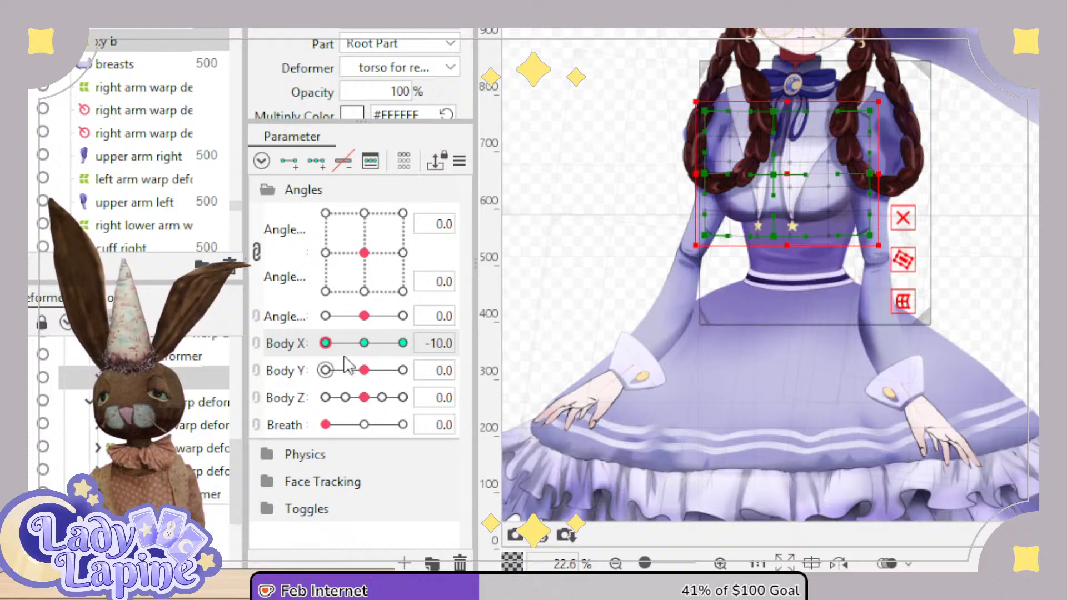
drag(335, 344, 311, 343)
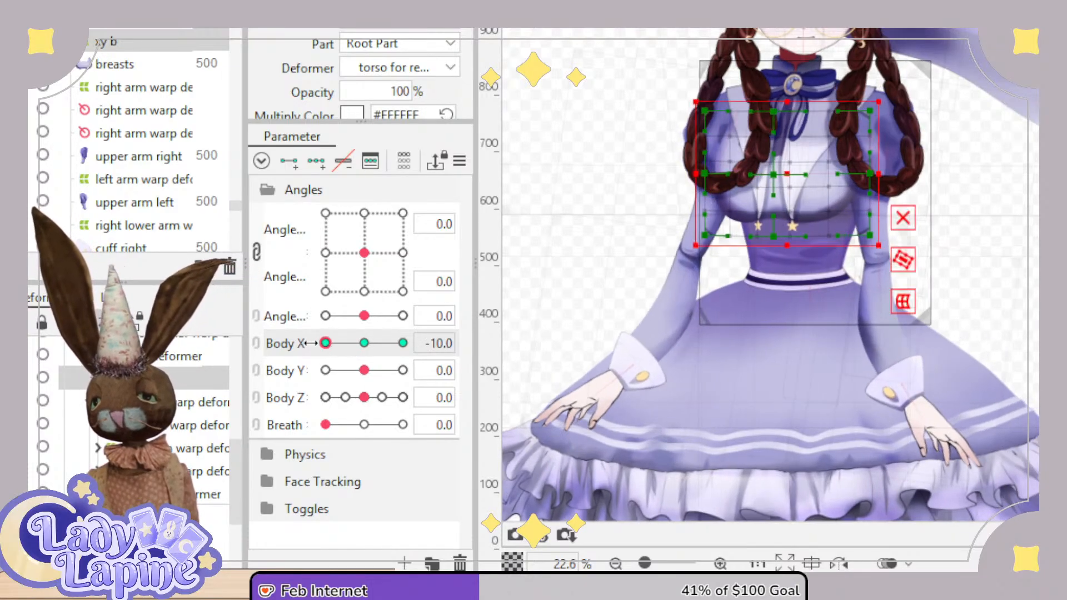
Rotate the right arm rotation deformer to -156.6 degrees at Body X -10.0 and check the arm through the Body X turn.
click(175, 401)
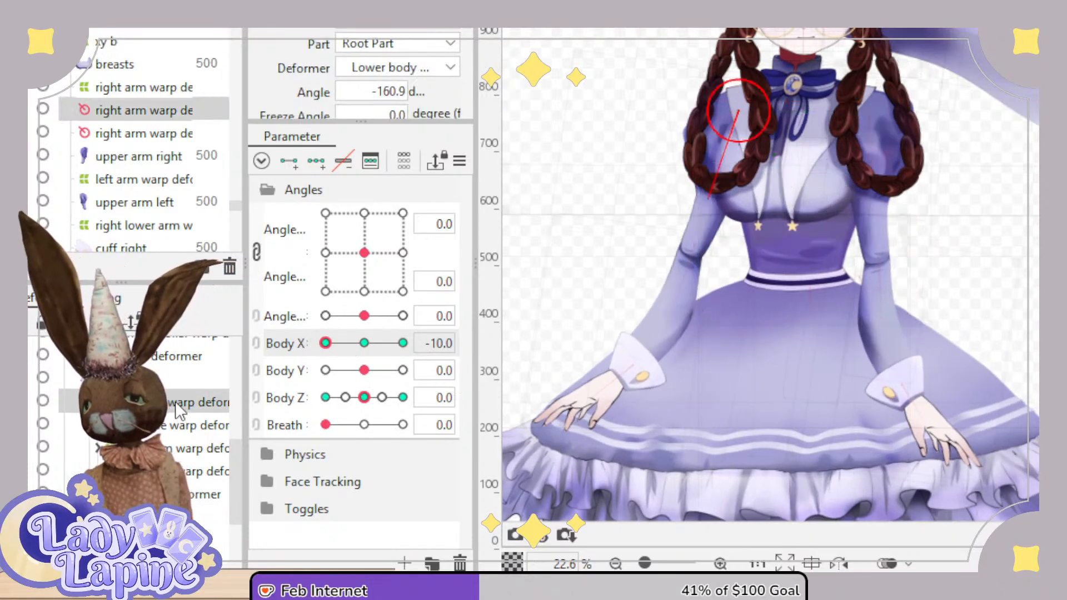
drag(712, 197, 703, 196)
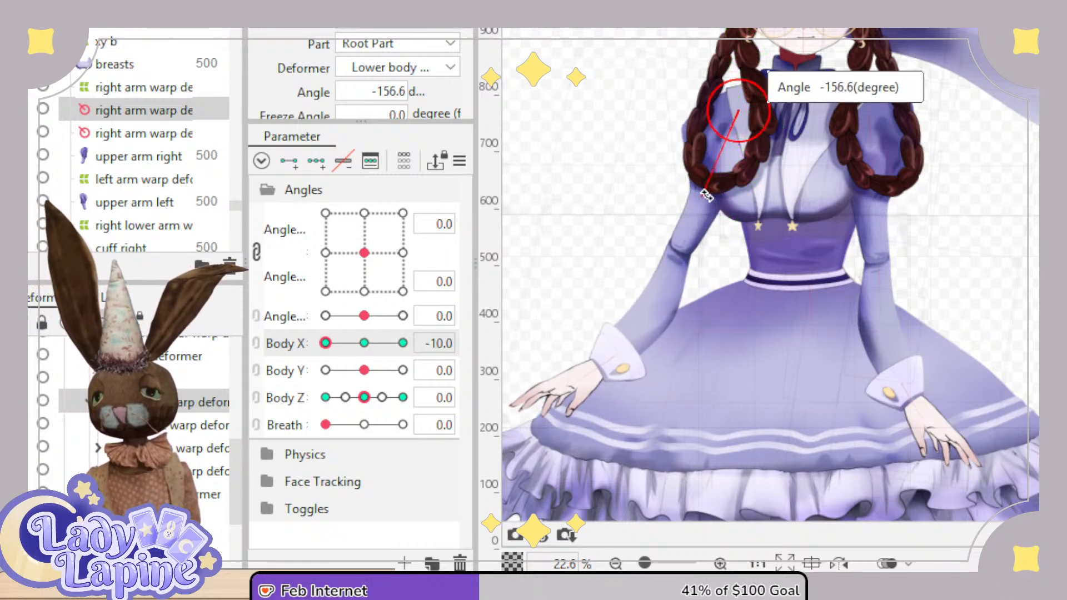
mouse_move(326, 343)
mouse_down()
mouse_move(372, 355)
mouse_move(323, 356)
mouse_move(374, 358)
mouse_move(318, 356)
mouse_move(333, 345)
mouse_move(362, 345)
mouse_move(321, 362)
mouse_up()
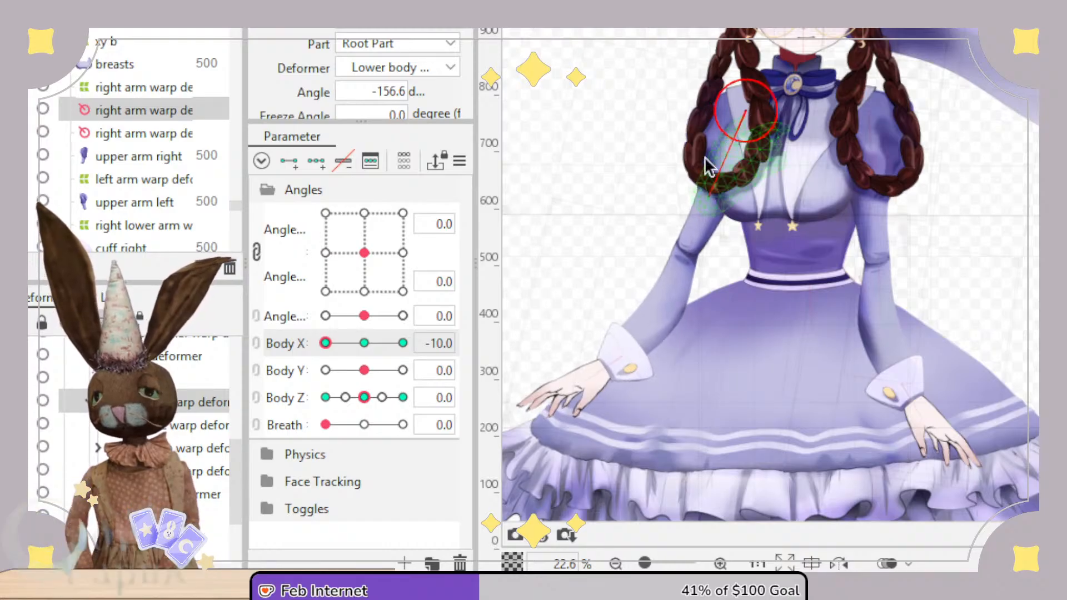
drag(326, 343, 307, 361)
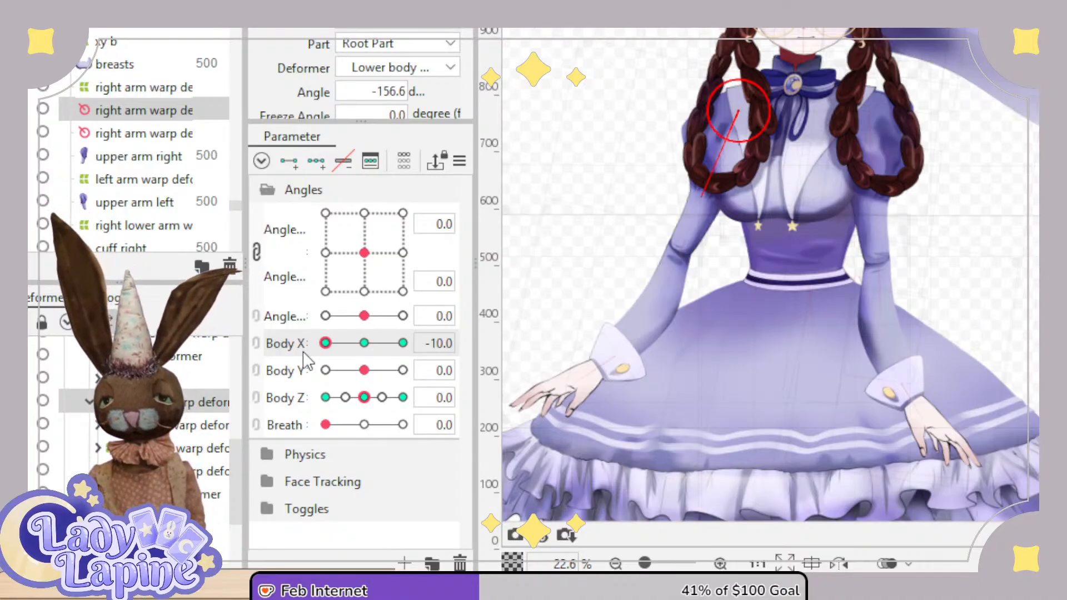
mouse_move(326, 345)
mouse_down()
mouse_move(368, 344)
mouse_move(327, 349)
mouse_move(377, 359)
mouse_move(311, 358)
mouse_move(358, 351)
mouse_move(316, 349)
mouse_up()
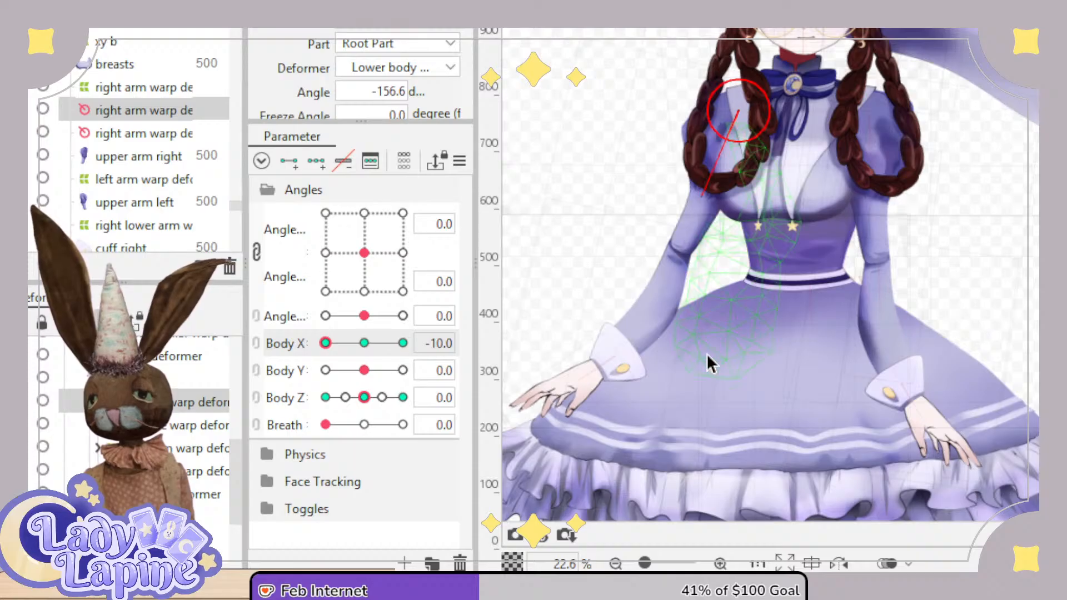
scroll(738, 395, down, 1)
drag(739, 394, 745, 301)
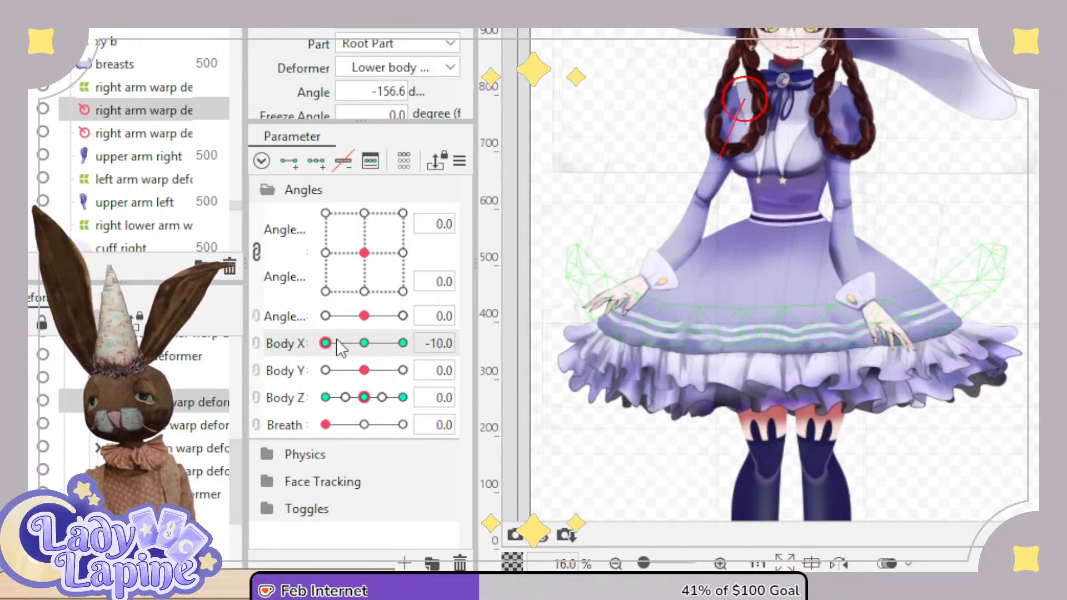
drag(335, 340, 301, 346)
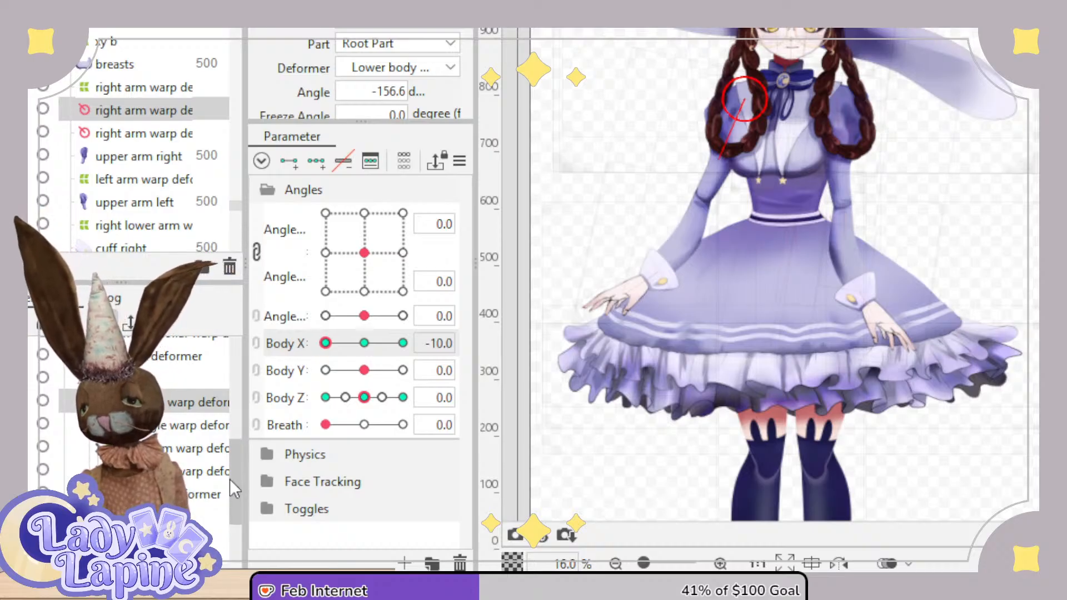
Select the torso, xy b, both arm rotation and skirt warp deformers together, set Body X to 10.0, and check the skirt warp alone.
drag(240, 465, 231, 381)
ctrl+click(216, 465)
ctrl+click(167, 523)
ctrl+click(161, 362)
ctrl+click(150, 451)
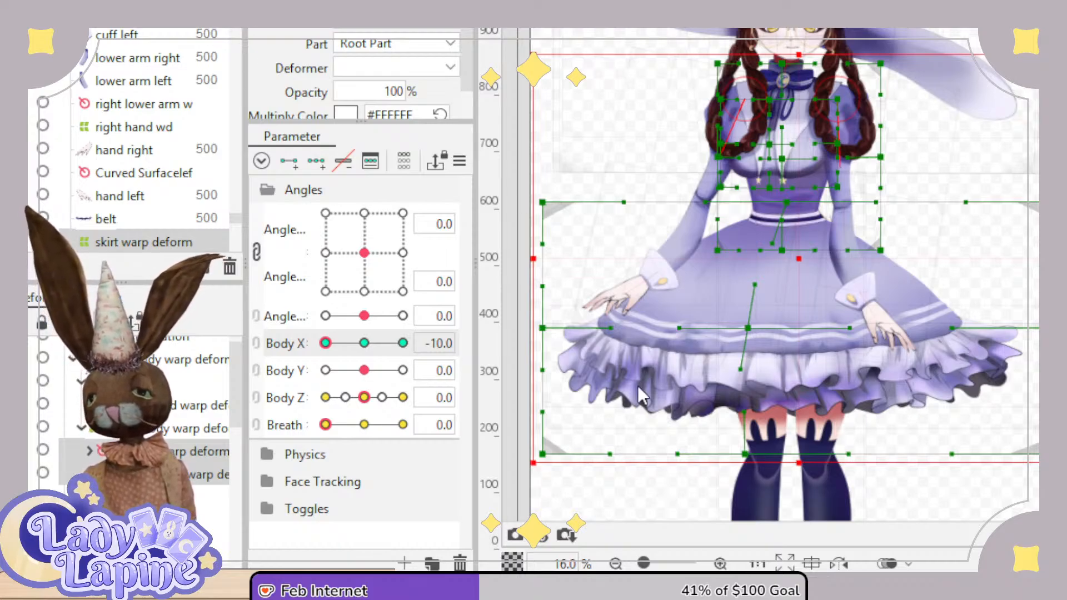
drag(338, 341, 409, 350)
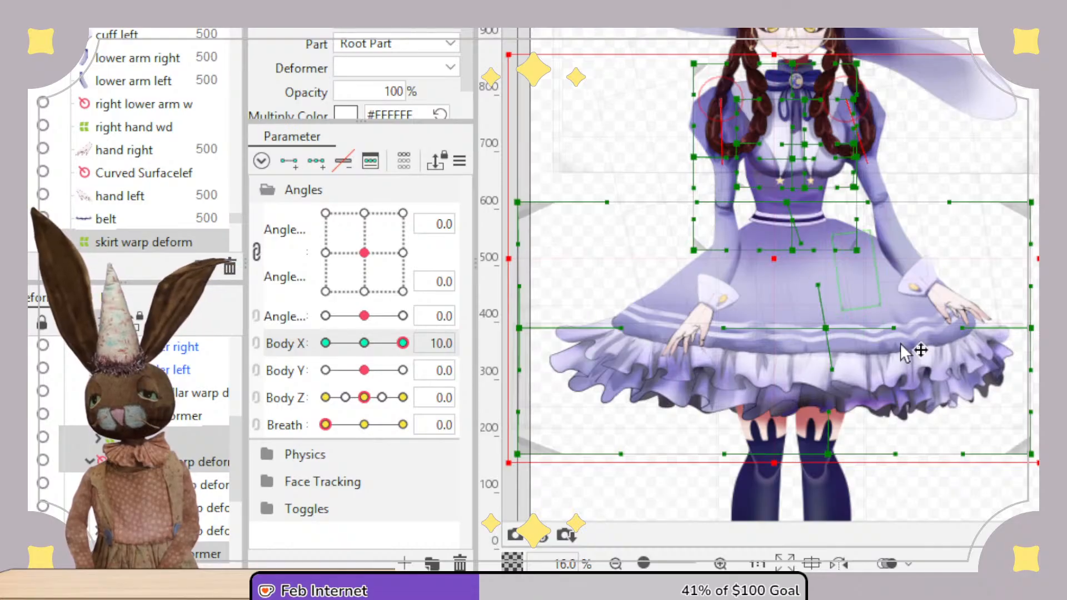
click(825, 328)
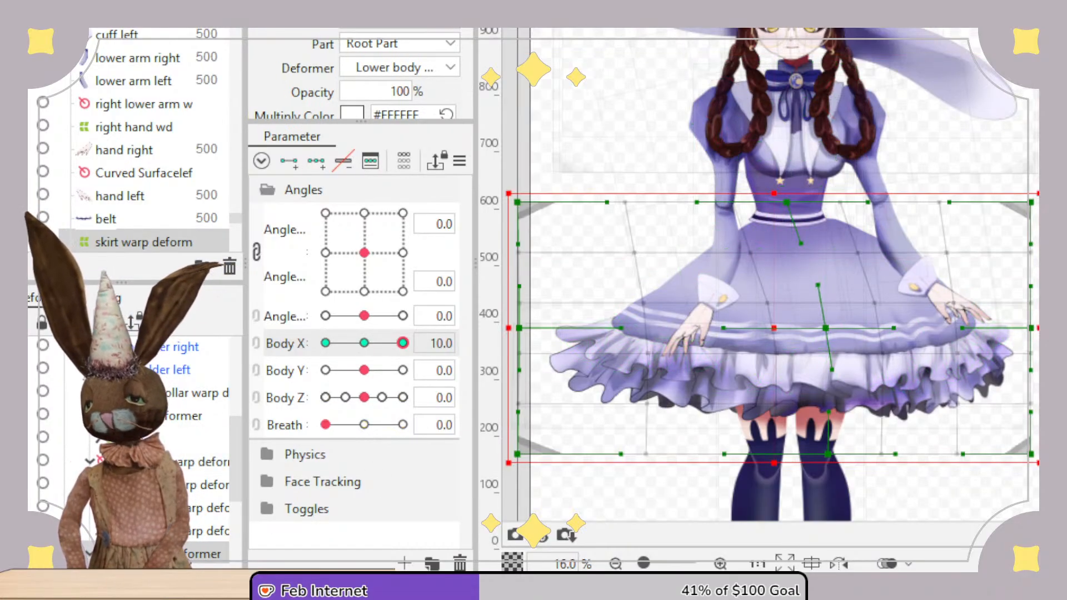
drag(403, 343, 456, 391)
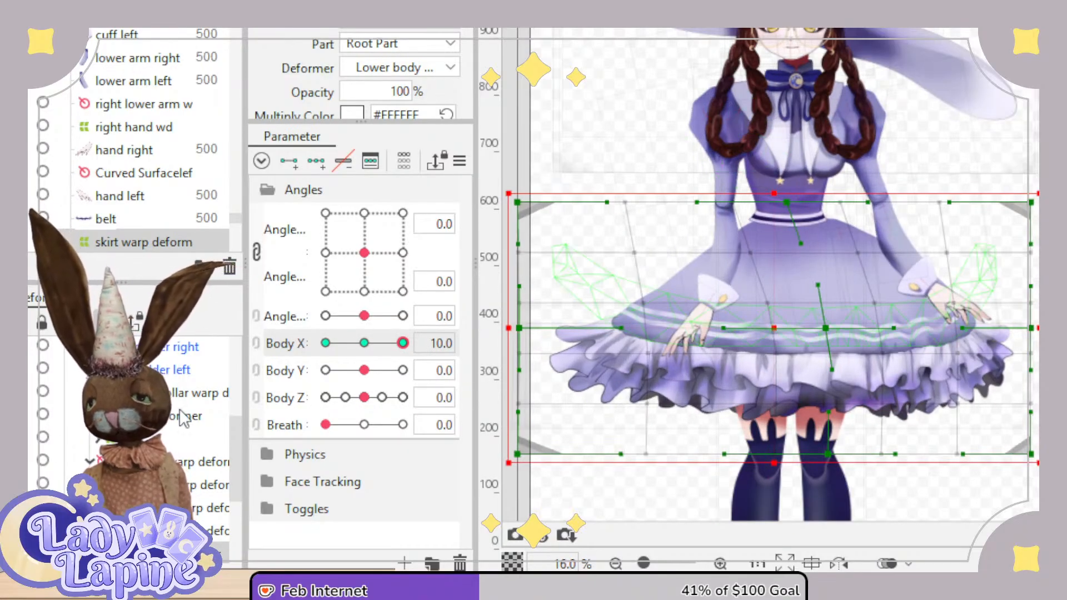
Move the right arm rotation deformer slightly inward toward the torso at Body X 10.0 and check the shoulder.
click(166, 462)
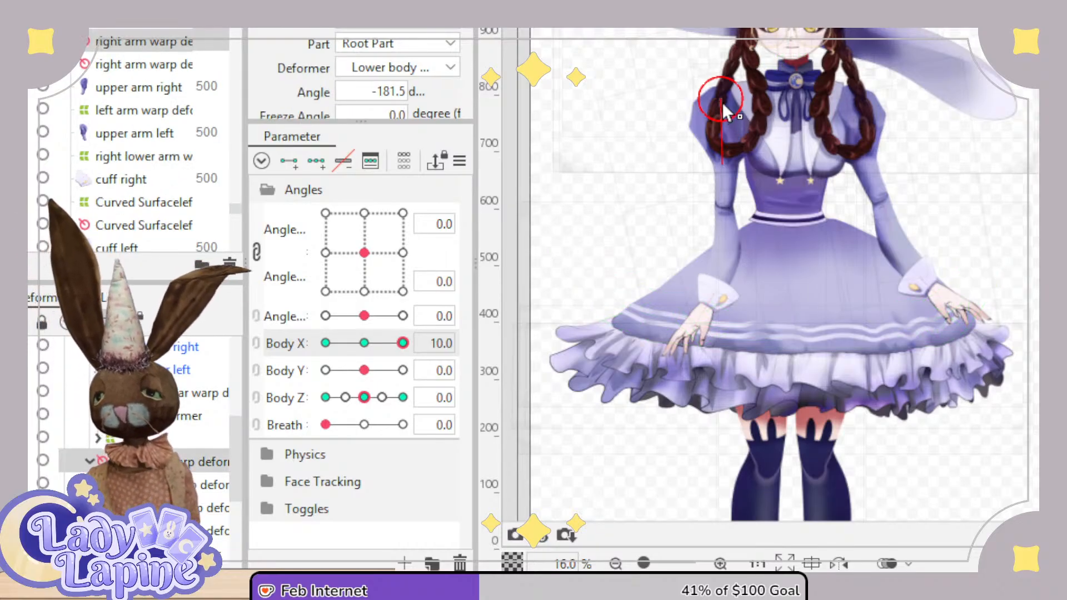
drag(722, 102, 729, 102)
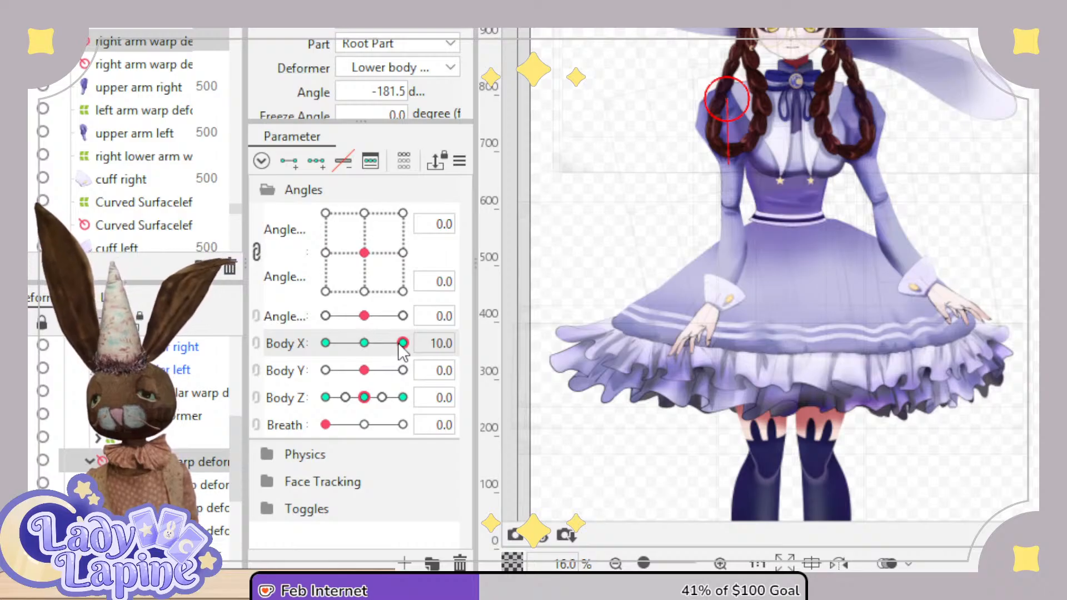
mouse_move(403, 342)
mouse_down()
mouse_move(317, 349)
mouse_move(424, 341)
mouse_move(309, 347)
mouse_move(423, 349)
mouse_up()
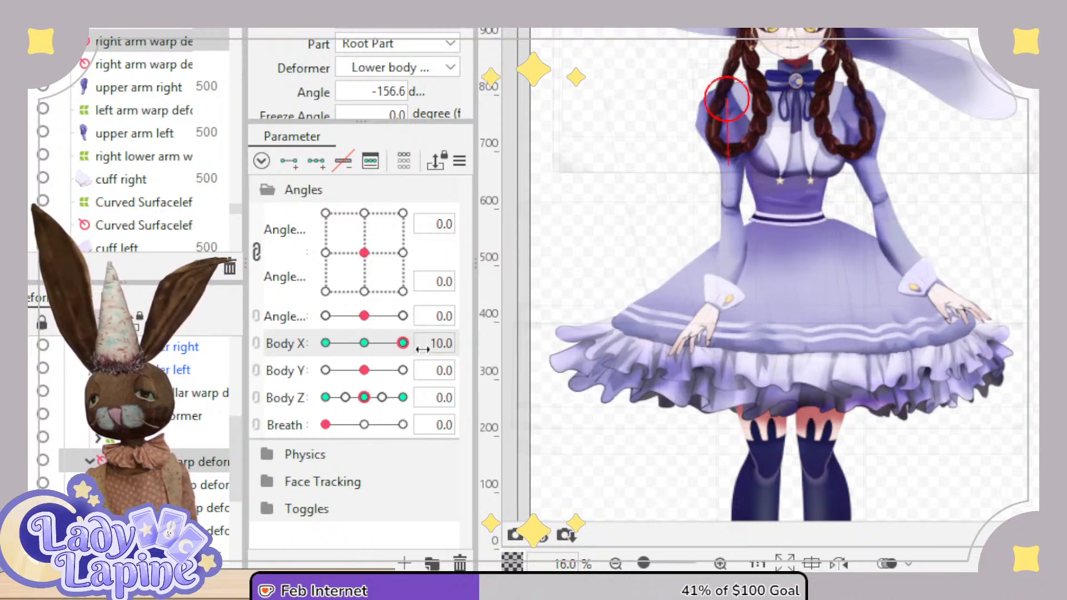
Raise the skirt warp's inner grid points on the skirt's left side at Body X 10.0 to round out the upper skirt.
click(186, 554)
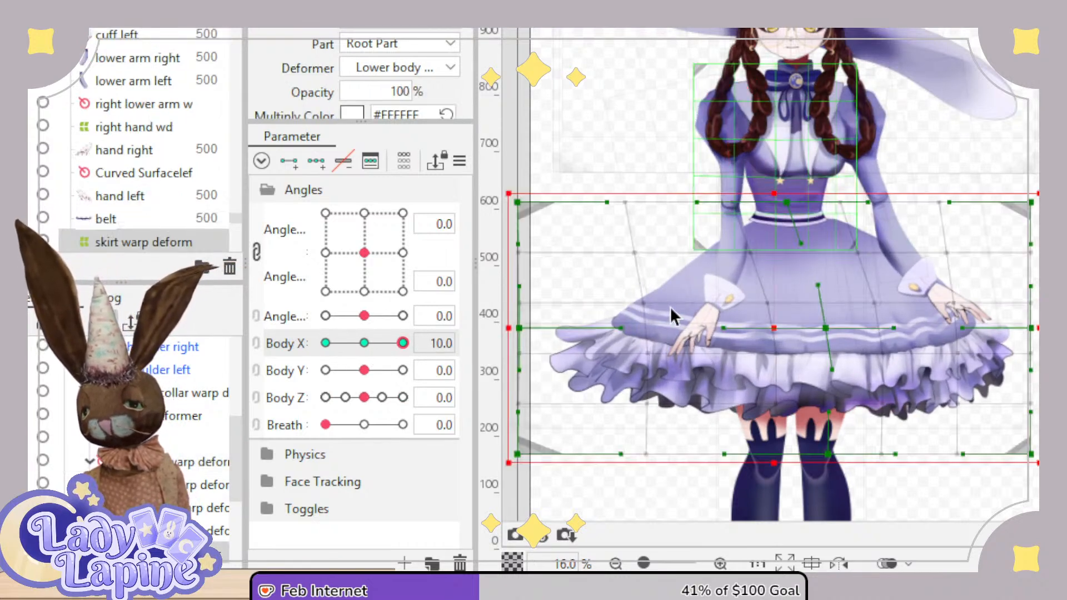
drag(646, 296, 642, 290)
drag(640, 296, 623, 239)
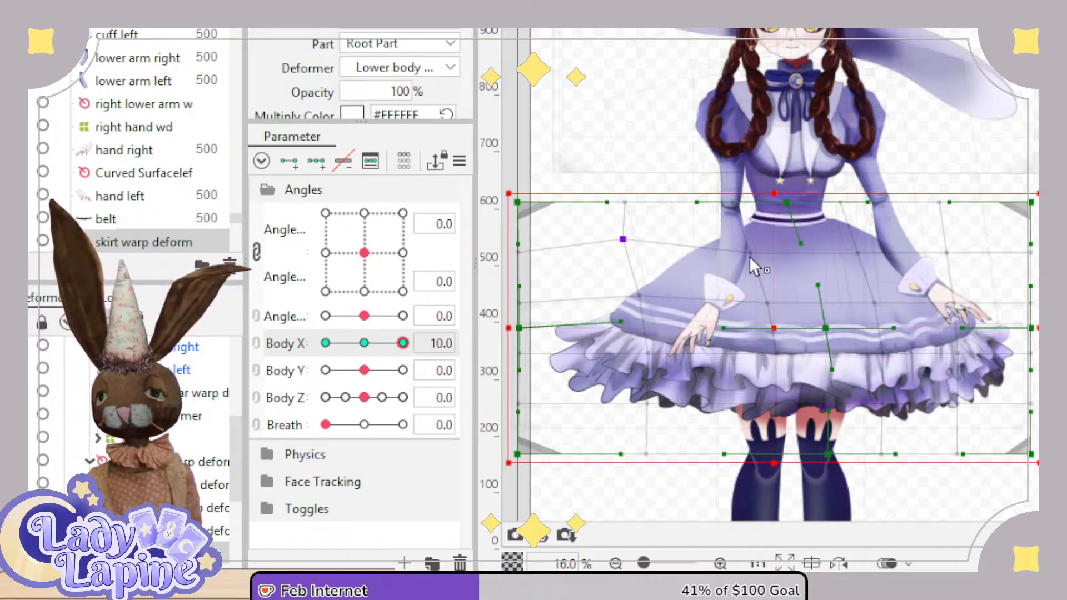
drag(749, 253, 744, 244)
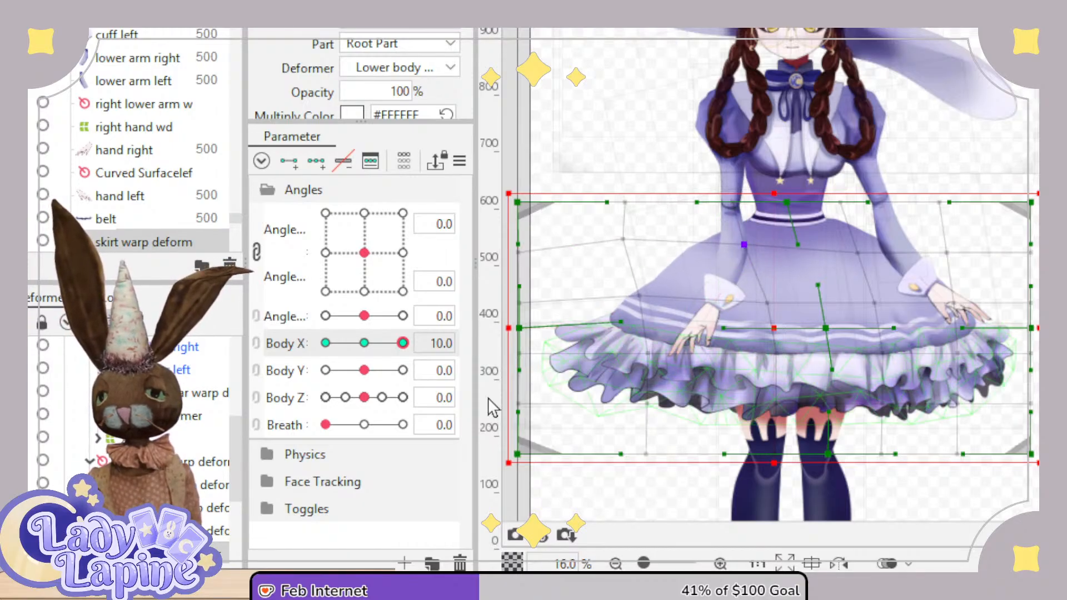
Set Body X to -10.0 and raise the skirt warp's right-side grid points and upper edge slightly to round that side.
drag(403, 343, 326, 343)
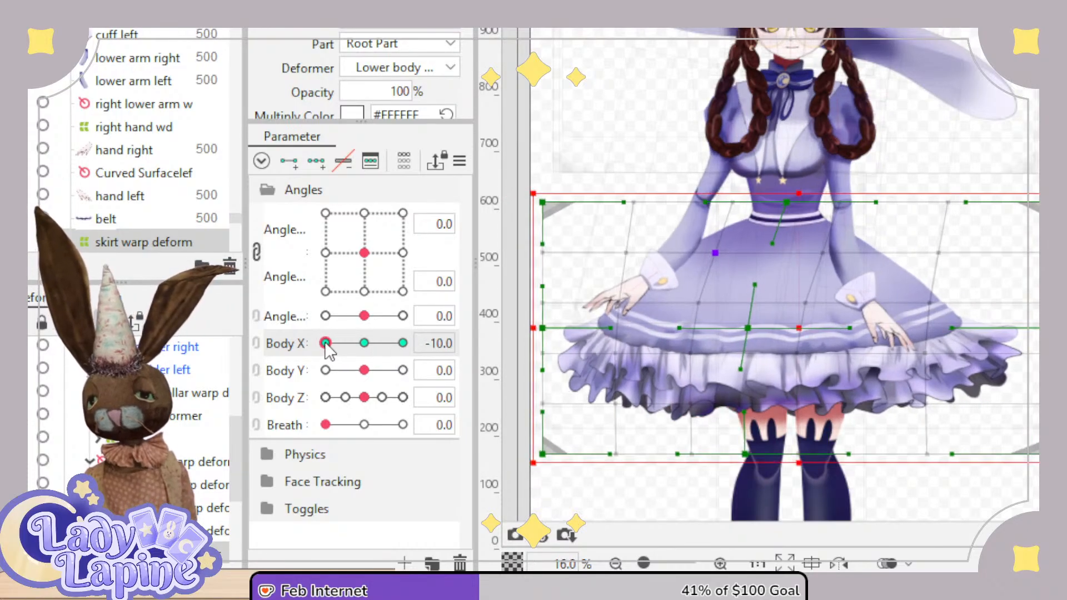
drag(940, 256, 949, 243)
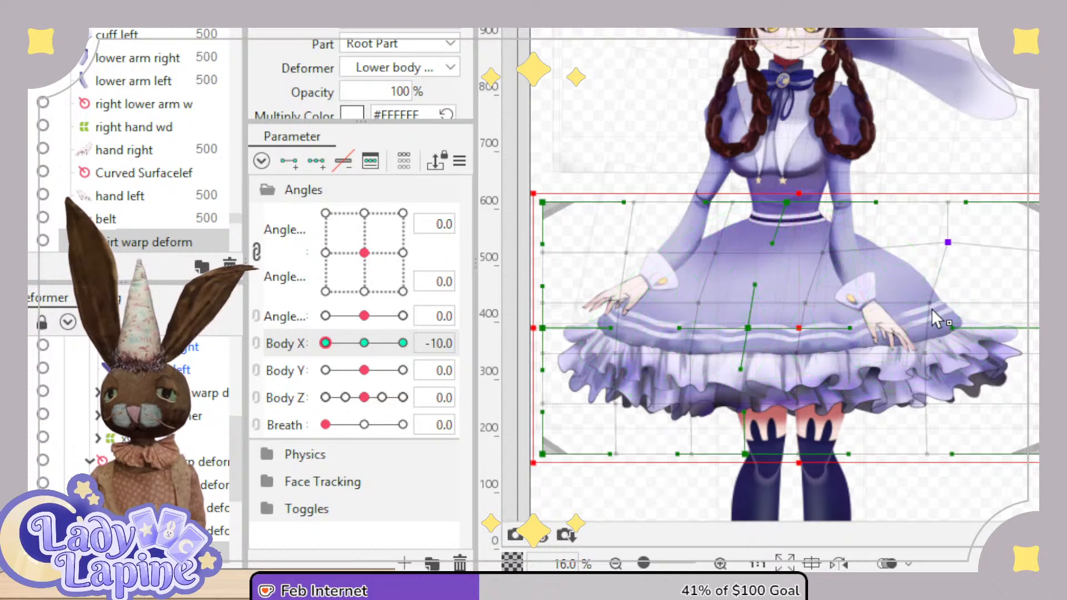
drag(932, 309, 938, 307)
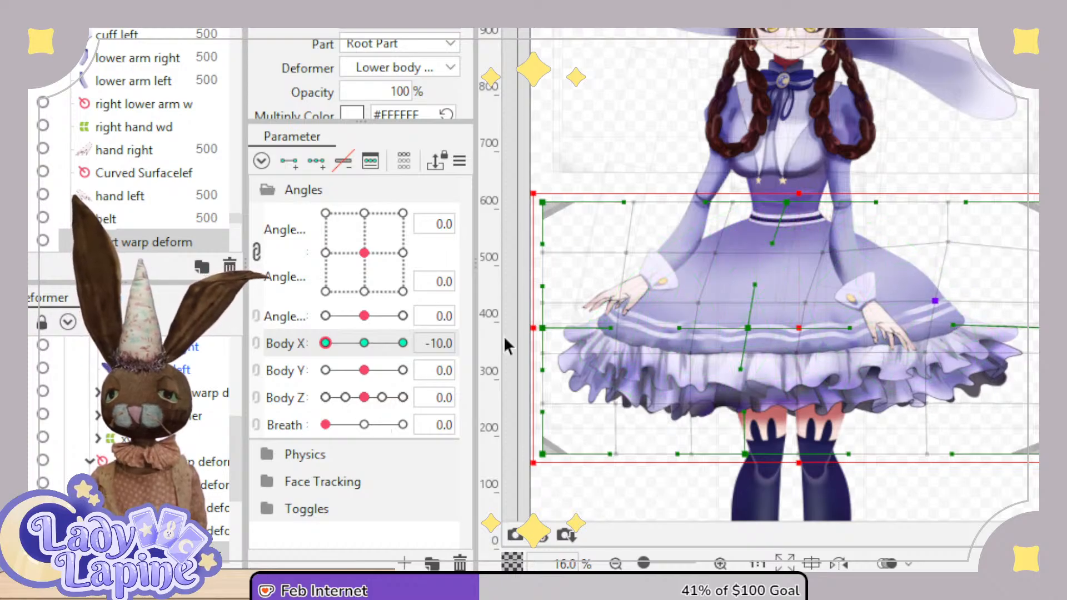
drag(886, 201, 886, 194)
Nudge the skirt warp's upper-left inner point slightly inward at Body X 10.0 and compare the skirt with Body X -10.0.
drag(326, 343, 418, 341)
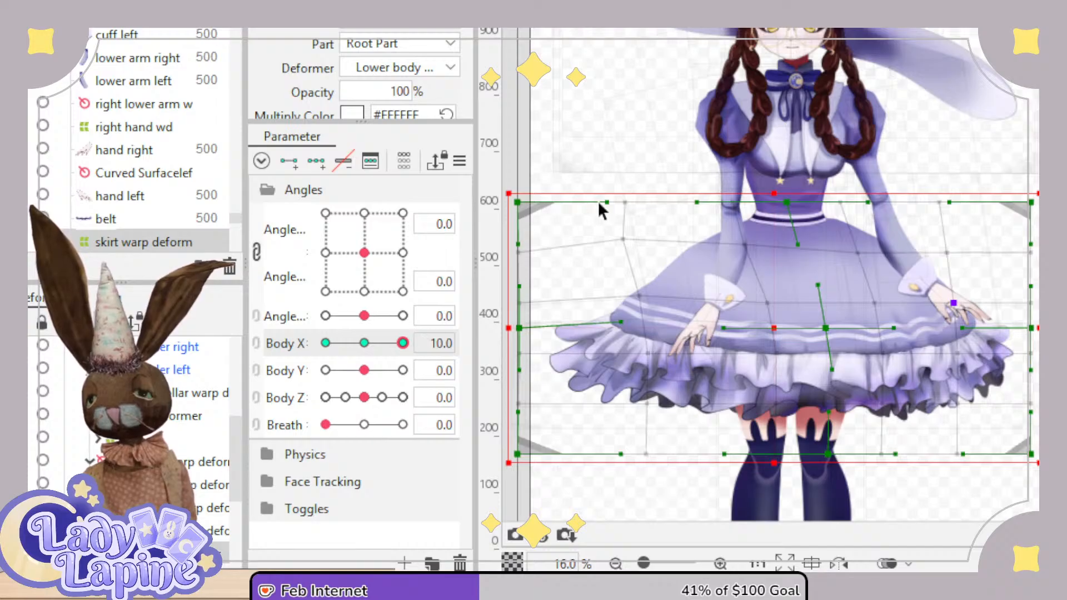
click(630, 242)
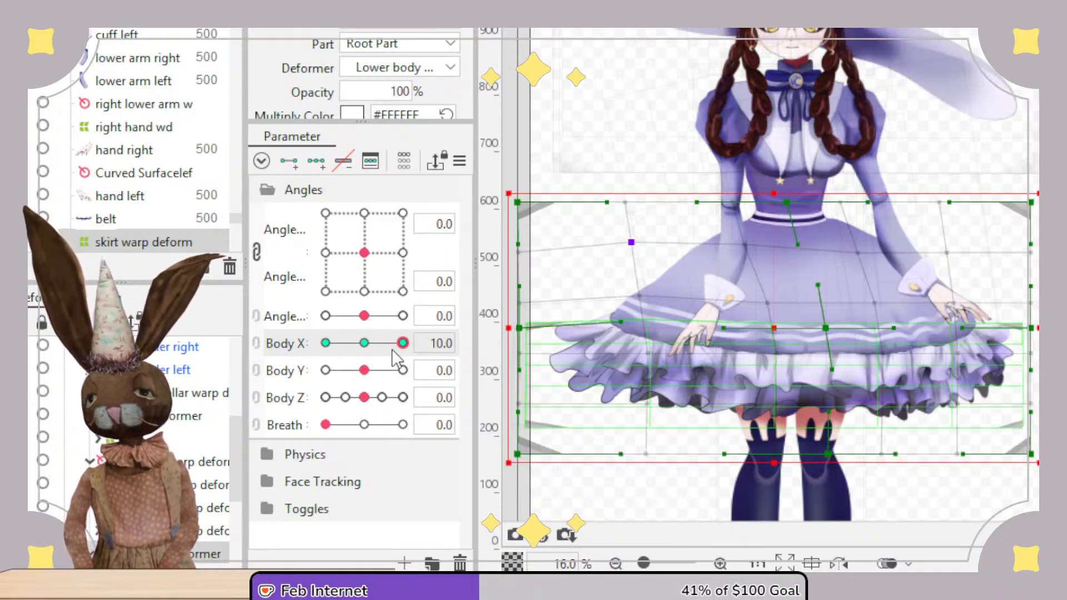
drag(401, 344, 325, 384)
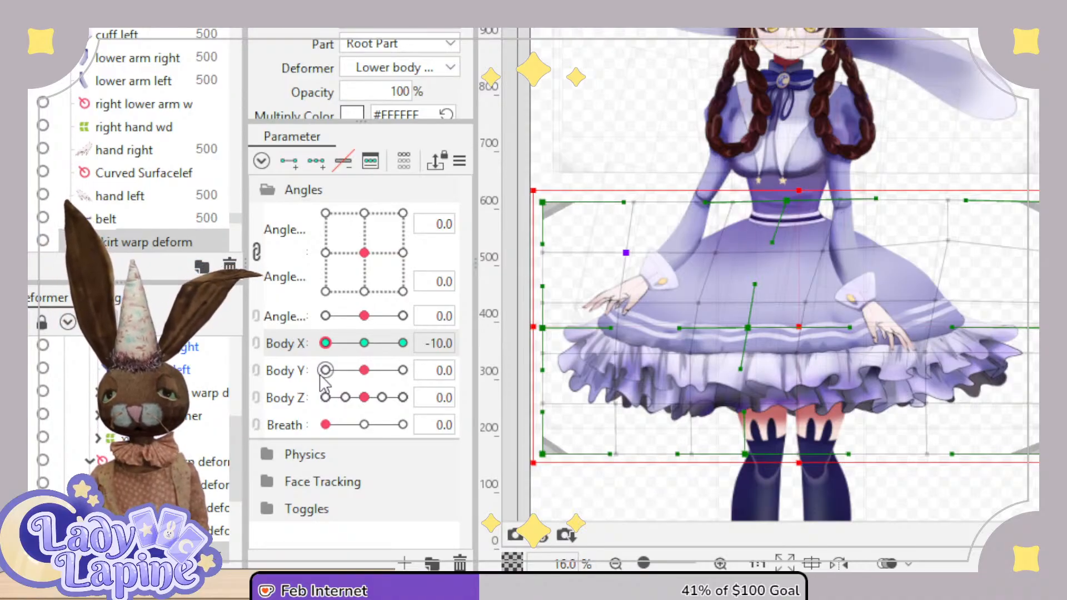
mouse_move(325, 383)
mouse_down()
mouse_move(336, 370)
mouse_move(405, 363)
mouse_move(309, 371)
mouse_move(429, 370)
mouse_move(305, 374)
mouse_move(429, 364)
mouse_move(320, 384)
mouse_up()
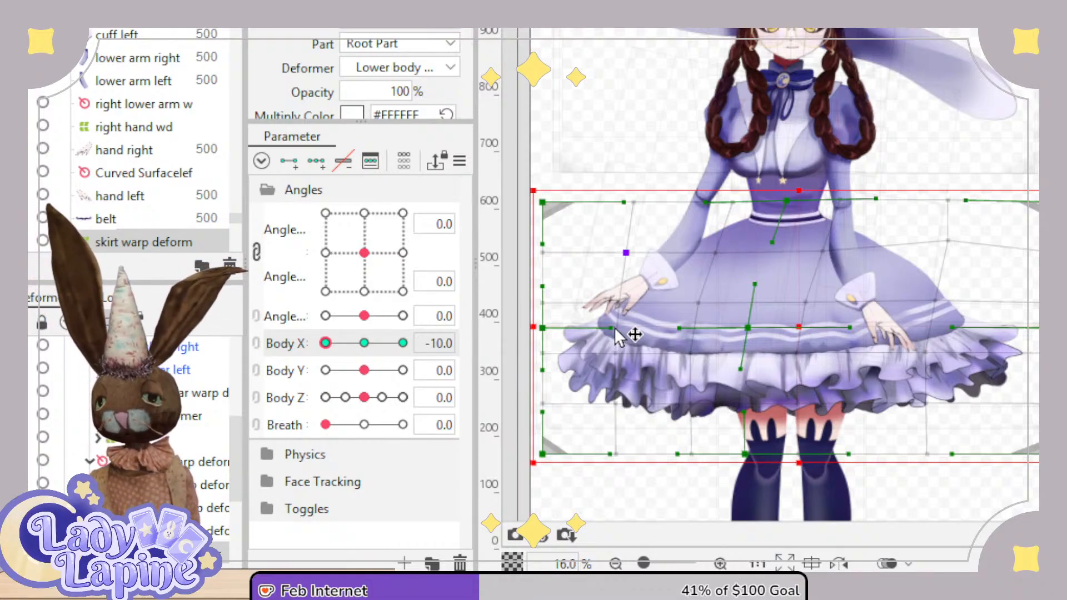
Shift the left and centre control points along the skirt warp's middle row outward to the left at Body X -10.0.
drag(612, 328, 572, 329)
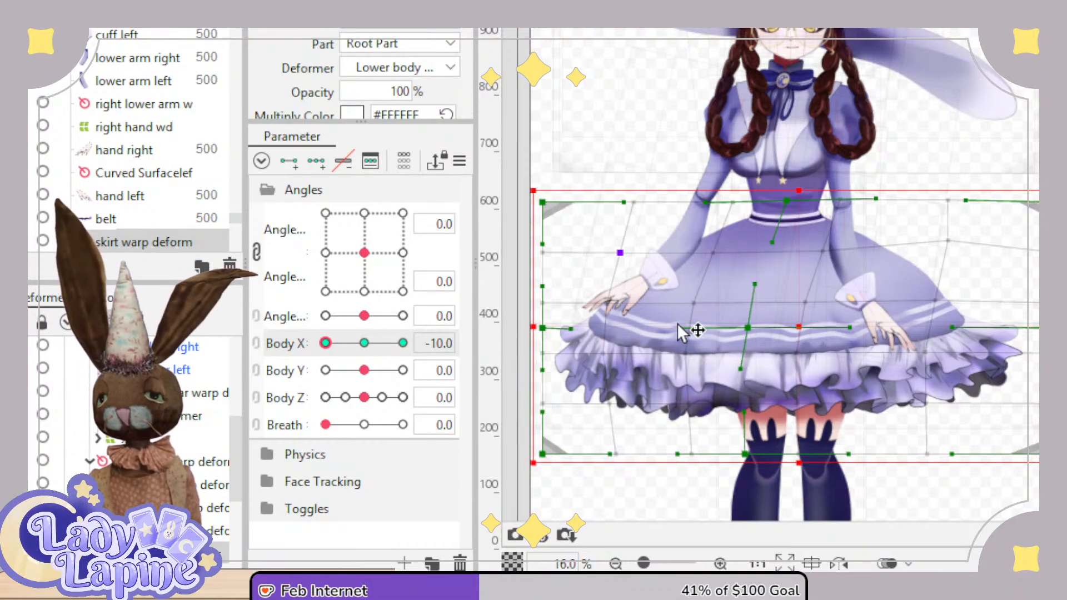
drag(679, 328, 657, 329)
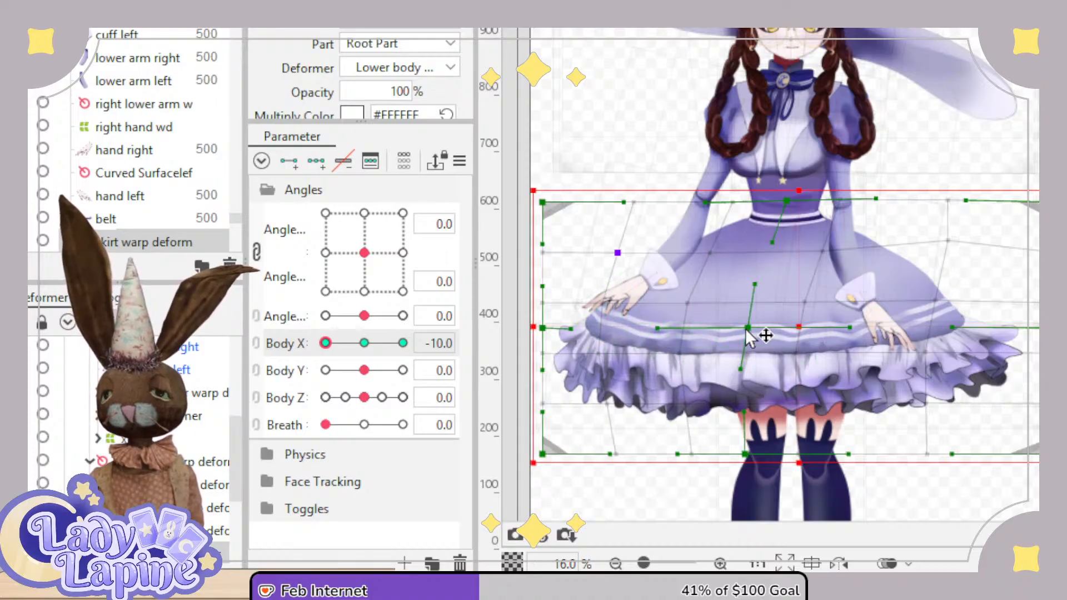
drag(743, 329, 715, 329)
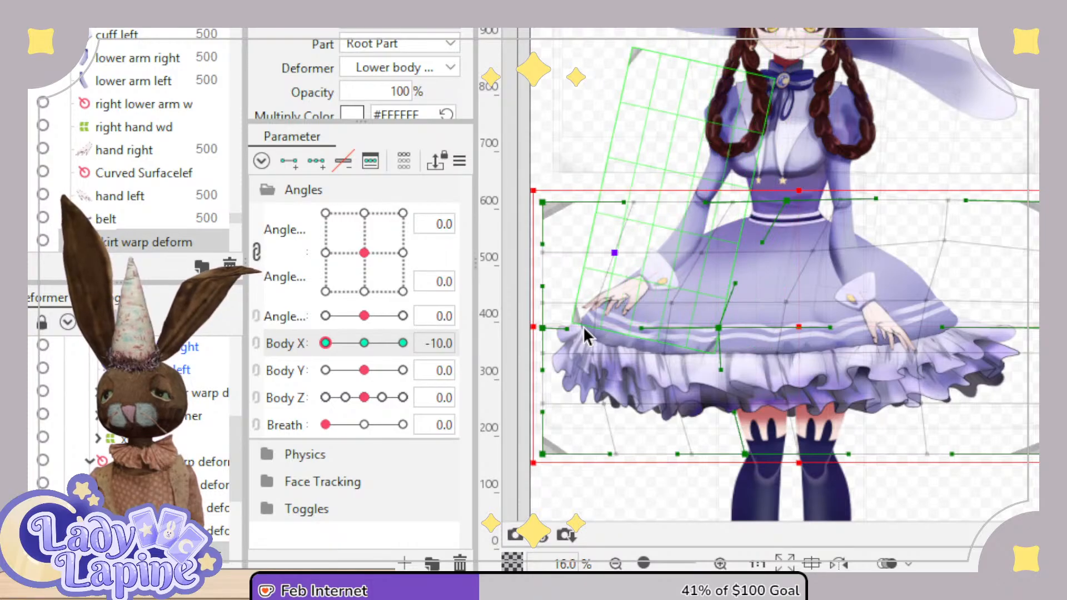
Pull the skirt warp's left side slightly back inward, lower its upper-right inner point, and return Body X to 0.0 to check.
drag(566, 330, 609, 302)
drag(616, 252, 623, 256)
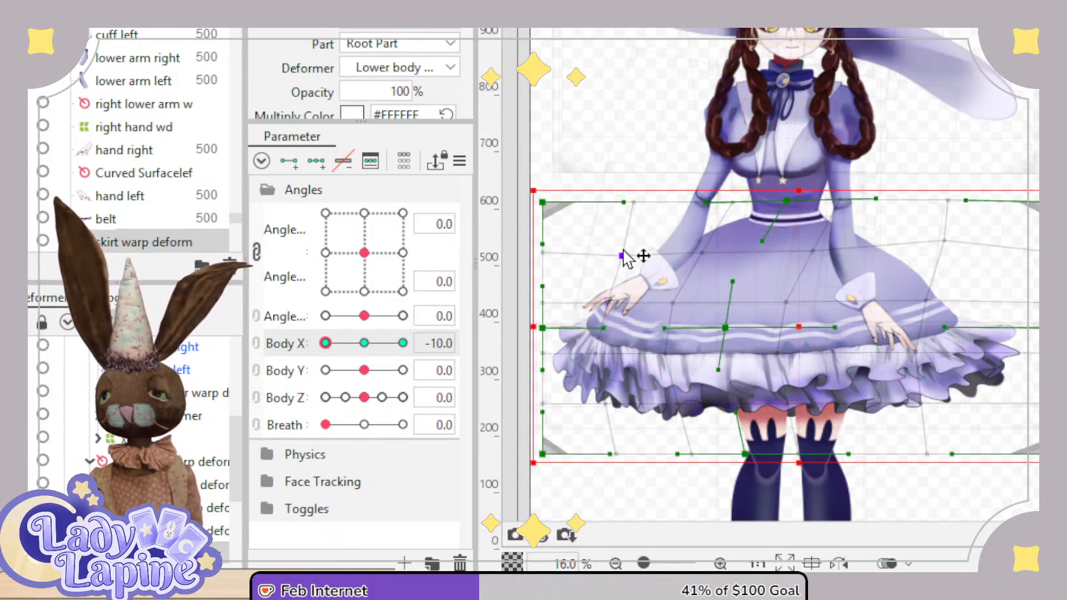
click(945, 241)
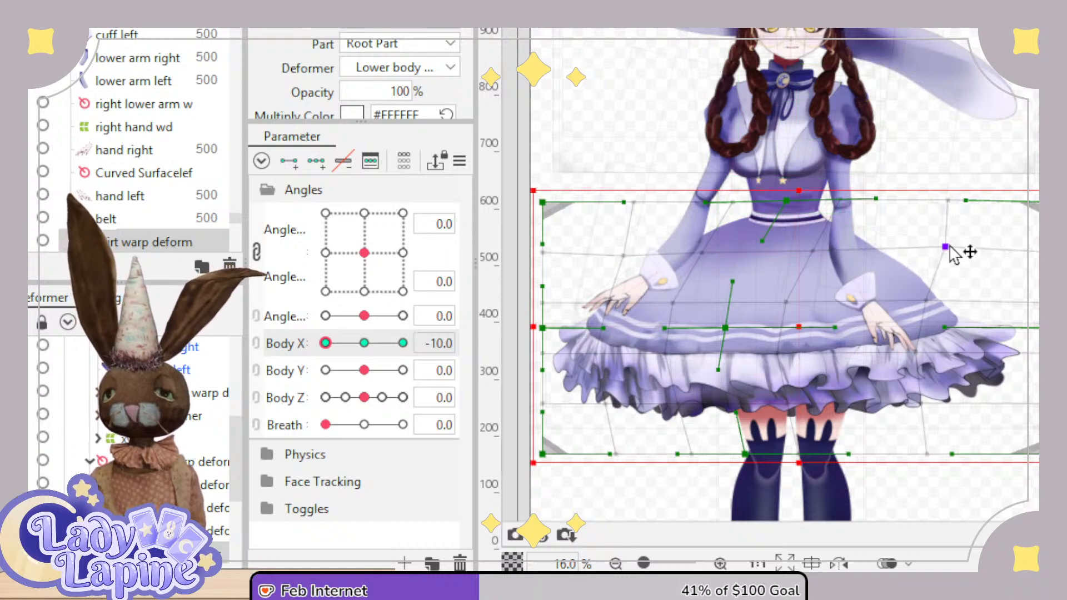
mouse_move(945, 241)
mouse_down()
mouse_move(951, 249)
mouse_move(942, 250)
mouse_up()
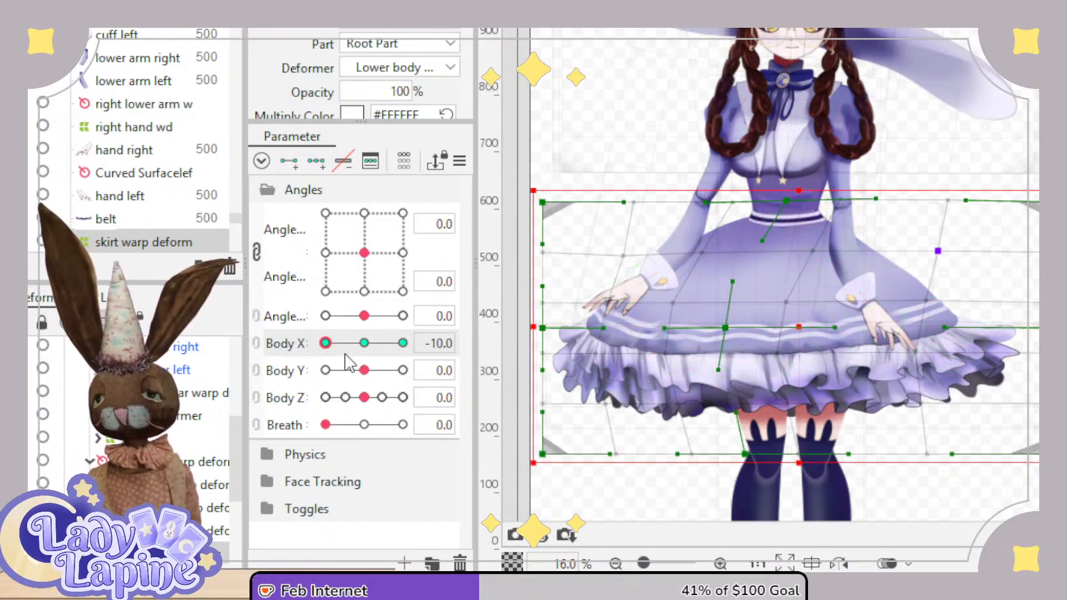
drag(326, 343, 364, 343)
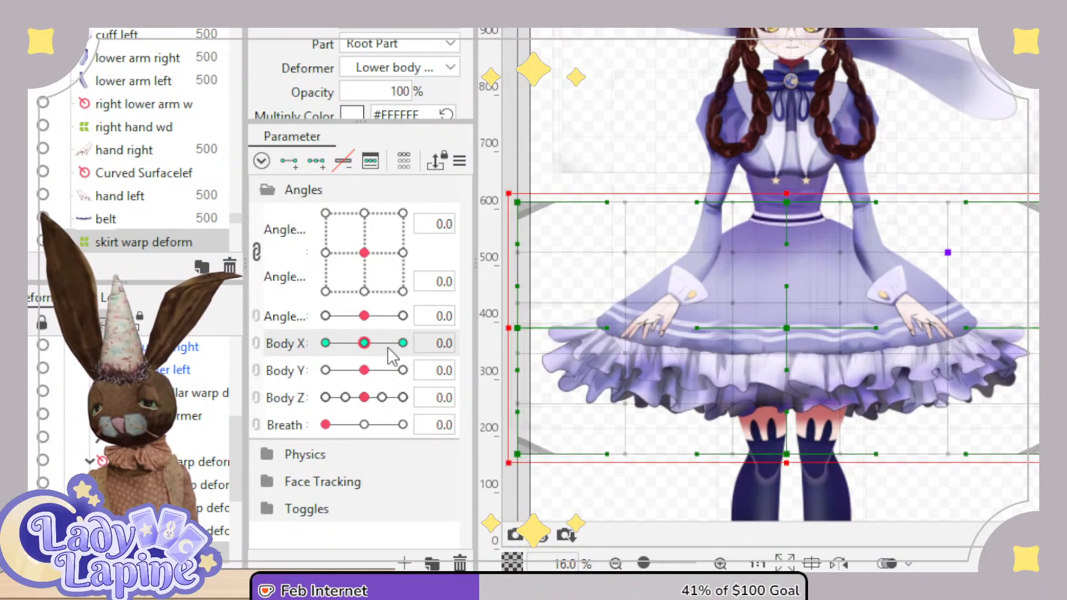
Undo the recent skirt warp edits at Body X -10.0 back to before the right-side grid points were raised.
click(326, 343)
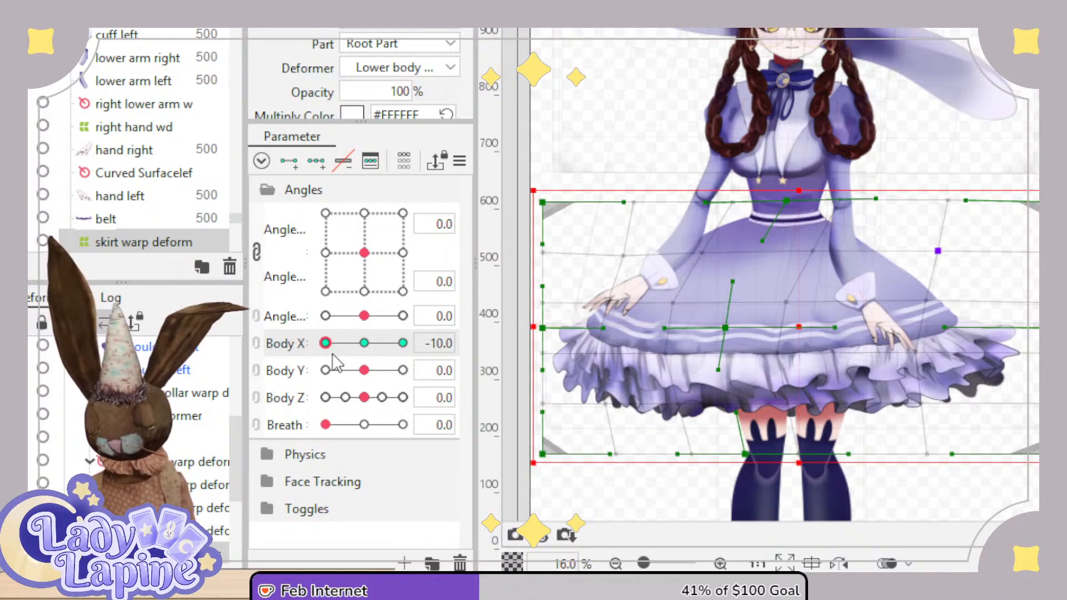
key(ctrl+z)
key(ctrl+z)
key(ctrl+z)
key(ctrl+z)
key(ctrl+z)
key(ctrl+z)
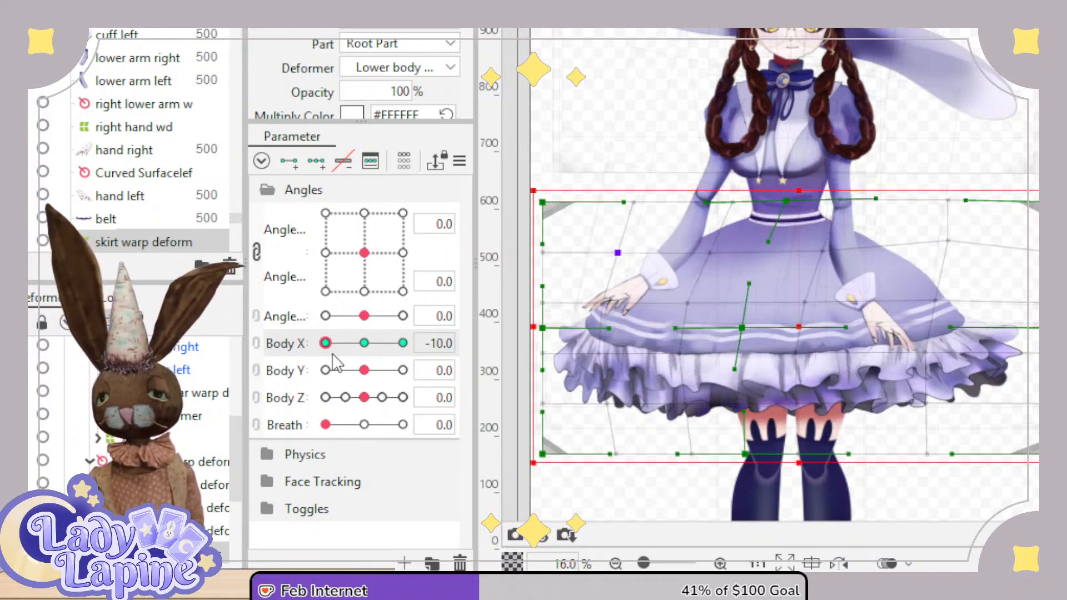
key(ctrl+z)
key(ctrl+z)
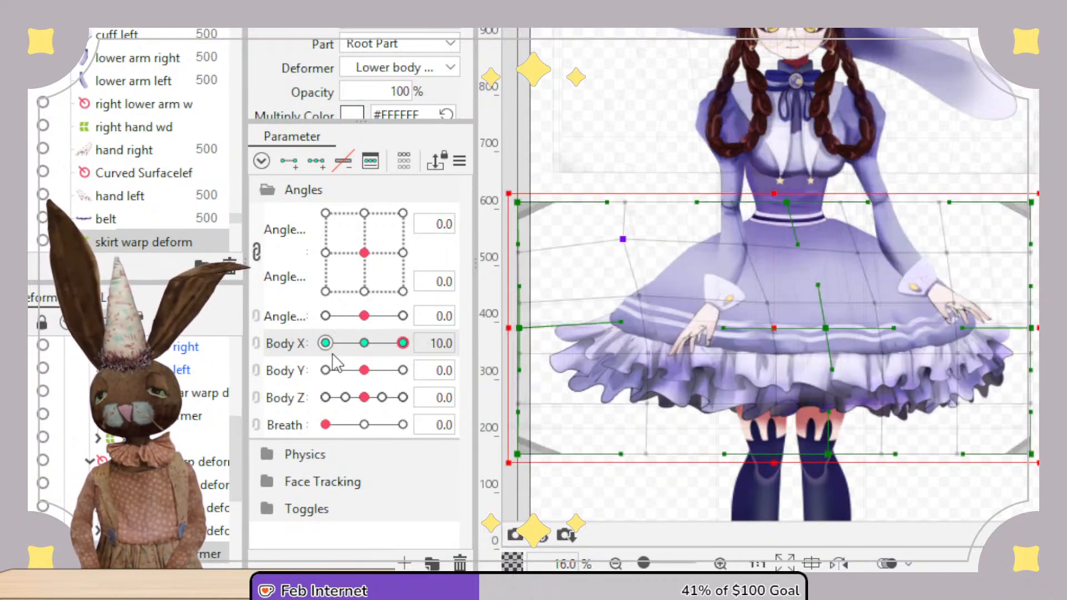
key(ctrl+y)
key(ctrl+y)
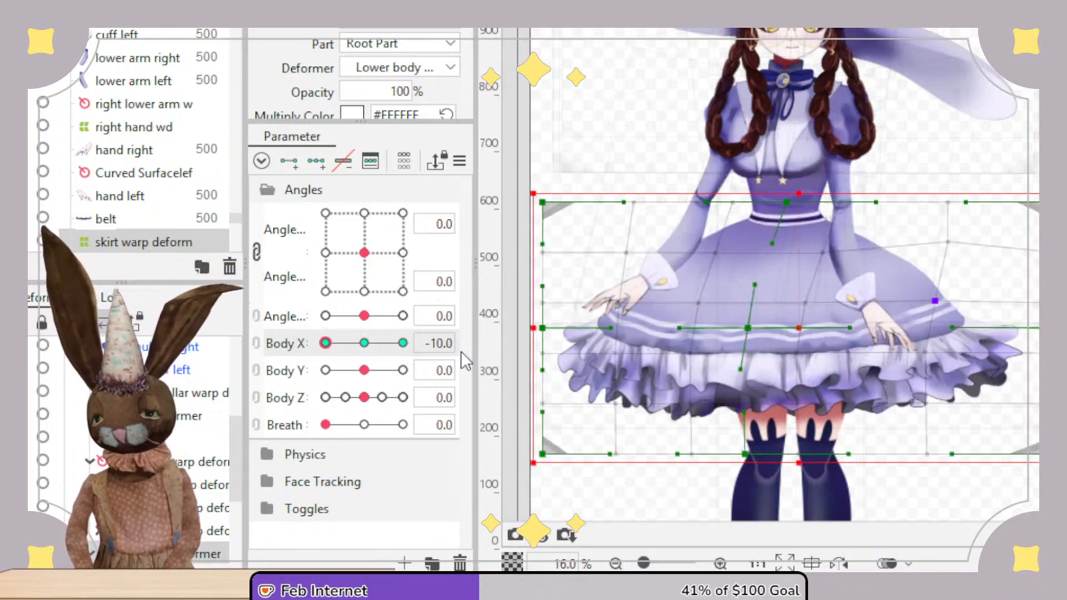
key(ctrl+z)
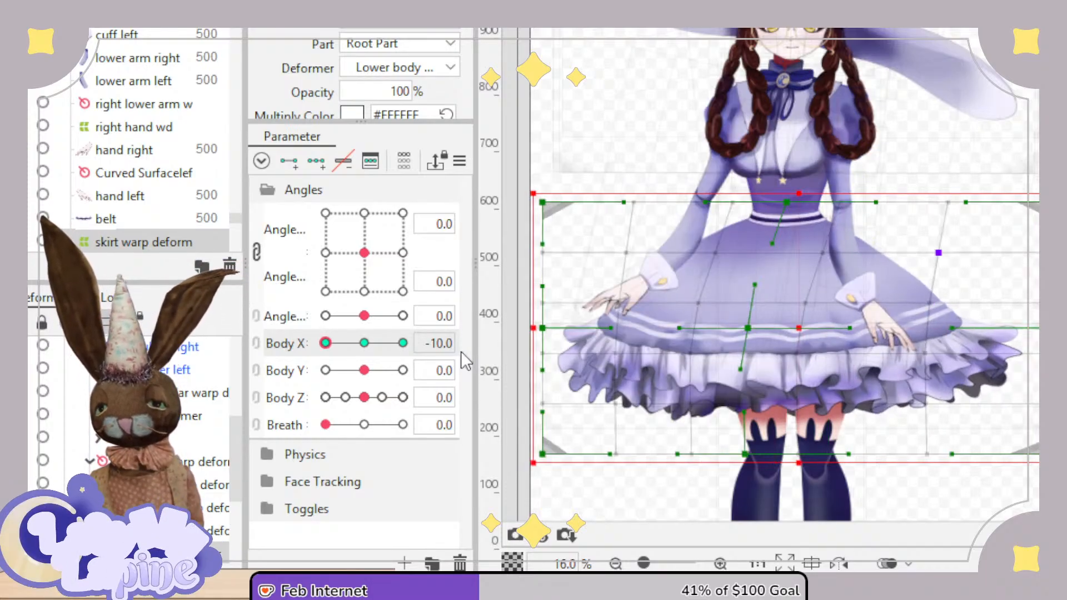
Undo the recent adjustments to the skirt warp's upper-left inner grid points at Body X 10.0.
drag(325, 342, 418, 342)
key(ctrl+z)
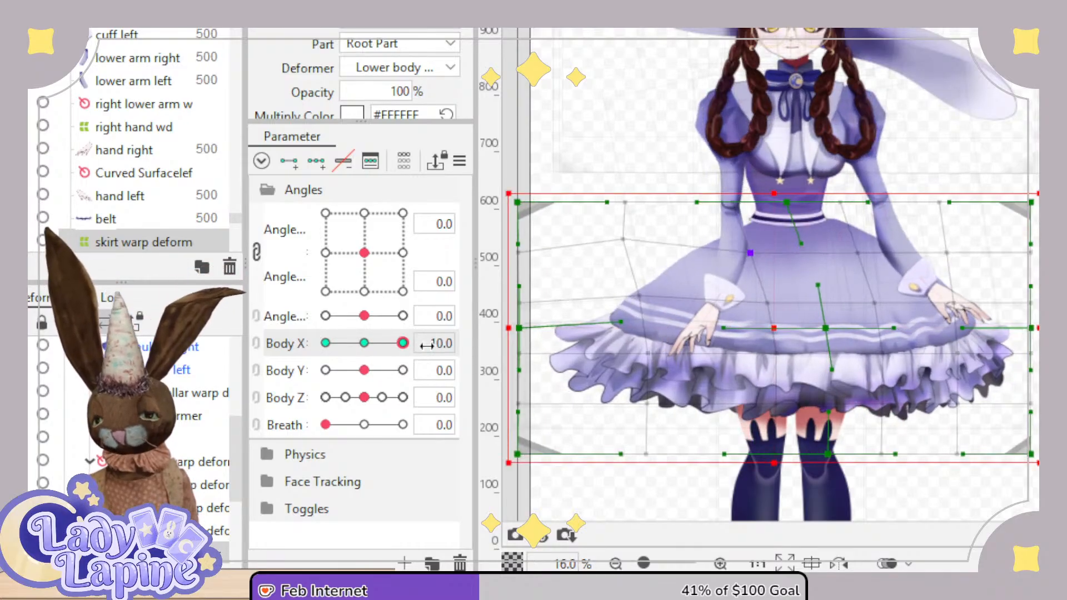
key(ctrl+z)
key(ctrl+z)
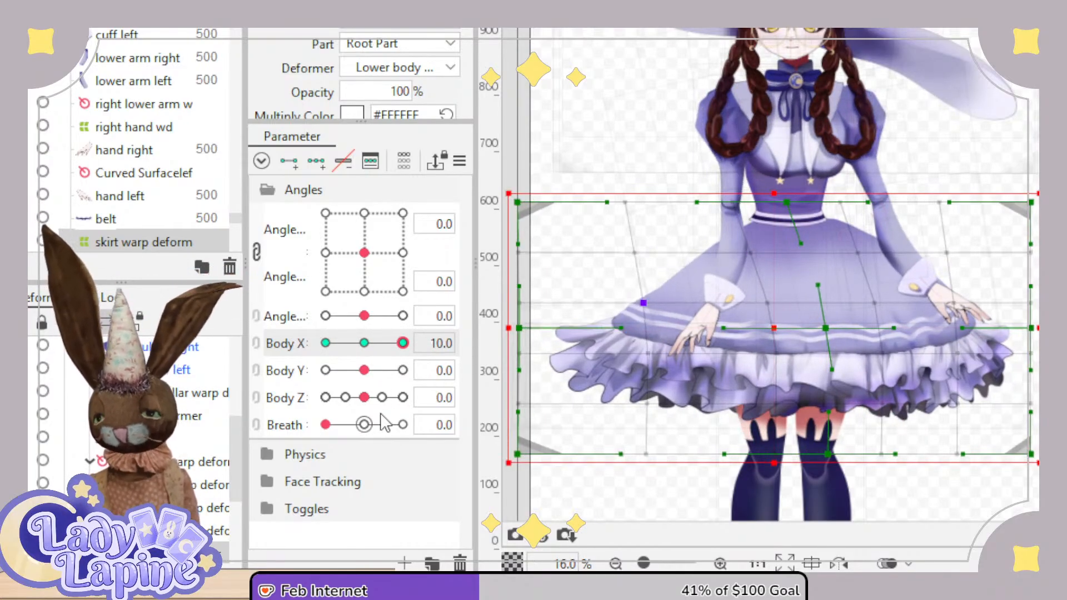
drag(402, 344, 418, 378)
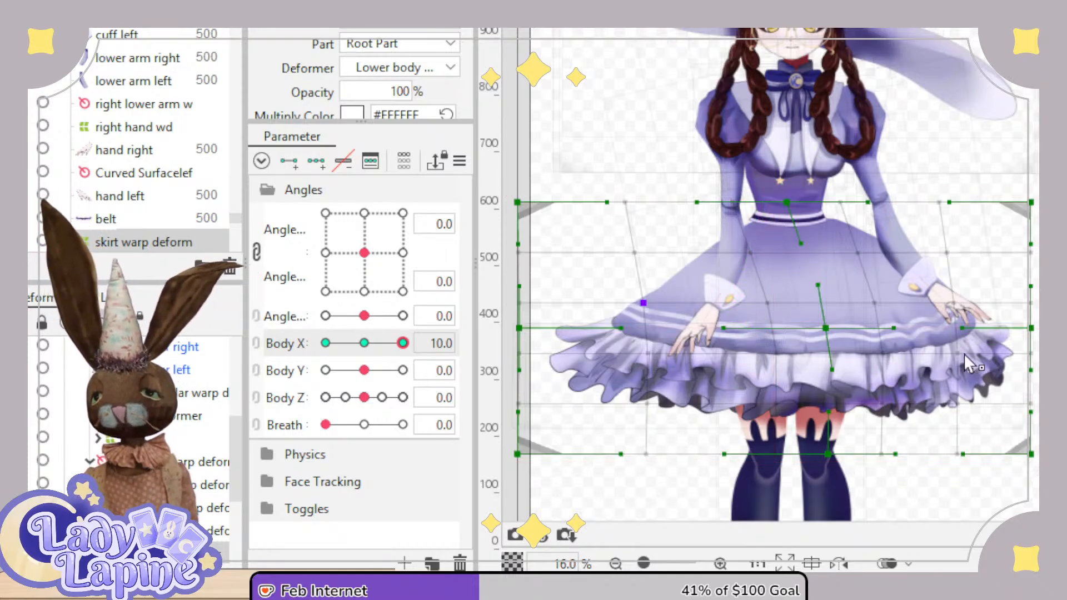
Shift the skirt warp's top-centre point slightly left and top-left corner outward at Body X 10.0, and pull the top-right corner outward at -10.0.
drag(786, 202, 775, 201)
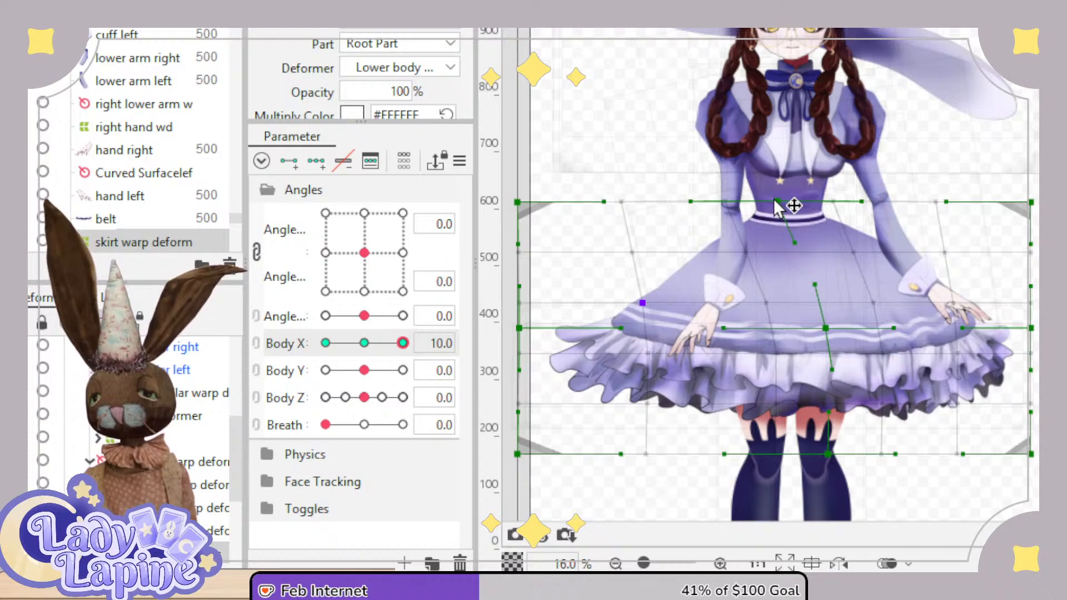
drag(517, 202, 507, 193)
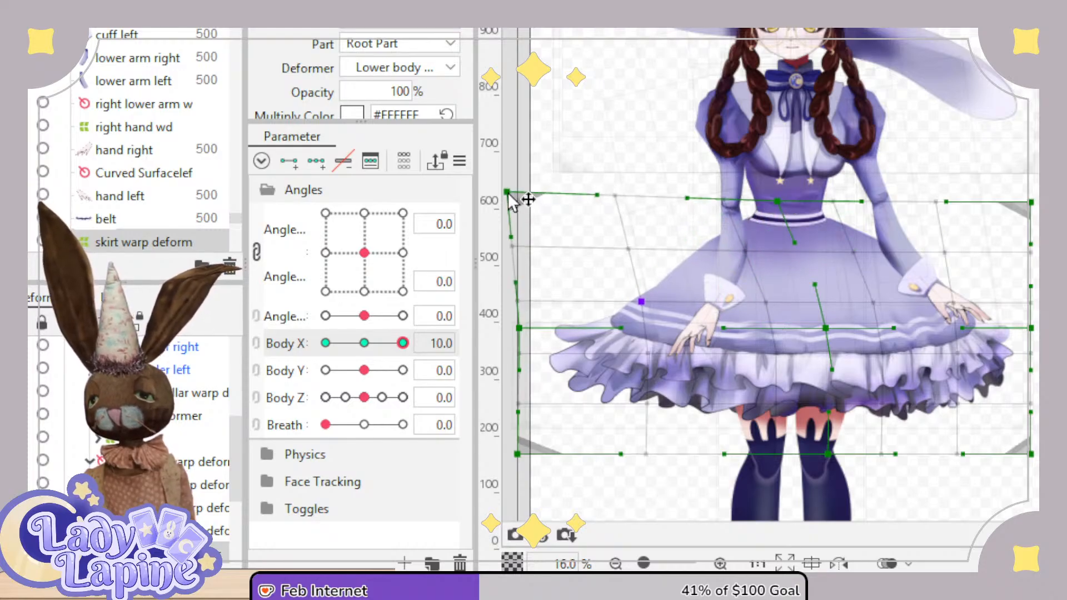
drag(403, 343, 325, 362)
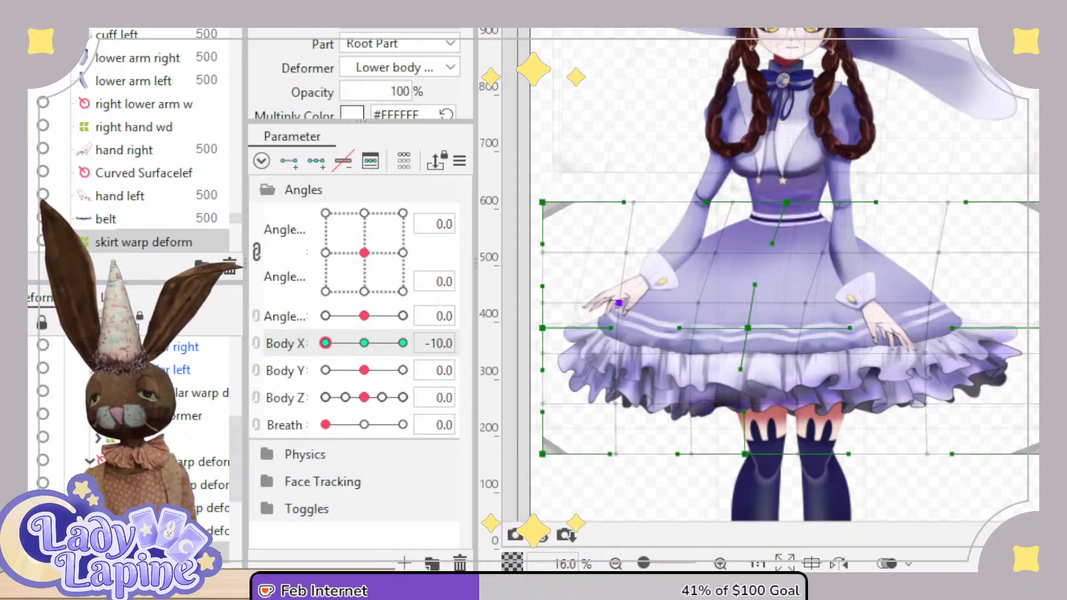
drag(1055, 202, 1066, 191)
Pull the skirt warp's upper left-edge handle slightly up and outward at Body X 10.0, and return Body X to 0.0.
drag(326, 343, 403, 342)
drag(521, 300, 509, 285)
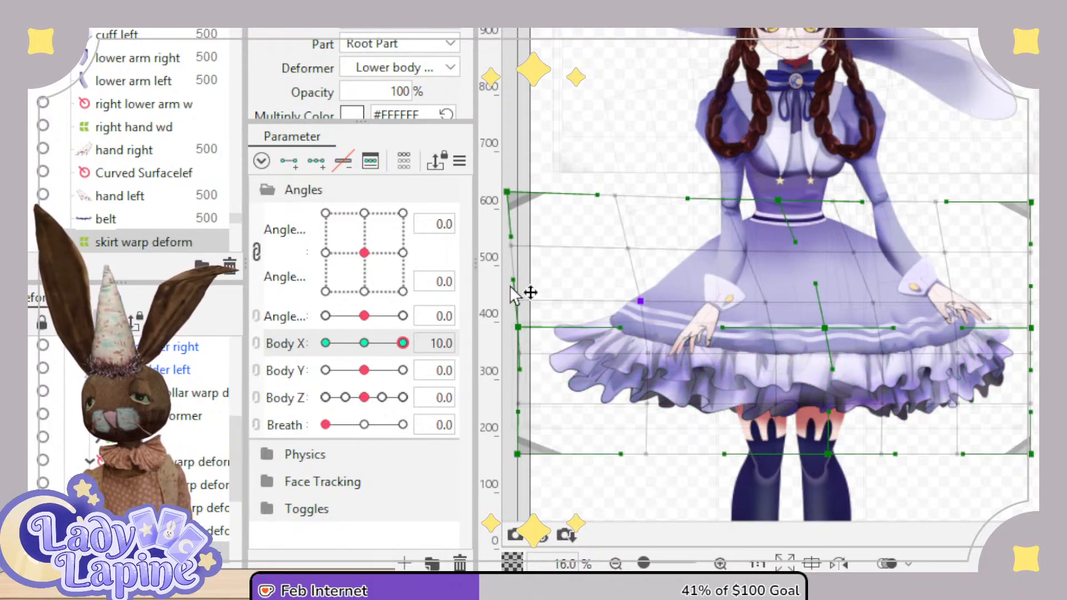
drag(412, 349, 364, 347)
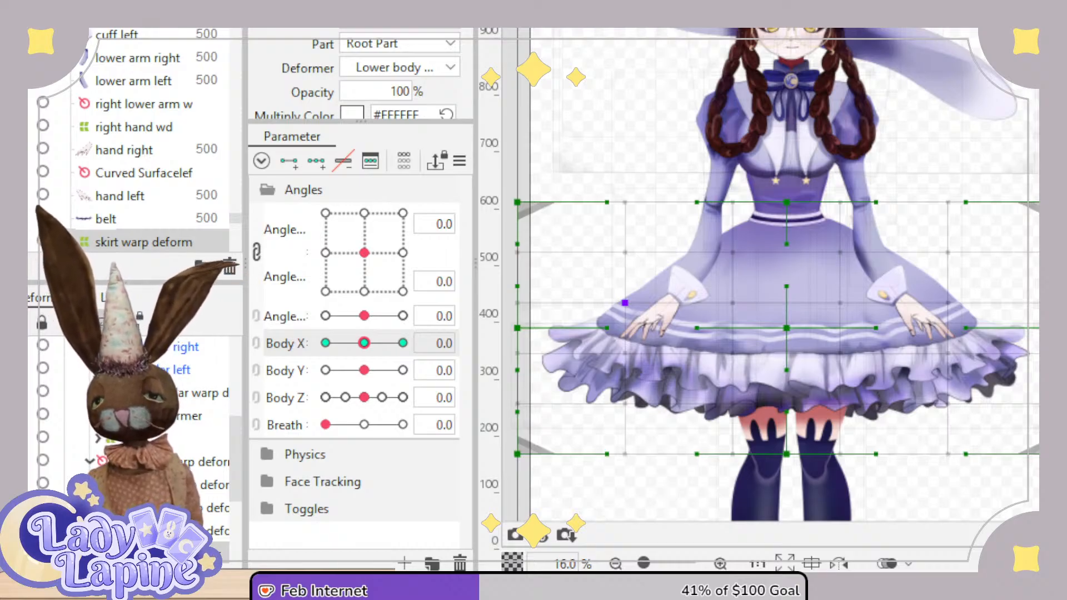
Switch to the live streaming dashboard in the browser to check the stream.
key(alt+Tab)
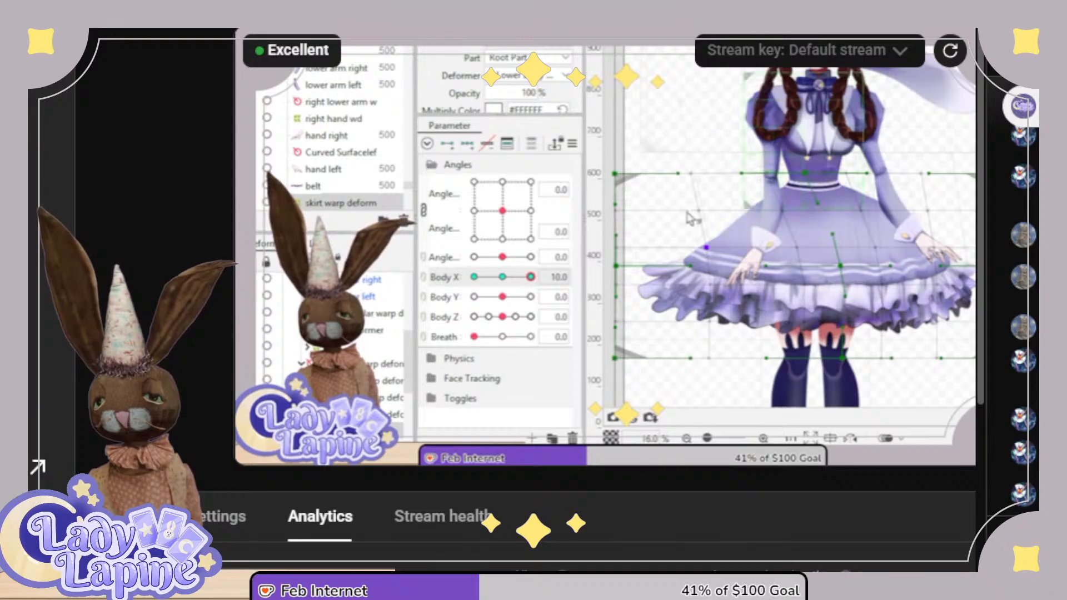
Switch to the Live2D physics settings, then widen the parameter list and enlarge the model preview.
key(alt+Tab)
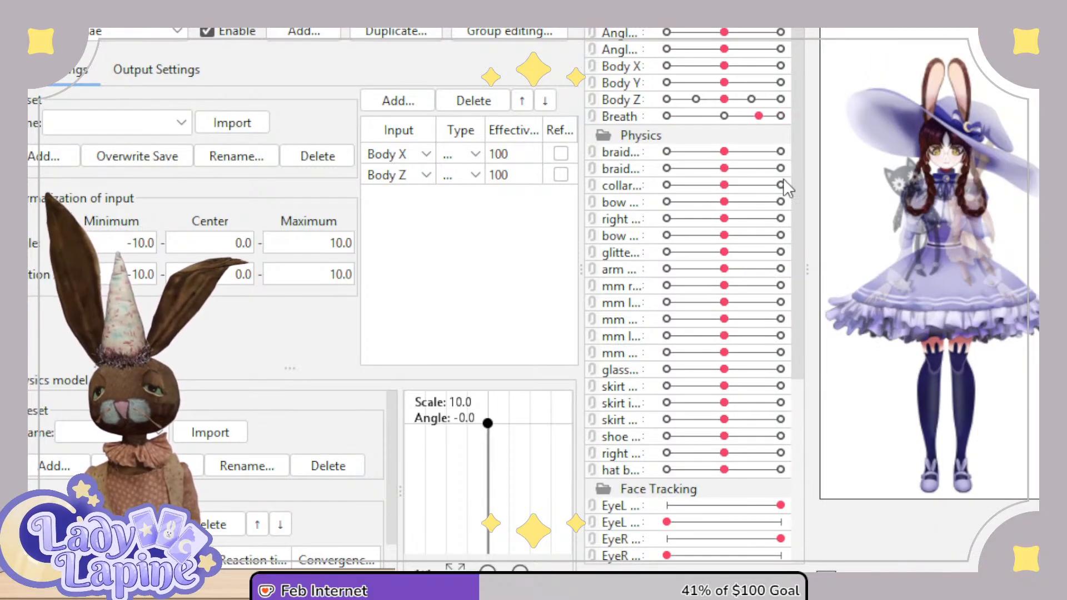
drag(582, 177, 478, 192)
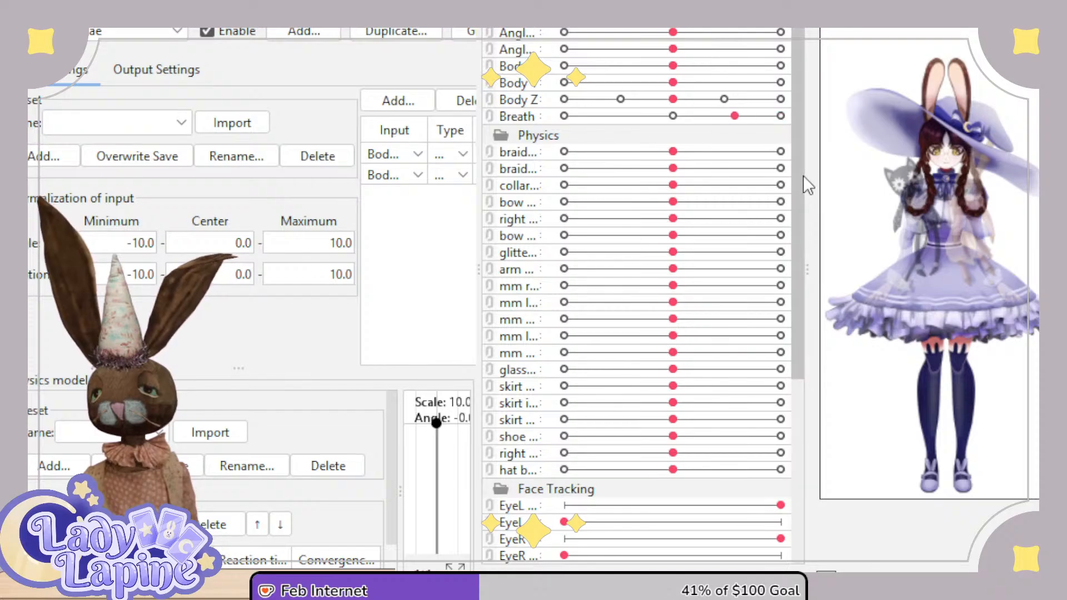
drag(805, 177, 712, 180)
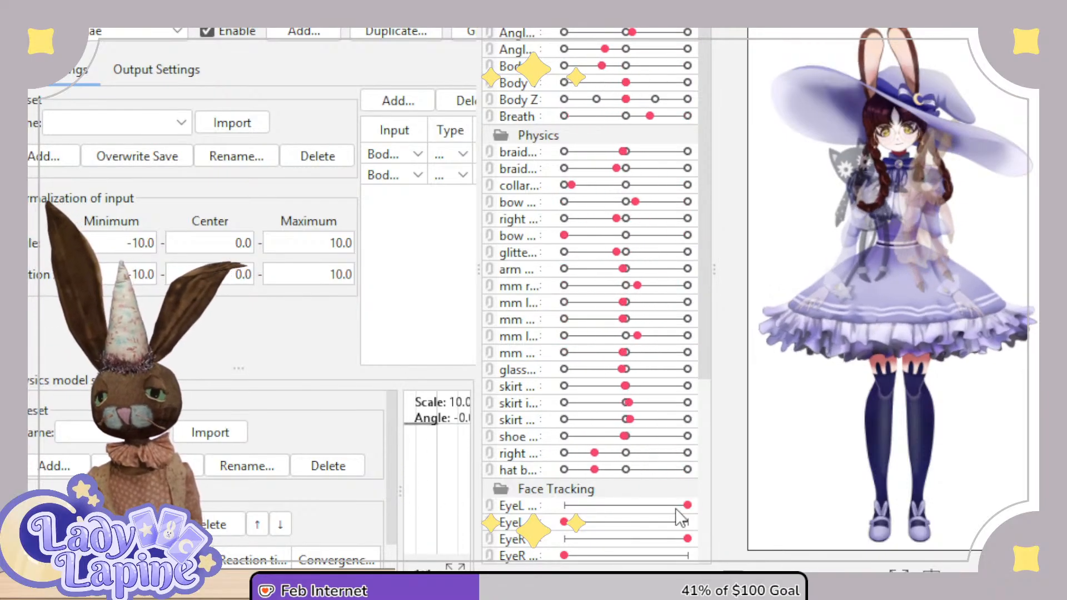
scroll(707, 365, down, 5)
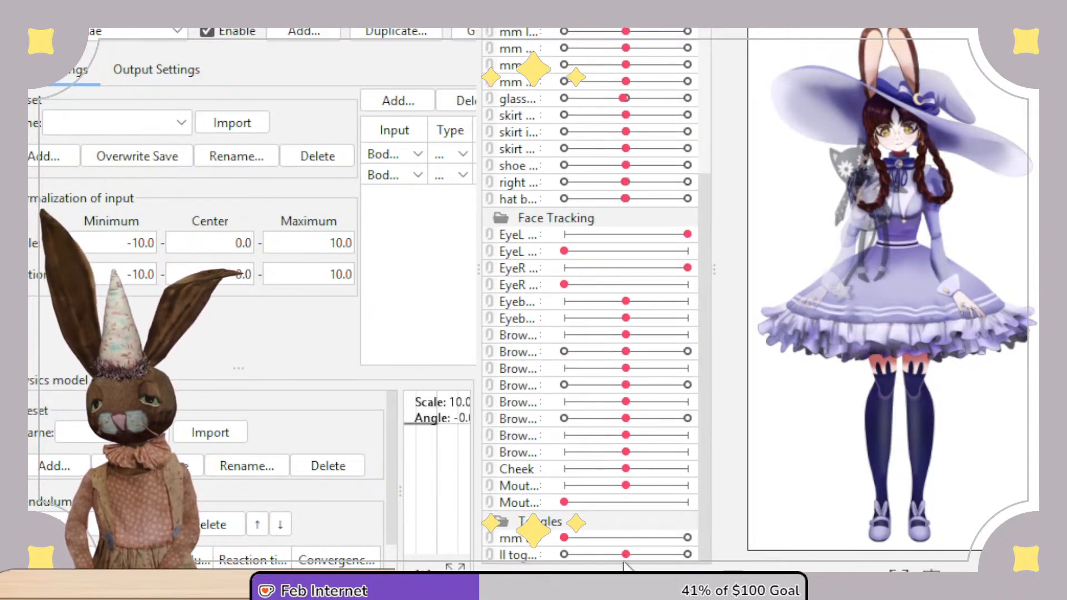
scroll(706, 383, up, 5)
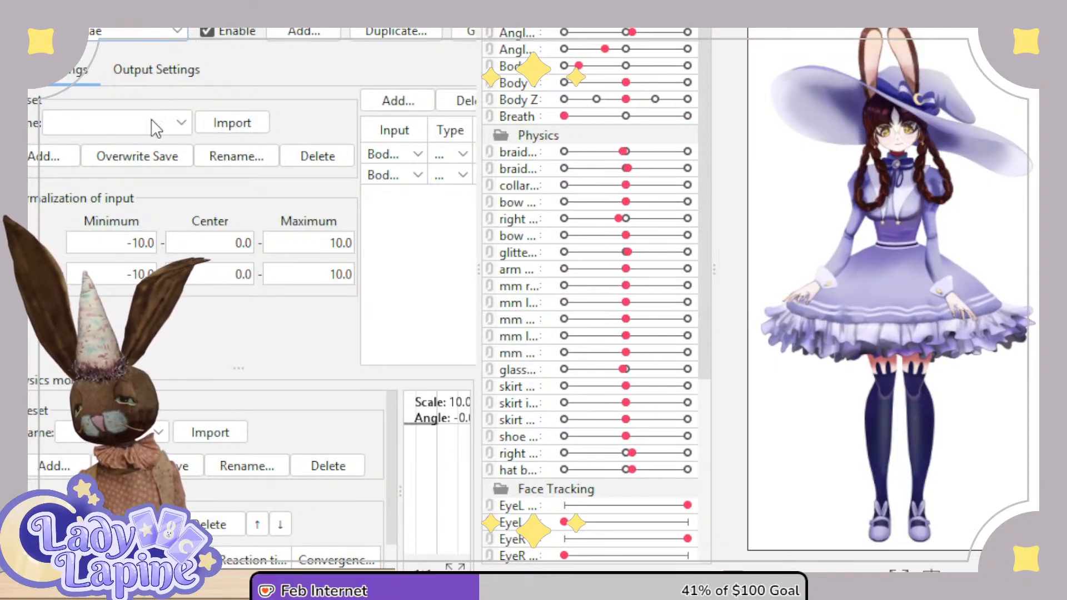
Open the arm physics group's output settings, try decreasing its output, and zoom in on the model's upper body in the preview.
click(139, 156)
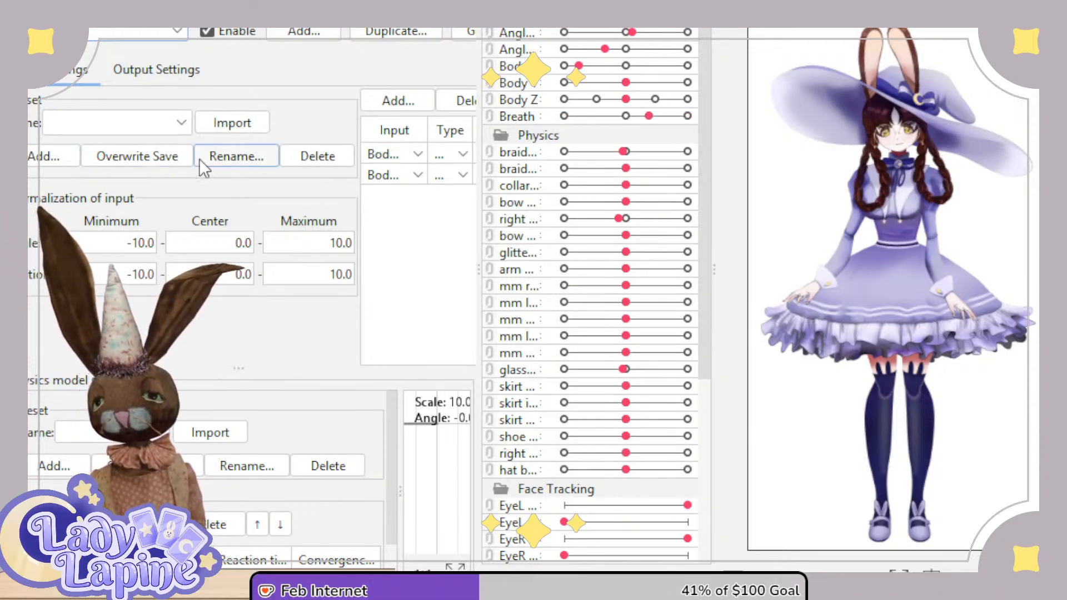
click(157, 73)
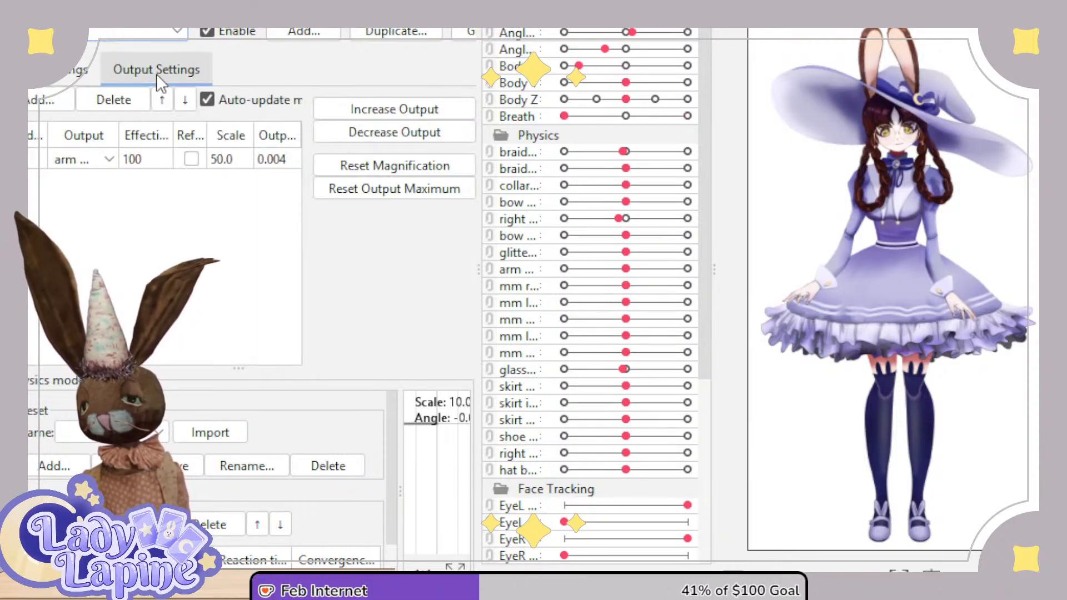
click(364, 136)
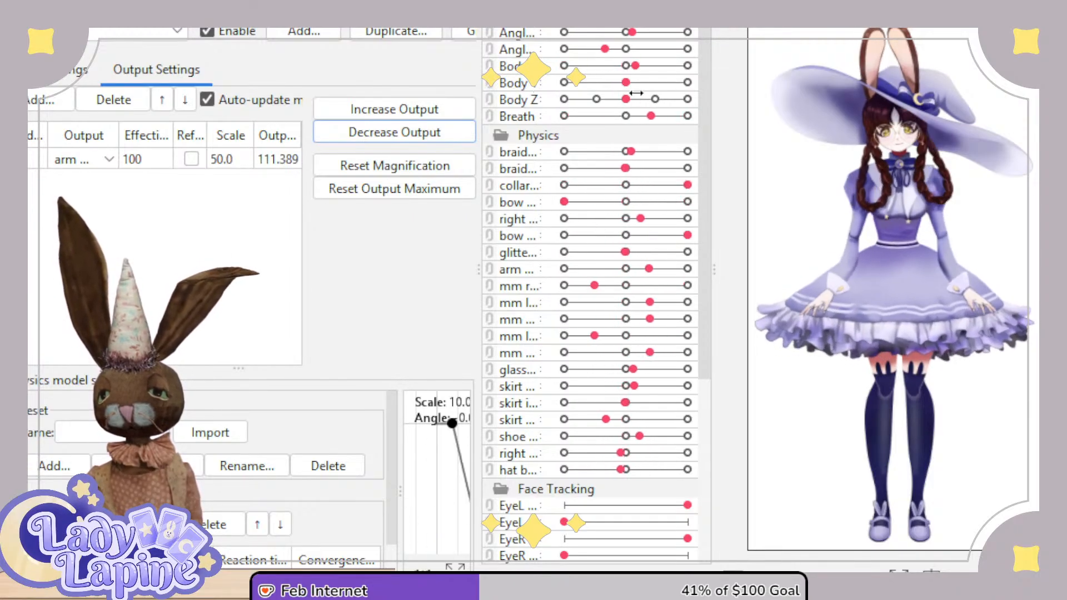
scroll(898, 165, up, 4)
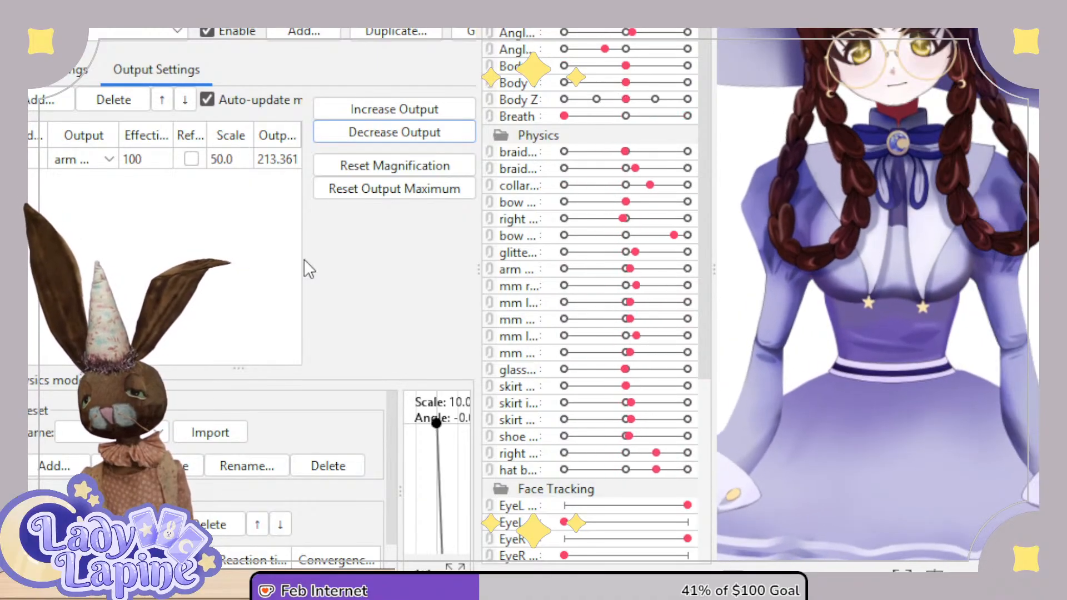
Decrease the output of the bow and collar physics group to scales of 38.121, 20.169 and 20.169, and test the motion with the body angles.
click(132, 96)
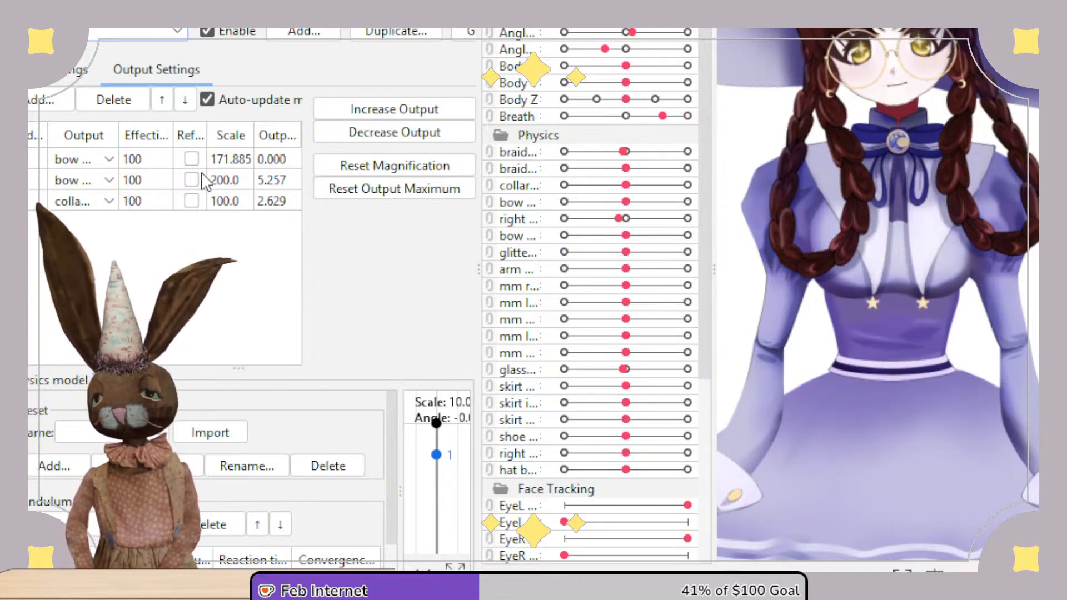
click(358, 134)
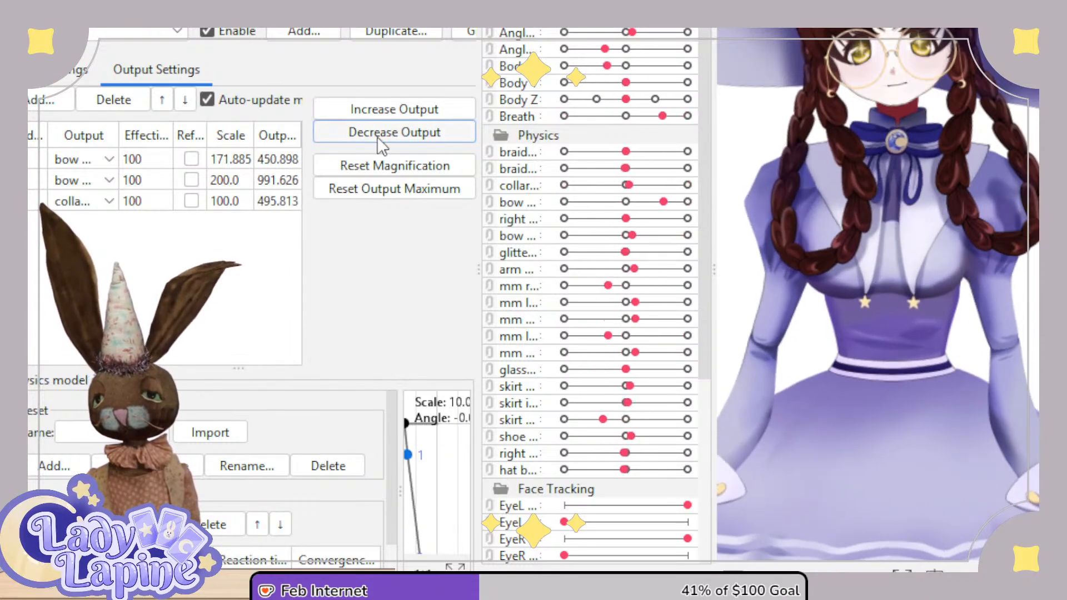
click(372, 135)
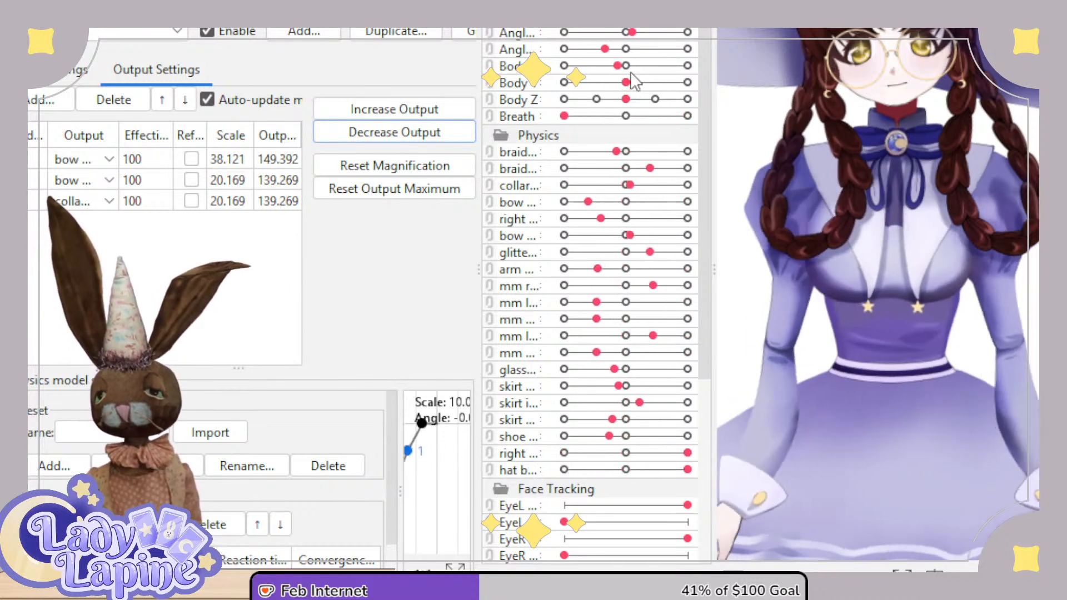
mouse_move(669, 71)
mouse_down()
mouse_move(574, 71)
mouse_move(684, 73)
mouse_up()
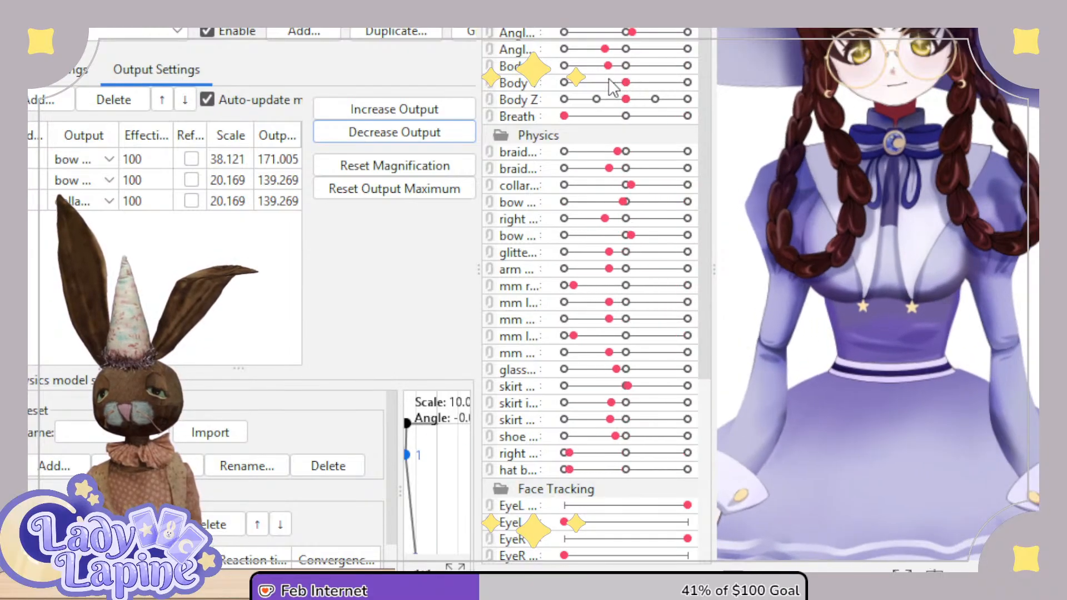
drag(703, 74, 628, 83)
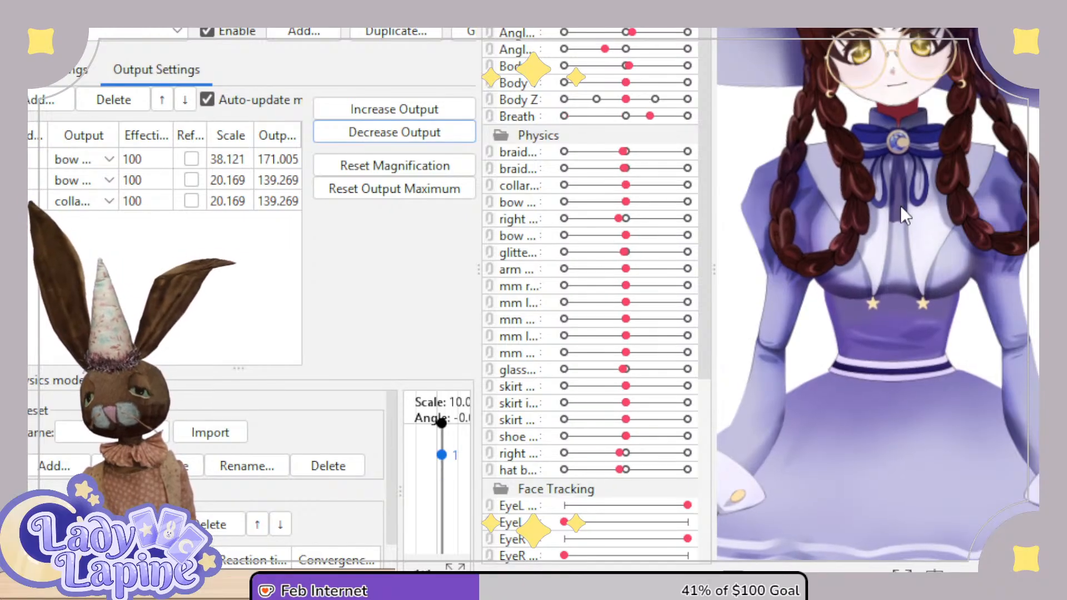
scroll(919, 228, down, 2)
scroll(919, 228, down, 2)
drag(930, 264, 950, 185)
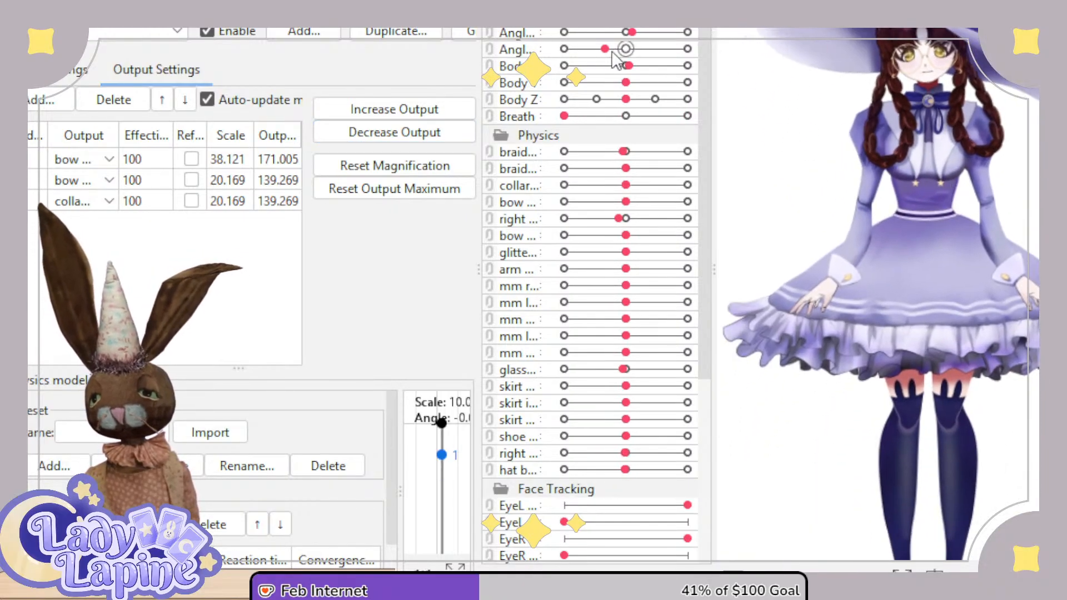
drag(630, 77, 625, 117)
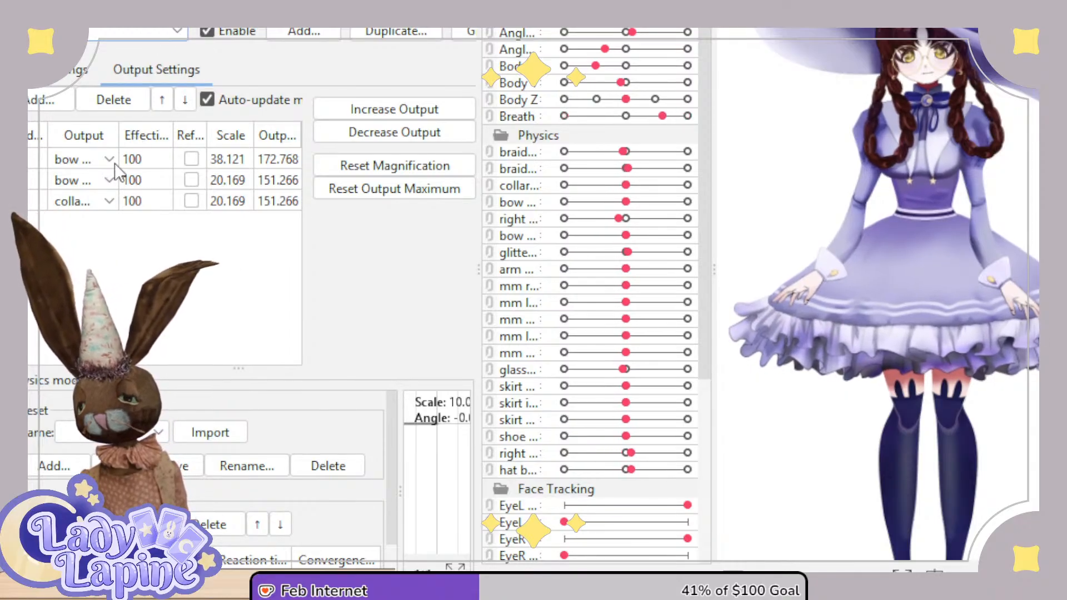
Return to the arm physics group, reset its output magnification, and test the swing with Body X.
key(Down)
click(393, 134)
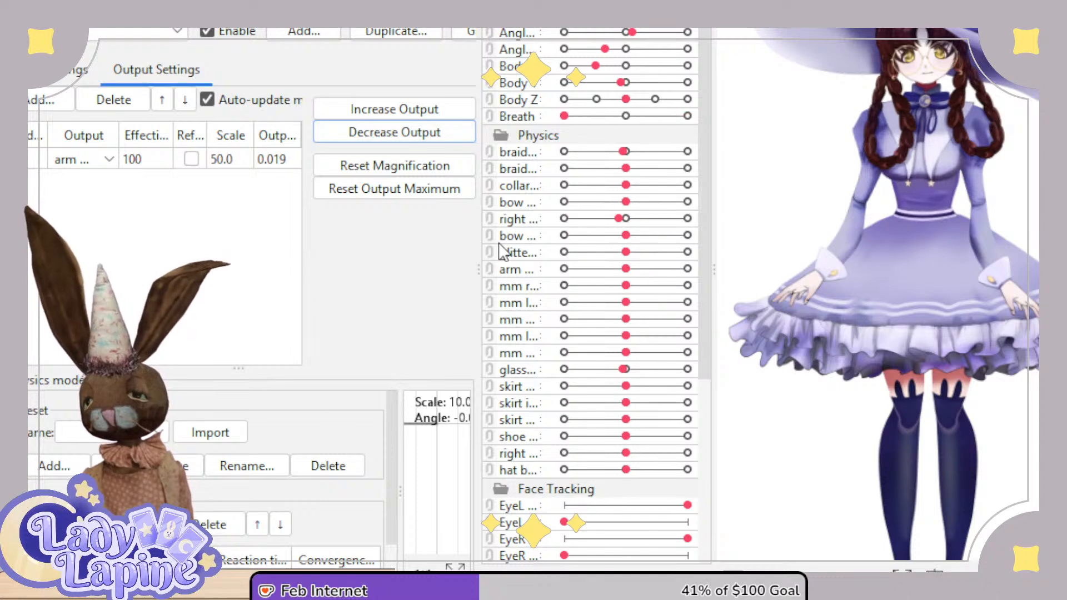
click(392, 167)
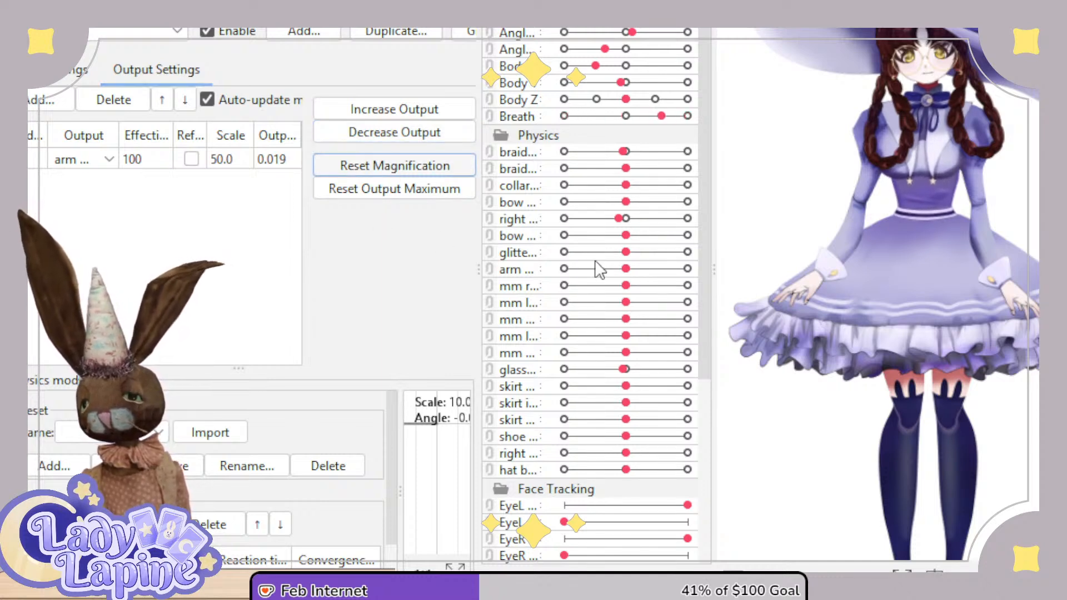
drag(595, 66, 644, 65)
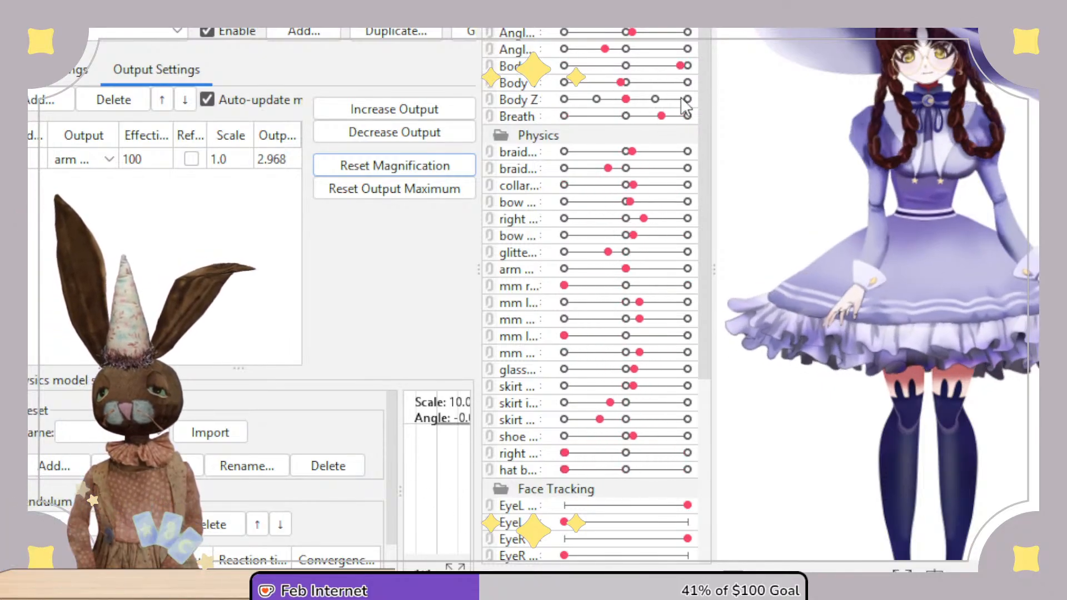
Increase the arm output, set its scale to 10.0, and test the swing with Body X.
click(448, 110)
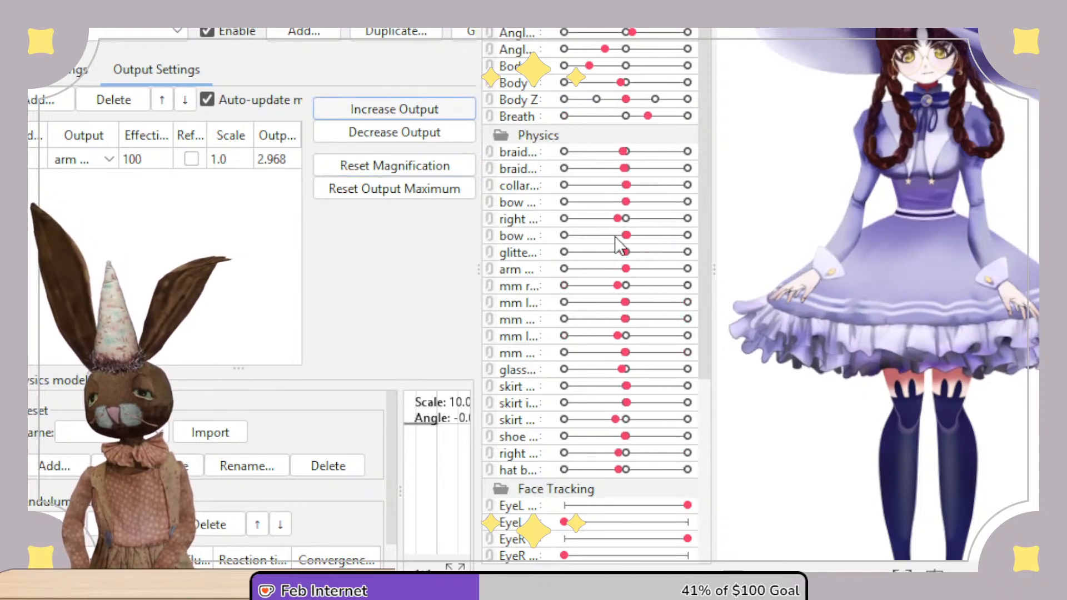
drag(589, 67, 559, 85)
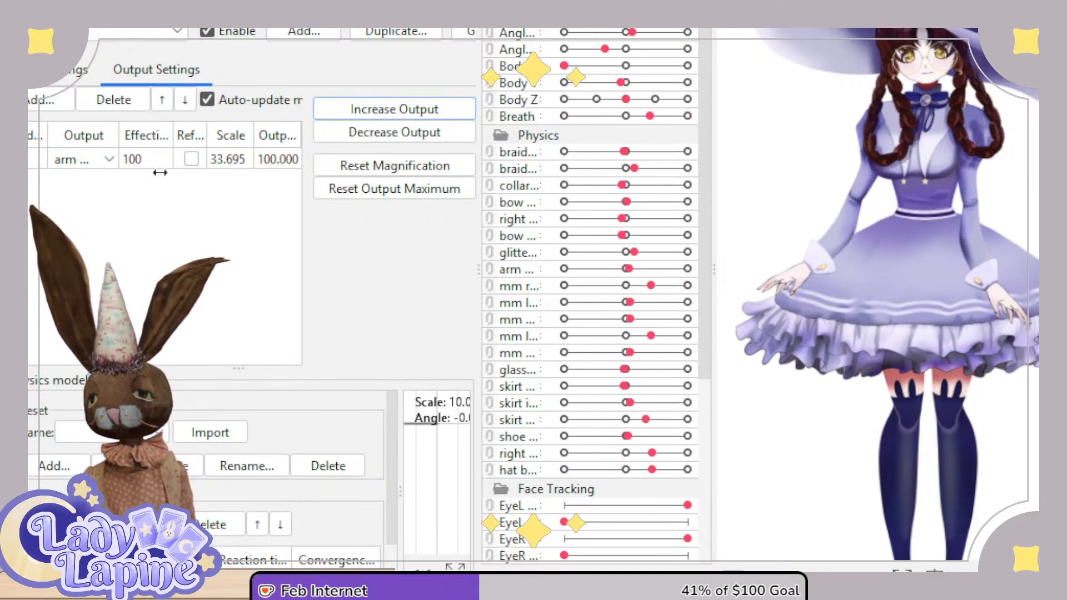
click(225, 165)
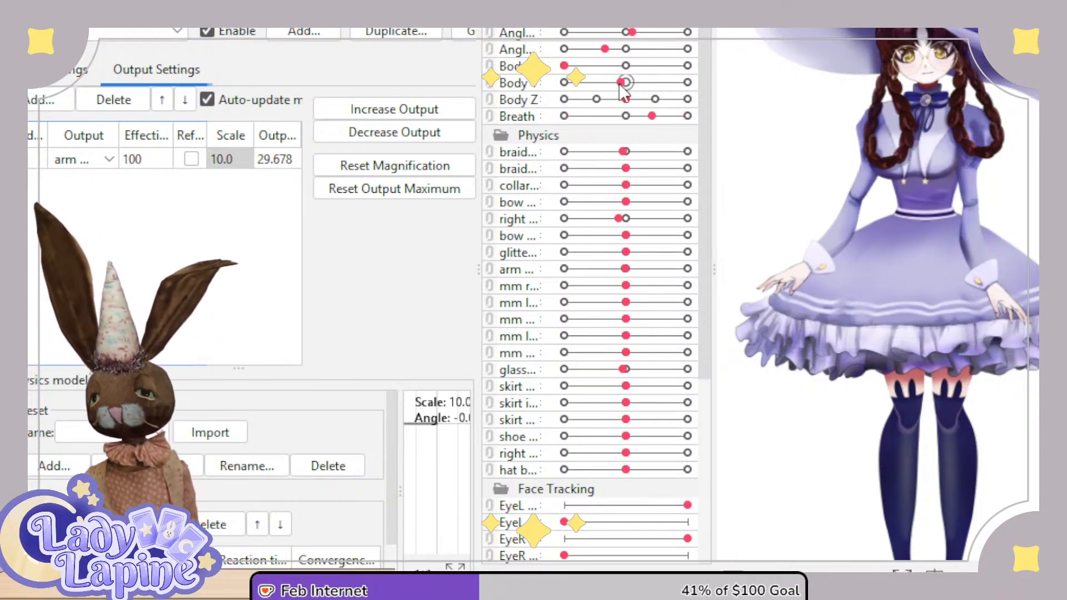
drag(582, 70, 489, 125)
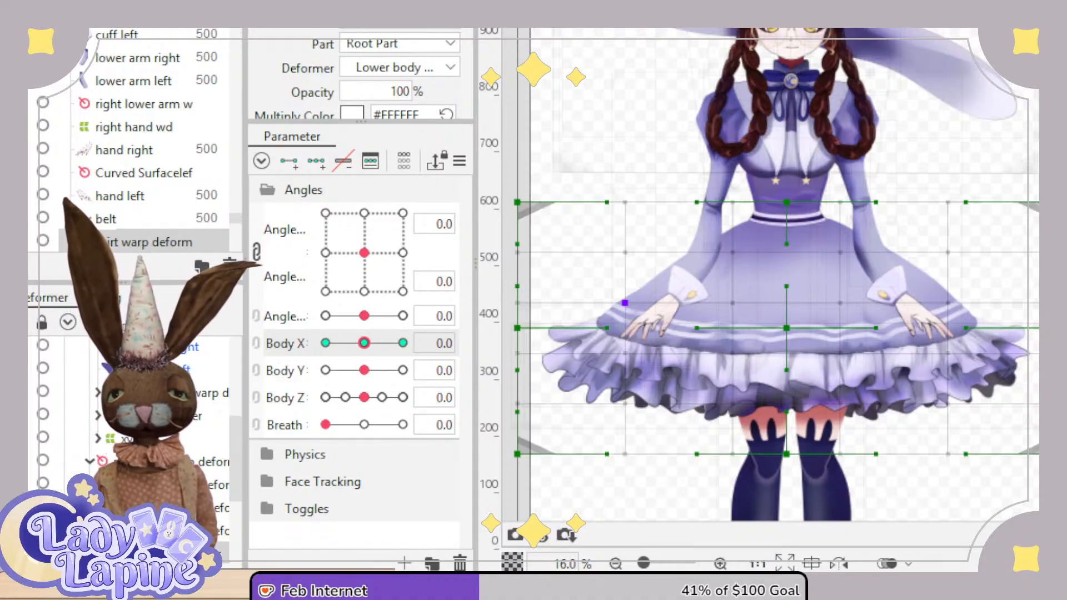
drag(1066, 463, 1039, 462)
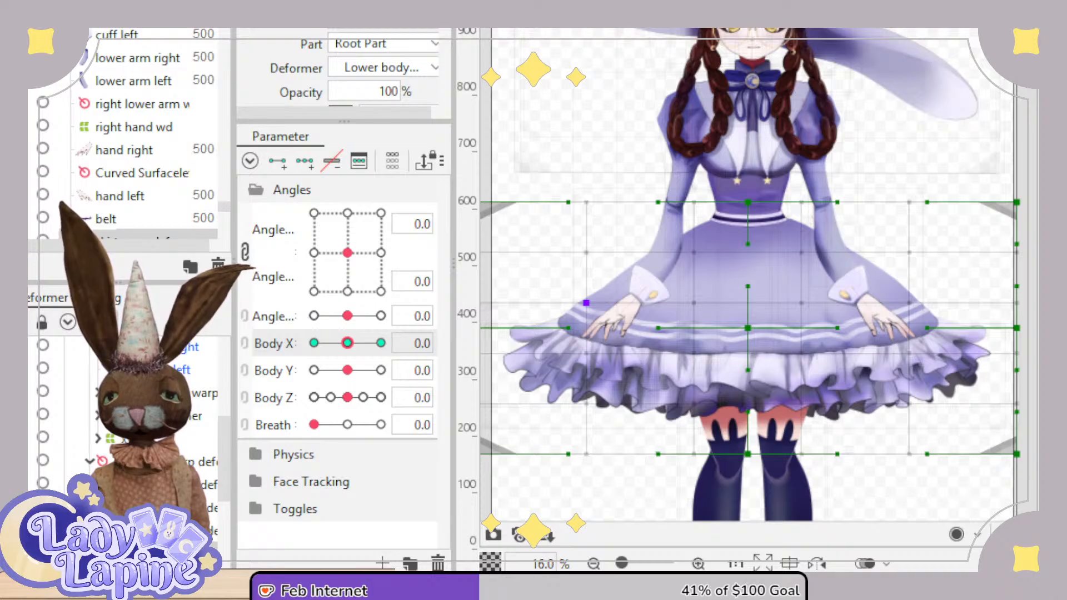
drag(1039, 462, 1066, 463)
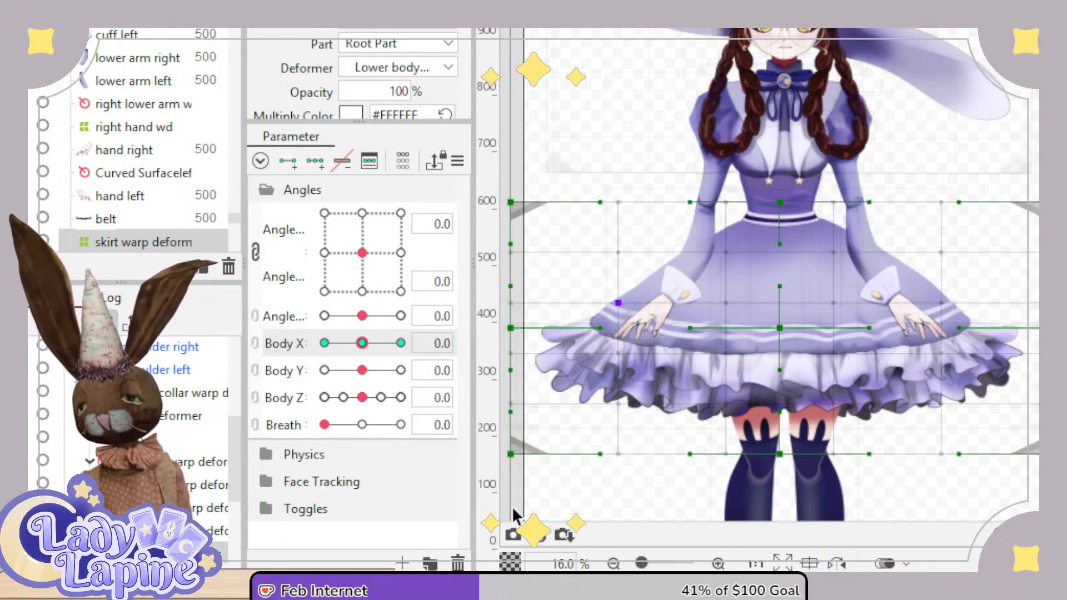
Select the chest warp deformer and shift it slightly toward the center of the torso at the Body X -10 keyform.
click(146, 438)
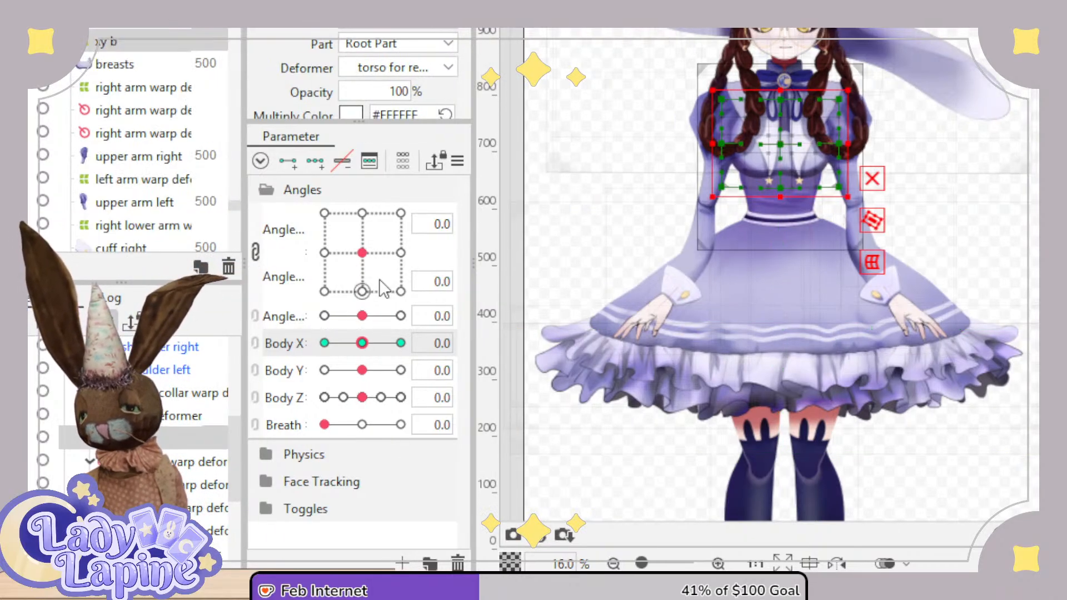
drag(362, 345, 322, 345)
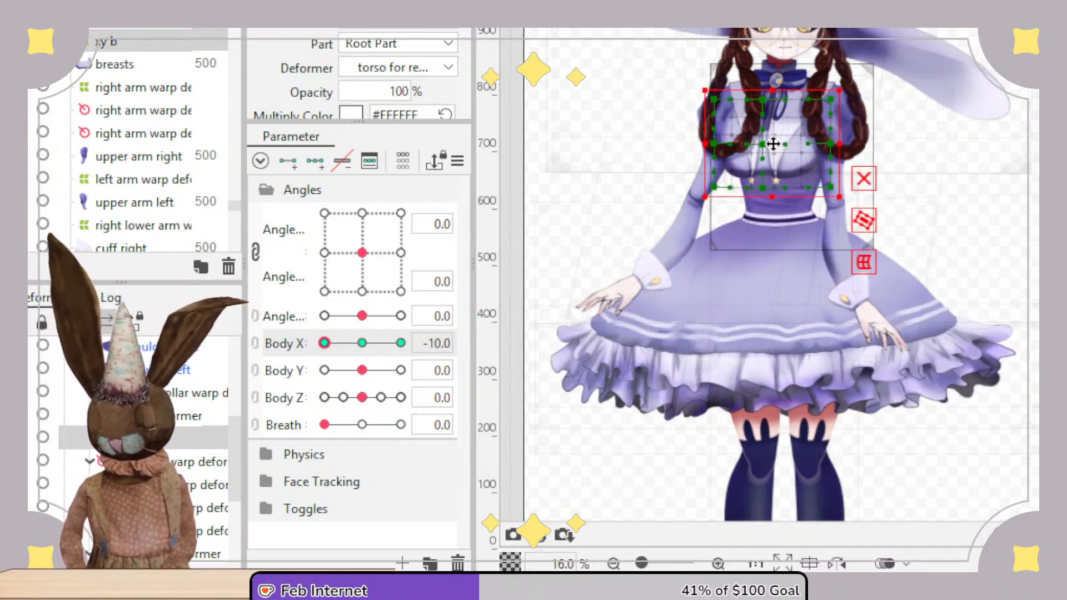
drag(773, 143, 779, 143)
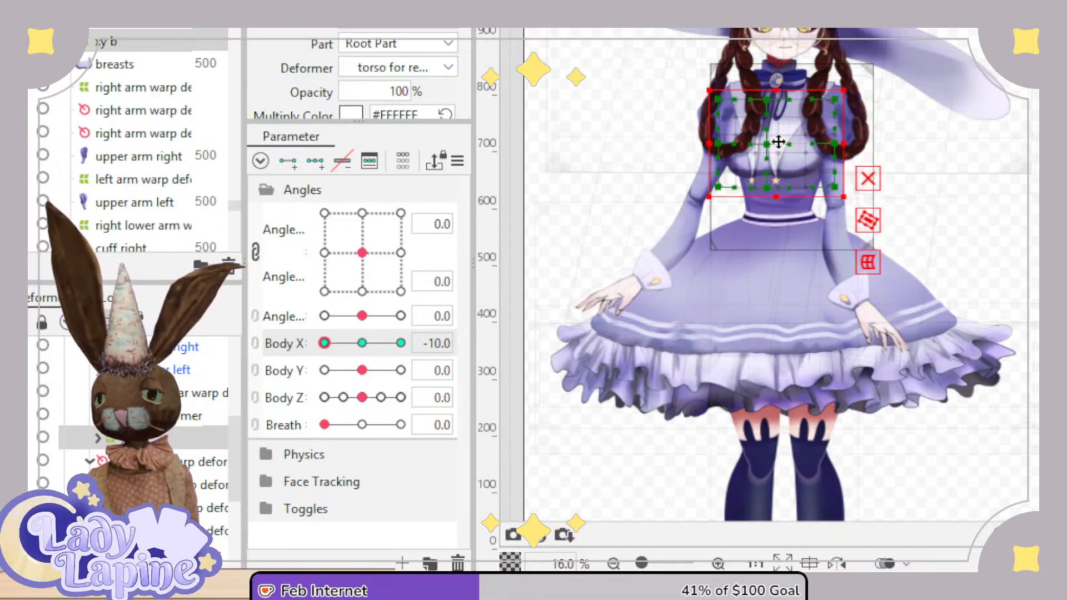
scroll(774, 194, up, 4)
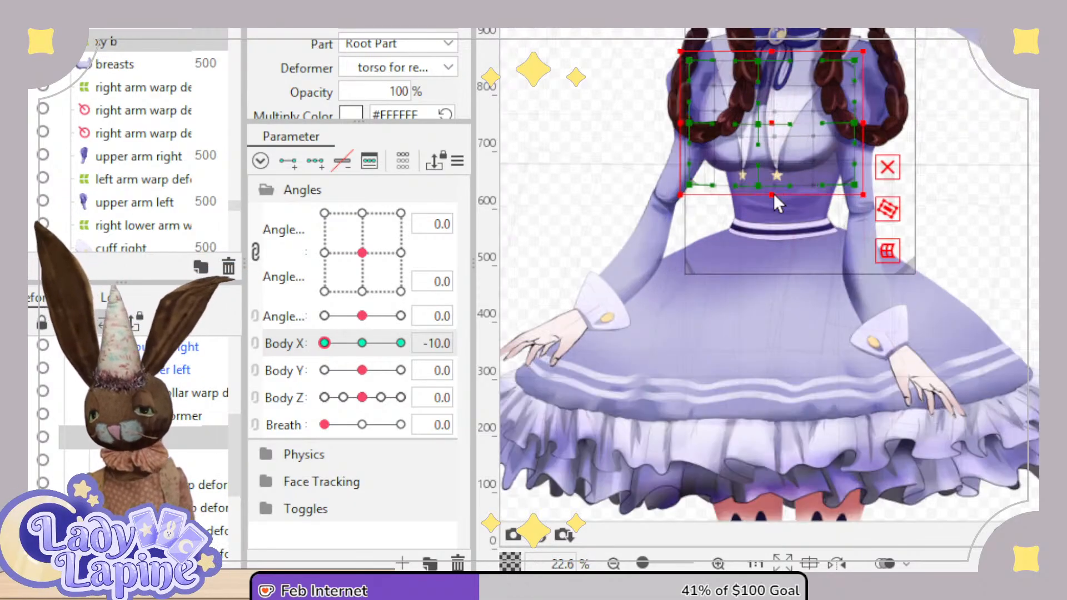
scroll(774, 193, up, 3)
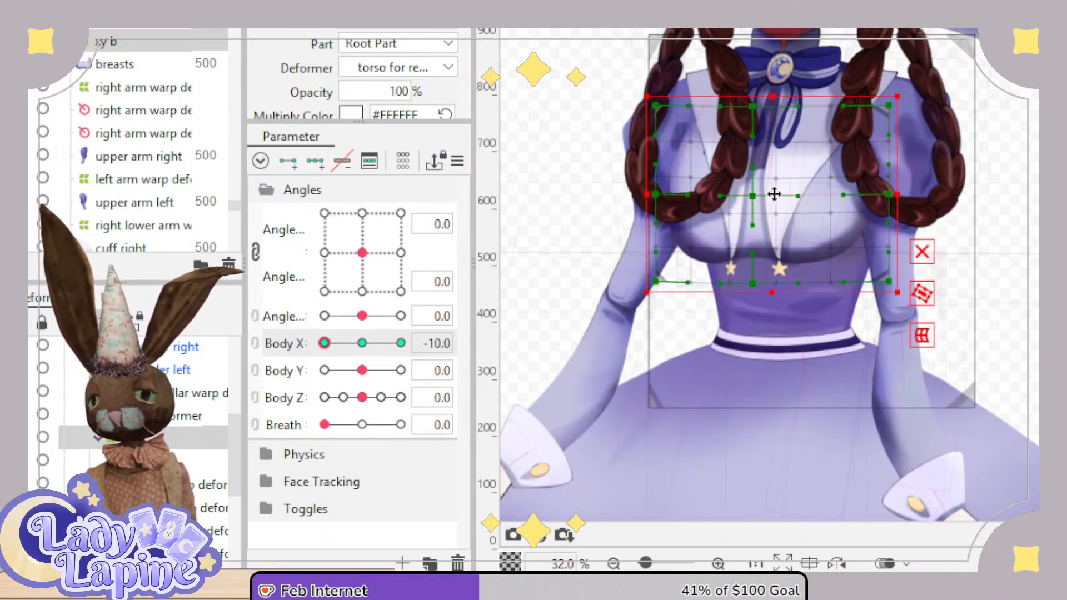
drag(774, 193, 791, 193)
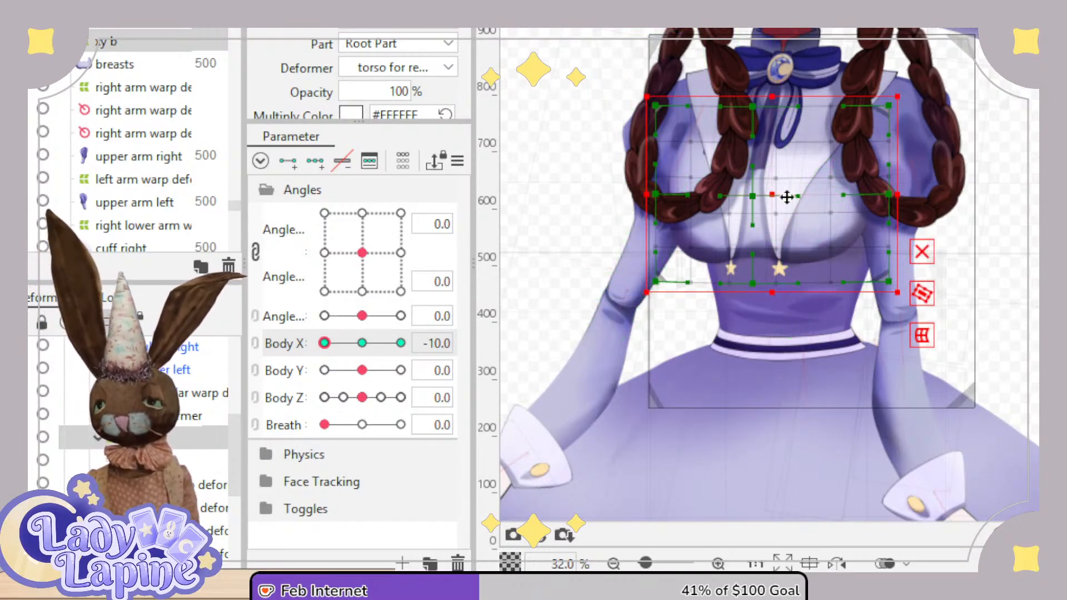
drag(778, 196, 790, 197)
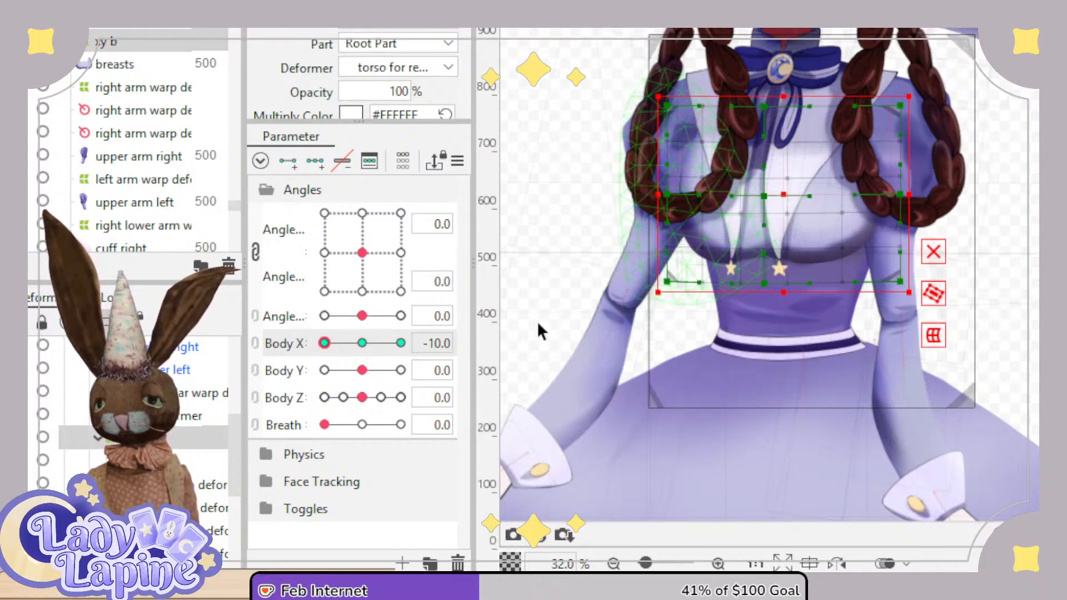
Shift the chest warp deformer slightly back toward the torso's center at Body X 10, and check the turn across Body X.
drag(328, 344, 417, 336)
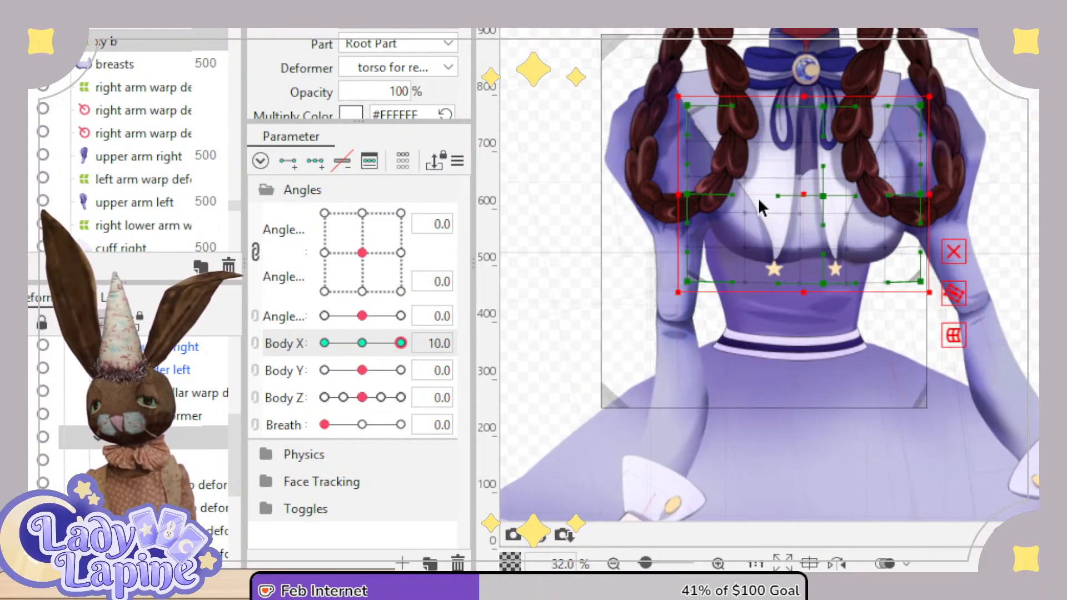
drag(803, 190, 794, 190)
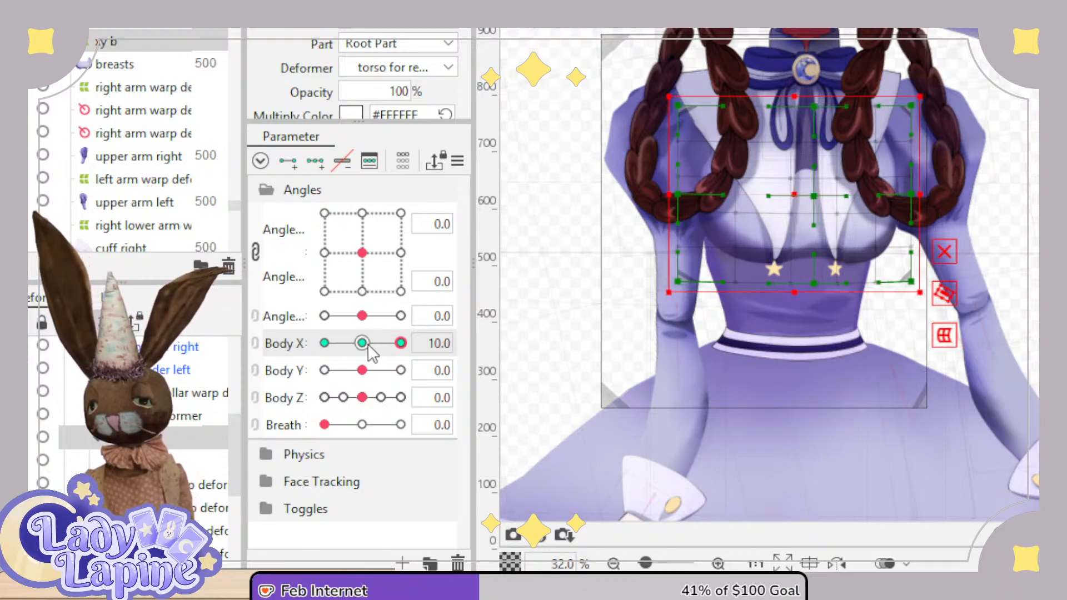
drag(370, 352, 397, 345)
scroll(722, 338, down, 3)
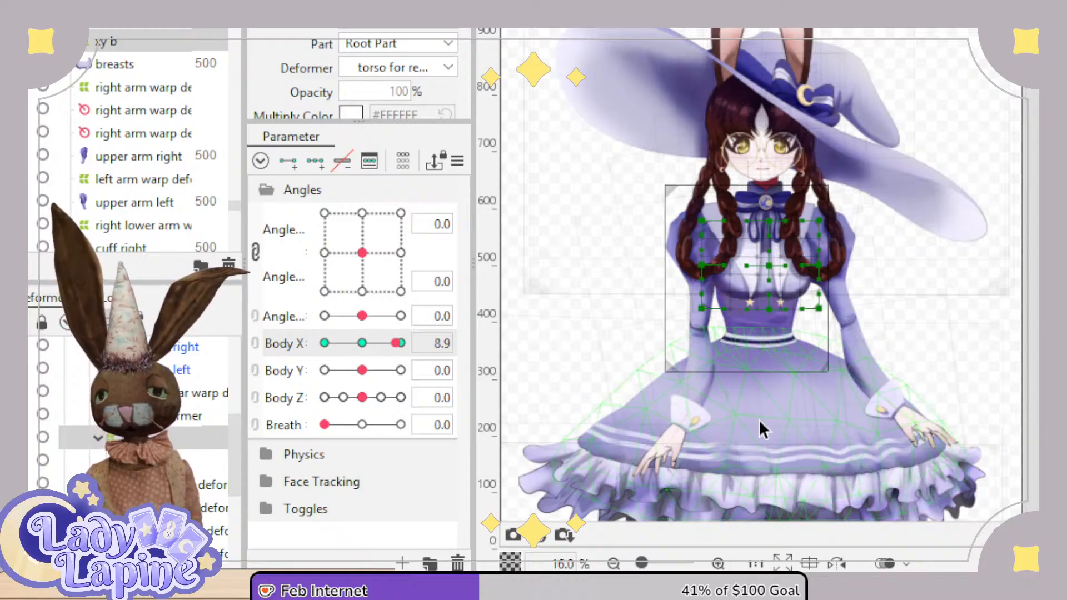
Return Body X to 0 and select the right leg's rotation deformer.
scroll(760, 419, down, 1)
drag(750, 417, 768, 275)
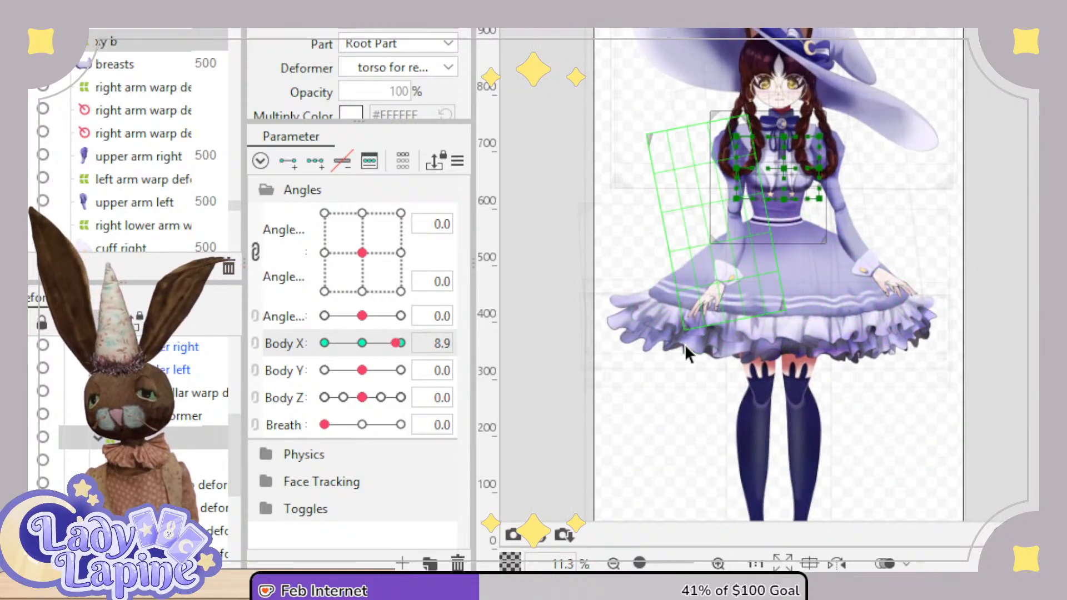
drag(791, 370, 780, 313)
drag(396, 343, 362, 343)
click(204, 492)
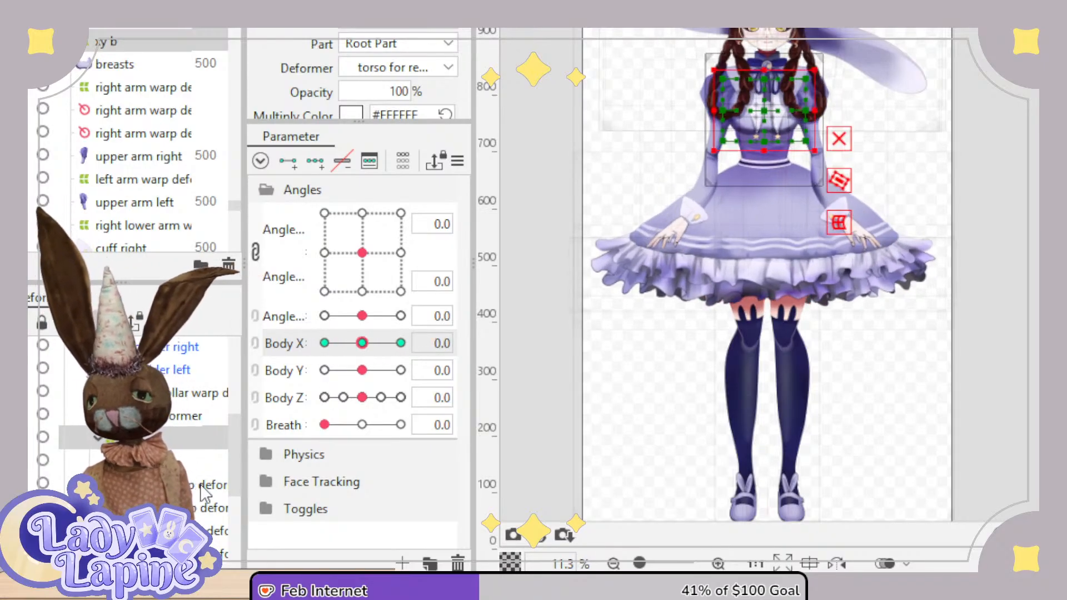
drag(233, 440, 239, 539)
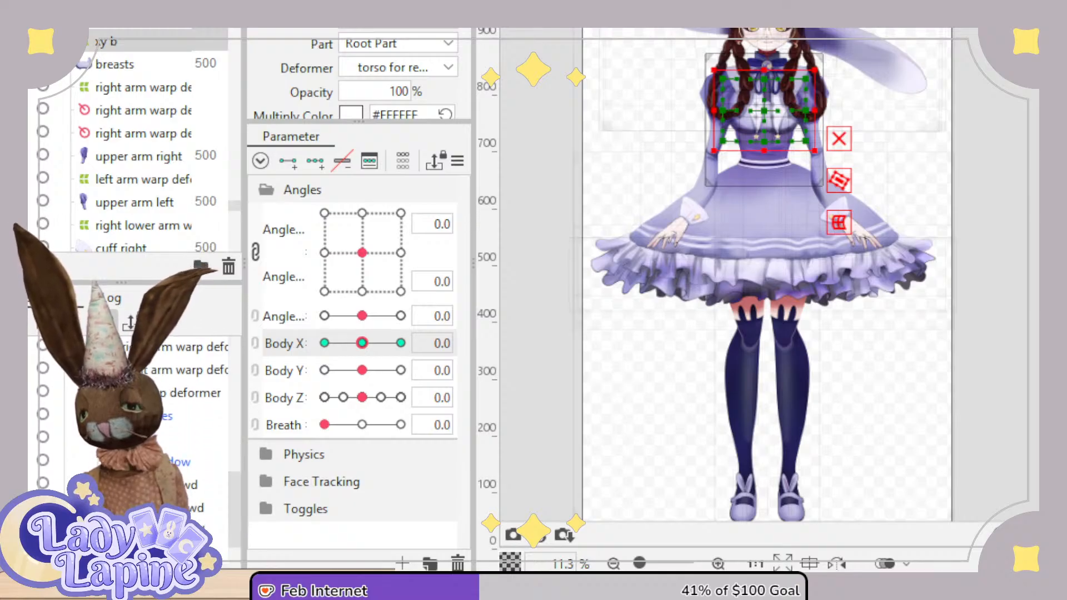
drag(237, 485, 239, 527)
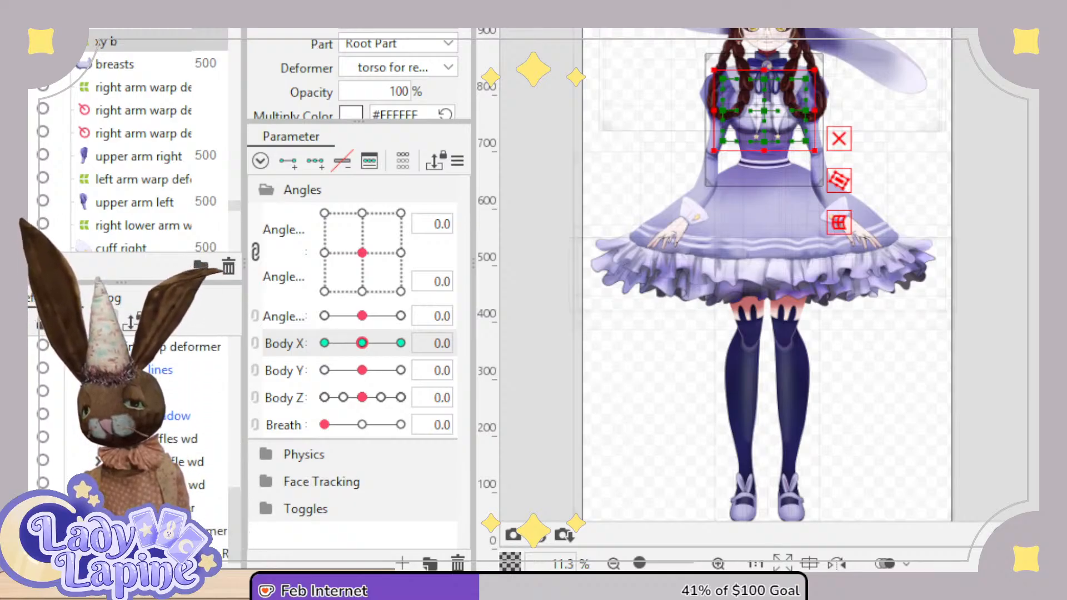
click(215, 531)
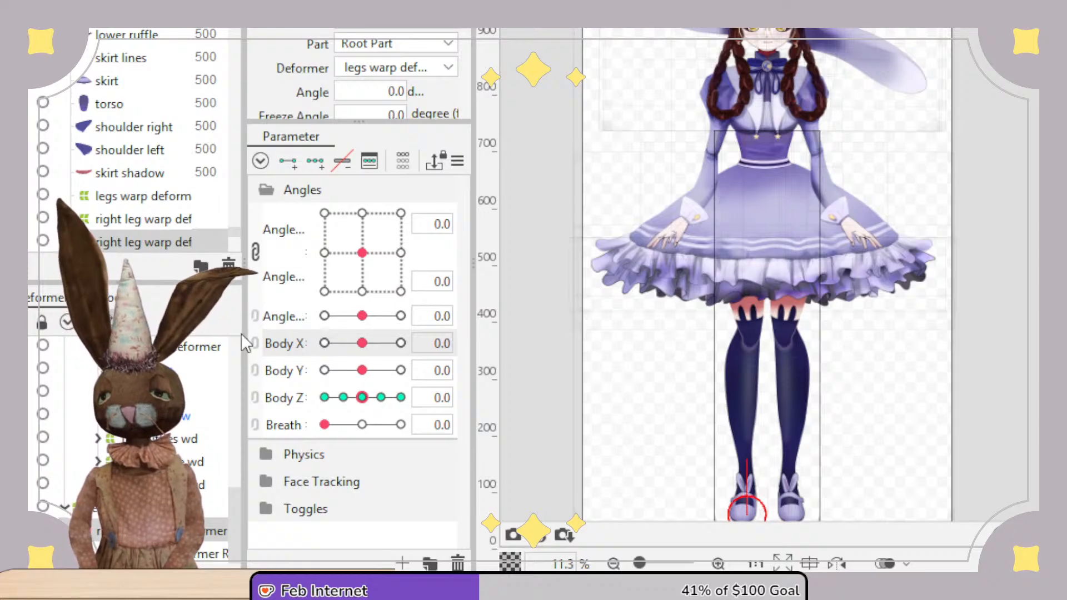
Add three Body X keys to the right leg rotation deformer and rotate it to 1.8 degrees at Body X -10.
click(315, 162)
drag(362, 343, 322, 346)
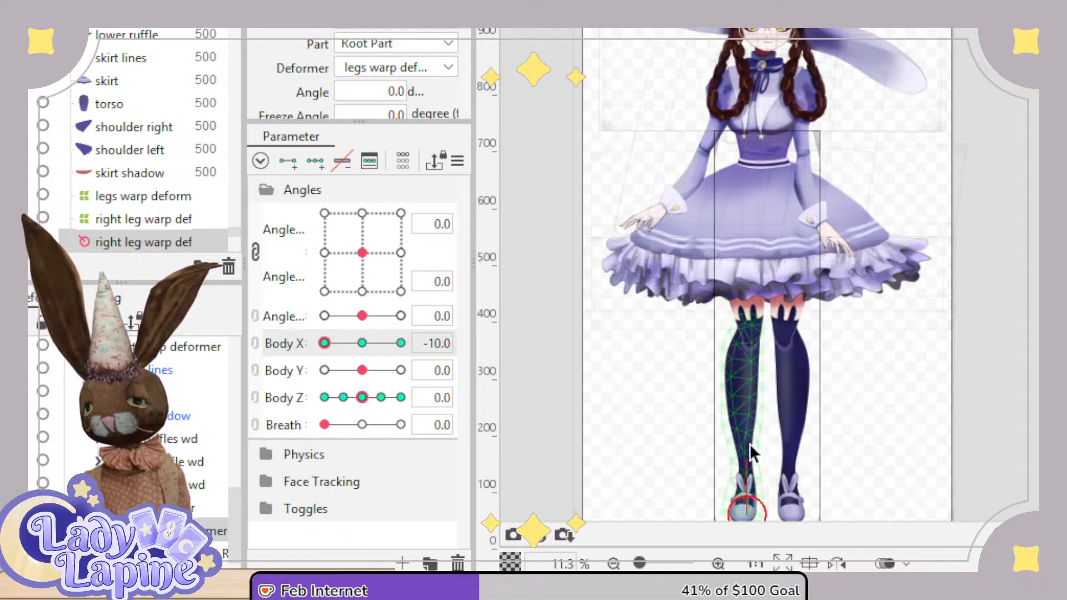
drag(747, 454, 749, 451)
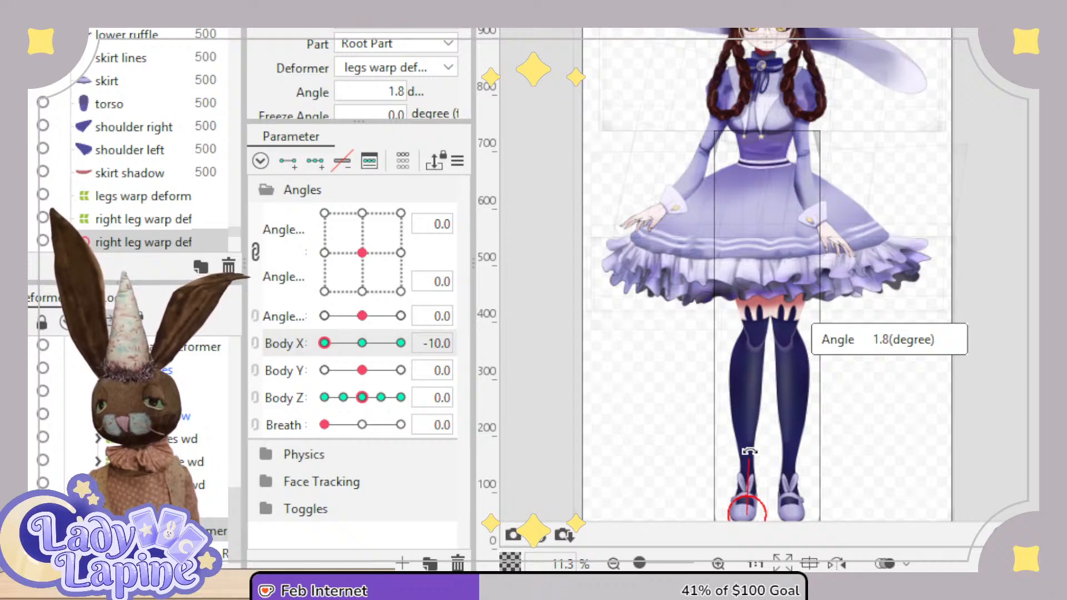
Select the left leg's rotation deformer and rotate it inward to -3.8 degrees.
click(189, 553)
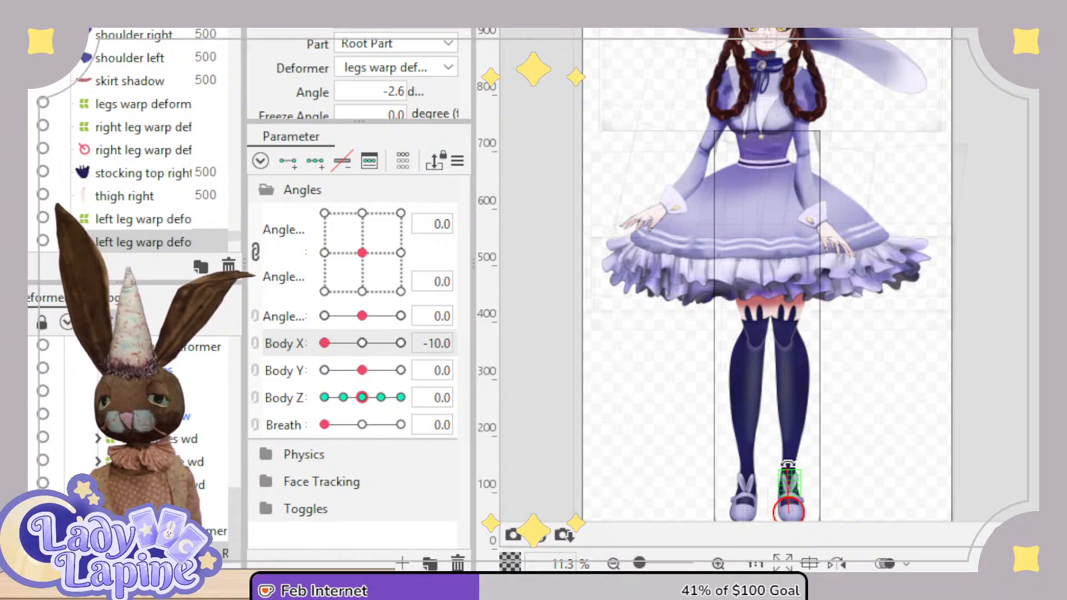
drag(787, 464, 787, 464)
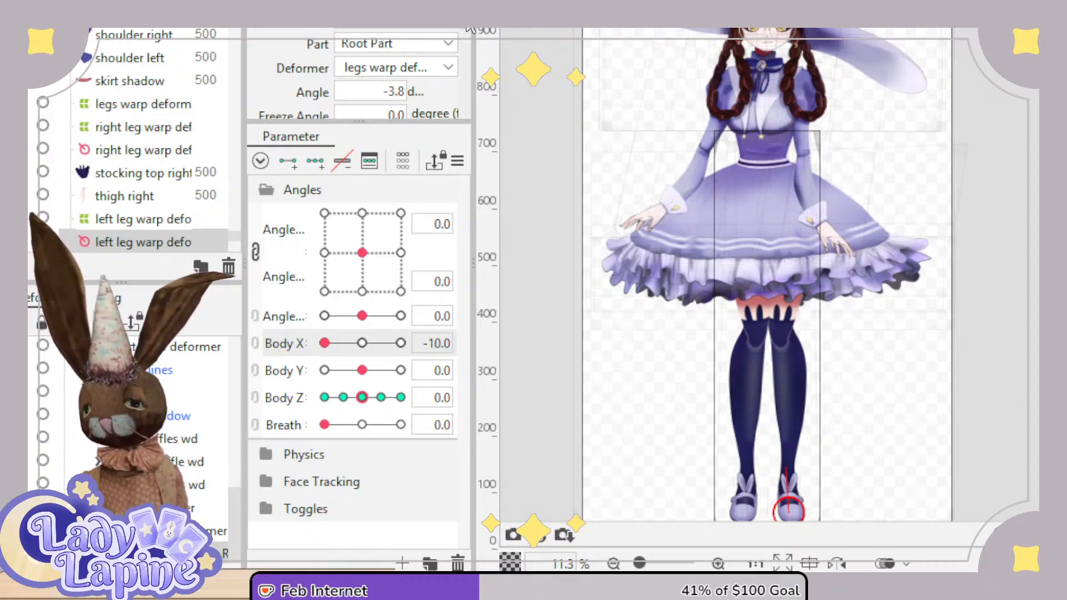
scroll(481, 83, down, 5)
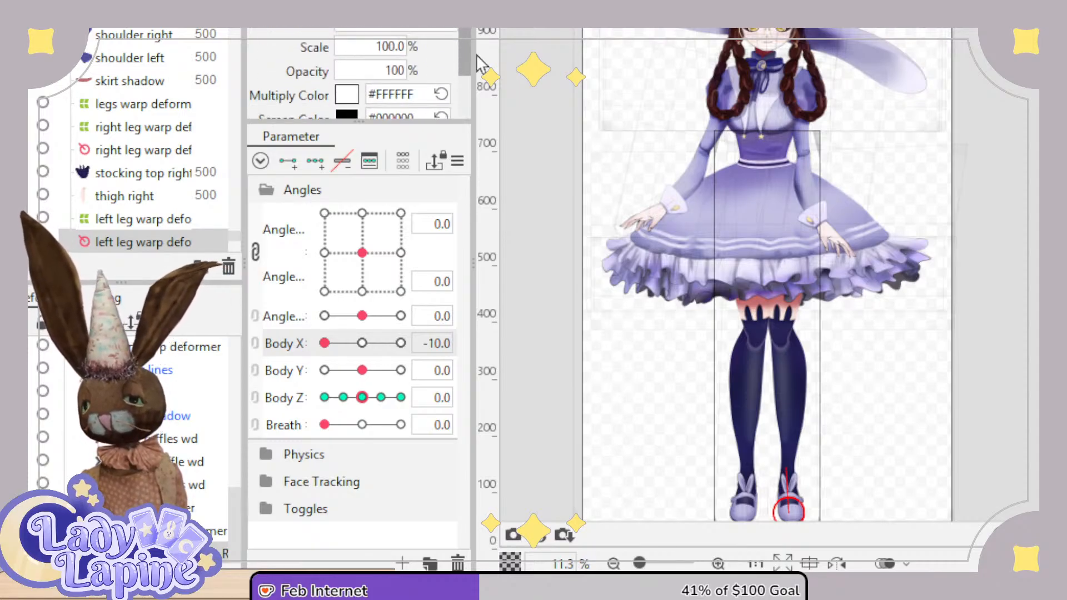
scroll(481, 83, down, 3)
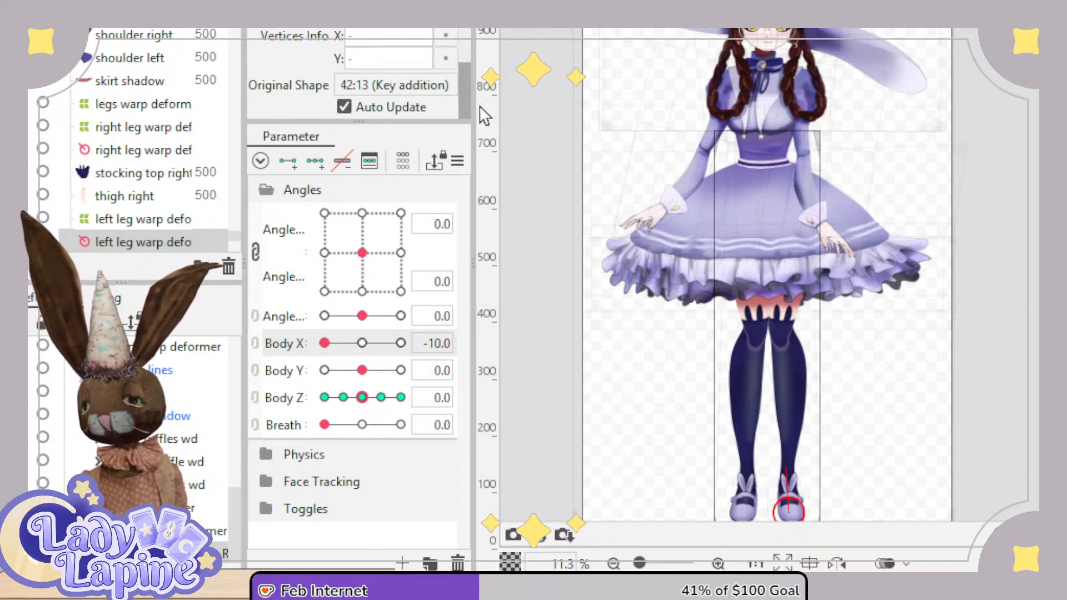
scroll(481, 89, up, 8)
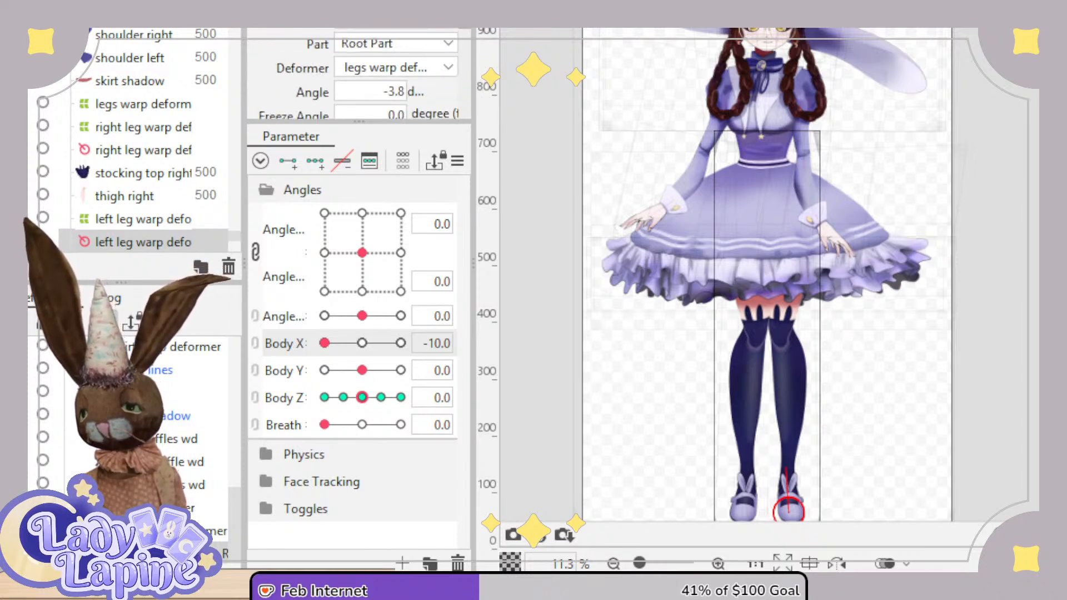
drag(234, 237, 227, 64)
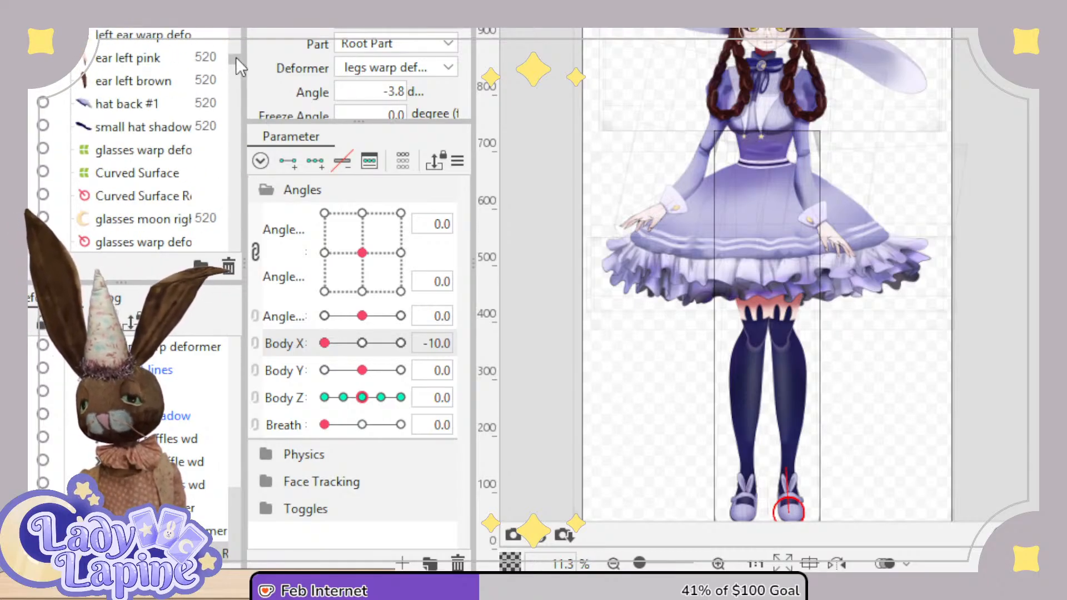
drag(236, 57, 241, 114)
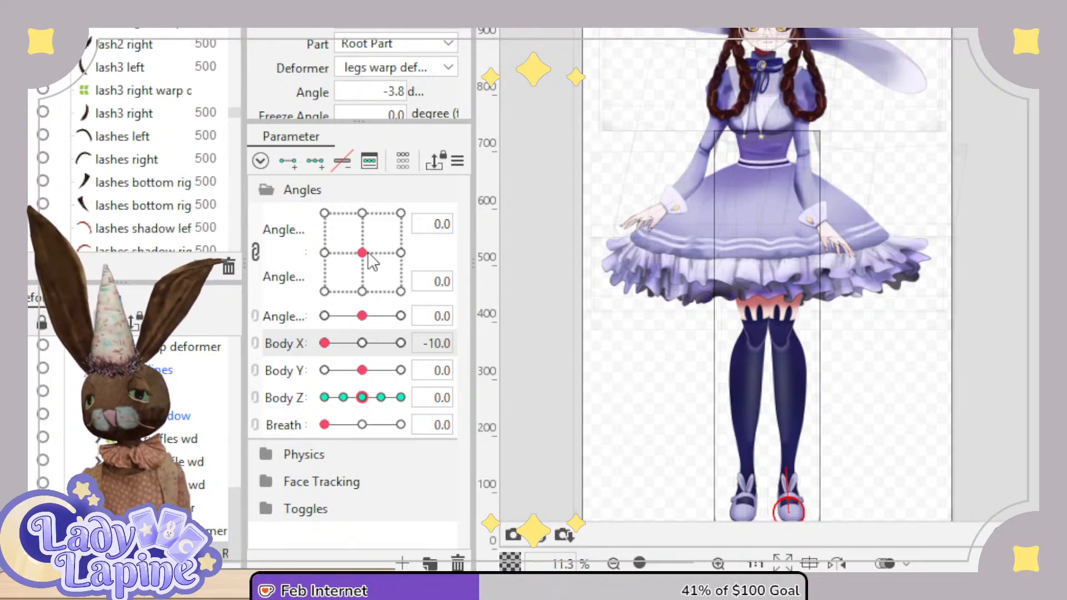
Examine the head and braids at Angle X -30 and 30 during the Body X -10 turn, and return Angle X to 0.
drag(368, 255, 311, 252)
scroll(770, 79, up, 2)
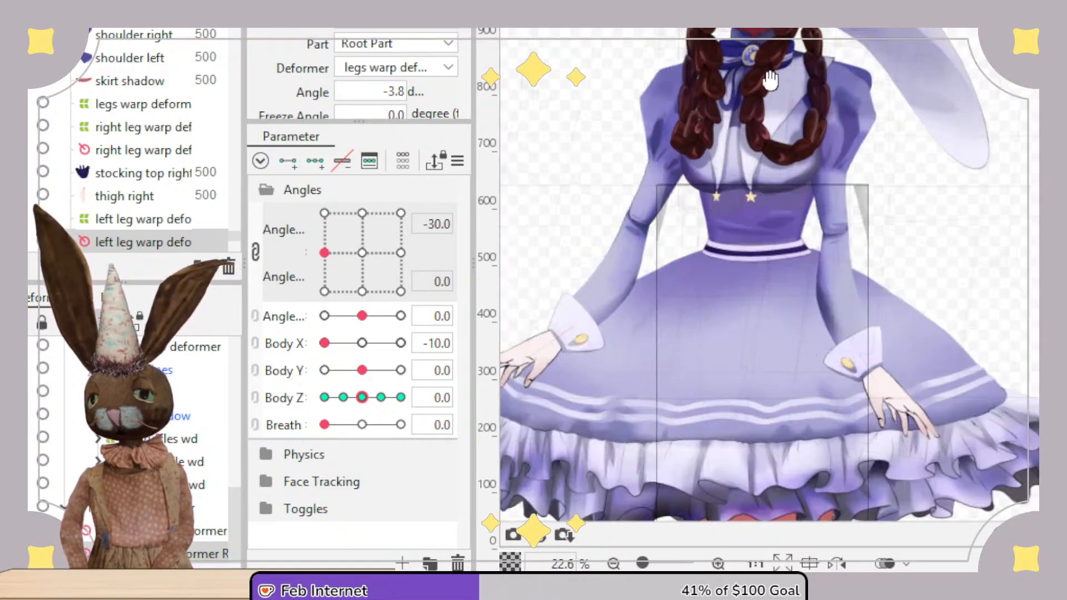
drag(770, 78, 772, 241)
scroll(771, 183, up, 1)
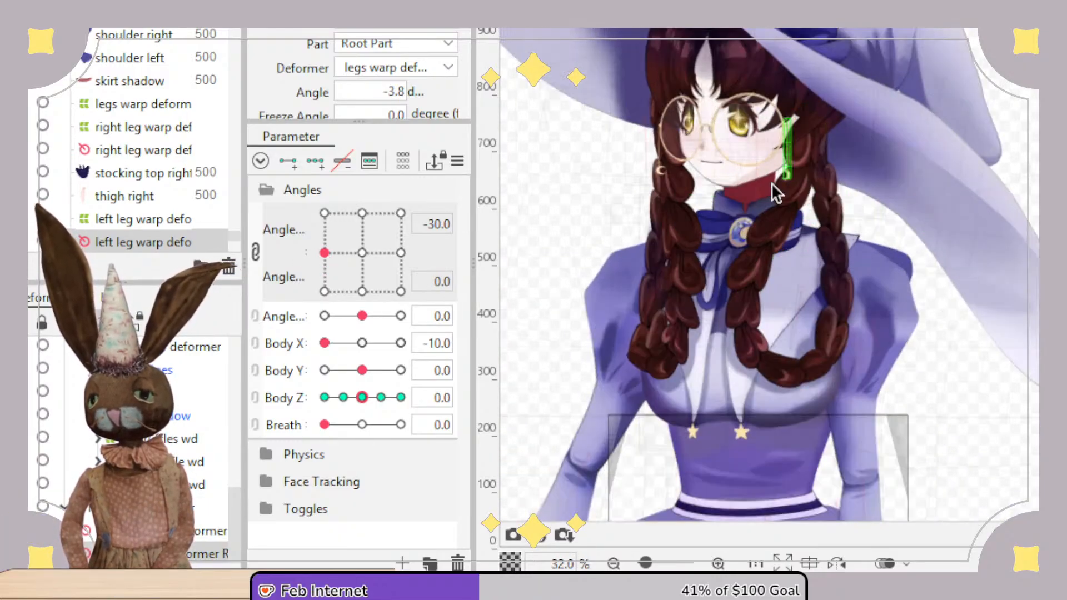
drag(771, 183, 784, 189)
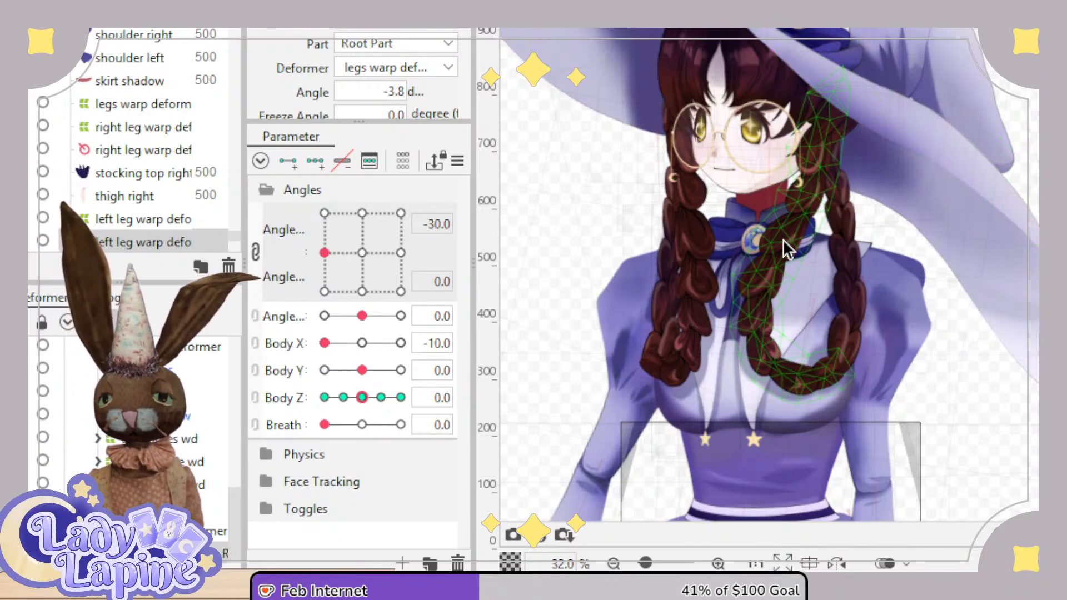
drag(326, 253, 405, 253)
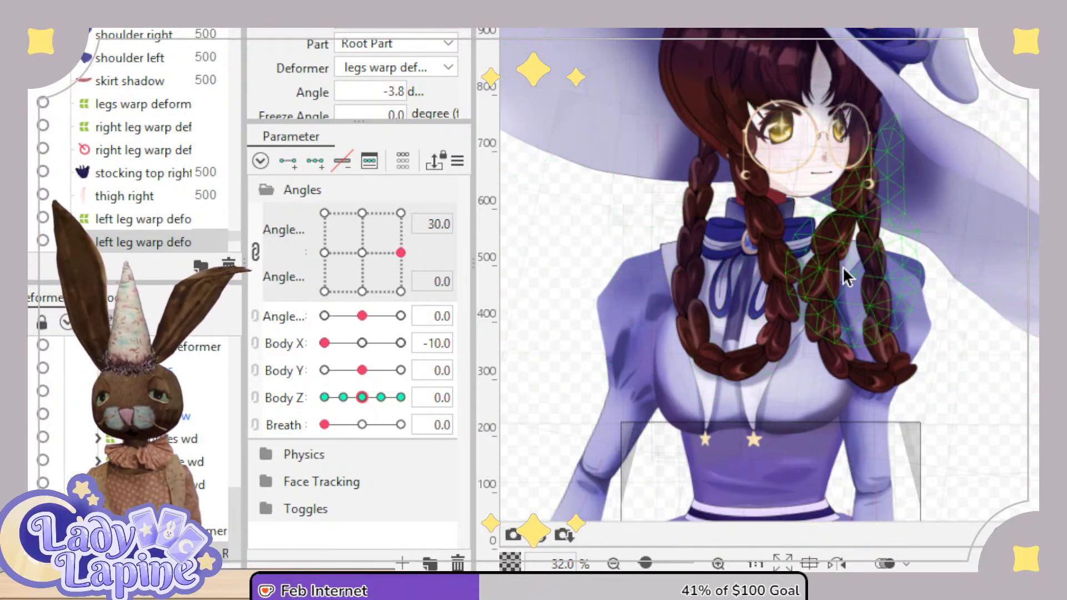
mouse_move(401, 253)
mouse_down()
mouse_move(290, 262)
mouse_move(432, 260)
mouse_move(317, 256)
mouse_move(402, 255)
mouse_move(326, 249)
mouse_move(390, 261)
mouse_up()
click(358, 254)
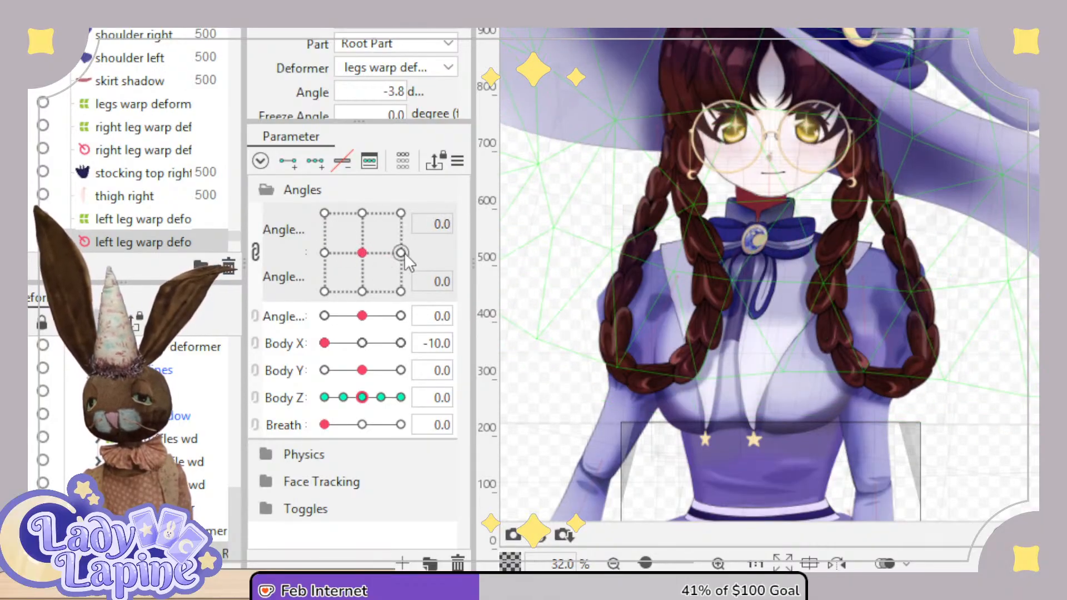
Examine the properties of the right leg's rotation deformer and its warp deformer for a draw order setting.
scroll(952, 368, down, 2)
scroll(951, 379, down, 2)
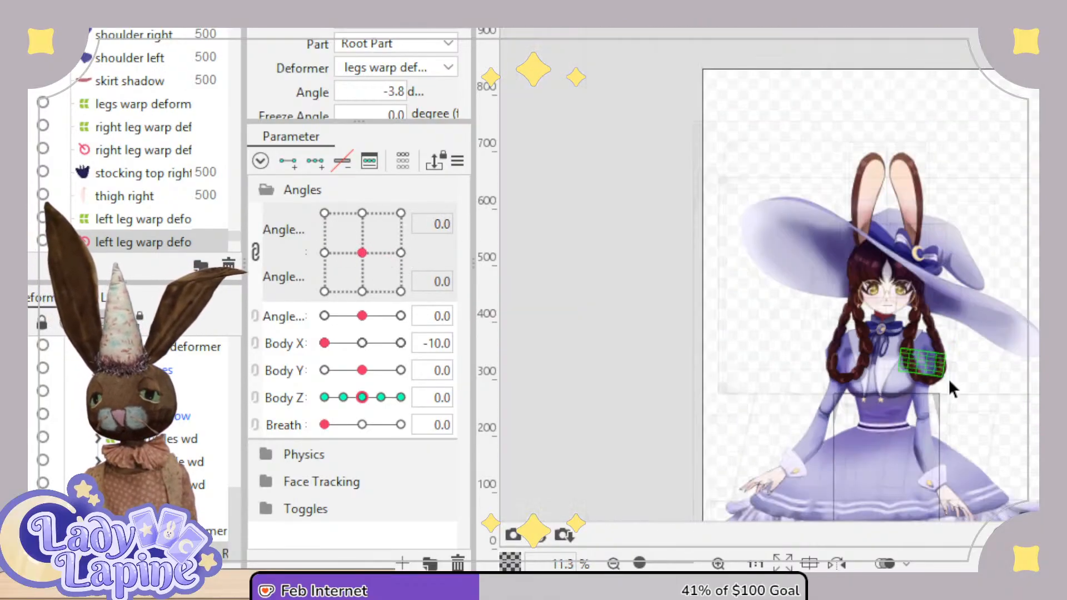
drag(948, 379, 892, 147)
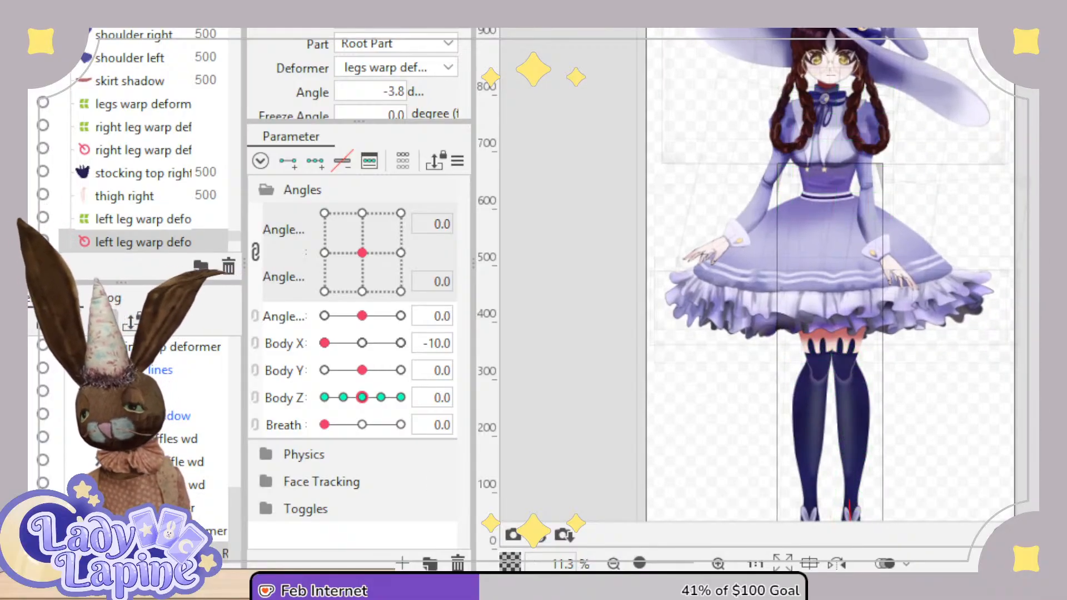
click(143, 151)
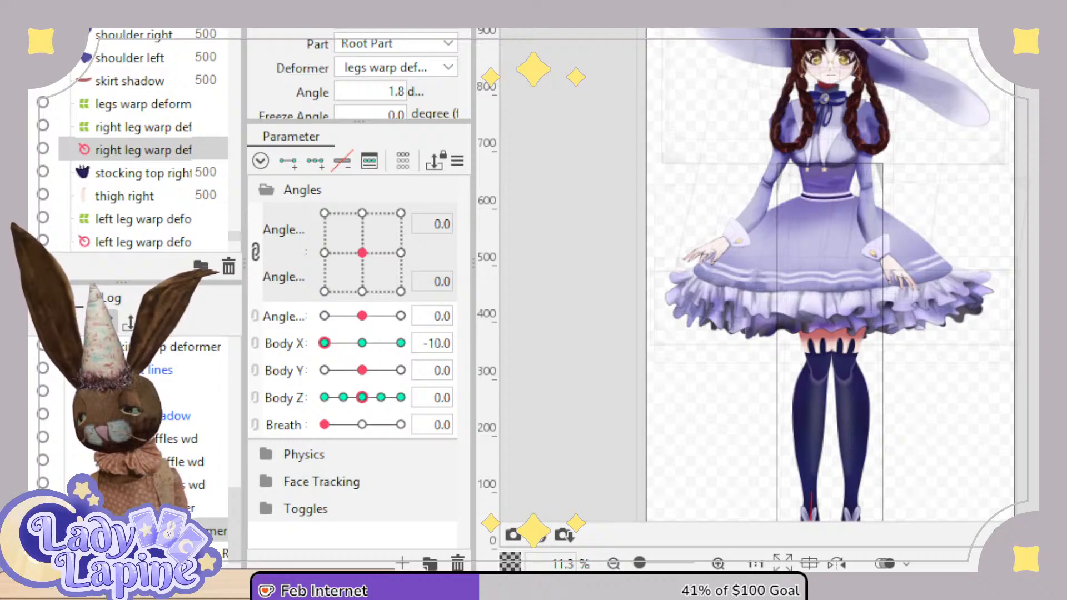
mouse_move(465, 3)
mouse_down()
mouse_move(488, 101)
mouse_move(477, 4)
mouse_up()
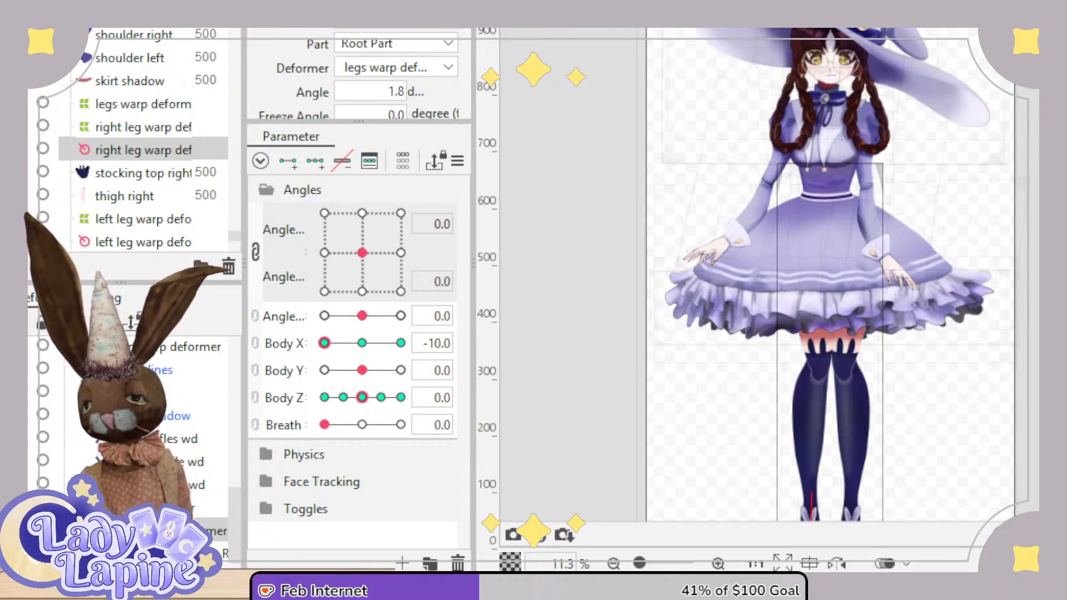
click(143, 127)
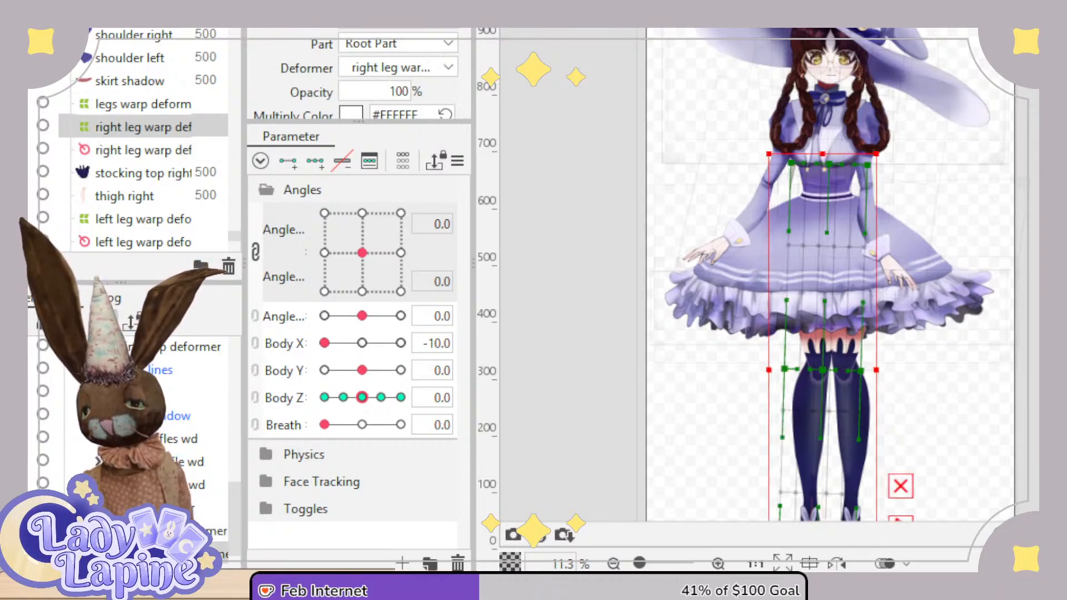
mouse_move(467, 13)
mouse_down()
mouse_move(478, 117)
mouse_move(469, 11)
mouse_up()
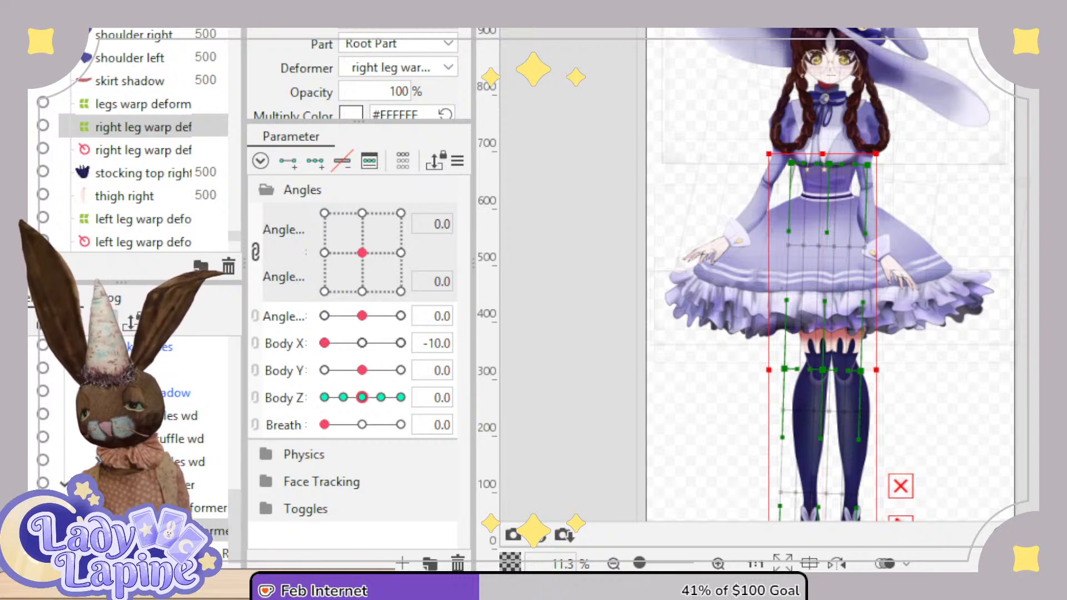
Select the right leg's meshes, including the stocking top, thigh and lower leg, and set their draw order to 490 at Body X -10.
click(817, 366)
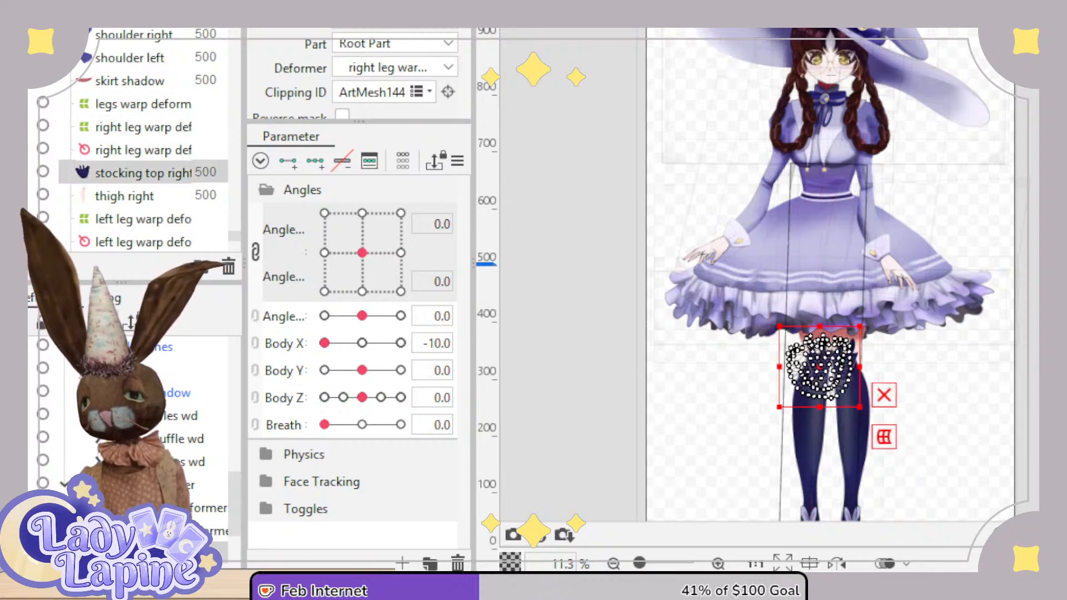
drag(465, 2, 474, 31)
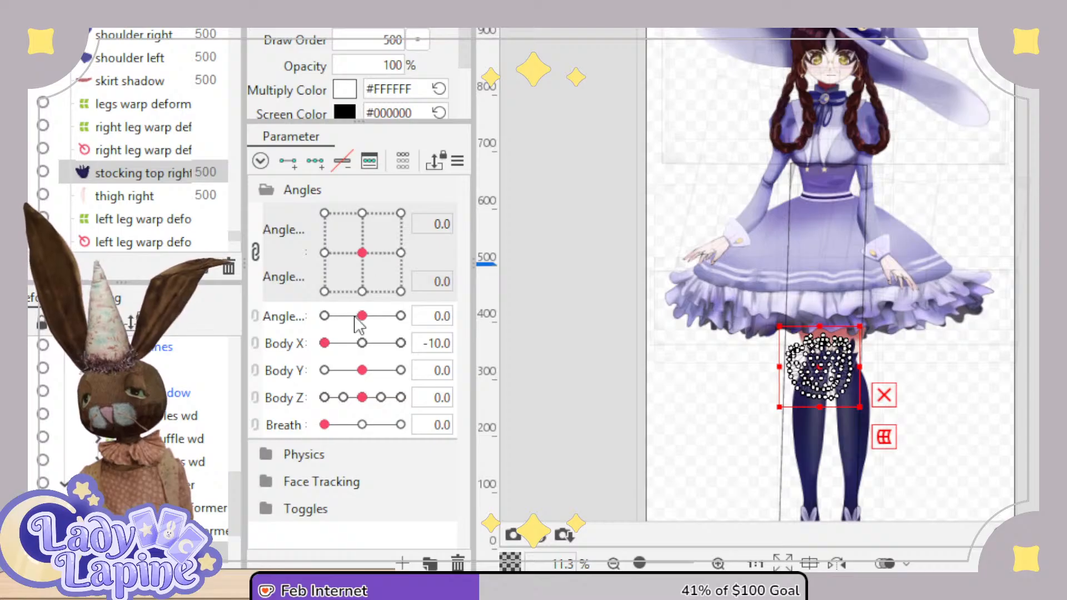
drag(240, 482, 242, 517)
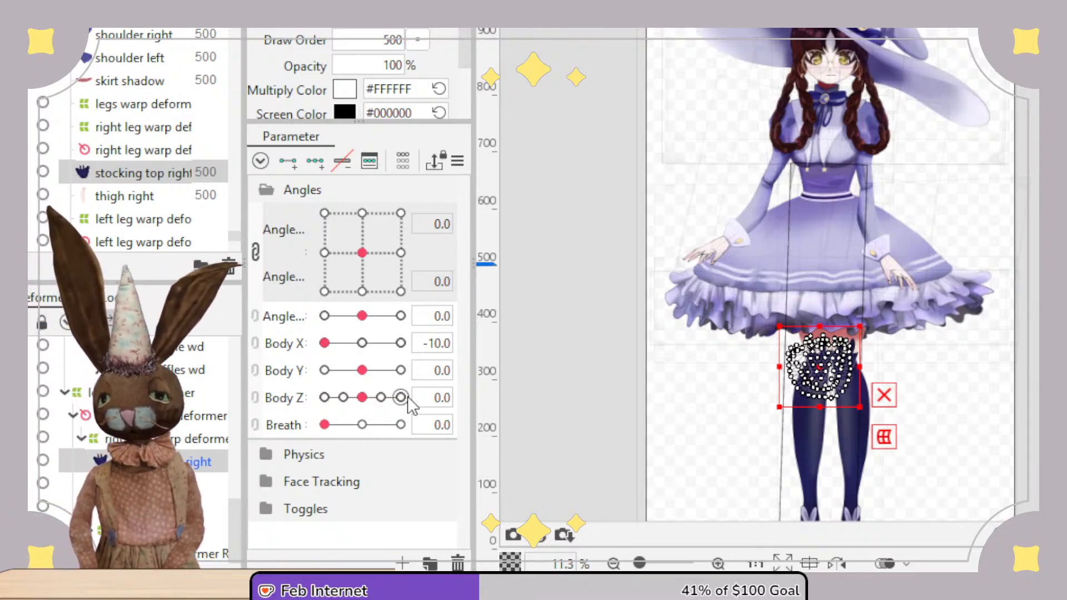
drag(358, 346, 315, 346)
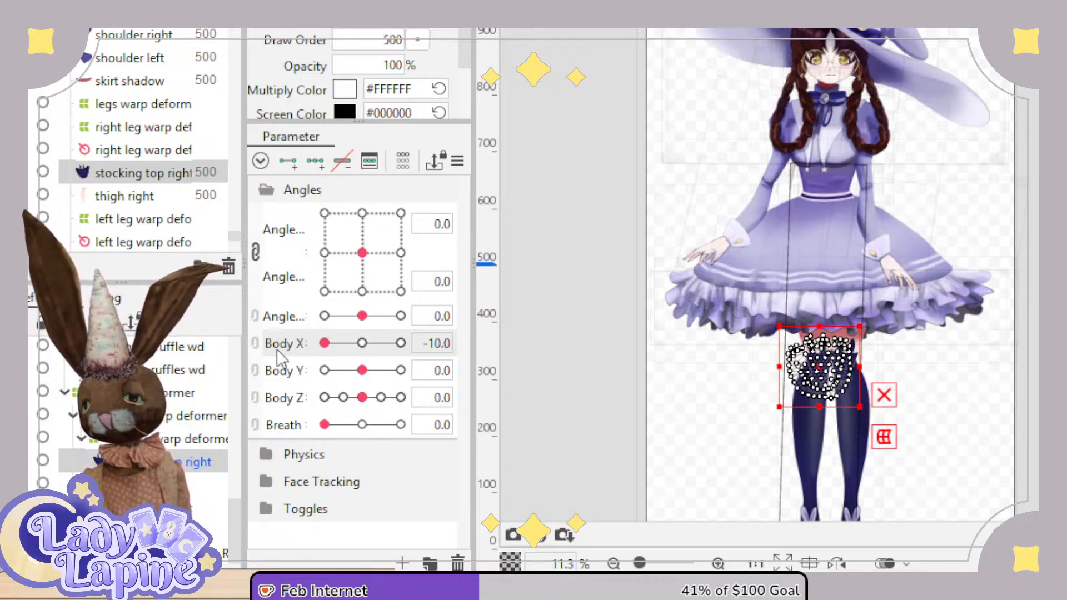
shift+click(153, 507)
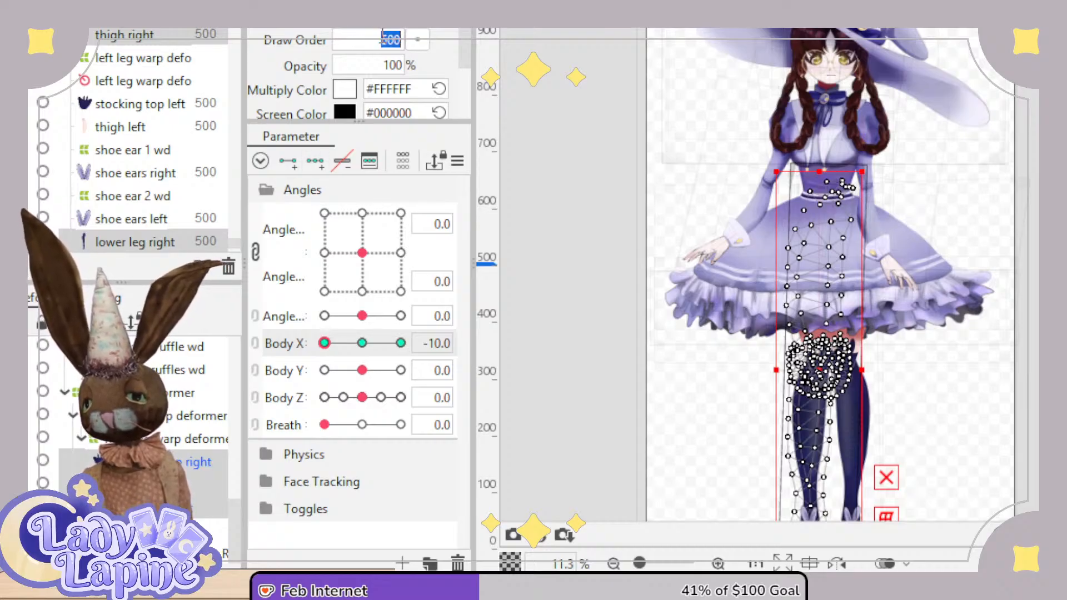
text(490)
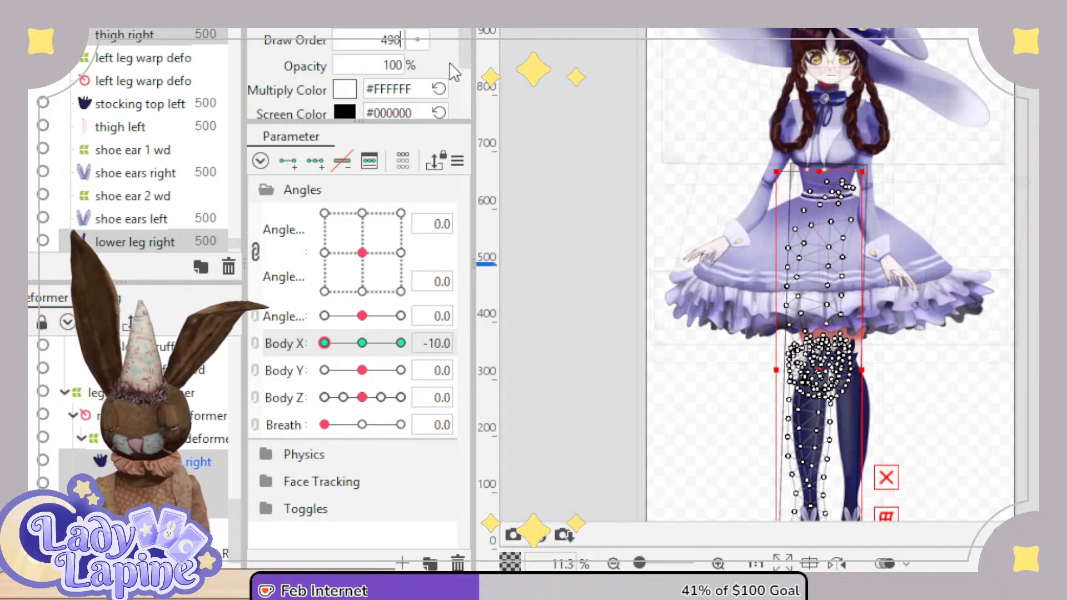
key(Return)
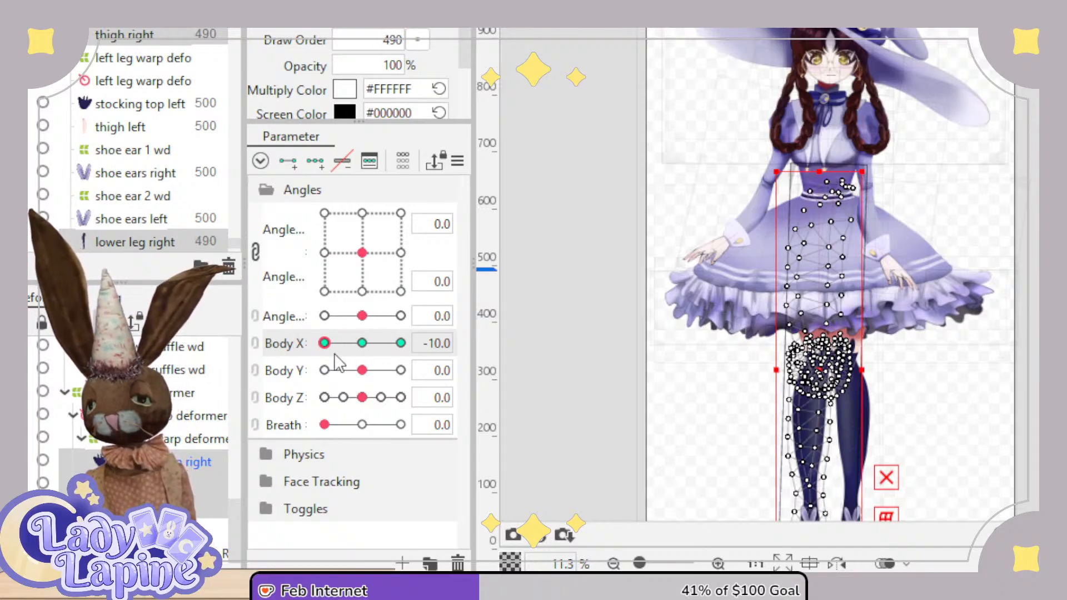
Select the parent warp deformer of both legs and examine how the thighs and stockings overlap at Body X -10.
click(179, 439)
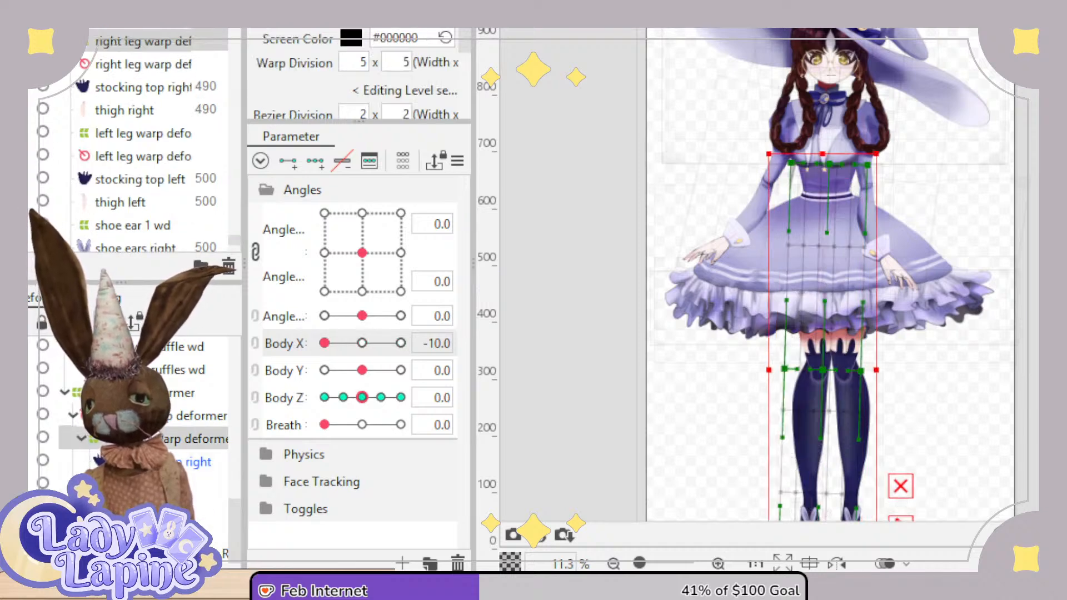
click(176, 417)
click(171, 392)
mouse_move(335, 345)
mouse_down()
mouse_move(365, 348)
mouse_move(324, 349)
mouse_up()
scroll(848, 368, up, 3)
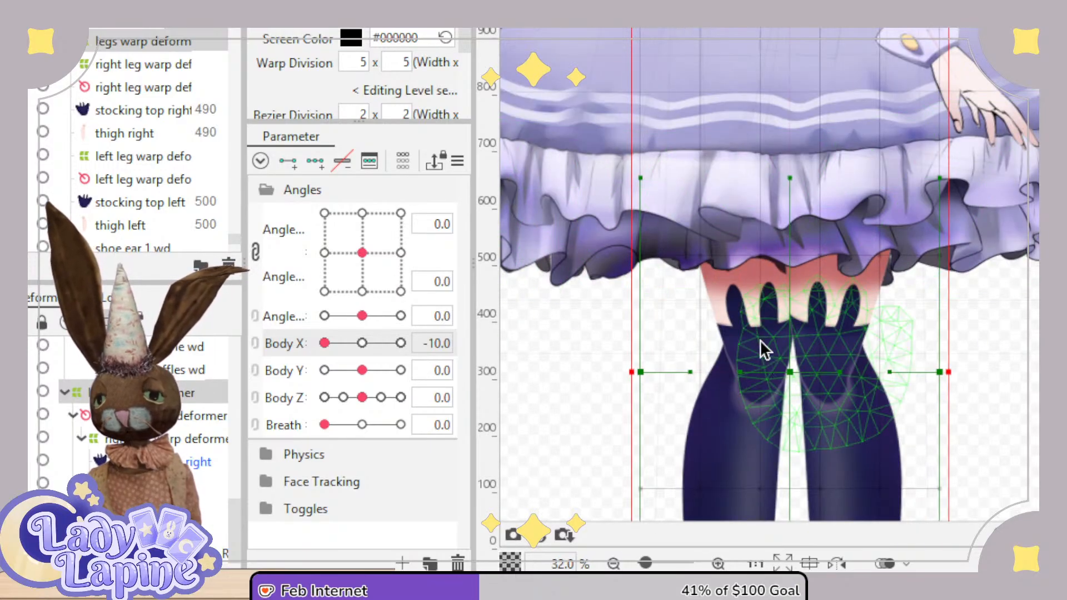
scroll(776, 333, down, 3)
scroll(805, 392, down, 3)
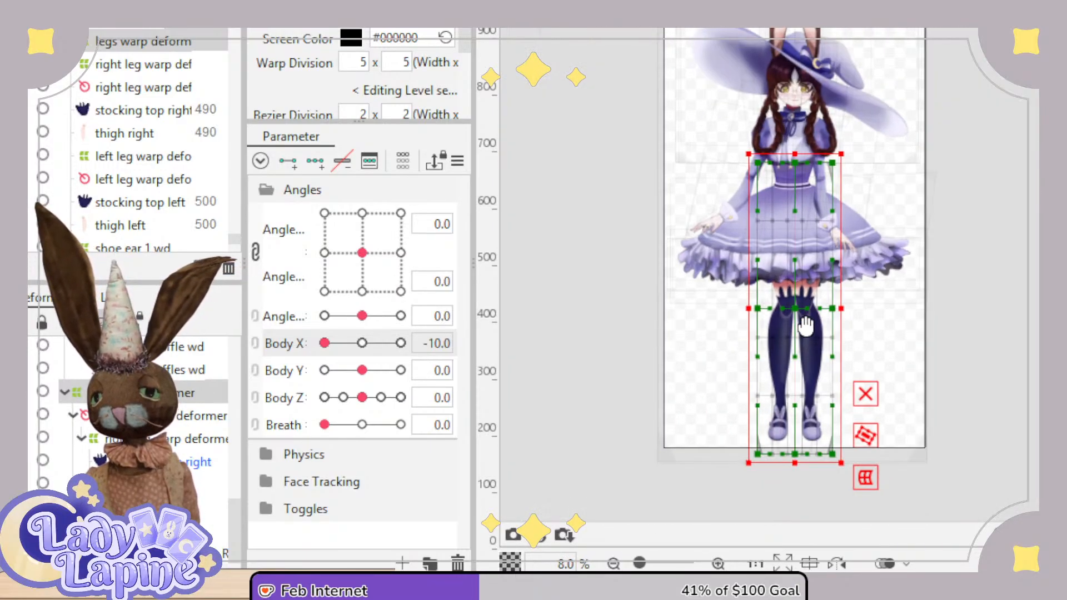
Add three Body X keys to the left leg's rotation deformer and rotate it to -4.8 degrees at Body X -10.
scroll(806, 384, up, 1)
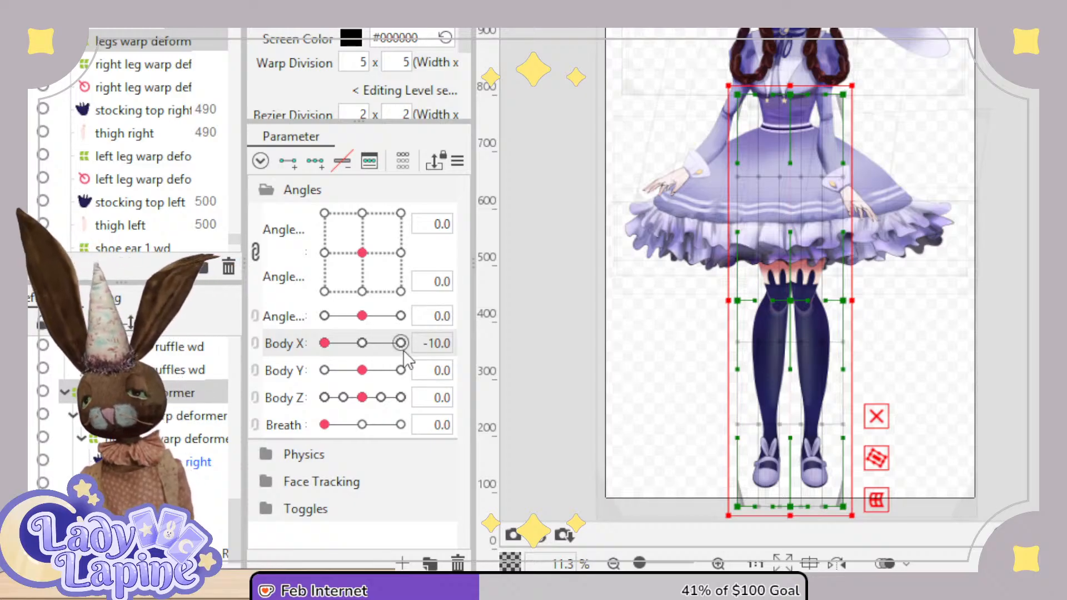
drag(235, 239, 256, 267)
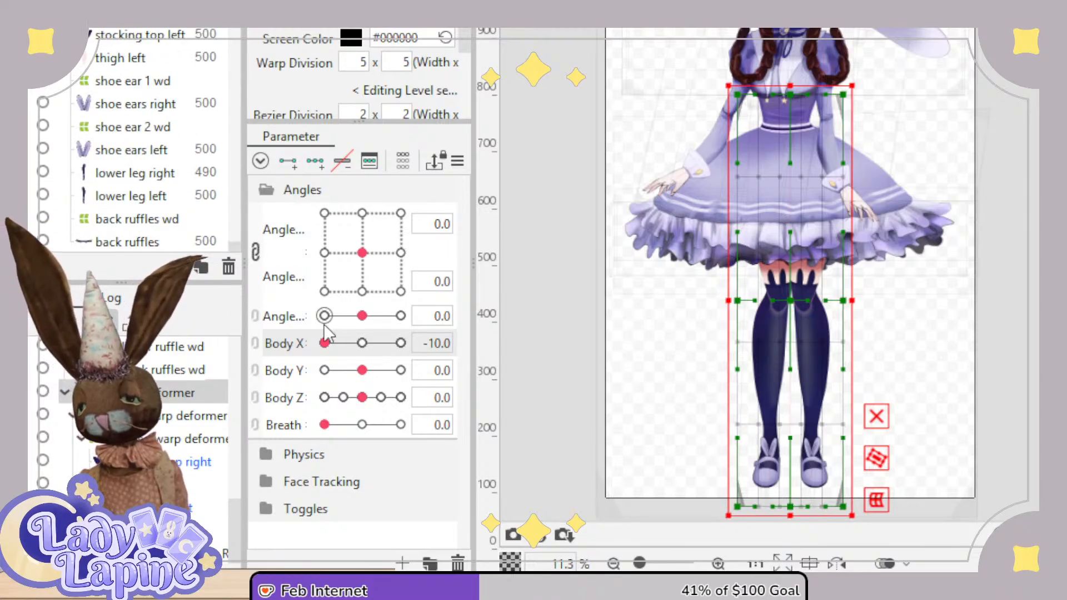
mouse_move(325, 343)
mouse_down()
mouse_move(348, 346)
mouse_move(317, 353)
mouse_up()
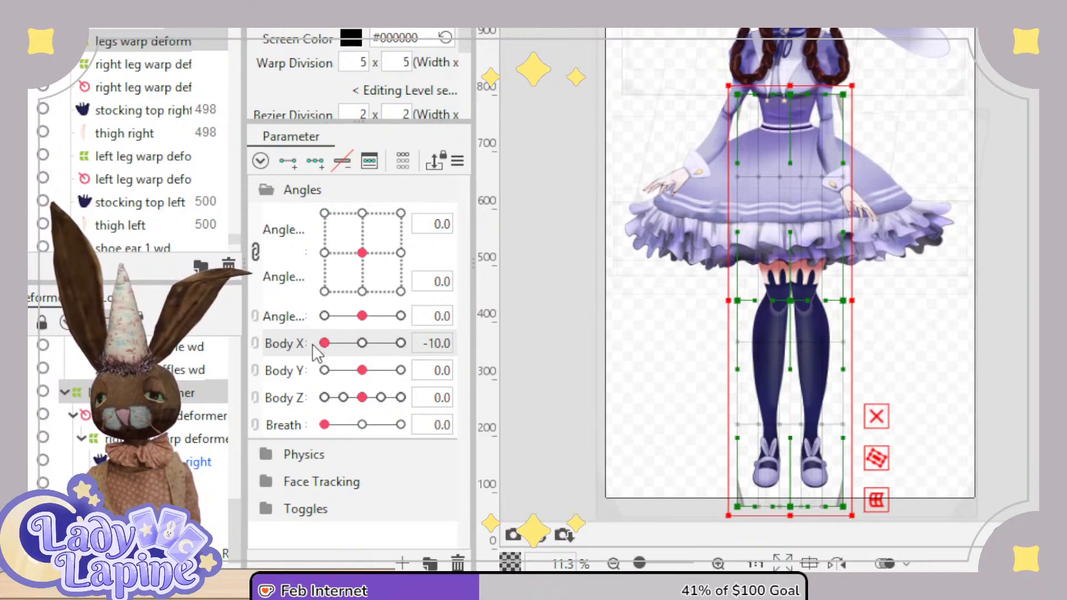
click(133, 415)
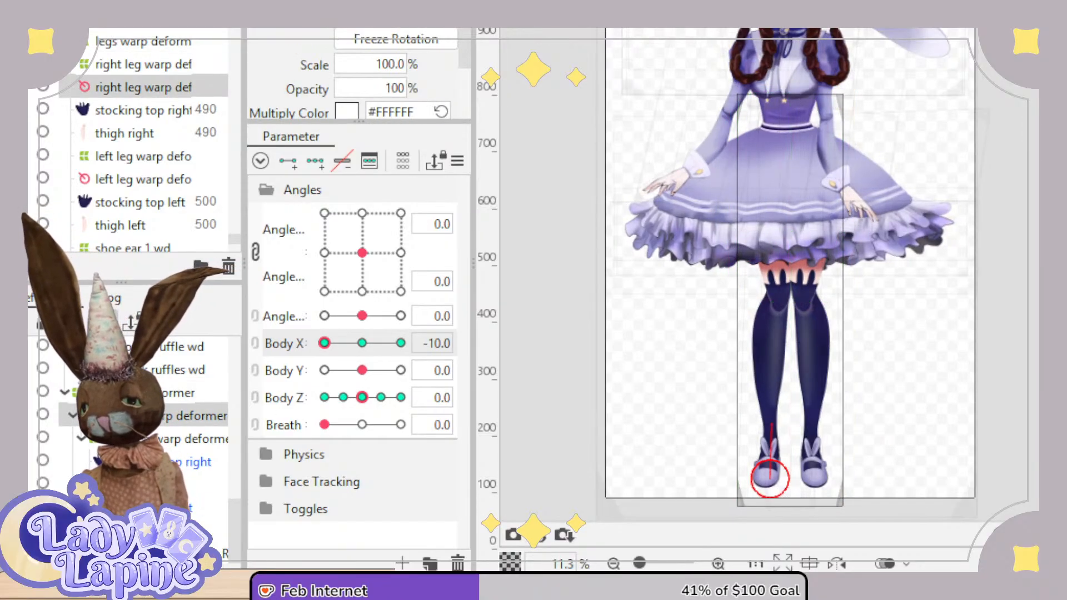
click(144, 179)
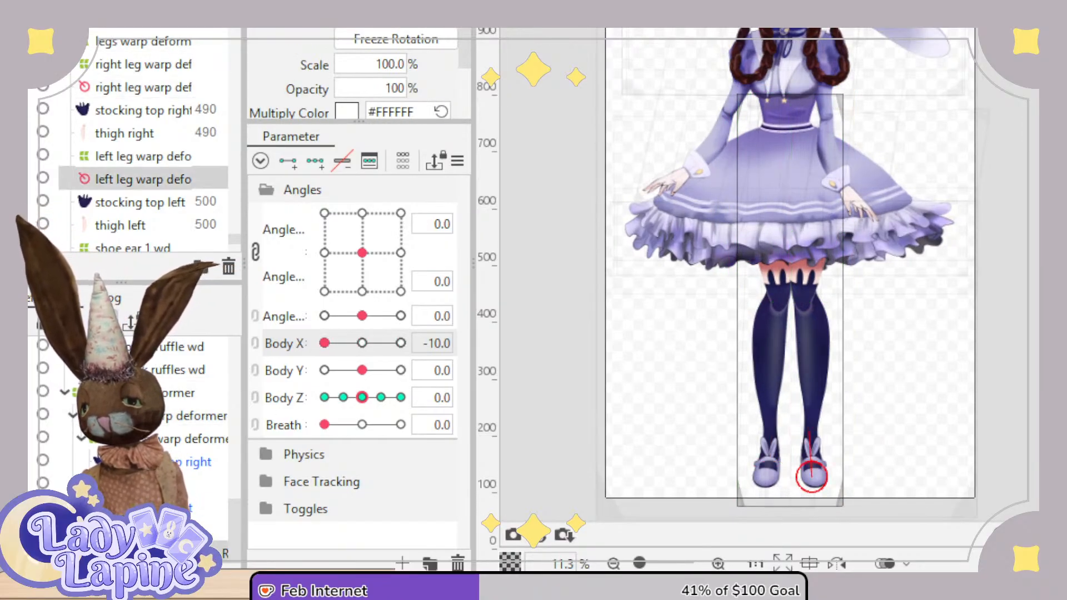
click(312, 162)
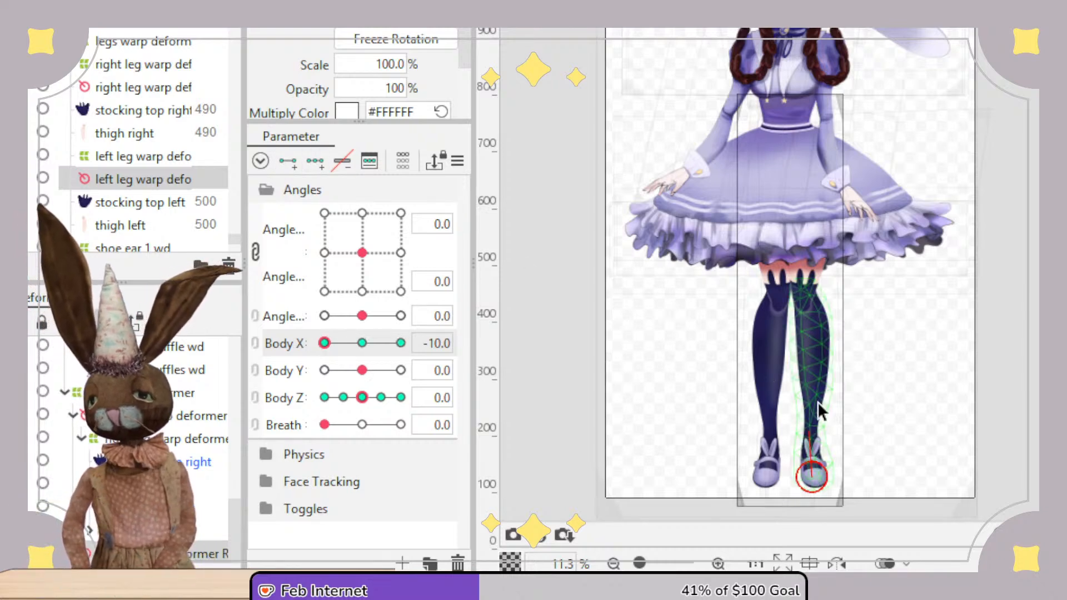
drag(810, 425, 809, 425)
drag(810, 425, 808, 424)
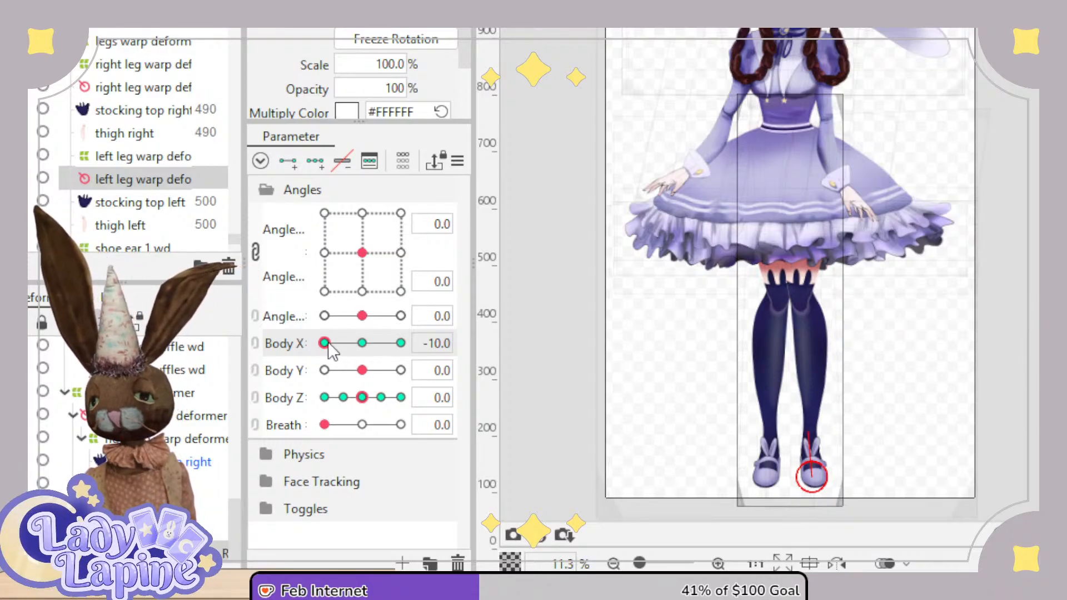
mouse_move(329, 345)
mouse_down()
mouse_move(379, 349)
mouse_move(326, 356)
mouse_move(376, 350)
mouse_move(326, 355)
mouse_move(376, 349)
mouse_move(325, 350)
mouse_move(360, 340)
mouse_move(306, 322)
mouse_move(364, 328)
mouse_move(288, 321)
mouse_move(375, 334)
mouse_move(304, 325)
mouse_move(346, 346)
mouse_move(309, 338)
mouse_move(366, 355)
mouse_move(325, 343)
mouse_up()
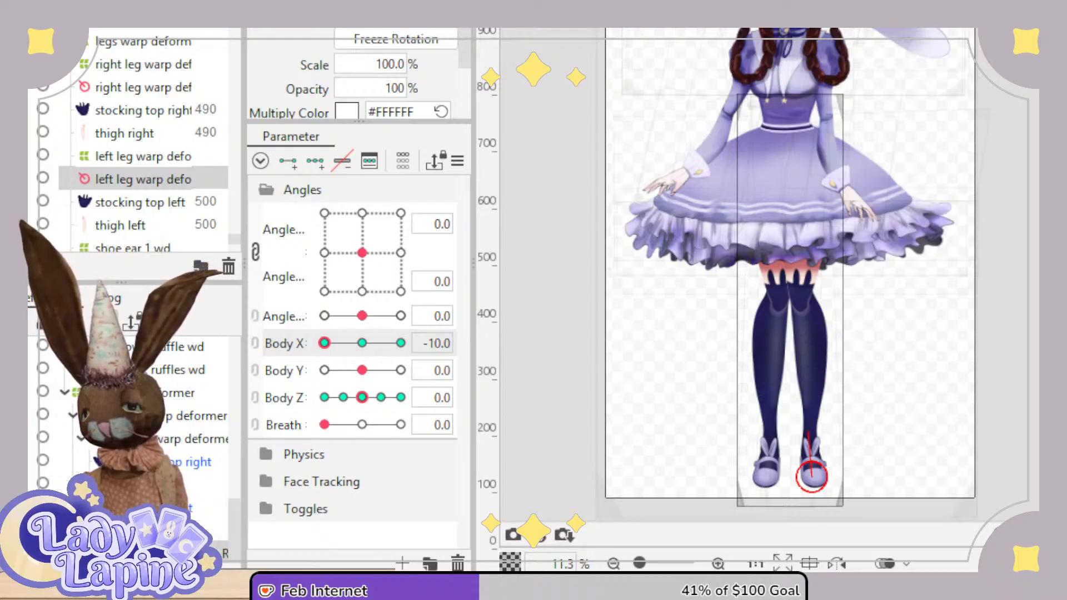
Add three Body X keys to the left stocking top, thigh and lower leg, and set their draw order to 490 at Body X 10.
scroll(233, 505, down, 1)
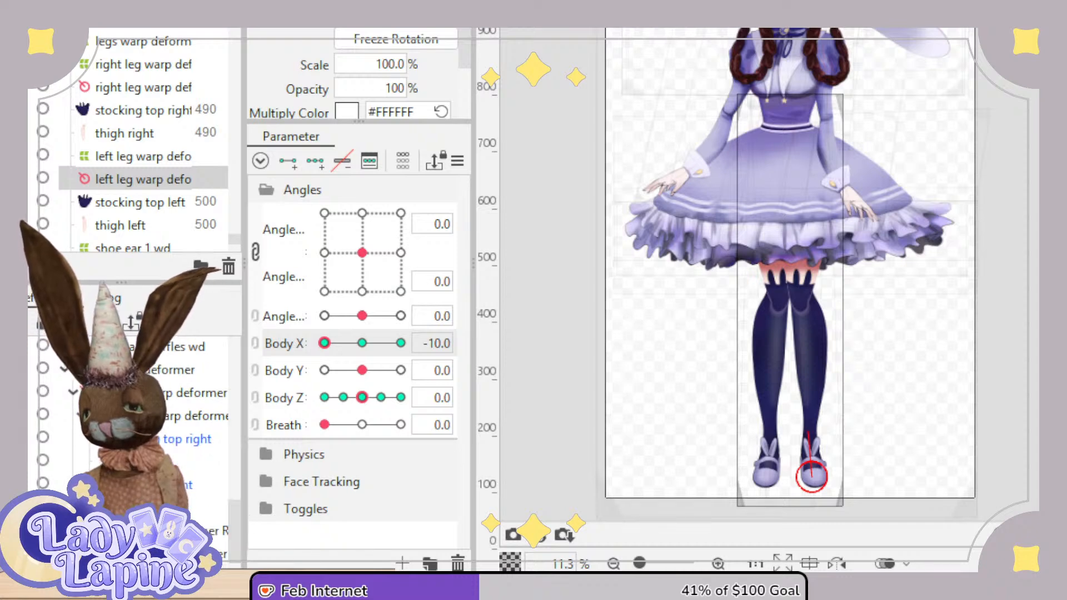
drag(232, 502, 237, 530)
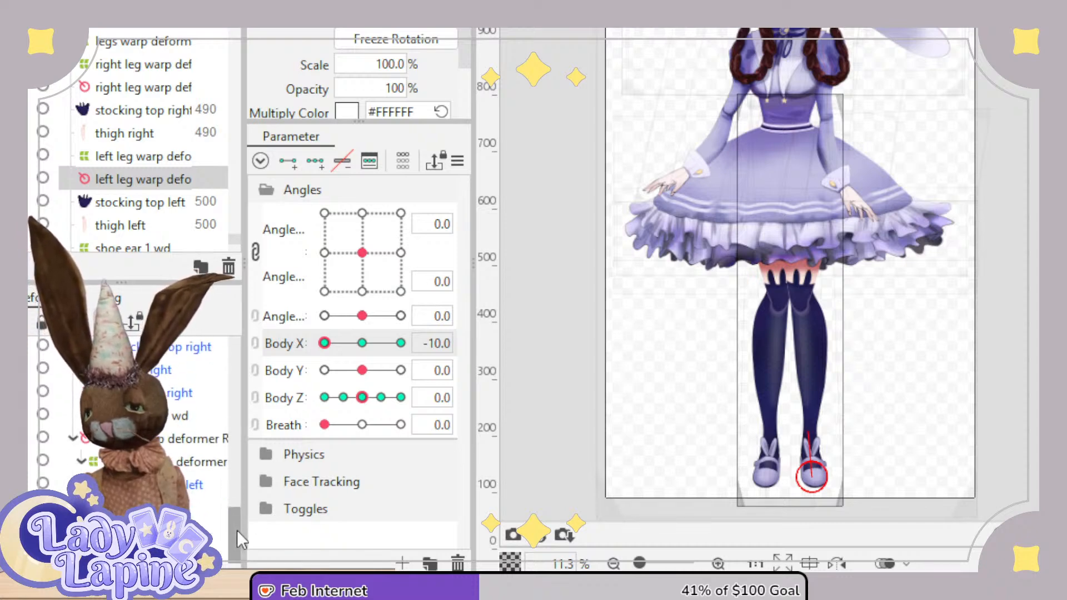
click(195, 484)
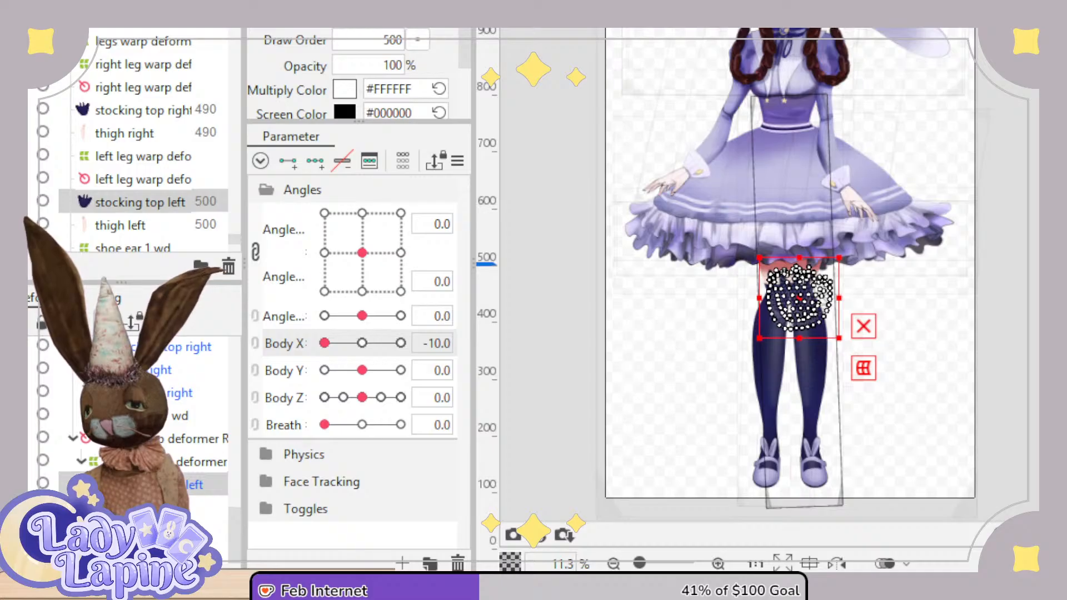
shift+click(195, 531)
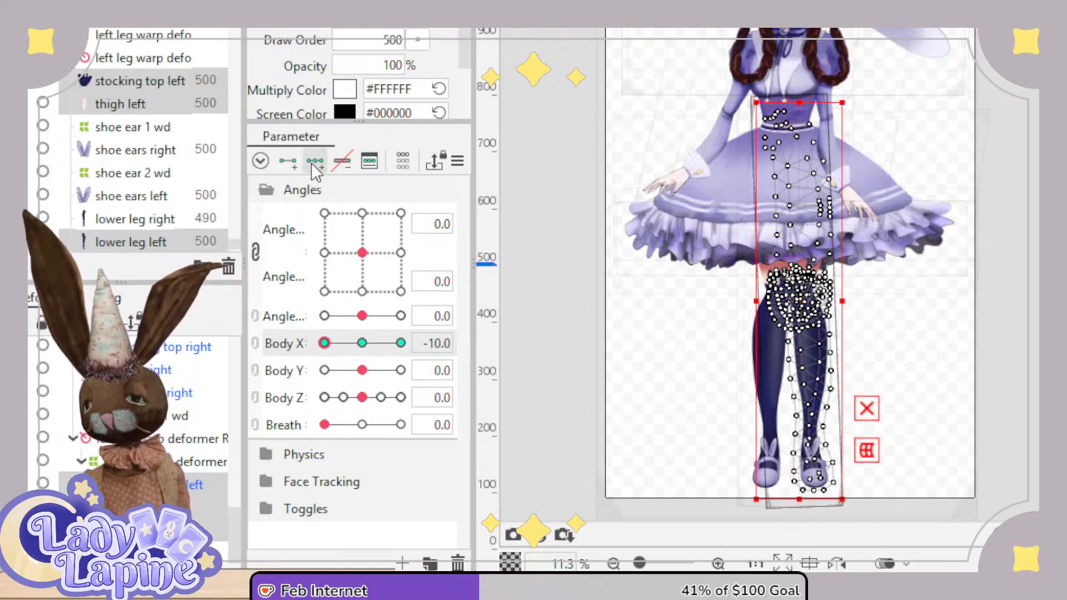
drag(324, 343, 418, 345)
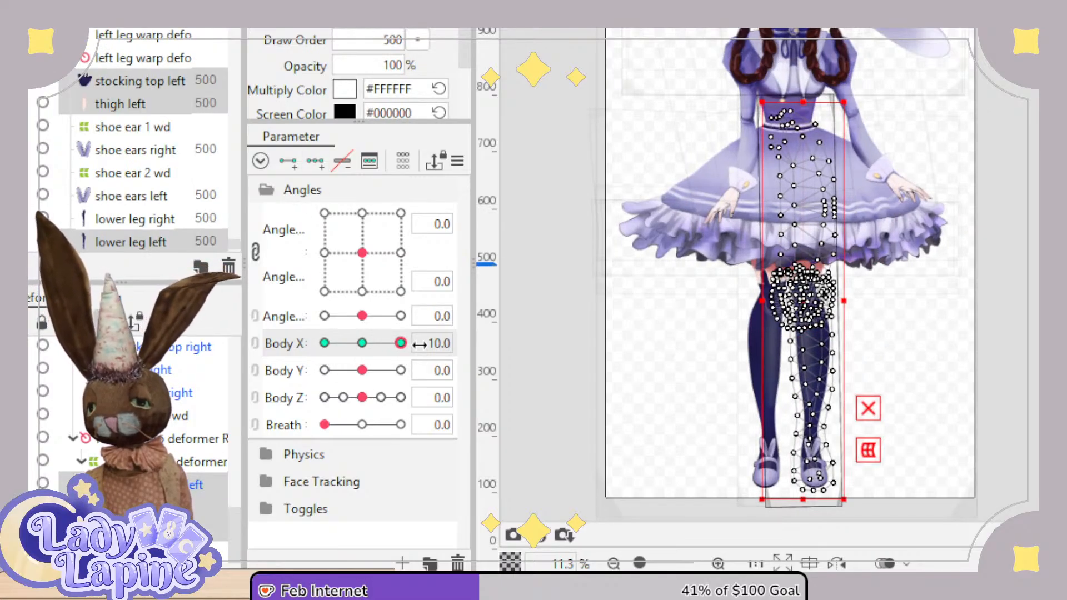
double_click(389, 38)
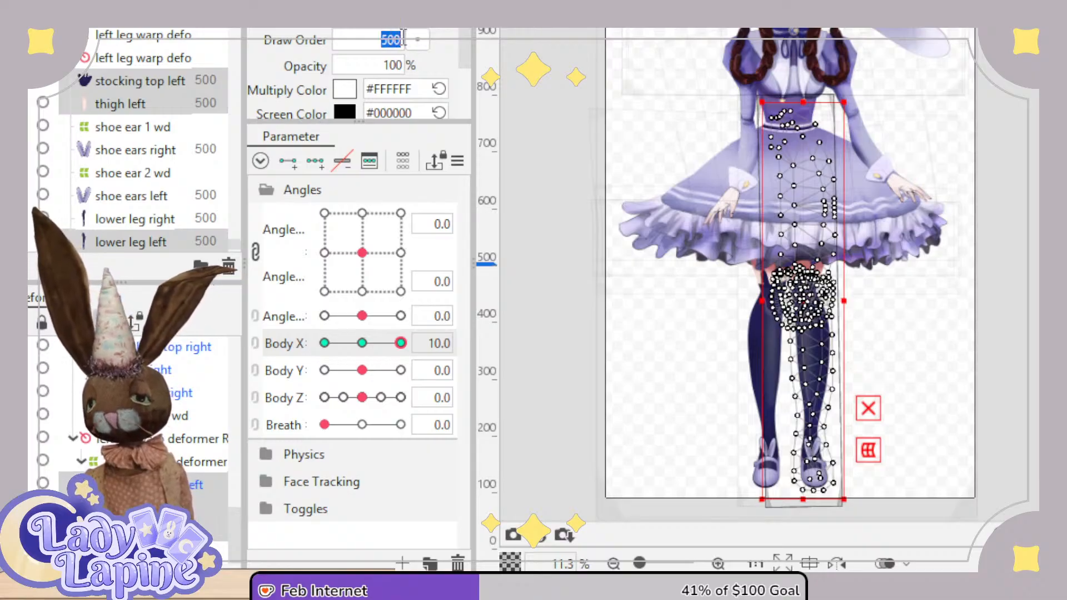
text(490)
key(Return)
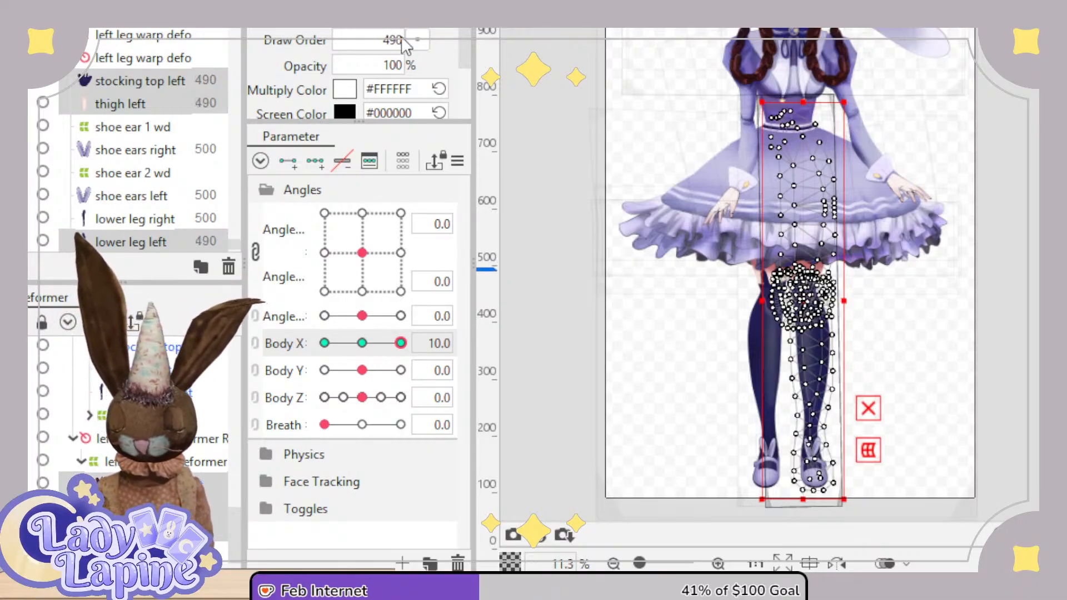
Select the parent warp deformer of both legs and examine the legs as Body X moves from 0 to -10.
mouse_move(400, 343)
mouse_down()
mouse_move(312, 349)
mouse_move(388, 339)
mouse_move(343, 337)
mouse_move(362, 346)
mouse_up()
drag(234, 508, 234, 470)
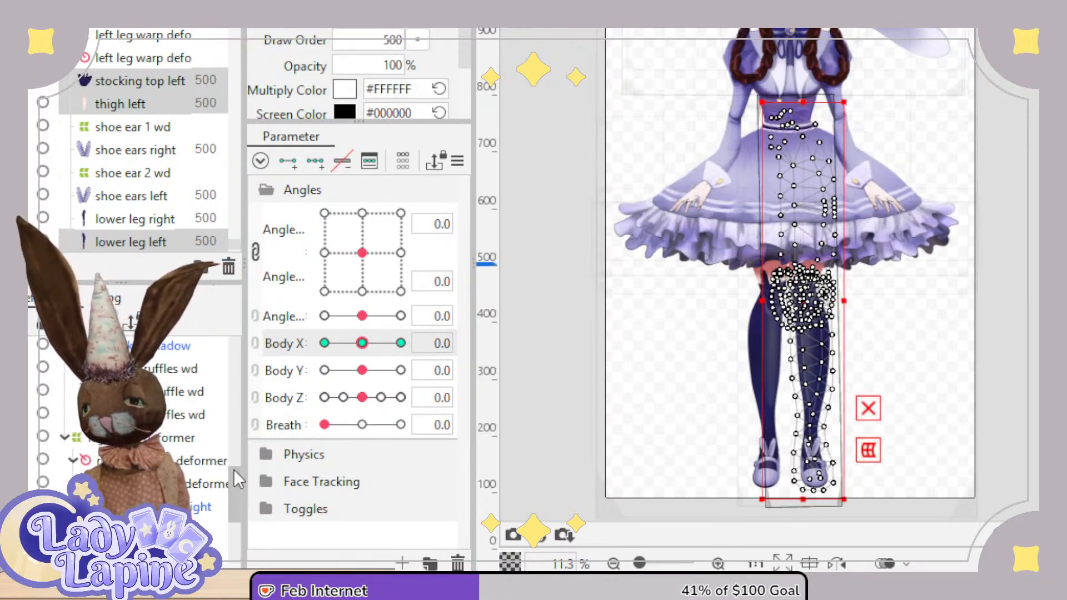
click(149, 438)
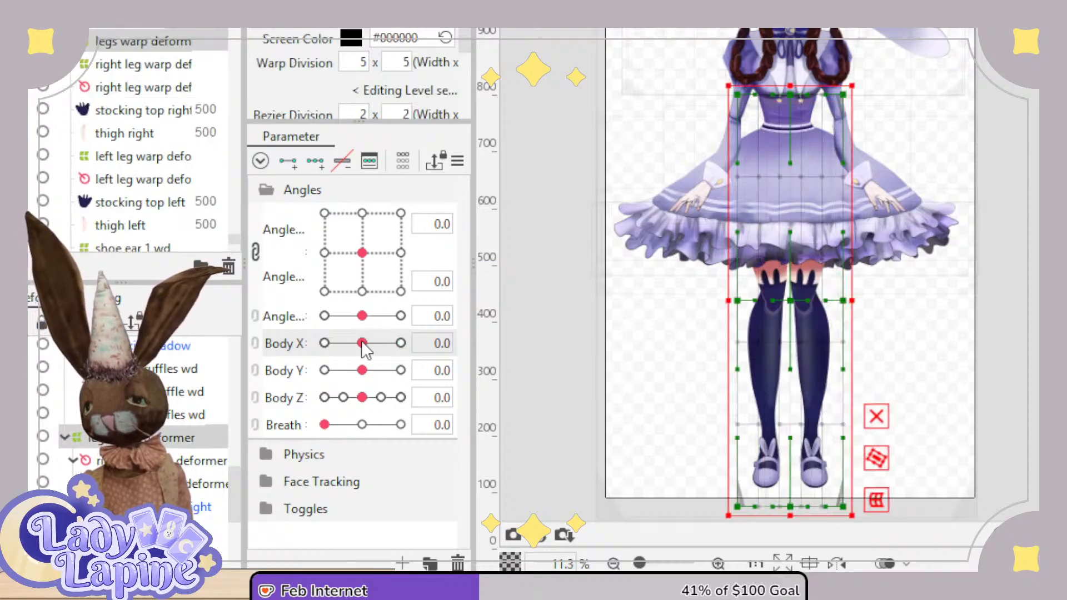
drag(364, 345, 317, 367)
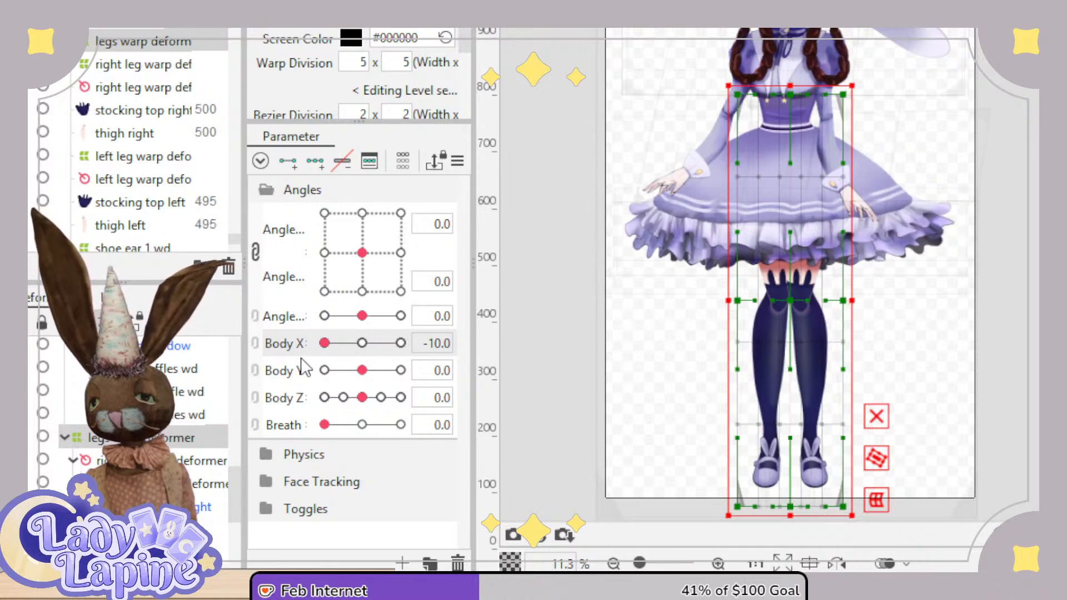
Select the rotation deformers of both the left and right legs together, leaving out their warp deformers and meshes.
scroll(237, 470, down, 3)
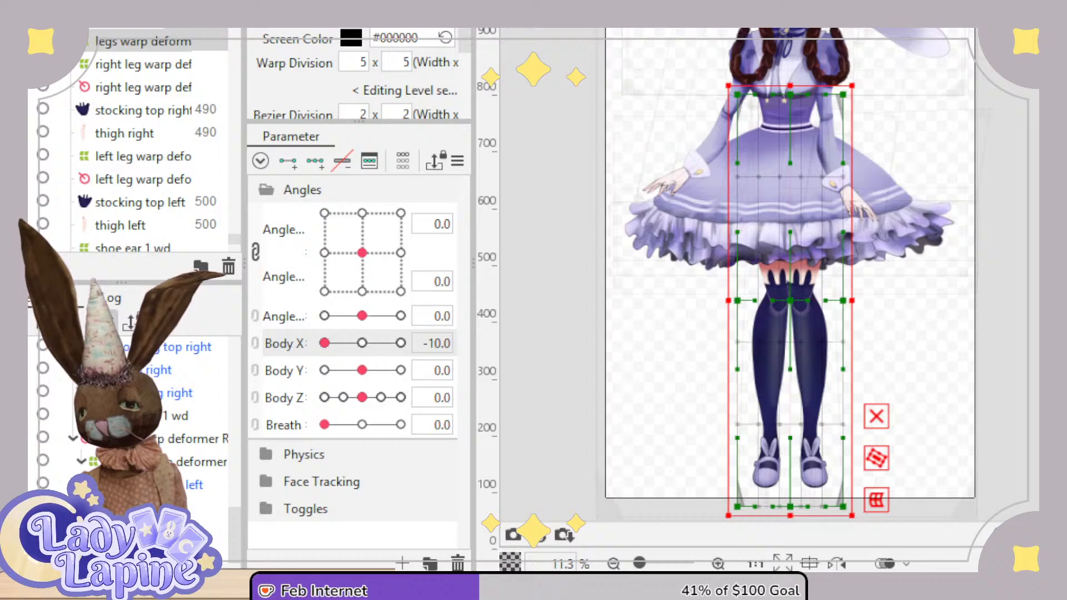
shift+click(167, 530)
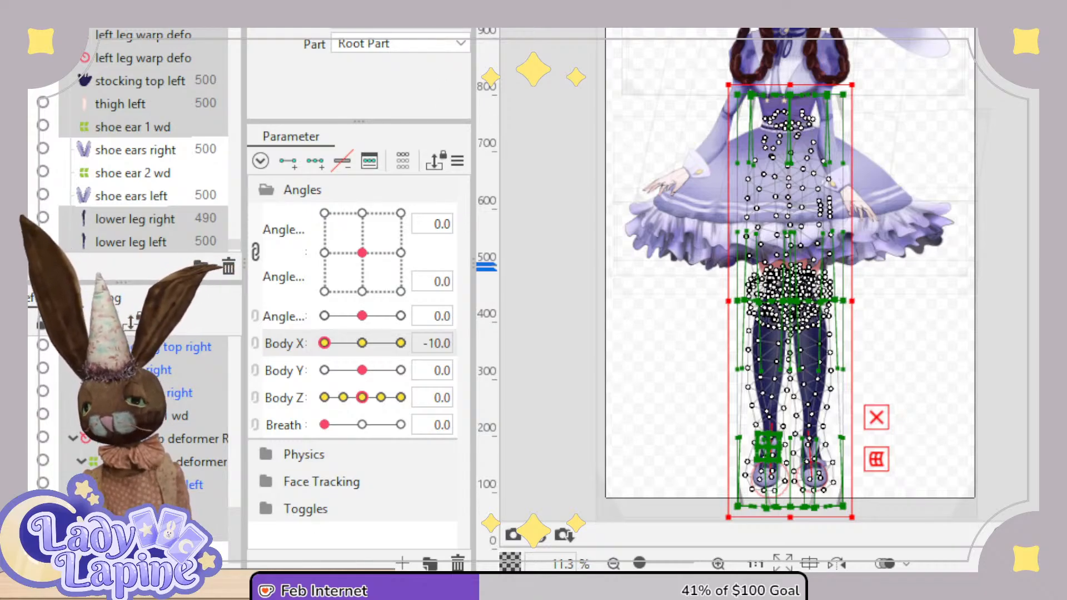
click(177, 531)
click(162, 439)
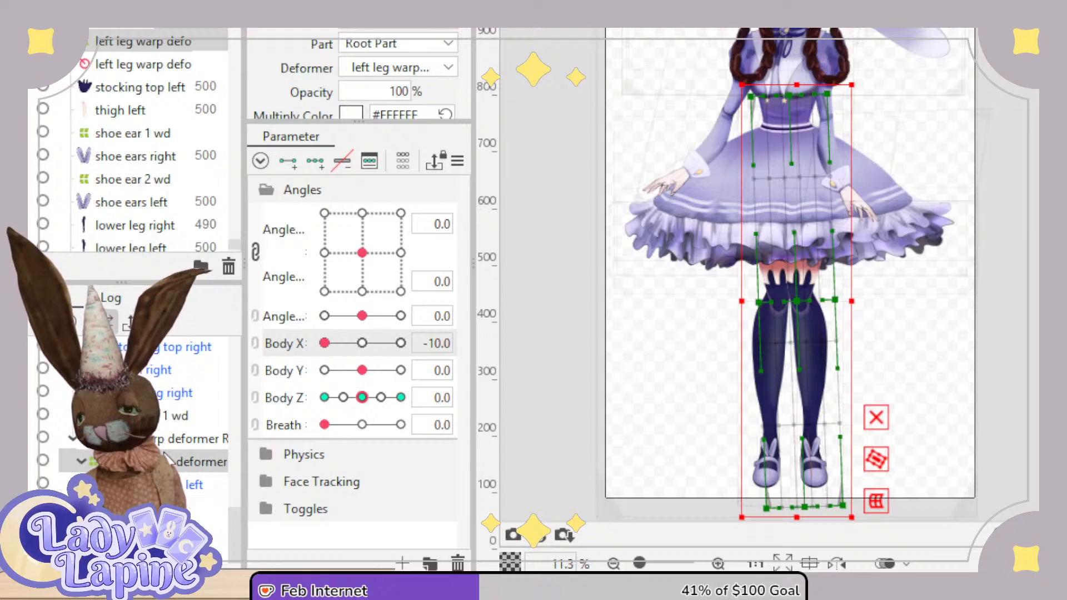
scroll(237, 518, up, 4)
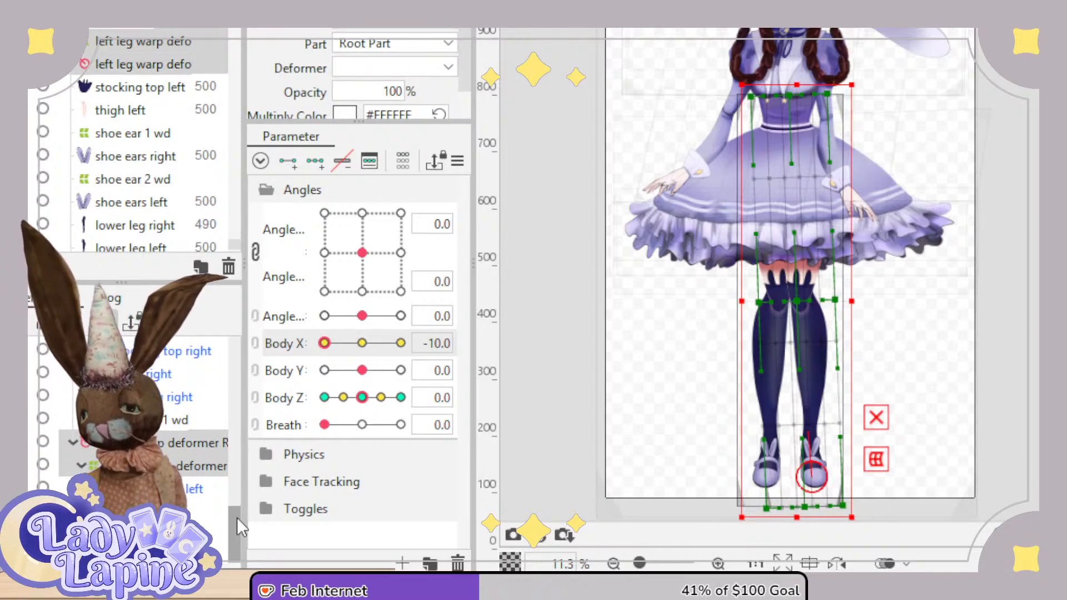
ctrl+click(195, 418)
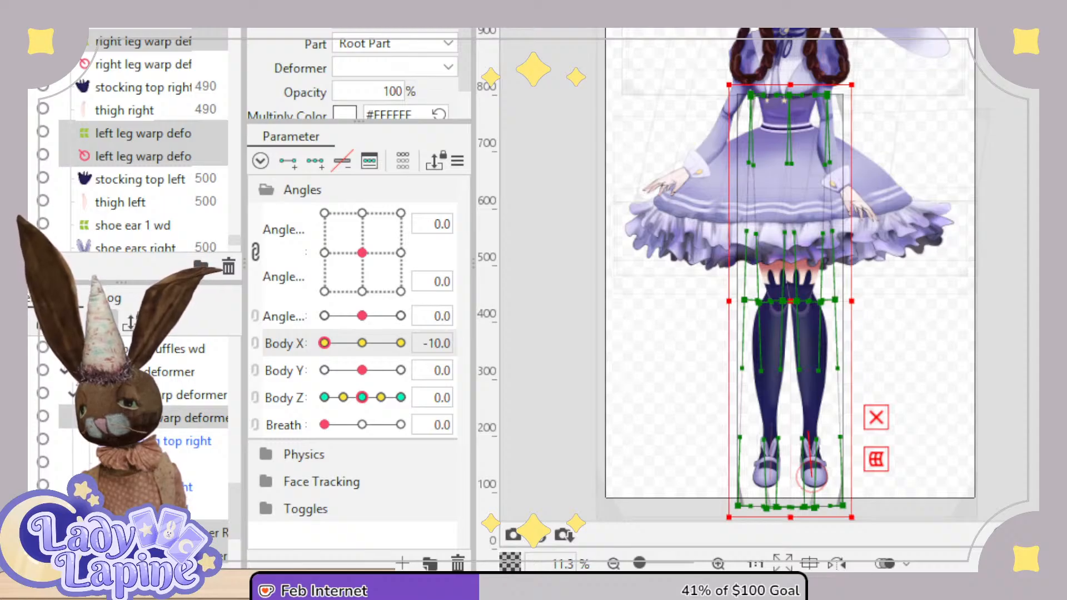
click(220, 556)
click(220, 532)
ctrl+click(200, 395)
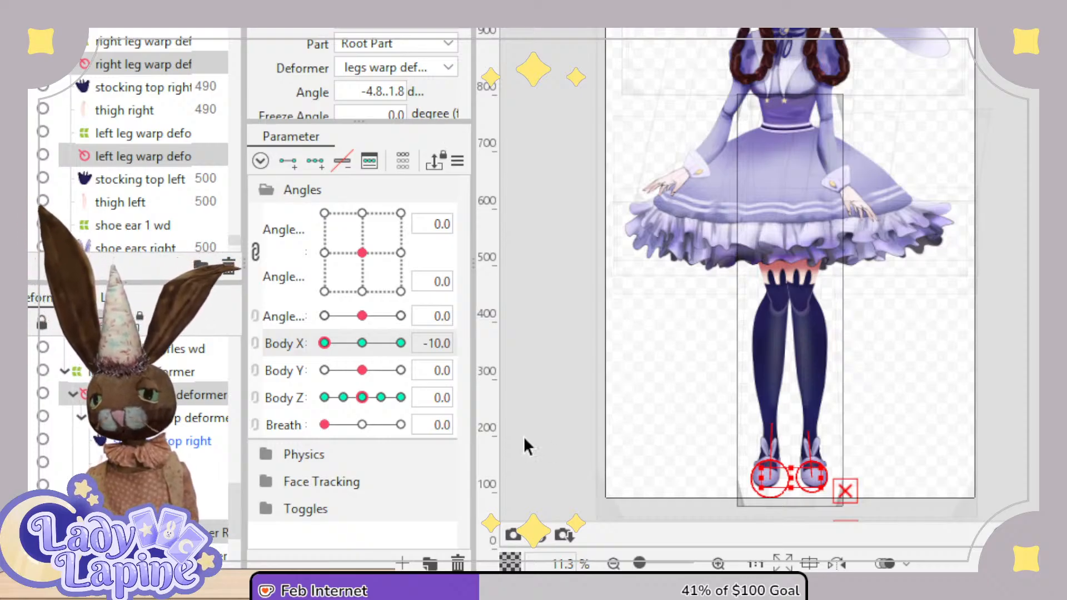
At Body X 10, rotate the right leg's rotation deformer to 1.8 degrees and the left leg's to -4.9 degrees.
click(399, 343)
drag(401, 349, 448, 344)
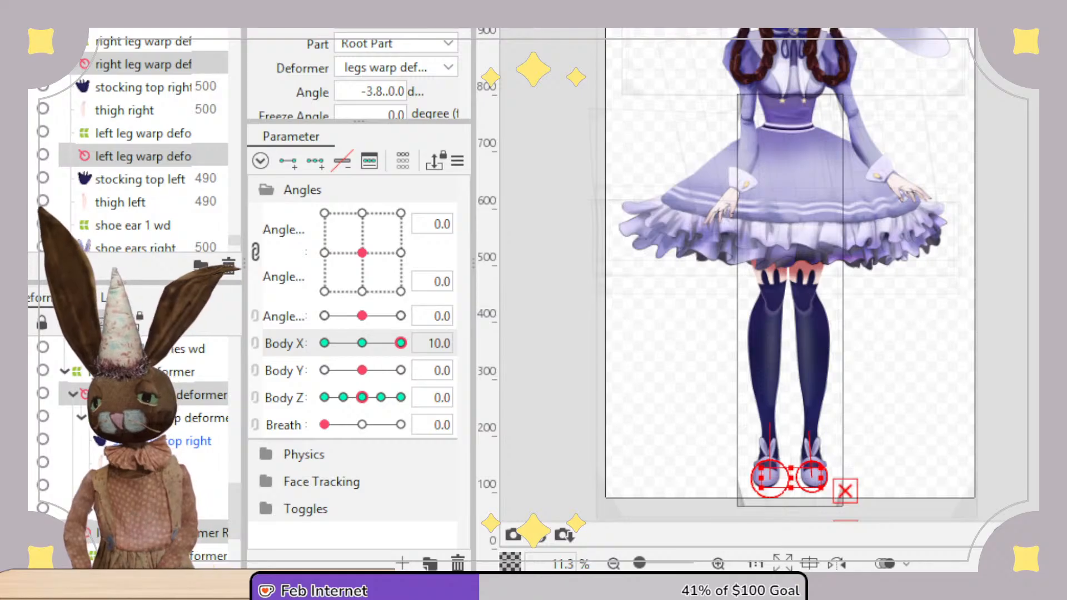
click(769, 473)
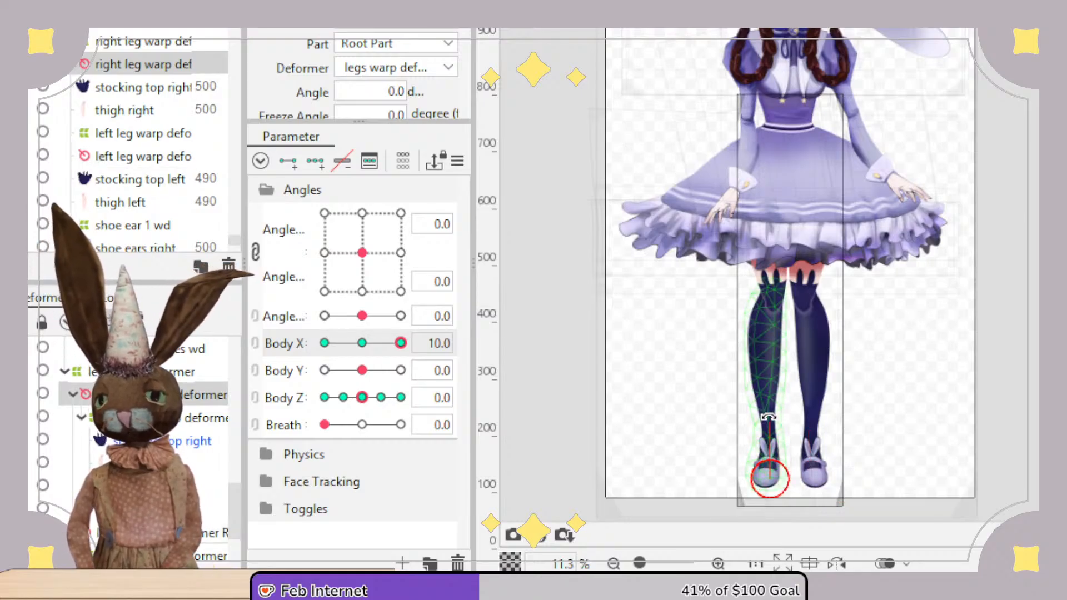
drag(769, 418, 768, 416)
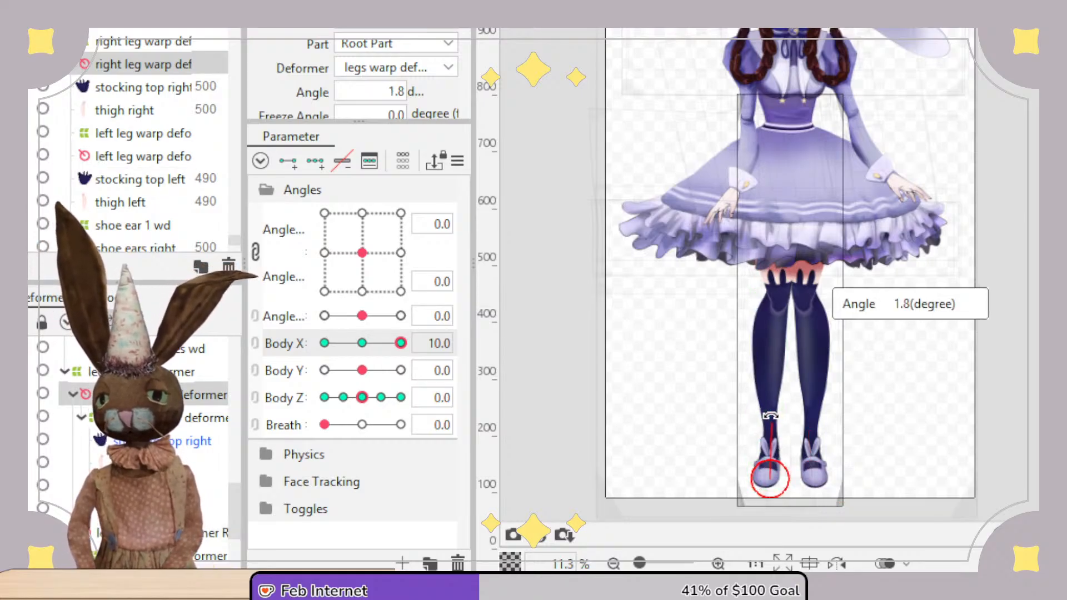
click(812, 476)
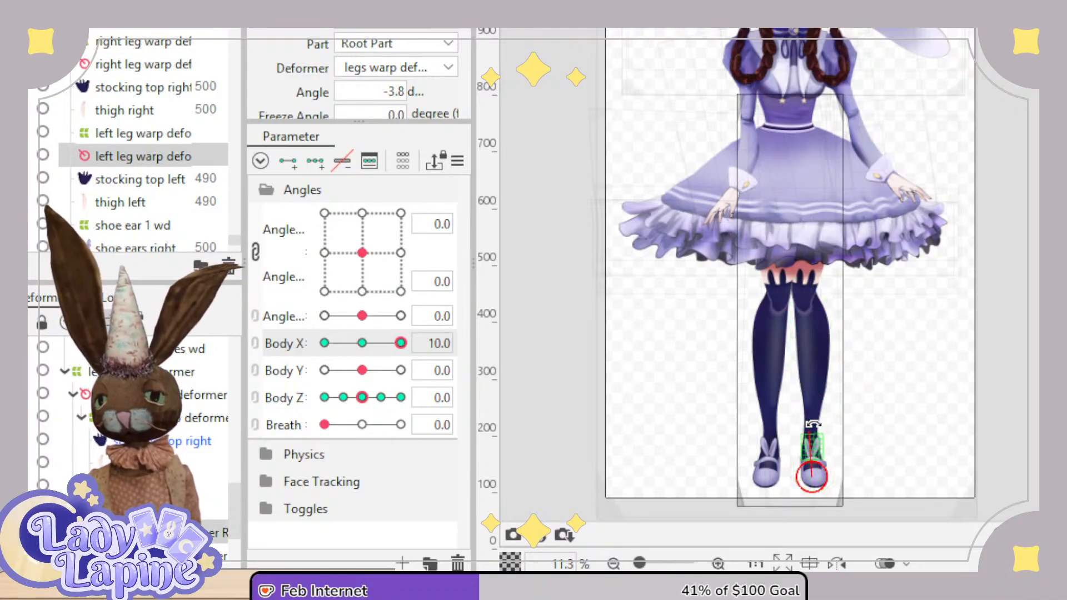
drag(813, 425, 815, 424)
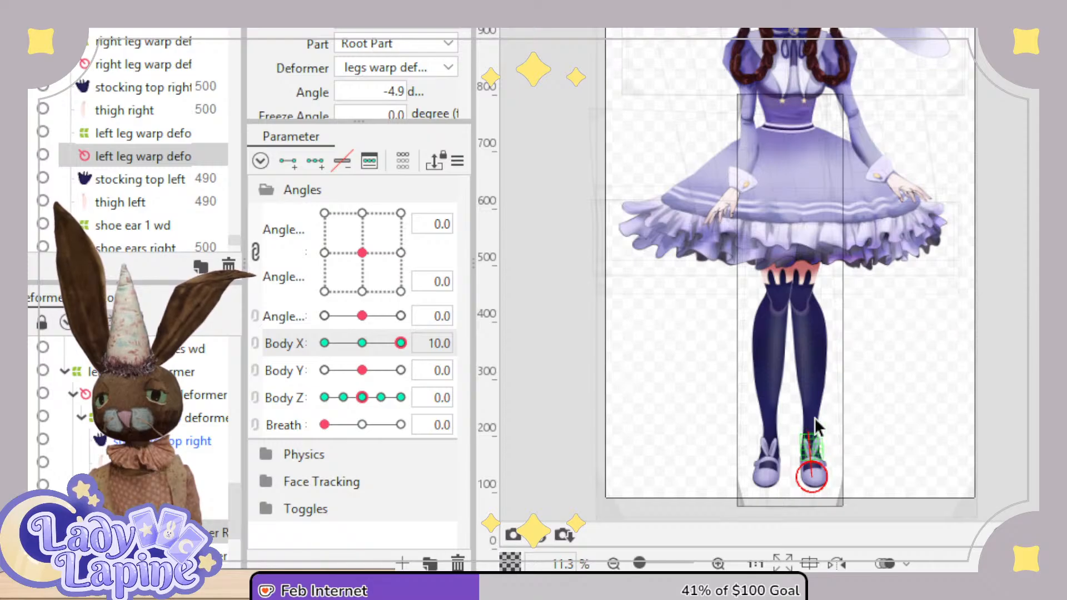
Examine the thigh overlap and the full-body turn across the Body X range, and check the Body Z tilt at Body X 0.
scroll(812, 298, up, 2)
scroll(812, 298, up, 1)
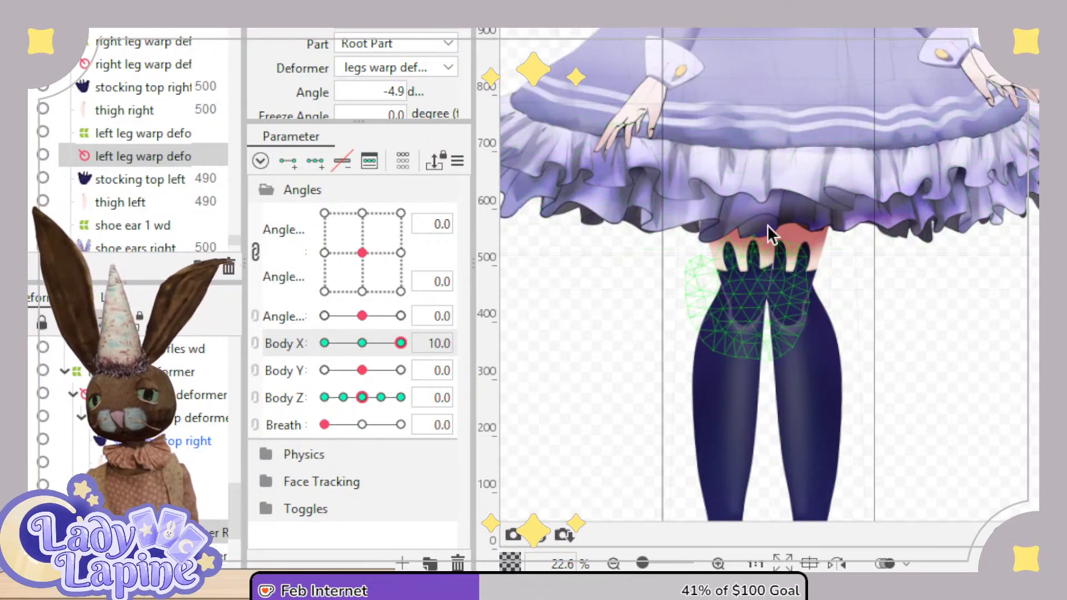
drag(400, 347, 362, 372)
scroll(672, 335, down, 5)
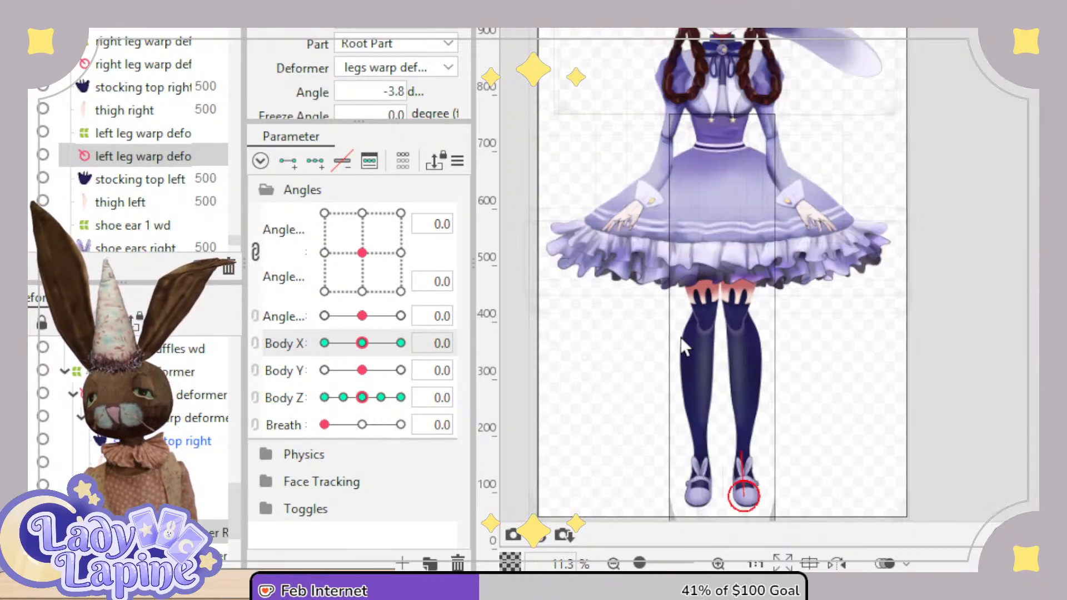
drag(691, 325, 733, 376)
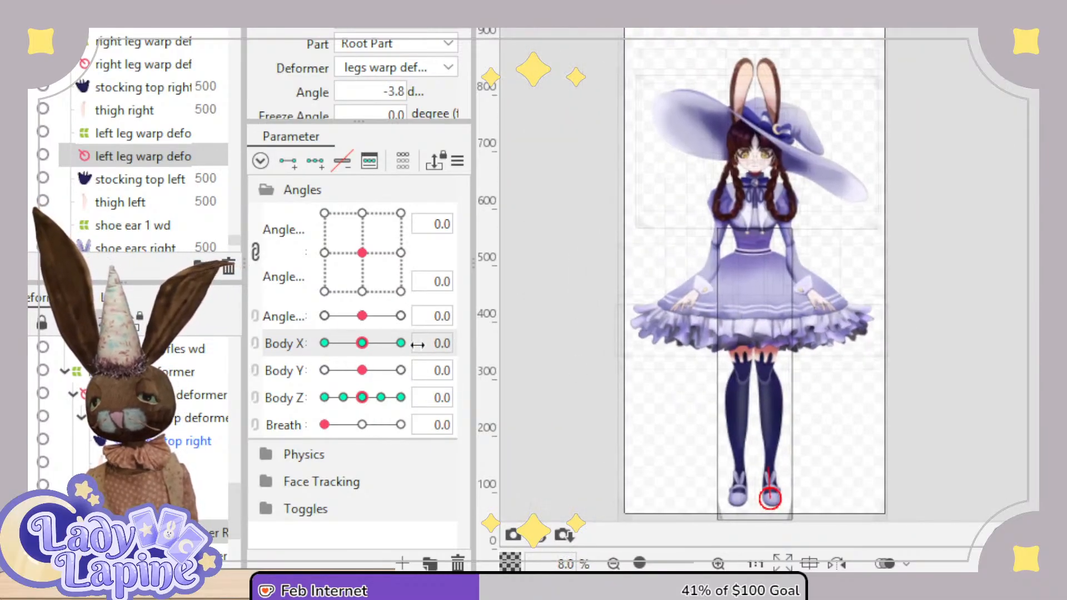
drag(350, 345, 425, 364)
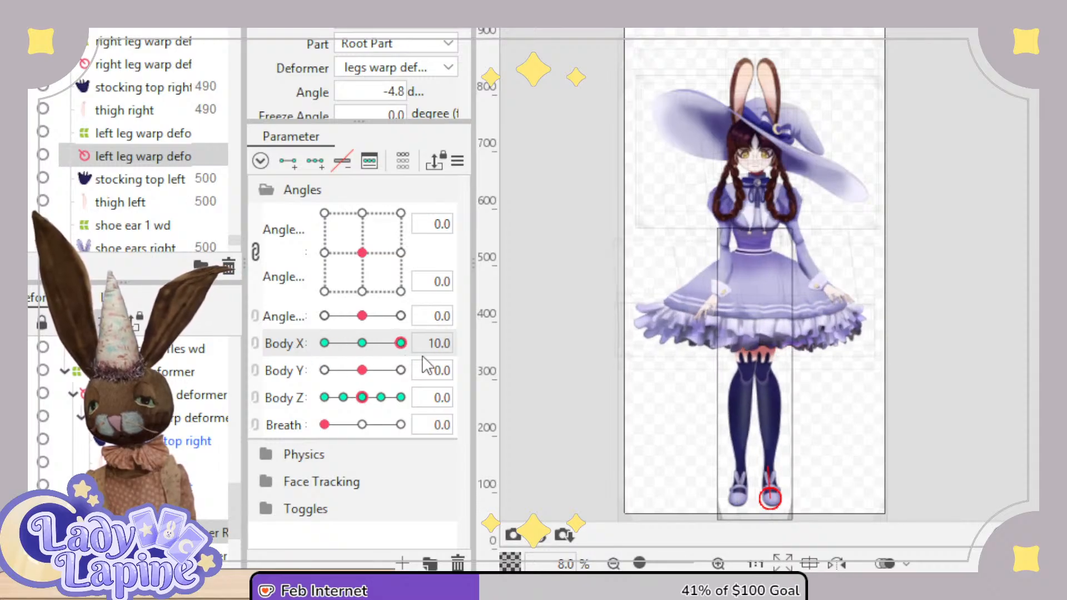
click(378, 348)
drag(362, 398, 416, 422)
click(363, 398)
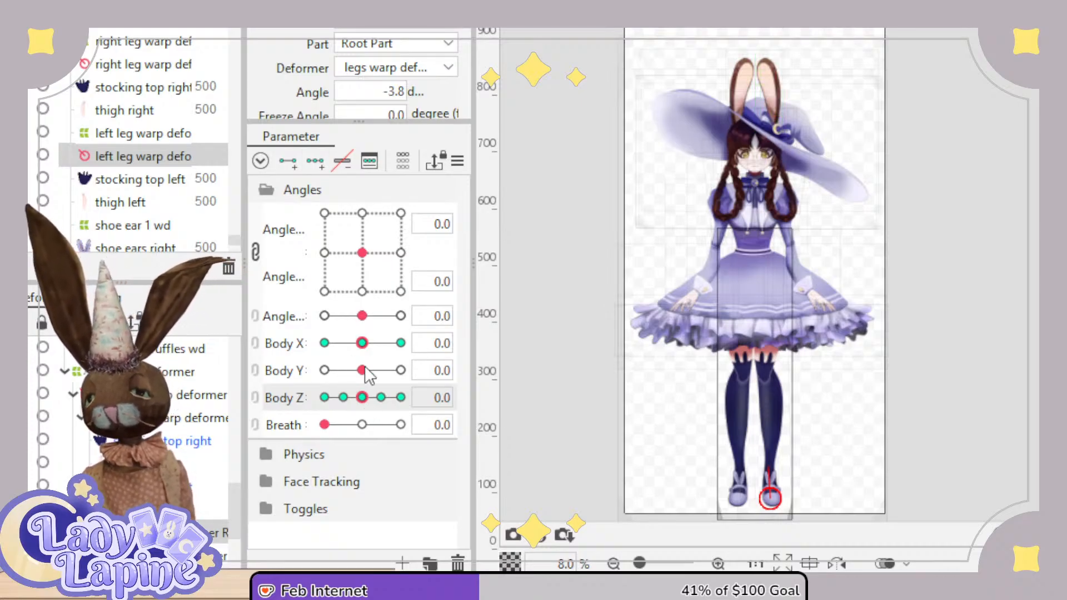
drag(362, 342, 579, 348)
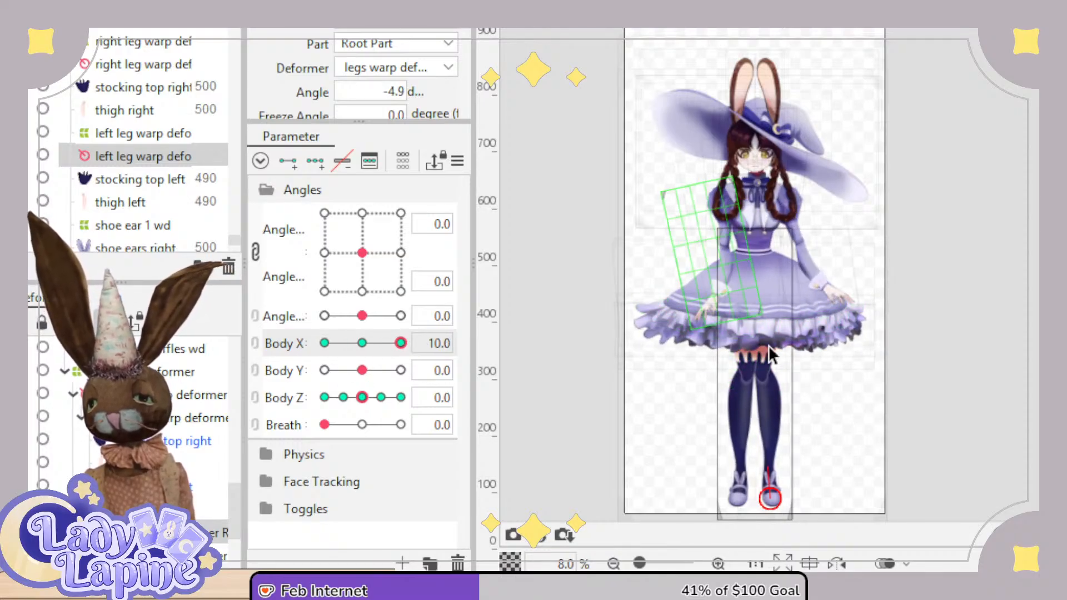
Return Body X to 0 and check the whole figure in its neutral pose.
drag(396, 344, 366, 349)
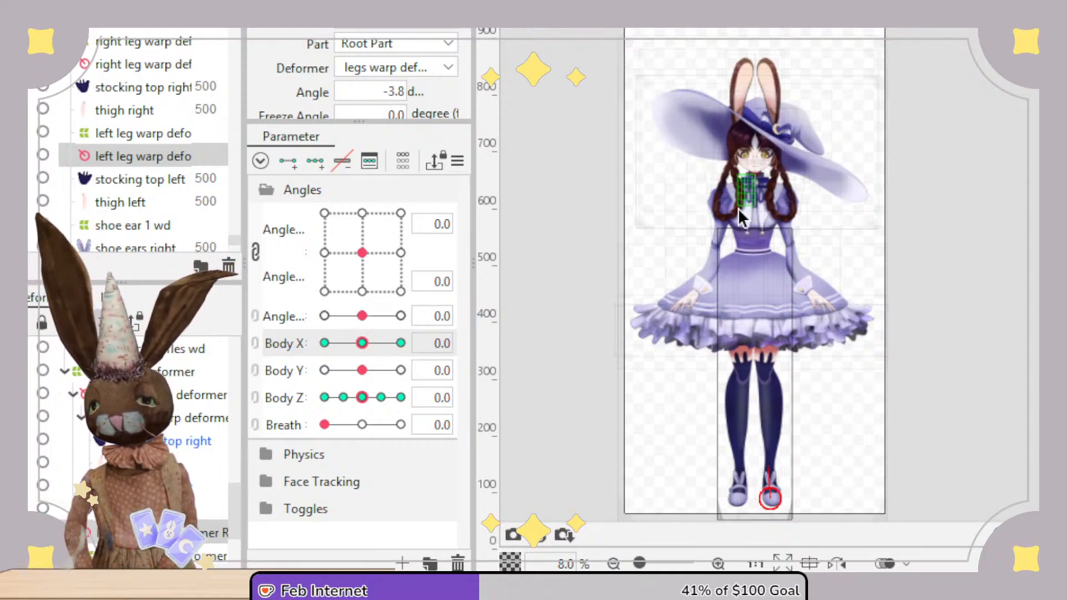
scroll(739, 208, up, 5)
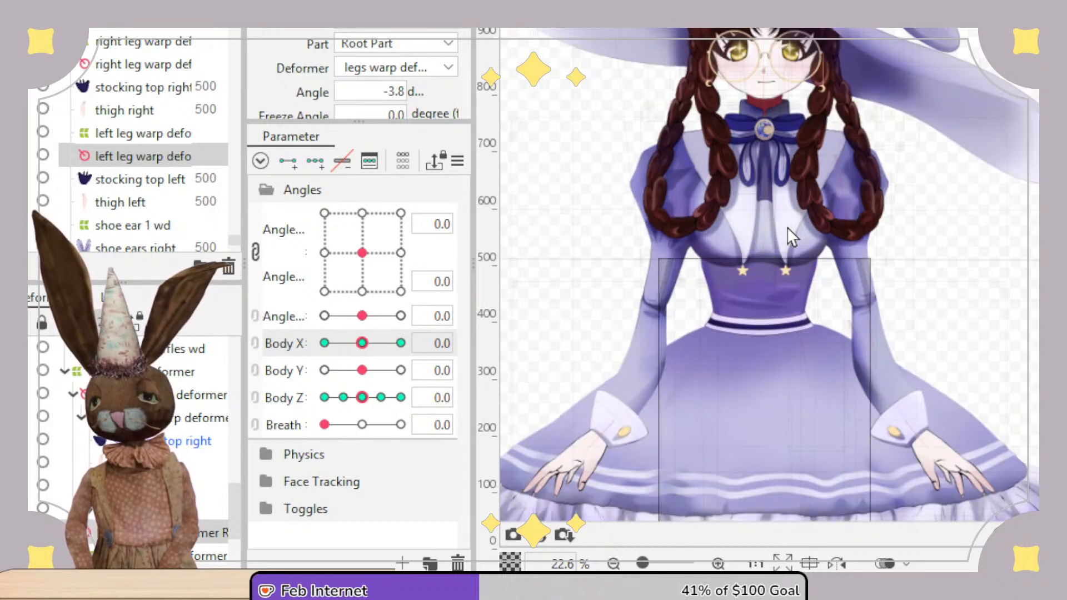
scroll(787, 227, down, 5)
drag(783, 248, 772, 214)
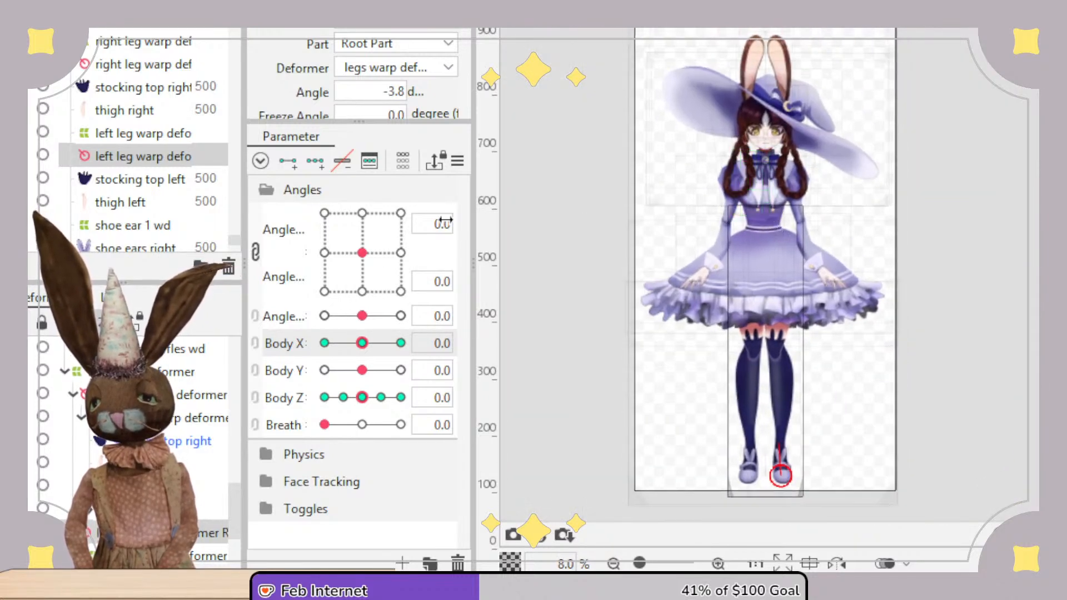
Collapse the Angles and Physics parameter groups and expand the Face Tracking group to work on the face.
click(263, 191)
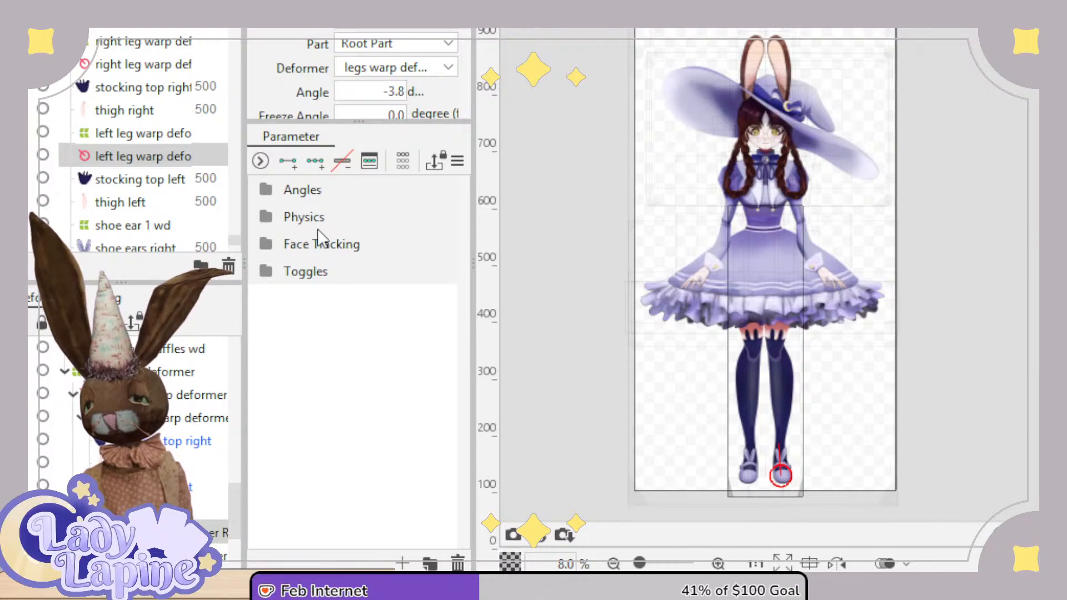
click(310, 222)
click(270, 214)
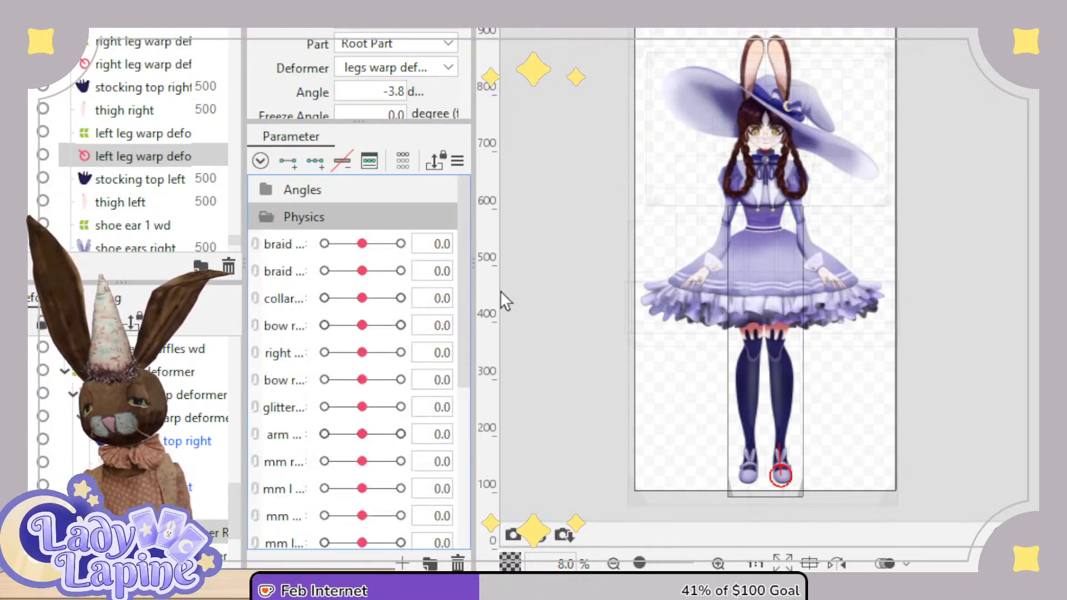
drag(469, 303, 448, 256)
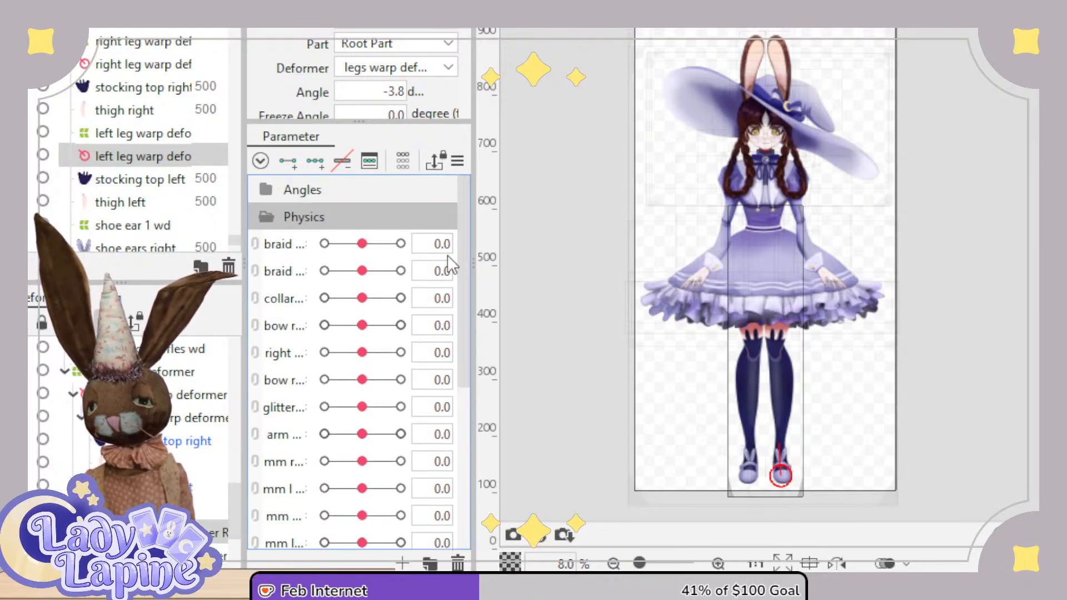
click(265, 215)
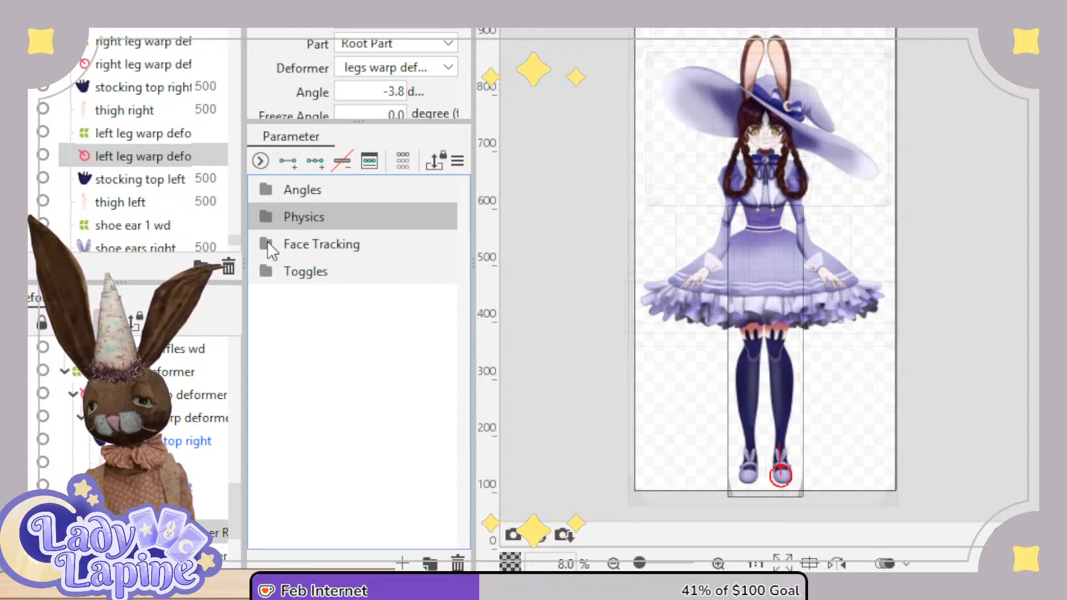
click(268, 243)
scroll(783, 136, up, 8)
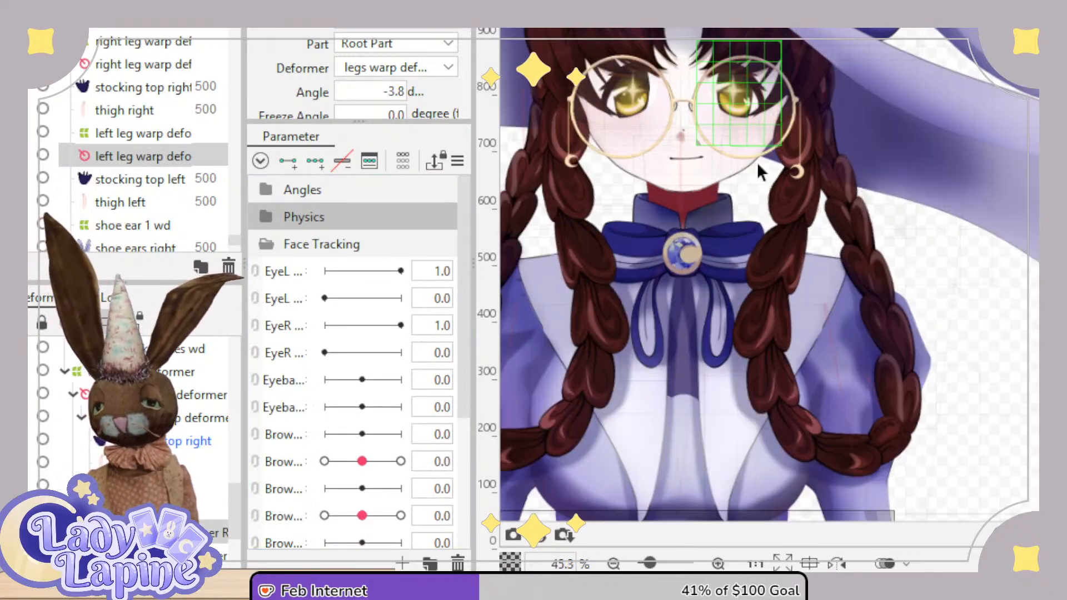
scroll(667, 138, down, 2)
scroll(735, 258, up, 3)
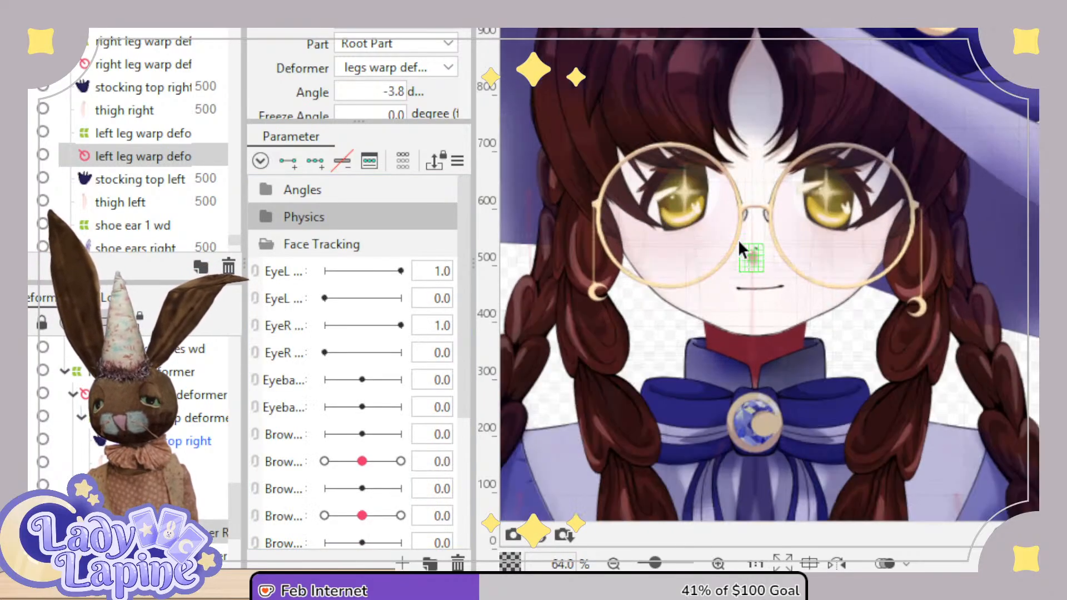
drag(729, 232, 754, 280)
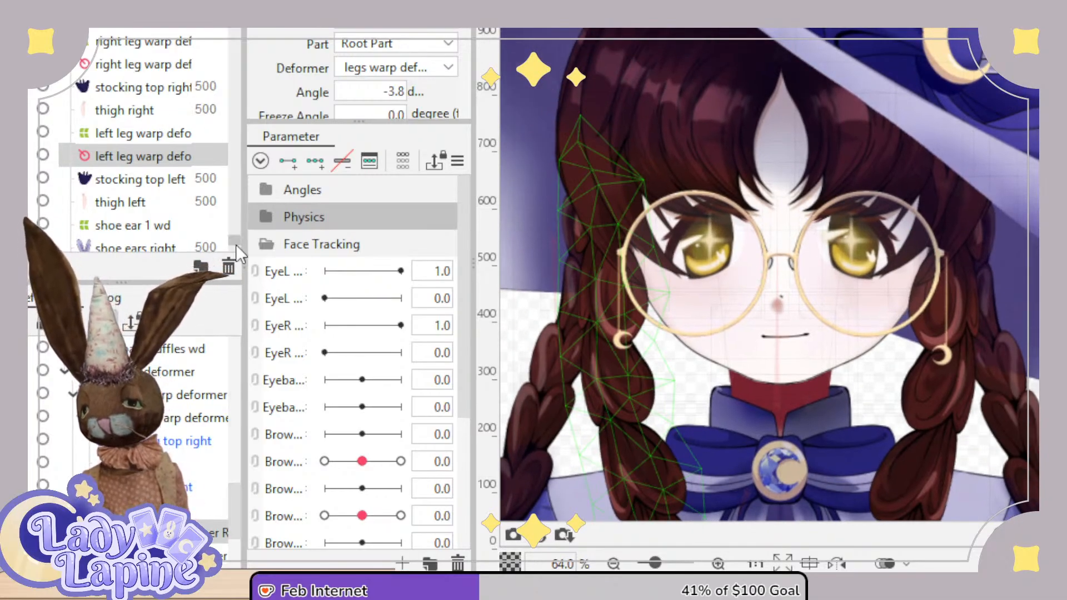
Hide the bangs 1 left, bangs 1 right, bangs 2 left and bangs 2 right meshes.
drag(236, 244, 245, 75)
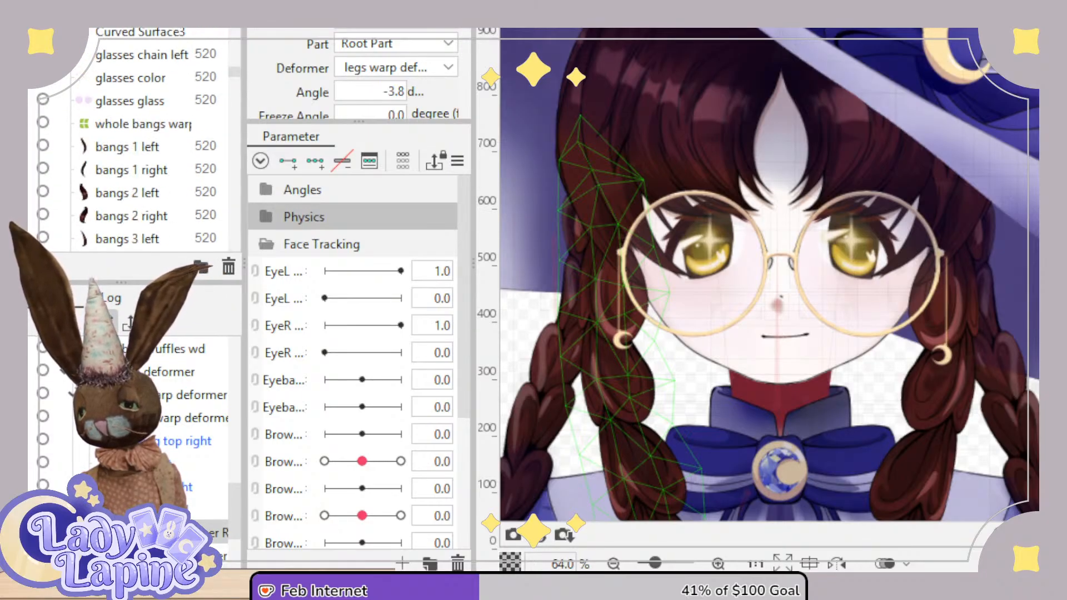
click(16, 146)
click(17, 169)
click(16, 193)
click(16, 215)
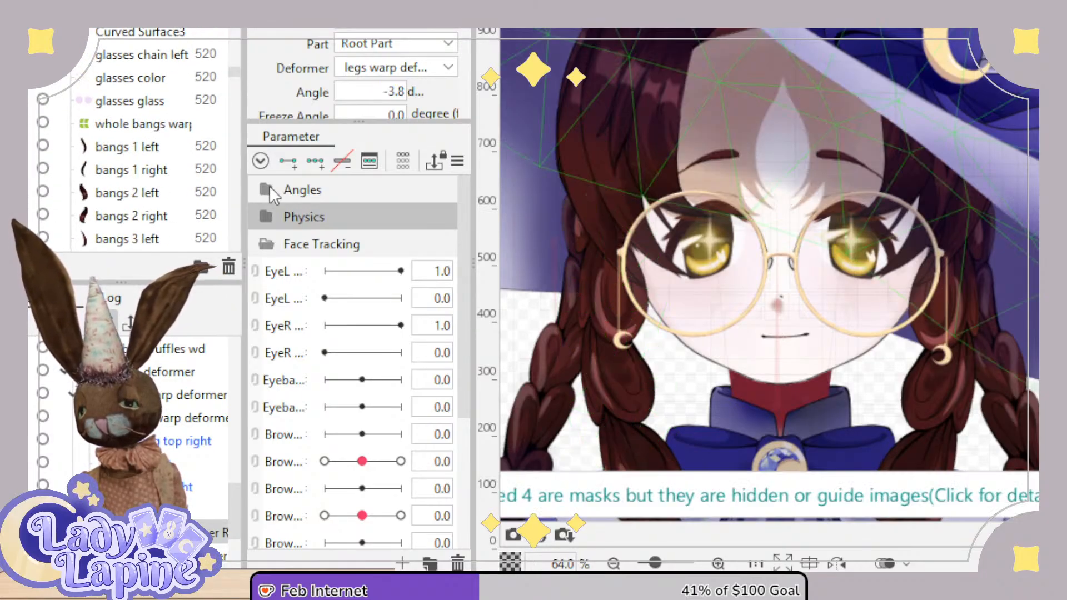
Hide the left and right meshes of bangs 3 and bangs 4, and the first side bangs right mesh.
scroll(89, 79, down, 2)
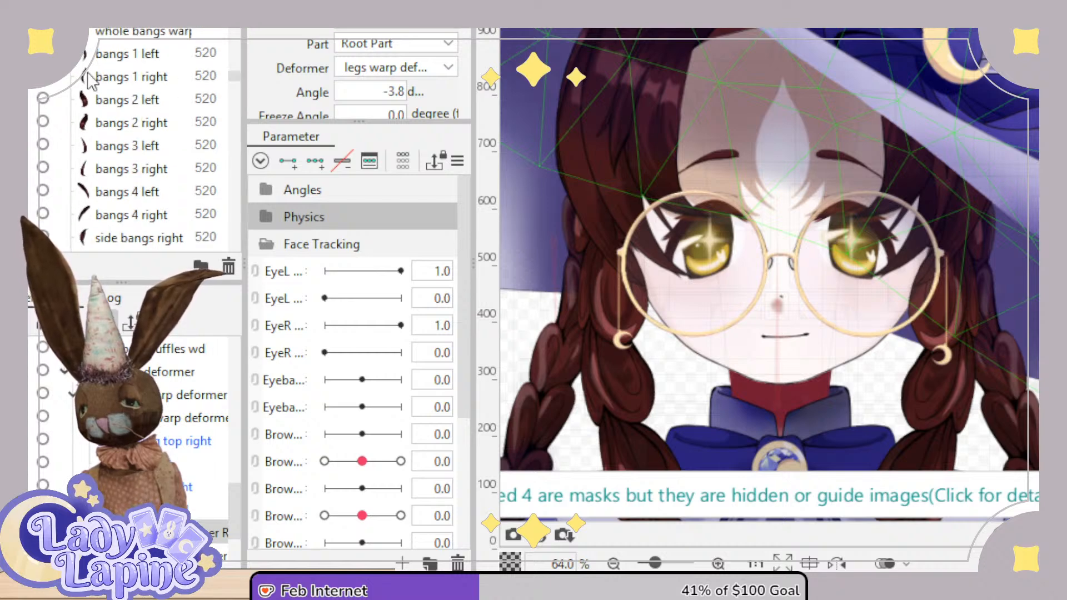
click(17, 146)
click(17, 169)
click(18, 192)
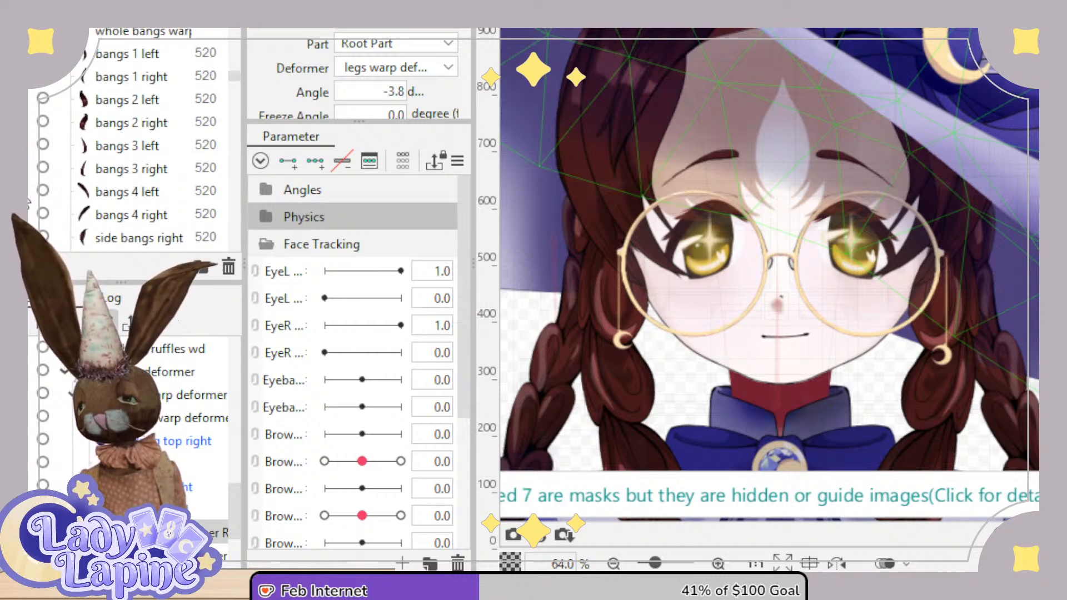
click(17, 215)
click(17, 238)
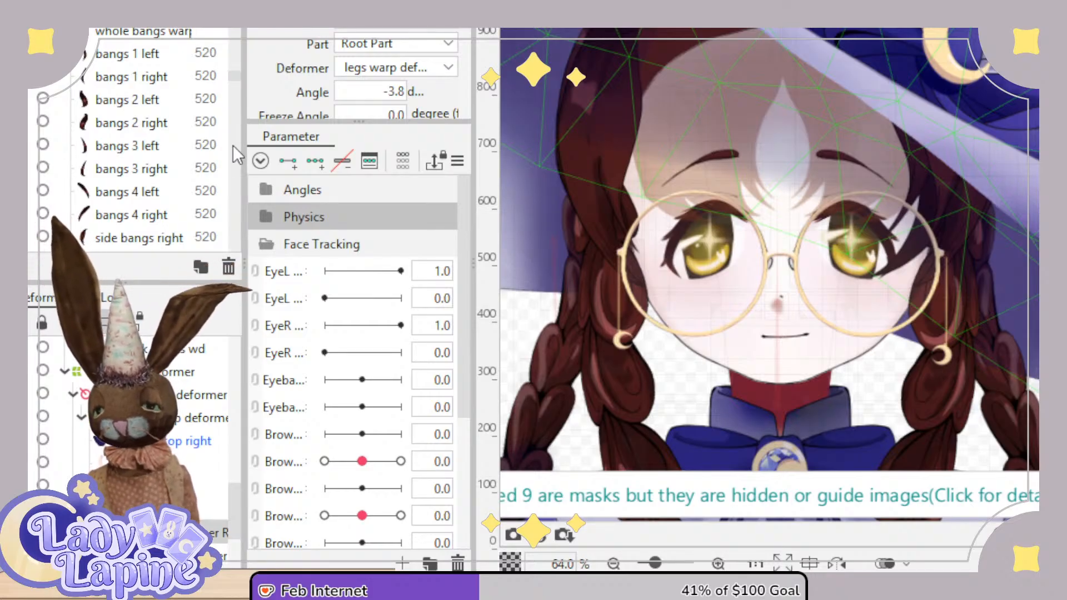
Hide the remaining side bangs mesh that still covers the character's left brow.
drag(234, 76, 234, 78)
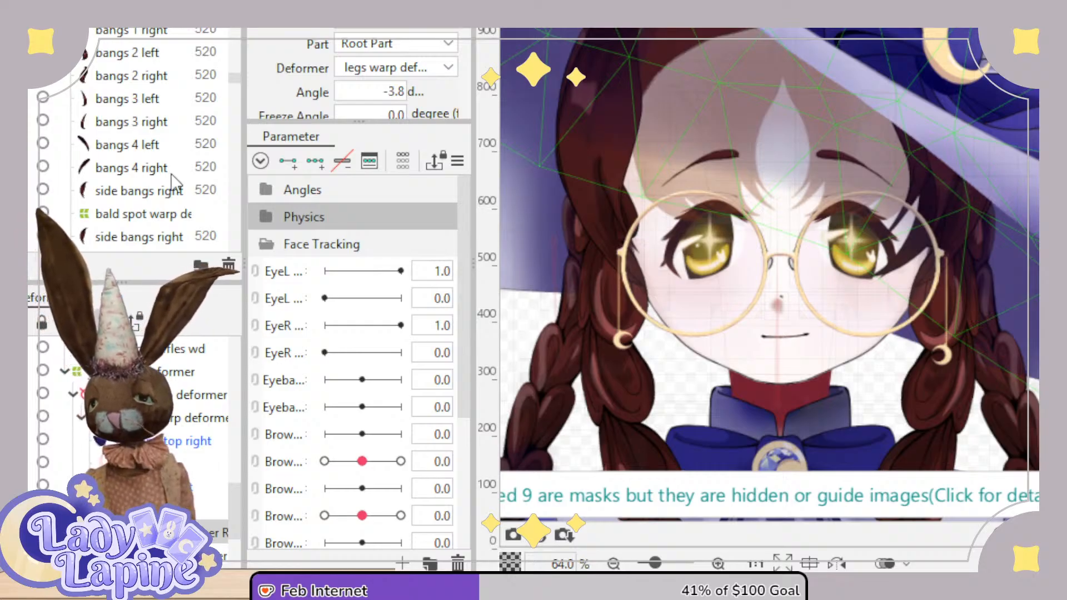
scroll(241, 84, down, 2)
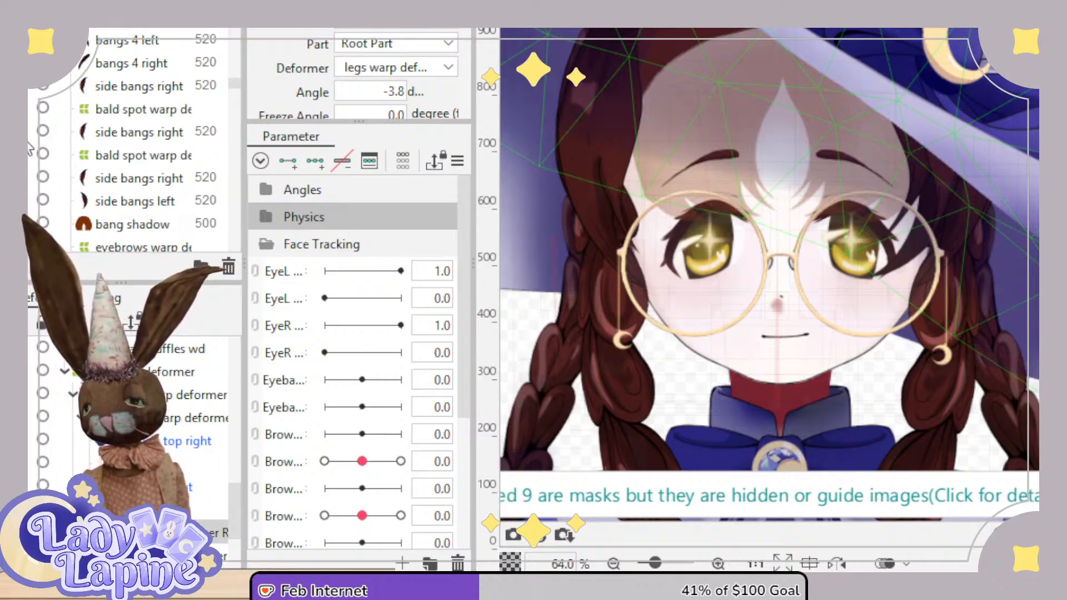
click(26, 179)
click(25, 179)
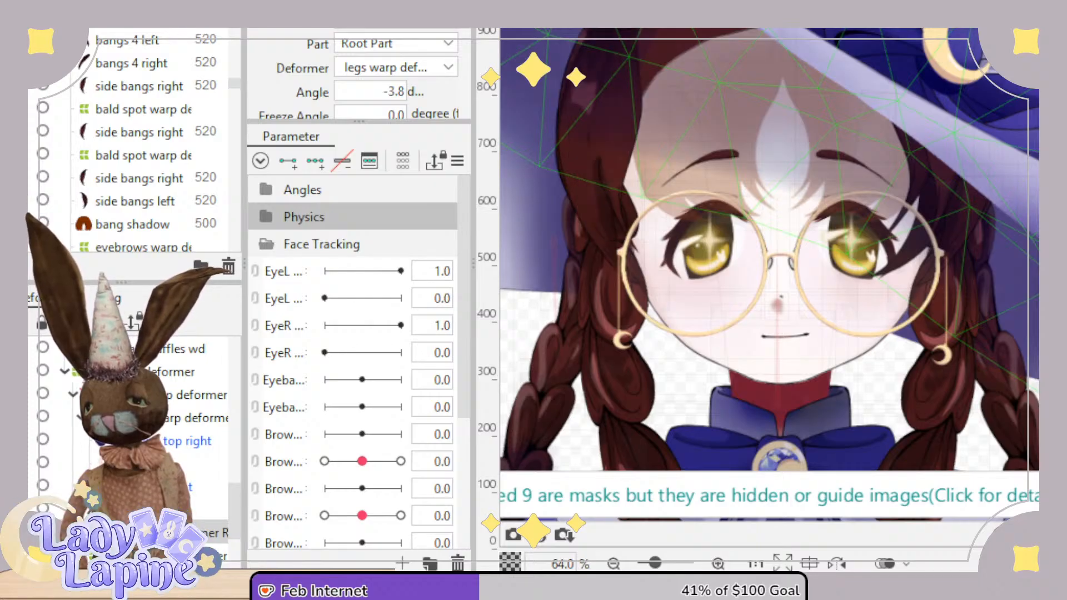
click(25, 224)
click(25, 225)
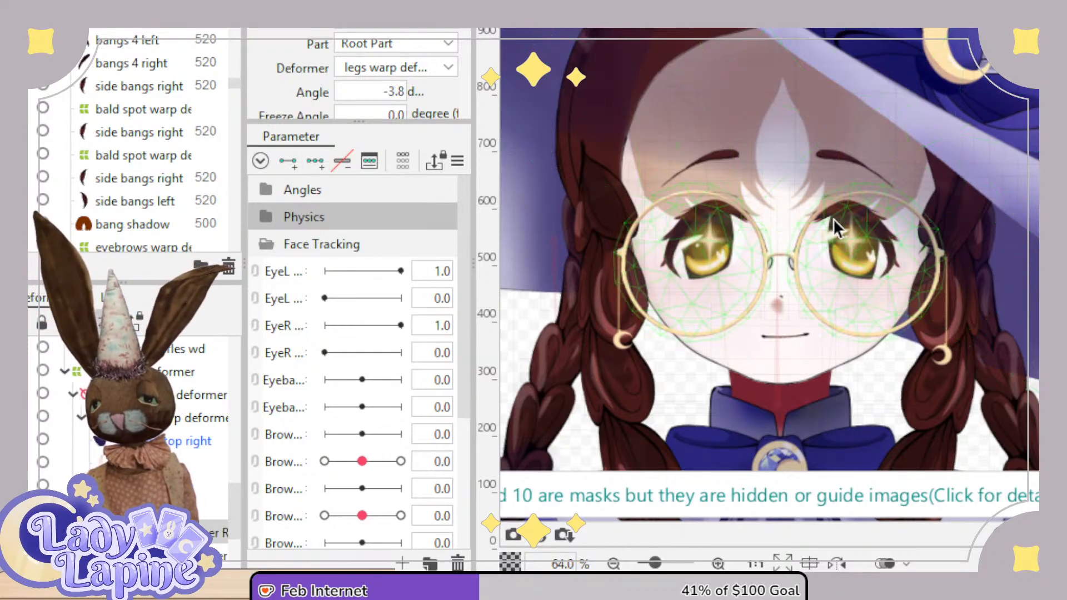
Widen the parameter name column so the Face Tracking names can be read in full.
click(902, 328)
scroll(831, 308, up, 2)
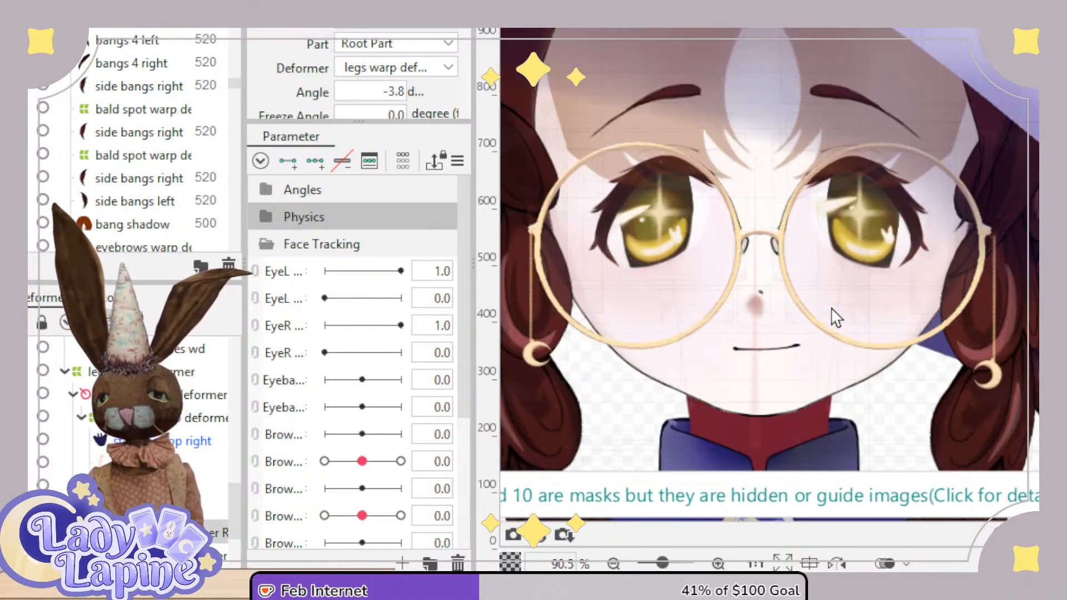
drag(815, 281, 830, 309)
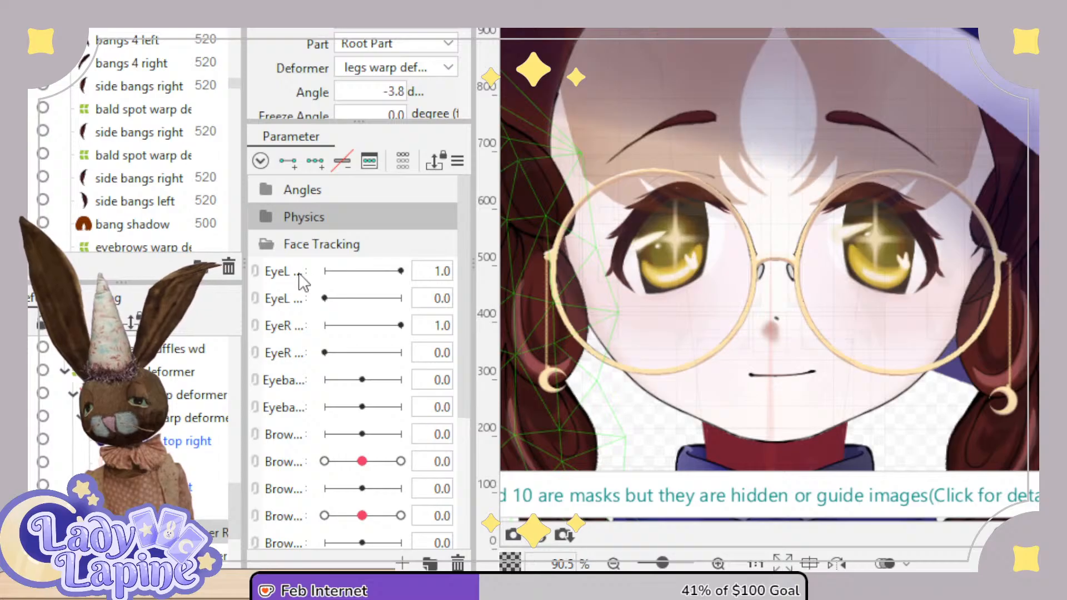
drag(304, 278, 335, 274)
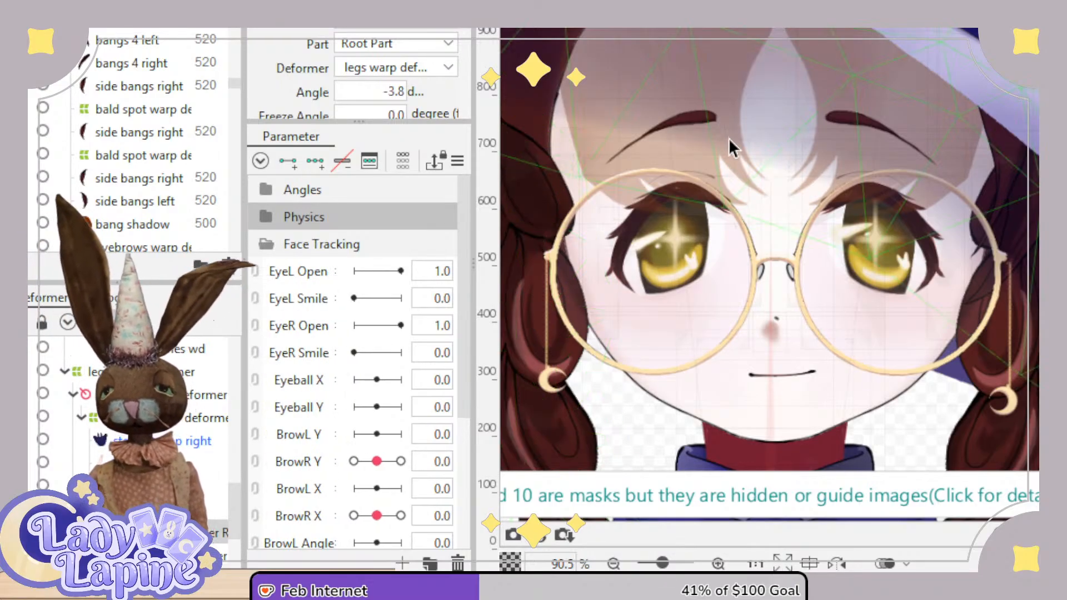
Hide the bang shadow mesh to clear the forehead around both eyebrows.
drag(728, 138, 734, 232)
scroll(802, 300, down, 3)
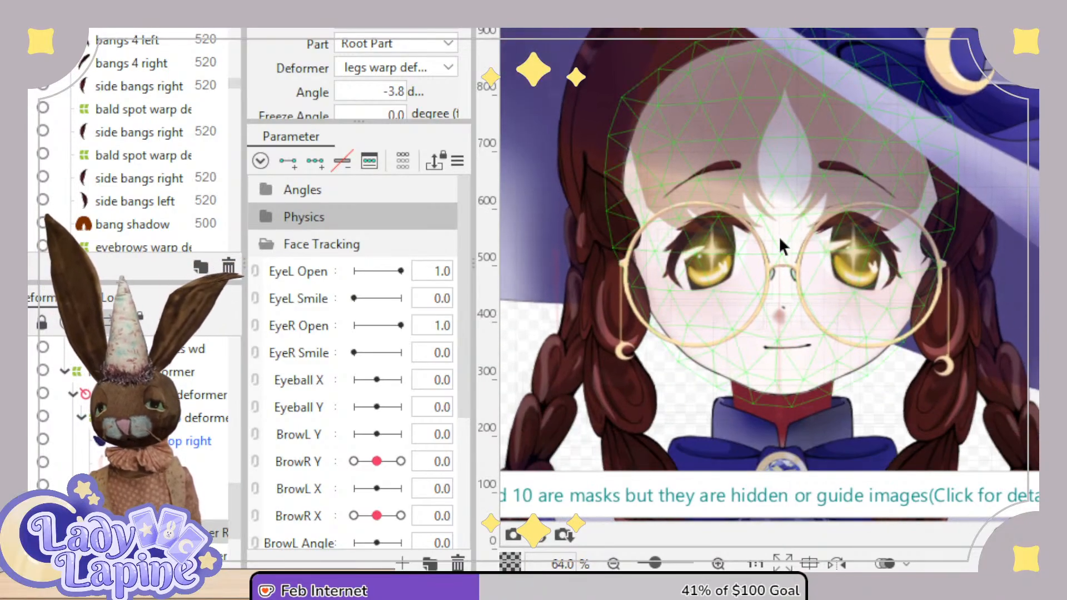
click(779, 235)
click(20, 224)
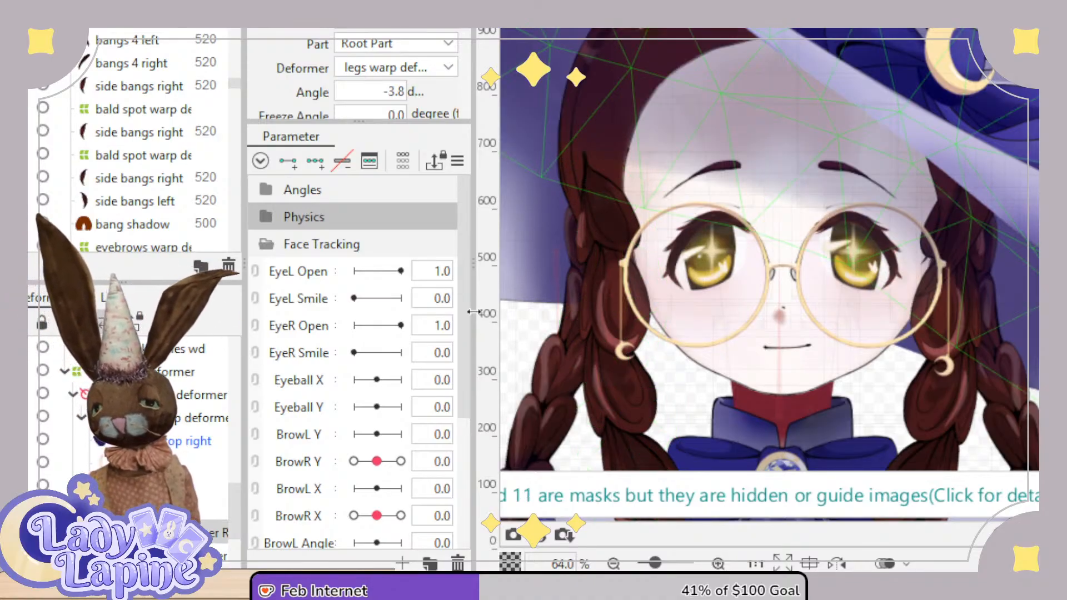
Test the right eyebrow's BrowR Y, BrowR X and BrowR Angle parameters, returning each to 0.
click(386, 465)
mouse_move(388, 465)
mouse_down()
mouse_move(373, 468)
mouse_move(421, 463)
mouse_move(347, 471)
mouse_move(391, 465)
mouse_move(357, 470)
mouse_move(377, 462)
mouse_up()
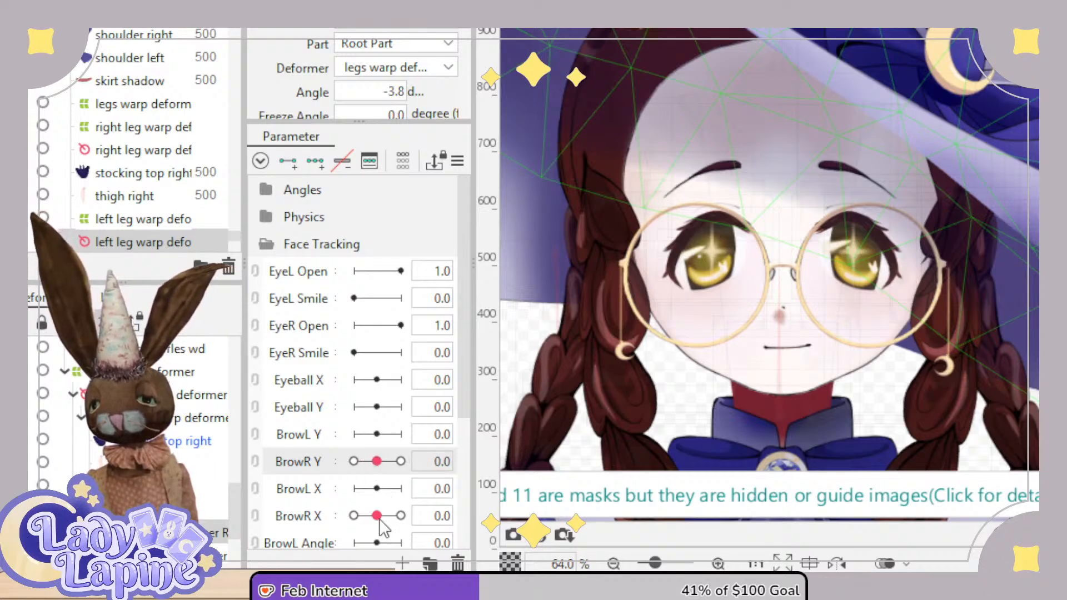
mouse_move(377, 516)
mouse_down()
mouse_move(351, 521)
mouse_move(378, 514)
mouse_up()
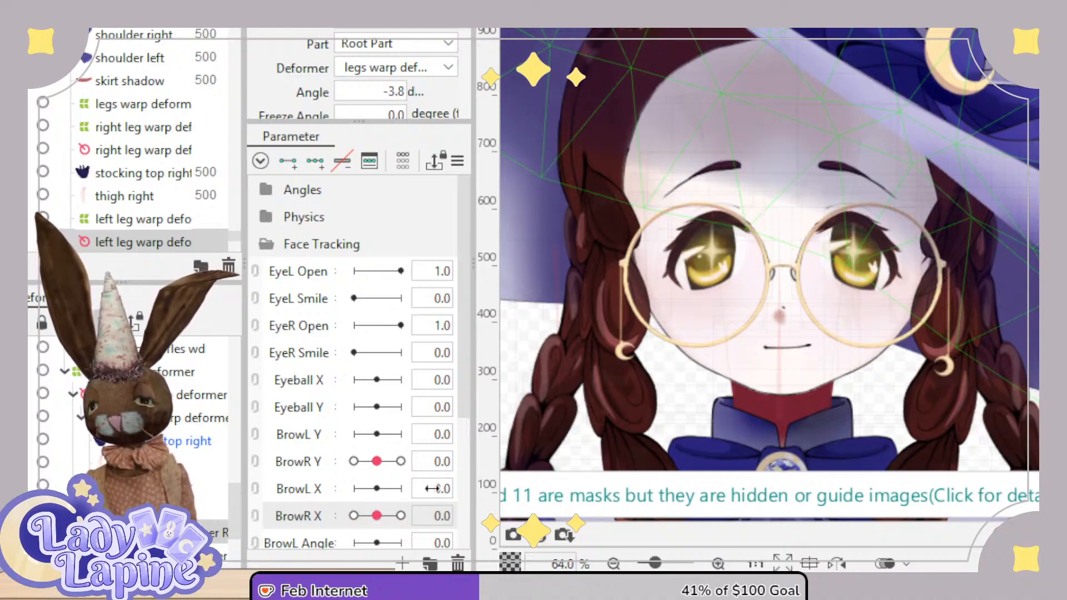
drag(466, 402, 467, 431)
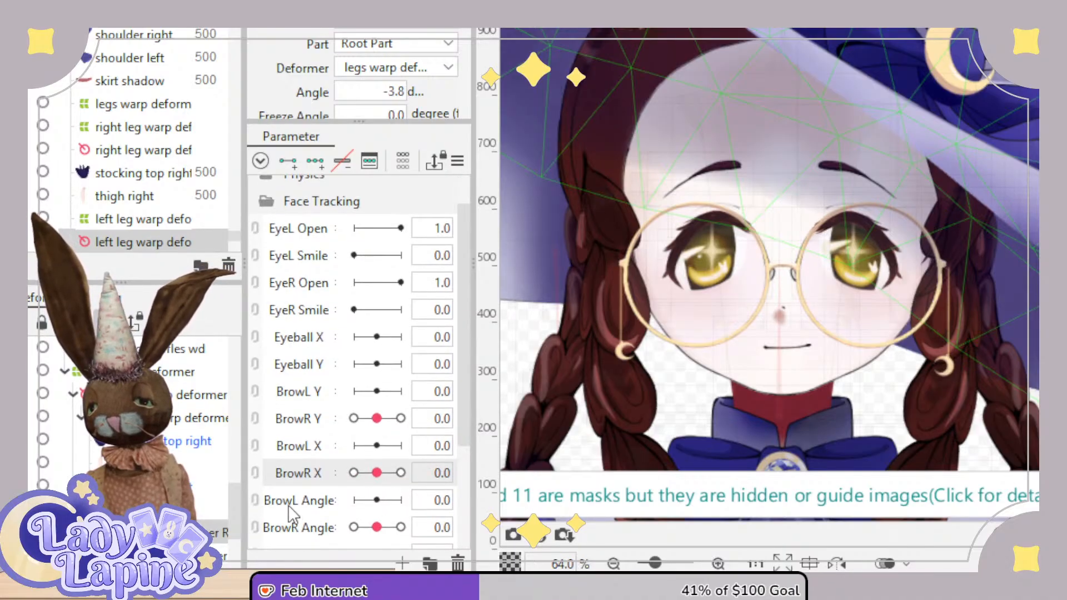
drag(377, 528, 411, 531)
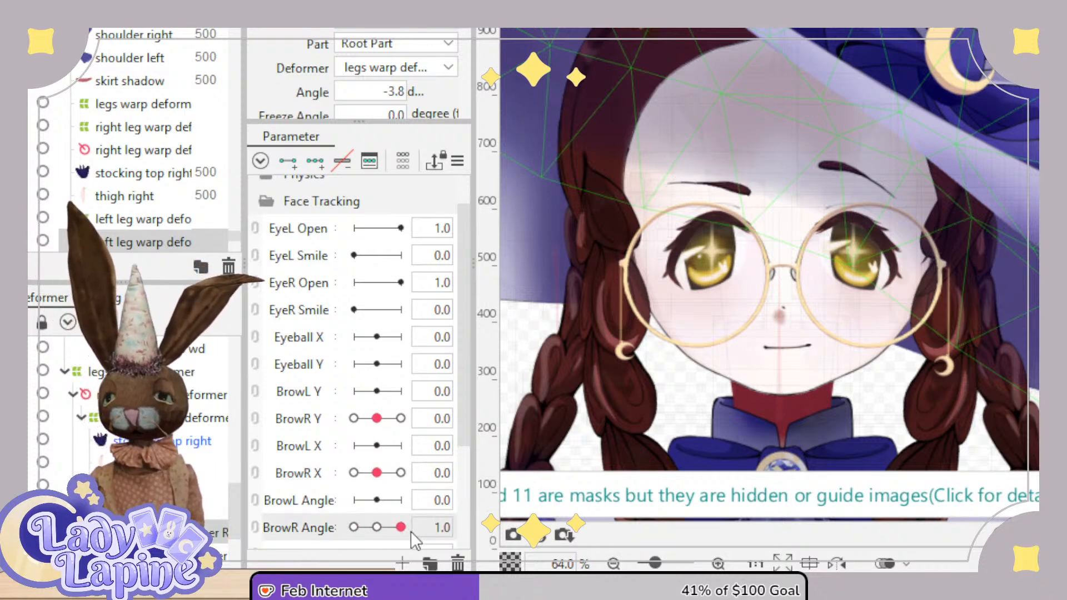
drag(378, 418, 404, 420)
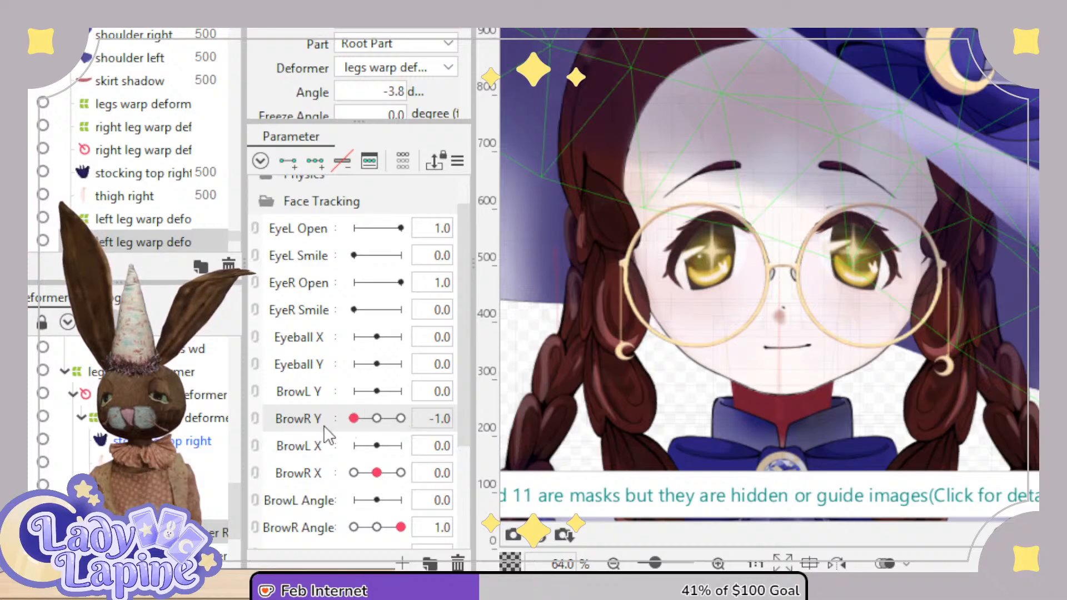
drag(324, 425, 377, 421)
drag(397, 528, 377, 527)
drag(377, 473, 388, 477)
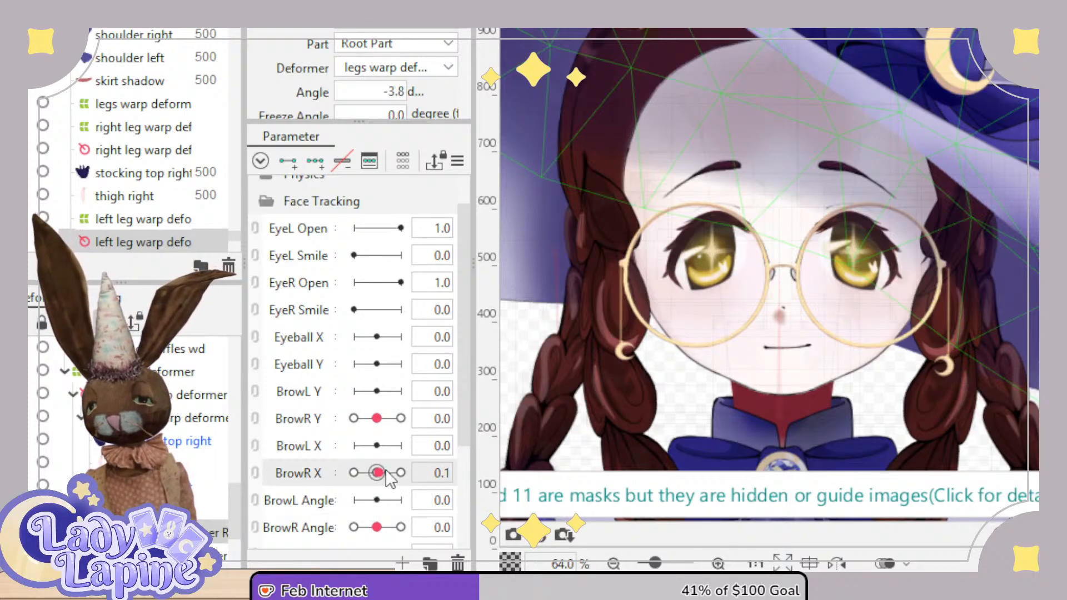
Examine the remaining Face Tracking parameters down to Mouth Open and try out the Cheek parameter.
drag(465, 339, 476, 405)
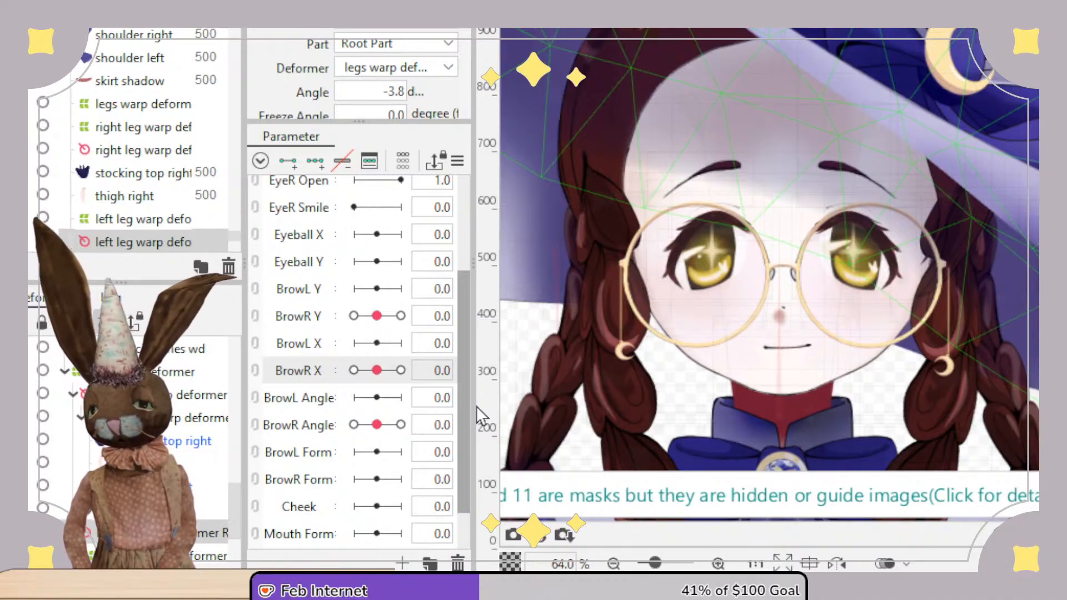
drag(476, 406, 477, 402)
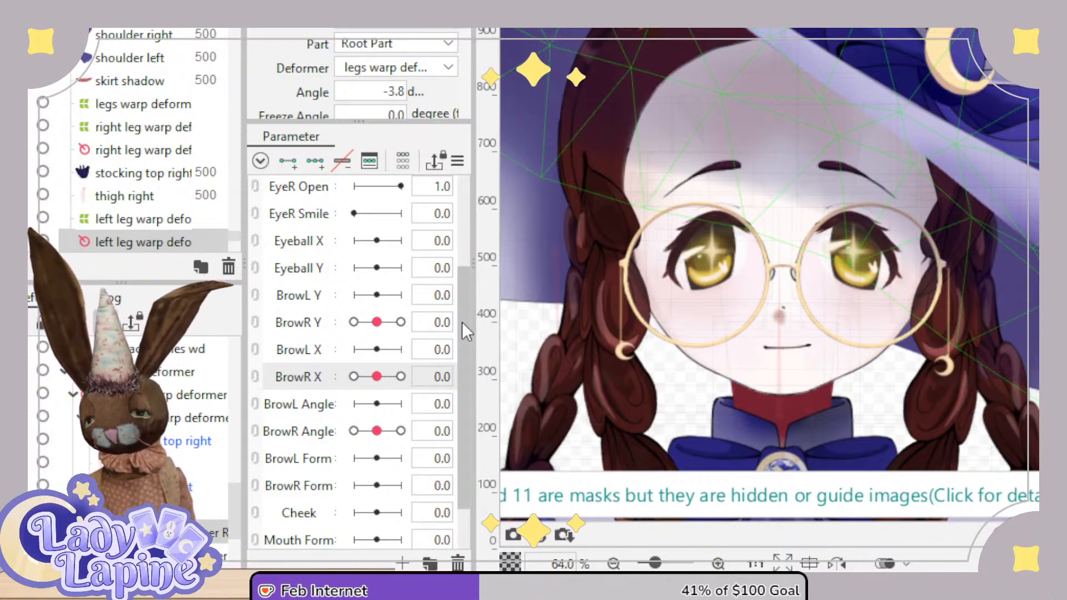
drag(466, 321, 471, 362)
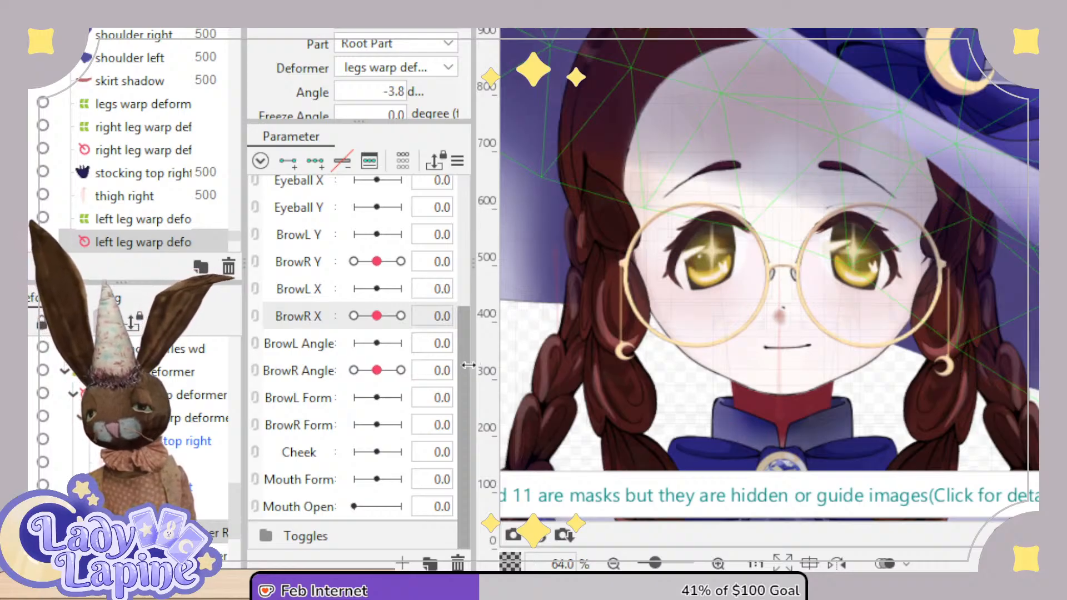
mouse_move(469, 365)
mouse_down()
mouse_move(468, 315)
mouse_move(485, 356)
mouse_up()
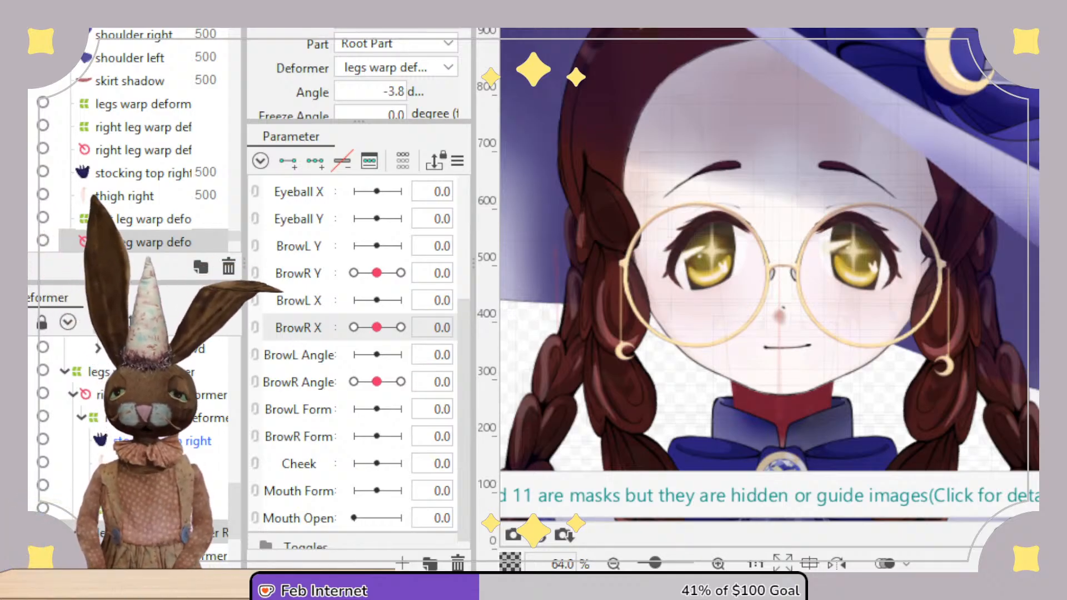
drag(378, 464, 382, 459)
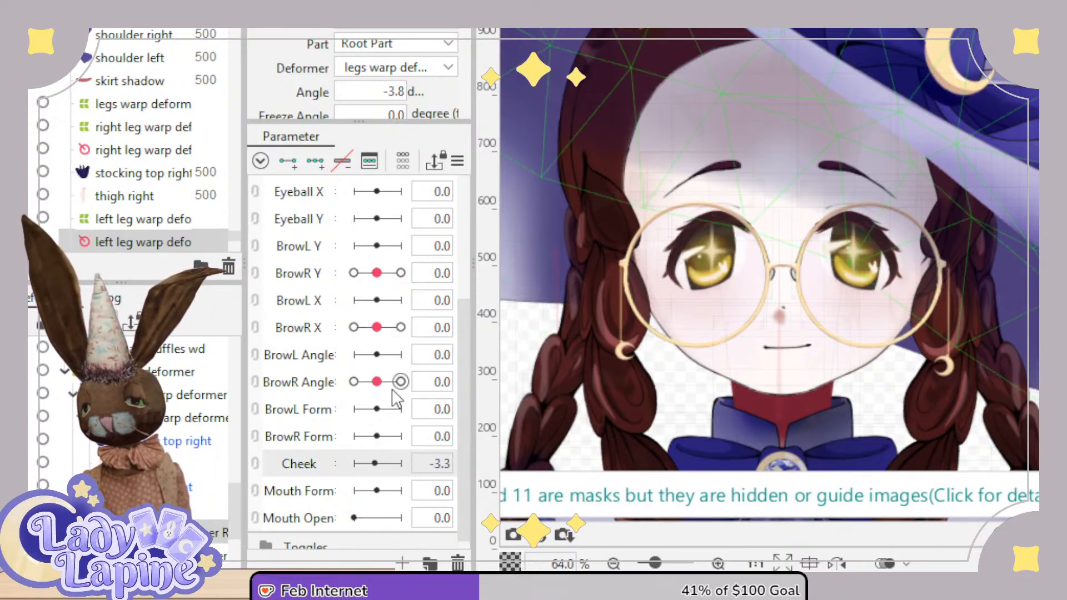
Make Eyeball X the active parameter and tidy the deformer tree down to the head warp deformer's branch.
drag(469, 339, 465, 223)
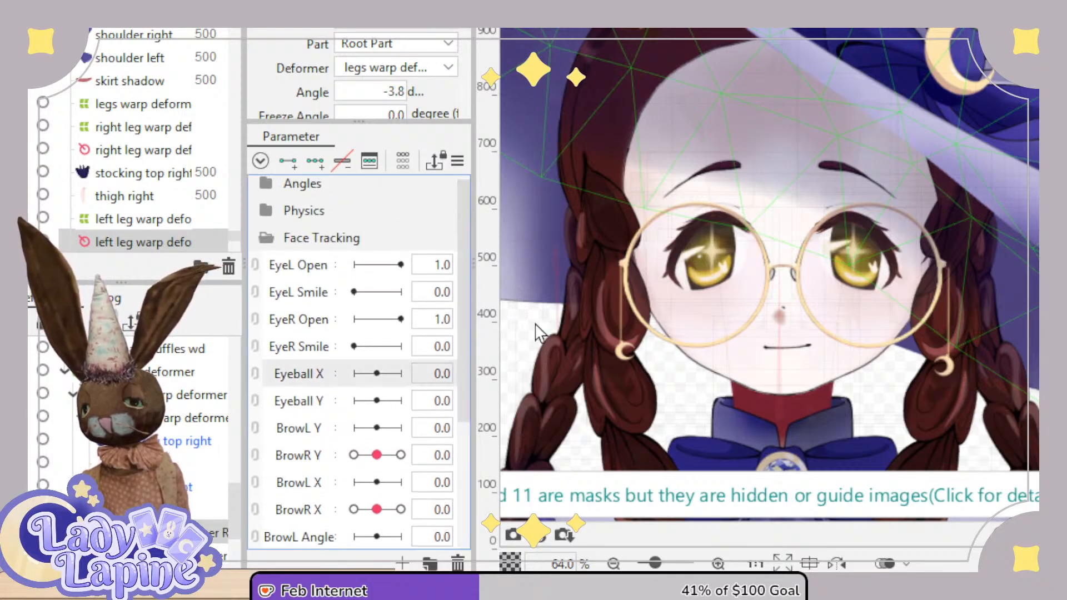
scroll(805, 347, up, 3)
click(806, 338)
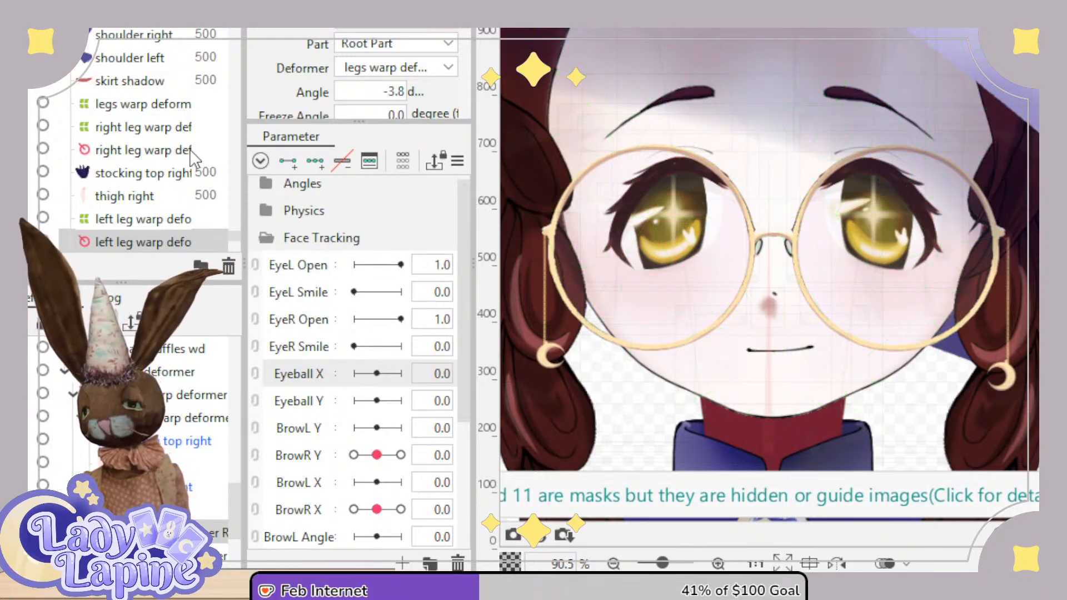
drag(234, 494, 223, 335)
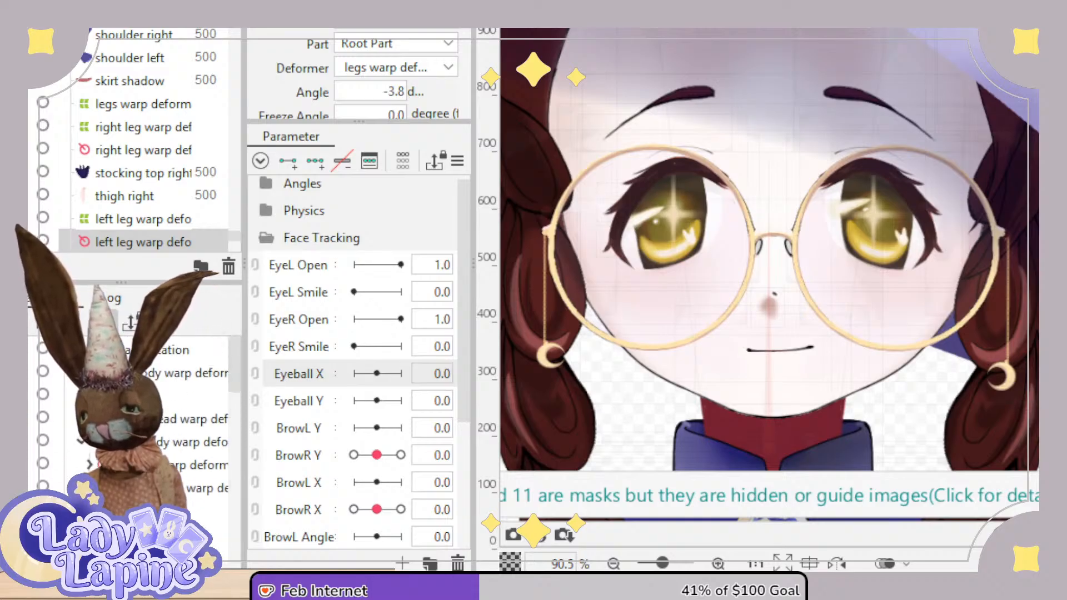
click(82, 396)
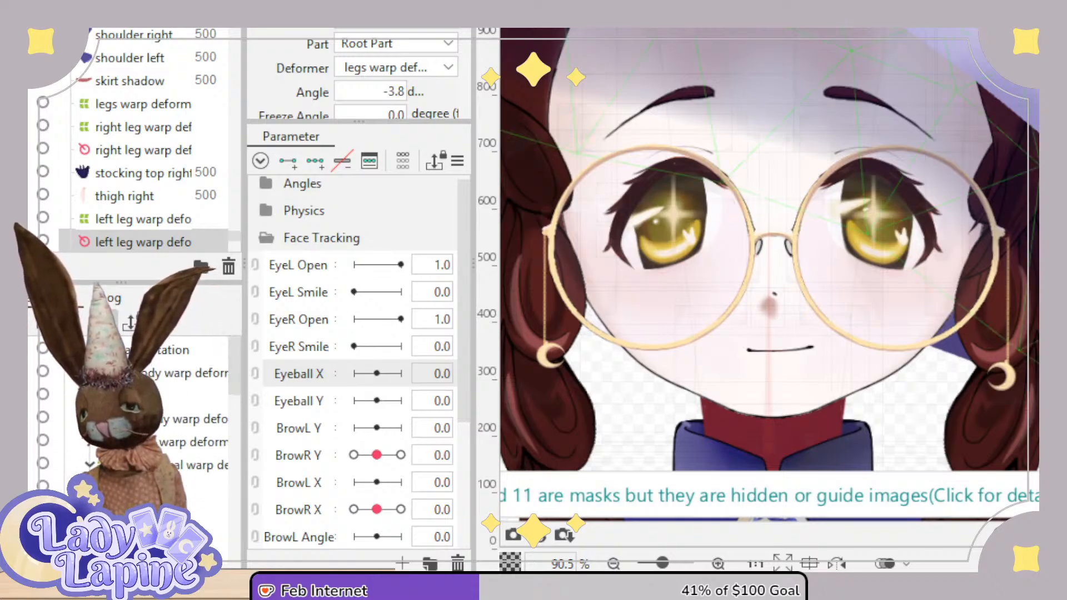
click(77, 419)
click(64, 442)
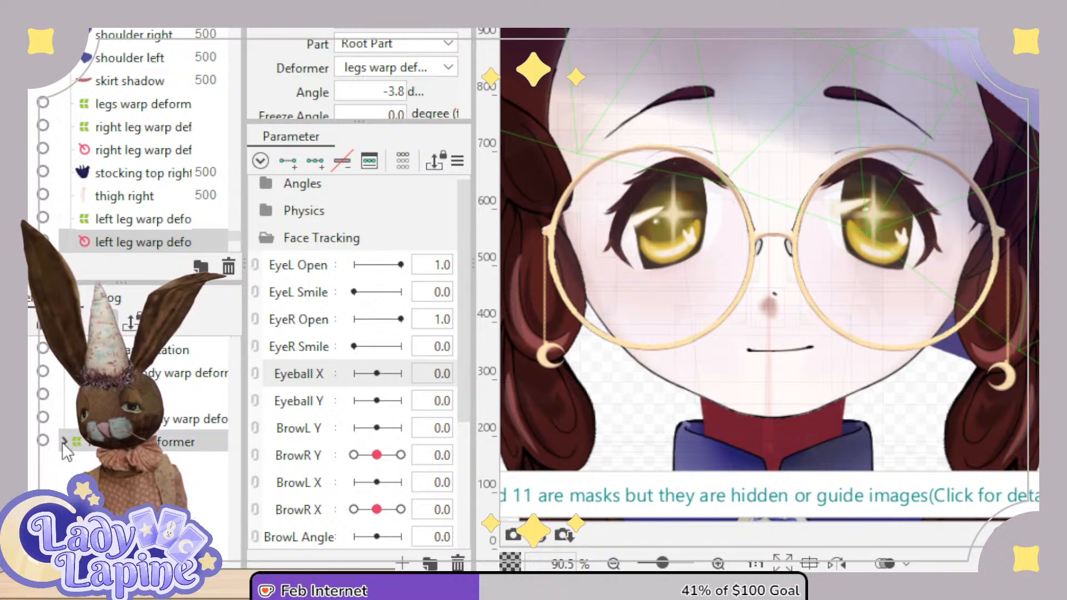
click(73, 374)
click(72, 374)
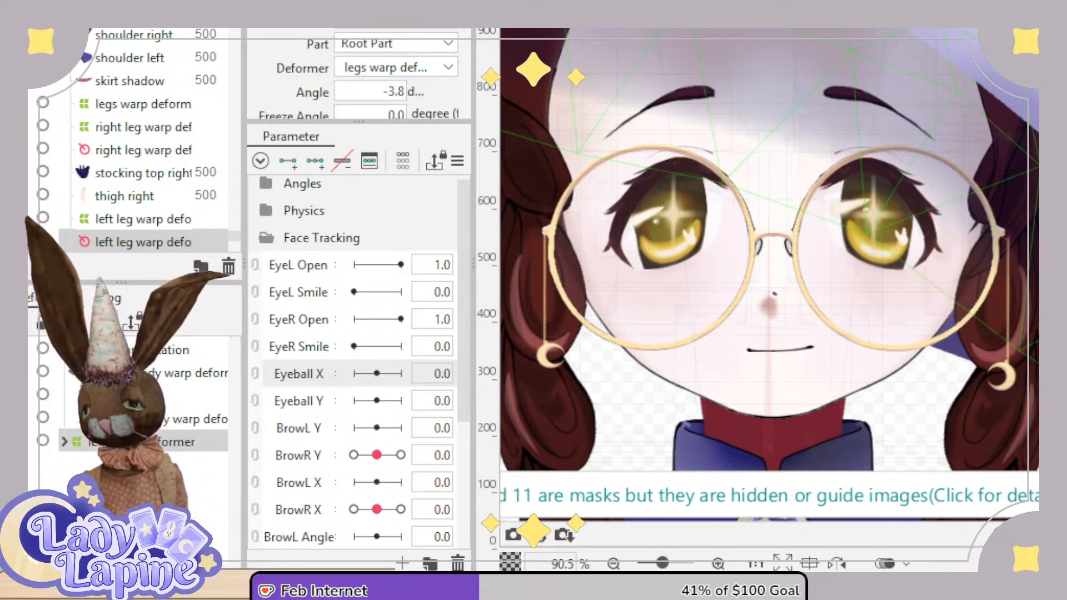
click(81, 395)
click(90, 419)
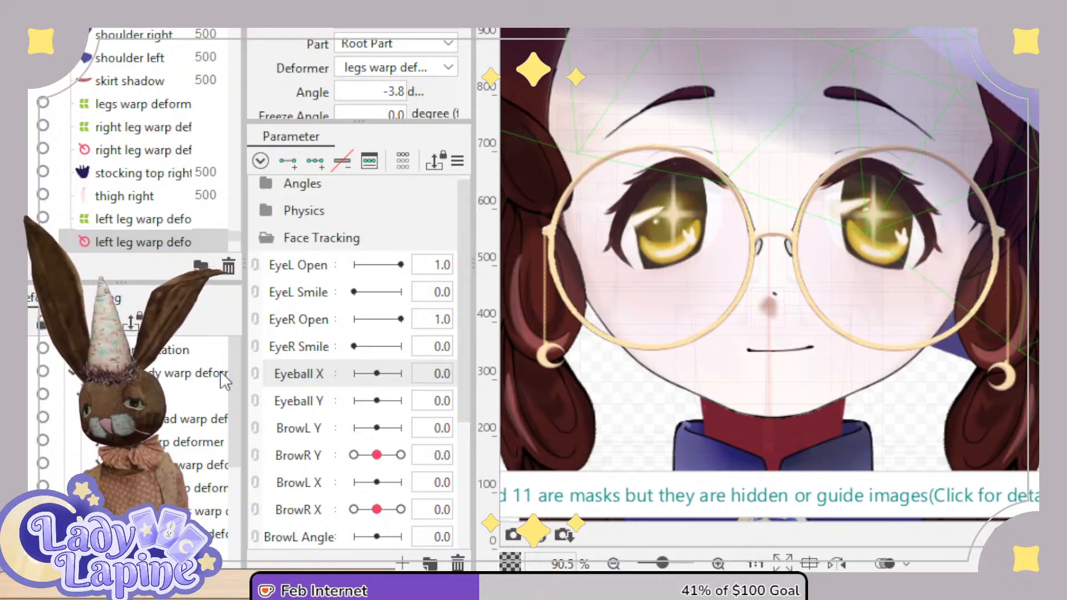
Unfold the left and right eye warp deformers under the eyes XY warp deformer to list the right eye's meshes.
scroll(239, 376, down, 5)
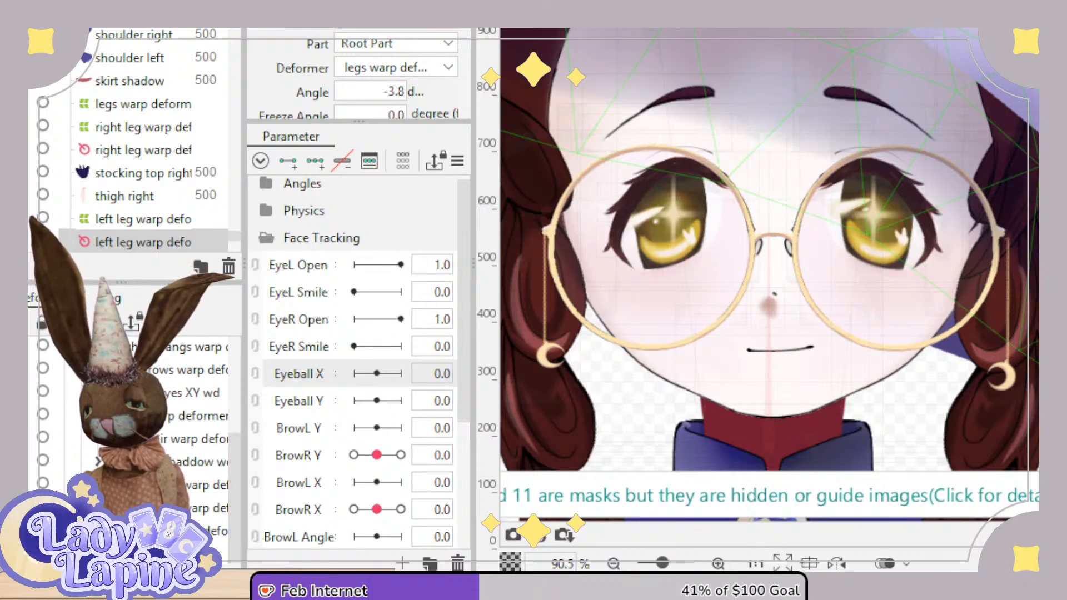
click(99, 393)
click(107, 416)
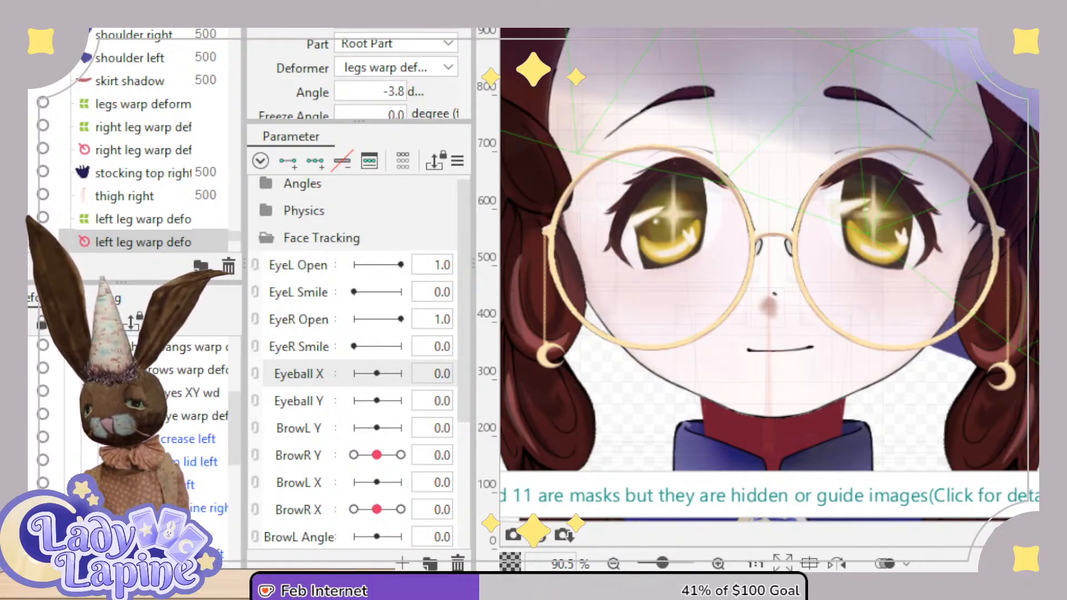
drag(236, 424, 245, 500)
click(117, 433)
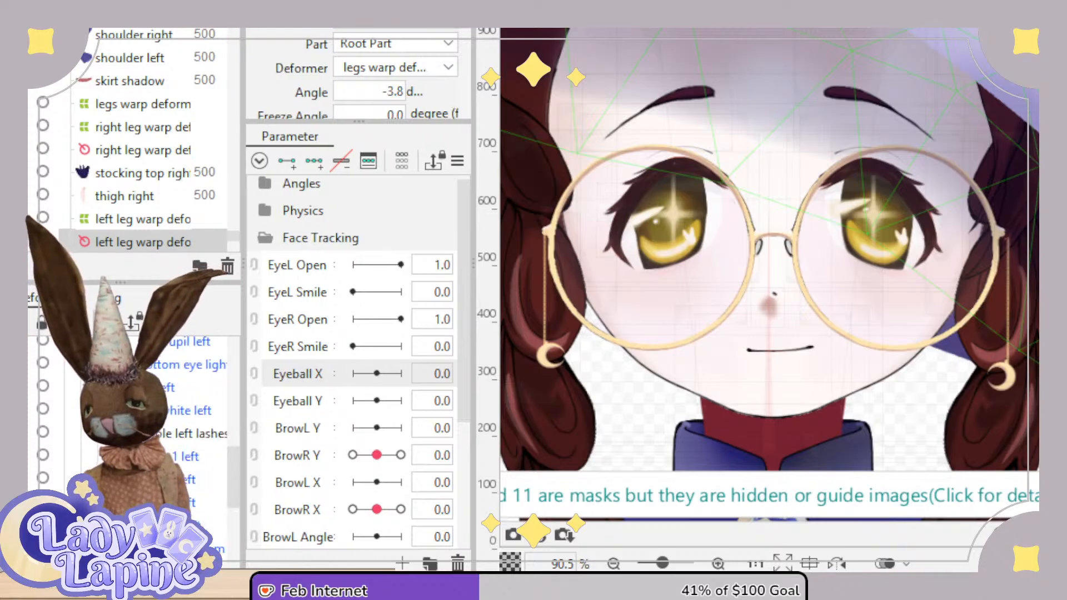
click(116, 434)
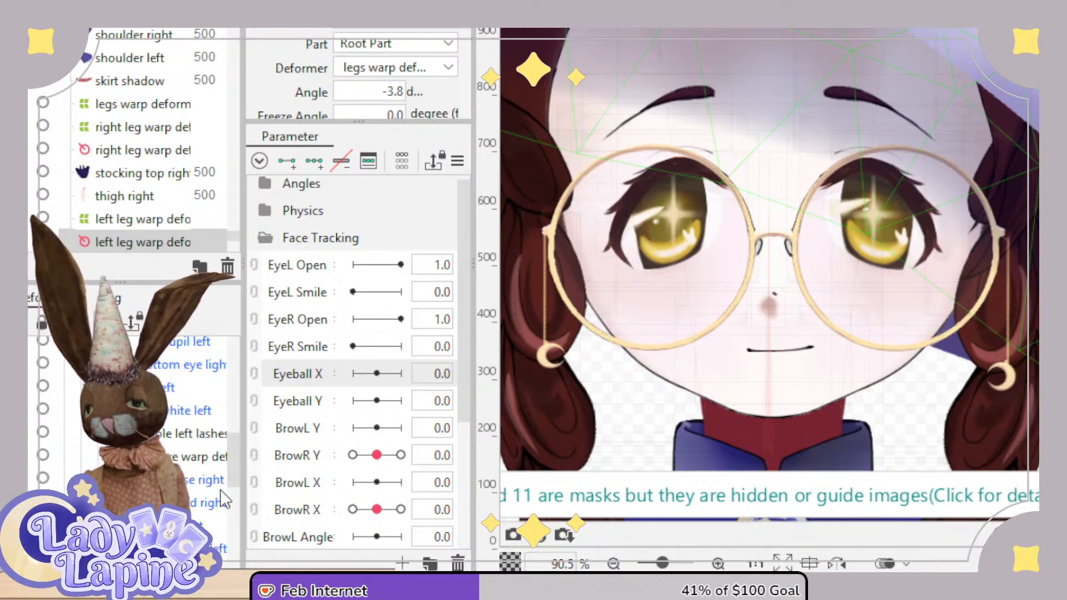
drag(231, 459, 240, 512)
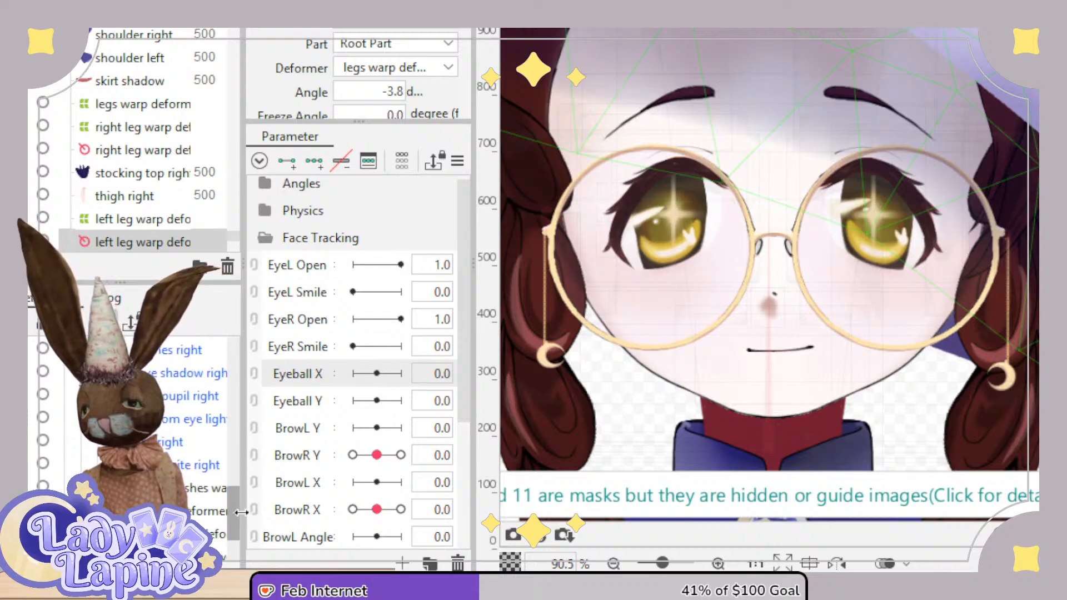
click(169, 443)
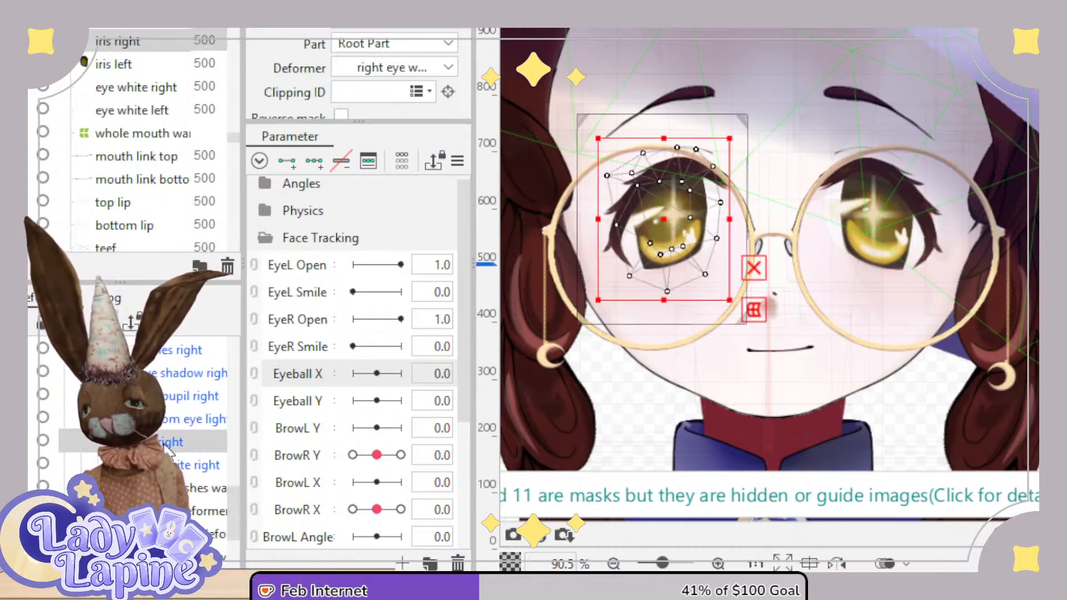
ctrl+click(169, 418)
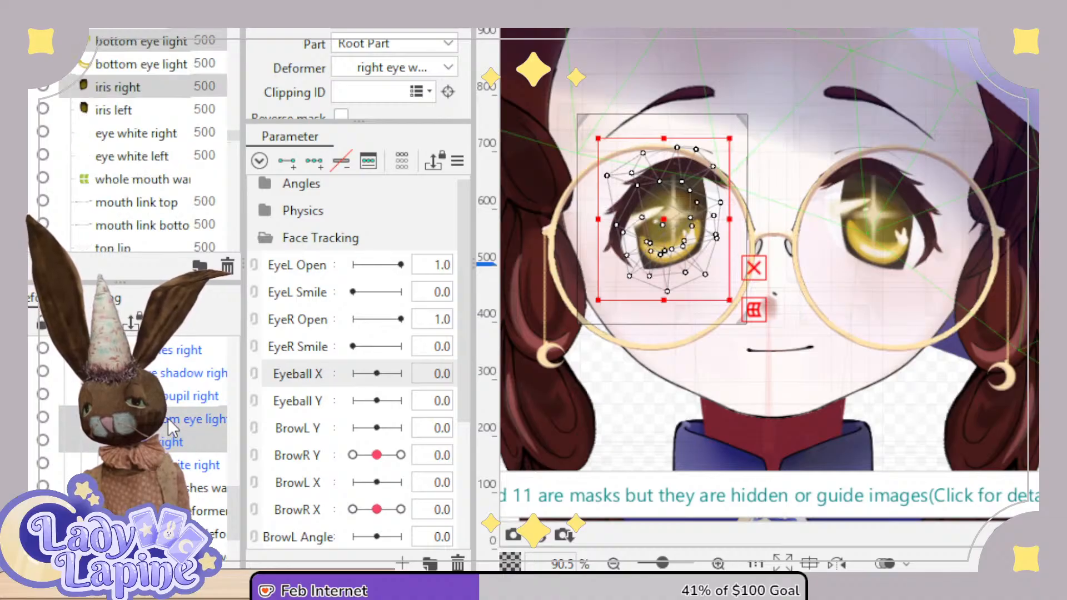
ctrl+click(177, 396)
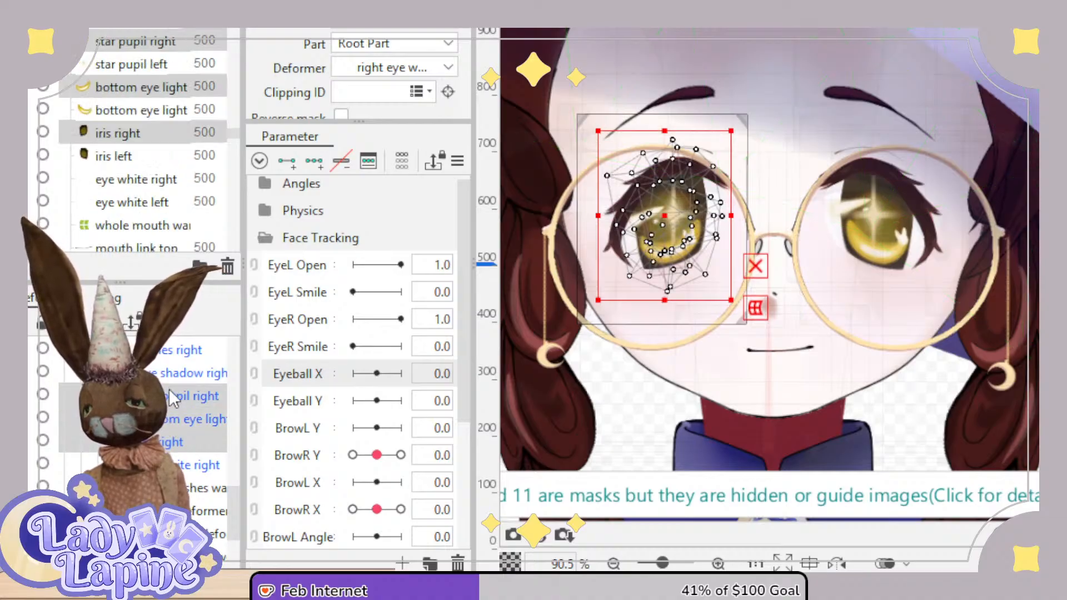
ctrl+click(168, 373)
ctrl+click(169, 349)
ctrl+click(166, 353)
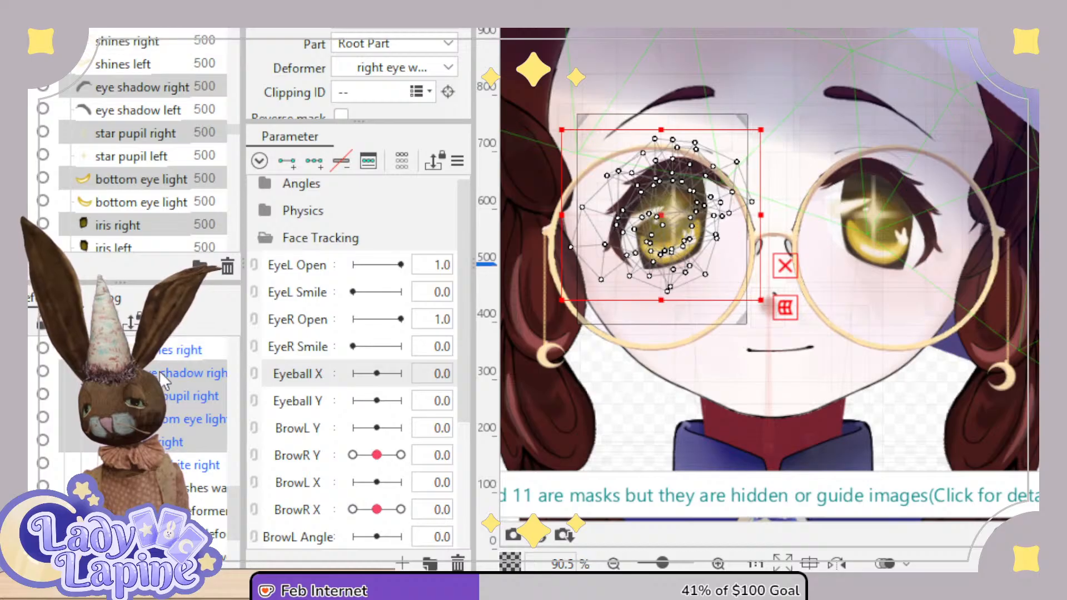
Create a warp deformer named eye right xy around the right iris, bottom eye light, star pupil, shines and bunny shine left, excluding the eye shadow.
click(171, 398)
click(171, 441)
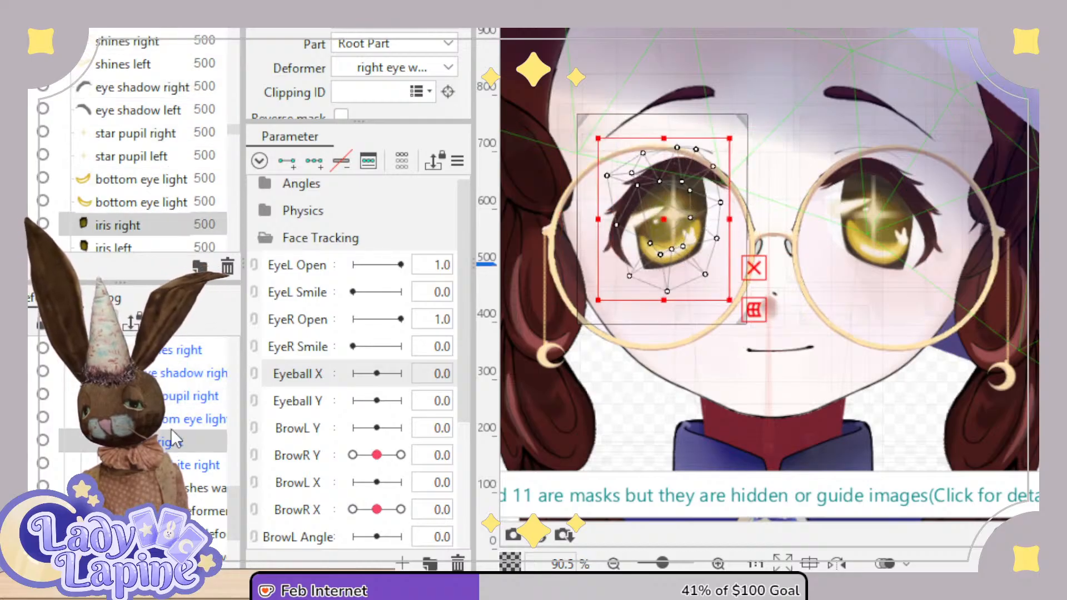
ctrl+click(168, 419)
ctrl+click(166, 398)
ctrl+click(169, 351)
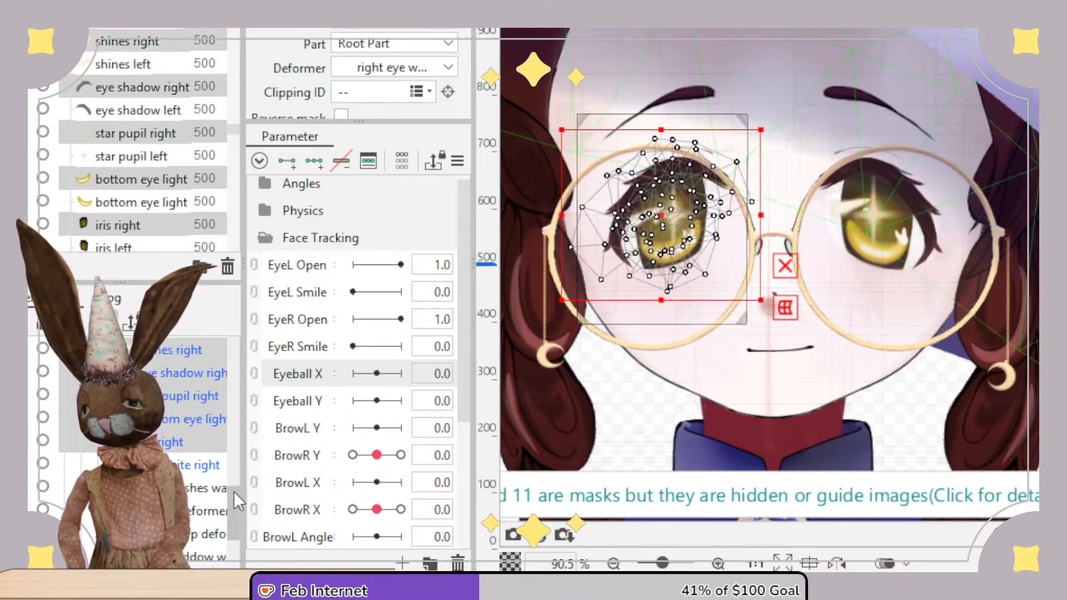
drag(234, 492, 232, 458)
ctrl+click(191, 516)
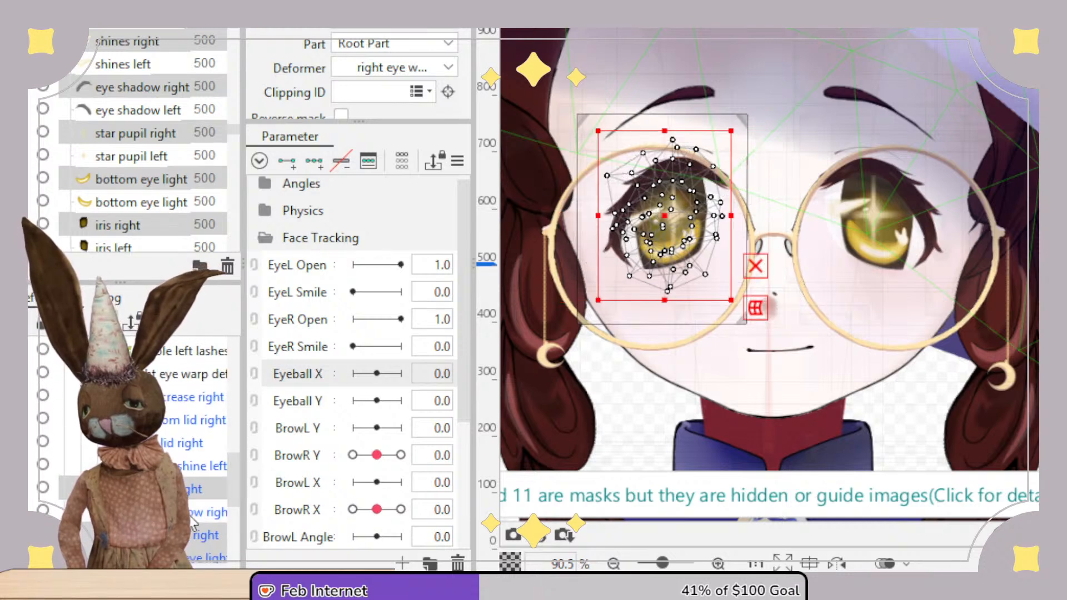
ctrl+click(186, 468)
ctrl+click(191, 514)
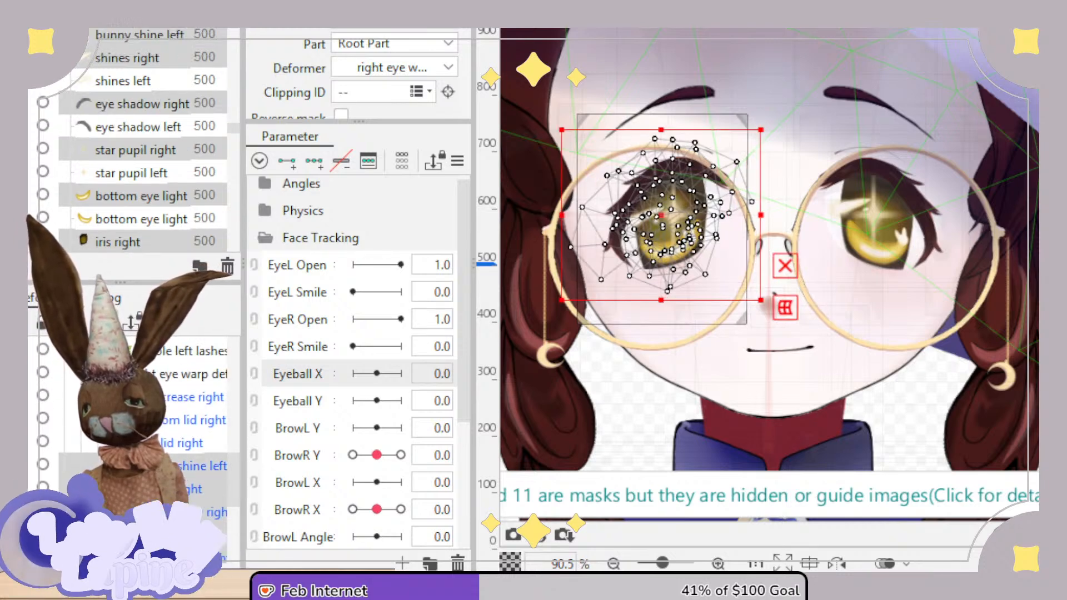
ctrl+click(192, 490)
ctrl+click(191, 468)
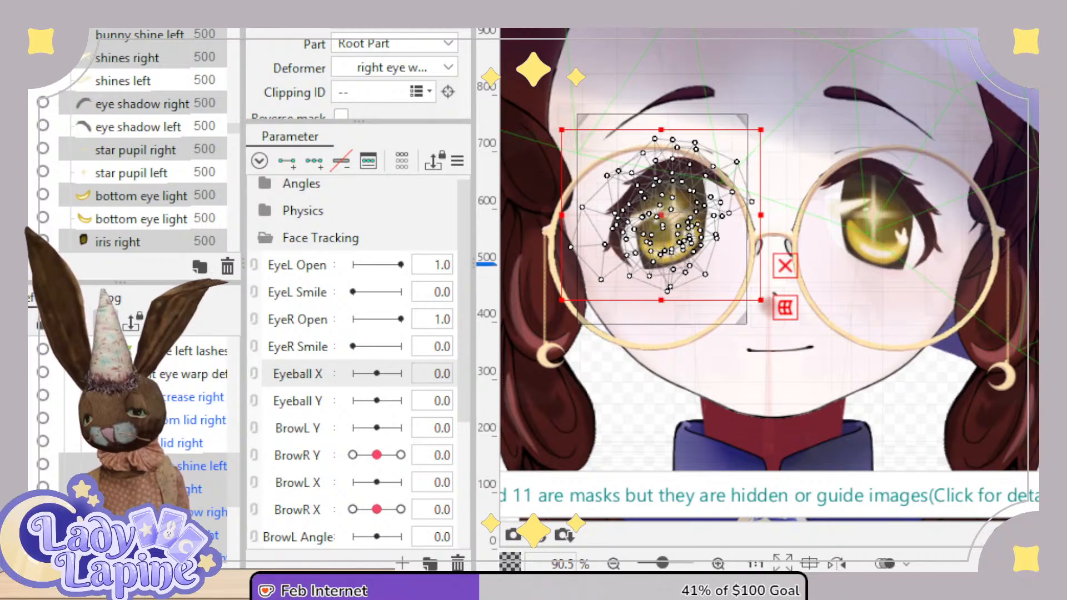
ctrl+click(191, 513)
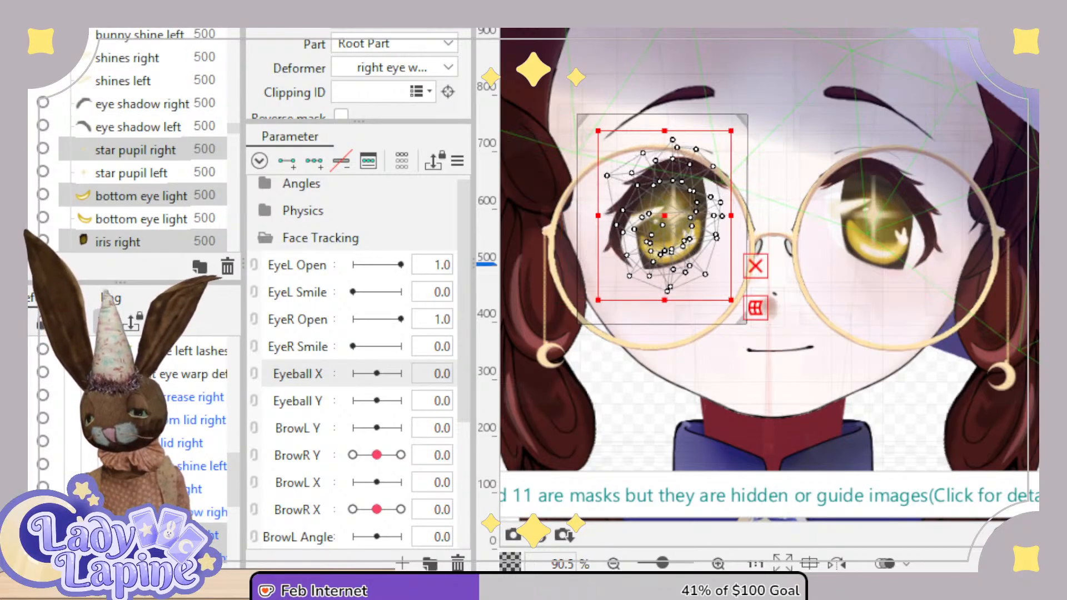
ctrl+click(192, 490)
ctrl+click(191, 467)
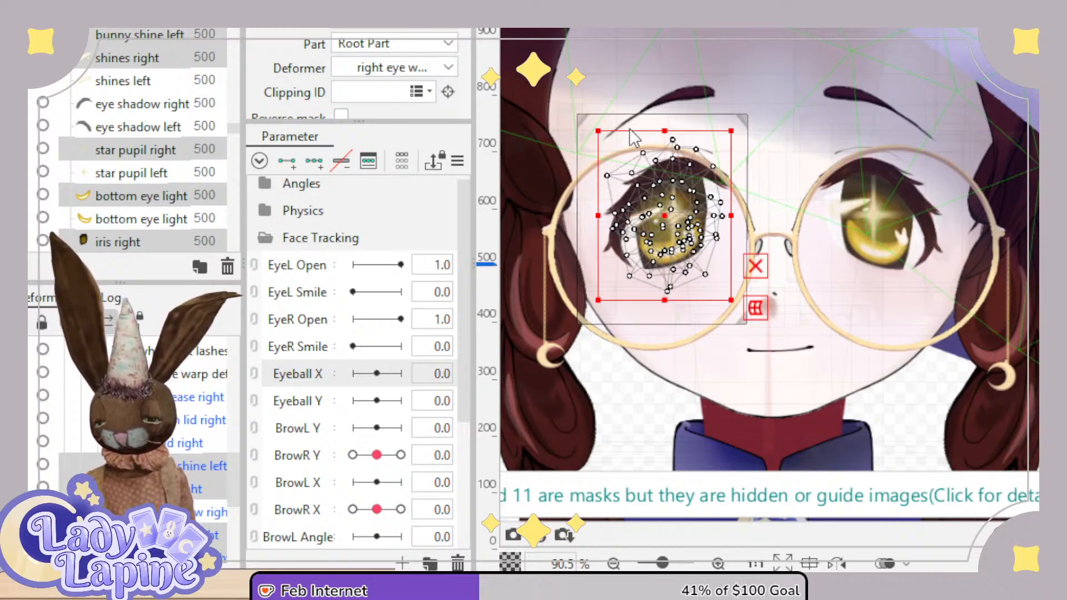
click(738, 442)
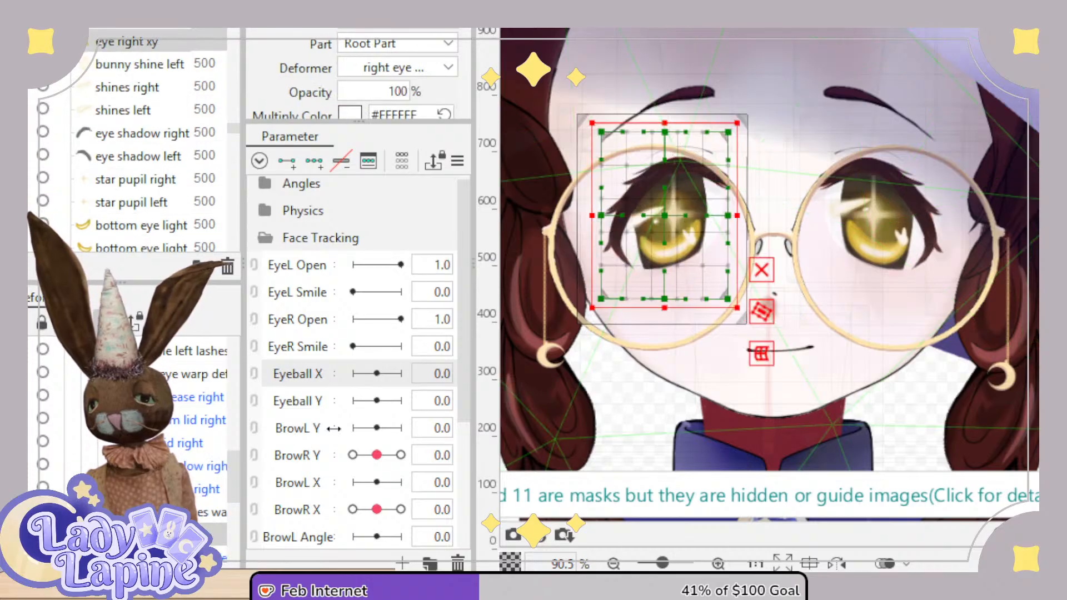
Create a warp deformer named eye left xy around the left iris, bottom eye light, star pupil, shines and bunny shine right.
drag(232, 460, 235, 428)
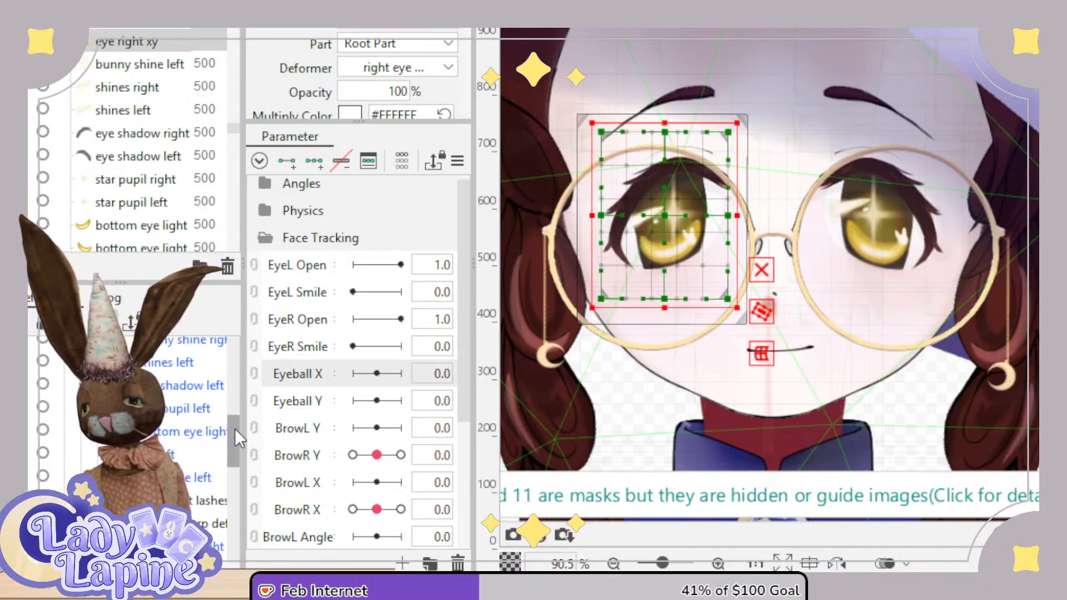
click(189, 462)
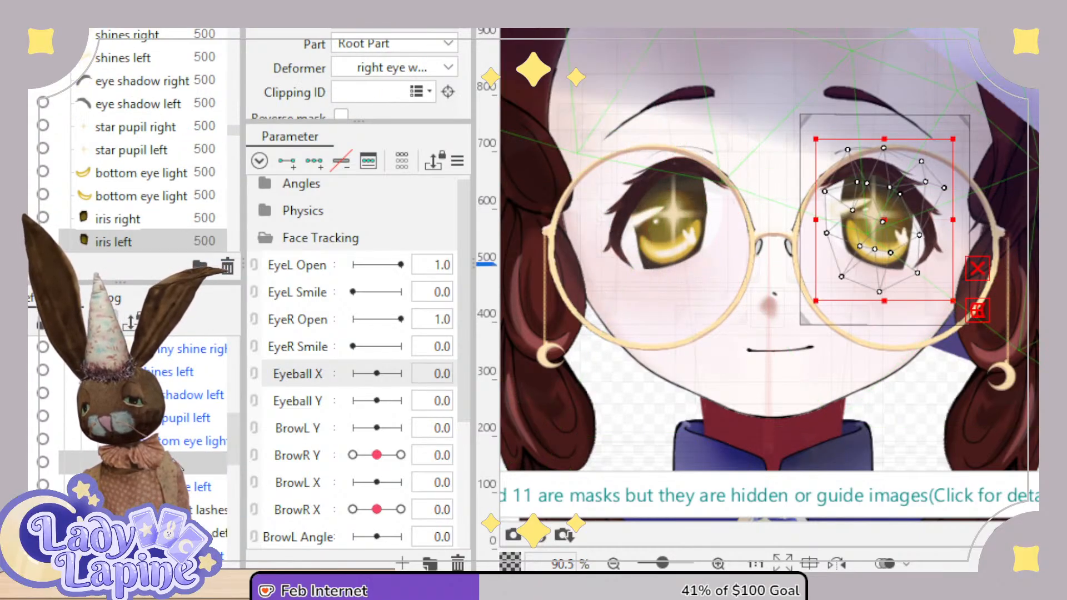
ctrl+click(184, 440)
ctrl+click(186, 418)
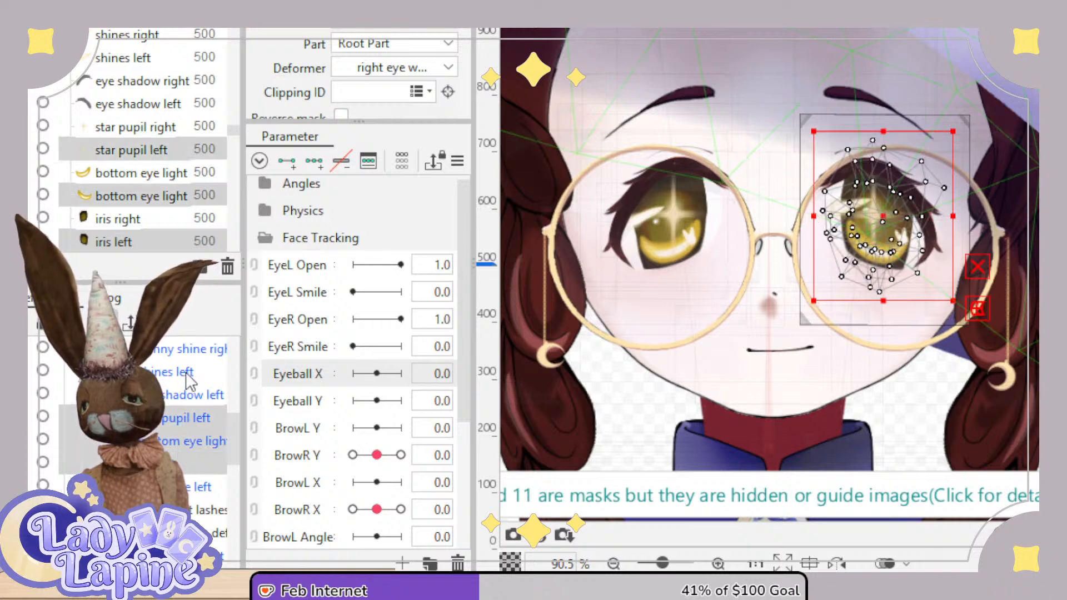
shift+click(187, 373)
shift+click(166, 399)
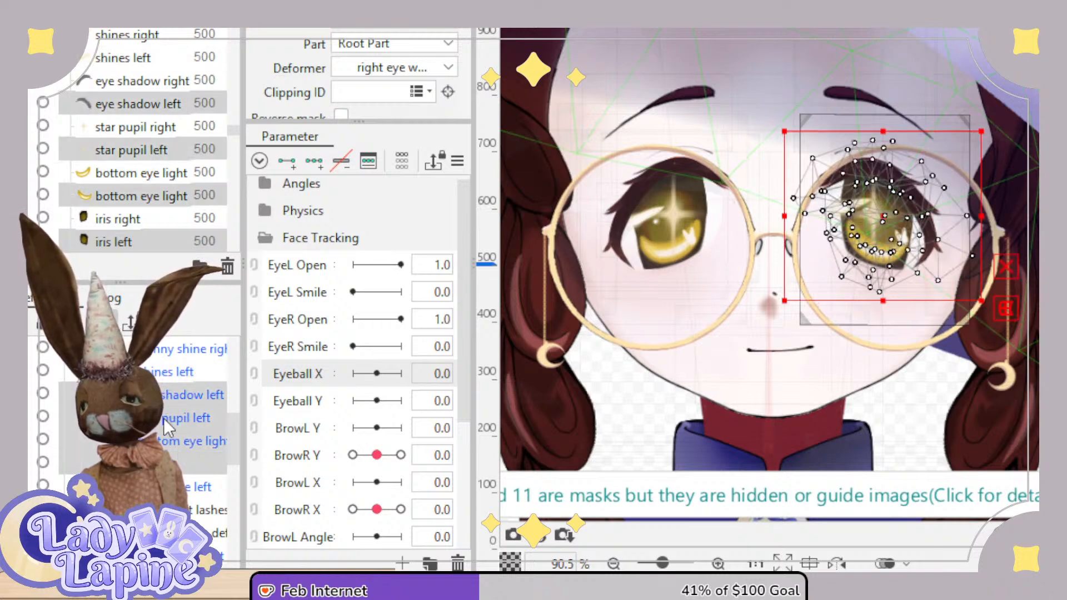
ctrl+click(163, 418)
ctrl+click(167, 397)
ctrl+click(170, 417)
ctrl+click(175, 369)
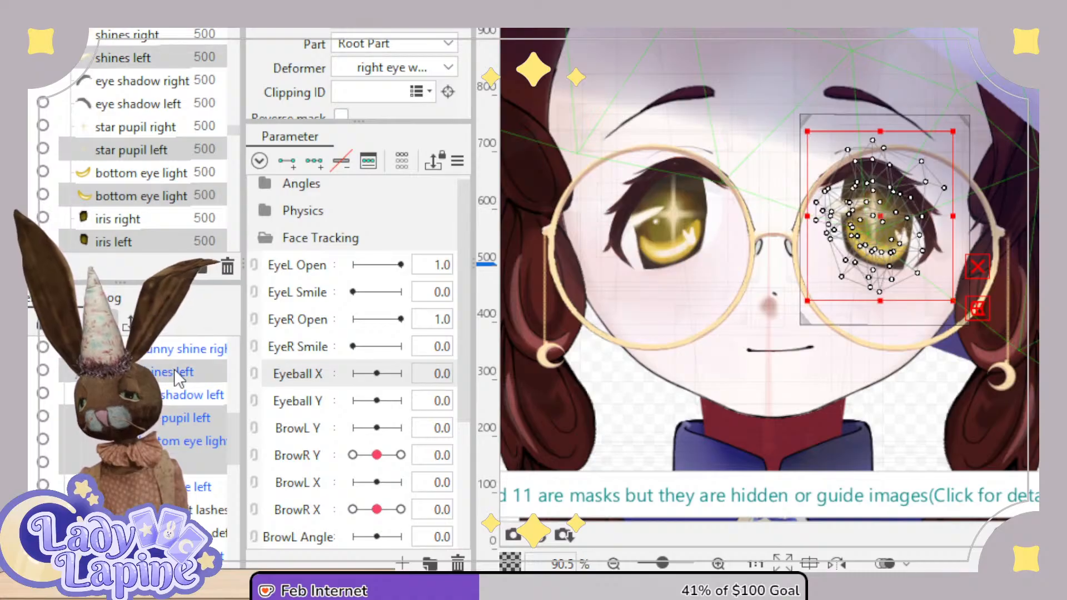
drag(225, 428, 228, 408)
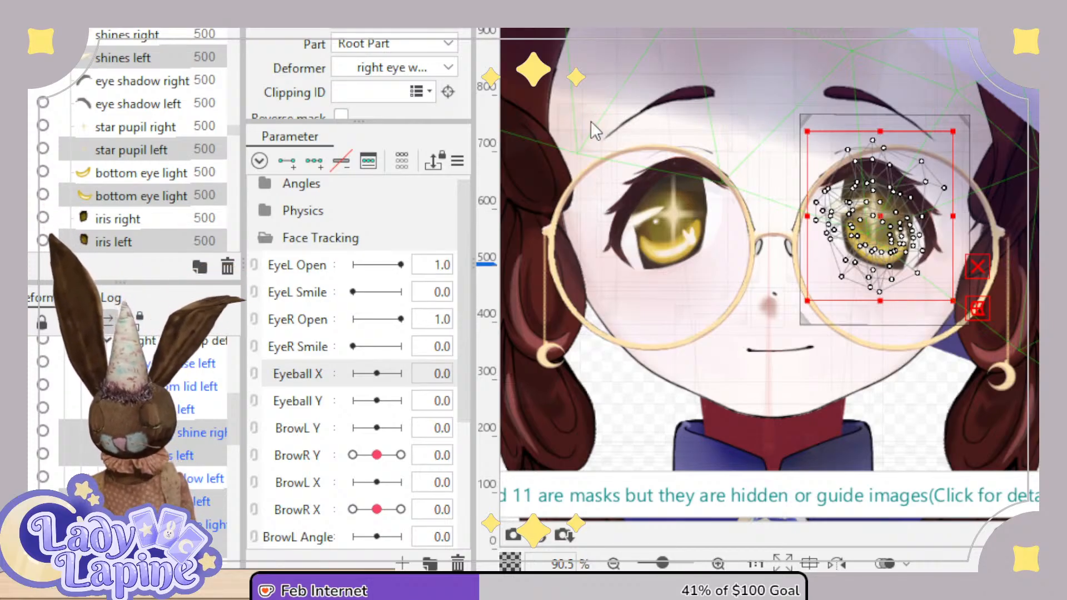
click(880, 146)
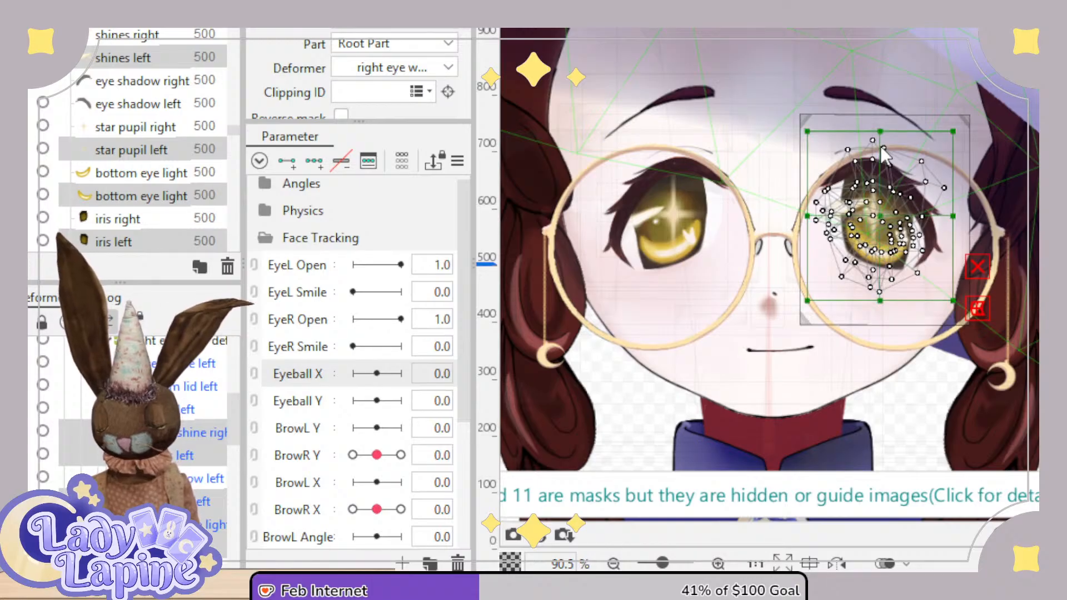
click(949, 172)
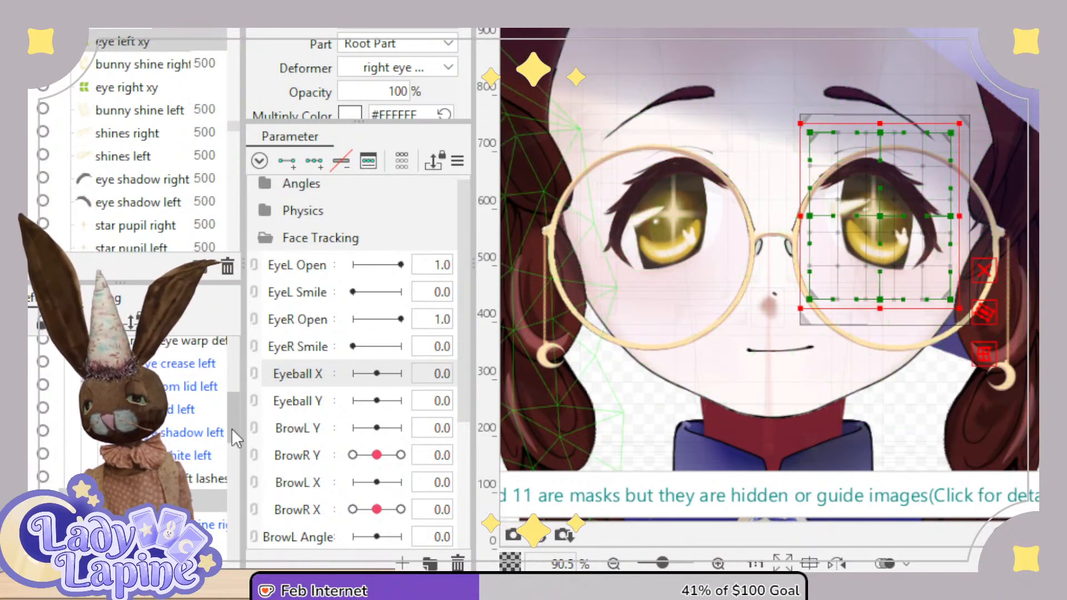
Add three keys on Eyeball X for both the eye left xy and eye right xy deformers and set the parameter to -1.0.
drag(232, 421, 246, 492)
ctrl+click(179, 520)
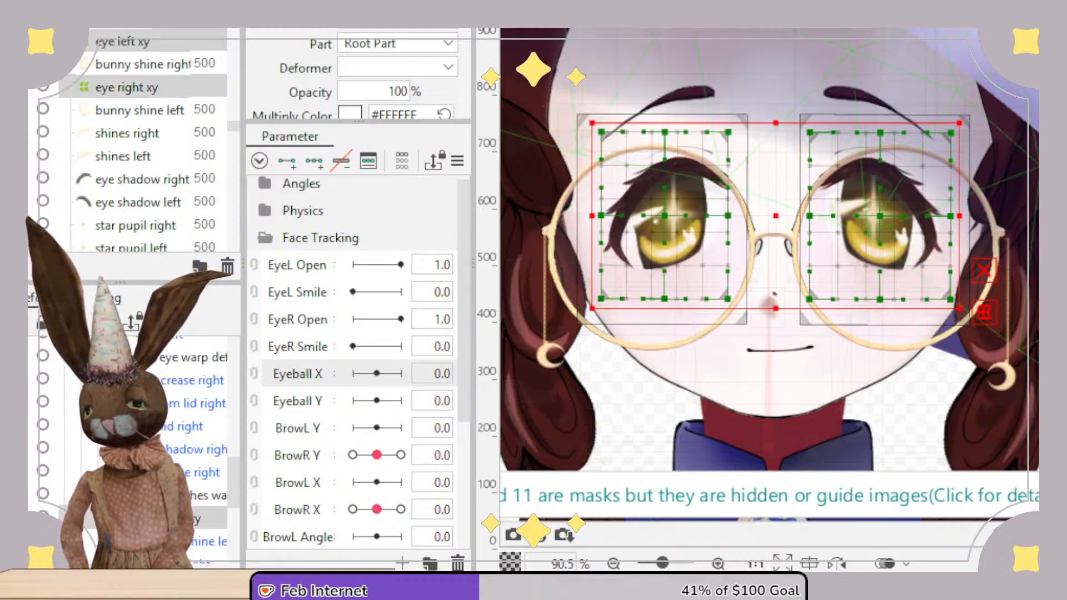
click(319, 166)
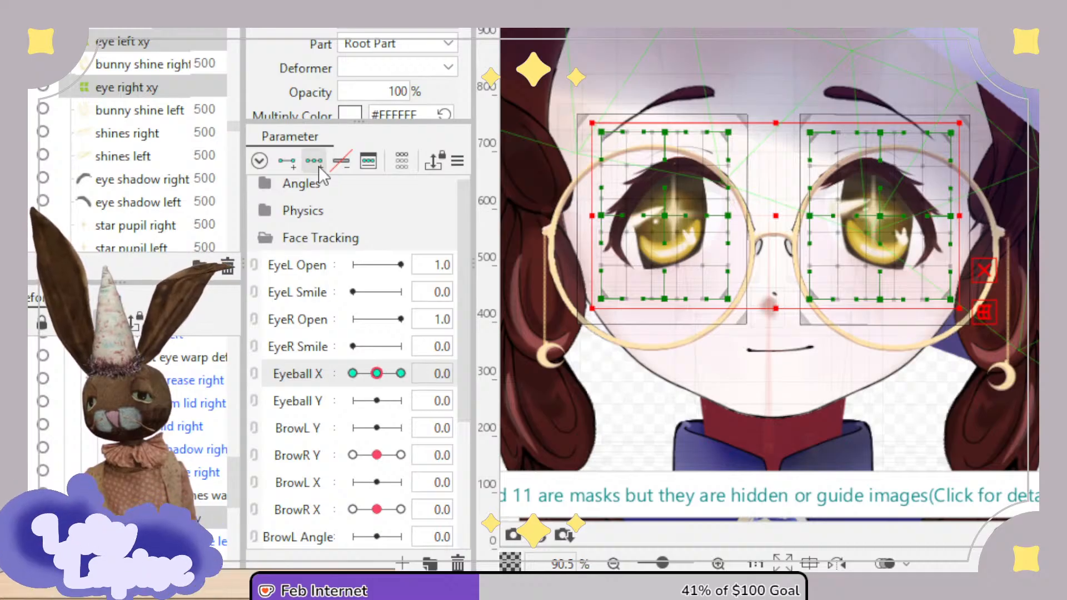
drag(374, 380, 351, 384)
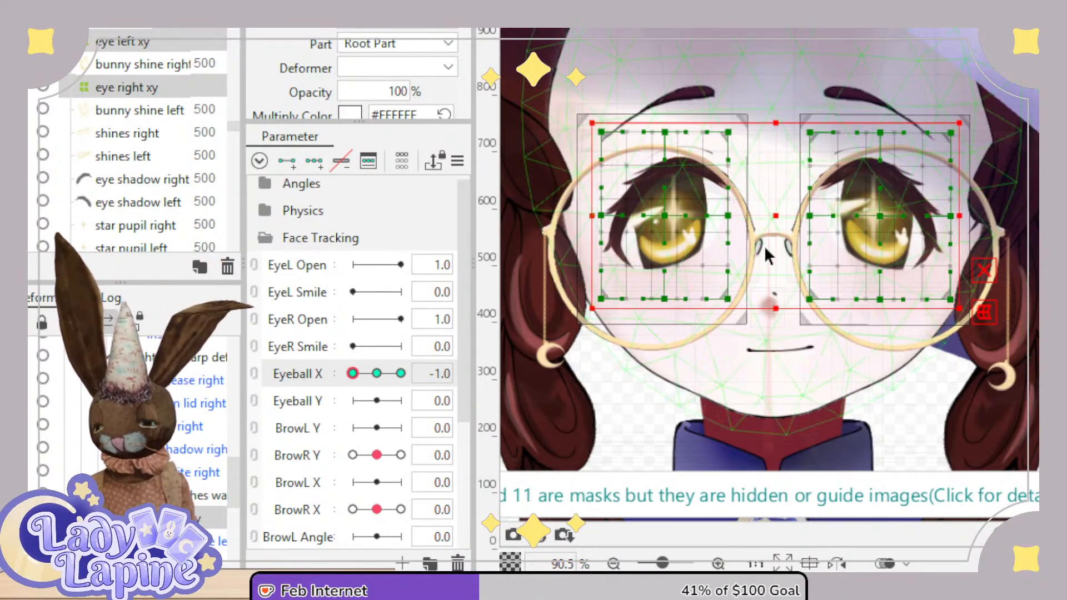
Shift the eye left xy and eye right xy deformers left at Eyeball X -1.0 and right at 1.0, and return the parameter to 0.0.
drag(773, 215, 746, 217)
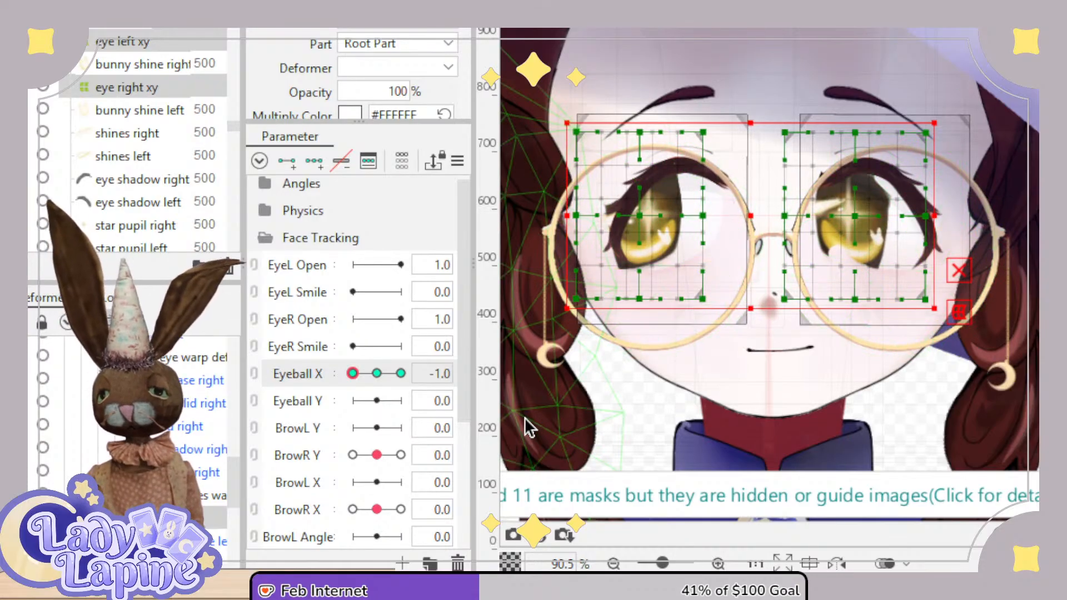
click(401, 374)
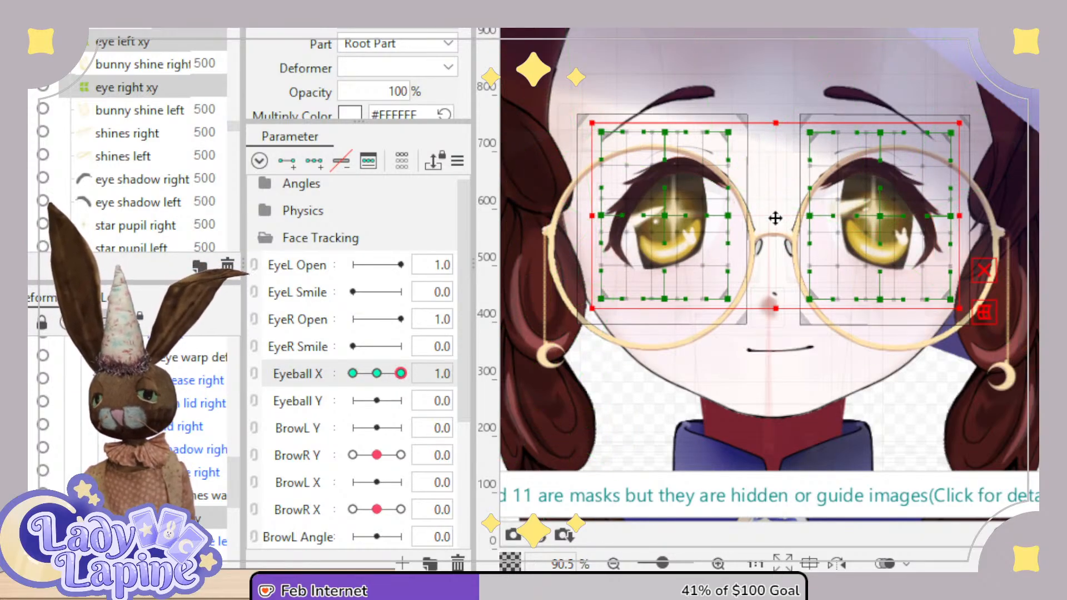
drag(776, 217, 797, 217)
drag(401, 373, 328, 410)
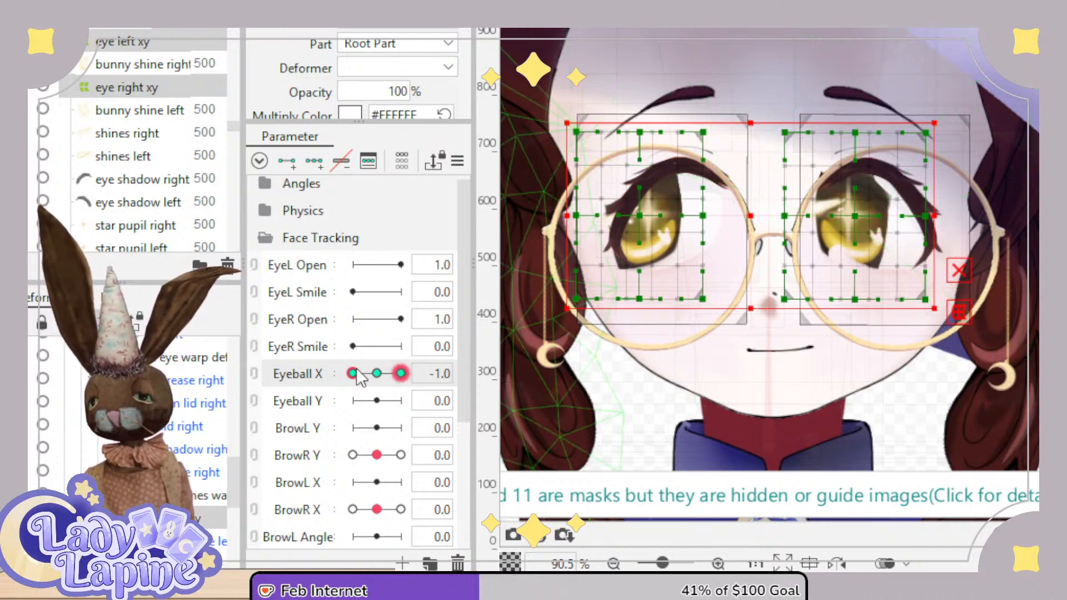
drag(360, 378, 383, 381)
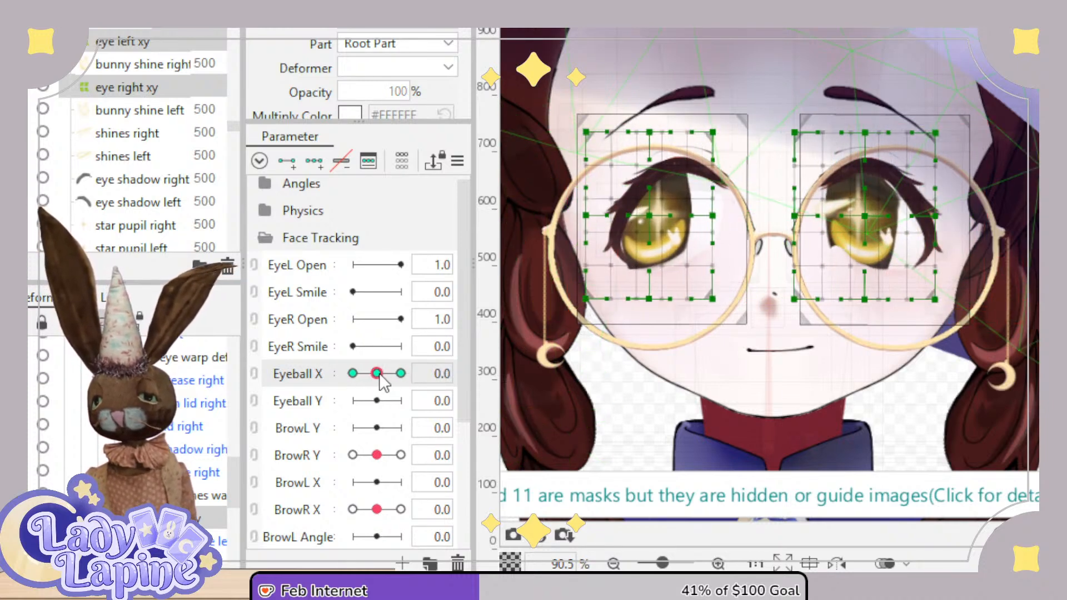
Add three keys on Eyeball Y for both eye xy deformers, shifting them up at 1.0 and down at -1.0, and reset both parameters to 0.0.
click(299, 404)
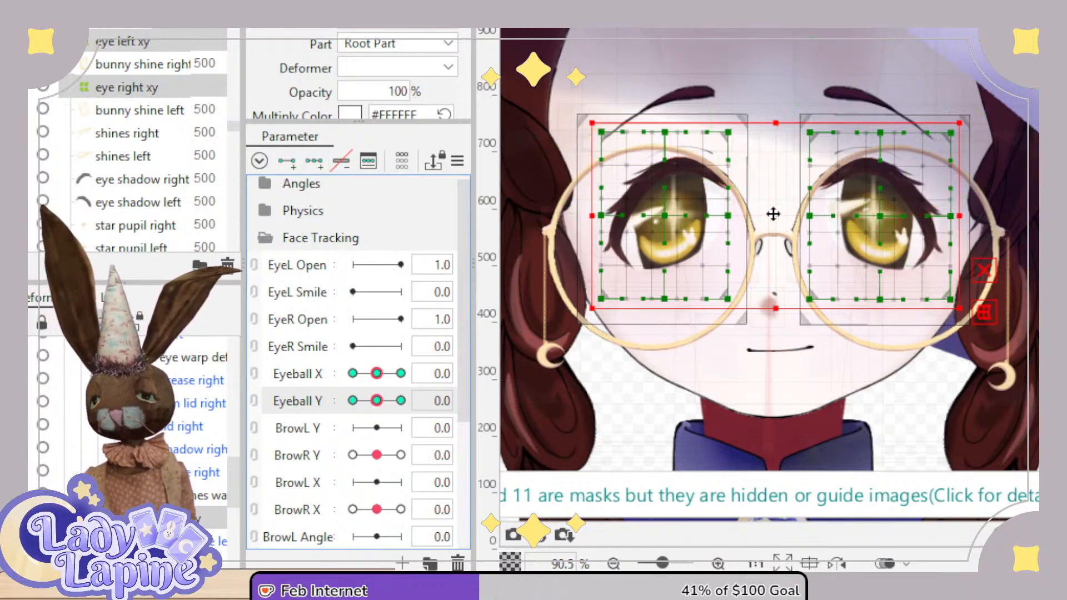
drag(773, 214, 780, 176)
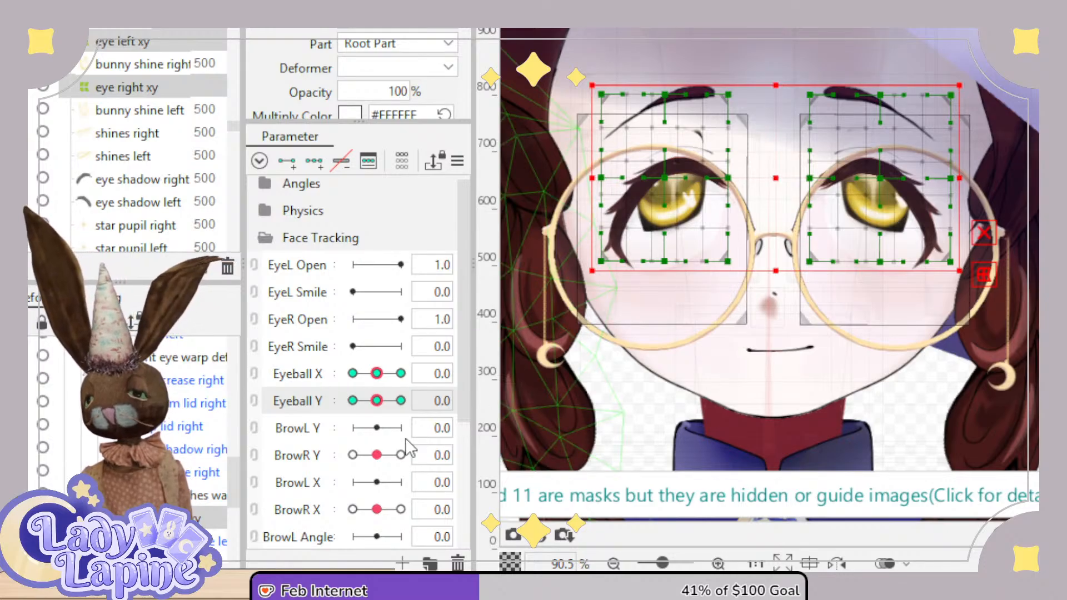
drag(377, 401, 422, 396)
drag(775, 215, 776, 172)
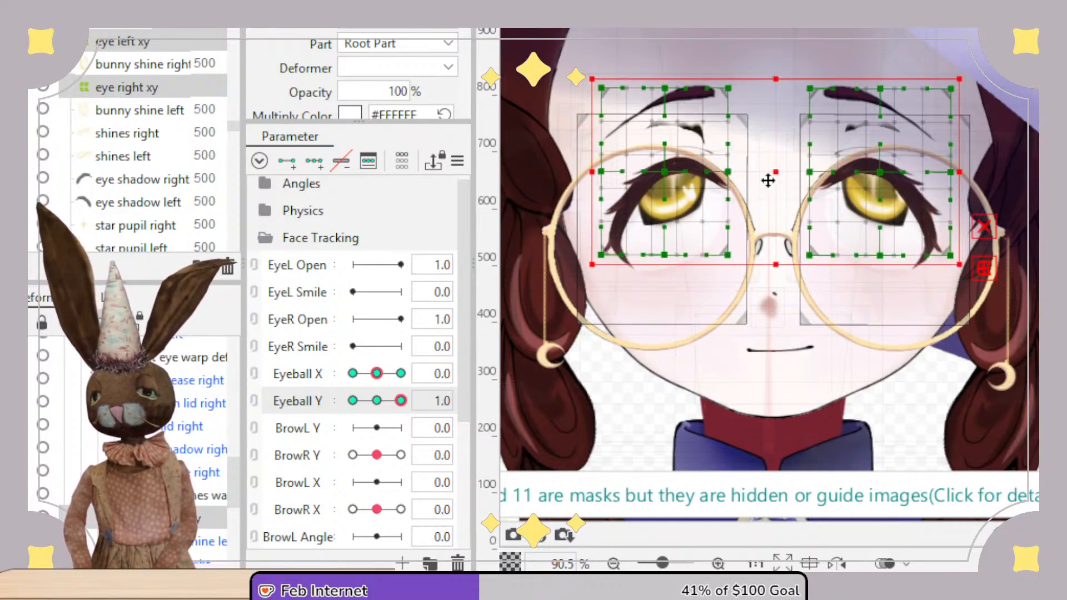
click(353, 401)
drag(781, 210, 781, 243)
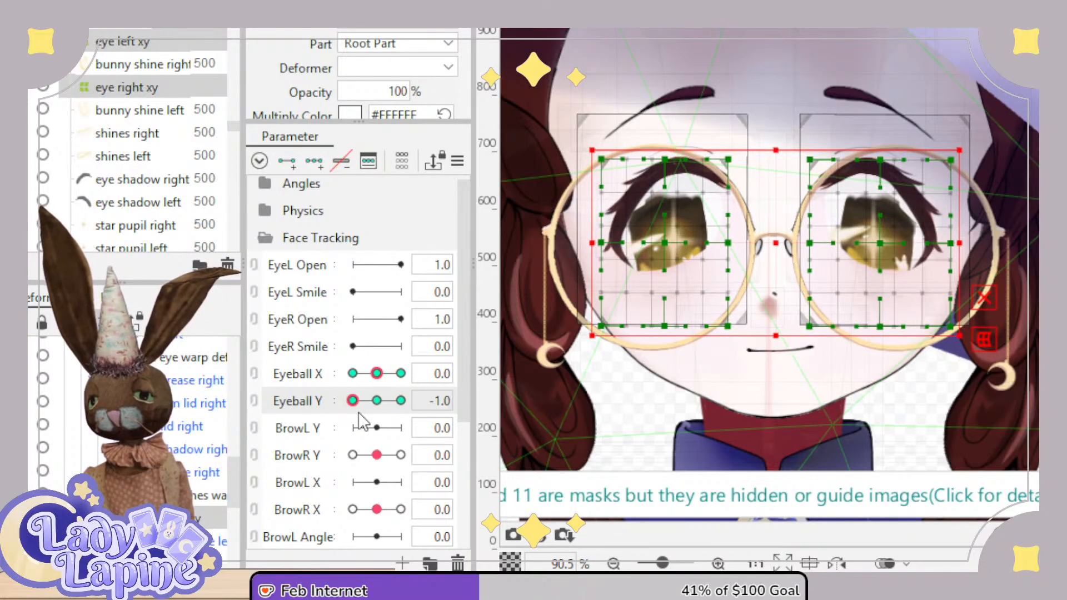
drag(353, 401, 381, 398)
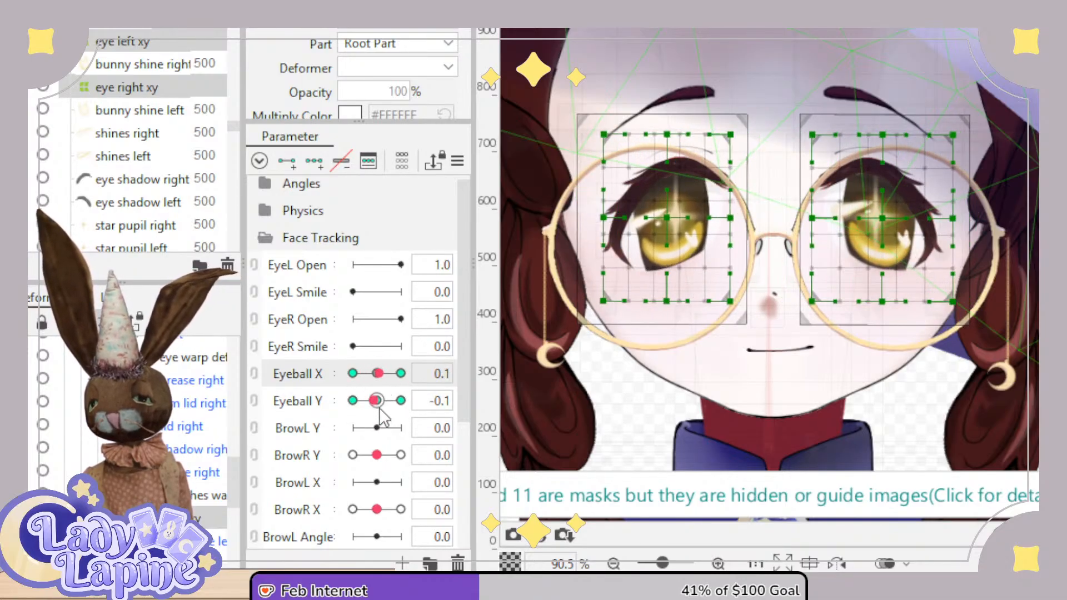
click(377, 401)
click(377, 374)
Try combining Eyeball X and Eyeball Y, preview the corner at -1.0 and 1.0, and separate the two parameters again.
click(256, 376)
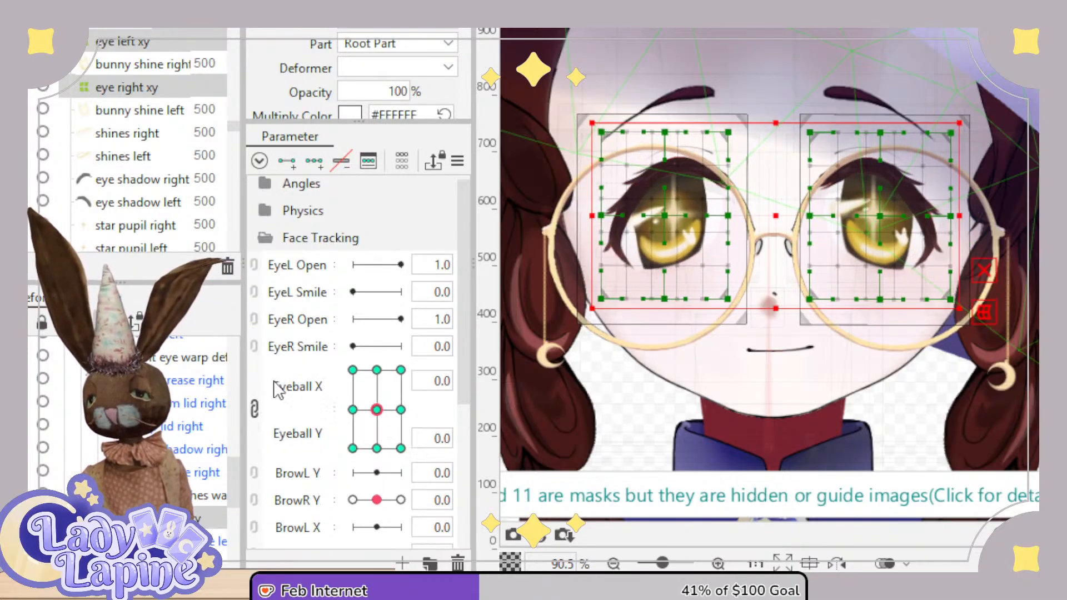
drag(384, 425, 332, 364)
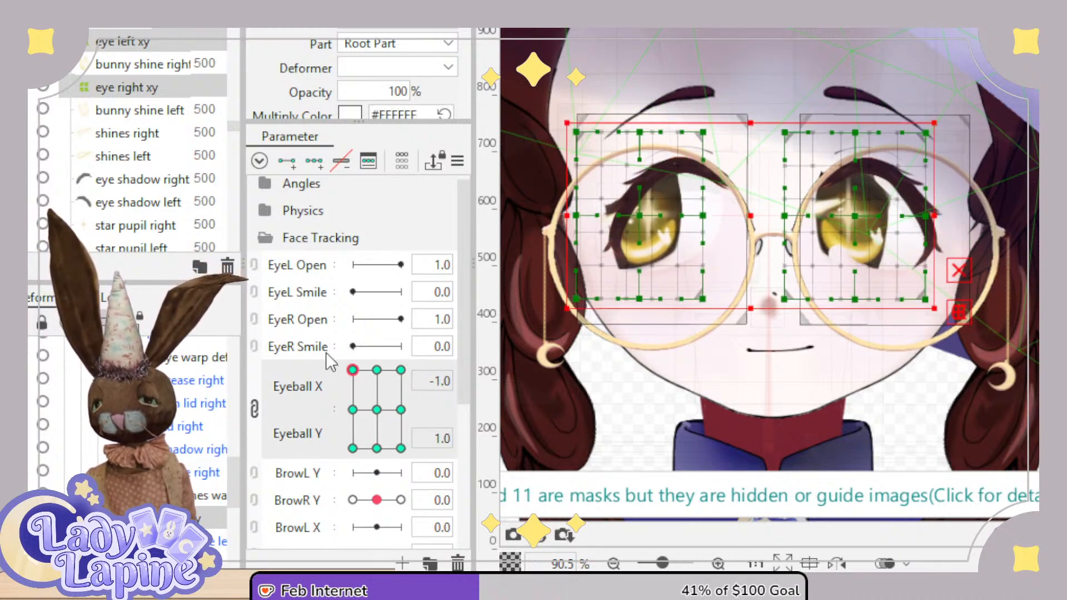
click(377, 410)
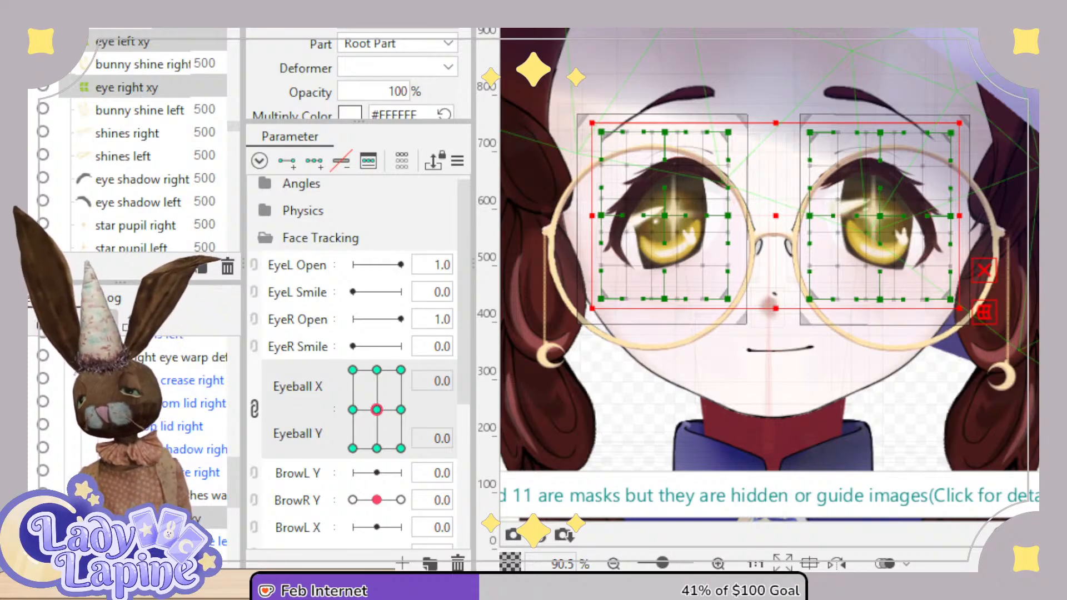
click(527, 439)
mouse_move(377, 410)
mouse_down()
mouse_move(356, 410)
mouse_move(347, 384)
mouse_move(400, 369)
mouse_move(425, 417)
mouse_move(400, 445)
mouse_move(382, 409)
mouse_move(367, 425)
mouse_move(394, 413)
mouse_move(379, 390)
mouse_move(380, 417)
mouse_up()
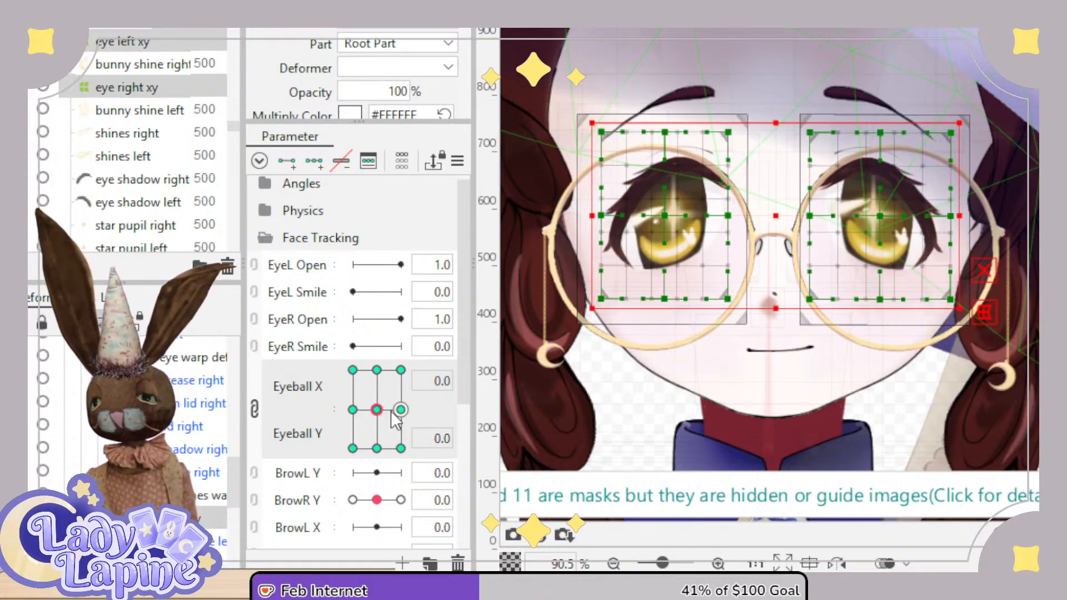
click(255, 410)
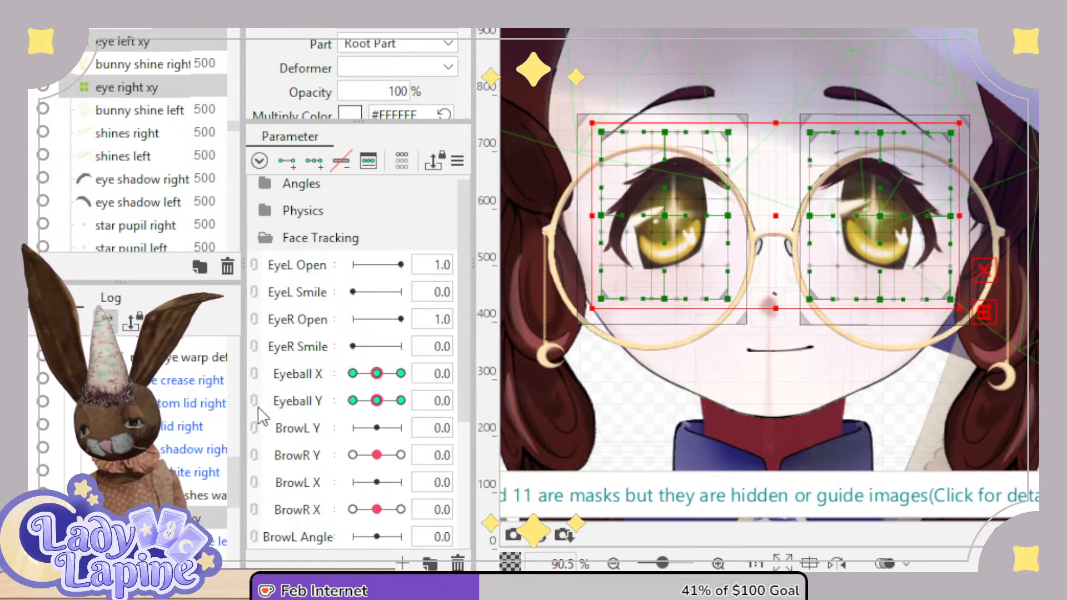
mouse_move(377, 375)
mouse_down()
mouse_move(357, 374)
mouse_move(393, 376)
mouse_move(355, 375)
mouse_move(399, 375)
mouse_move(356, 378)
mouse_move(391, 375)
mouse_move(360, 375)
mouse_move(378, 387)
mouse_up()
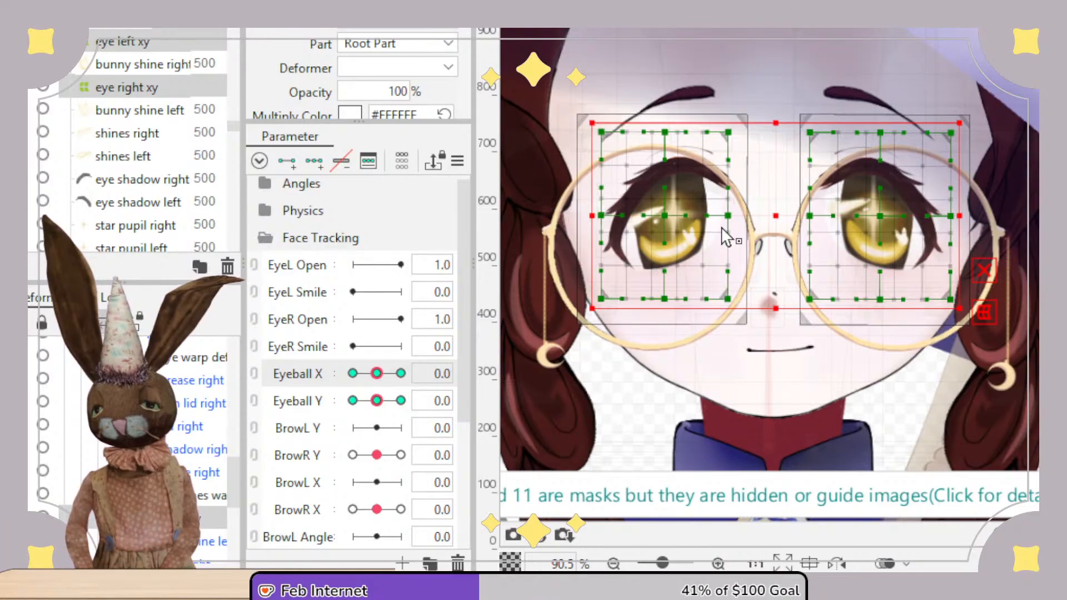
Select the right eye's whole lashes warp deformer, add three keys on Eyeball X and set the parameter to -1.0.
scroll(645, 229, up, 3)
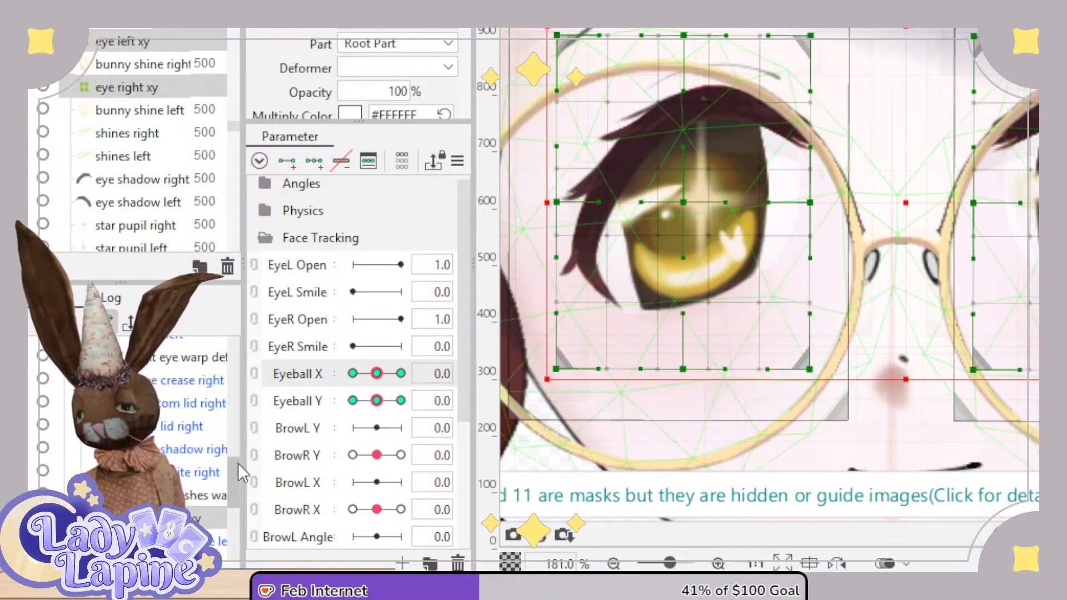
drag(238, 462, 239, 503)
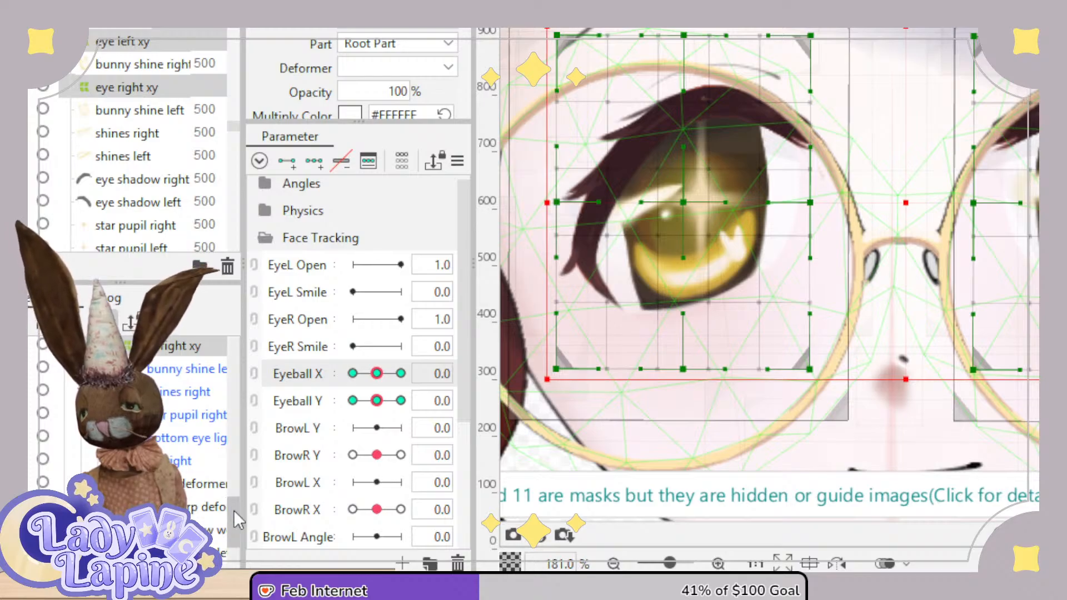
drag(238, 522, 235, 491)
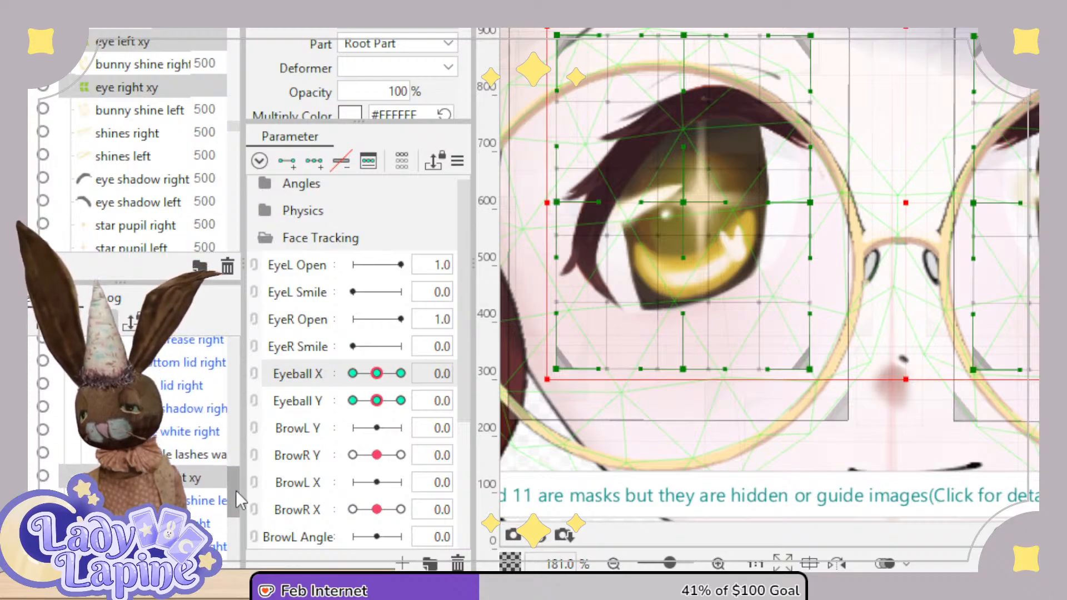
click(225, 455)
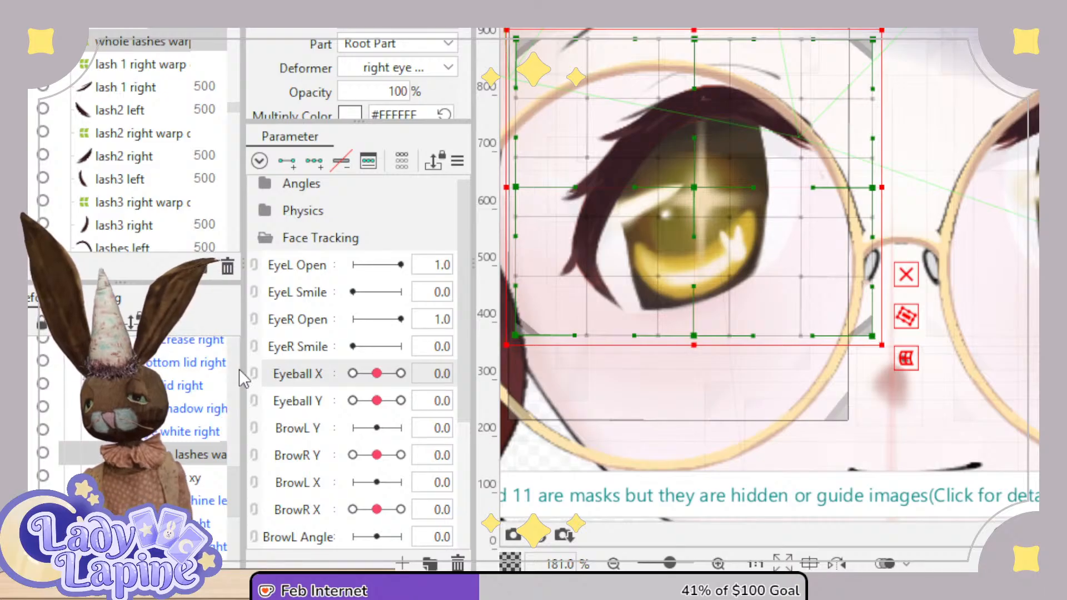
click(311, 163)
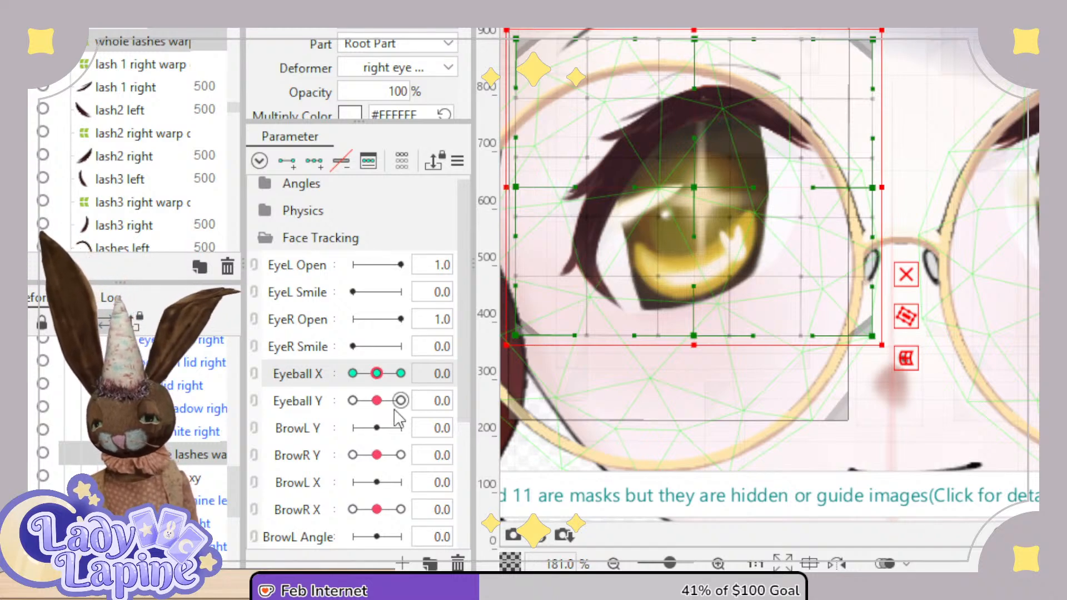
drag(376, 383, 344, 382)
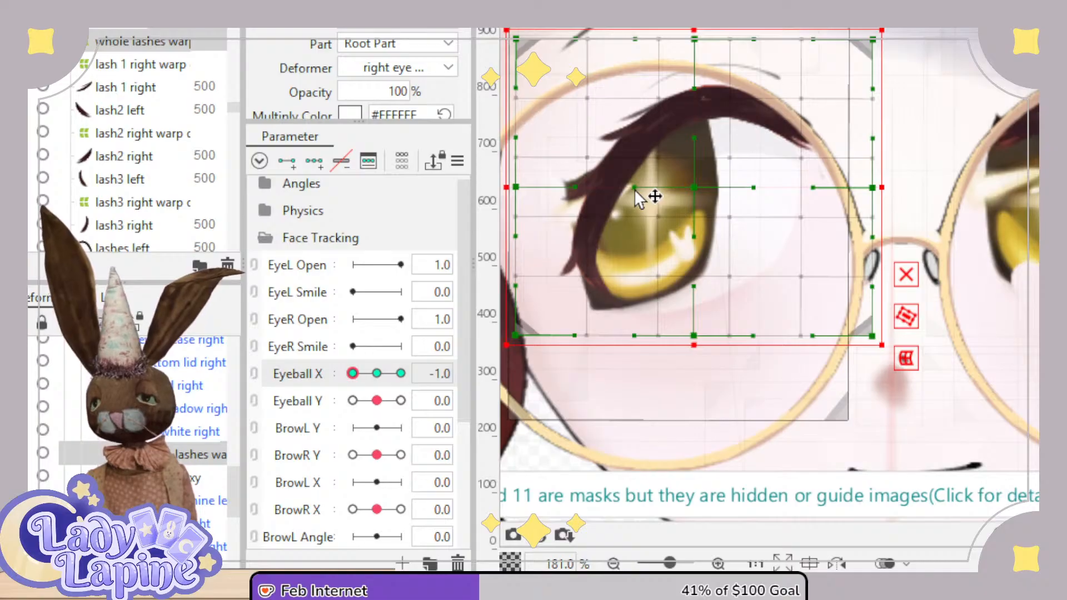
drag(636, 189, 597, 172)
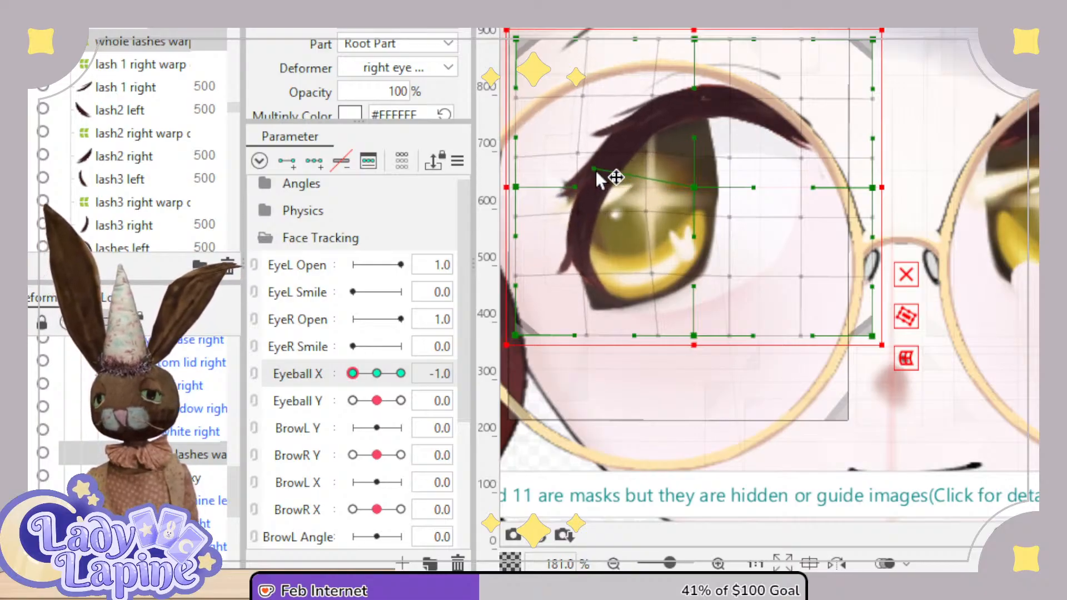
mouse_move(352, 373)
mouse_down()
mouse_move(368, 384)
mouse_move(343, 378)
mouse_move(382, 378)
mouse_move(350, 378)
mouse_up()
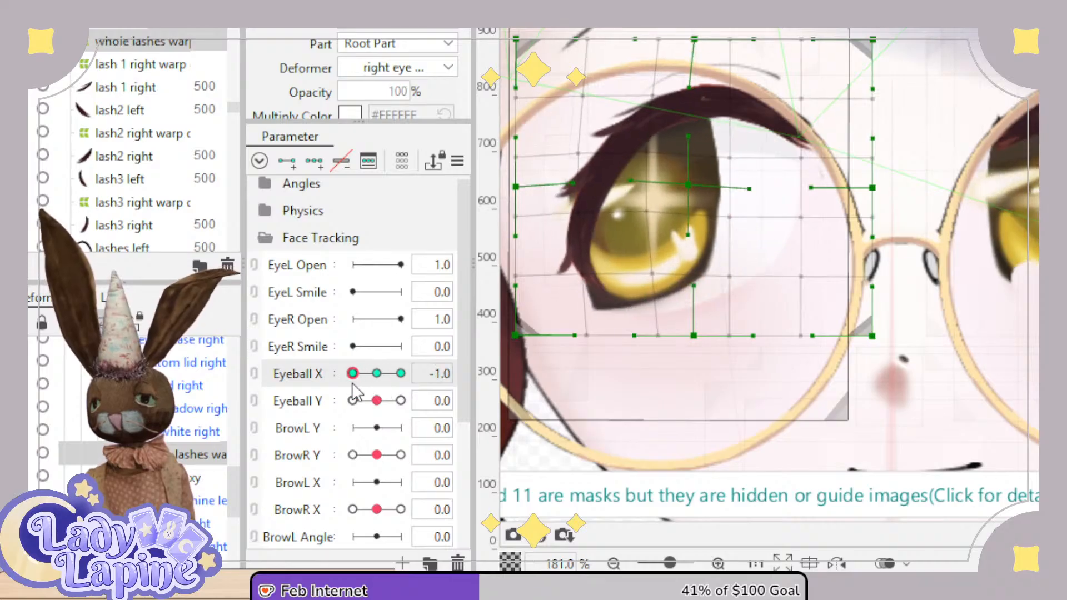
drag(627, 182, 607, 174)
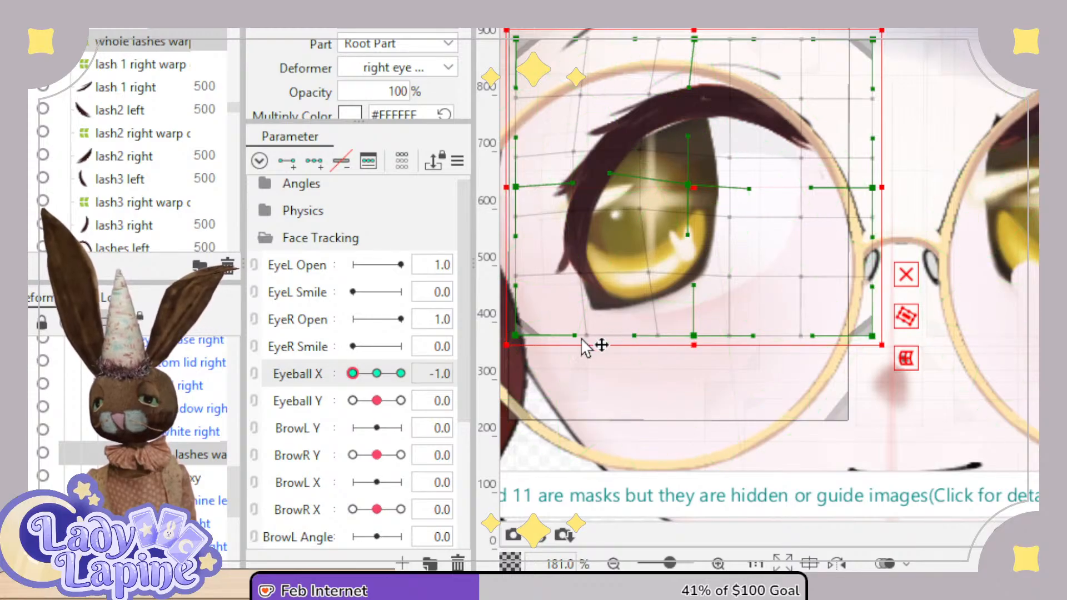
drag(367, 380, 342, 375)
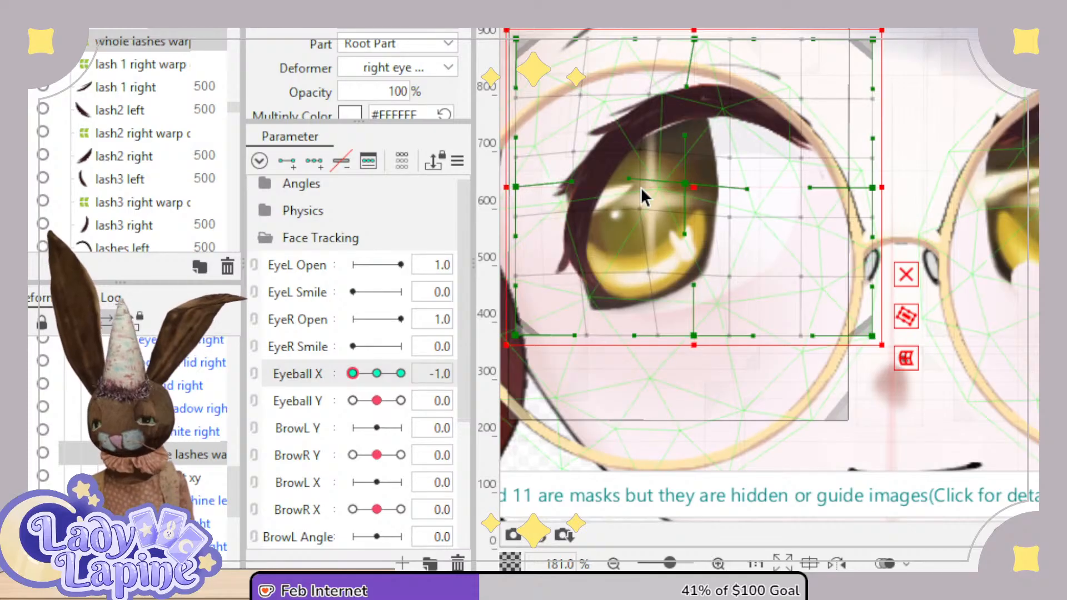
key(ctrl+z)
key(ctrl+z)
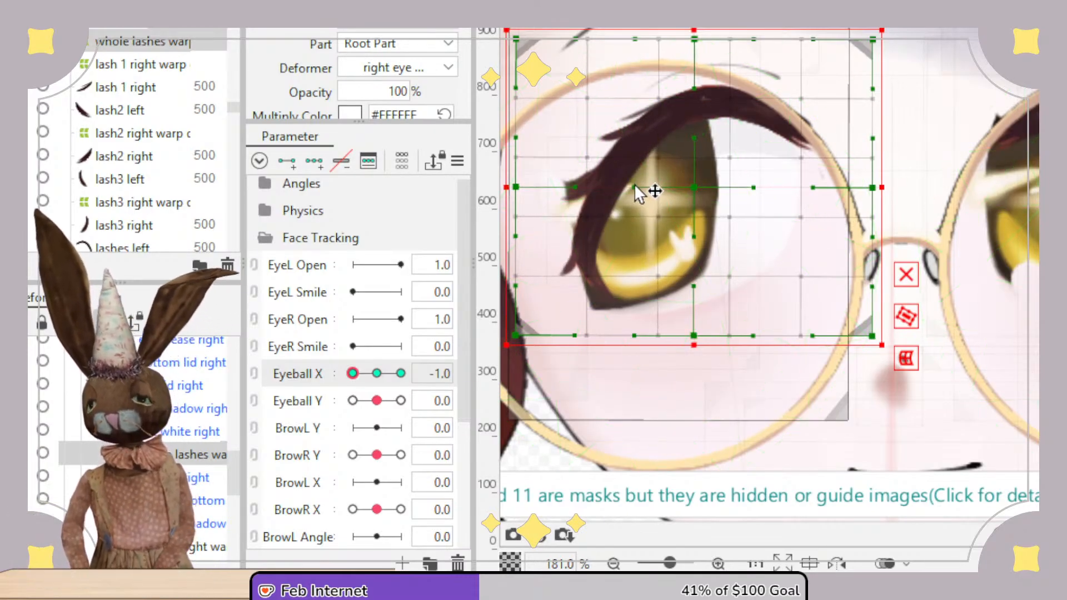
Bend the middle of the right whole lashes warp outward at Eyeball X -1.0 and check the lash movement along the parameter.
drag(636, 186, 574, 188)
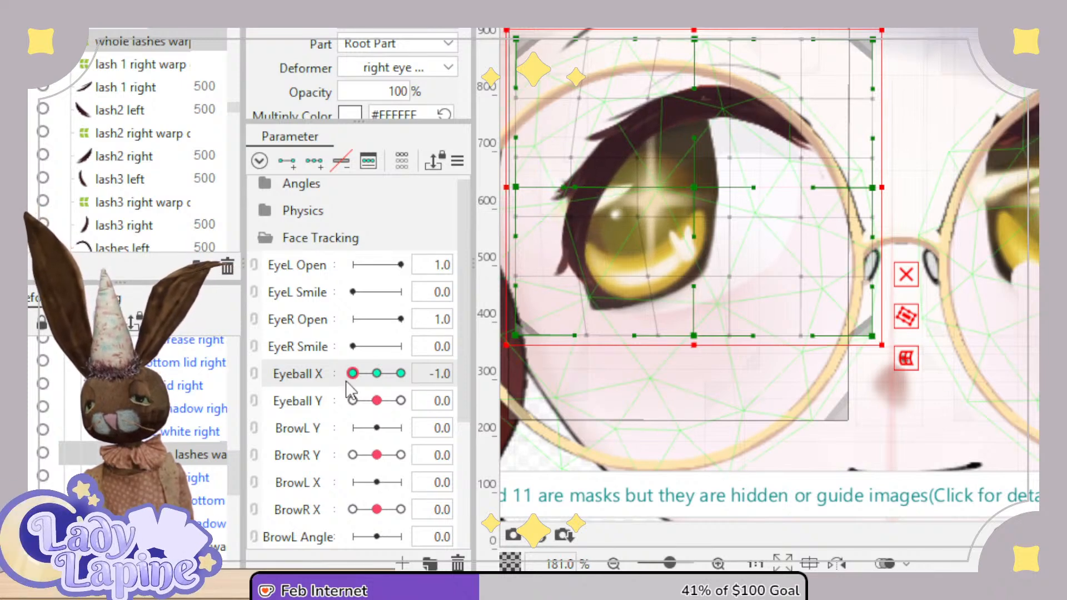
mouse_move(354, 375)
mouse_down()
mouse_move(398, 372)
mouse_move(340, 375)
mouse_move(388, 374)
mouse_move(353, 375)
mouse_up()
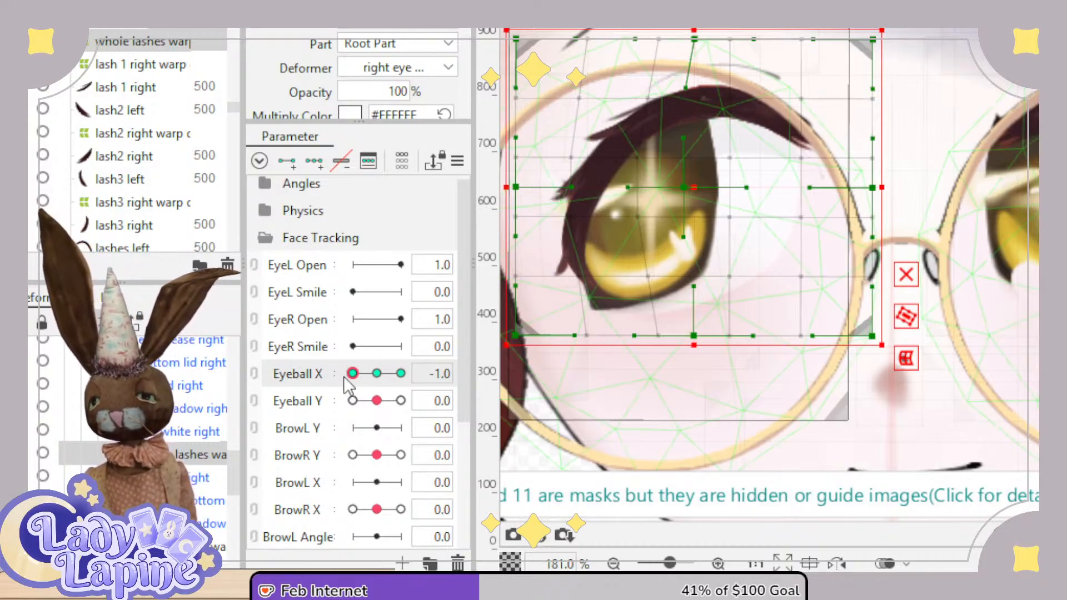
mouse_move(353, 373)
mouse_down()
mouse_move(399, 379)
mouse_move(352, 373)
mouse_up()
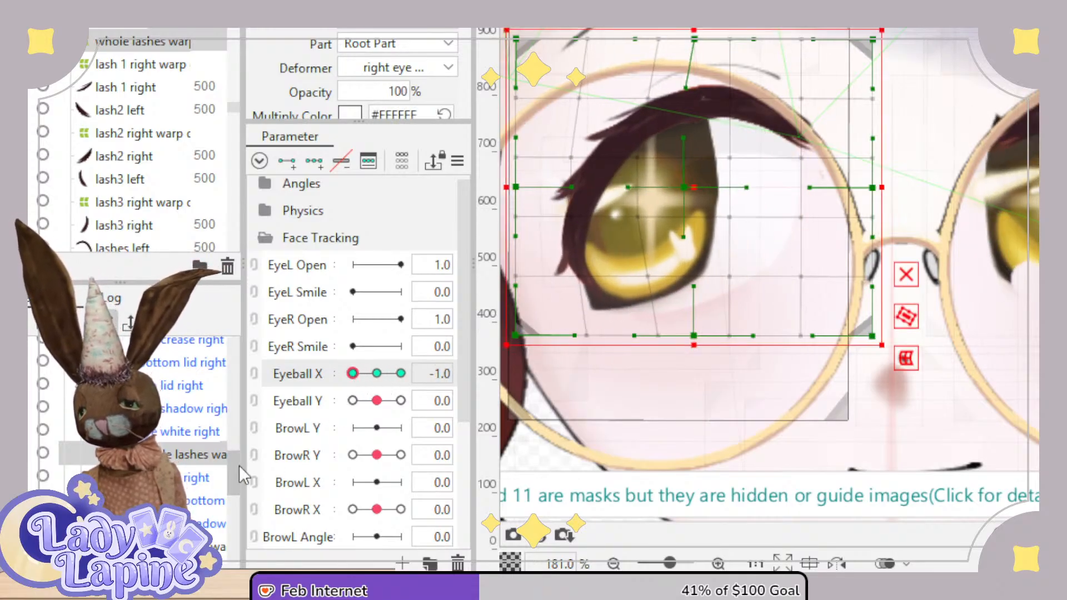
Select the eye right xy deformer and pull its upper outer grid points inward at Eyeball X -1.0, checking the movement along the parameter.
drag(239, 466, 236, 448)
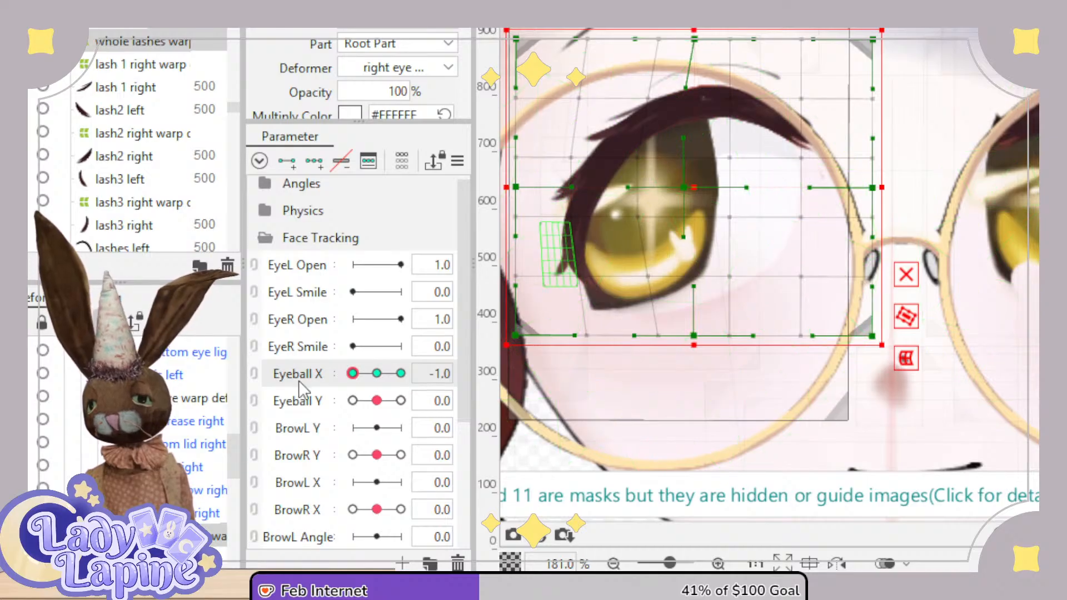
drag(235, 451, 239, 497)
click(197, 473)
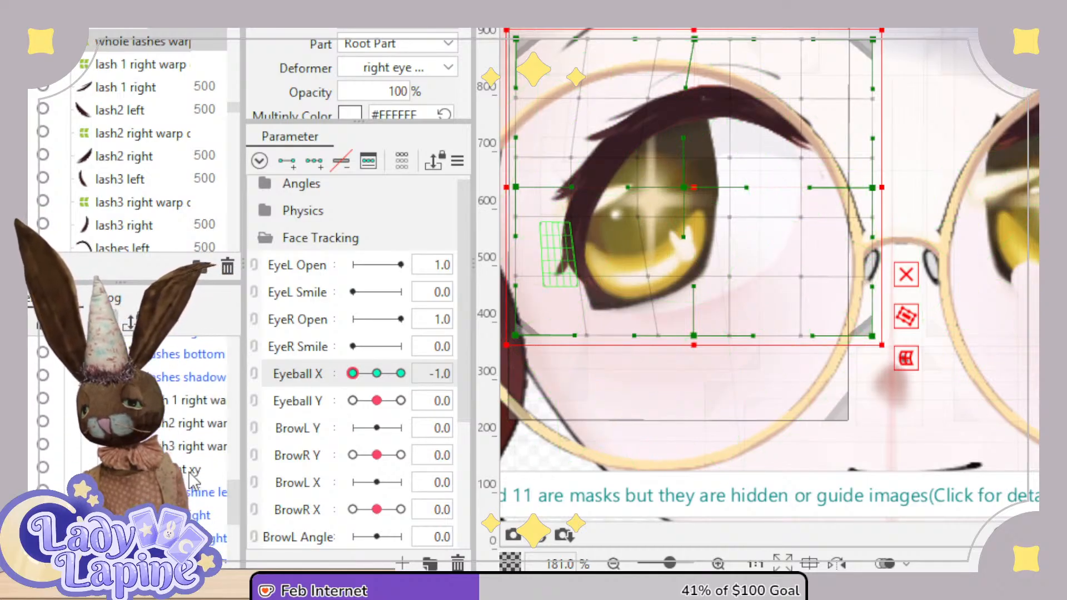
scroll(609, 205, up, 4)
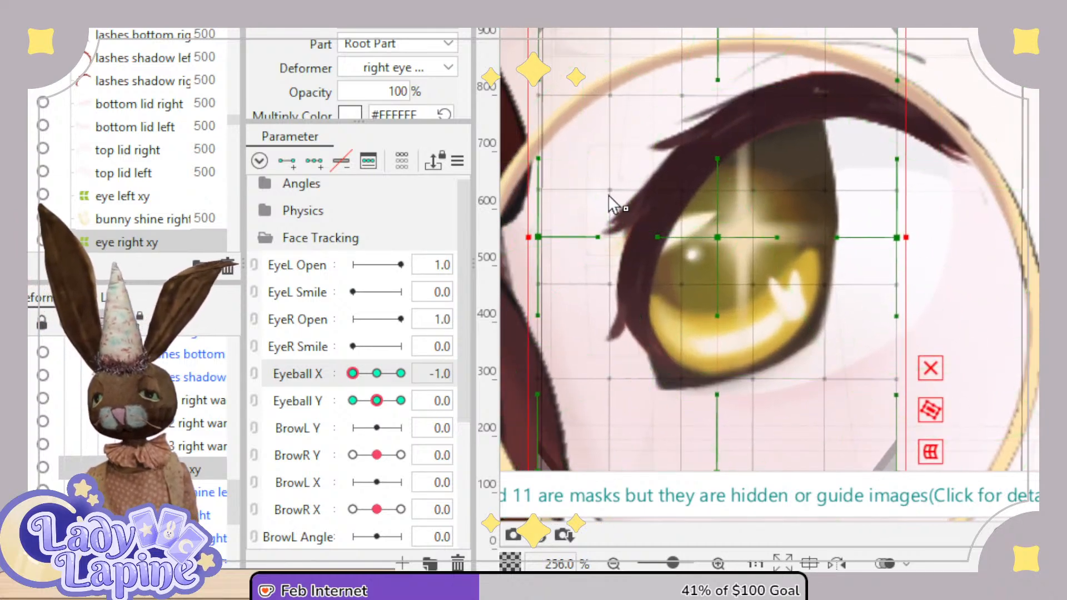
drag(610, 191, 634, 198)
drag(611, 95, 643, 105)
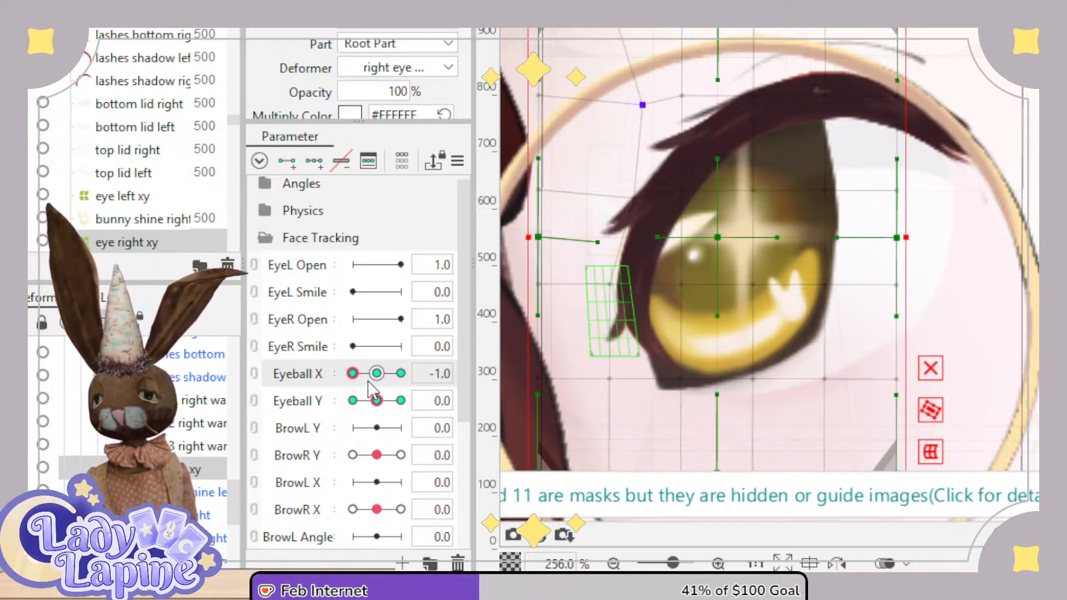
mouse_move(354, 380)
mouse_down()
mouse_move(386, 380)
mouse_move(353, 376)
mouse_up()
Nudge the lower outer grid point of the eye right xy warp at Eyeball X -1.0, try pulling the bottom-edge point inward, and preview.
scroll(667, 389, up, 2)
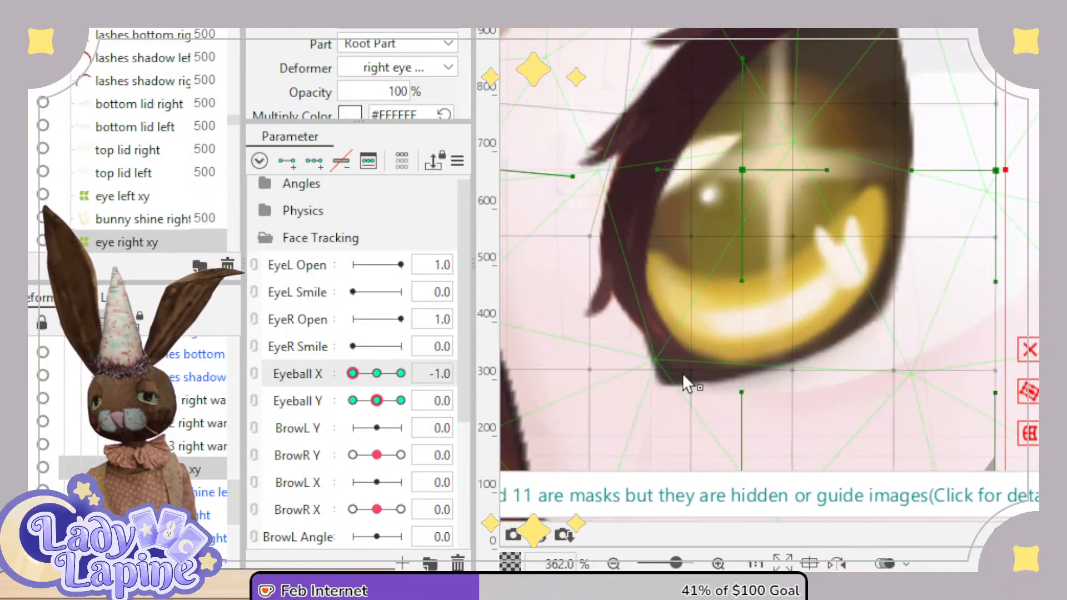
click(694, 371)
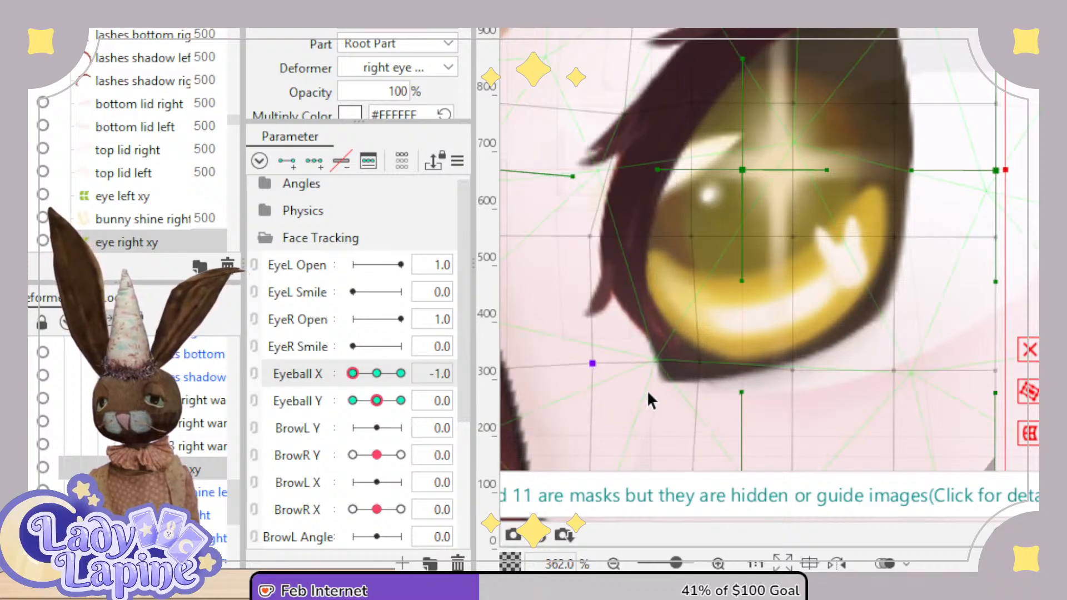
scroll(648, 388, down, 2)
drag(621, 421, 683, 331)
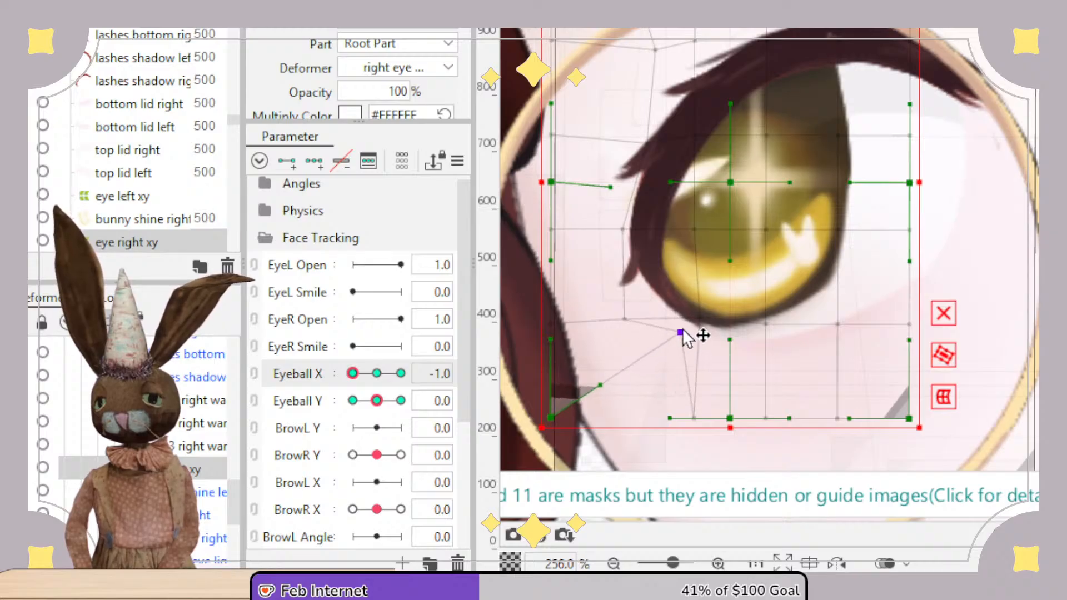
mouse_move(359, 381)
mouse_down()
mouse_move(401, 374)
mouse_move(353, 375)
mouse_up()
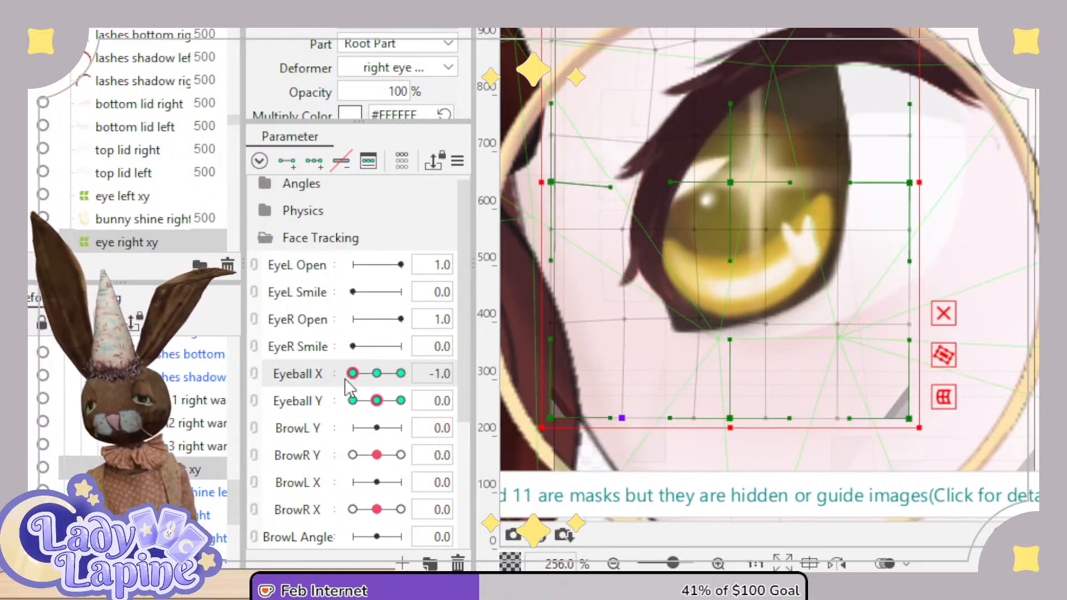
Create a warp deformer named "bottom lid r wd" for the bottom lid right mesh, key Eyeball X with three points and set it to -1.0.
drag(233, 498, 226, 451)
click(184, 423)
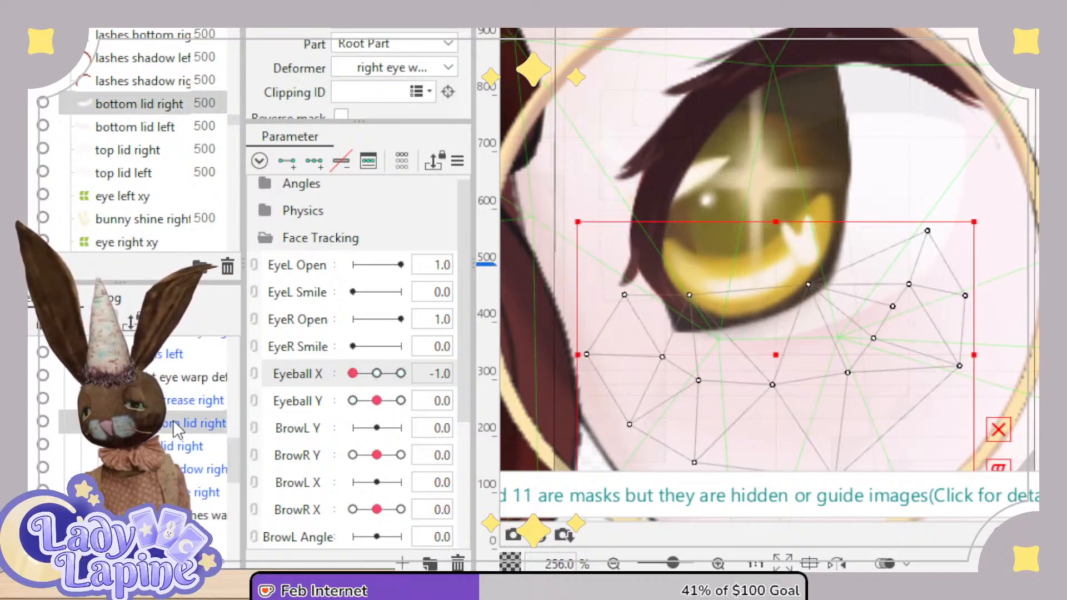
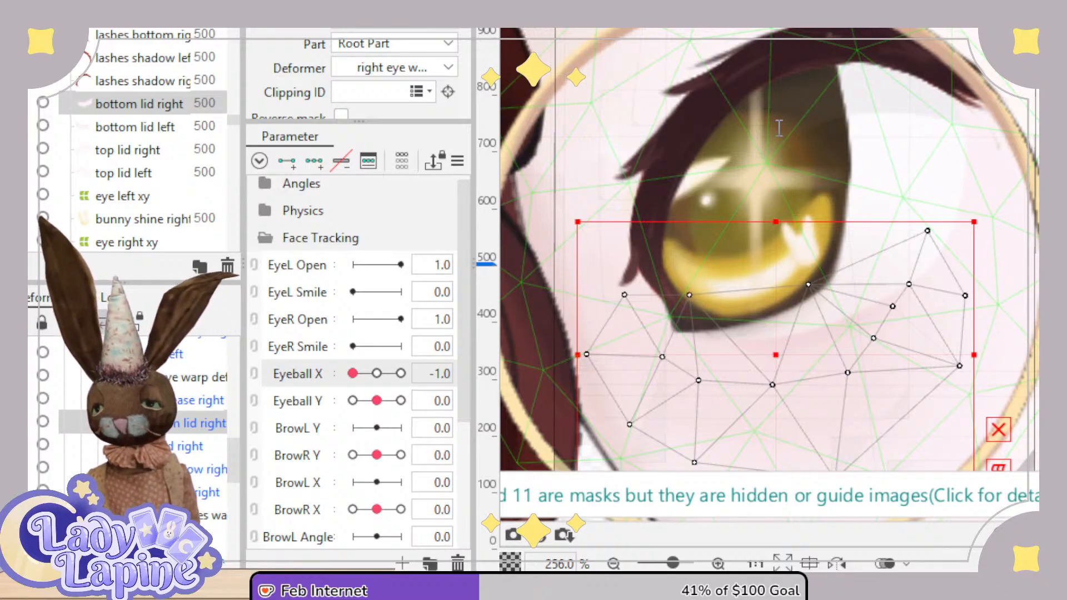
click(732, 444)
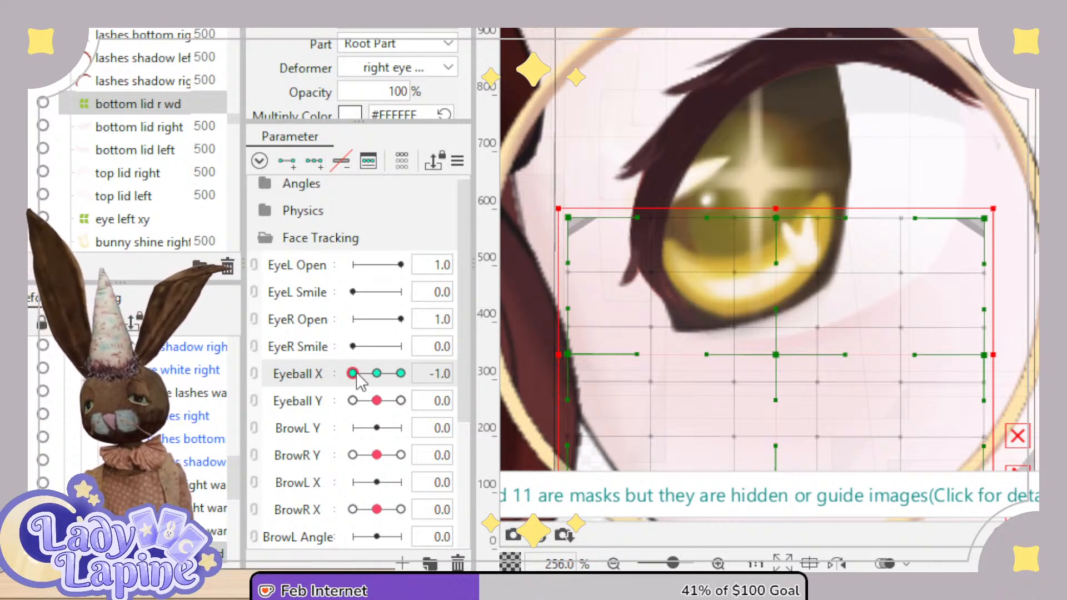
drag(357, 374, 332, 368)
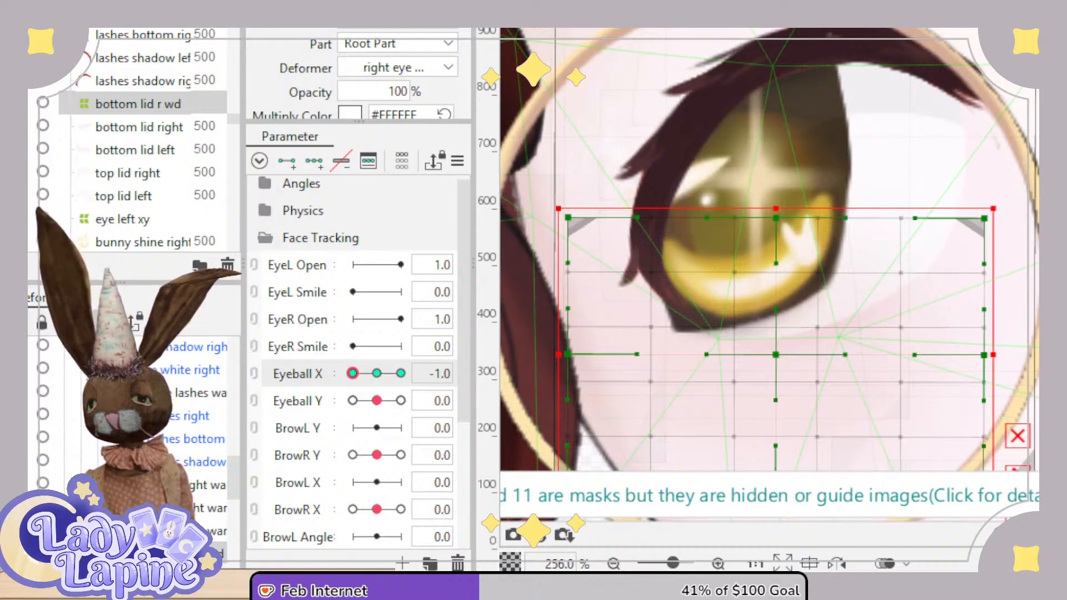
Bend the outer half of the bottom lid r wd warp up and outward toward the lashes at Eyeball X -1.0 and check the motion.
scroll(617, 352, up, 2)
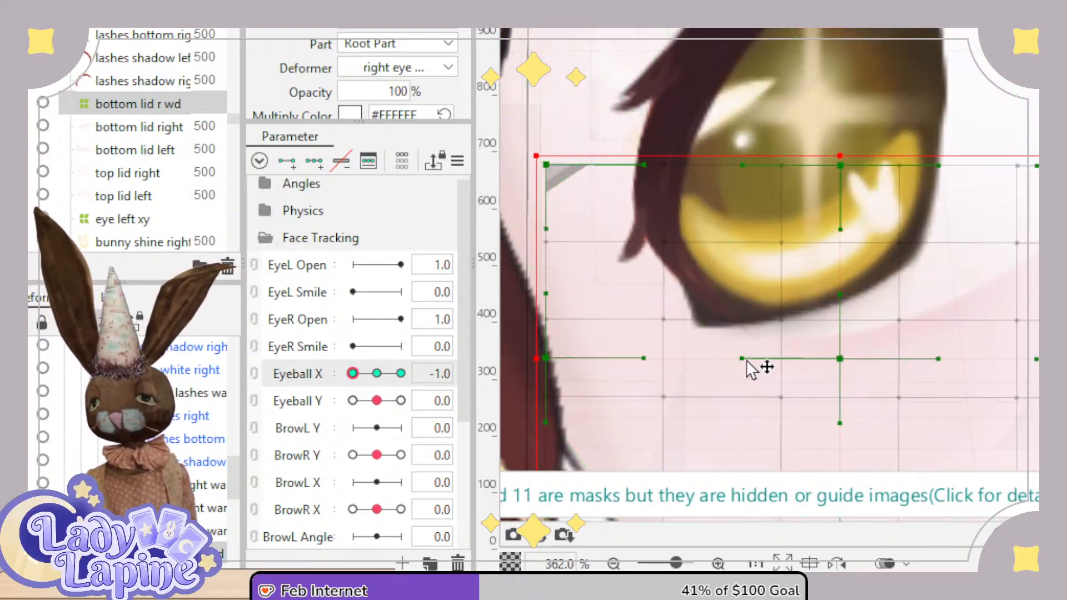
drag(744, 360, 652, 216)
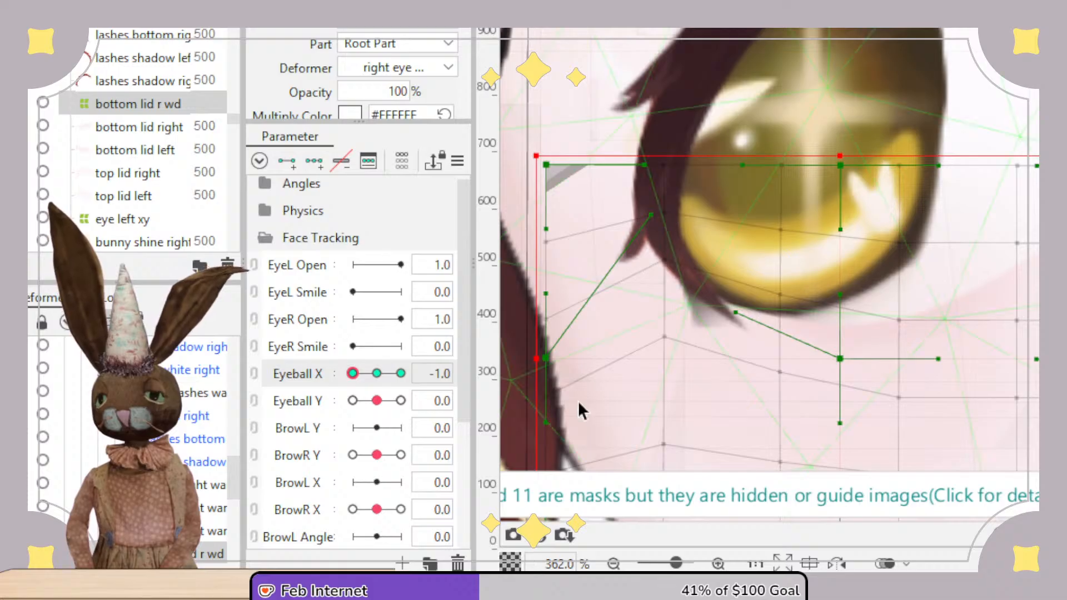
mouse_move(548, 361)
mouse_down()
mouse_move(572, 341)
mouse_move(551, 356)
mouse_up()
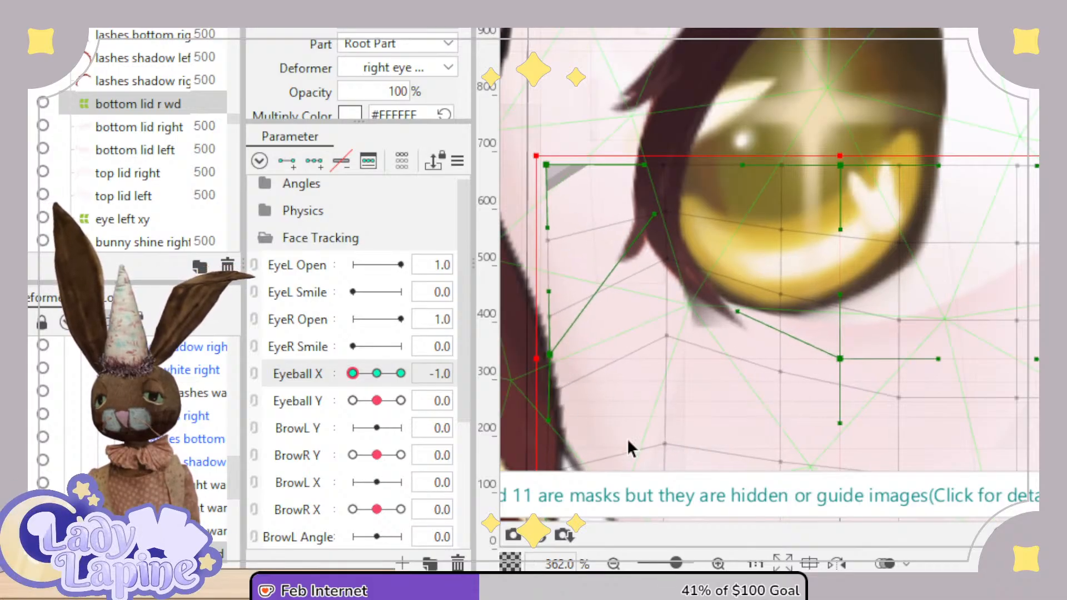
drag(661, 448, 662, 408)
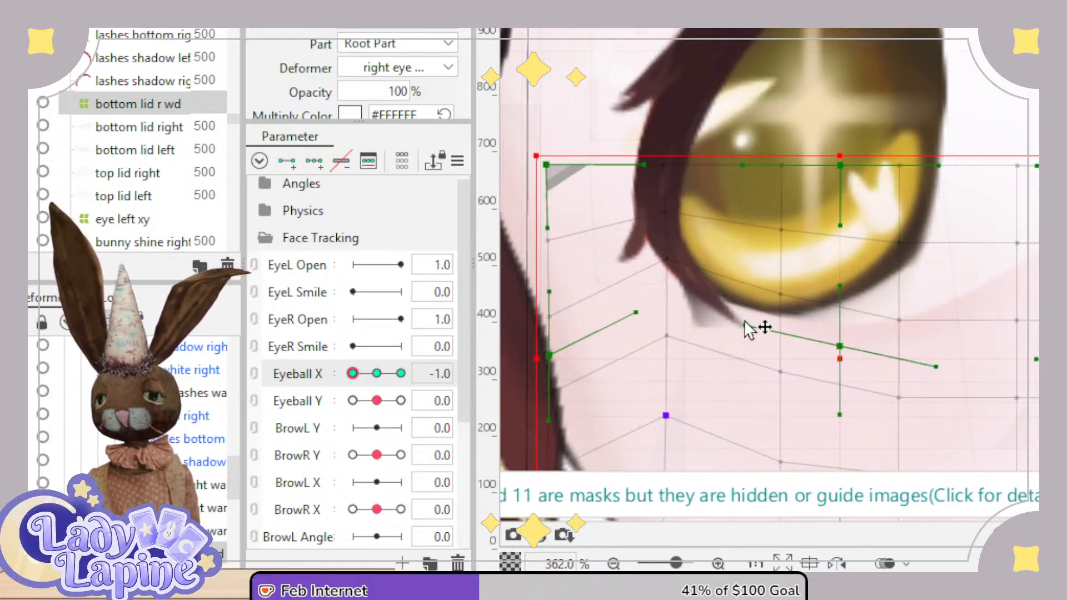
drag(746, 326, 450, 241)
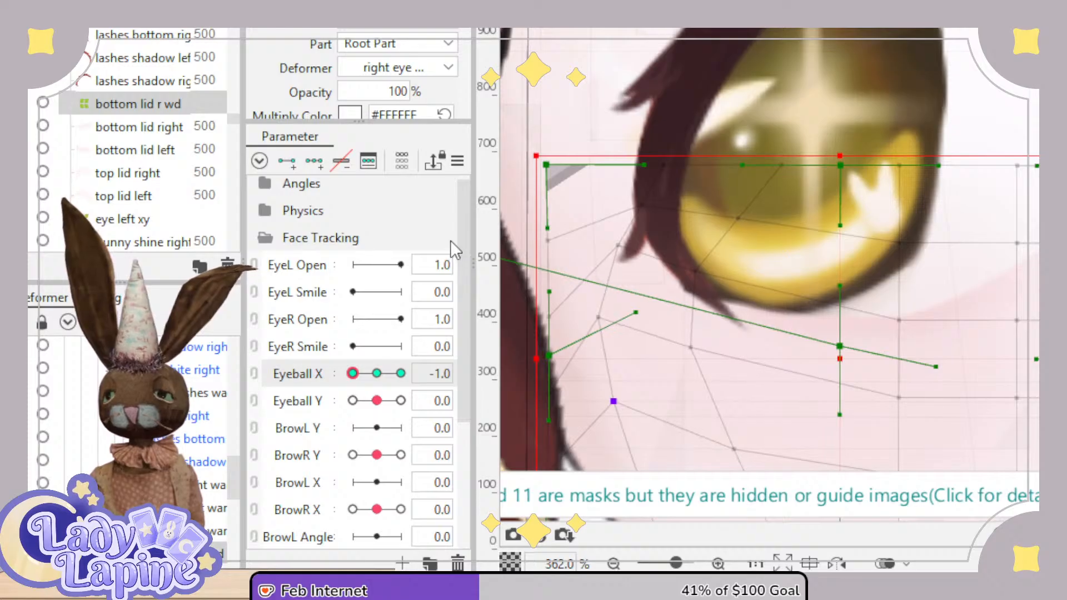
drag(353, 374, 332, 381)
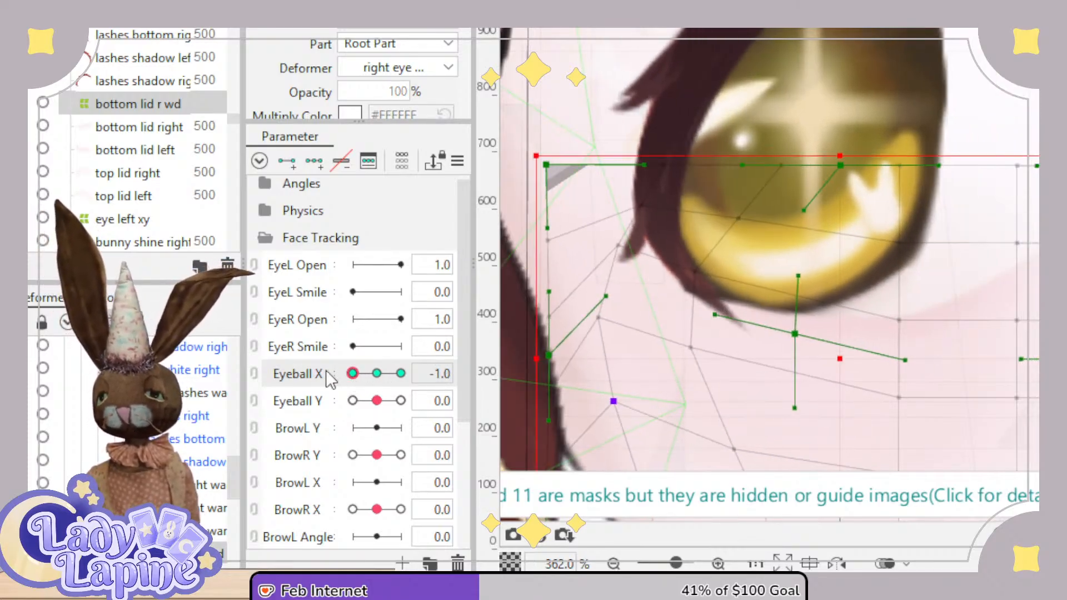
Raise the outer grid point of the bottom lid r wd warp beside the lash corner and preview Eyeball X between 0.0 and -1.0.
scroll(632, 342, up, 2)
drag(571, 292, 613, 210)
scroll(689, 328, down, 3)
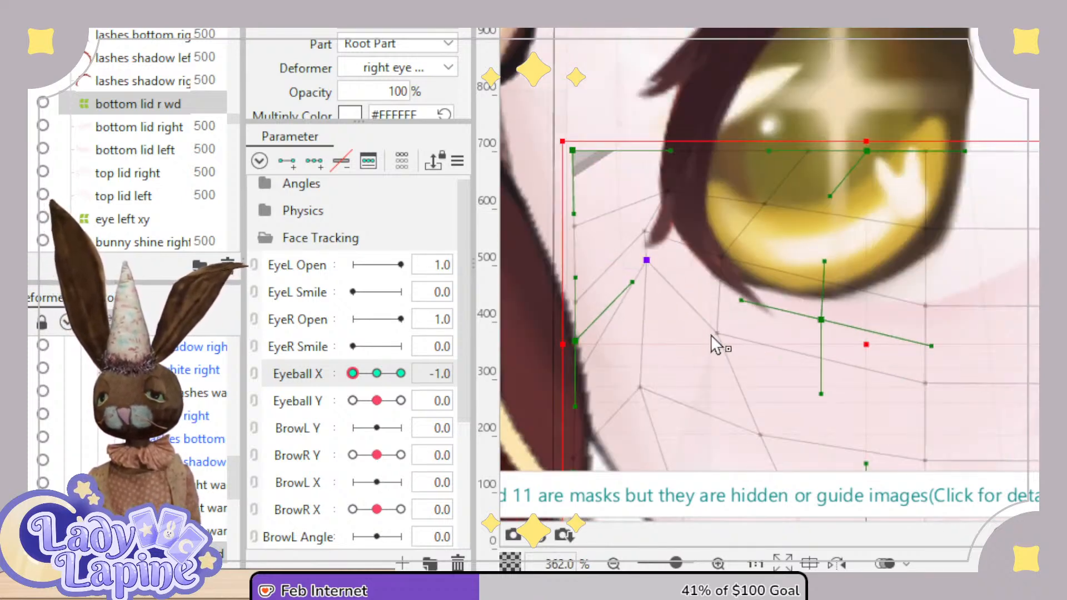
drag(369, 368, 348, 382)
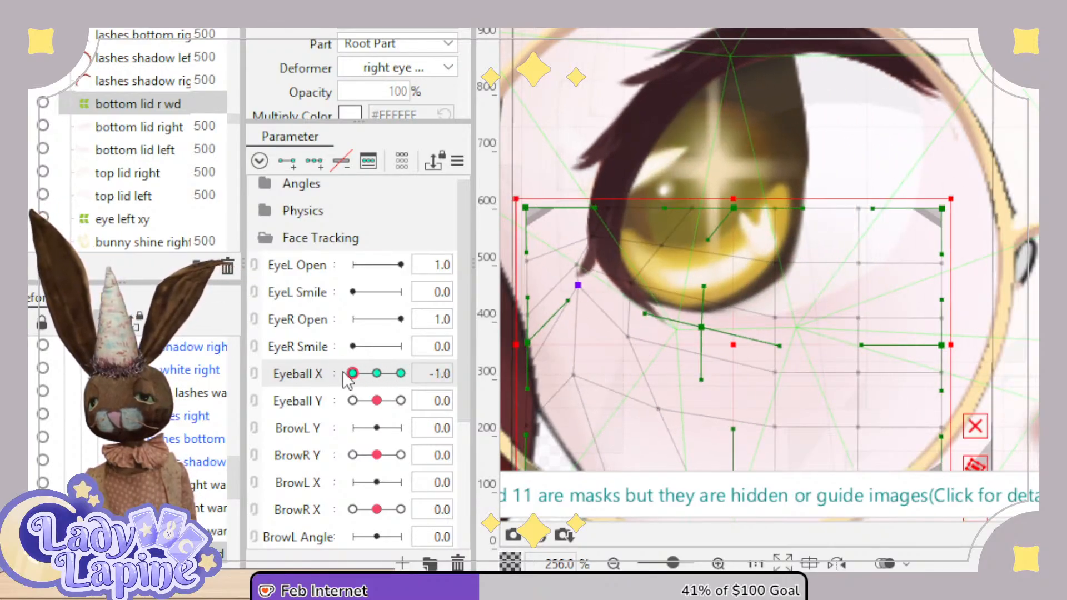
click(374, 375)
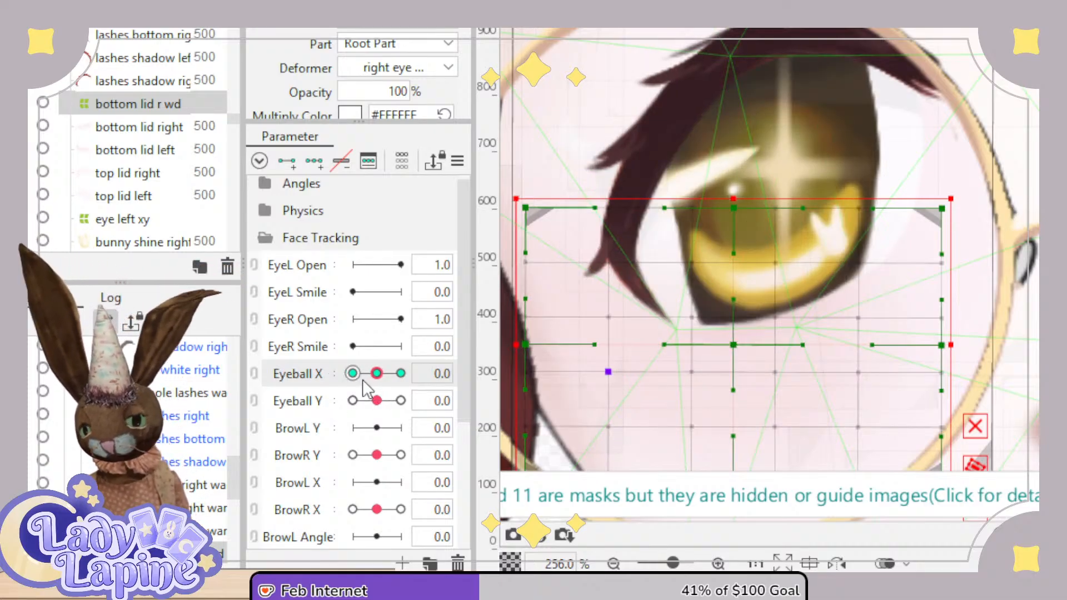
drag(377, 373, 358, 375)
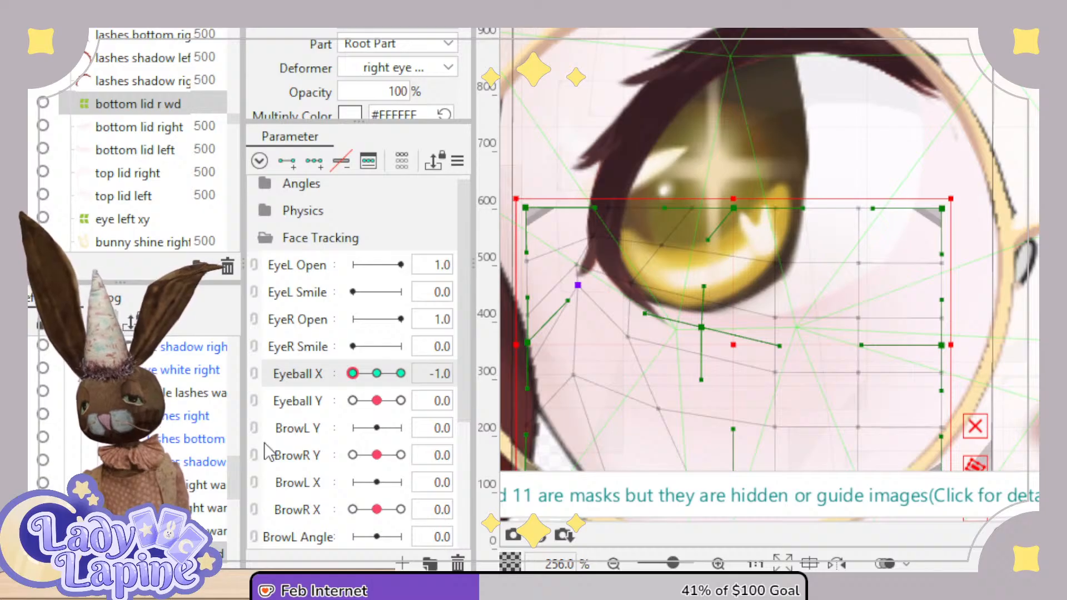
Select the star pupil right mesh, add three keys on Eyeball X, shift the star outward at -1.0 and preview the movement.
drag(236, 485, 240, 532)
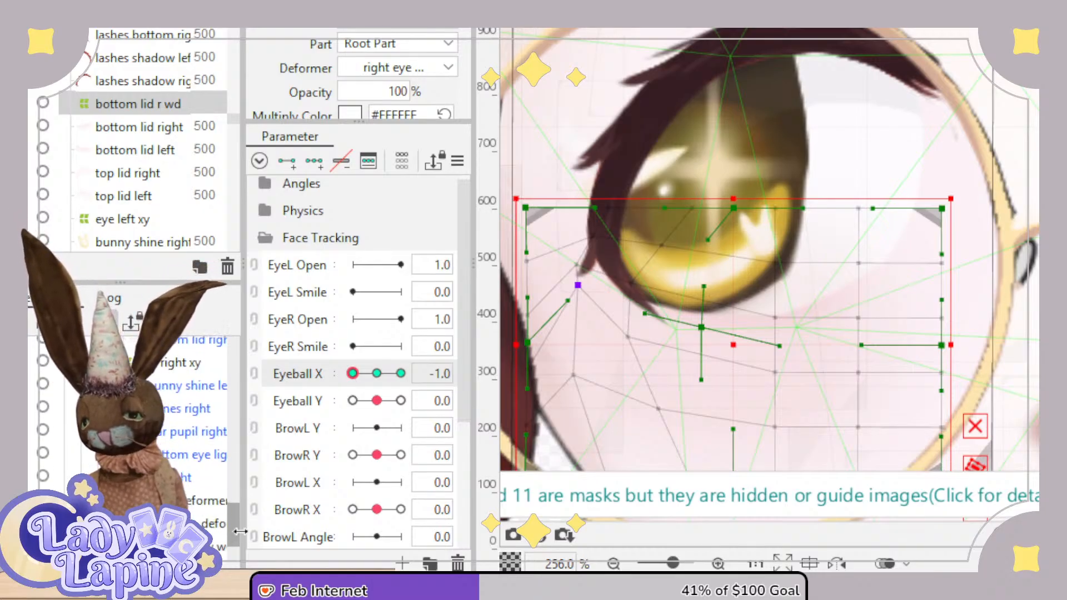
click(195, 408)
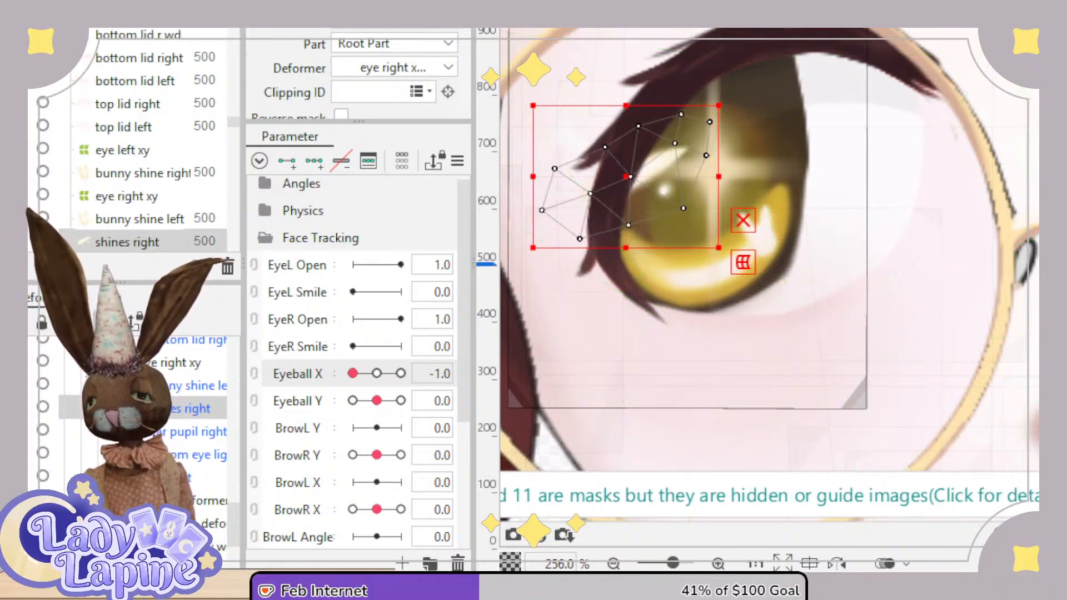
click(160, 434)
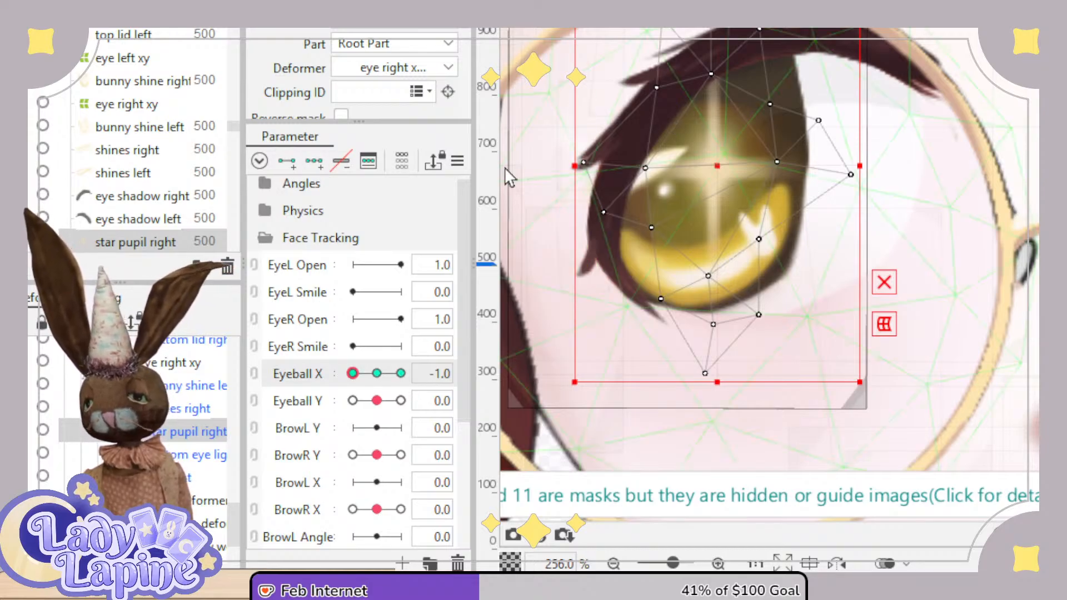
drag(716, 166, 699, 166)
drag(384, 375, 352, 393)
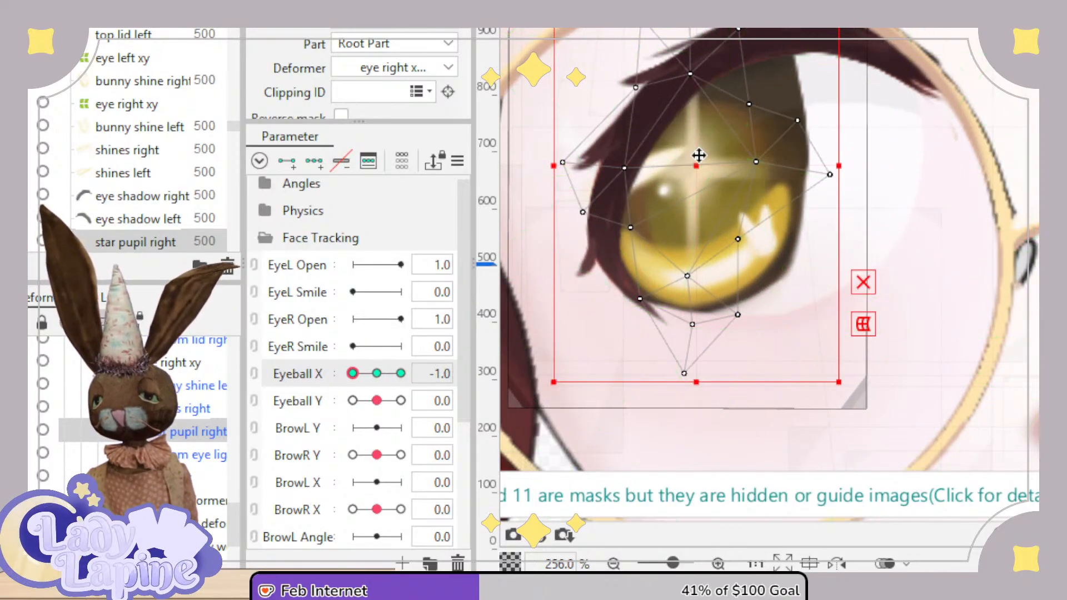
drag(698, 165, 687, 165)
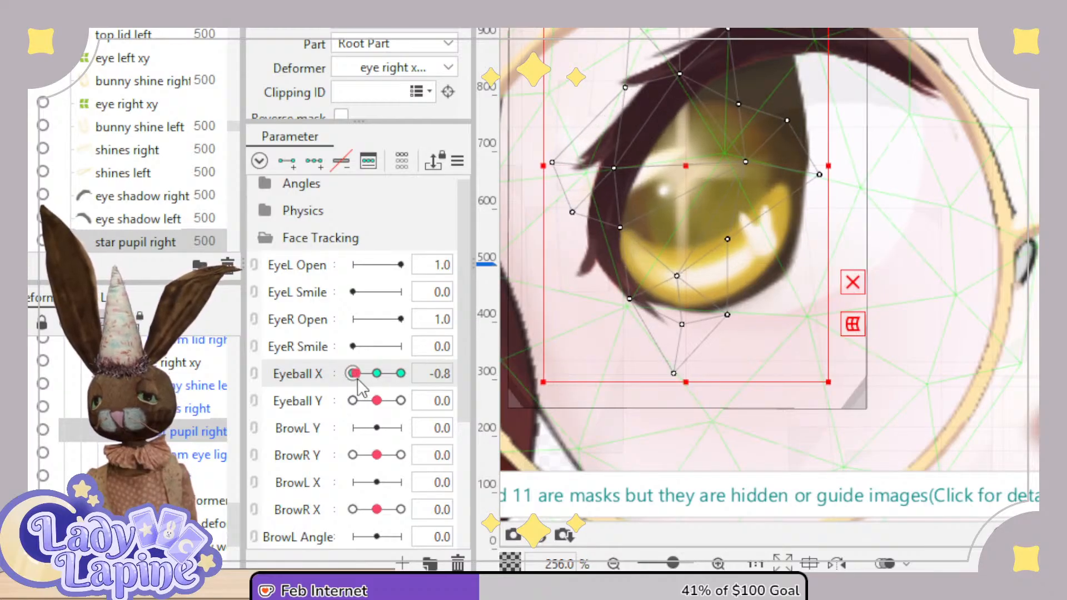
drag(357, 380, 364, 413)
drag(362, 406, 345, 422)
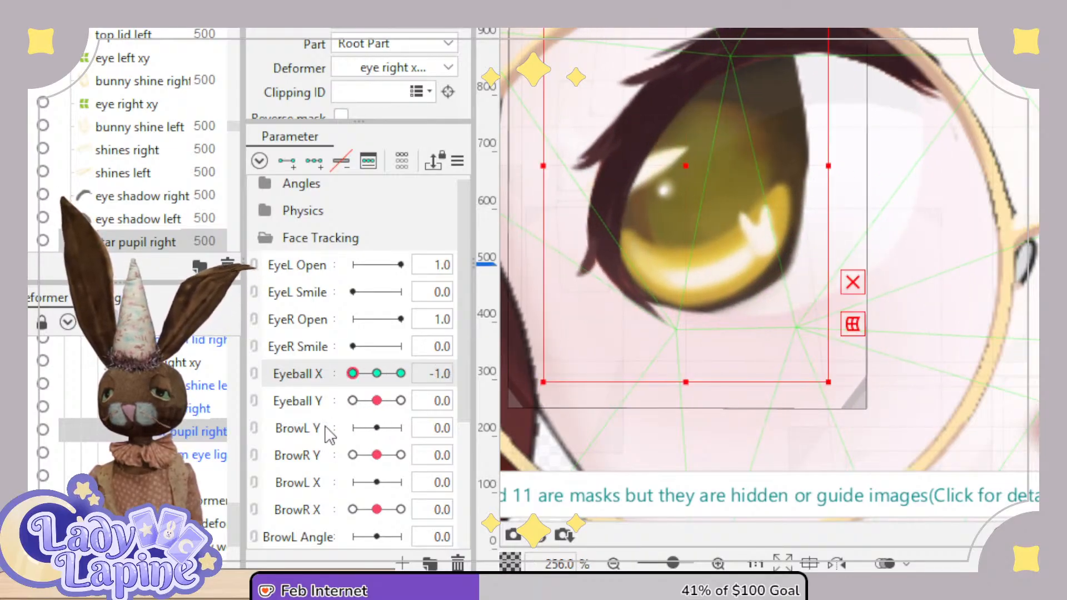
Select the bottom lid r wd warp and try lowering its central control point beneath the iris at Eyeball X -1.0.
click(197, 341)
scroll(237, 510, up, 3)
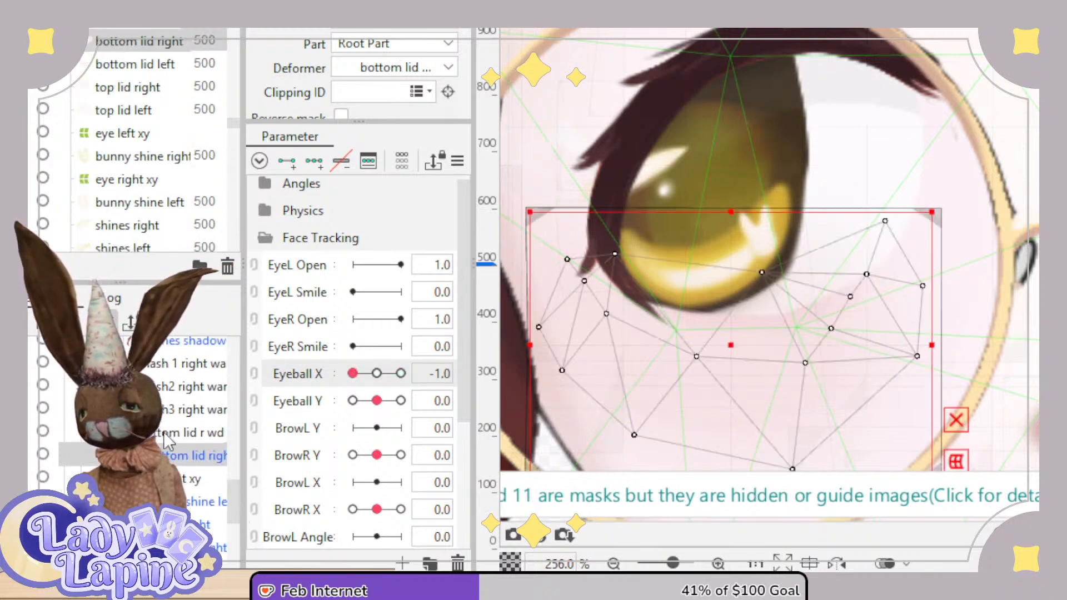
click(192, 433)
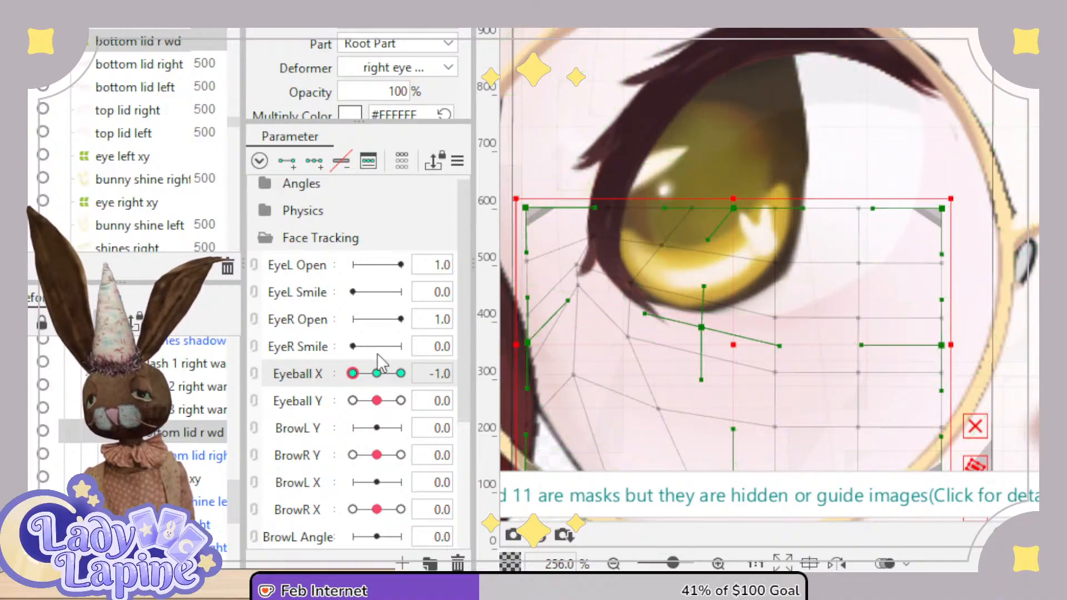
click(377, 374)
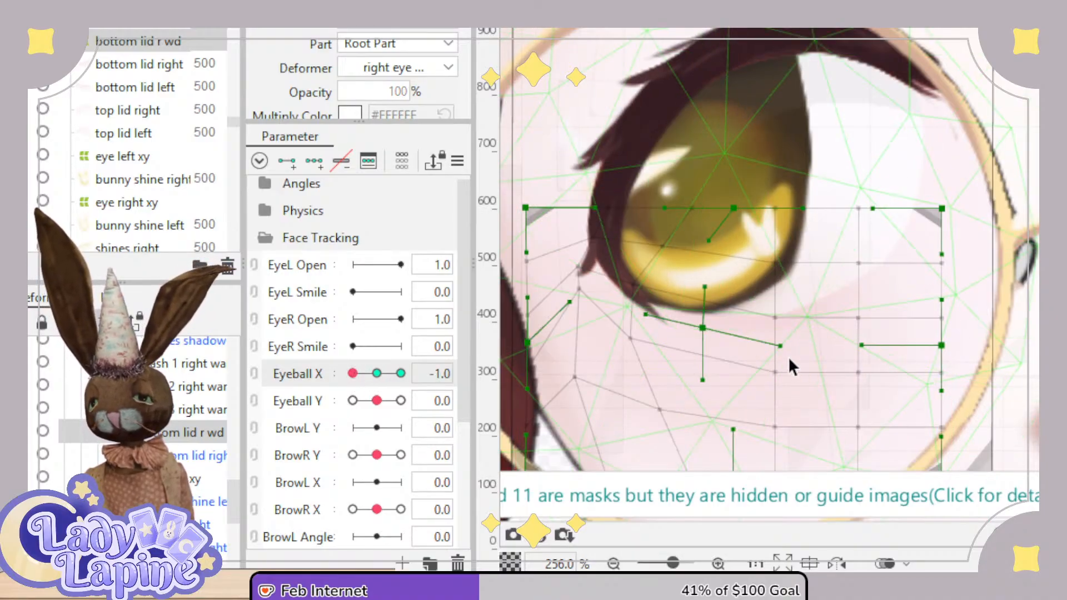
scroll(712, 356, up, 1)
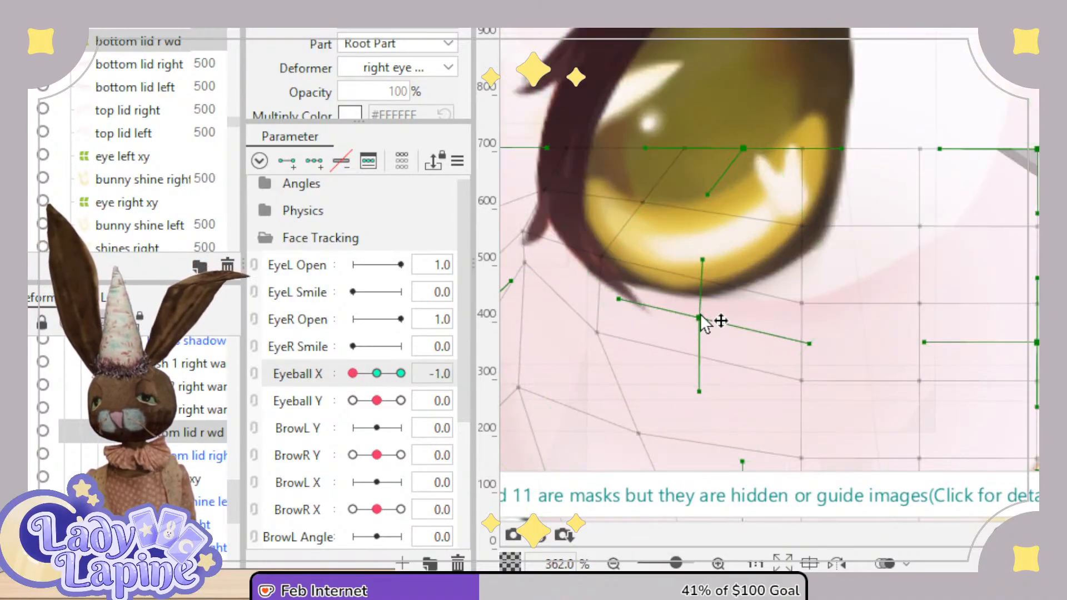
drag(702, 315, 708, 364)
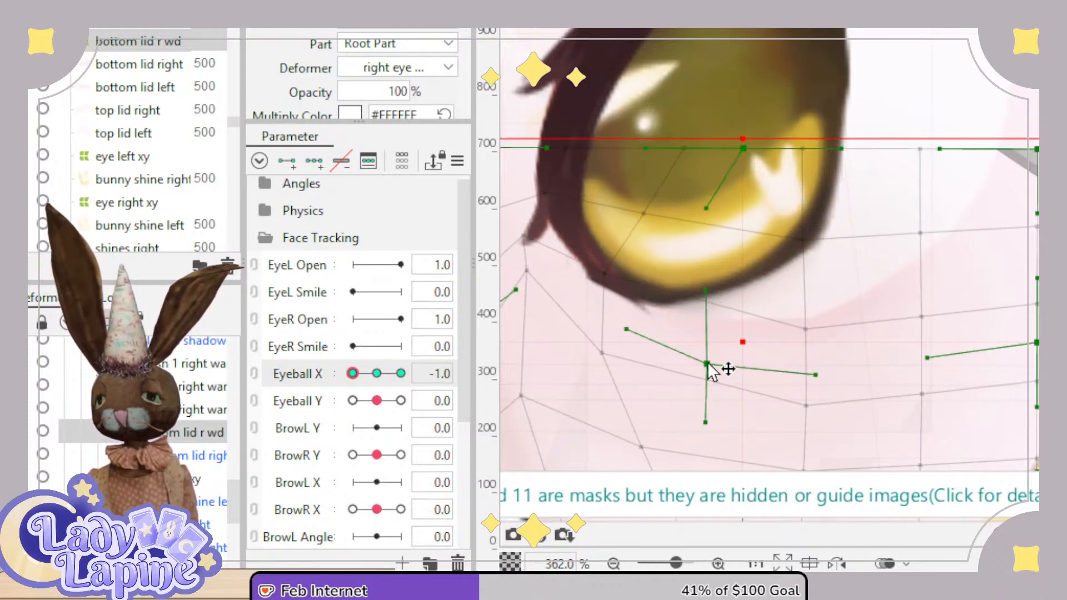
Try moving the warp's grid points beside the lash tip and lower lash line inward, lowering the central control point and its upper handle.
scroll(609, 325, up, 3)
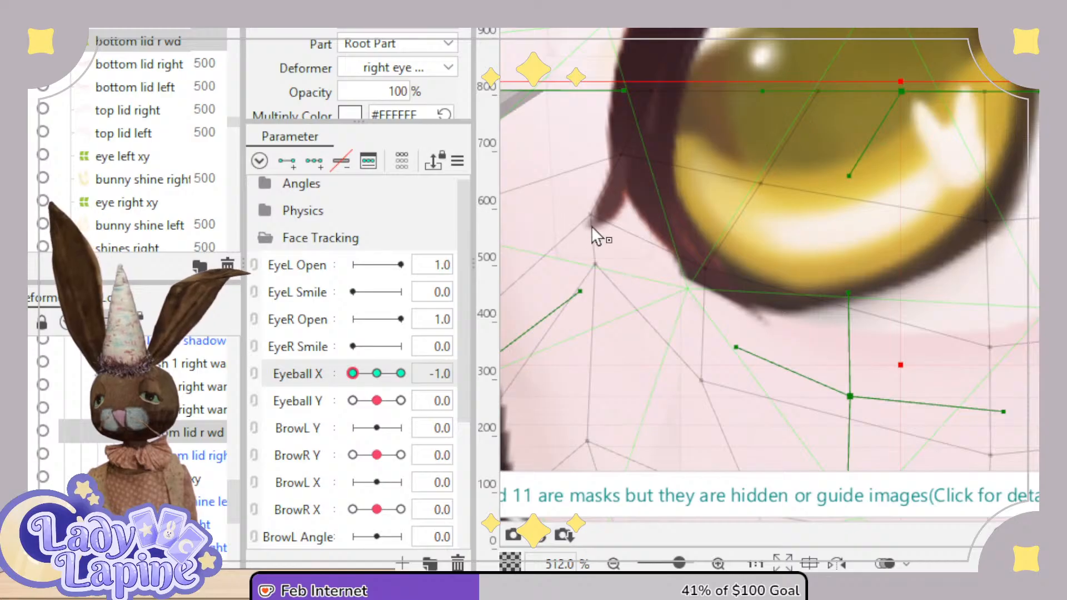
drag(591, 218, 656, 159)
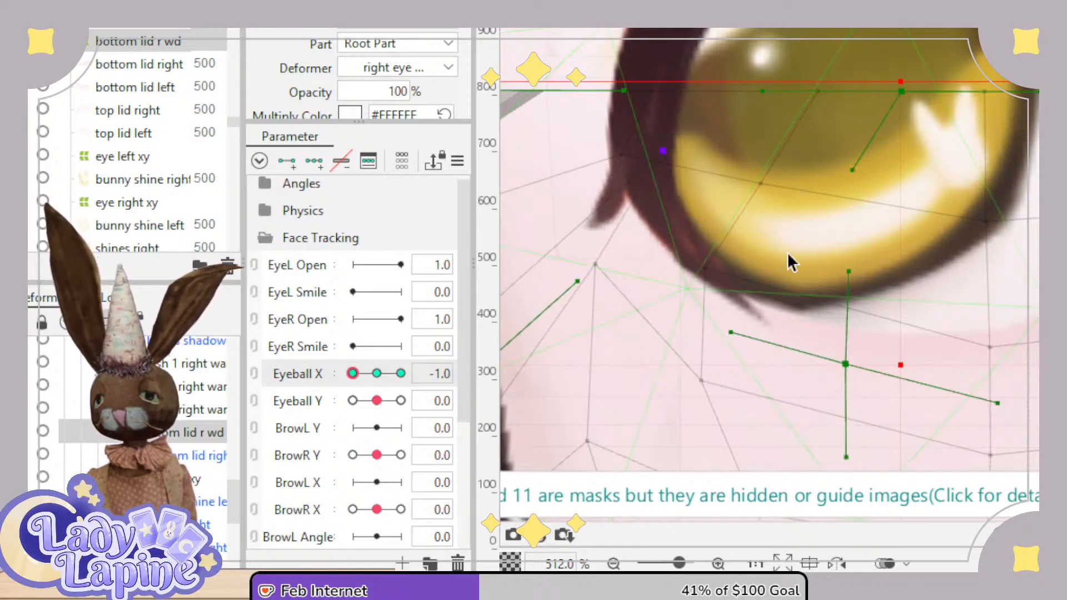
drag(852, 284, 846, 311)
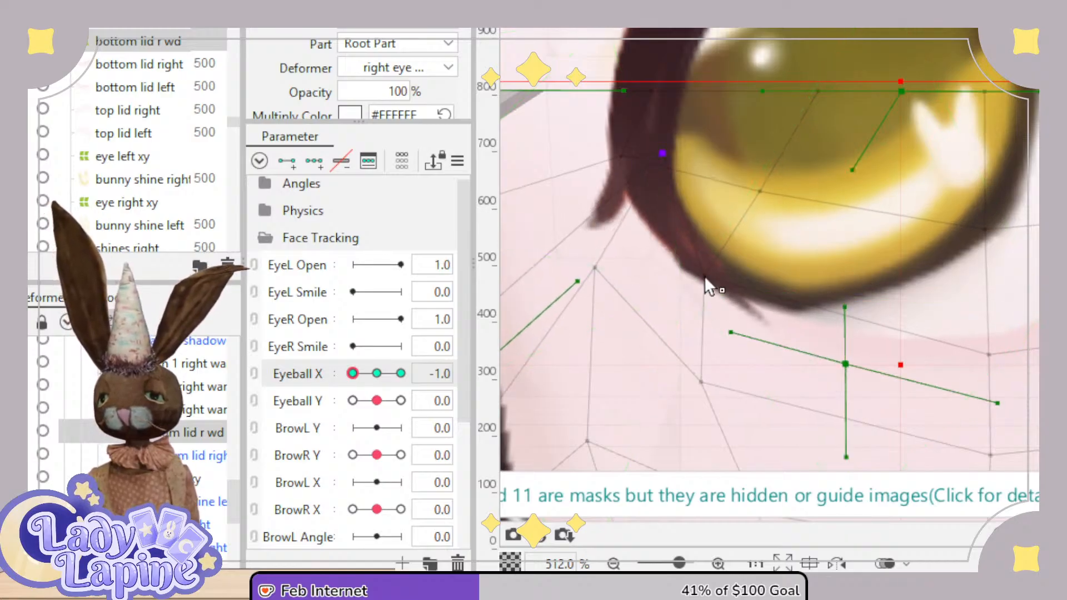
drag(704, 275, 744, 246)
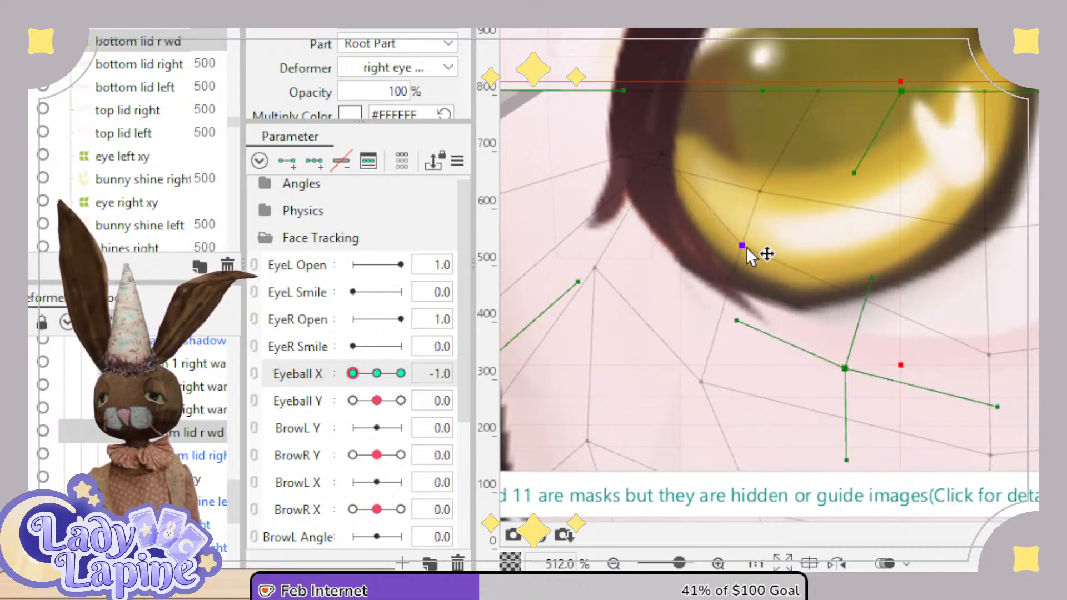
drag(872, 278, 863, 336)
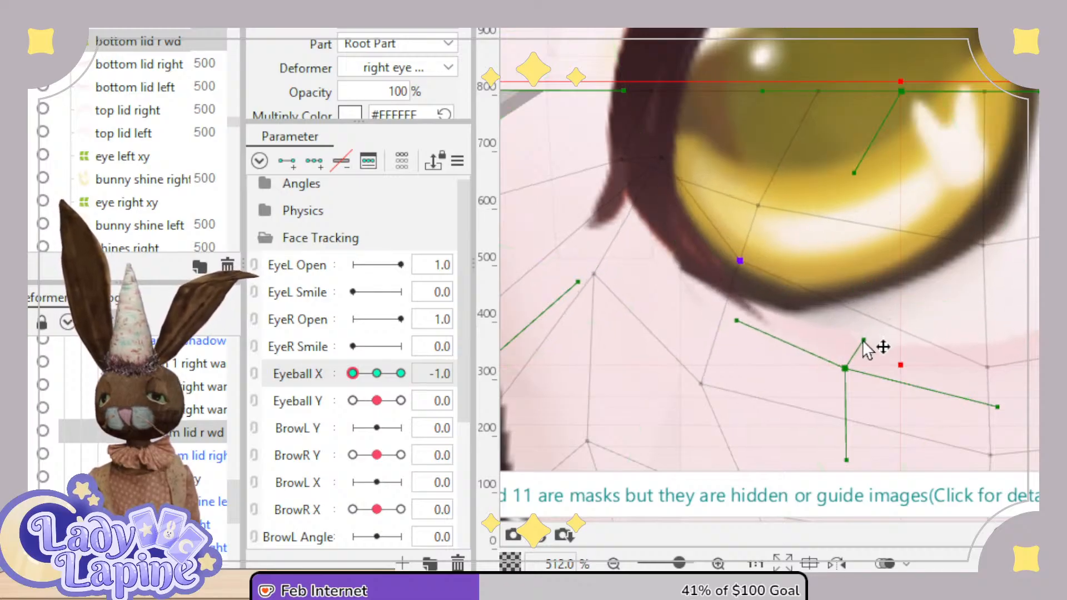
drag(706, 376, 694, 335)
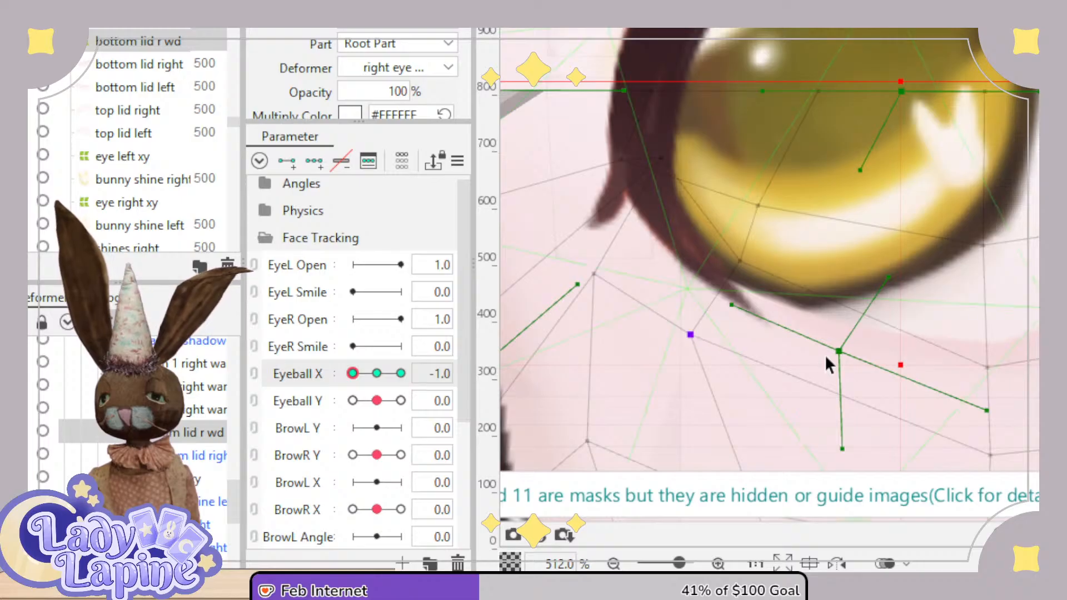
drag(838, 355, 838, 383)
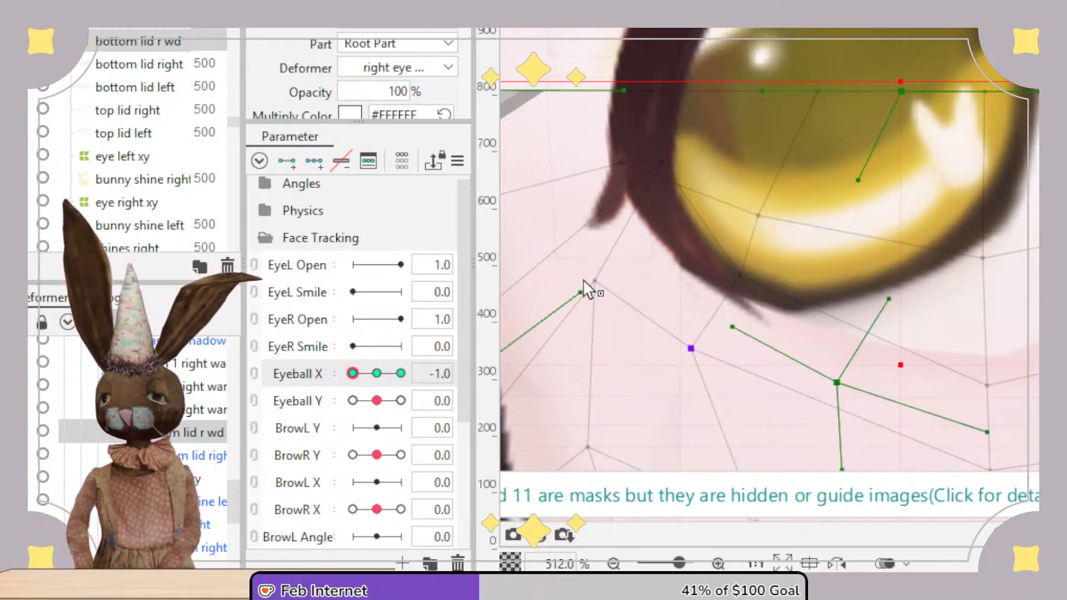
Try fine-tuning the grid points under the outer lash corner and the central control point, then preview the Eyeball X motion.
drag(583, 280, 584, 254)
drag(838, 384, 833, 404)
drag(691, 352, 740, 301)
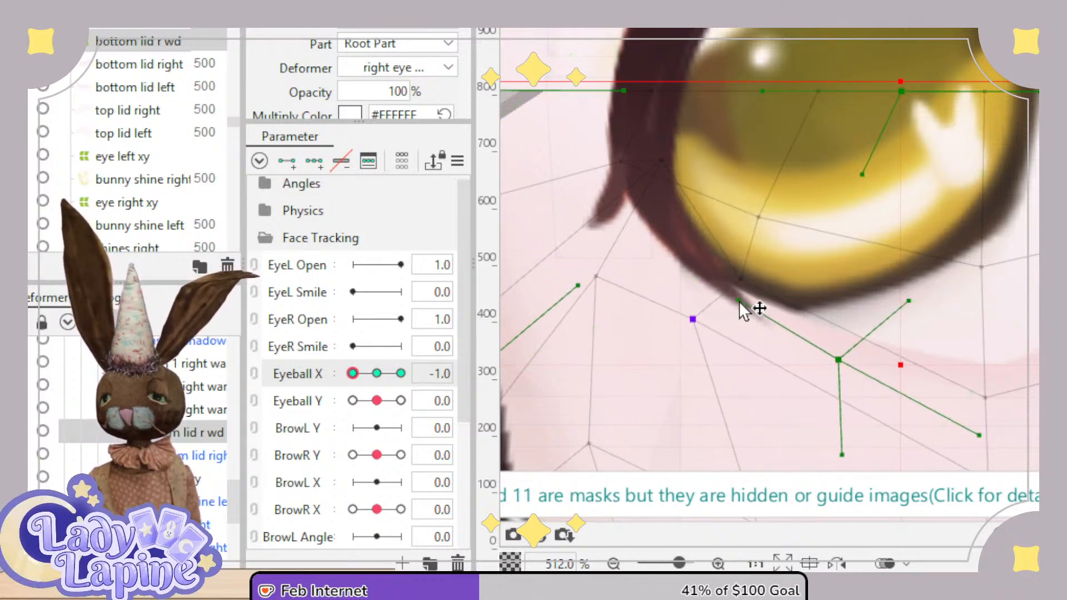
drag(840, 363, 828, 372)
drag(896, 311, 893, 323)
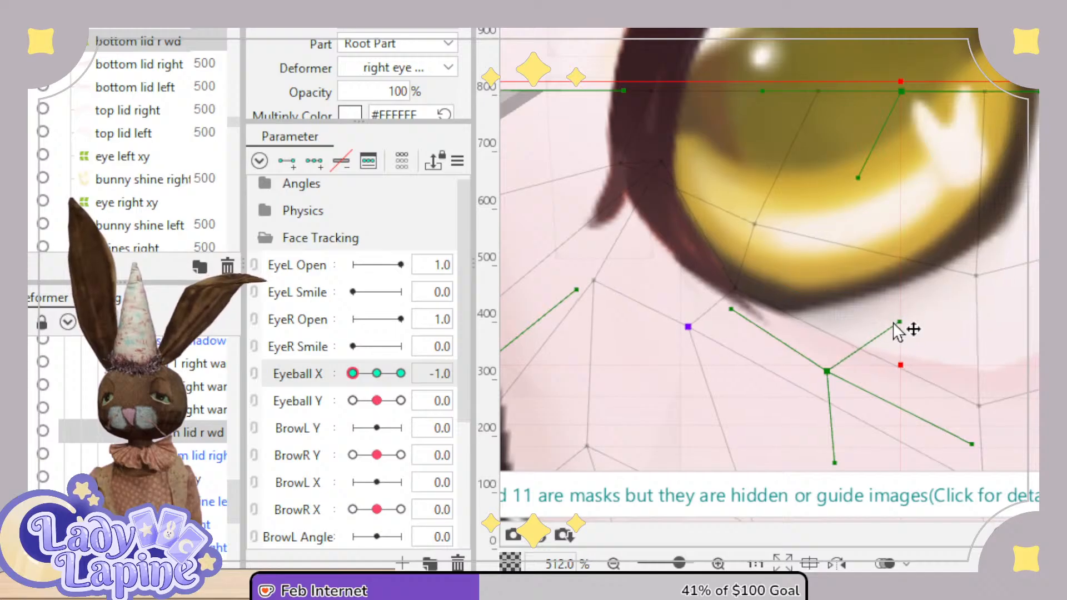
drag(603, 273, 608, 259)
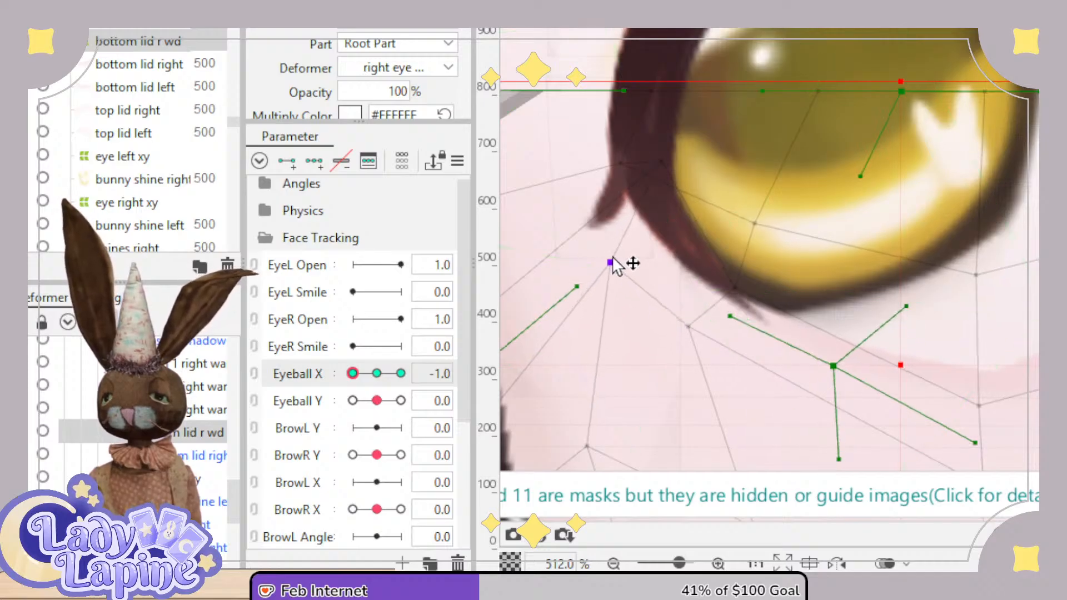
mouse_move(357, 376)
mouse_down()
mouse_move(374, 374)
mouse_move(352, 374)
mouse_up()
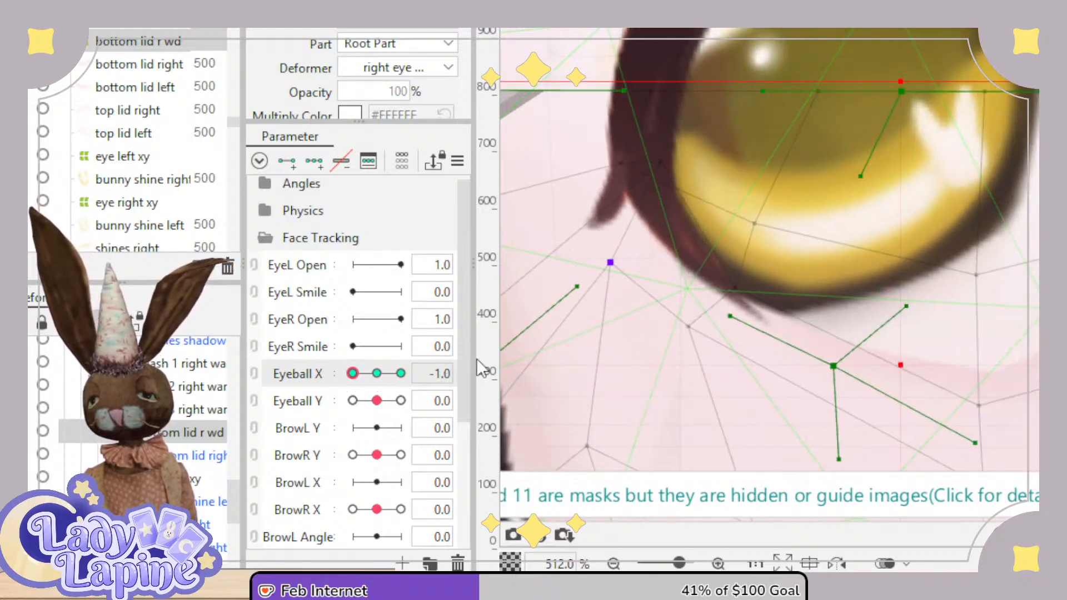
Try raising the warp's grid points on the cheek below the inner half of the iris.
scroll(822, 288, down, 2)
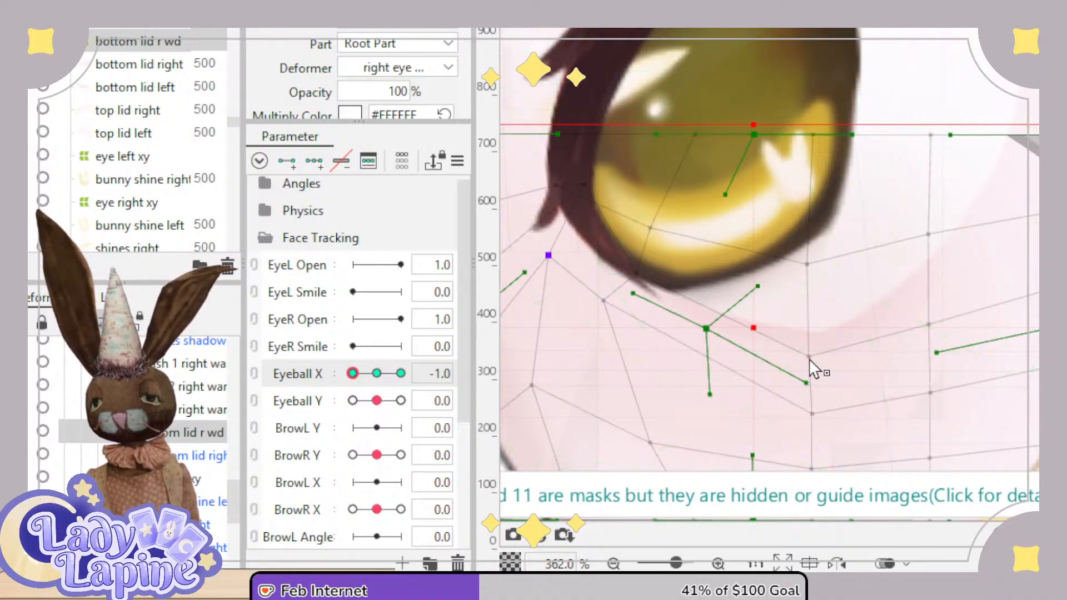
drag(808, 357, 799, 313)
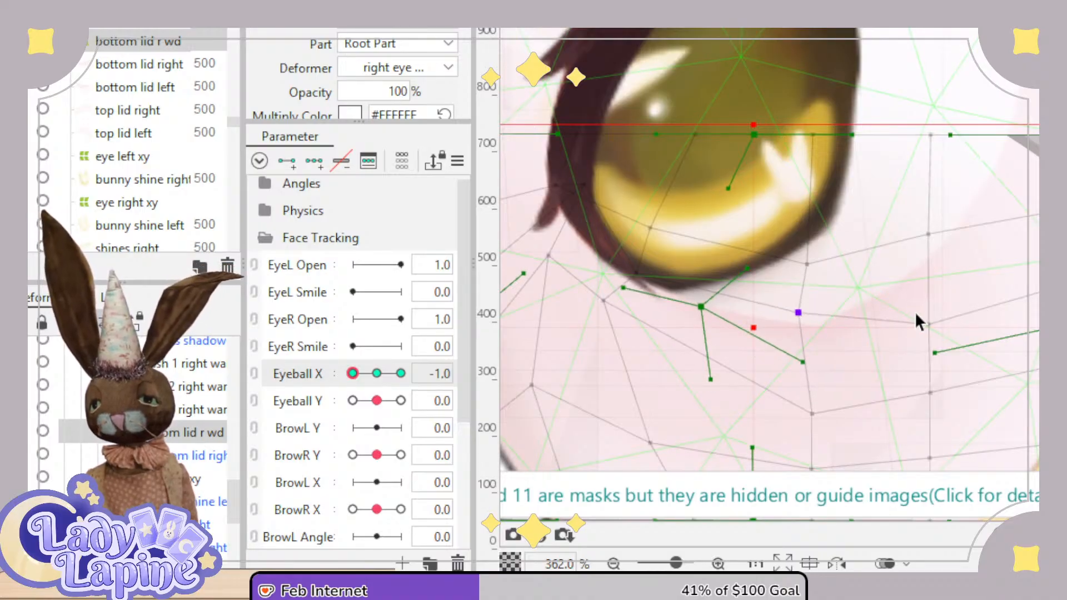
mouse_move(814, 363)
mouse_down()
mouse_move(800, 325)
mouse_move(809, 290)
mouse_move(814, 393)
mouse_move(812, 360)
mouse_up()
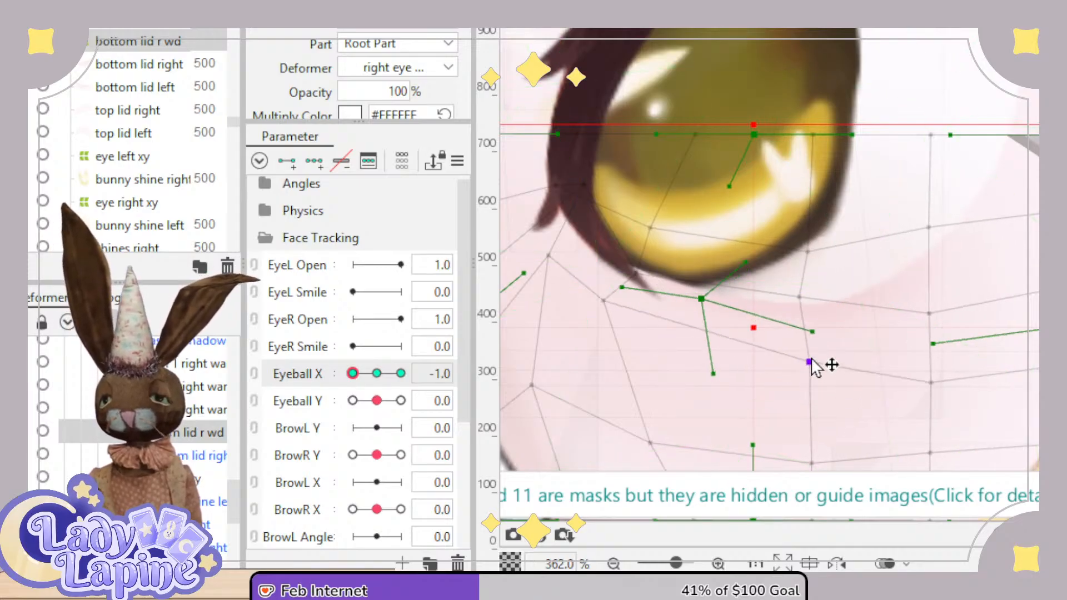
Undo the recent bottom lid r wd warp edits and the star pupil right's Eyeball X keying.
key(ctrl+z)
key(ctrl+z)
key(ctrl+z)
key(ctrl+z)
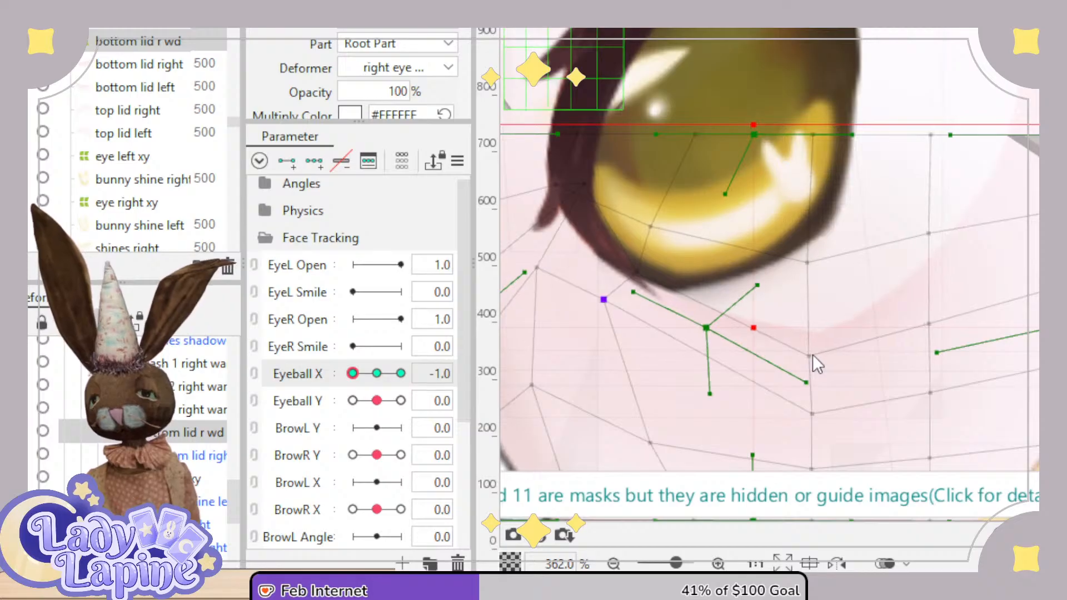
key(ctrl+z)
key(ctrl+z)
key(ctrl+z)
key(ctrl+z)
key(ctrl+z)
key(ctrl+z)
key(ctrl+z)
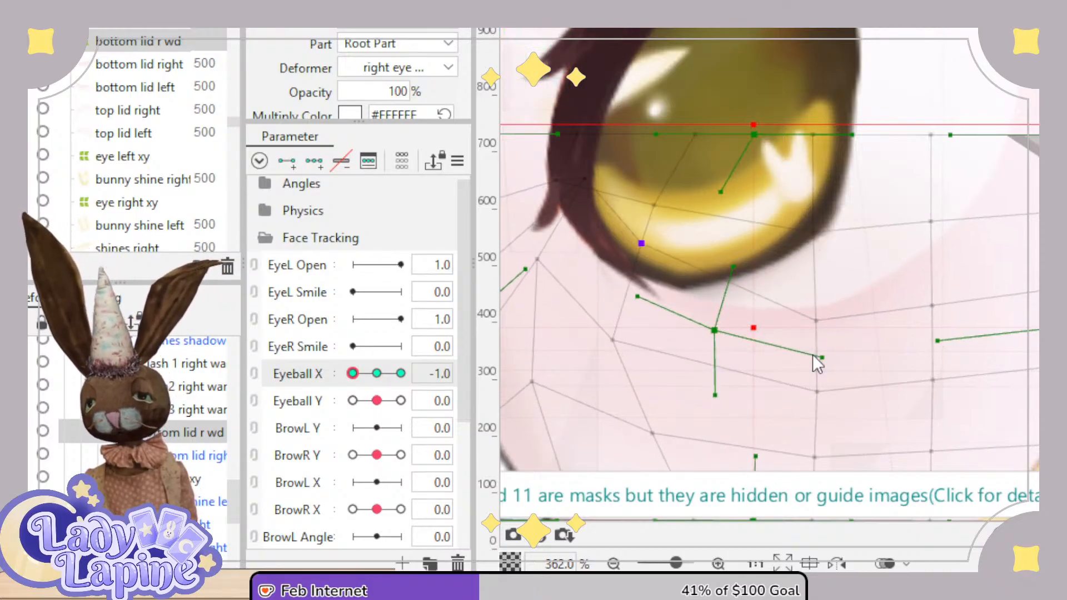
key(ctrl+z)
key(ctrl+z)
key(ctrl+z)
key(ctrl+z)
click(818, 355)
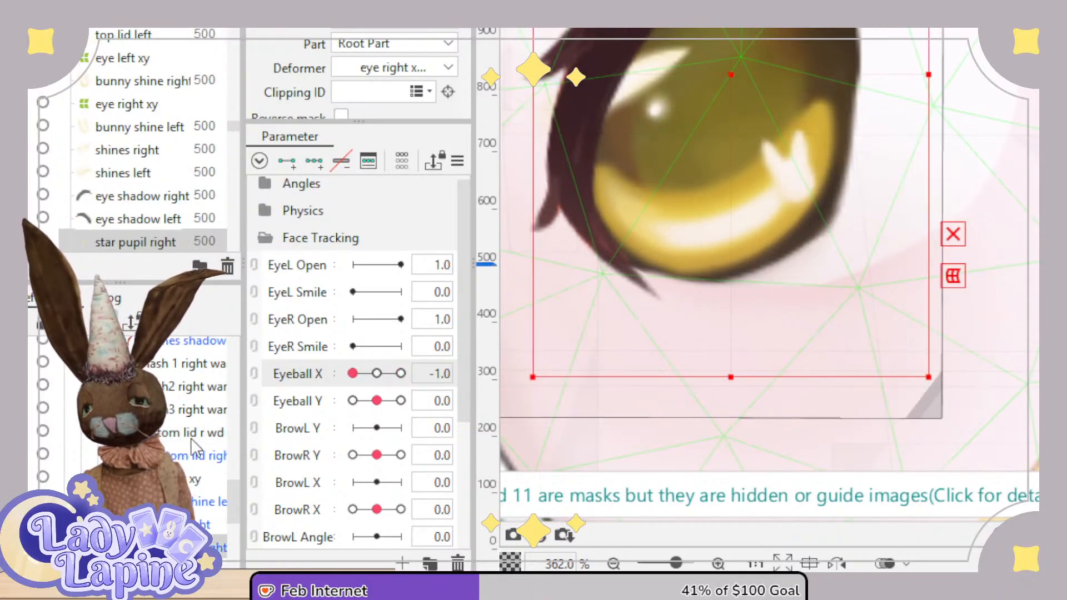
Select the bottom lid r wd warp, remove its Eyeball X keys and return the parameter to 0.0.
mouse_move(233, 512)
mouse_down()
mouse_move(234, 496)
mouse_move(240, 512)
mouse_up()
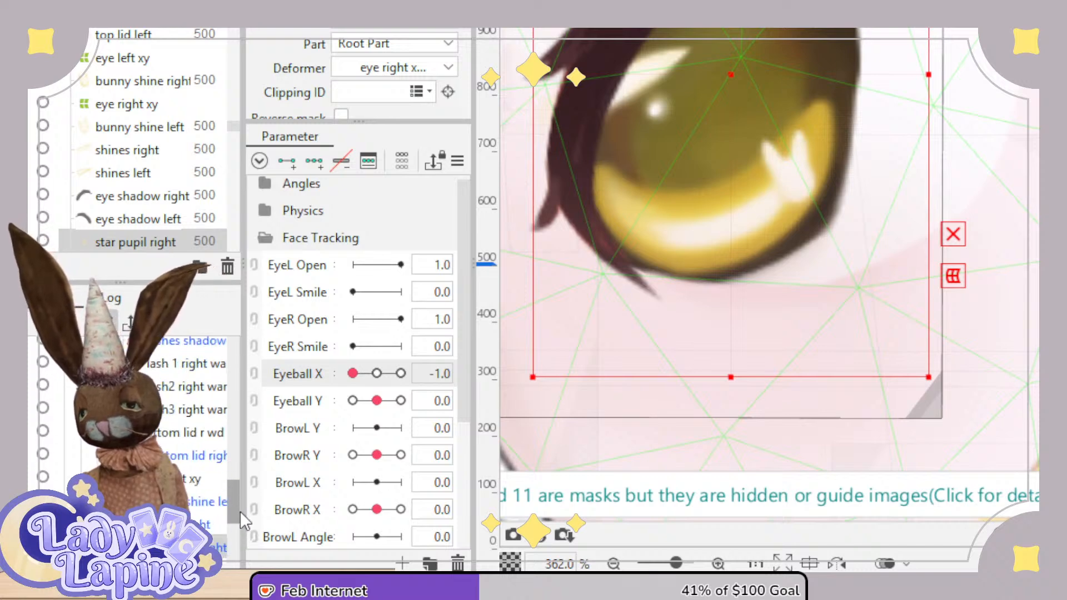
drag(356, 376, 332, 392)
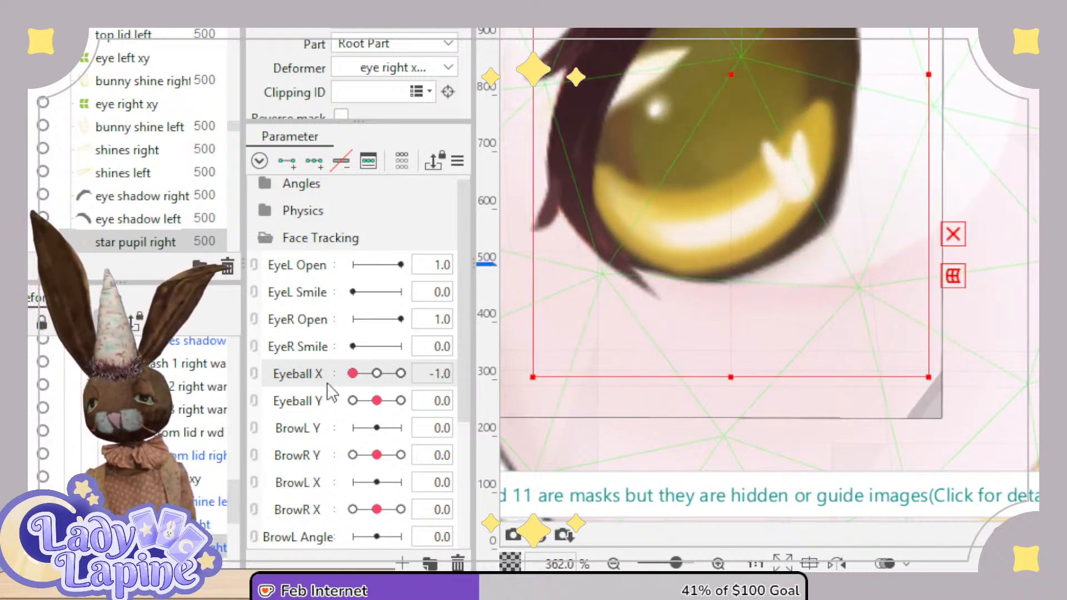
mouse_move(232, 496)
mouse_down()
mouse_move(238, 523)
mouse_move(239, 496)
mouse_up()
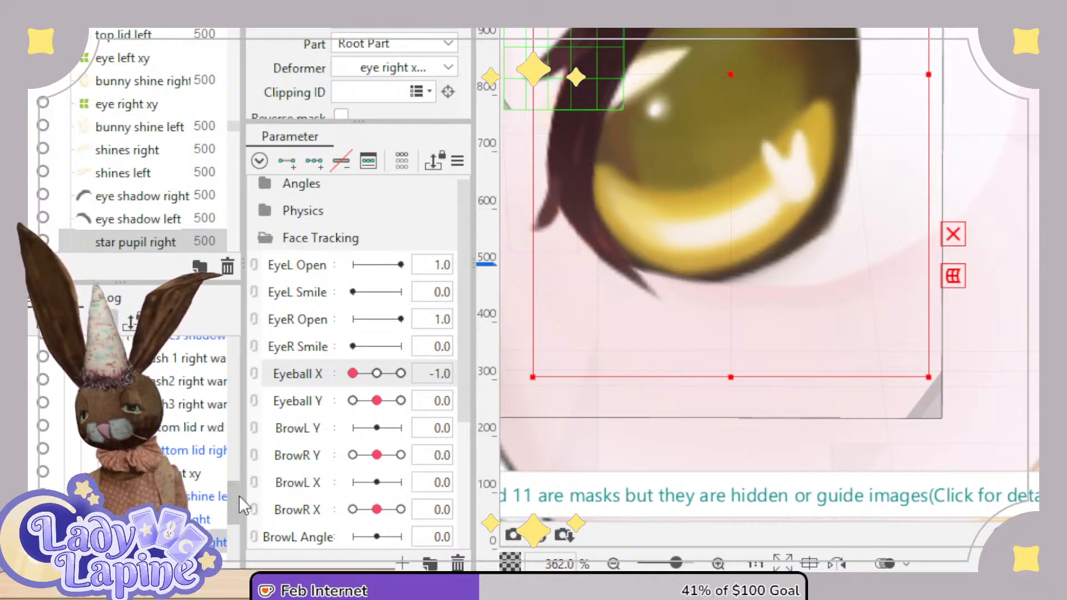
click(179, 428)
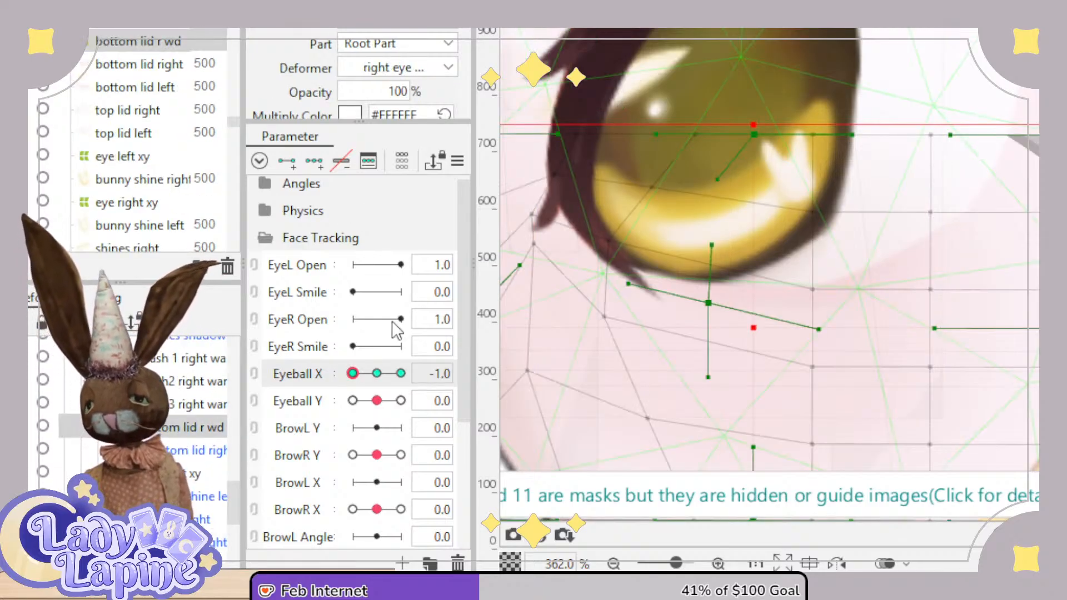
click(377, 374)
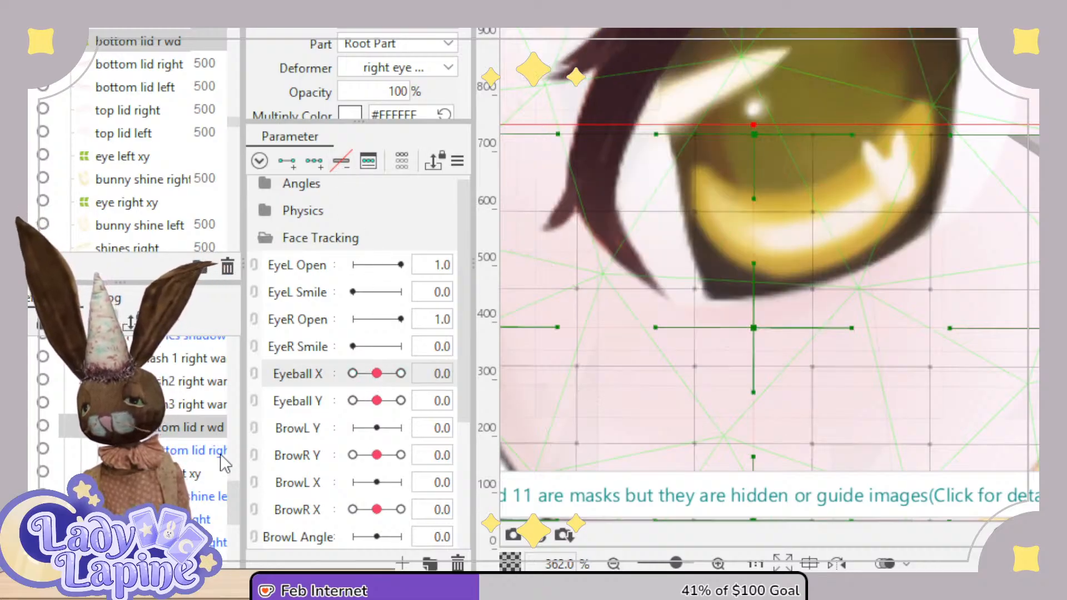
Rebuild the bottom lid right mesh with denser points along the lid and add three keys to it on Eyeball X.
click(187, 450)
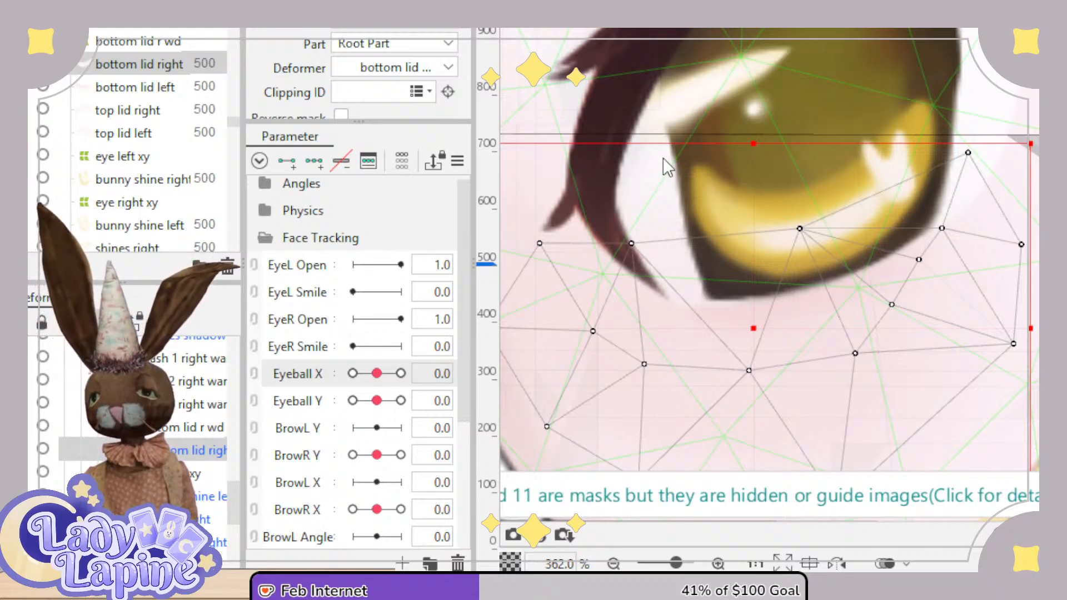
click(682, 217)
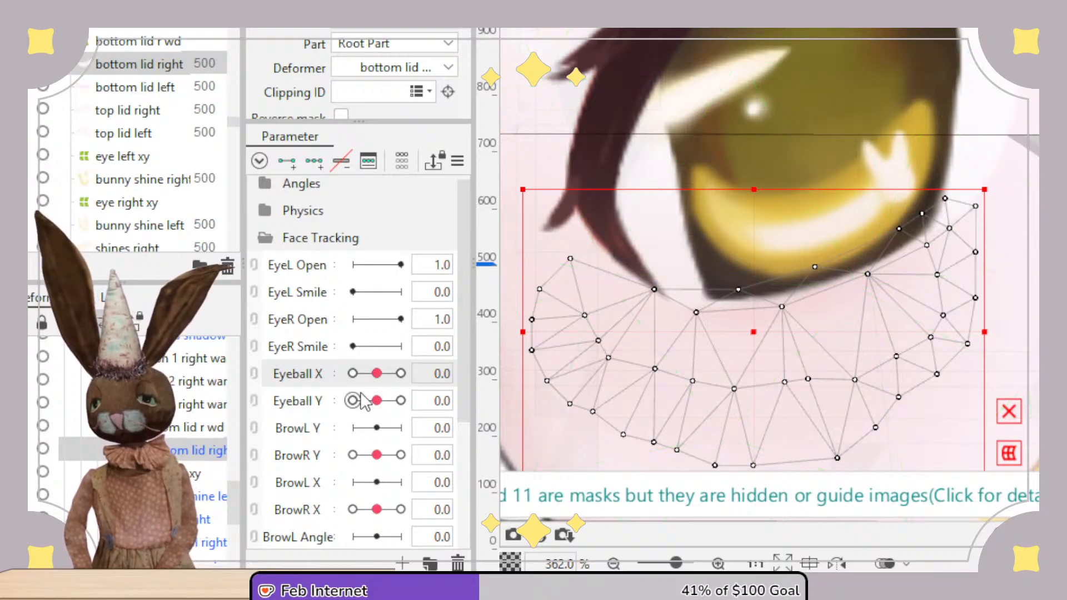
click(314, 162)
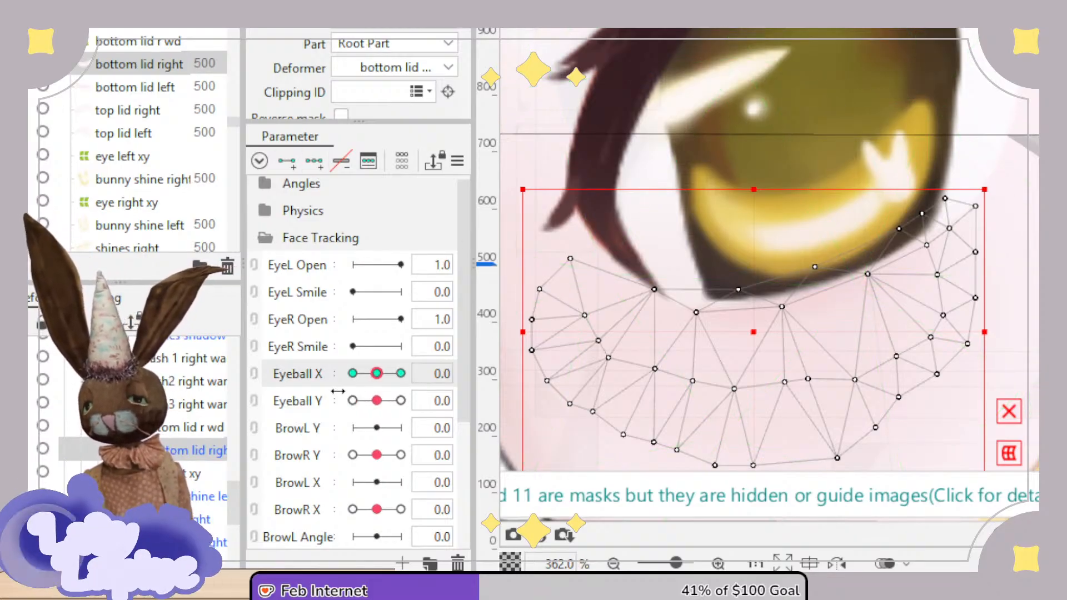
At Eyeball X -1.0, raise the bottom lid right mesh's outer points beneath the iris toward the lash line.
drag(377, 373, 351, 378)
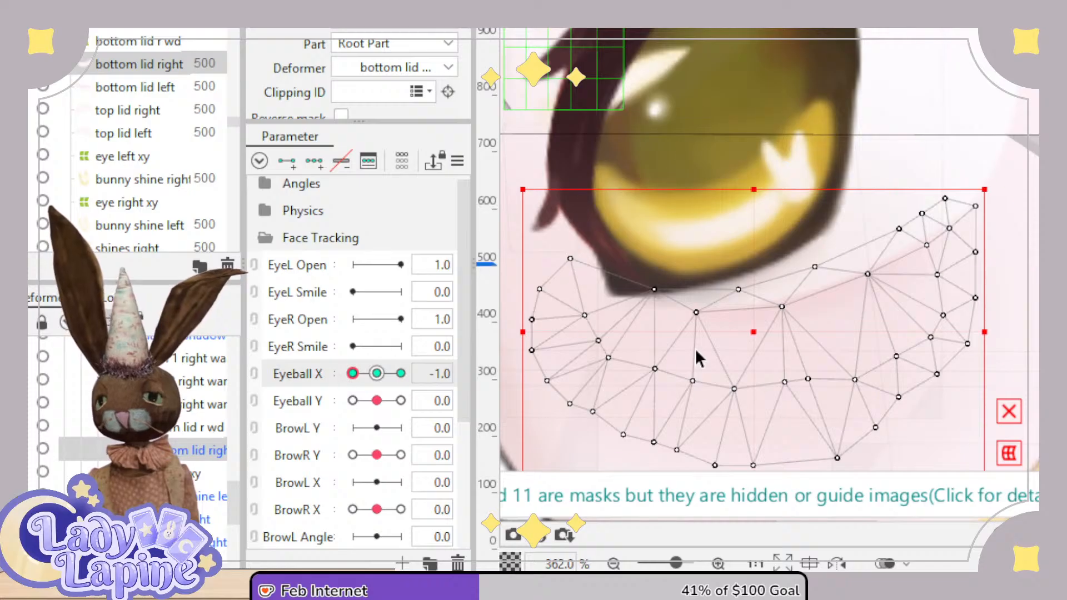
scroll(665, 304, up, 3)
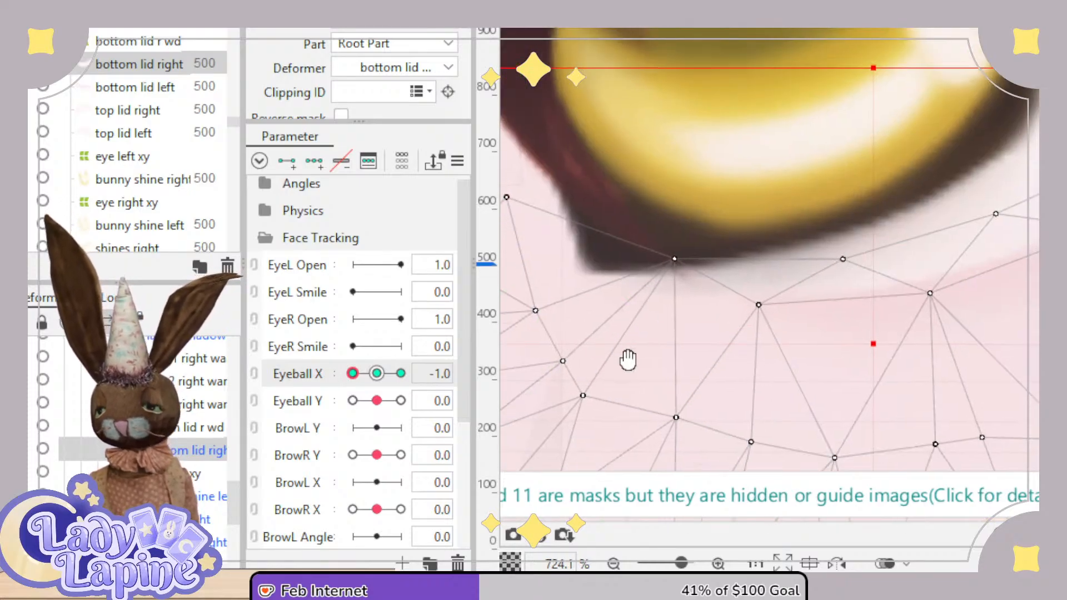
drag(645, 342, 619, 278)
drag(672, 394, 645, 308)
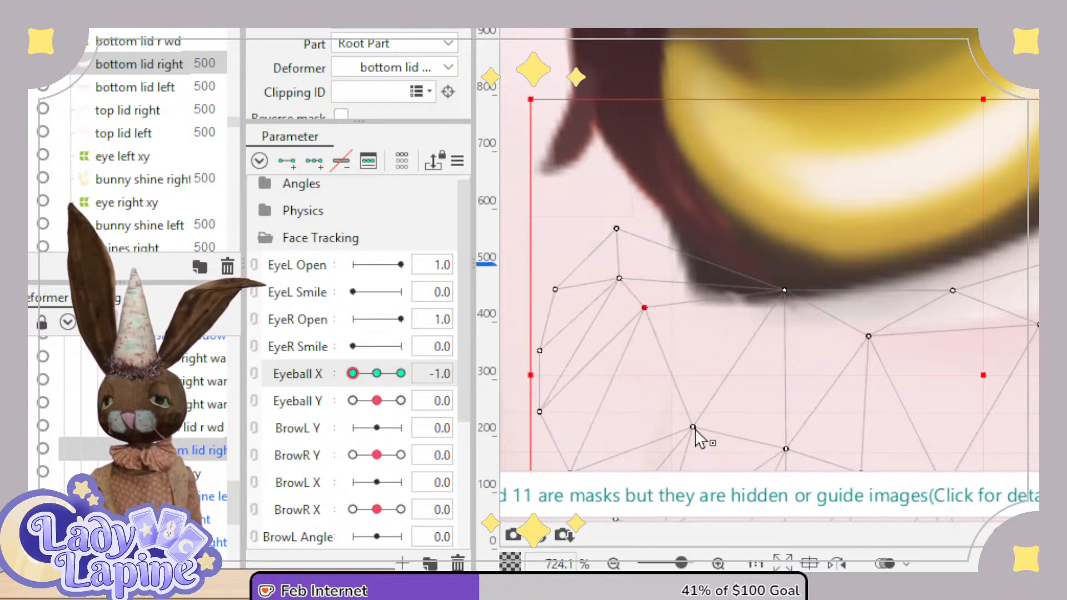
drag(693, 427, 683, 335)
drag(785, 448, 761, 383)
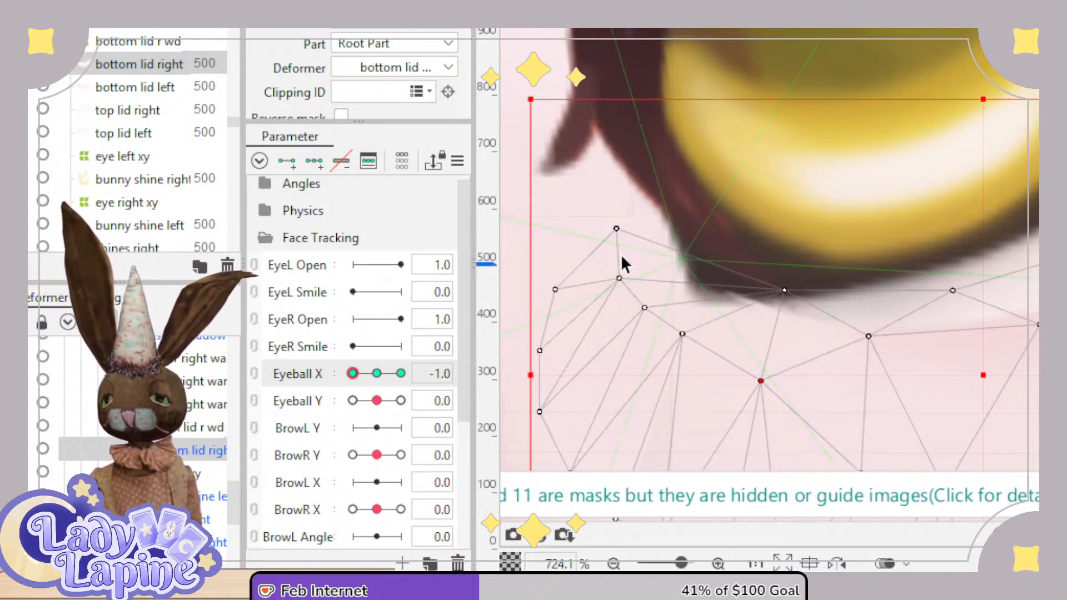
Lift the mesh's outer-corner points along the lash and pull its outer border points inward and upward.
drag(617, 279, 616, 168)
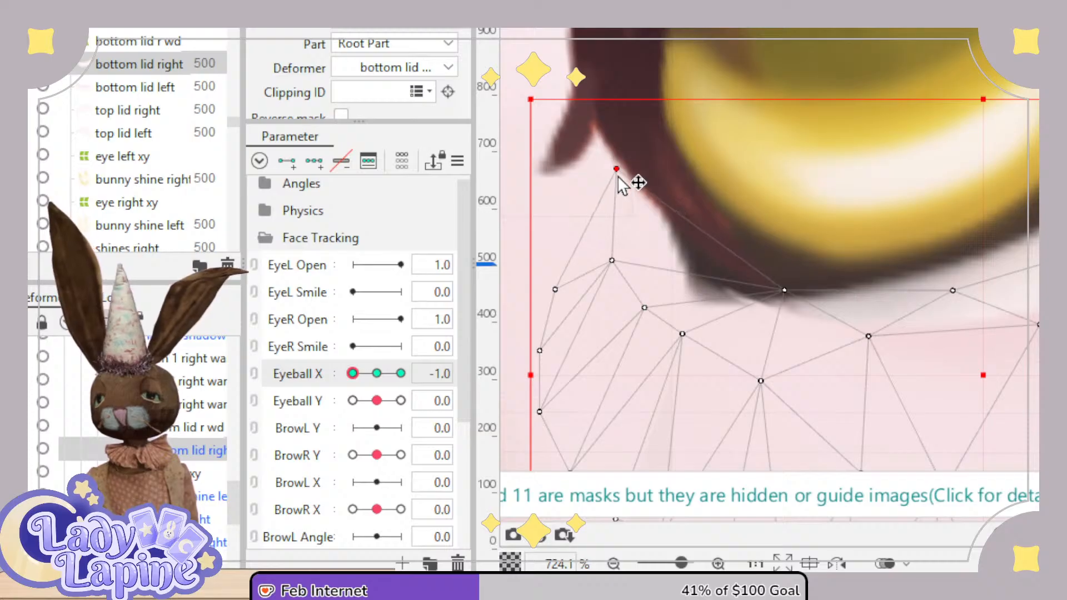
drag(612, 261, 626, 222)
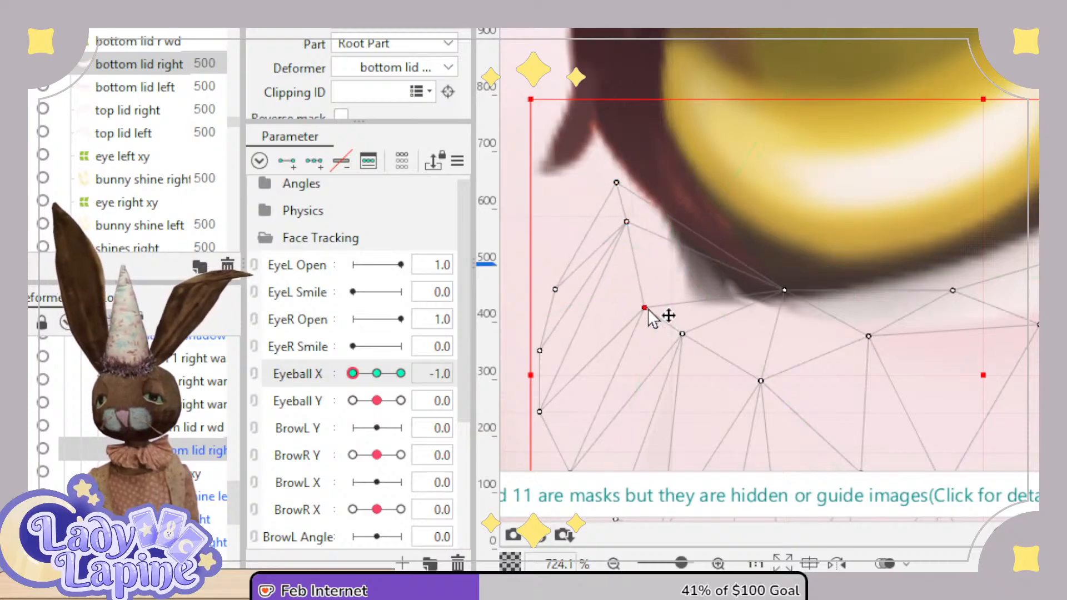
drag(648, 310, 668, 277)
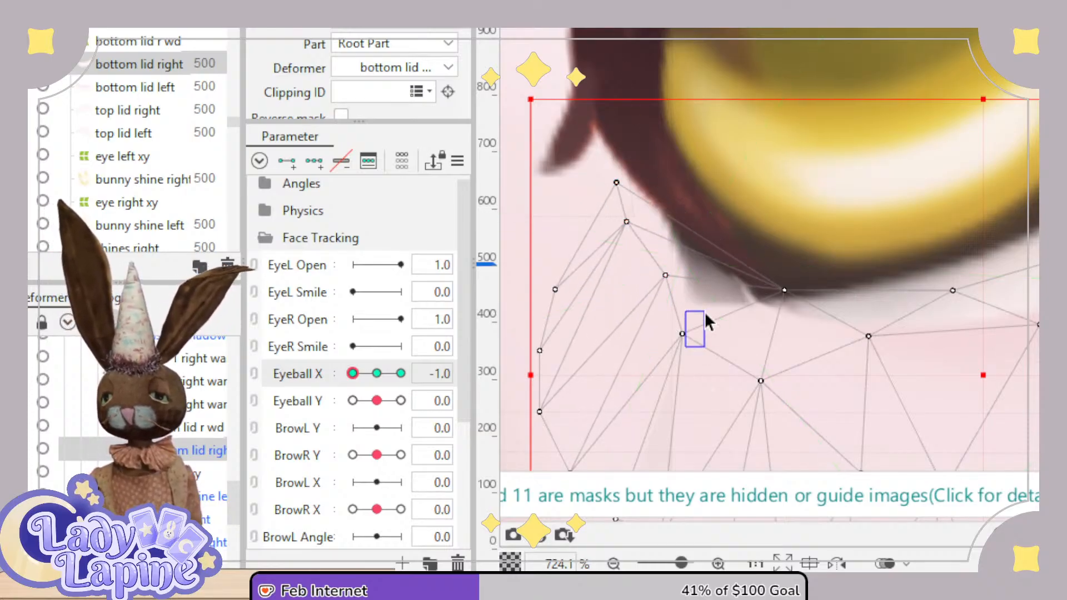
scroll(748, 361, down, 2)
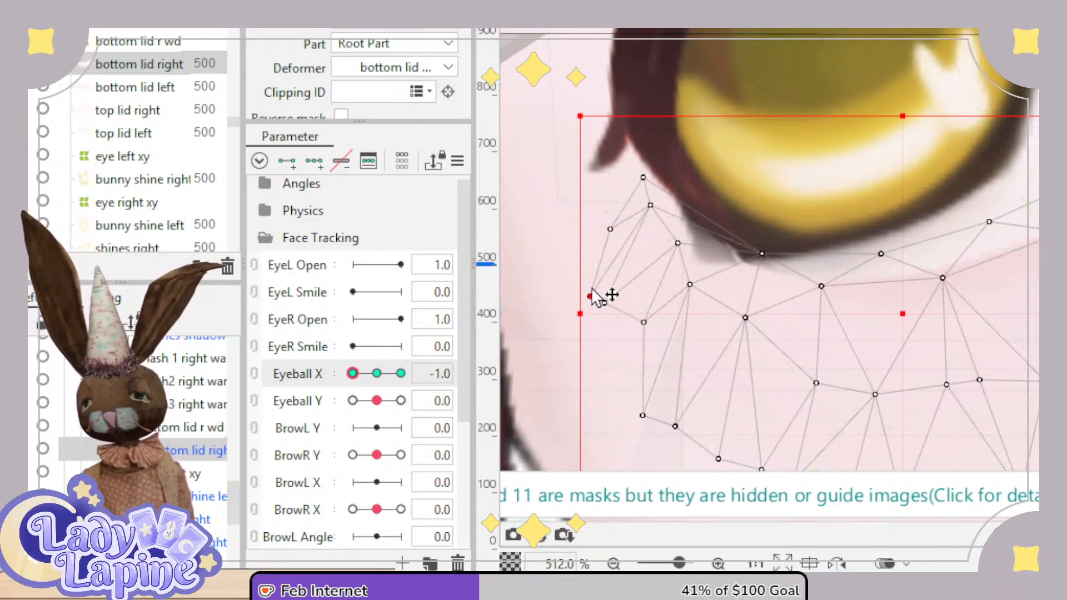
drag(604, 259, 605, 260)
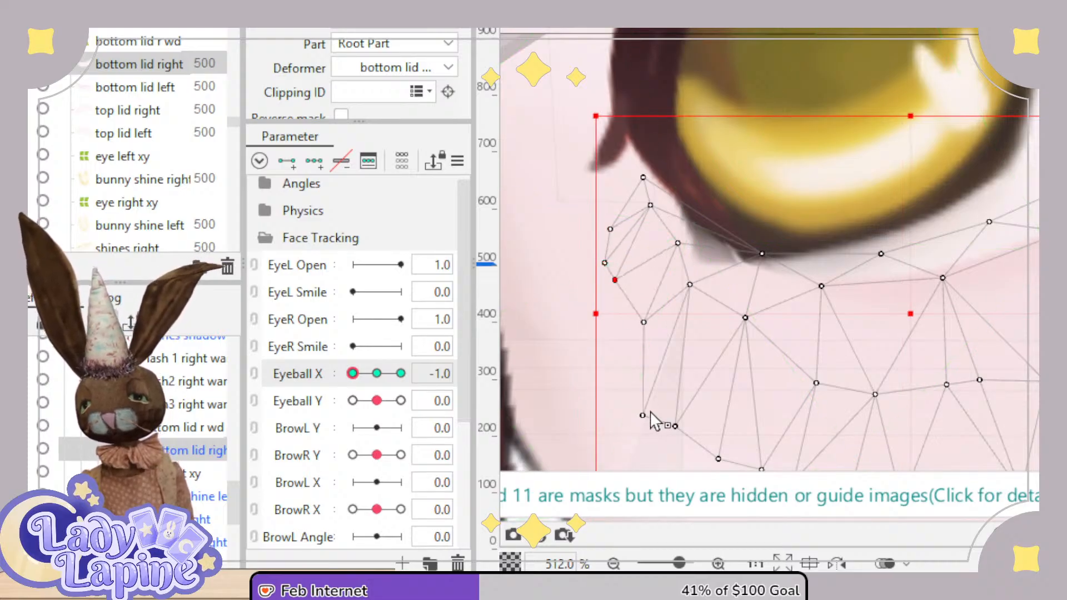
drag(697, 273, 707, 255)
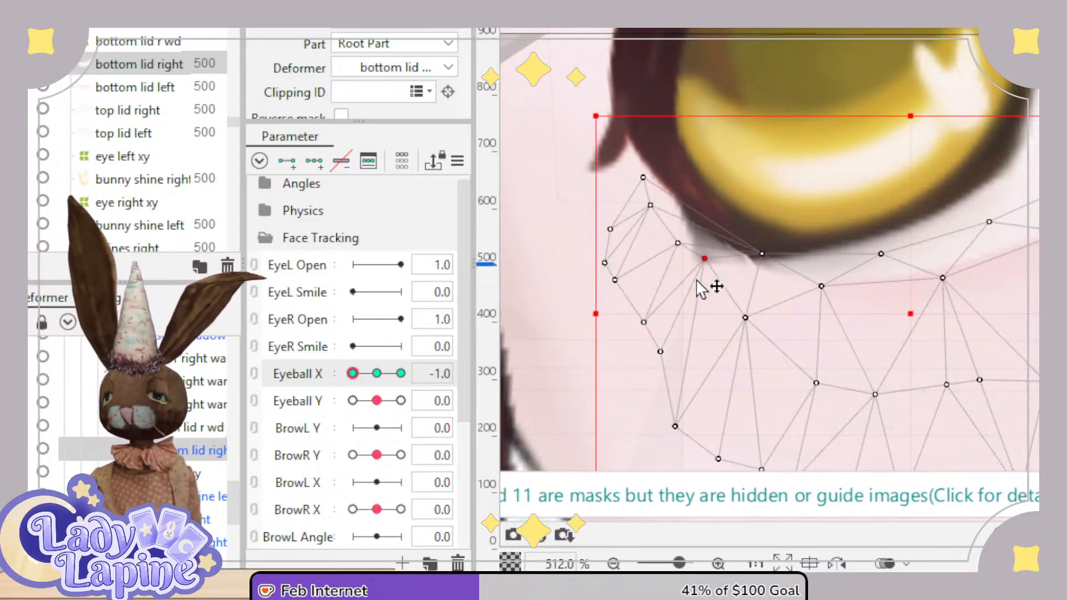
Raise the lid-edge point under the iris and adjust the mesh points around the gap at the lash corner.
scroll(696, 283, up, 2)
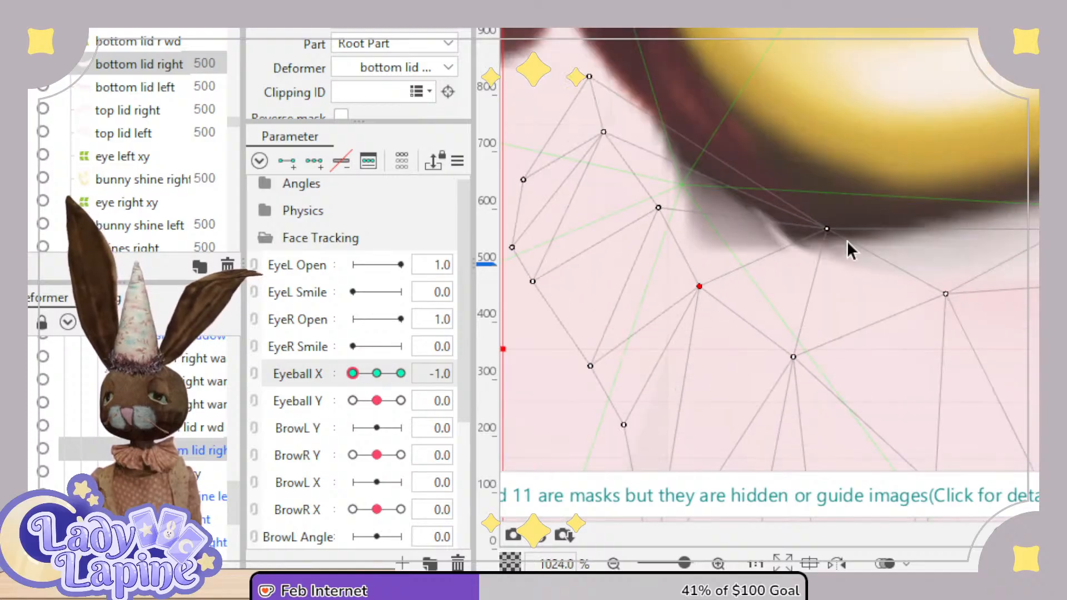
drag(820, 231, 820, 195)
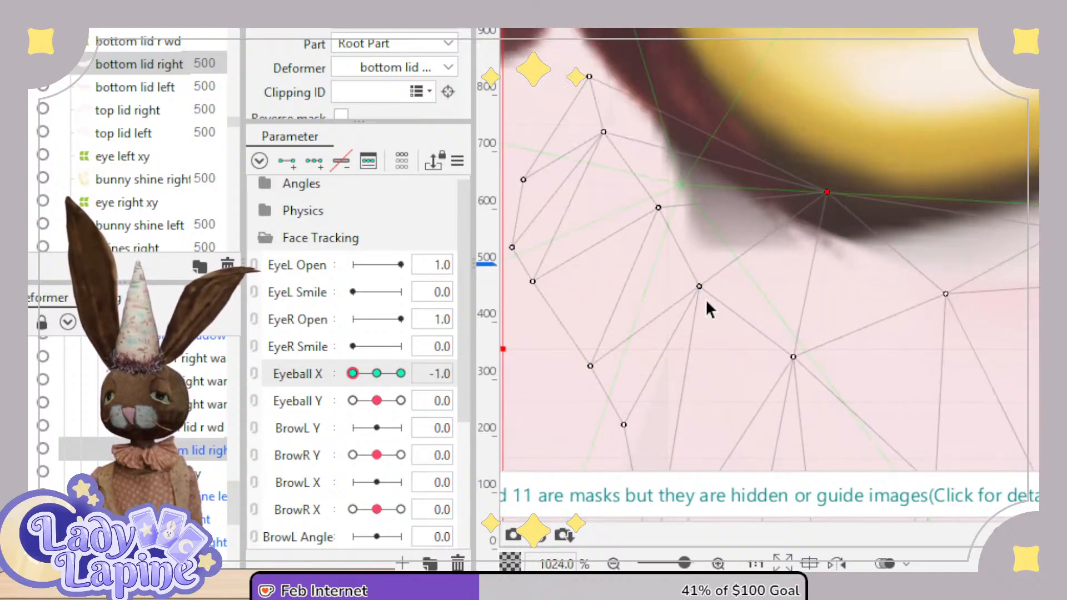
mouse_move(701, 287)
mouse_down()
mouse_move(717, 225)
mouse_move(743, 189)
mouse_move(715, 309)
mouse_move(689, 290)
mouse_up()
drag(793, 358, 760, 339)
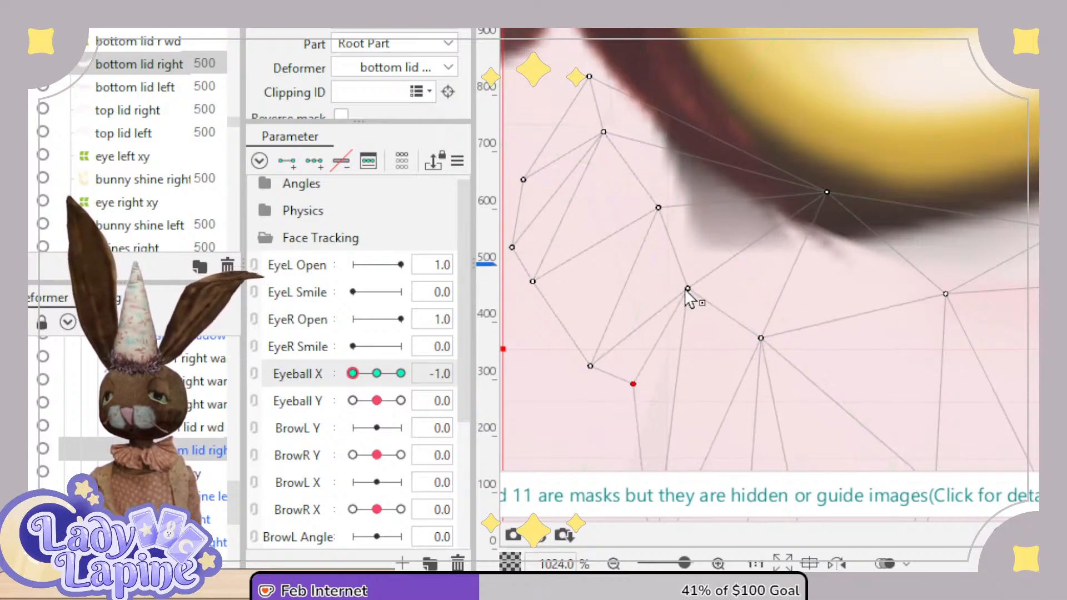
drag(687, 289, 686, 253)
drag(591, 367, 600, 297)
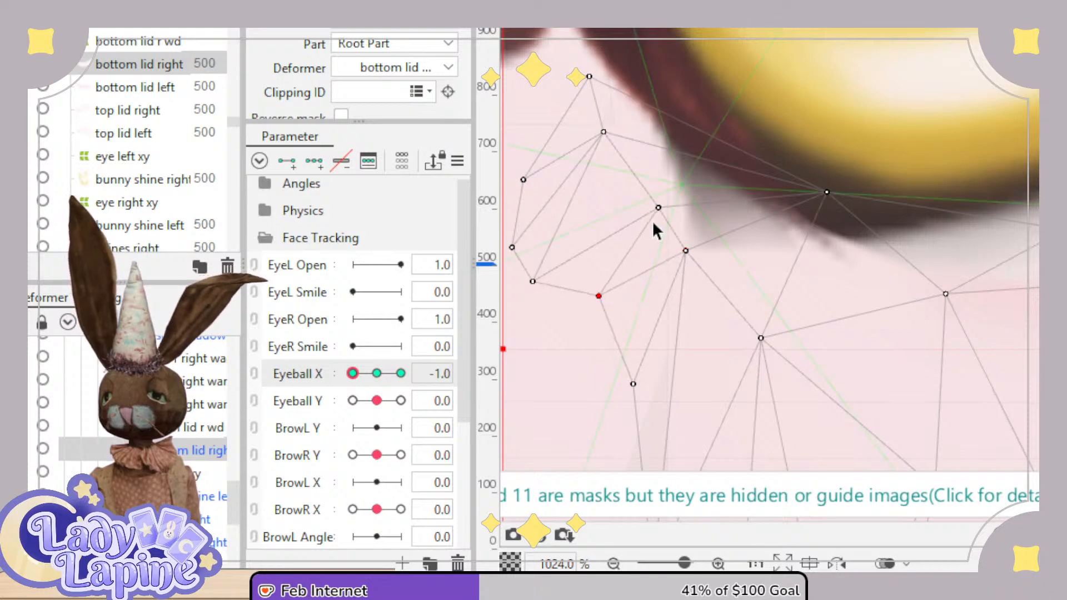
Gather the outer lid-edge points up beside the lash and nudge down the point on the iris's lower rim.
drag(658, 207, 619, 168)
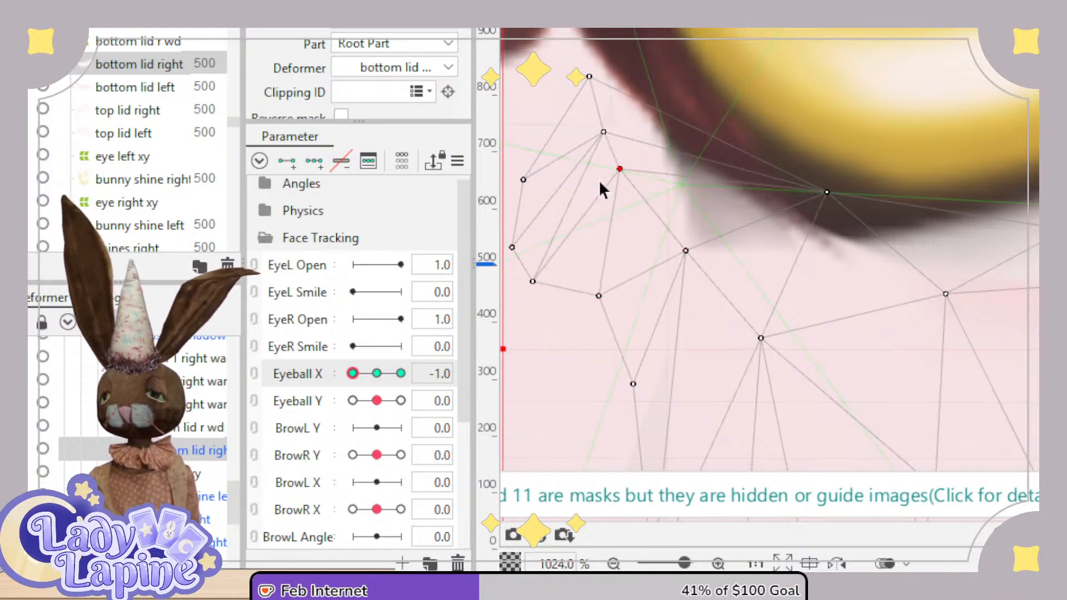
drag(604, 132, 587, 108)
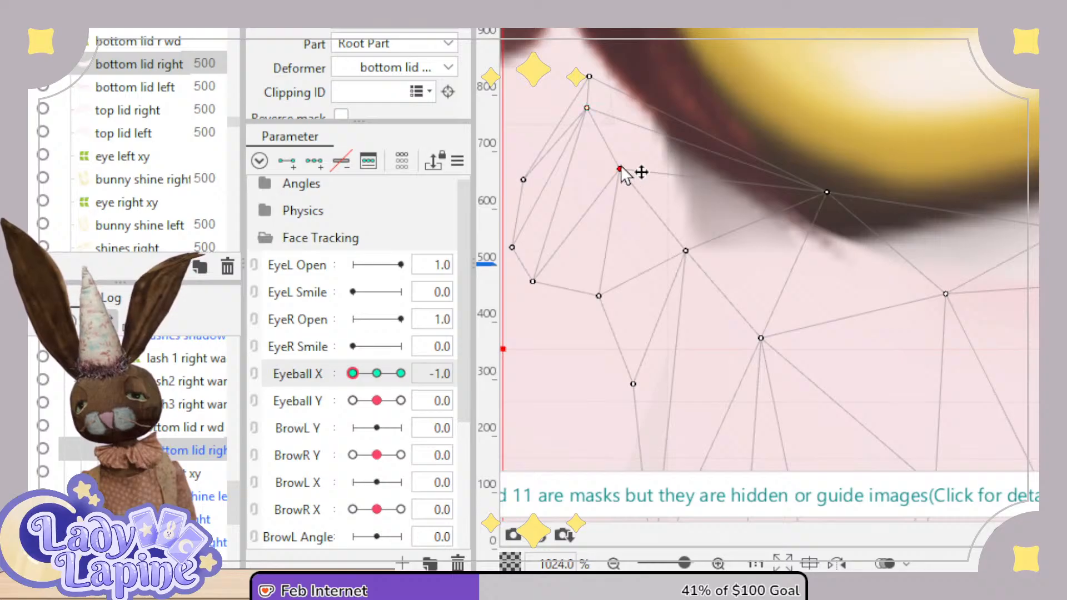
drag(622, 169, 591, 125)
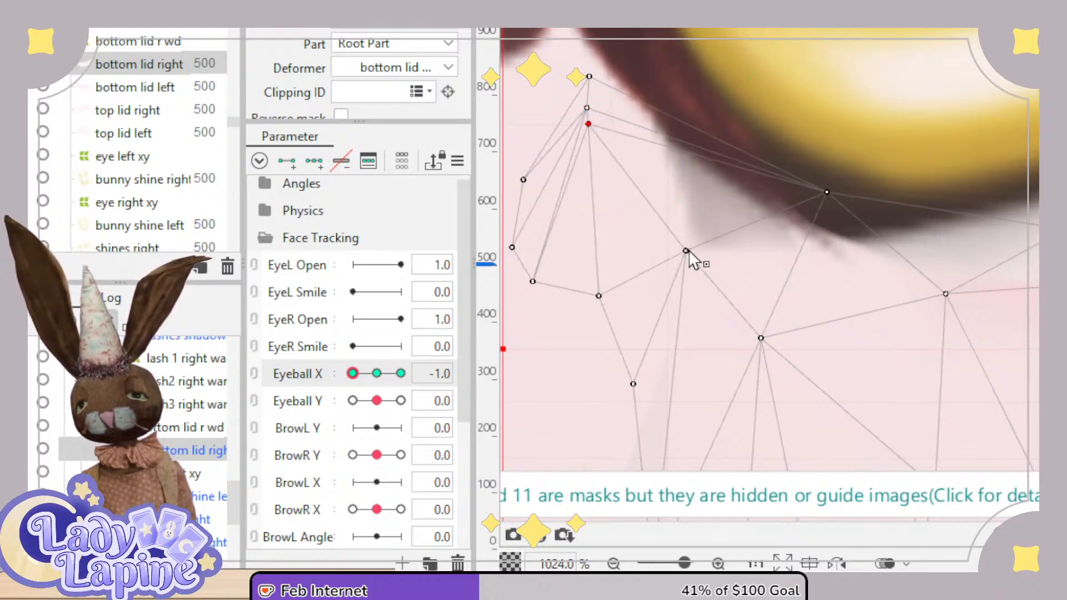
drag(687, 251, 602, 144)
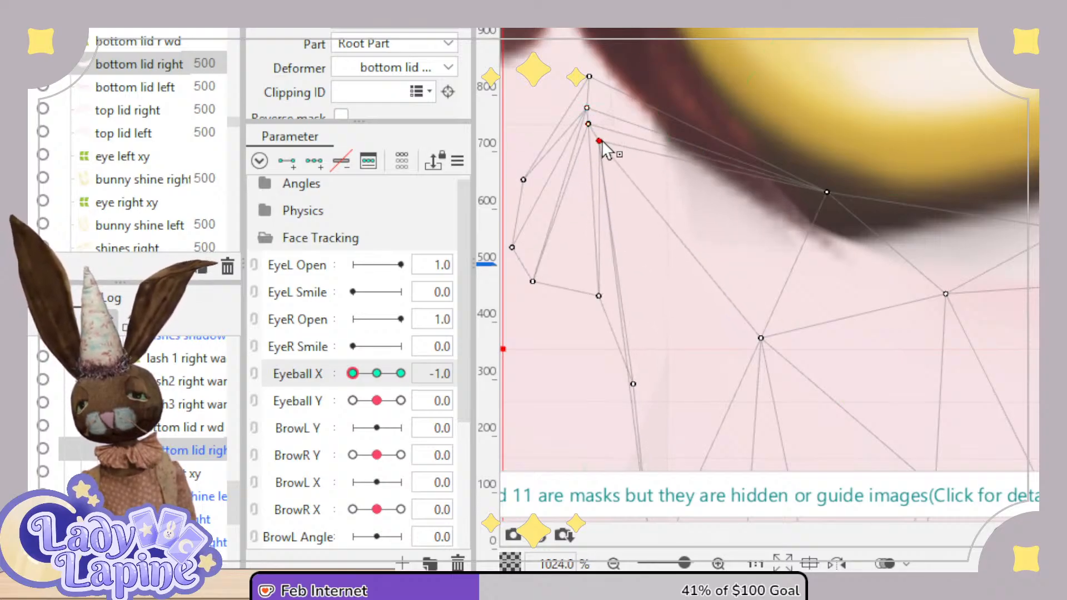
drag(766, 339, 642, 218)
drag(832, 198, 828, 209)
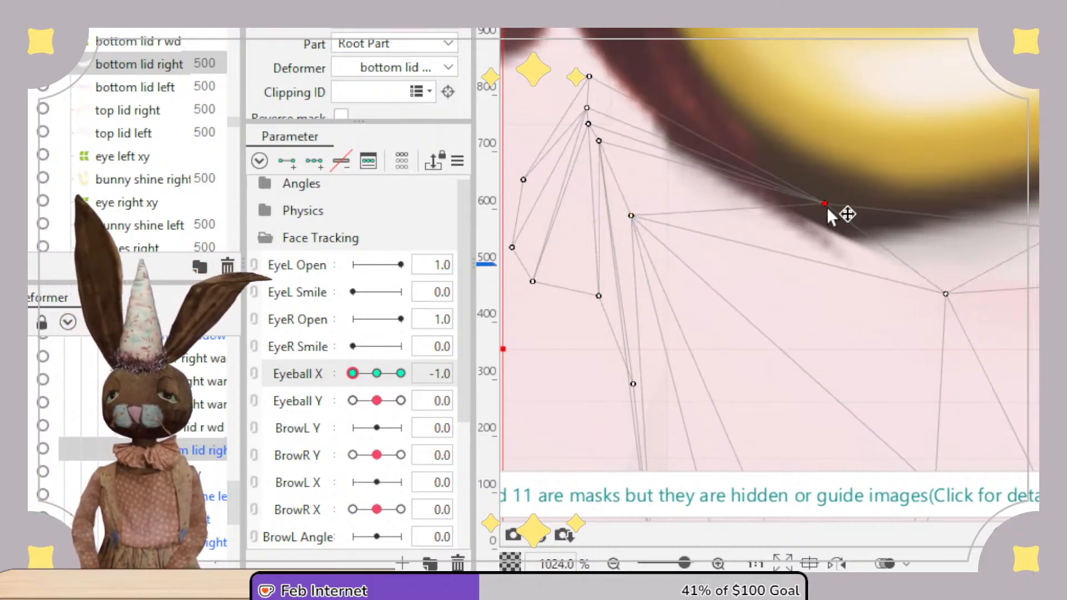
Check the right eye's movement toward Eyeball X -1.0 with the bottom lid mesh and the eye right xy warp selected.
scroll(911, 352, down, 5)
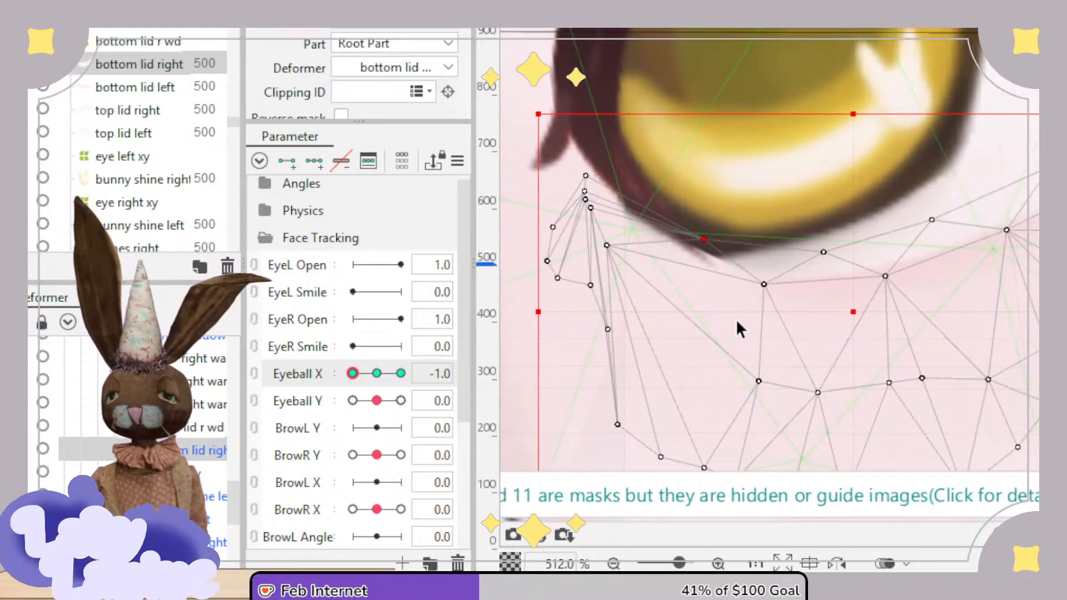
drag(357, 383, 329, 384)
scroll(883, 313, down, 6)
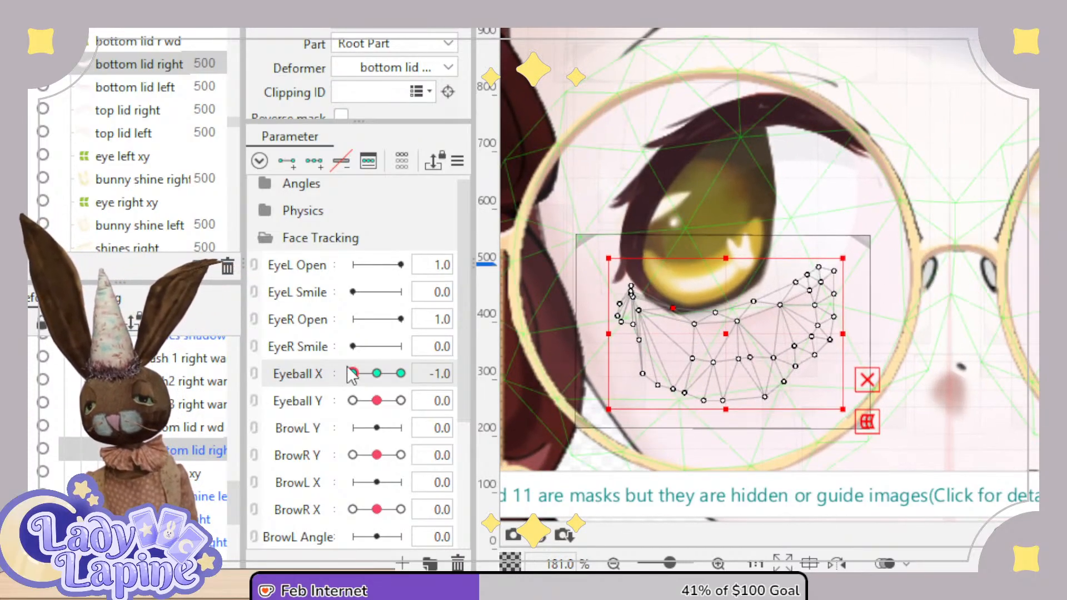
mouse_move(353, 373)
mouse_down()
mouse_move(388, 376)
mouse_move(347, 385)
mouse_up()
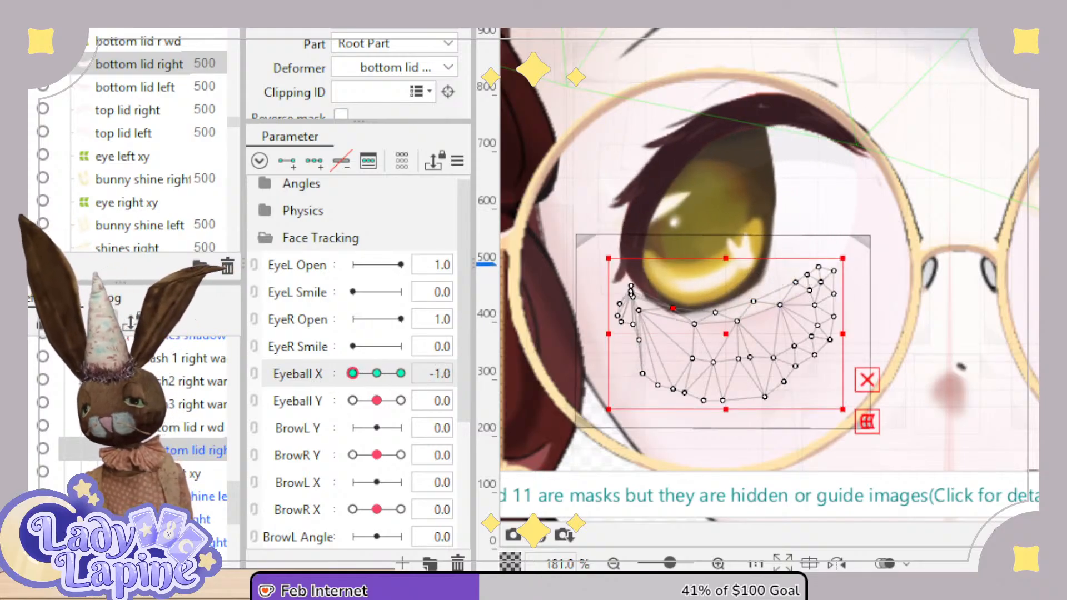
click(126, 202)
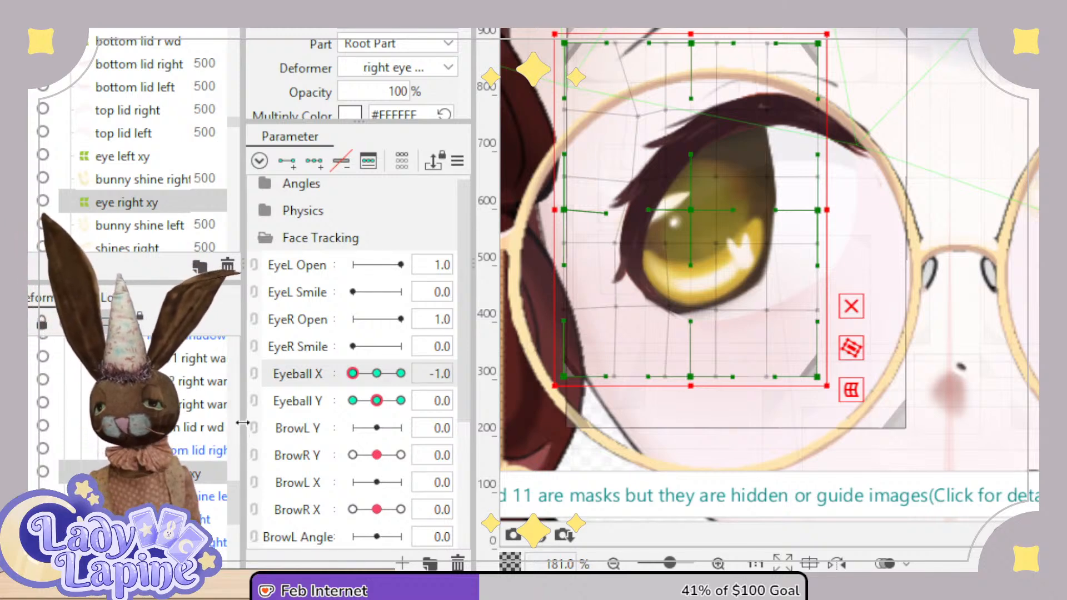
mouse_move(357, 383)
mouse_down()
mouse_move(374, 378)
mouse_move(348, 380)
mouse_move(378, 385)
mouse_move(366, 392)
mouse_move(383, 395)
mouse_move(352, 395)
mouse_move(384, 407)
mouse_move(357, 402)
mouse_up()
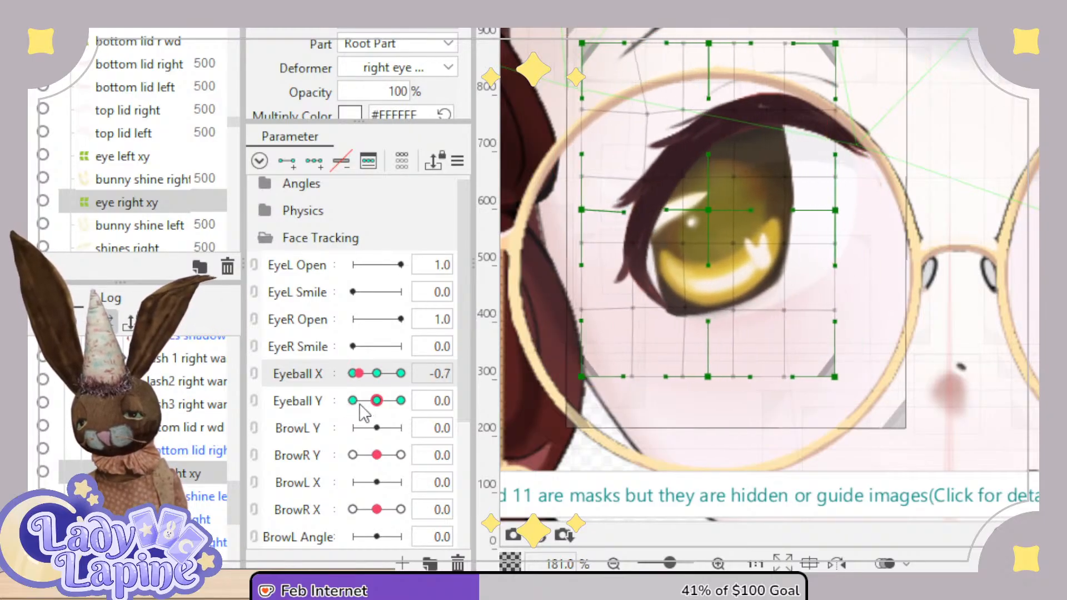
drag(364, 411, 341, 393)
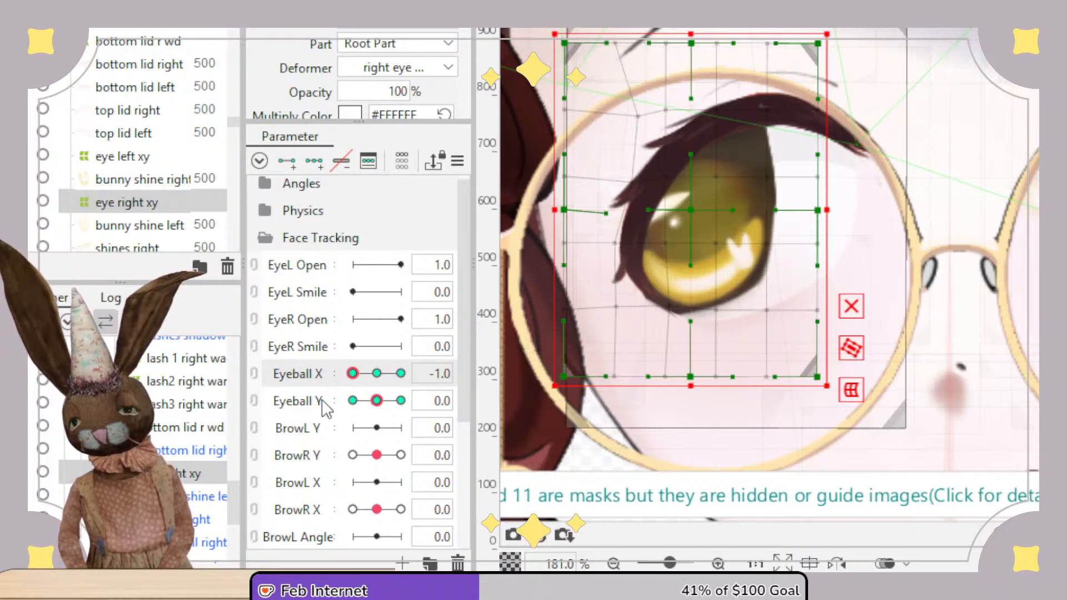
Select the whole lashes warp and, at Eyeball X -1.0, shift its outer grid points outward around the iris.
scroll(237, 499, down, 3)
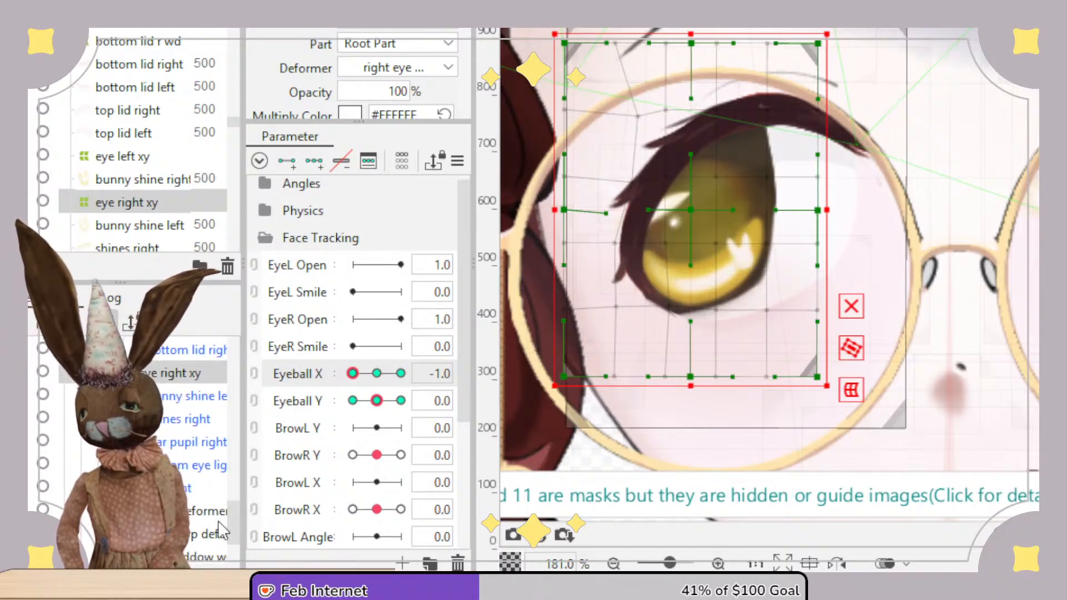
scroll(232, 484, down, 5)
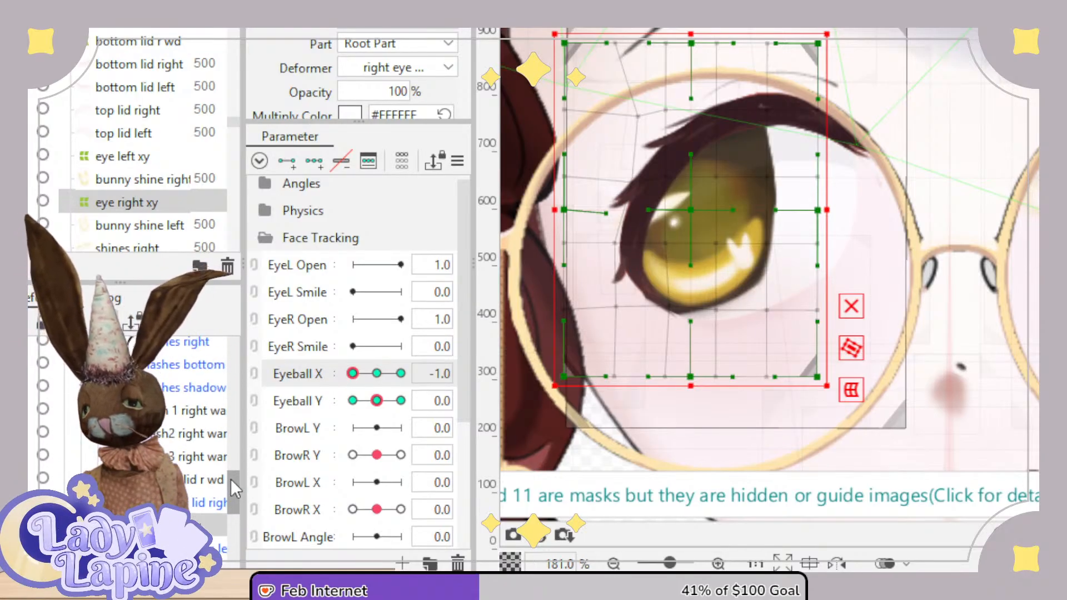
click(195, 461)
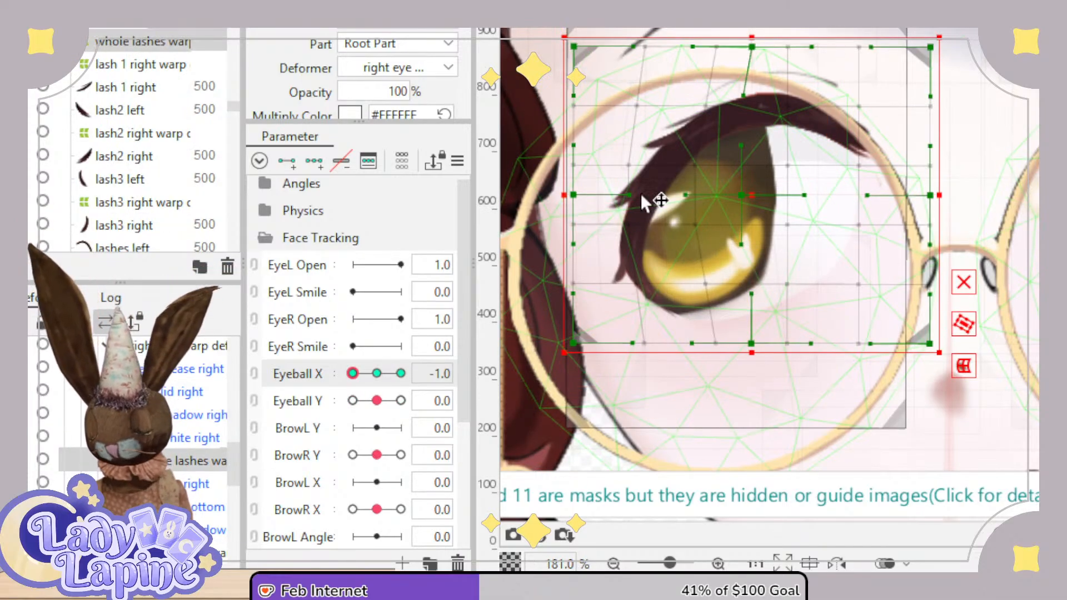
click(352, 373)
drag(628, 198, 599, 200)
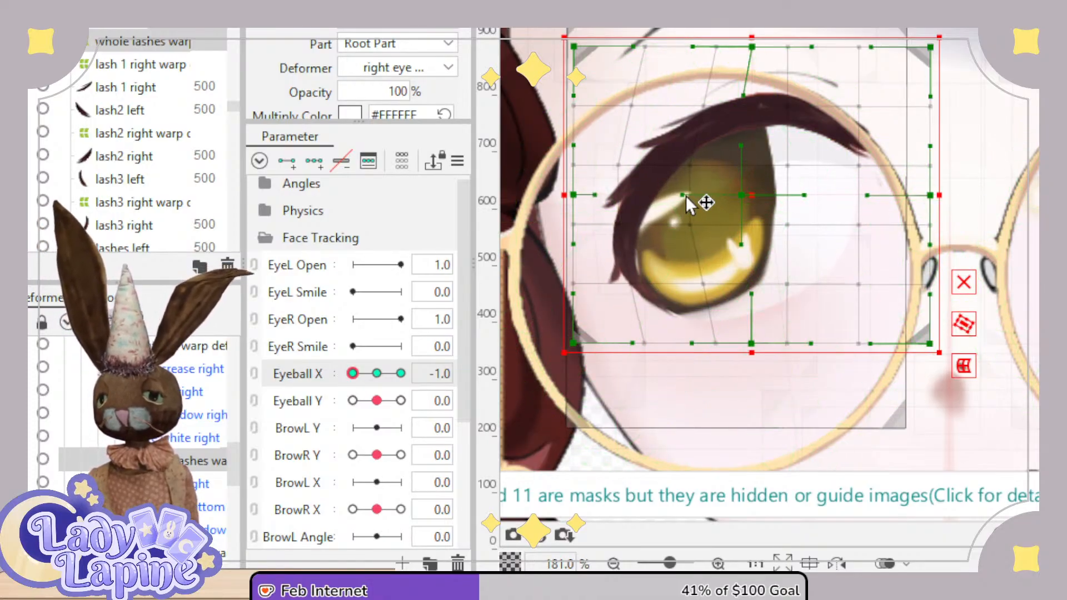
drag(692, 197, 681, 196)
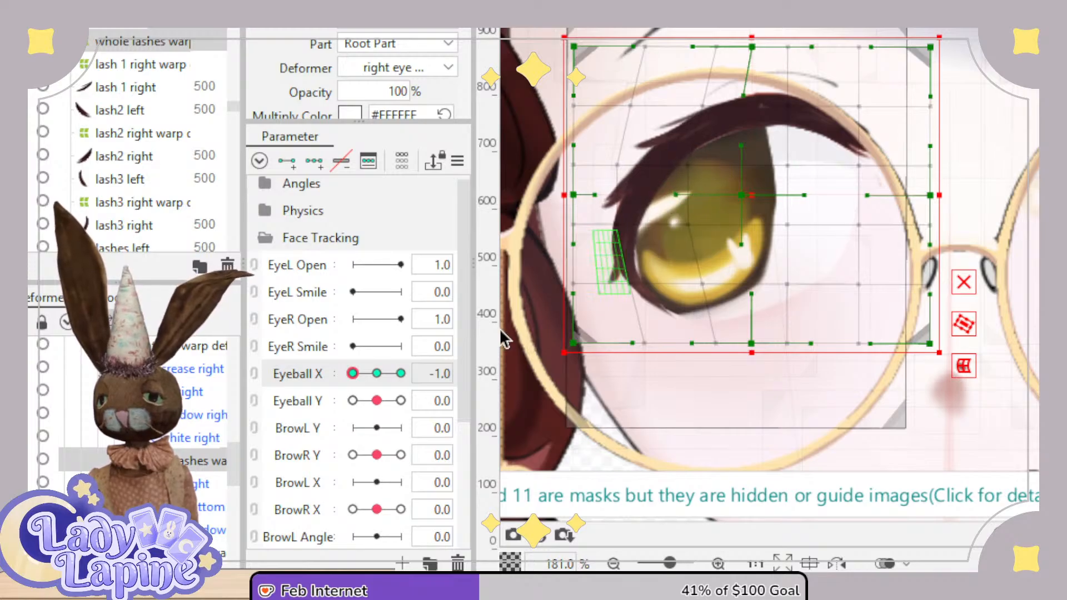
Test the lash movement on Eyeball X, stretch the outer lash inward over the iris at -1.0, and return the parameter to 0.0.
mouse_move(355, 384)
mouse_down()
mouse_move(373, 382)
mouse_move(345, 385)
mouse_up()
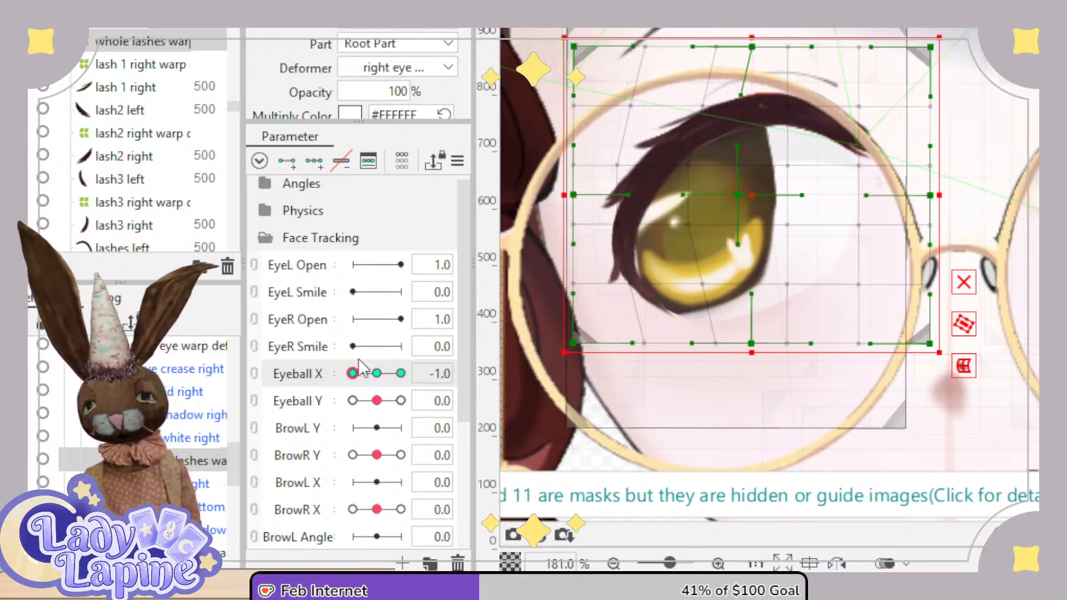
mouse_move(360, 386)
mouse_down()
mouse_move(392, 385)
mouse_move(350, 372)
mouse_move(380, 384)
mouse_move(342, 382)
mouse_up()
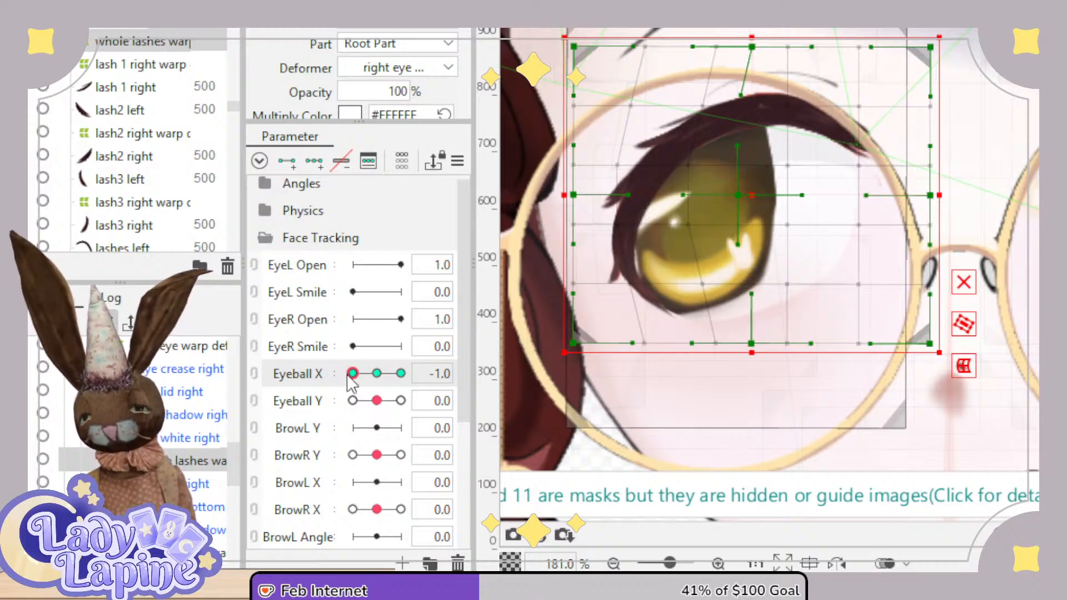
drag(350, 376, 342, 379)
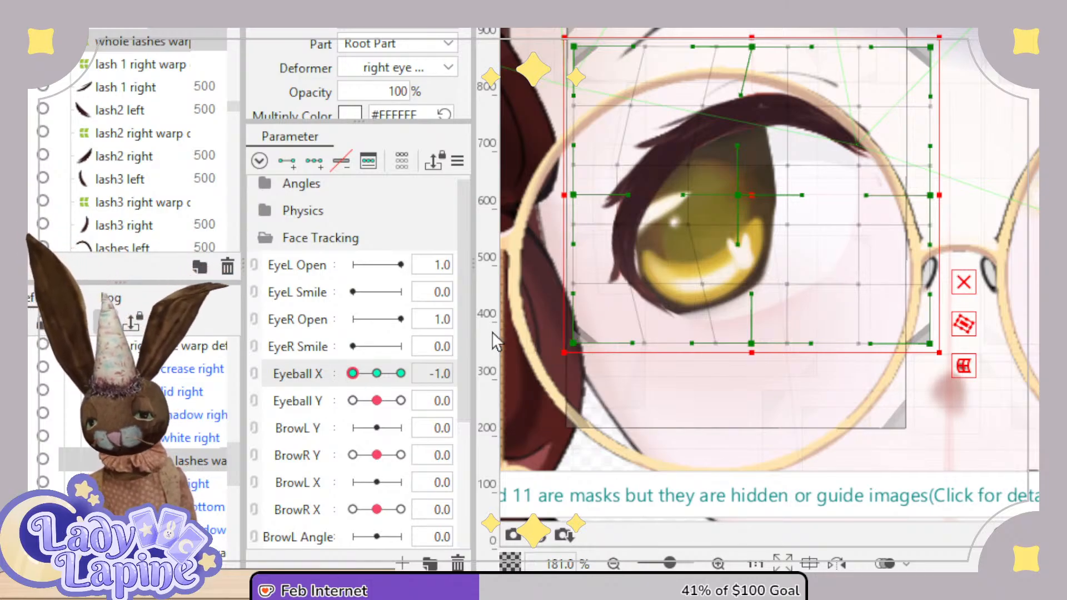
drag(634, 197, 657, 194)
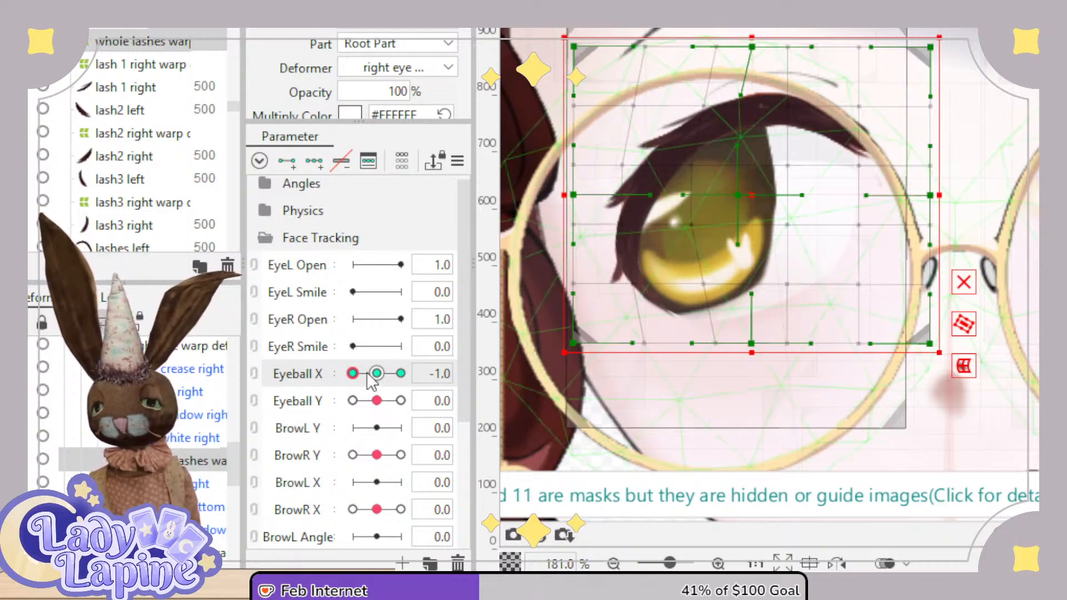
mouse_move(374, 374)
mouse_down()
mouse_move(353, 374)
mouse_move(376, 375)
mouse_up()
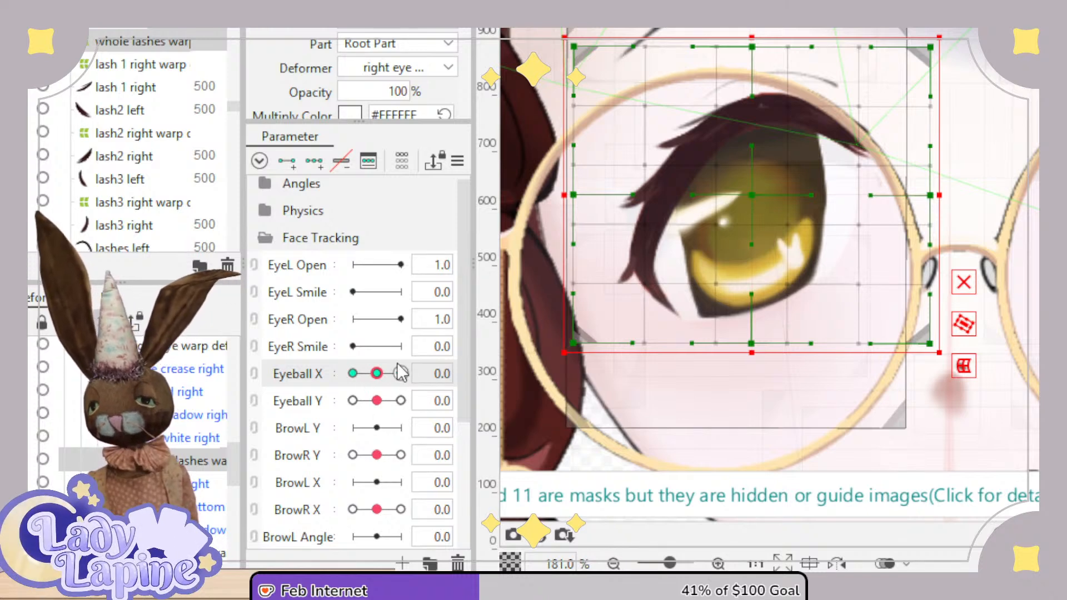
Hide the glasses over the eyes and, at Eyeball X 1.0, shift the whole lashes warp's inner grid points toward the nose.
drag(376, 374, 405, 382)
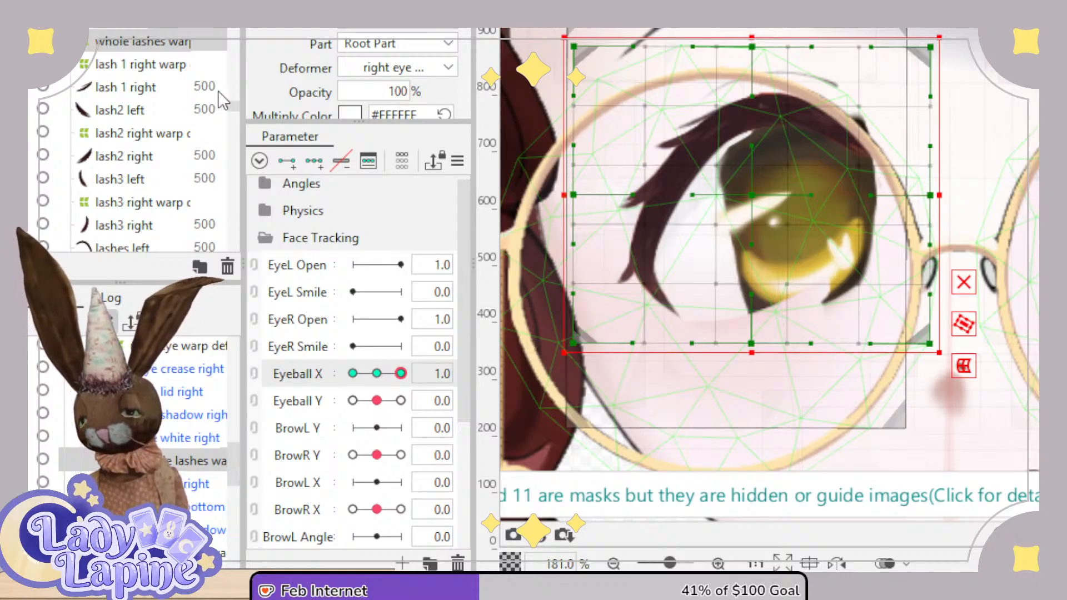
drag(233, 102, 246, 63)
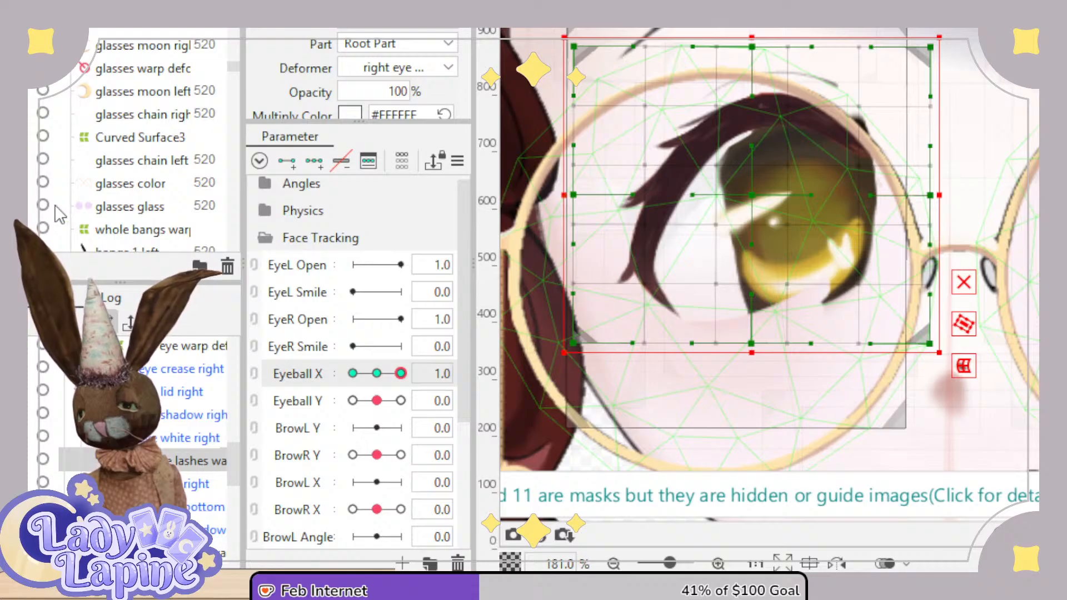
click(25, 186)
click(29, 208)
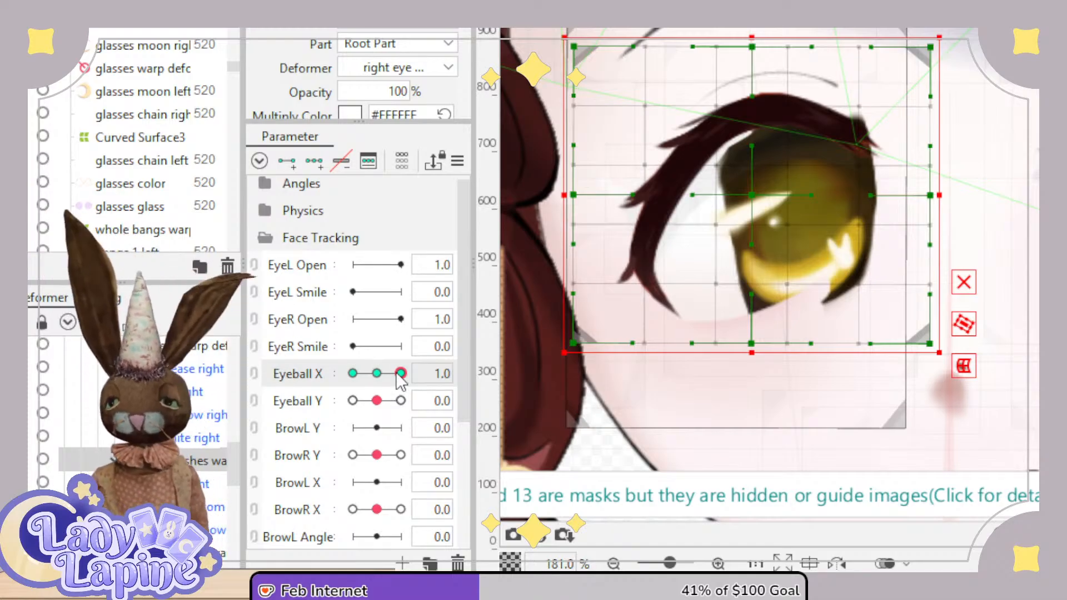
mouse_move(398, 374)
mouse_down()
mouse_move(353, 373)
mouse_move(357, 366)
mouse_move(409, 383)
mouse_up()
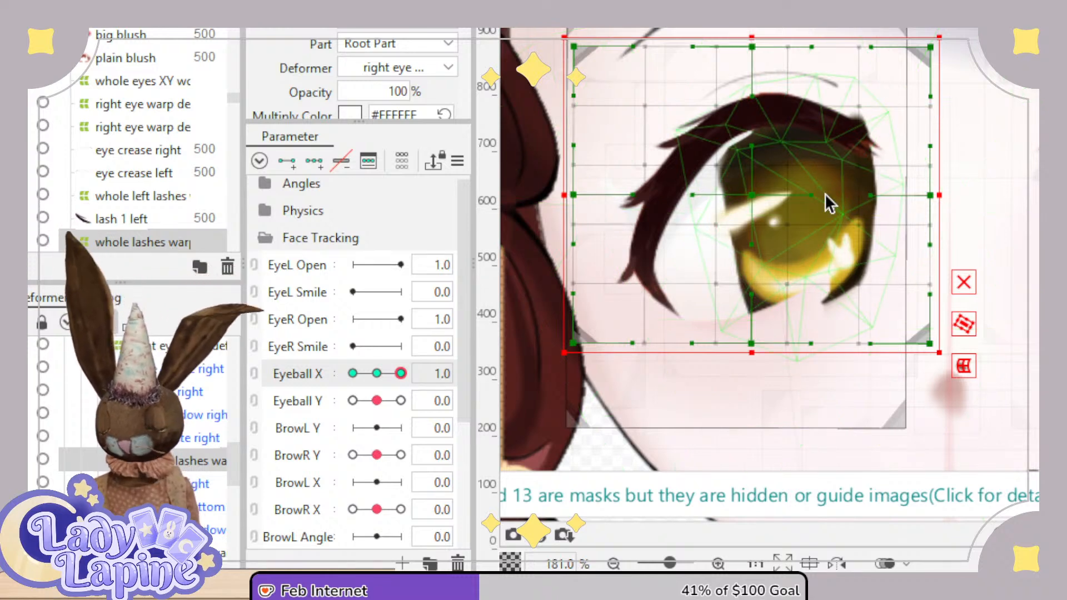
drag(813, 195, 870, 196)
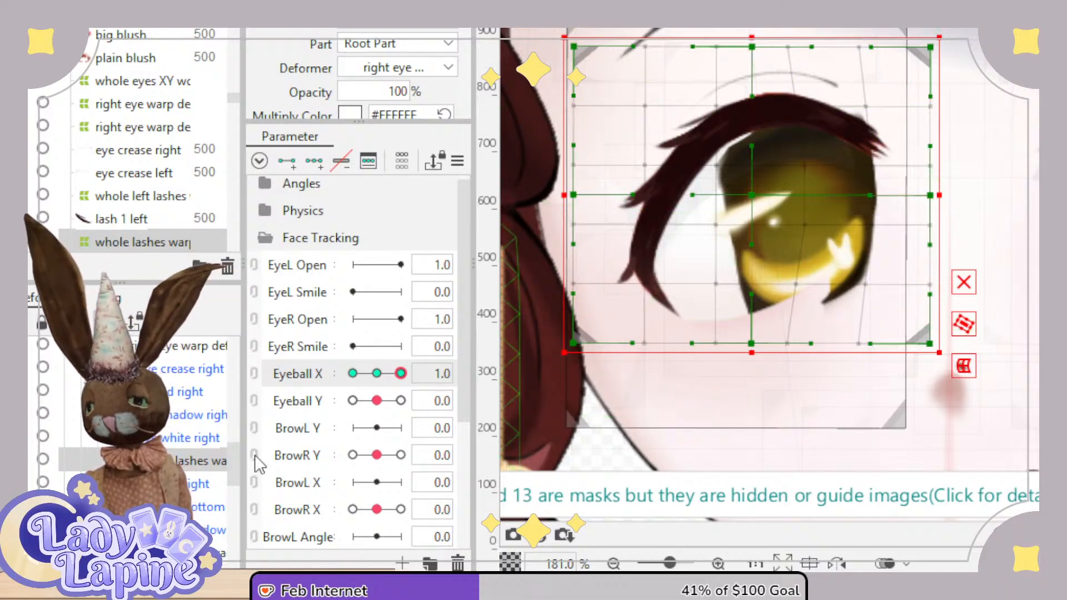
Move the inner half of the bottom lid right mesh toward the nose at Eyeball X 1.0 and check the horizontal eye movement.
drag(235, 445, 250, 496)
click(197, 462)
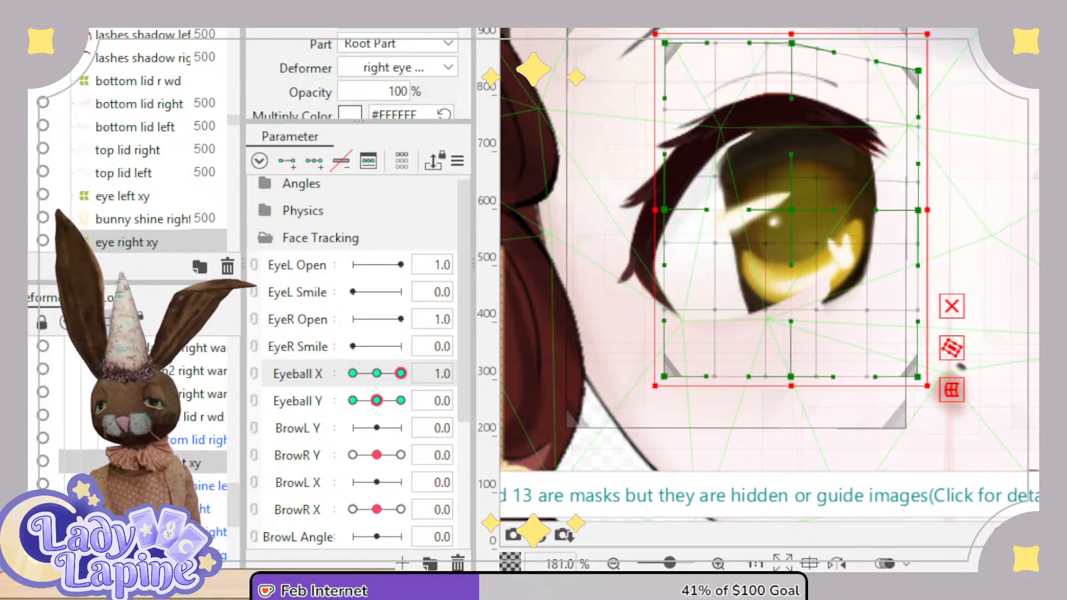
click(788, 292)
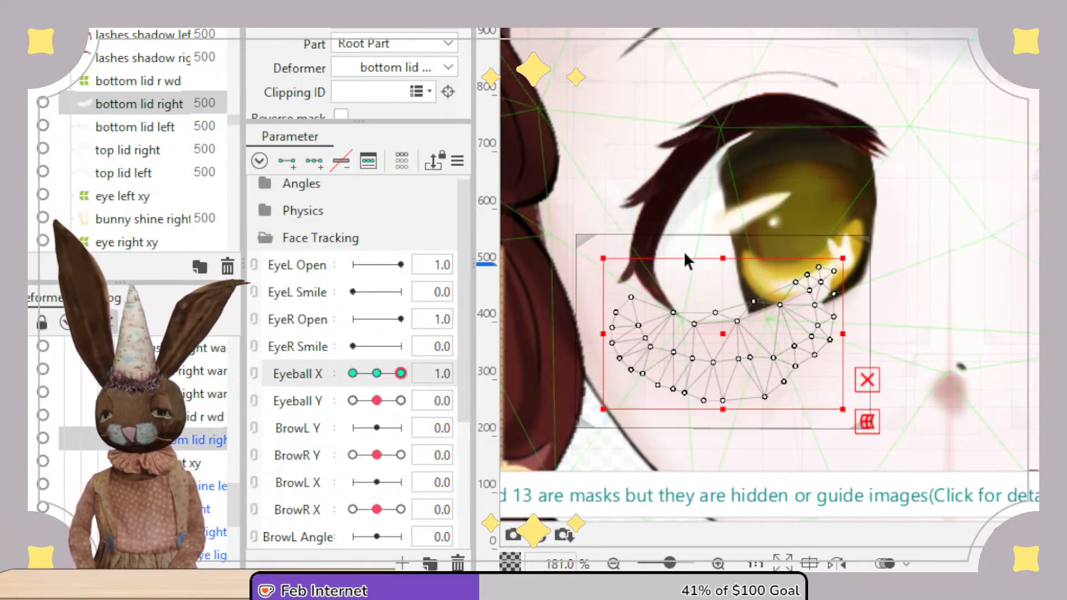
drag(720, 236, 877, 425)
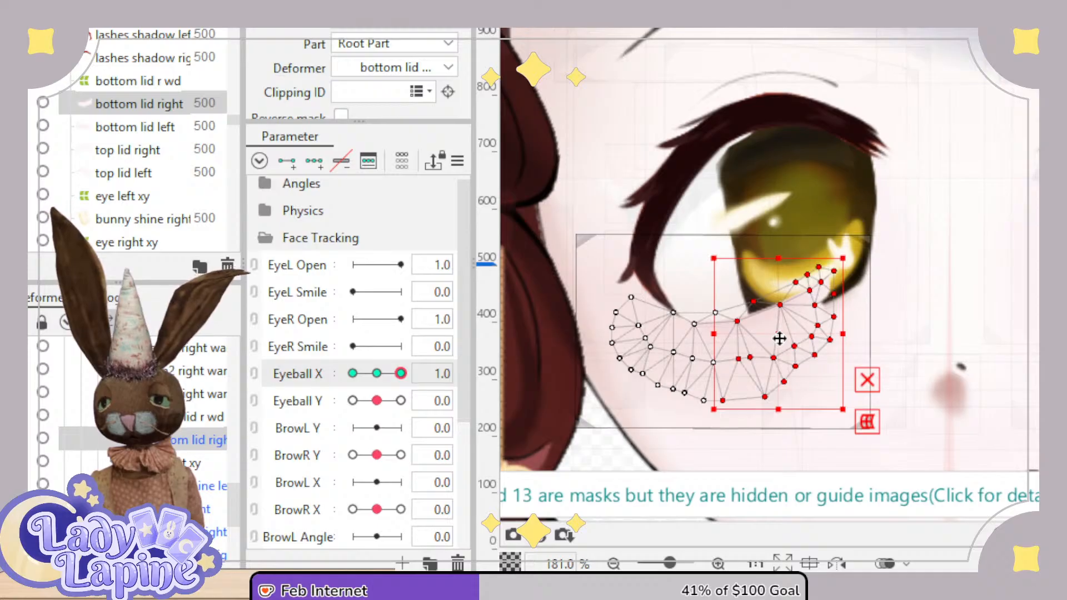
drag(780, 338, 820, 339)
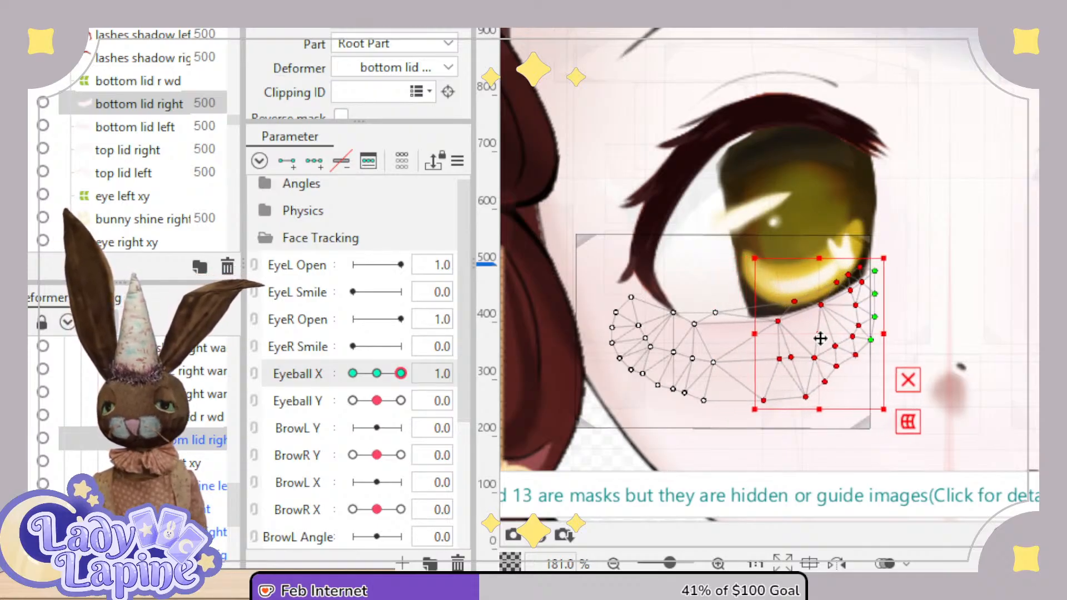
click(197, 417)
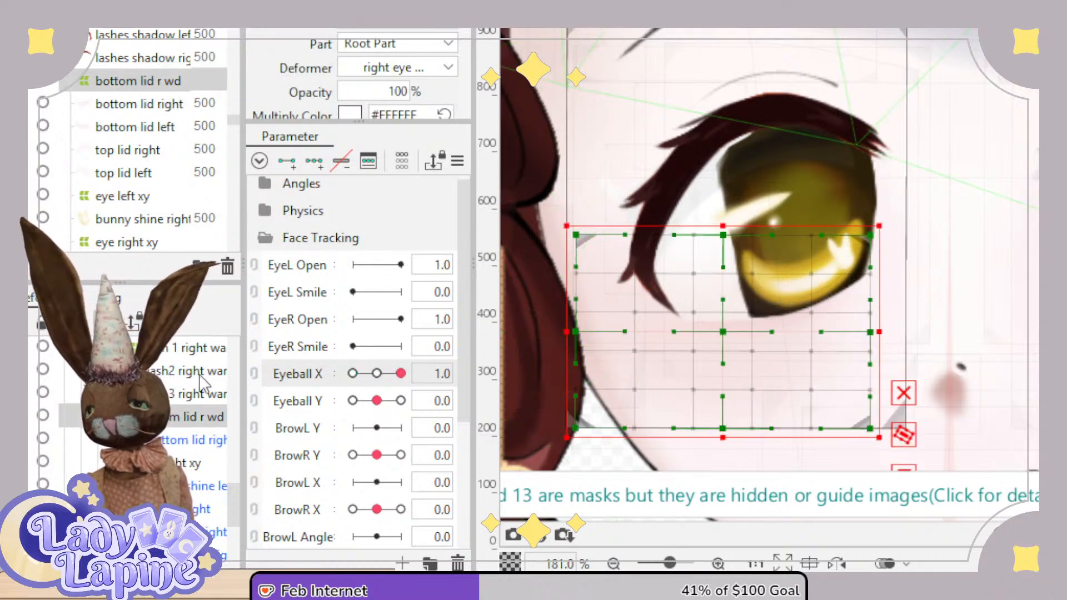
mouse_move(404, 373)
mouse_down()
mouse_move(351, 373)
mouse_move(416, 375)
mouse_move(352, 373)
mouse_move(401, 373)
mouse_up()
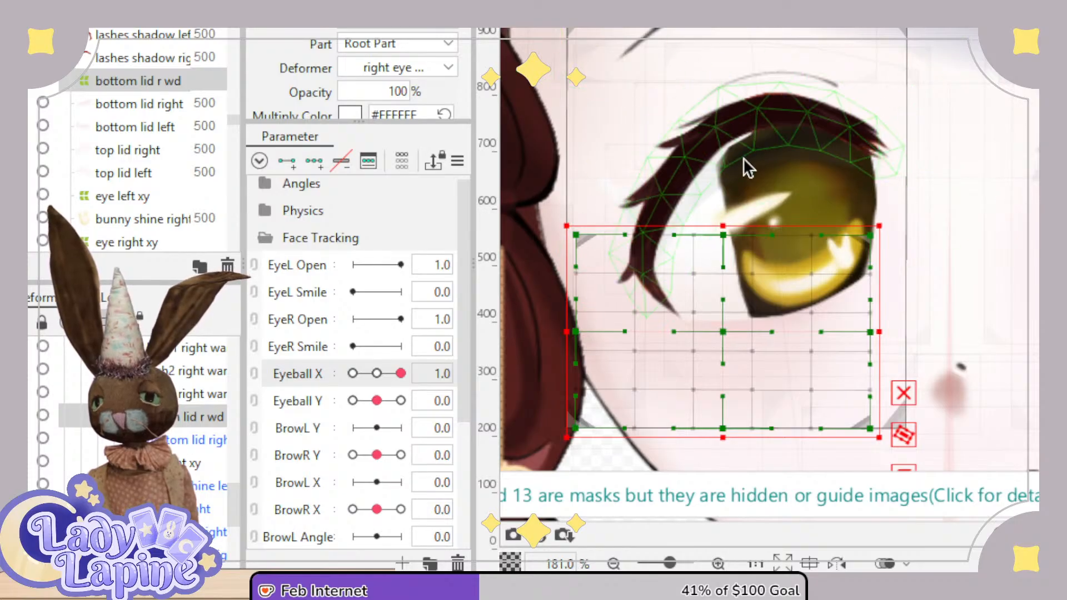
Return Eyeball X to 0.0, lower the eye left xy and eye right xy warps together at Eyeball Y 1.0, and test the movement.
click(187, 468)
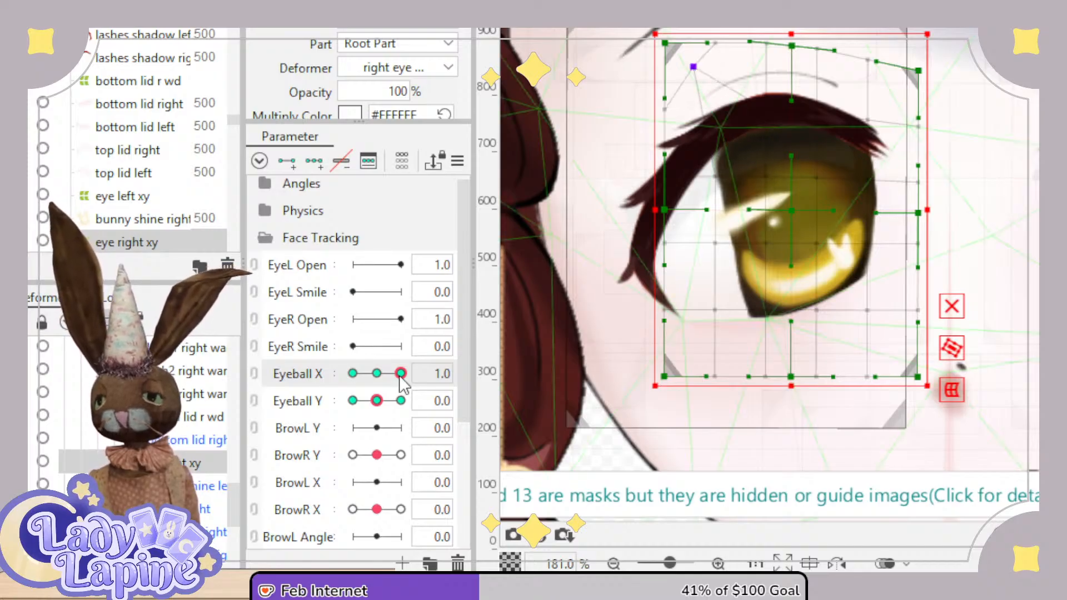
drag(401, 374, 409, 417)
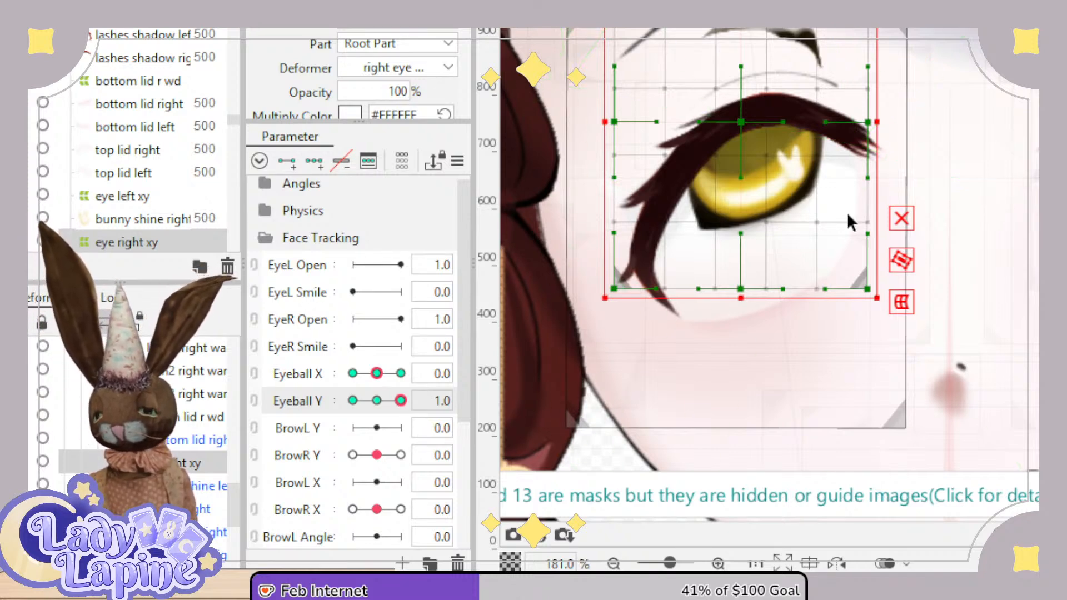
scroll(931, 270, down, 2)
scroll(929, 273, down, 1)
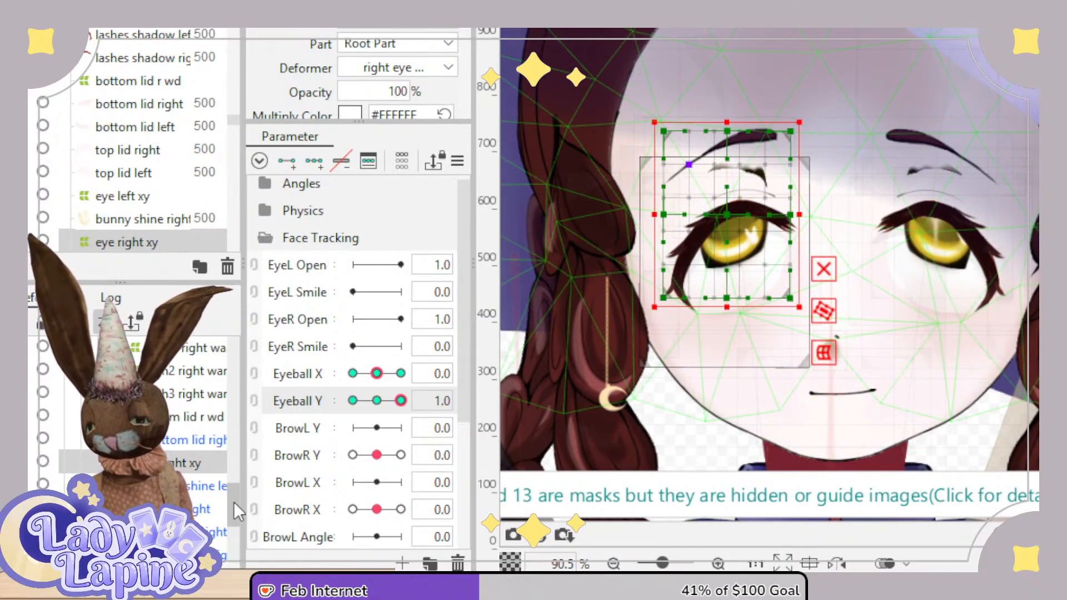
scroll(234, 504, down, 3)
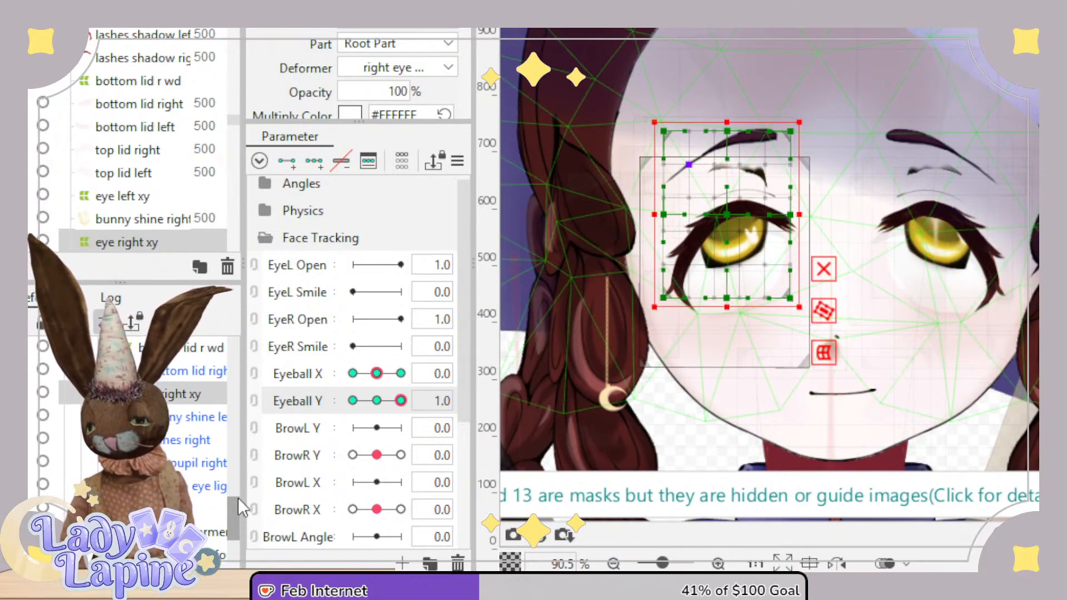
drag(238, 498, 238, 413)
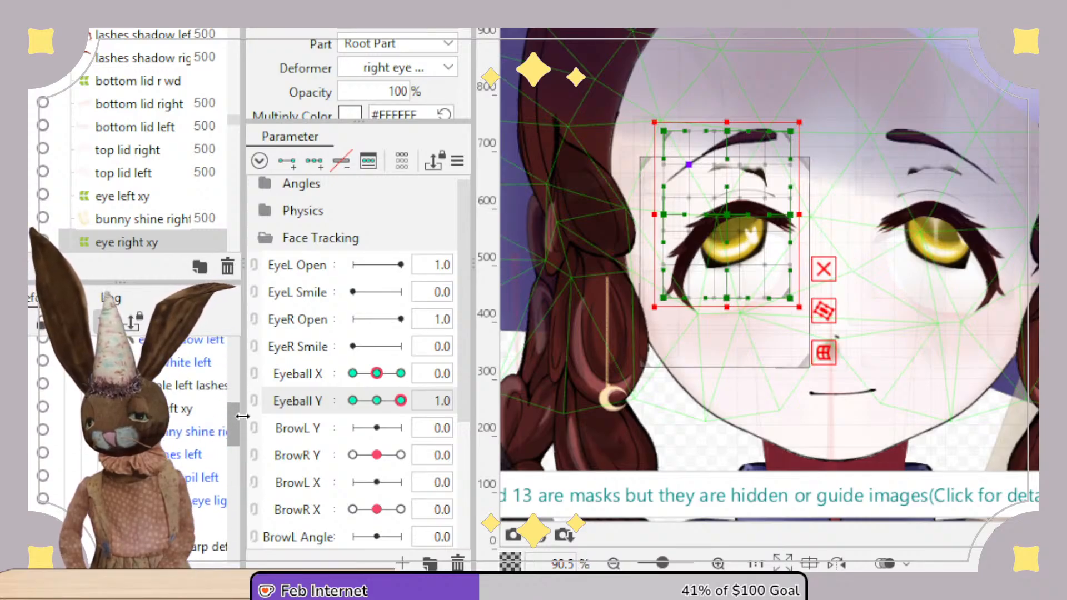
ctrl+click(183, 416)
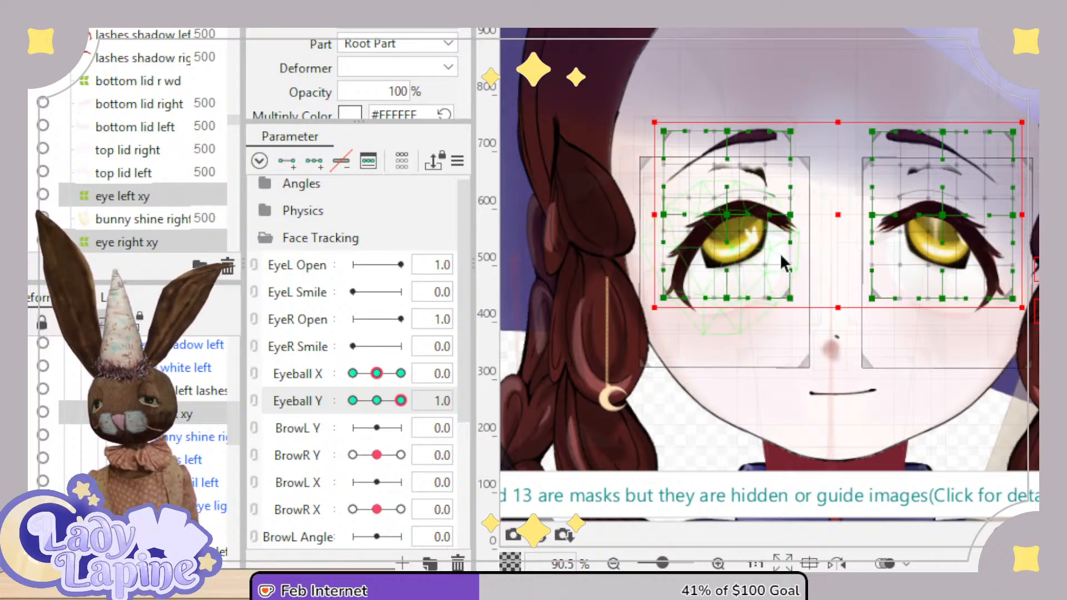
drag(838, 221, 838, 241)
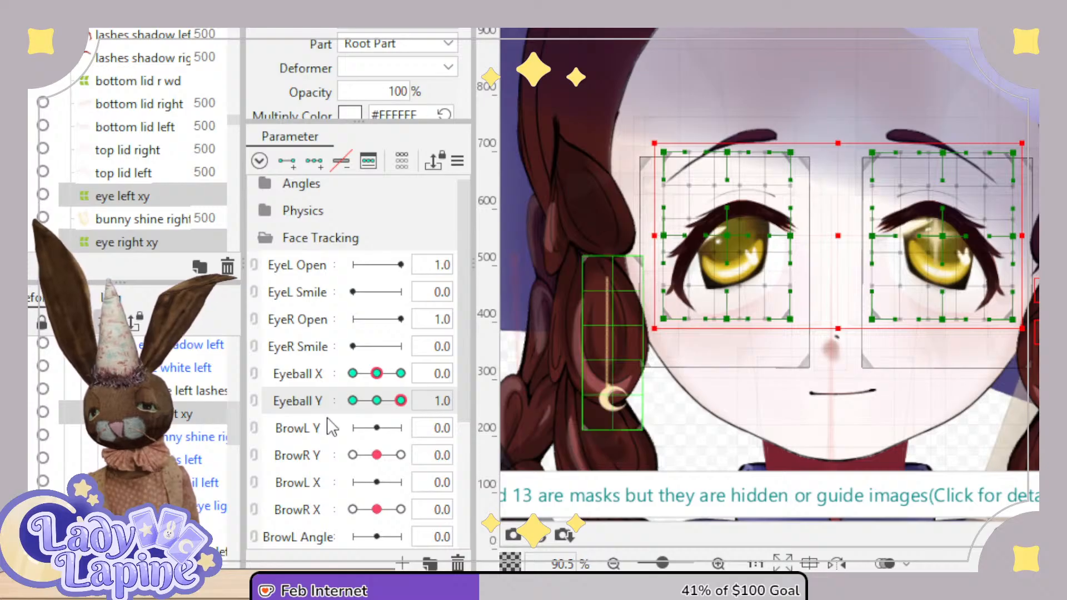
drag(387, 405, 428, 394)
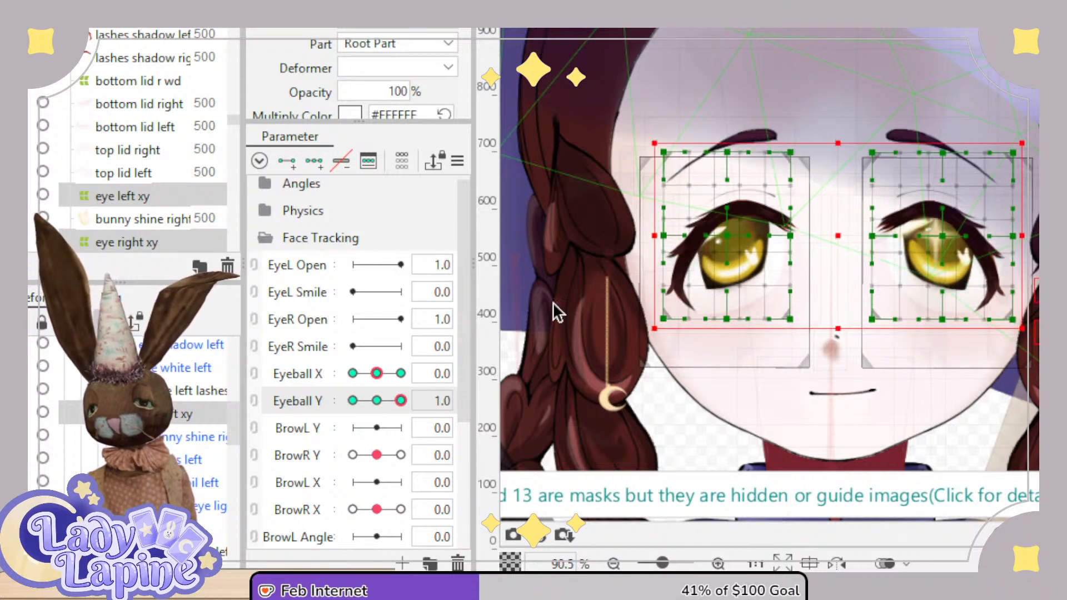
scroll(748, 216, up, 5)
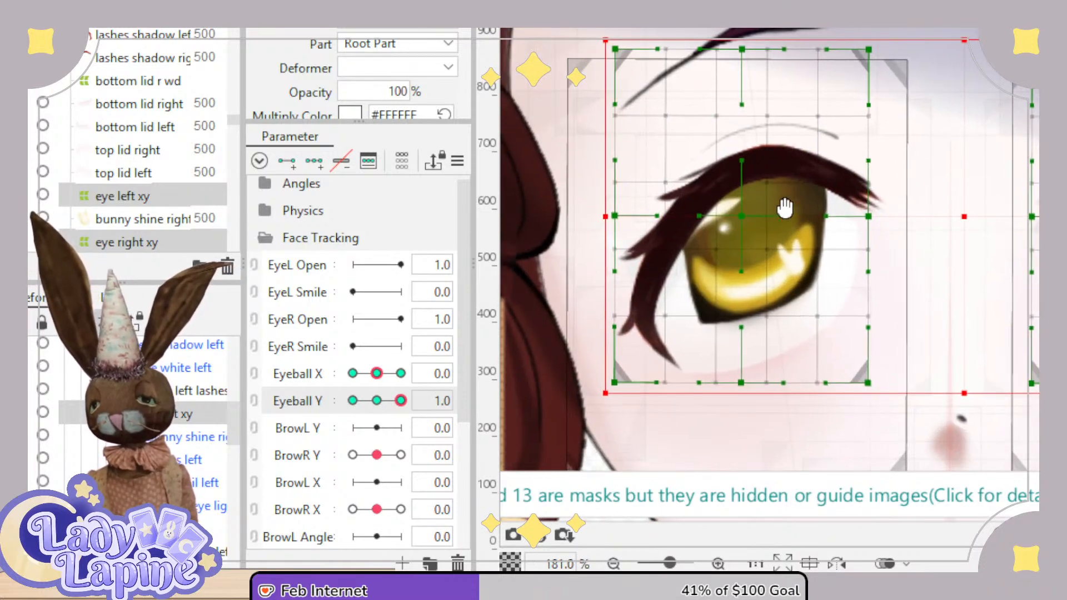
click(170, 396)
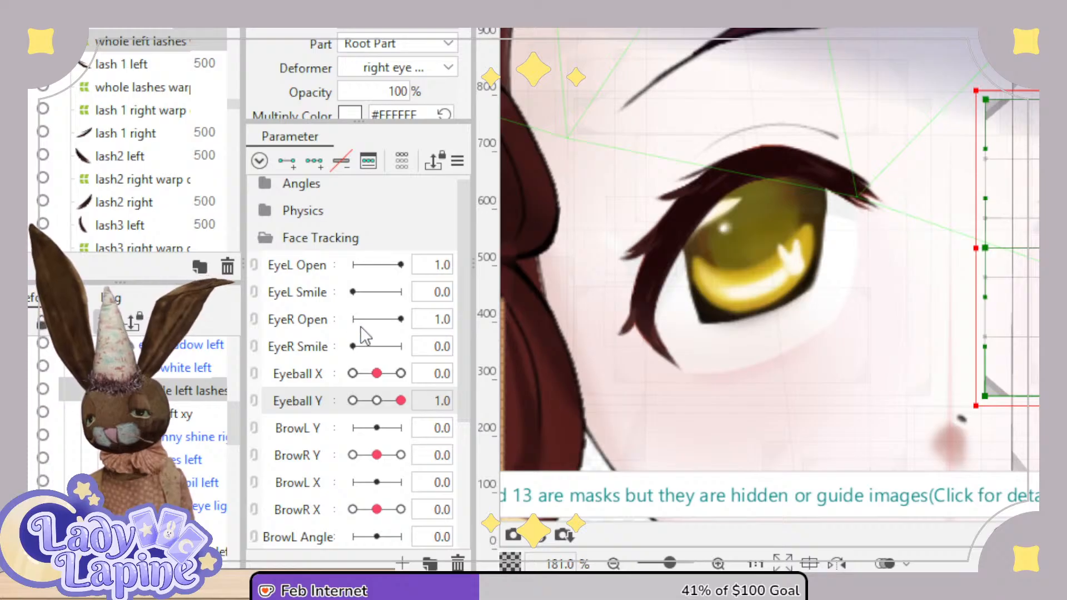
click(305, 379)
click(309, 399)
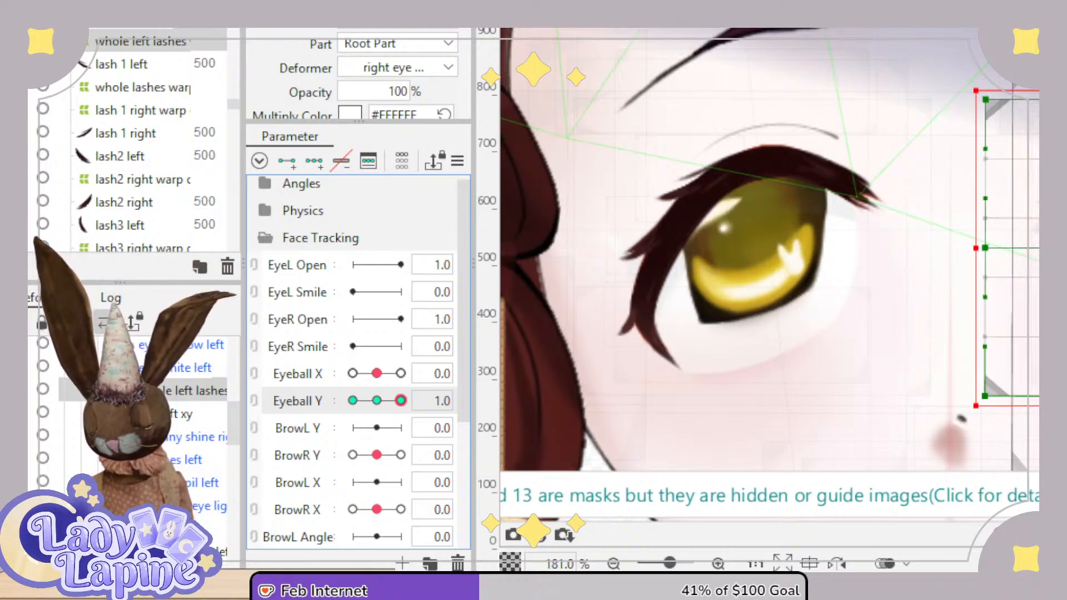
key(ctrl+z)
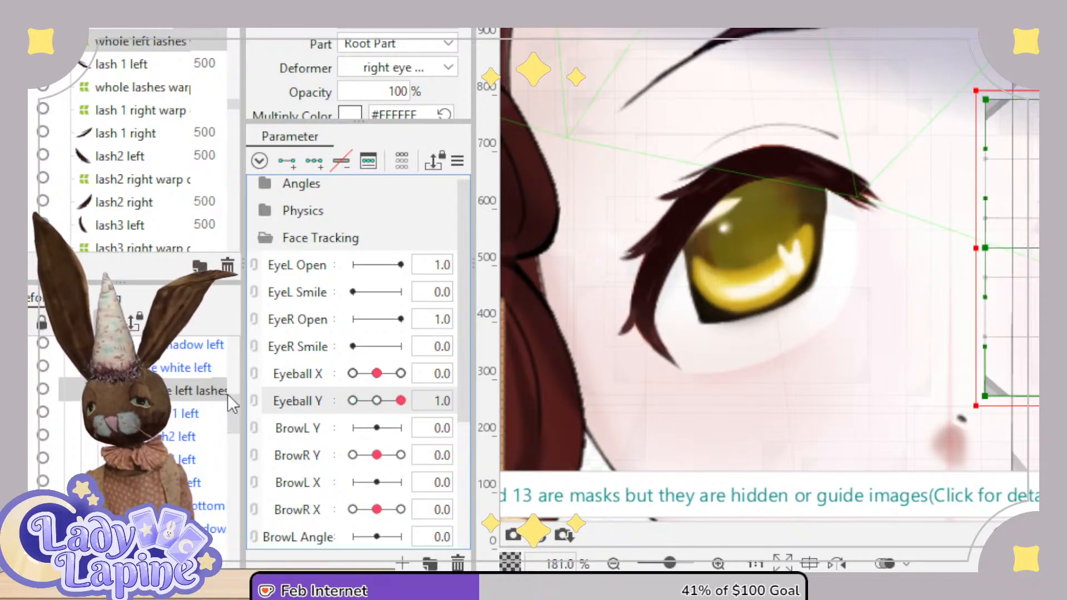
Bend the right eye's whole lashes warp deformer upward through its middle with the deform brush at Eyeball Y 1.0.
drag(237, 421, 243, 482)
click(177, 459)
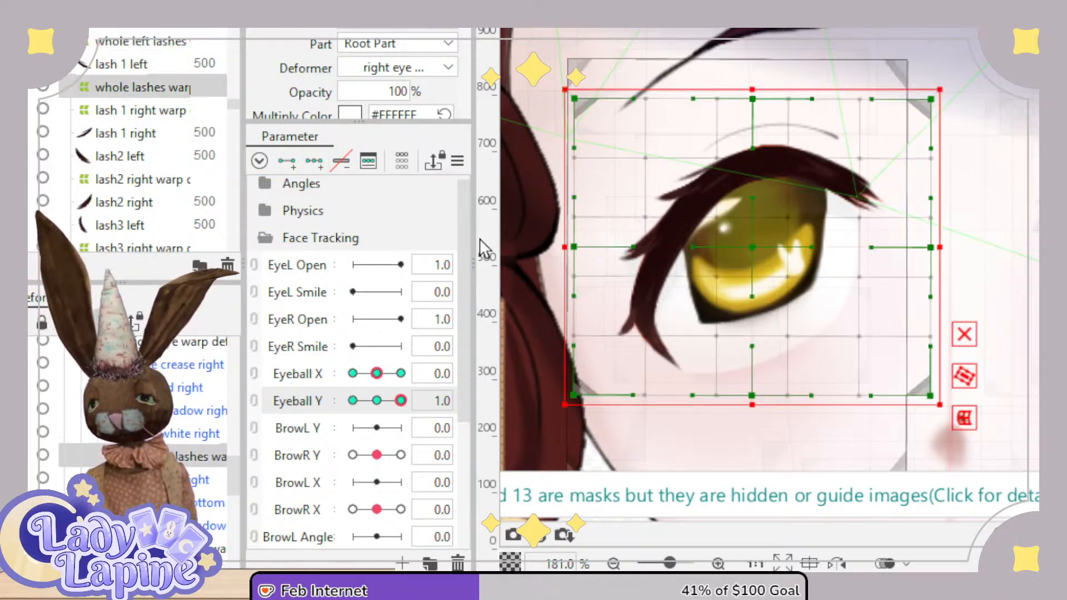
click(987, 17)
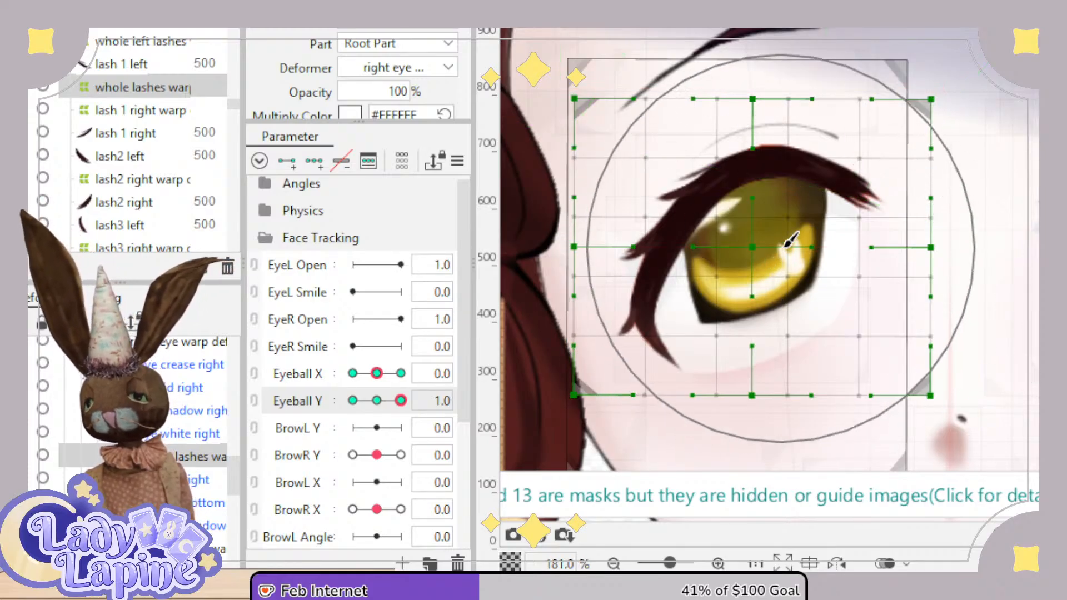
scroll(781, 259, up, 3)
scroll(777, 257, down, 3)
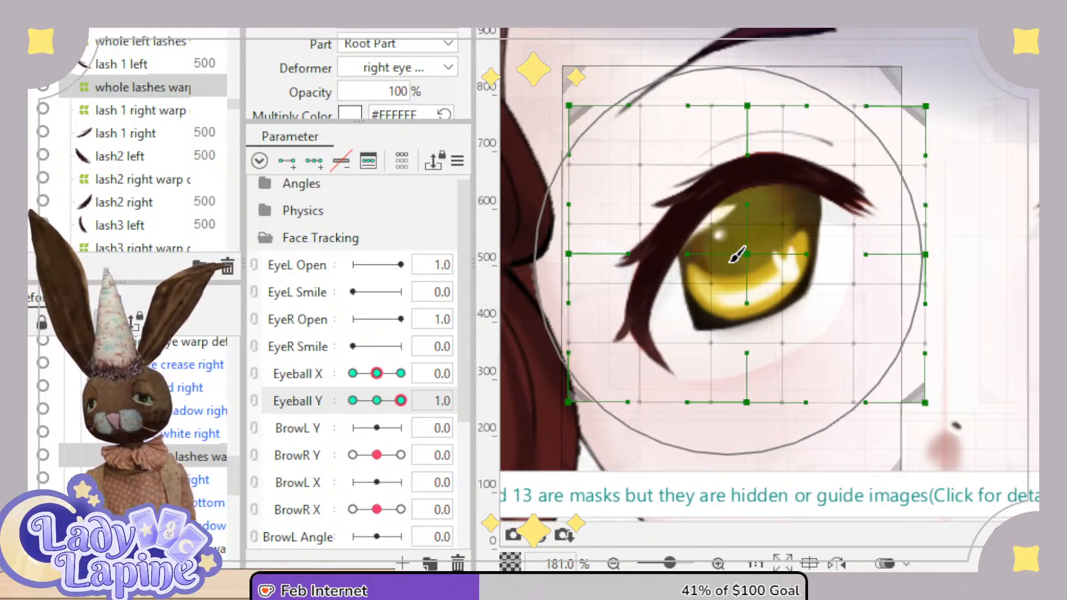
drag(747, 260, 743, 240)
key(ctrl+z)
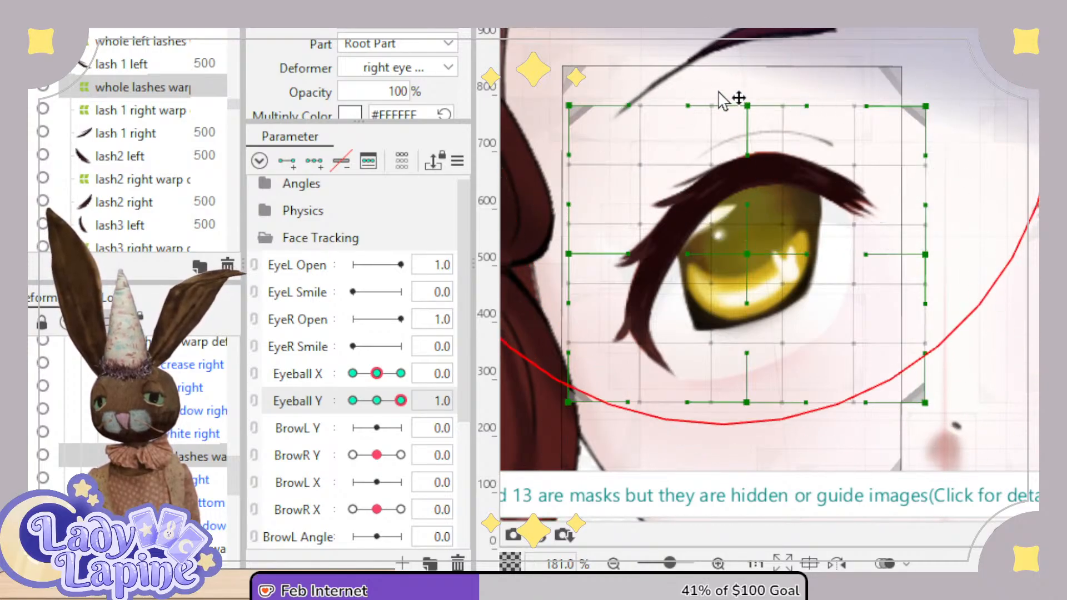
drag(834, 118, 776, 127)
drag(900, 118, 831, 119)
drag(743, 258, 741, 235)
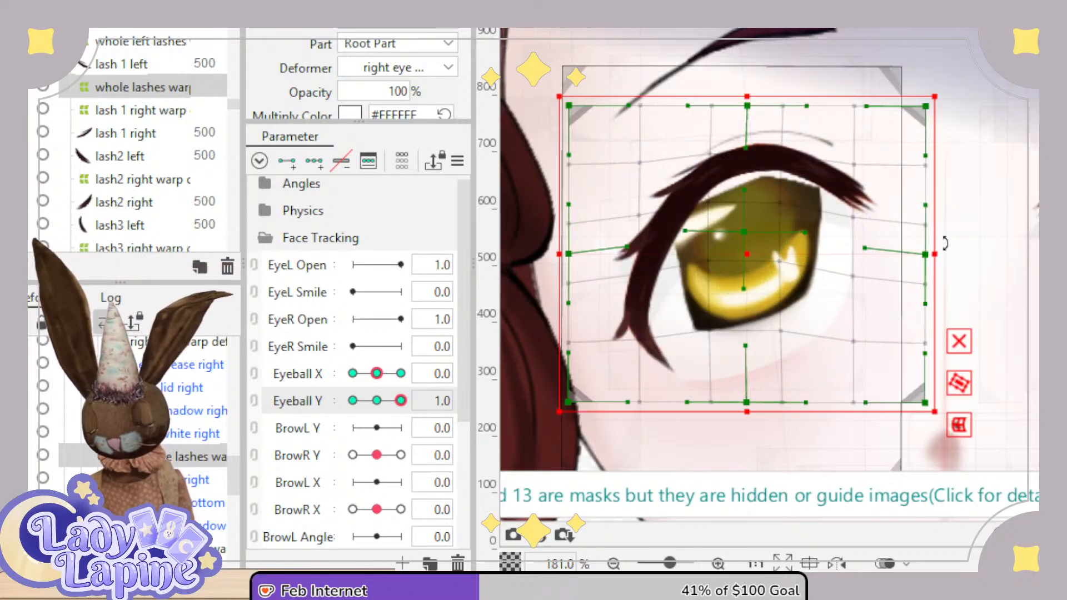
key(ctrl+z)
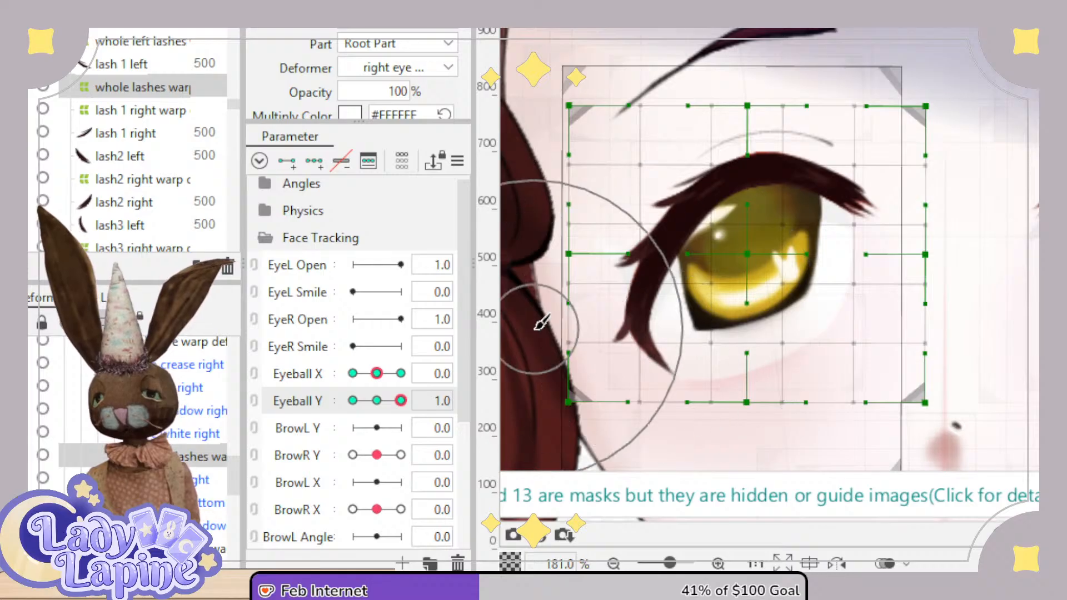
mouse_move(753, 255)
mouse_down()
mouse_move(758, 226)
mouse_move(748, 248)
mouse_move(755, 231)
mouse_move(779, 250)
mouse_move(767, 261)
mouse_up()
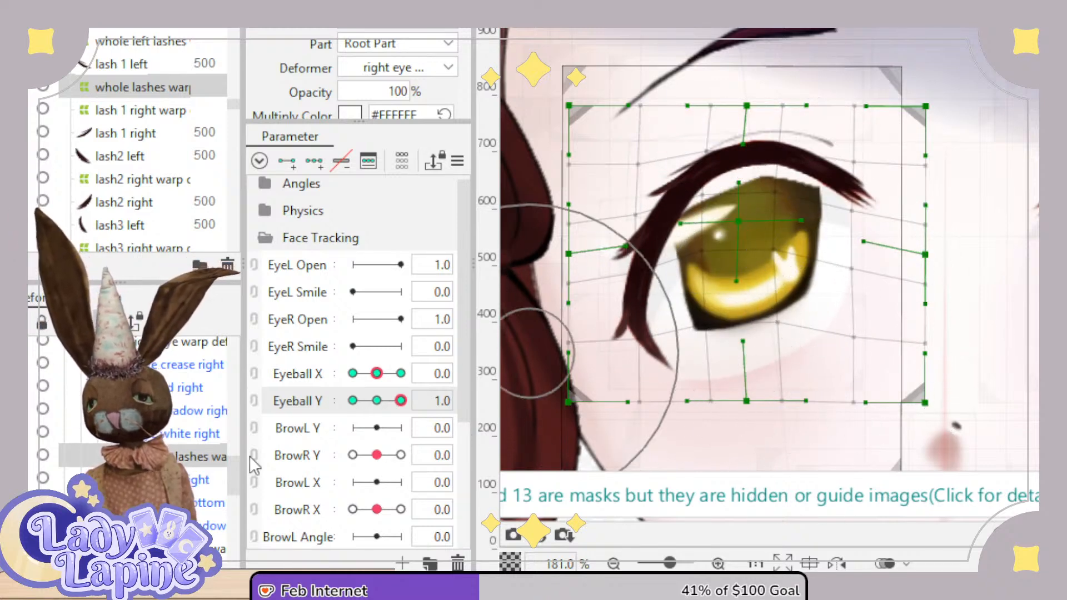
Generate a denser automatic mesh for top lid right and raise its lower edge at Eyeball Y 1.0, using three new keys.
click(171, 397)
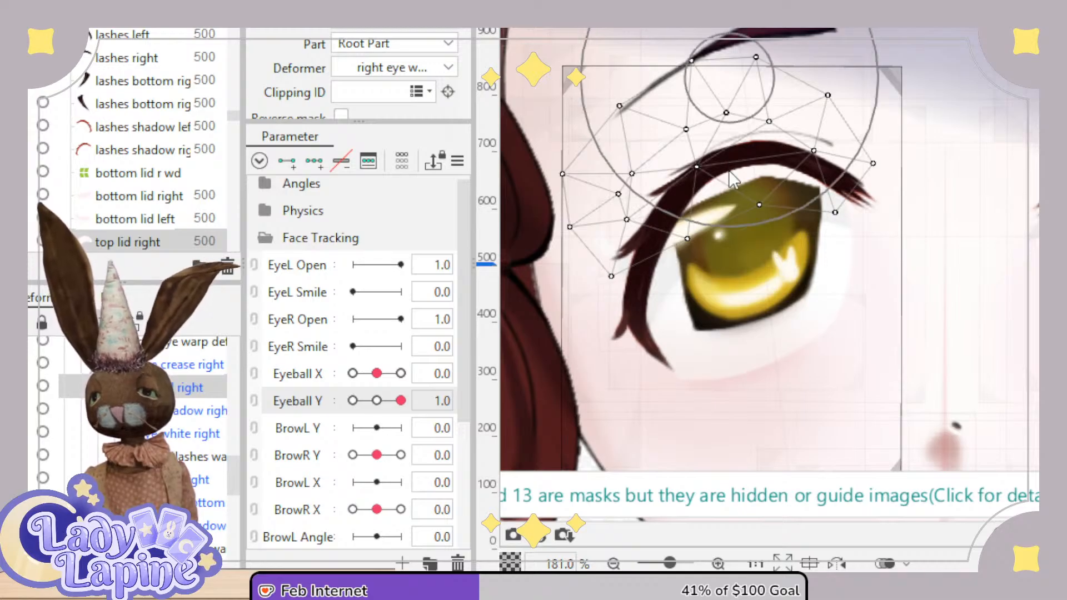
key(ctrl+shift+a)
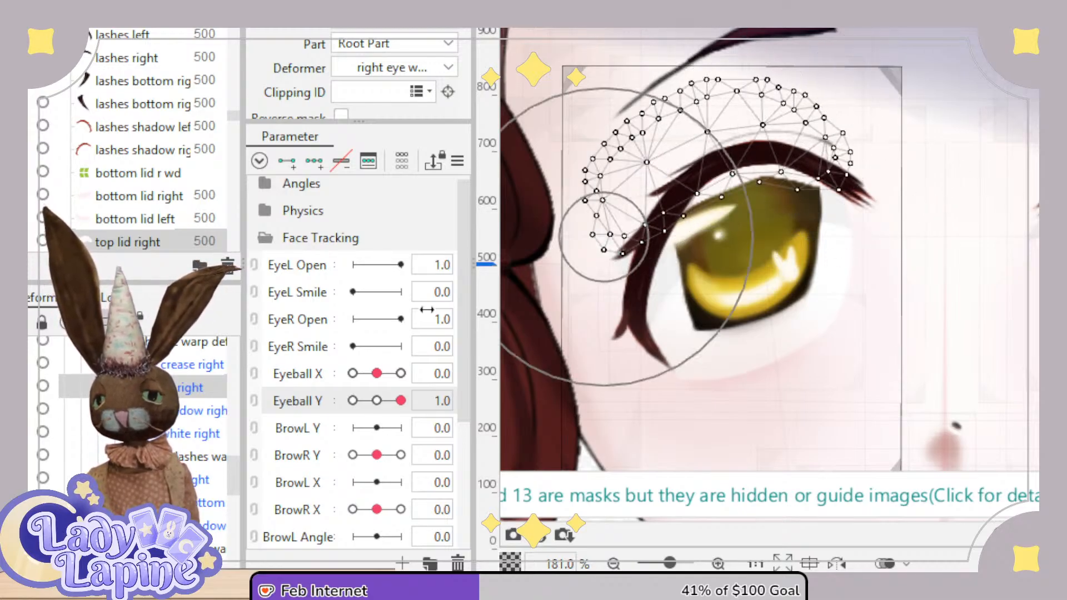
click(315, 162)
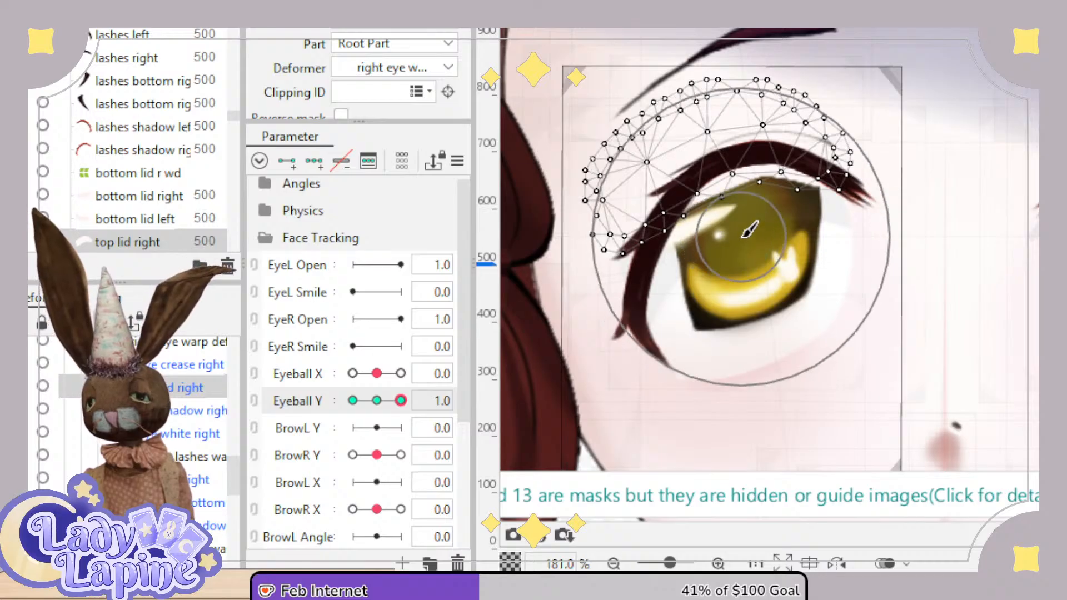
drag(742, 238, 738, 205)
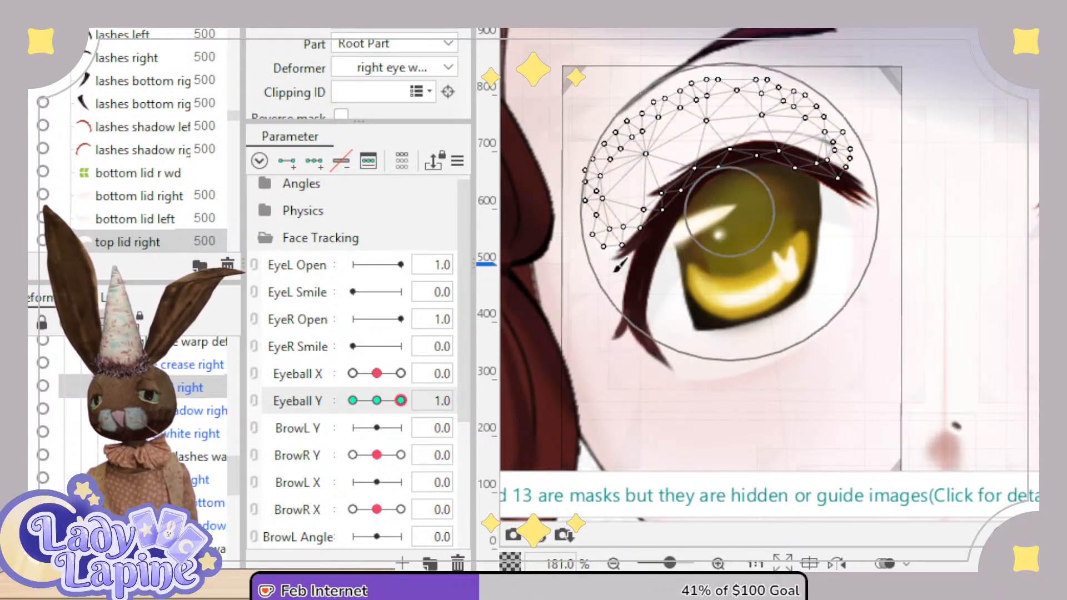
Set Eyeball Y to -1.0 and brush the right eye's whole lashes warp deformer downward over the iris.
drag(394, 405, 350, 411)
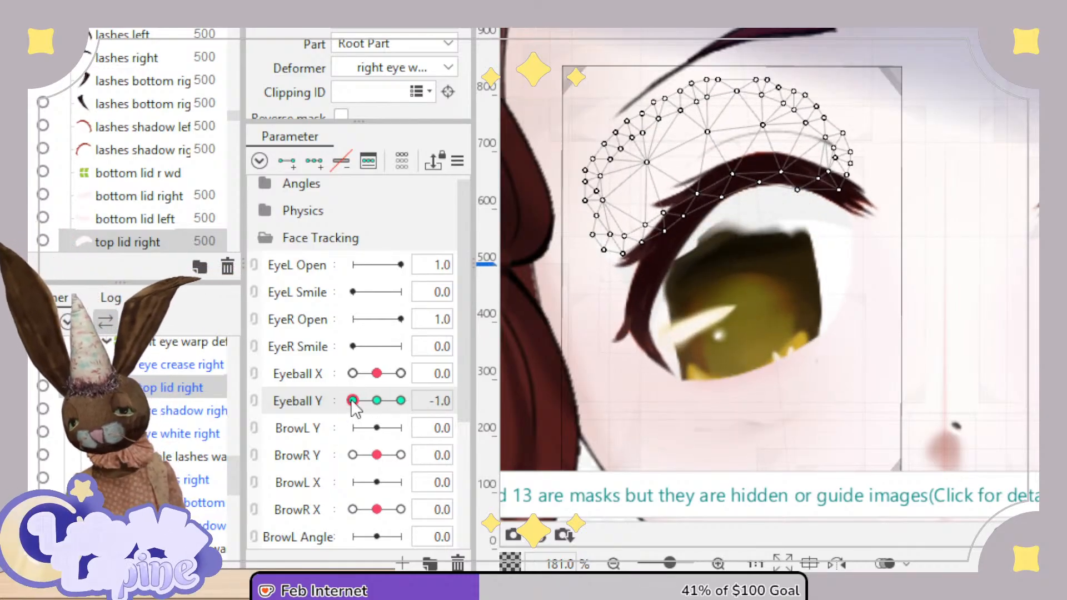
click(194, 457)
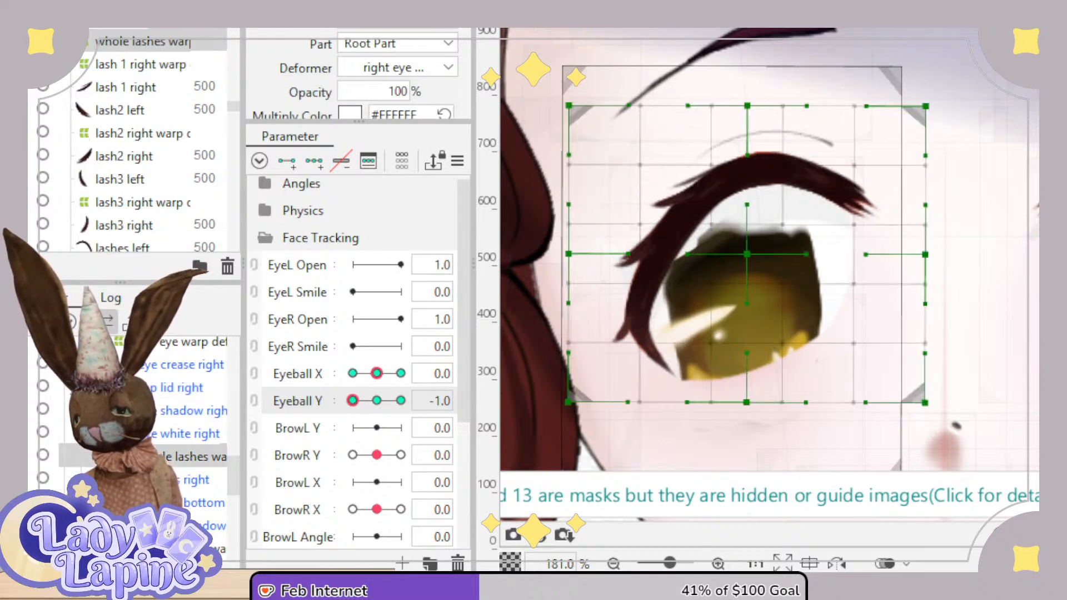
click(740, 109)
mouse_move(744, 106)
mouse_down()
mouse_move(751, 148)
mouse_move(818, 131)
mouse_move(845, 159)
mouse_move(850, 235)
mouse_up()
drag(724, 230, 733, 257)
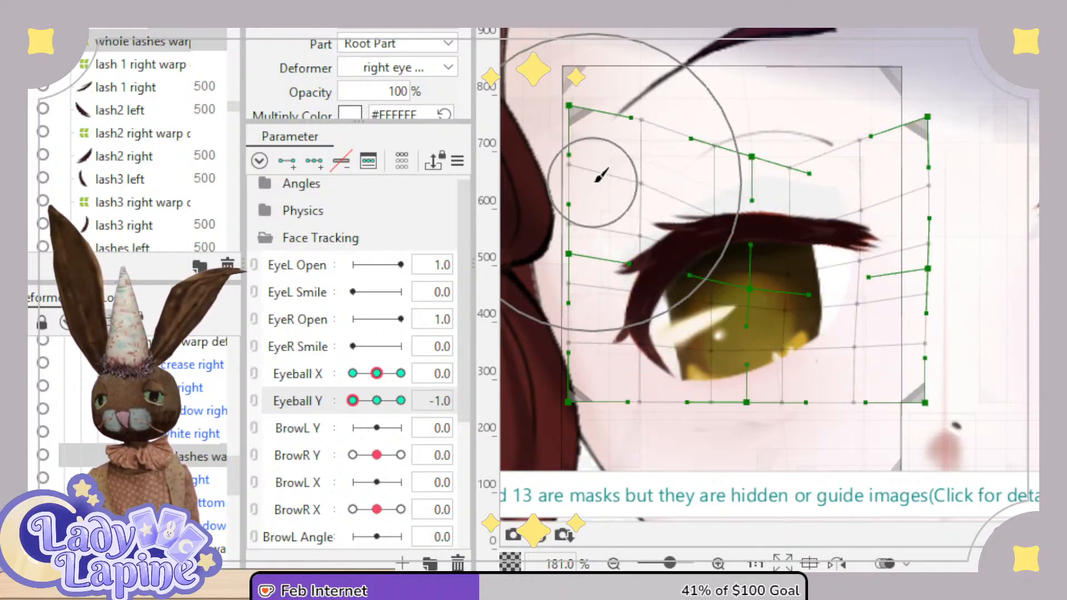
click(598, 196)
drag(596, 187, 597, 188)
drag(880, 224, 882, 240)
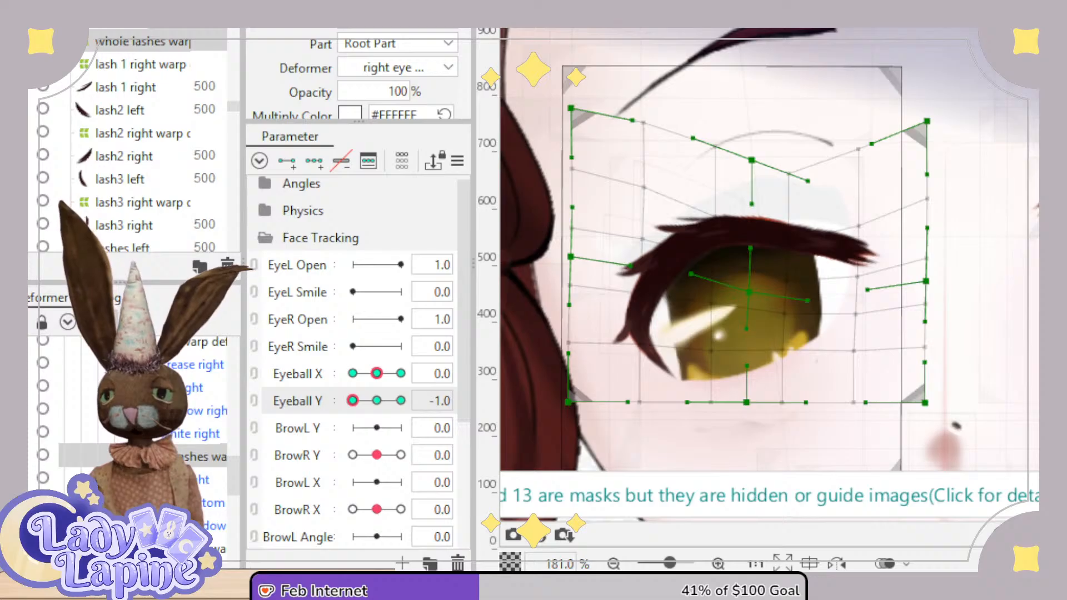
Lower the control point midway along the lashes warp's outer edge to drop the lash tips at Eyeball Y -1.0.
key(v)
drag(926, 287, 926, 331)
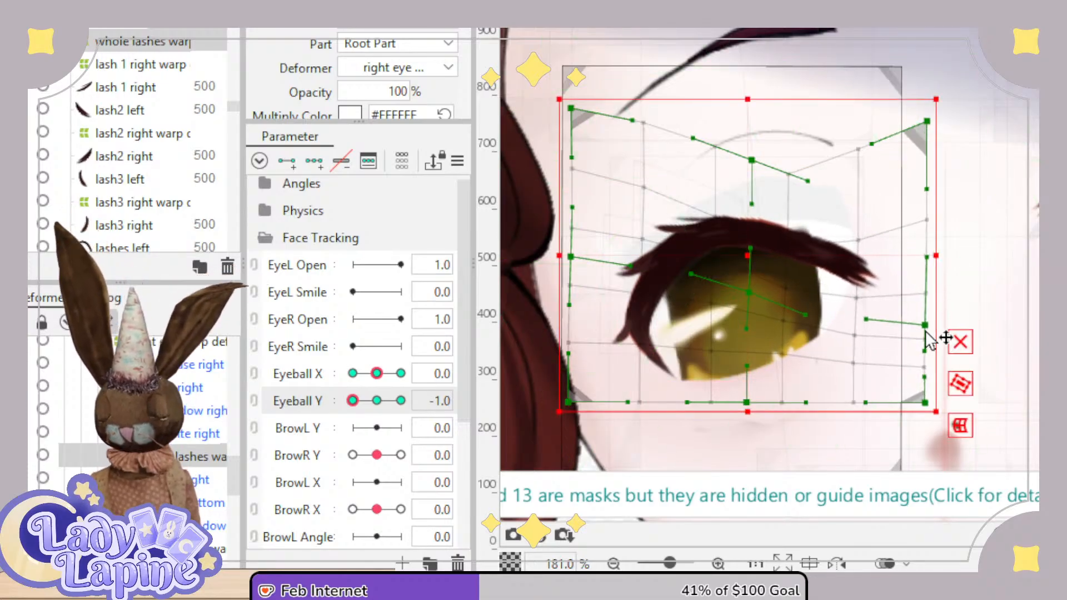
key(ctrl+z)
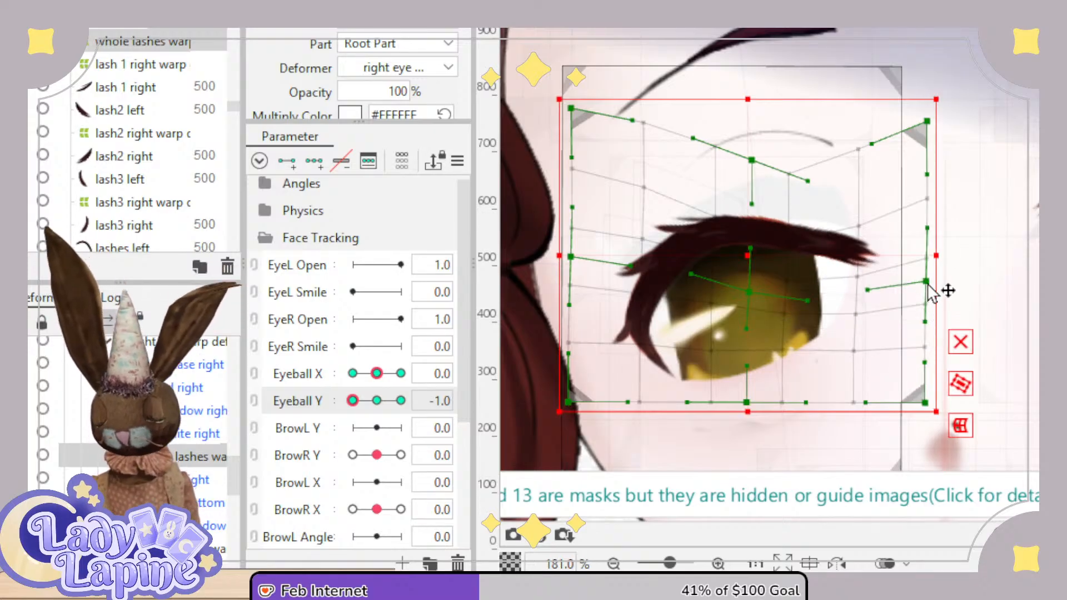
drag(927, 282, 926, 310)
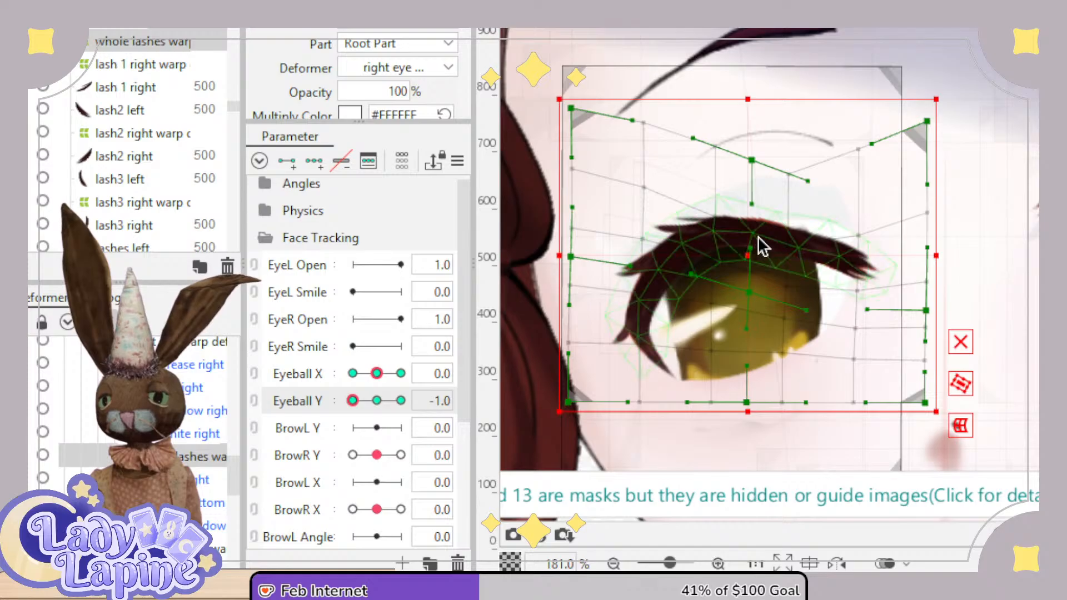
Refine the lashes warp's upper-middle control points and handles at Eyeball Y -1.0, and preview the lashes across the Eyeball Y range.
scroll(762, 245, up, 2)
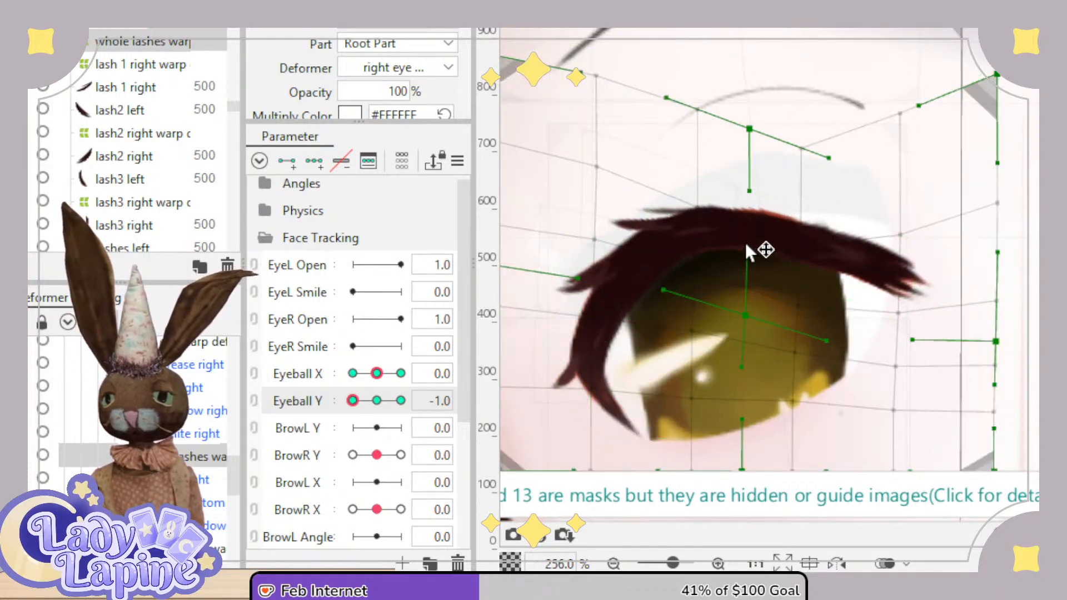
drag(751, 209, 811, 114)
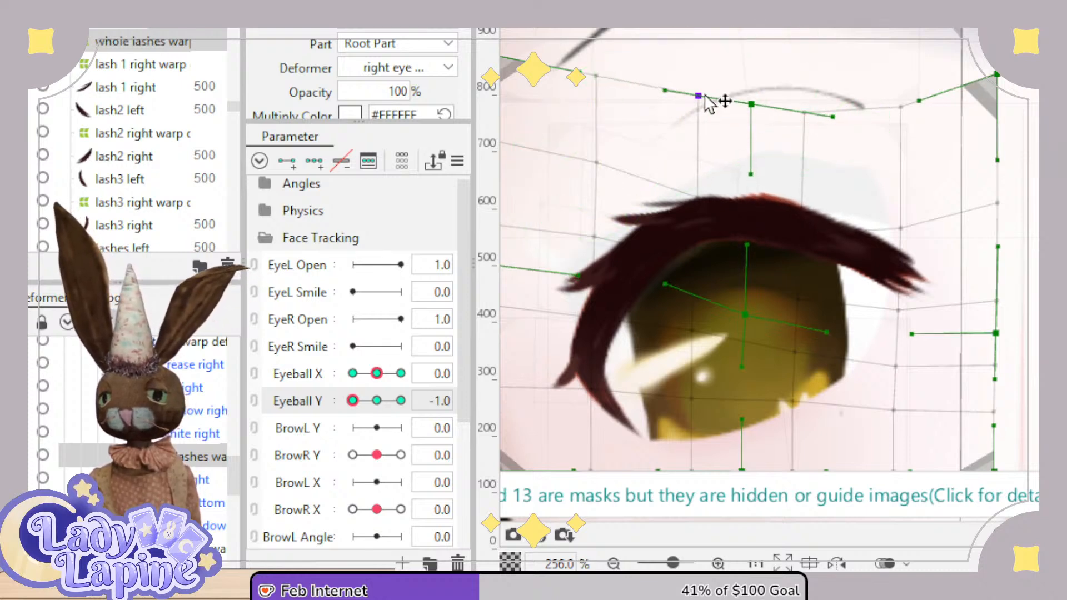
mouse_move(747, 168)
mouse_down()
mouse_move(752, 142)
mouse_move(754, 151)
mouse_up()
drag(748, 245, 754, 270)
drag(352, 398, 417, 422)
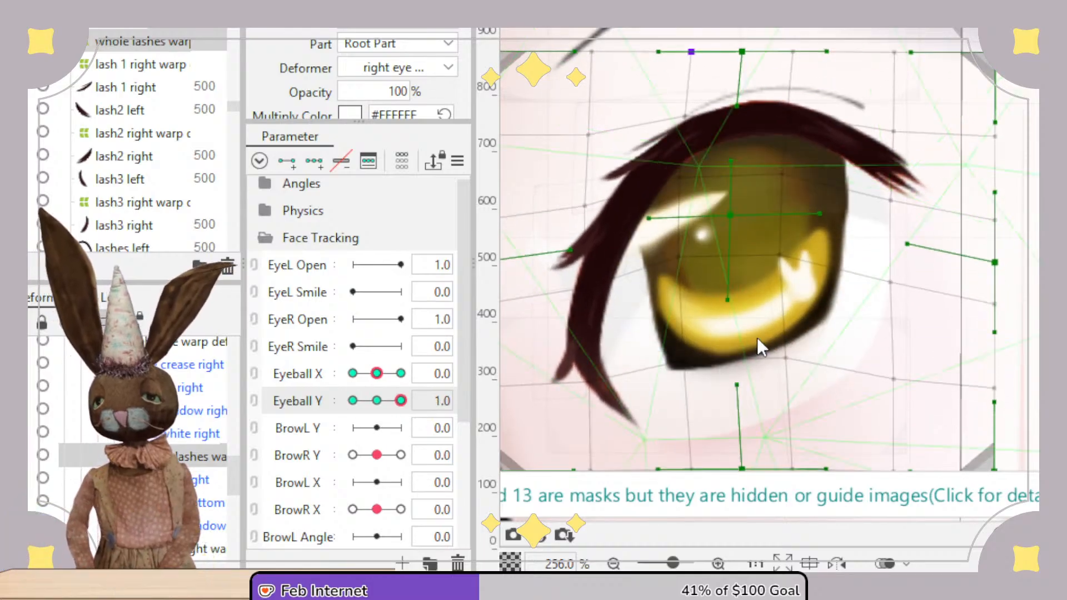
scroll(779, 345, down, 2)
drag(793, 324, 800, 287)
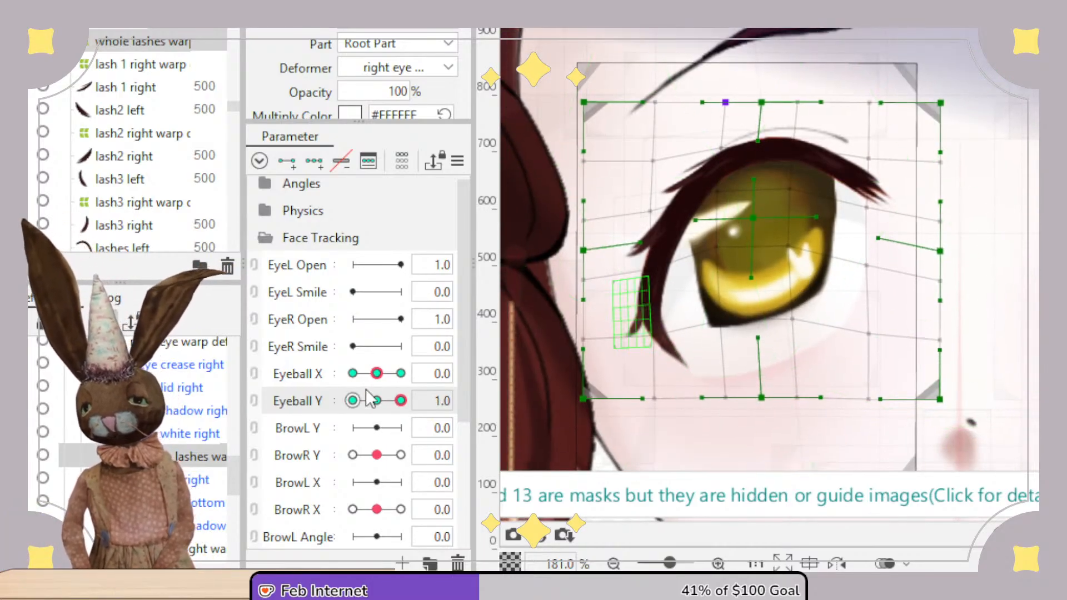
drag(400, 411, 377, 374)
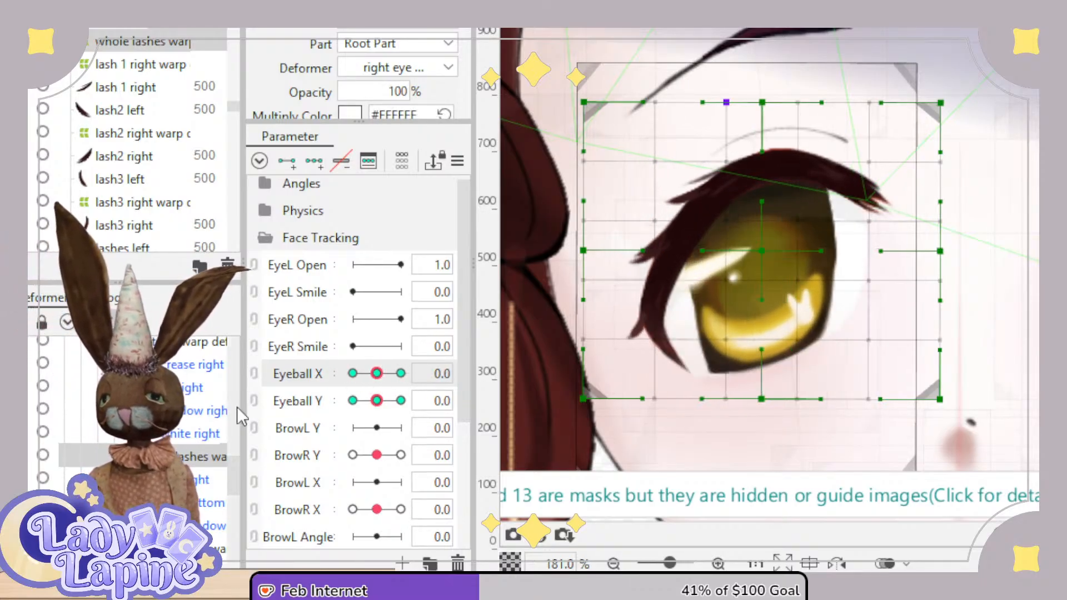
Add three Eyeball Y keys to eye crease right and rotate the crease slightly clockwise at -1.0.
click(189, 367)
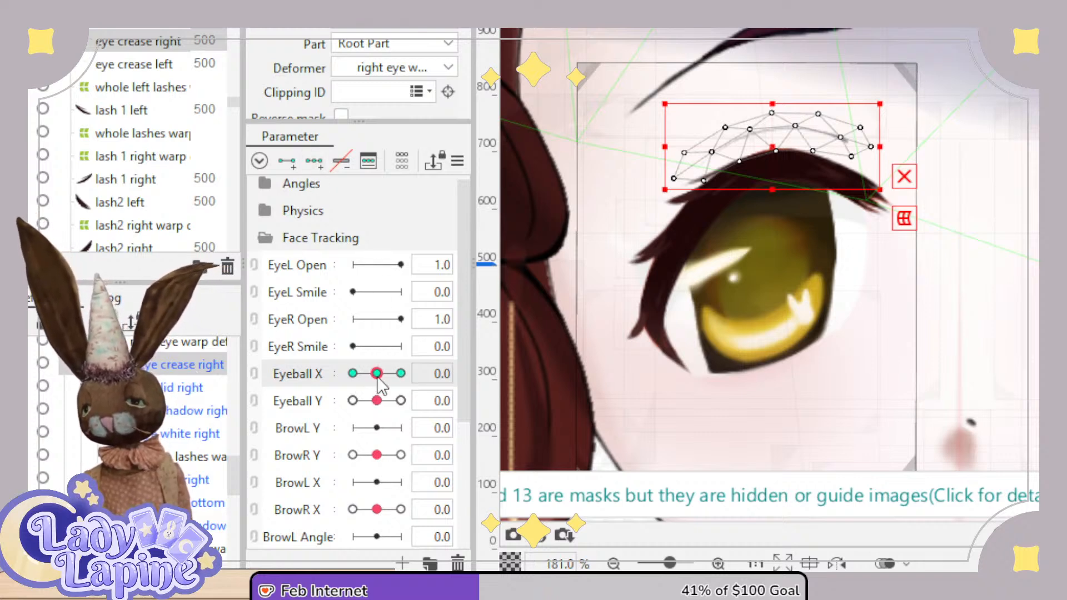
mouse_move(378, 380)
mouse_down()
mouse_move(398, 375)
mouse_move(356, 378)
mouse_move(377, 374)
mouse_up()
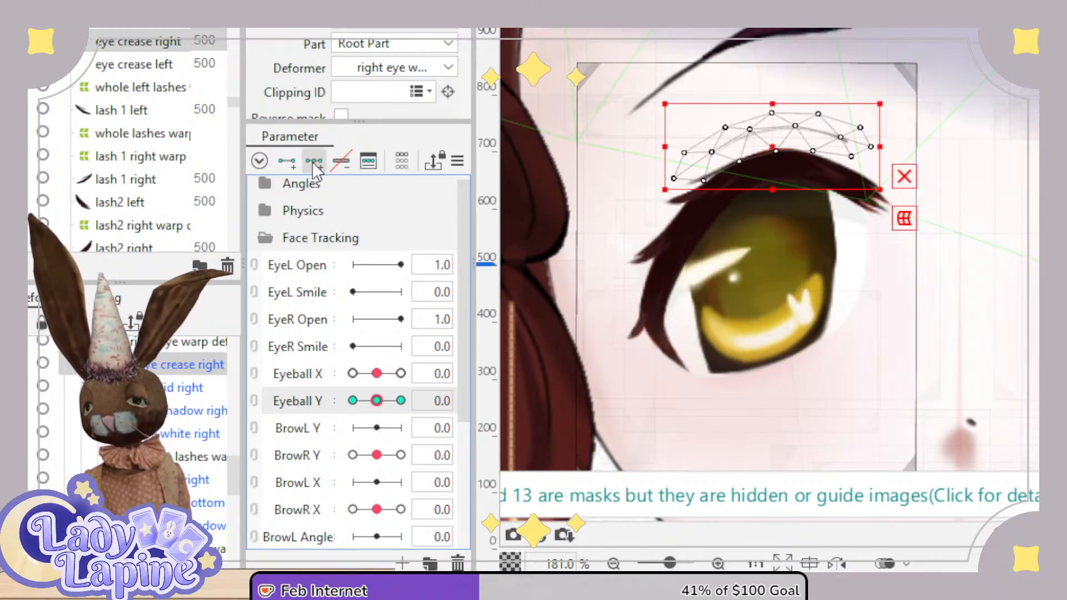
drag(377, 402, 343, 401)
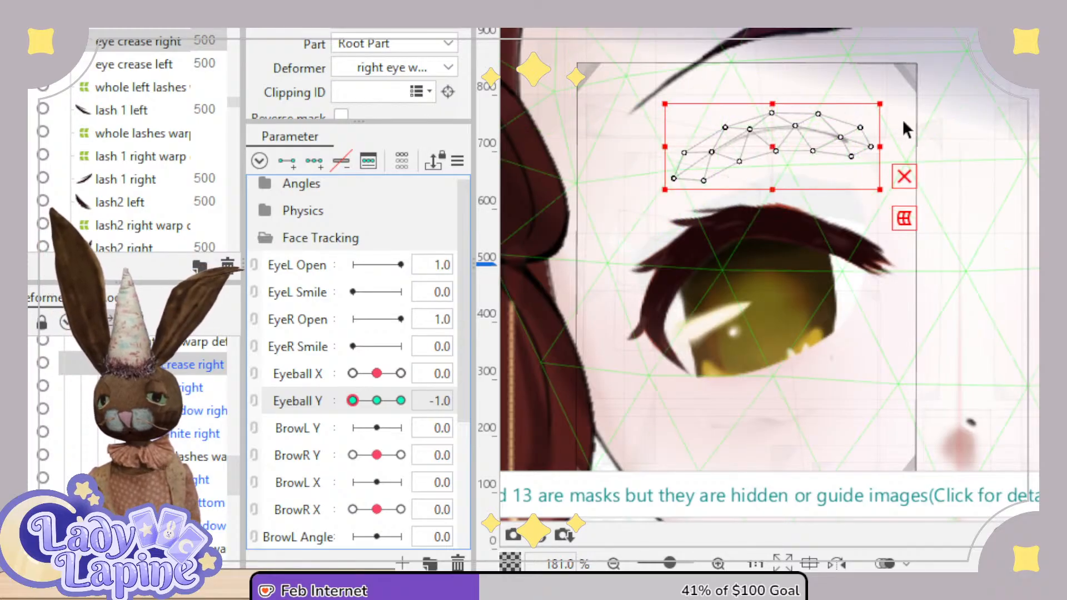
drag(891, 96, 898, 110)
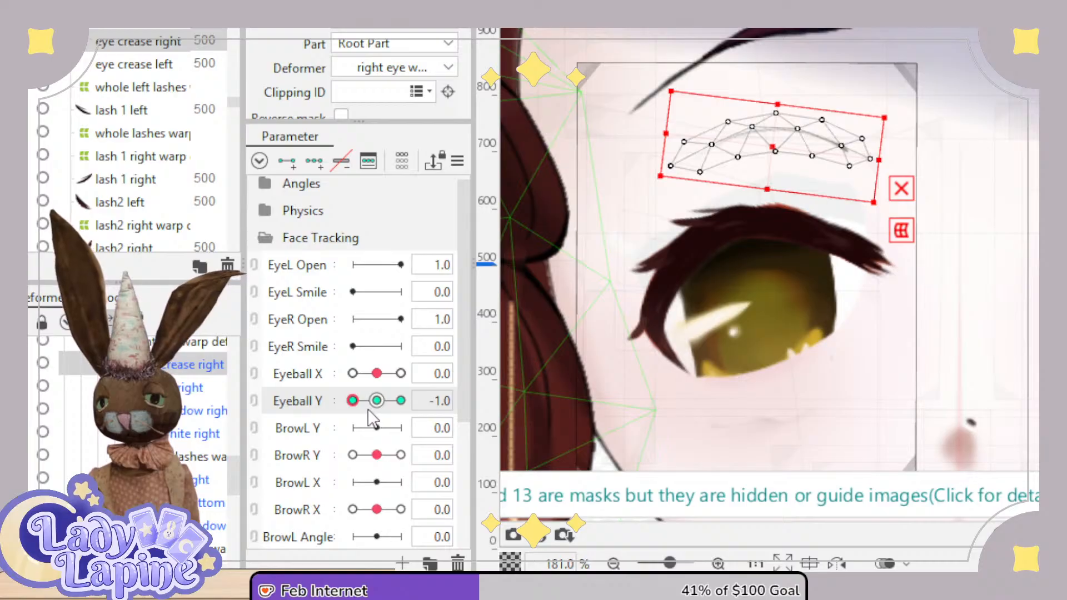
Move eye crease right slightly upward, clear of the raised lashes, at Eyeball Y 1.0.
drag(352, 401, 411, 396)
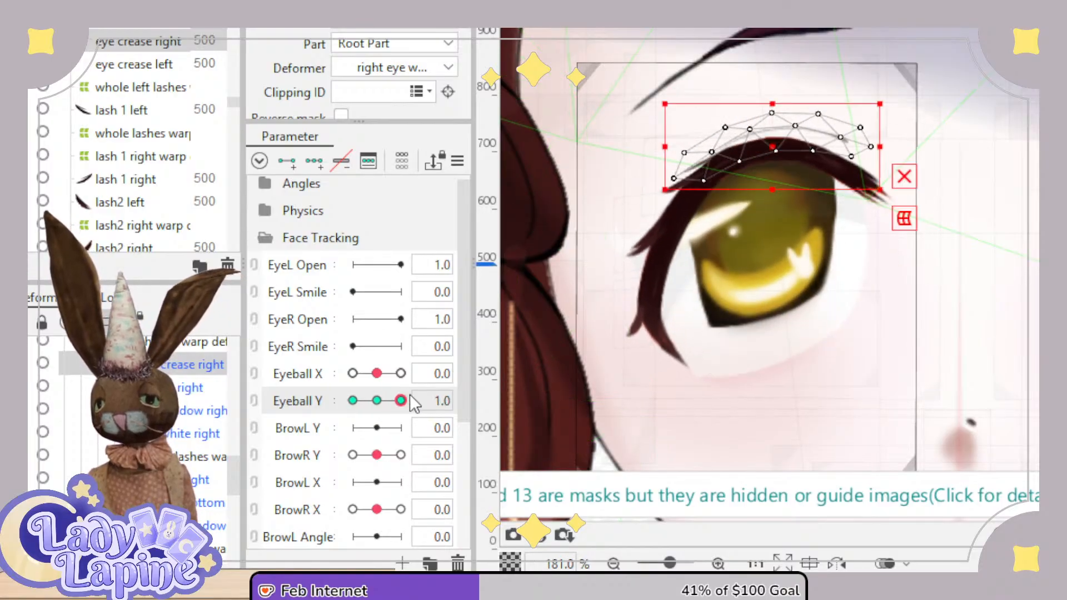
click(772, 148)
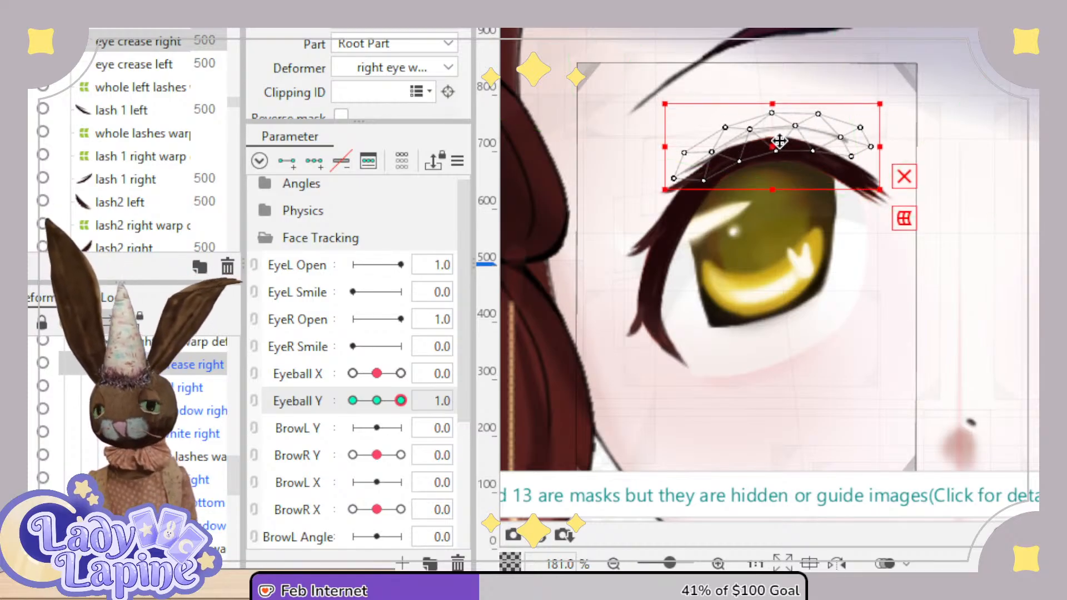
drag(780, 141, 781, 131)
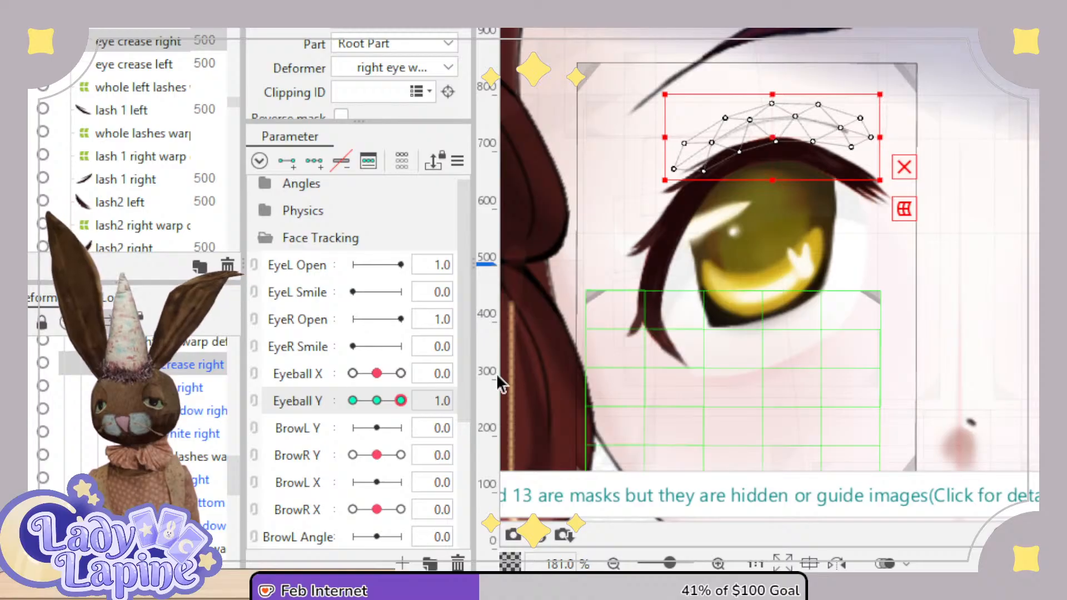
Add three Eyeball Y keys to eye shadow right and move the shadow straight down toward the lowered lashes at -1.0.
drag(397, 400, 340, 426)
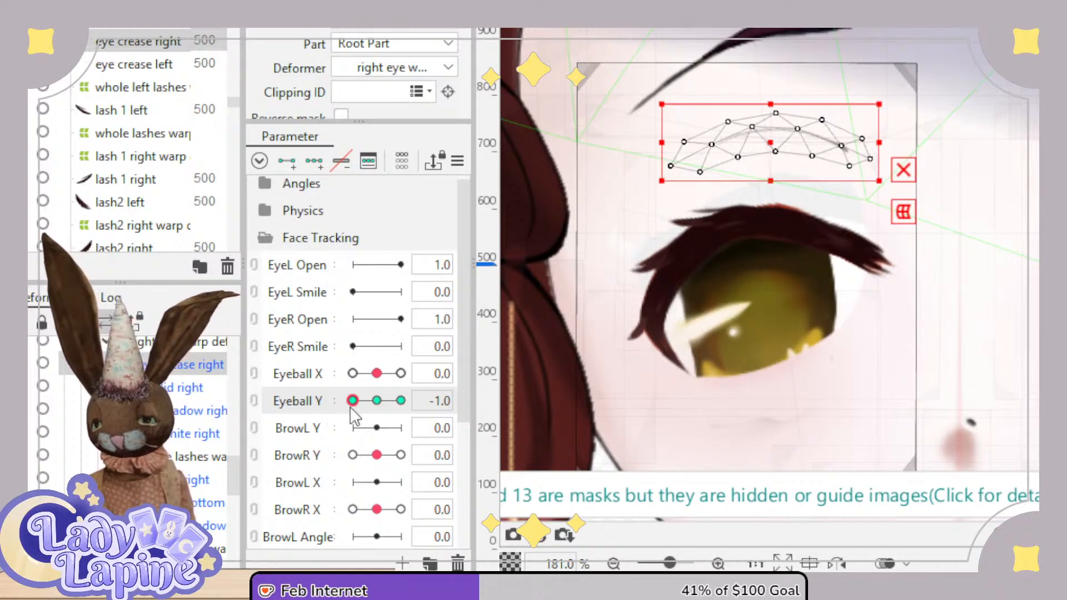
click(186, 411)
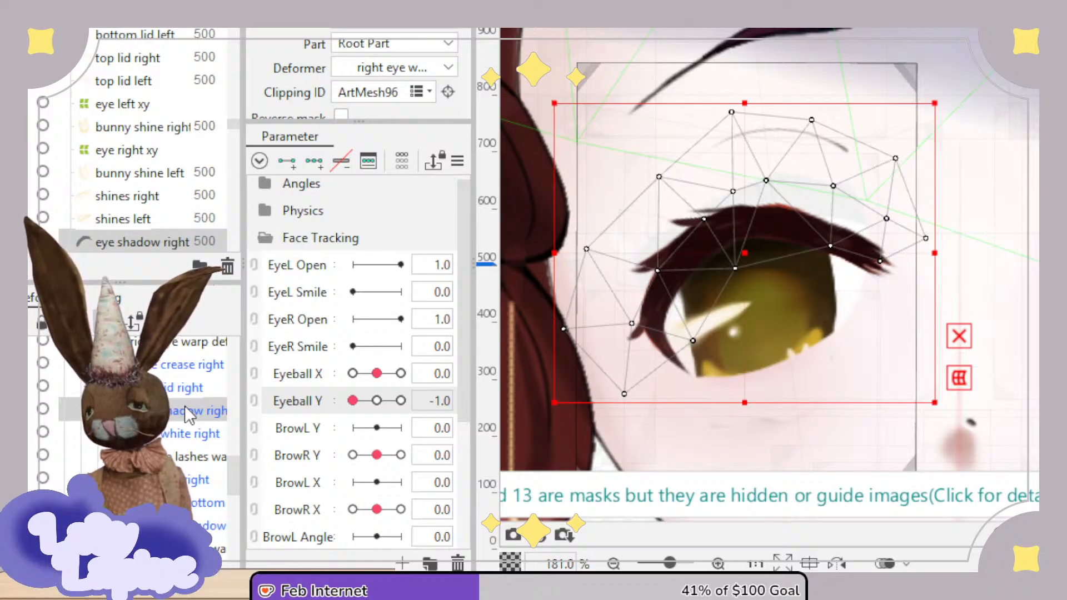
click(204, 390)
click(203, 411)
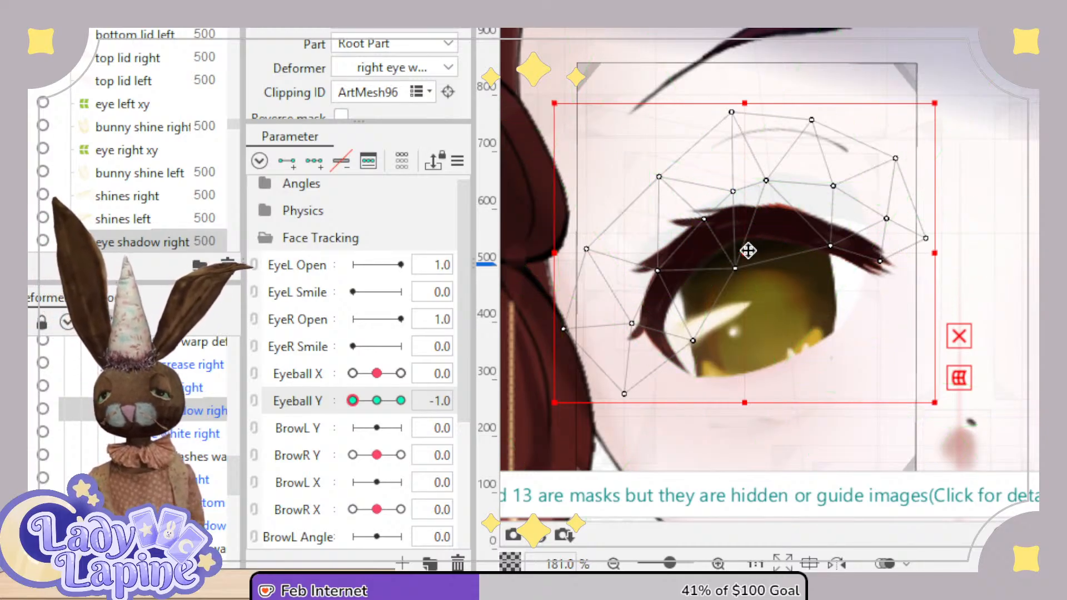
drag(748, 248, 748, 305)
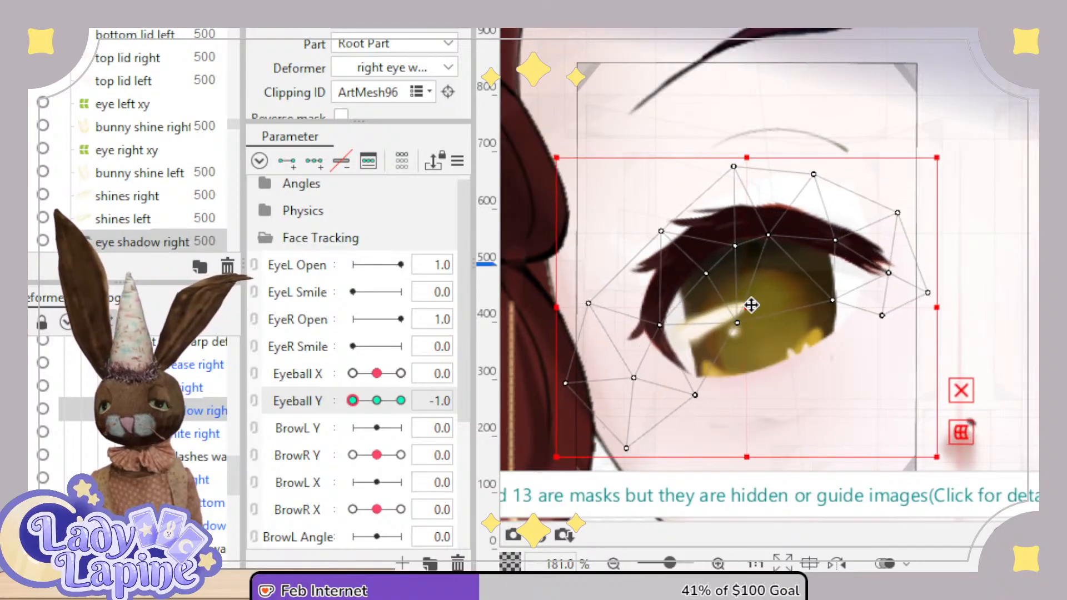
key(ctrl+z)
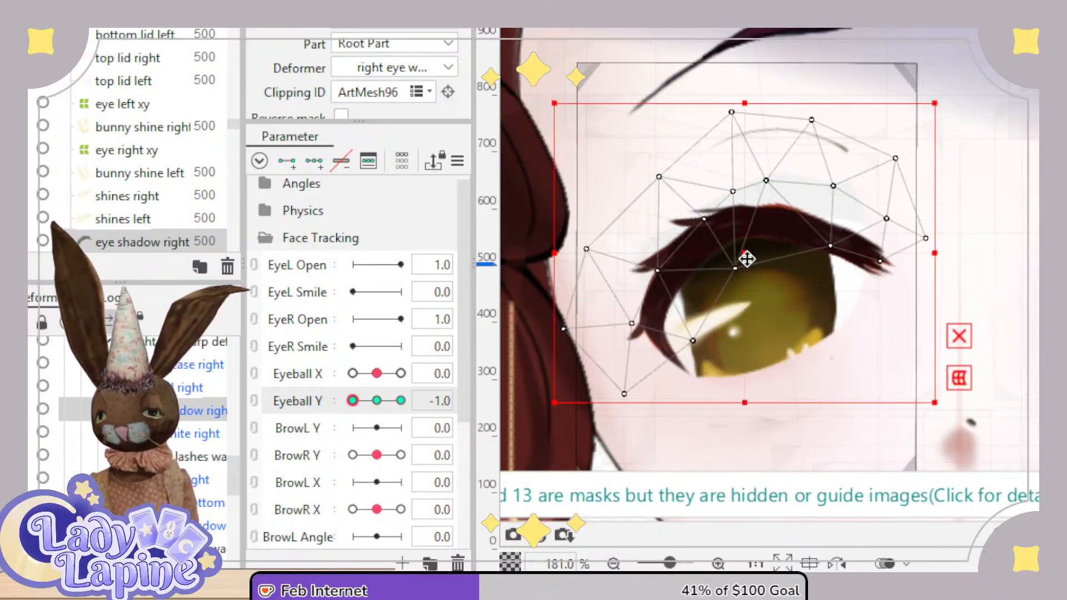
drag(745, 257, 746, 317)
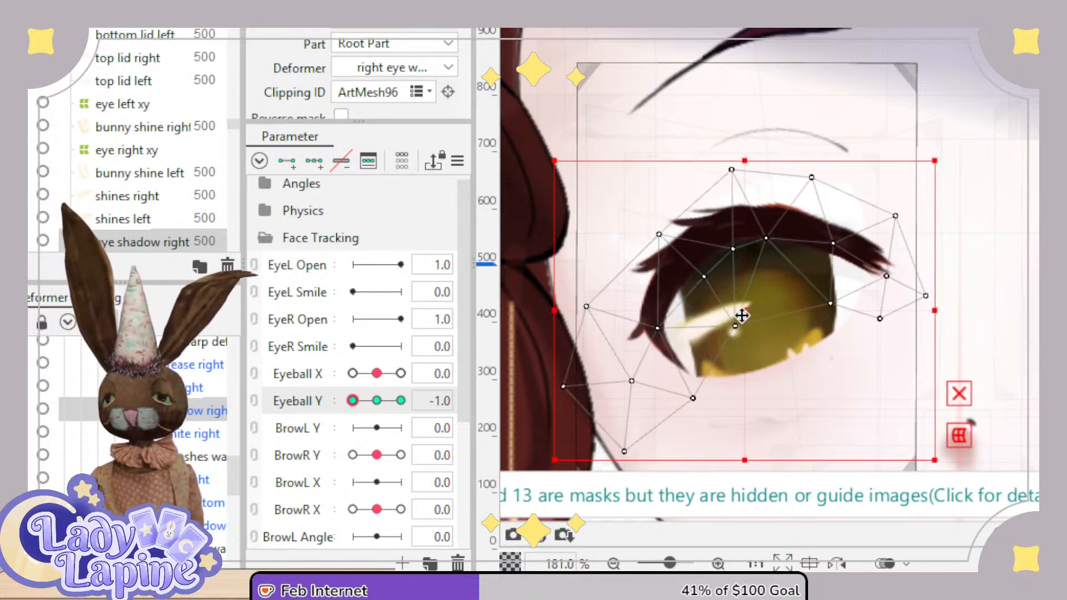
Brush the lower edge of eye shadow right upward toward the raised lash line at Eyeball Y 1.0.
drag(353, 400, 411, 414)
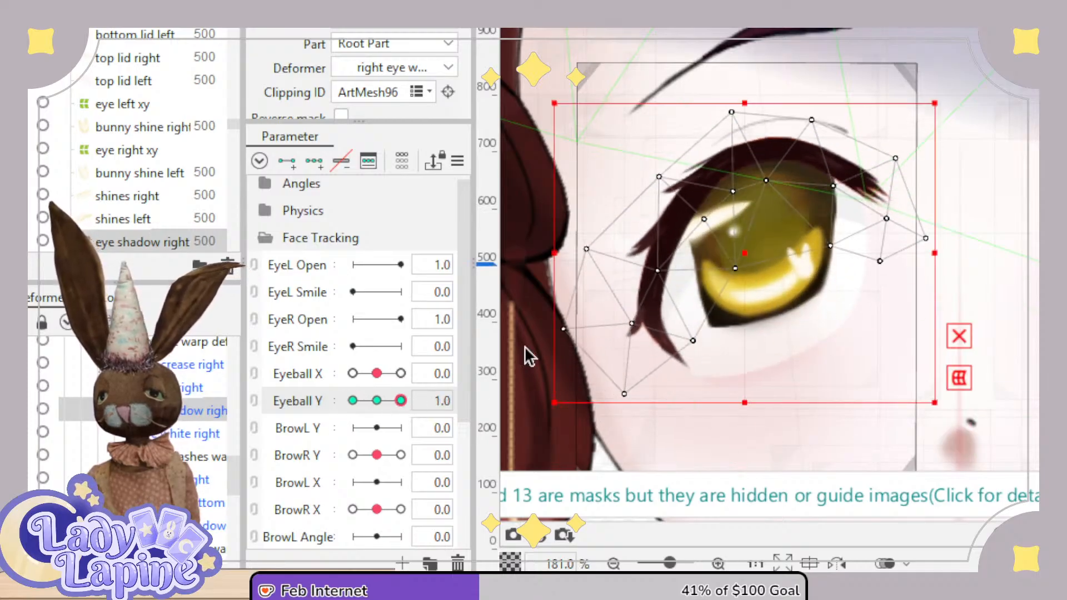
key(b)
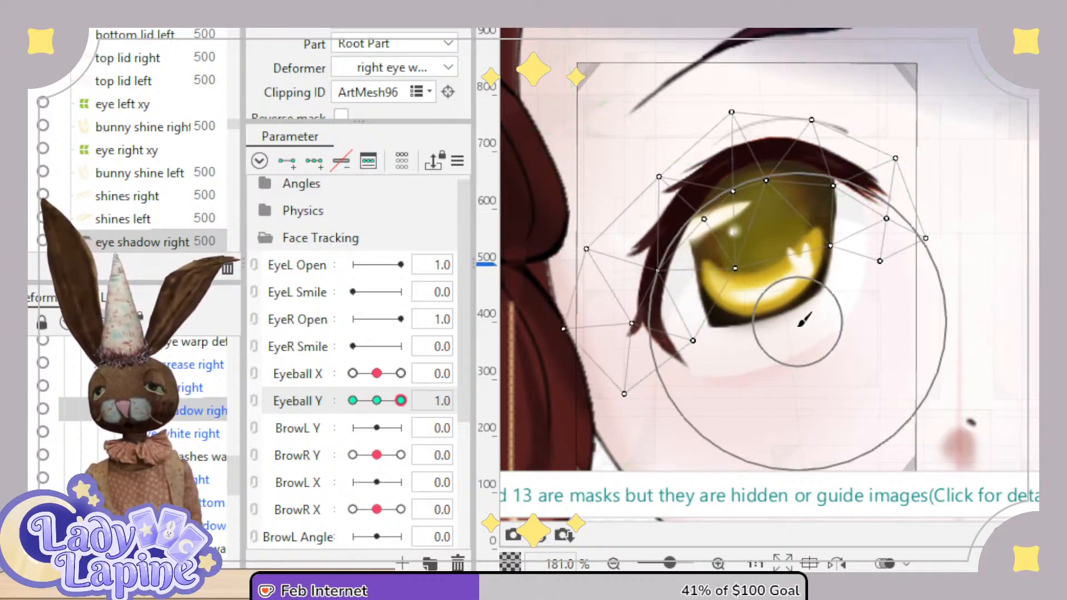
drag(788, 335, 775, 264)
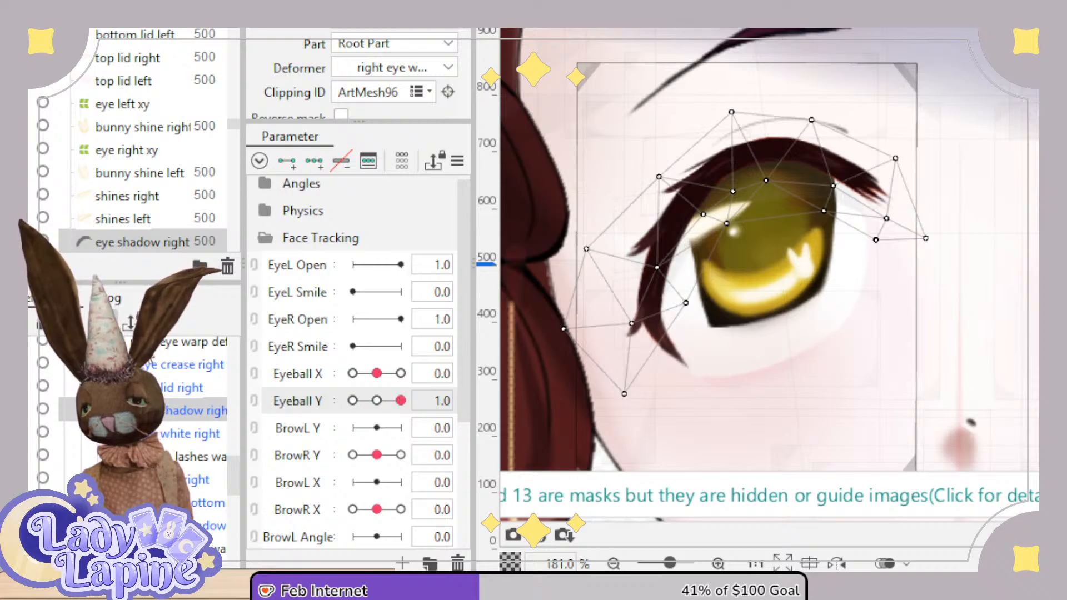
Preview the right eye across the Eyeball Y and Eyeball X ranges, and link the two parameters into one combined grid.
click(194, 342)
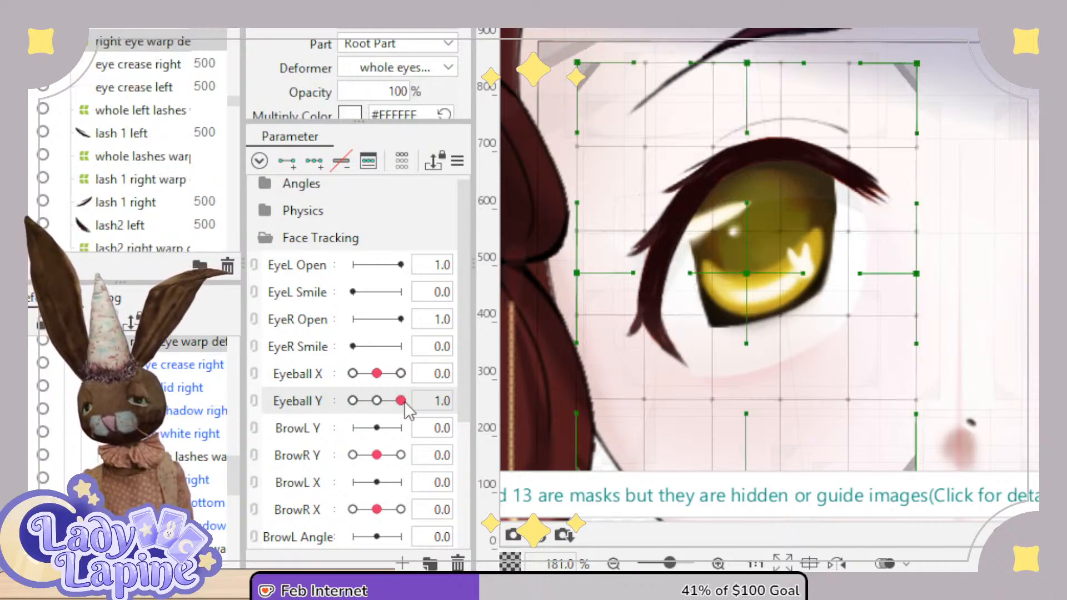
drag(400, 400, 365, 439)
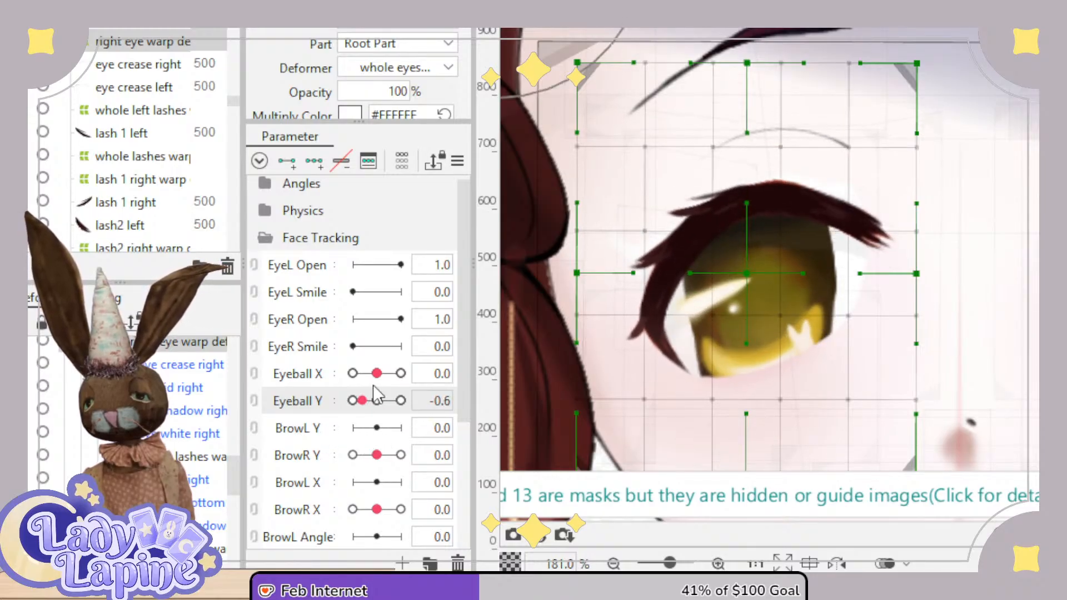
drag(377, 374, 348, 389)
drag(388, 392, 354, 380)
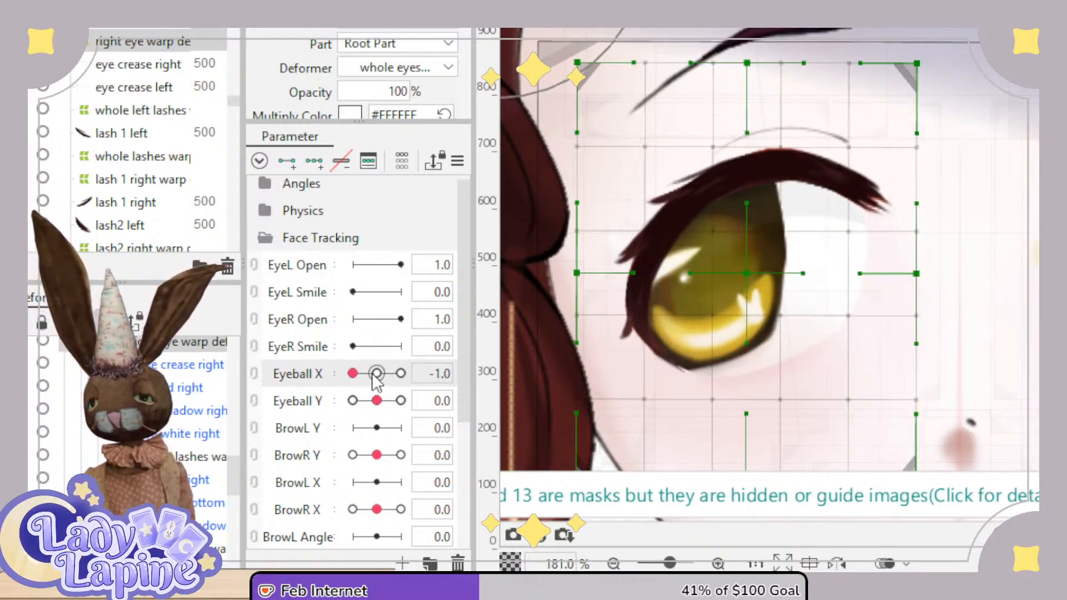
click(377, 373)
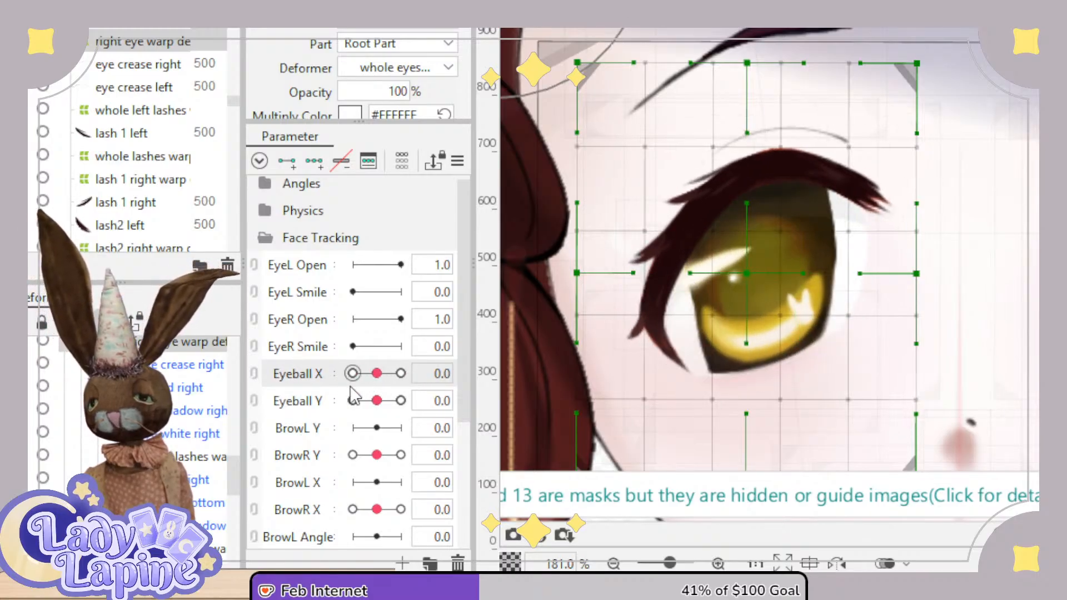
click(255, 375)
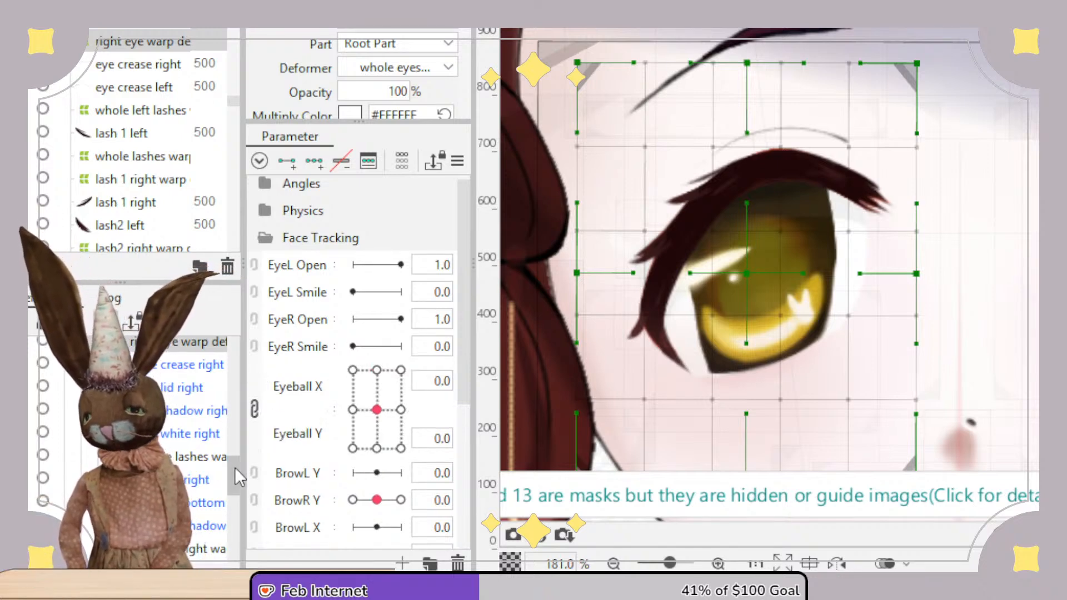
Select the right eye's crease, top lid, shadow, lashes warp, bottom lid and eye right xy together, leaving out the right eye warp deformer.
click(172, 370)
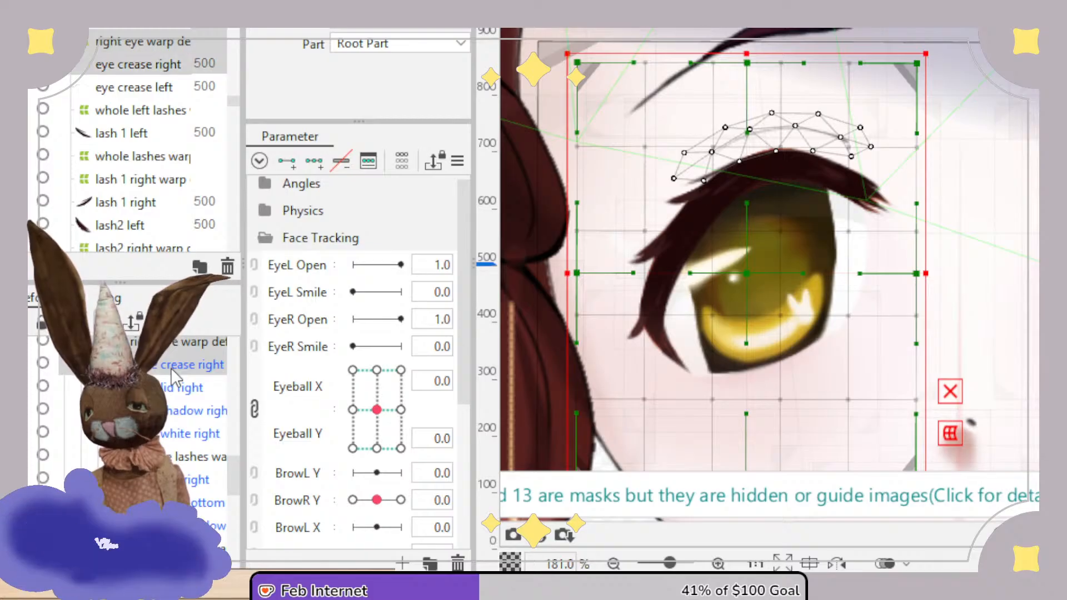
click(182, 413)
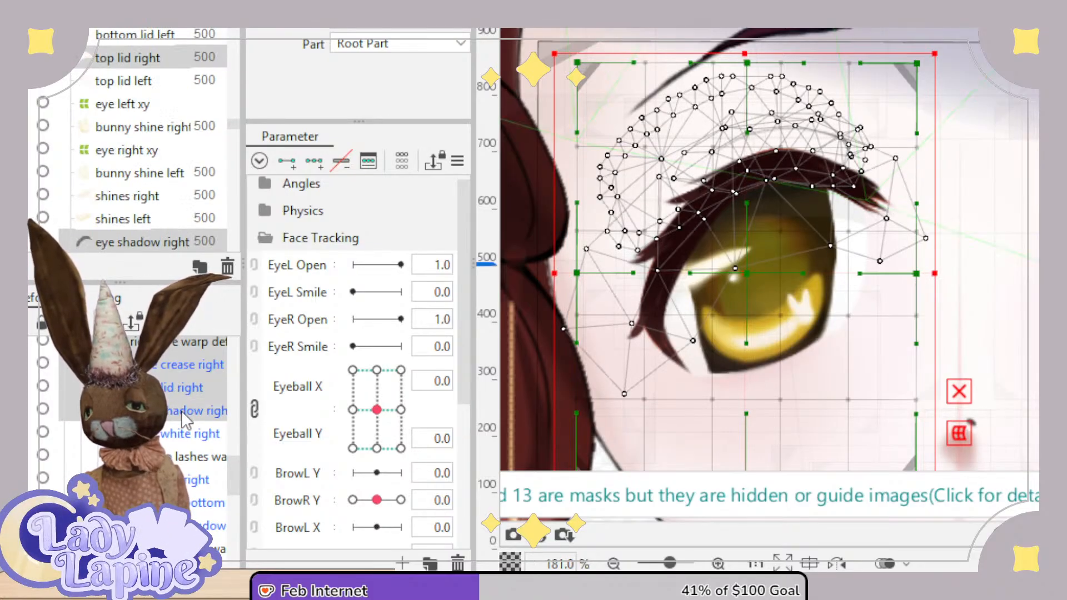
click(187, 459)
scroll(217, 490, down, 3)
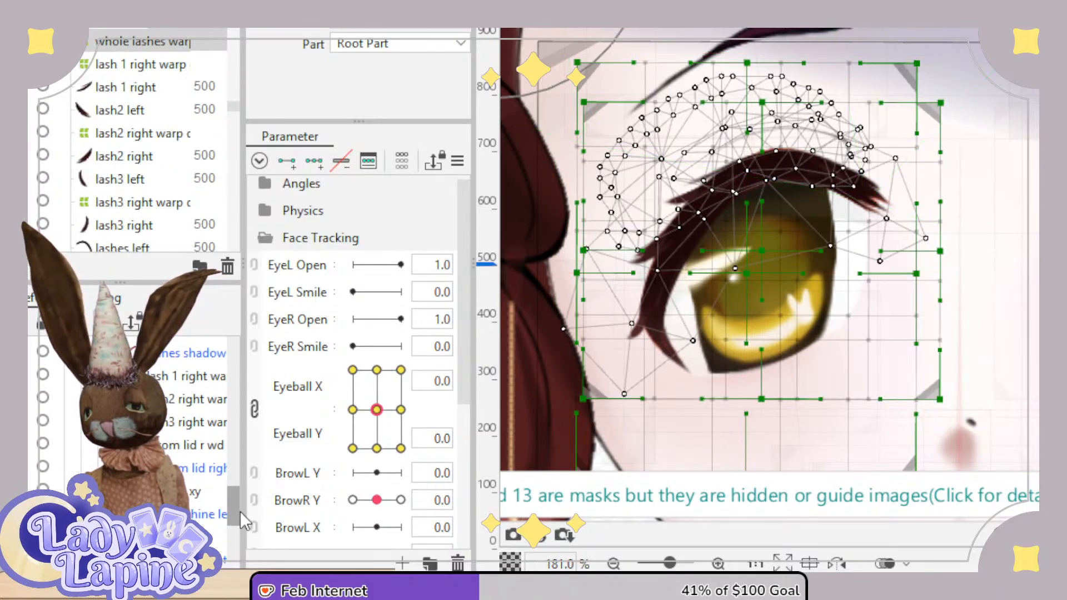
click(175, 436)
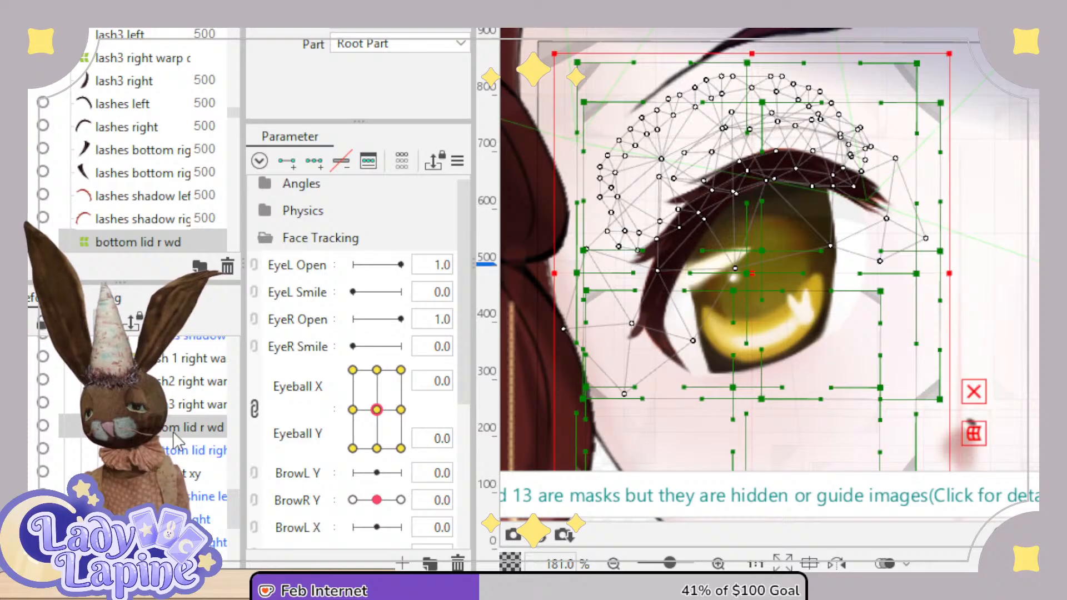
click(179, 454)
ctrl+click(186, 482)
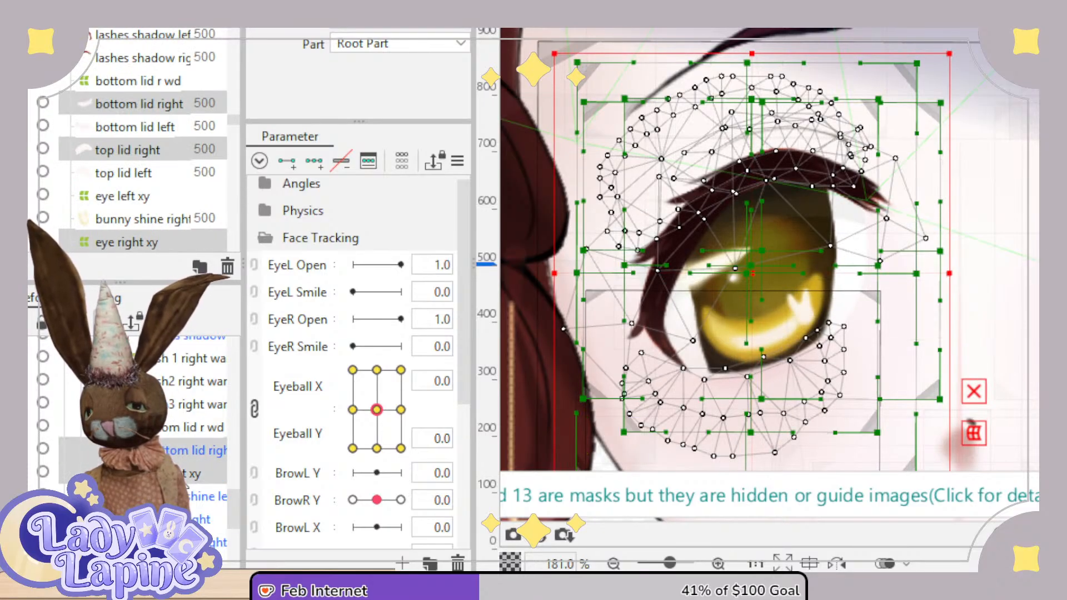
drag(234, 499, 240, 465)
click(172, 392)
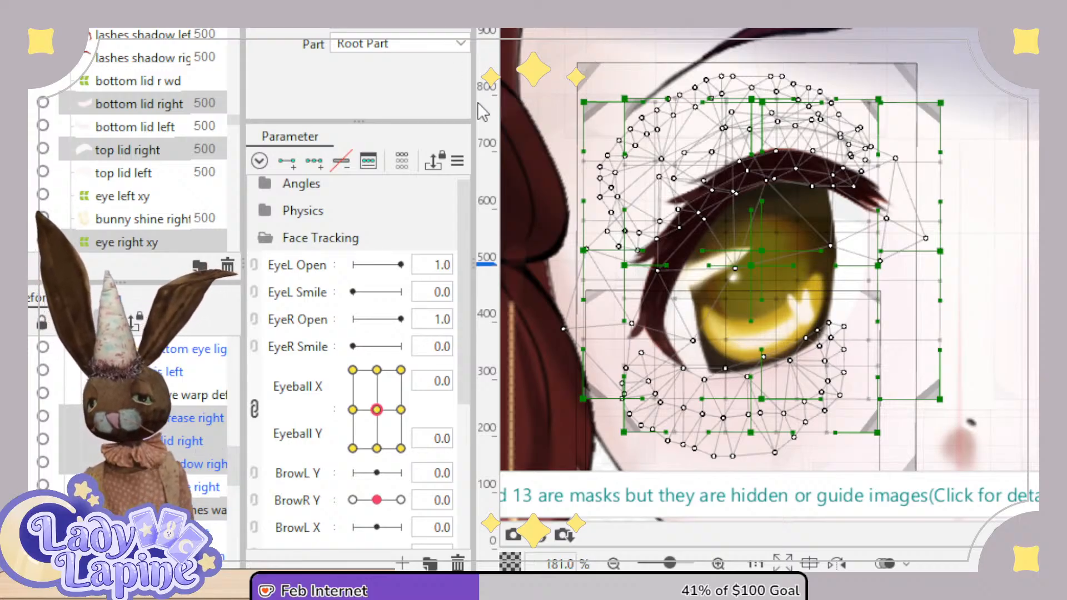
key(b)
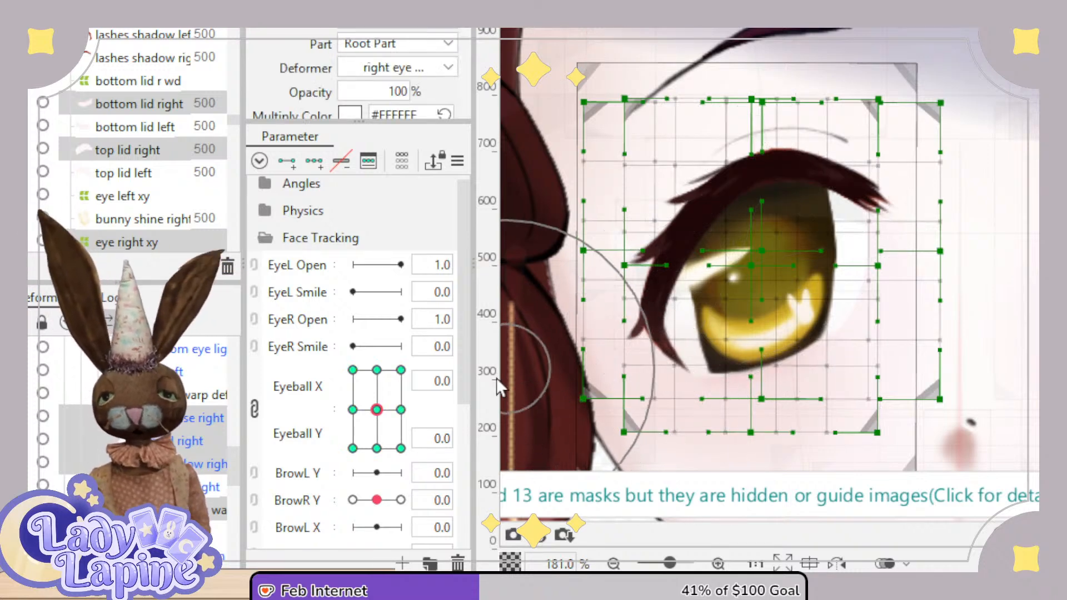
Preview the lashes warp and eye right xy at Eyeball X -1.0 with Eyeball Y at 1.0 and -1.0.
click(377, 410)
drag(377, 410, 351, 369)
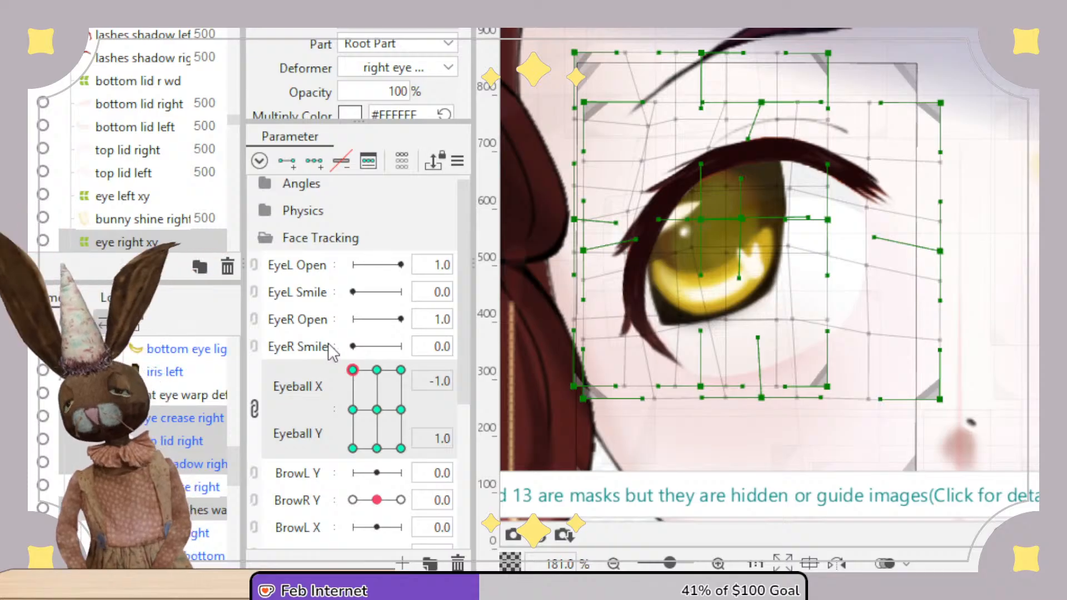
drag(347, 380, 353, 448)
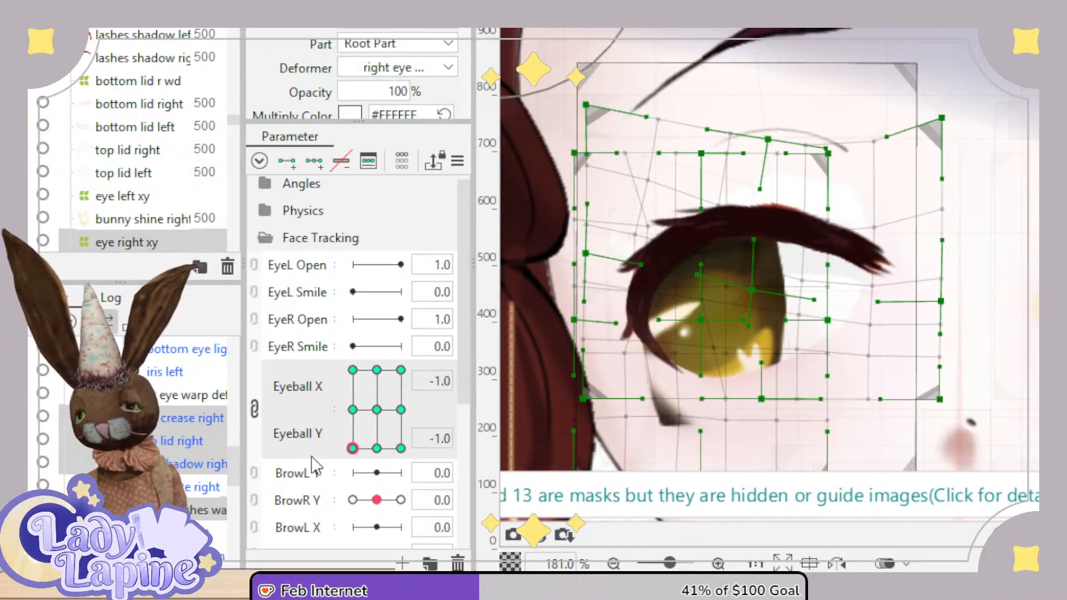
Pull eye right xy's lower-left corner and lower-middle control points up at Eyeball X -1.0, Y -1.0 to tuck in the iris edge below the lashes.
drag(234, 468, 240, 530)
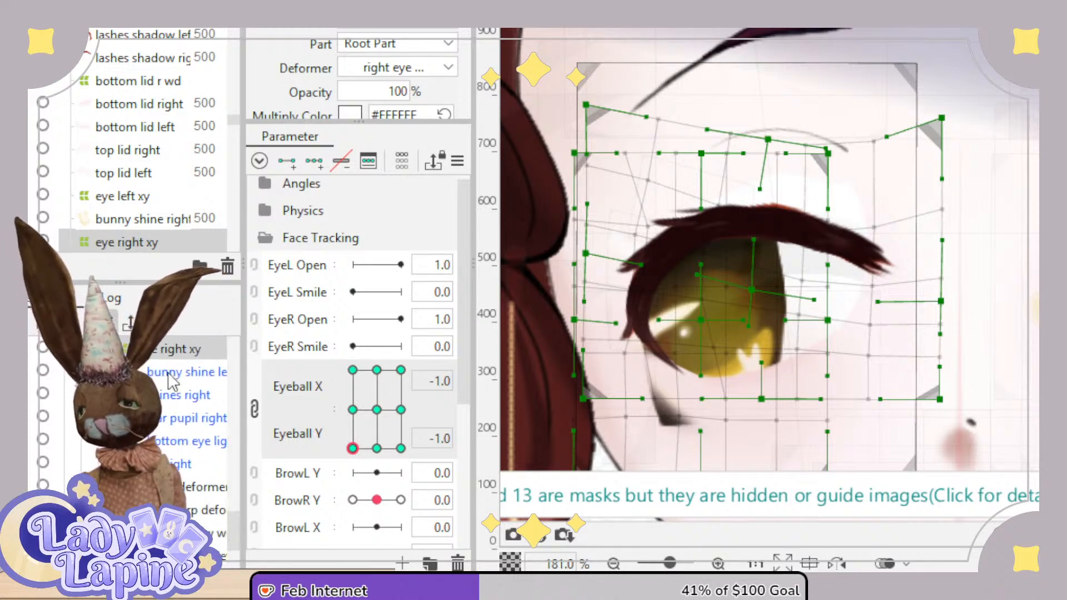
click(169, 348)
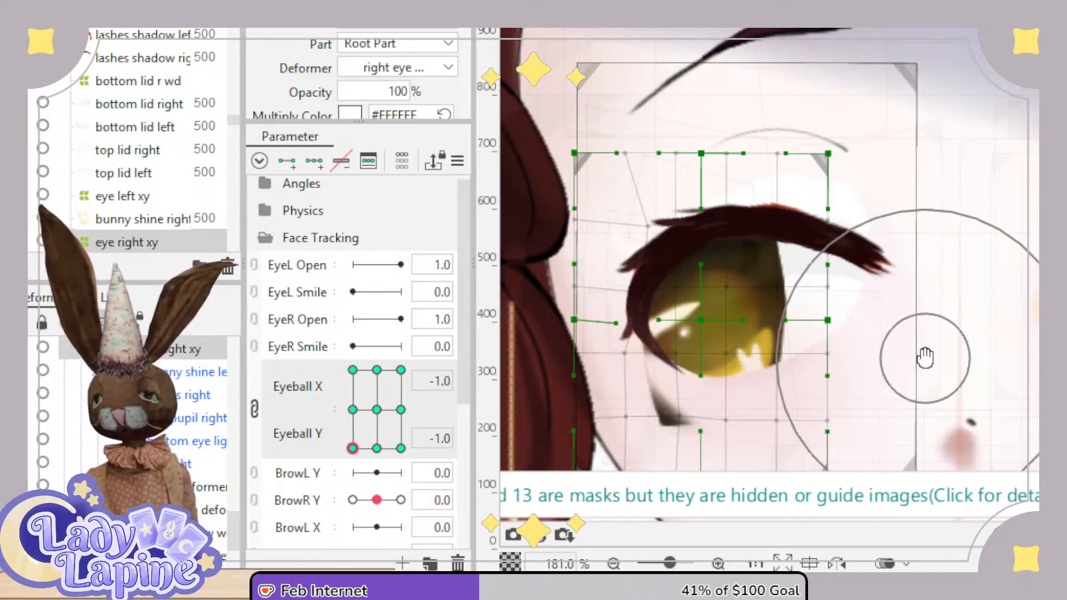
drag(925, 358, 973, 229)
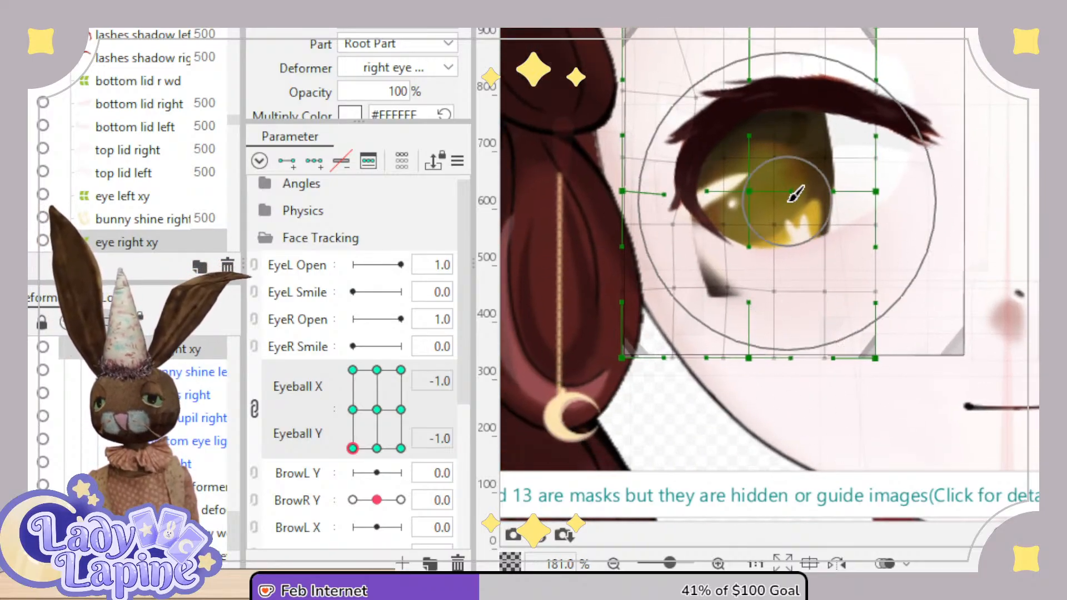
click(667, 328)
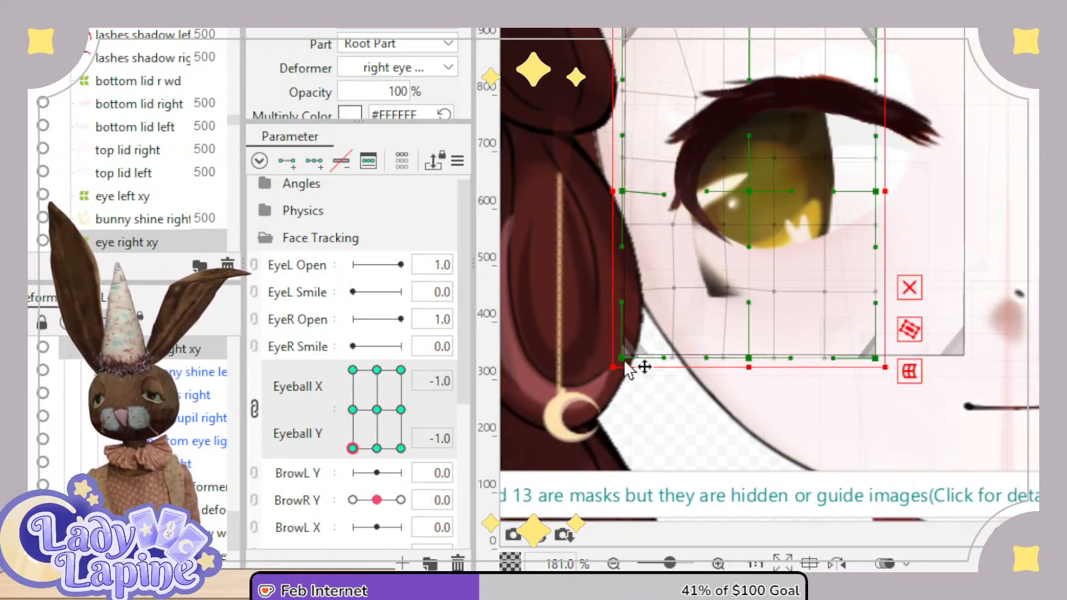
drag(623, 358, 686, 268)
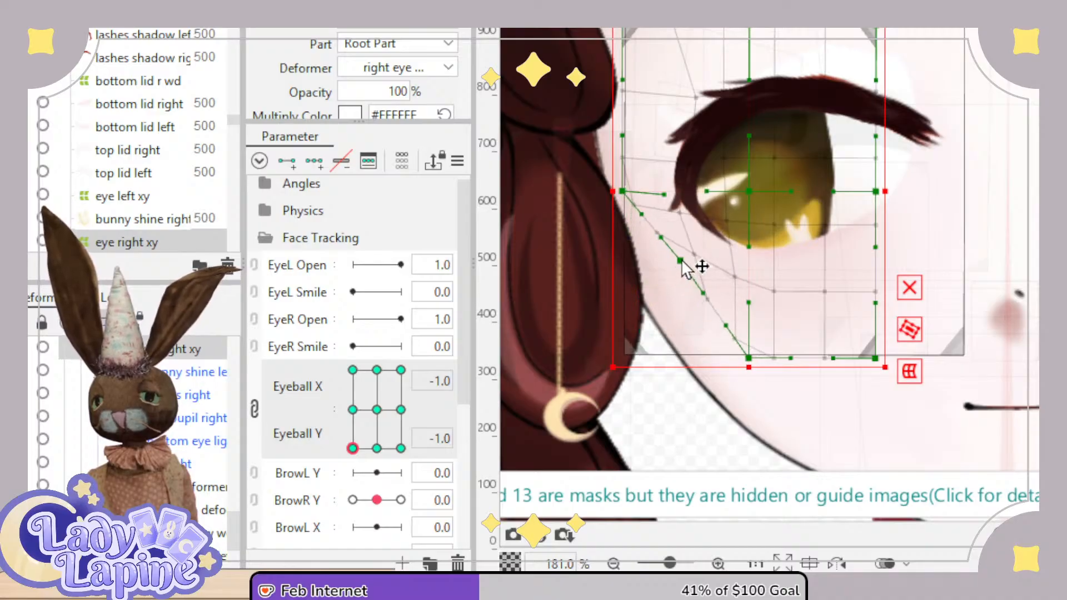
drag(748, 360, 757, 314)
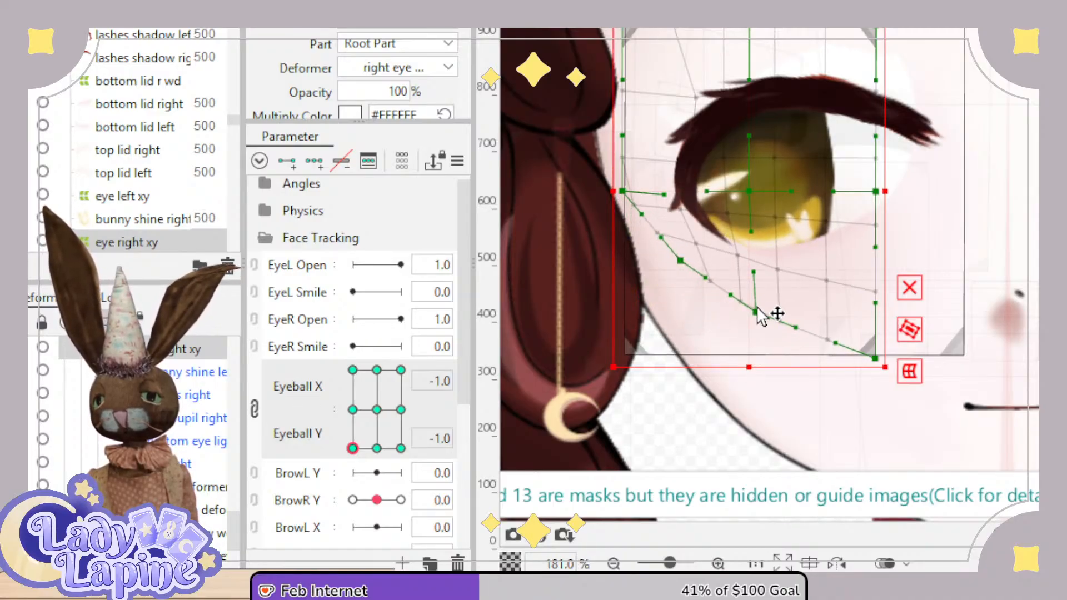
Nudge eye right xy's center point up-left at Eyeball X -1.0, Y 1.0, and pull its upper-right corner down and inward at X 1.0, Y 1.0.
drag(353, 448, 328, 351)
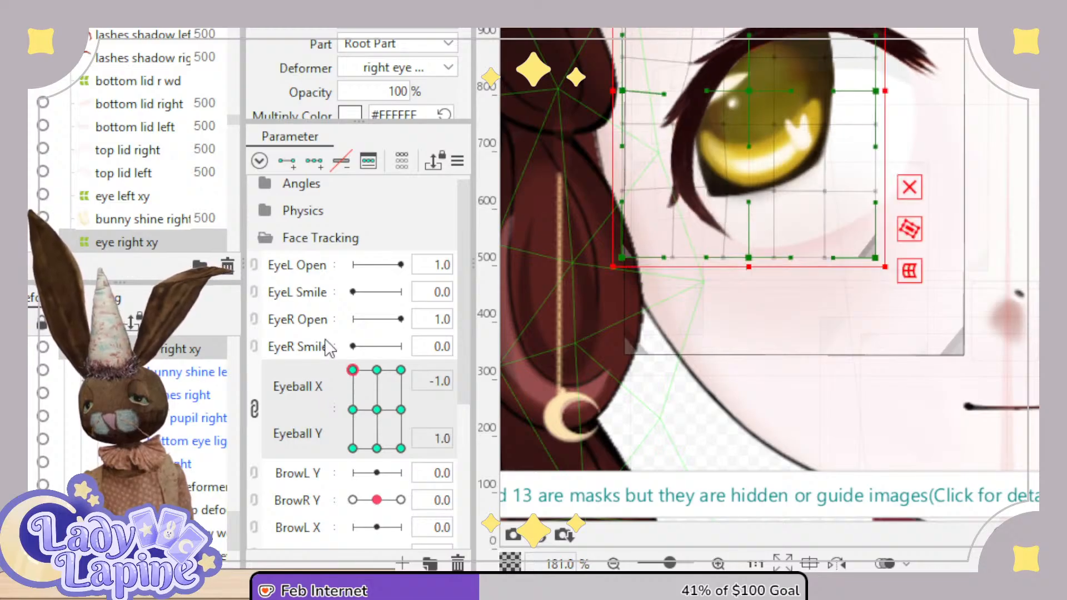
click(912, 185)
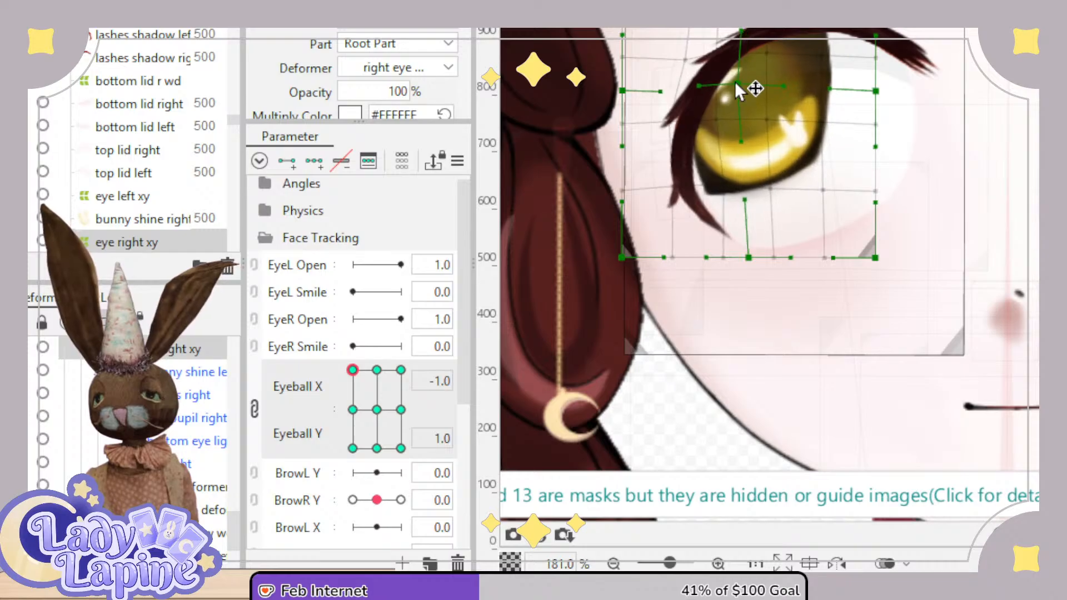
drag(355, 378, 425, 319)
drag(1026, 150, 982, 289)
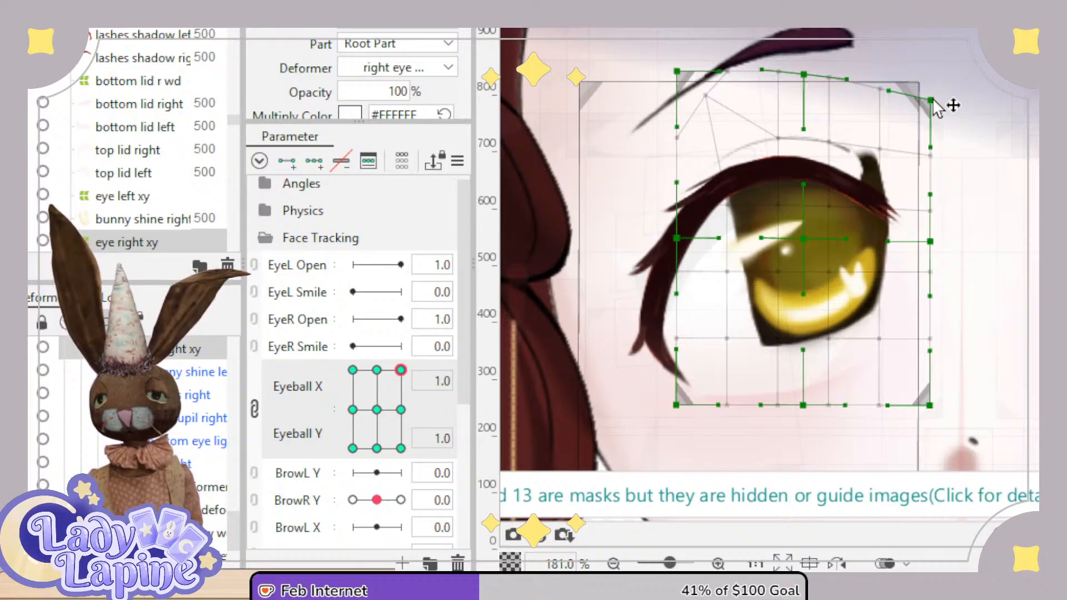
drag(933, 101, 920, 137)
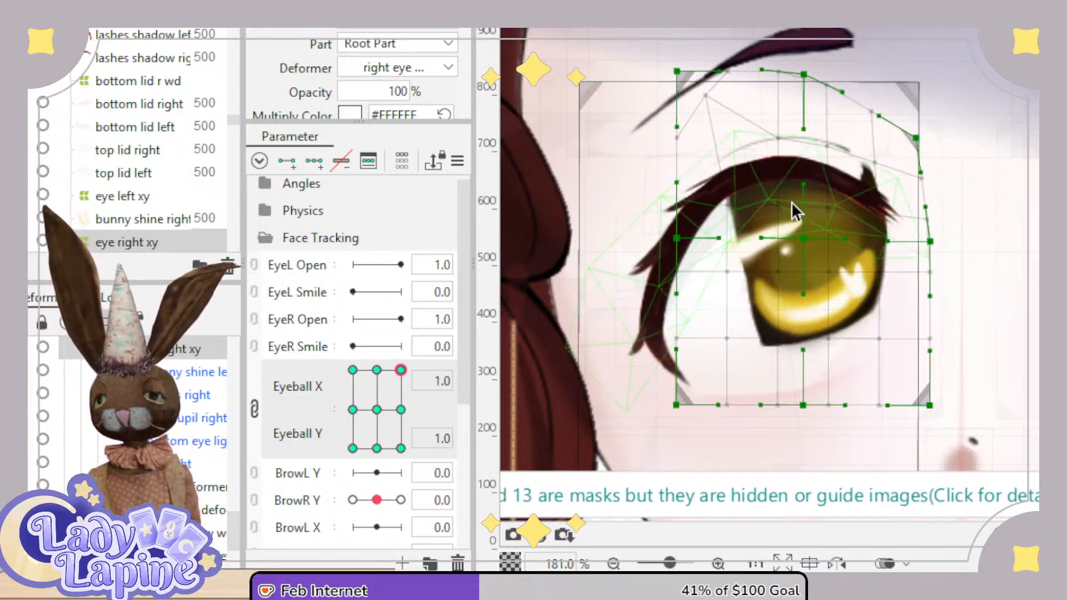
Complete top lid right's three-by-three Eyeball X and Y keyforms, and stretch its right-hand vertices outward at Eyeball X 1.0, Y 1.0.
drag(233, 518, 236, 452)
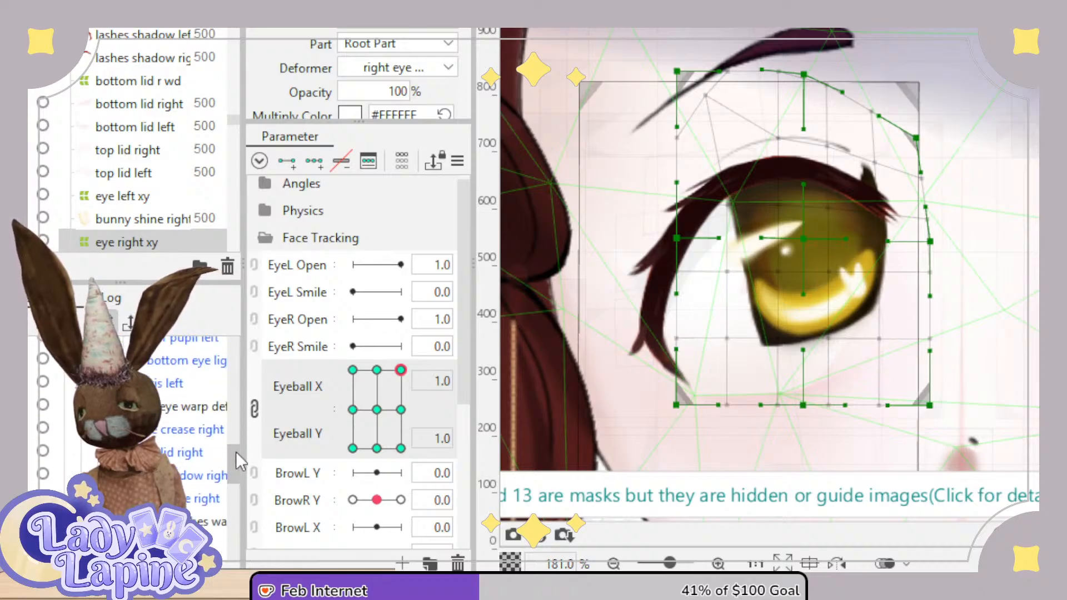
click(194, 453)
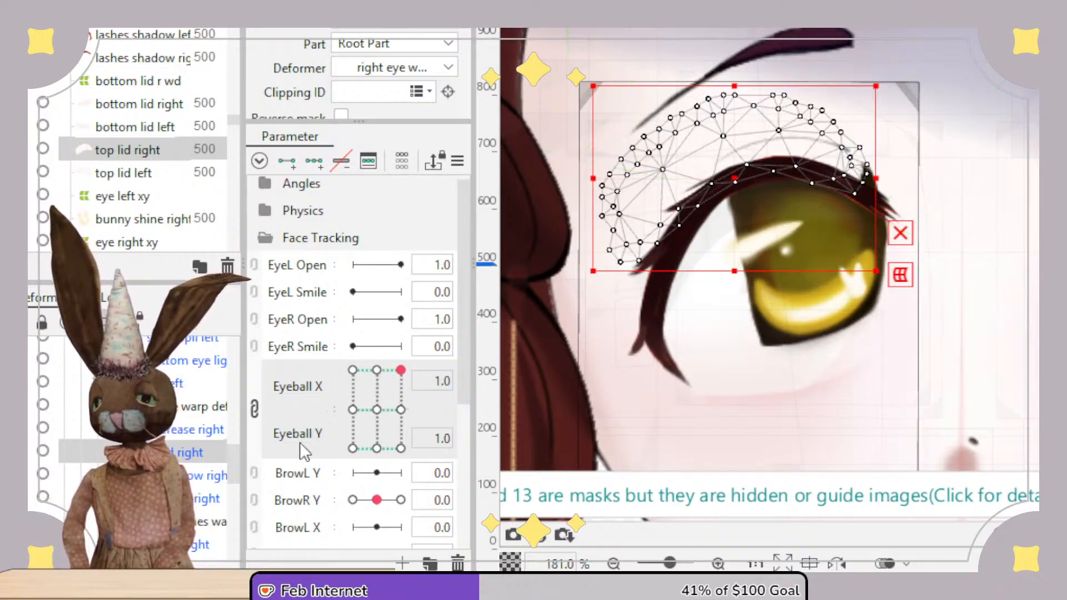
click(205, 473)
click(181, 450)
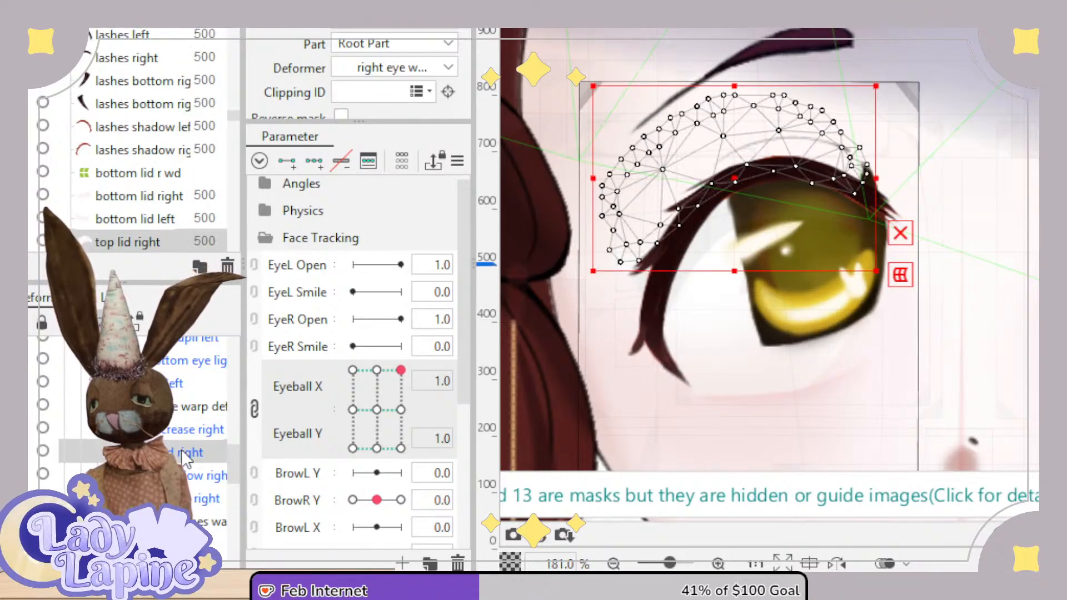
click(181, 408)
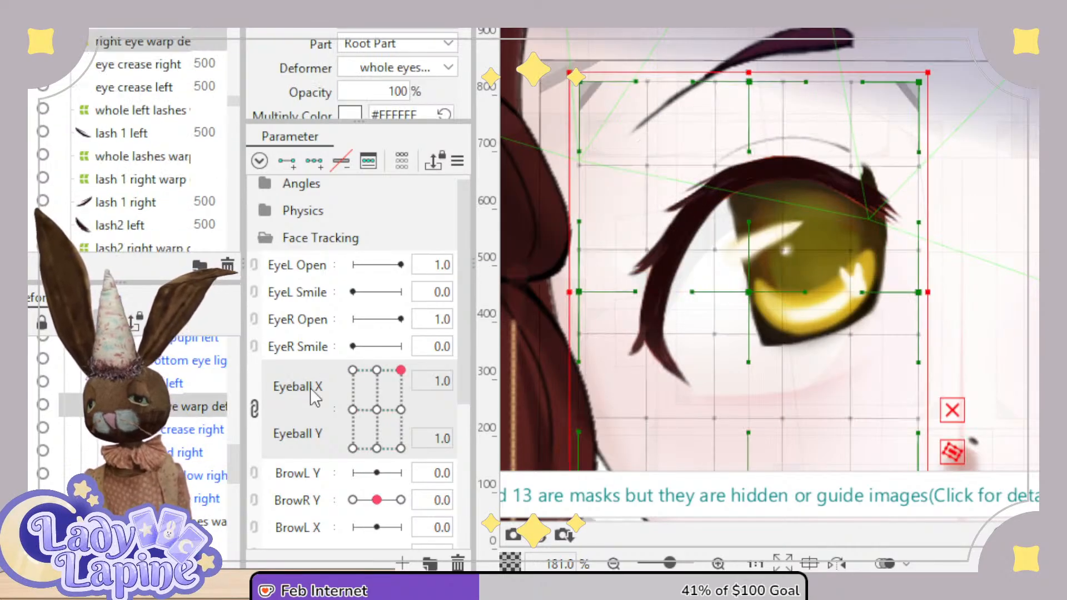
click(377, 409)
click(168, 434)
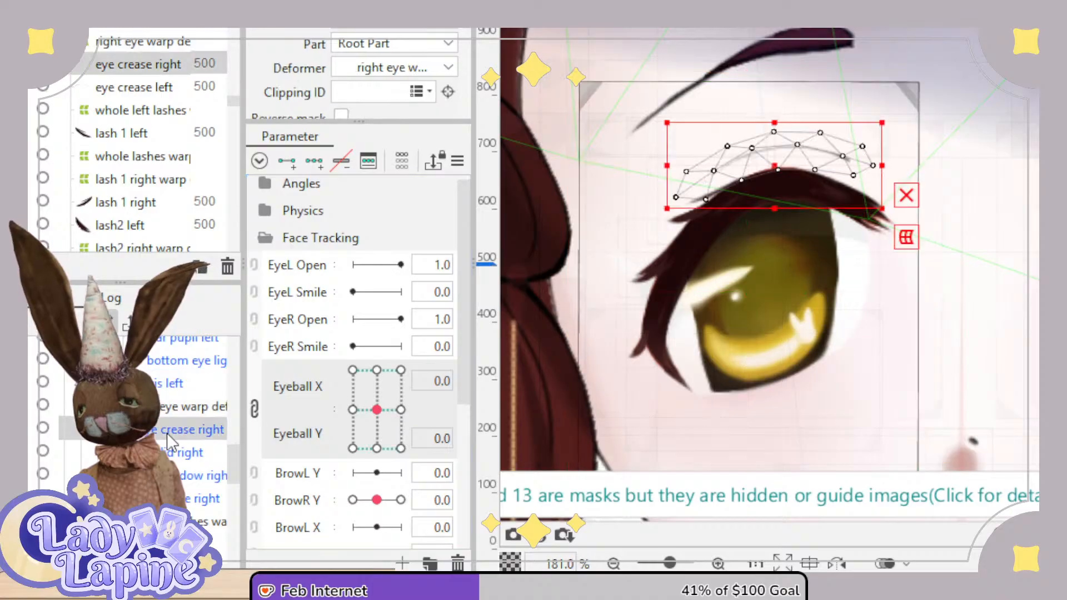
drag(393, 415, 414, 361)
click(181, 453)
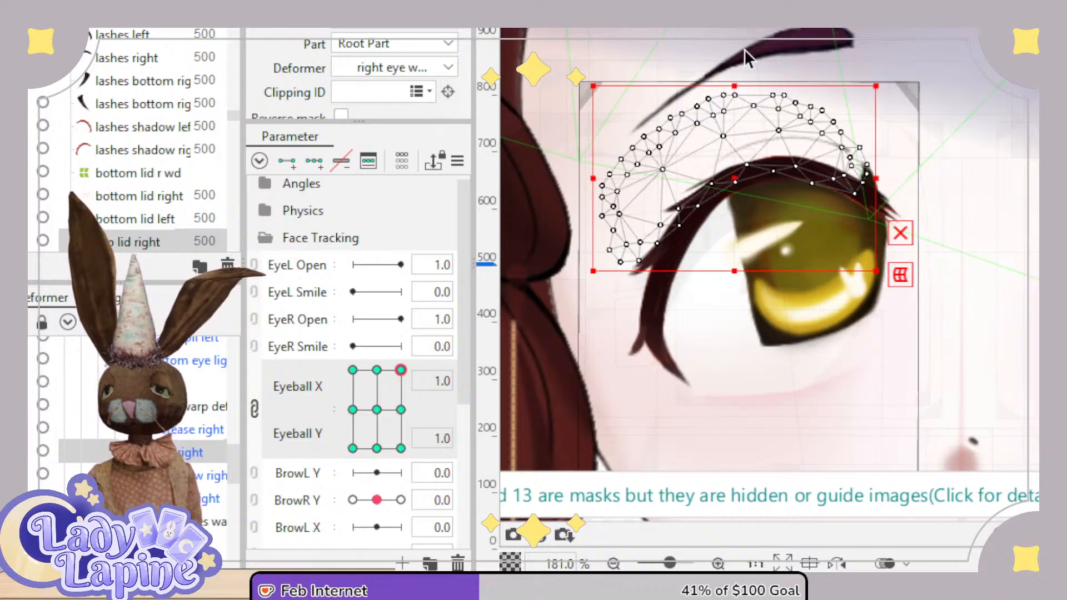
drag(904, 346, 904, 347)
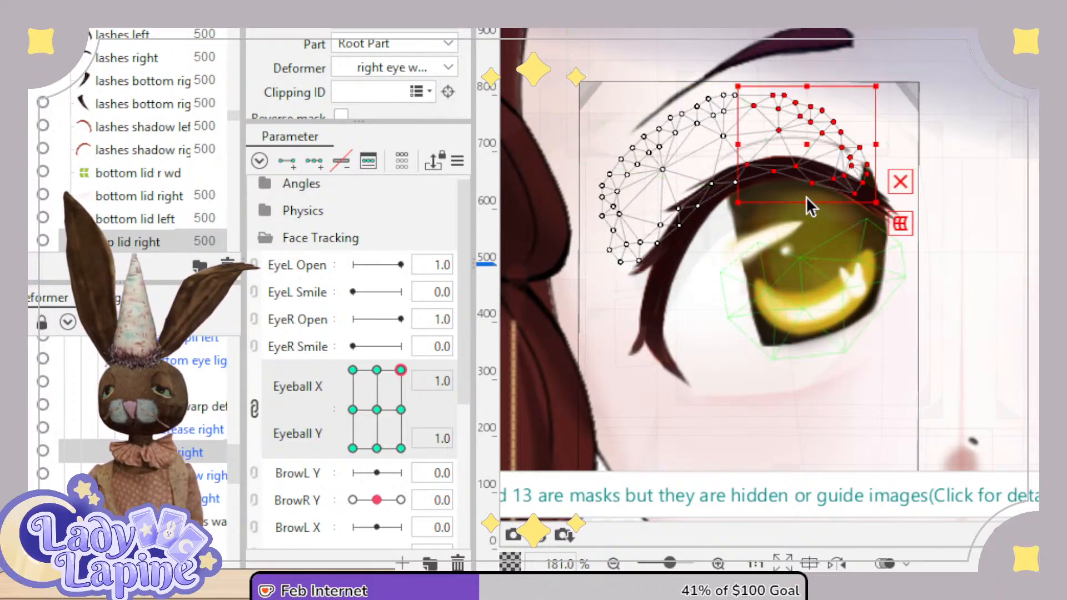
drag(883, 143, 918, 143)
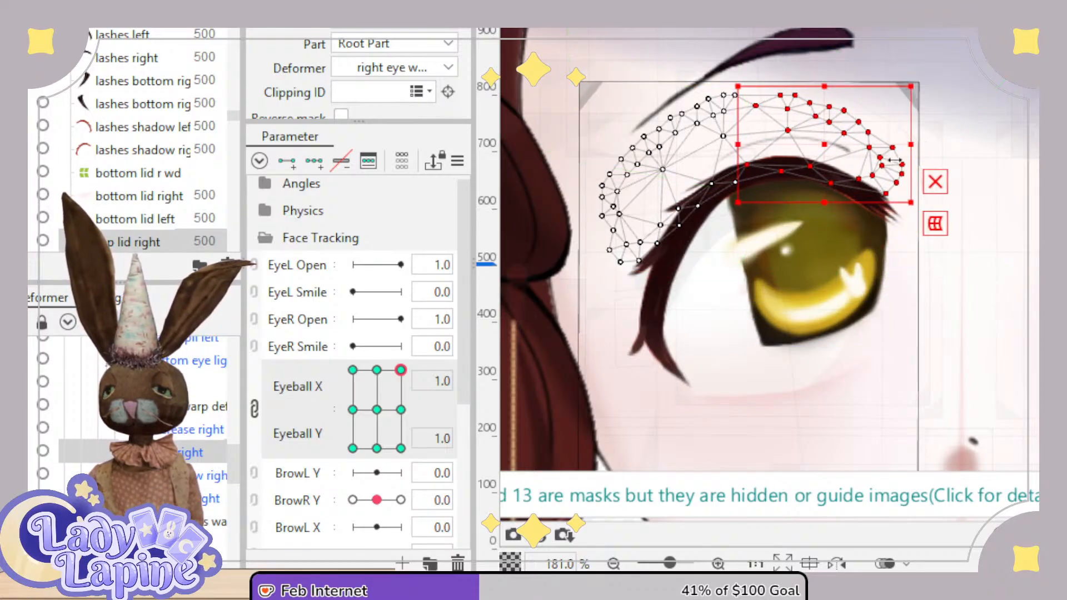
Complete bottom lid right's three-by-three Eyeball X and Y keyforms, and stretch its right-hand vertices outward at Eyeball X 1.0, Y -1.0.
drag(400, 371, 414, 518)
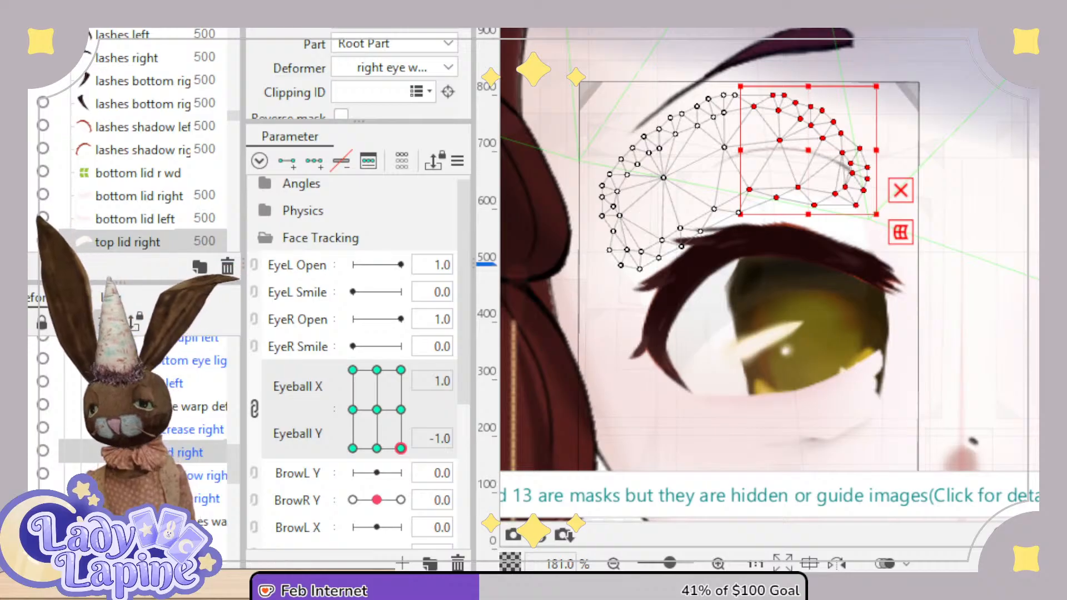
drag(233, 446, 245, 495)
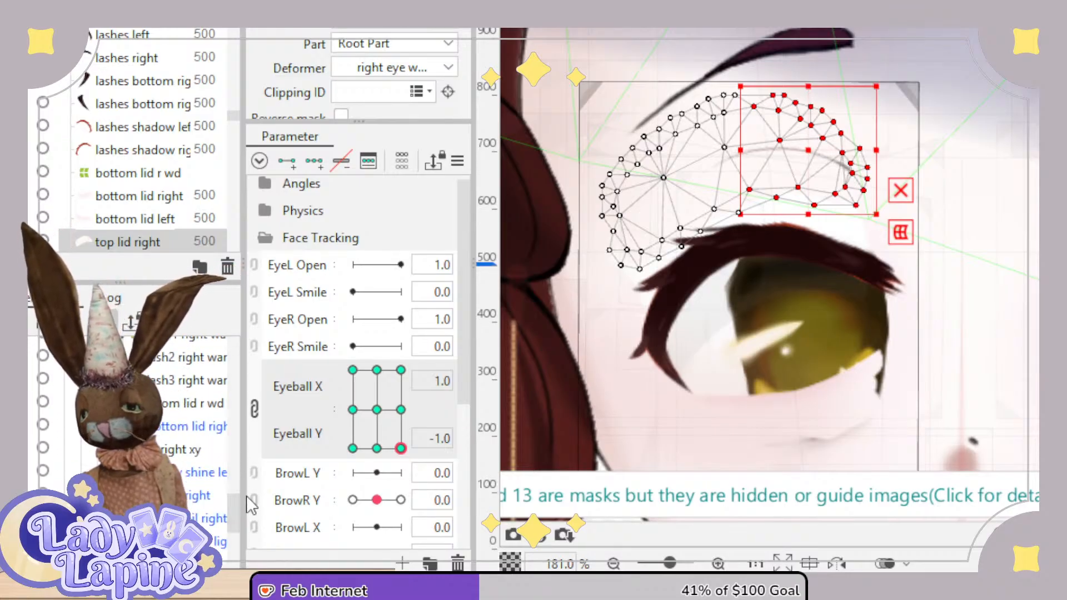
click(179, 427)
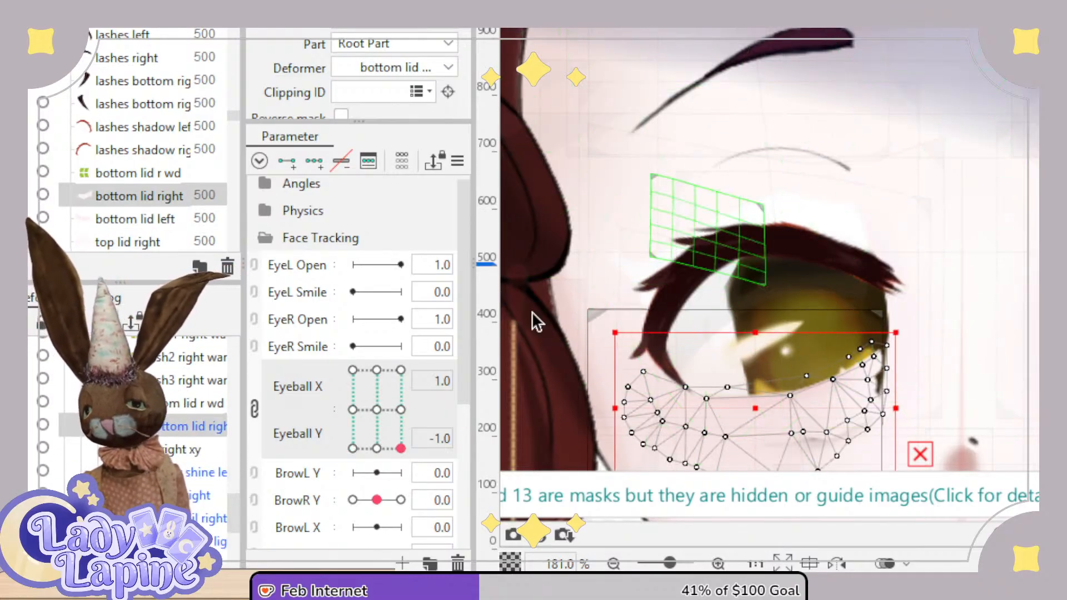
click(314, 161)
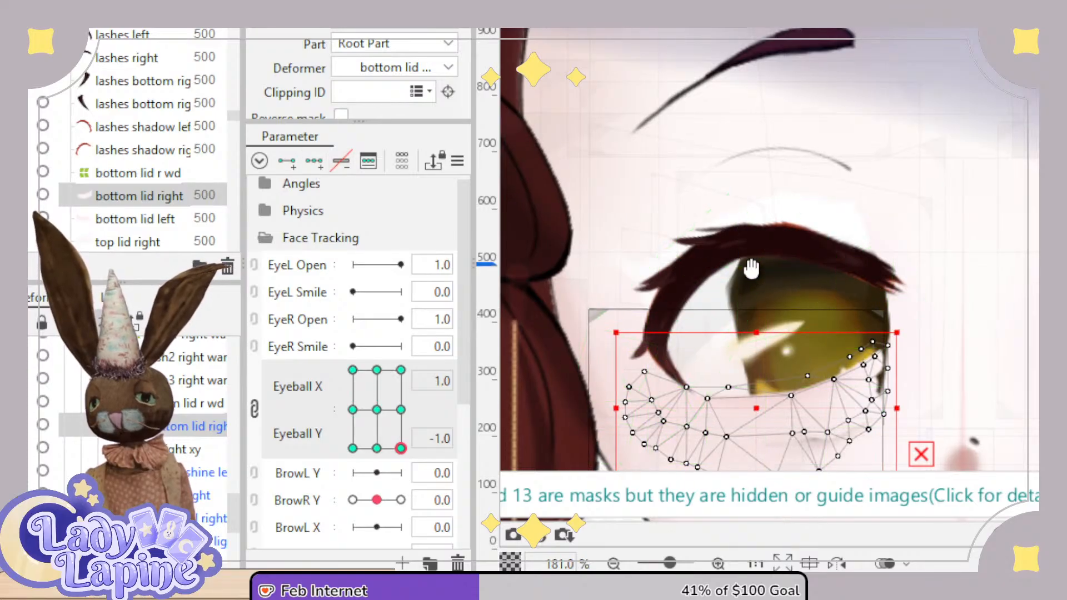
drag(751, 267, 721, 159)
drag(737, 210, 917, 467)
drag(870, 296, 889, 296)
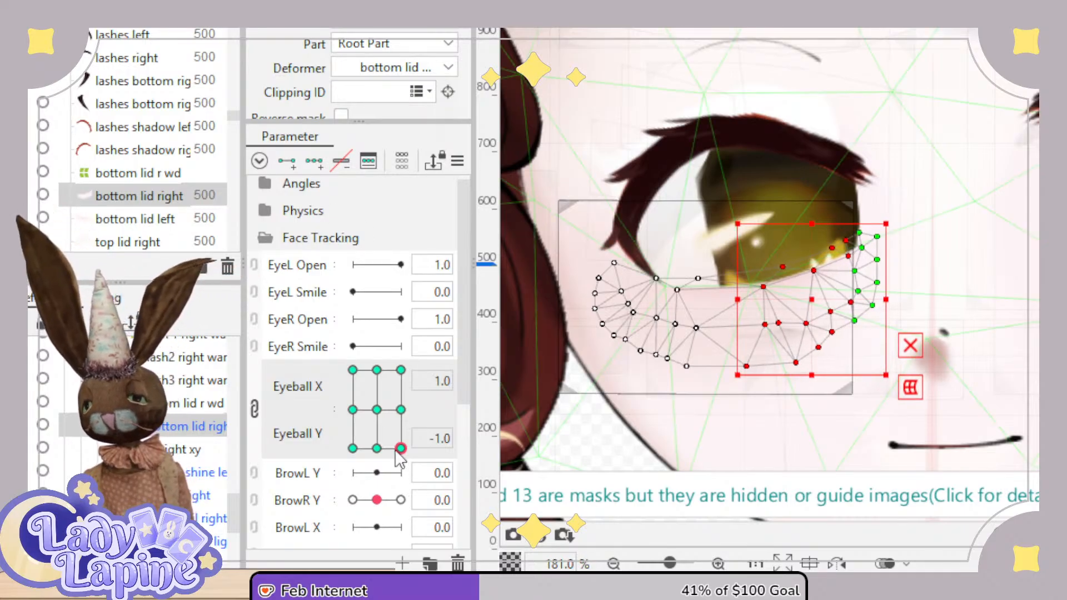
Pull eye right xy's center handle and lower-middle control point with its handle to the left at Eyeball X -1.0, Y 1.0.
drag(401, 448, 331, 367)
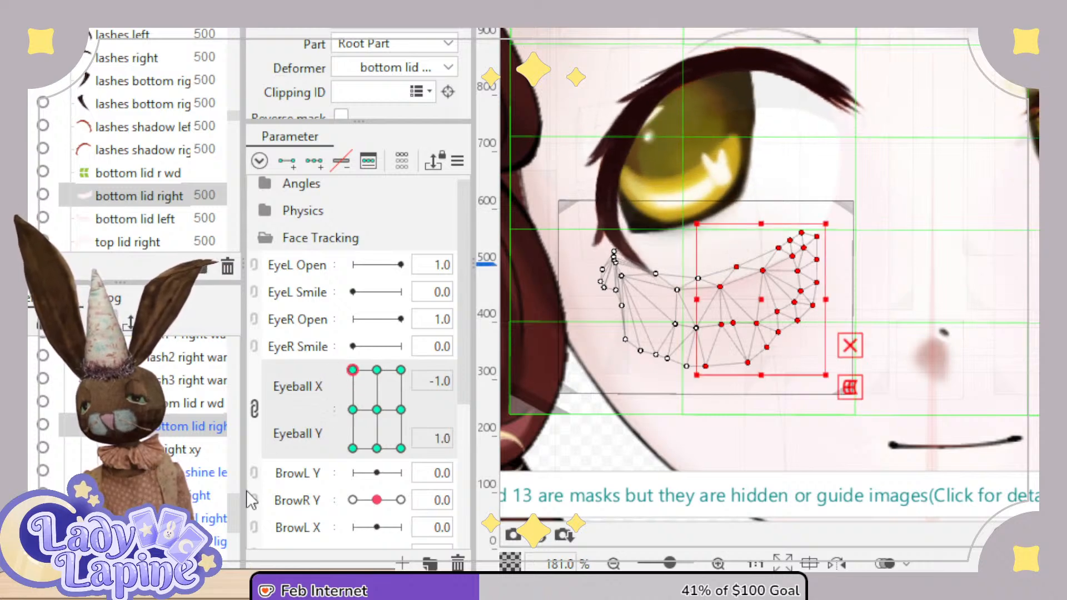
click(191, 450)
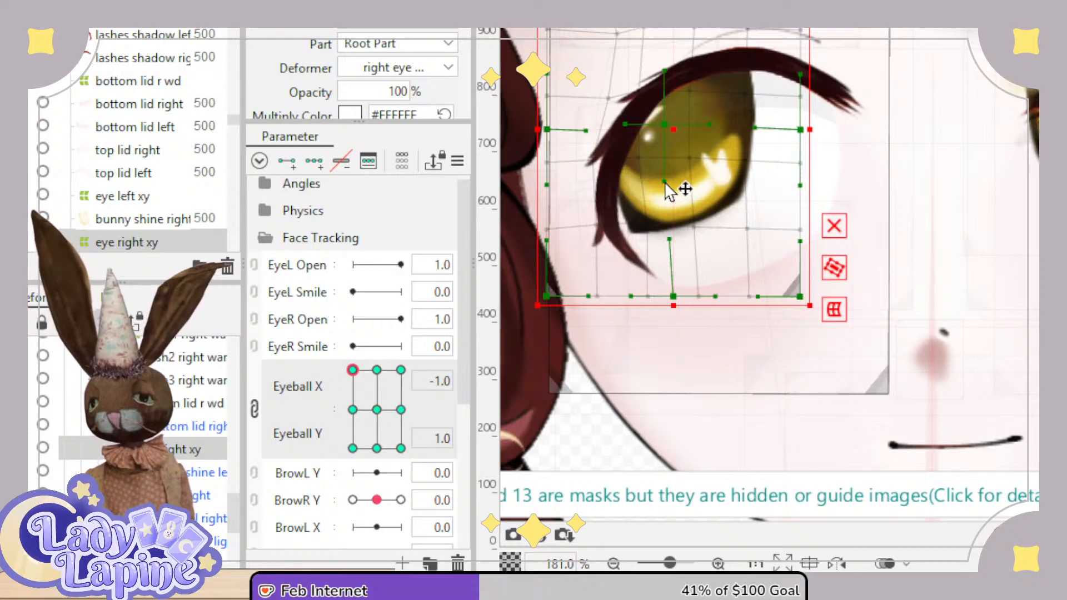
drag(665, 183, 652, 181)
drag(666, 245, 641, 245)
drag(673, 298, 664, 295)
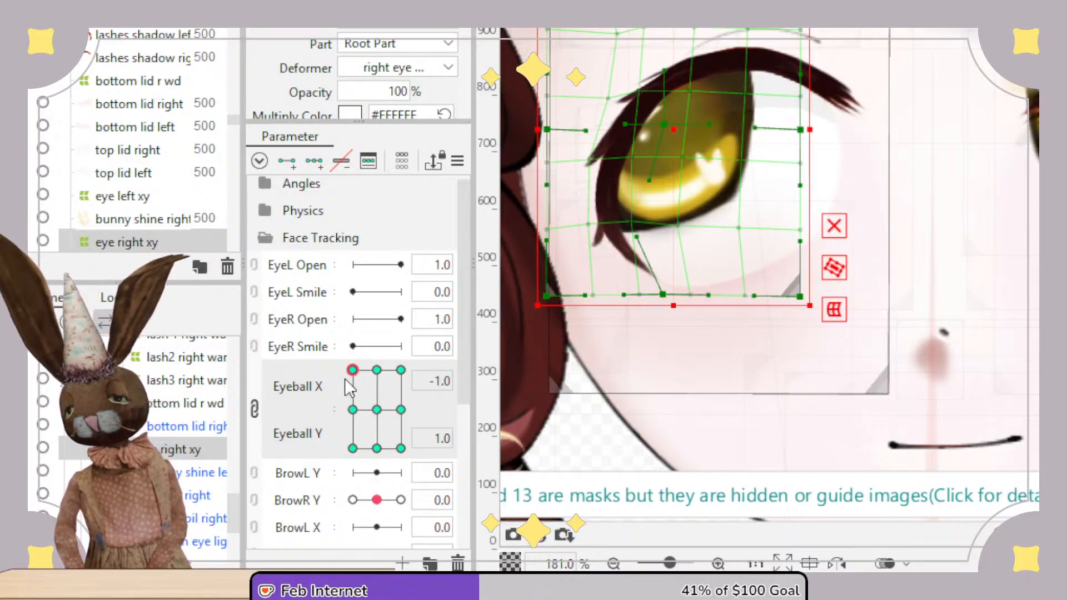
Preview the right eye along Eyeball X at Y 1.0, and examine both eyes looking up and down at Eyeball X 0.0.
drag(347, 386, 384, 365)
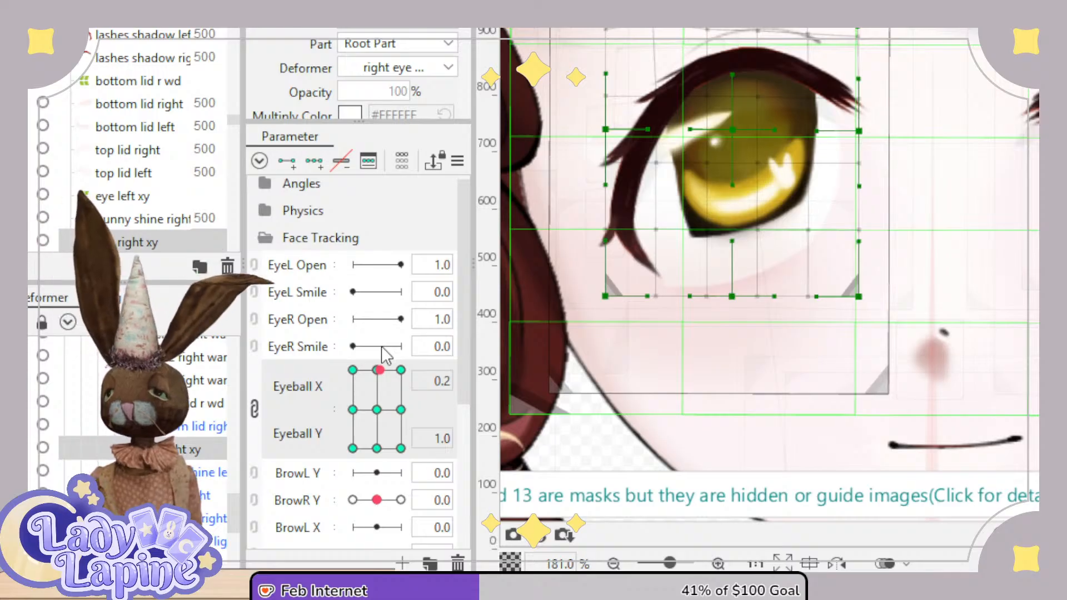
click(374, 376)
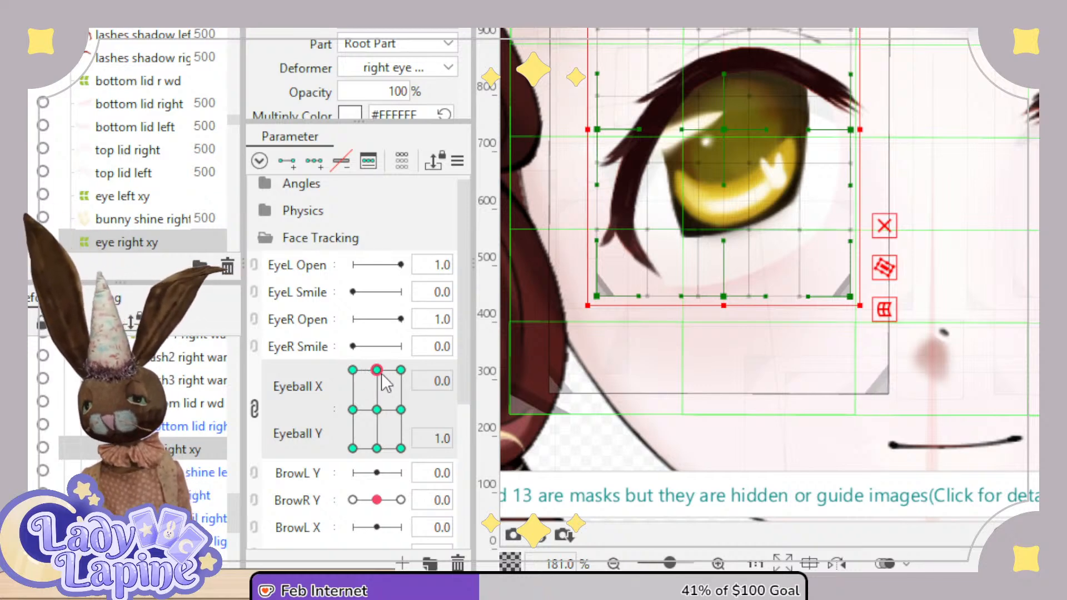
click(378, 375)
mouse_move(378, 375)
mouse_down()
mouse_move(374, 448)
mouse_move(378, 370)
mouse_up()
drag(388, 437, 380, 378)
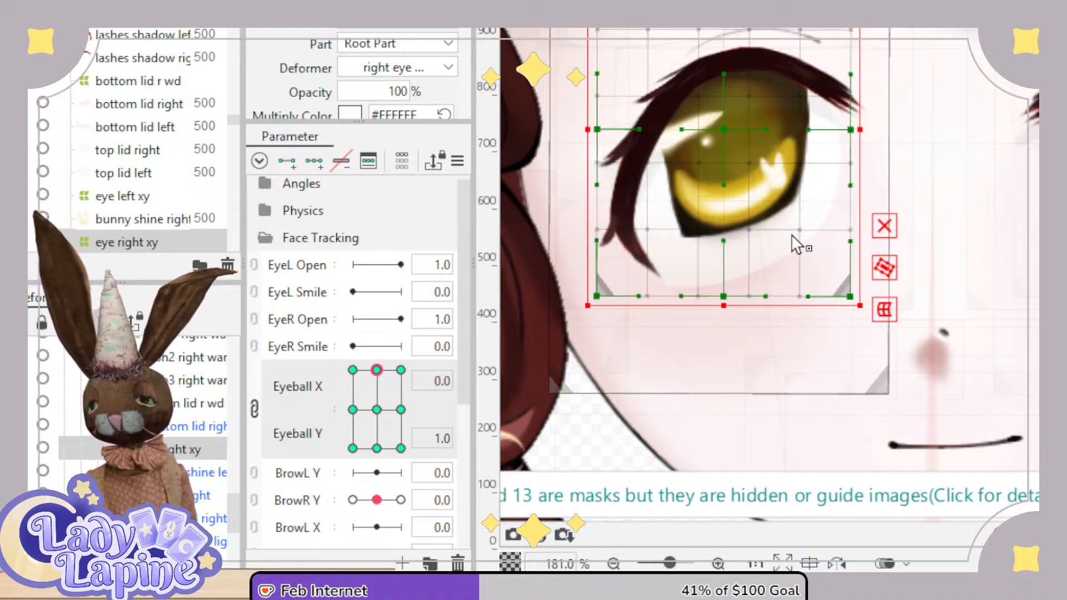
scroll(976, 248, down, 3)
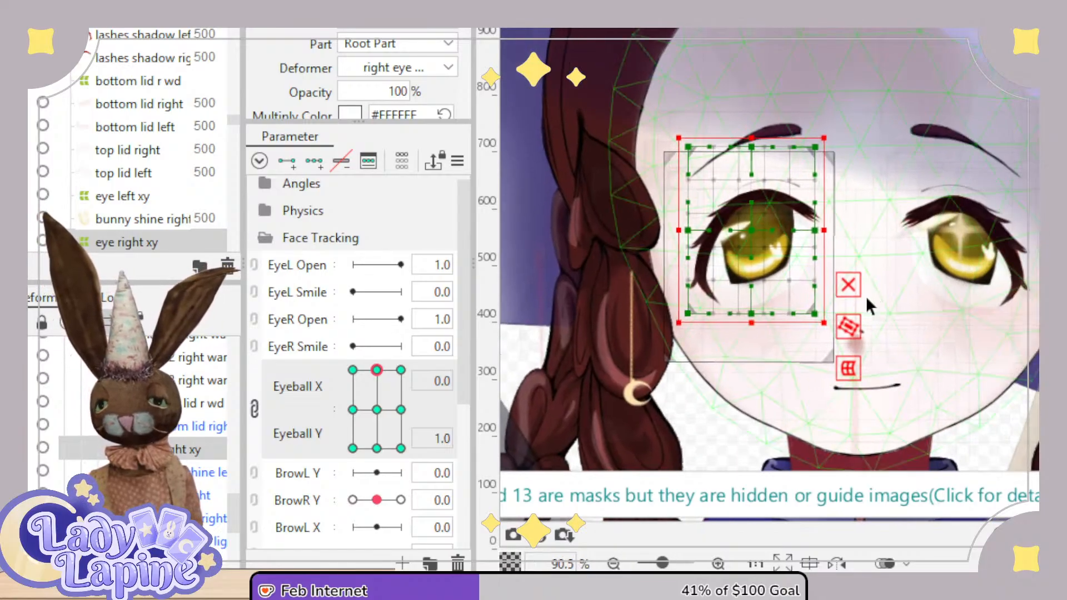
drag(376, 408, 376, 442)
Reselect eye right xy and preview both eyes through the diagonal extremes of Eyeball X and Y.
click(175, 356)
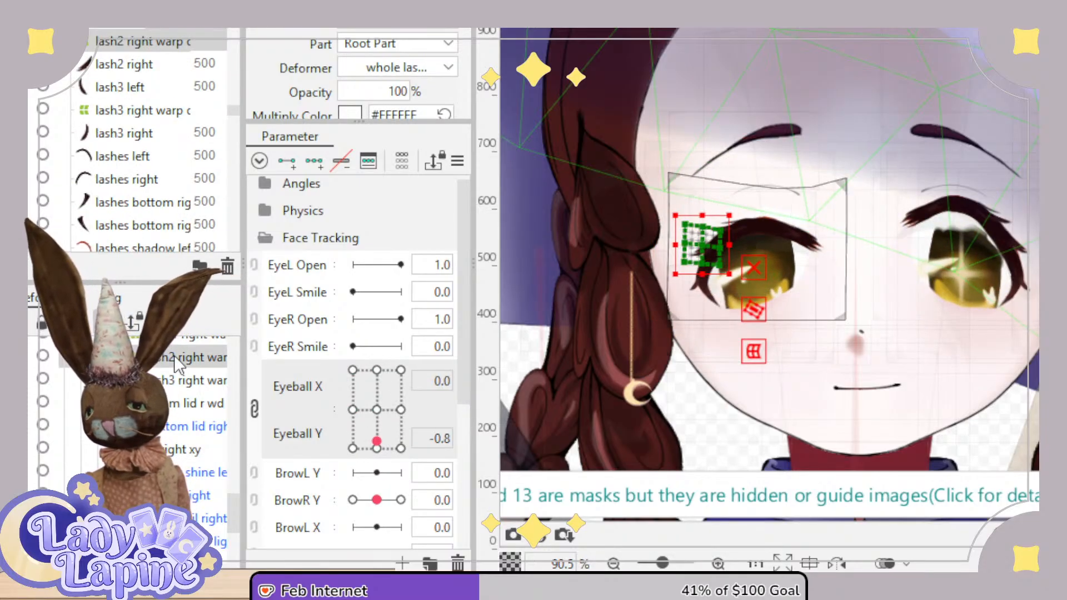
mouse_move(236, 503)
mouse_down()
mouse_move(232, 416)
mouse_move(240, 505)
mouse_up()
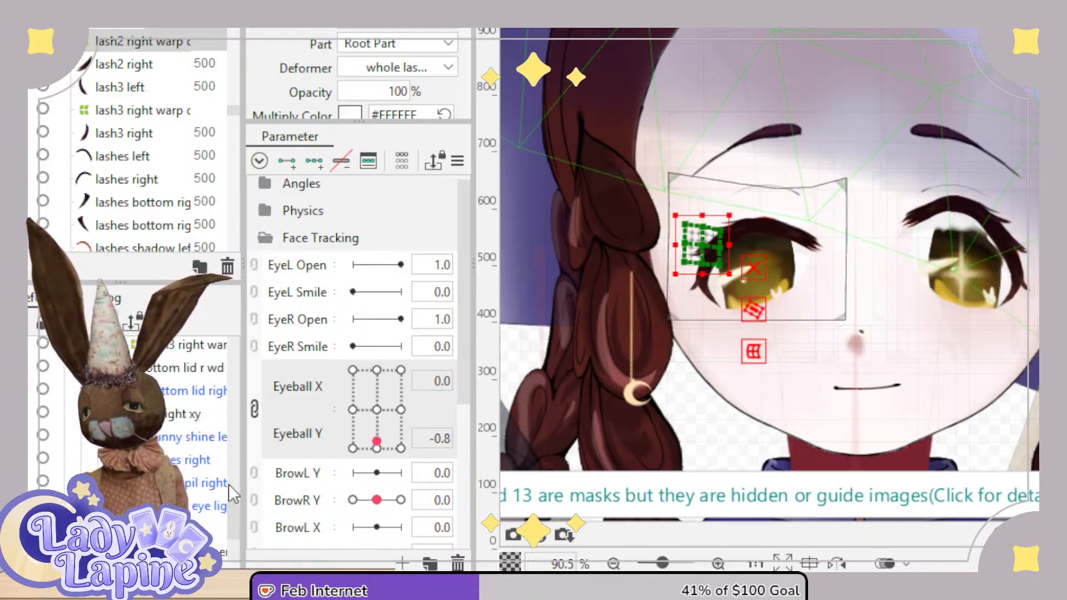
click(55, 419)
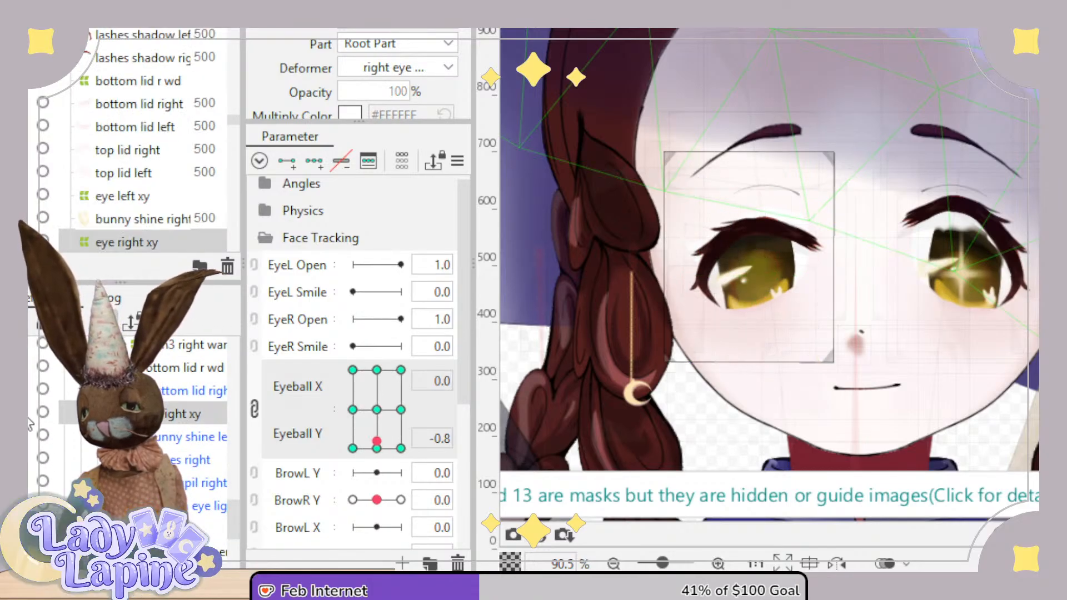
drag(376, 441, 408, 435)
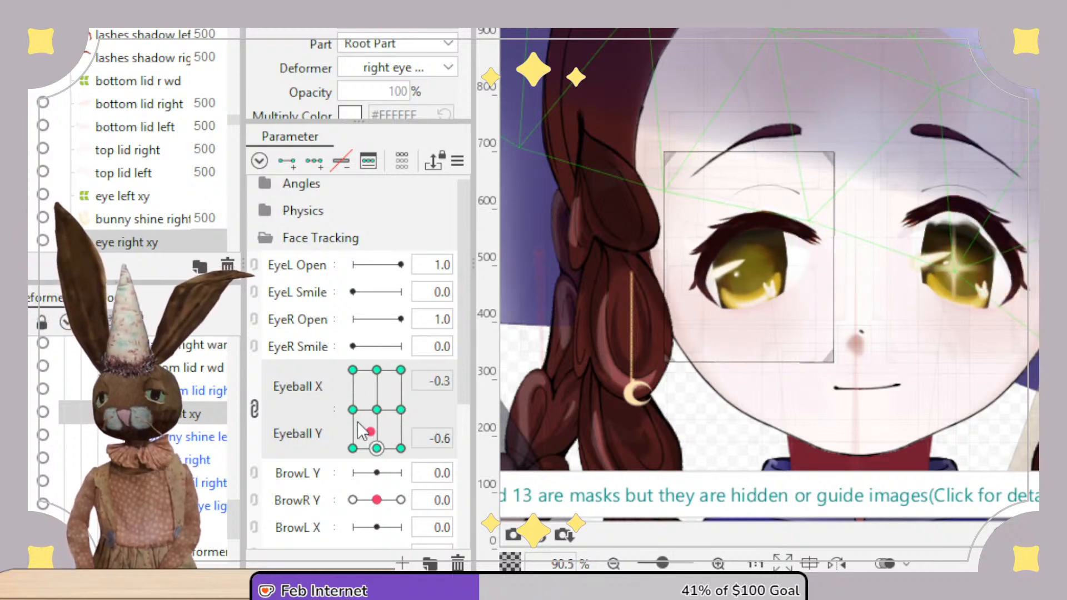
drag(352, 397, 401, 396)
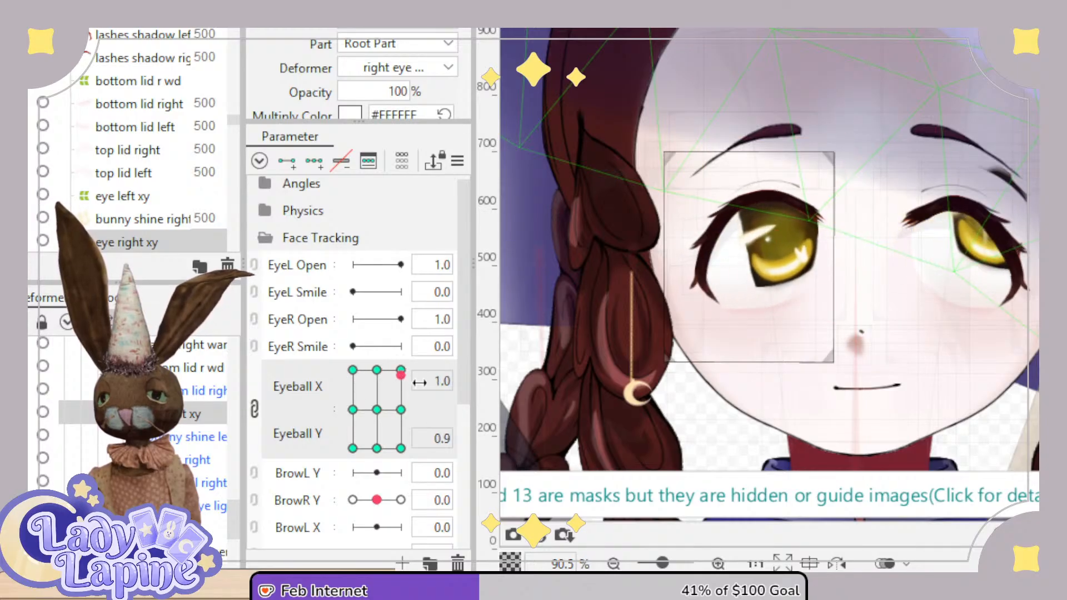
drag(426, 440, 376, 479)
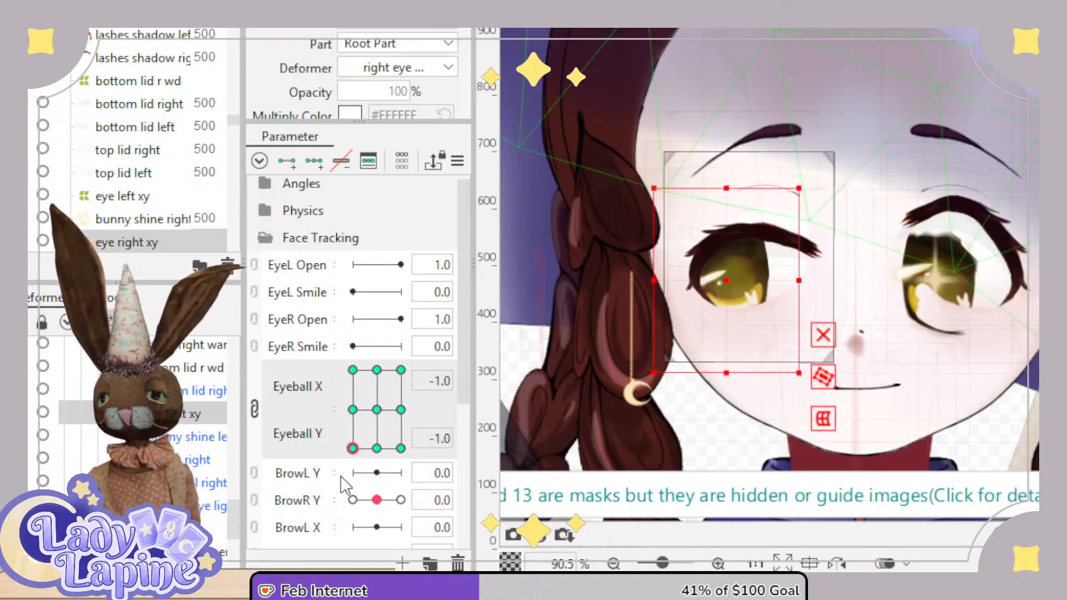
drag(334, 369, 405, 328)
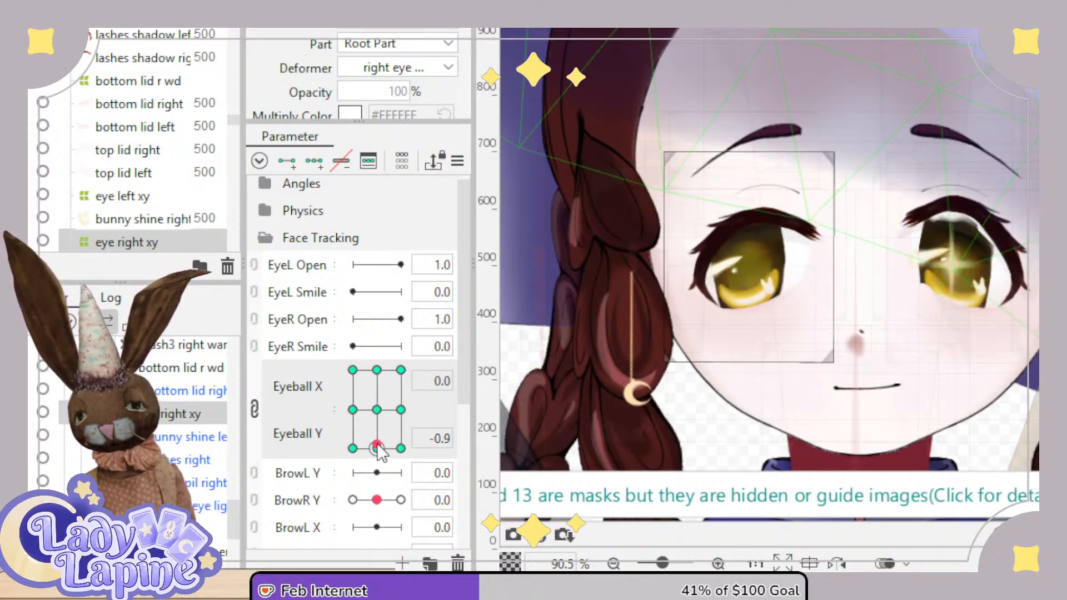
drag(375, 411, 351, 408)
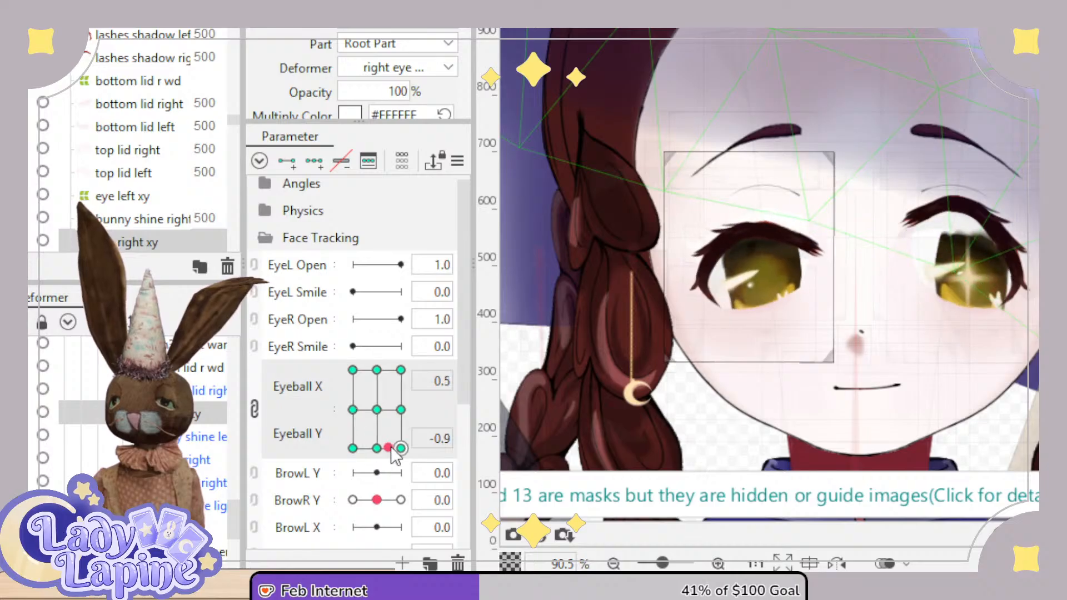
drag(396, 455, 344, 353)
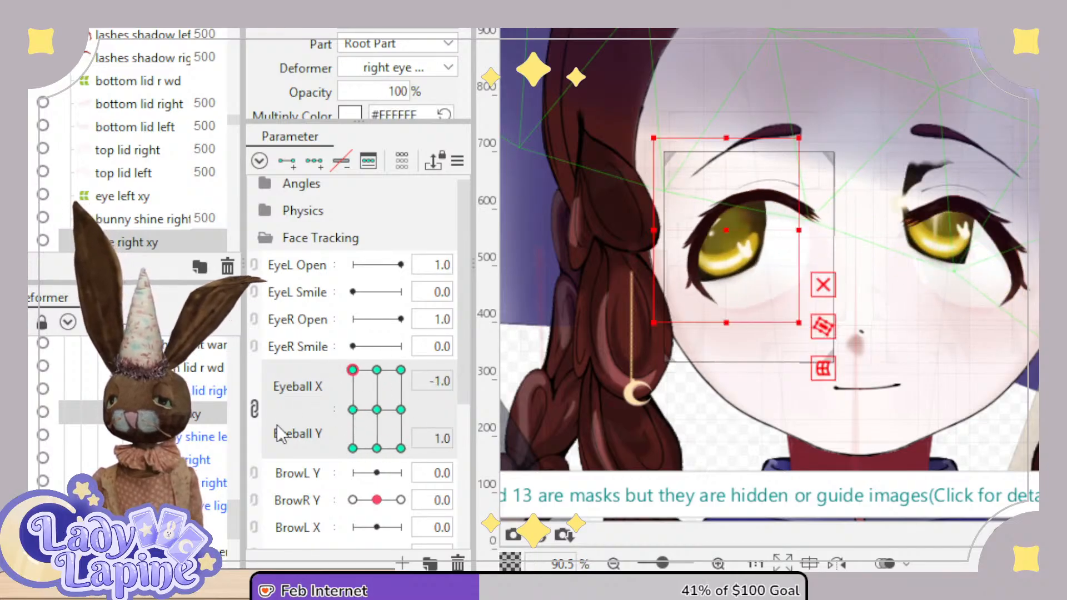
Push the whole right lashes warp's lower-left and lower-middle control points up and inward at Eyeball X -1.0, Y 1.0.
drag(234, 509, 228, 470)
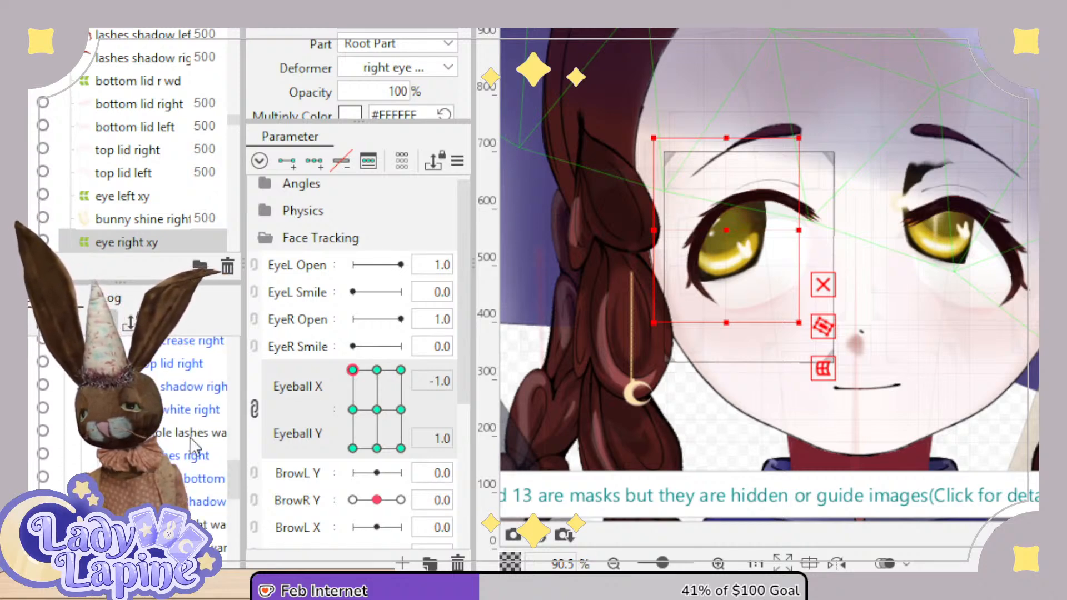
click(189, 436)
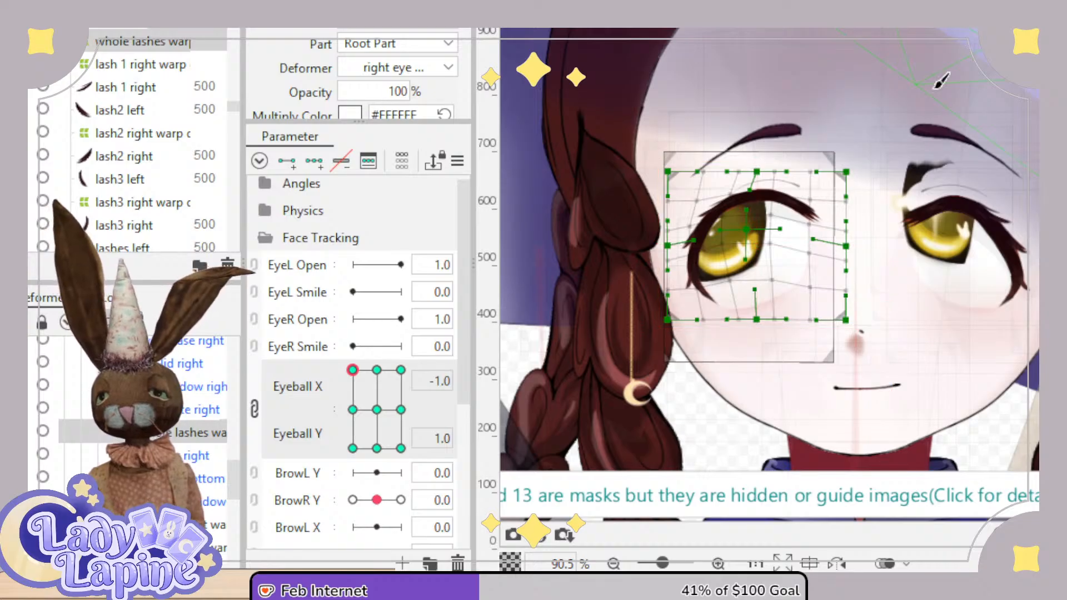
mouse_move(667, 330)
mouse_down()
mouse_move(680, 304)
mouse_move(743, 312)
mouse_up()
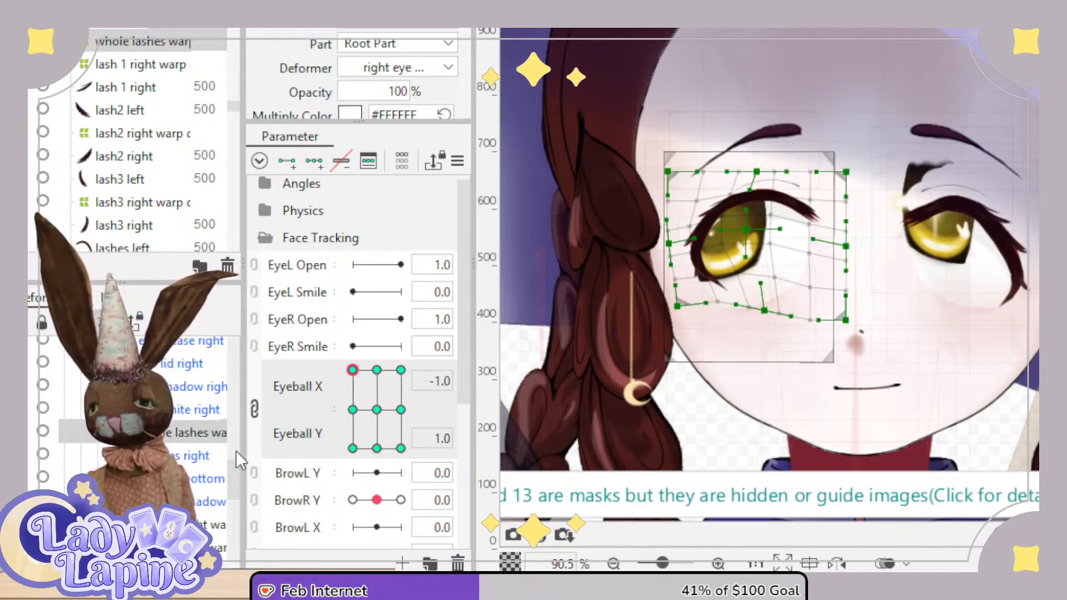
Move the entire bottom lid right mesh up to meet the iris's lower edge at Eyeball X -1.0, Y 1.0.
drag(231, 478, 252, 470)
click(207, 439)
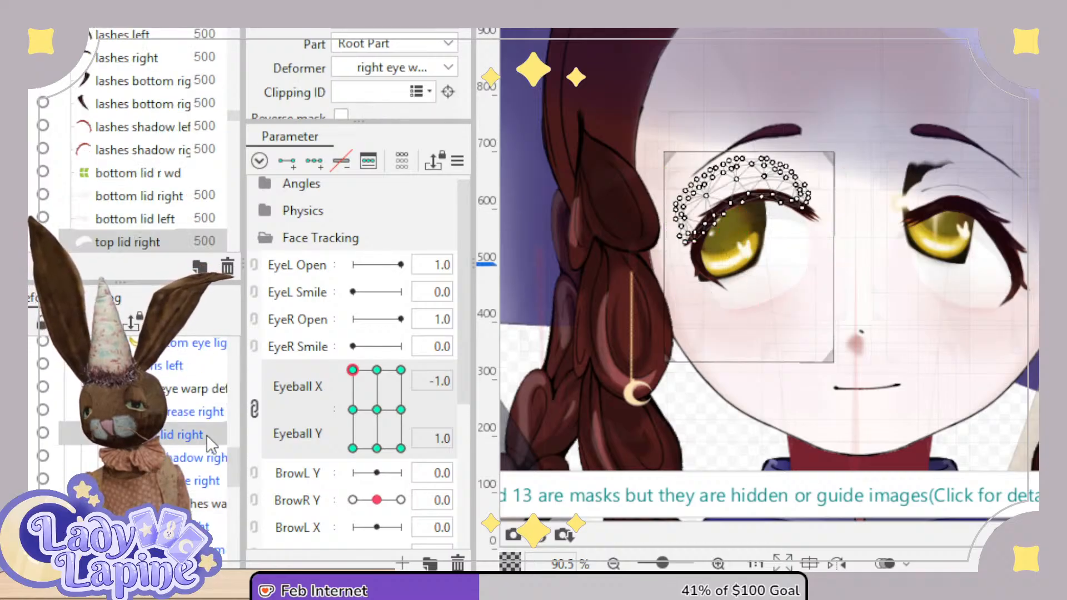
scroll(239, 480, down, 1)
scroll(239, 500, down, 3)
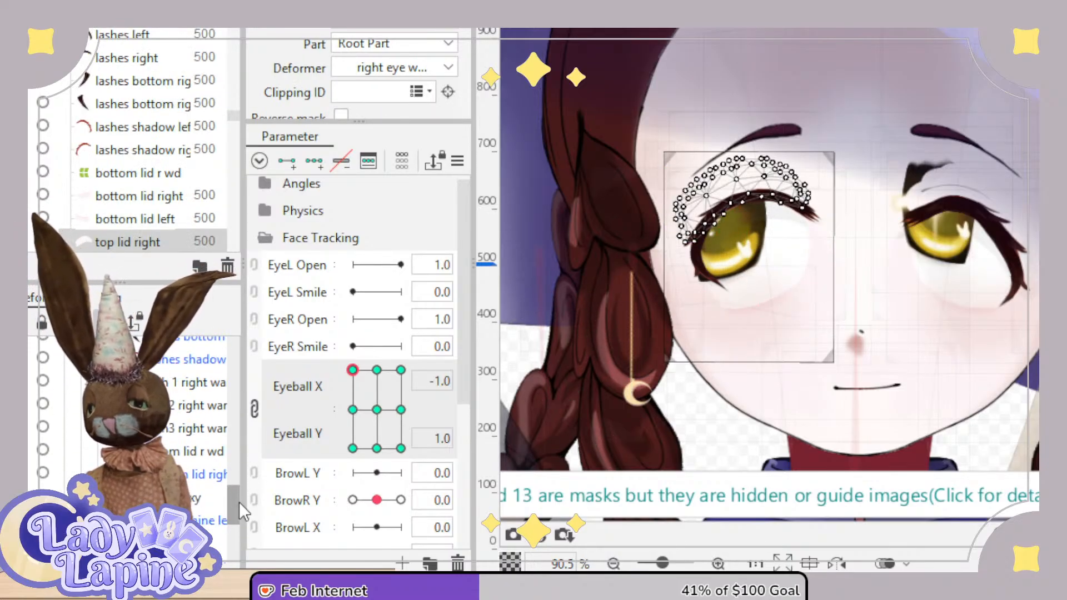
click(214, 444)
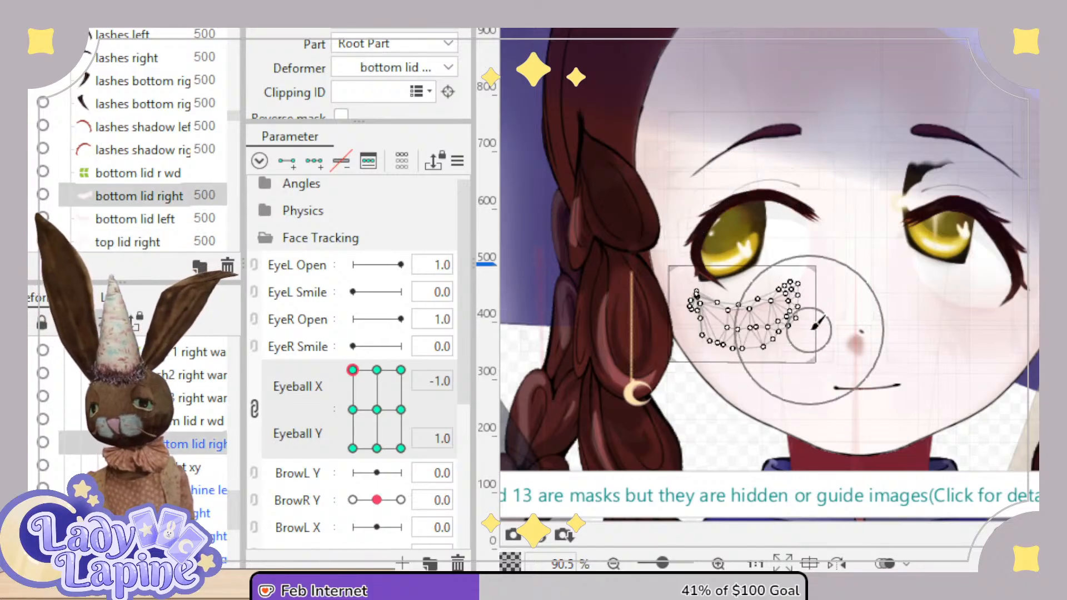
scroll(809, 330, up, 3)
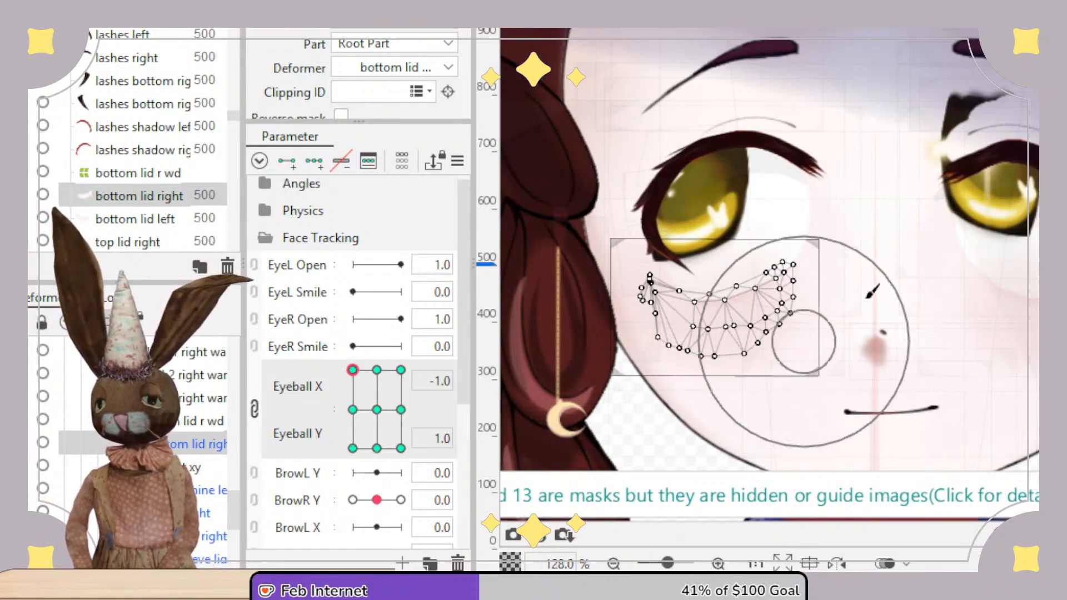
key(ctrl+a)
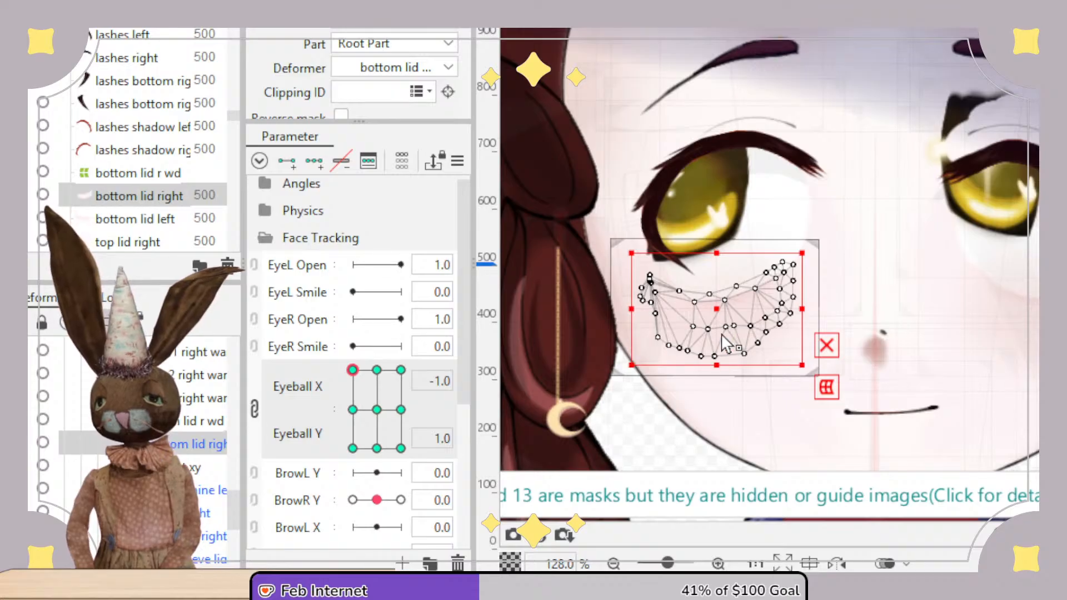
drag(721, 317, 720, 285)
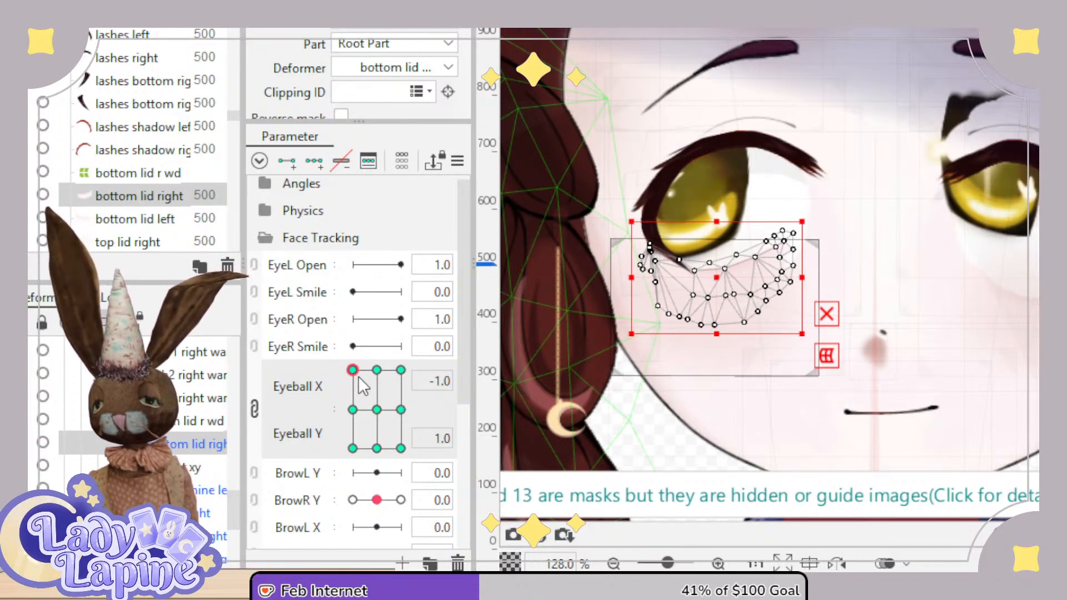
Preview the right eye's lids and lashes across the Eyeball X and Y range, from -1.0, 1.0 to 1.0, -1.0.
drag(353, 369, 364, 413)
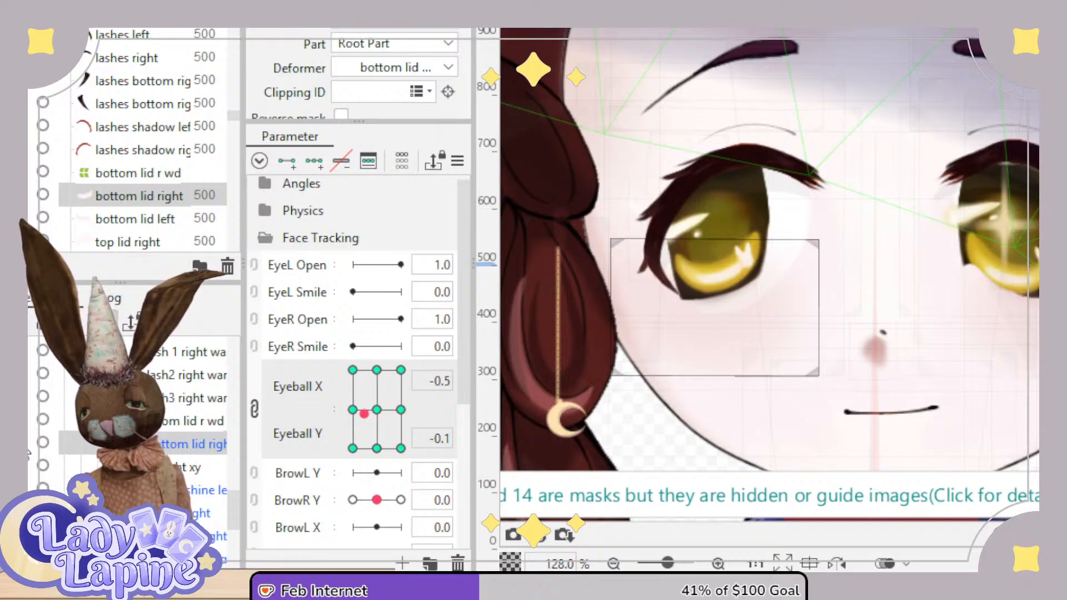
click(146, 421)
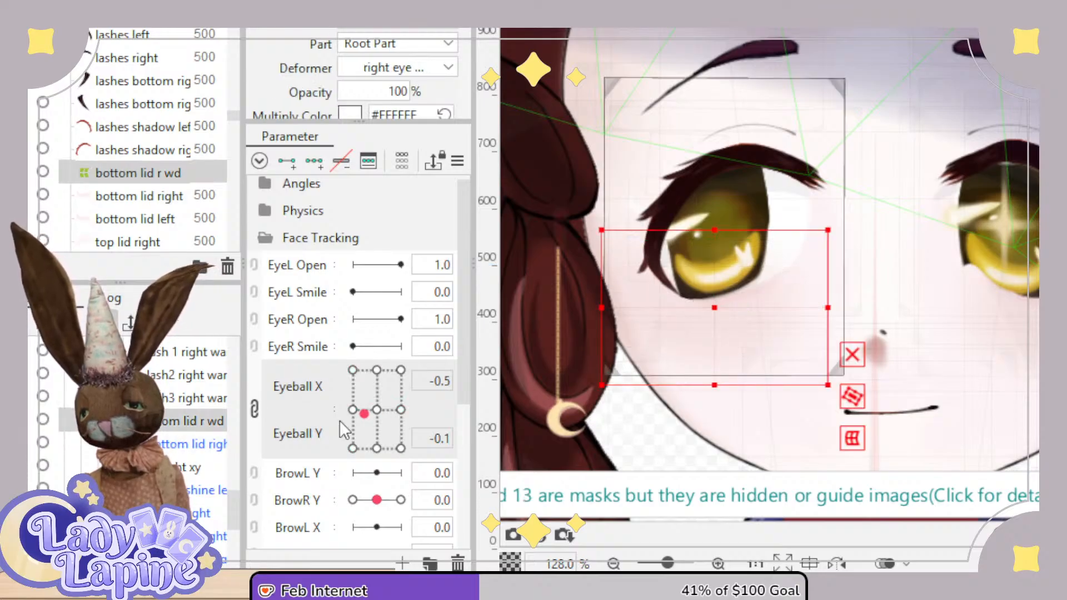
drag(364, 413, 348, 442)
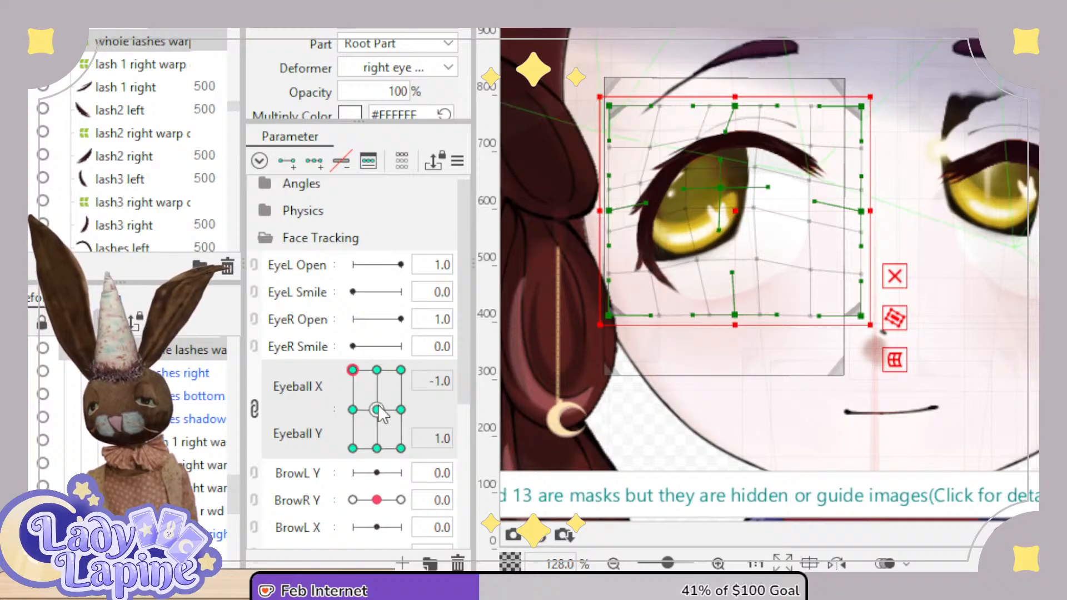
drag(356, 390, 417, 525)
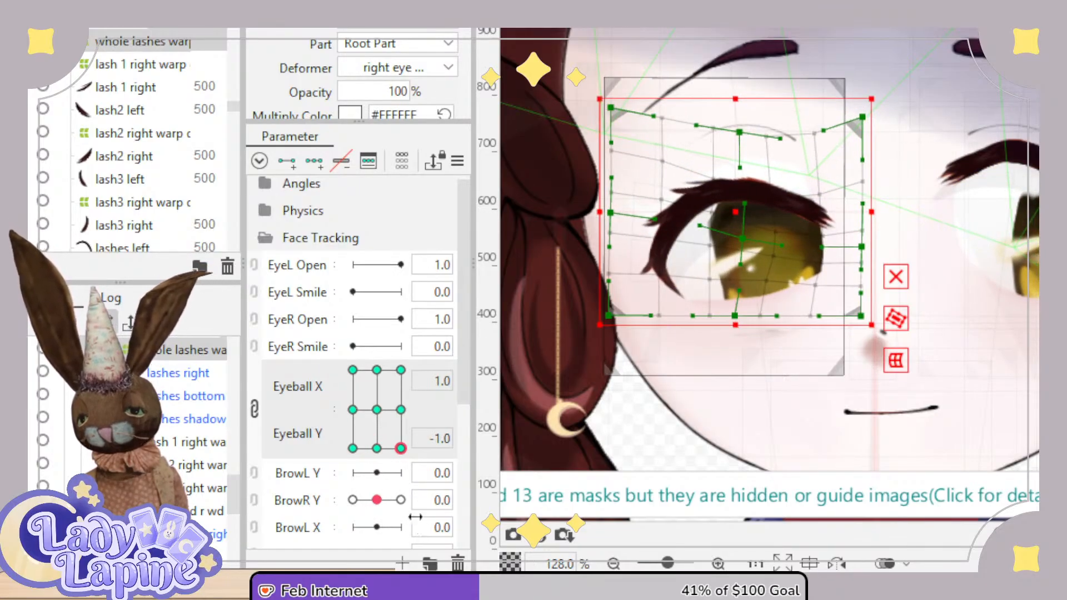
Stretch the bottom lid right mesh downward at Eyeball X 1.0, Y -1.0 and preview the movement.
click(729, 360)
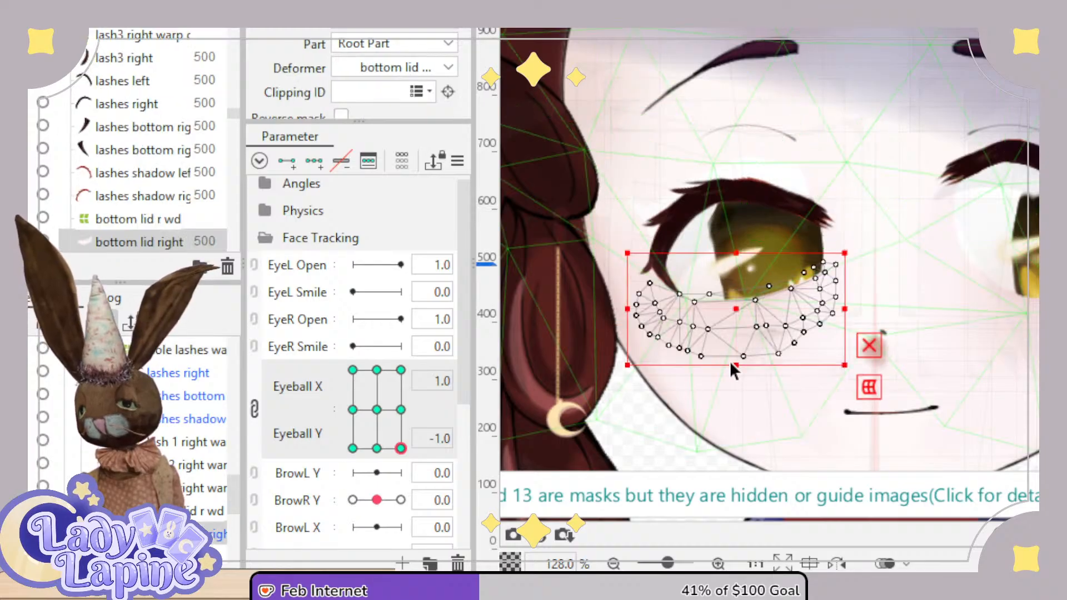
drag(743, 366, 745, 395)
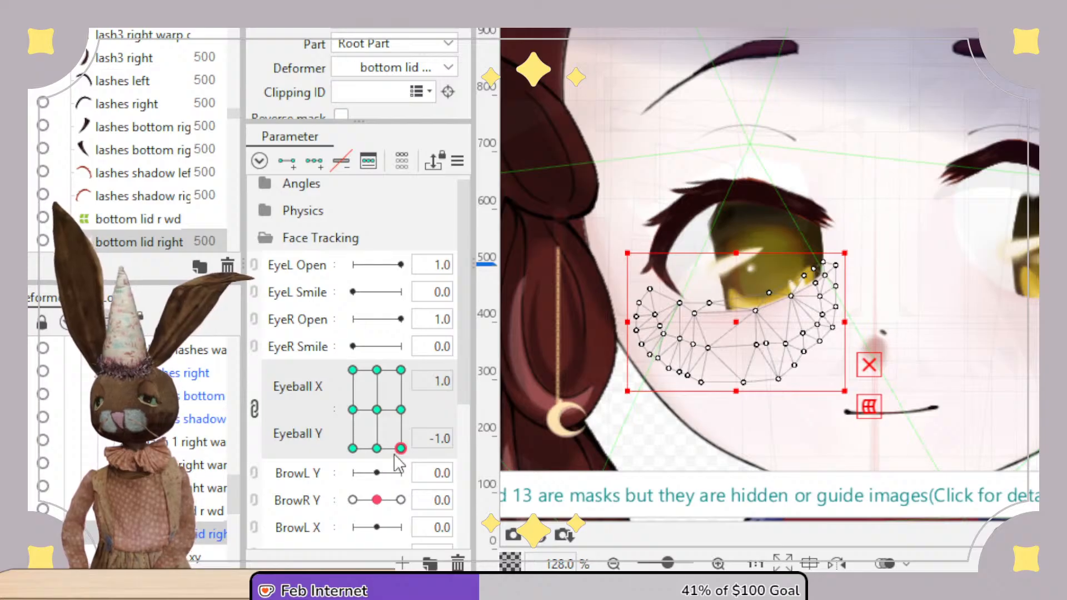
drag(399, 464, 496, 468)
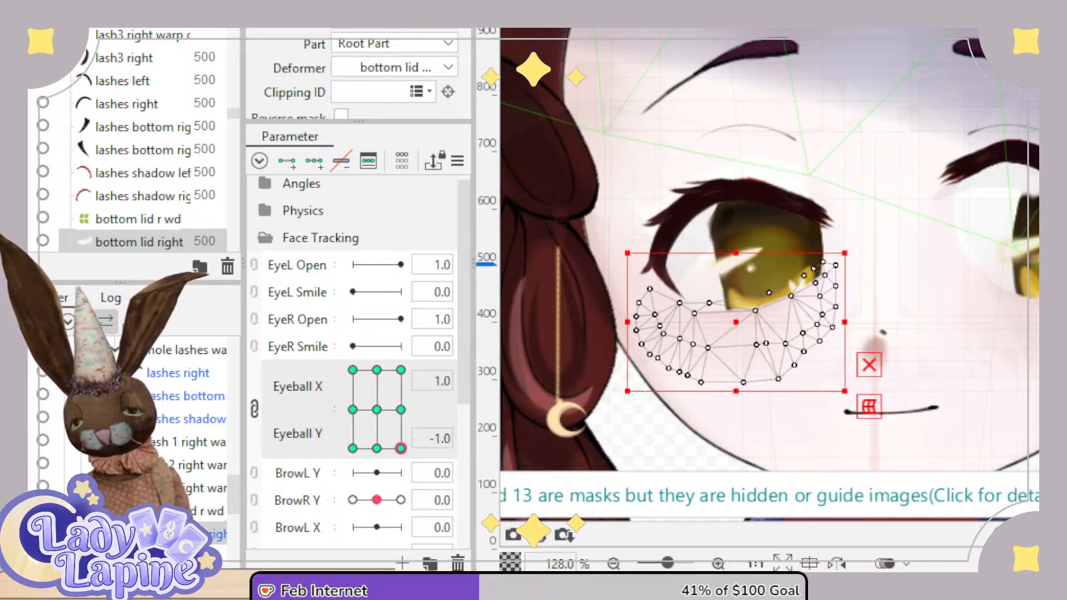
Rotate the eye right xy warp slightly clockwise at Eyeball X 1.0, Y -1.0.
scroll(232, 474, down, 3)
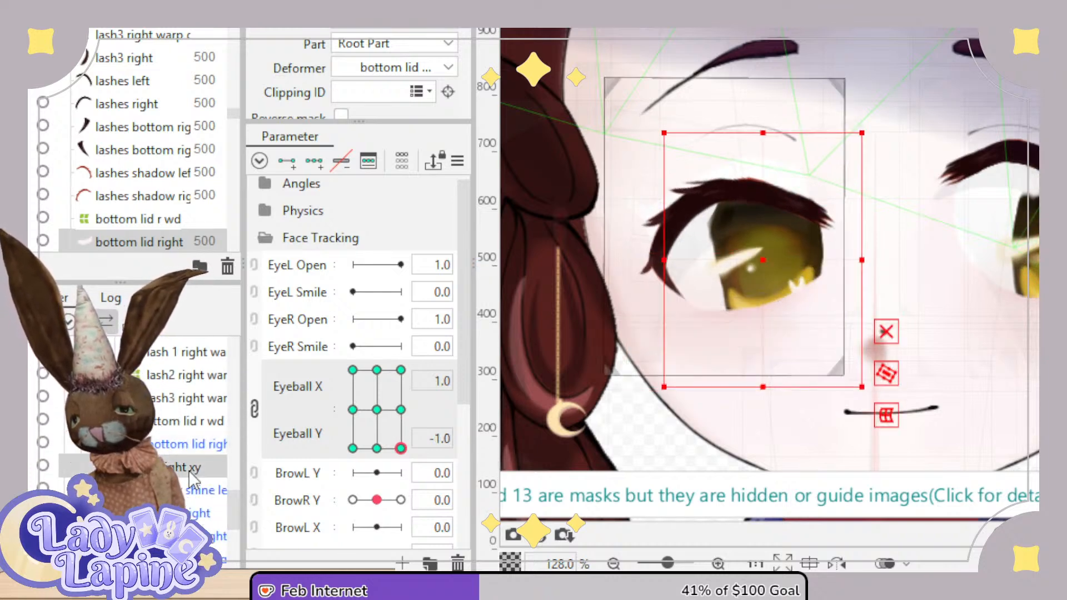
click(190, 470)
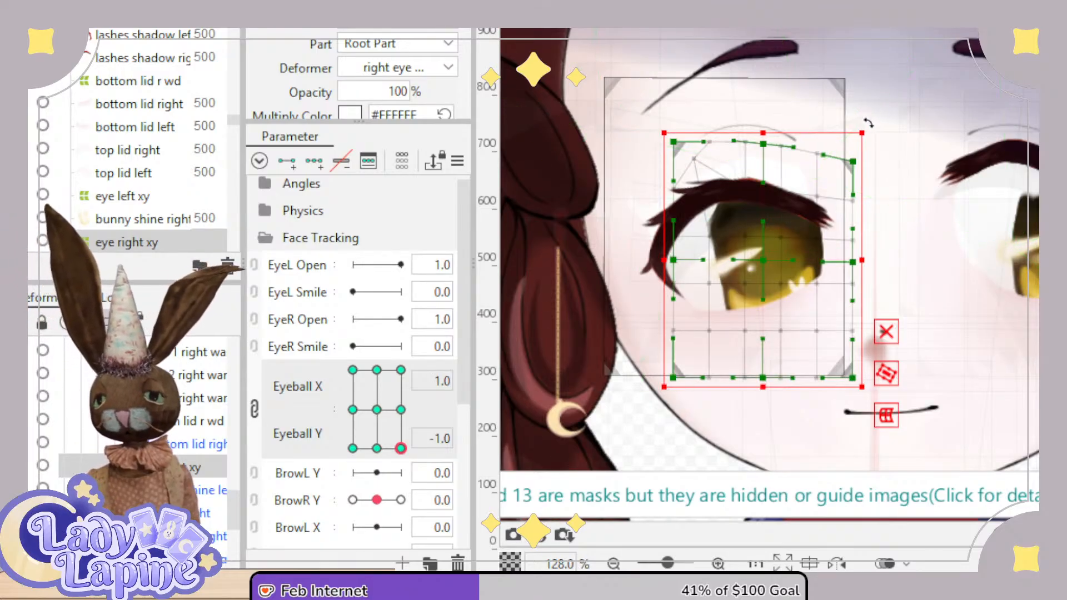
drag(881, 124, 899, 154)
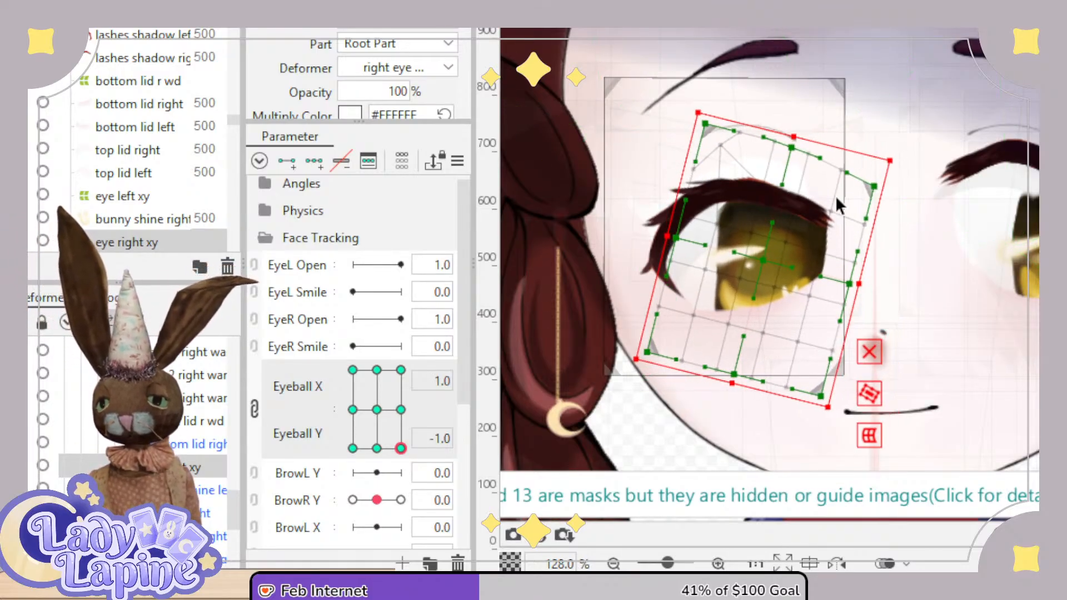
Pull eye right xy's center and right-middle control points left and its right corners slightly outward at Eyeball X -1.0, Y -1.0.
drag(400, 449, 343, 478)
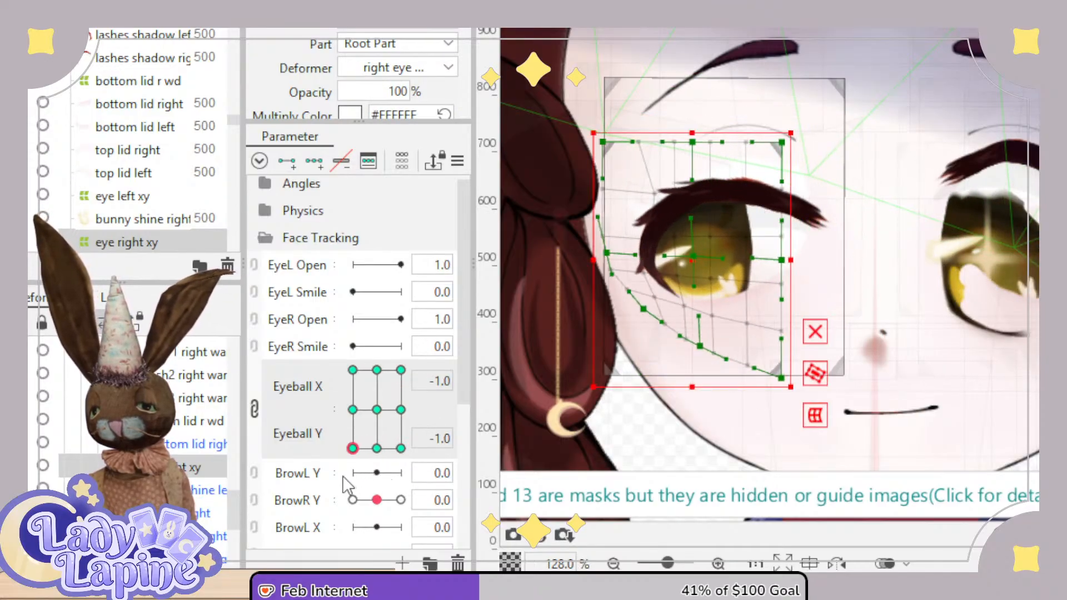
click(815, 333)
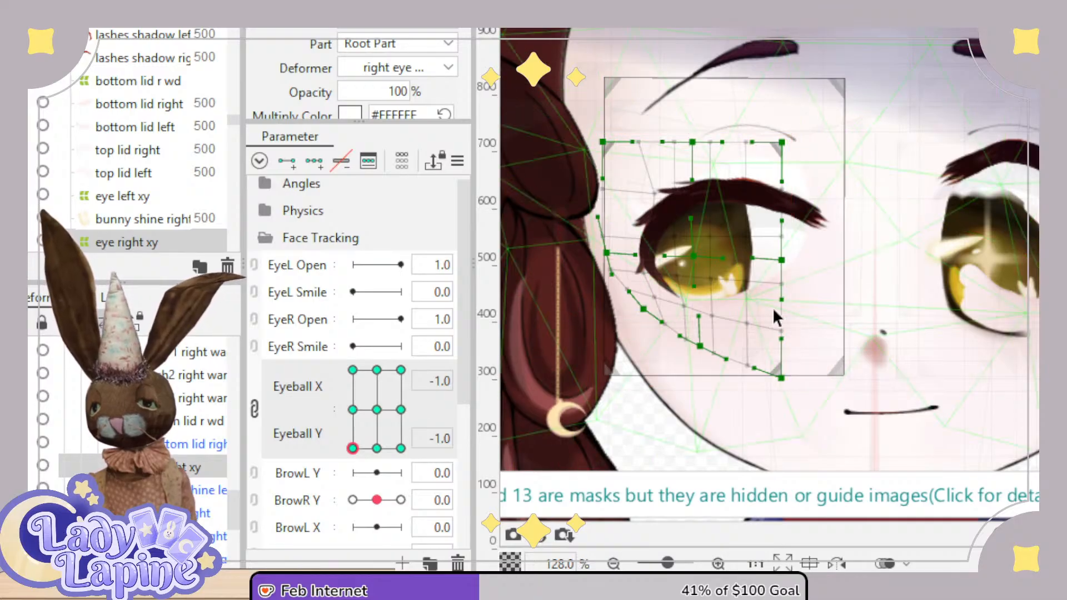
drag(691, 256, 673, 258)
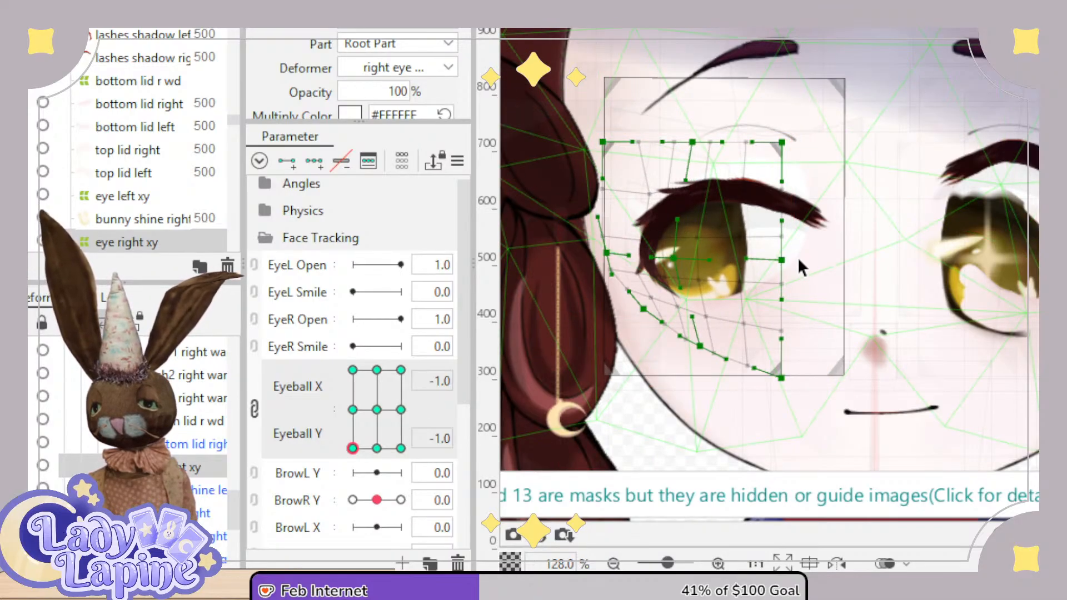
drag(782, 260, 752, 260)
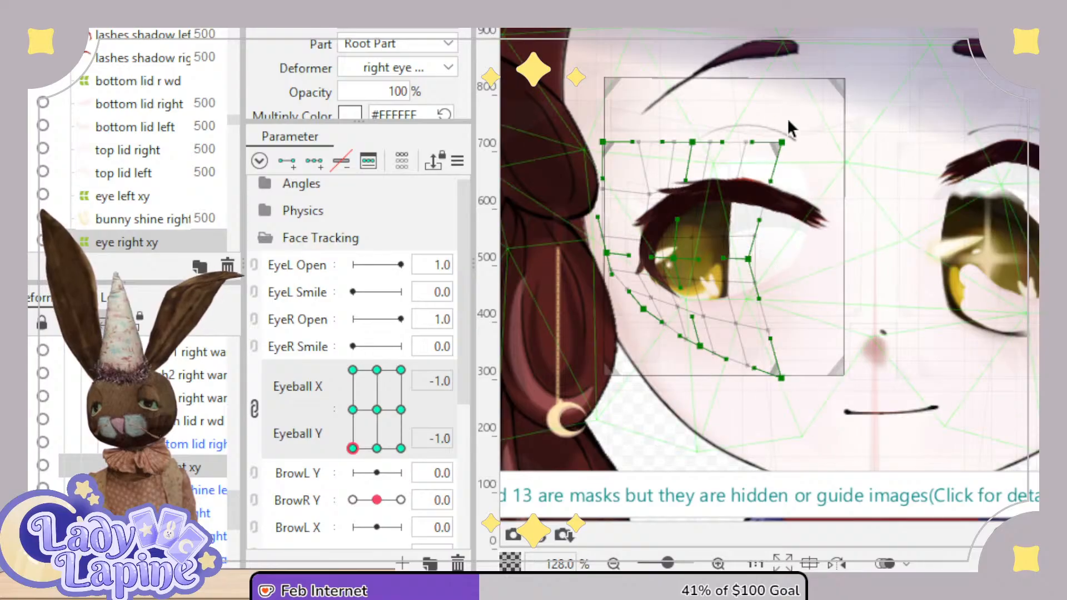
drag(781, 378, 789, 374)
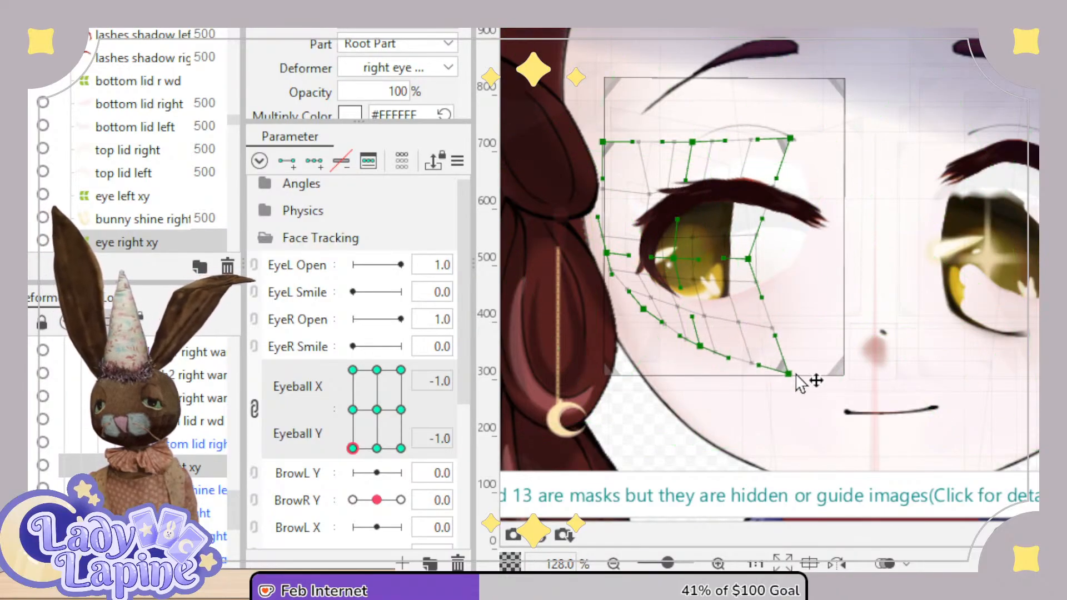
Refine eye right xy at Eyeball X -1.0, Y -1.0, shifting the center's upper handle and top- and bottom-middle points right, and the right-middle point up-left.
scroll(701, 251, up, 2)
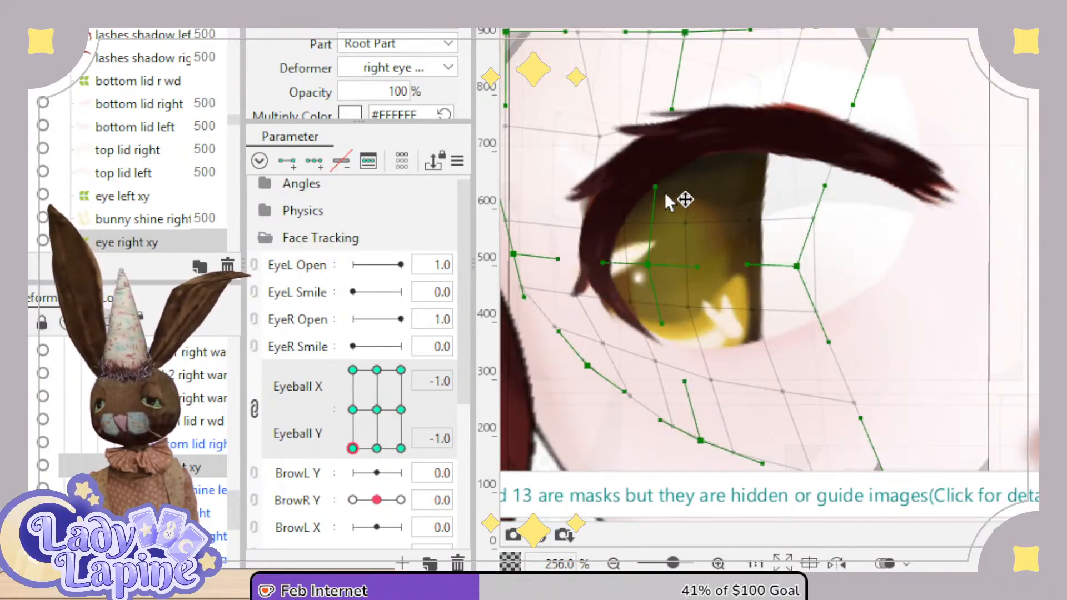
drag(658, 187, 673, 188)
drag(686, 33, 716, 34)
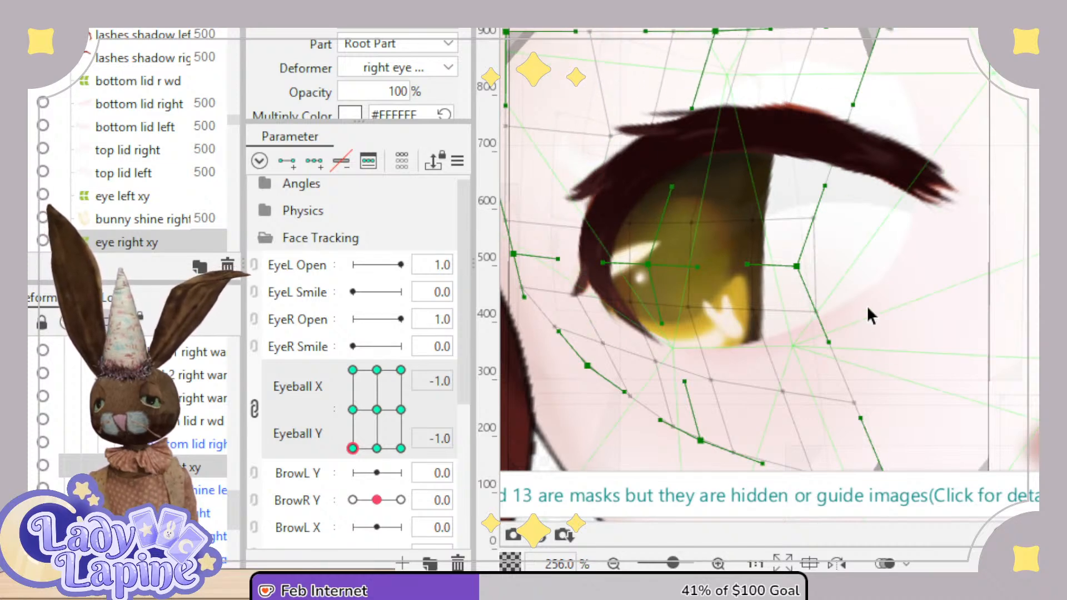
drag(867, 269, 873, 191)
drag(769, 389, 807, 385)
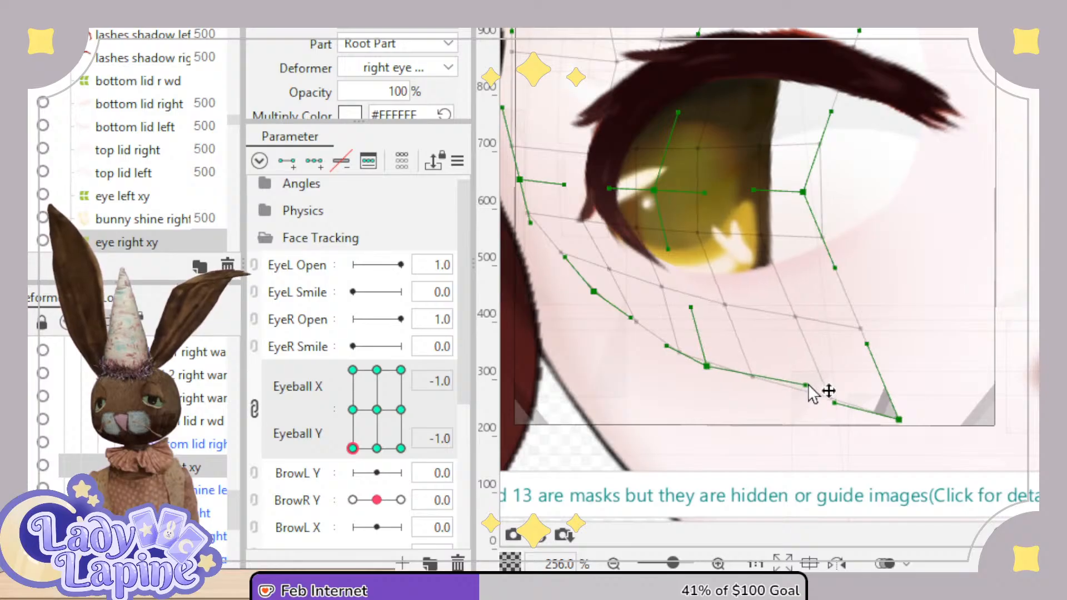
drag(711, 370, 727, 371)
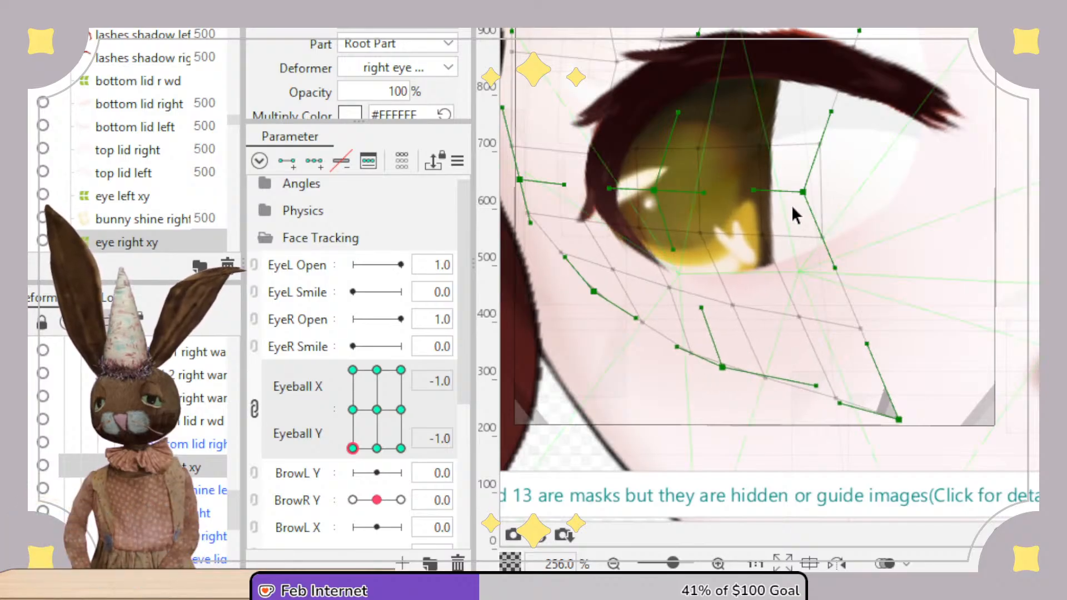
drag(801, 188, 796, 177)
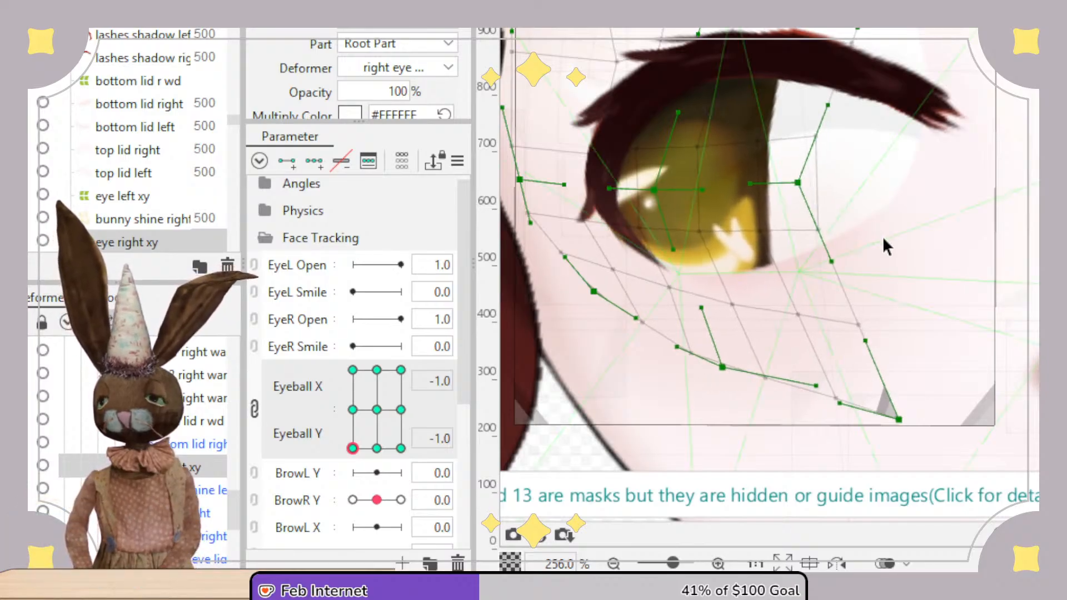
Pull eye right xy's right-middle control point and its inner handle left at Eyeball X -1.0, Y 0.0 to narrow the iris.
scroll(889, 242, down, 3)
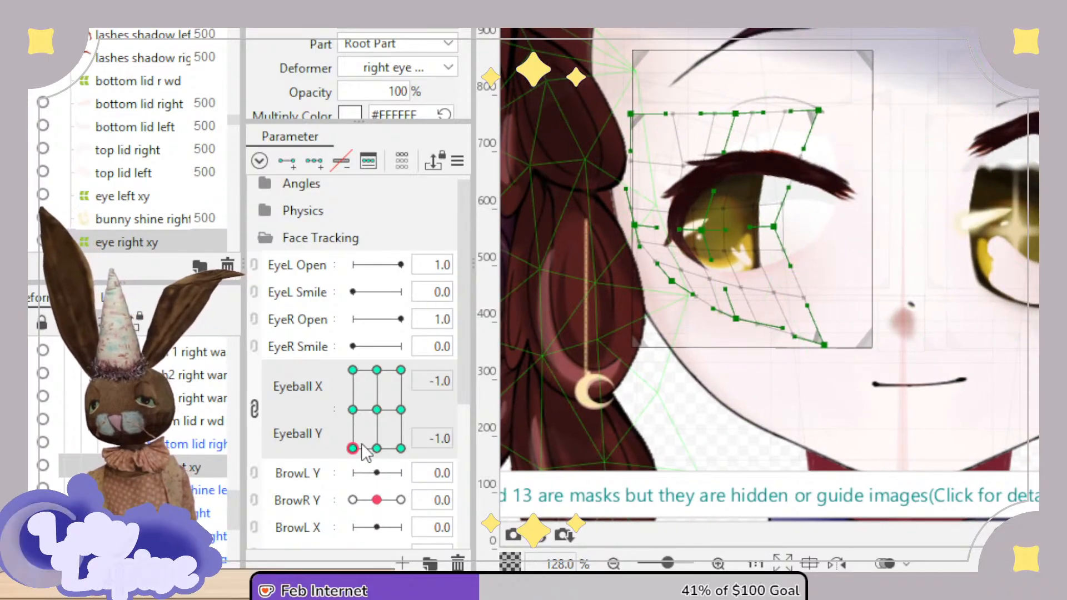
drag(364, 451, 353, 410)
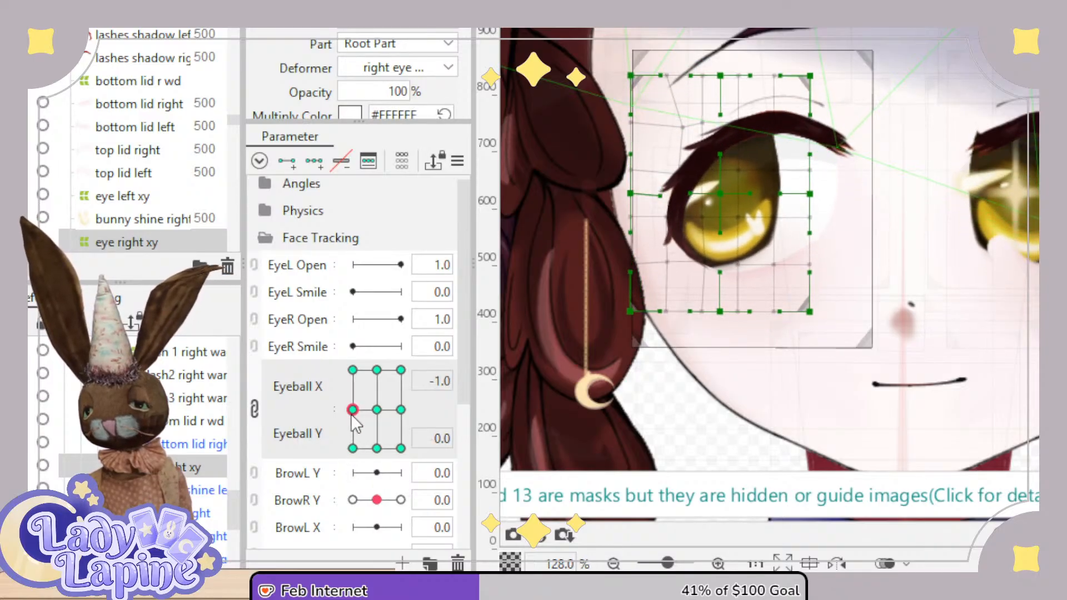
scroll(747, 268, up, 3)
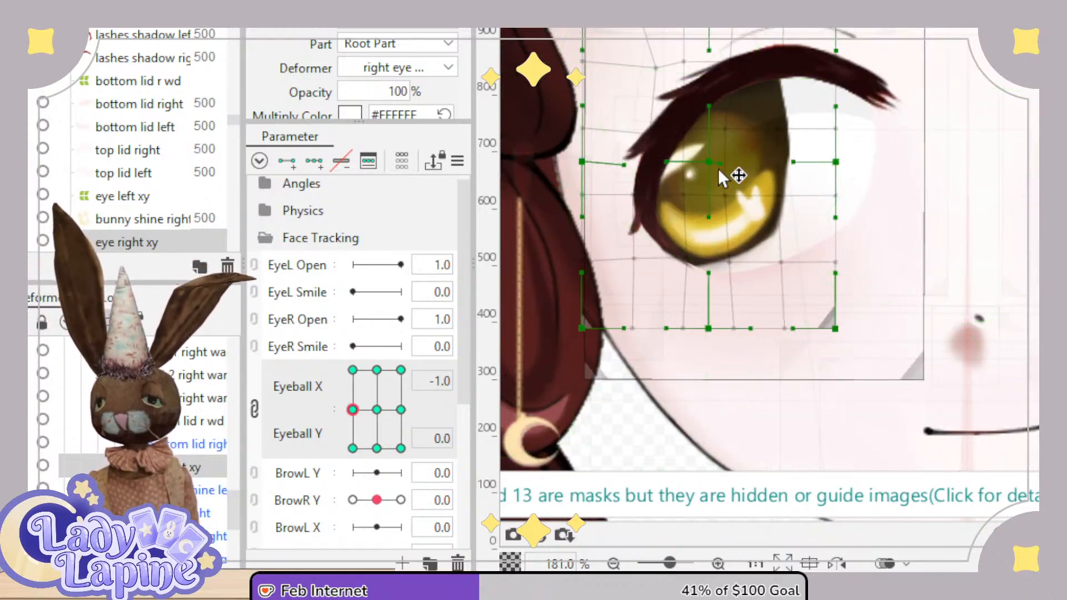
drag(794, 160, 743, 164)
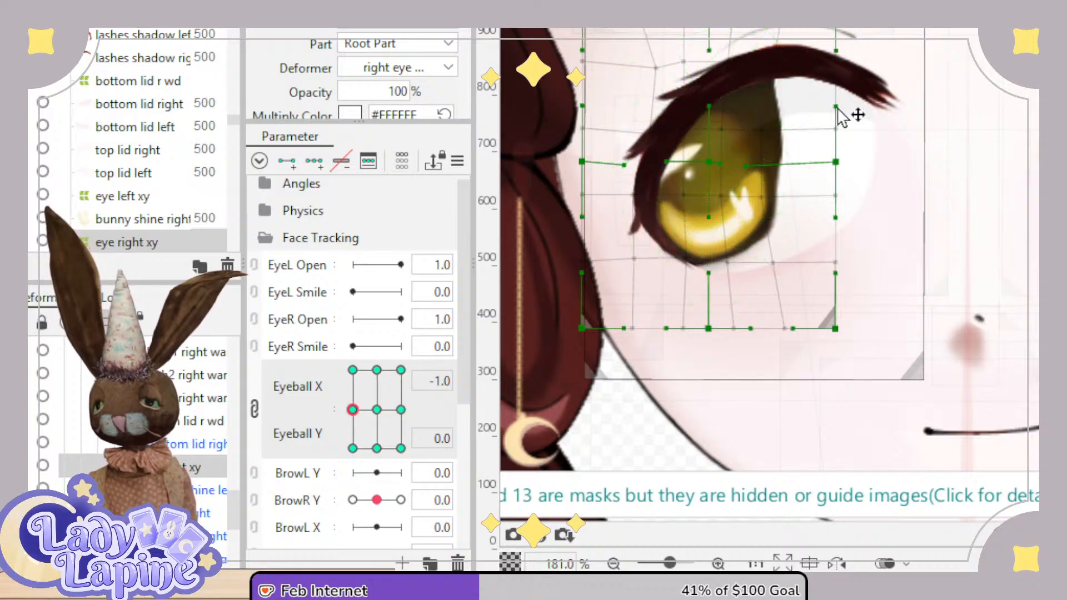
drag(821, 111, 817, 112)
drag(835, 165, 798, 166)
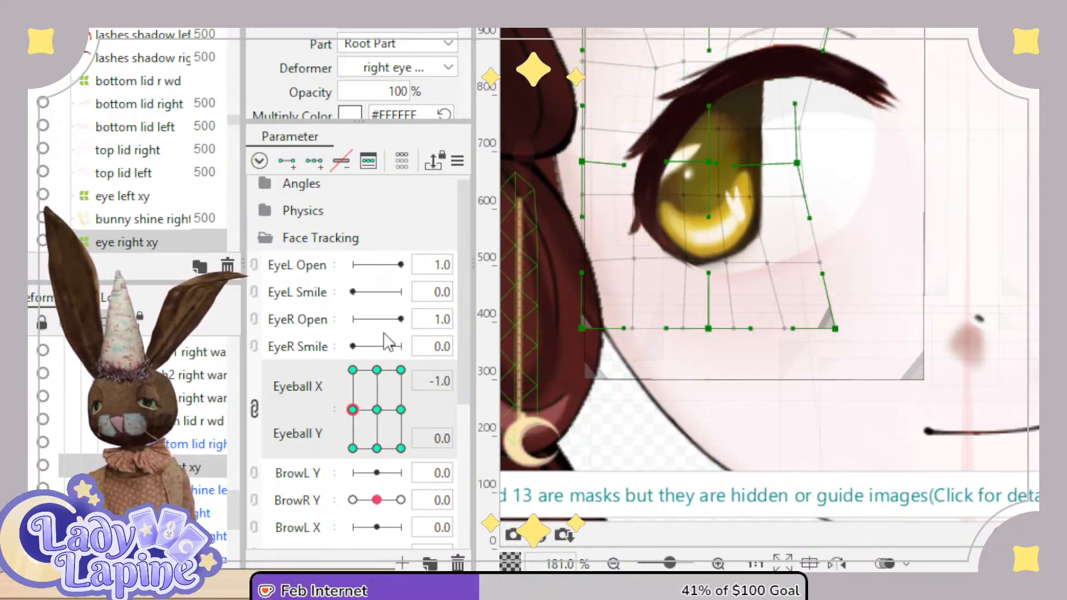
Pull eye right xy's right-middle control point and its inner handle left at Eyeball X -1.0, Y 1.0.
drag(360, 412, 333, 371)
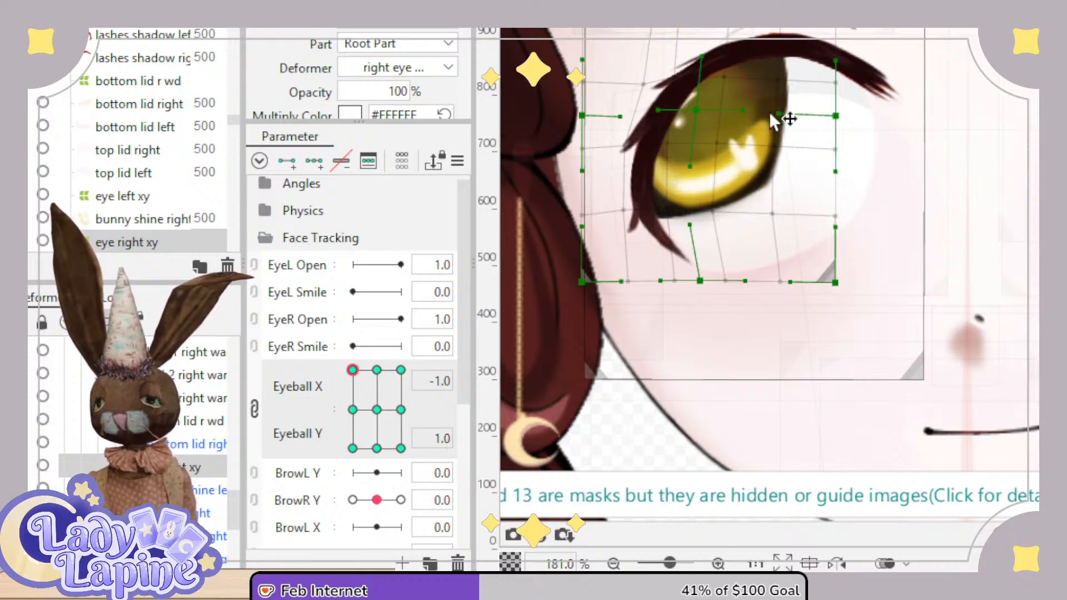
drag(771, 114, 720, 110)
drag(836, 113, 797, 108)
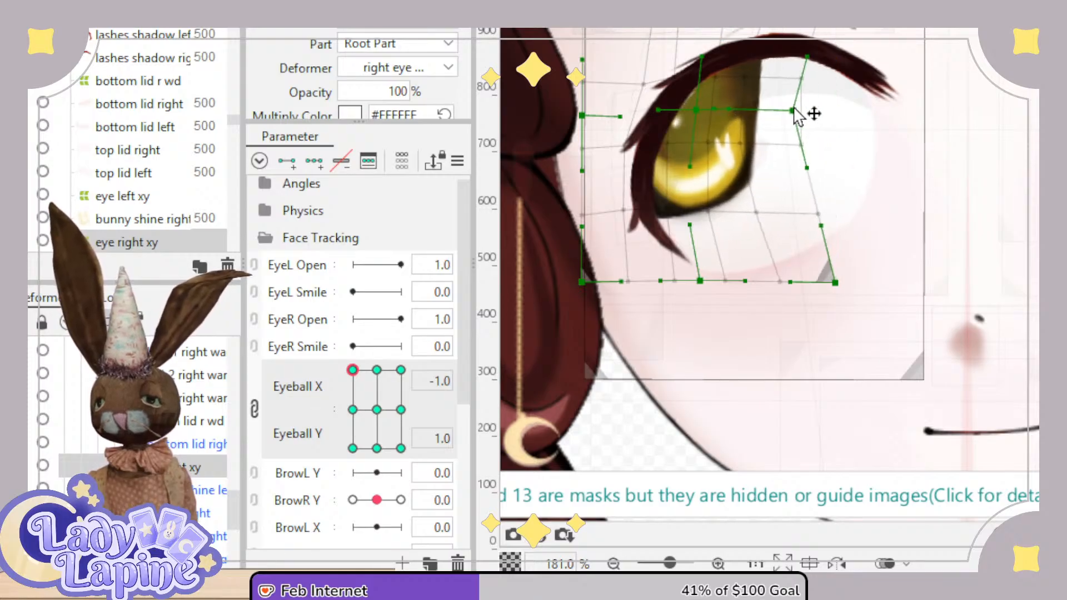
Compare the right iris shape at Eyeball Y -1.0 between Eyeball X -1.0 and 0.0.
drag(353, 369, 319, 466)
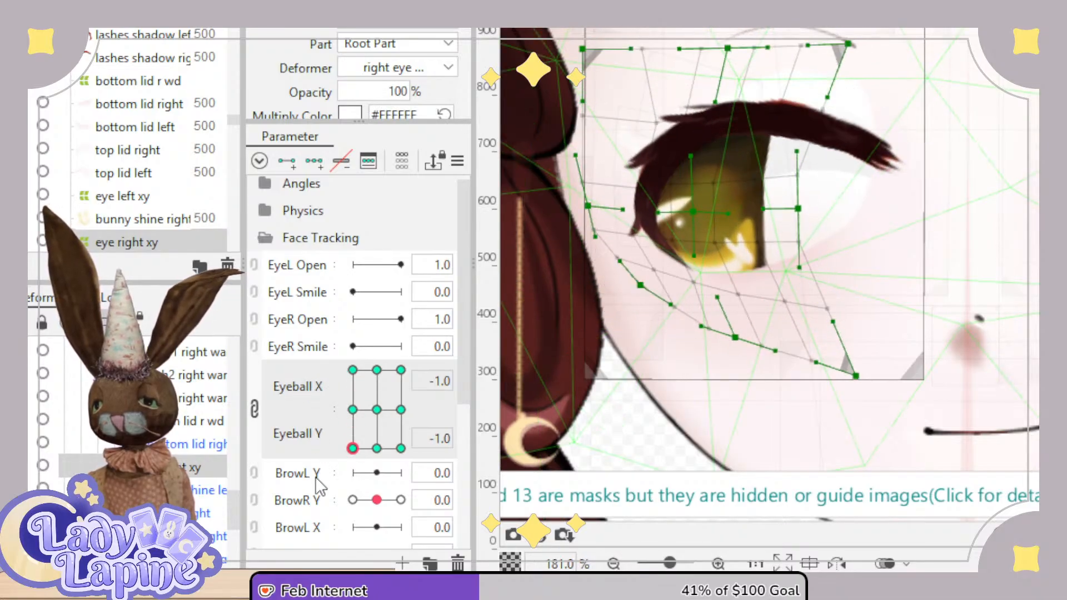
drag(354, 507, 377, 501)
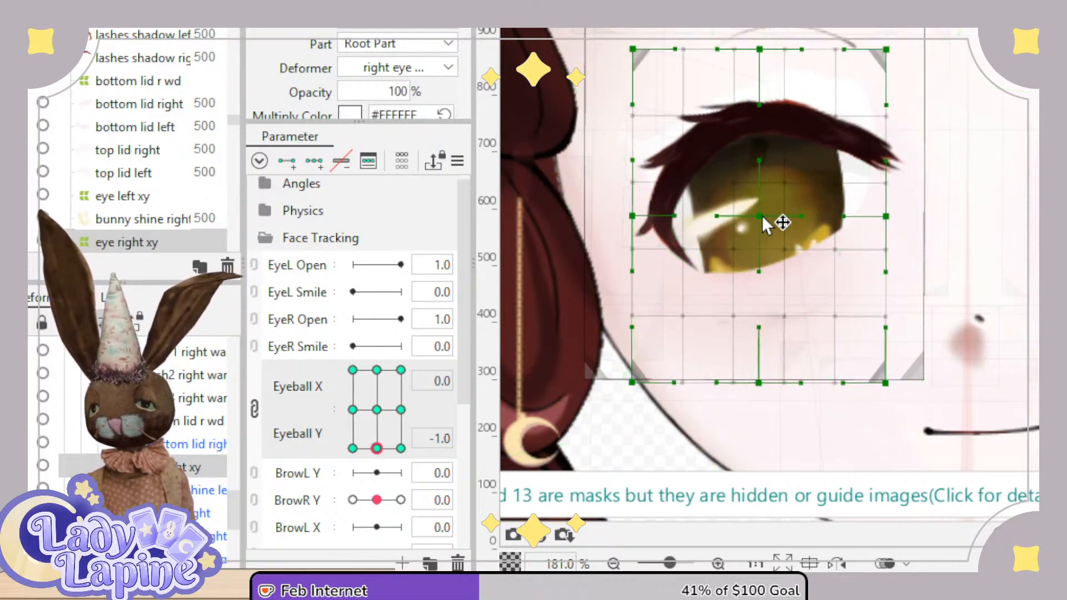
Shift eye right xy's center and right-middle control points left at Eyeball X 0.0, Y -1.0 to narrow the iris.
drag(763, 216, 751, 216)
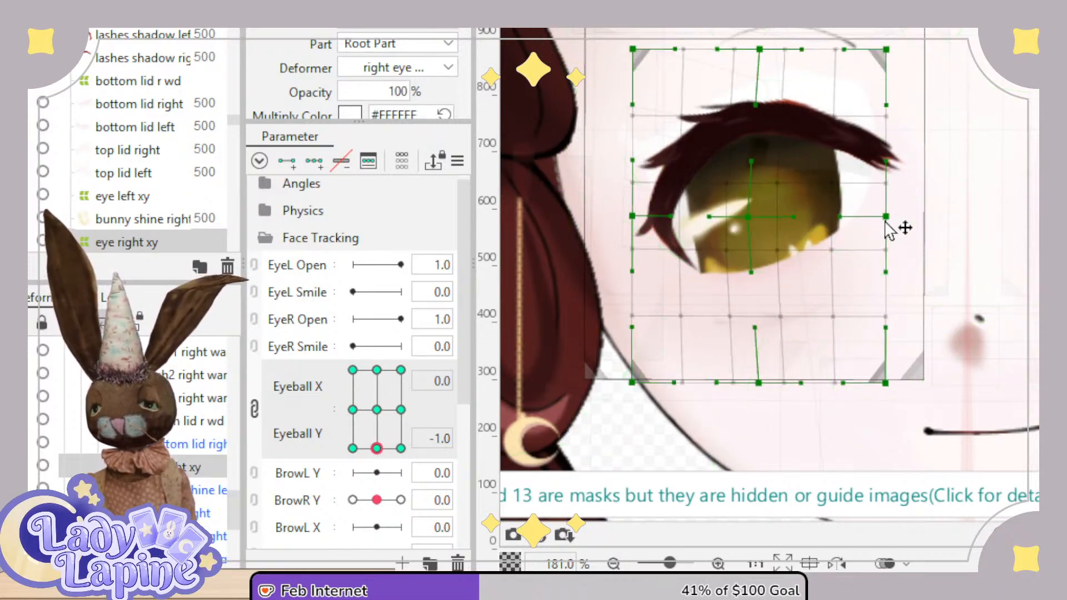
drag(886, 217, 859, 218)
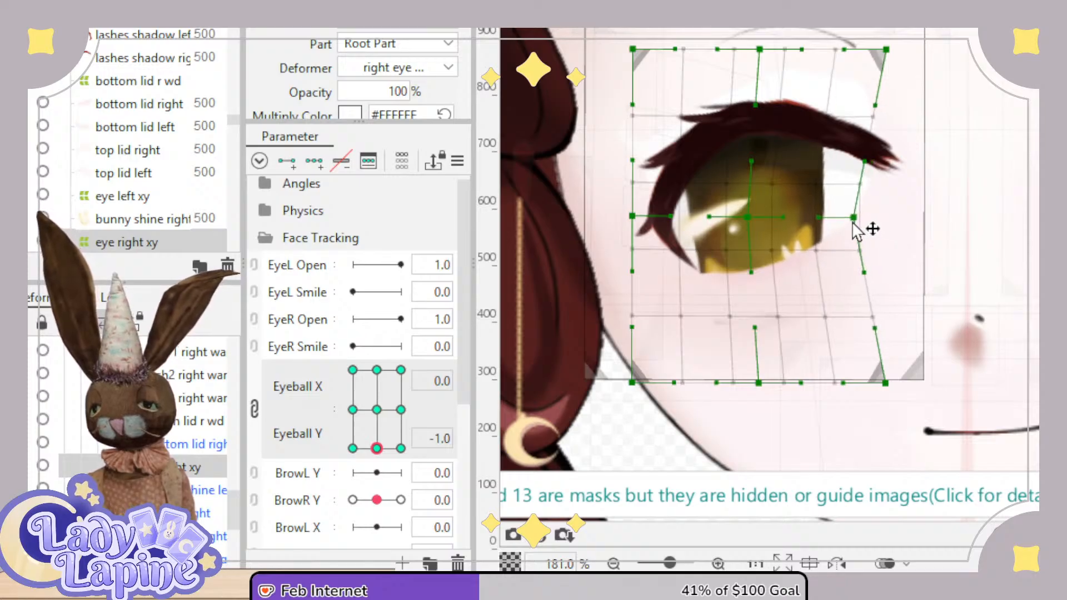
Pull eye right xy's bottom-left corner down-left and its bottom-middle point slightly down at Eyeball X -1.0, Y -1.0.
drag(376, 458, 341, 487)
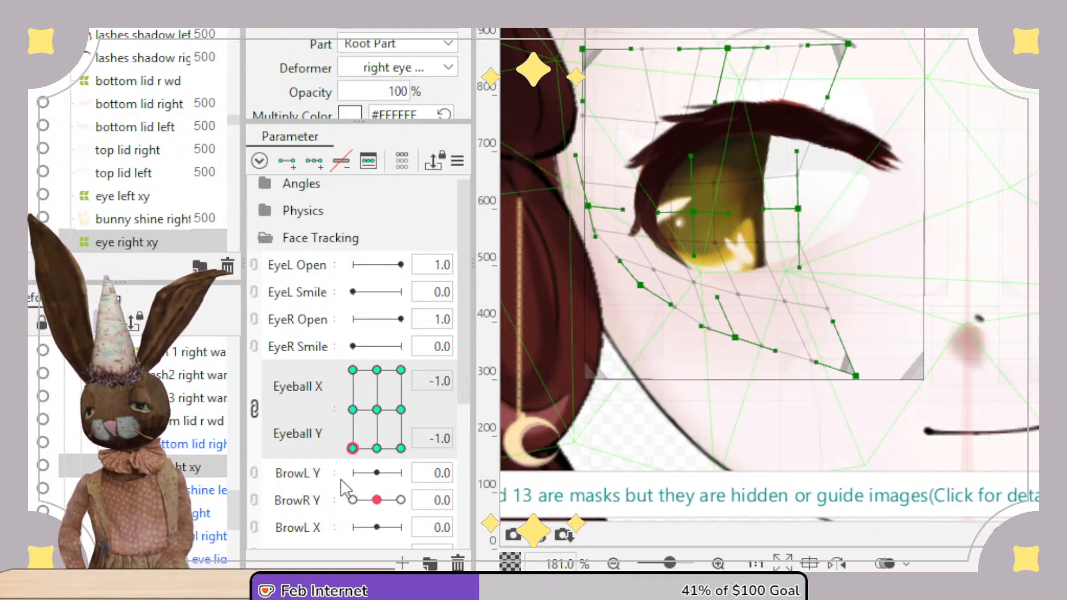
drag(640, 286, 603, 346)
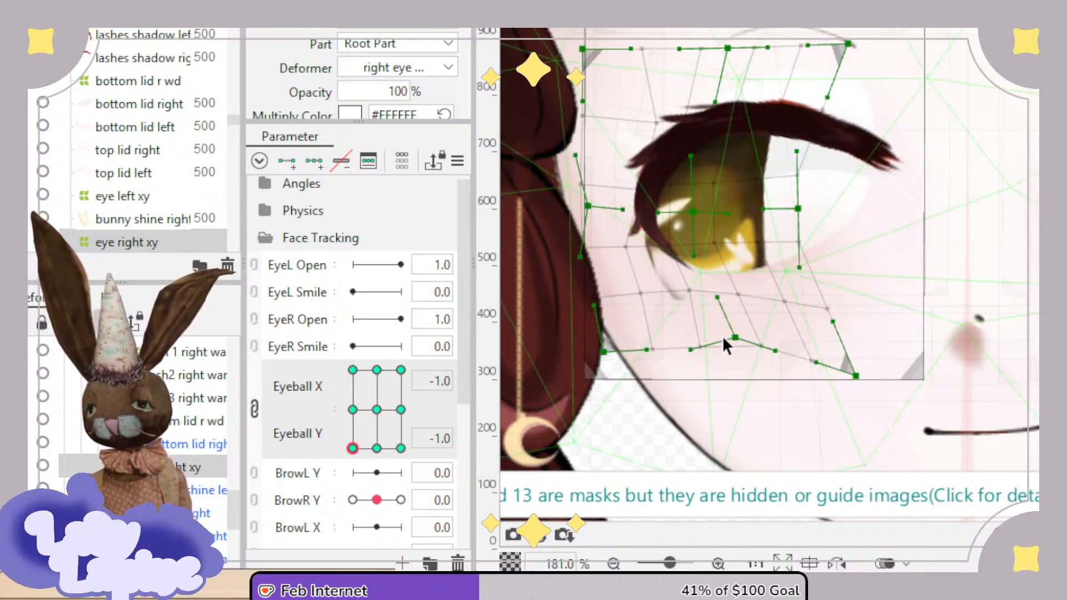
drag(735, 337, 736, 340)
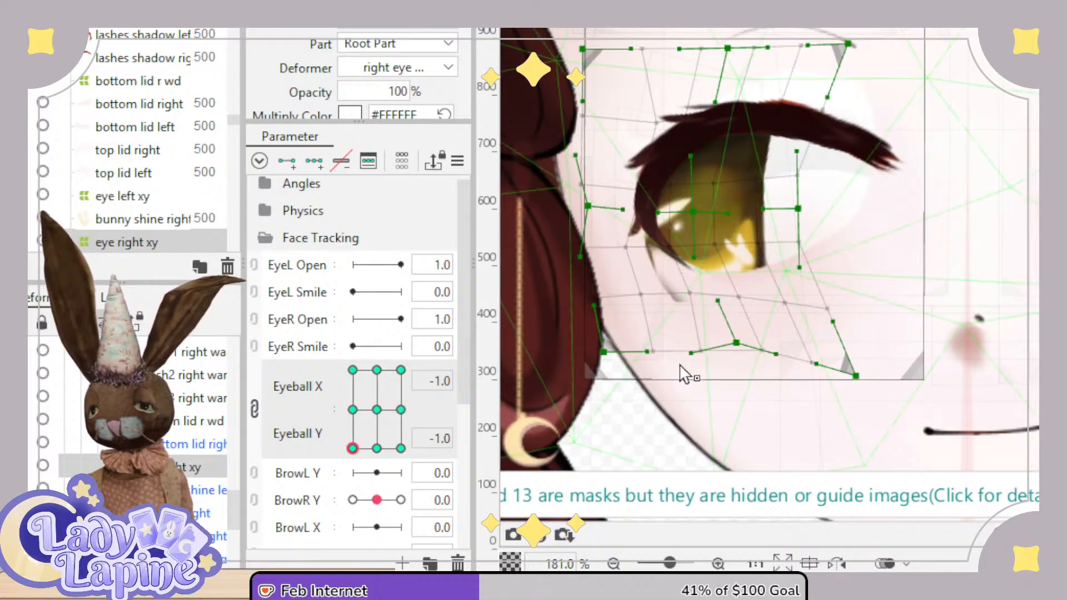
Stretch the left half of the bottom lid right mesh outward to the left and down at Eyeball X -1.0, Y -1.0.
click(188, 446)
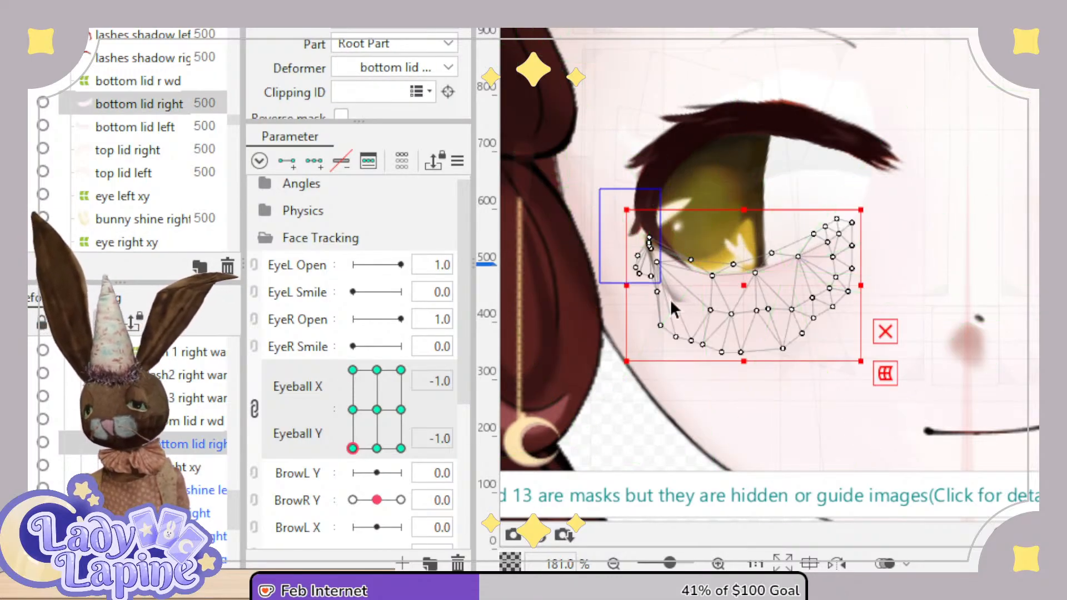
drag(737, 423, 737, 422)
drag(626, 296, 589, 300)
drag(591, 221, 599, 198)
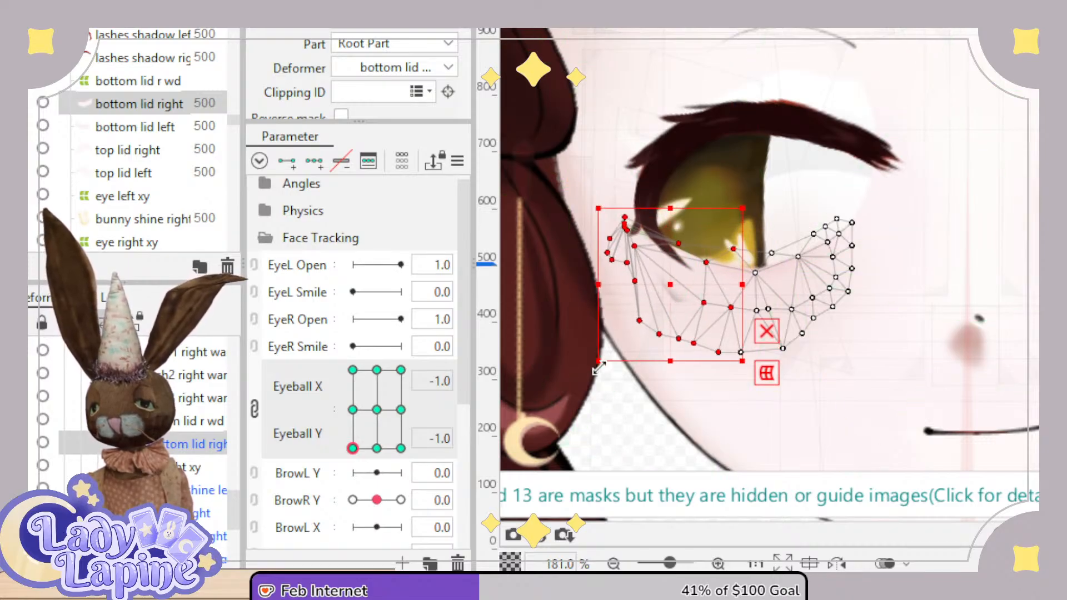
drag(598, 362, 579, 374)
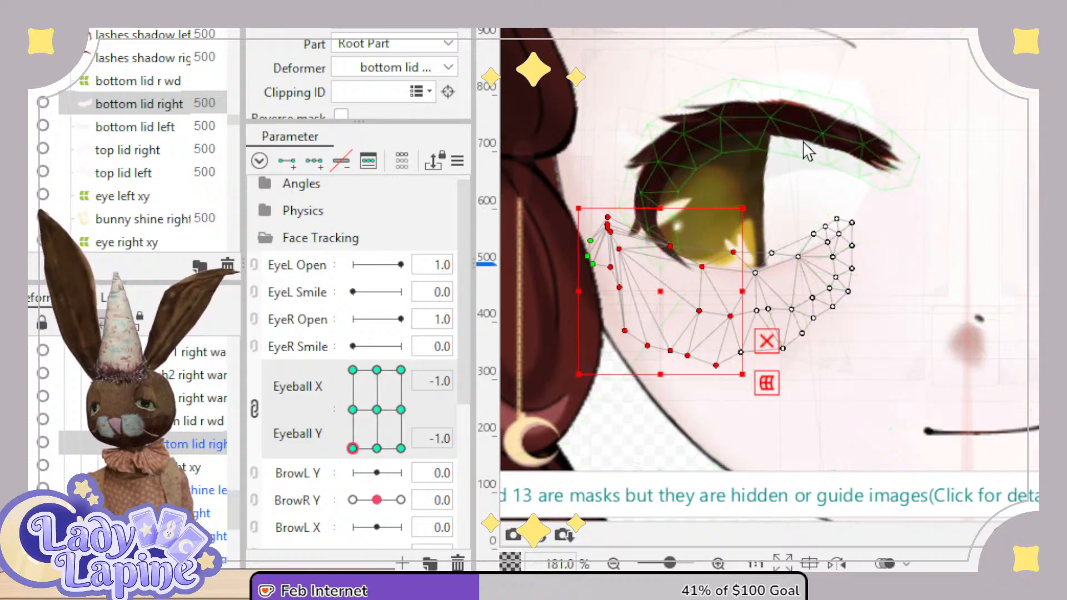
Lower the bottom lid right's upper-edge vertices beneath the iris at Eyeball X -1.0, Y -1.0.
scroll(803, 143, up, 3)
drag(718, 292, 926, 159)
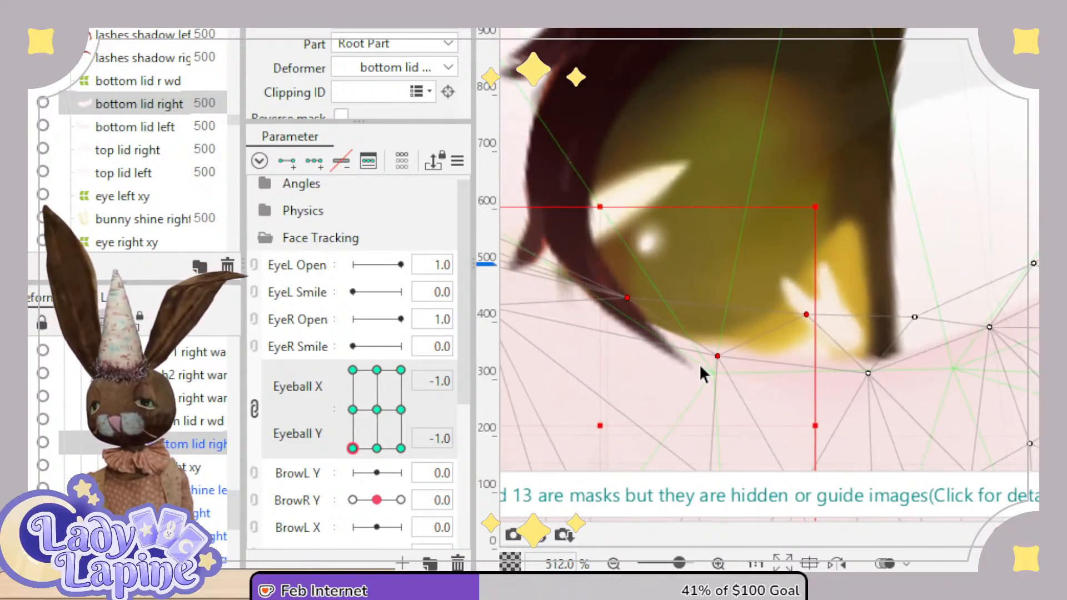
click(722, 275)
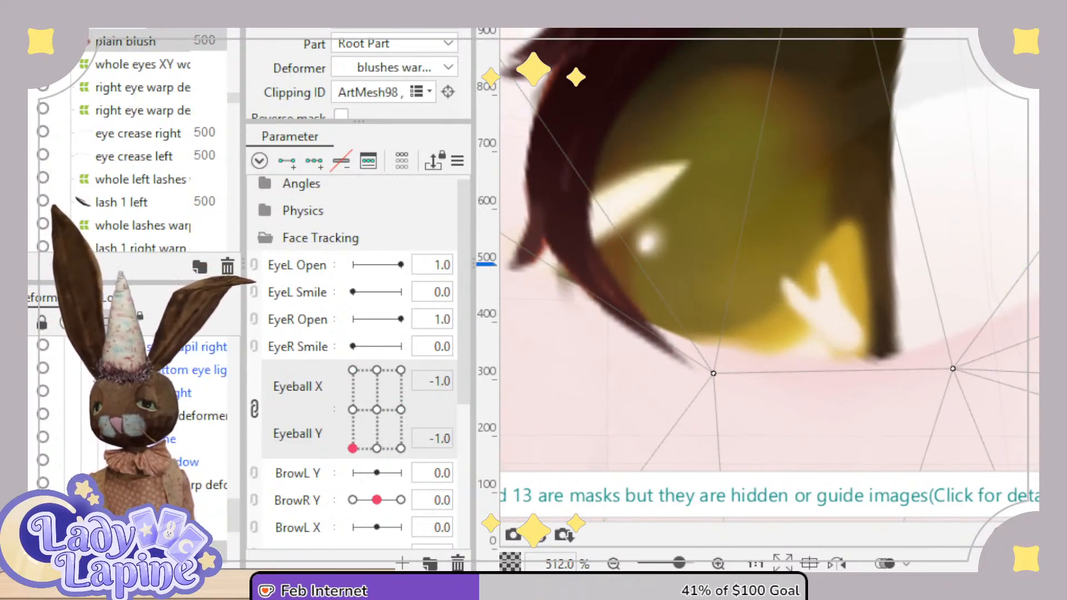
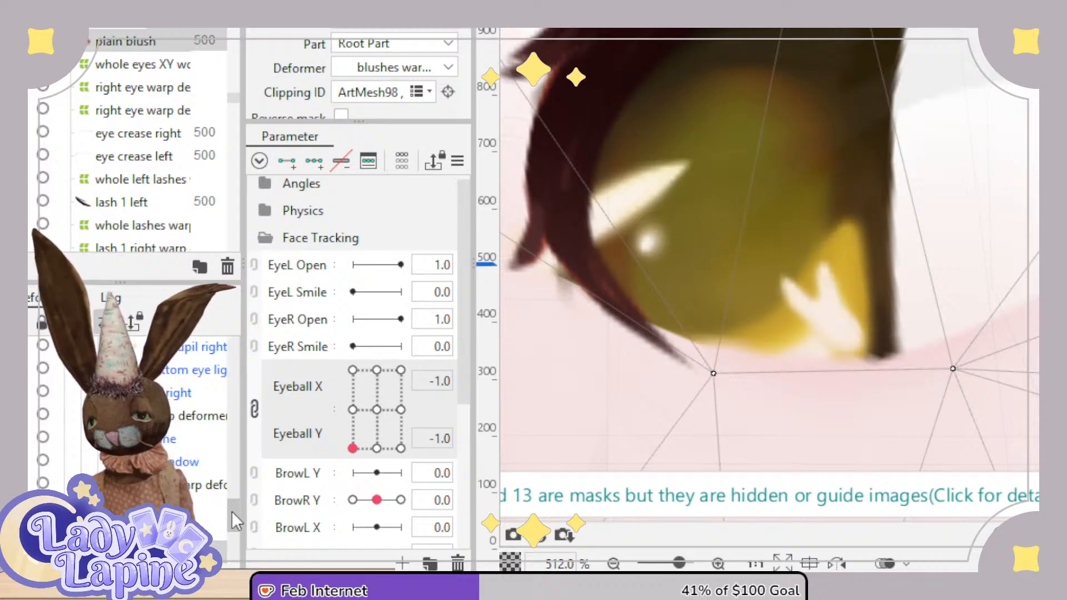
drag(240, 519, 243, 471)
click(223, 489)
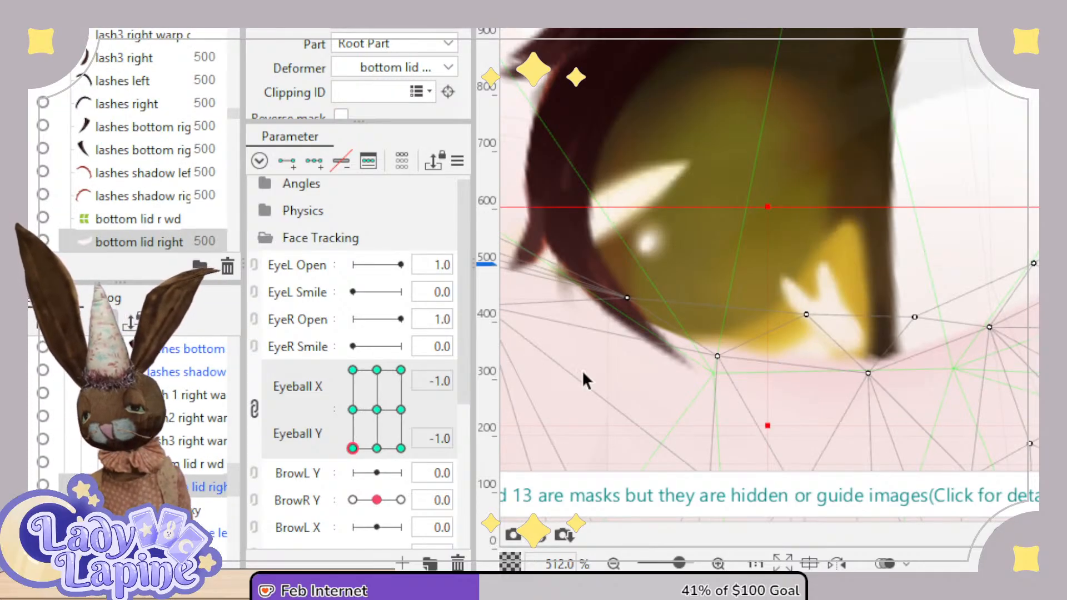
drag(719, 357, 718, 379)
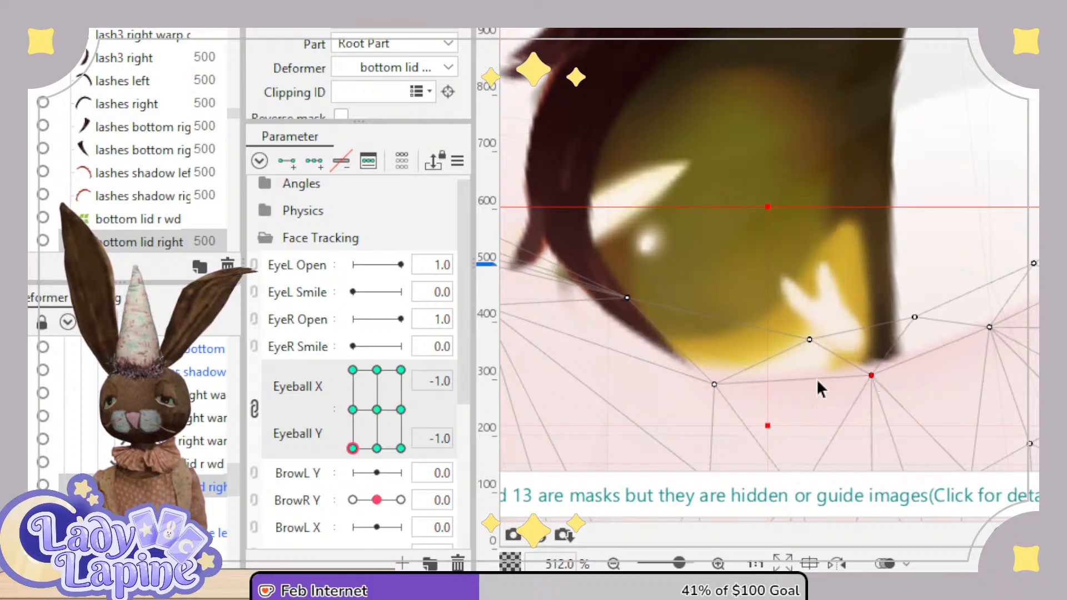
Move the bottom lid right's outer-corner vertices up and inward at Eyeball X -1.0, Y -1.0.
drag(782, 331, 938, 342)
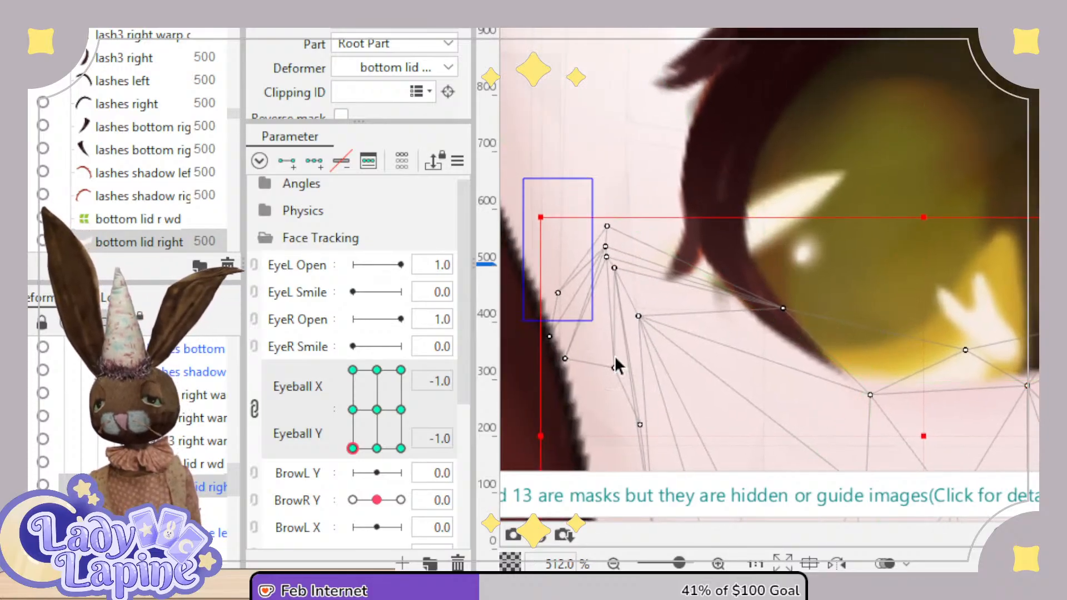
drag(687, 403, 687, 403)
drag(599, 286, 637, 251)
drag(1045, 352, 782, 342)
scroll(871, 297, down, 3)
scroll(782, 342, up, 1)
Rotate eye right xy counterclockwise at Eyeball X 1.0, Y -1.0 and raise its top-left corner.
drag(361, 449, 419, 453)
click(201, 510)
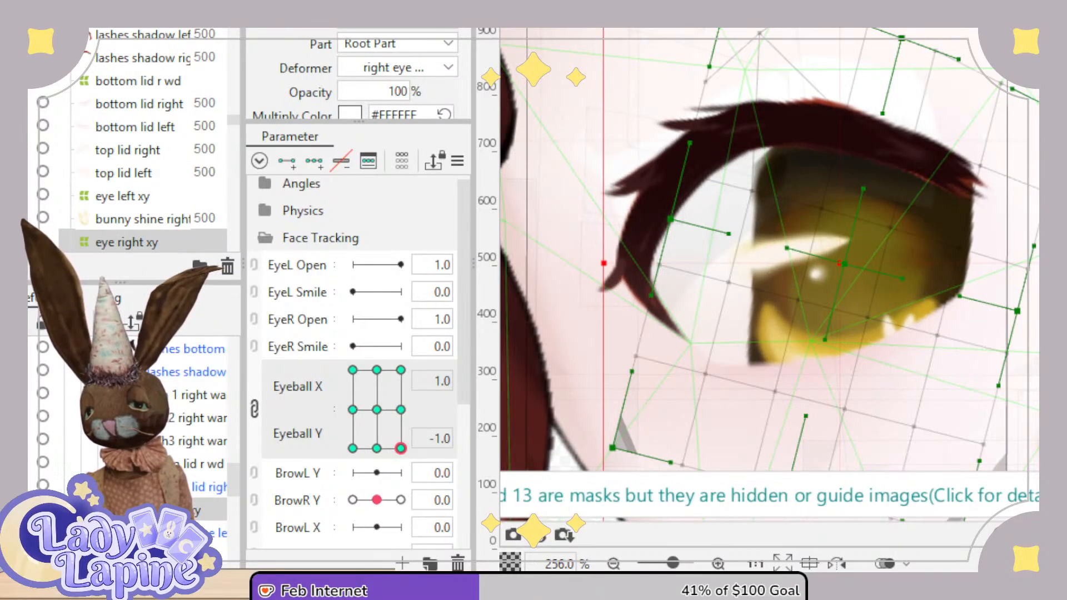
scroll(889, 106, down, 1)
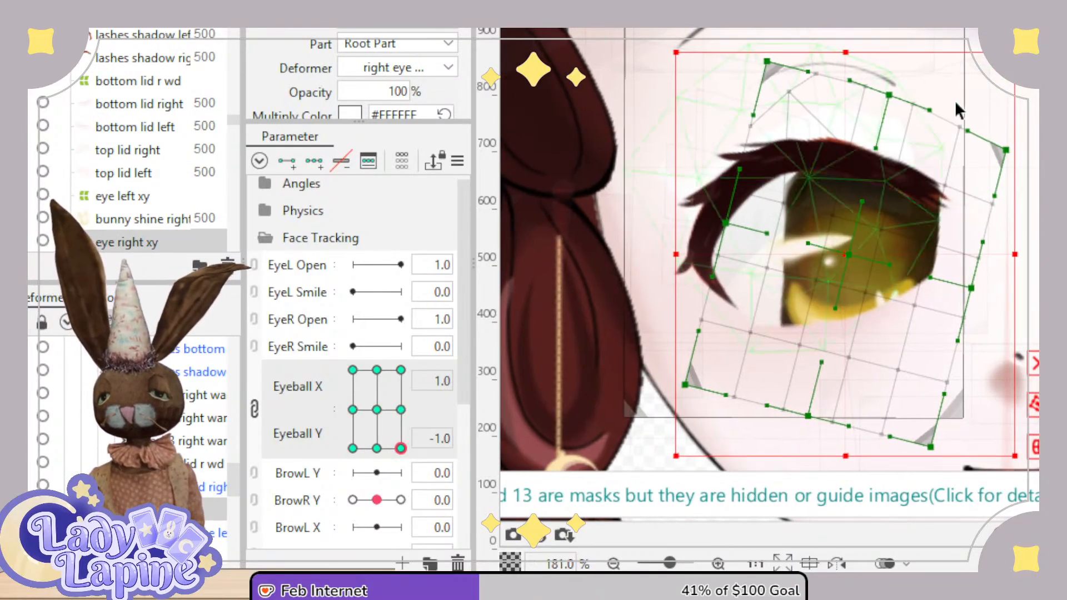
drag(1022, 46, 985, 20)
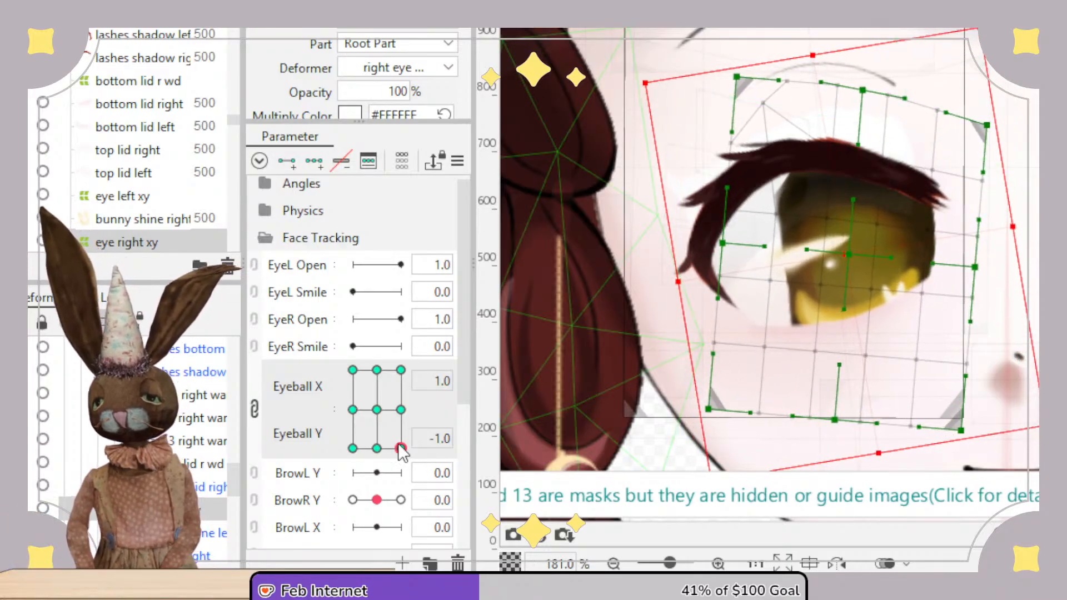
mouse_move(402, 449)
mouse_down()
mouse_move(353, 449)
mouse_move(401, 448)
mouse_up()
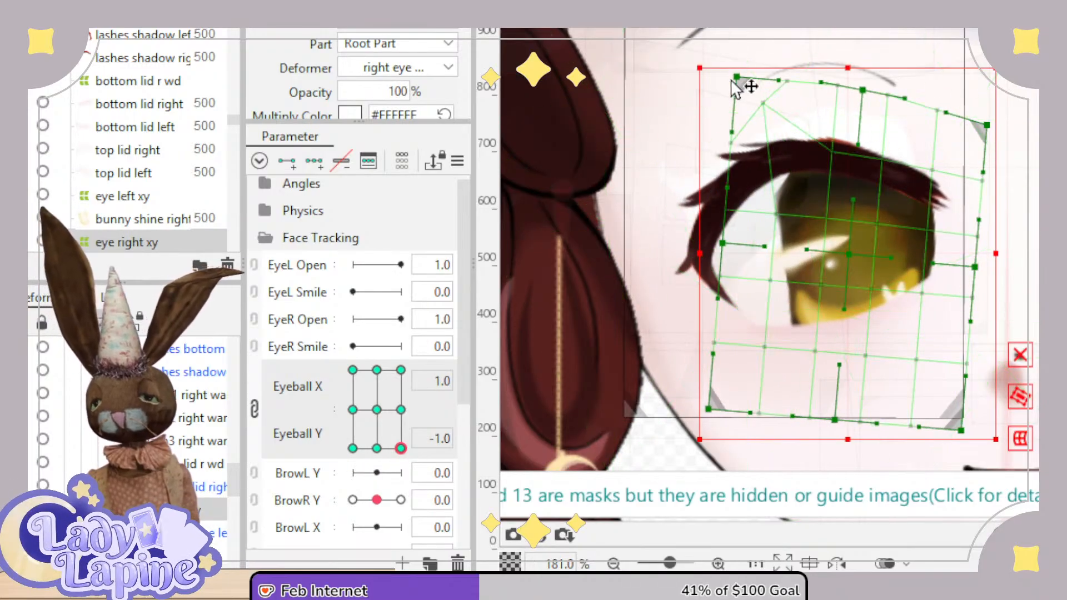
mouse_move(737, 78)
mouse_down()
mouse_move(712, 1)
mouse_move(737, 60)
mouse_up()
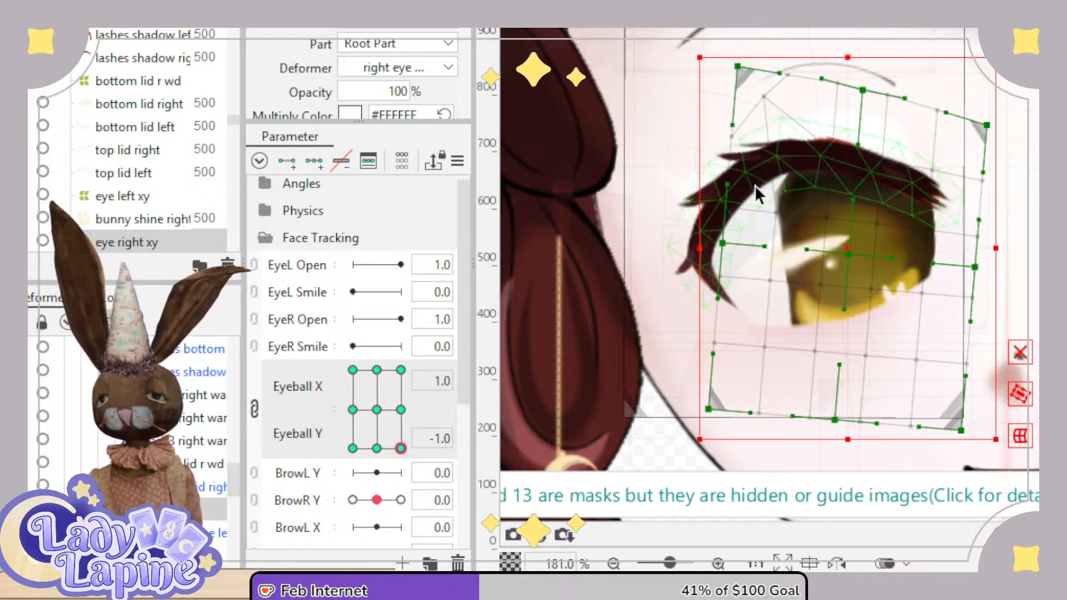
Move eye right xy's upper-left inner grid point up and slightly left at Eyeball X 1.0, Y -1.0.
scroll(756, 186, up, 3)
drag(798, 241, 776, 155)
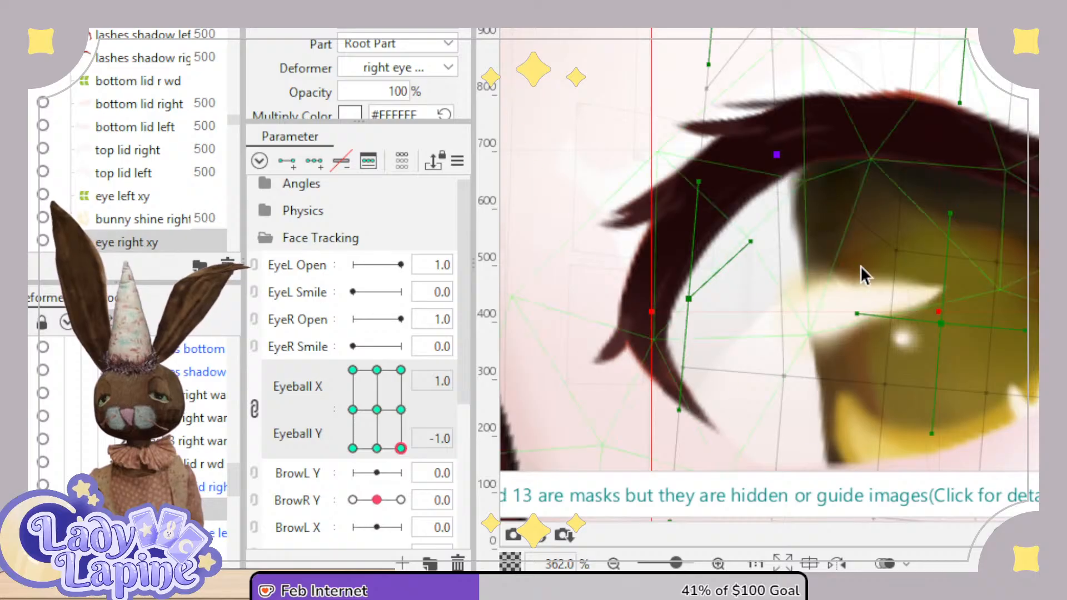
scroll(861, 266, down, 3)
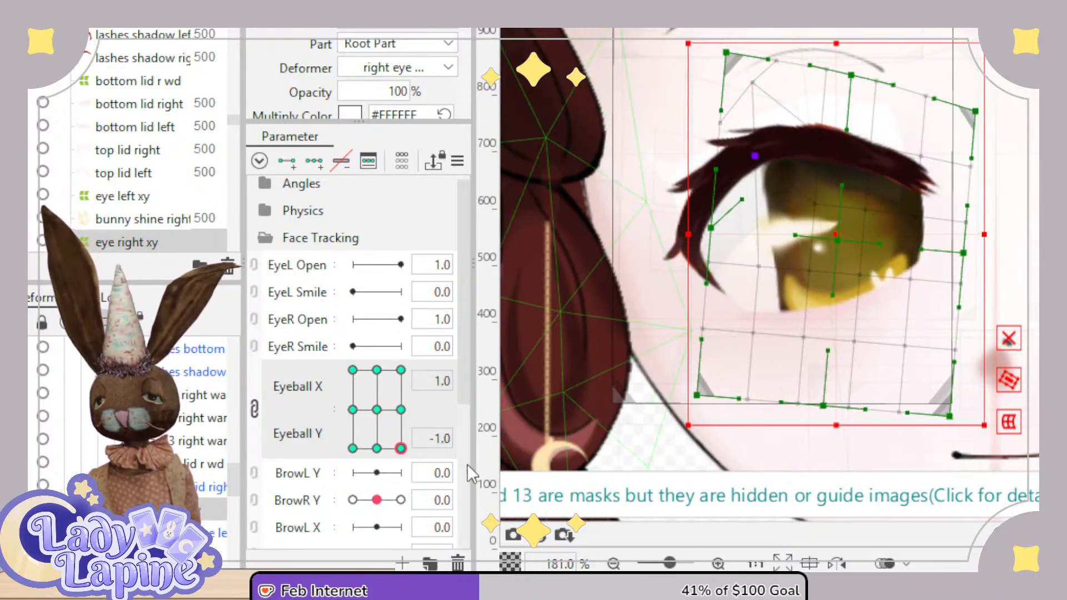
Pull eye right xy's right-middle point left and its top-right corner outward to the right at Eyeball X 0.0, Y 0.0.
drag(400, 448, 377, 410)
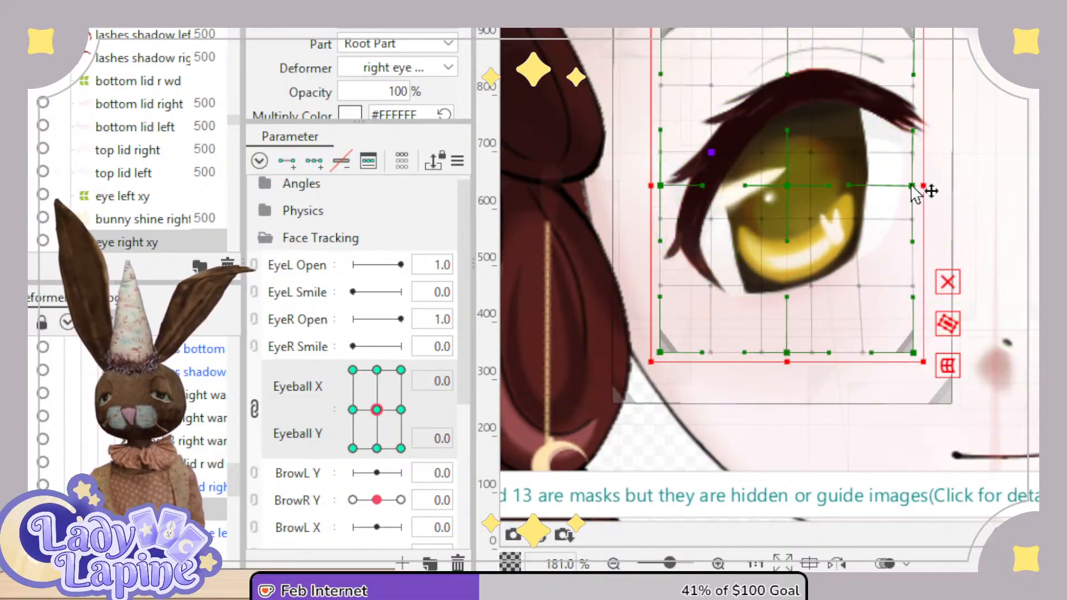
drag(912, 186, 898, 185)
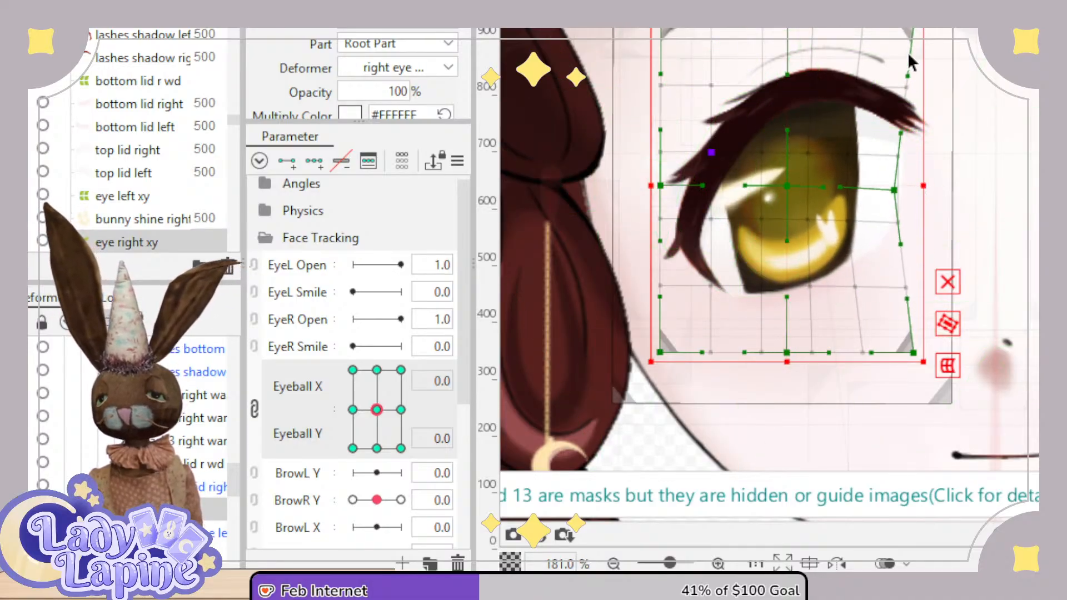
drag(954, 29, 954, 29)
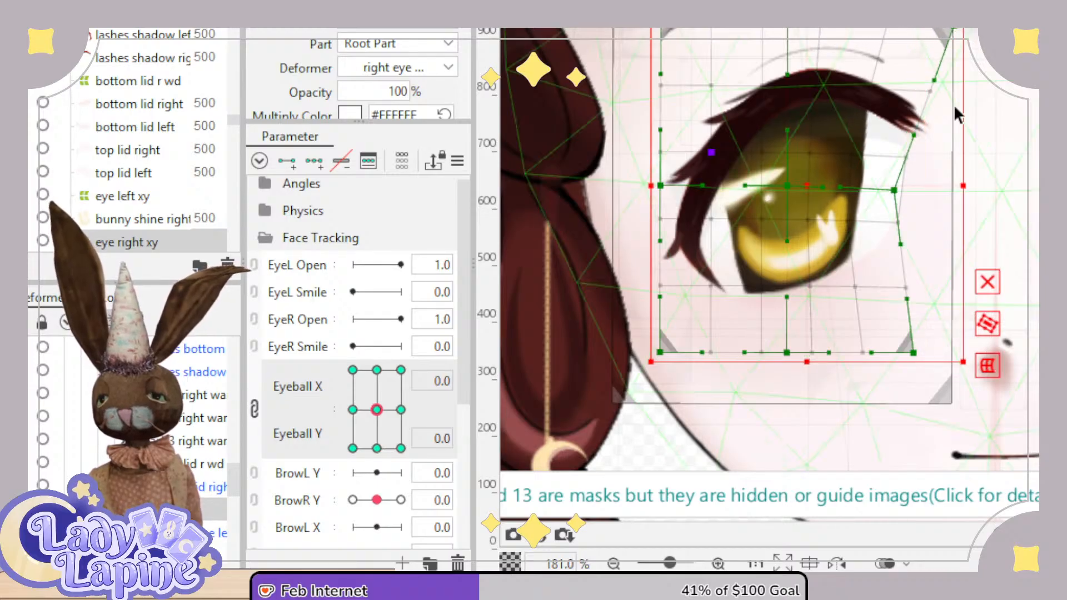
Pull eye right xy's right-middle control point left at Eyeball Y 1.0 for both Eyeball X -1.0 and 0.0.
drag(377, 410, 346, 367)
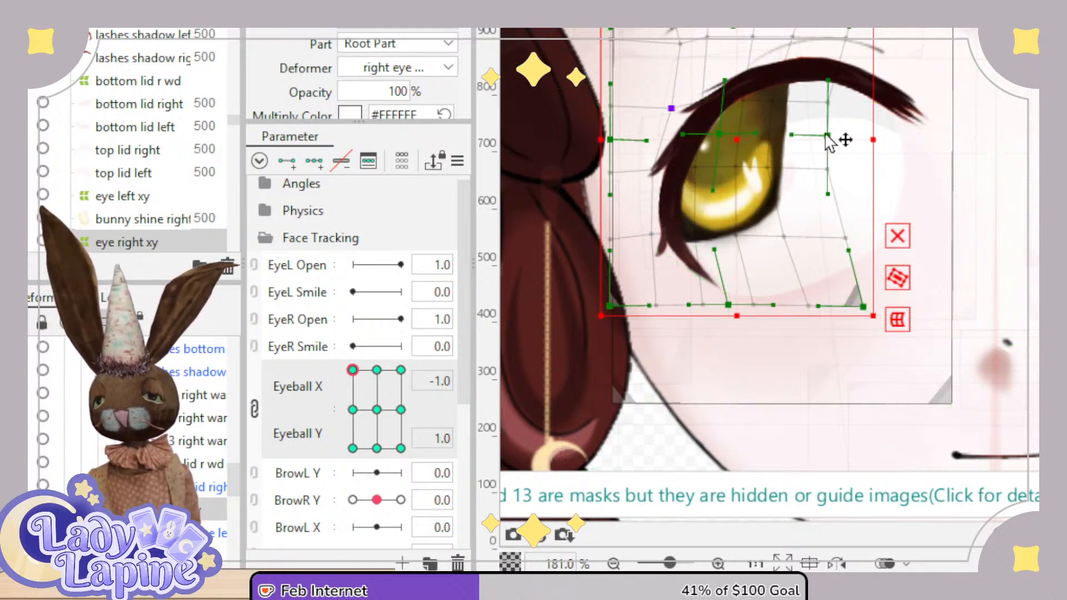
drag(826, 137, 809, 136)
drag(873, 315, 896, 318)
drag(367, 378, 379, 375)
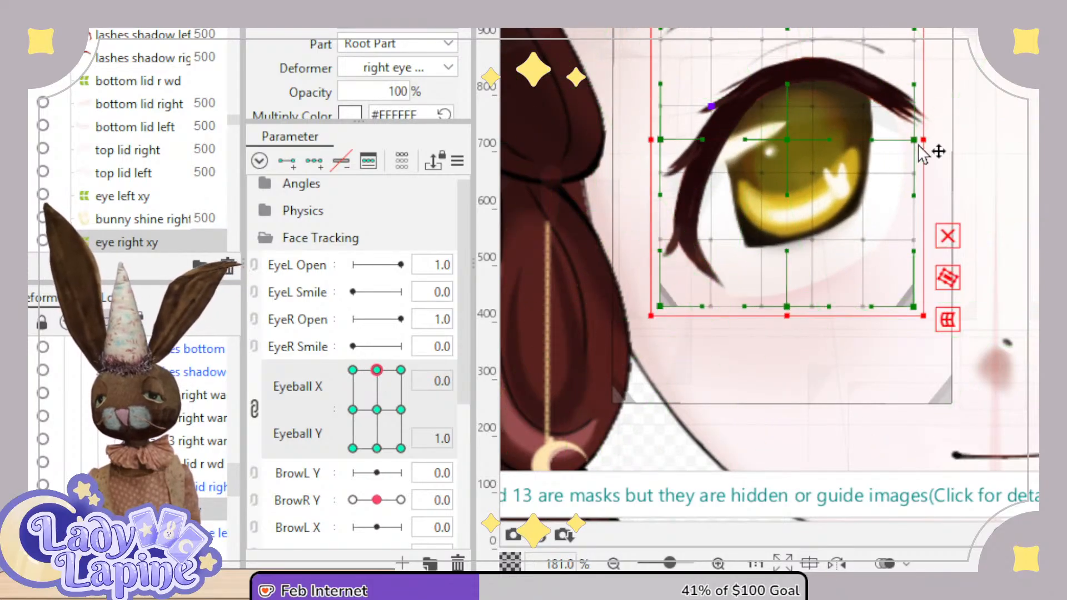
drag(915, 142, 892, 142)
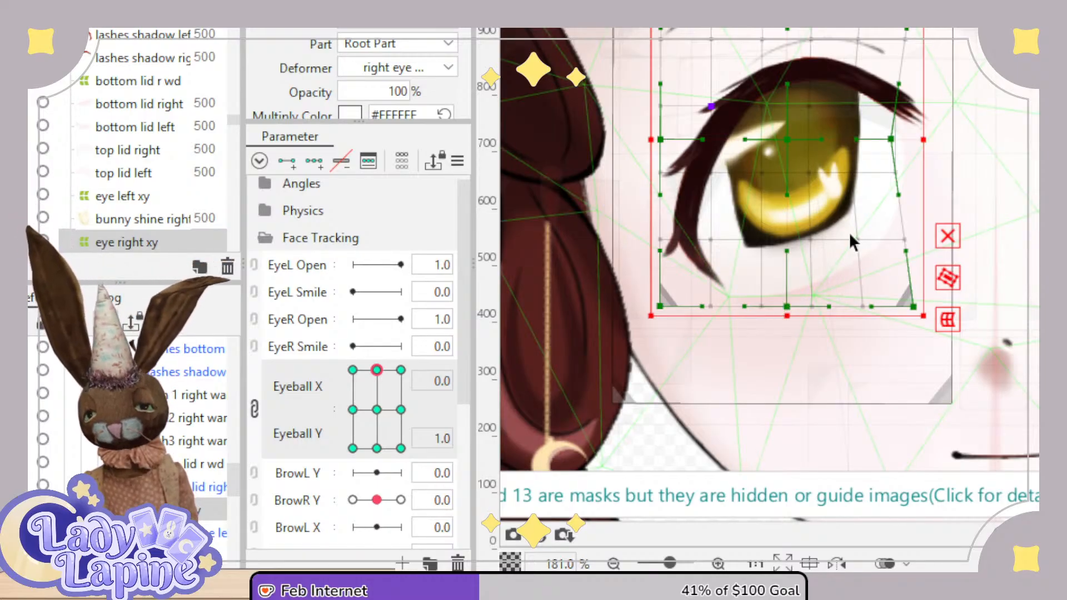
Lower the center and top-middle points of the whole lashes warp at Eyeball X 0.0, Y -1.0, adjusting the center's left handle.
drag(379, 373, 404, 514)
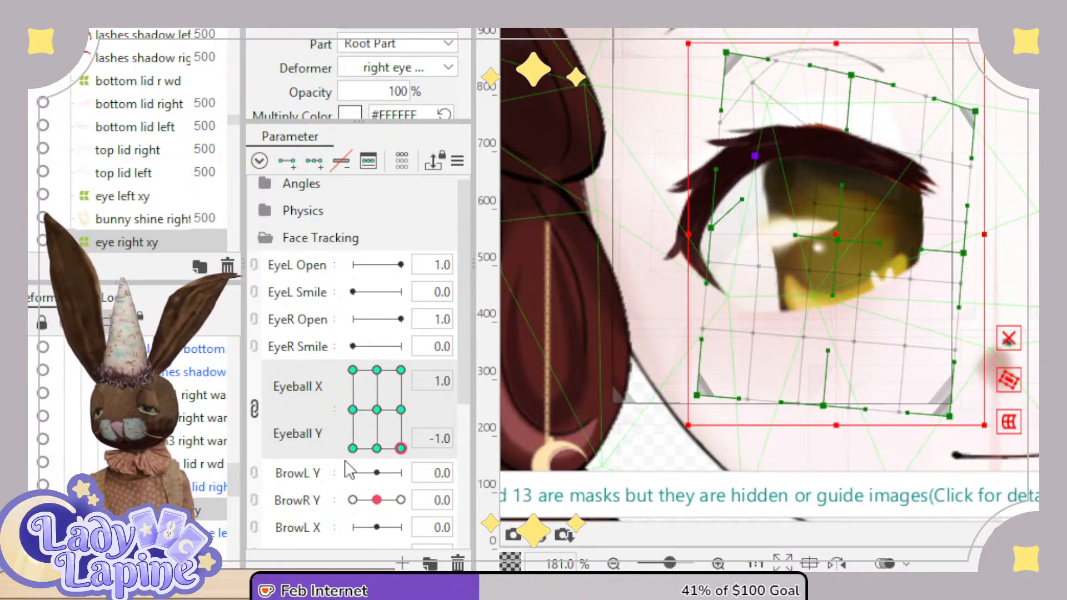
drag(396, 452, 373, 439)
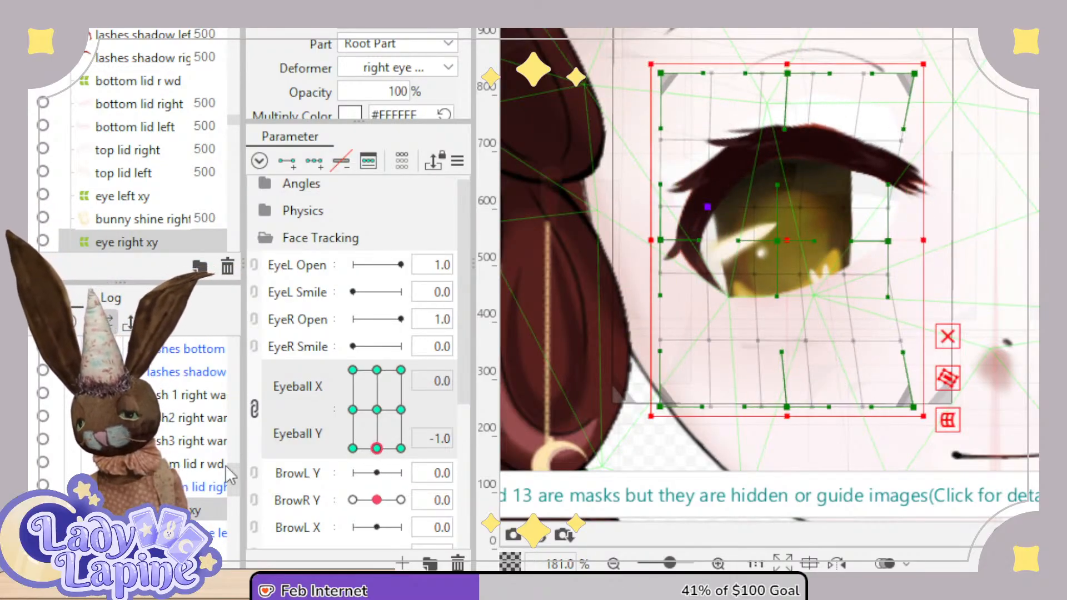
scroll(229, 461, up, 3)
click(195, 460)
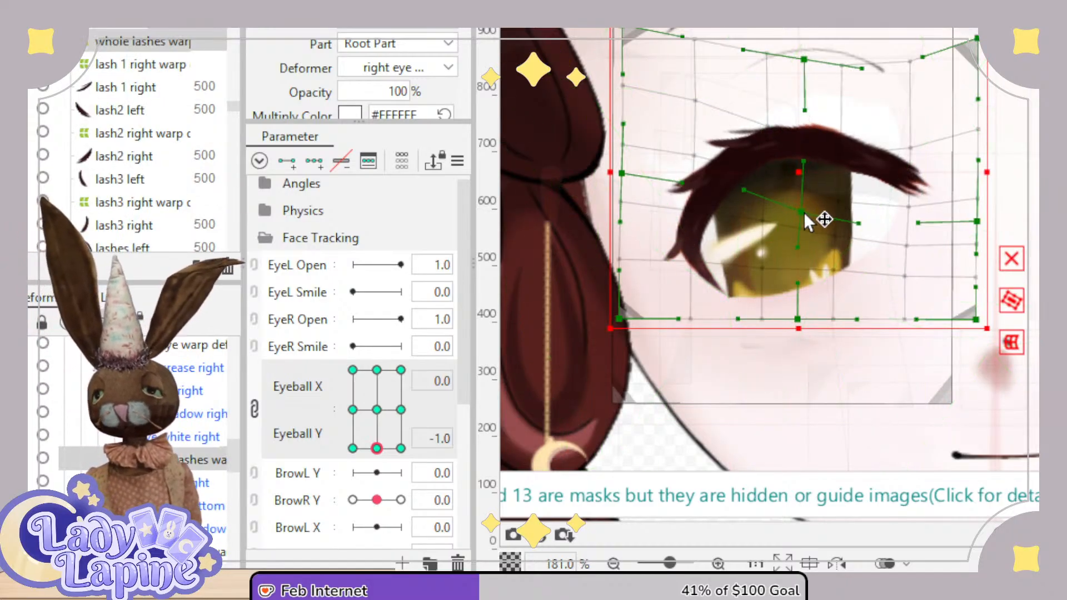
drag(804, 212, 803, 227)
drag(804, 59, 801, 103)
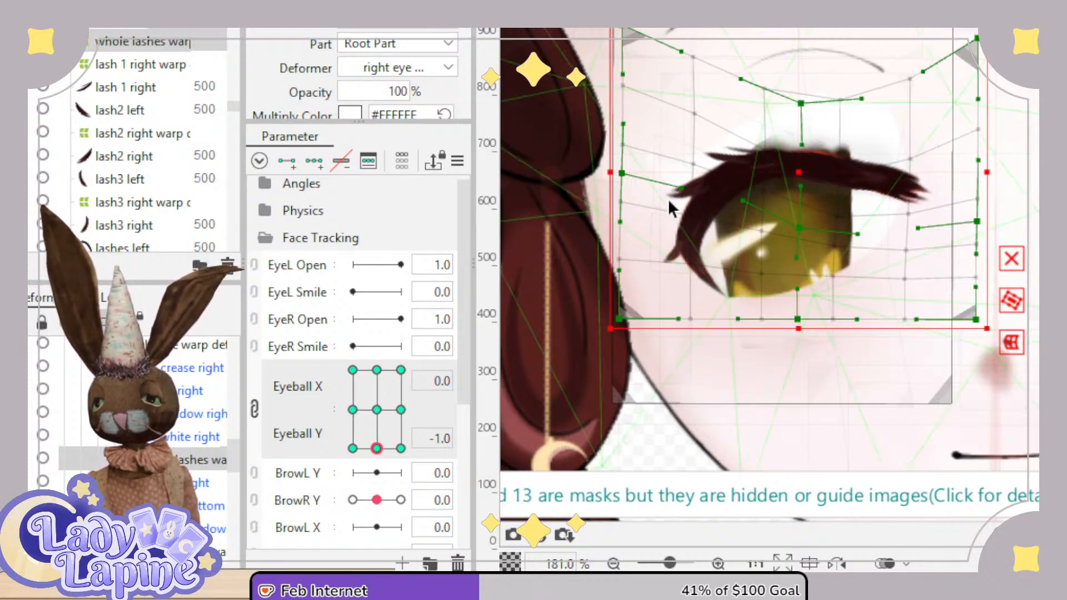
drag(745, 201, 746, 206)
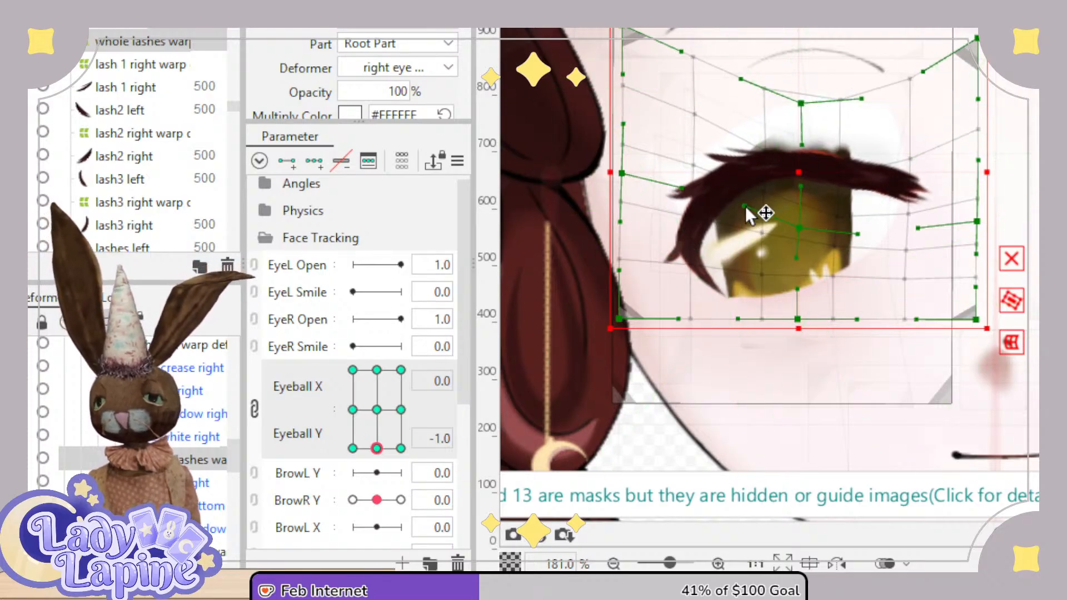
drag(802, 183, 804, 185)
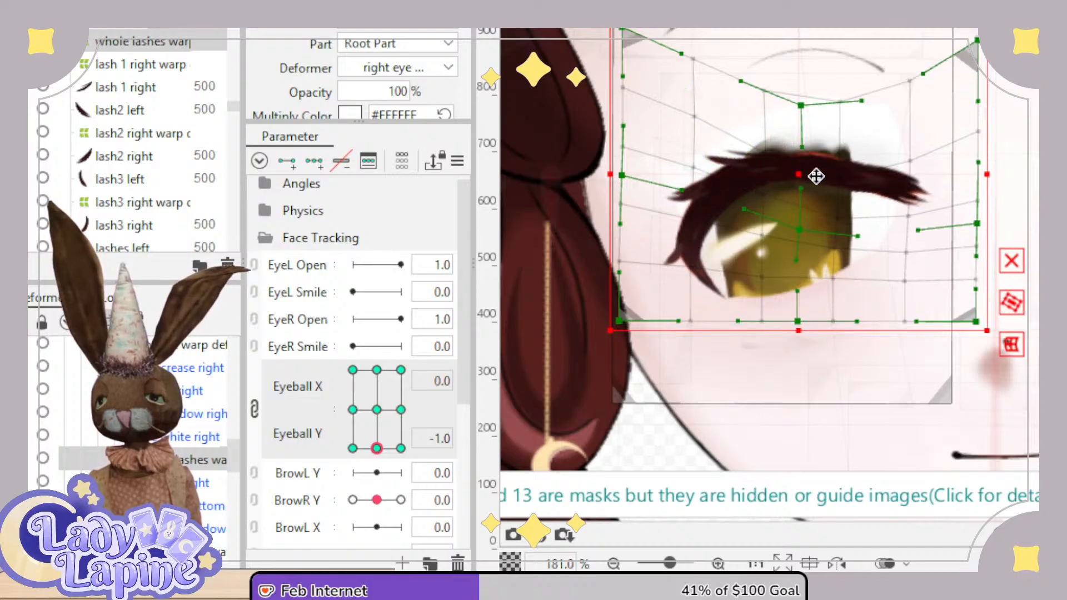
At Eyeball X -1.0, Y -1.0, shorten the upper handle of the whole lashes warp's center and lower its top-middle point.
click(803, 191)
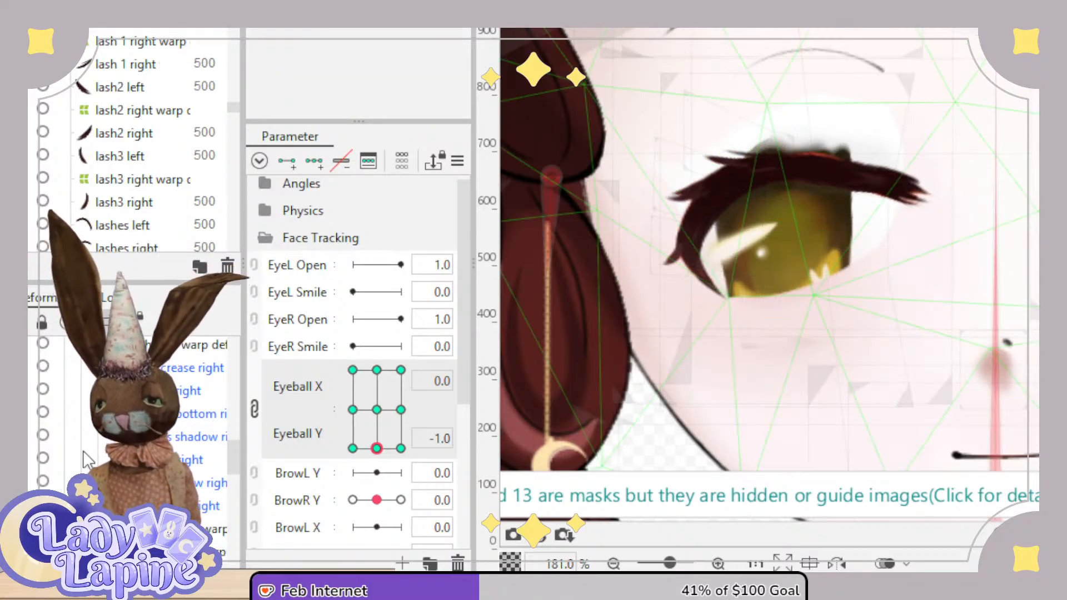
click(145, 345)
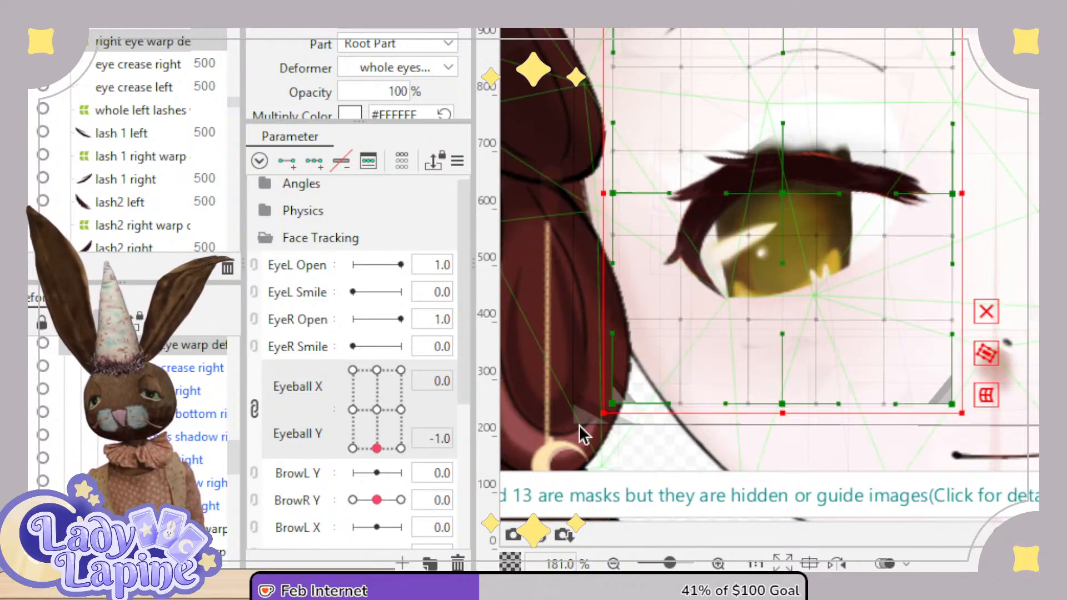
drag(377, 448, 342, 450)
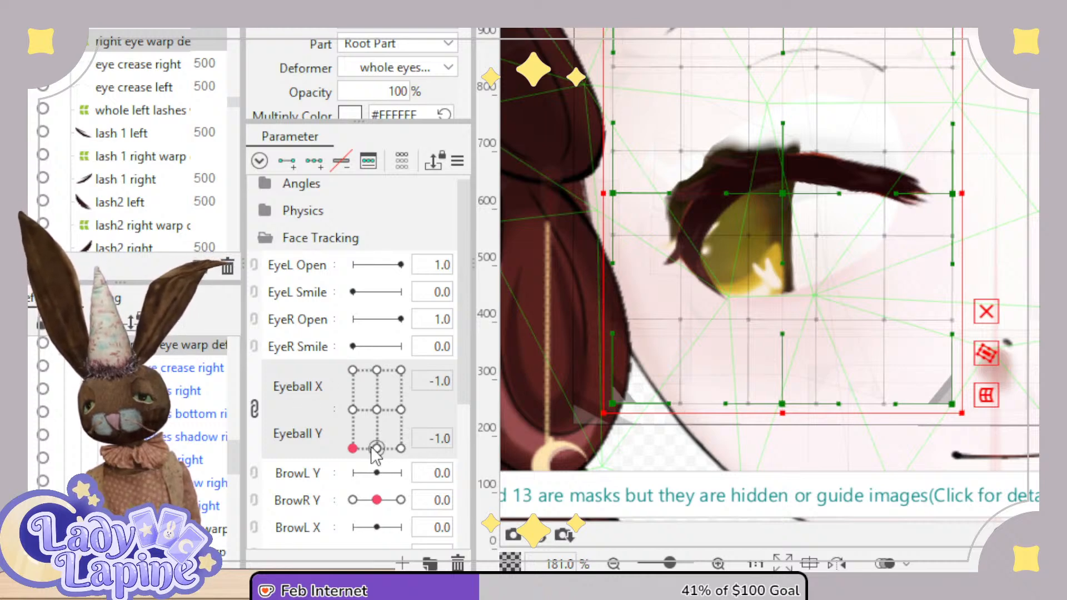
drag(373, 449, 377, 402)
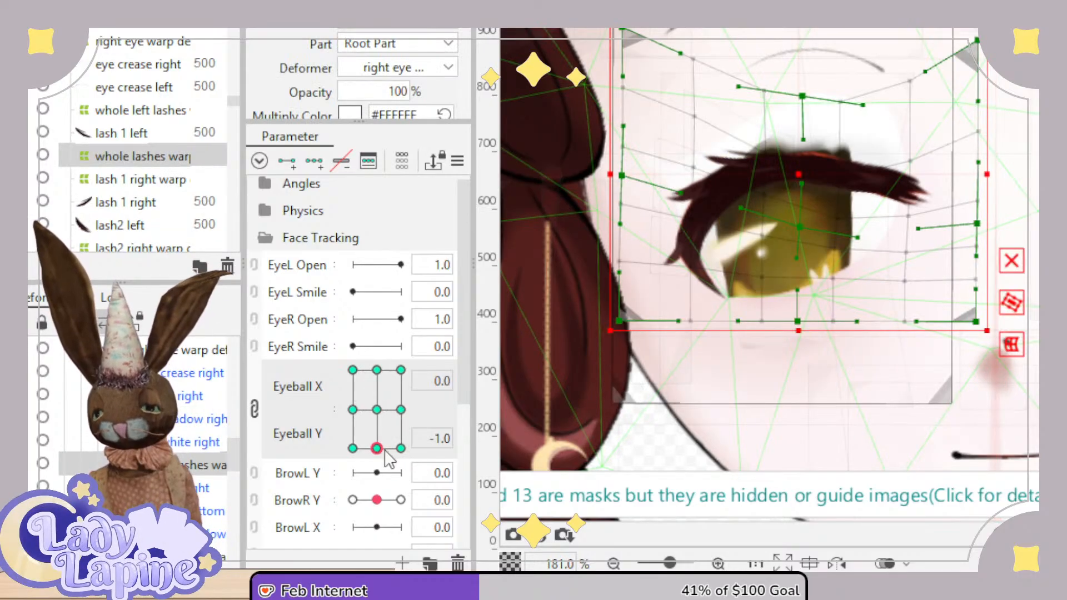
drag(378, 449, 358, 471)
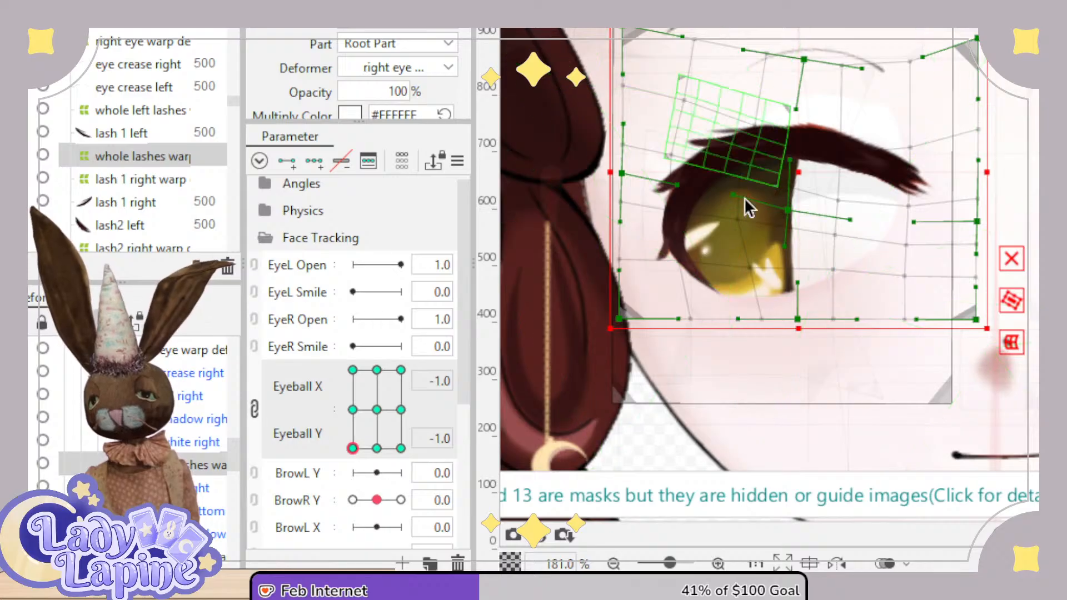
click(1009, 256)
drag(794, 166, 793, 195)
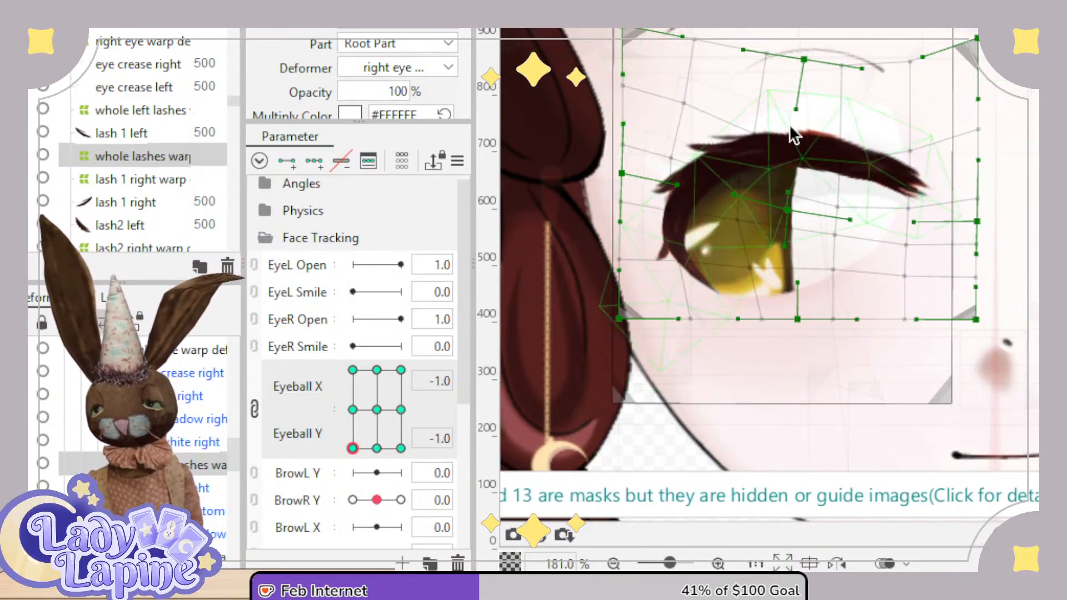
drag(806, 60, 806, 86)
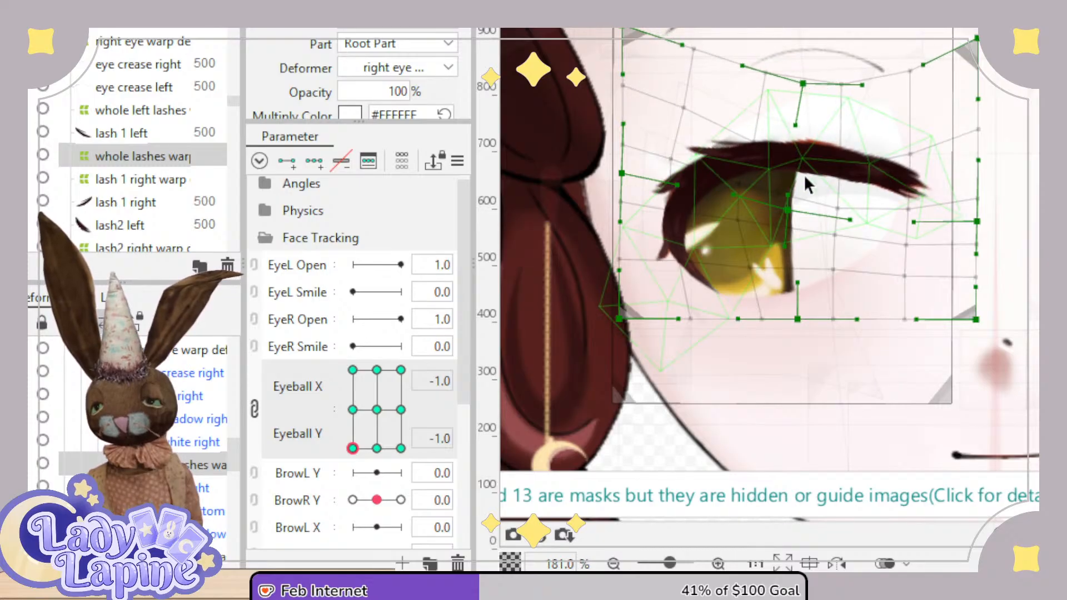
At Eyeball X 1.0, Y -1.0, lower the whole lashes warp's top-middle point and shorten that point's lower handle.
drag(364, 467, 420, 467)
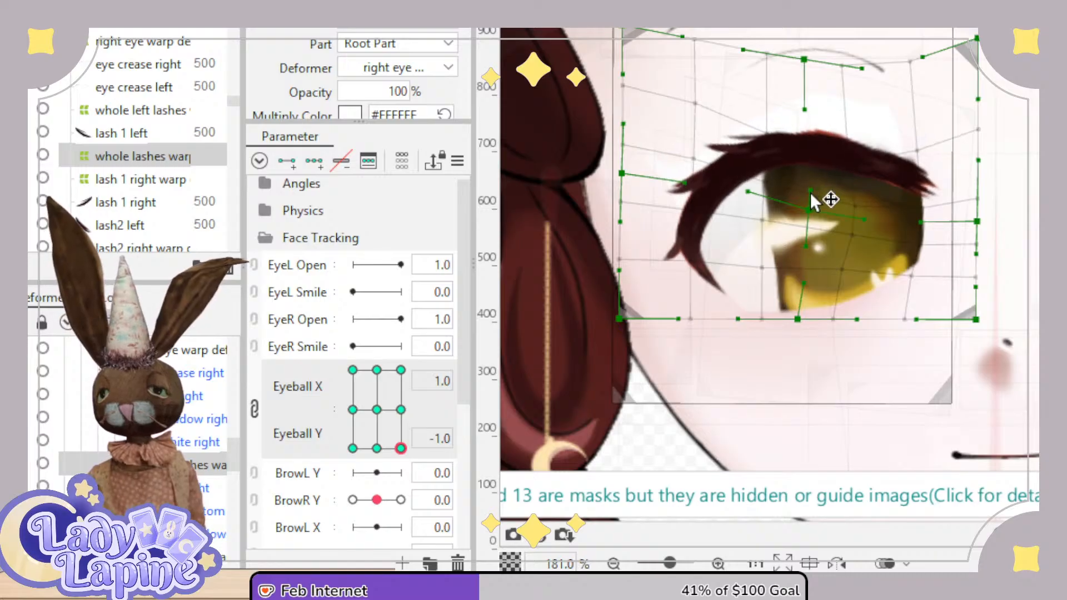
drag(807, 59, 807, 84)
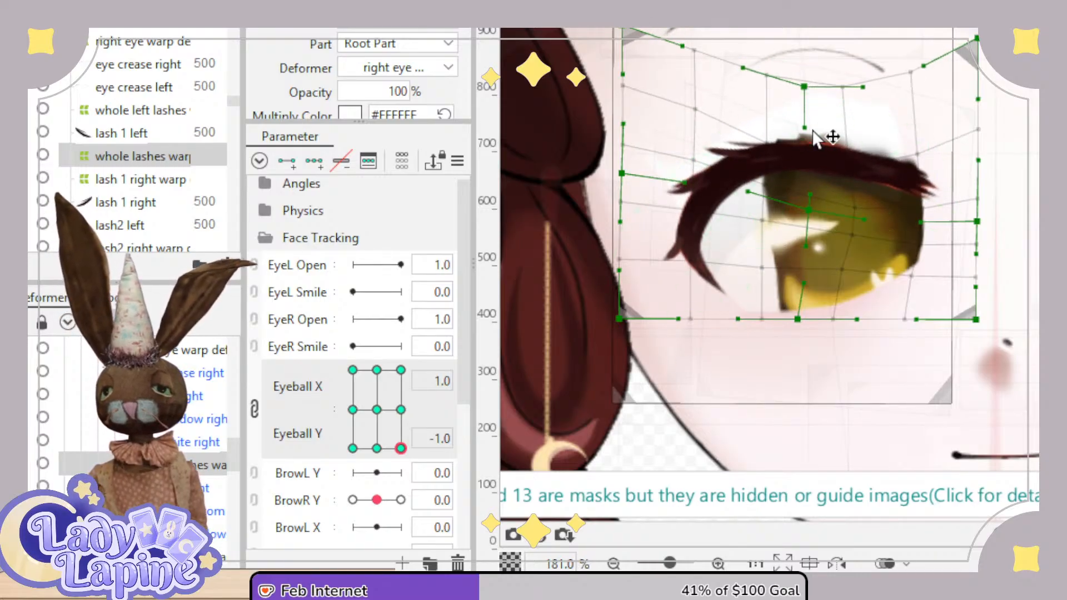
drag(811, 134, 809, 104)
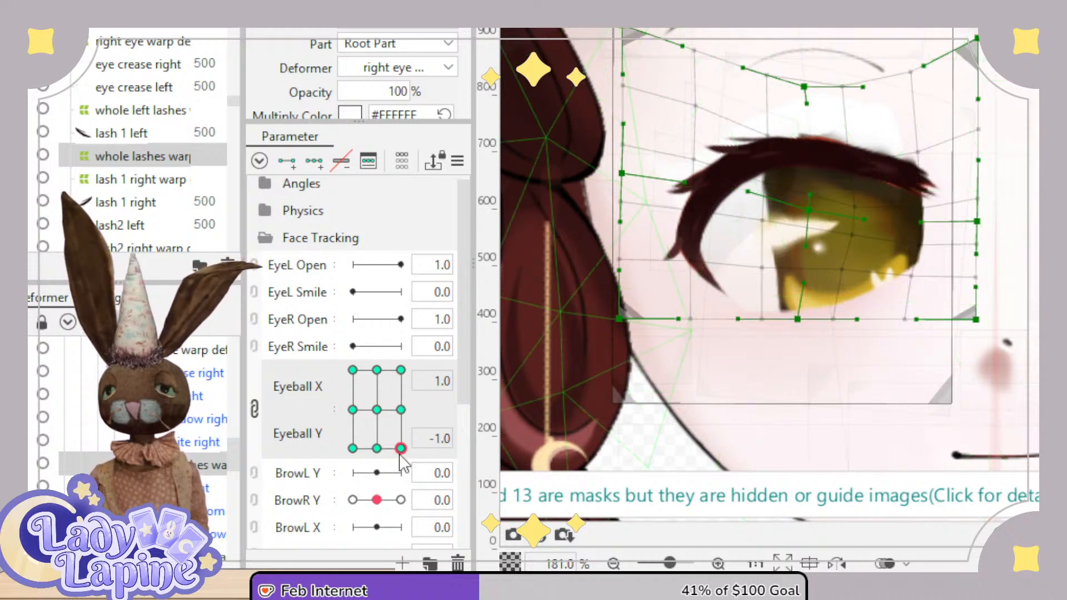
At Eyeball X 0.0, Y -1.0, lower and enlarge the top lid right mesh toward the lashes and rotate it slightly clockwise.
drag(402, 462, 377, 483)
click(214, 396)
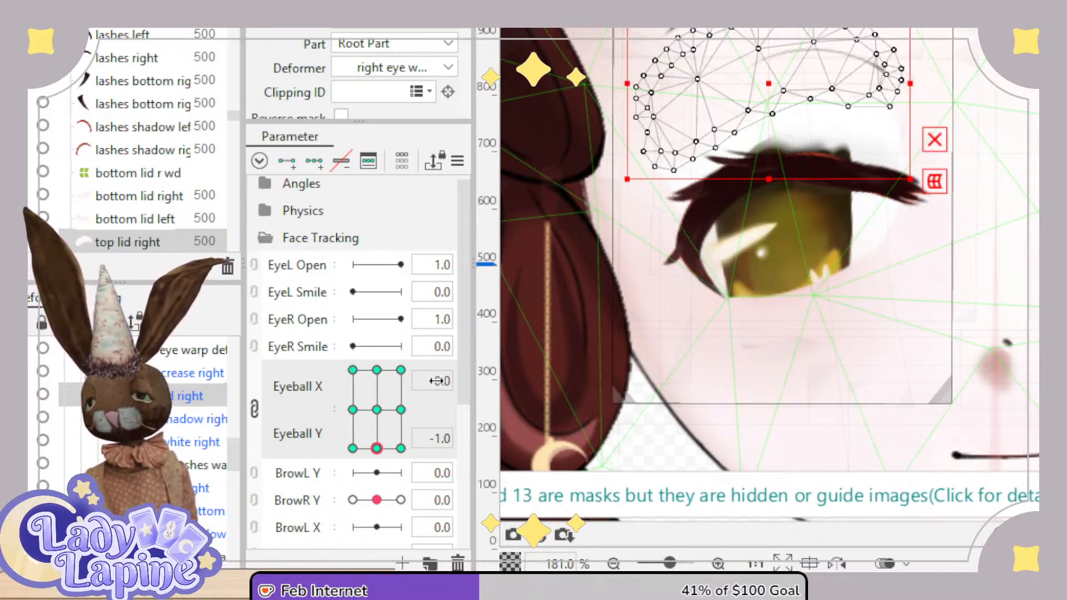
scroll(612, 348, down, 4)
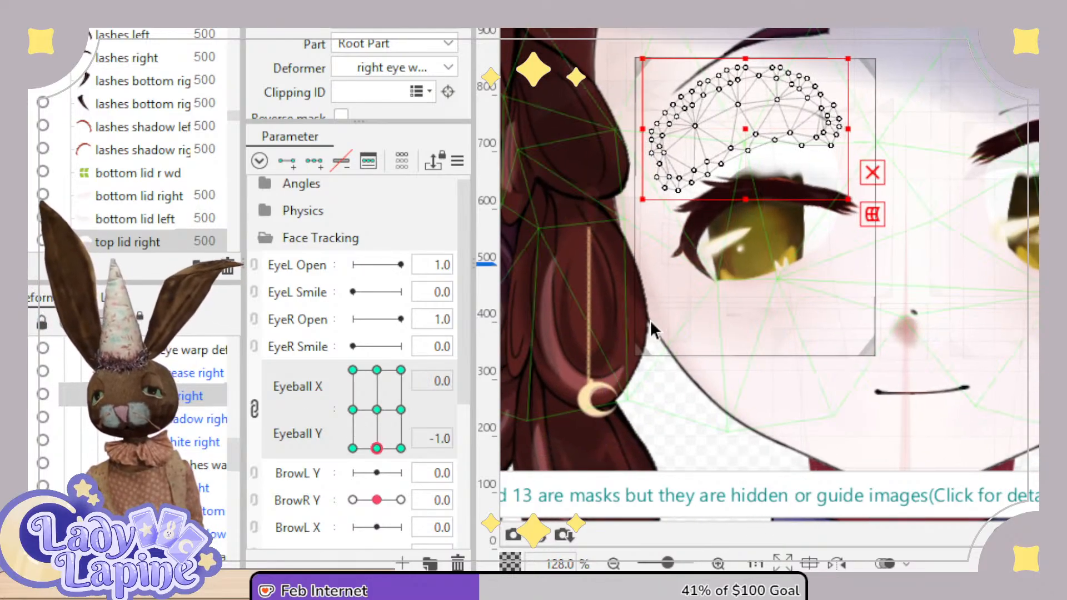
mouse_move(377, 448)
mouse_down()
mouse_move(388, 448)
mouse_move(365, 464)
mouse_up()
click(377, 448)
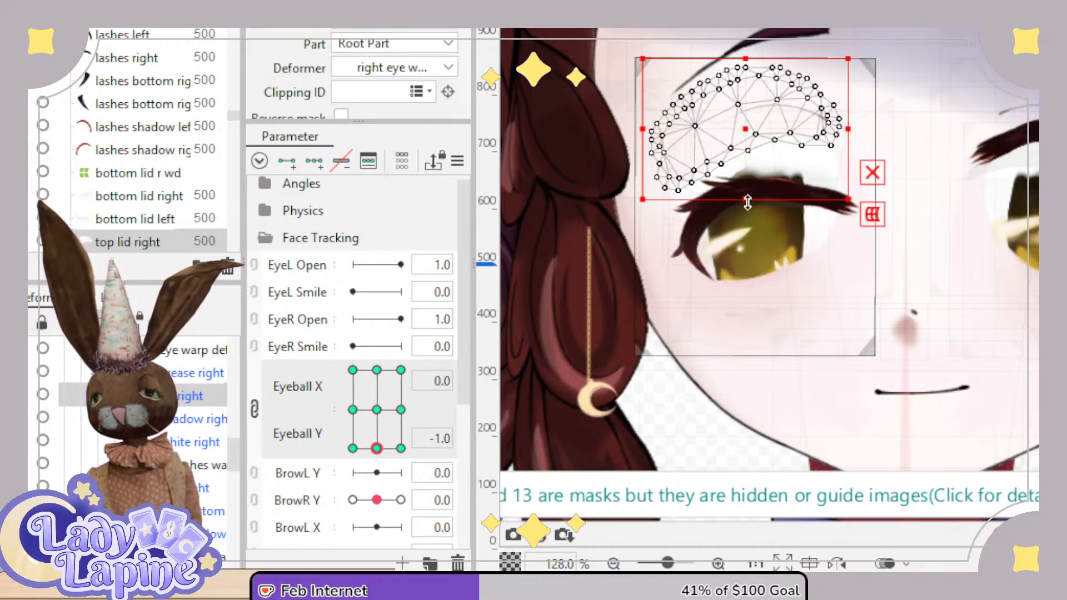
mouse_move(748, 201)
mouse_down()
mouse_move(745, 230)
mouse_move(745, 220)
mouse_up()
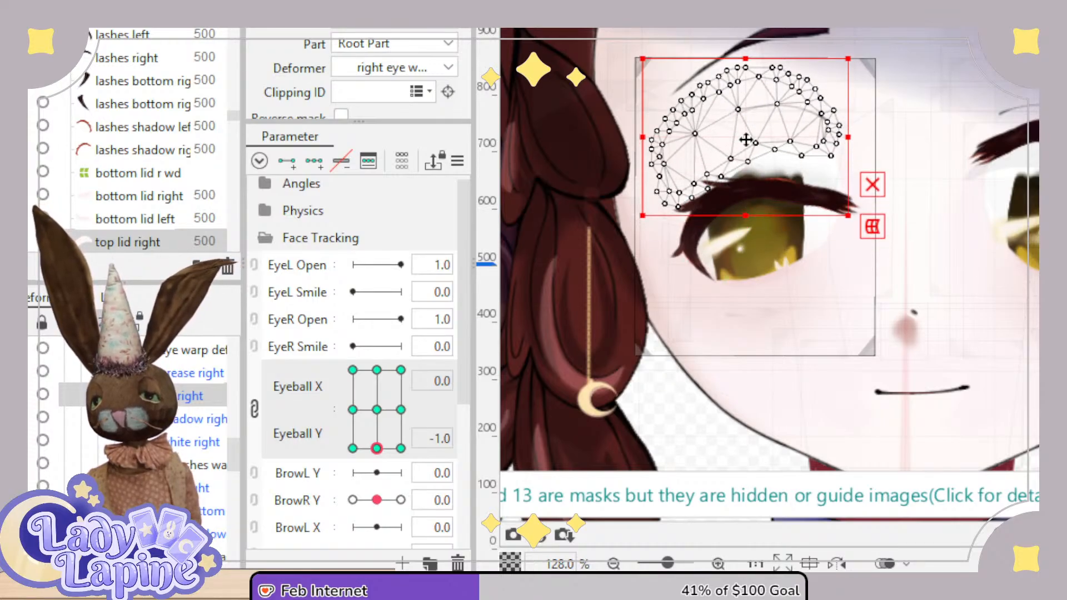
drag(746, 140, 743, 167)
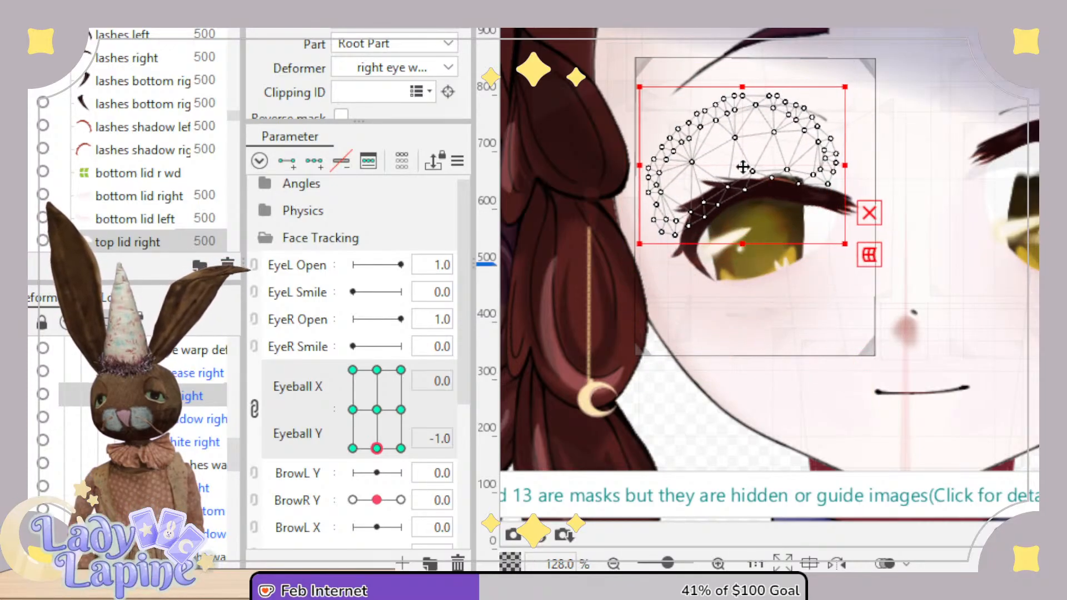
drag(845, 165, 870, 163)
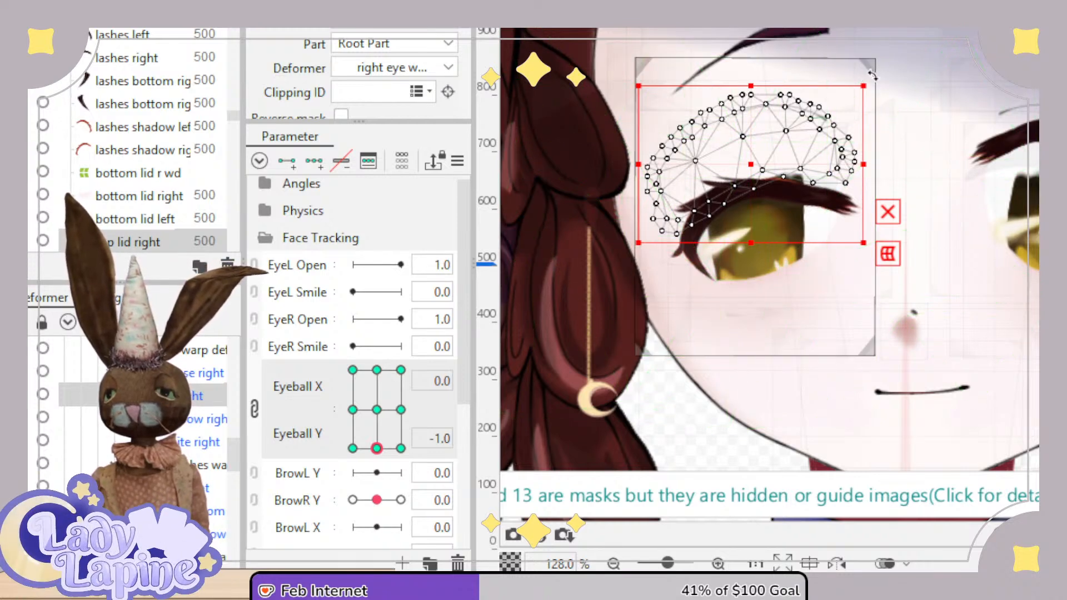
drag(873, 77, 863, 99)
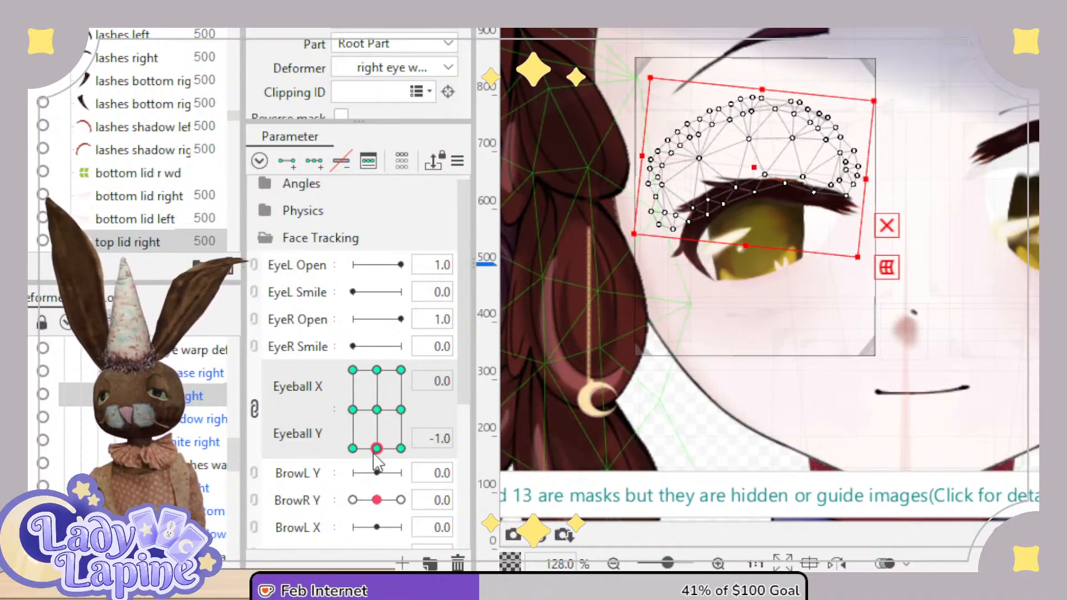
At Eyeball X -1.0, Y -1.0, rotate the top lid right mesh slightly clockwise and move it down toward the lashes.
drag(377, 448, 353, 448)
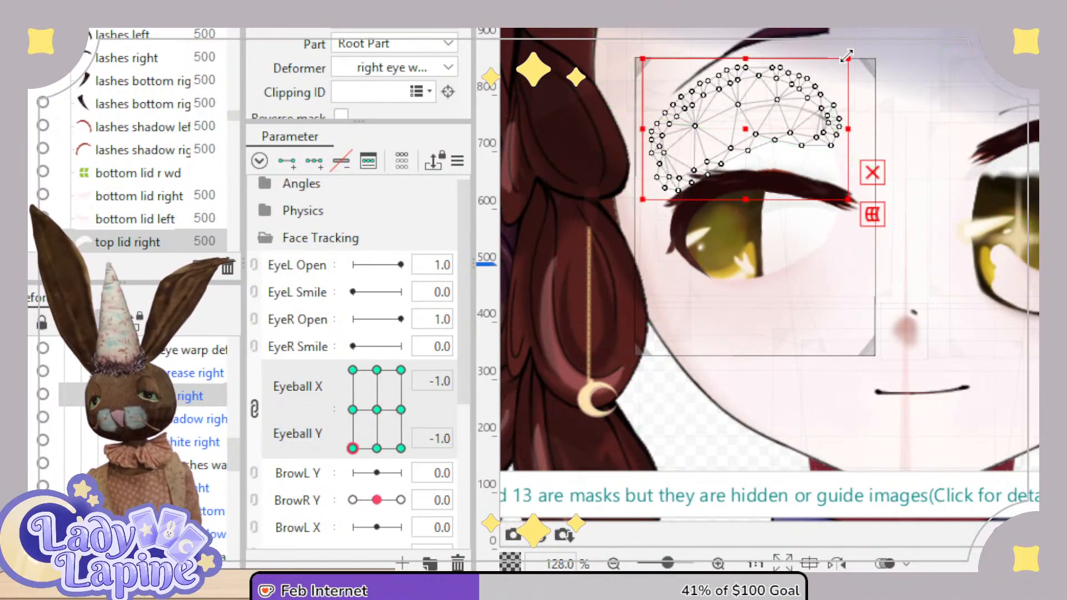
drag(865, 42, 879, 65)
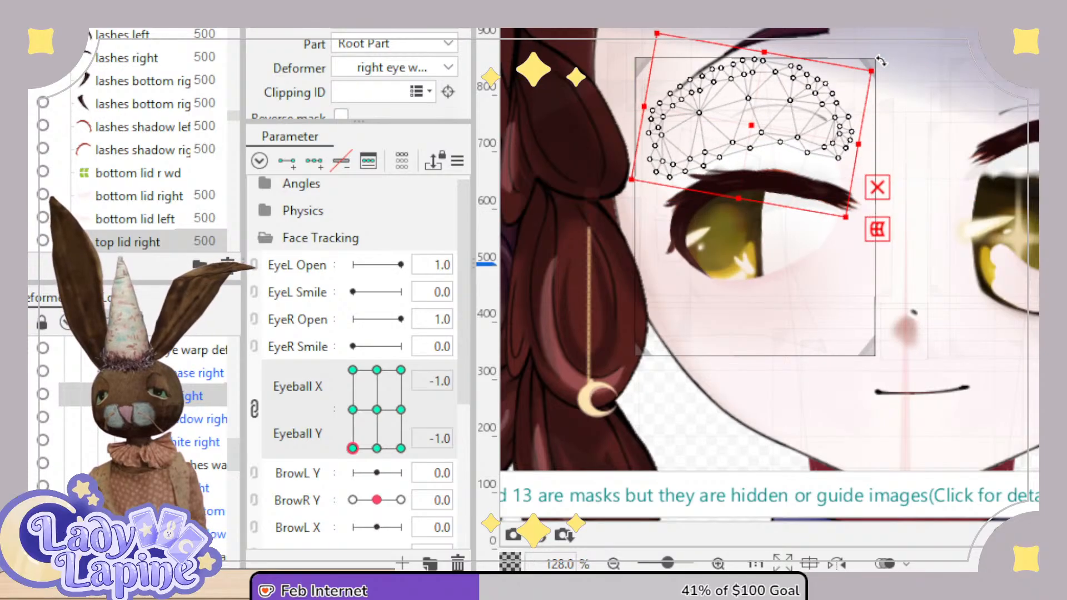
drag(759, 127, 758, 159)
At Eyeball X 1.0, Y -1.0, rotate the top lid right mesh clockwise, enlarge it and lower it onto the lashes.
drag(367, 449, 413, 448)
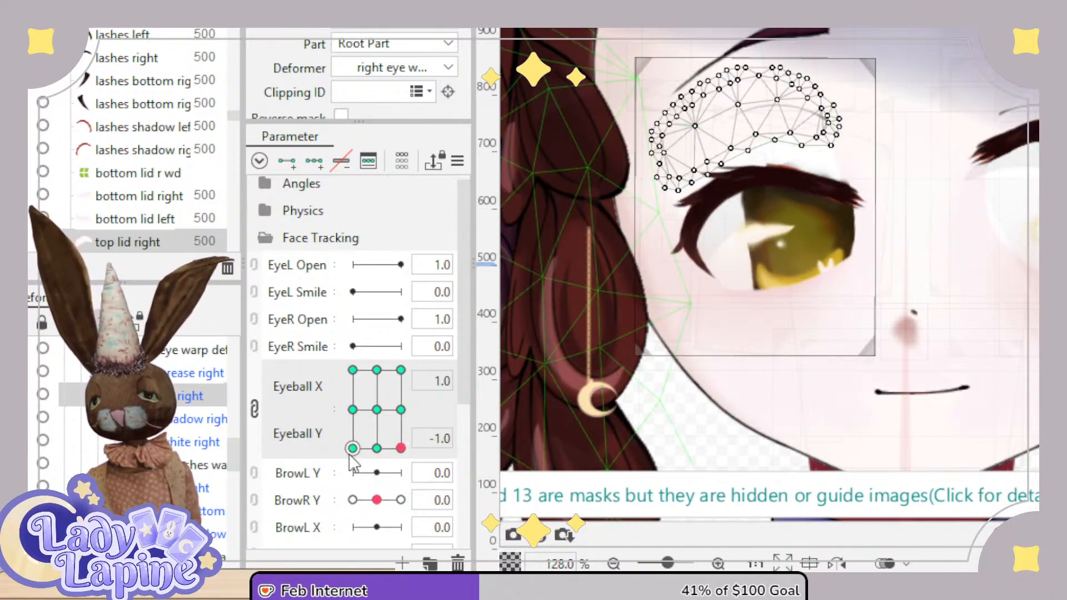
drag(855, 50, 874, 67)
drag(837, 222, 859, 250)
drag(758, 149, 762, 159)
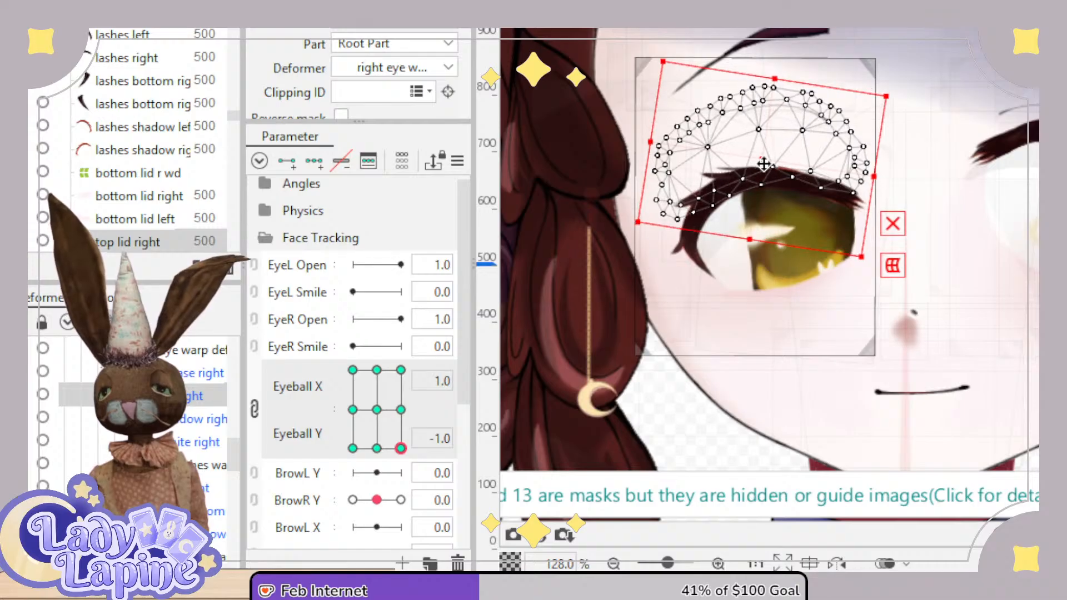
At Eyeball X -1.0, Y 1.0, raise eye right xy's bottom-left corner and bottom-middle point and adjust its right-middle point's lower handle.
drag(400, 448, 346, 356)
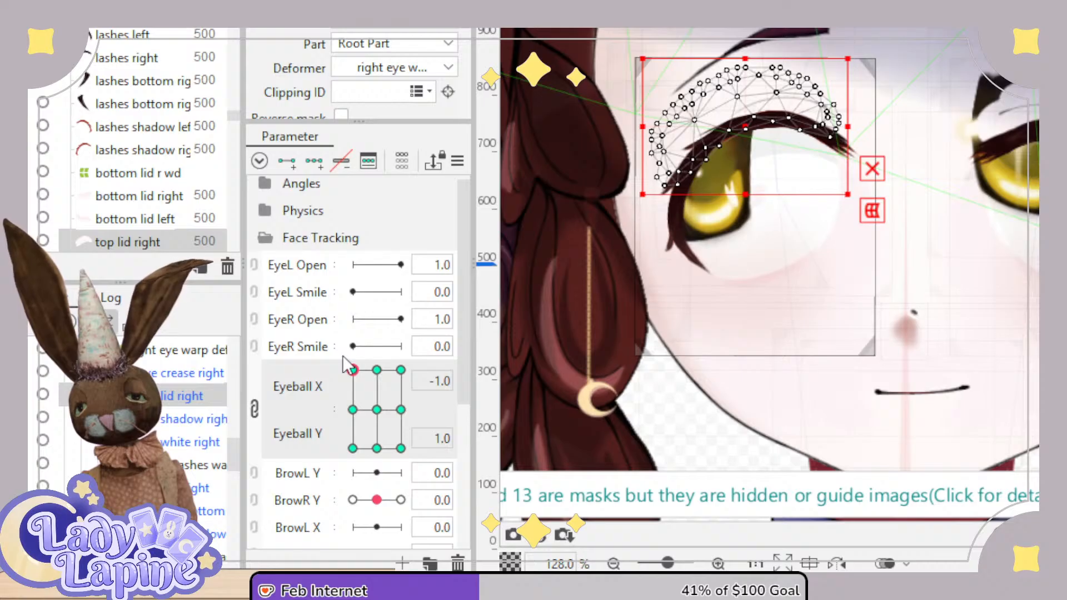
drag(225, 444, 239, 465)
click(209, 517)
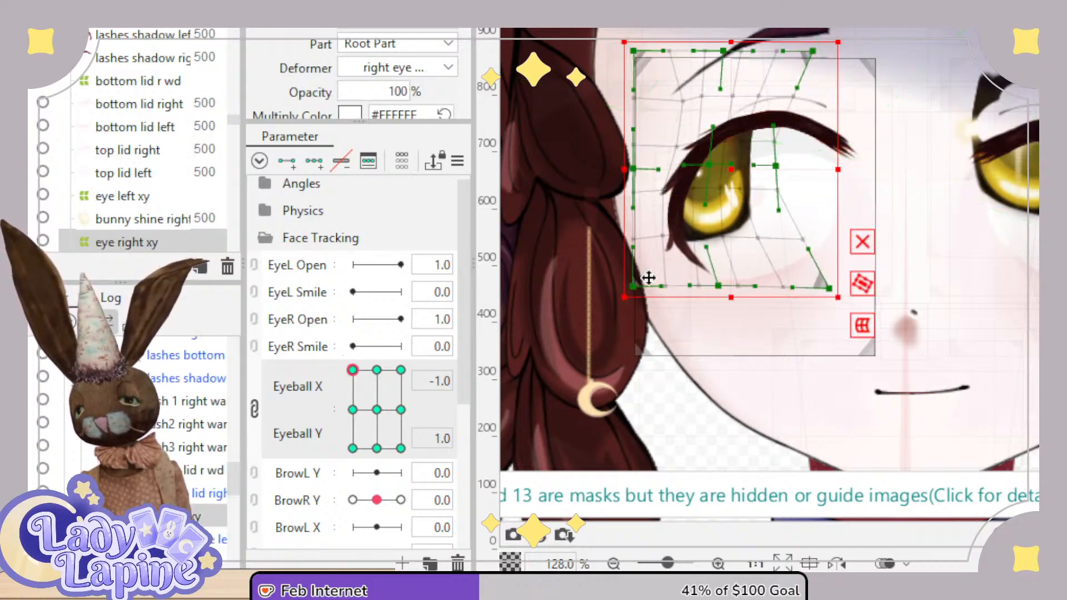
drag(635, 286, 629, 246)
drag(715, 286, 702, 274)
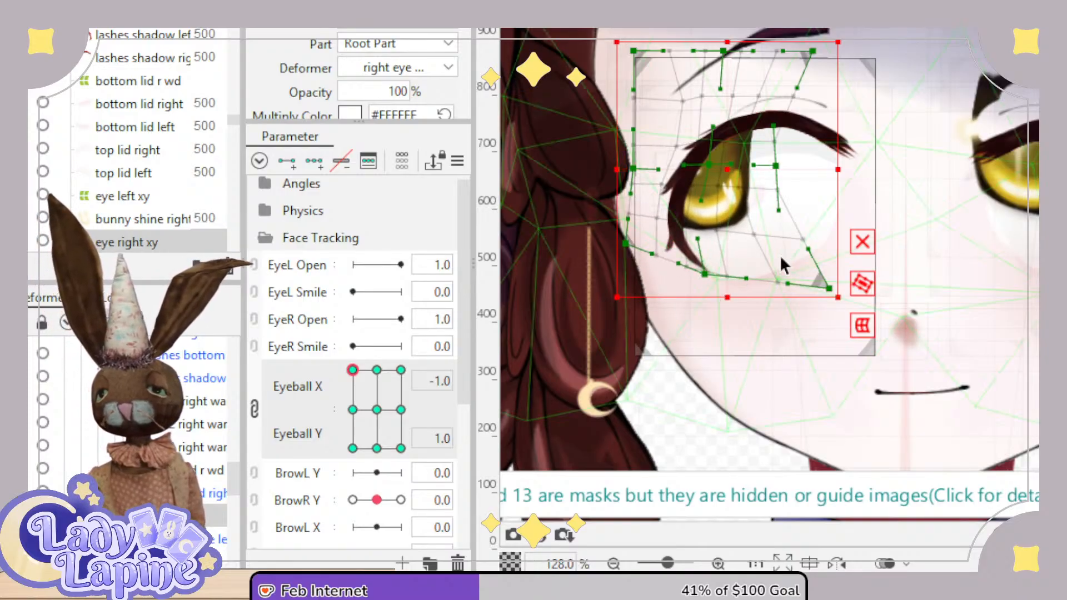
drag(779, 212, 794, 234)
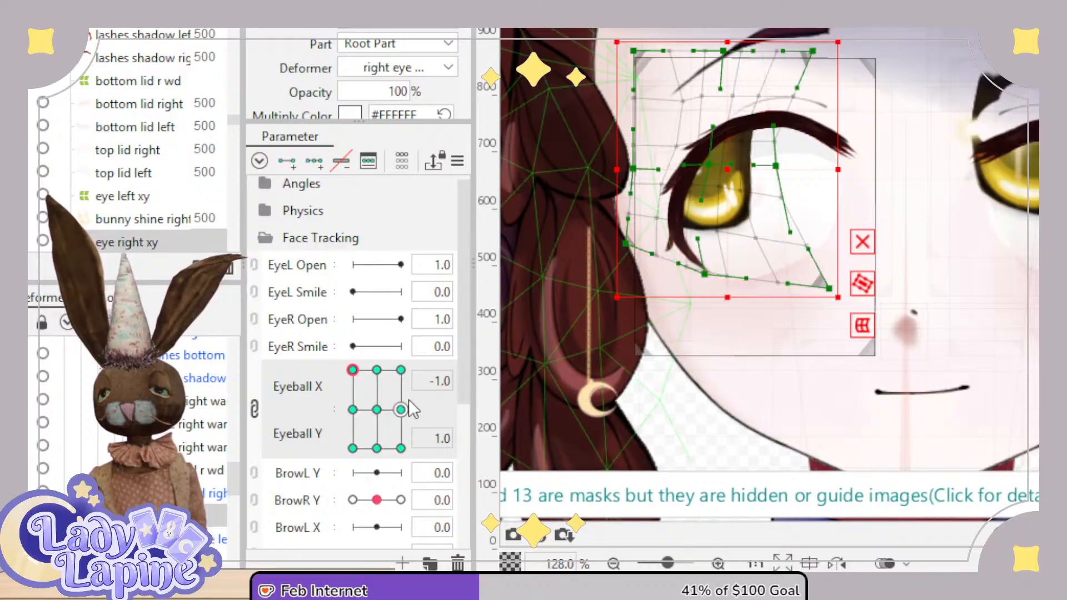
At Eyeball X 0.0, Y 1.0, raise eye right xy's bottom-left corner, then nudge its top-left, right-middle and lower-right inner points to reshape the iris.
mouse_move(382, 370)
mouse_down()
mouse_move(371, 376)
mouse_move(416, 374)
mouse_move(377, 370)
mouse_up()
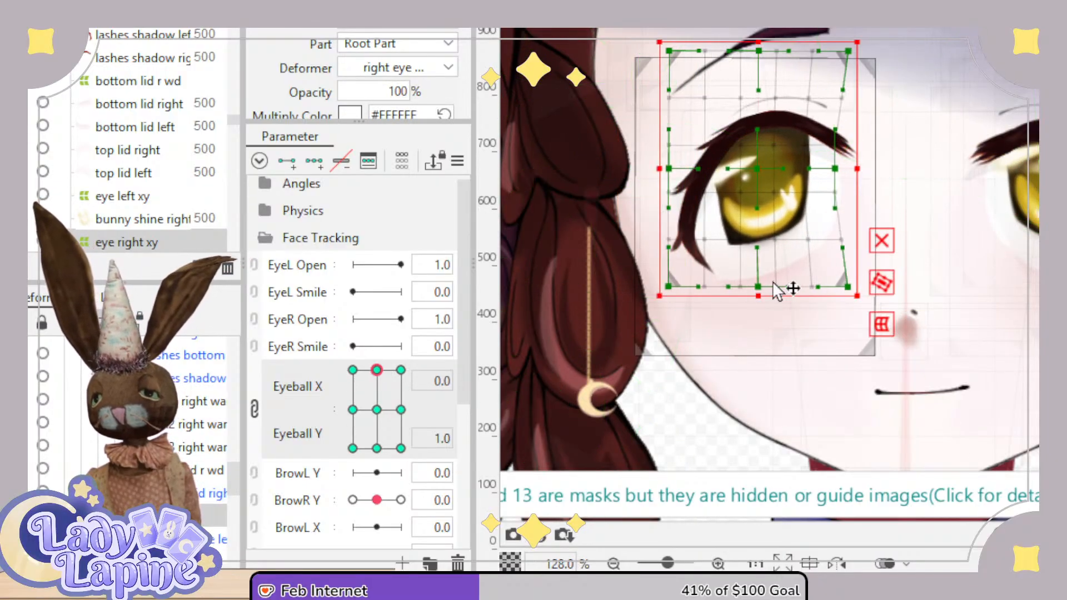
drag(669, 287, 668, 247)
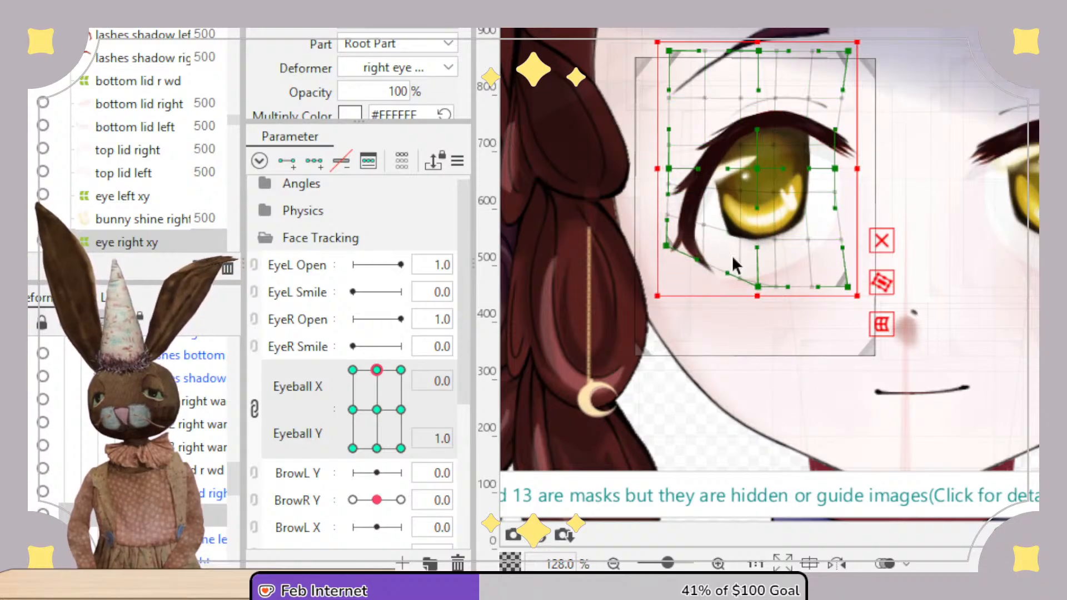
drag(836, 208, 847, 263)
drag(835, 169, 829, 171)
drag(672, 50, 681, 46)
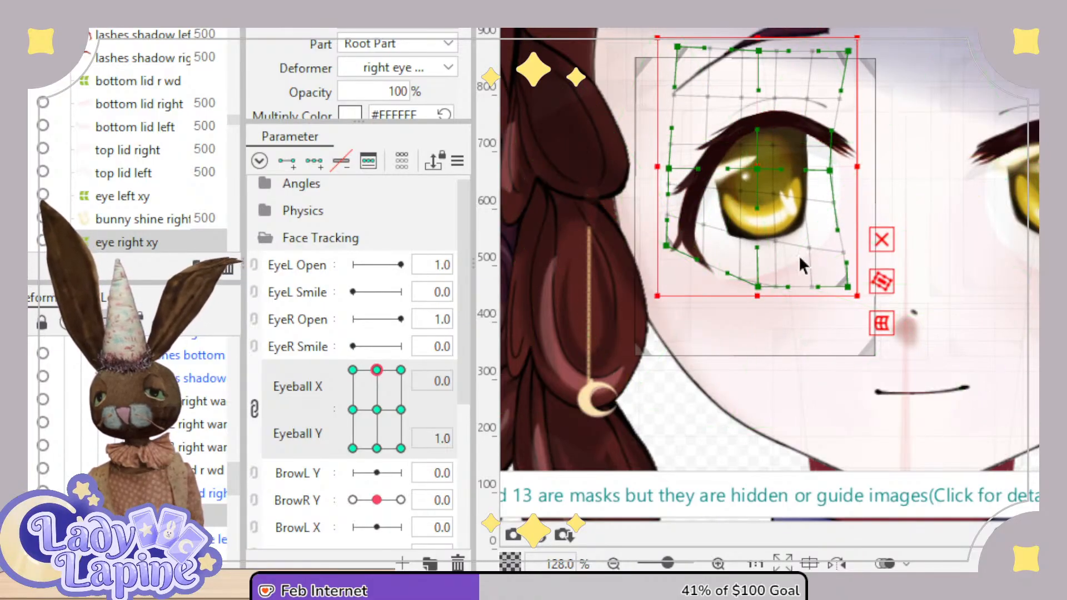
drag(846, 244, 812, 254)
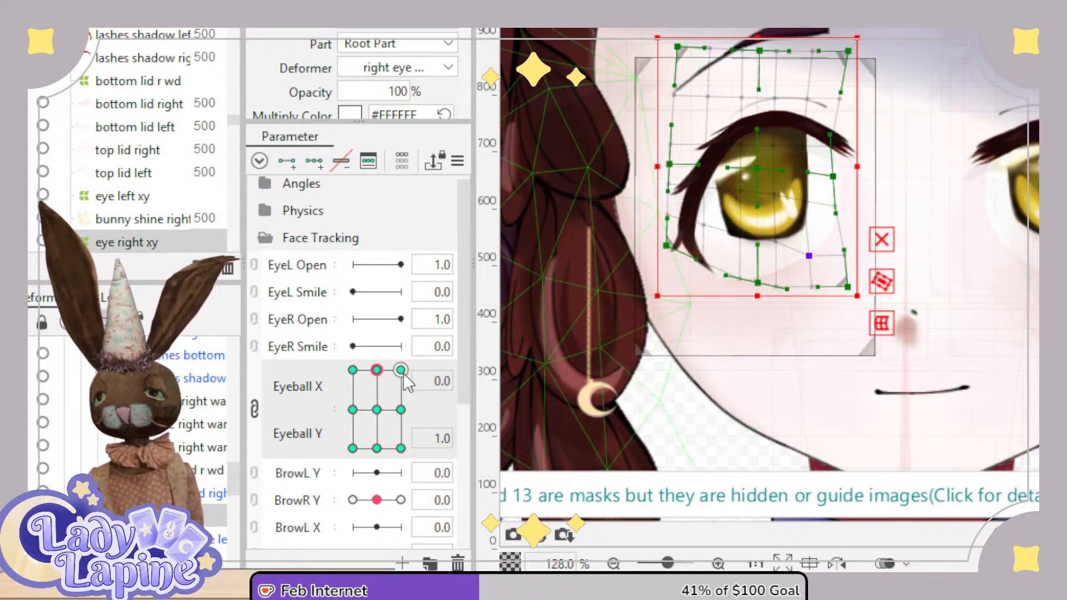
Preview both eyes by moving Eyeball X and Y through the horizontal, vertical and diagonal positions.
drag(383, 372, 376, 409)
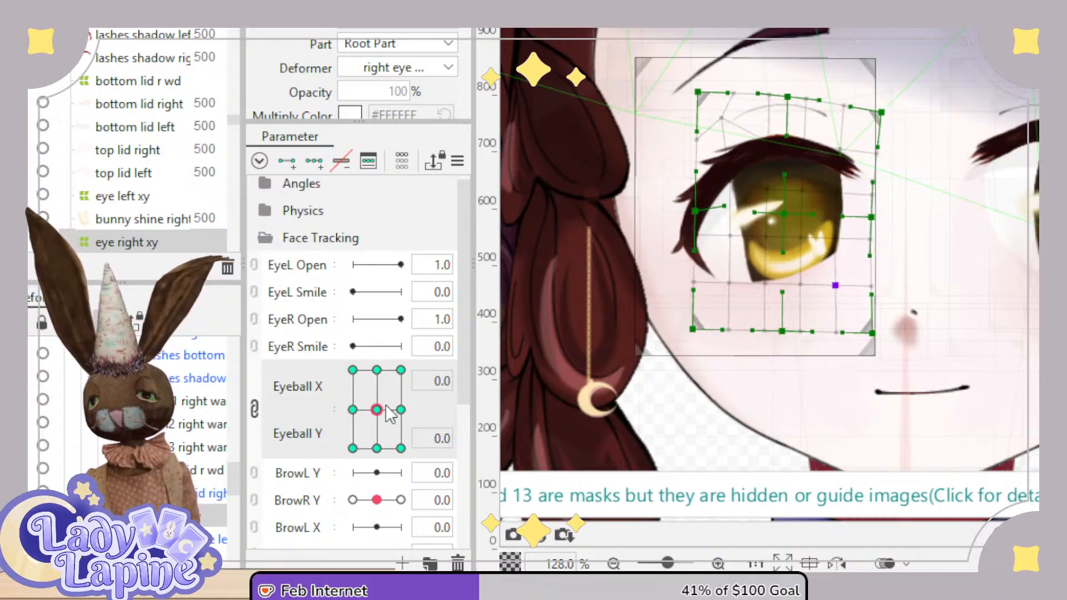
click(852, 302)
scroll(860, 299, down, 3)
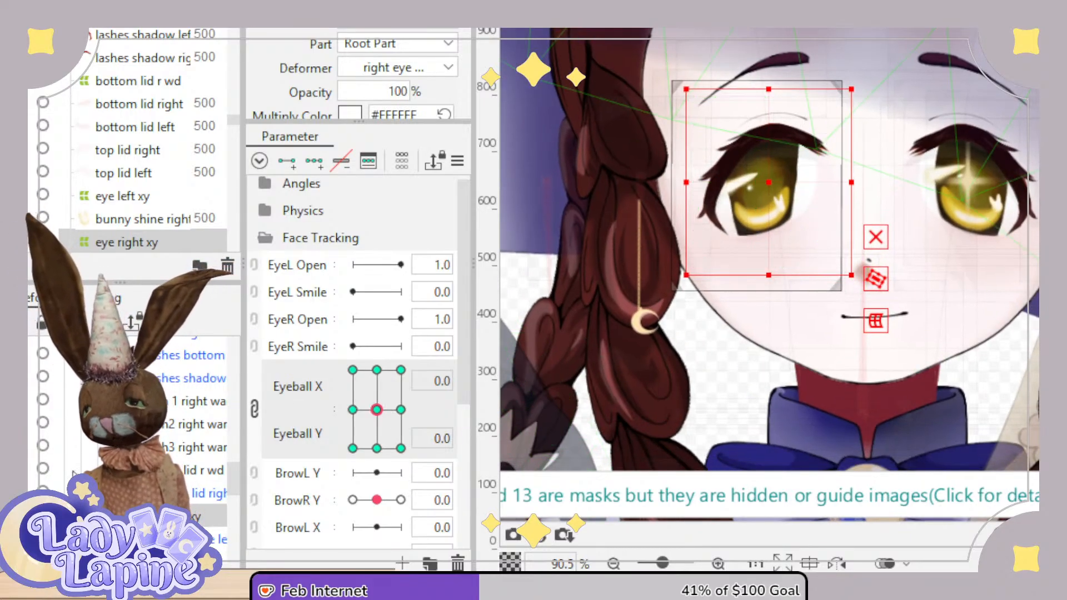
drag(389, 393, 405, 429)
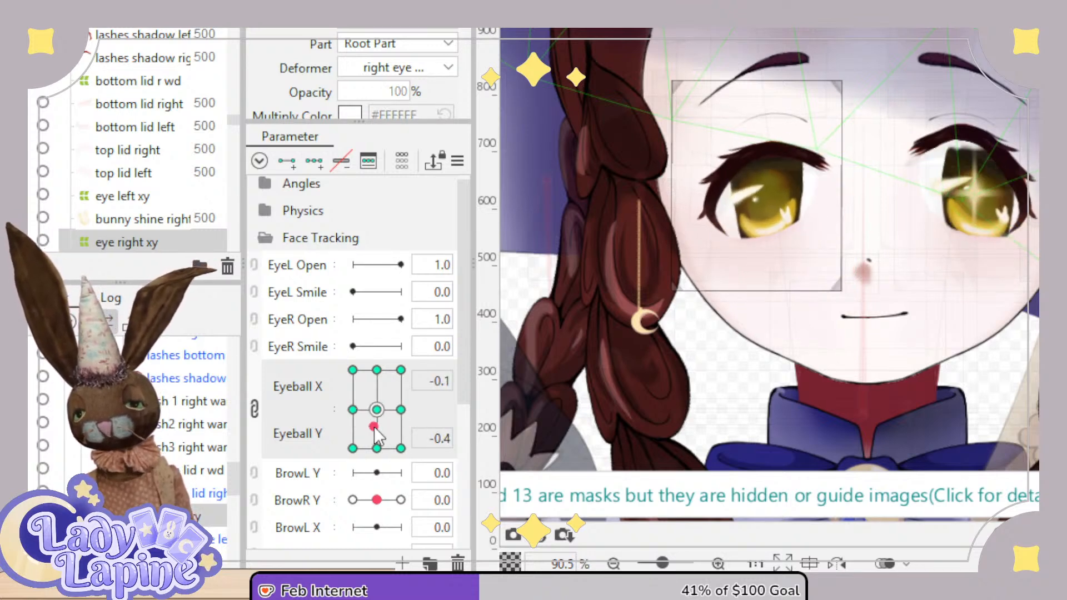
drag(380, 367, 381, 404)
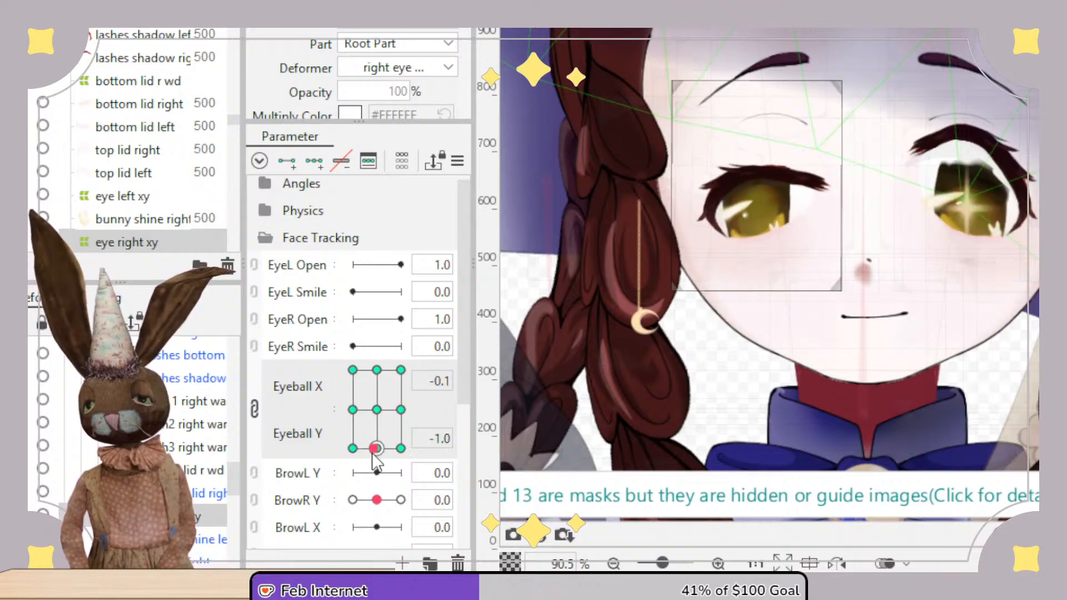
drag(378, 481, 376, 506)
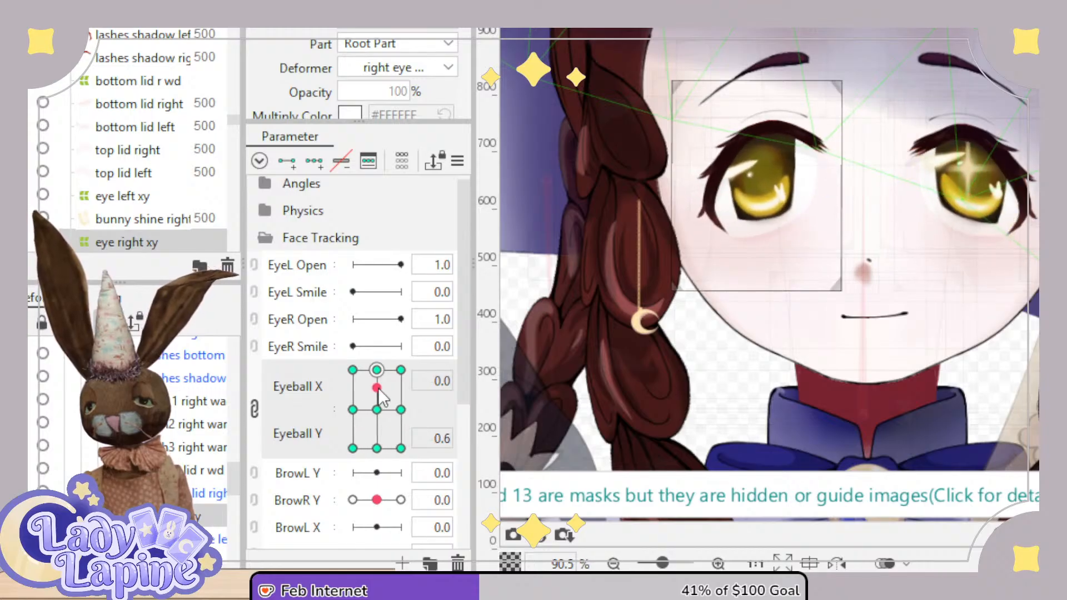
mouse_move(394, 400)
mouse_down()
mouse_move(393, 470)
mouse_move(378, 396)
mouse_up()
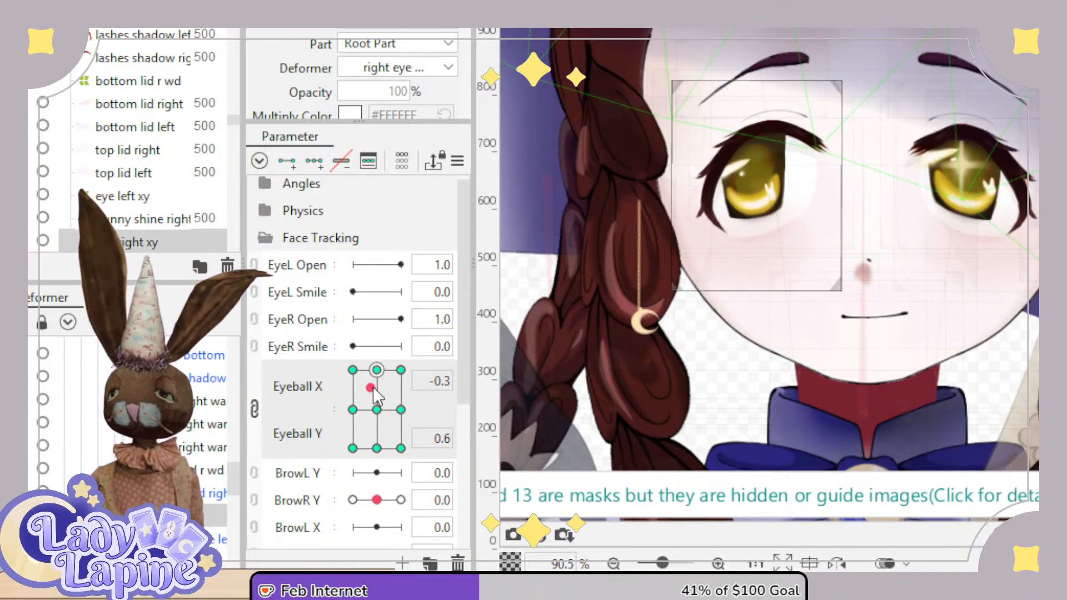
Check how both irises and lashes follow movement across the Eyeball X and Y grid and return both parameters to 0.0.
drag(392, 482, 352, 450)
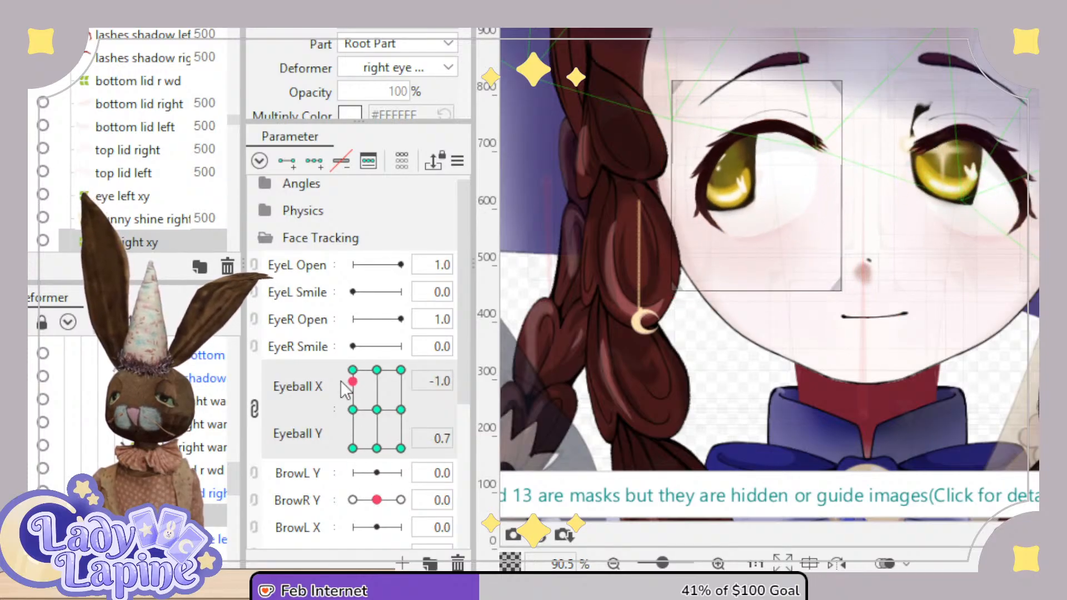
drag(348, 399, 431, 432)
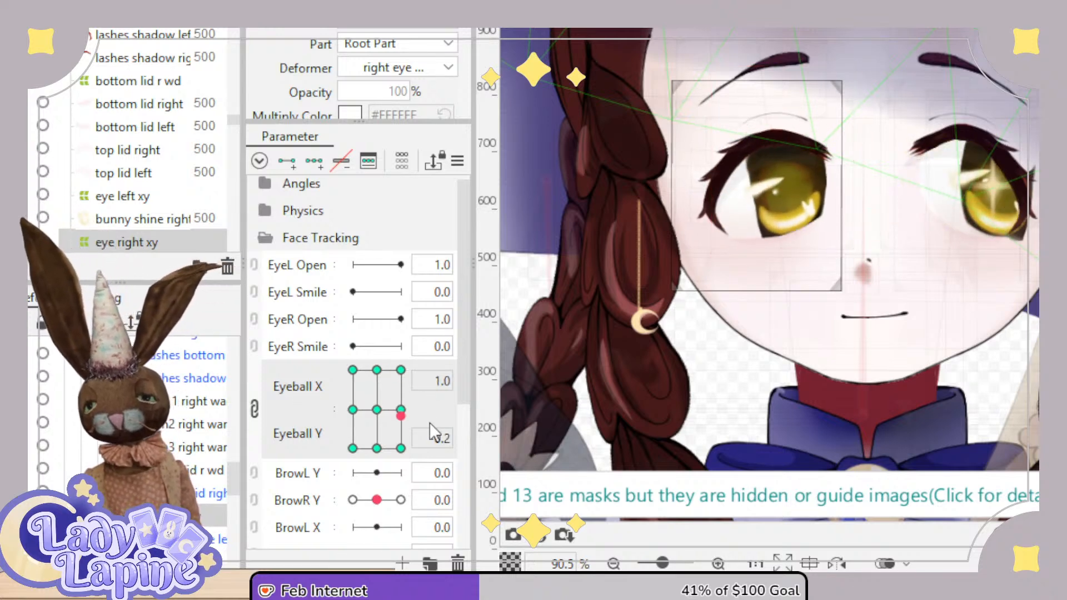
drag(387, 472, 371, 403)
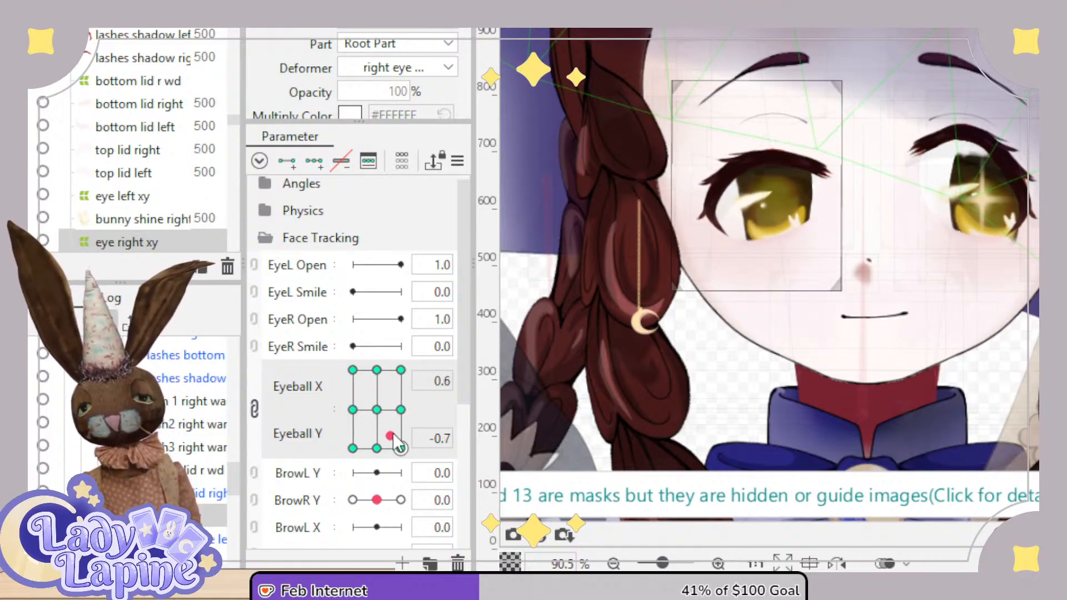
drag(400, 421, 383, 419)
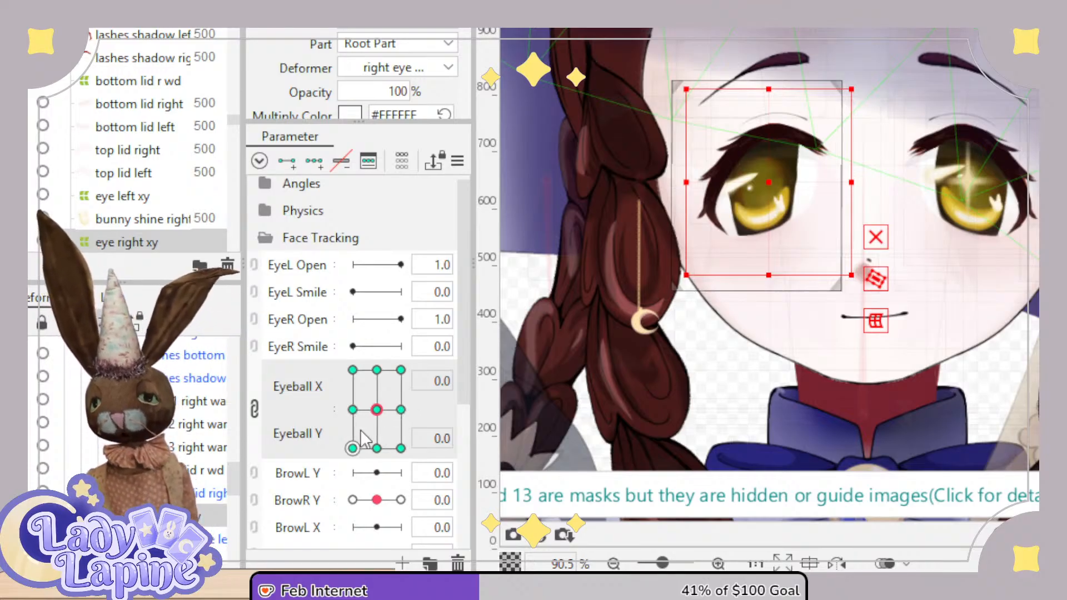
drag(364, 439, 374, 392)
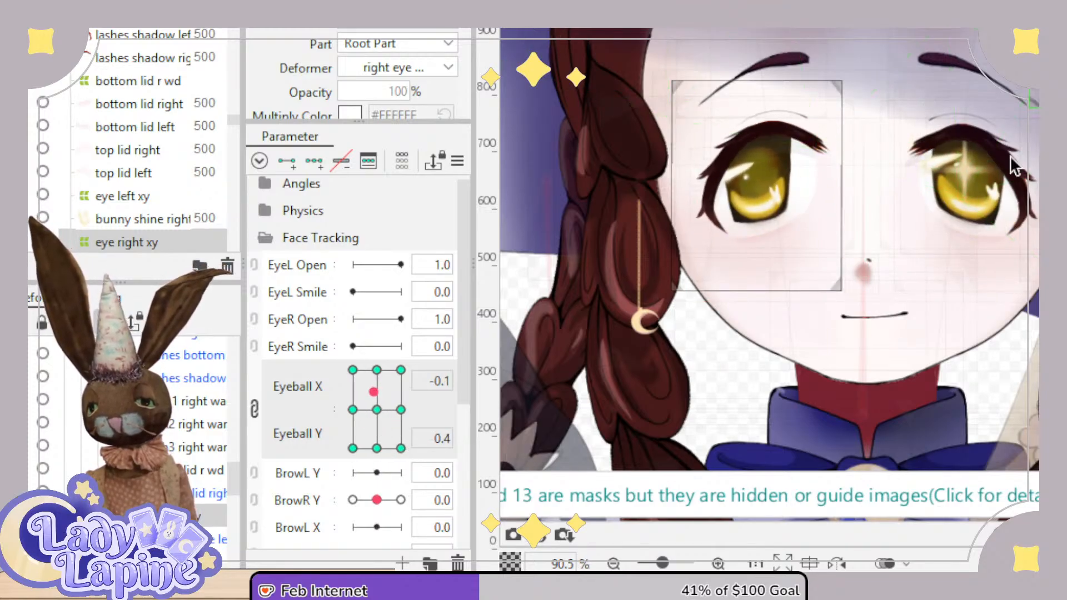
click(377, 410)
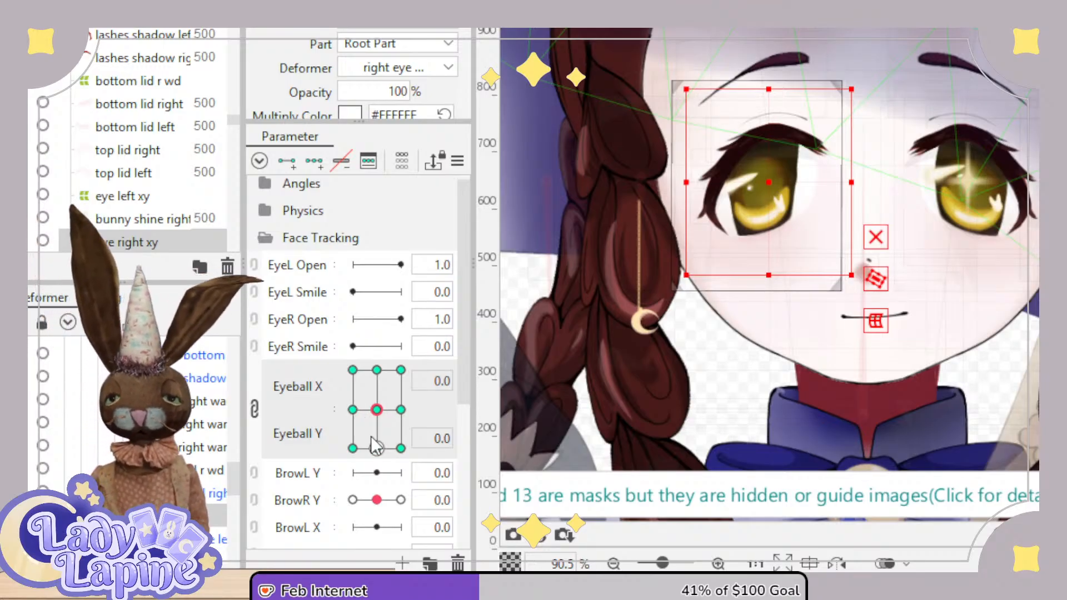
mouse_move(377, 410)
mouse_down()
mouse_move(385, 393)
mouse_move(372, 397)
mouse_move(384, 422)
mouse_move(376, 409)
mouse_up()
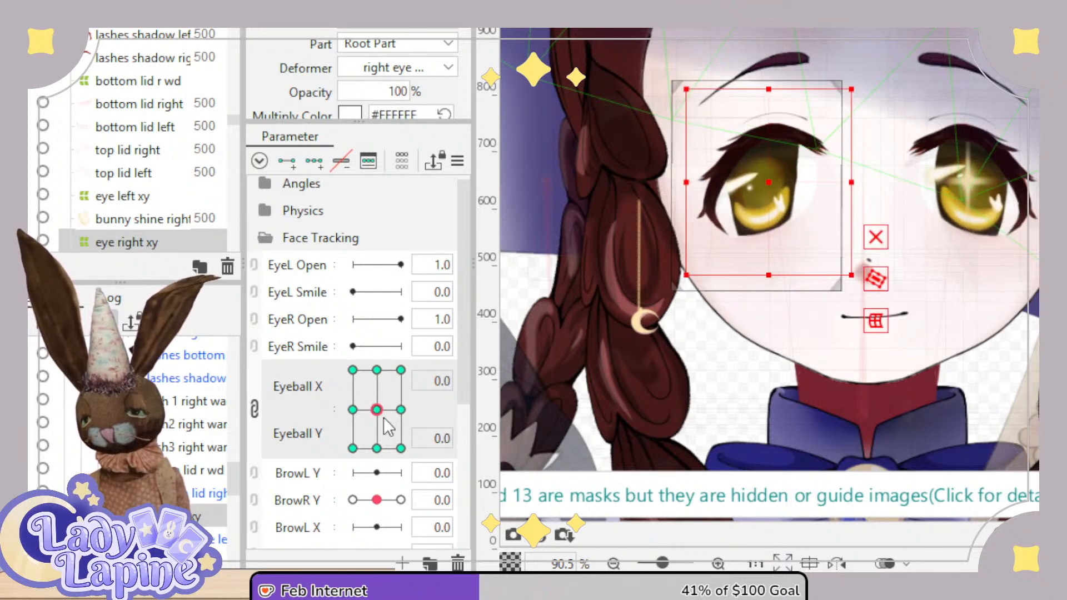
Add three keyforms on EyeR Open for the whole lashes warp and set EyeR Open to 0.0.
drag(401, 265, 367, 265)
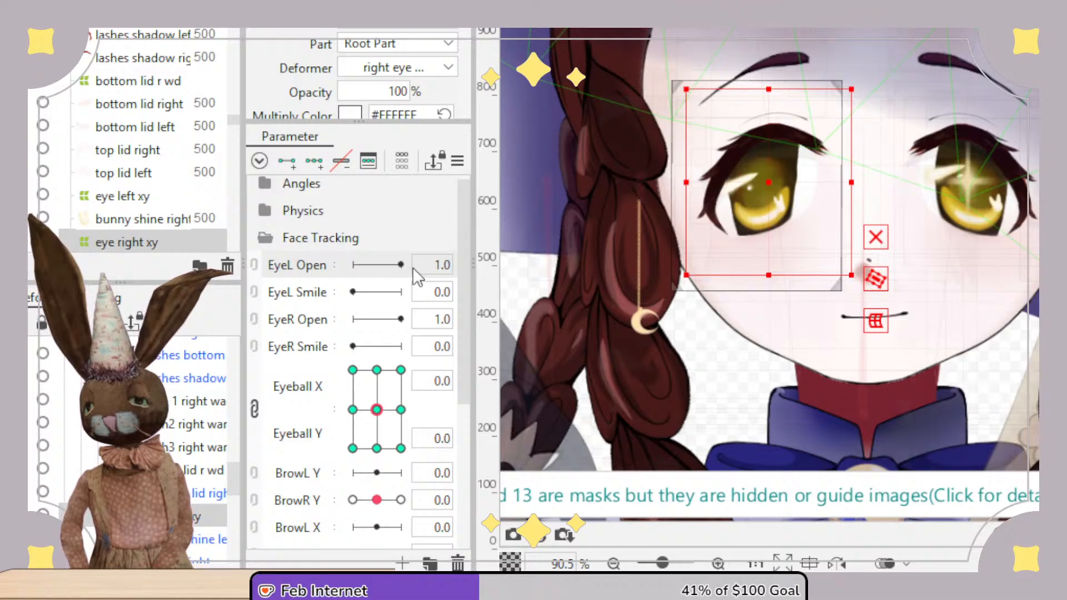
click(315, 327)
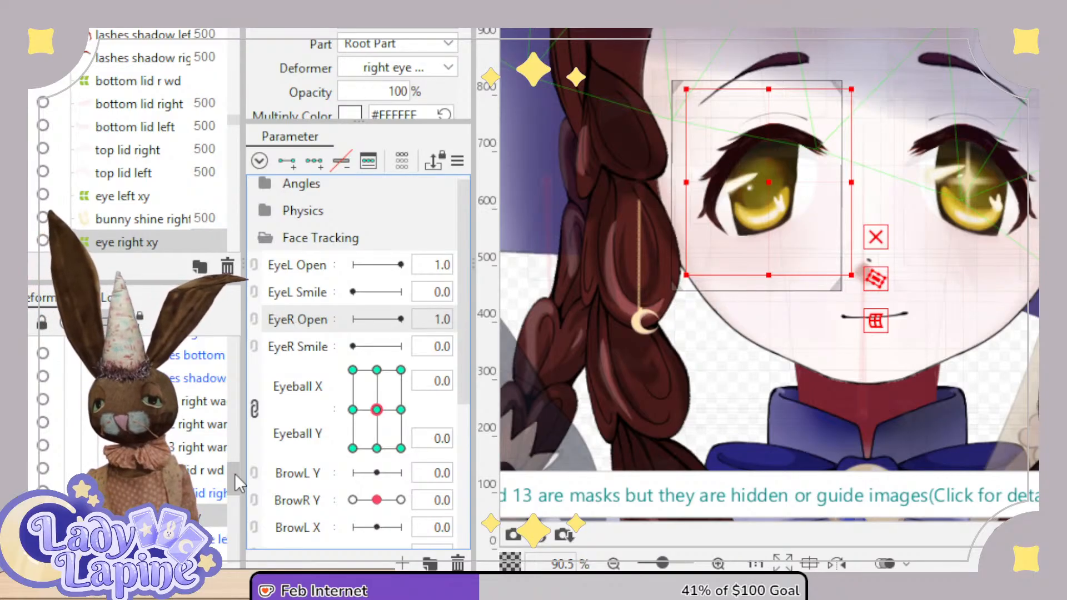
drag(236, 473, 239, 489)
drag(240, 467, 244, 445)
click(217, 500)
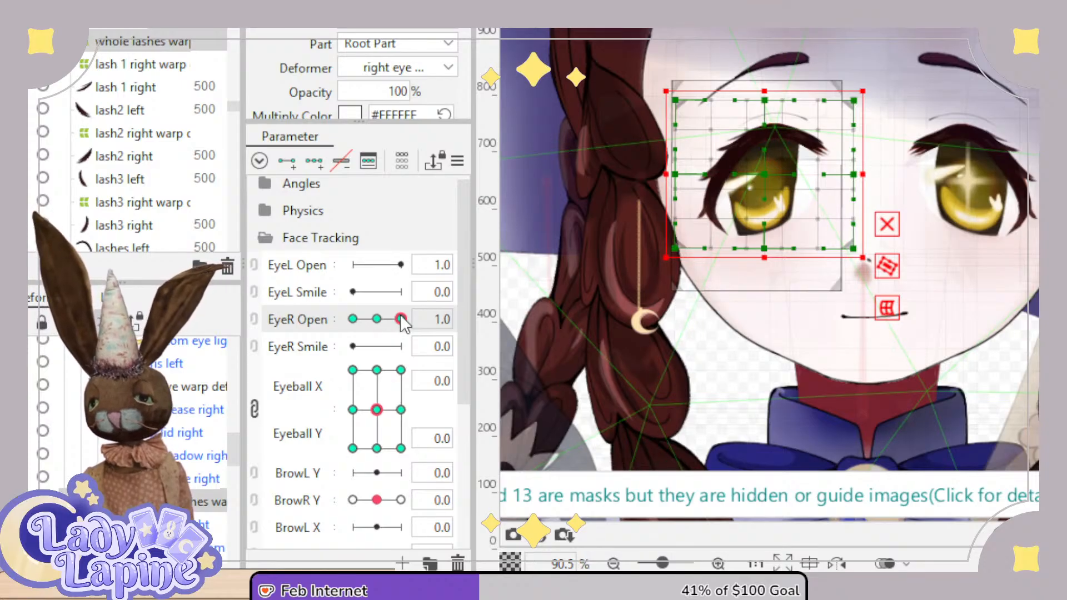
drag(401, 321, 354, 320)
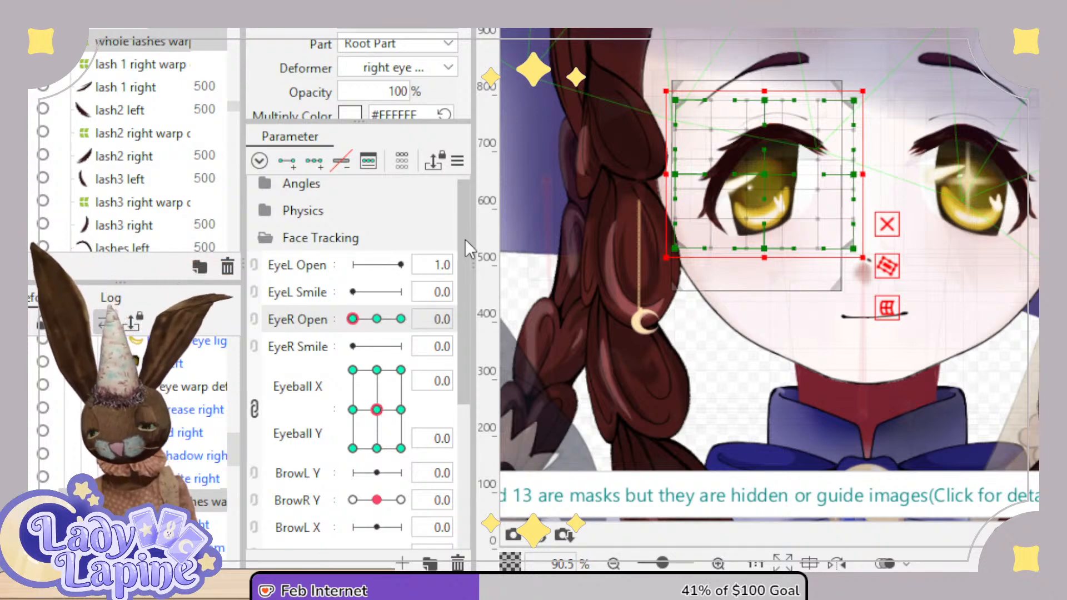
Draw a six-point deform path along the centre of the lashes right mesh, from the inner eye corner to the outer one.
scroll(780, 194, up, 2)
drag(780, 192, 767, 257)
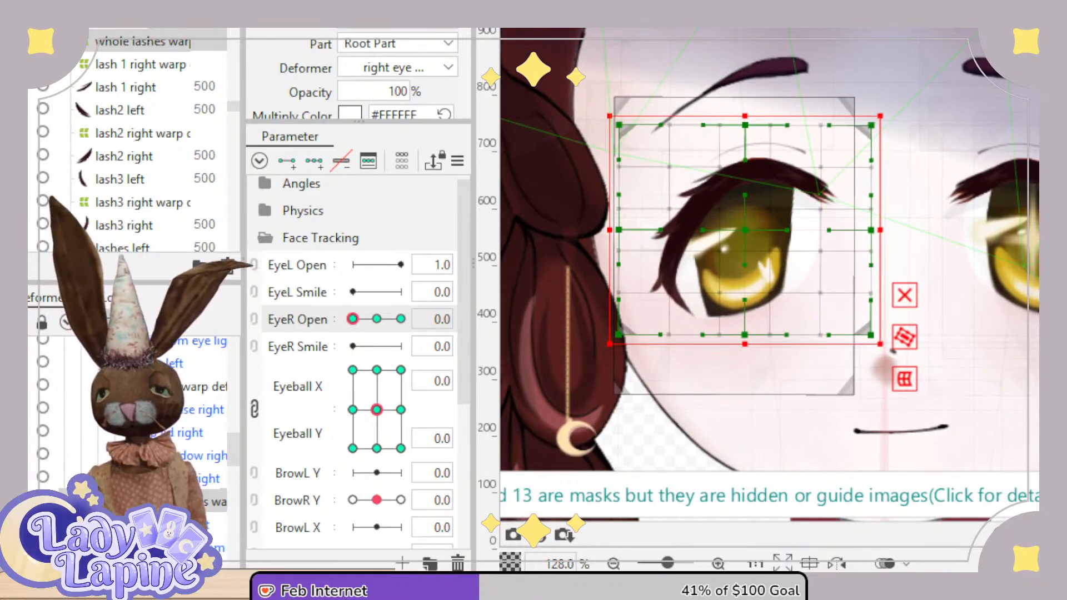
key(ctrl)
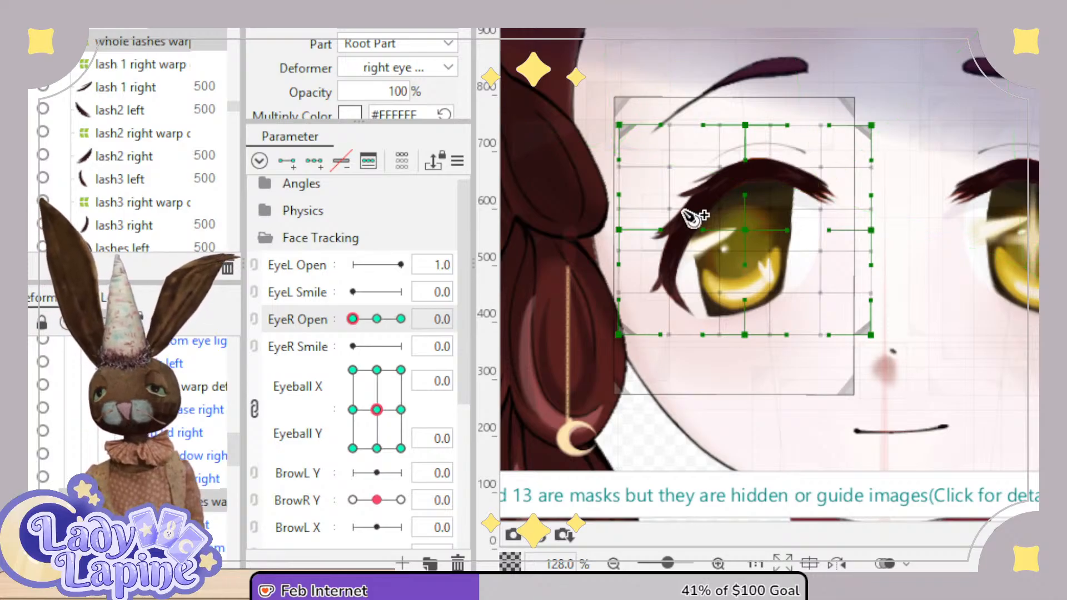
click(672, 279)
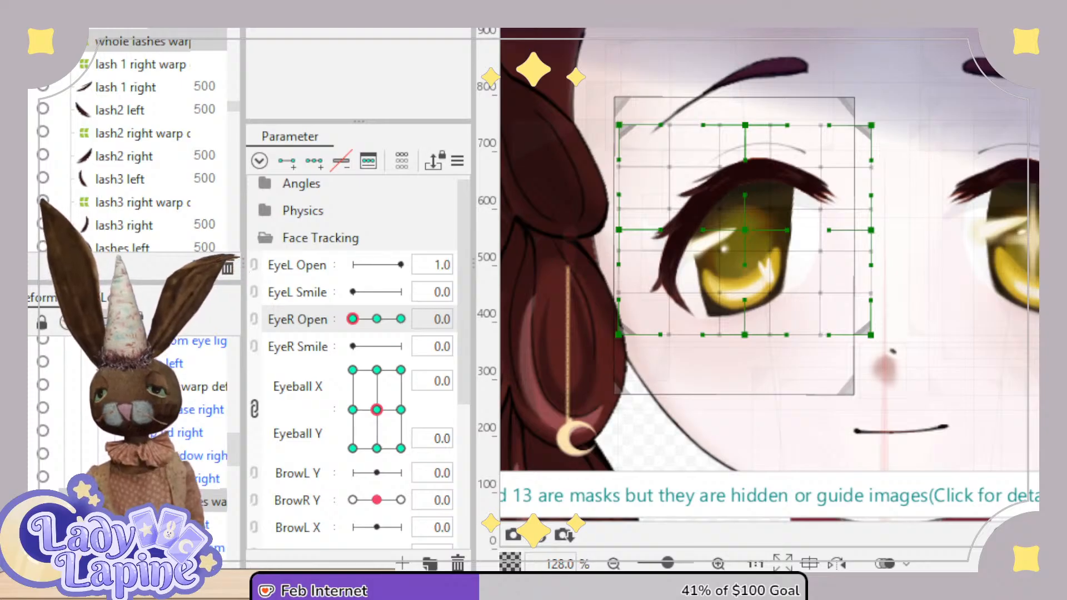
drag(1066, 120, 951, 124)
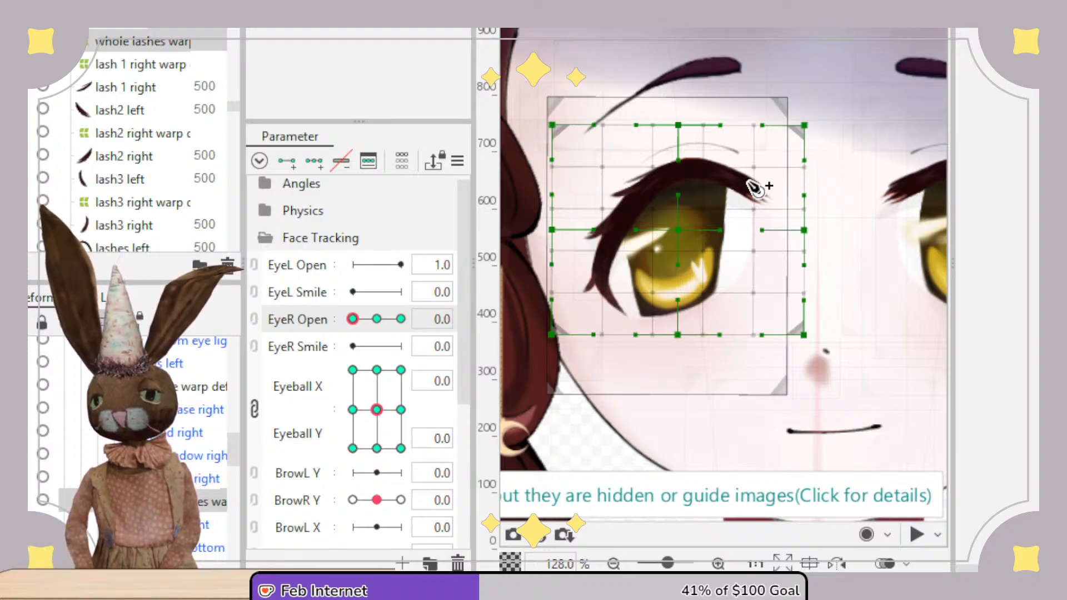
click(214, 523)
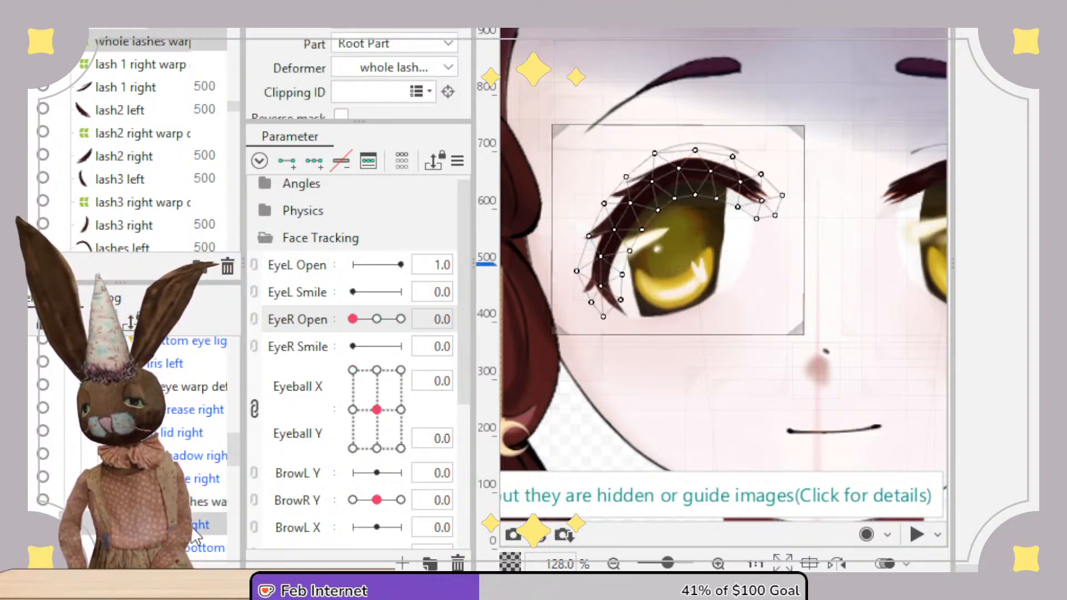
click(756, 185)
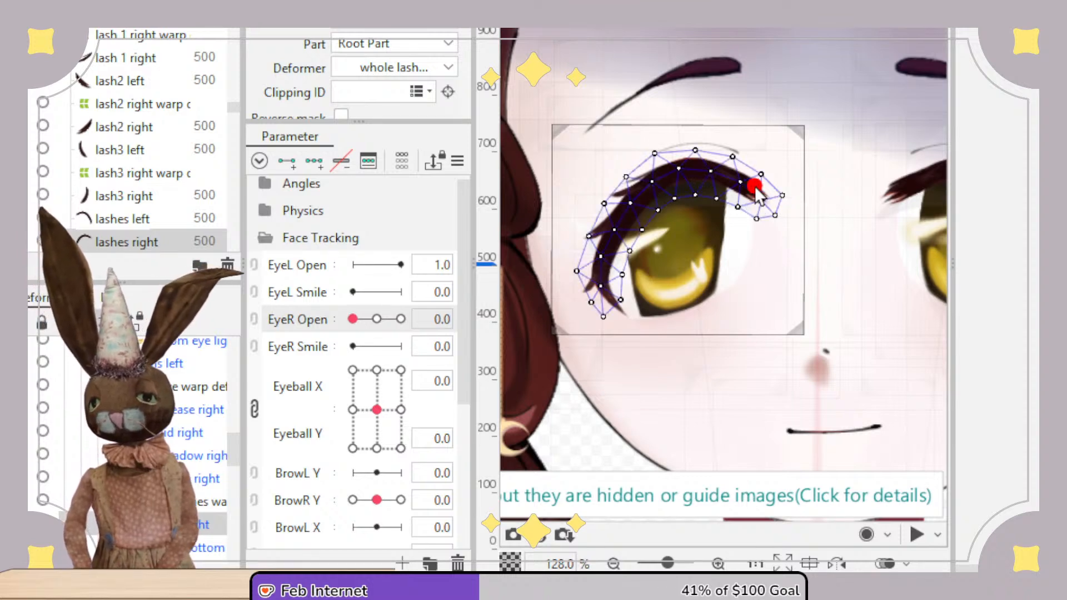
drag(756, 185, 767, 202)
click(725, 176)
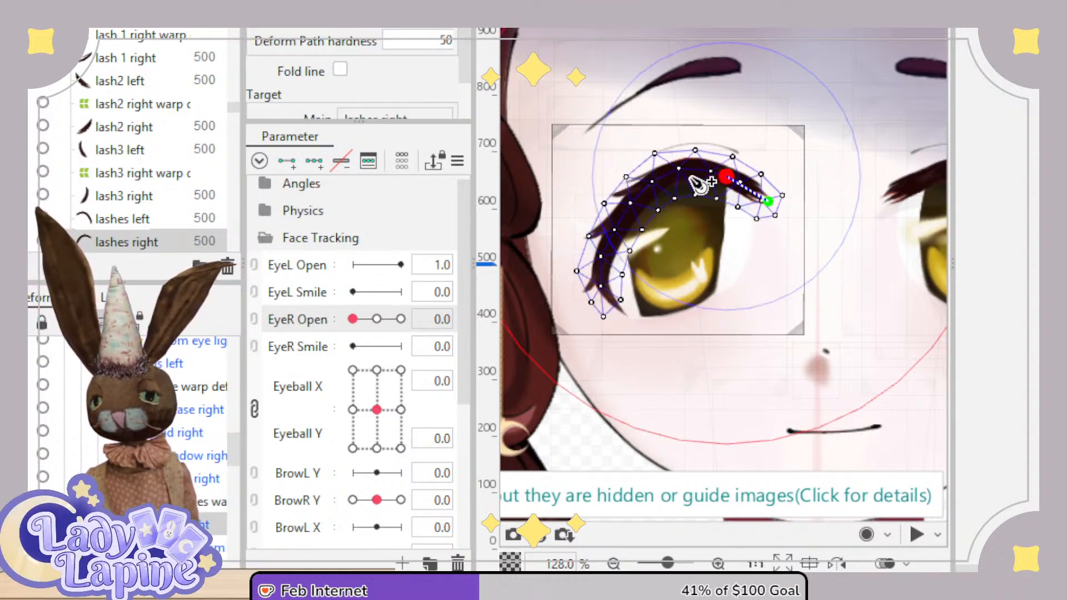
click(669, 172)
click(637, 199)
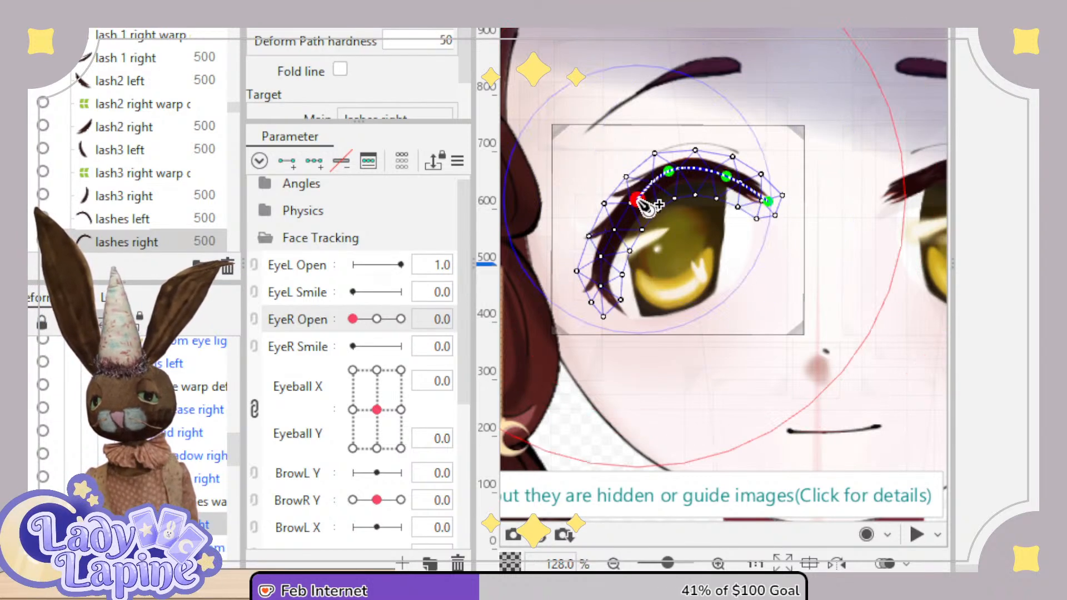
click(618, 241)
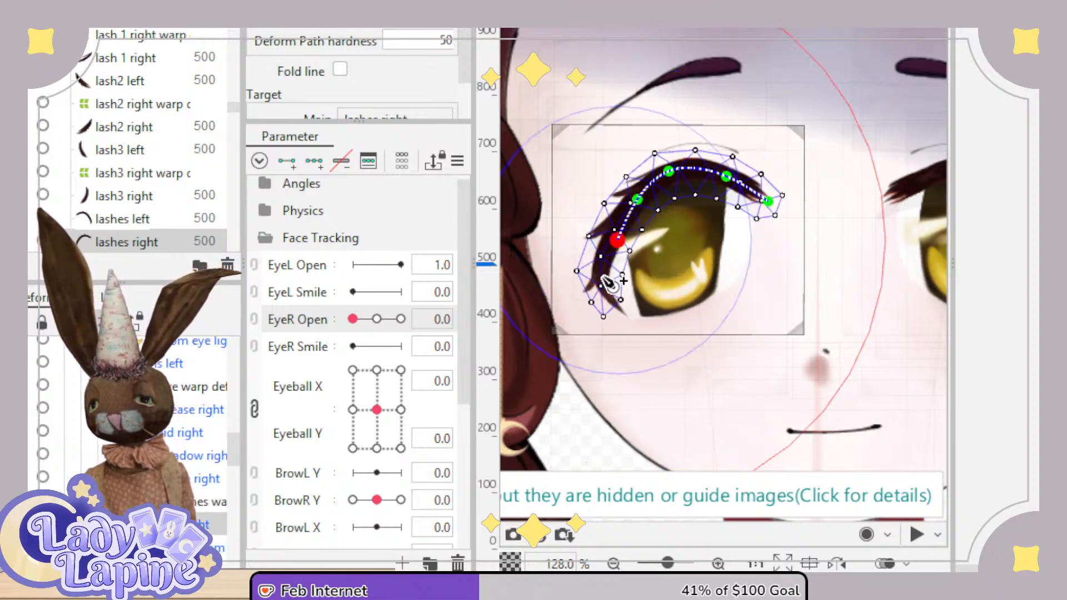
Nudge the lashes right deform path points so the path follows the middle of the upper lash line smoothly.
scroll(674, 288, up, 2)
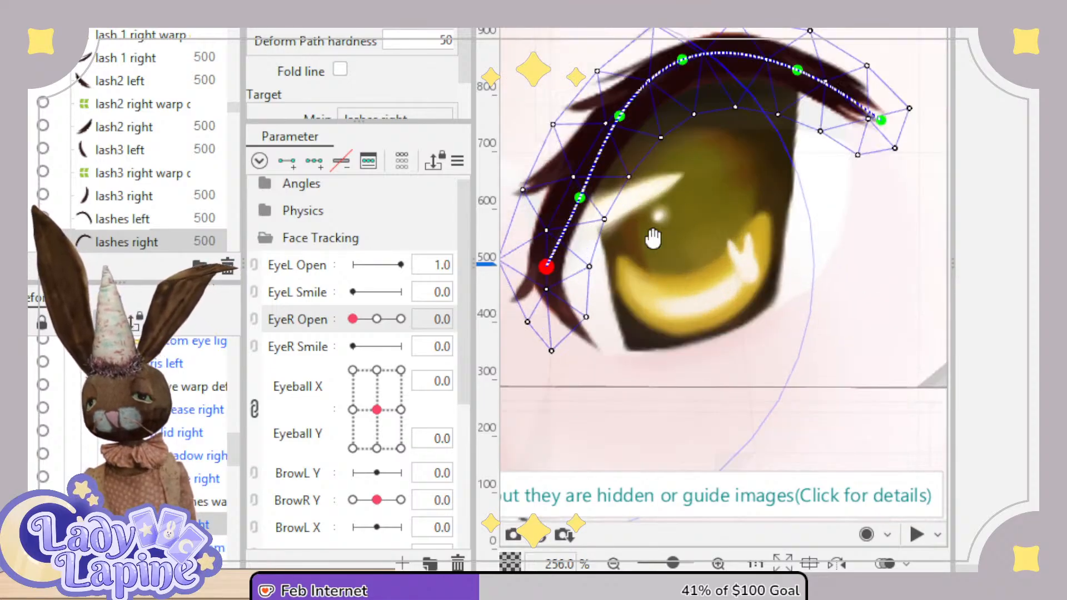
drag(653, 239, 696, 314)
click(615, 268)
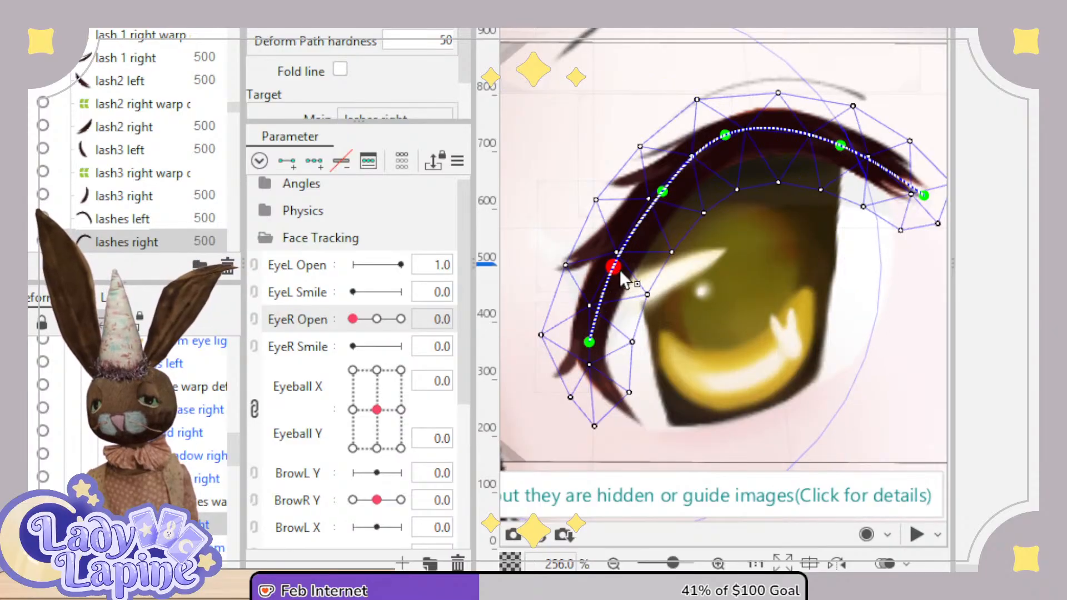
click(661, 190)
drag(726, 135, 732, 140)
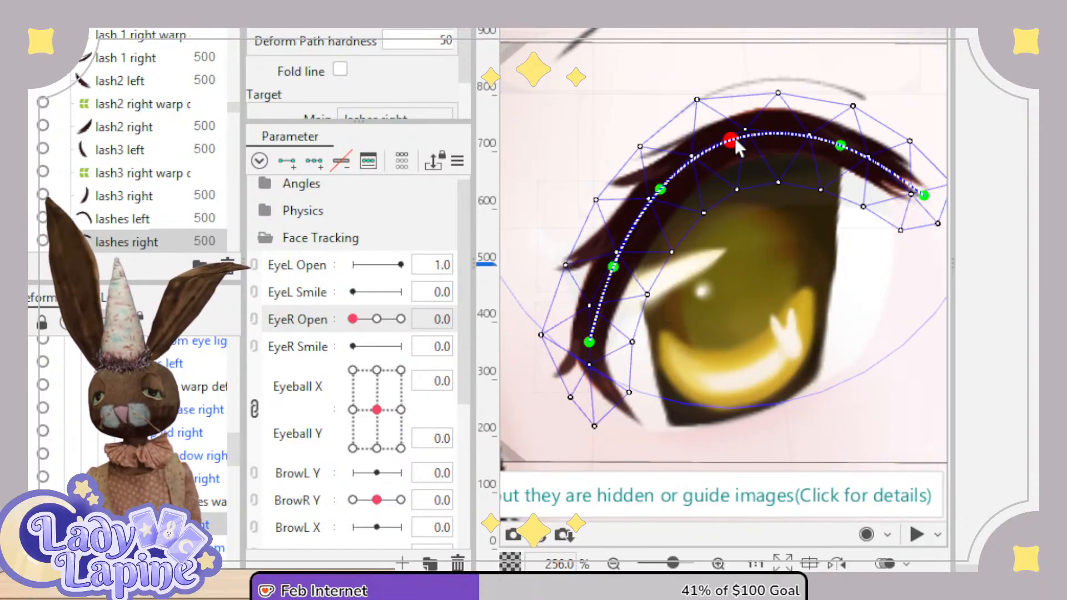
drag(840, 145, 845, 143)
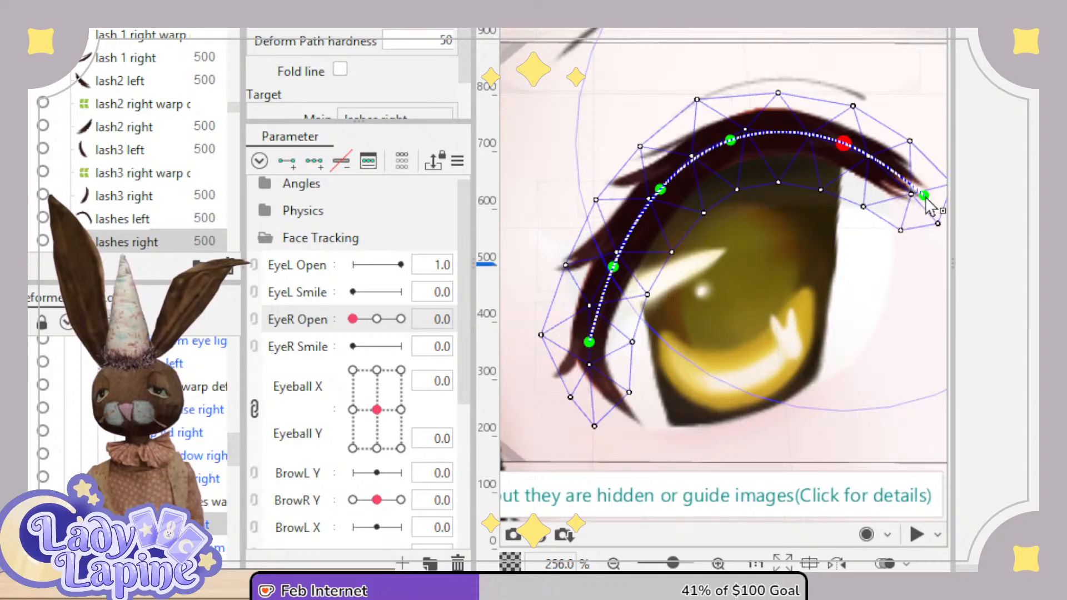
drag(925, 196, 926, 195)
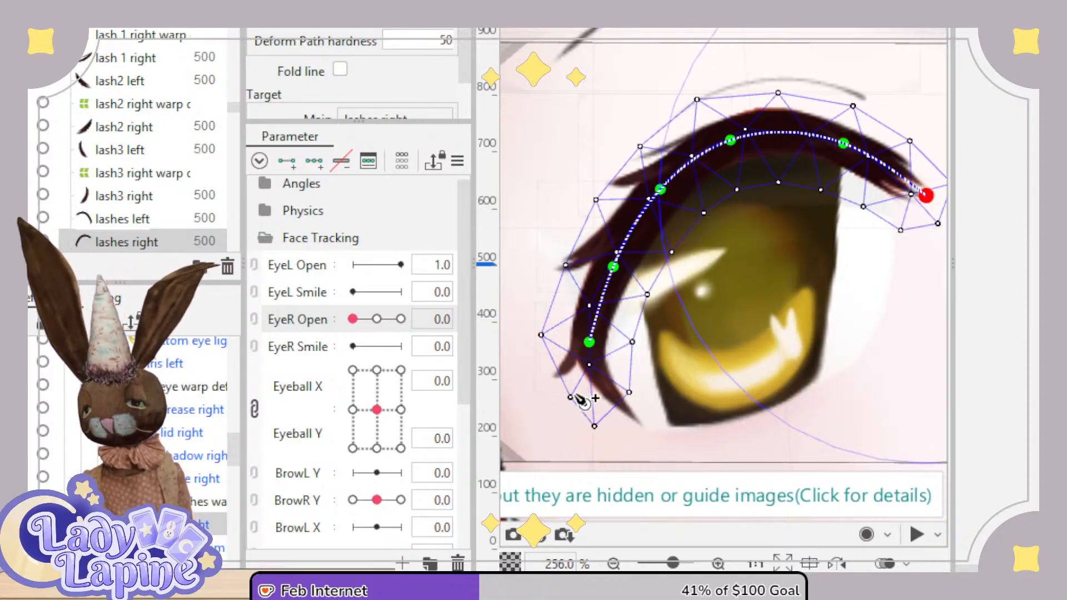
Reselect the lashes right mesh and add three keyforms for it on EyeR Open.
click(198, 507)
click(200, 524)
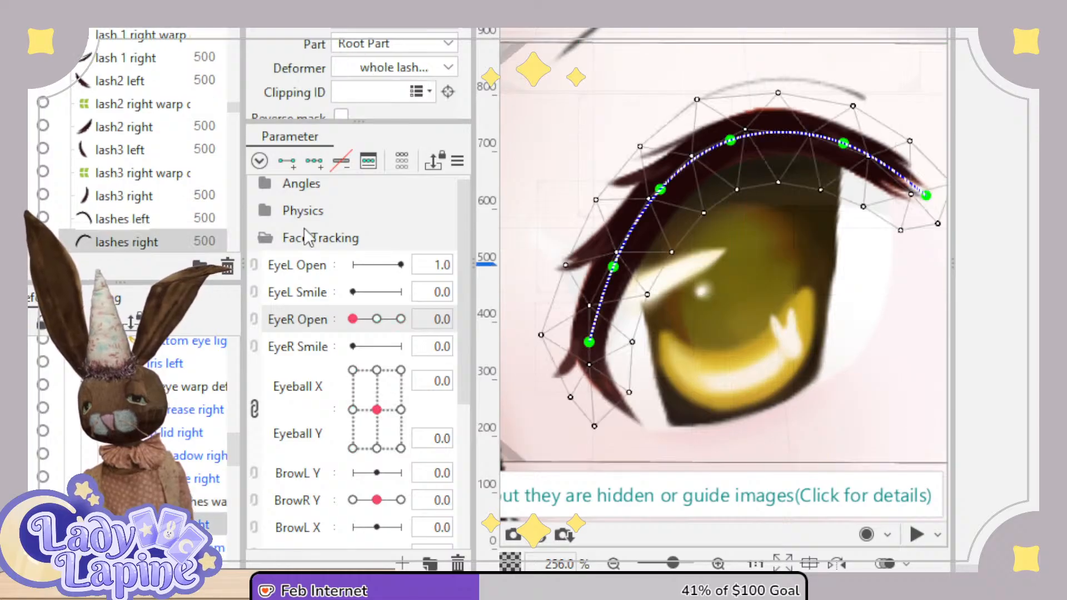
click(315, 164)
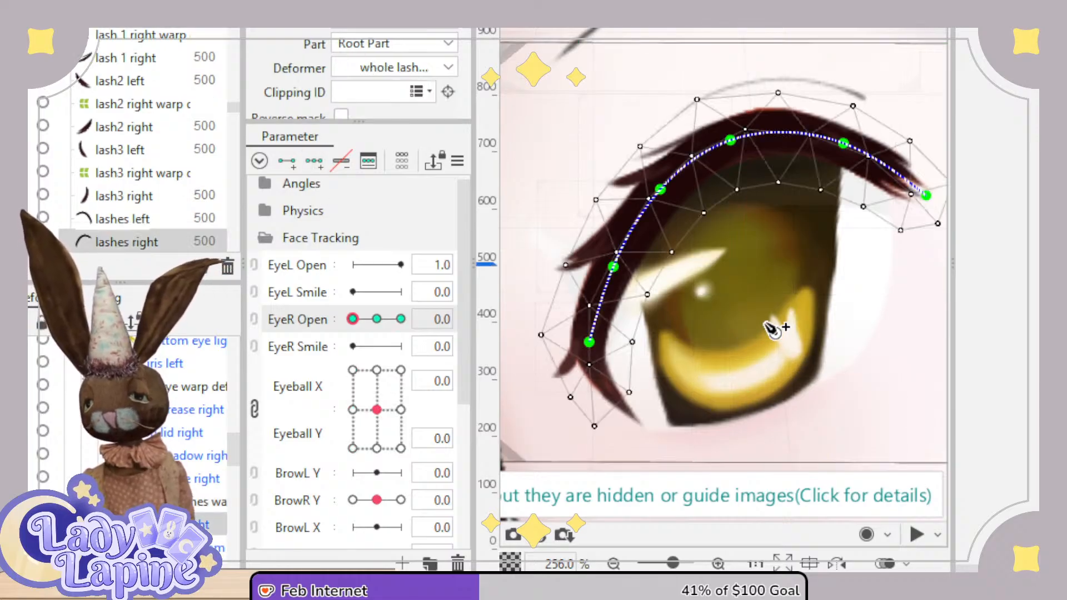
At EyeR Open 0.0, lower the middle and inner path points of lashes right to flatten the lash line across the iris.
scroll(764, 321, down, 3)
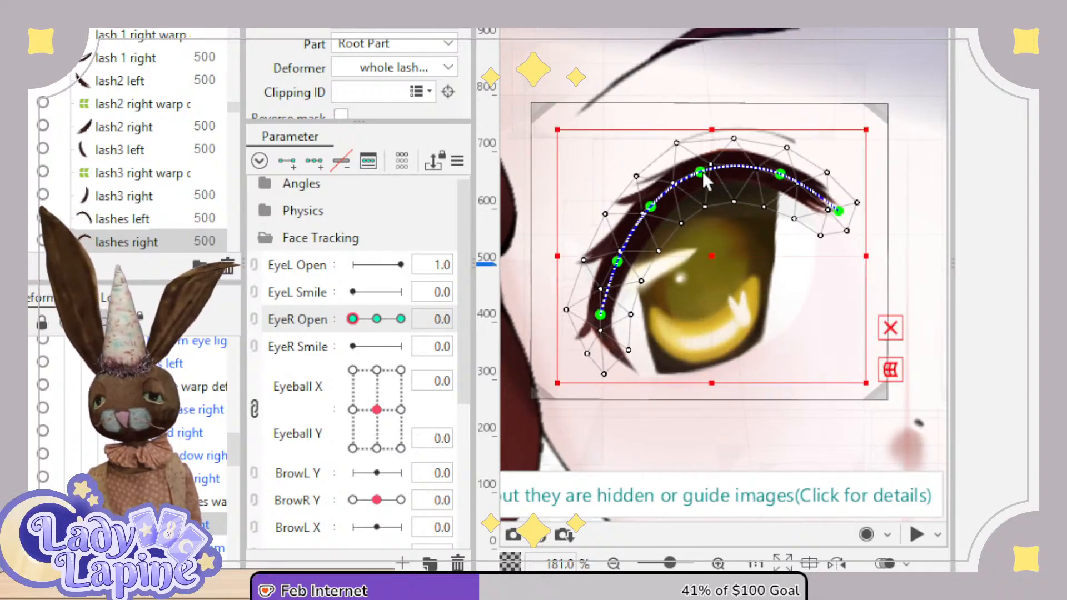
drag(702, 171, 711, 207)
drag(783, 183, 798, 221)
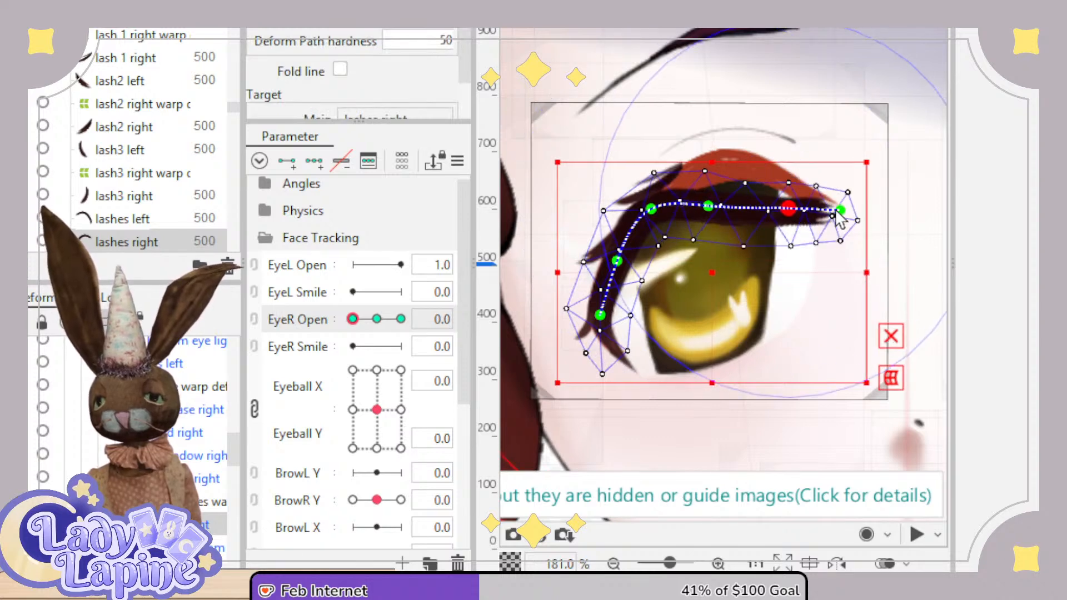
drag(651, 209, 626, 285)
drag(710, 209, 727, 255)
drag(788, 208, 816, 254)
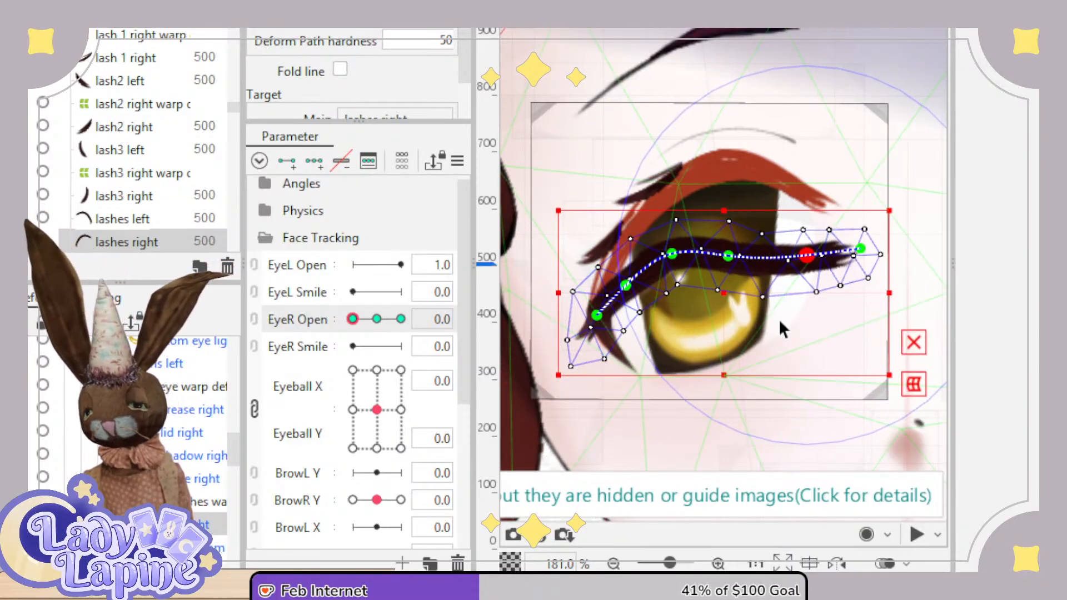
At EyeR Open 0.0, lower and spread the lashes right path points into a downward-bowed closed-eye curve across the lower iris.
drag(672, 255, 679, 285)
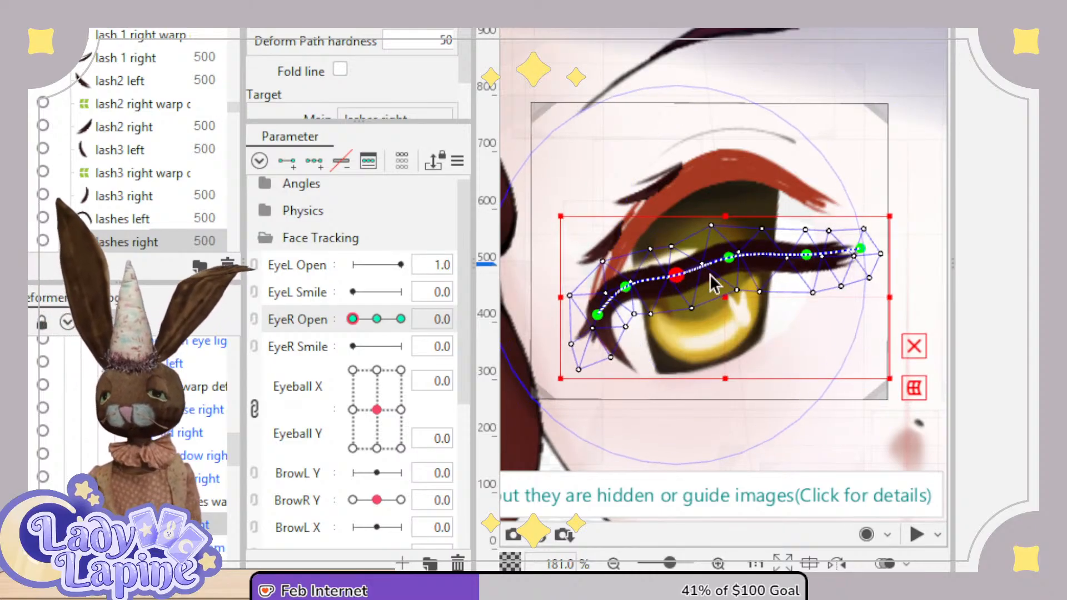
drag(731, 261, 745, 289)
drag(813, 264, 883, 266)
drag(680, 279, 594, 296)
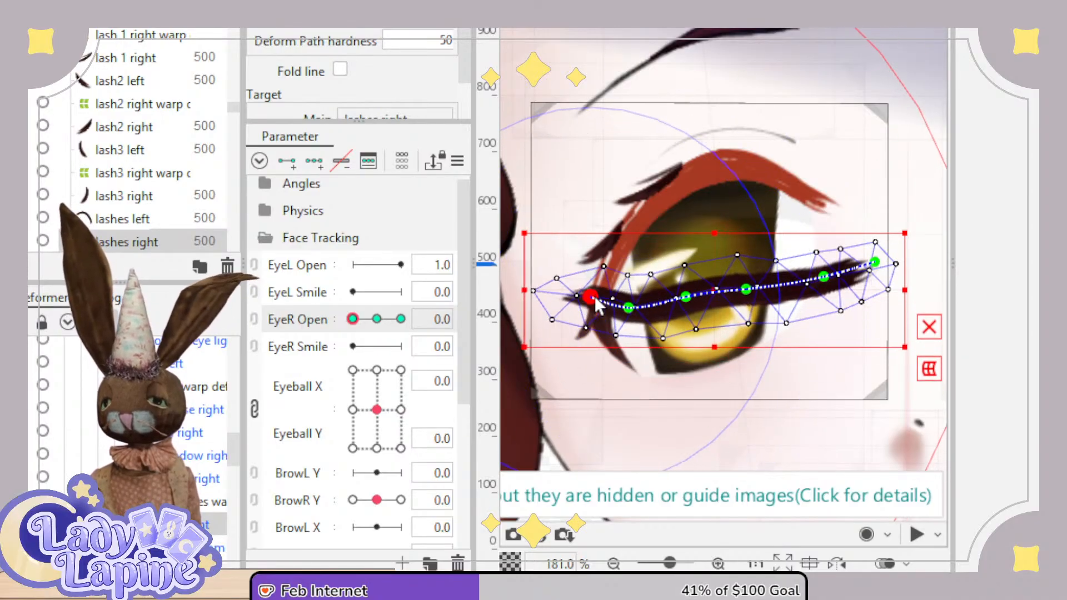
drag(691, 298, 765, 305)
click(826, 281)
drag(828, 281, 832, 284)
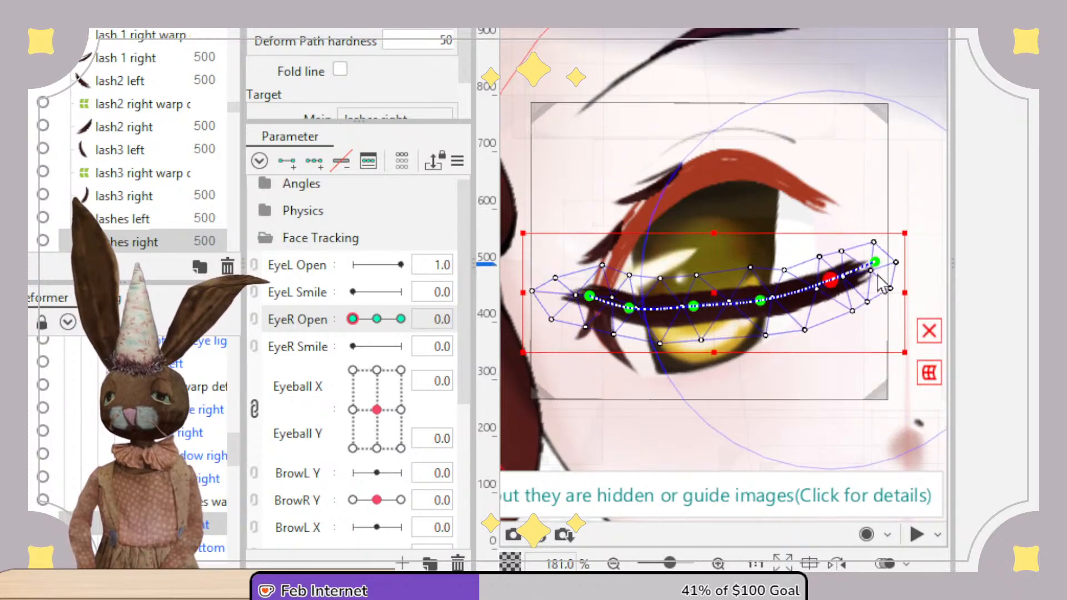
click(876, 262)
drag(691, 308, 692, 315)
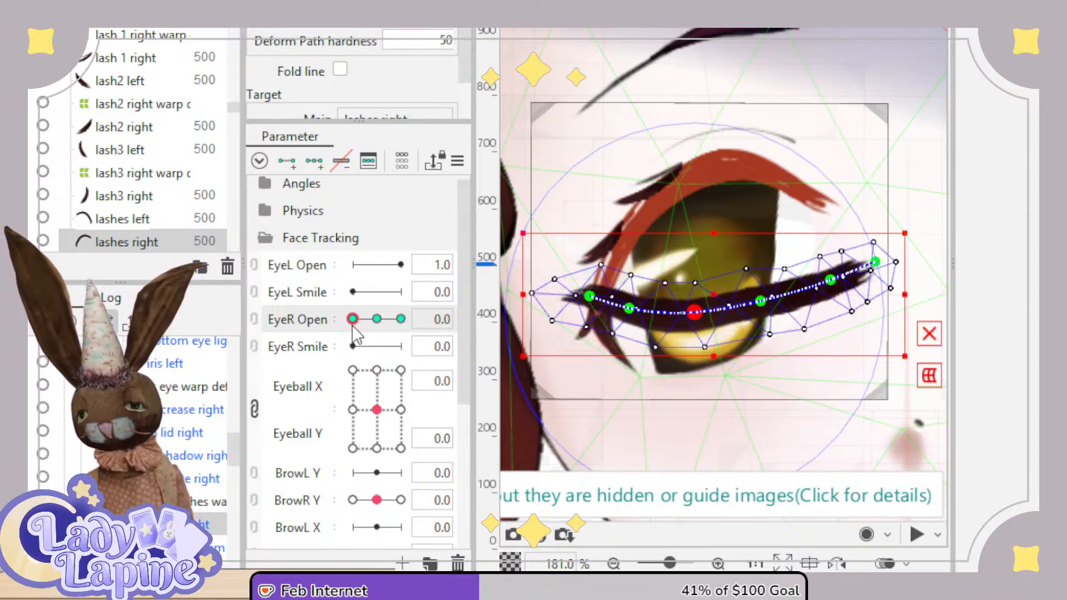
mouse_move(352, 319)
mouse_down()
mouse_move(383, 325)
mouse_move(353, 318)
mouse_move(376, 324)
mouse_move(348, 328)
mouse_move(382, 323)
mouse_move(352, 325)
mouse_move(379, 329)
mouse_move(352, 332)
mouse_move(377, 337)
mouse_move(353, 345)
mouse_move(376, 345)
mouse_move(350, 335)
mouse_up()
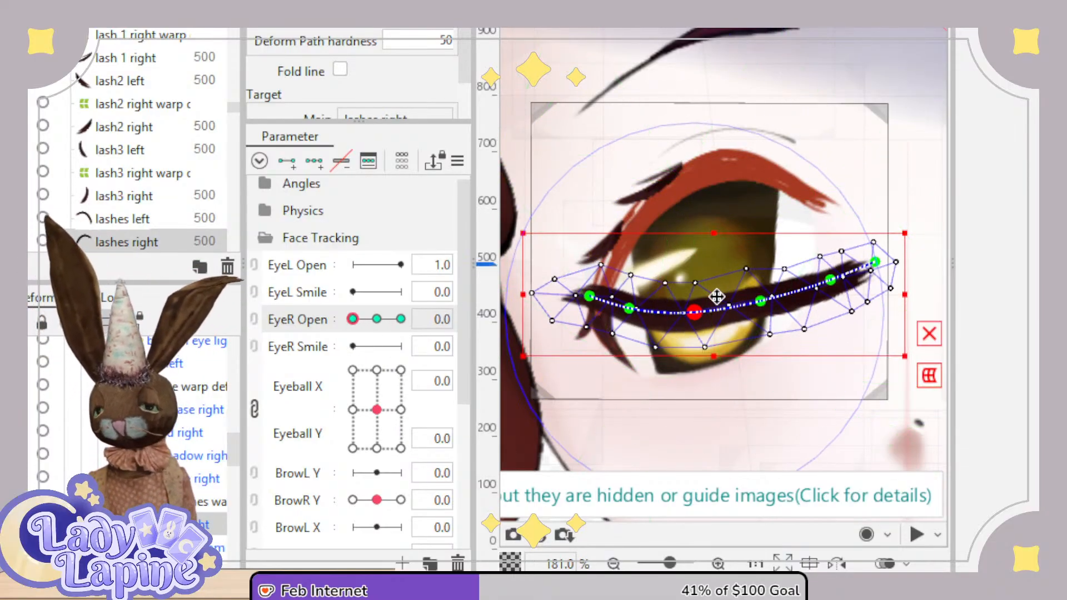
At EyeR Open 0.0, move the whole closed lashes right curve lower over the iris, and check the 0.5 keyform.
drag(716, 296, 722, 316)
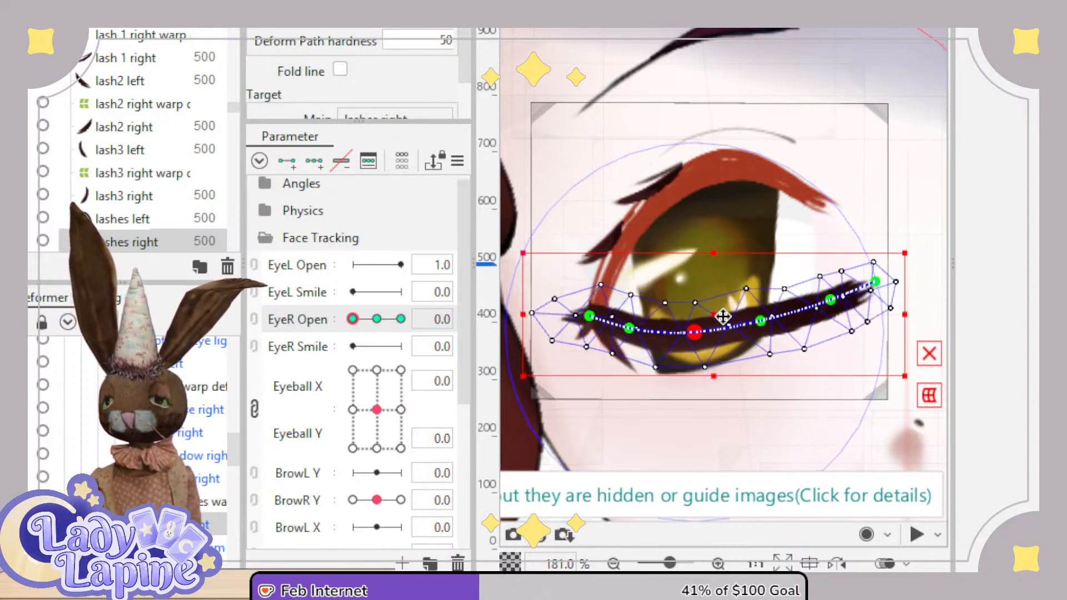
drag(358, 323, 379, 315)
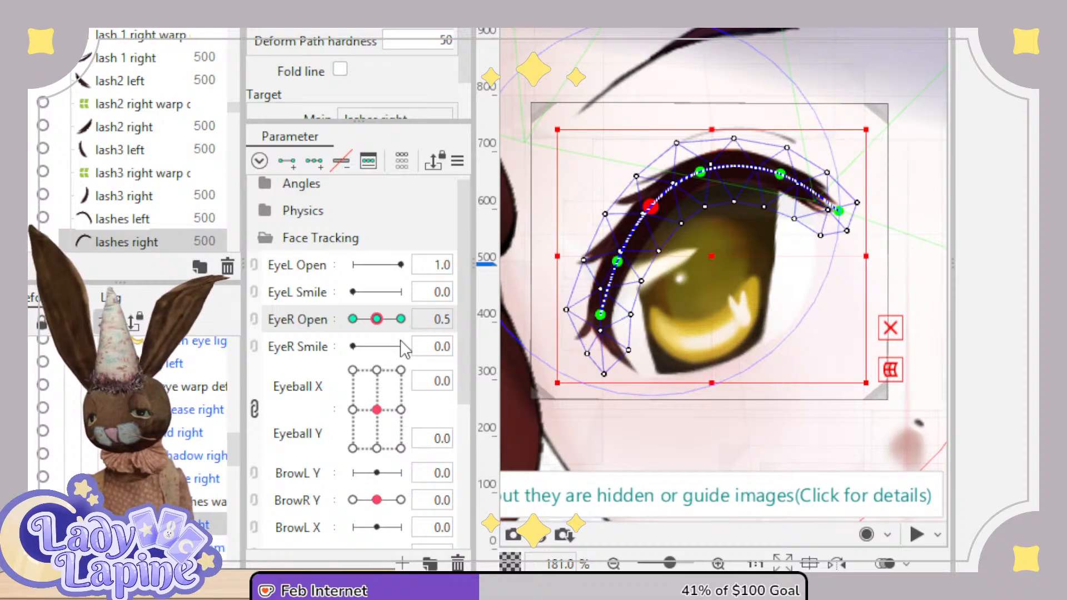
click(193, 502)
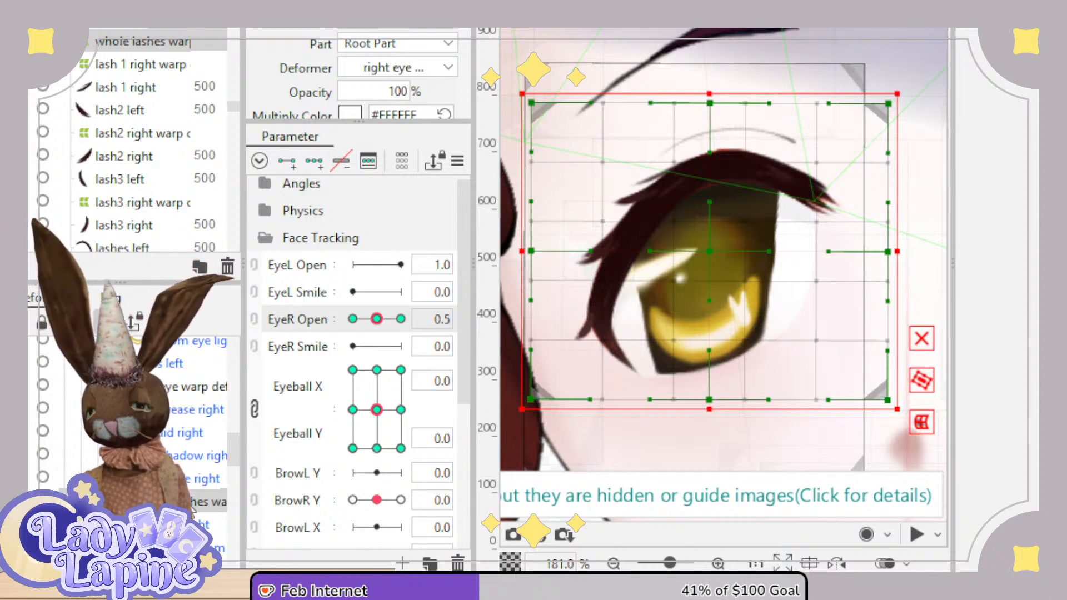
drag(382, 320, 352, 320)
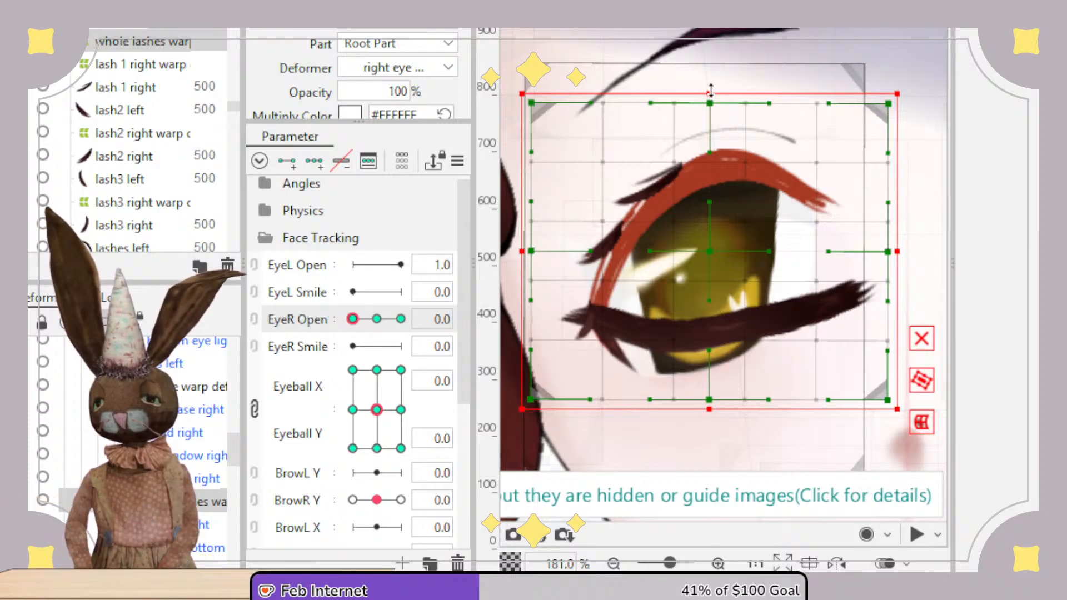
drag(709, 102, 719, 136)
key(ctrl+z)
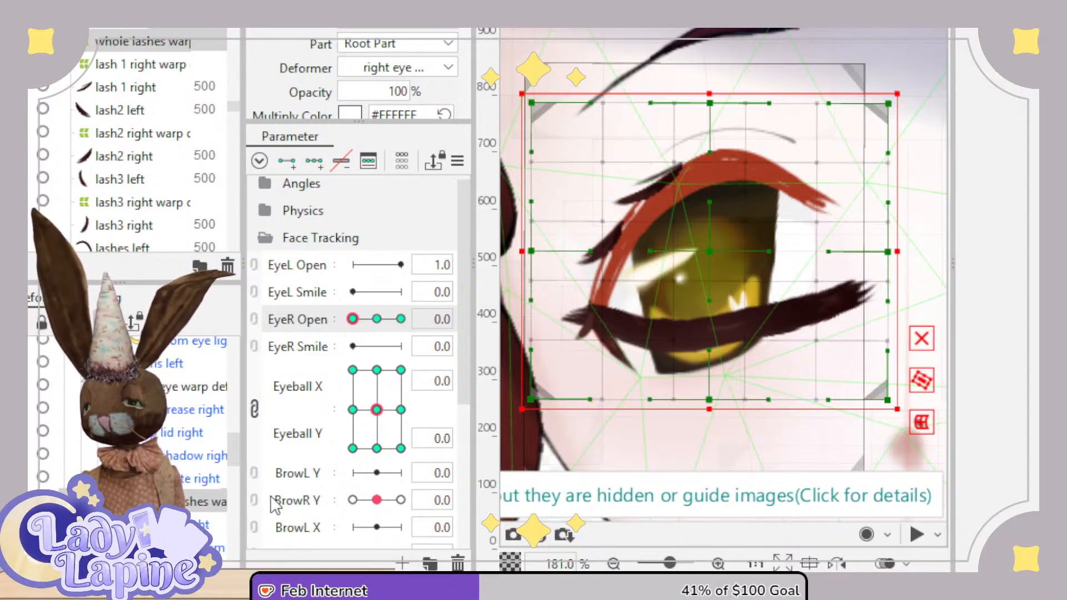
mouse_move(377, 409)
mouse_down()
mouse_move(353, 373)
mouse_move(389, 370)
mouse_move(401, 393)
mouse_move(400, 442)
mouse_move(358, 456)
mouse_move(359, 408)
mouse_move(382, 437)
mouse_move(355, 396)
mouse_move(386, 414)
mouse_move(355, 407)
mouse_move(394, 383)
mouse_move(389, 420)
mouse_up()
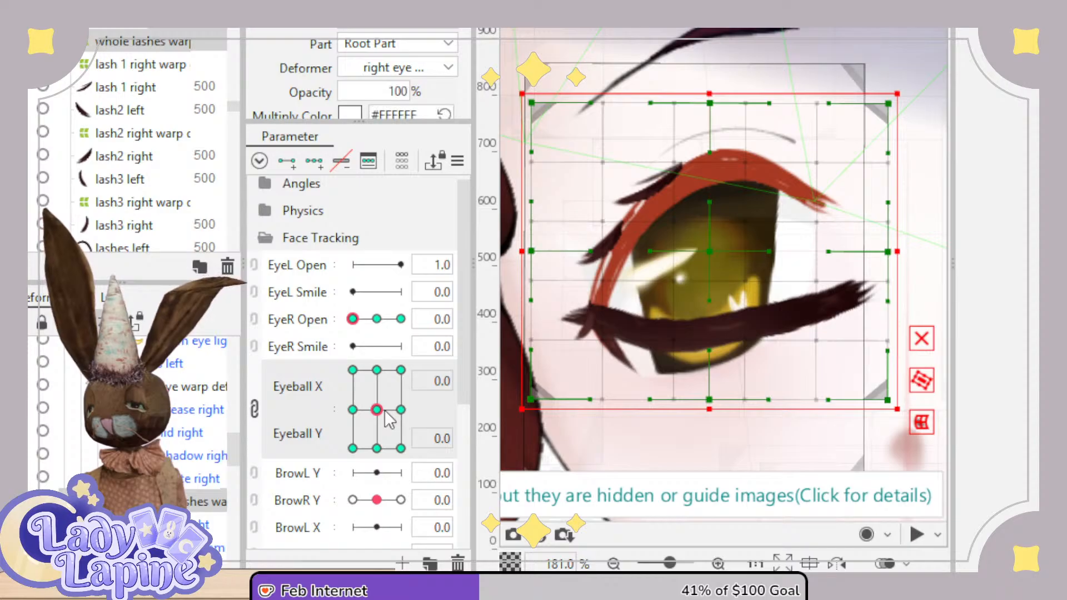
Reselect the lashes right mesh and check its closing motion between EyeR Open 0.0 and 0.5.
click(639, 329)
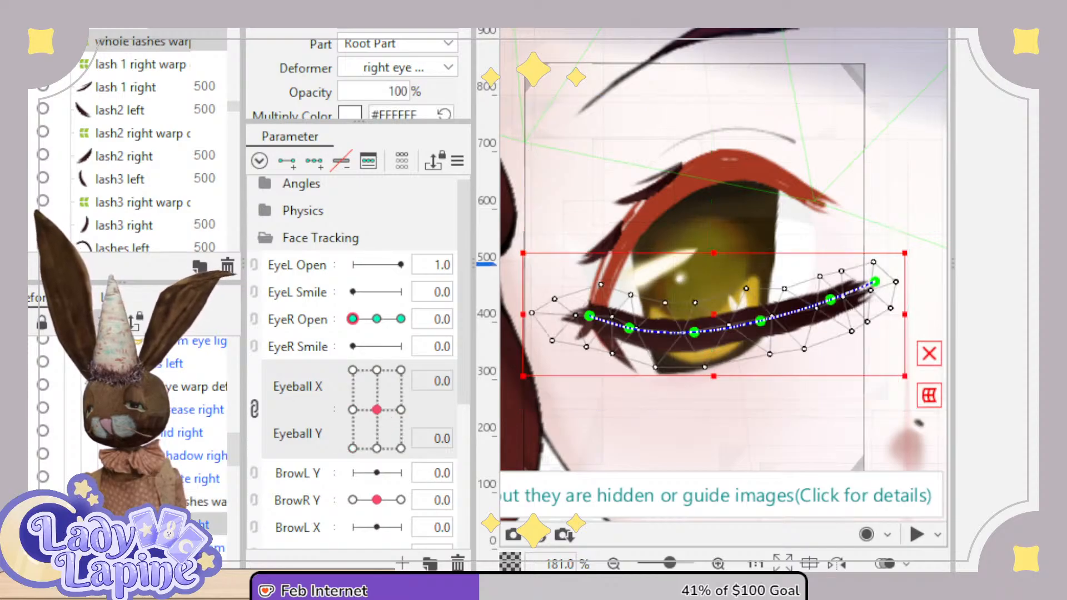
drag(353, 319, 377, 320)
mouse_move(377, 410)
mouse_down()
mouse_move(352, 374)
mouse_move(384, 350)
mouse_move(398, 363)
mouse_move(384, 364)
mouse_move(364, 410)
mouse_move(380, 434)
mouse_move(400, 423)
mouse_move(407, 360)
mouse_move(383, 350)
mouse_move(354, 368)
mouse_move(359, 393)
mouse_move(417, 386)
mouse_move(379, 399)
mouse_move(378, 411)
mouse_up()
drag(377, 319, 344, 335)
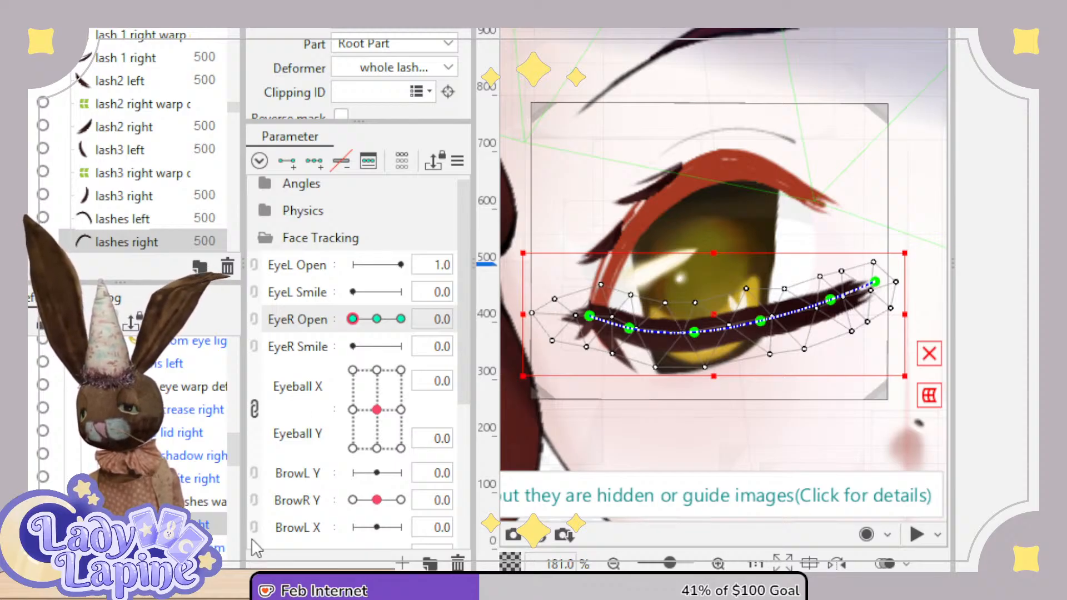
Draw a six-point deform path on the lashes shadow right mesh, following the red lash arc from corner to corner.
click(201, 465)
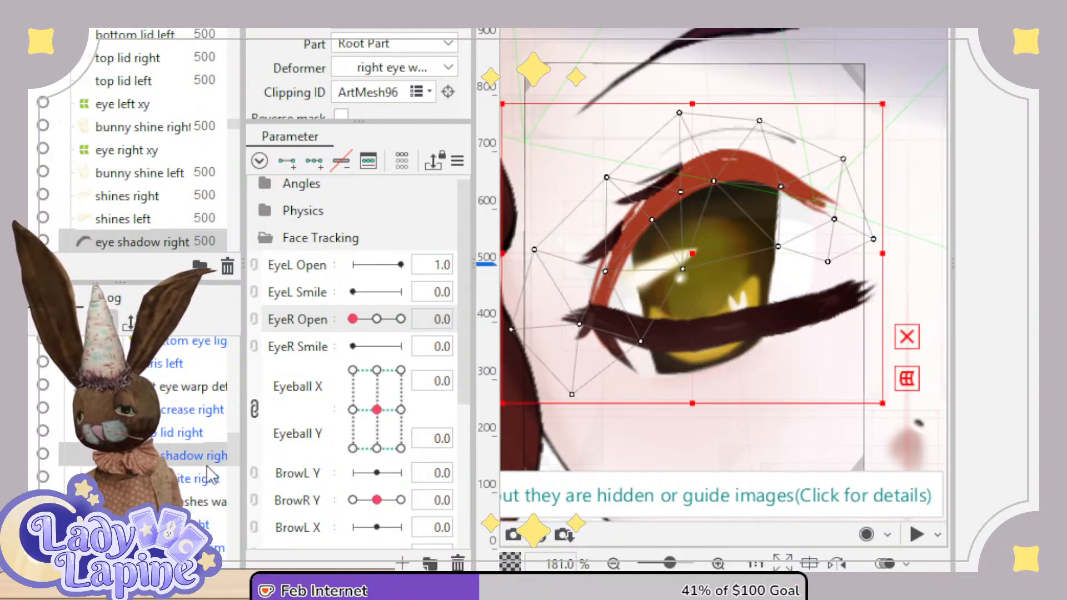
drag(238, 446, 238, 460)
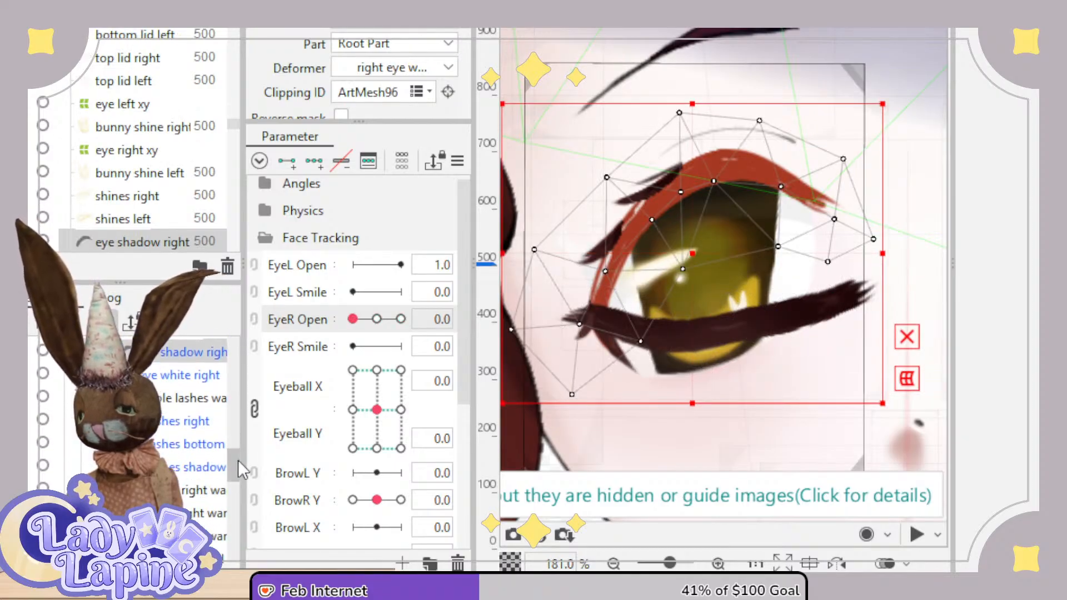
click(204, 468)
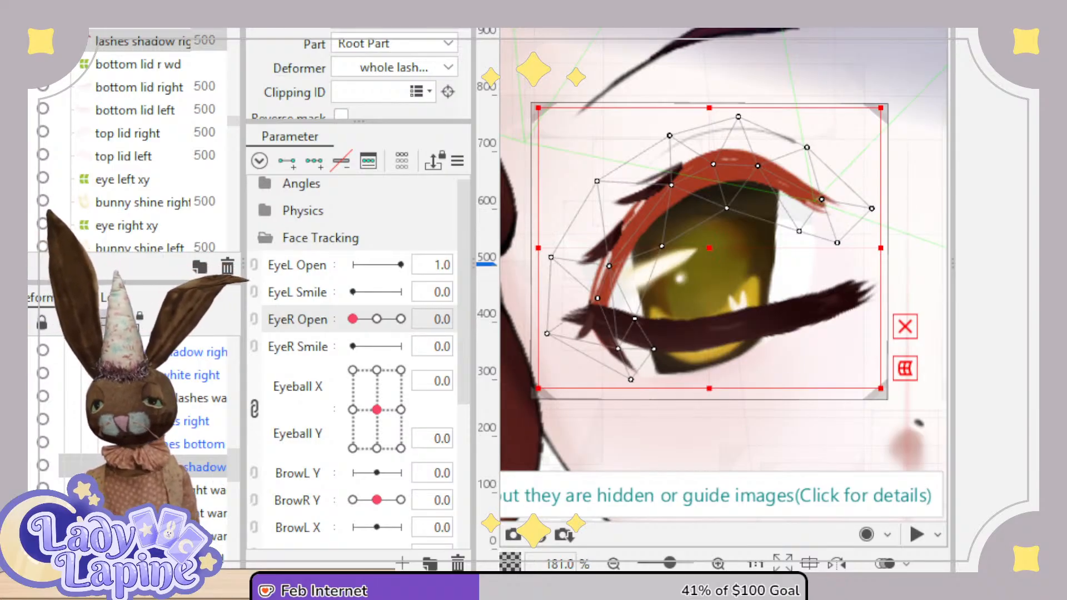
key(p)
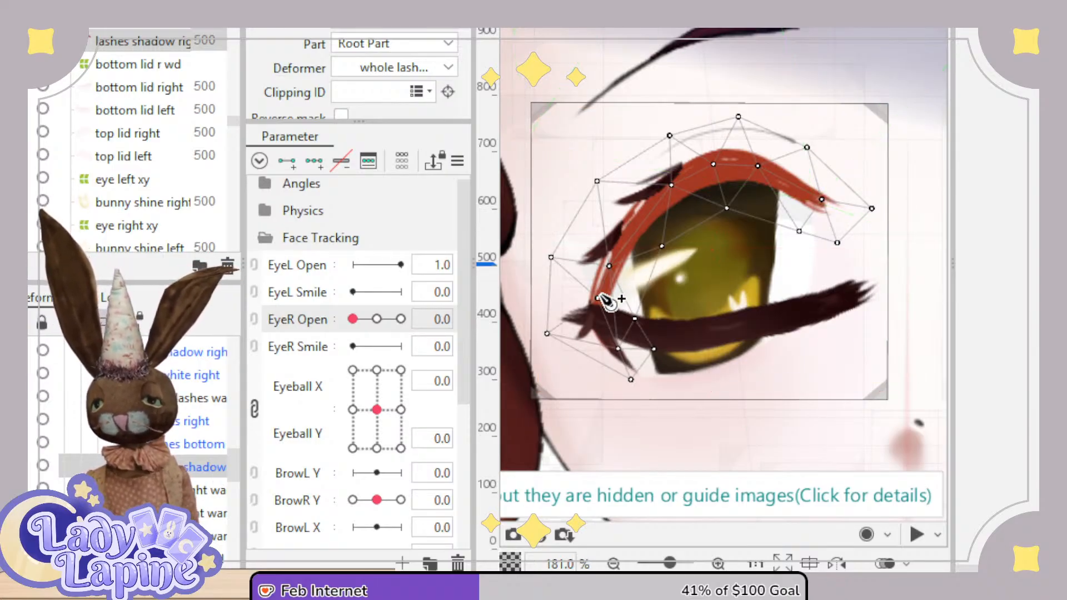
click(600, 316)
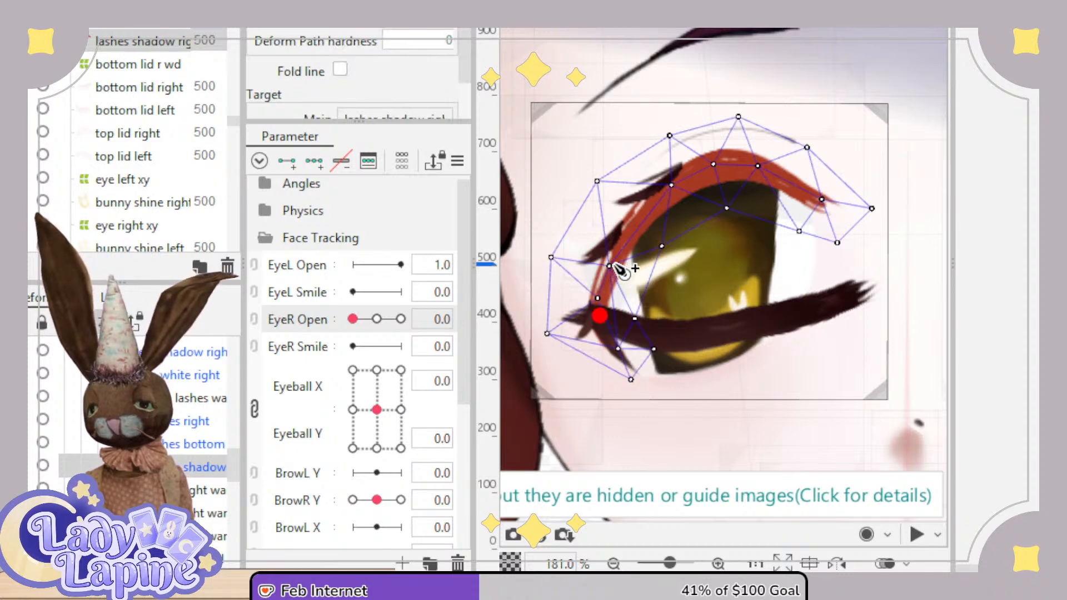
click(613, 264)
click(660, 200)
click(723, 167)
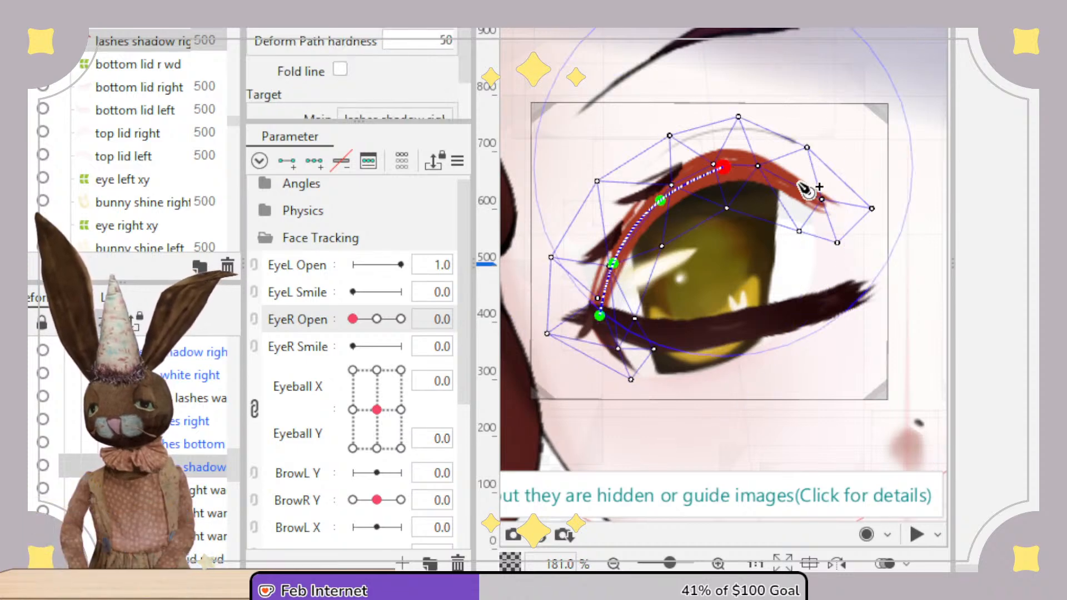
click(780, 177)
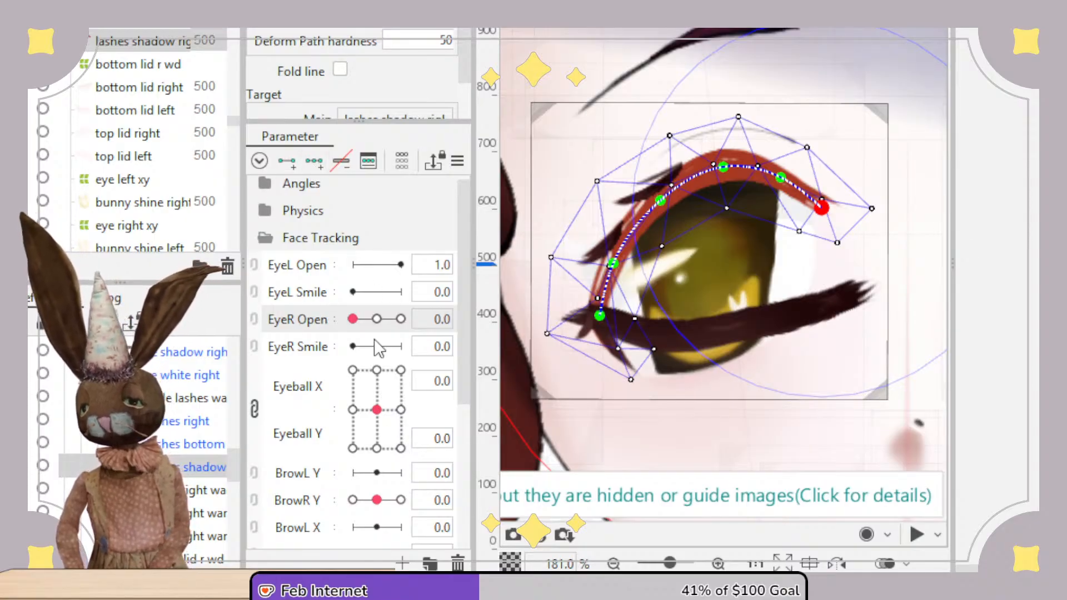
Add three keyforms for the lashes shadow right mesh on EyeR Open and set the parameter to 0.0.
click(377, 319)
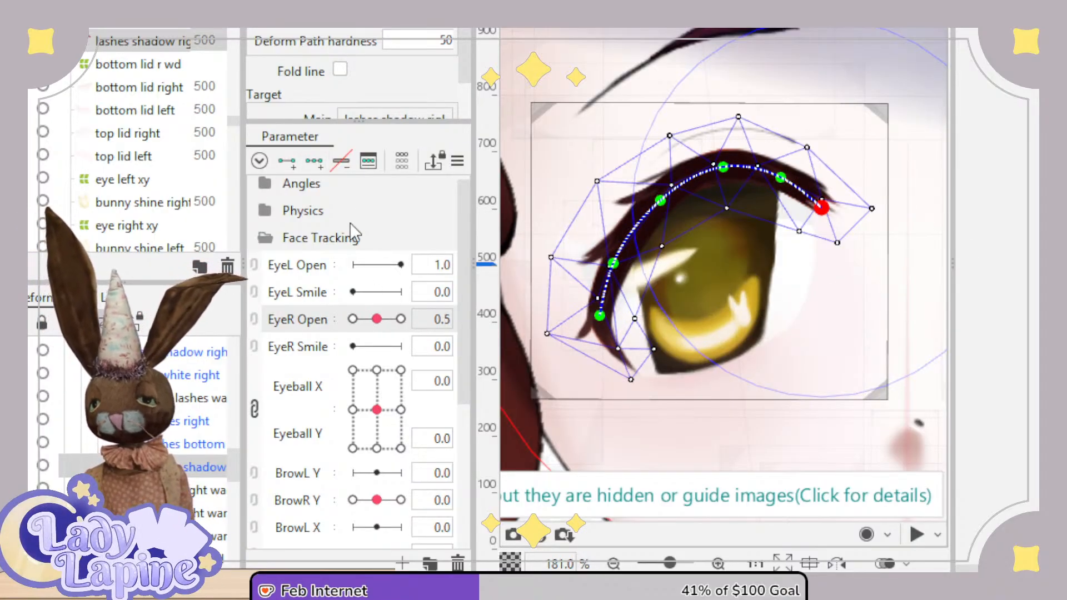
click(315, 163)
click(353, 319)
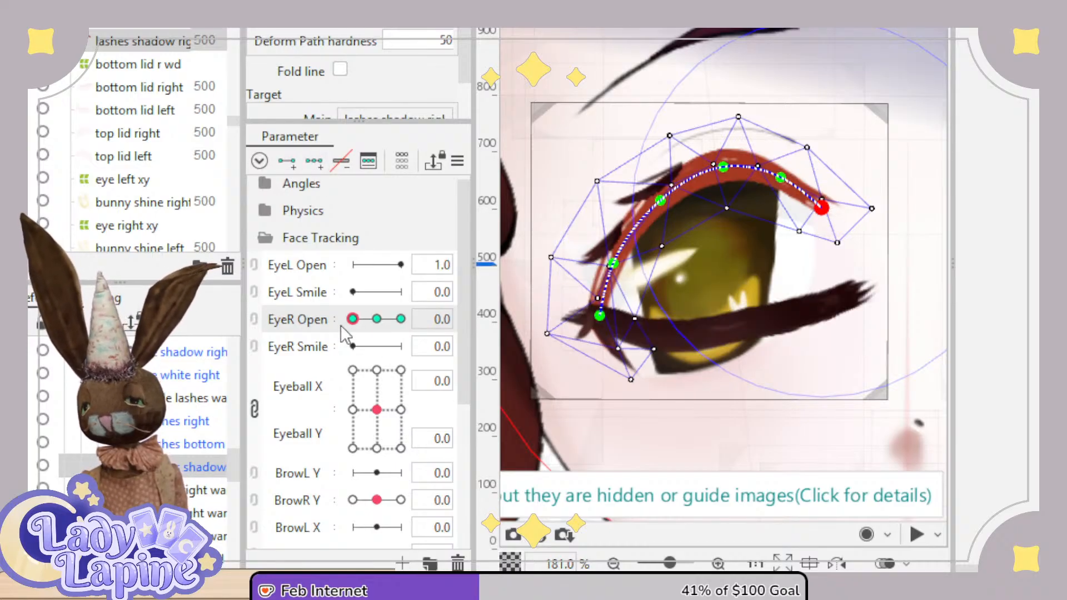
At EyeR Open 0.0, lower the lashes shadow right path points one by one onto the closed lash line.
click(599, 314)
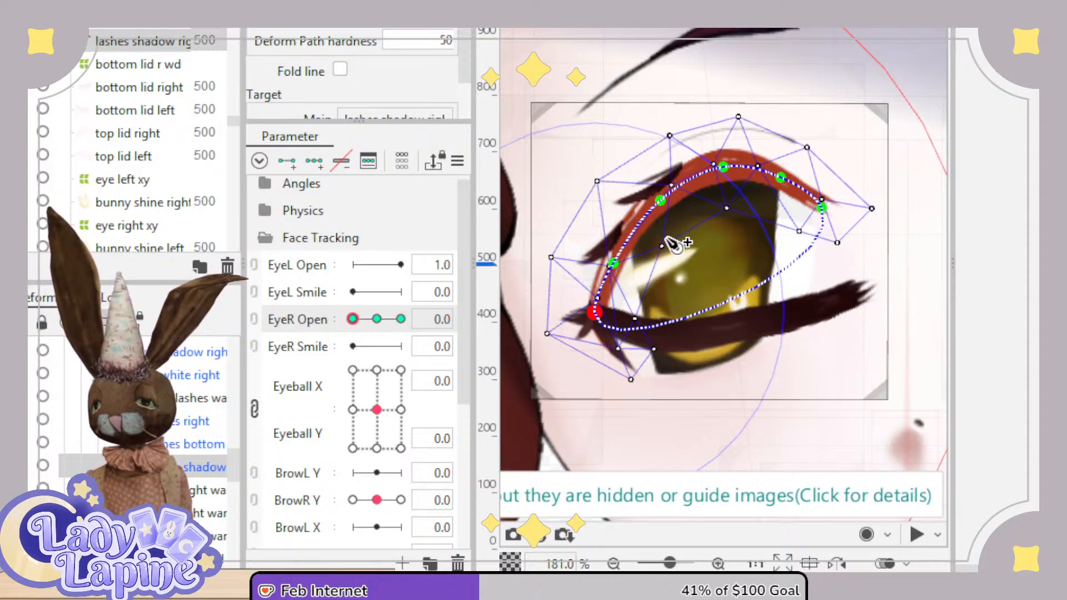
key(ctrl+z)
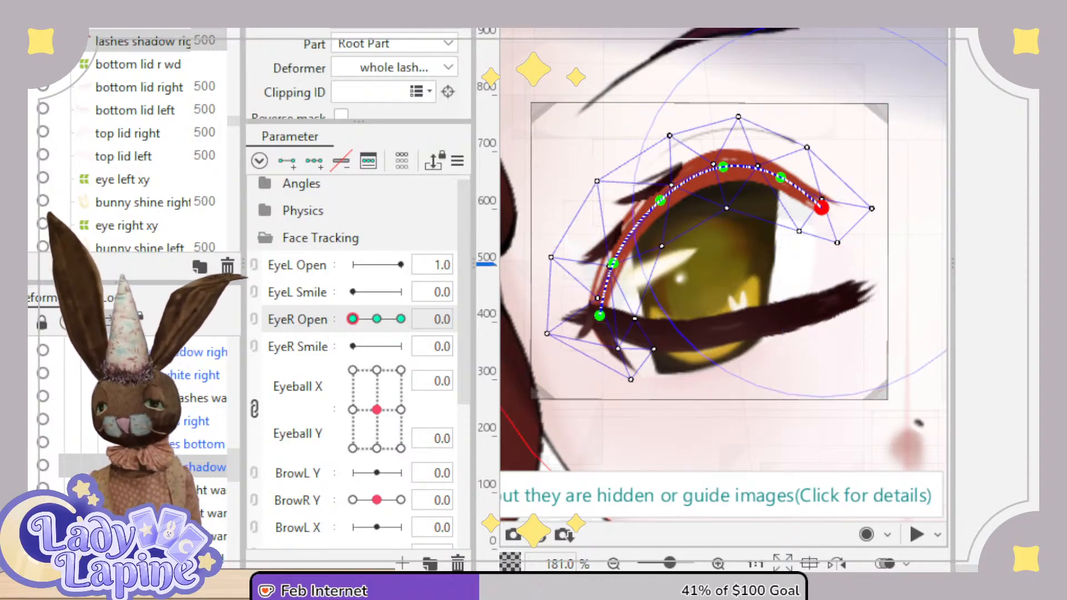
drag(614, 265, 632, 331)
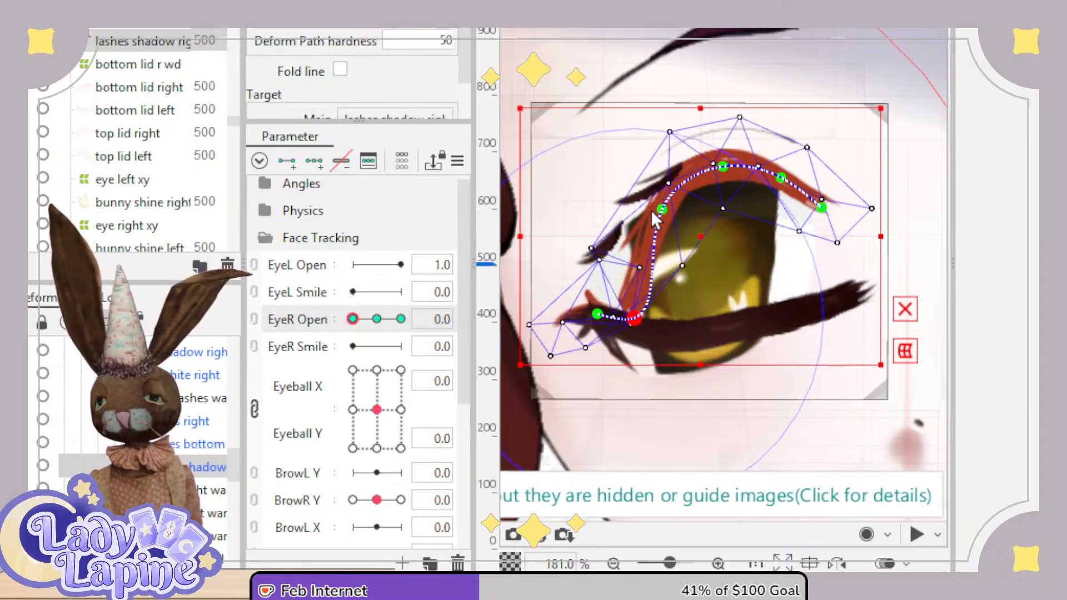
drag(661, 210, 697, 351)
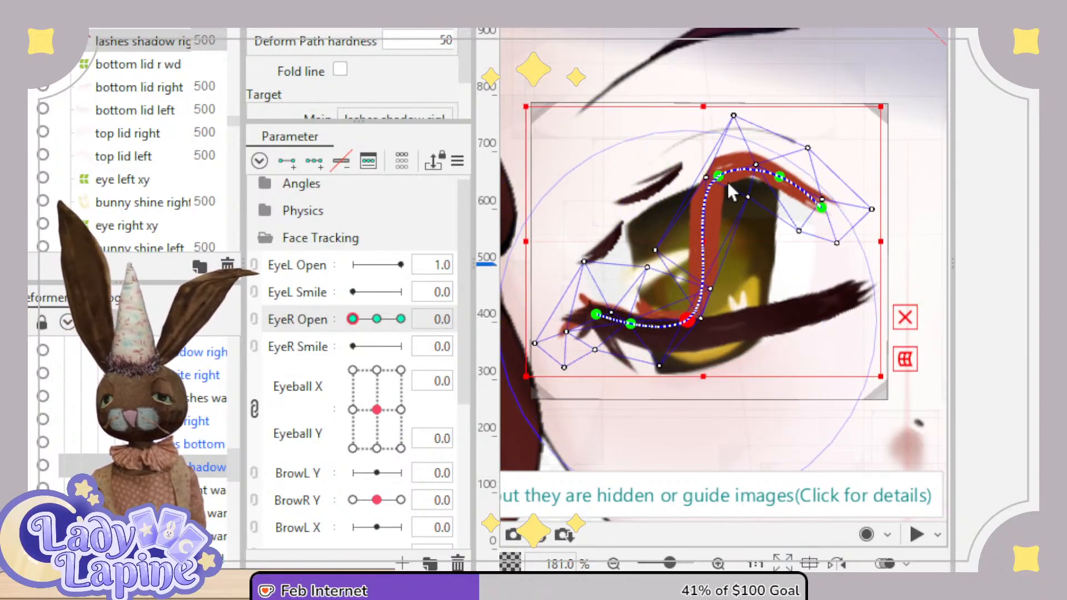
drag(728, 182, 762, 322)
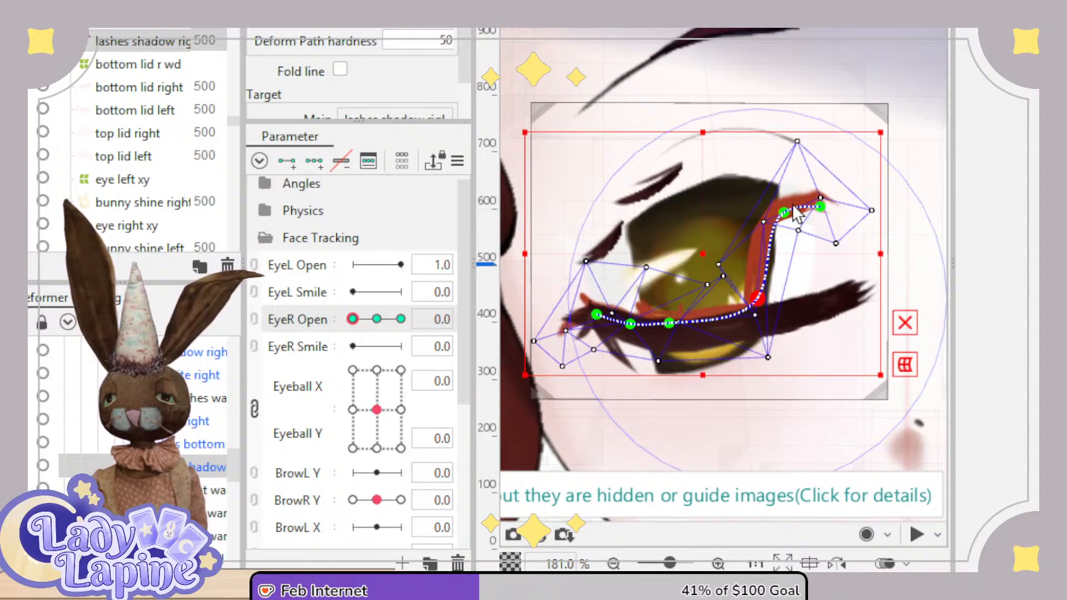
drag(784, 219, 821, 285)
drag(823, 221, 858, 288)
drag(762, 312, 768, 329)
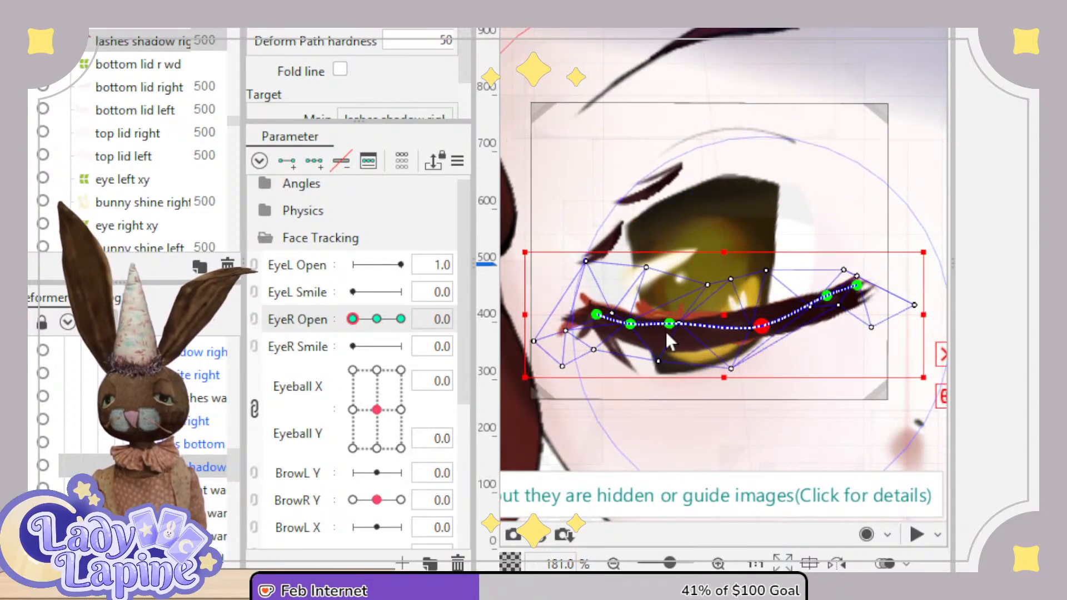
Fine-tune the lashes shadow right path points at EyeR Open 0.0 so the shadow follows the closed lash curve.
drag(667, 328, 632, 342)
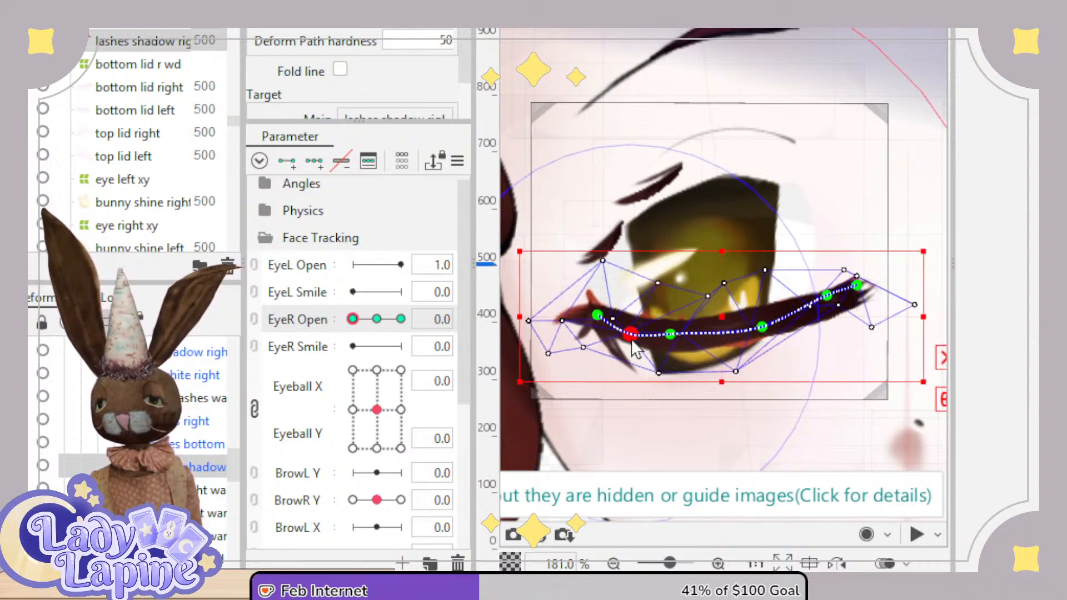
drag(826, 296, 831, 302)
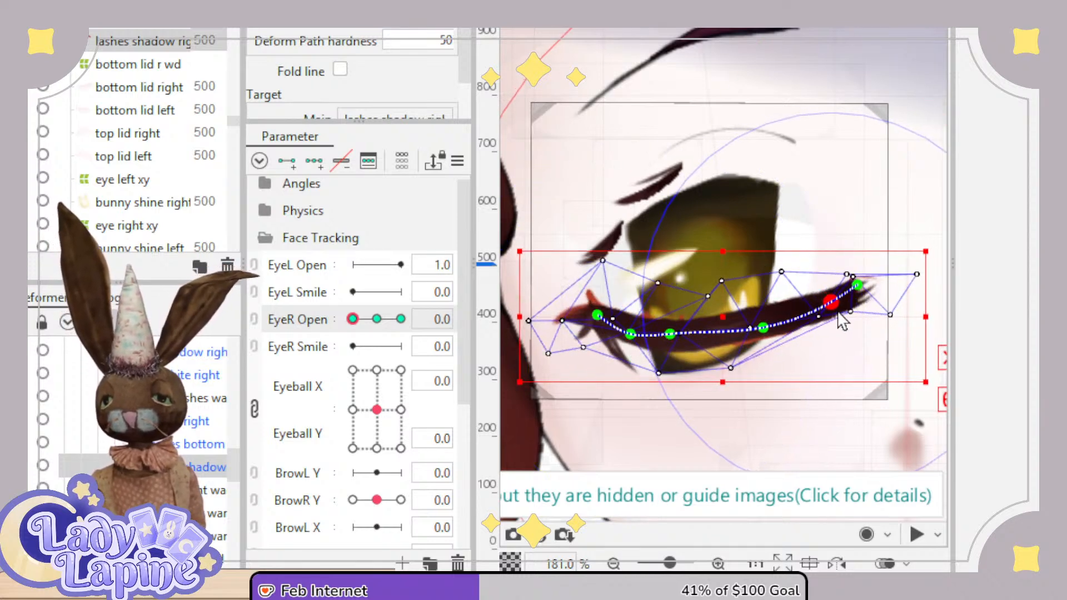
drag(631, 334, 633, 329)
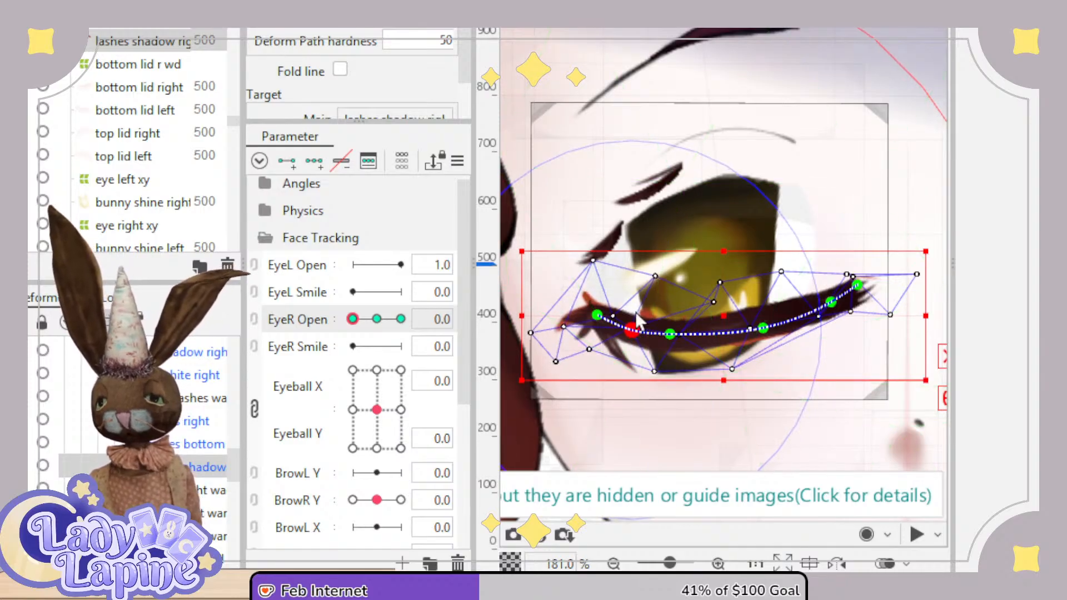
drag(656, 276, 643, 306)
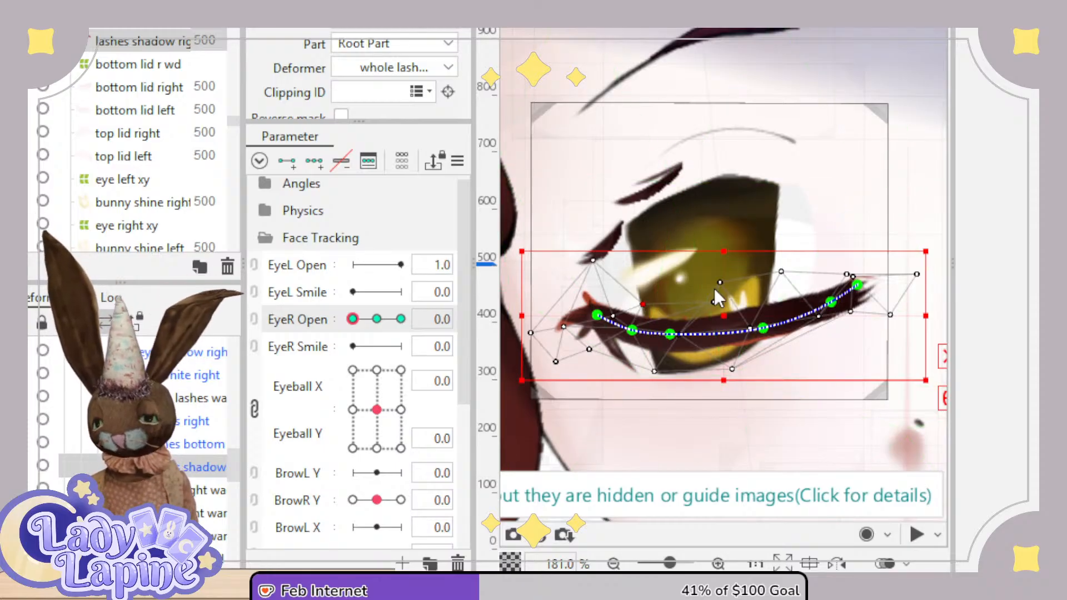
key(ctrl+z)
drag(353, 319, 353, 345)
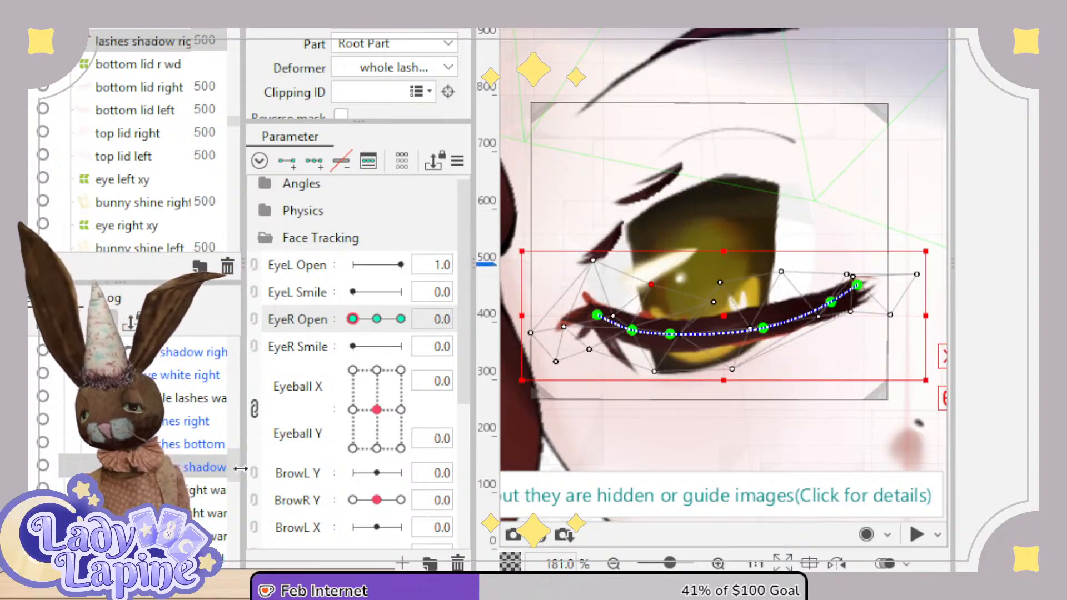
Create a parent warp deformer named extra lashes around the three right lash warps and give it three EyeR Open keyforms.
mouse_move(237, 455)
mouse_down()
mouse_move(235, 446)
mouse_move(238, 461)
mouse_up()
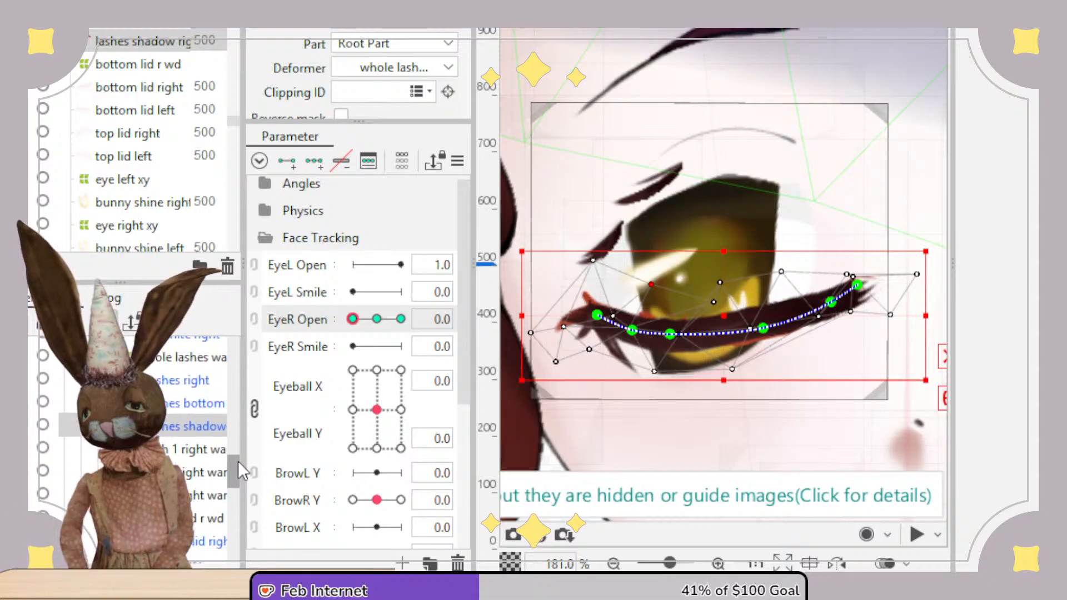
click(203, 450)
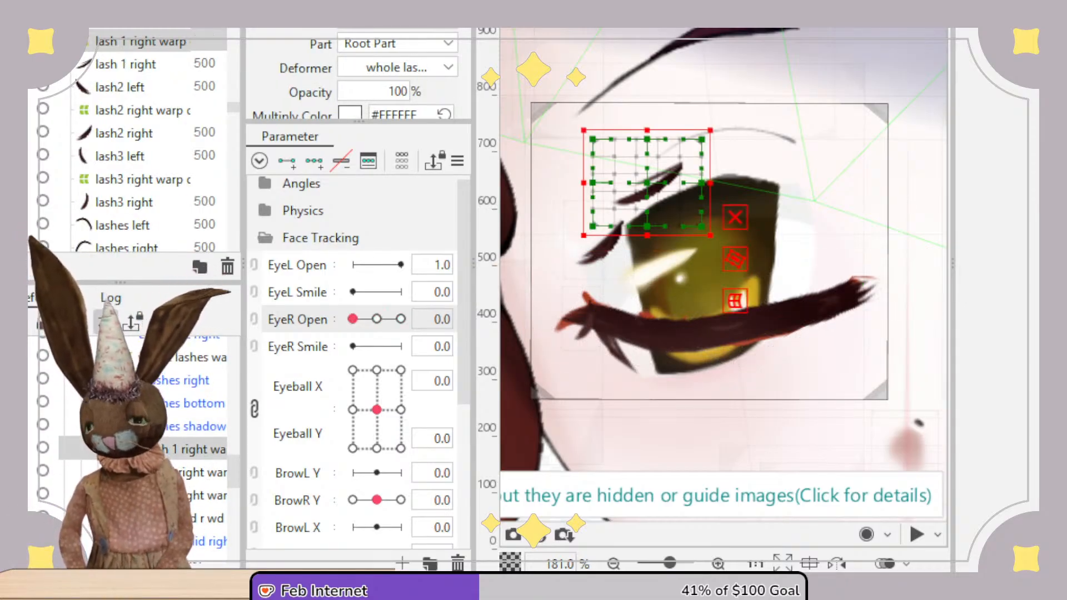
shift+click(195, 496)
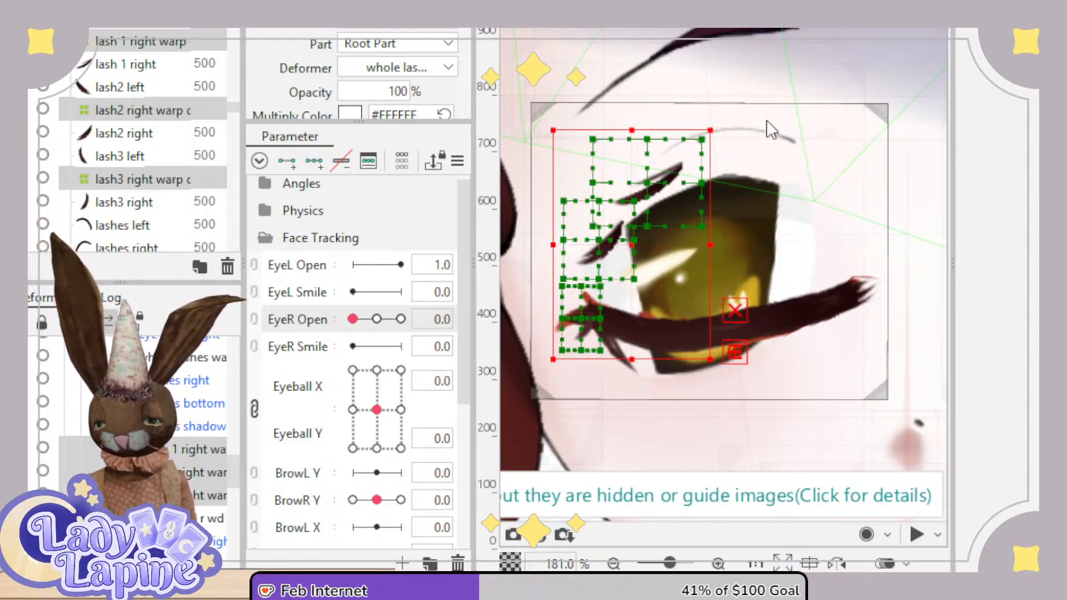
click(717, 443)
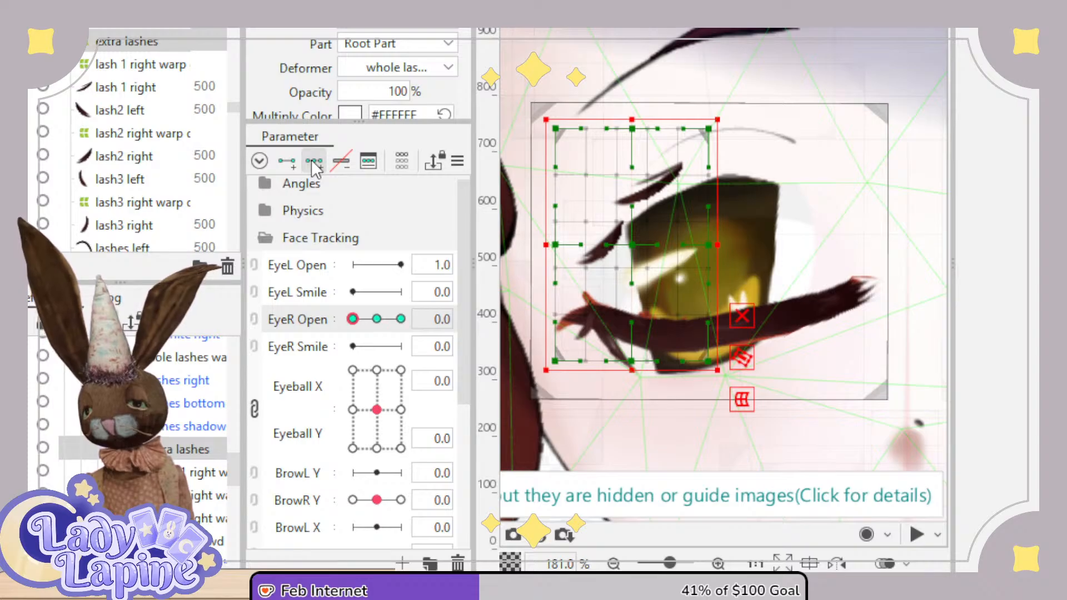
At EyeR Open 0.0, flip the extra lashes warp vertically, flatten it and position it over the outer half of the closed lash line.
click(377, 319)
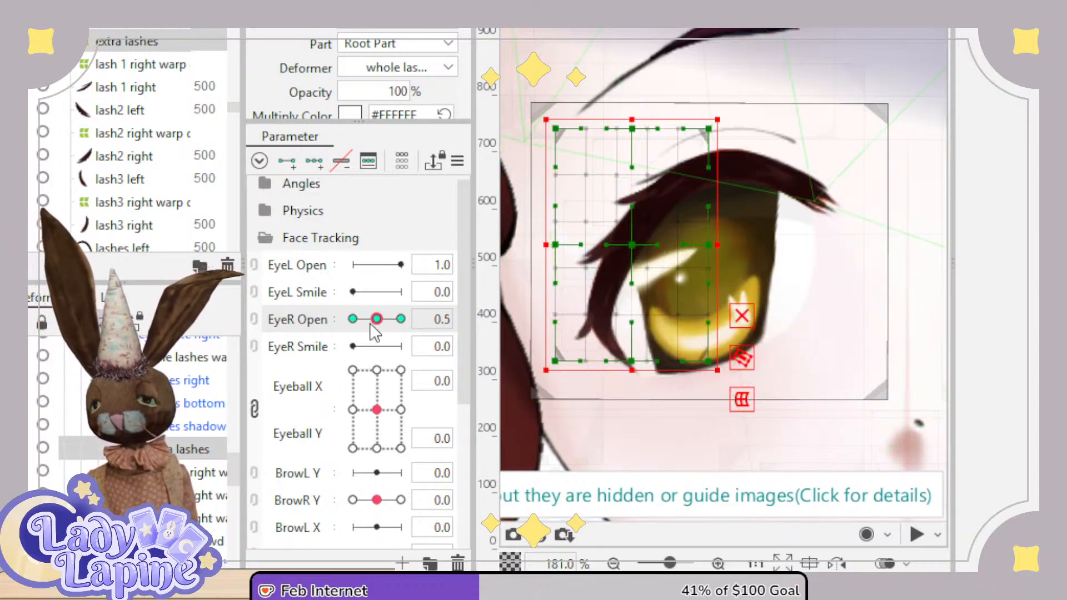
click(355, 320)
drag(632, 119, 650, 478)
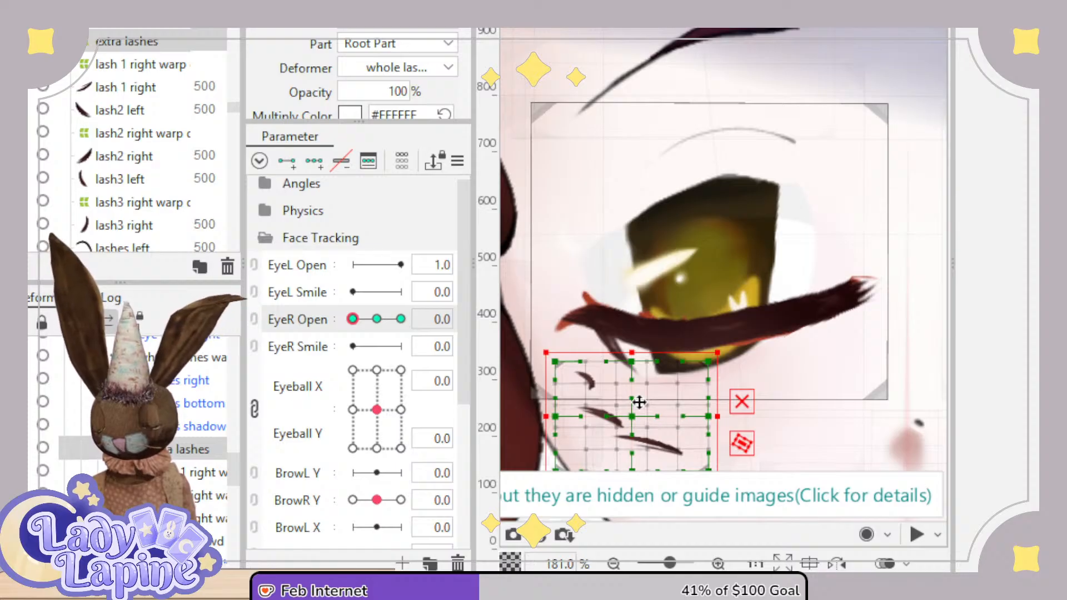
drag(637, 414, 636, 336)
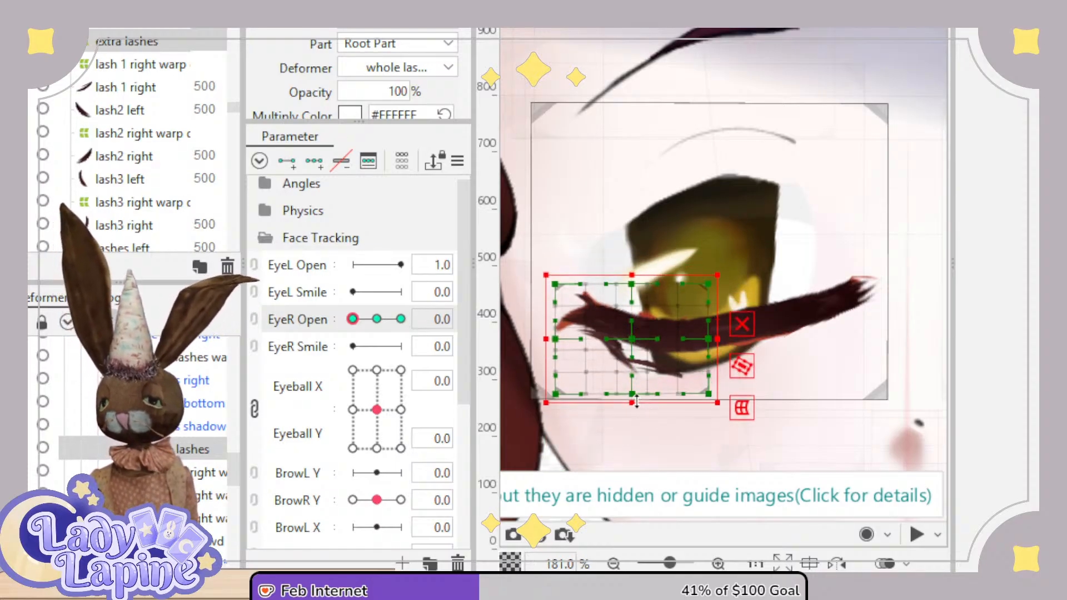
At EyeR Open 0.0, resize, tilt and reposition the extra lashes warp so its lashes meet the outer half of the closed lash line.
drag(637, 401, 662, 374)
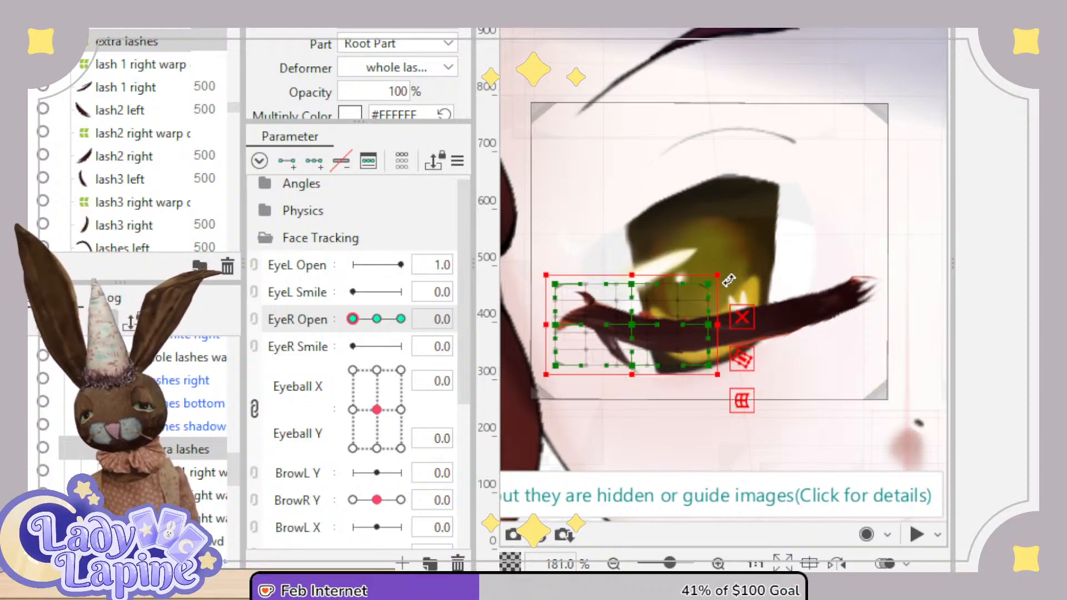
drag(729, 280, 689, 241)
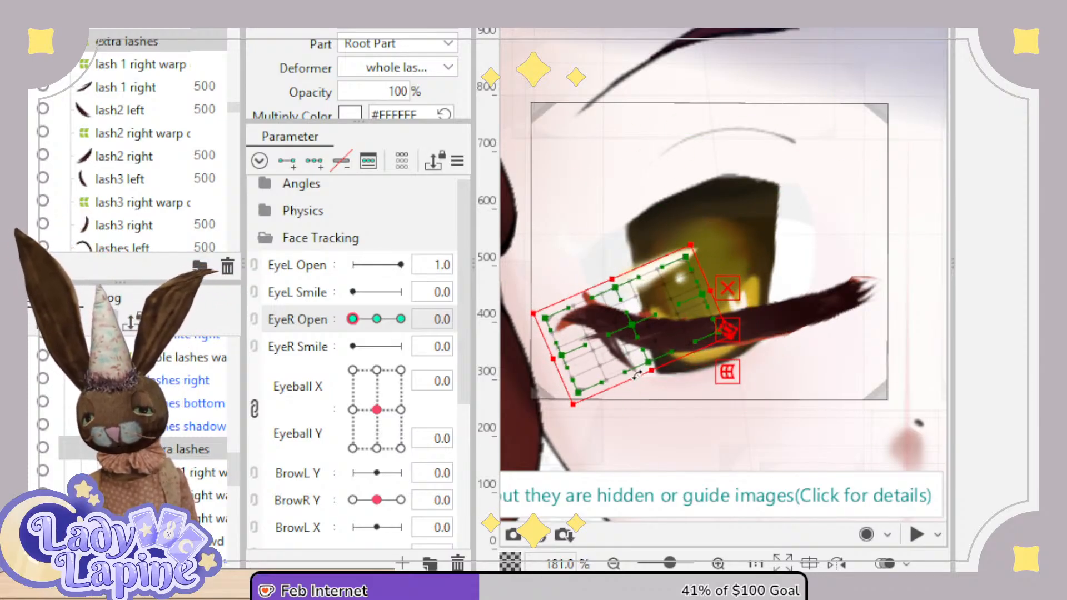
drag(651, 371, 675, 422)
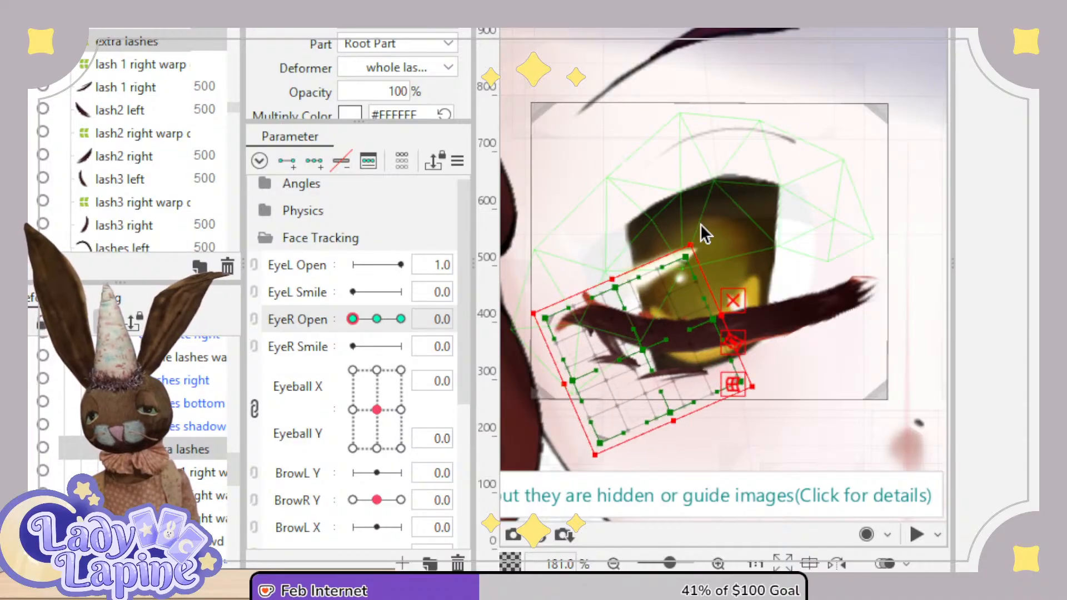
drag(698, 236, 678, 197)
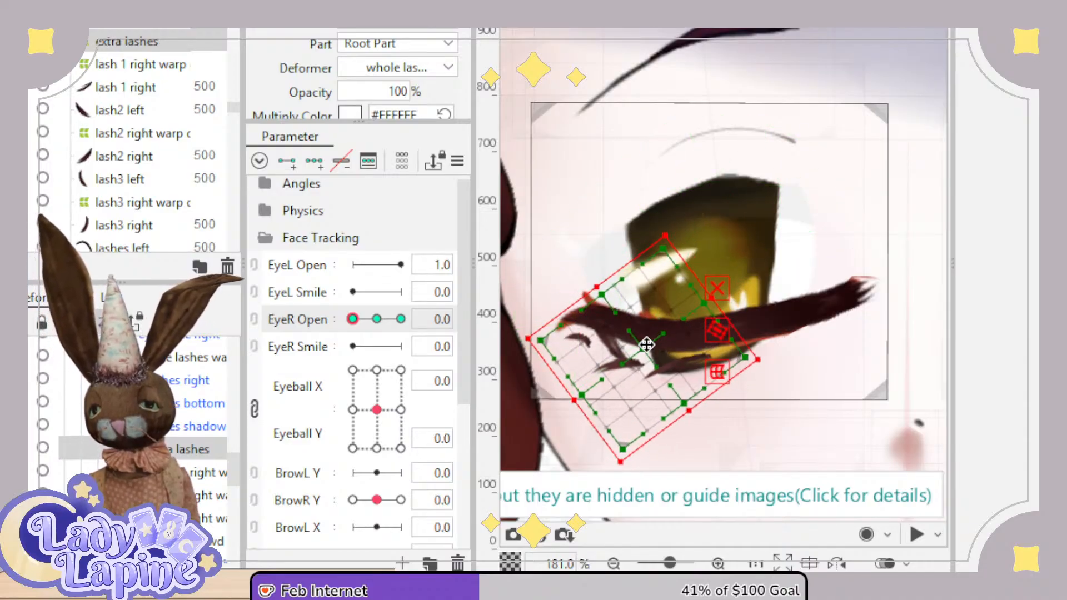
drag(643, 351, 653, 334)
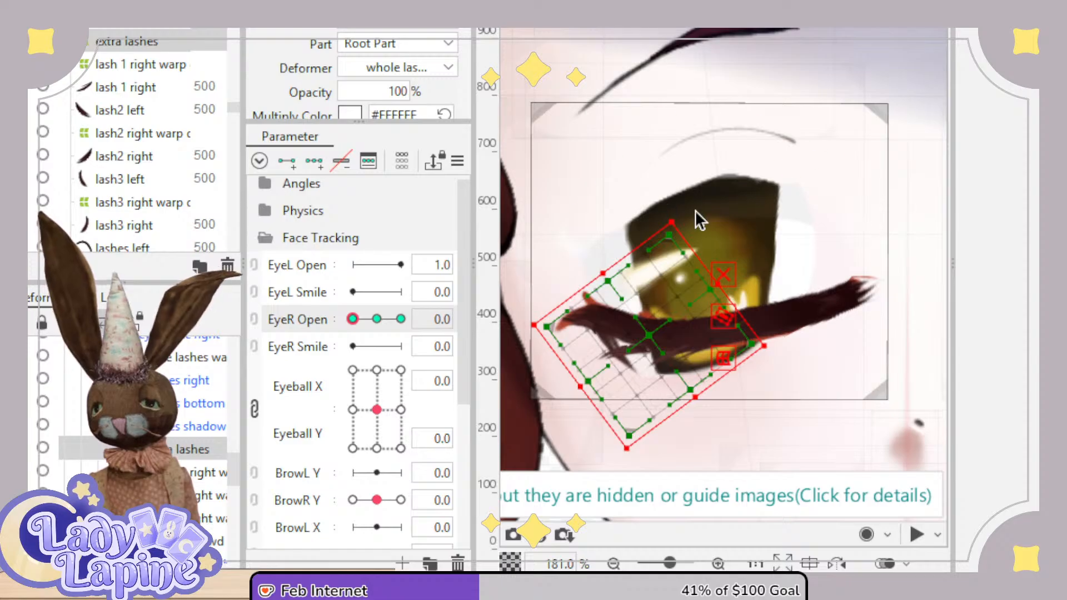
drag(696, 211, 682, 210)
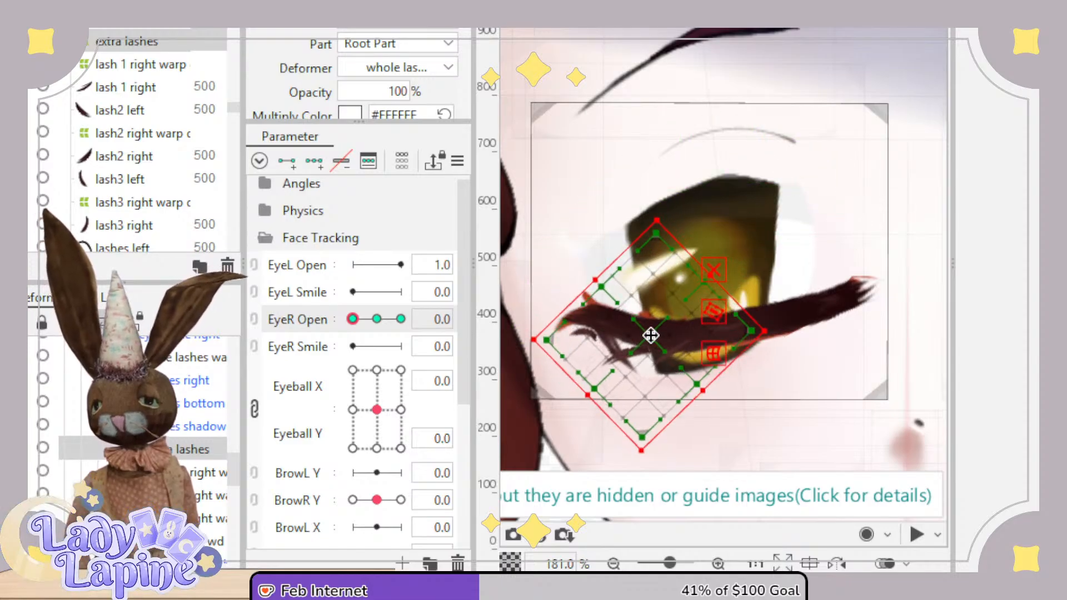
drag(651, 335, 648, 319)
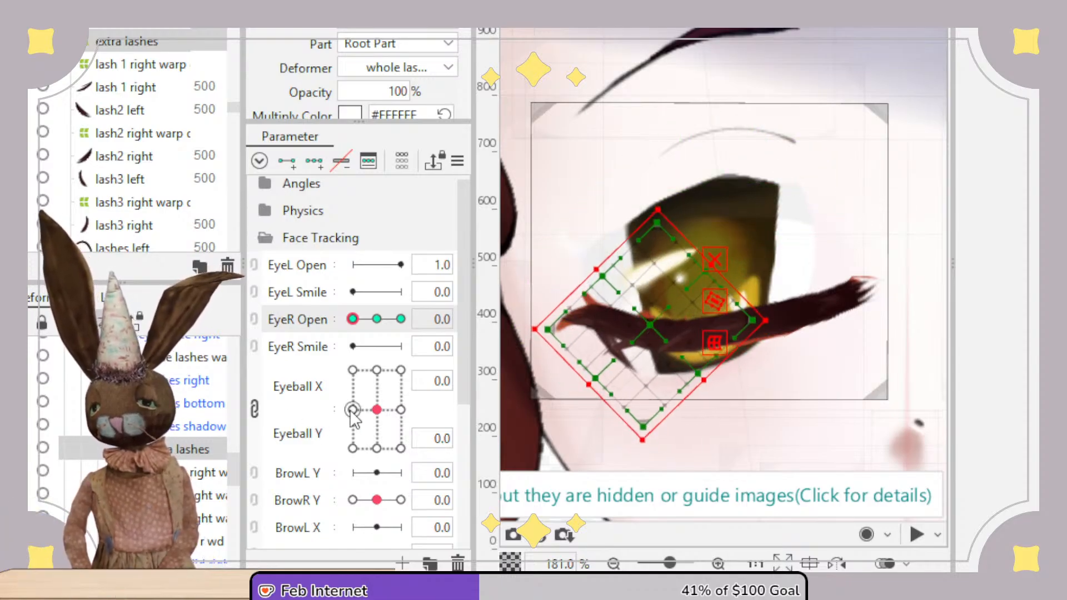
Rotate the extra lashes warp slightly clockwise, enlarge it and realign it with the closed lash line, checking the pose by scrubbing EyeR Open.
mouse_move(353, 320)
mouse_down()
mouse_move(389, 321)
mouse_move(343, 322)
mouse_up()
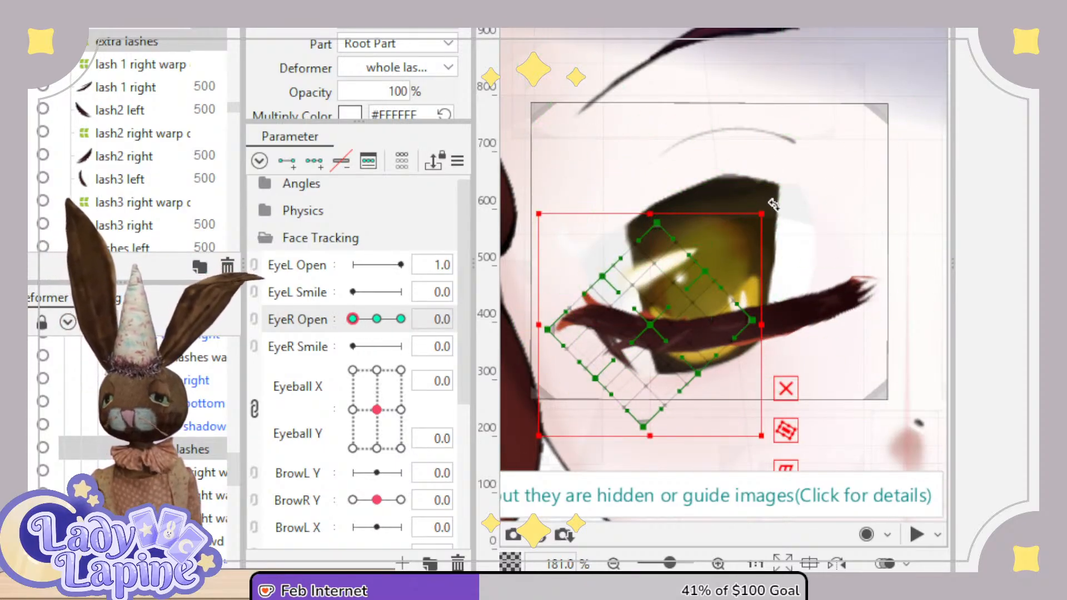
drag(773, 205, 778, 228)
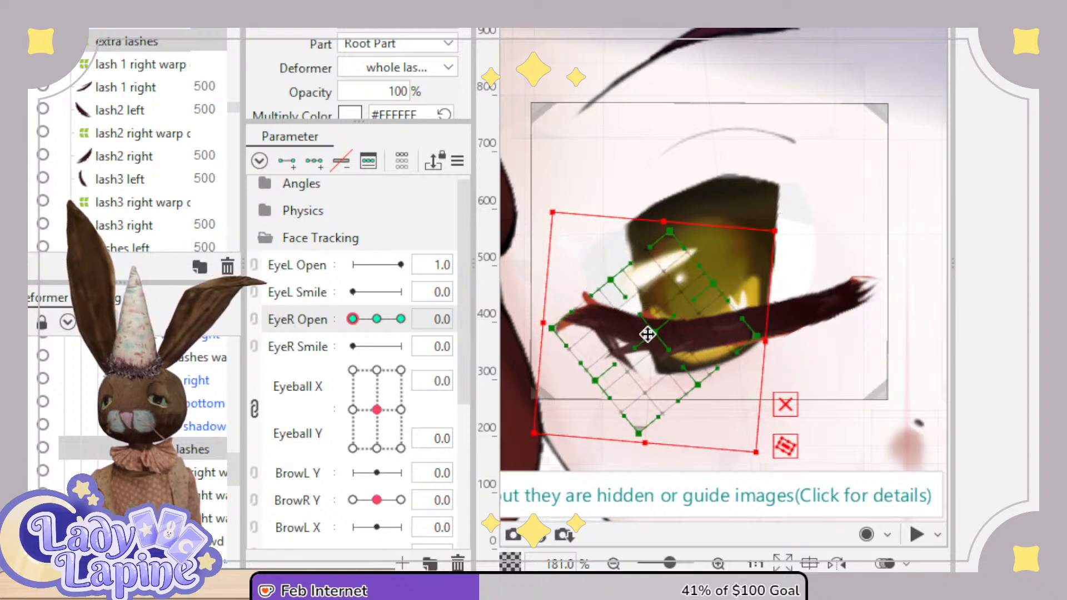
drag(648, 334, 645, 334)
drag(754, 453, 777, 476)
drag(659, 350, 650, 331)
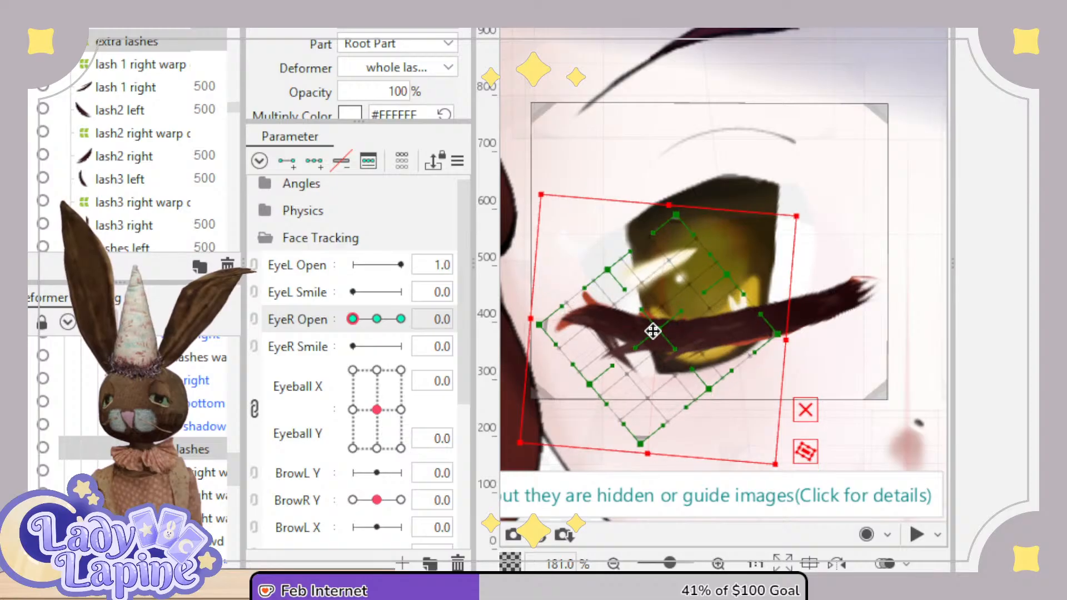
drag(353, 319, 335, 341)
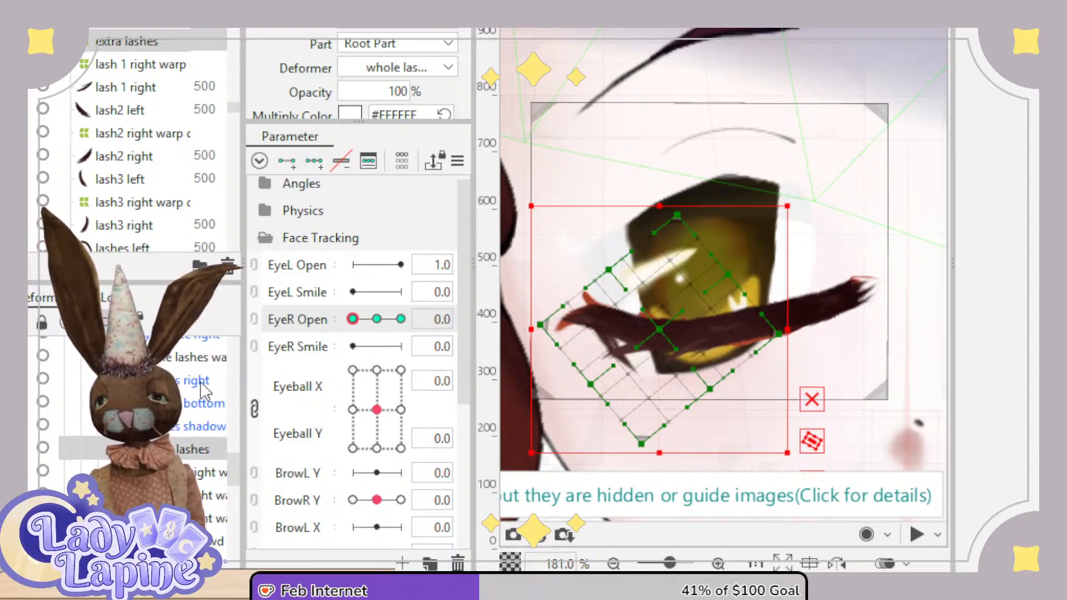
click(356, 315)
mouse_move(356, 317)
mouse_down()
mouse_move(378, 319)
mouse_move(354, 327)
mouse_up()
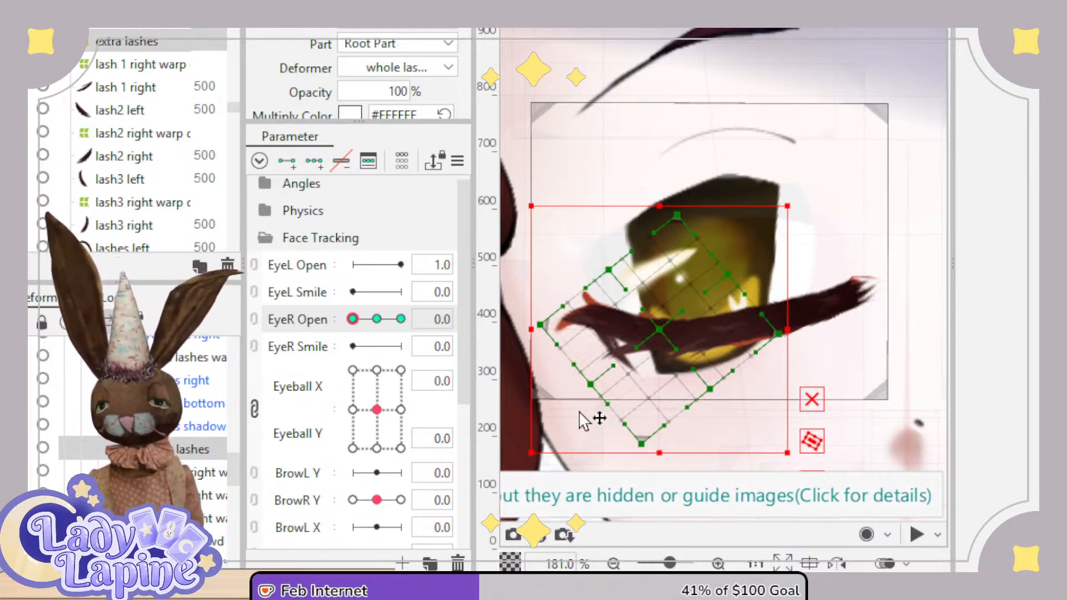
mouse_move(356, 321)
mouse_down()
mouse_move(372, 322)
mouse_move(347, 325)
mouse_up()
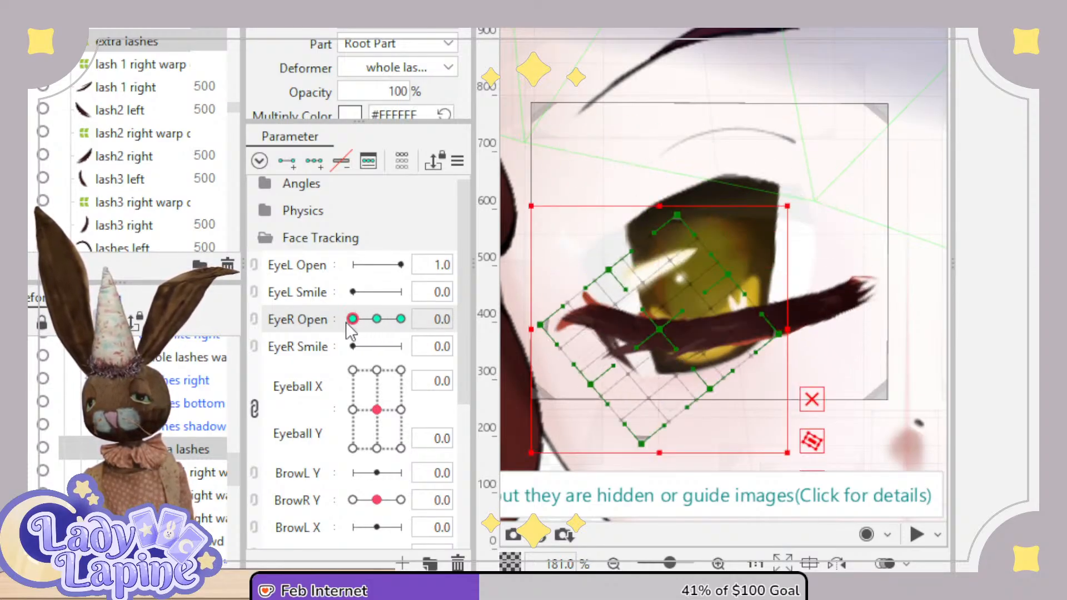
At EyeR Open 0.0, lower and flatten the outer-corner points of the lashes shadow right path beneath the closed lash line.
click(214, 427)
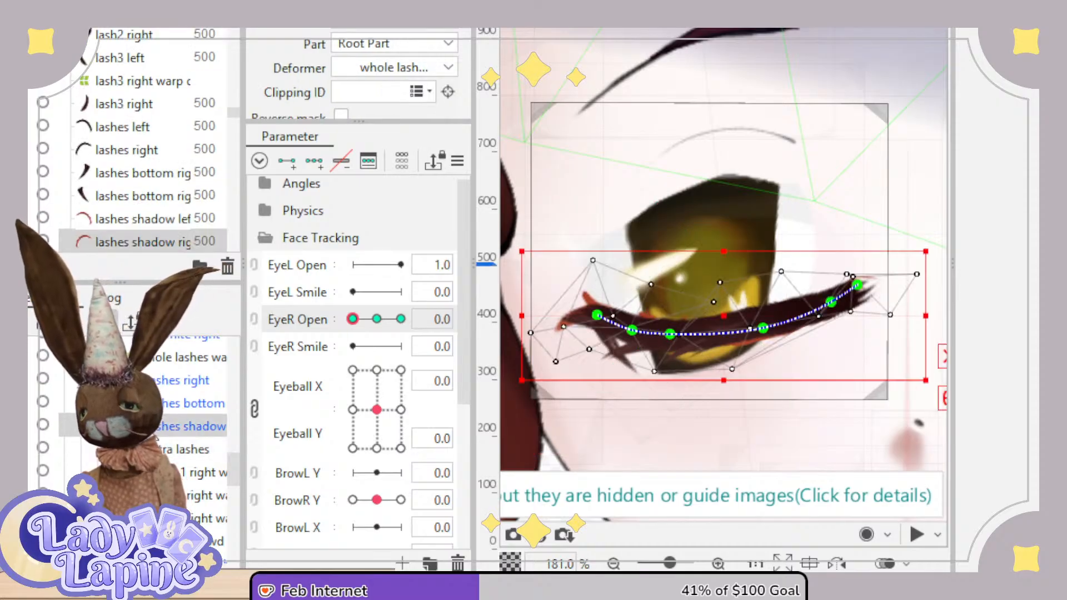
scroll(577, 287, up, 2)
scroll(577, 285, up, 3)
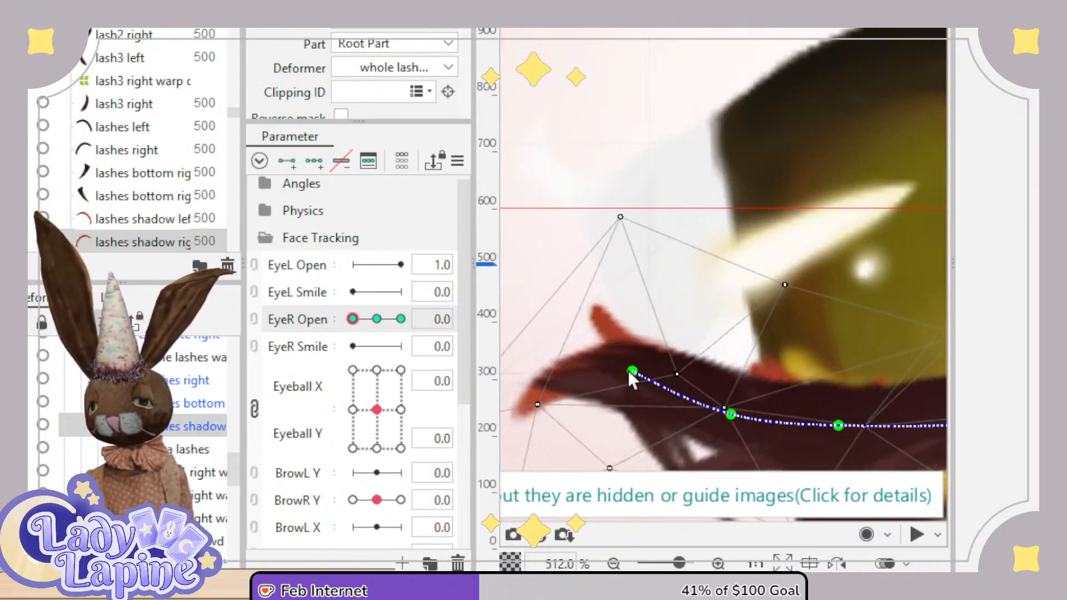
drag(629, 372, 632, 409)
drag(674, 269, 632, 105)
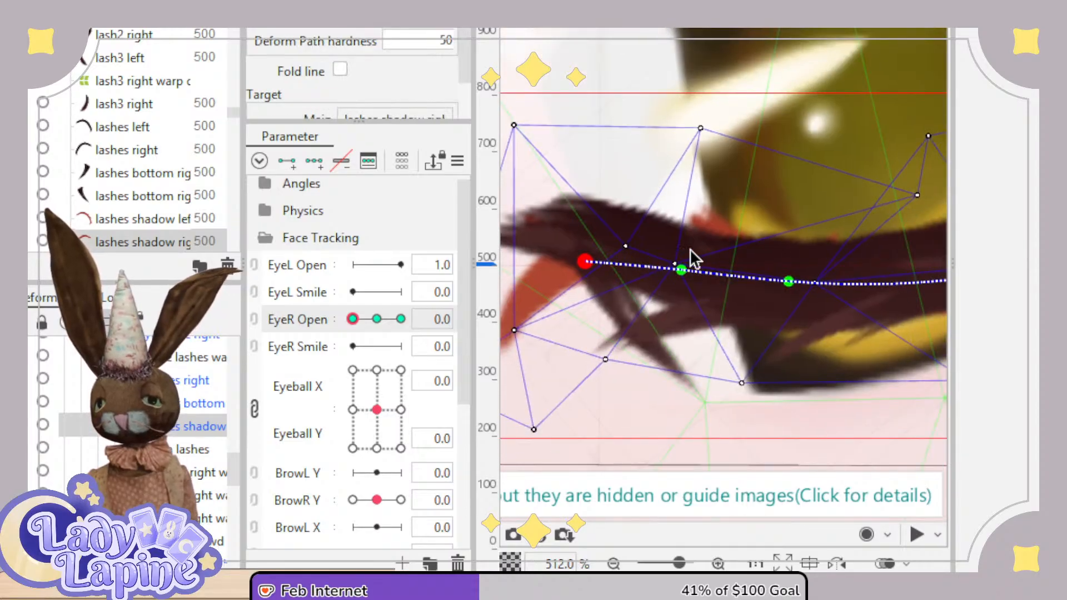
click(679, 270)
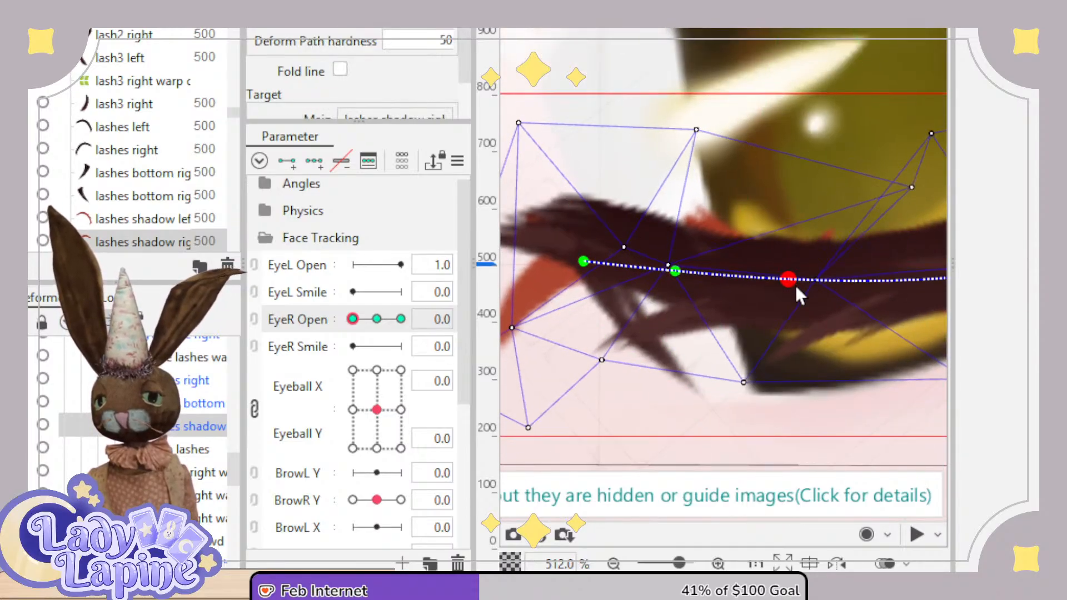
drag(584, 262, 565, 272)
scroll(565, 273, down, 5)
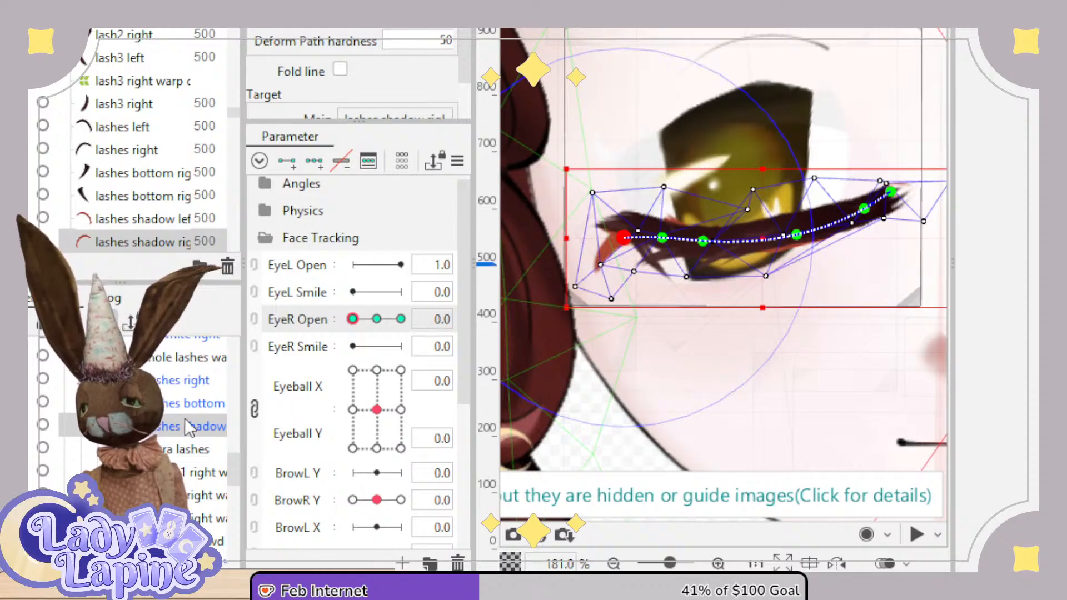
Give the outer-corner lashes bottom right mesh three EyeR Open keyforms.
click(179, 404)
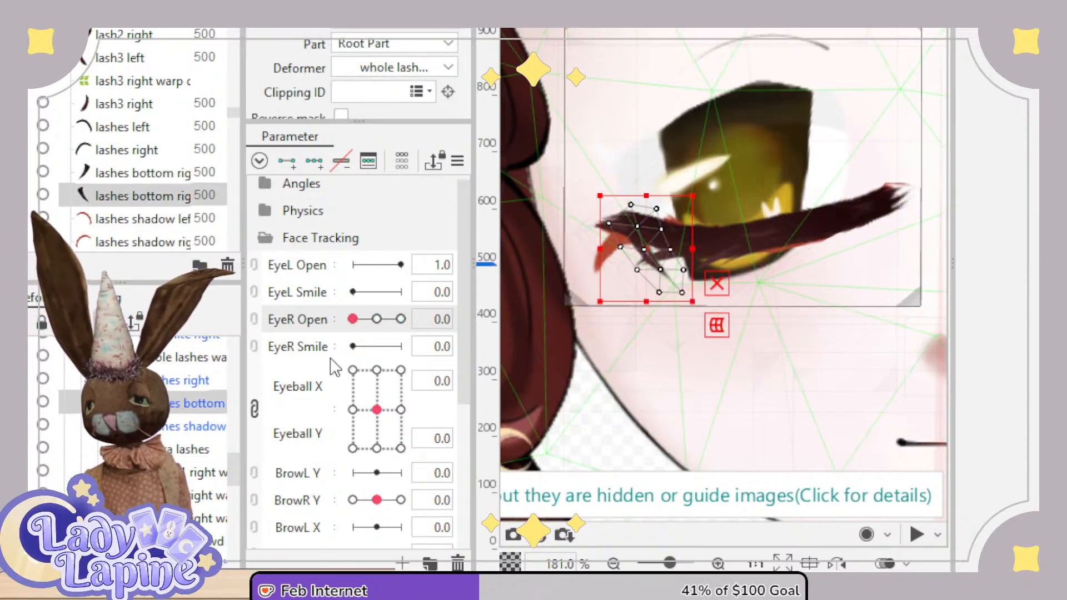
mouse_move(354, 319)
mouse_down()
mouse_move(381, 320)
mouse_move(352, 320)
mouse_up()
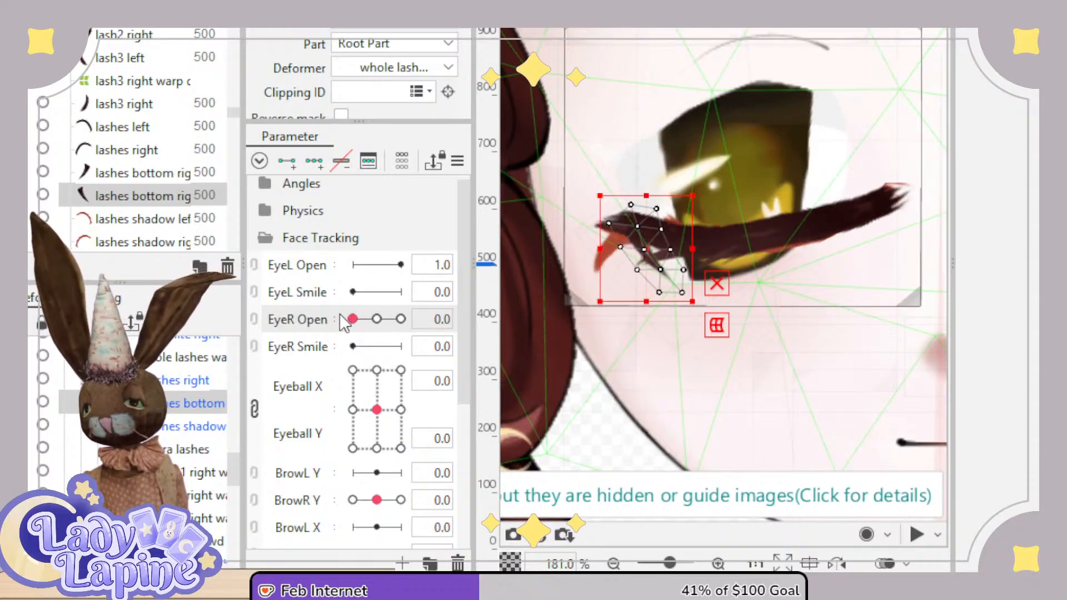
click(372, 320)
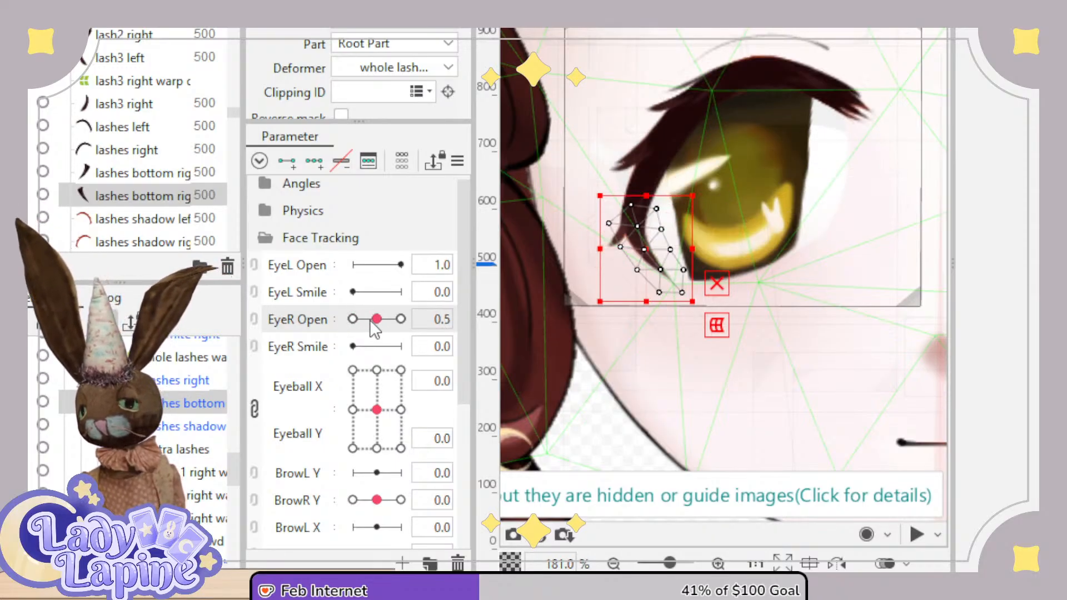
click(314, 162)
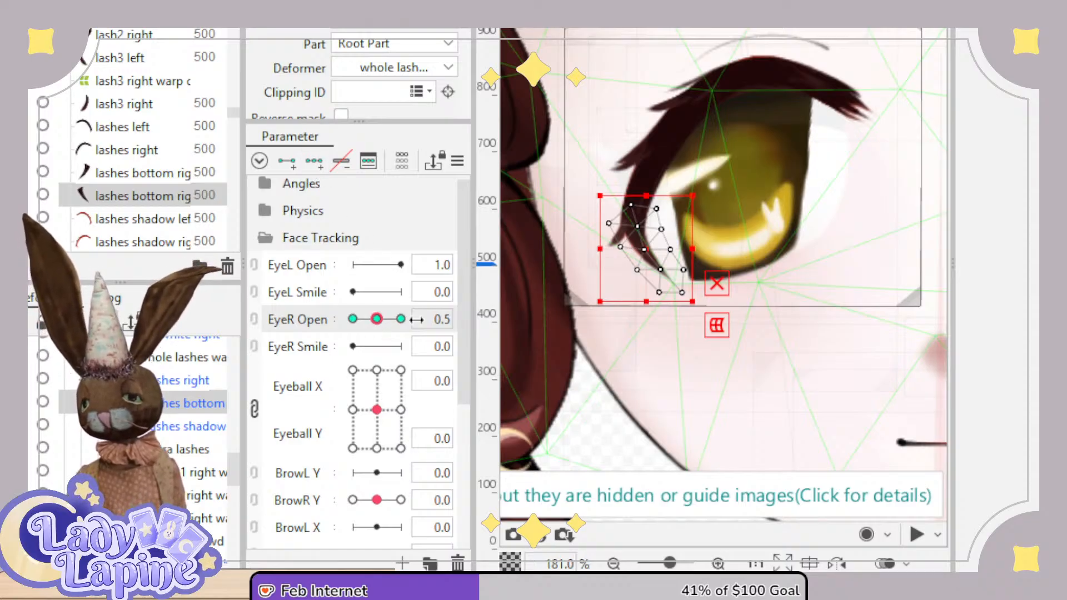
At EyeR Open 0.0, rotate the lashes bottom right mesh clockwise and move it onto the outer tip of the closed lash line.
drag(382, 321, 353, 323)
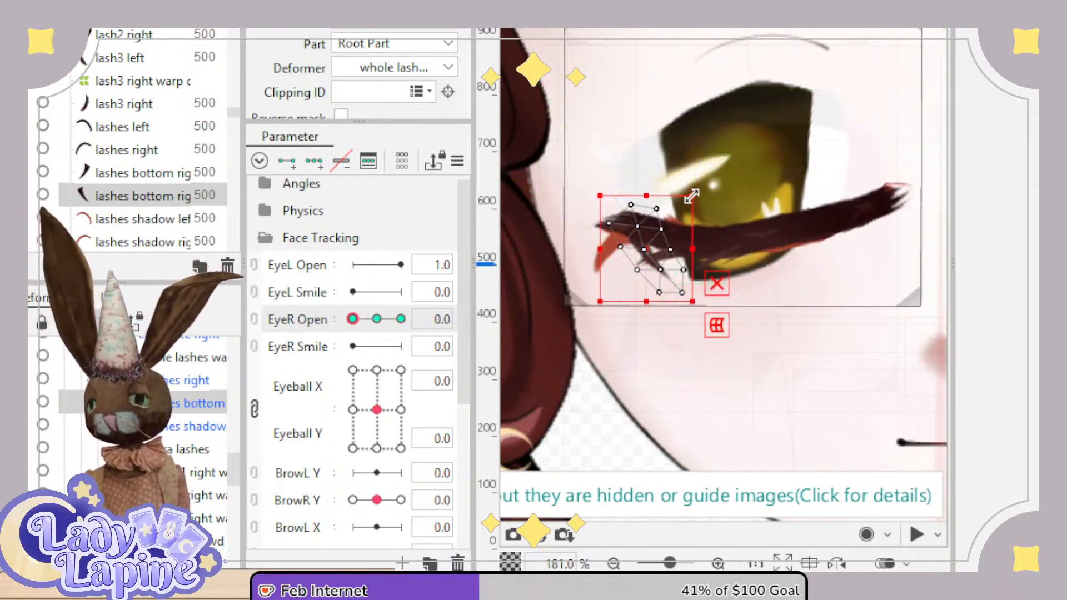
drag(698, 194, 758, 345)
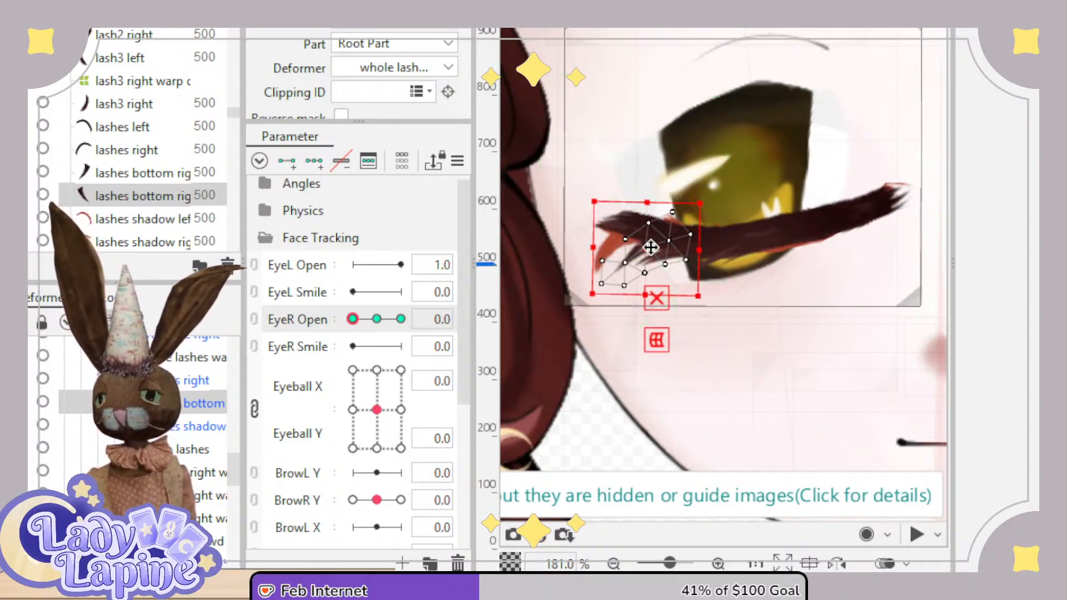
drag(637, 244, 628, 238)
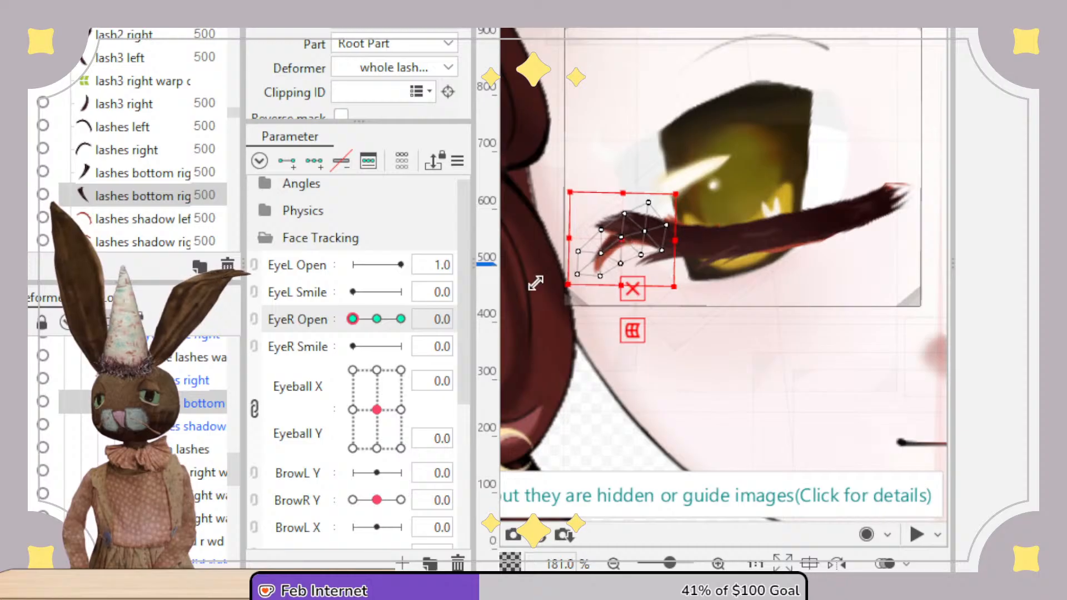
mouse_move(353, 319)
mouse_down()
mouse_move(383, 324)
mouse_move(350, 332)
mouse_up()
drag(622, 240, 615, 238)
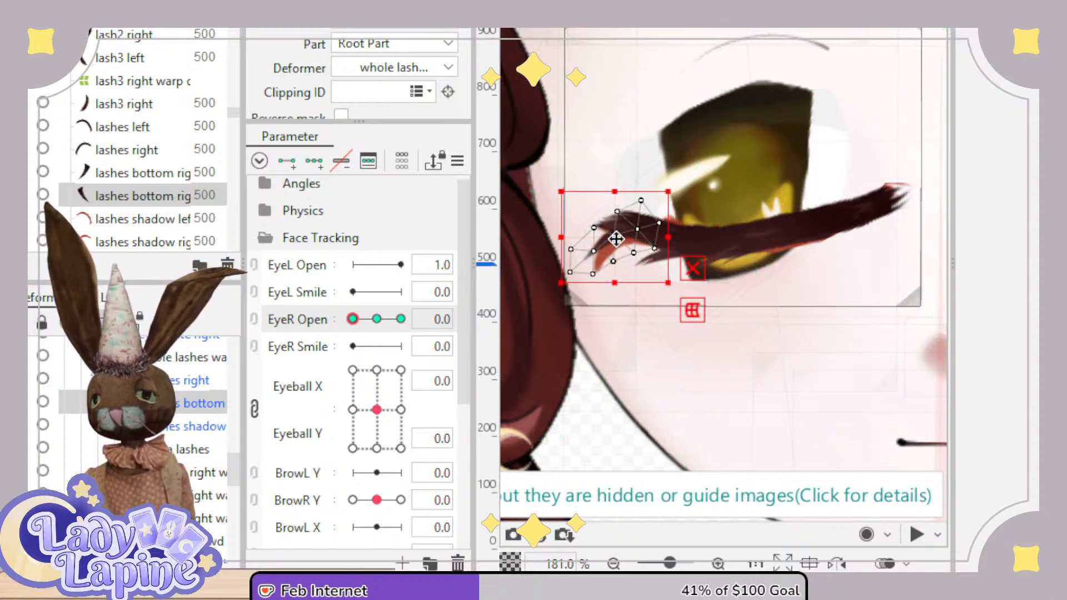
mouse_move(361, 316)
mouse_down()
mouse_move(374, 318)
mouse_move(354, 333)
mouse_up()
drag(617, 239, 609, 235)
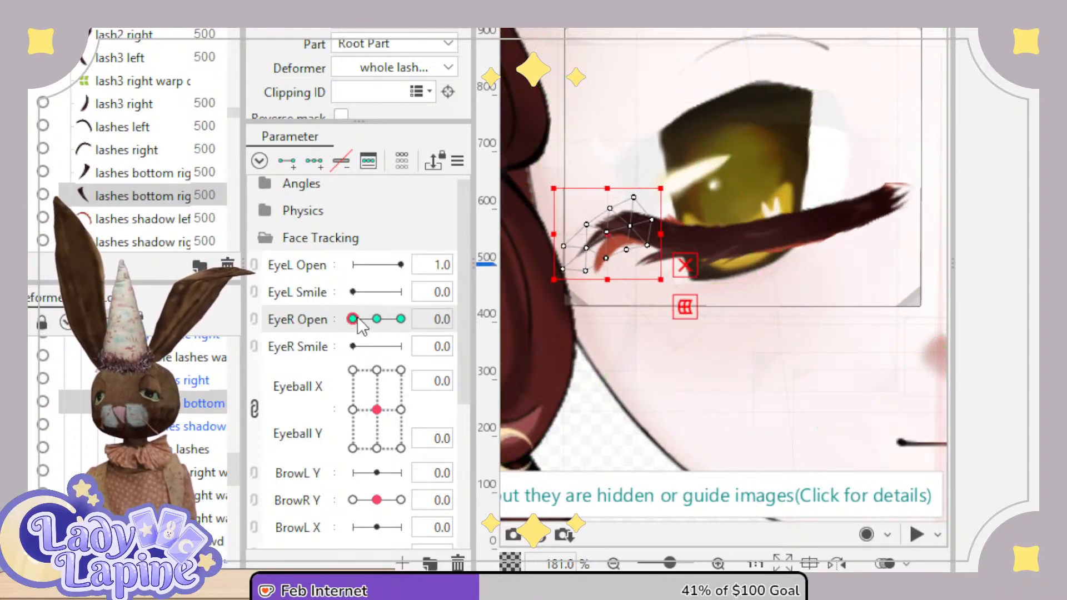
Check the lower lash's motion between EyeR Open 0.0 and 0.5, and nudge the mesh slightly further outward at 0.0.
drag(358, 323, 373, 325)
scroll(607, 235, up, 5)
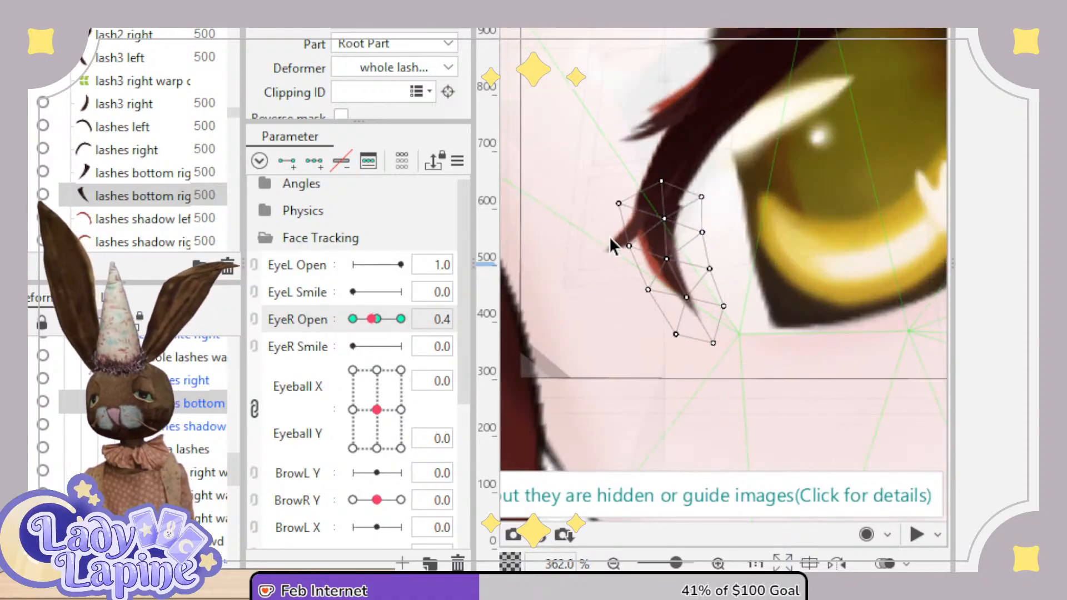
drag(373, 327, 348, 328)
drag(615, 238, 599, 238)
mouse_move(354, 325)
mouse_down()
mouse_move(382, 325)
mouse_move(352, 325)
mouse_up()
scroll(747, 311, down, 5)
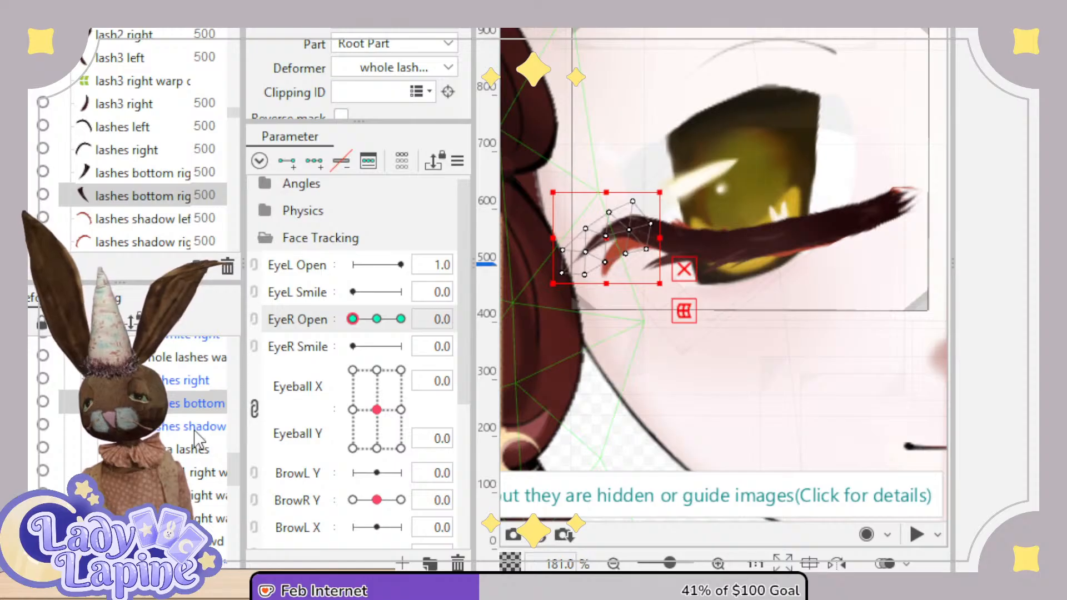
Refine the outer and middle lashes shadow right path points at EyeR Open 0.0, and compare the shadow with the pose at 0.5.
click(644, 249)
drag(632, 242, 626, 239)
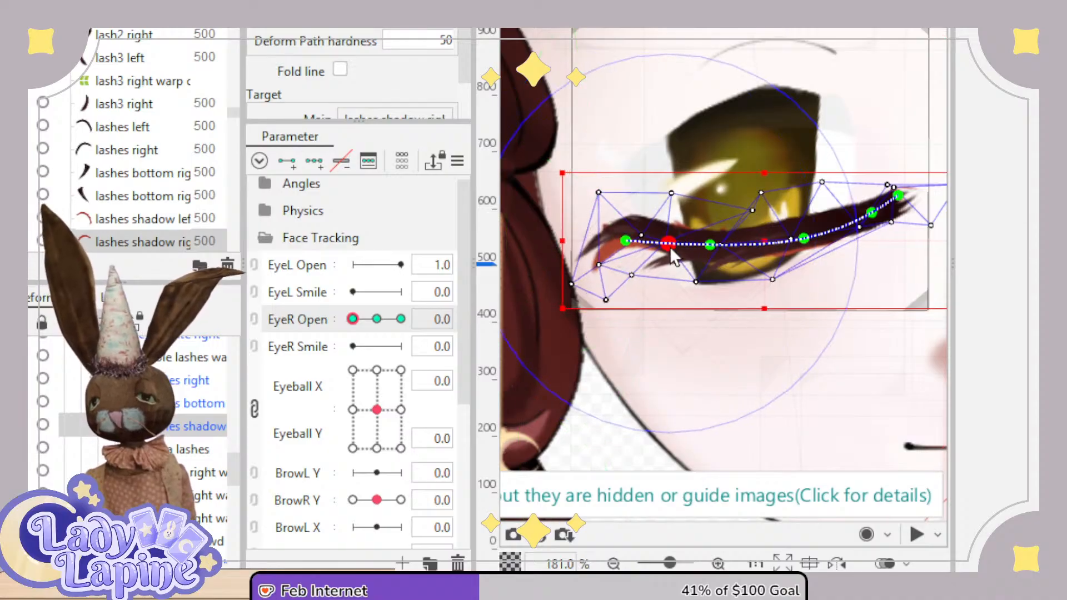
drag(709, 248, 710, 252)
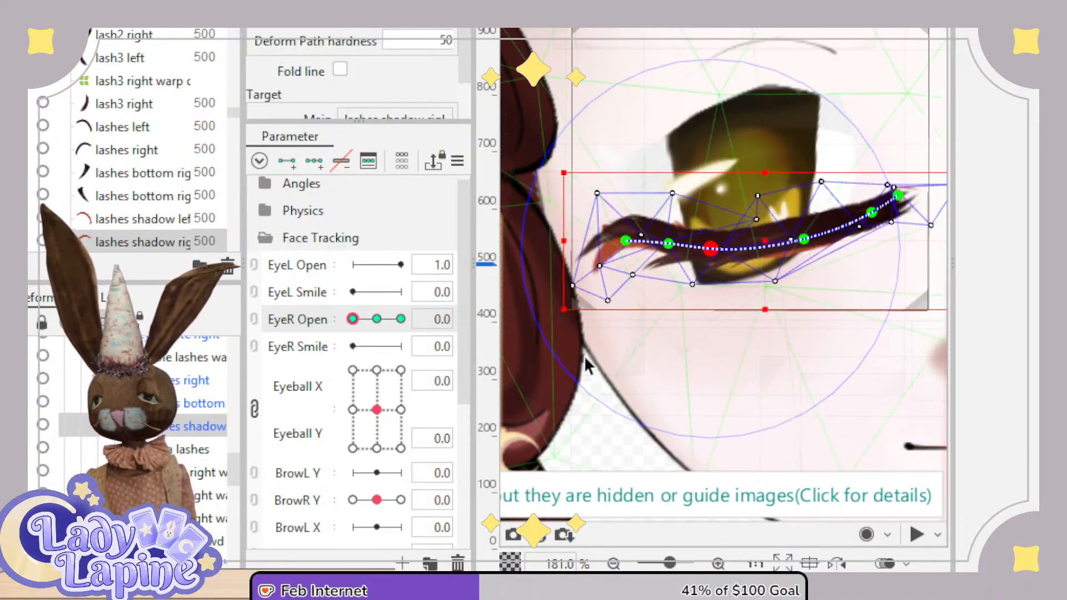
drag(353, 319, 377, 319)
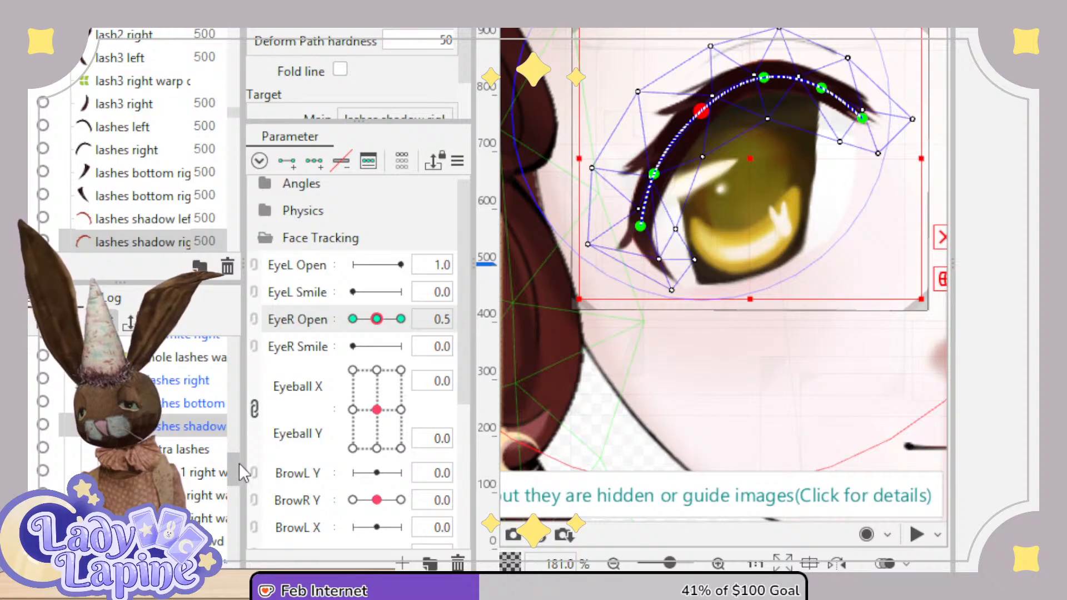
Give the top lid right mesh three EyeR Open keyforms.
drag(239, 462, 239, 440)
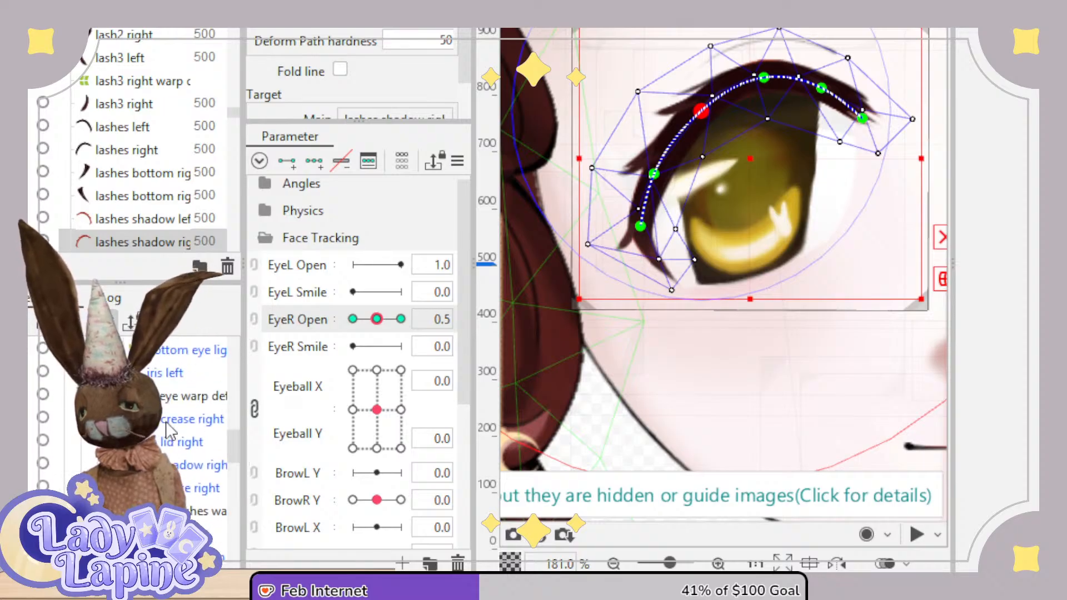
click(186, 441)
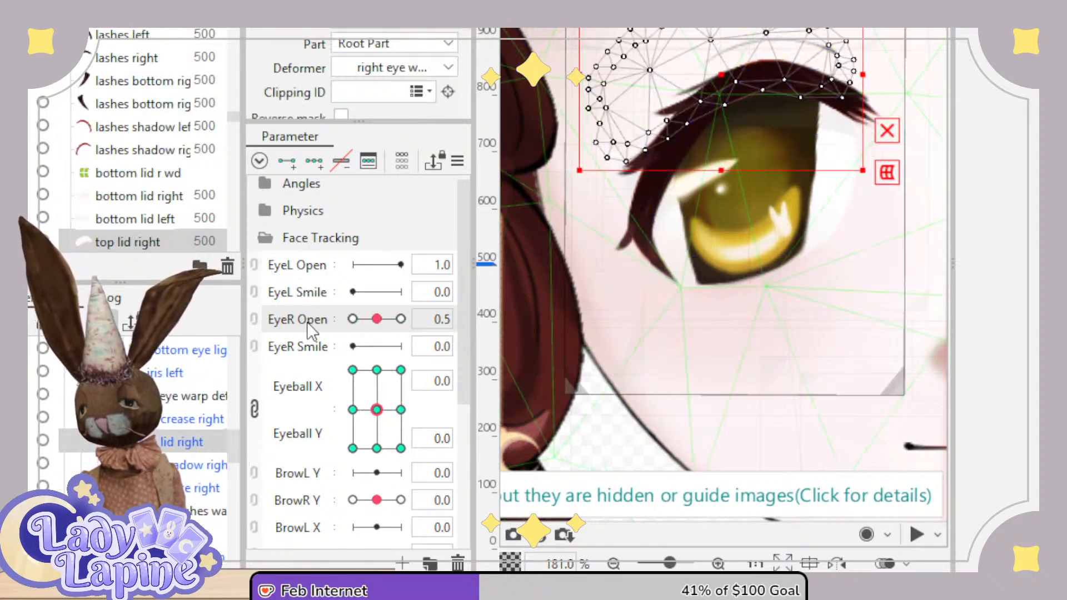
click(312, 162)
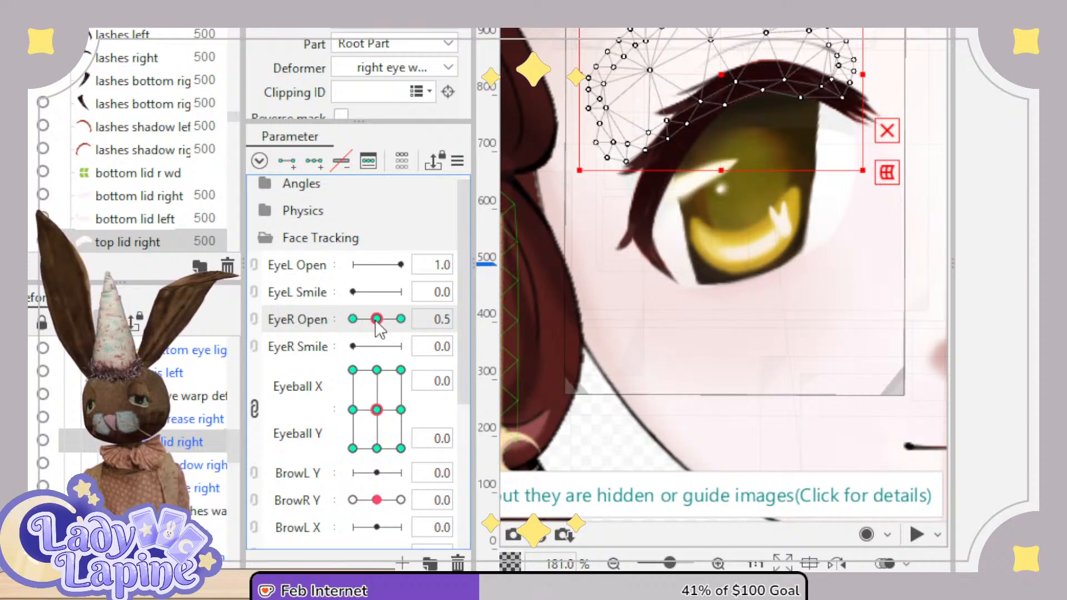
drag(375, 321, 352, 320)
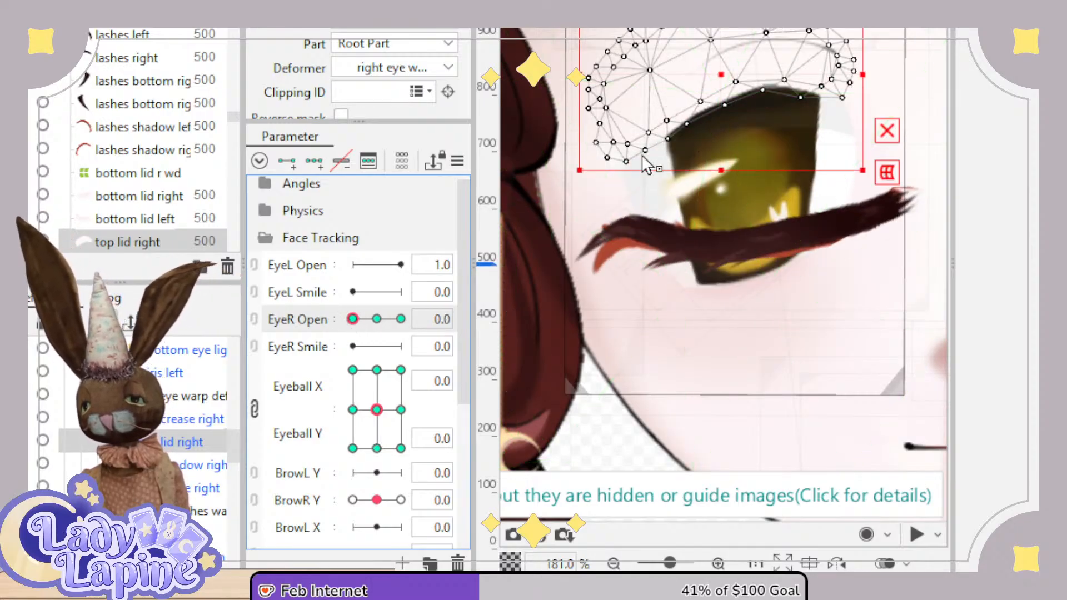
drag(862, 170, 901, 178)
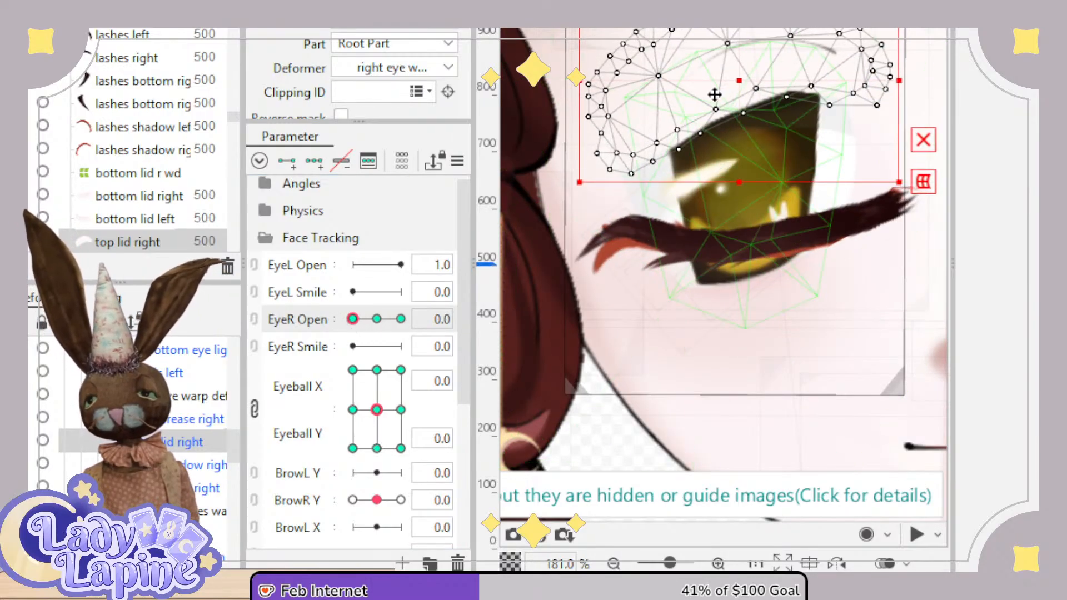
drag(743, 76, 755, 130)
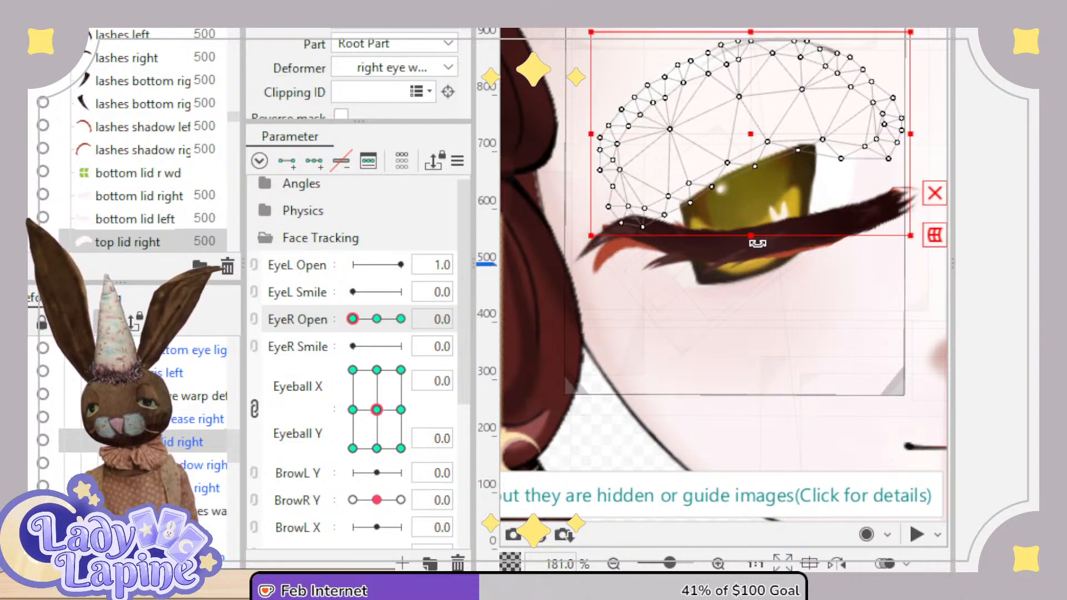
drag(757, 243, 757, 264)
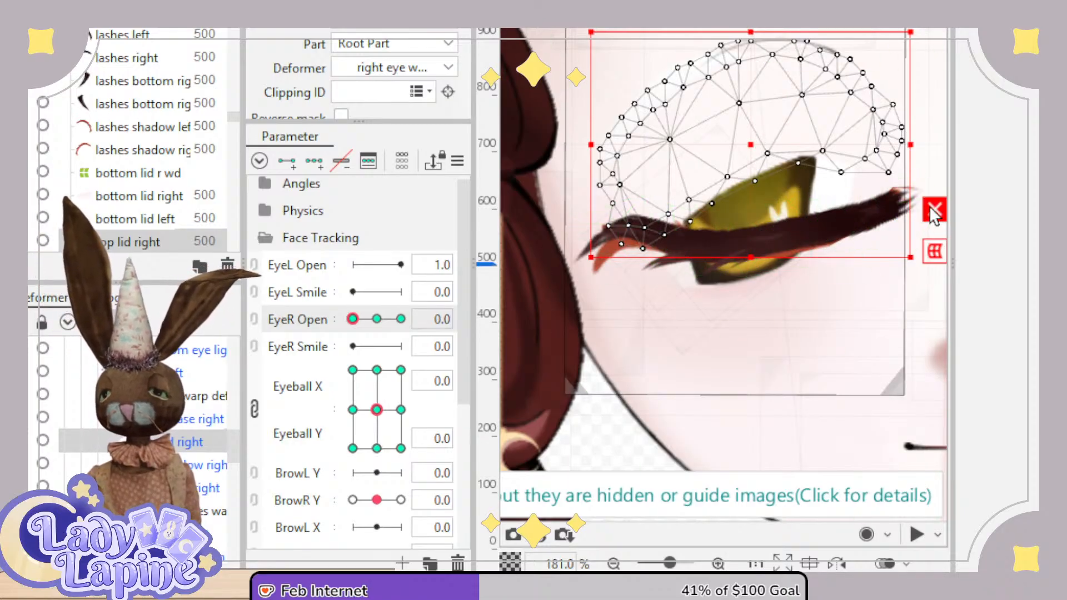
key(ctrl+z)
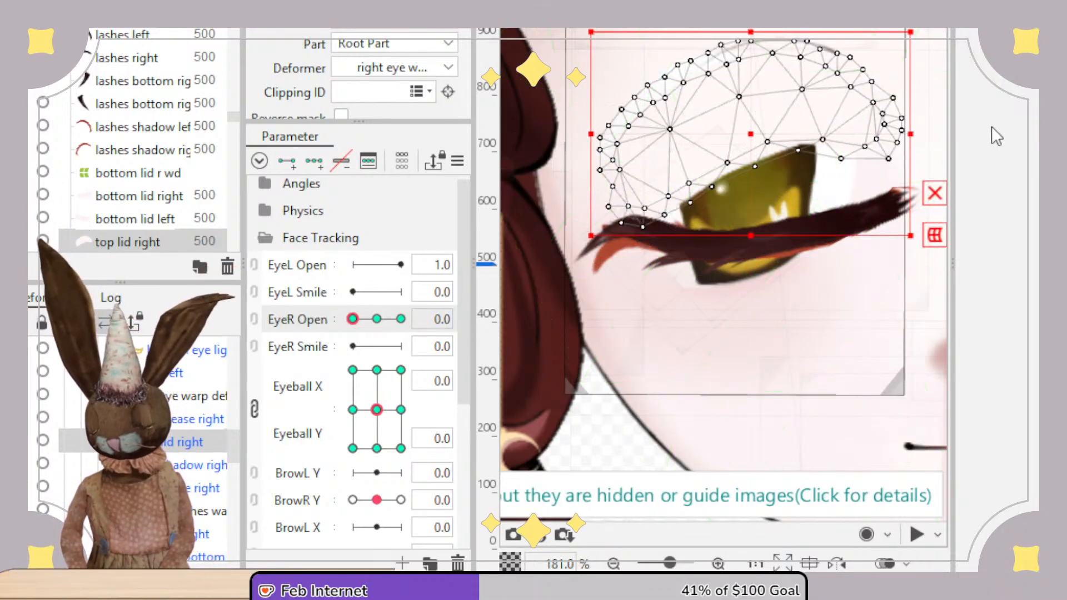
key(ctrl+z)
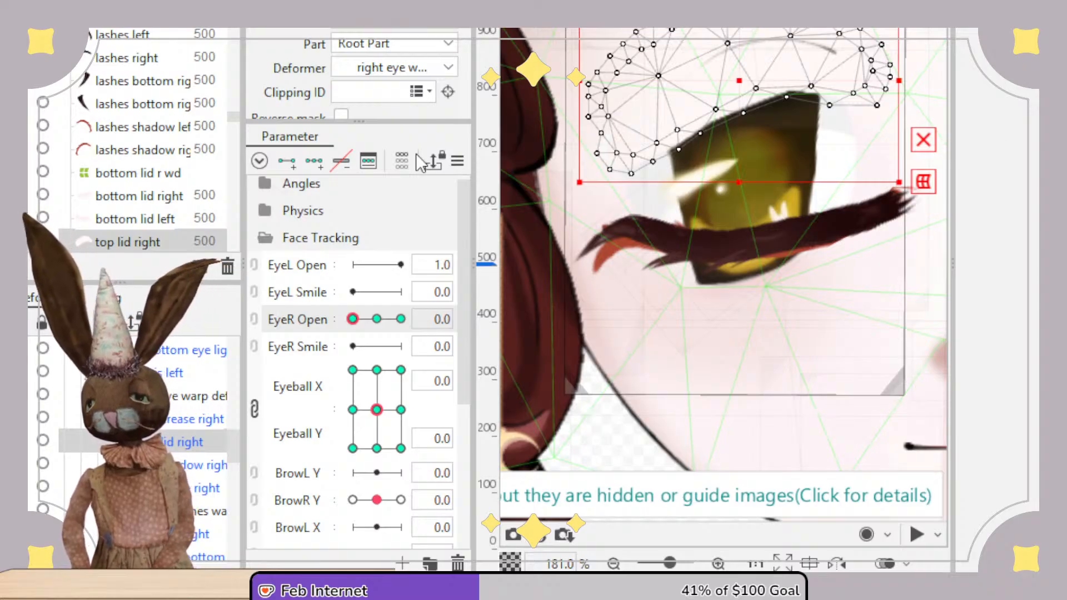
key(ctrl+z)
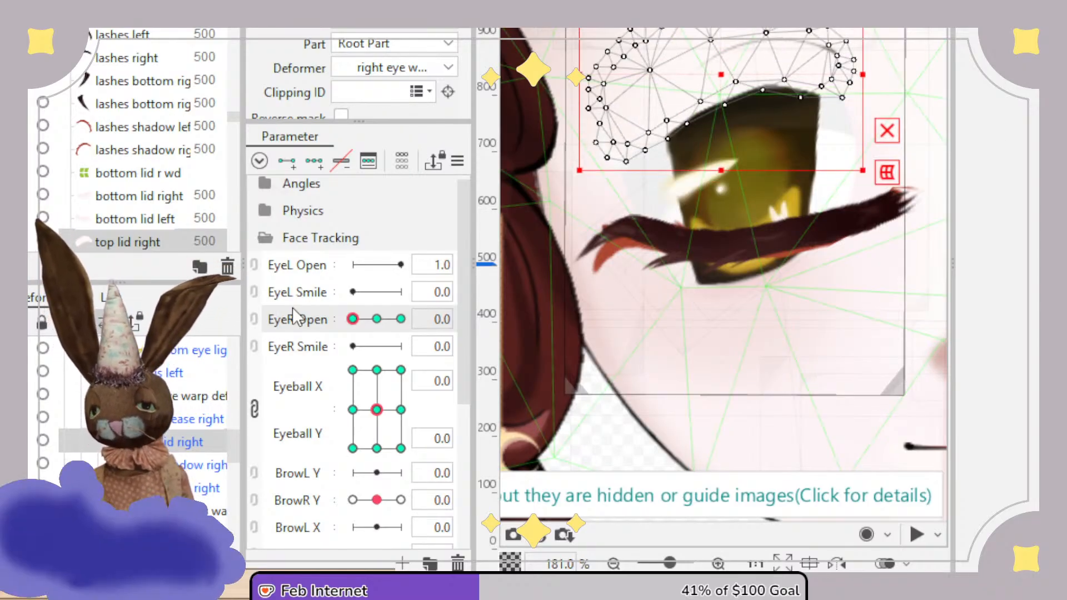
Undo the top lid right mesh's EyeR Open keyforms and give the top lash wd warp deformer three EyeR Open keyforms instead.
key(ctrl+z)
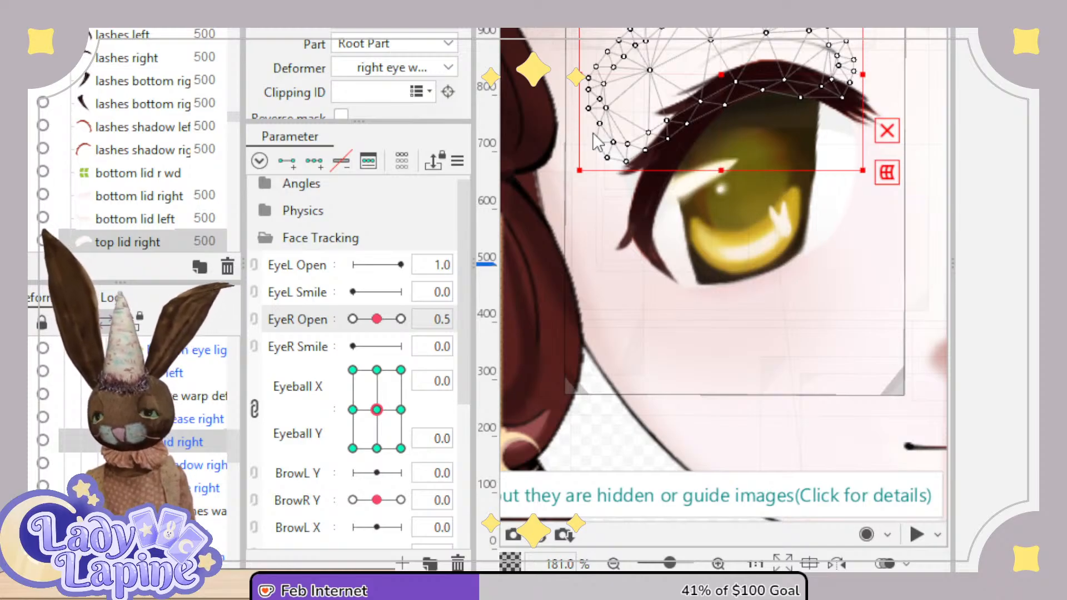
key(ctrl+z)
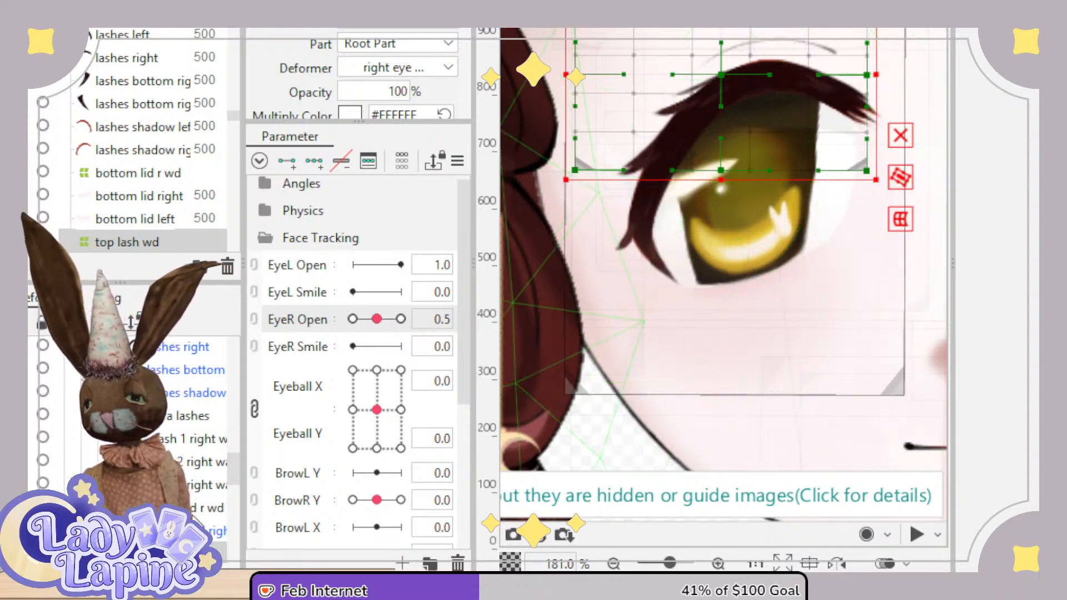
drag(376, 321, 351, 320)
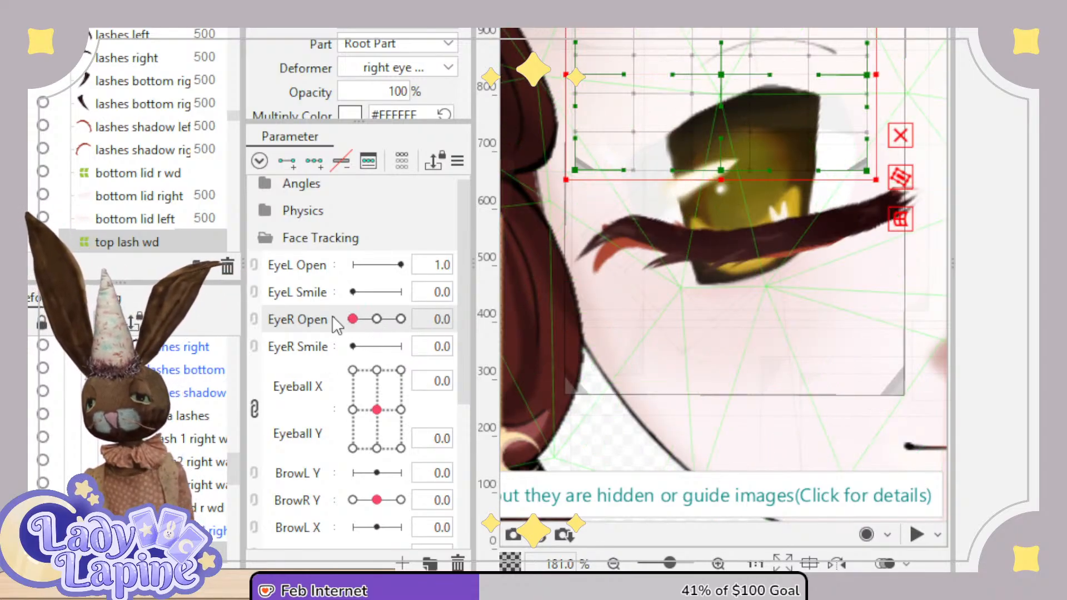
click(315, 162)
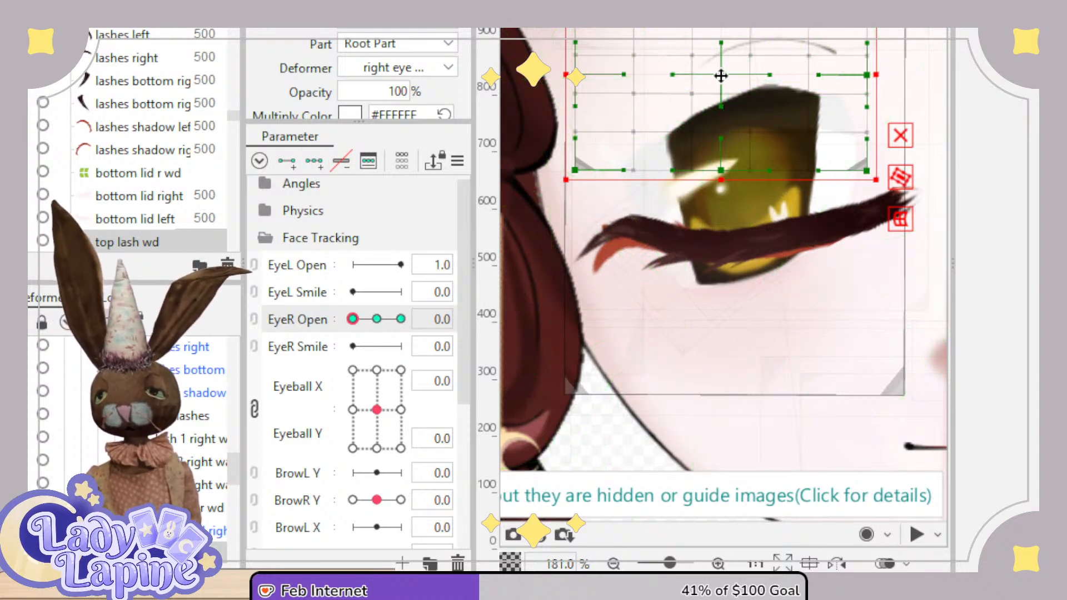
At EyeR Open 0.0, lower the top lash wd deformer over the eye, widen its inner side toward the nose, and pull its centre down.
drag(721, 74, 729, 134)
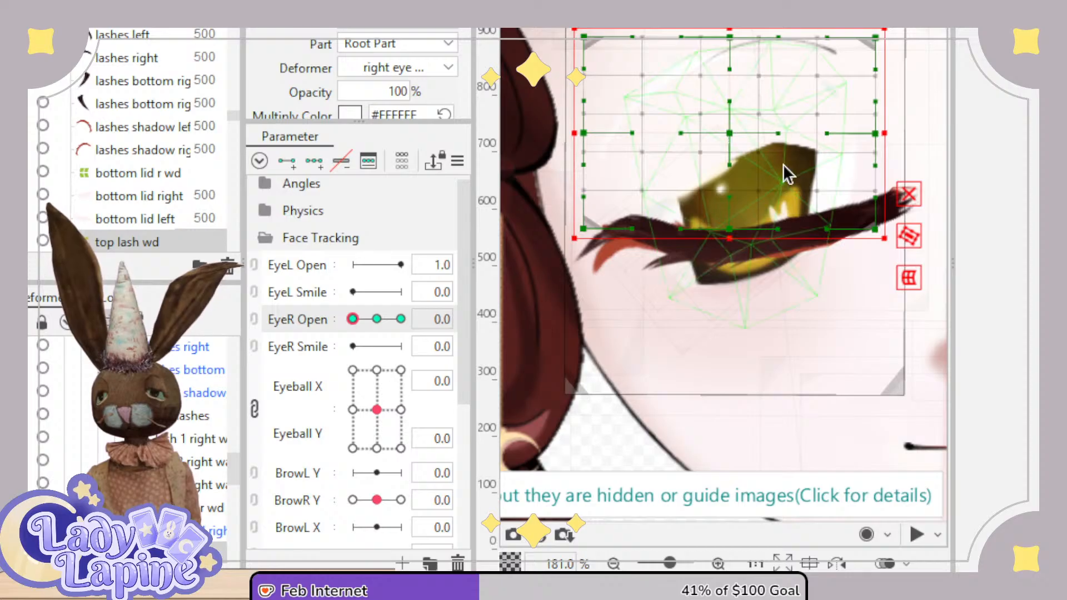
drag(877, 134, 894, 135)
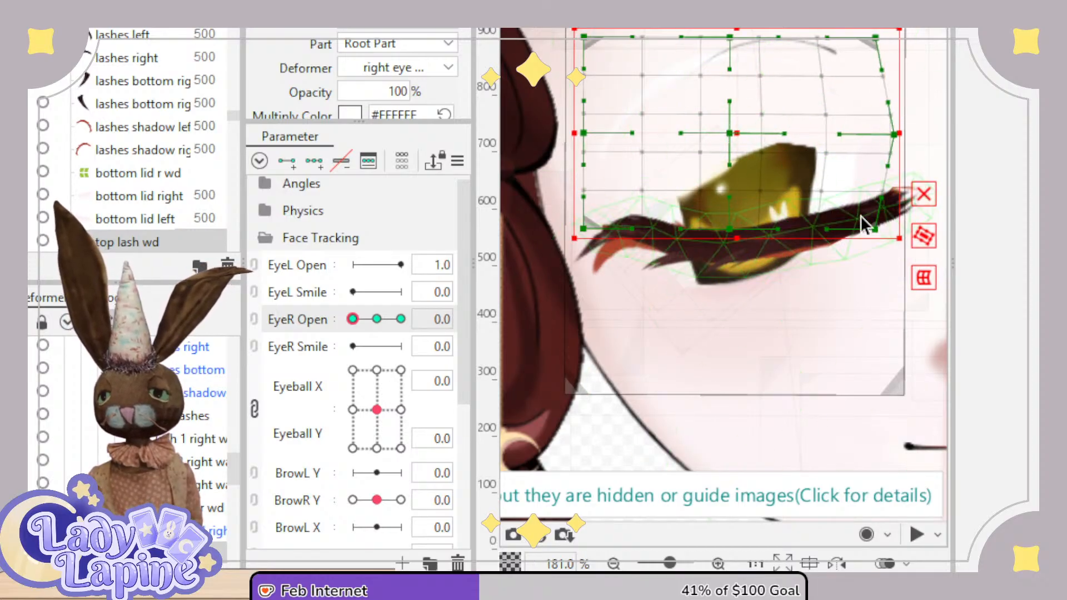
drag(876, 228, 905, 256)
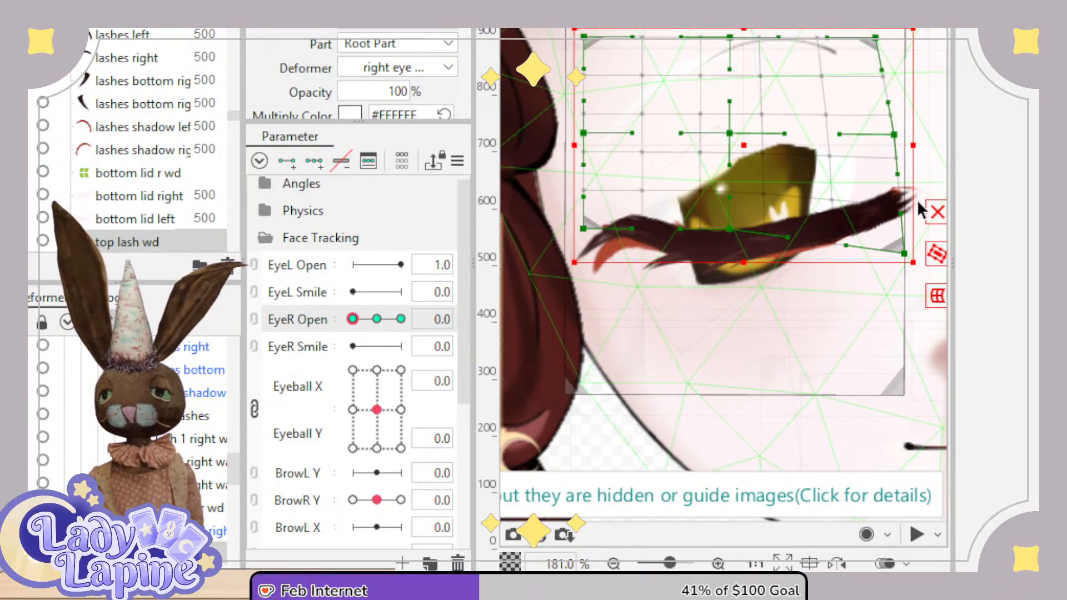
drag(730, 134, 743, 165)
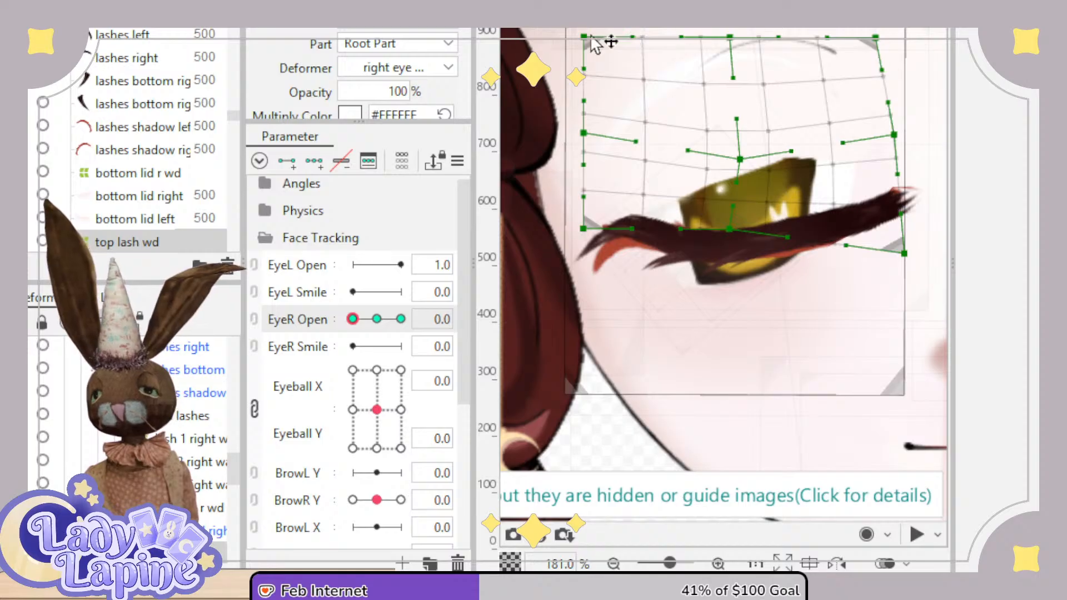
Stretch the top lash wd deformer's upper and outer edges outward, and pull its inner edge and centre down toward the closed lash line.
drag(585, 37, 543, 1)
drag(730, 37, 715, 1)
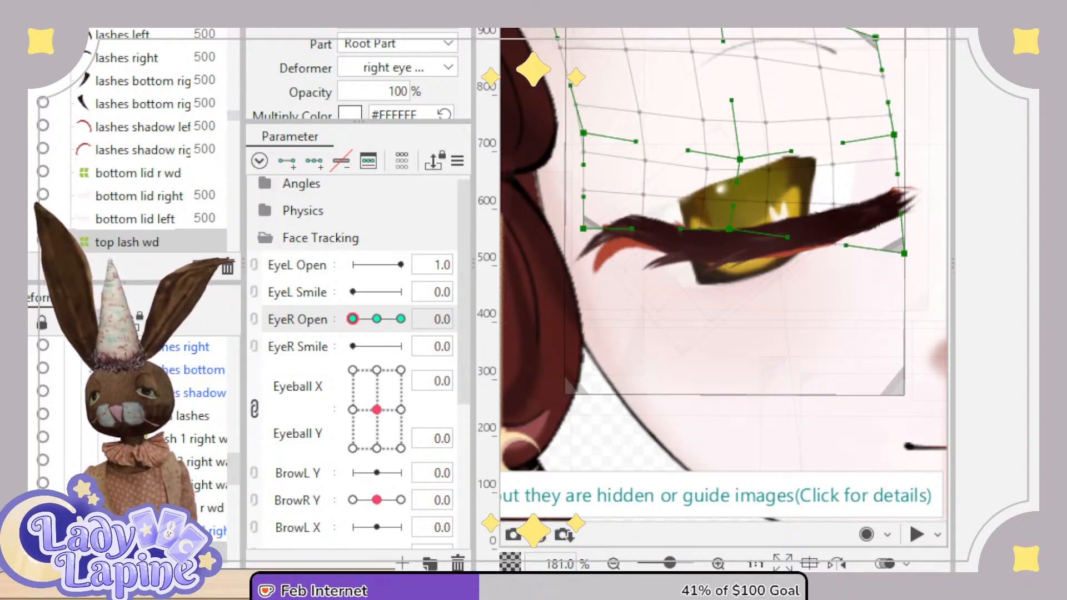
drag(584, 134, 532, 124)
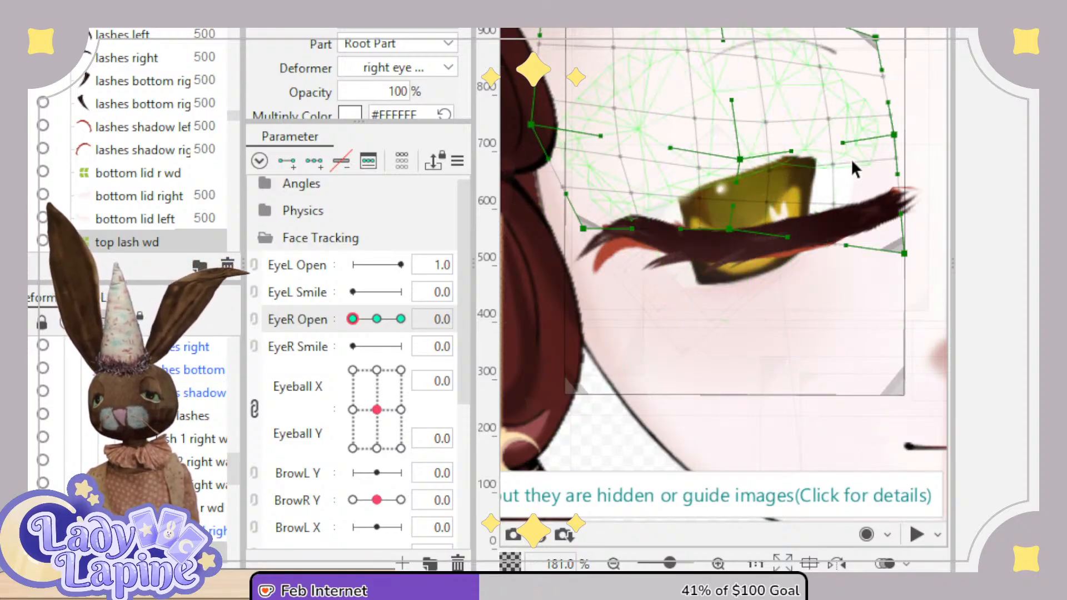
drag(894, 135, 907, 156)
drag(737, 168, 752, 231)
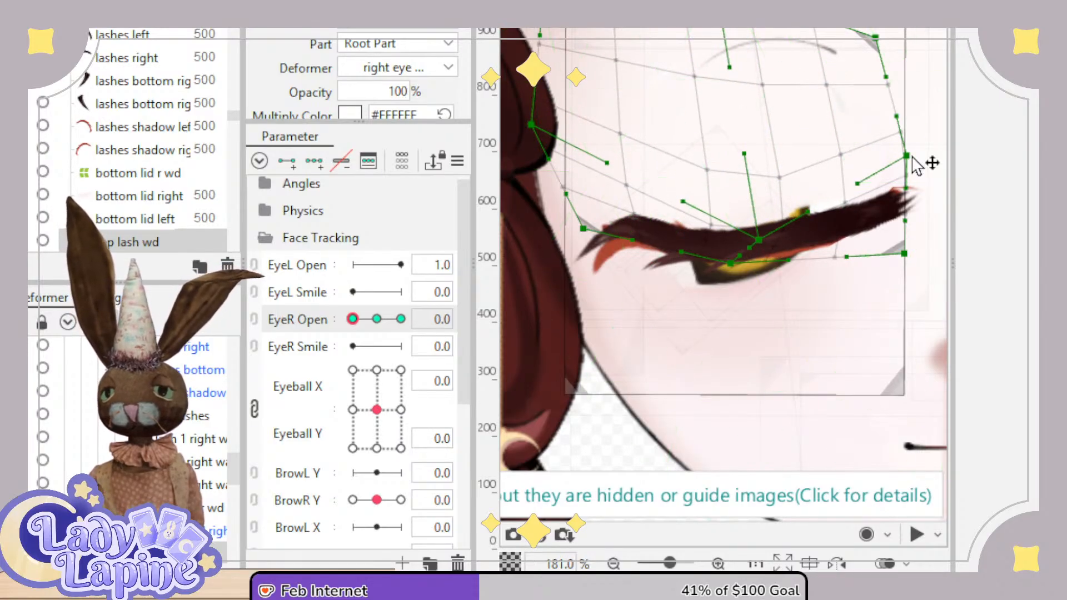
With EyeR Open at 0.0, reshape the nose-side edge of the top lash wd warp around the closed lash and preview the blink.
drag(912, 156, 913, 197)
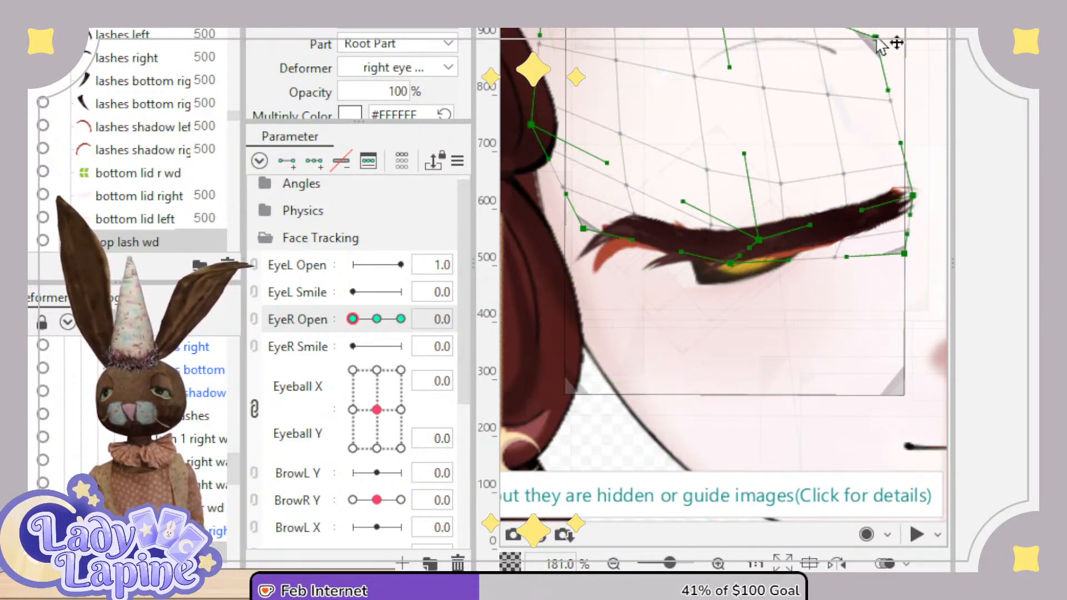
drag(881, 44, 927, 59)
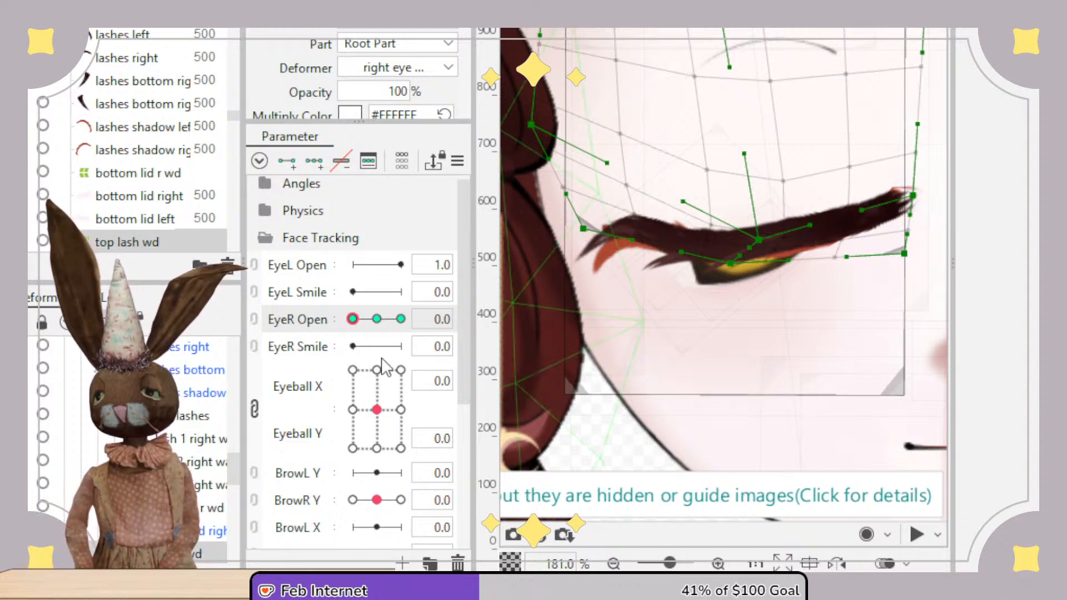
drag(356, 320, 380, 340)
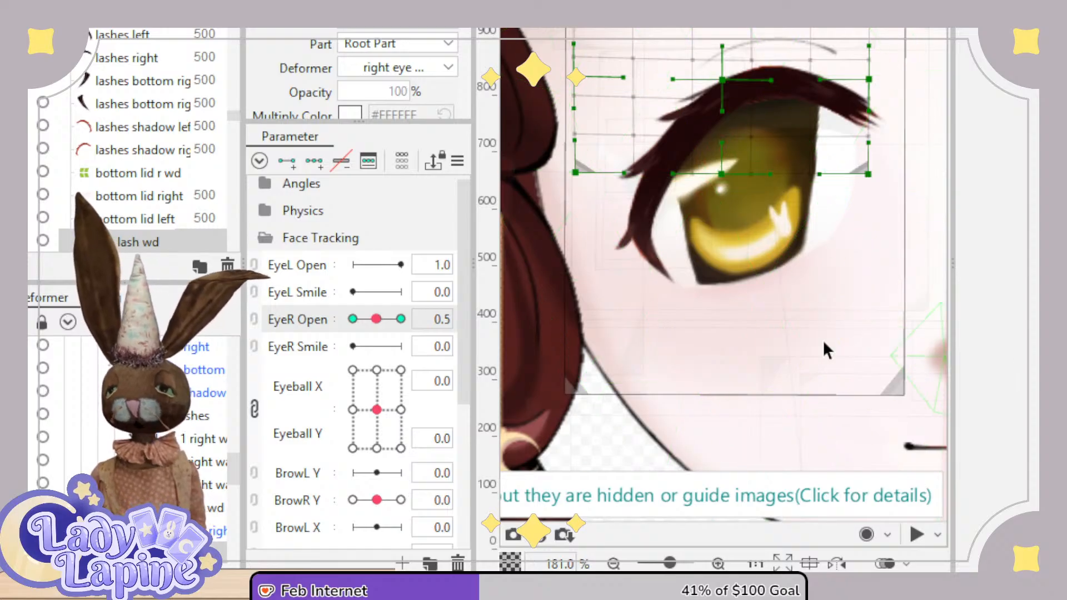
key(ctrl+z)
mouse_move(382, 323)
mouse_down()
mouse_move(354, 323)
mouse_move(367, 323)
mouse_up()
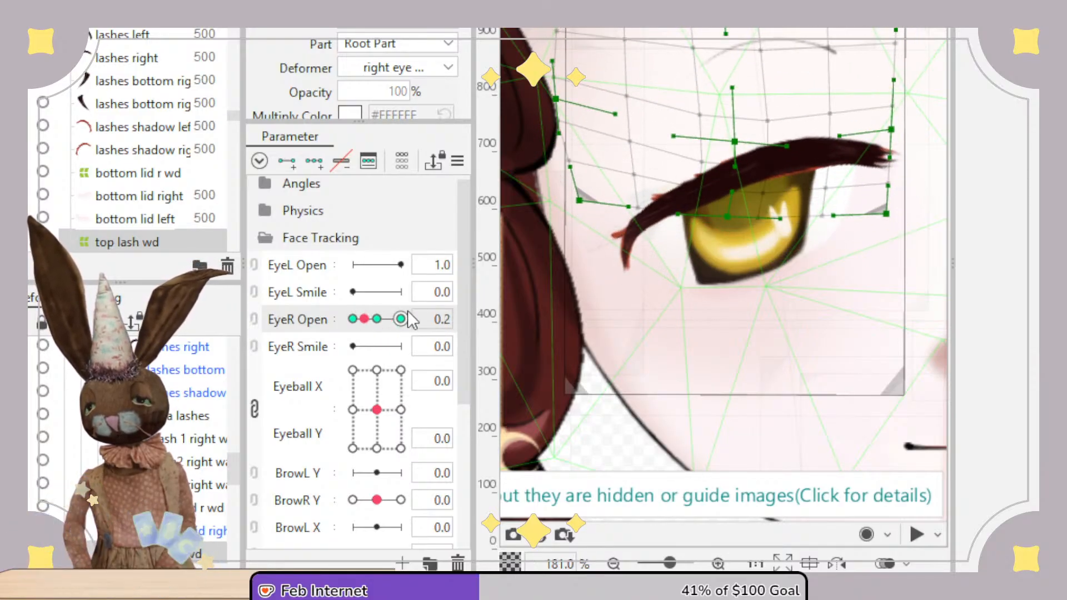
Lower the outer bottom corner of the top lash wd warp at EyeR Open 0.0 and check the in-between motion.
drag(631, 281, 686, 310)
scroll(687, 311, up, 3)
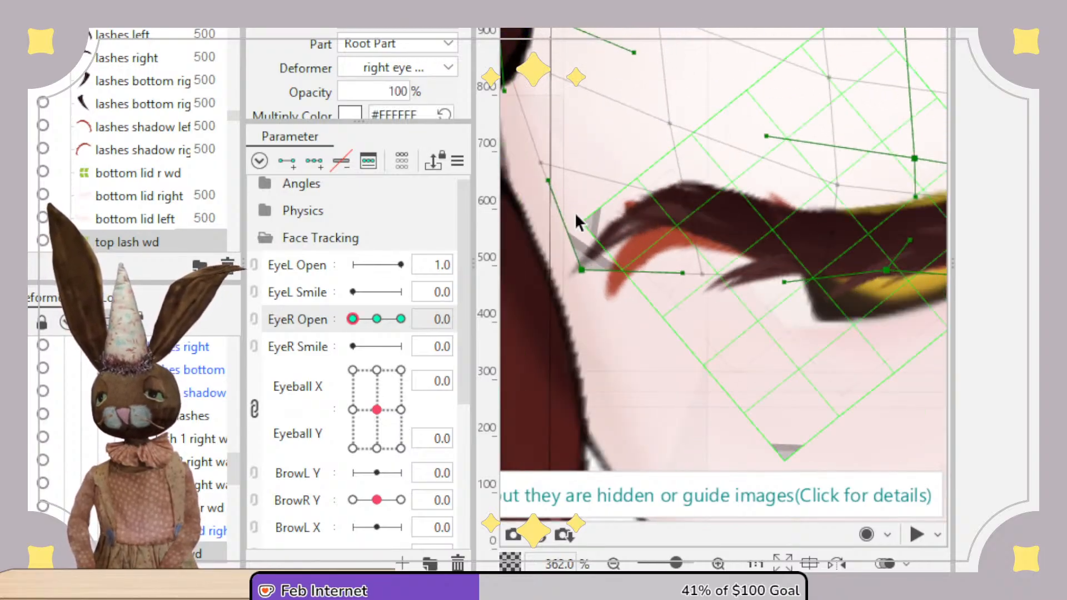
drag(572, 205, 522, 309)
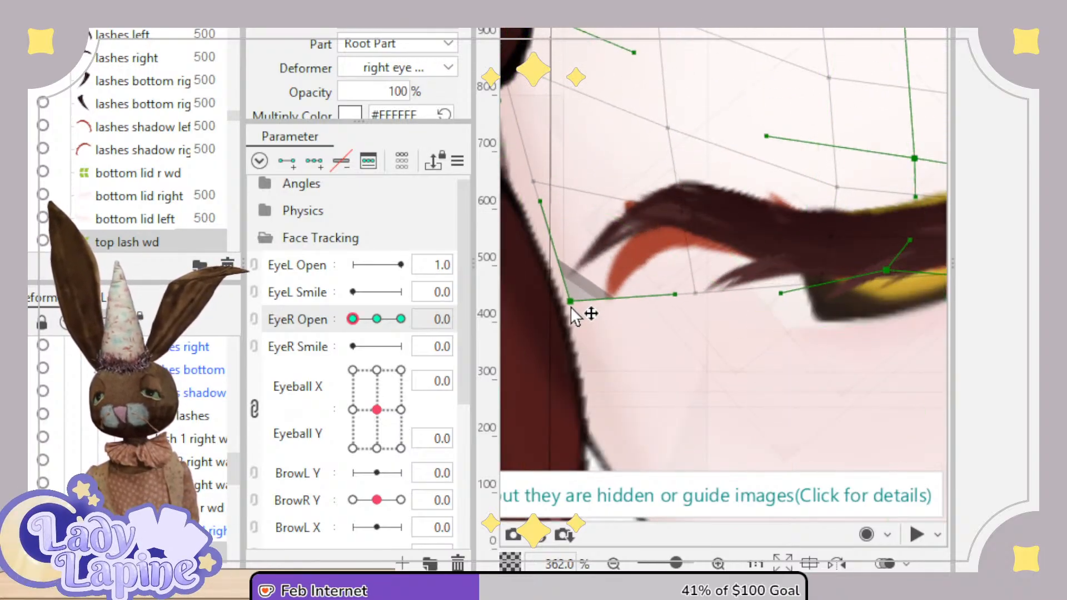
drag(353, 319, 373, 328)
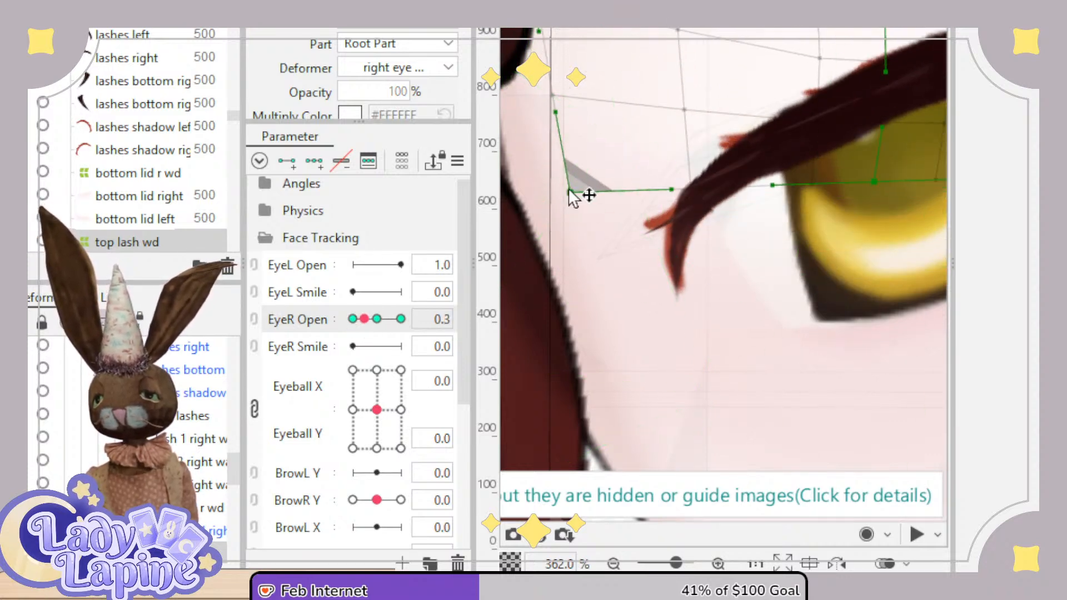
At EyeR Open 0.5, pull the outer bottom corner of the top lash wd warp down beside the outer lashes.
click(384, 321)
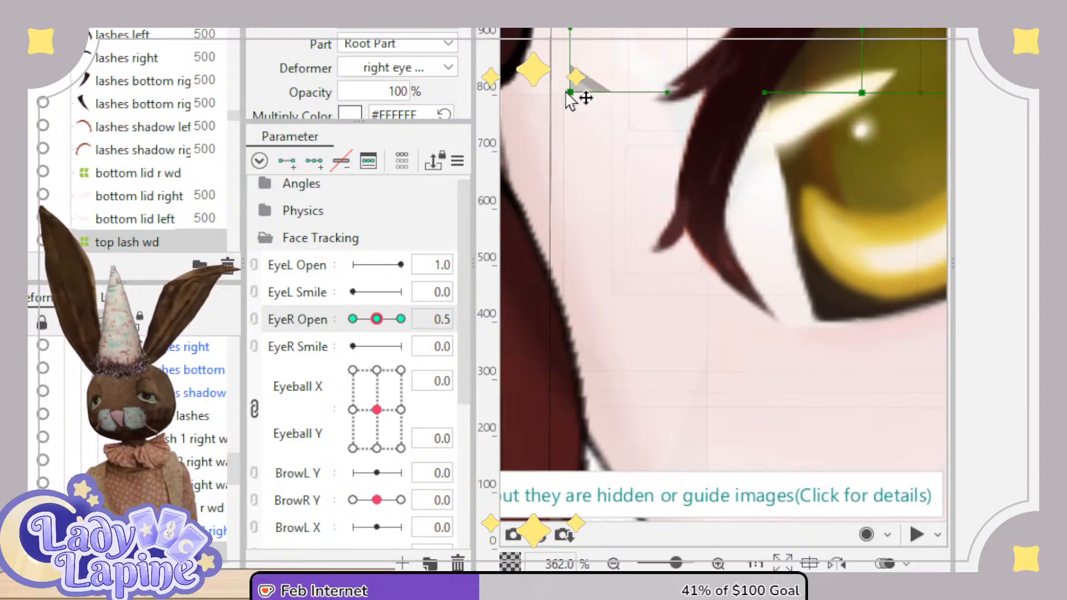
drag(566, 93, 597, 231)
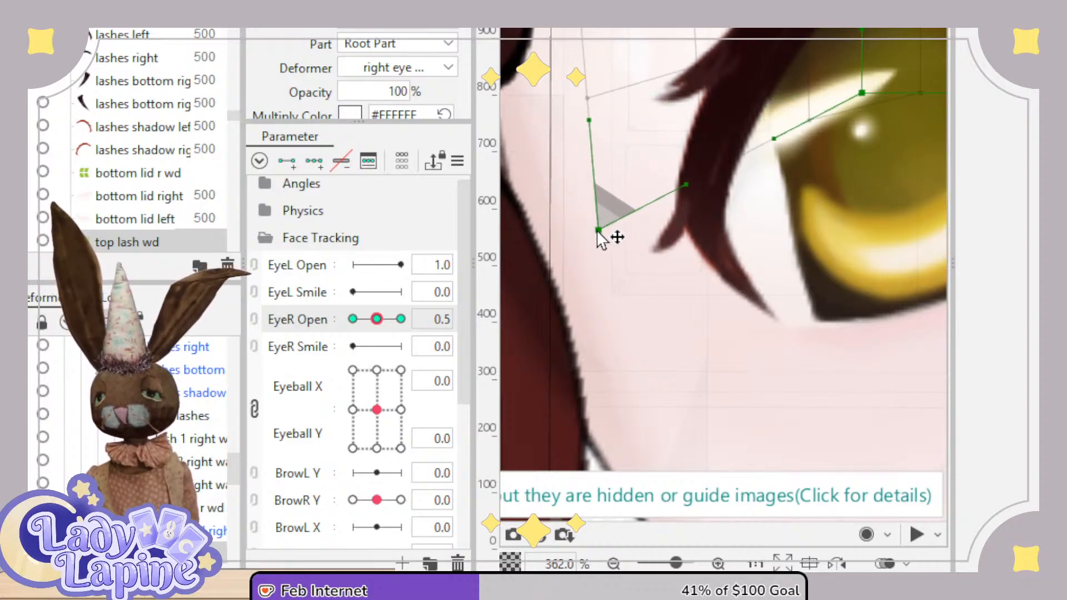
drag(798, 243, 717, 315)
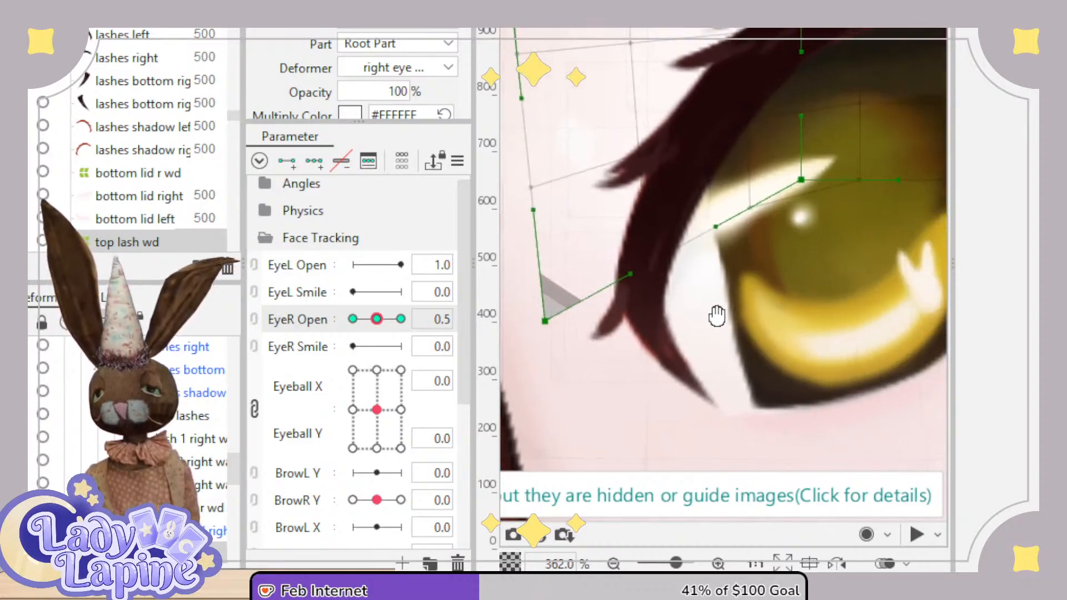
scroll(717, 316, down, 5)
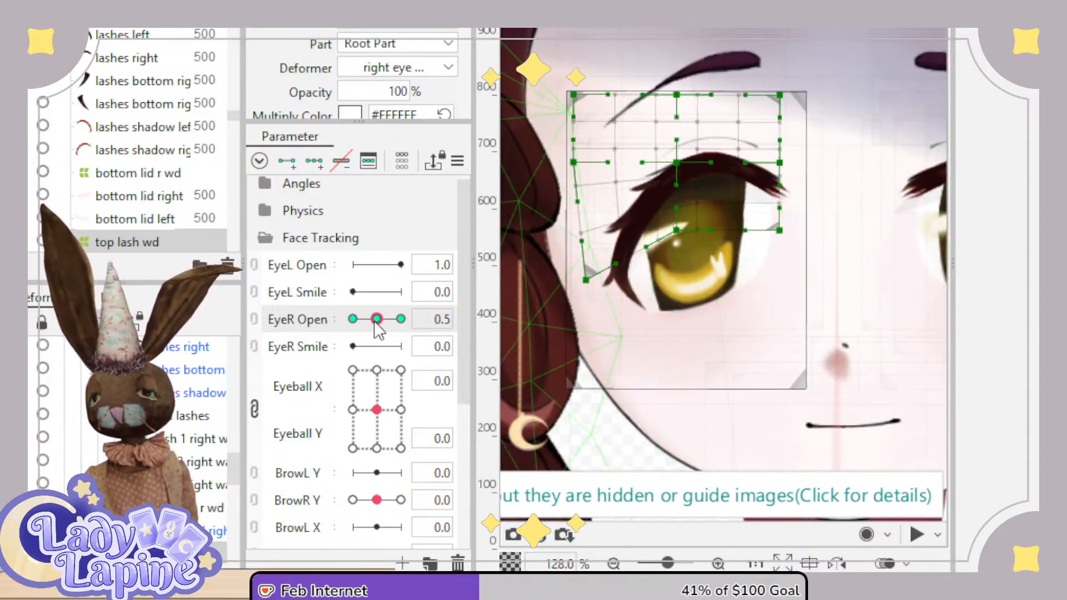
At EyeR Open 0.0, lower the top lash wd warp's lower-middle control point and level its side handles along the closed lash.
drag(375, 323, 352, 322)
scroll(701, 326, up, 2)
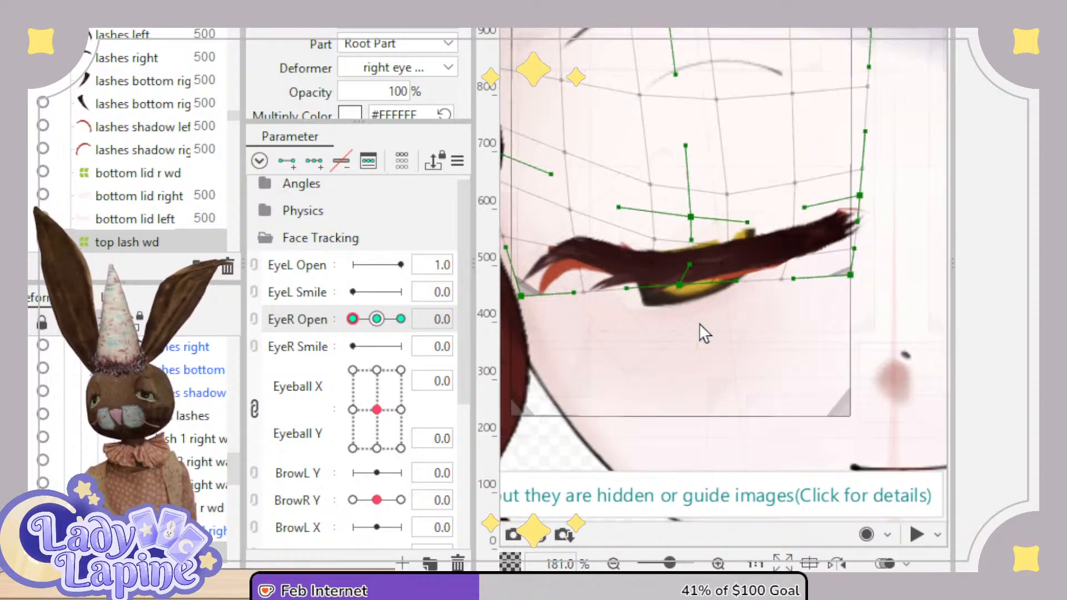
drag(699, 322, 717, 313)
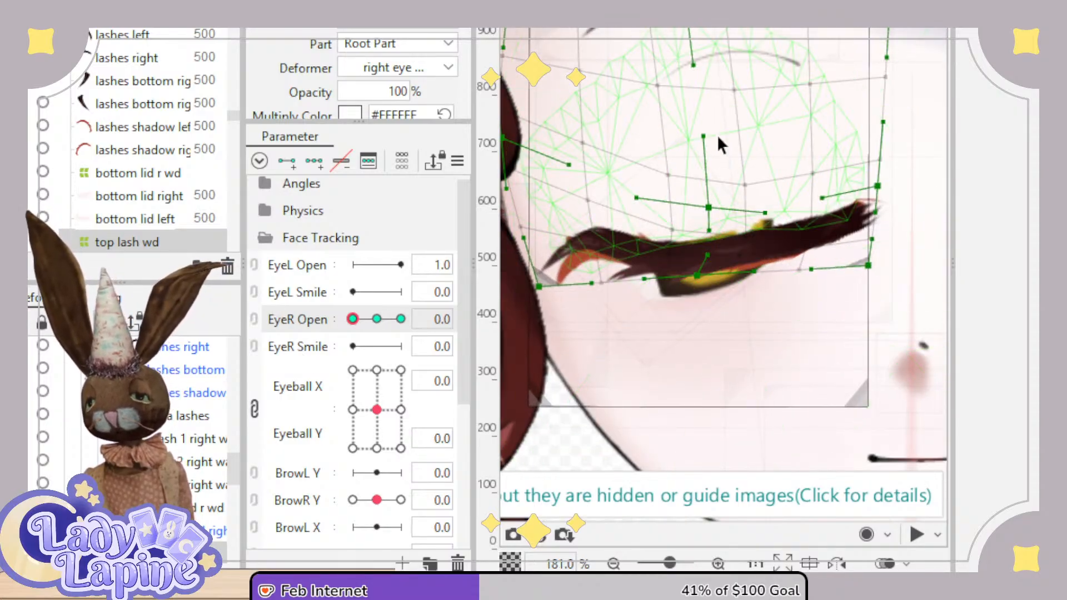
drag(707, 204, 721, 227)
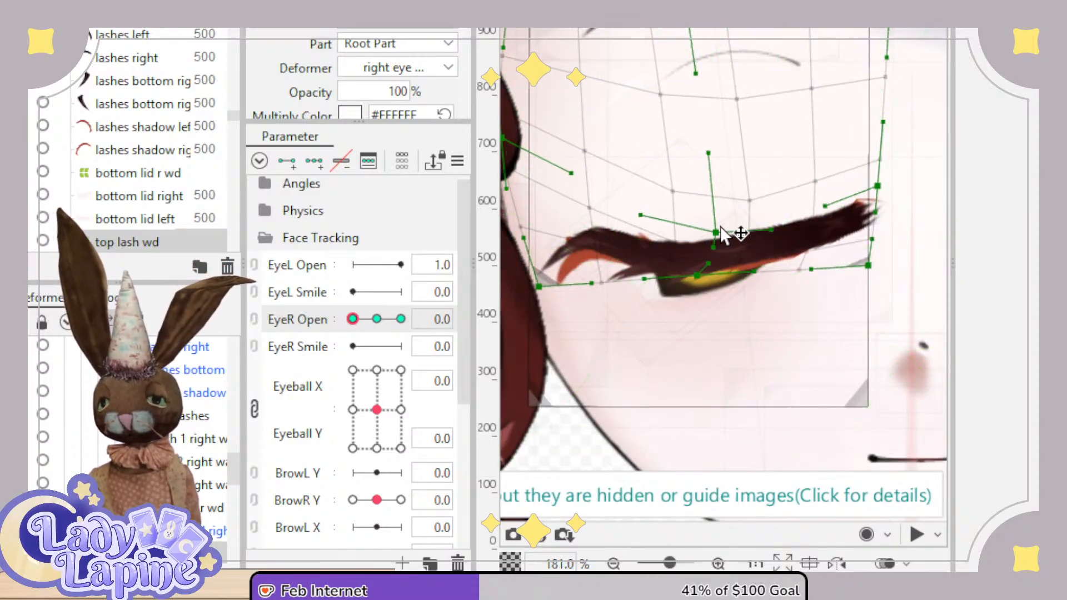
drag(640, 215, 639, 224)
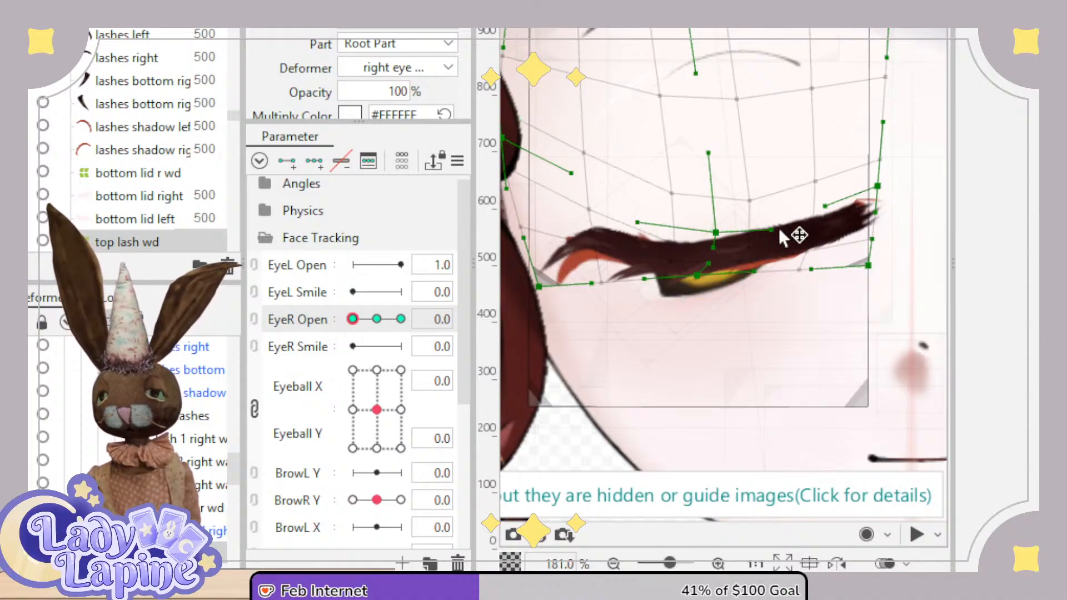
drag(773, 228, 779, 231)
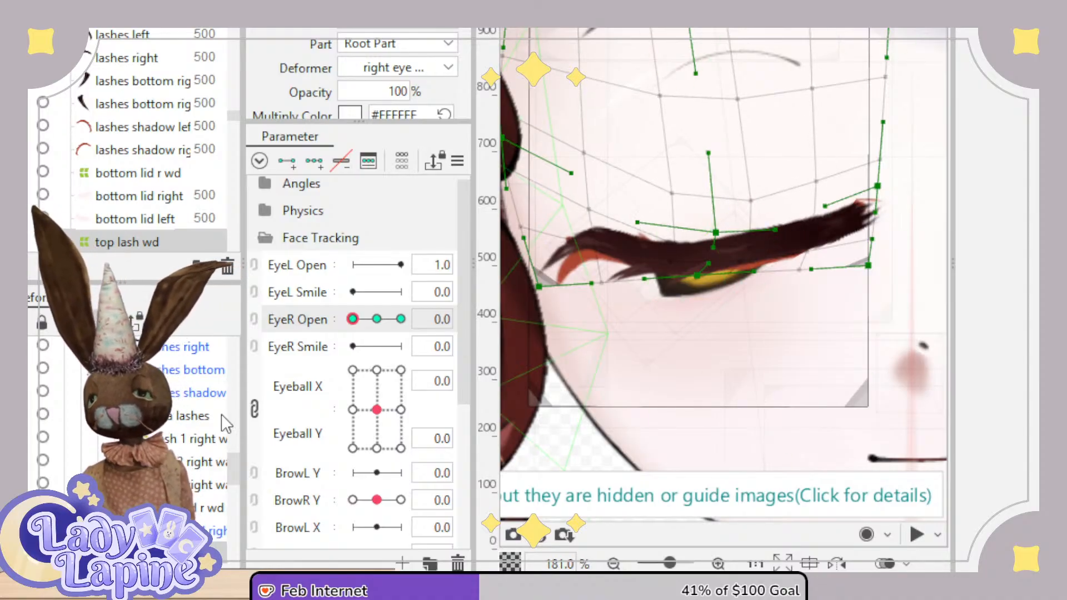
Move the outer end of the right lashes shadow's deform path up and outward under the lash at EyeR Open 0.0.
click(217, 393)
scroll(584, 357, up, 3)
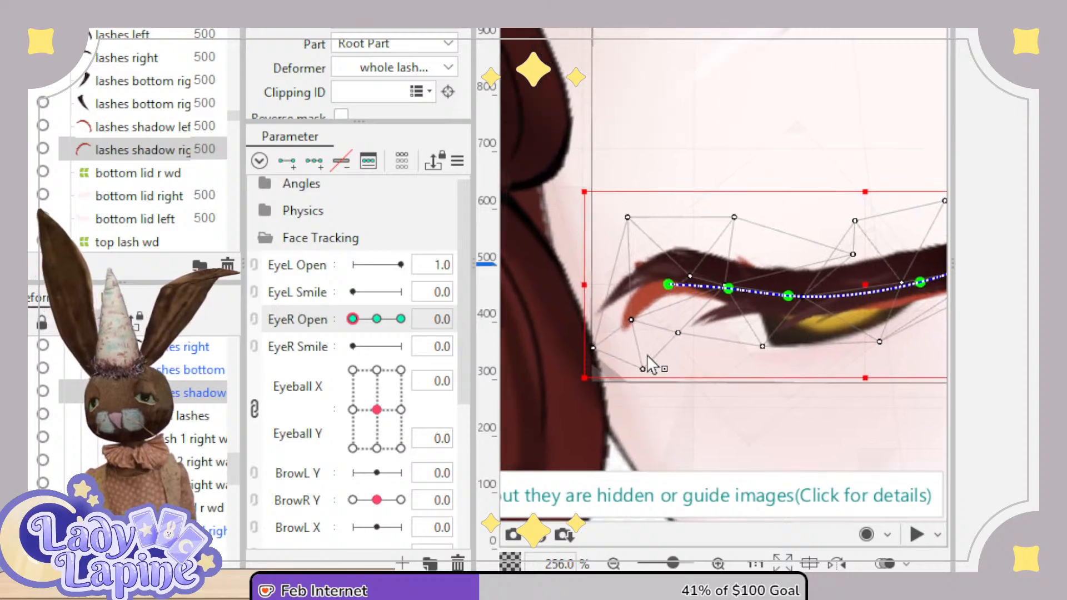
drag(666, 286, 652, 276)
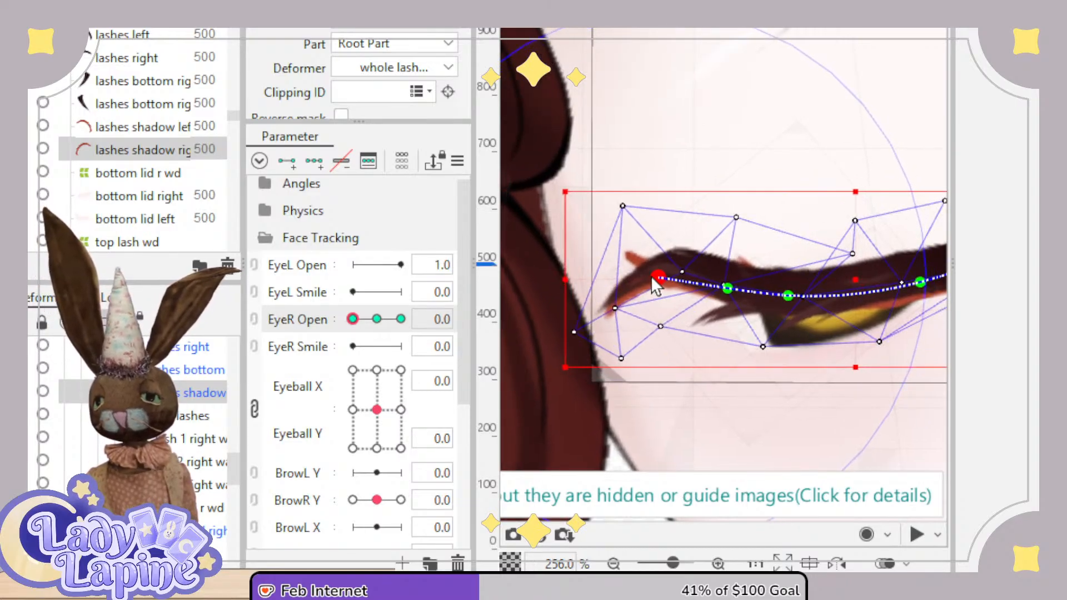
At EyeR Open 0.5, try raising the middle deform path point of the right lashes shadow.
drag(355, 328, 377, 322)
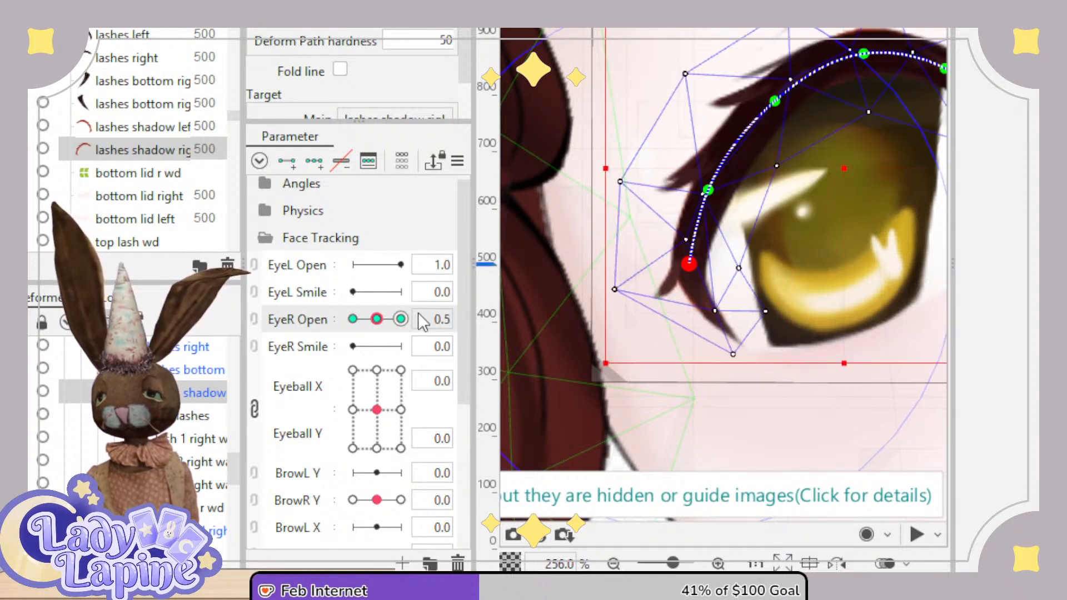
drag(739, 301, 665, 318)
scroll(665, 318, down, 4)
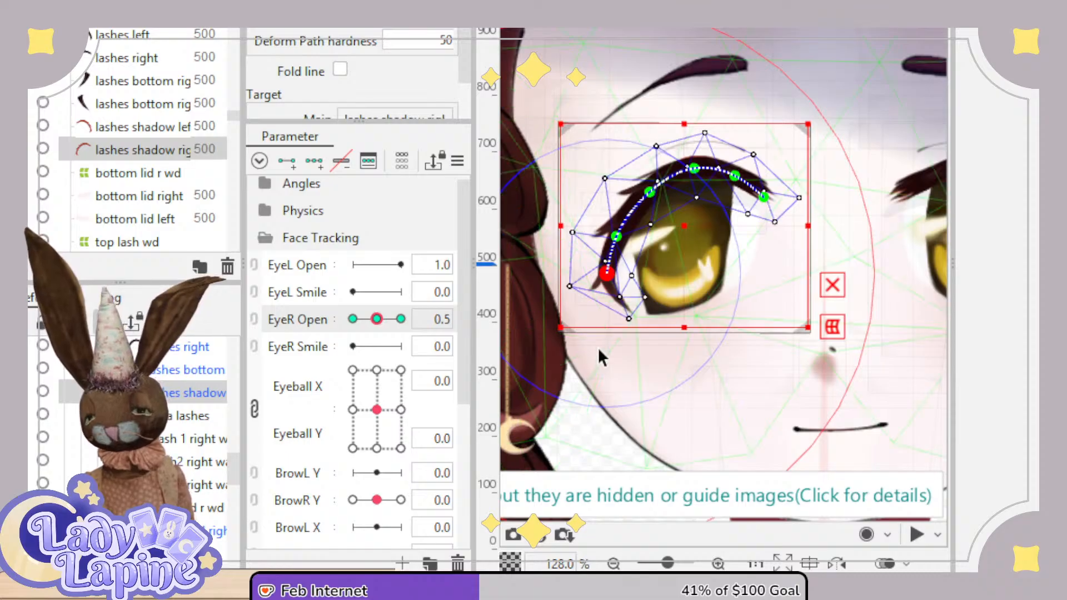
scroll(665, 317, up, 2)
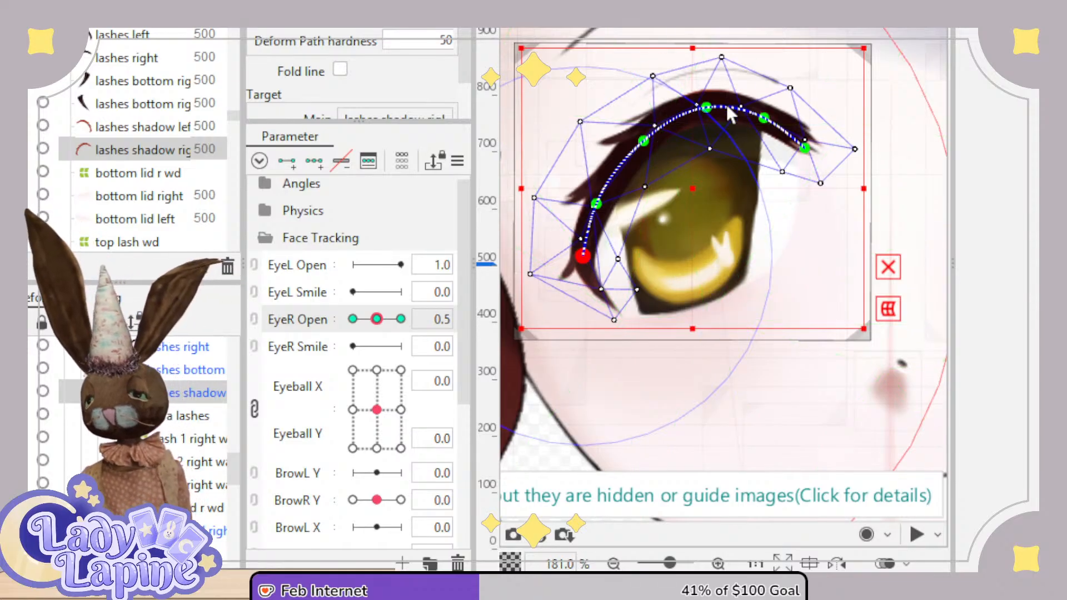
click(705, 107)
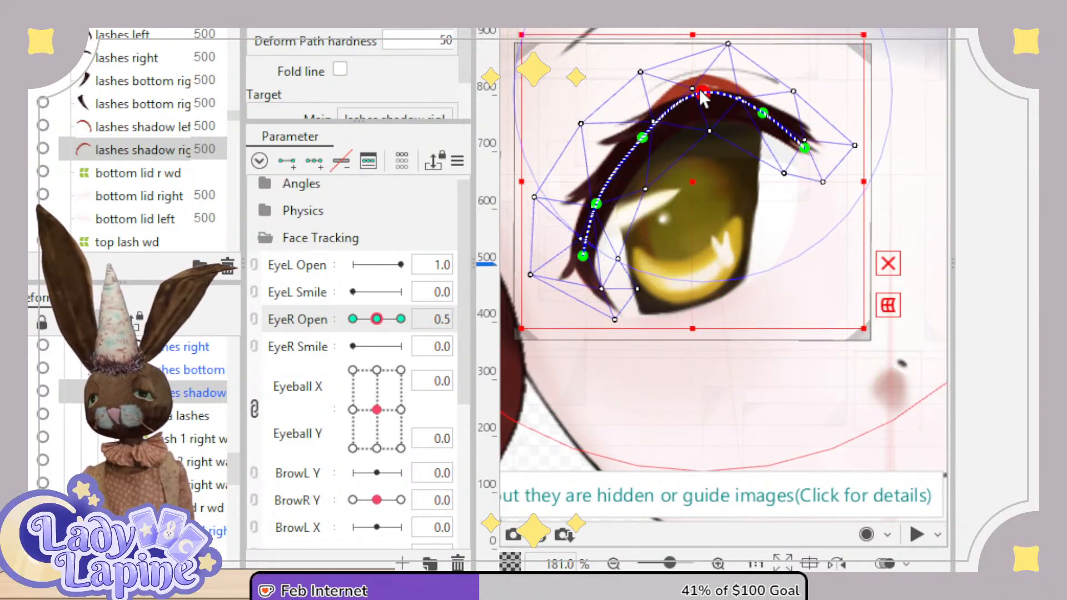
drag(701, 104, 703, 106)
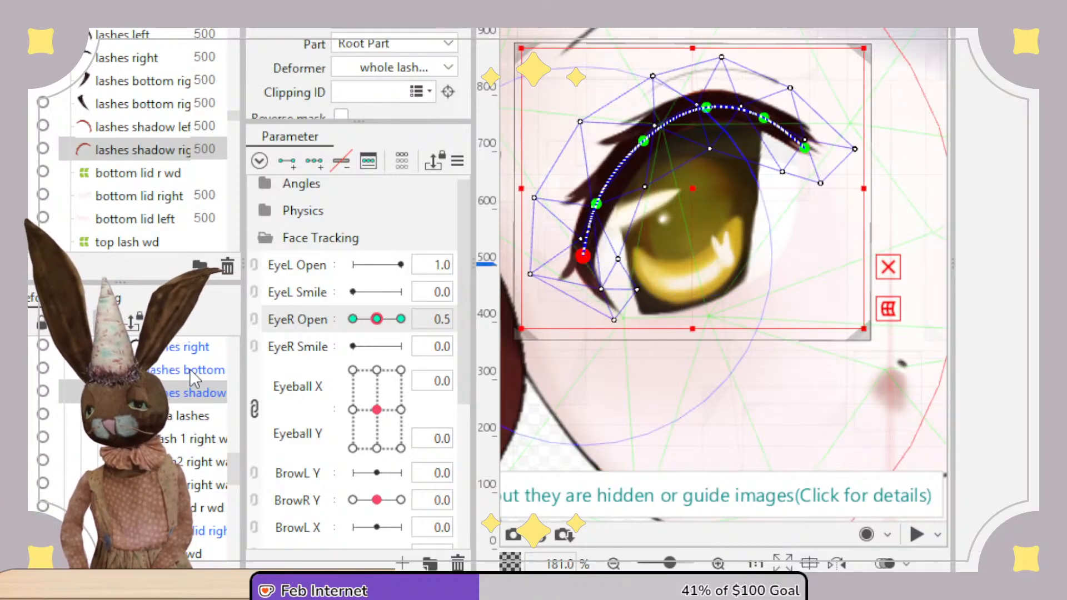
Try to round the right lashes' arch at EyeR Open 0.5 by moving four deform path points up and outward.
click(189, 347)
click(683, 109)
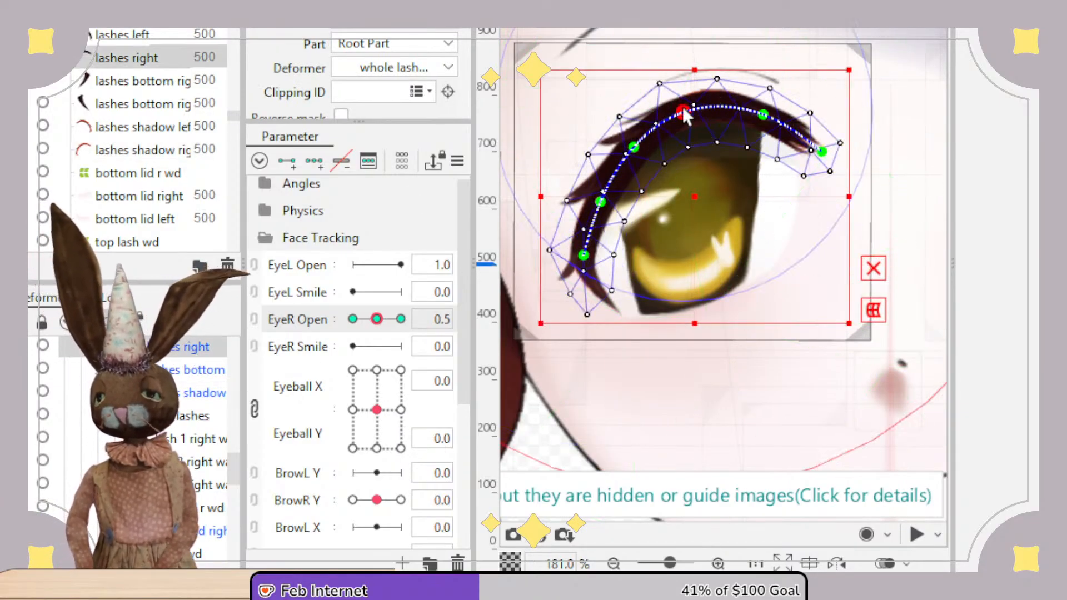
drag(683, 109, 683, 103)
drag(768, 114, 773, 108)
drag(636, 145, 628, 136)
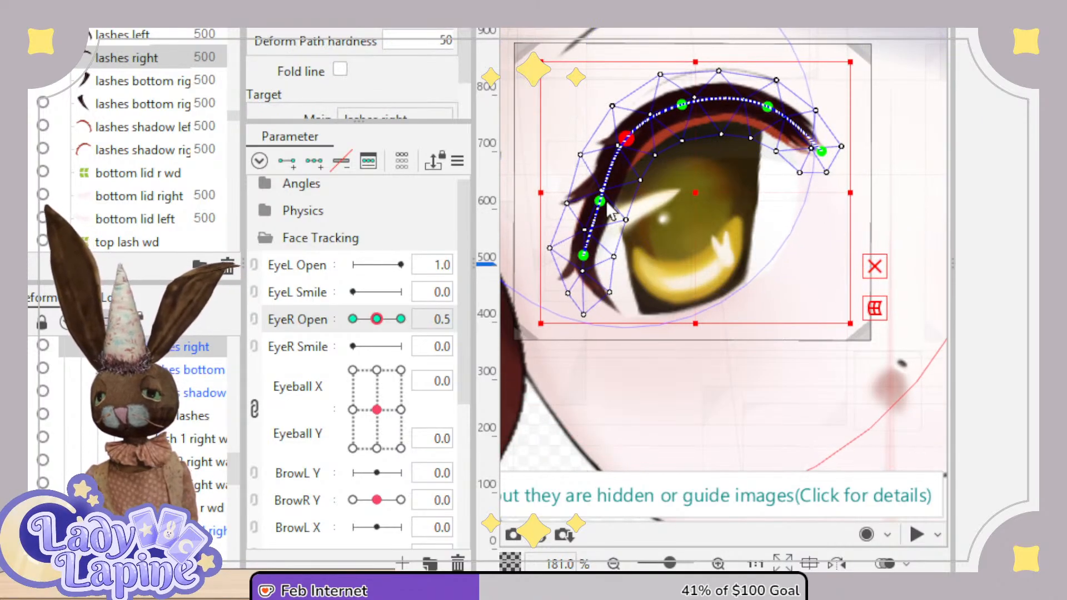
drag(600, 201, 592, 195)
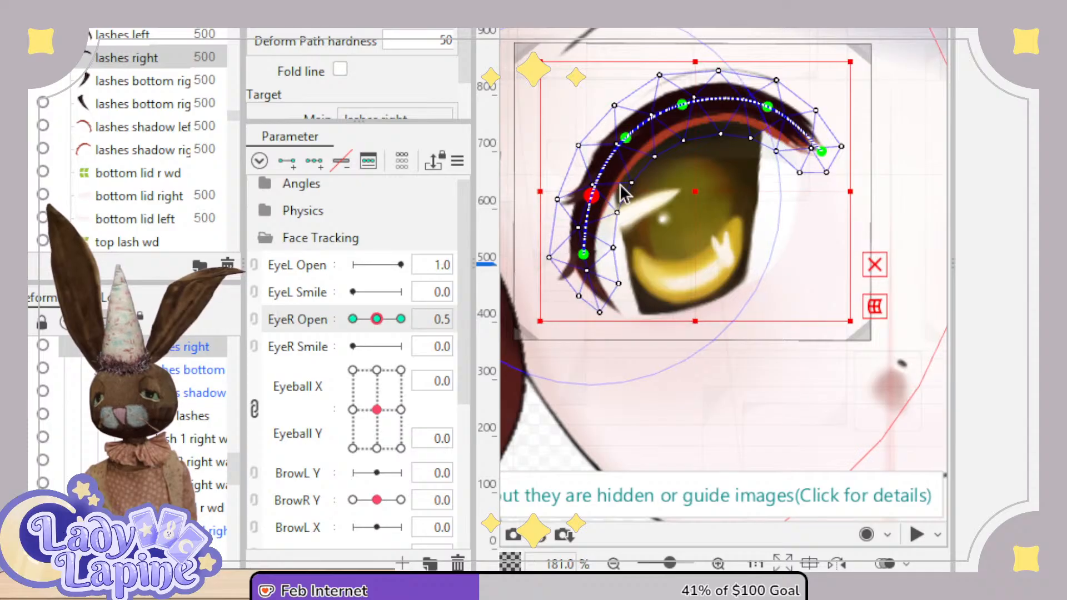
Try to fit the right lashes shadow to the rounder lash arch by moving its upper path points at EyeR Open 0.5.
click(166, 393)
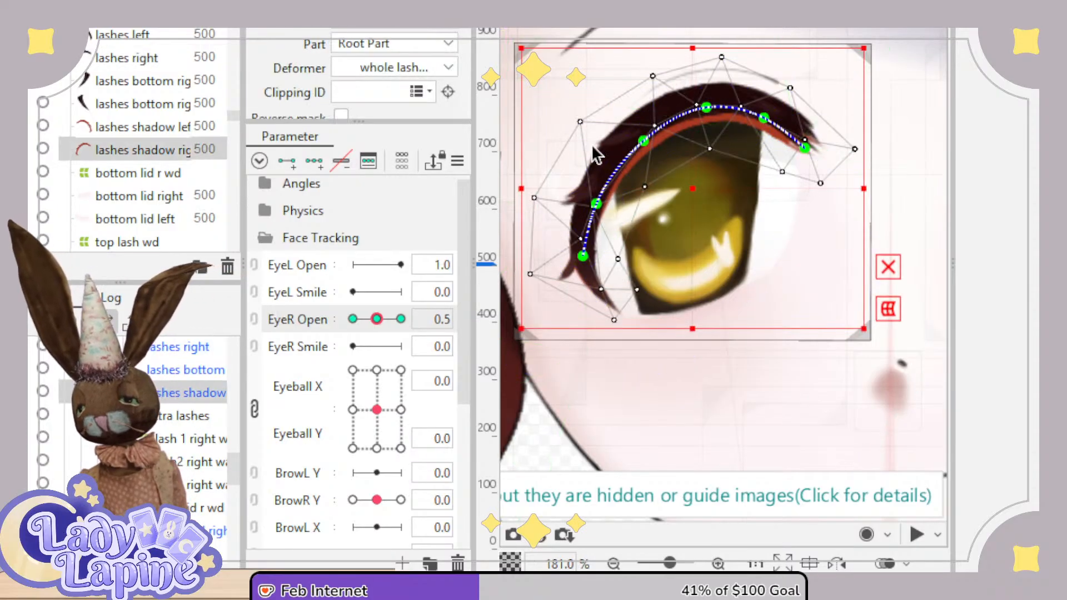
mouse_move(709, 105)
mouse_down()
mouse_move(705, 92)
mouse_move(700, 104)
mouse_up()
drag(763, 114, 765, 112)
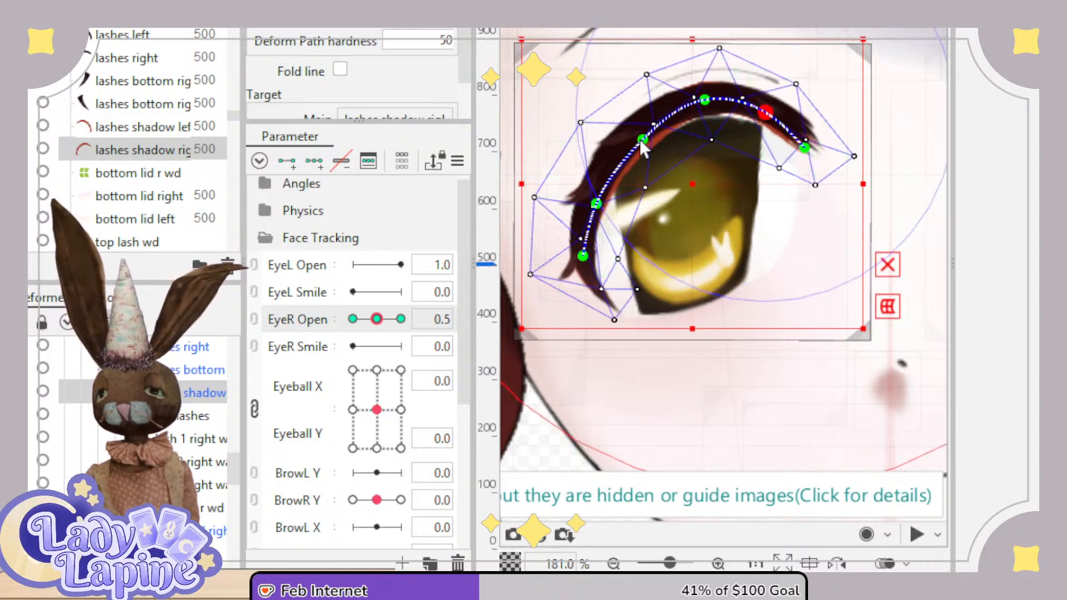
drag(642, 139, 632, 135)
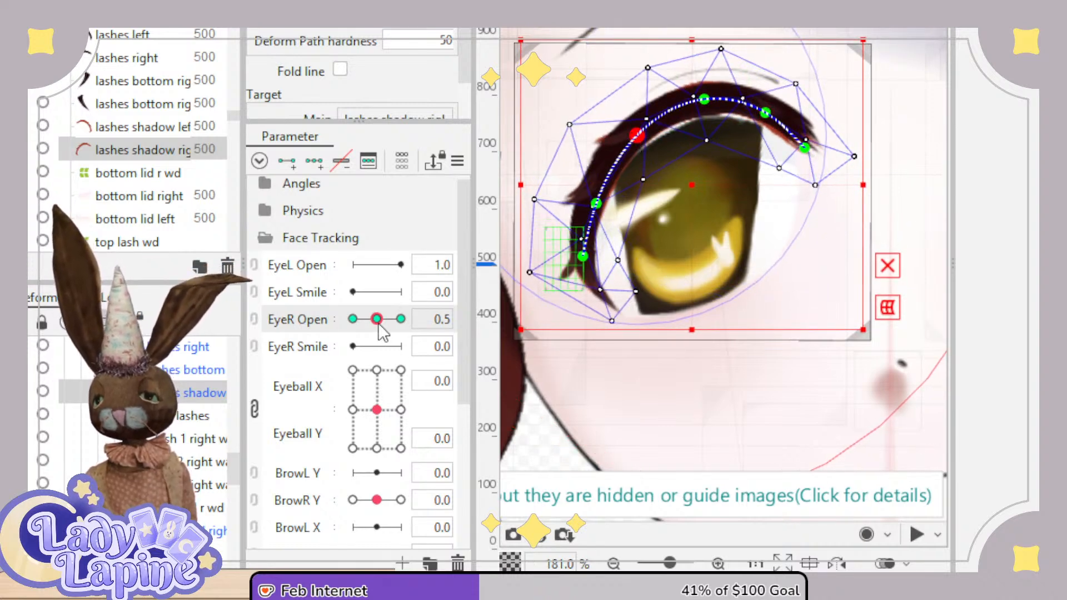
Compare the open-eye shape, and undo the path edits made to the right lashes and their shadow at EyeR Open 0.5.
mouse_move(380, 325)
mouse_down()
mouse_move(351, 322)
mouse_move(400, 324)
mouse_up()
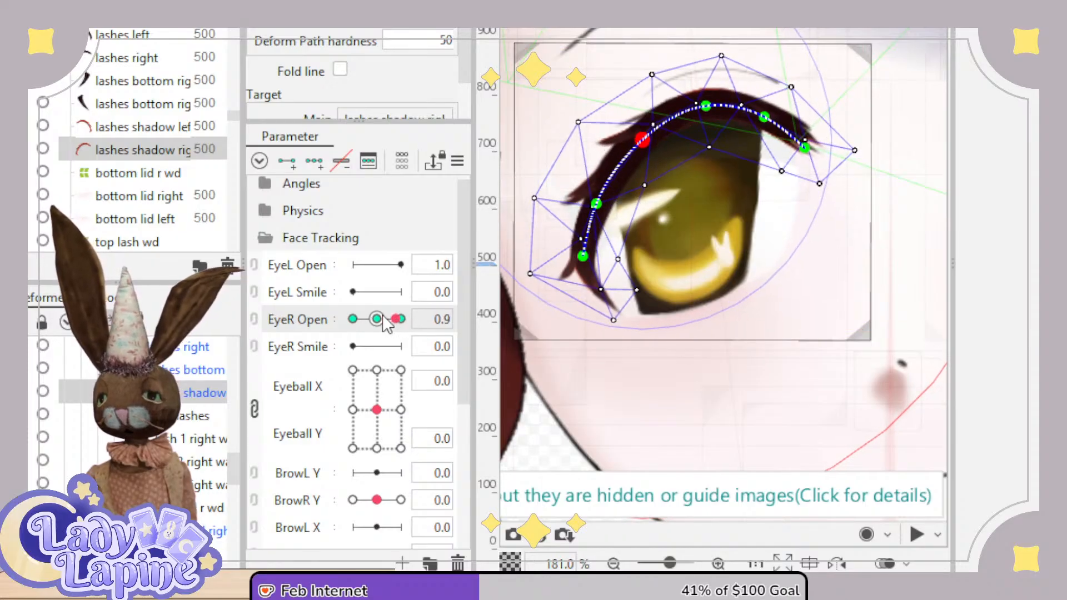
click(378, 319)
key(ctrl+z)
key(ctrl+z)
key(ctrl+z)
key(ctrl+z)
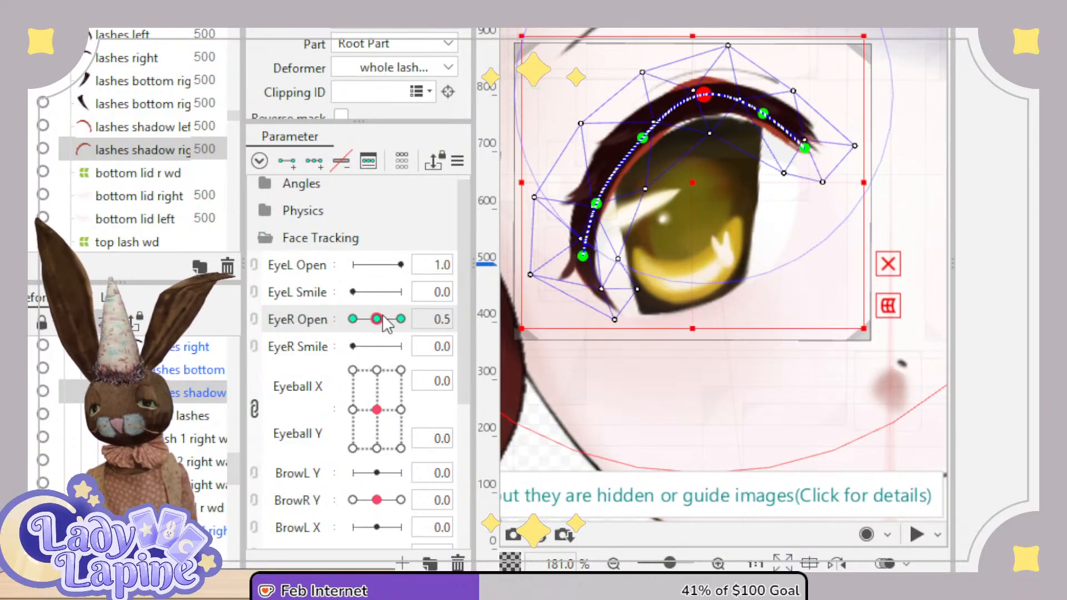
key(ctrl+z)
key(ctrl+z)
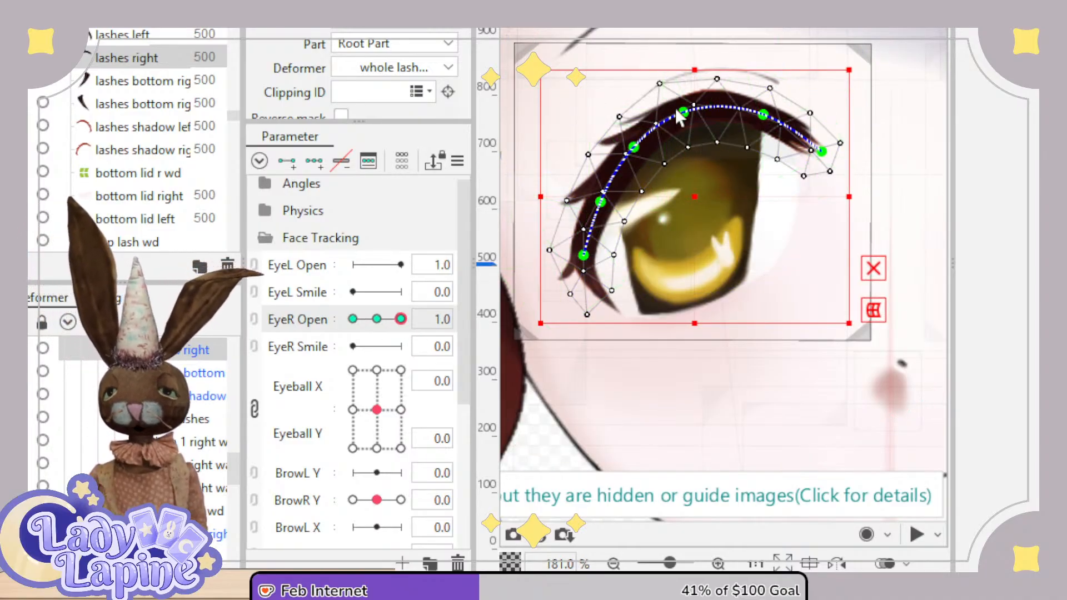
At EyeR Open 1.0, round the right lashes' arch by moving four deform path points up and outward.
drag(684, 112, 678, 101)
drag(763, 114, 768, 104)
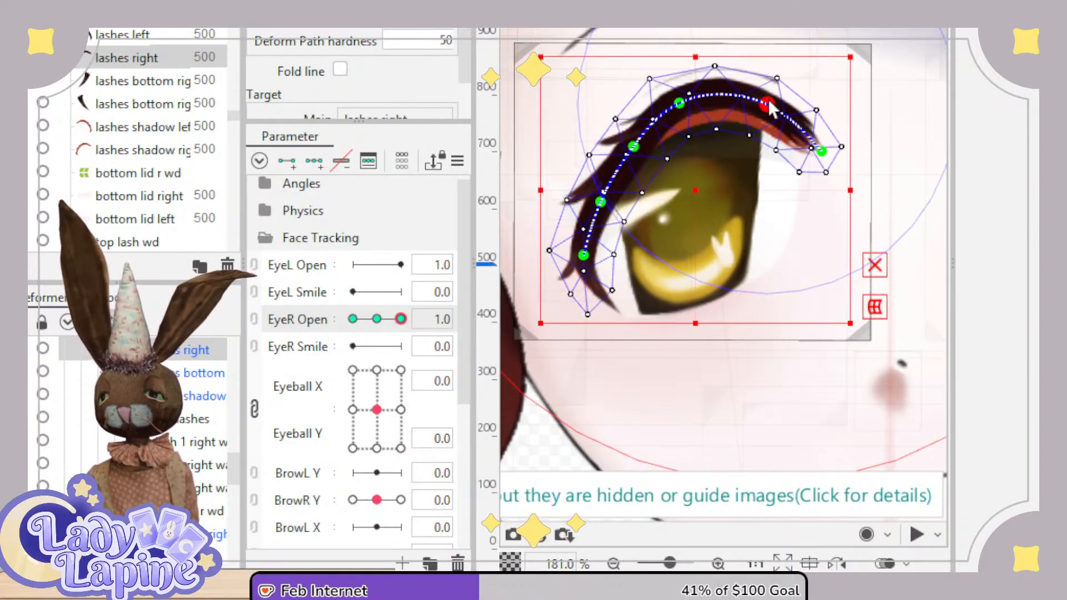
drag(635, 149, 626, 142)
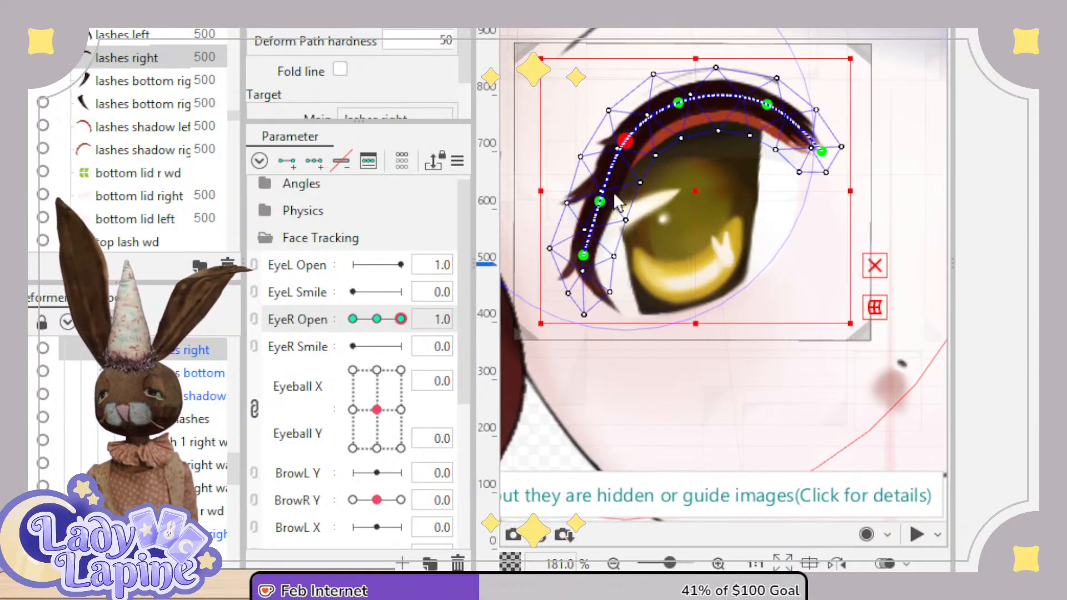
drag(601, 199, 591, 196)
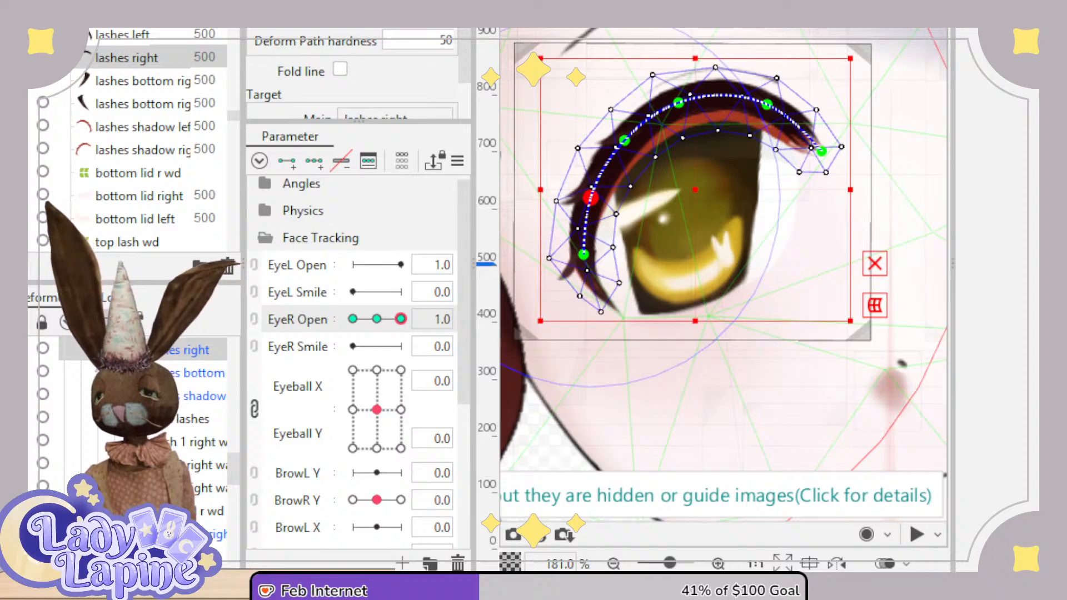
At EyeR Open 1.0, fit the right lashes shadow to the rounder lash arch by moving its deform path points.
click(199, 396)
drag(766, 118, 702, 96)
drag(641, 139, 634, 133)
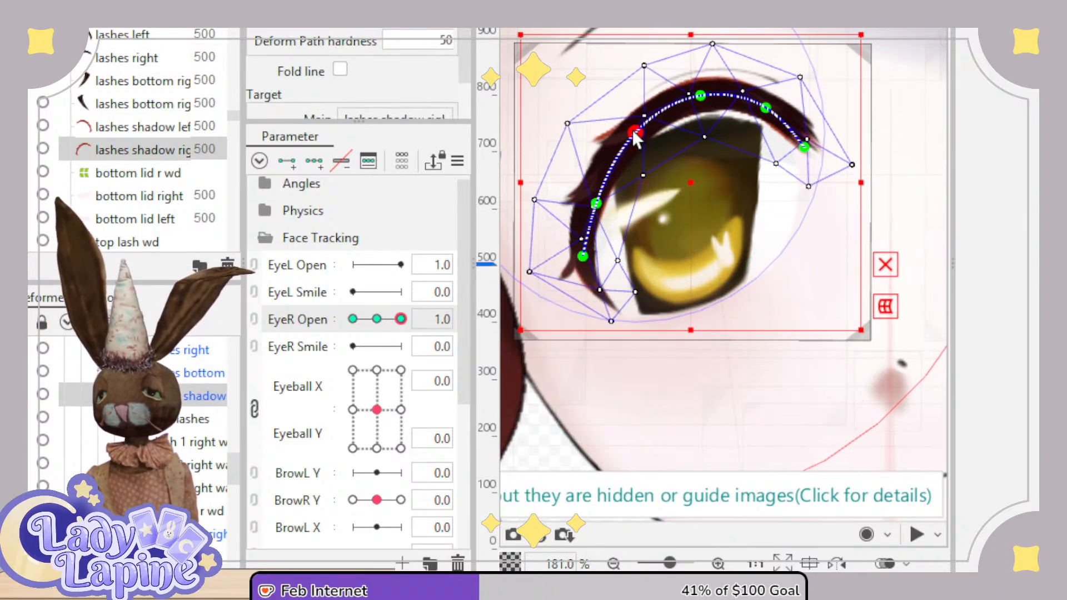
drag(599, 207, 594, 206)
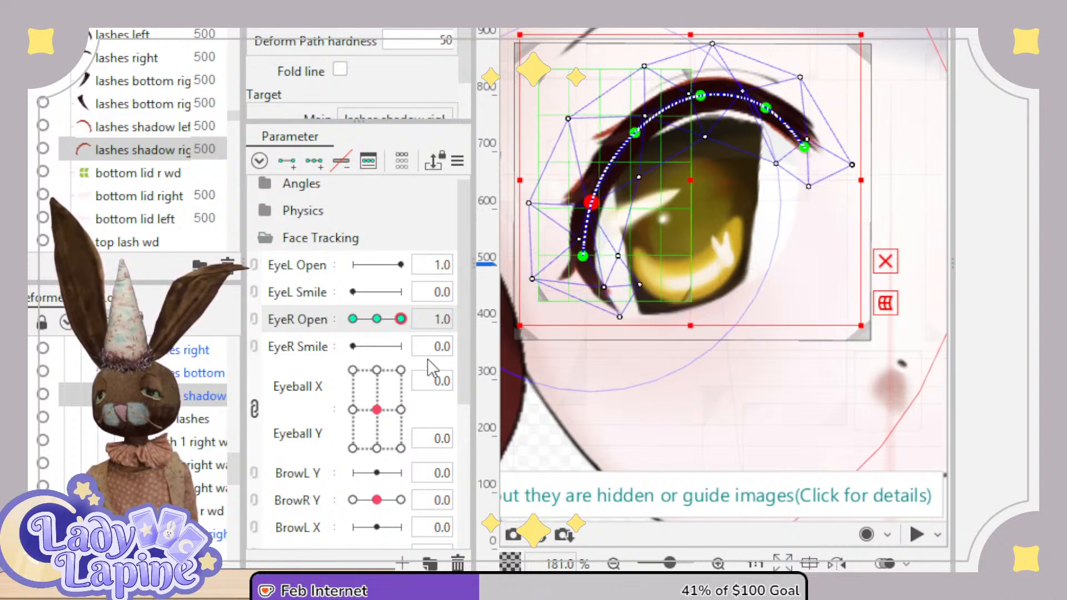
mouse_move(401, 319)
mouse_down()
mouse_move(359, 326)
mouse_move(369, 335)
mouse_move(395, 327)
mouse_move(343, 330)
mouse_move(410, 334)
mouse_up()
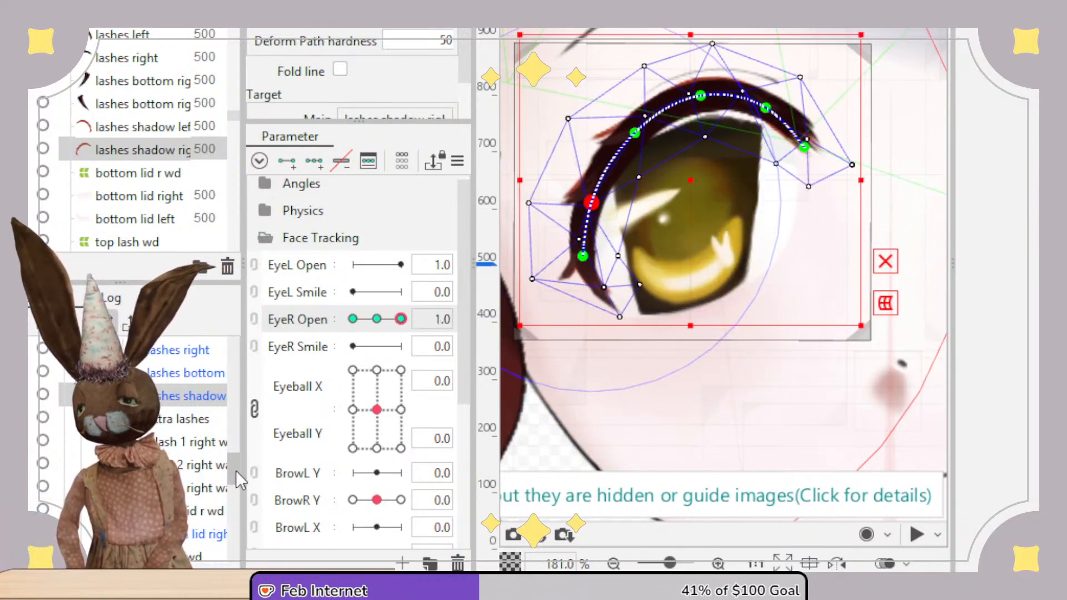
At EyeR Open 1.0, angle the top lash wd warp's central Bezier handle upward to follow the lash arch.
drag(236, 471, 239, 494)
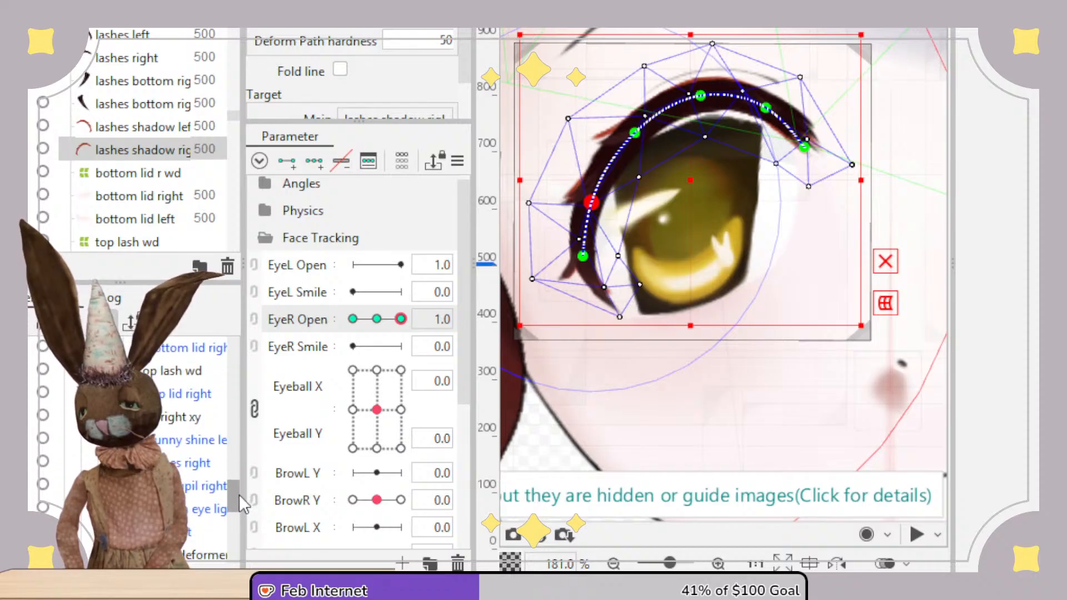
click(167, 418)
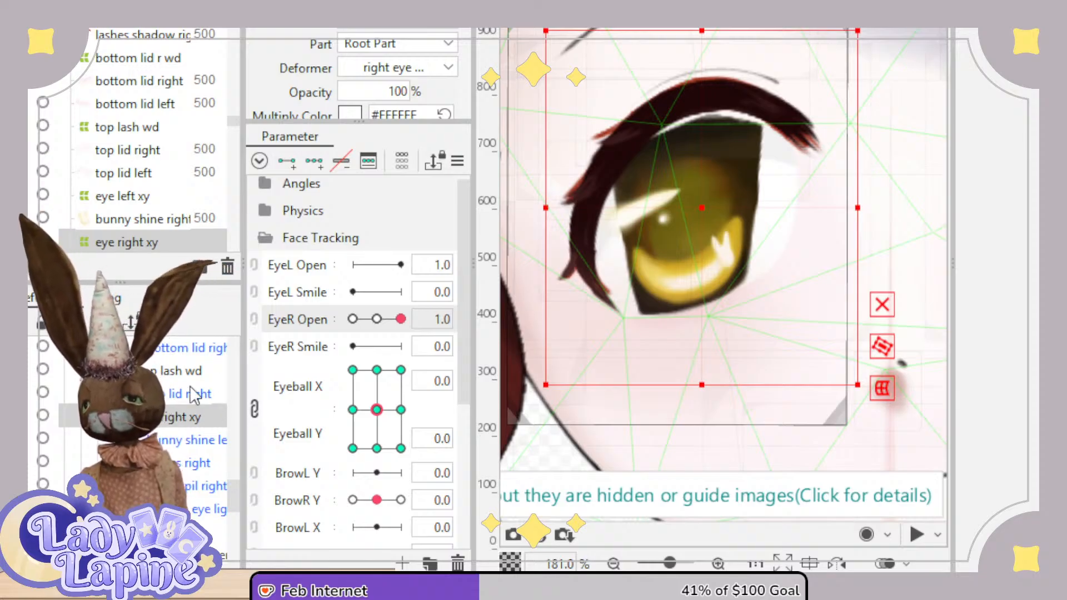
click(184, 371)
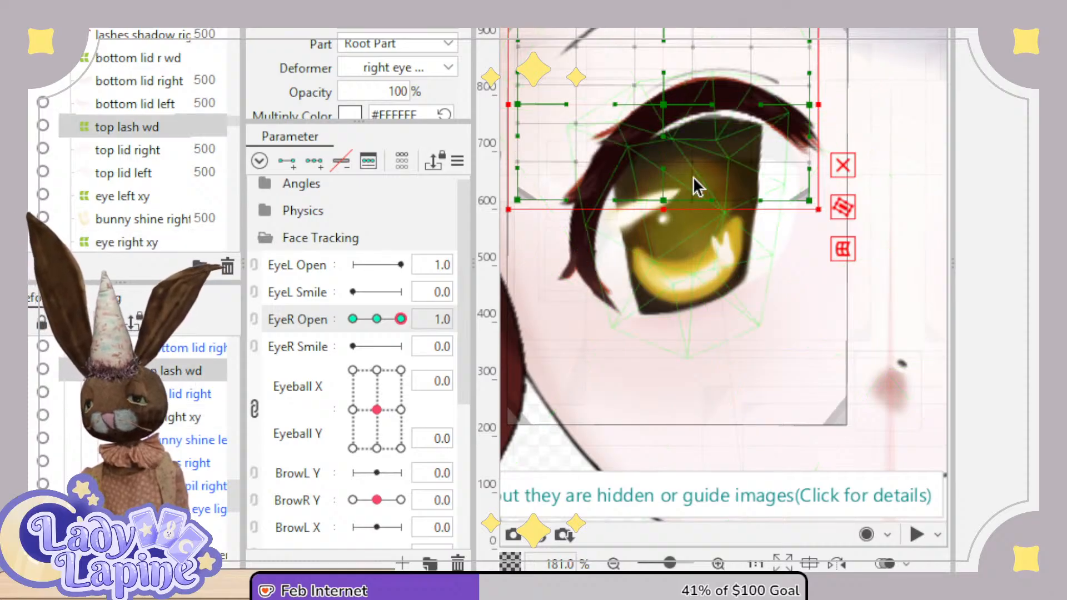
drag(663, 127, 714, 78)
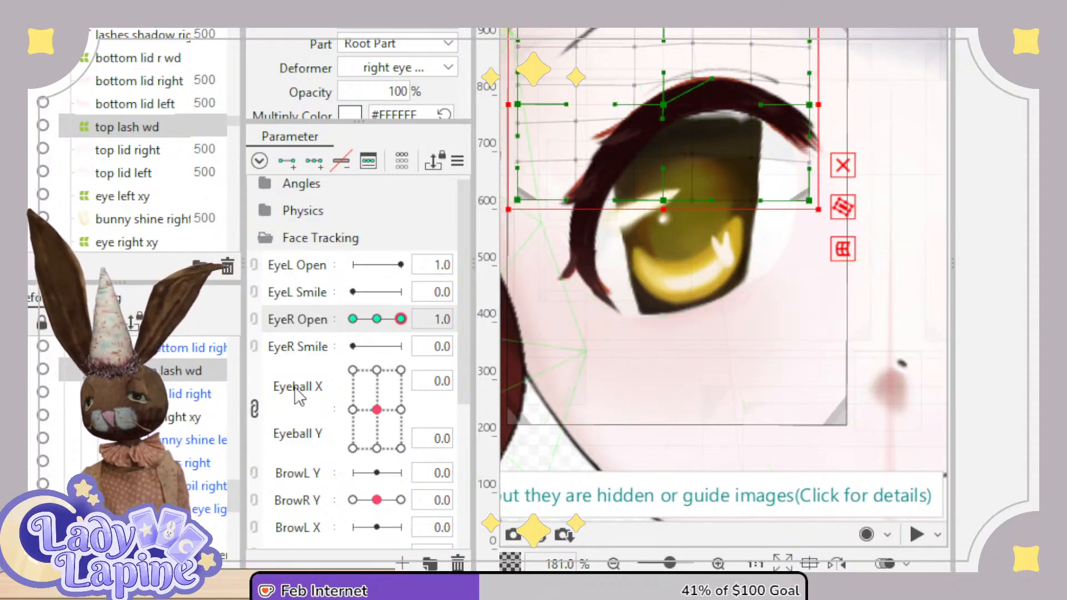
Examine the eye right xy warp and its neighbouring parts while previewing the eyeball movement and the EyeR Open blink.
click(161, 418)
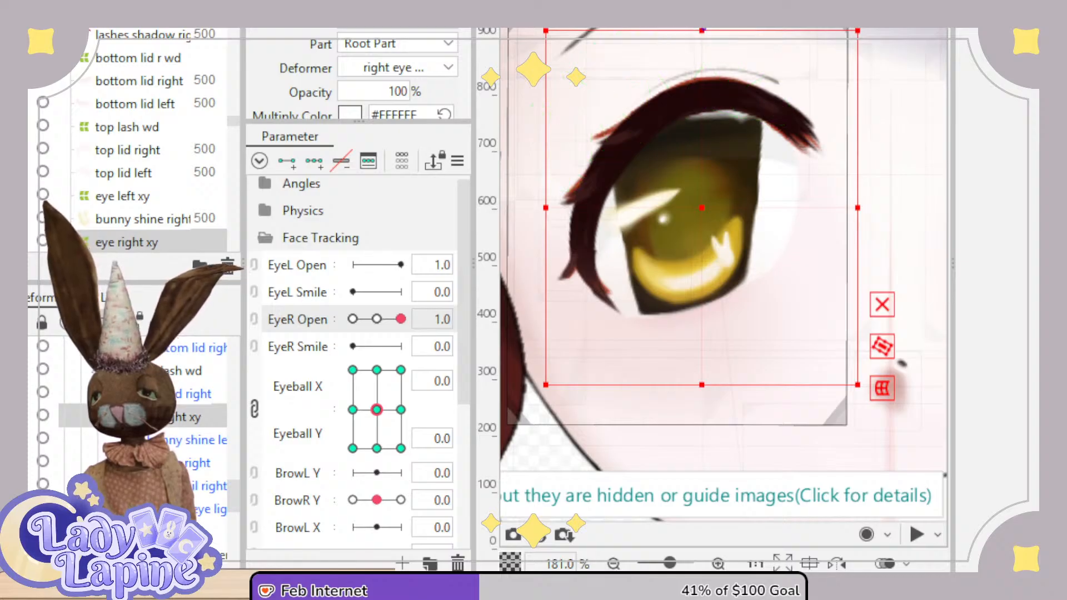
click(702, 31)
click(550, 238)
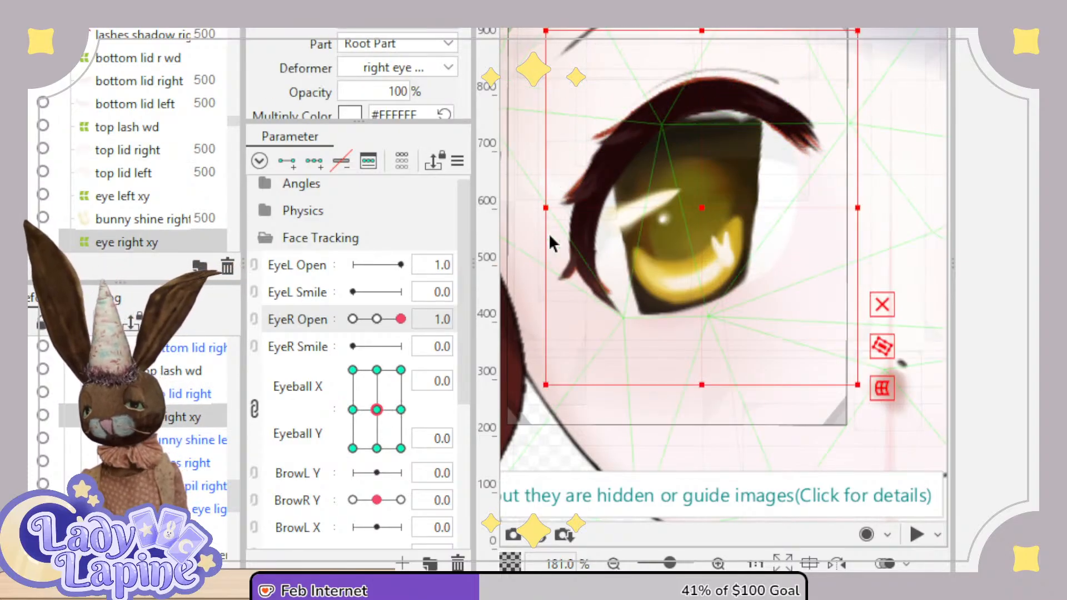
drag(624, 196, 627, 261)
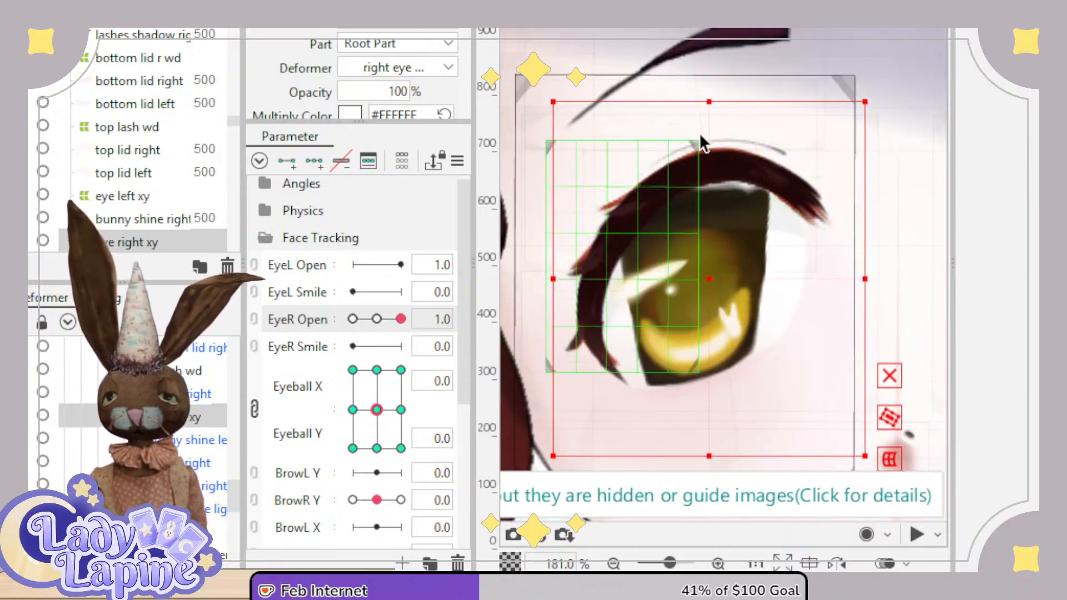
click(710, 100)
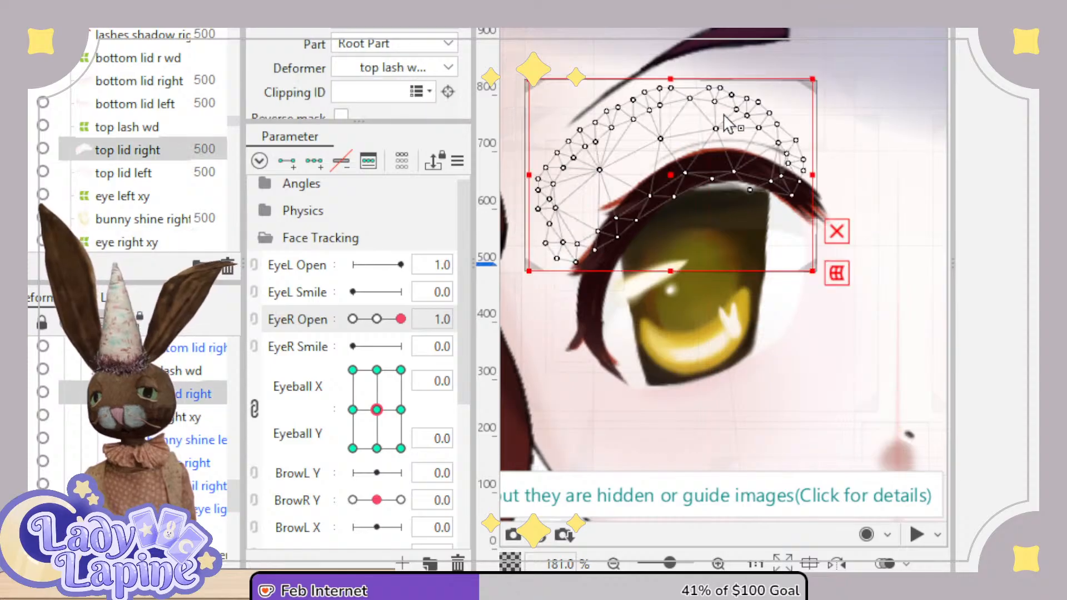
click(155, 417)
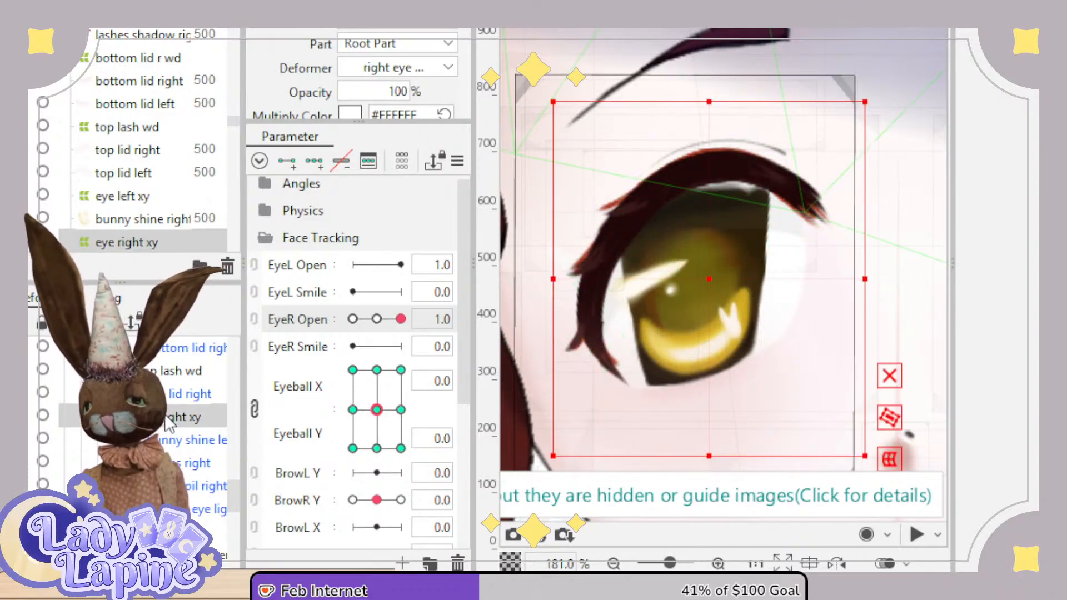
click(711, 286)
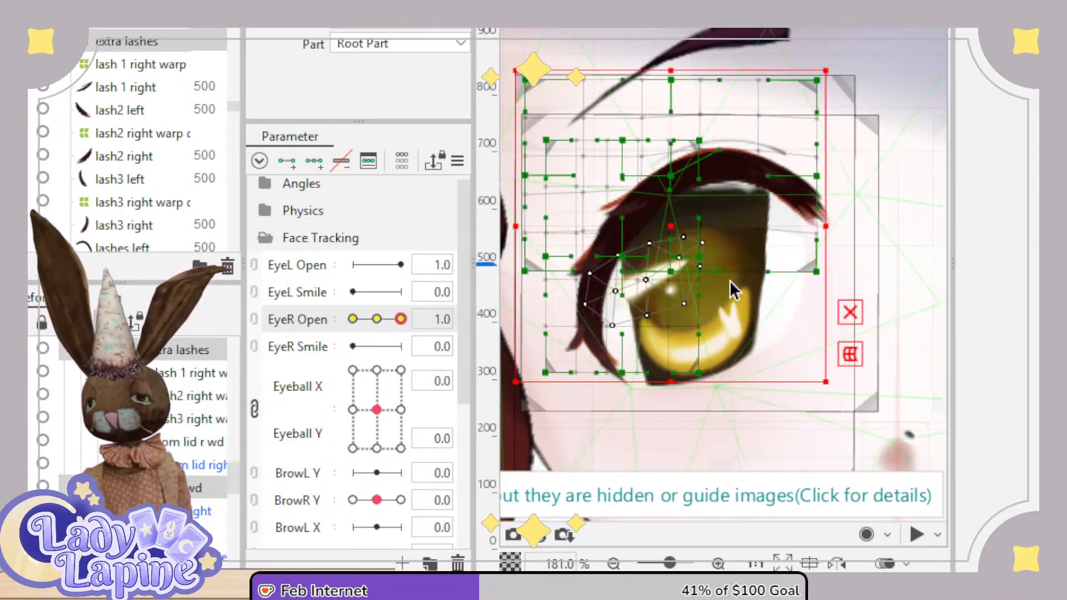
click(208, 515)
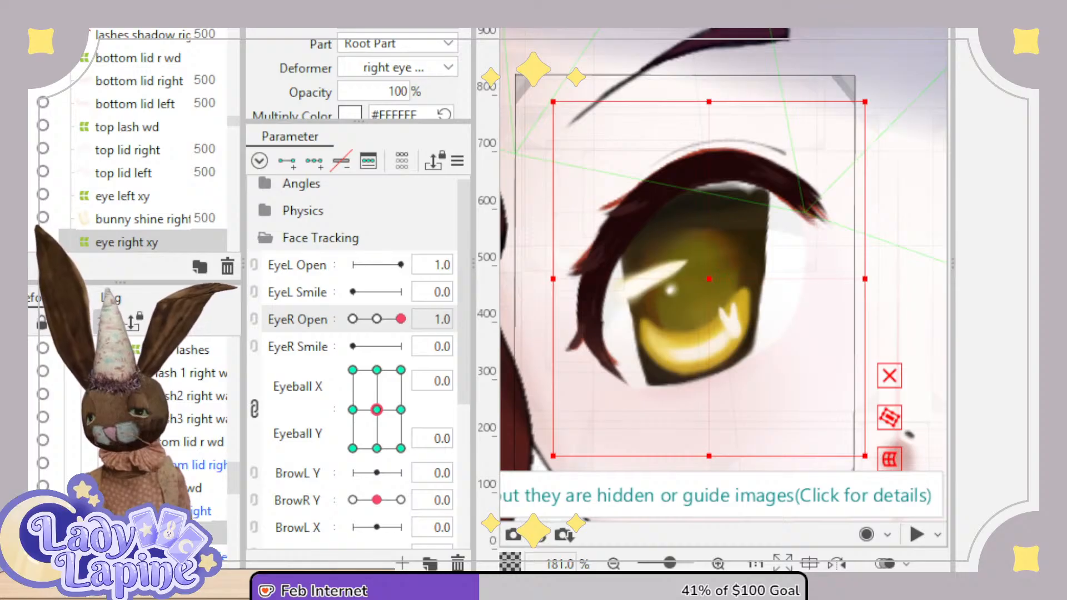
click(848, 291)
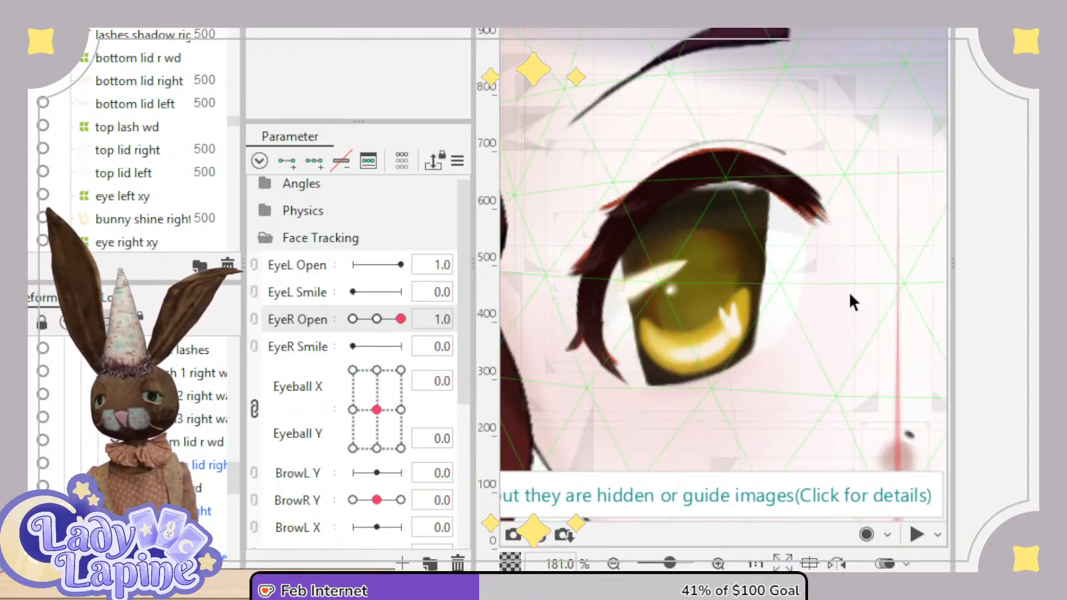
click(816, 312)
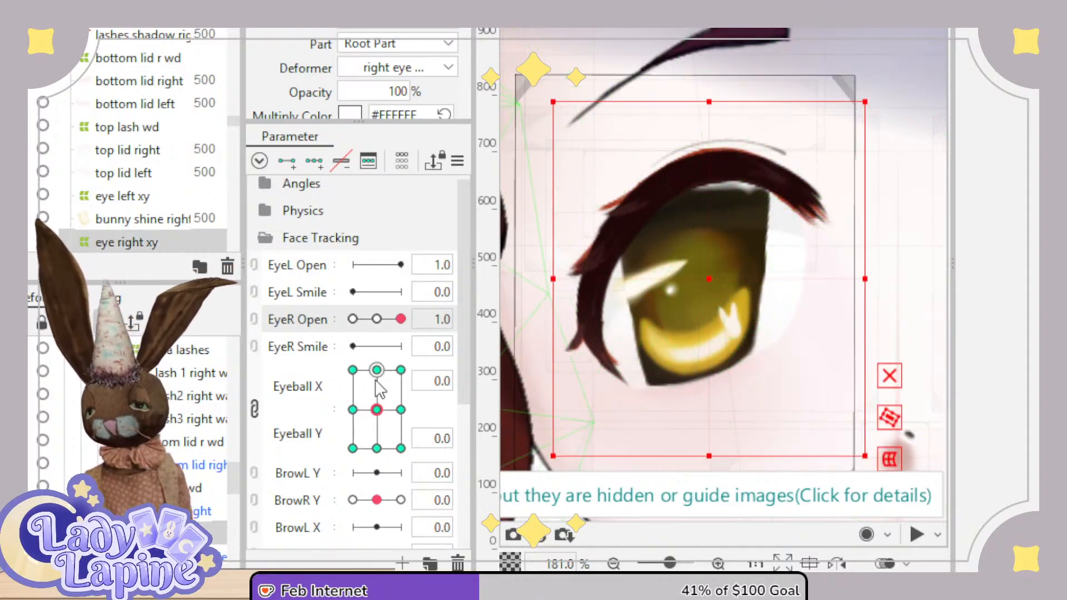
mouse_move(376, 410)
mouse_down()
mouse_move(352, 369)
mouse_move(376, 415)
mouse_up()
mouse_move(397, 324)
mouse_down()
mouse_move(353, 321)
mouse_move(405, 321)
mouse_up()
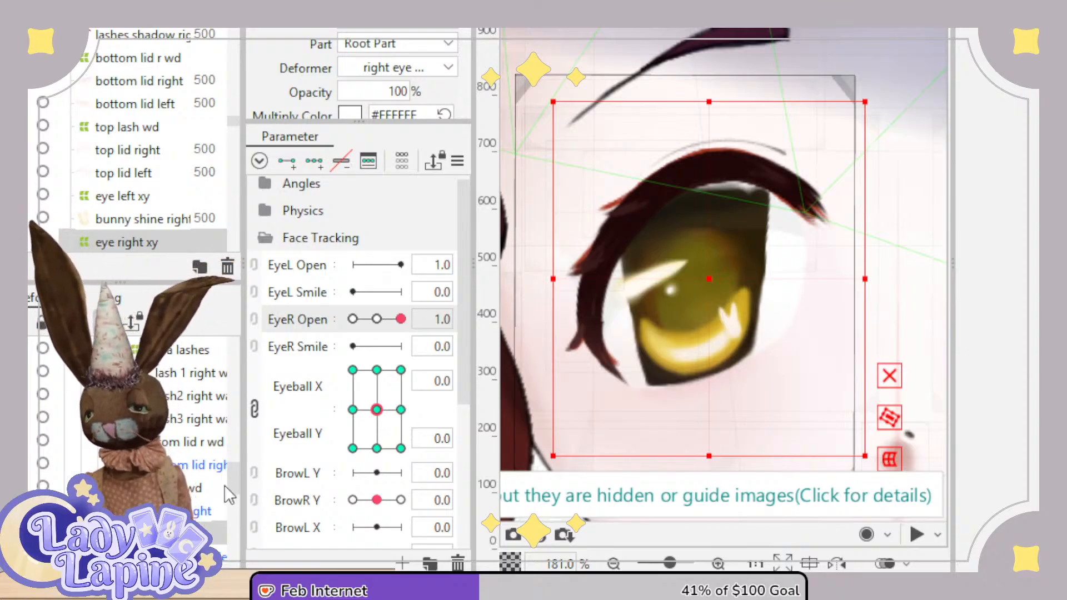
Inspect the top lid right mesh up close along the gap between the upper lashes and the iris.
click(203, 517)
scroll(705, 195, up, 5)
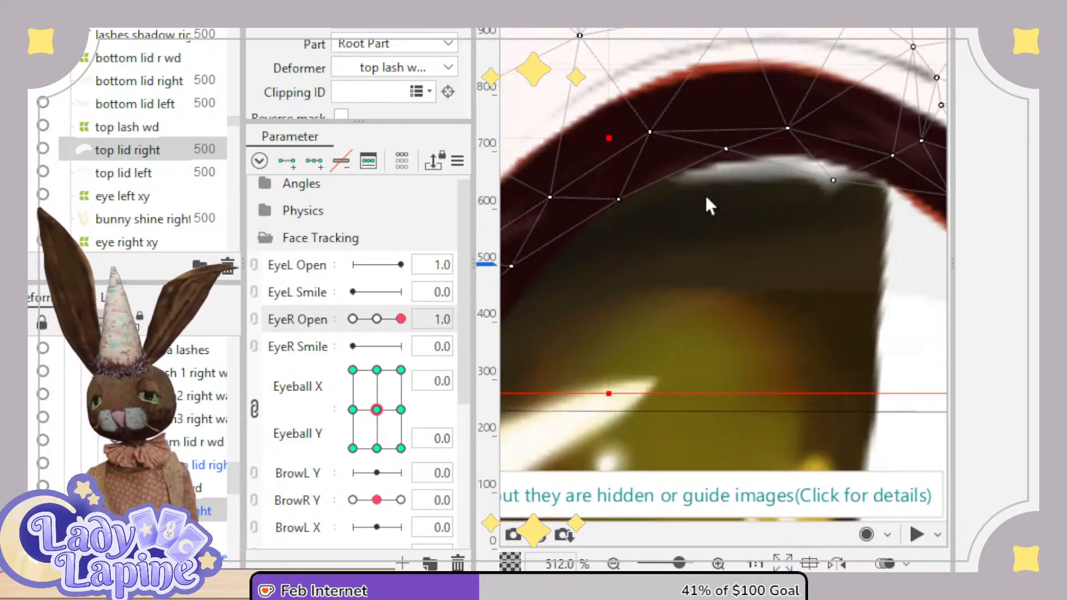
scroll(779, 252, down, 3)
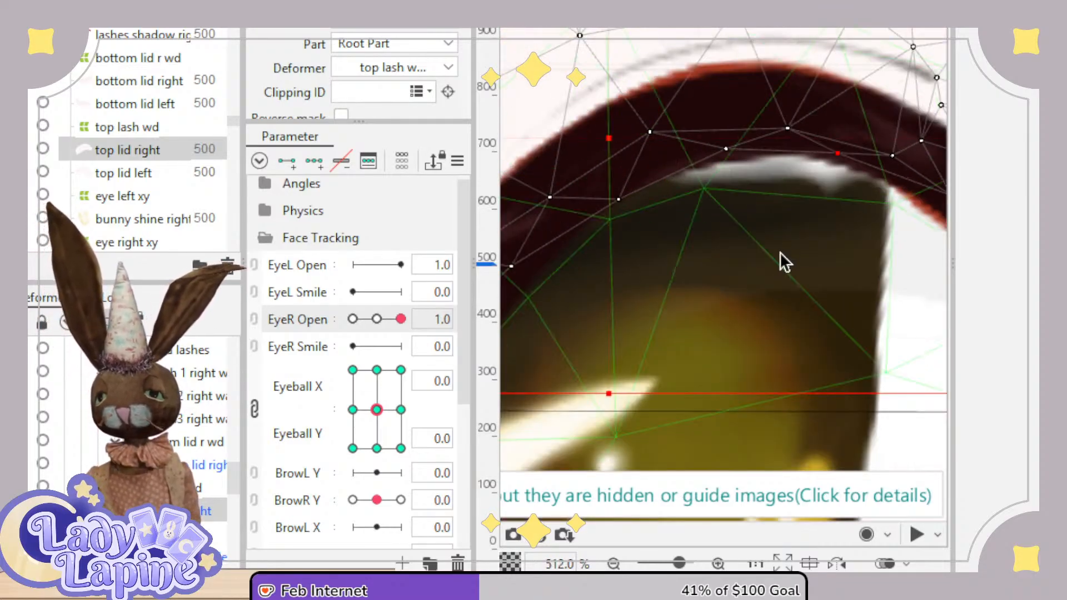
scroll(782, 249, down, 2)
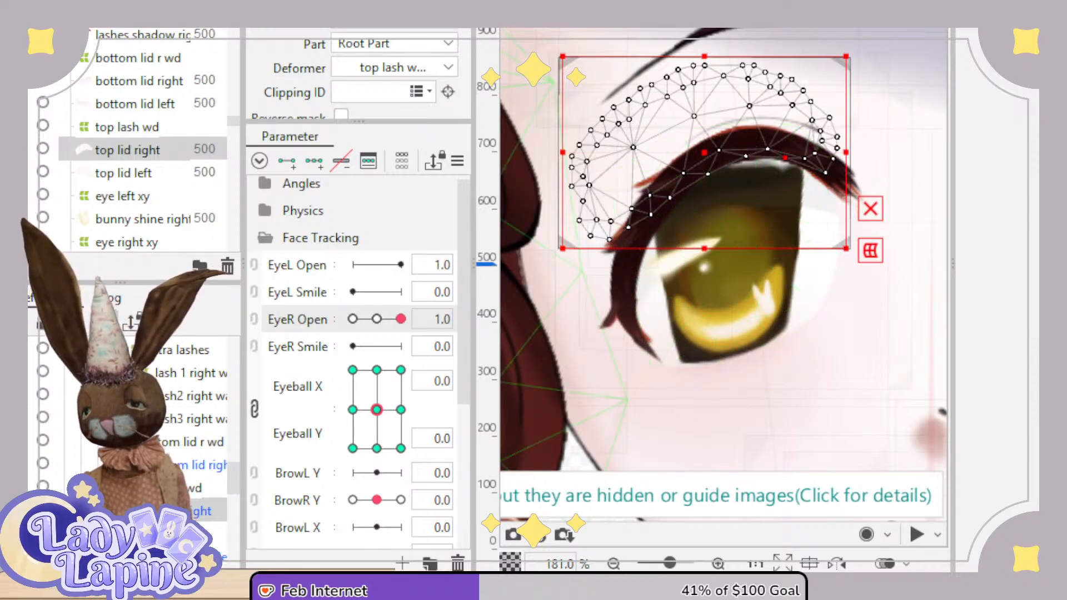
click(297, 504)
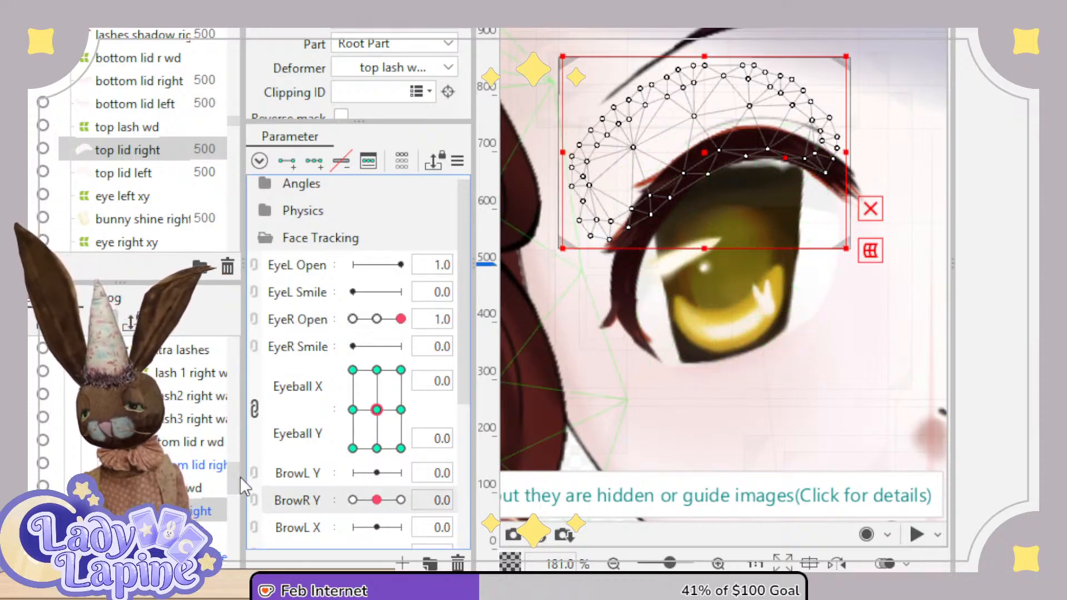
Stretch the eye right xy warp upward from its top edge at Eyeball X 0.0 and Eyeball Y 0.0.
drag(237, 485, 236, 517)
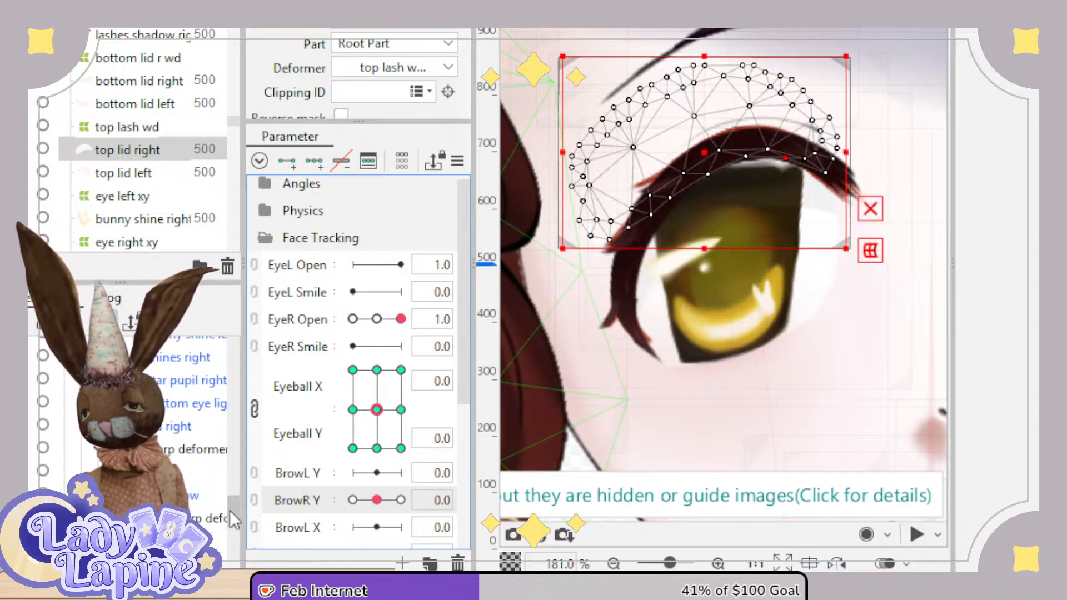
scroll(226, 497, up, 3)
click(167, 406)
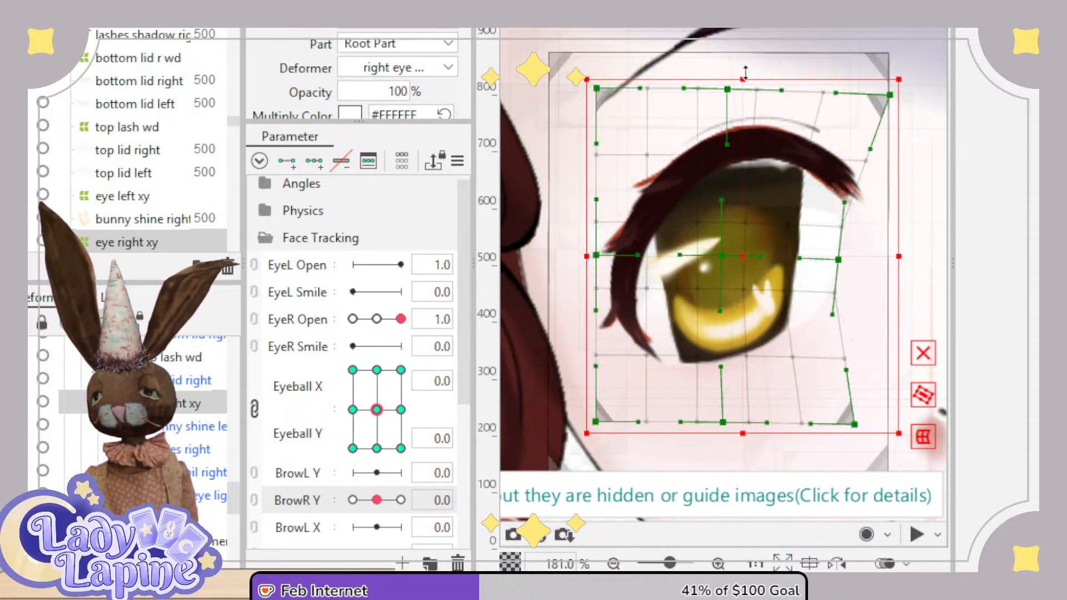
drag(745, 67, 745, 54)
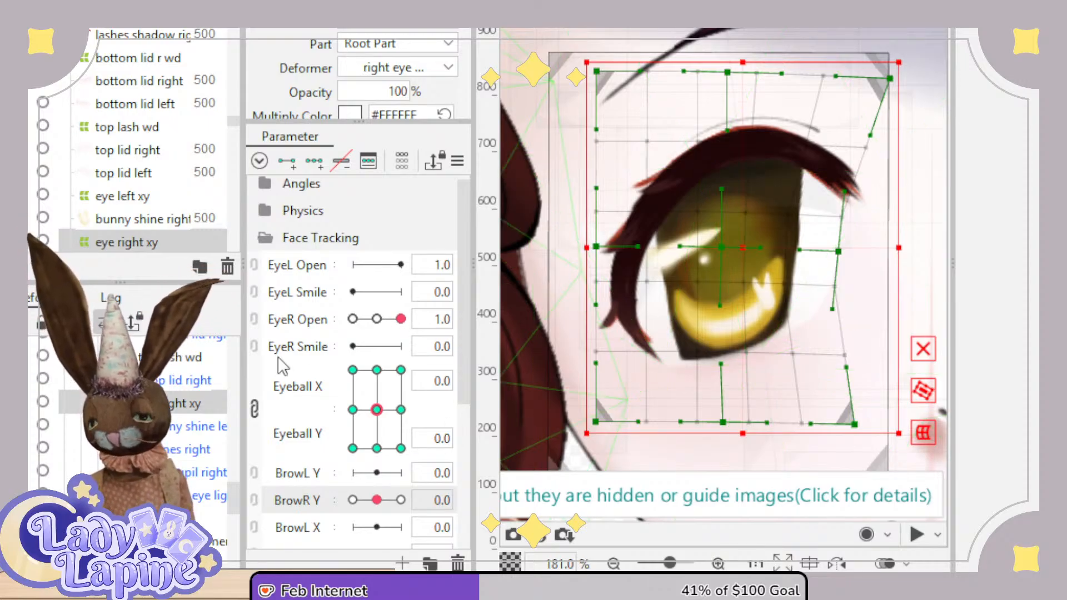
key(ctrl+z)
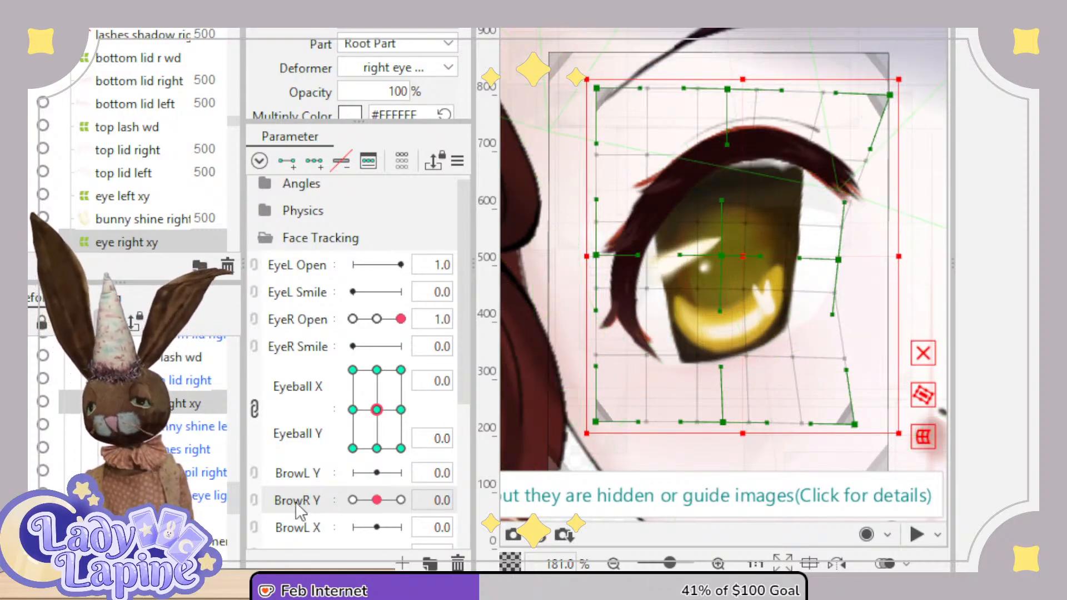
click(305, 356)
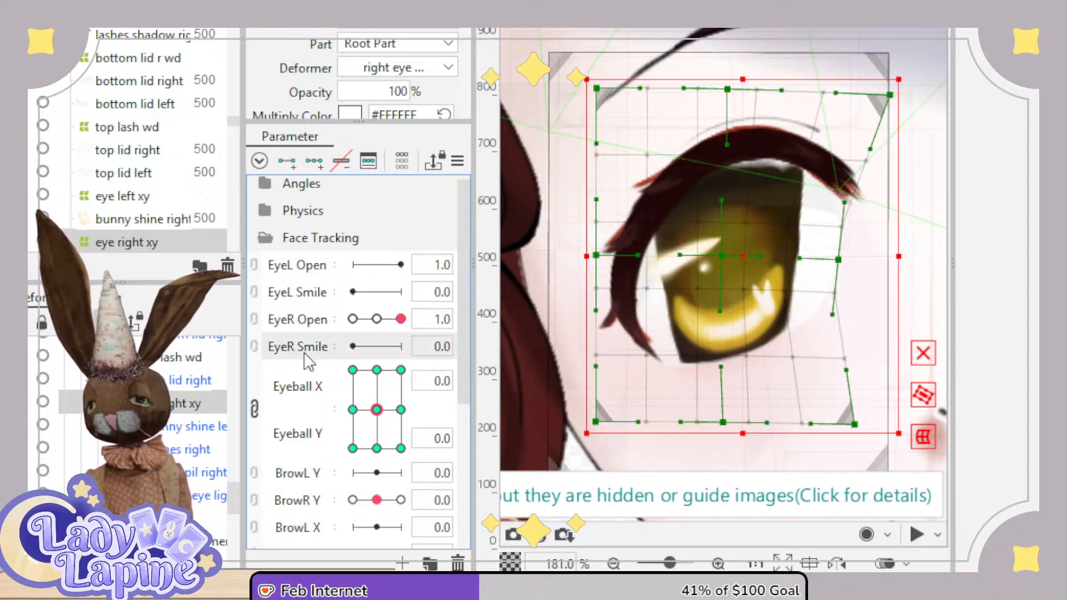
drag(742, 80, 744, 59)
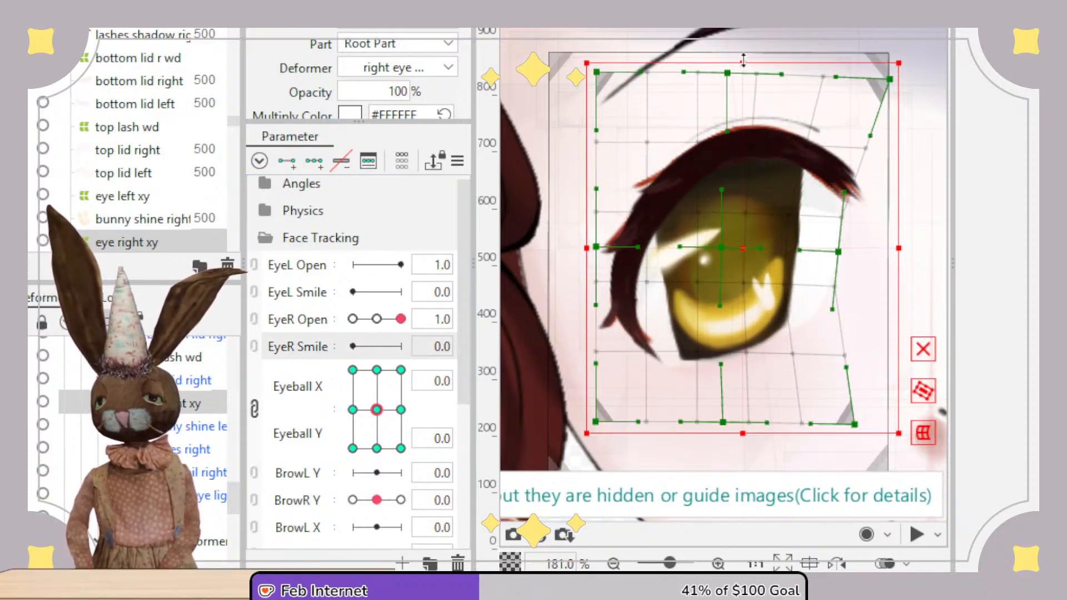
Check the right eye at Eyeball X -1.0 with EyeR Open at 1.0 and 0.5.
drag(377, 409, 353, 409)
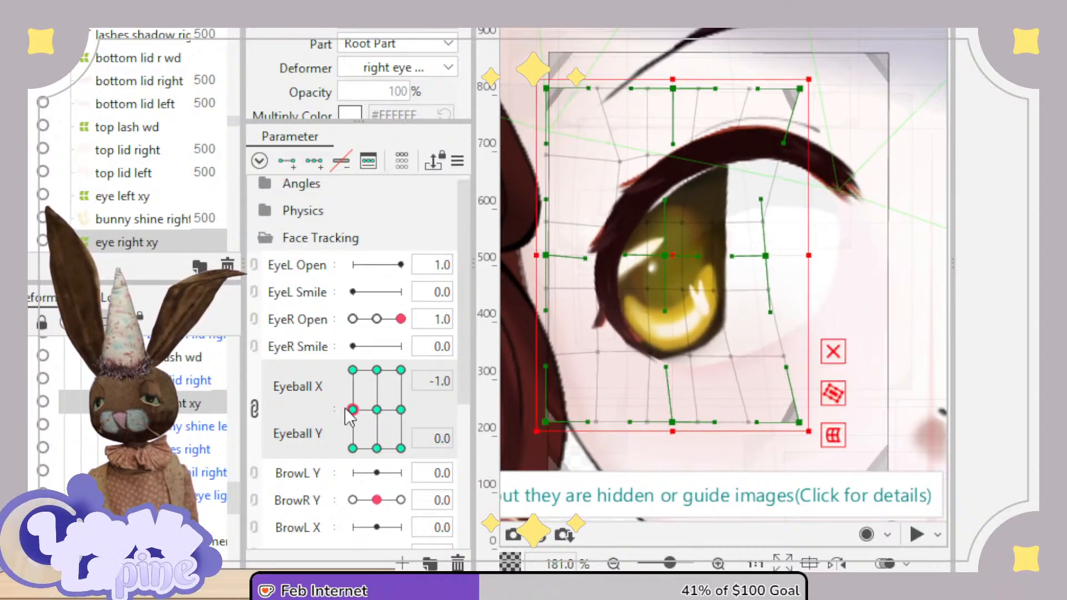
drag(399, 323, 423, 309)
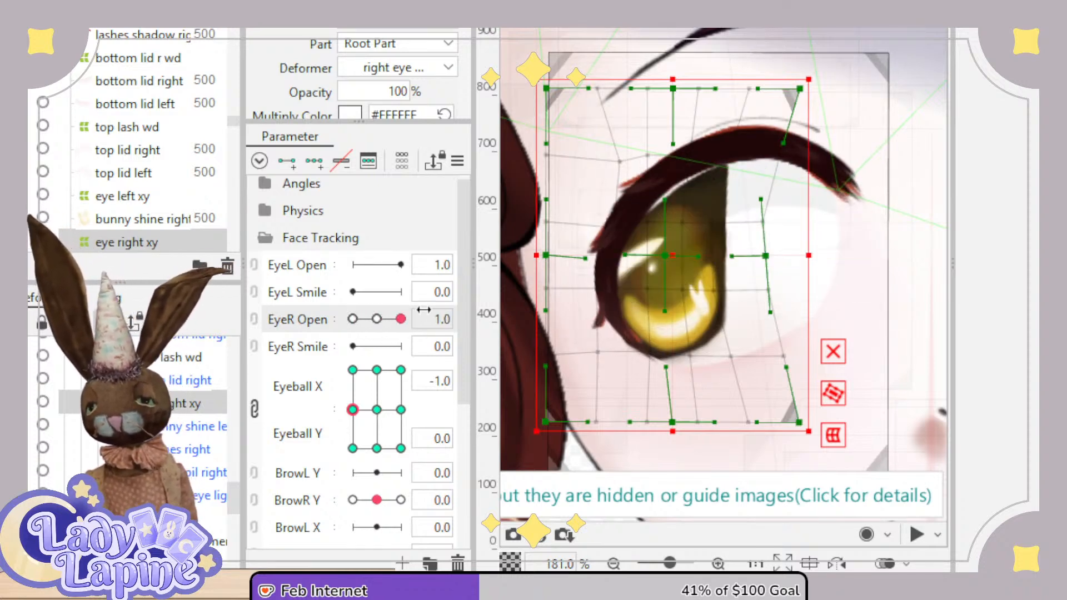
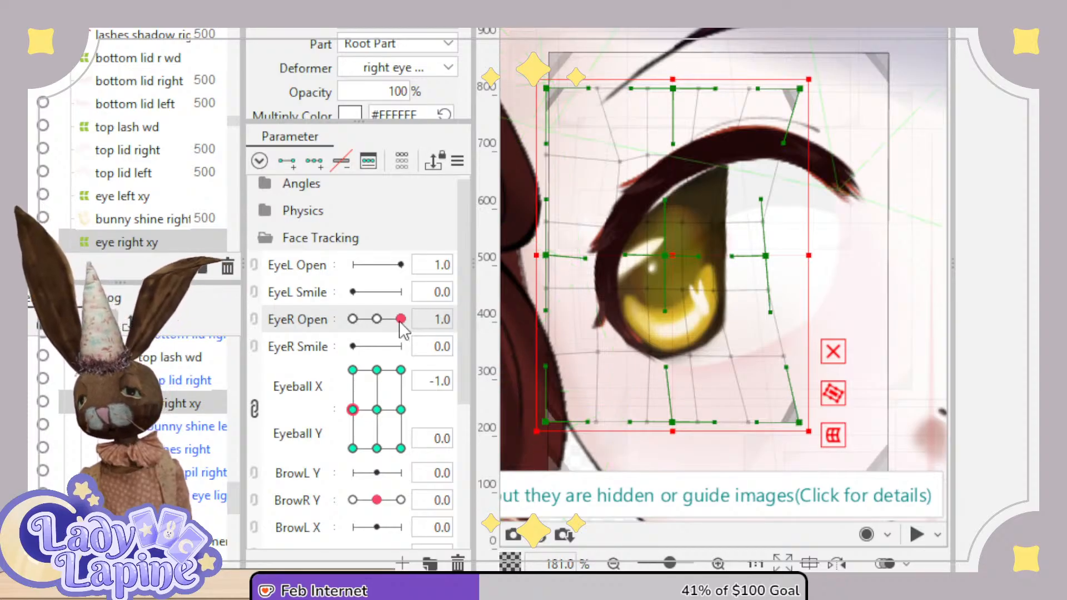
click(377, 319)
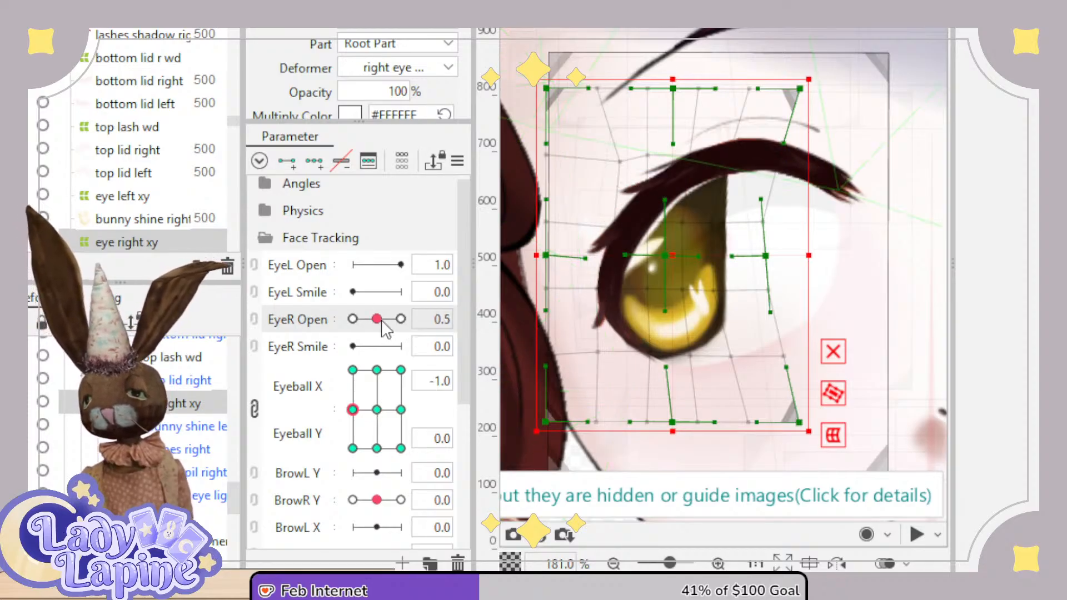
click(377, 410)
click(352, 410)
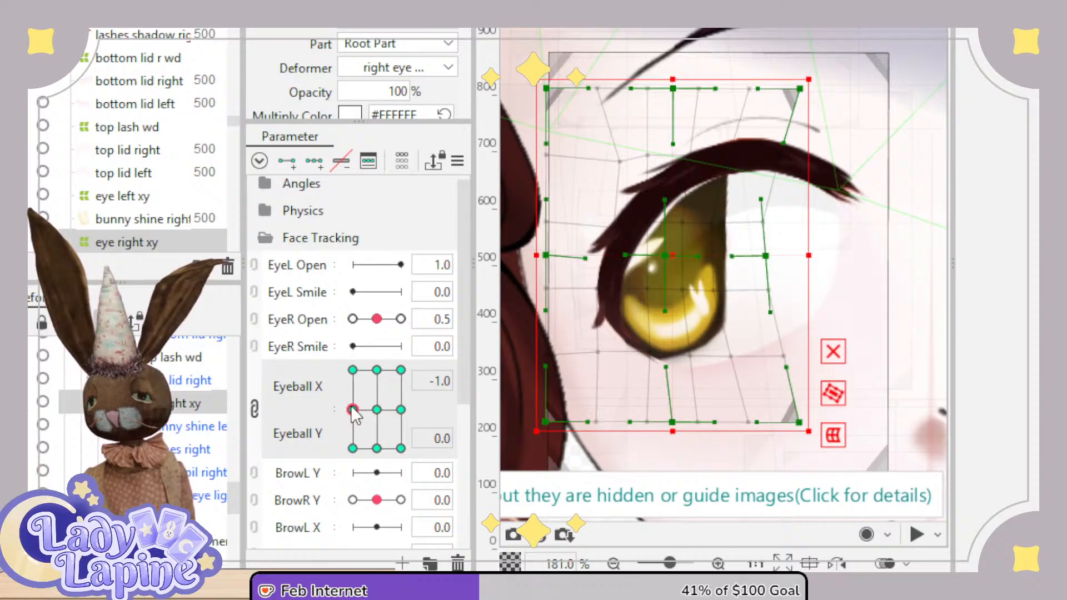
Shift the top lid right mesh slightly toward the outer eye corner at Eyeball X -1.0 and Eyeball Y 1.0.
click(189, 378)
click(182, 358)
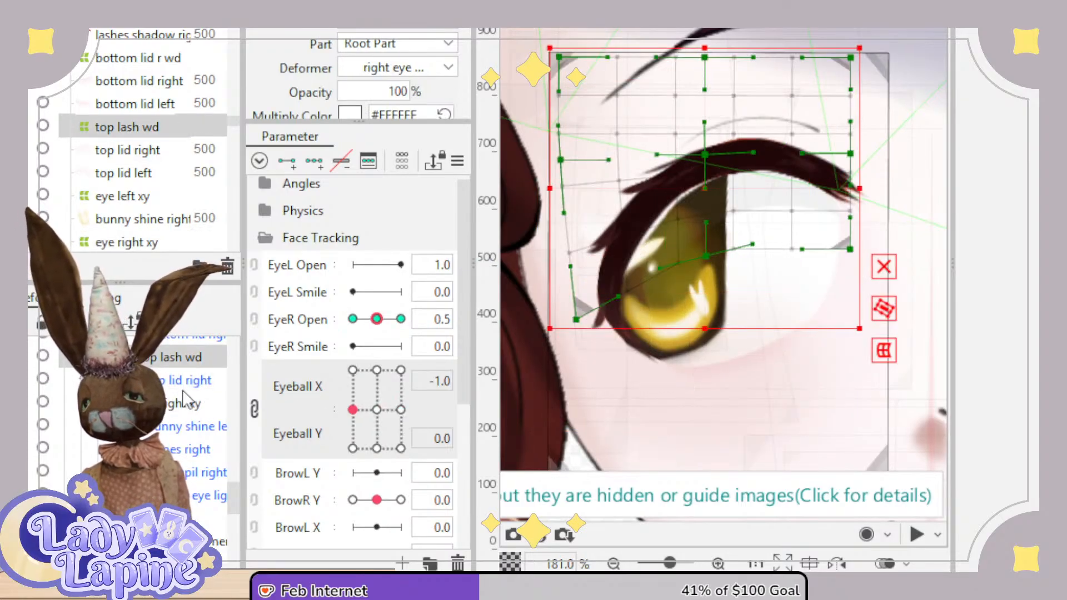
click(185, 384)
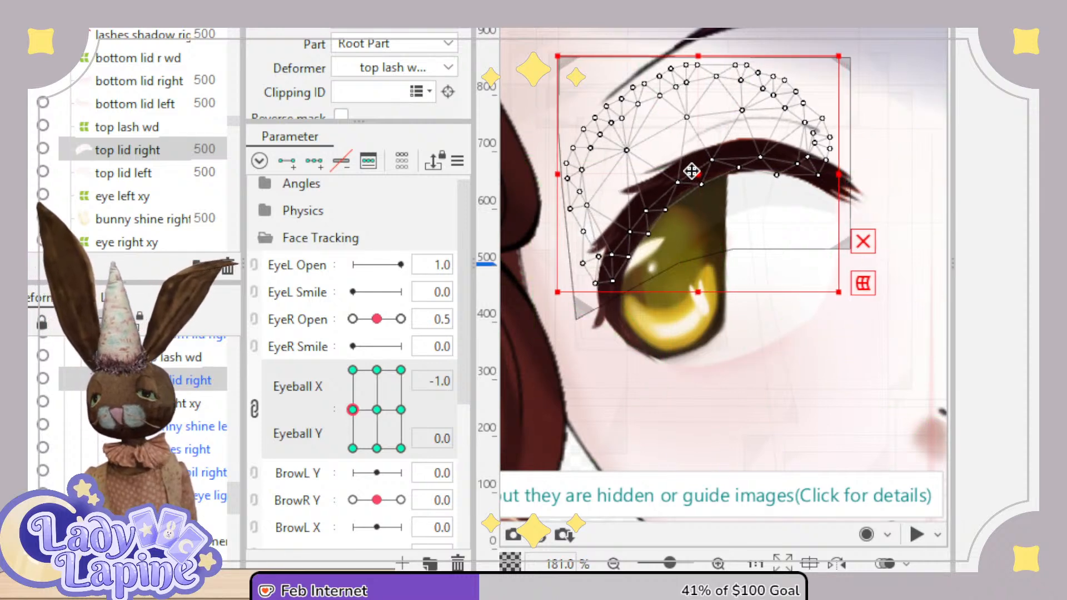
drag(353, 409, 352, 371)
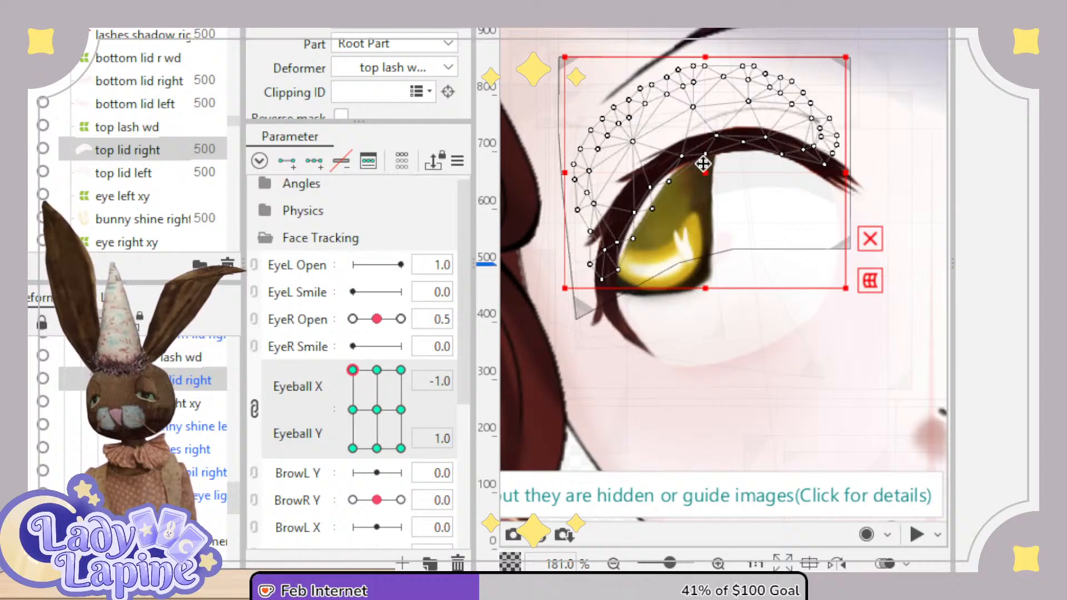
drag(703, 163, 692, 163)
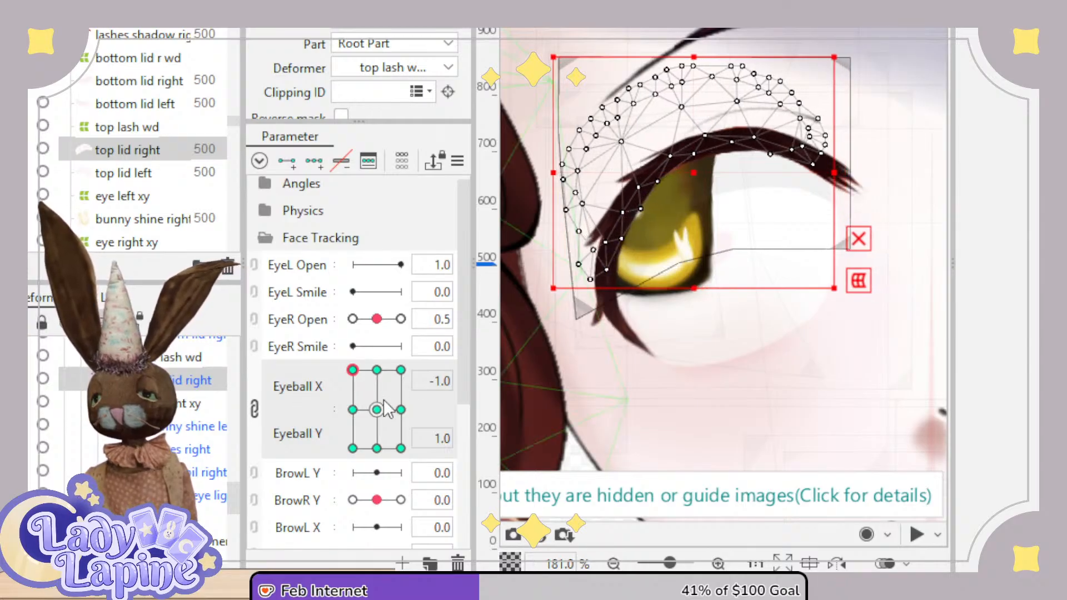
Select the outer-corner vertices of the top lid right mesh and nudge them up and outward at Eyeball X 1.0 and Eyeball Y -1.0.
drag(353, 369, 347, 481)
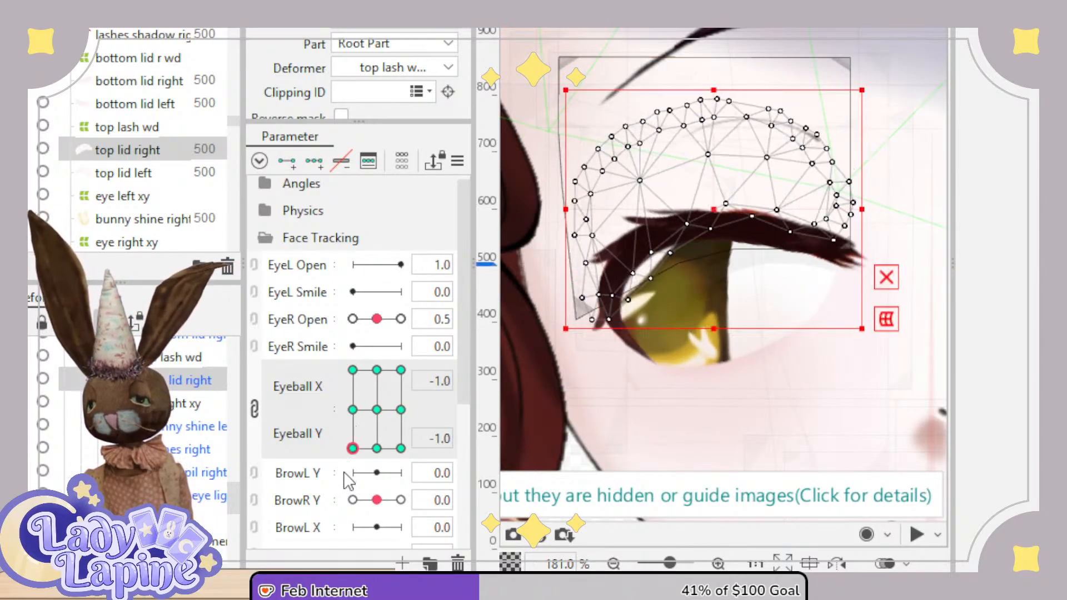
drag(685, 351, 585, 232)
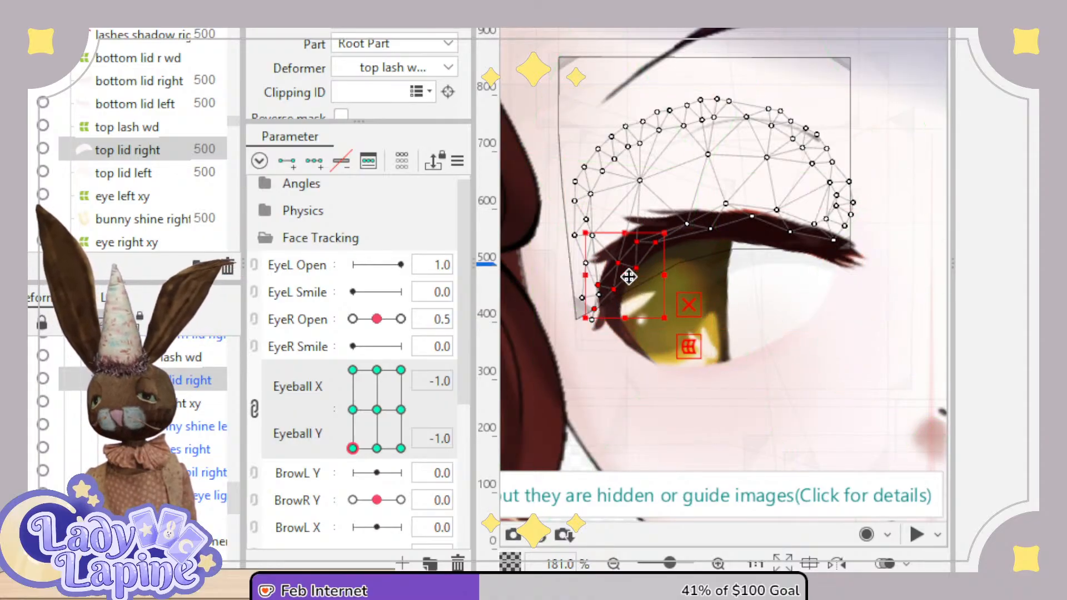
drag(353, 448, 381, 469)
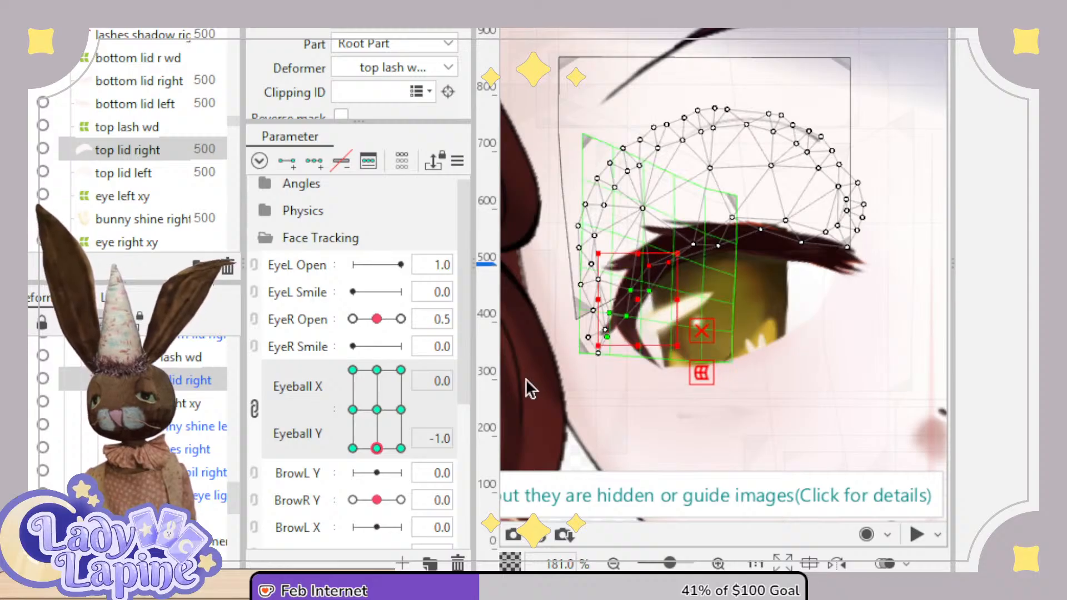
click(389, 448)
drag(390, 452, 409, 466)
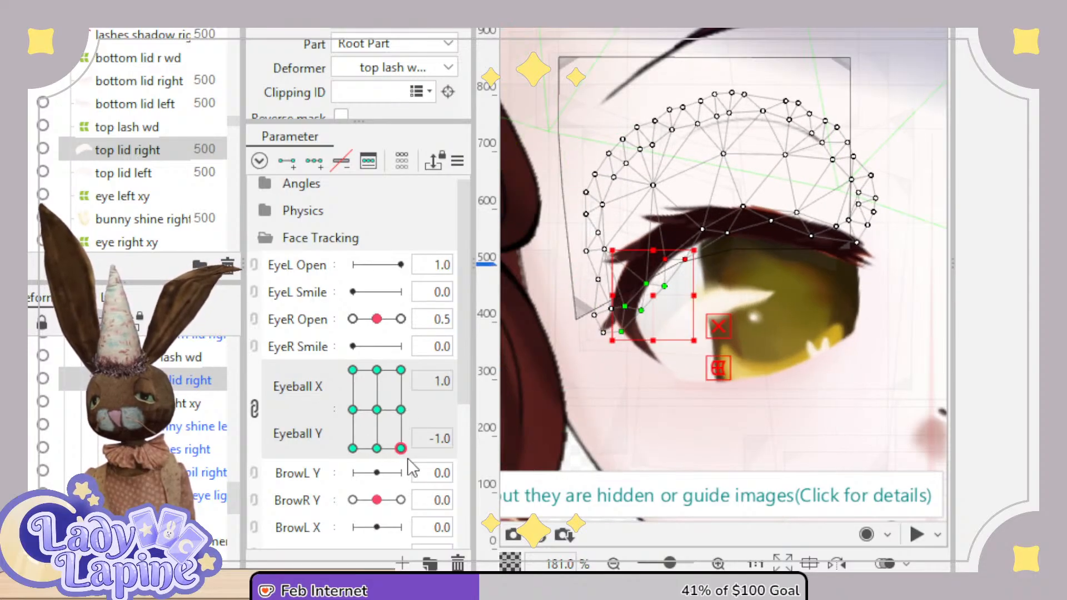
drag(660, 293, 651, 282)
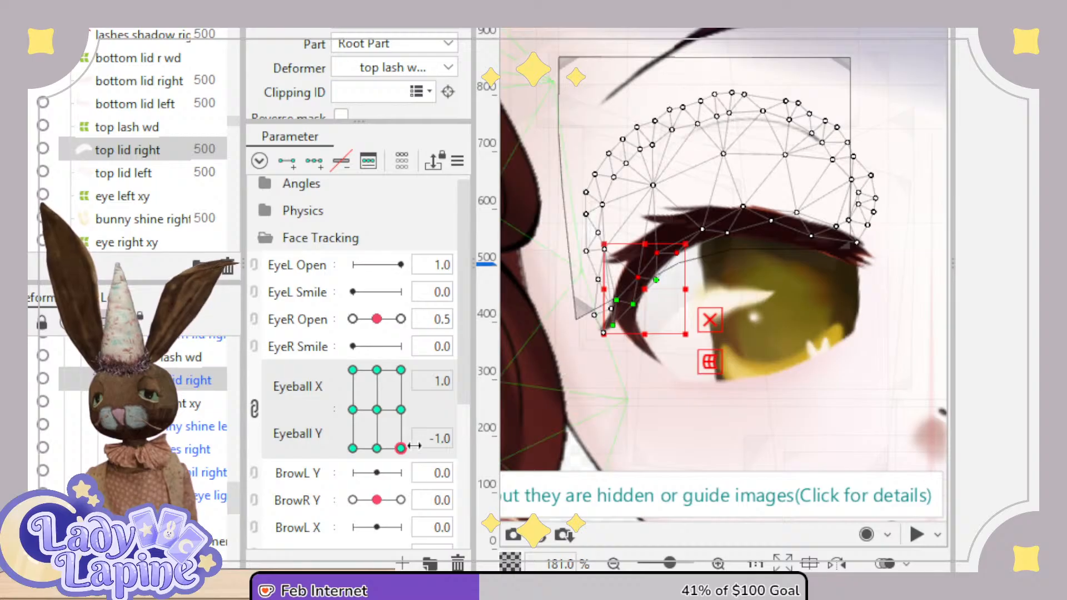
drag(406, 455, 377, 410)
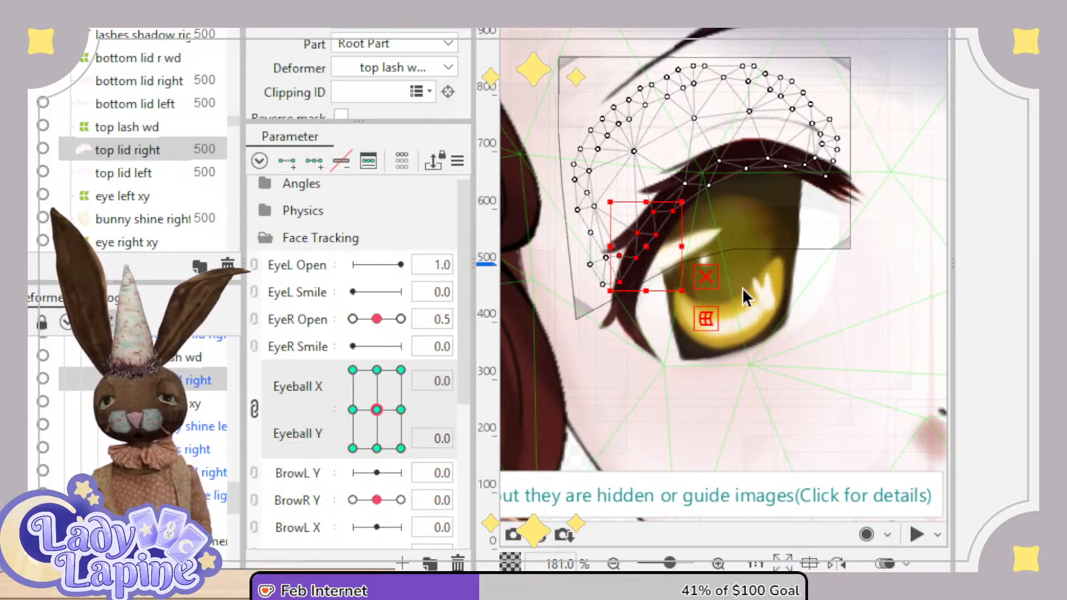
Examine the eye right xy warp on the whole face while previewing the eyeball movement at EyeR Open 0.5.
scroll(745, 278, down, 2)
scroll(747, 265, down, 3)
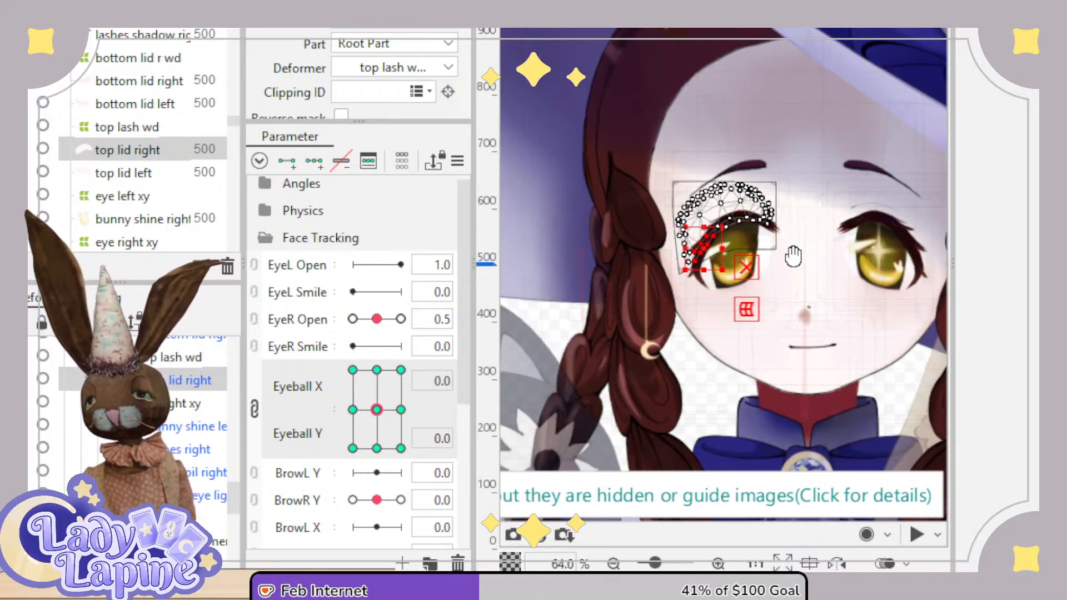
scroll(793, 256, up, 1)
scroll(742, 220, up, 1)
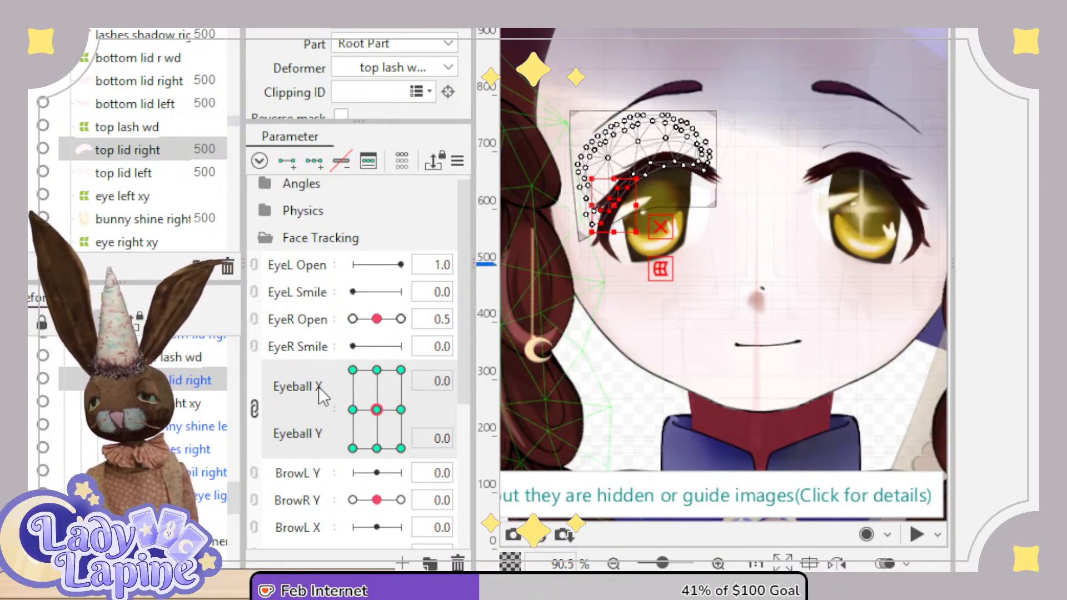
click(178, 404)
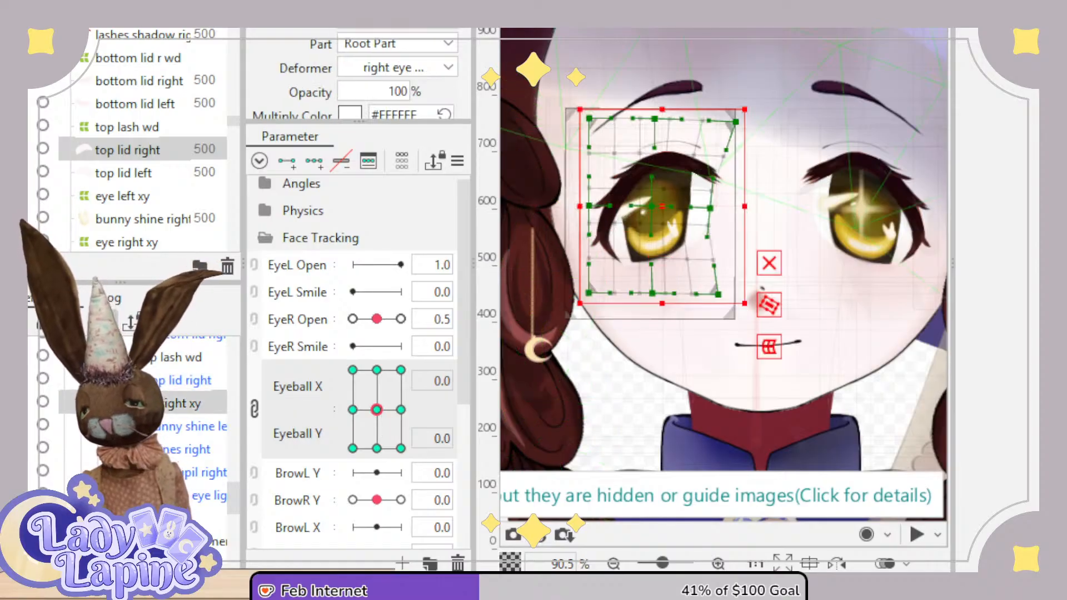
drag(400, 411, 406, 361)
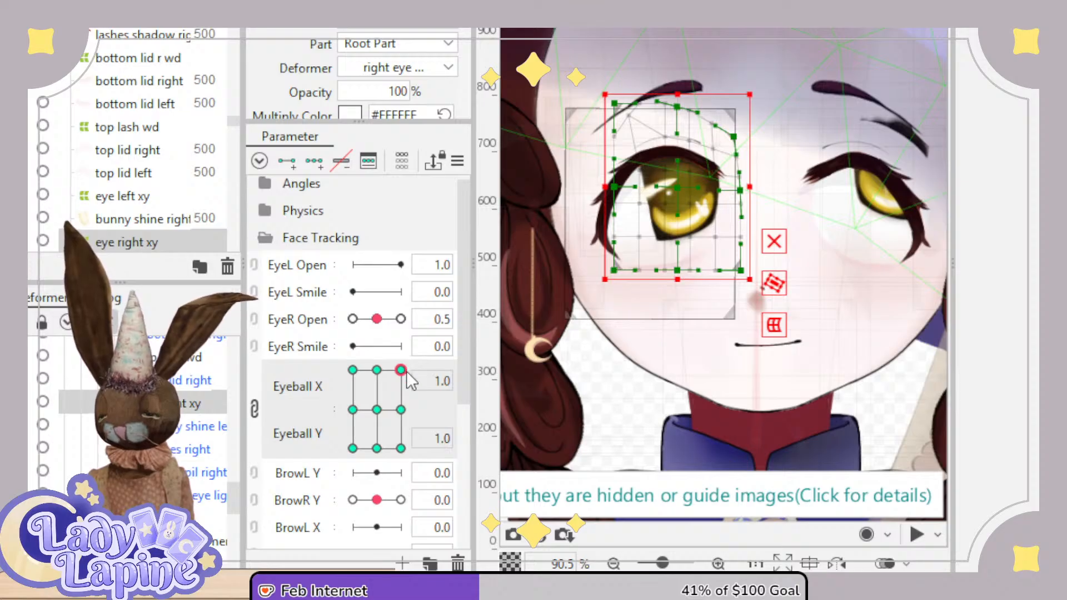
drag(410, 381, 380, 422)
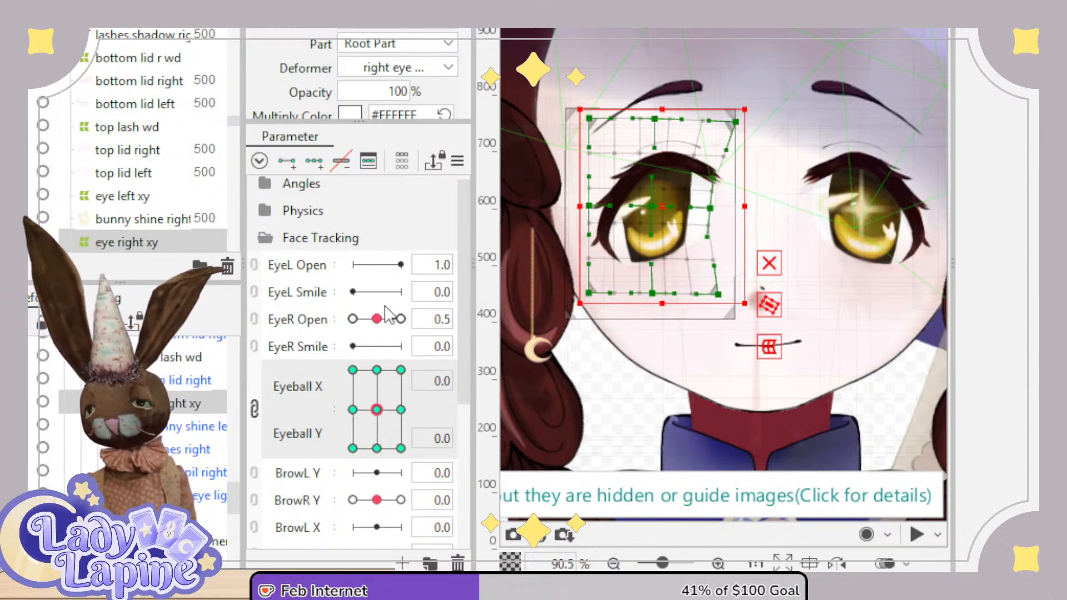
Add three EyeR Open keyforms to the bottom lid right mesh and raise it to the closed lashes at EyeR Open 0.0.
drag(377, 319, 346, 334)
scroll(675, 278, up, 3)
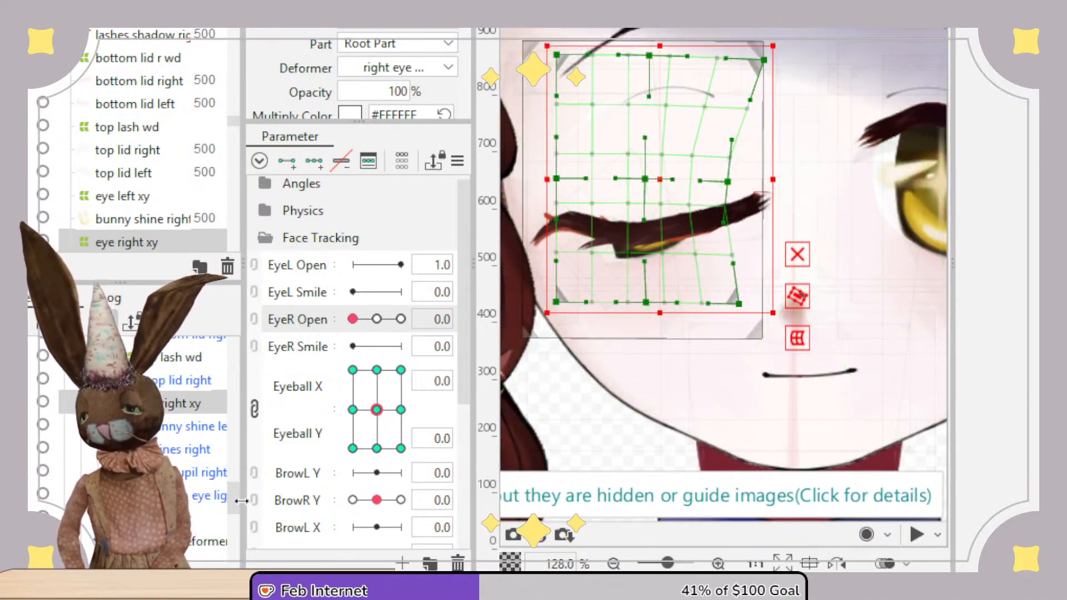
mouse_move(236, 493)
mouse_down()
mouse_move(236, 509)
mouse_move(236, 478)
mouse_up()
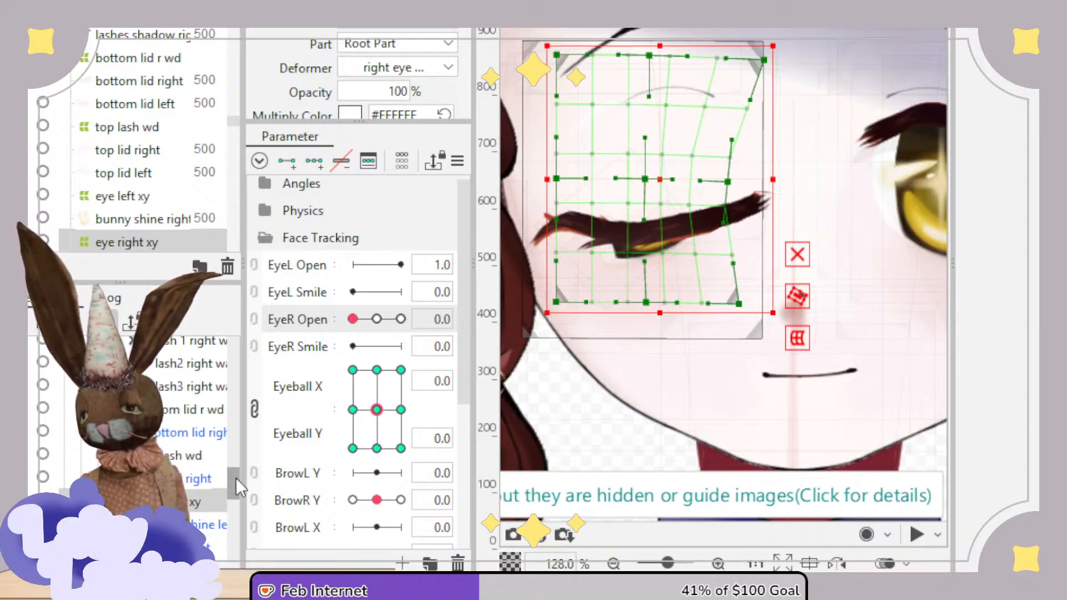
click(186, 433)
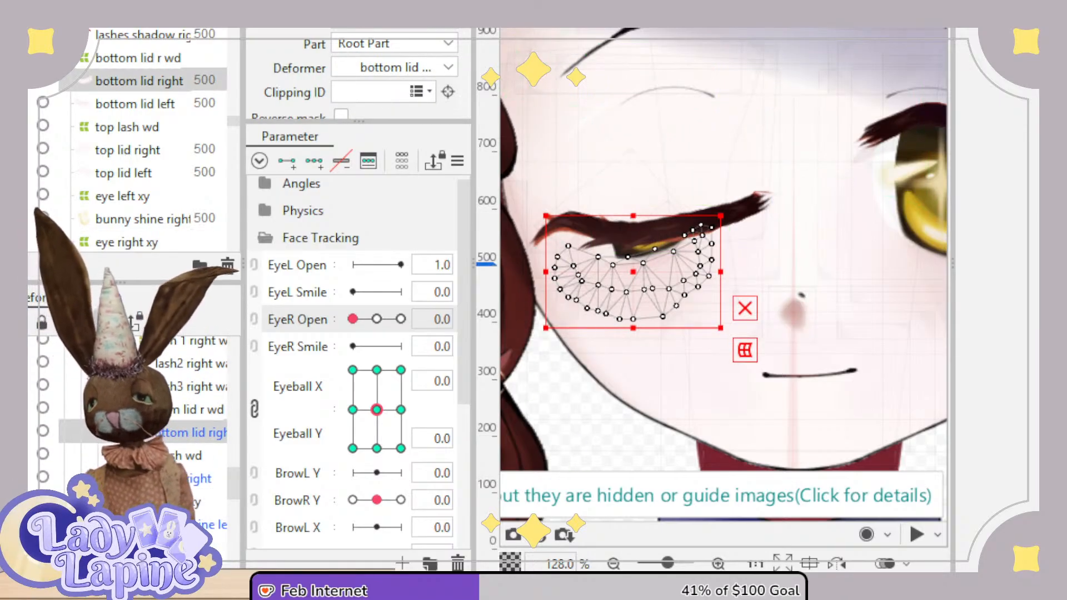
click(315, 161)
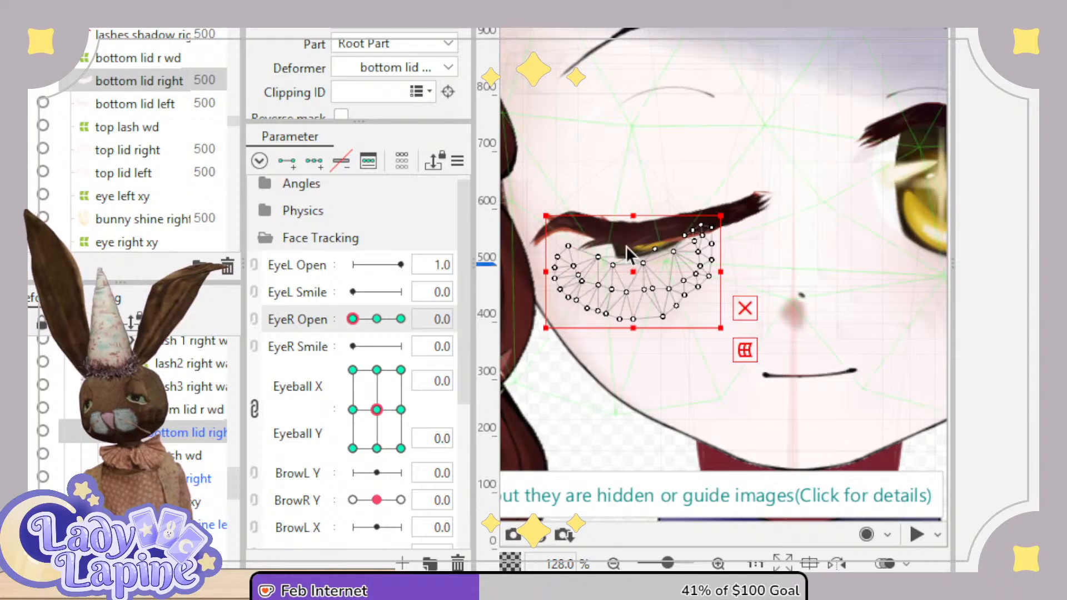
drag(633, 279, 640, 258)
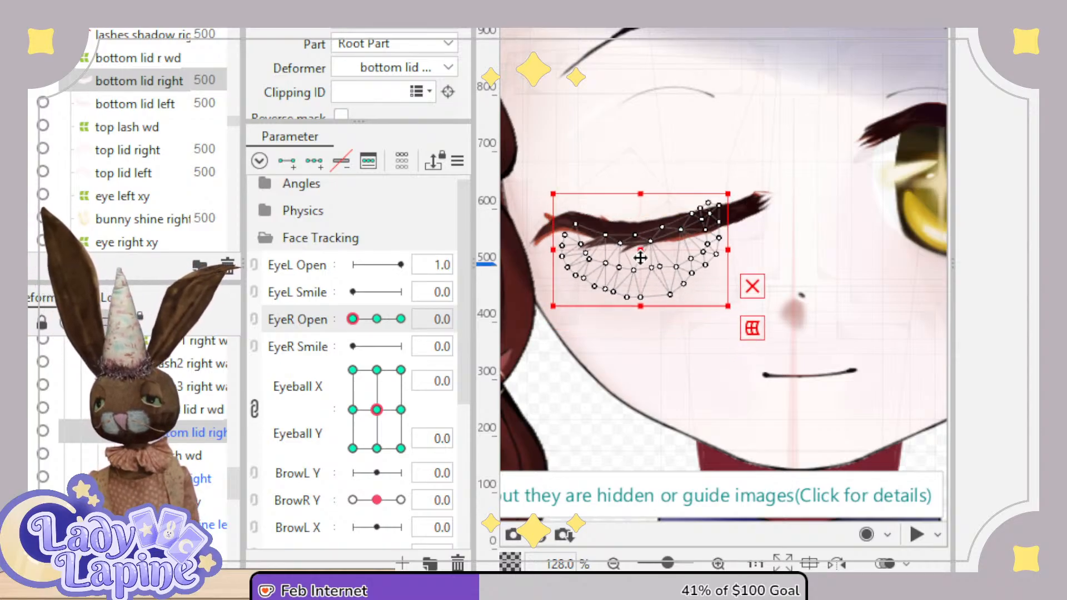
Nudge the bottom lid right mesh slightly down and inward at EyeR Open 1.0, and check the eye at 0.5.
drag(354, 320, 401, 321)
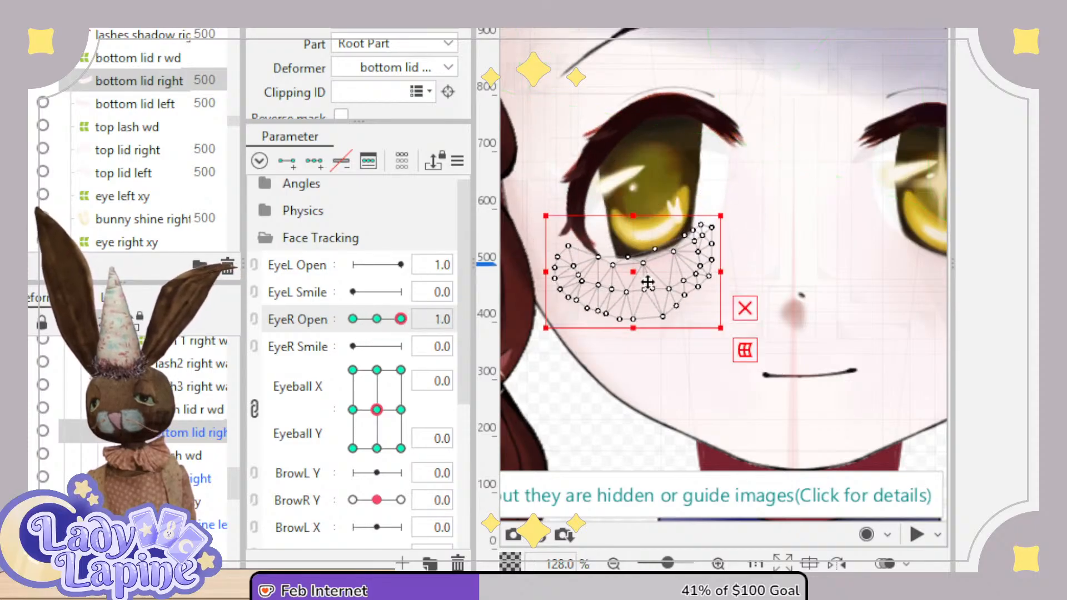
drag(640, 275, 645, 279)
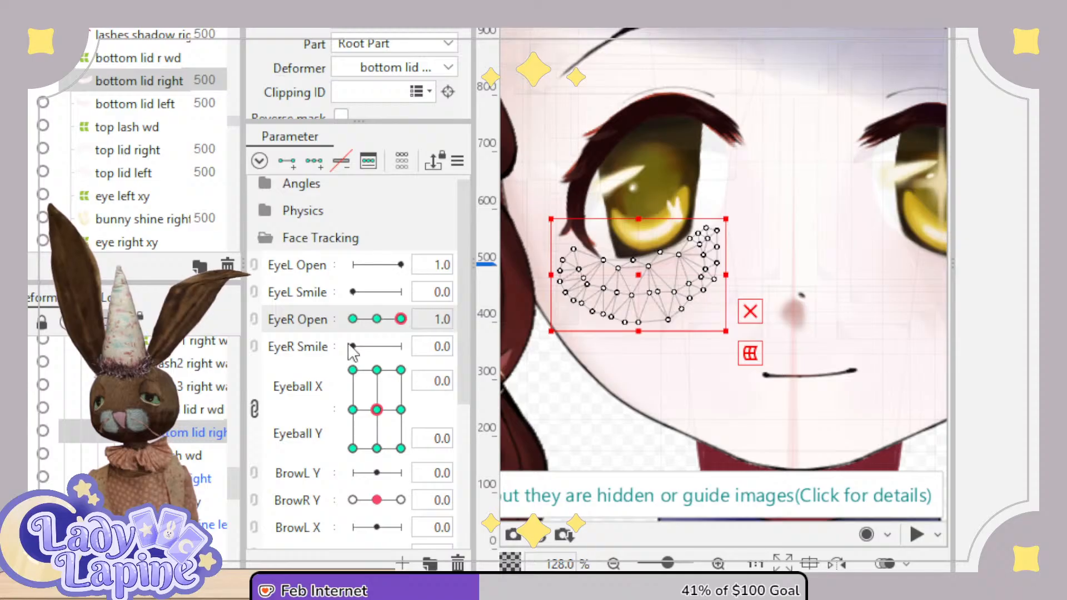
mouse_move(394, 325)
mouse_down()
mouse_move(355, 323)
mouse_move(406, 330)
mouse_move(343, 344)
mouse_move(404, 344)
mouse_move(354, 356)
mouse_move(389, 358)
mouse_move(356, 364)
mouse_move(392, 360)
mouse_move(376, 332)
mouse_up()
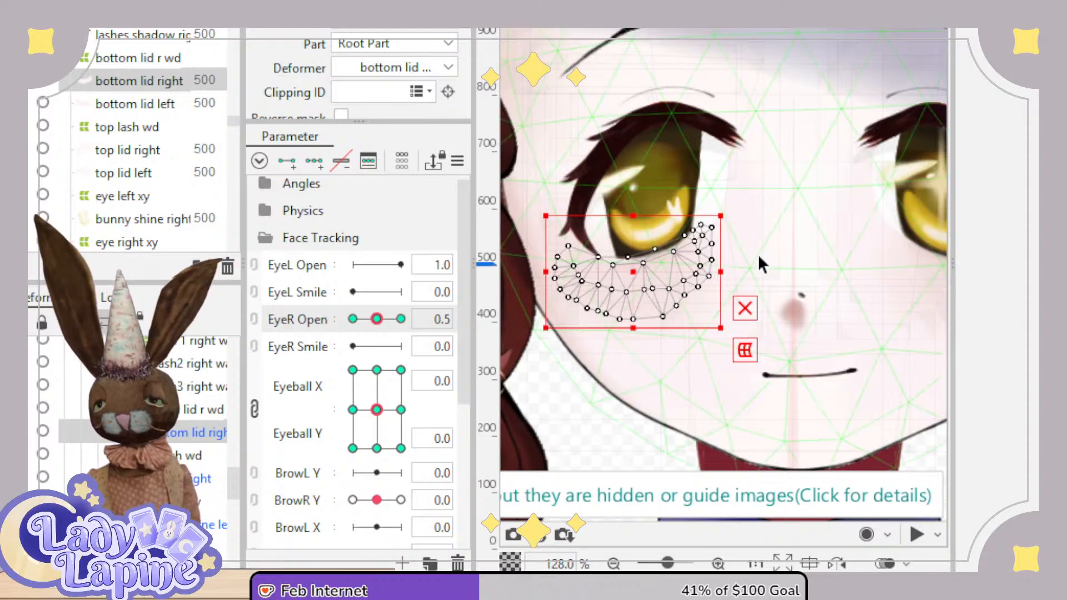
scroll(759, 257, down, 2)
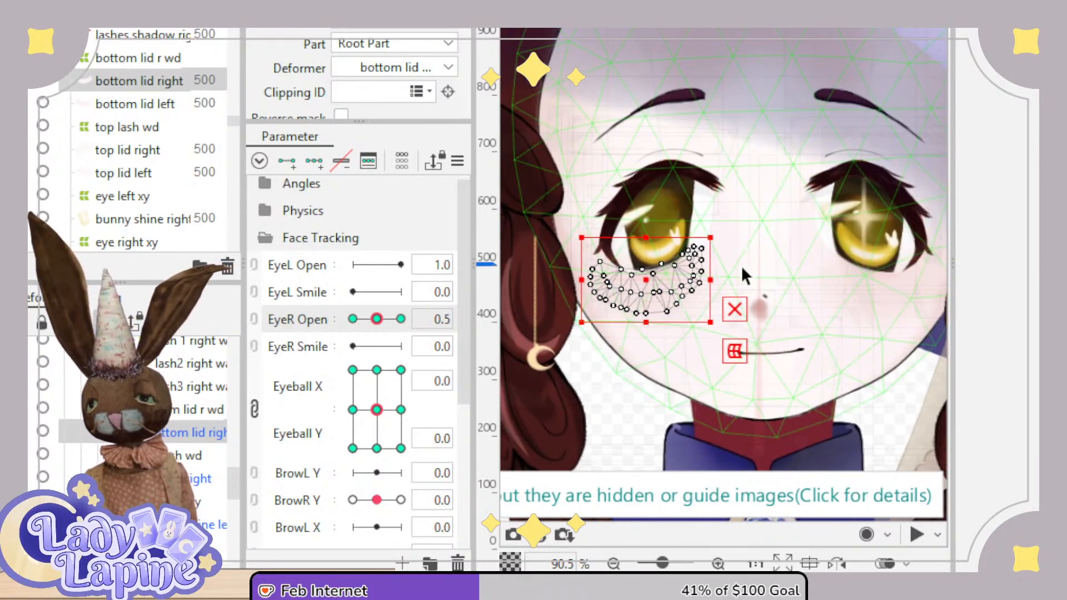
scroll(741, 265, down, 2)
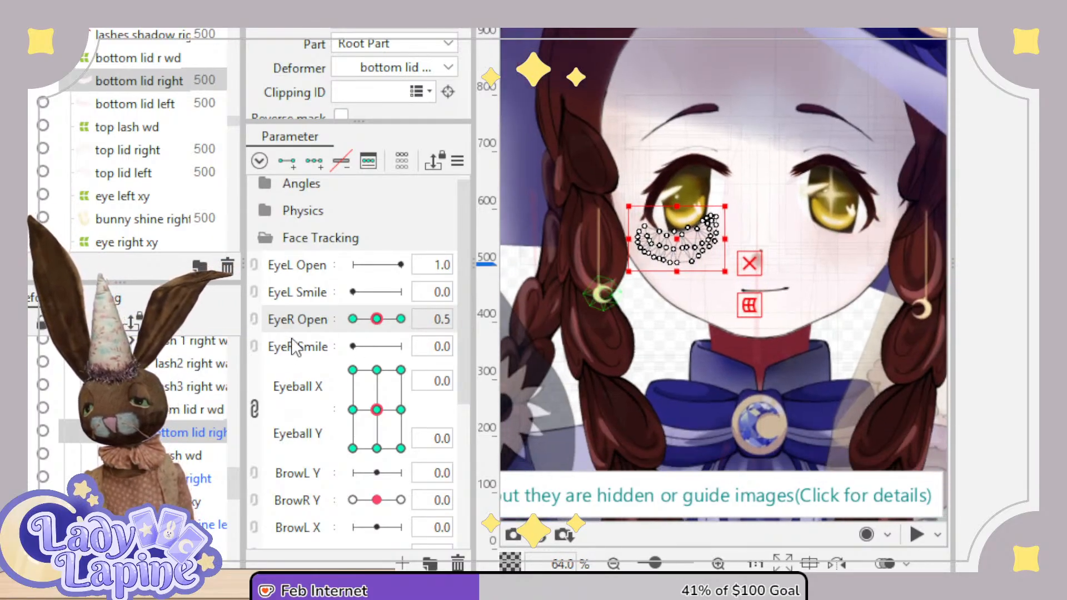
click(303, 354)
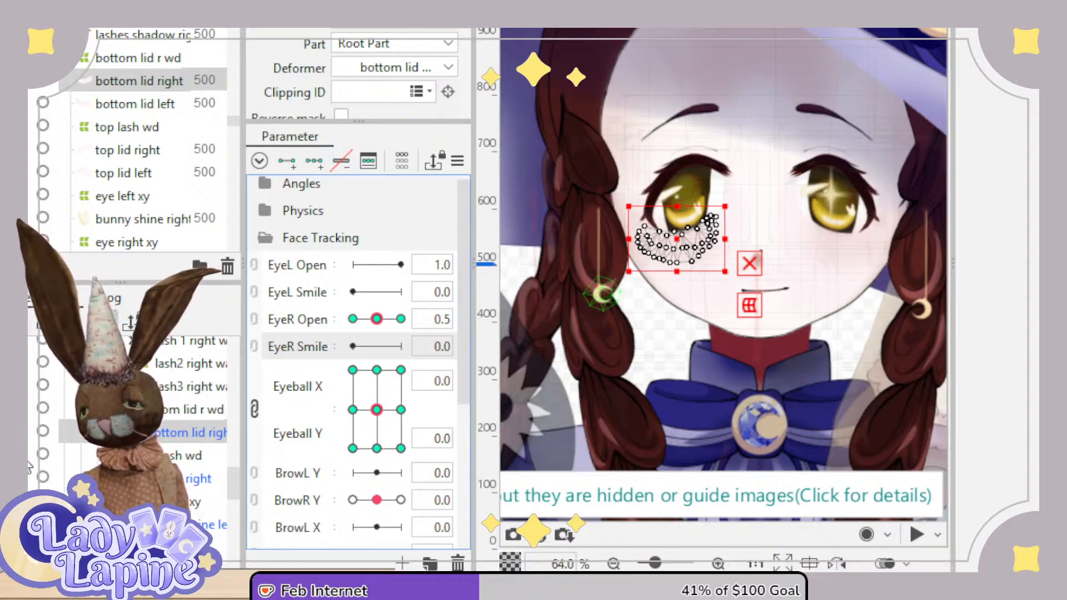
Check the top lash wd warp while closing the right eye from EyeR Open 0.5 to 0.0.
click(178, 458)
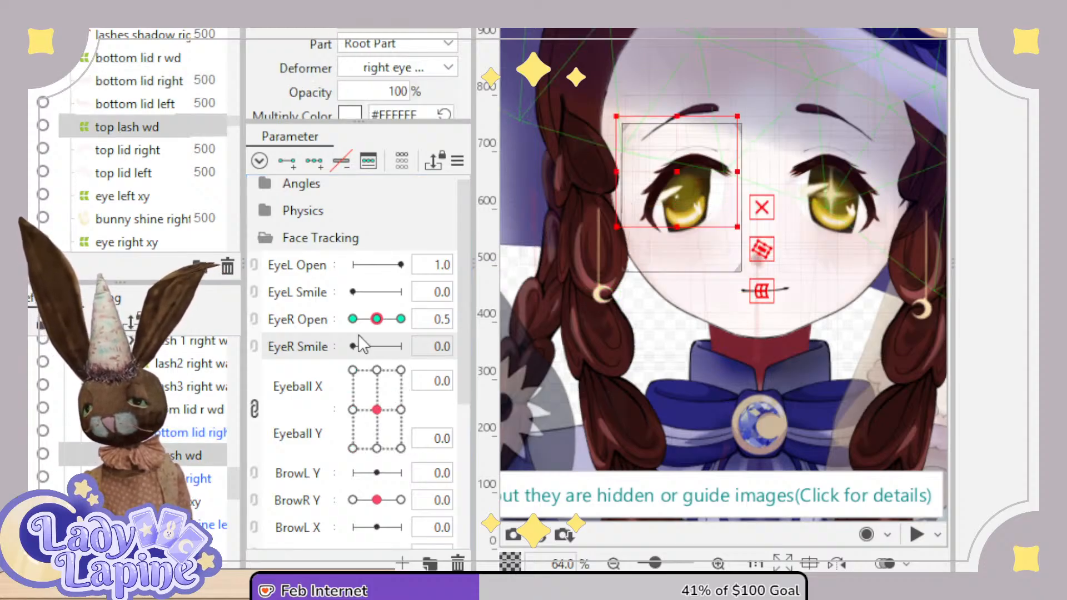
mouse_move(377, 319)
mouse_down()
mouse_move(390, 320)
mouse_move(365, 334)
mouse_up()
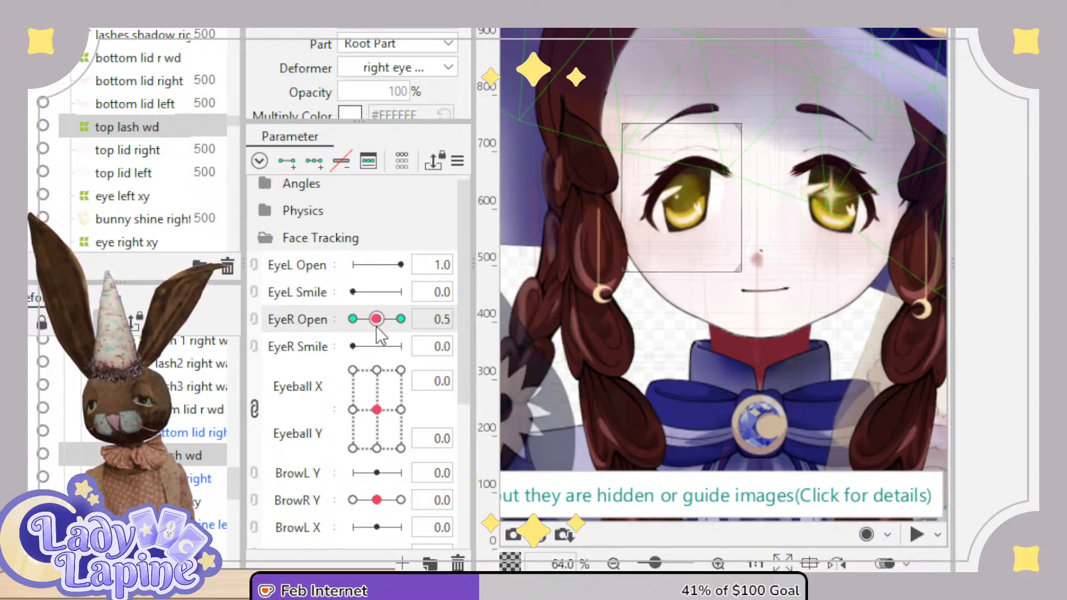
mouse_move(363, 334)
mouse_down()
mouse_move(353, 333)
mouse_move(374, 333)
mouse_move(334, 337)
mouse_move(386, 329)
mouse_move(350, 318)
mouse_up()
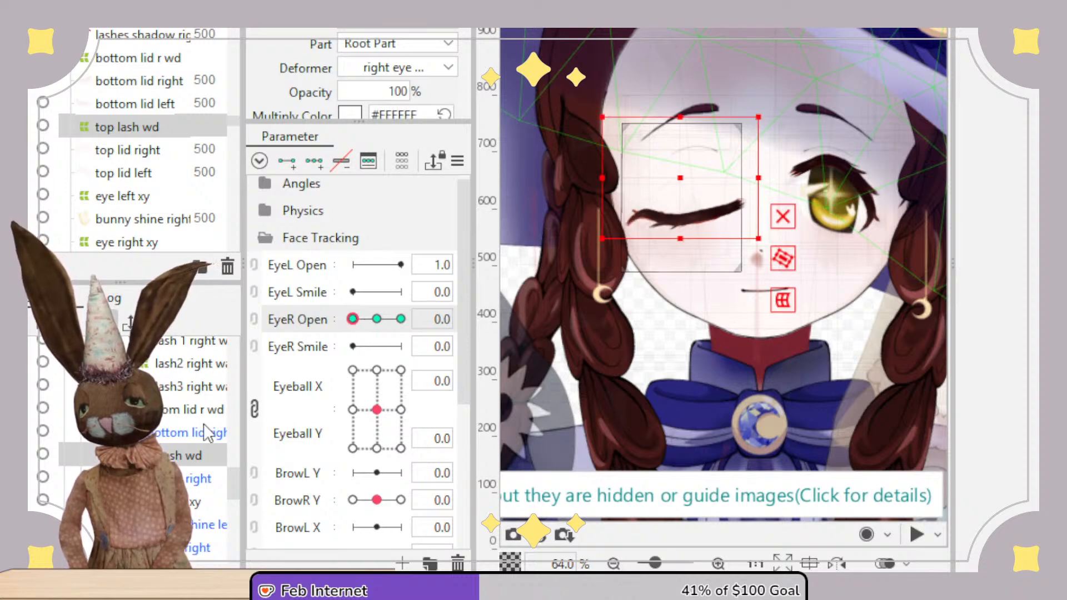
Narrow the whole lashes warp from both sides at EyeR Open 0.0 with Eyeball X and Y at 0.0.
drag(236, 468, 236, 461)
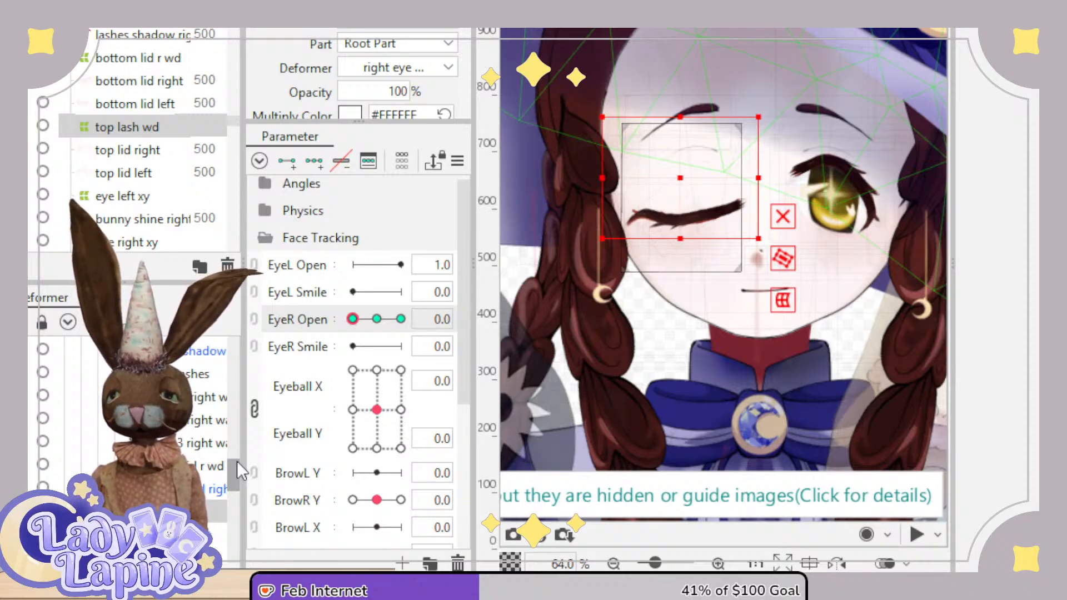
drag(236, 462, 234, 433)
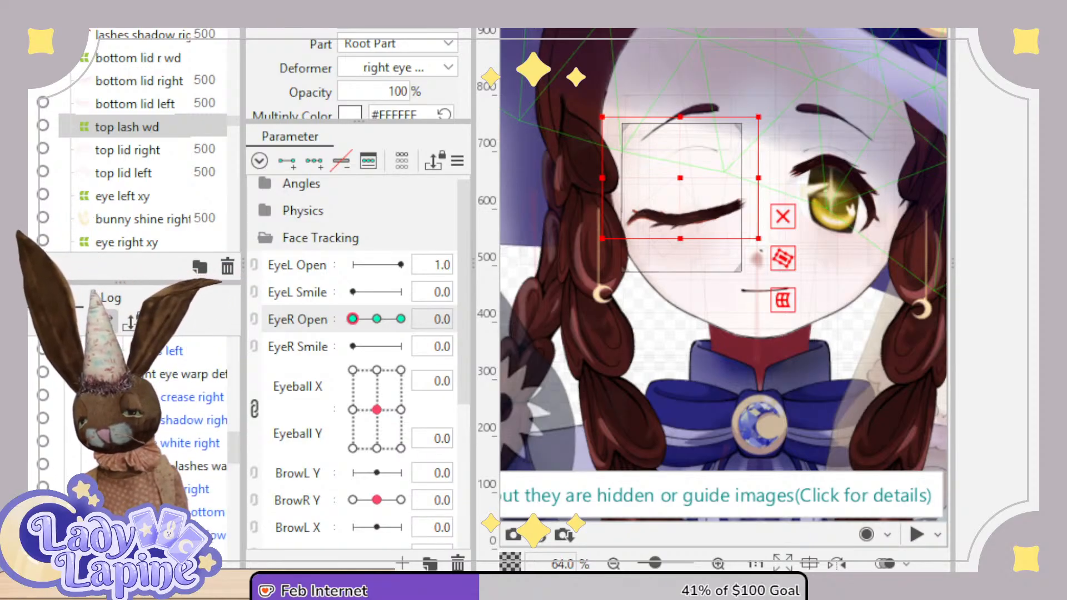
click(191, 470)
scroll(766, 244, up, 2)
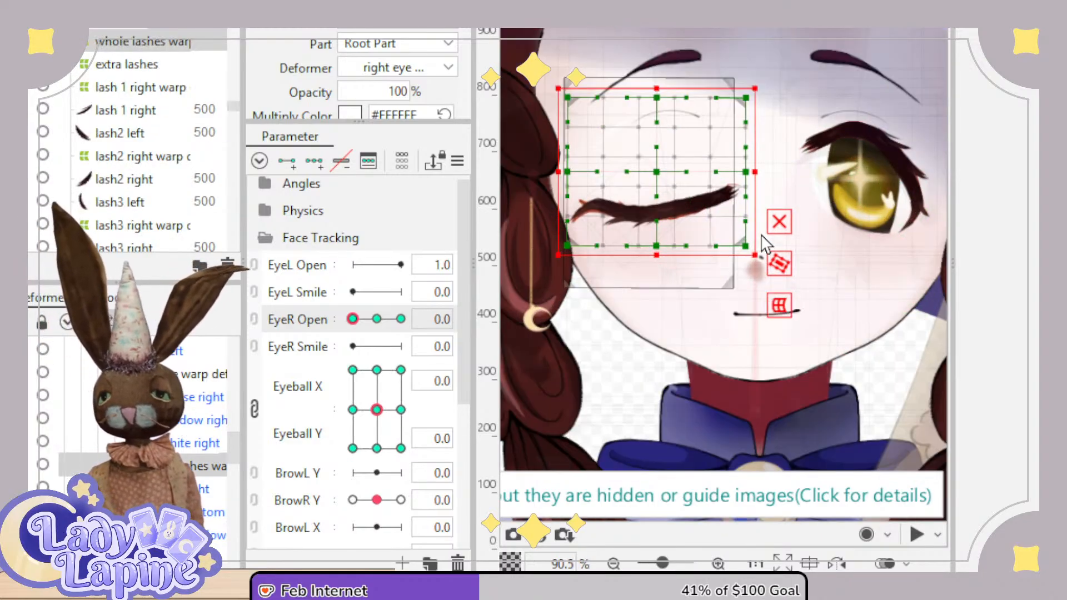
drag(692, 262, 746, 300)
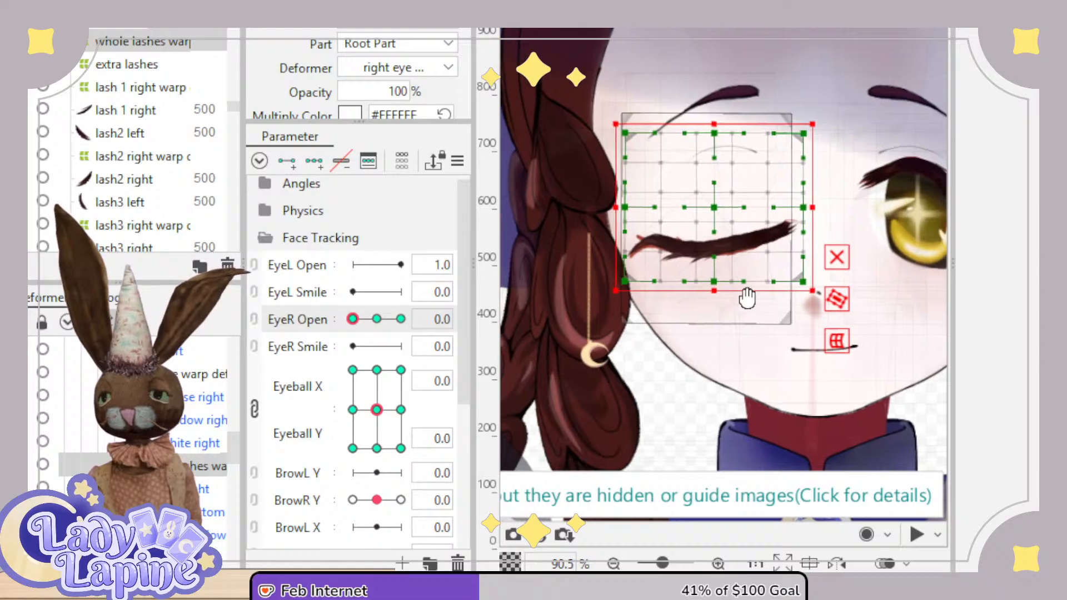
scroll(746, 300, up, 1)
drag(828, 171, 814, 171)
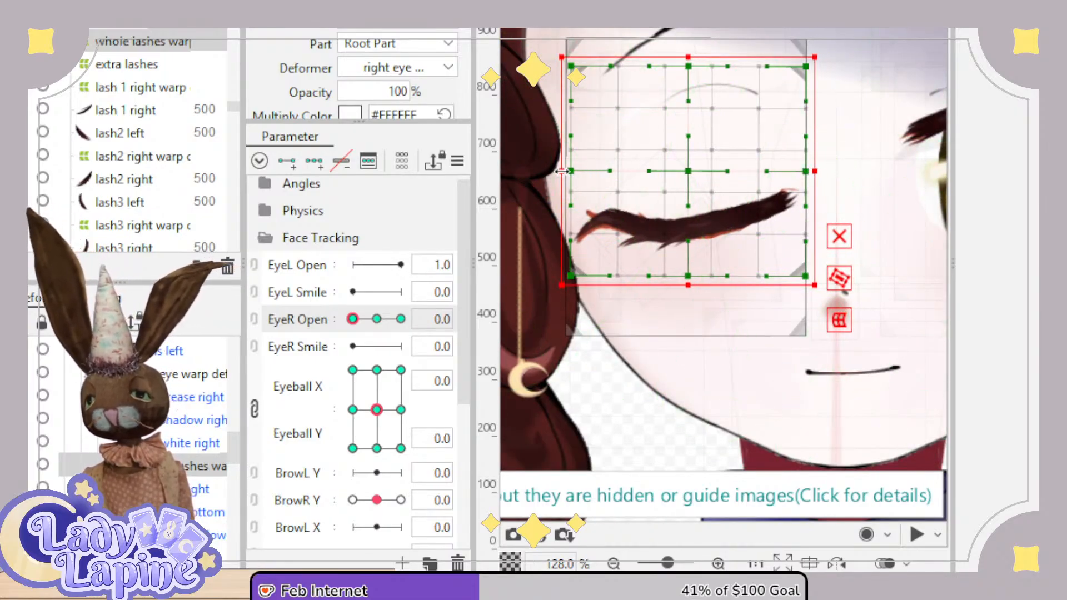
drag(561, 172, 574, 172)
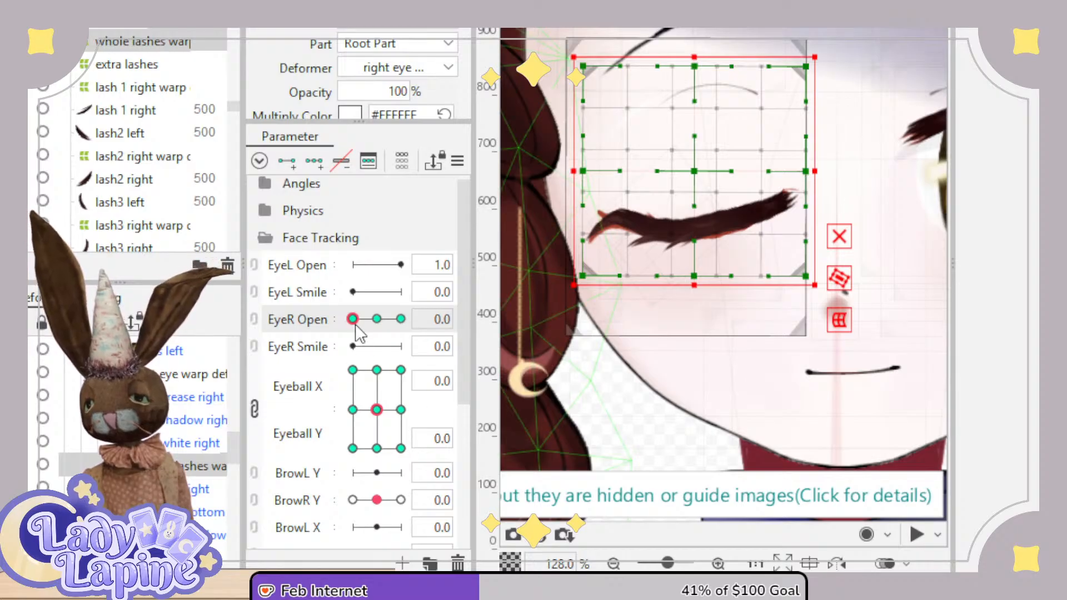
Narrow the whole lashes warp slightly more from both sides at EyeR Open 0.0, and recheck the closed eye.
drag(356, 326, 334, 334)
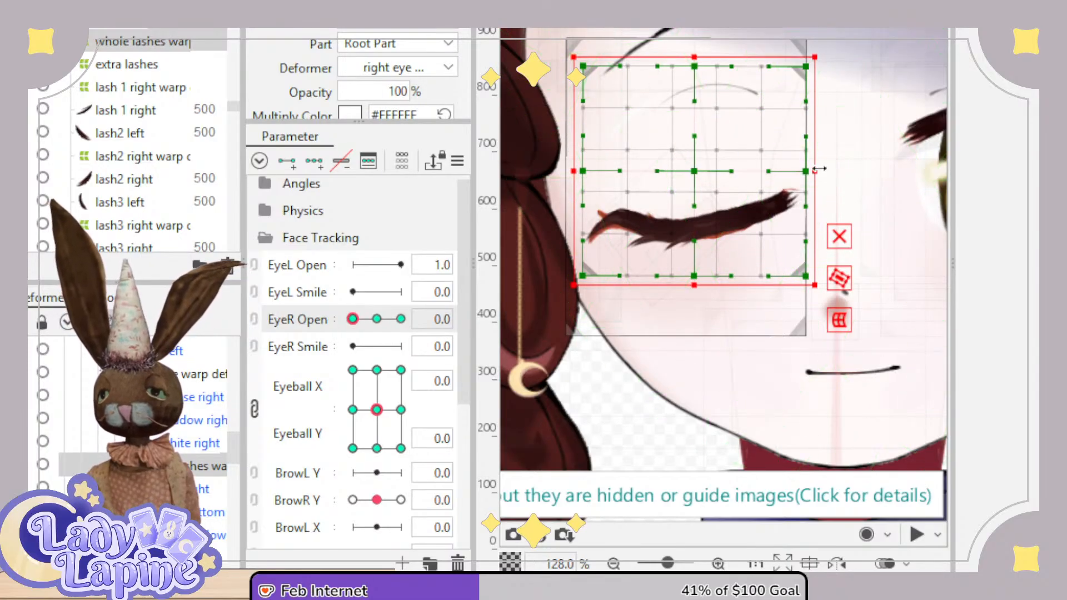
drag(820, 169, 811, 167)
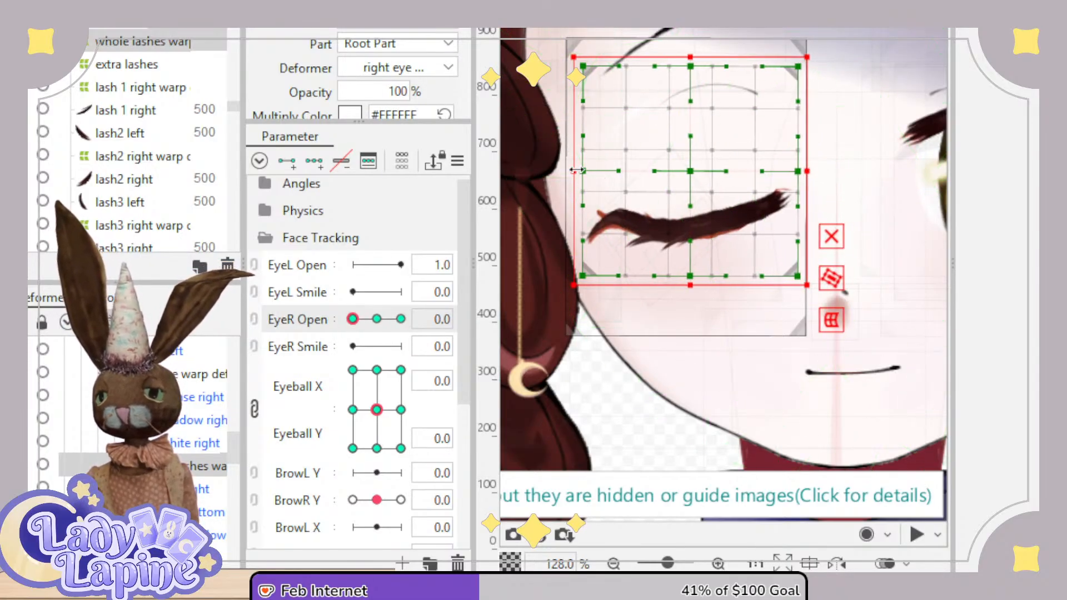
drag(575, 170, 584, 170)
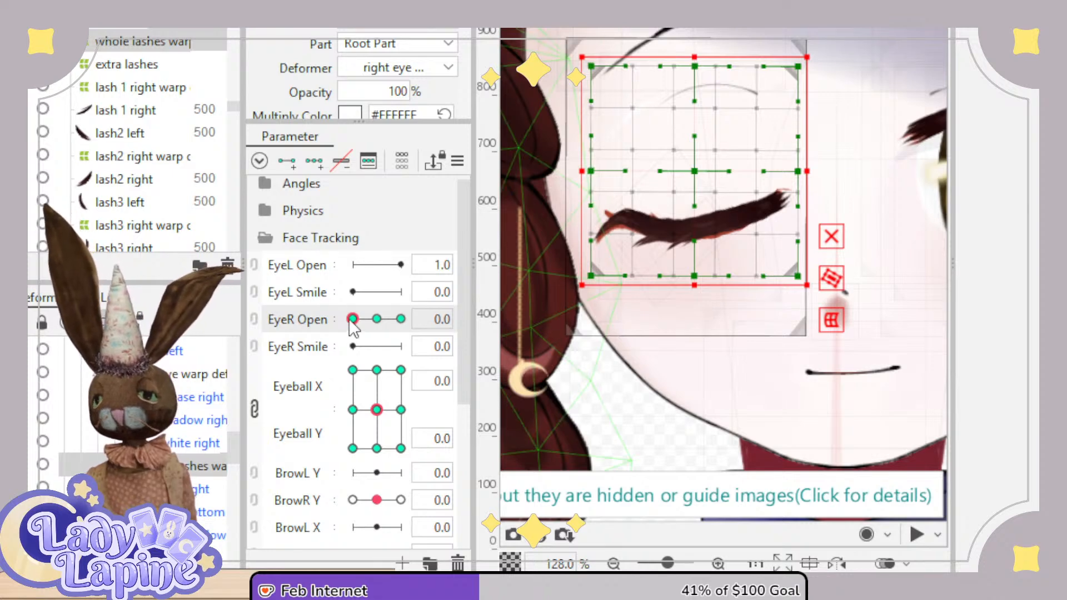
mouse_move(351, 321)
mouse_down()
mouse_move(379, 322)
mouse_move(344, 323)
mouse_up()
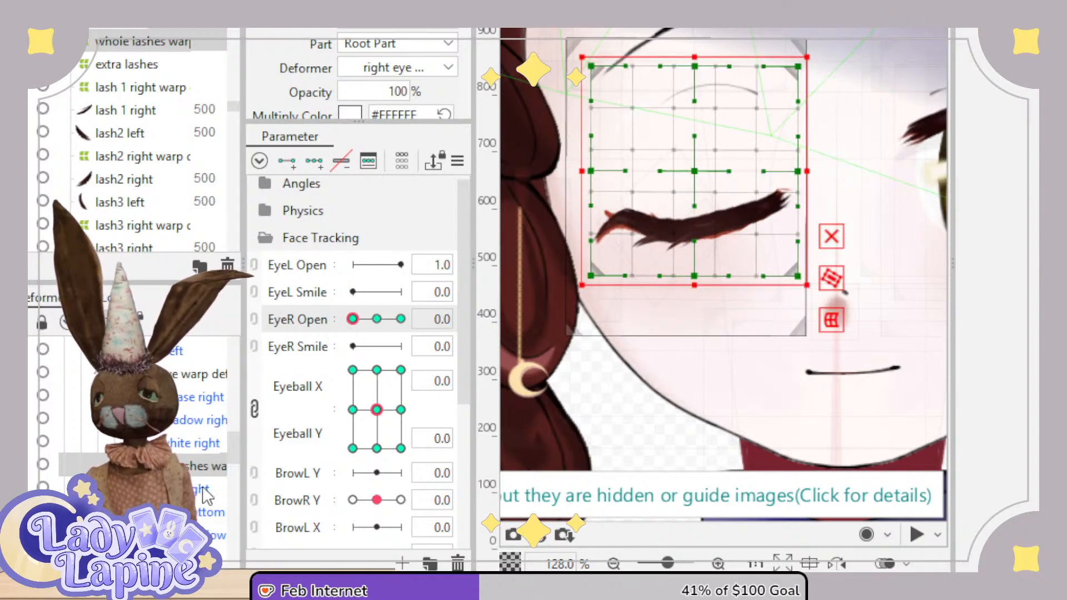
Raise the inner-middle and outer-end deform path points of the lashes shadow right mesh to follow the closed lashes at EyeR Open 0.0.
click(203, 535)
scroll(691, 255, up, 4)
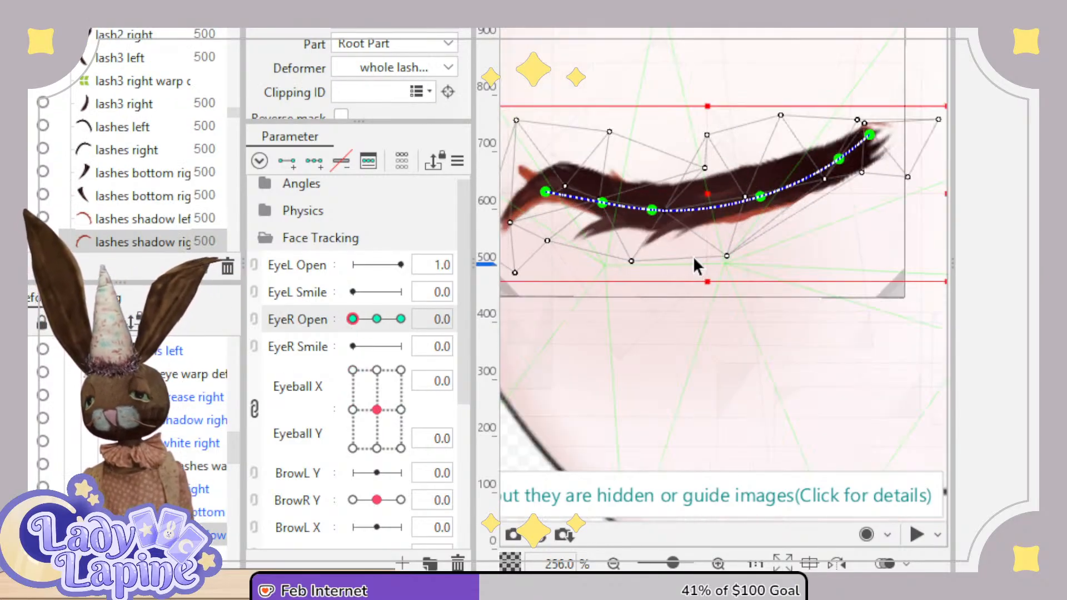
click(761, 188)
drag(762, 184, 763, 184)
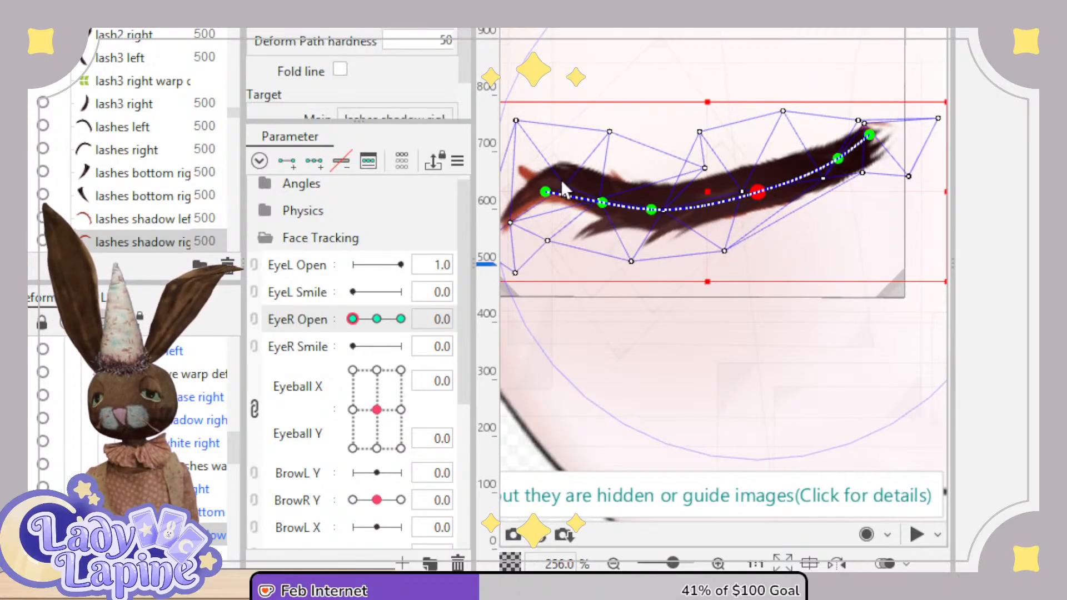
click(543, 194)
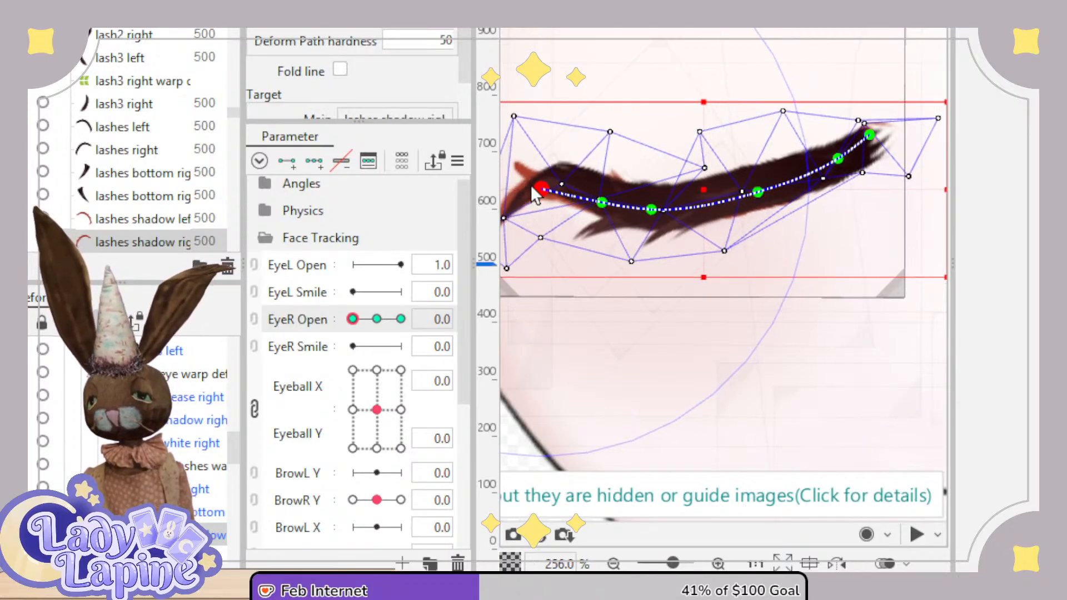
drag(537, 192, 535, 188)
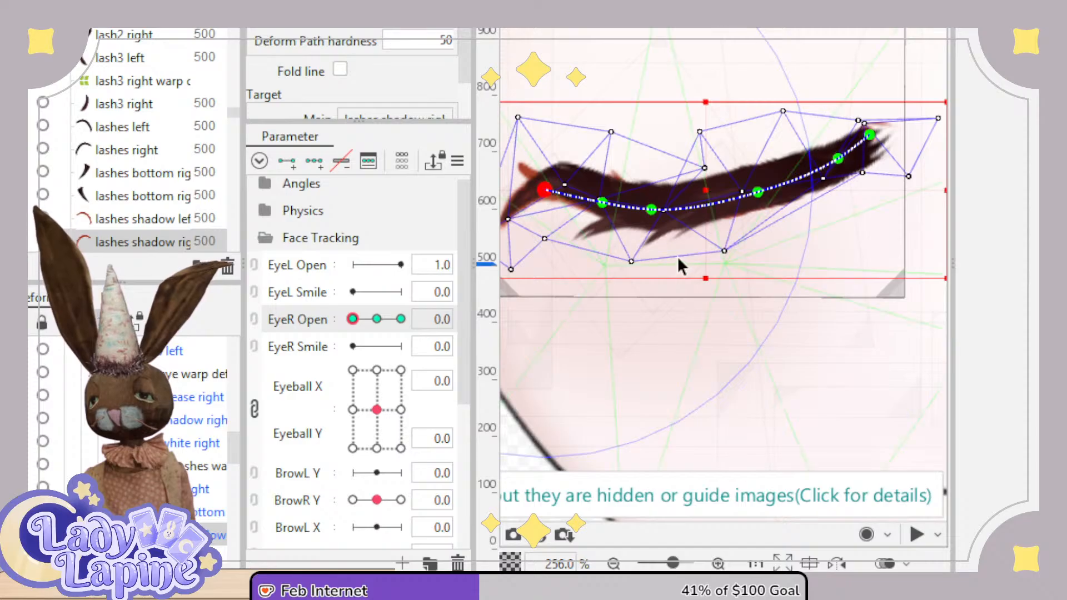
scroll(678, 255, down, 4)
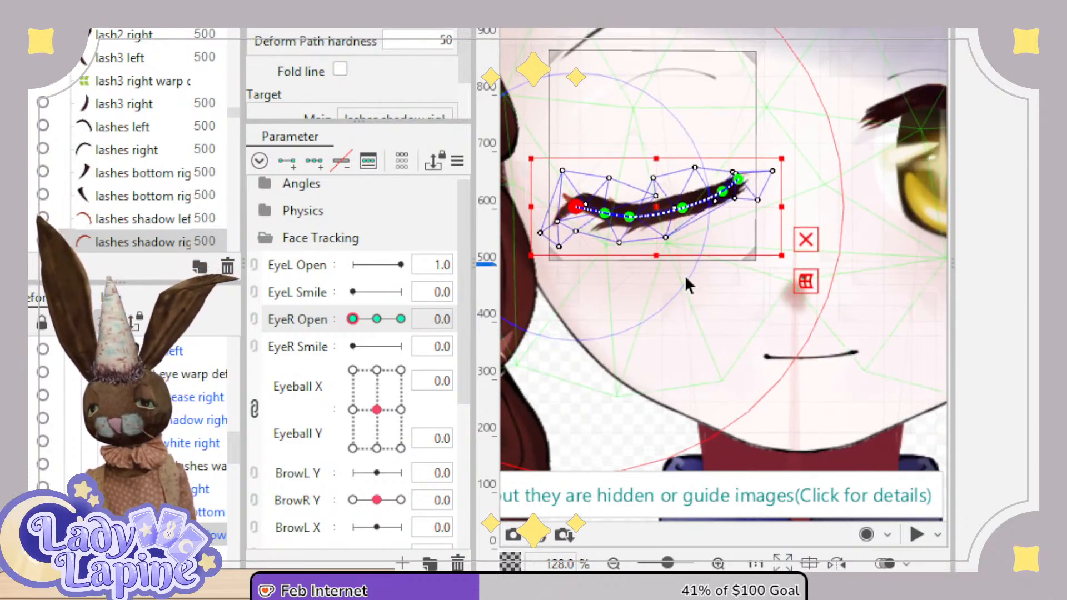
click(119, 241)
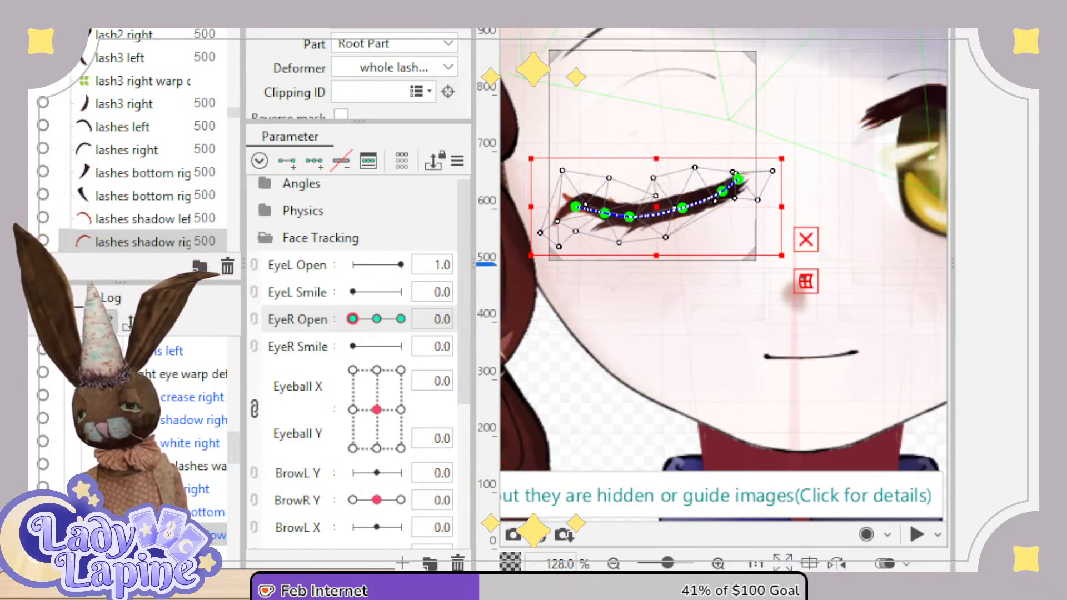
click(20, 241)
Move the extra lashes warp up and slightly outward at EyeR Open 1.0 so its lashes stick out from the upper lash line.
drag(353, 319, 404, 321)
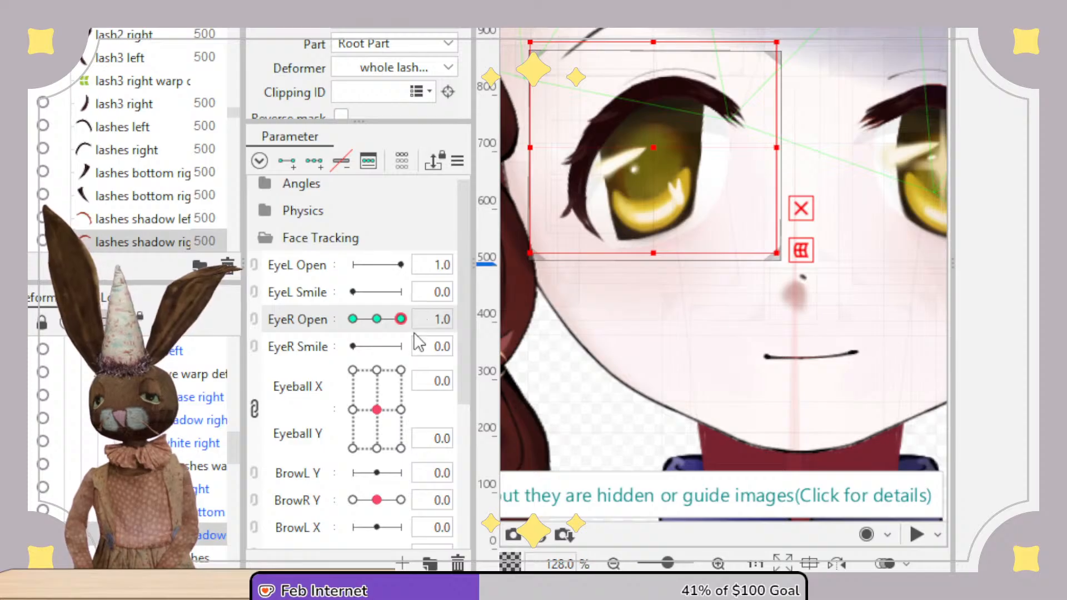
drag(236, 444, 240, 471)
click(192, 372)
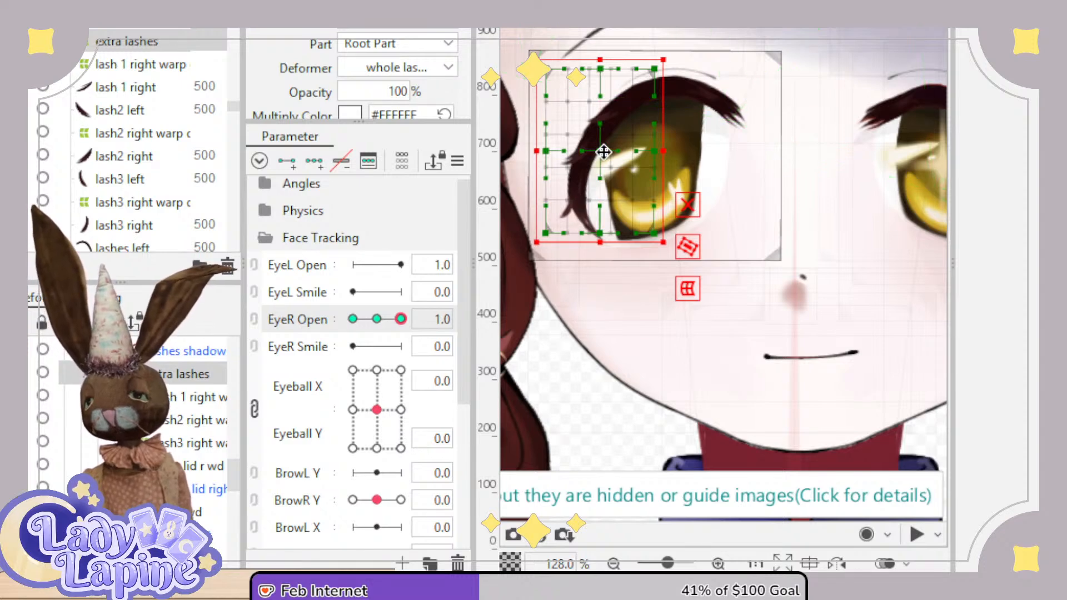
drag(603, 152, 601, 144)
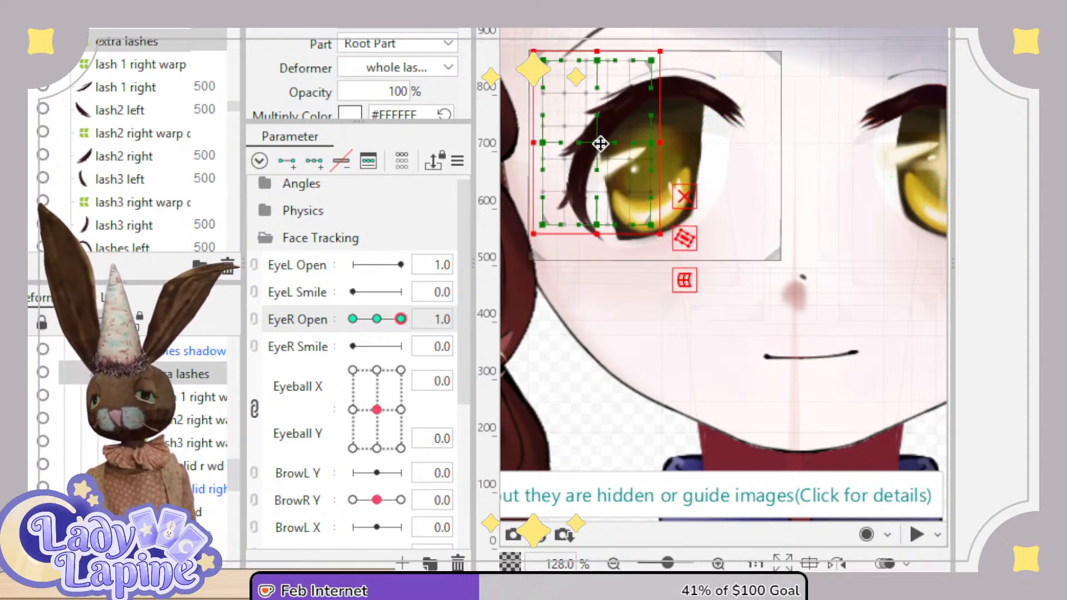
scroll(681, 194, up, 1)
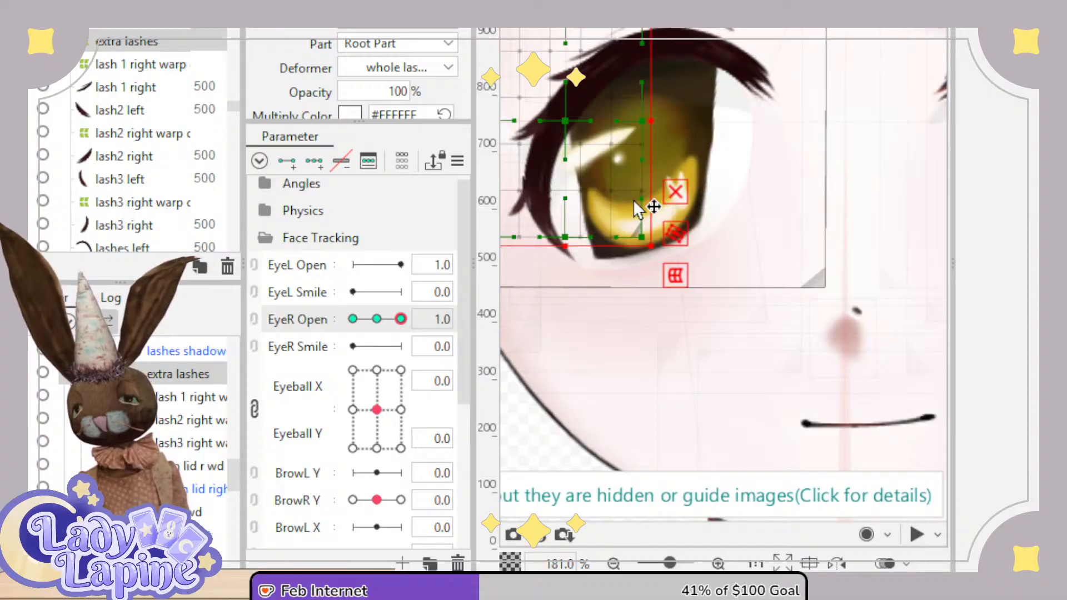
drag(633, 199, 722, 293)
drag(741, 92, 740, 96)
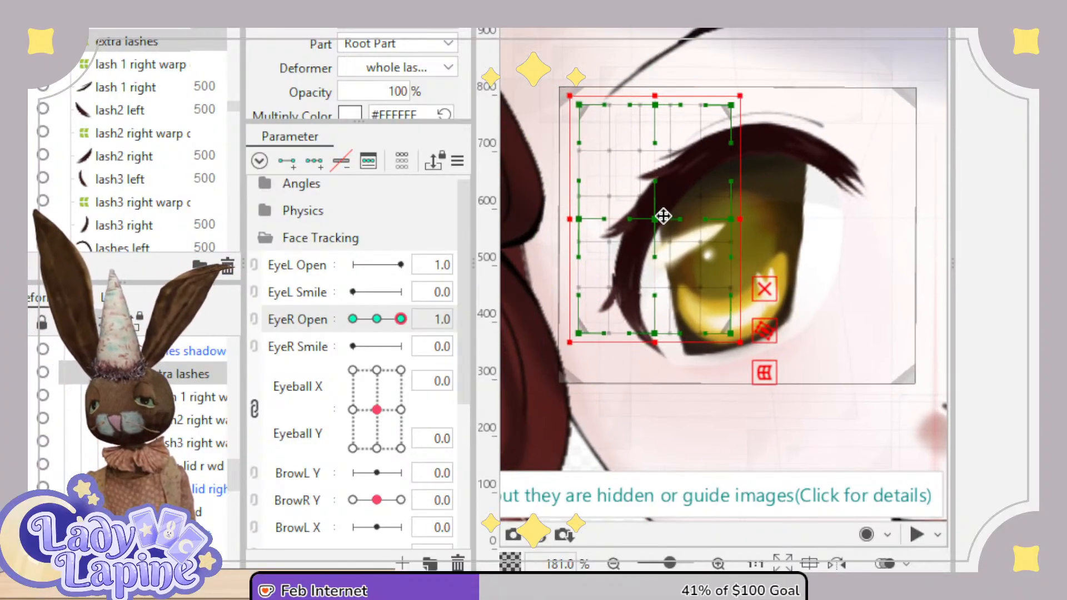
drag(663, 216, 667, 216)
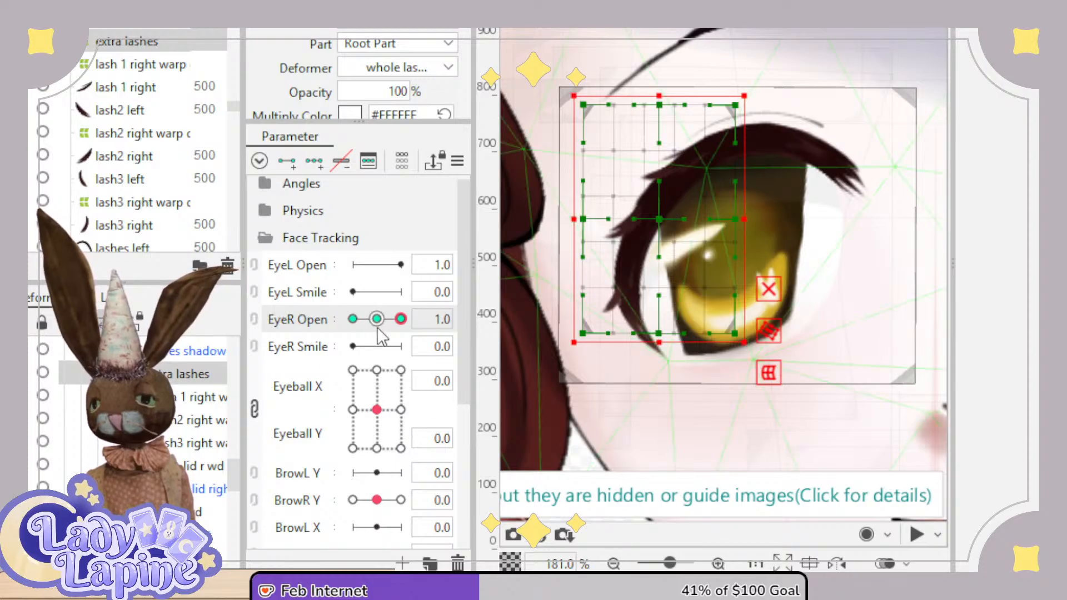
Check the extra lashes and the whole right eye while closing it from EyeR Open 1.0 to 0.0.
drag(401, 319, 356, 334)
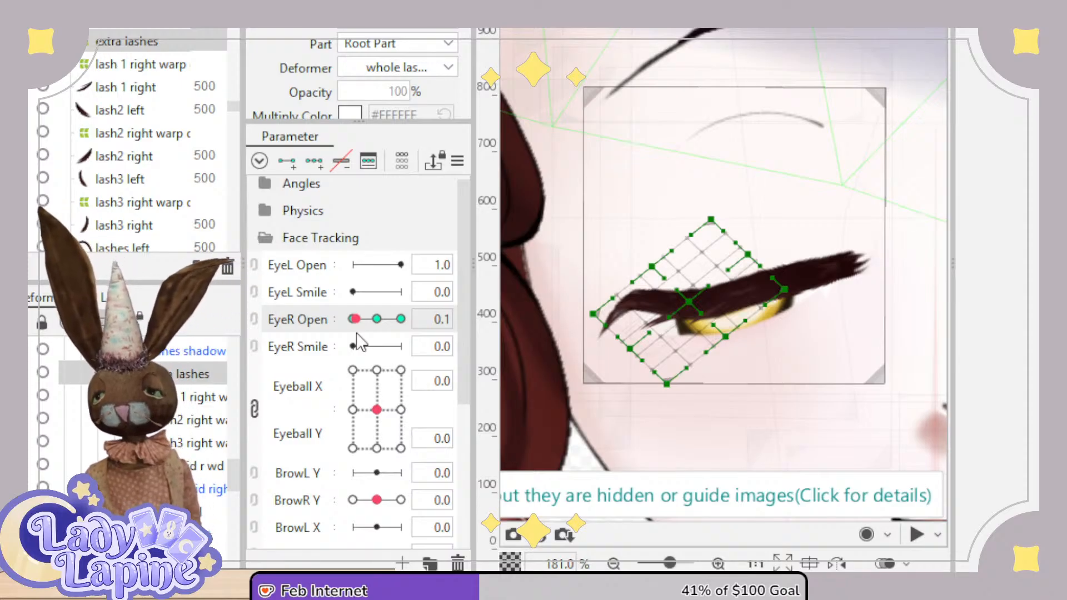
mouse_move(366, 326)
mouse_down()
mouse_move(378, 324)
mouse_move(352, 321)
mouse_up()
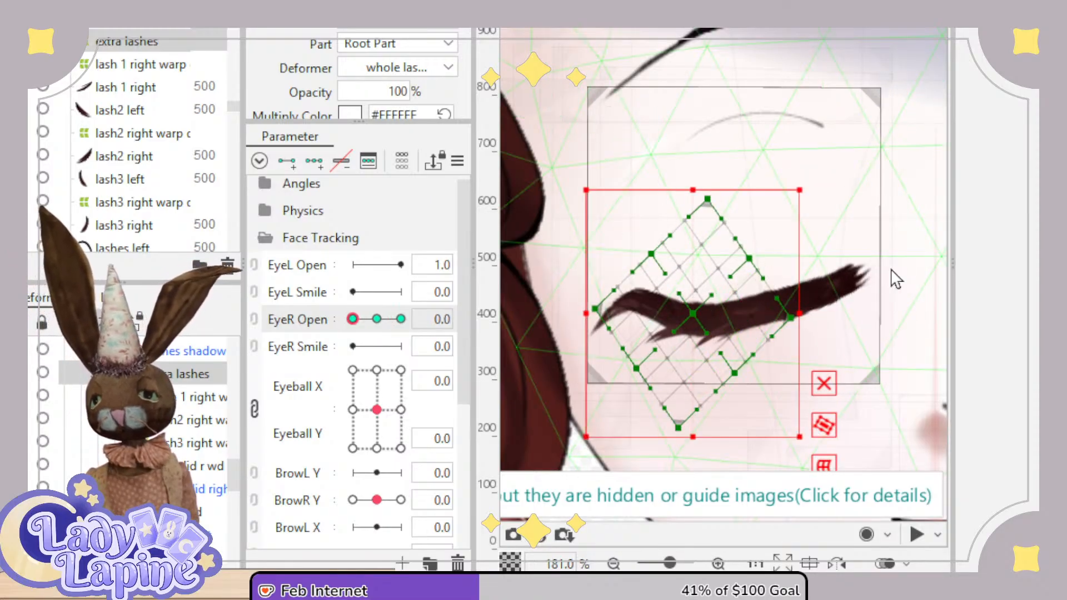
scroll(893, 277, down, 2)
drag(930, 307, 776, 300)
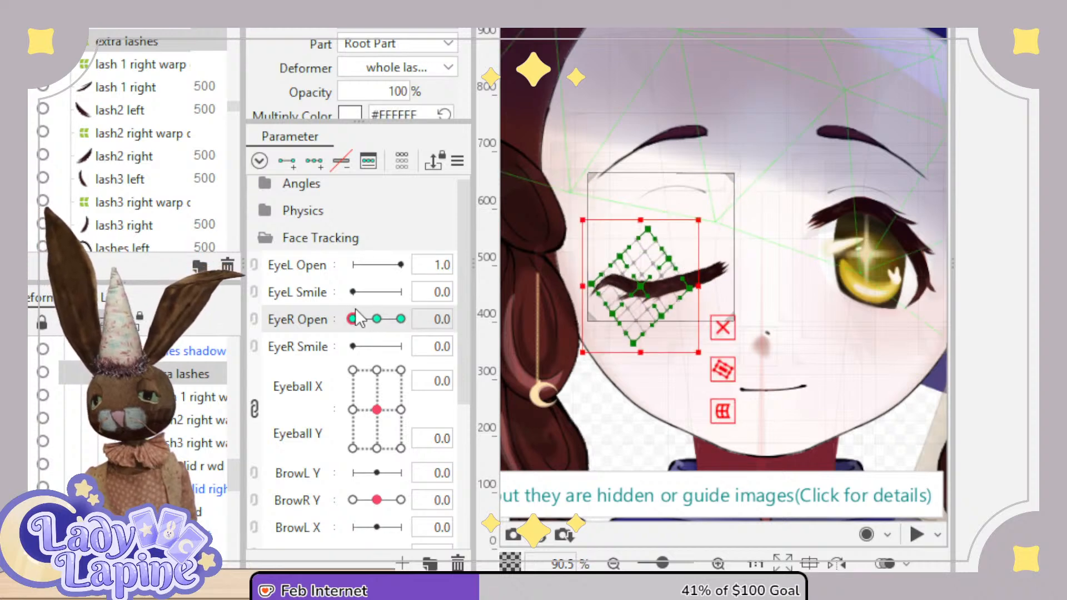
mouse_move(356, 310)
mouse_down()
mouse_move(383, 310)
mouse_move(347, 316)
mouse_up()
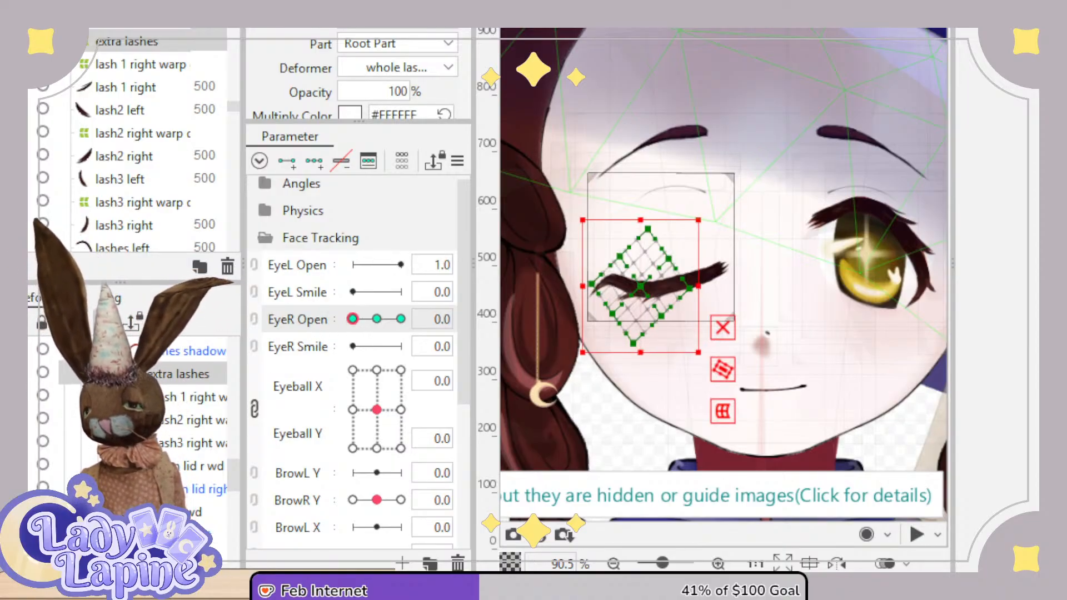
drag(353, 318, 343, 353)
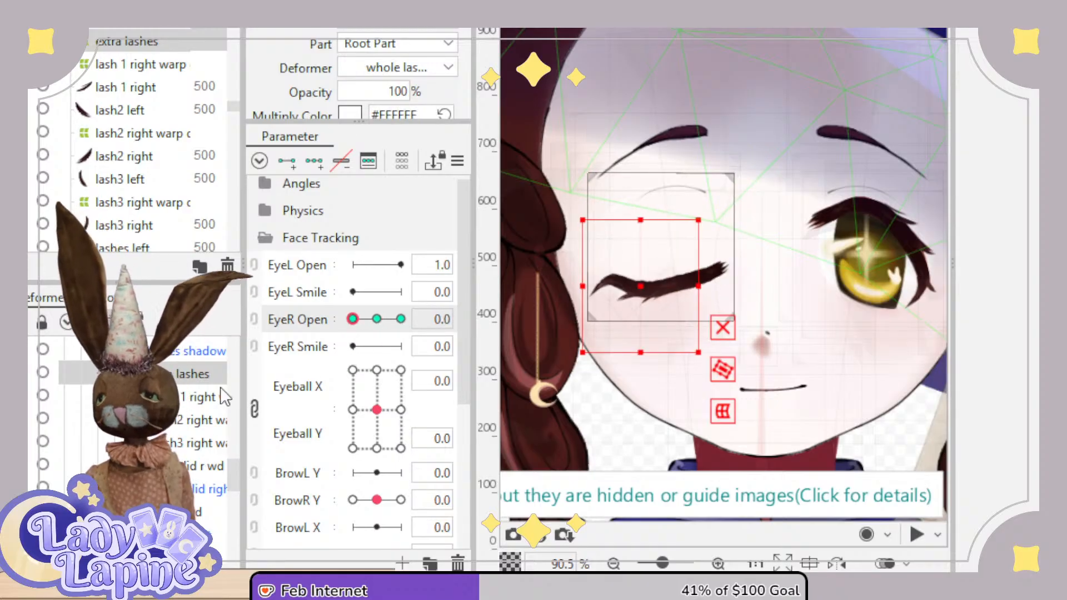
Move the eye crease right mesh straight down toward the closed lashes at EyeR Open 0.0.
drag(229, 462, 241, 433)
click(204, 434)
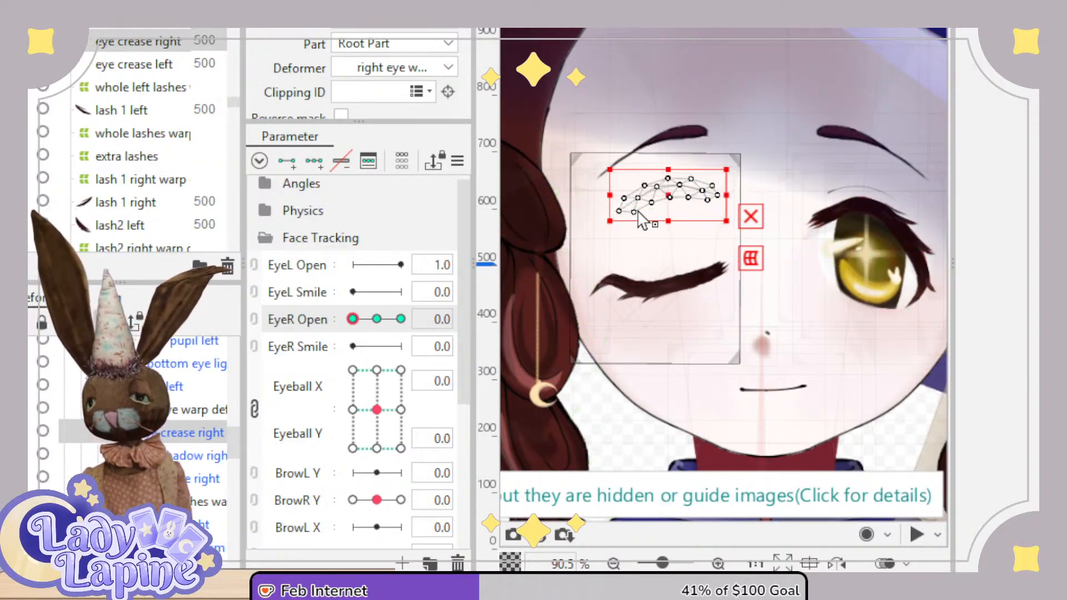
drag(667, 194, 670, 205)
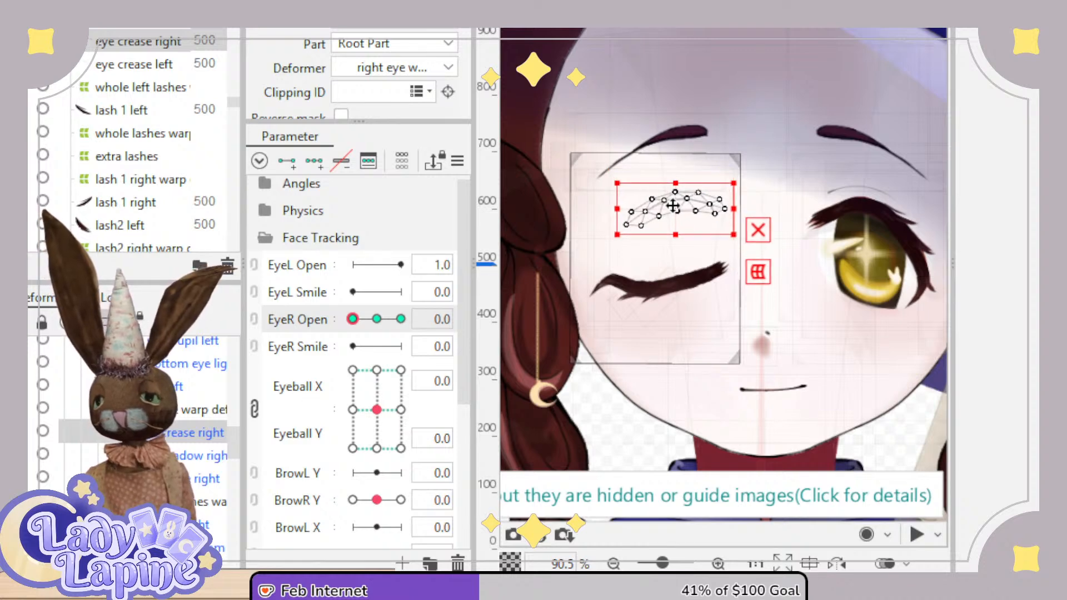
key(ctrl+z)
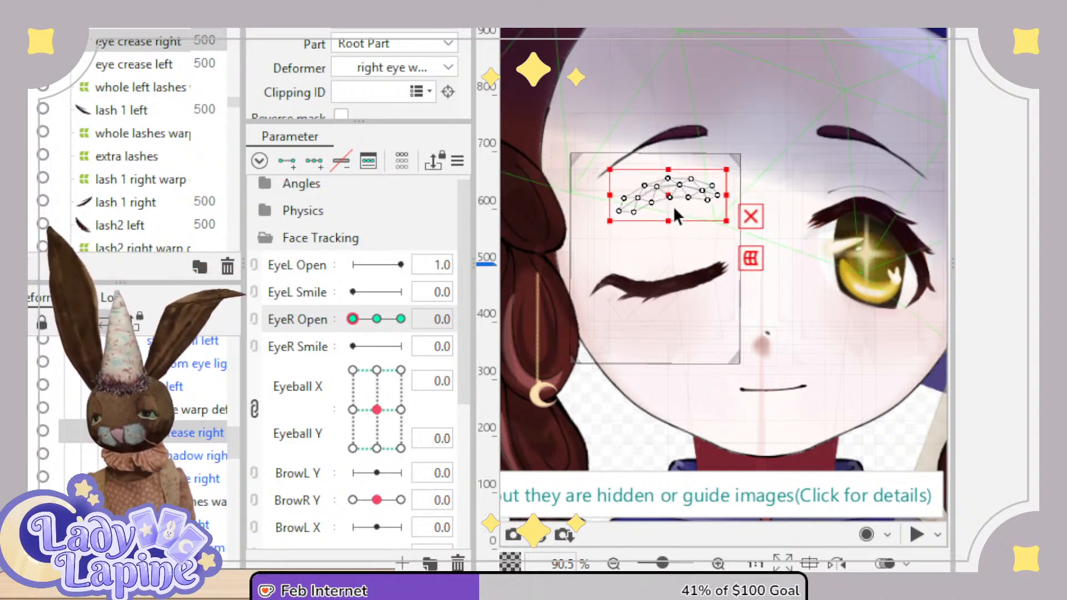
drag(675, 191, 675, 205)
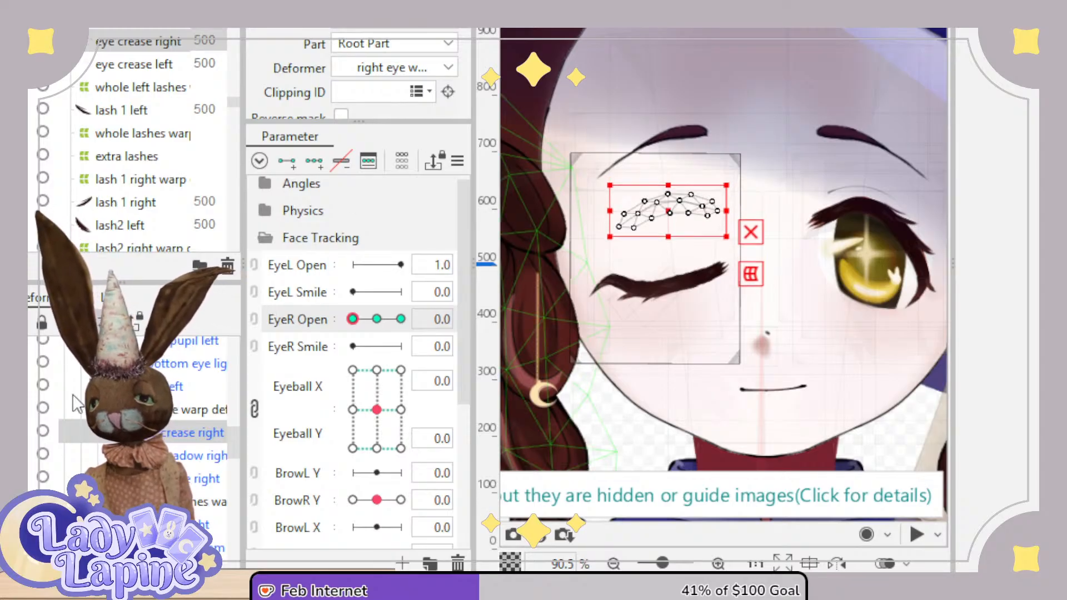
click(21, 432)
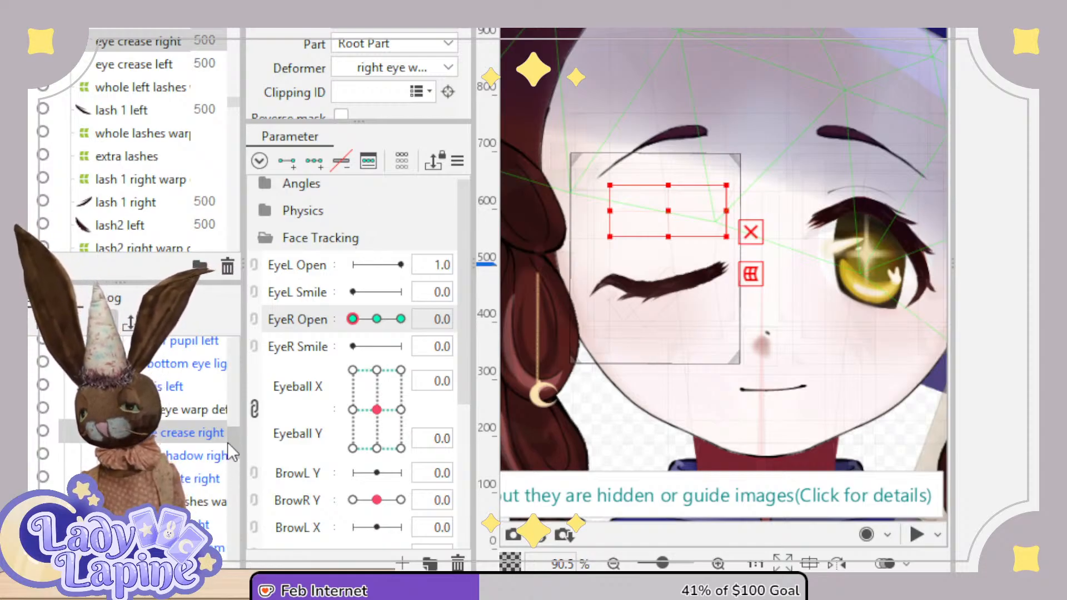
Lower the upper edge of the top lid right mesh at EyeR Open 0.0 with Eyeball X and Y at 0.0 to uncover the crease.
drag(228, 439, 239, 381)
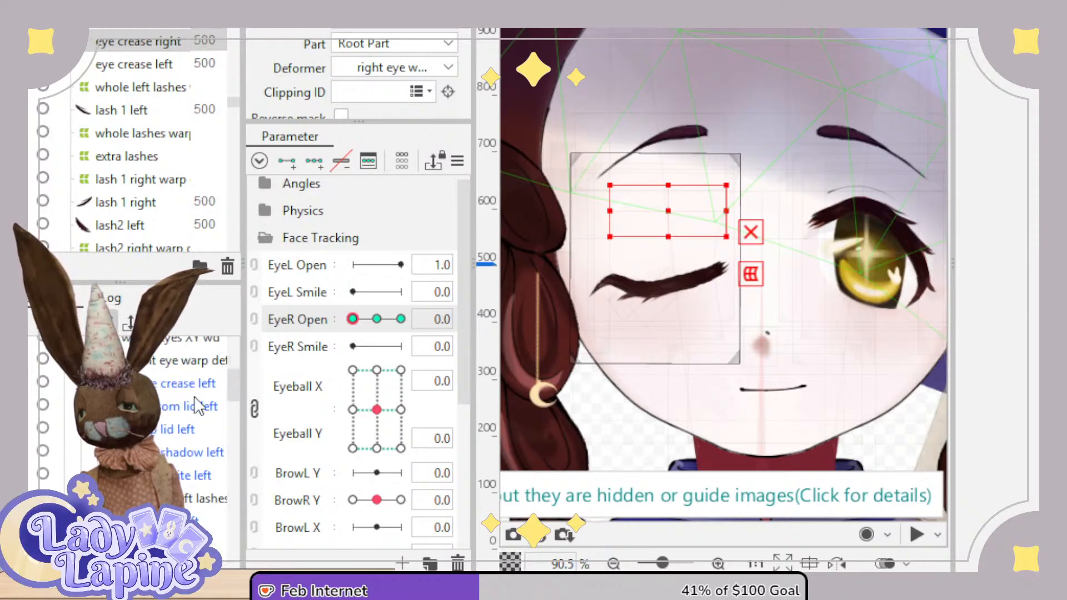
click(183, 429)
drag(239, 389, 267, 492)
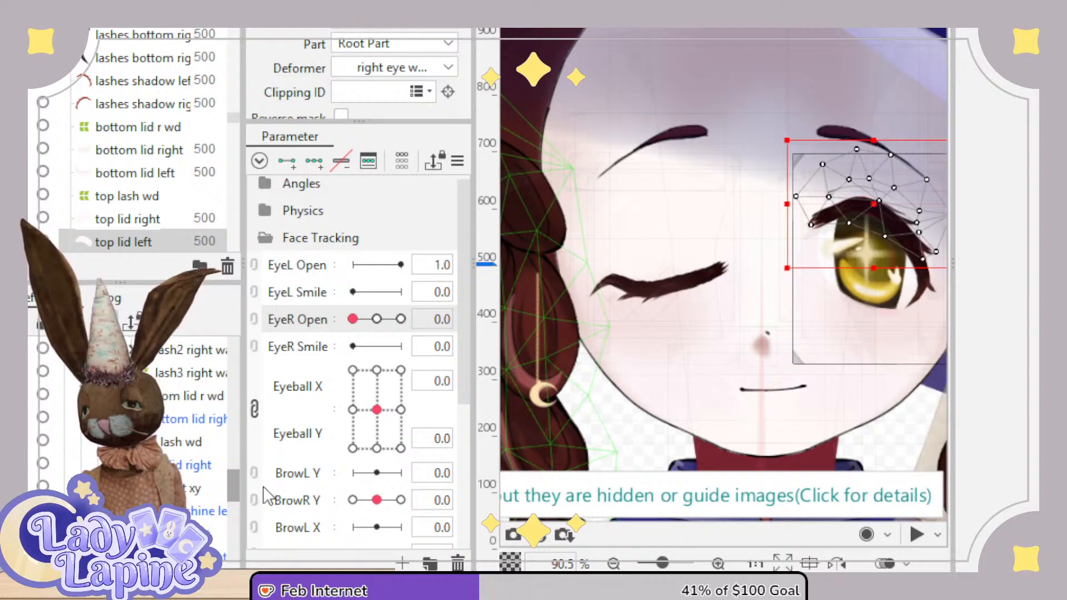
click(199, 467)
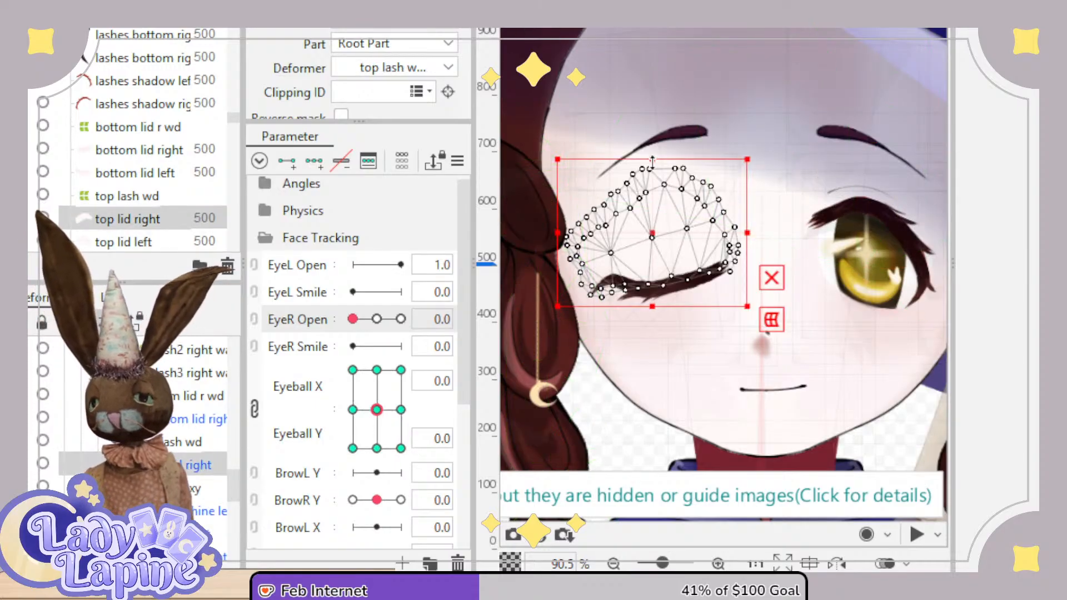
mouse_move(653, 161)
mouse_down()
mouse_move(652, 186)
mouse_move(651, 166)
mouse_up()
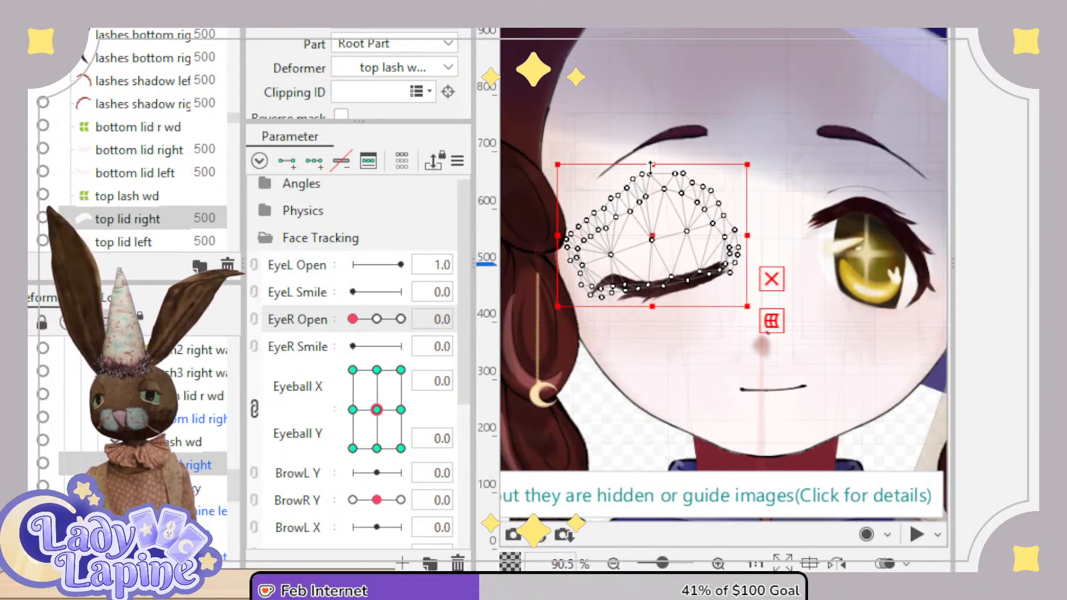
scroll(672, 232, up, 5)
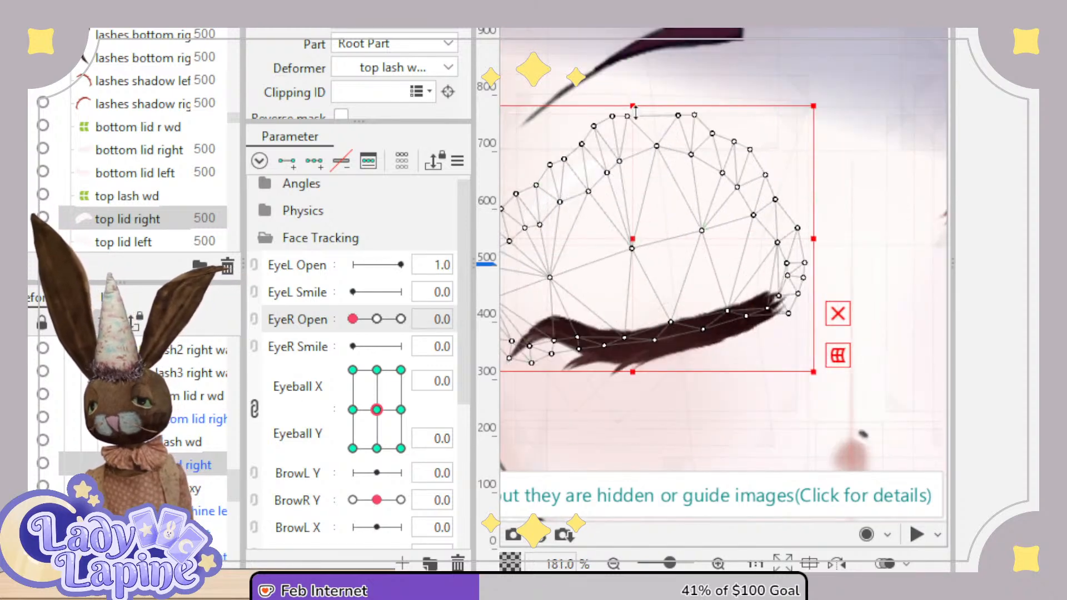
mouse_move(635, 111)
mouse_down()
mouse_move(637, 240)
mouse_move(646, 99)
mouse_up()
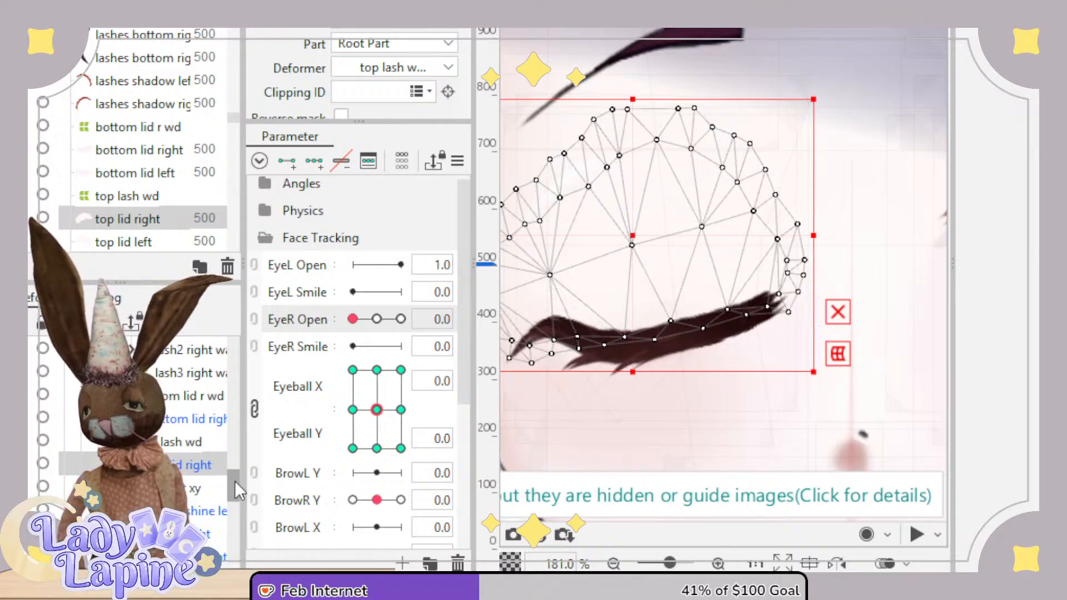
Recheck the closed right eye, and shift the eye crease right mesh further down at EyeR Open 0.0.
drag(235, 482, 239, 444)
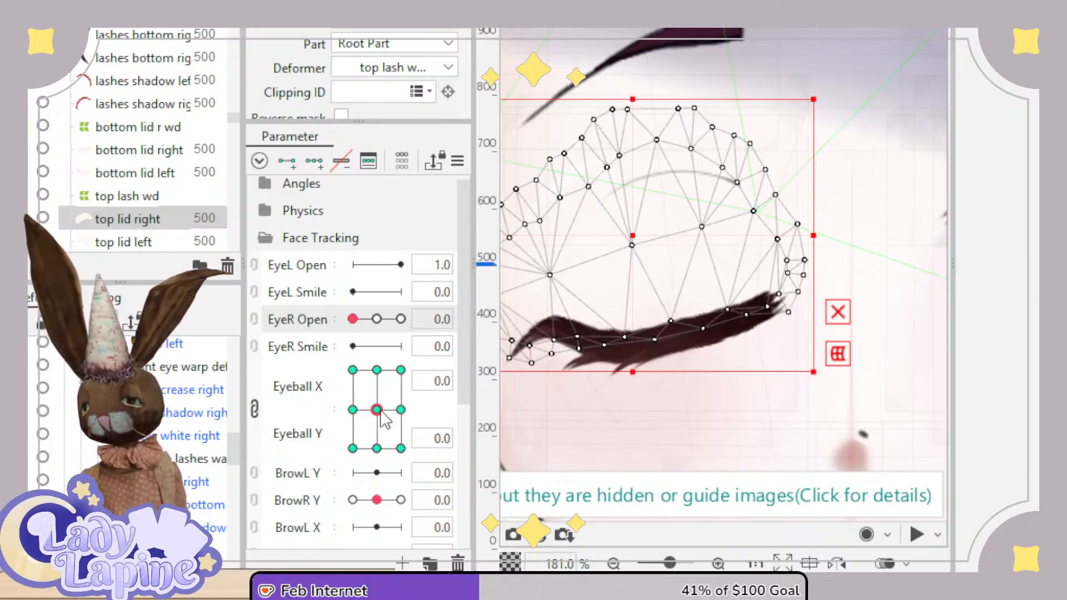
mouse_move(353, 332)
mouse_down()
mouse_move(385, 323)
mouse_move(358, 329)
mouse_up()
mouse_move(342, 333)
mouse_down()
mouse_move(377, 331)
mouse_move(333, 336)
mouse_up()
click(199, 390)
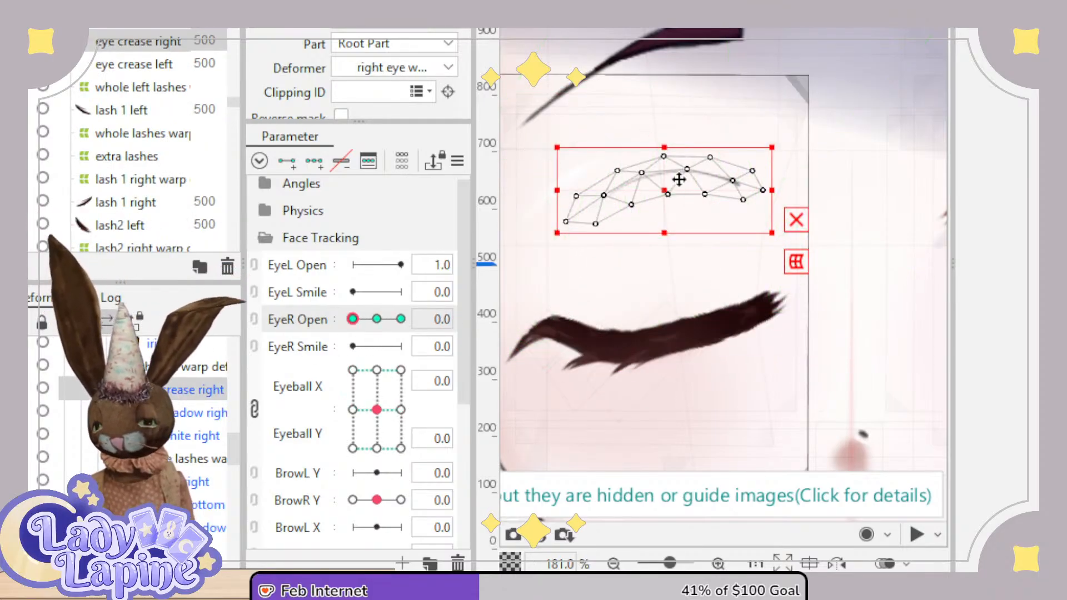
drag(671, 192, 672, 210)
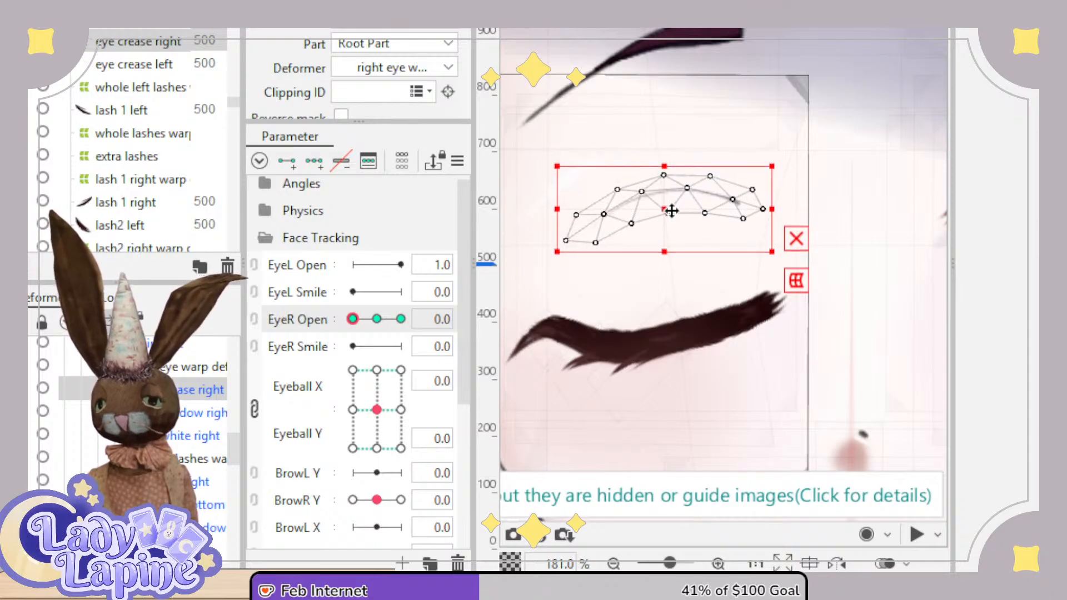
Check the eye crease right mesh against the whole face while changing EyeR Open from its closed 0.0 position.
drag(353, 320, 350, 350)
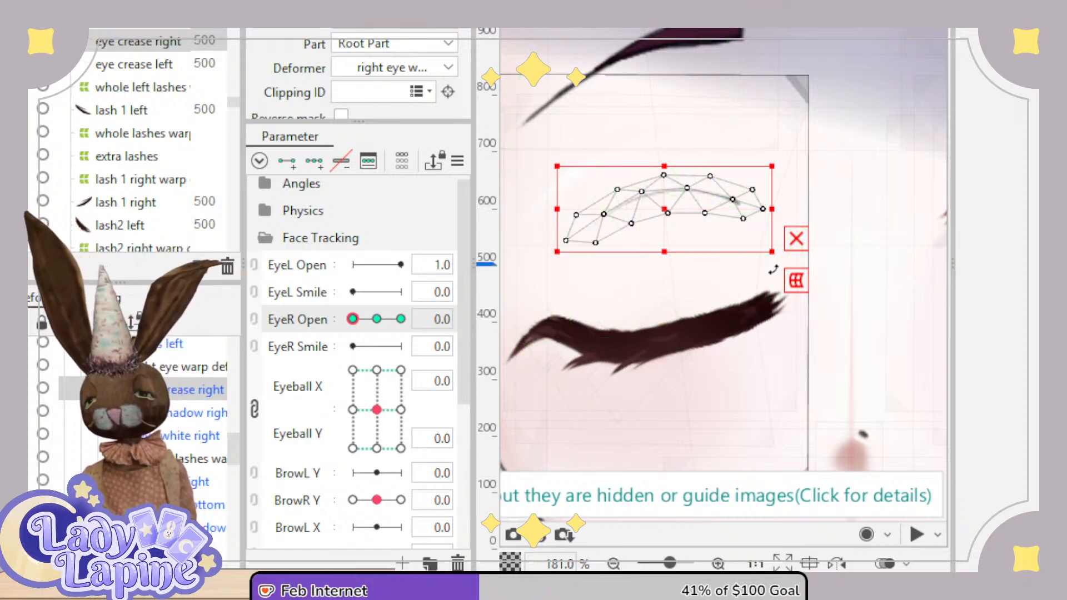
scroll(776, 267, down, 2)
scroll(780, 261, down, 2)
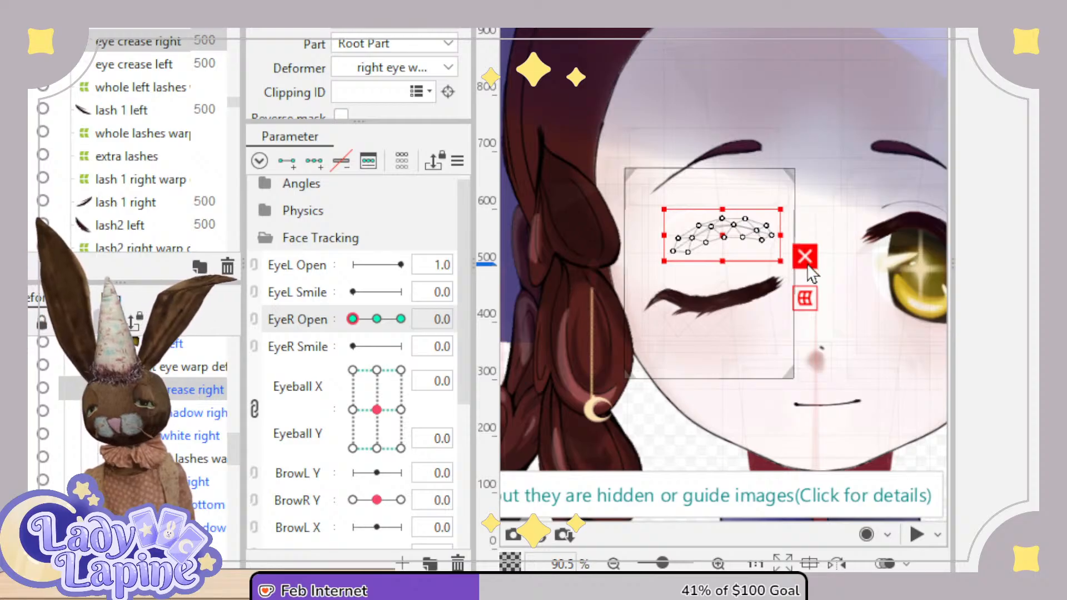
drag(846, 285, 818, 276)
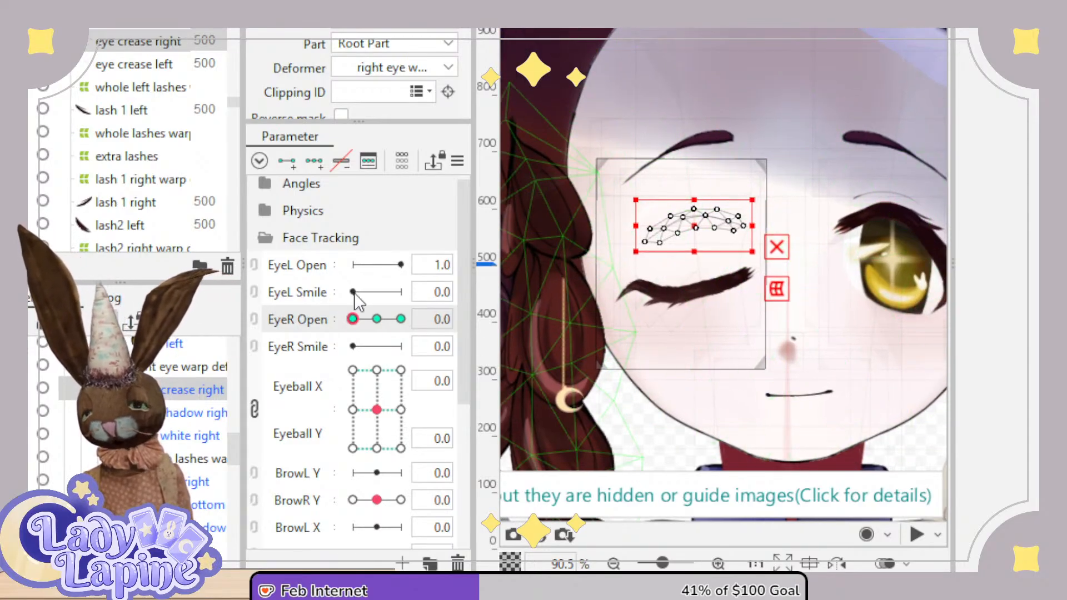
mouse_move(352, 320)
mouse_down()
mouse_move(387, 332)
mouse_move(339, 329)
mouse_up()
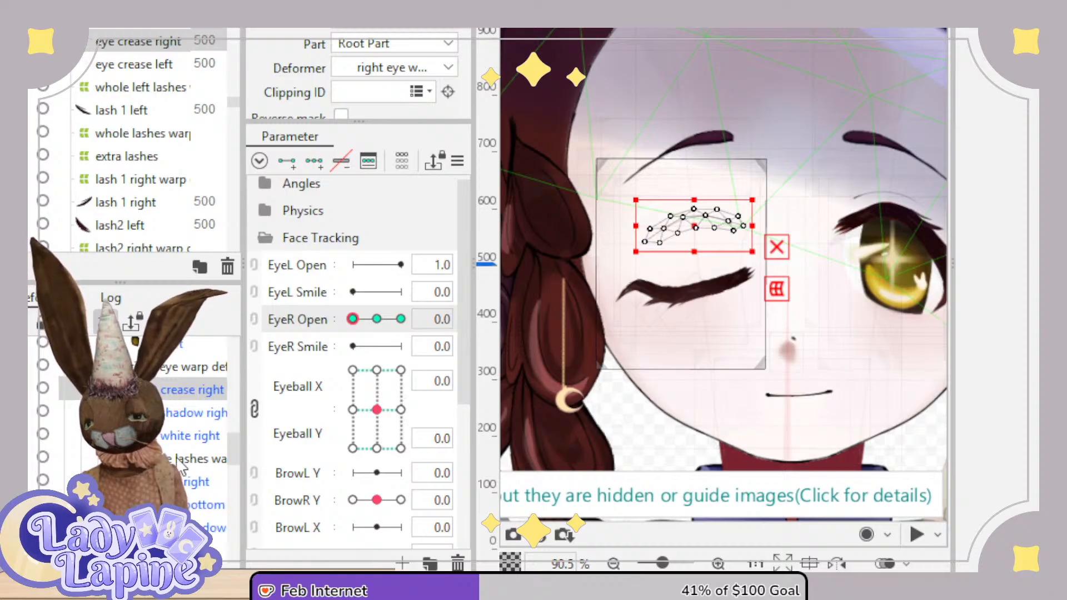
Rotate the outer lashes bottom right mesh counterclockwise and raise it against the upper lashes at EyeR Open 0.0.
click(186, 504)
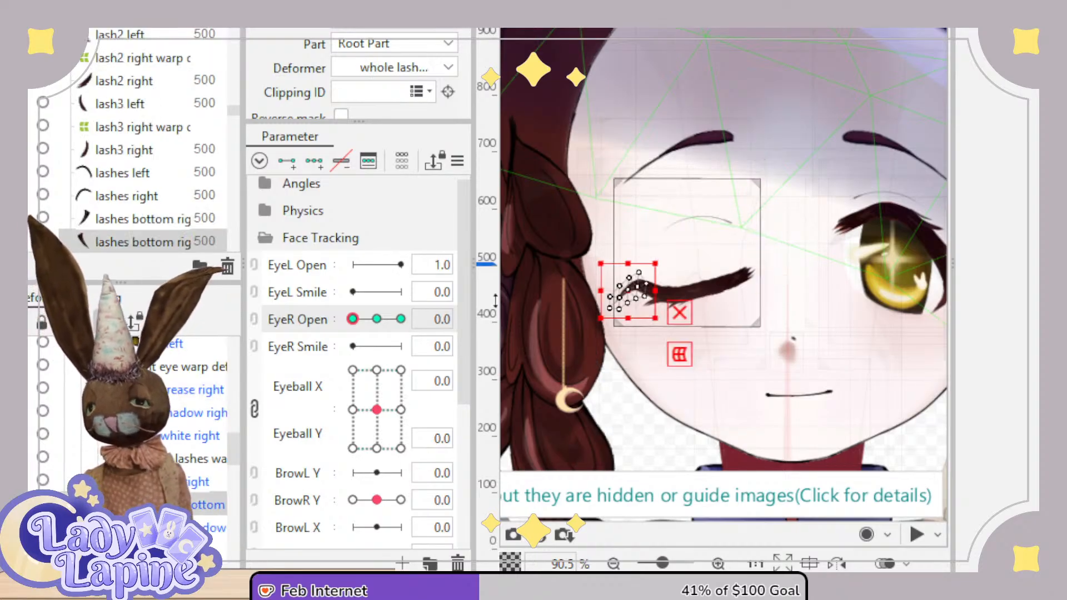
scroll(622, 243, up, 6)
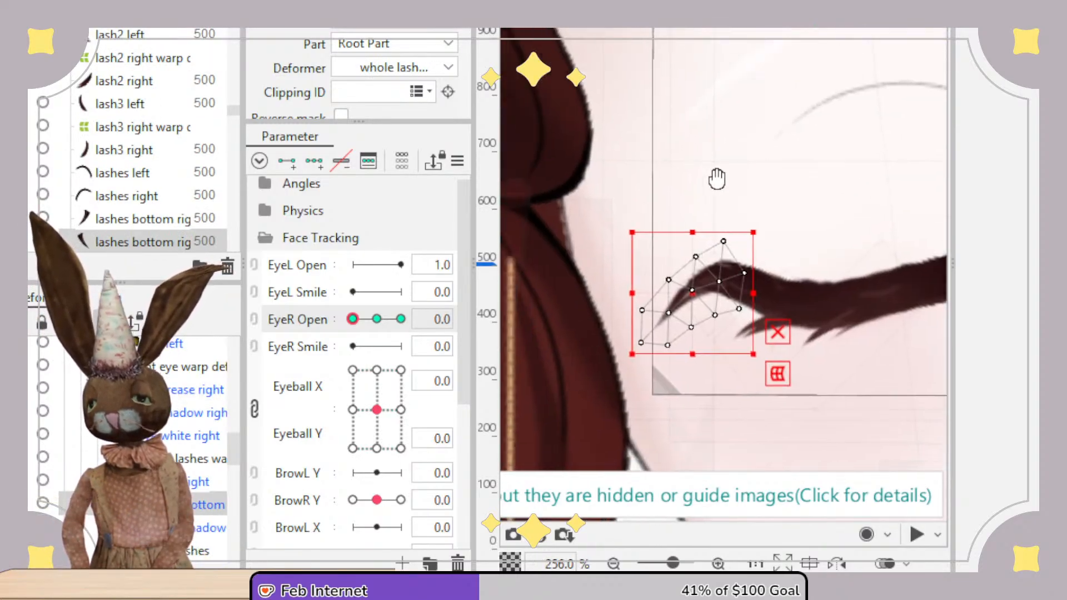
scroll(717, 179, up, 2)
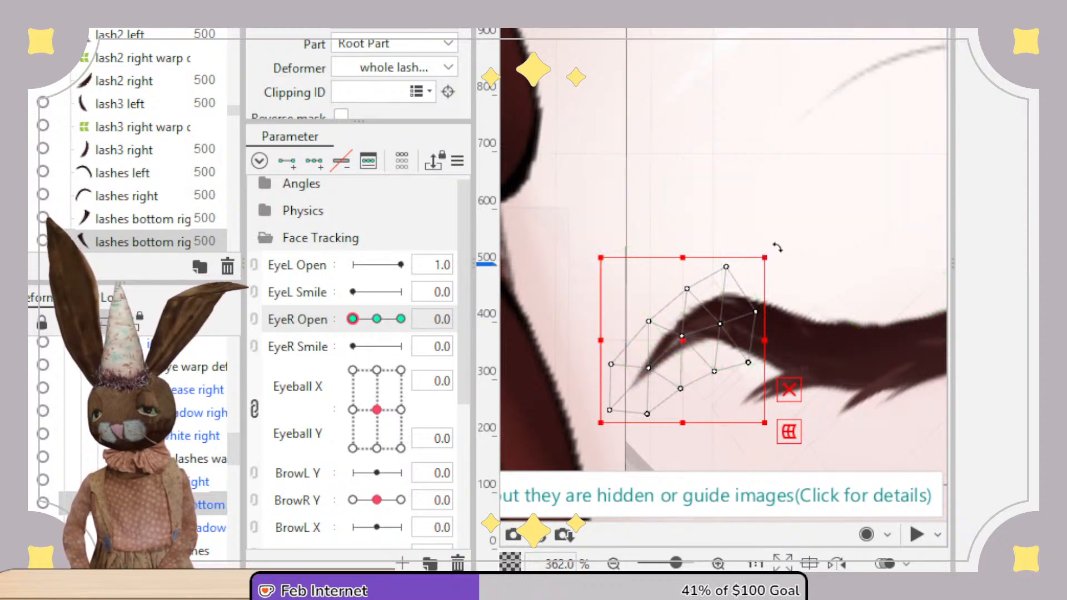
drag(777, 247, 667, 209)
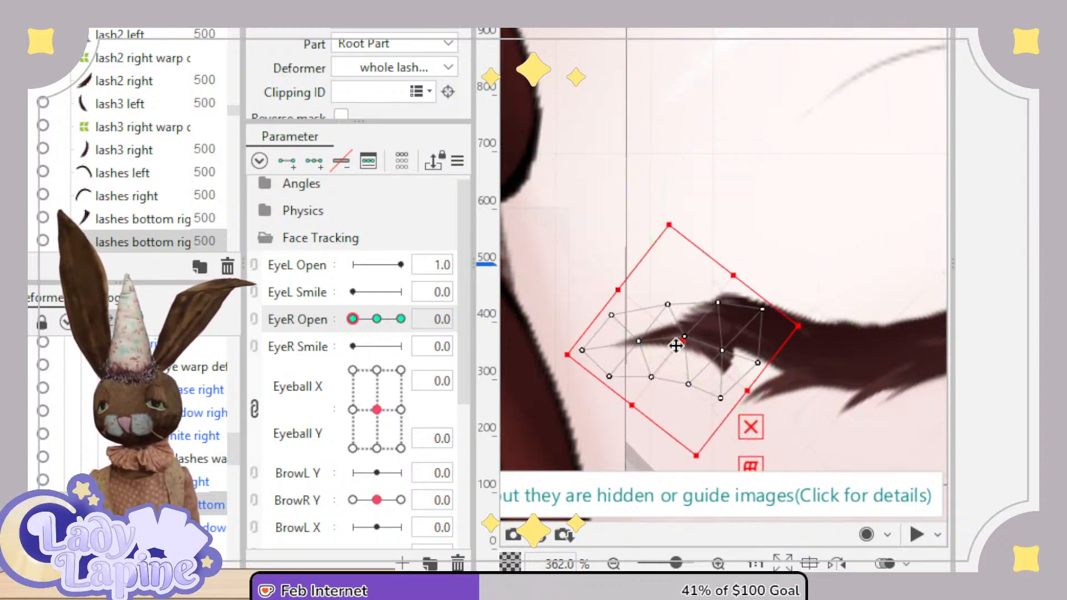
drag(676, 345, 678, 318)
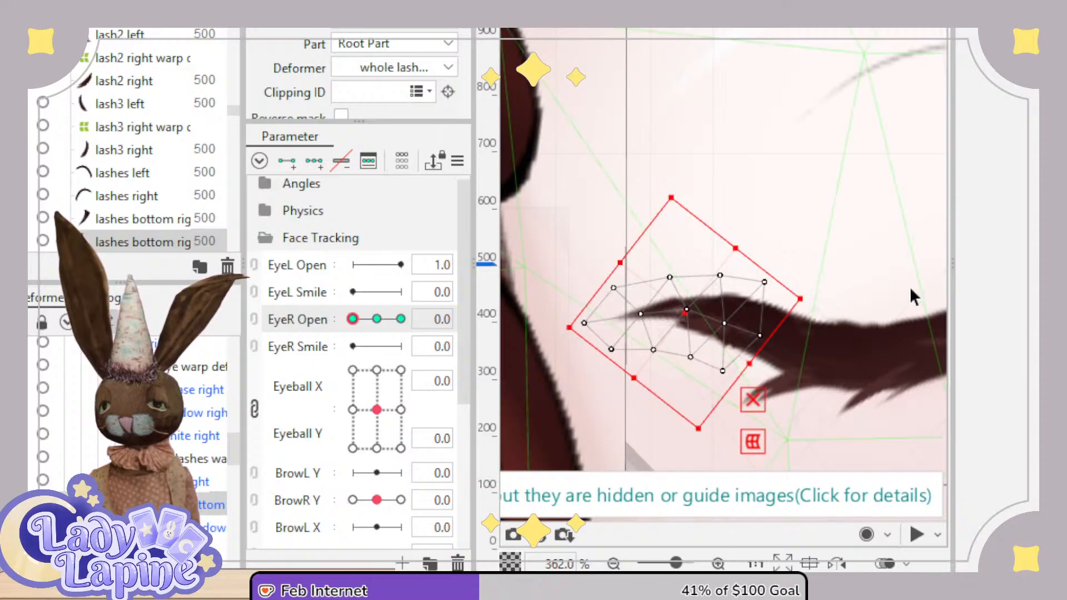
scroll(890, 286, down, 6)
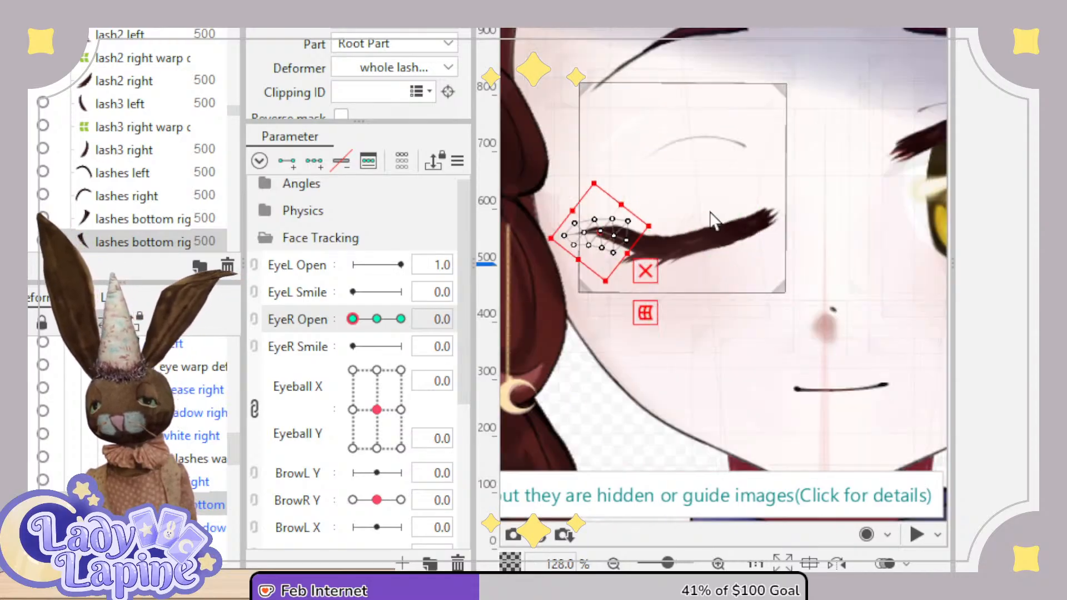
scroll(713, 220, down, 2)
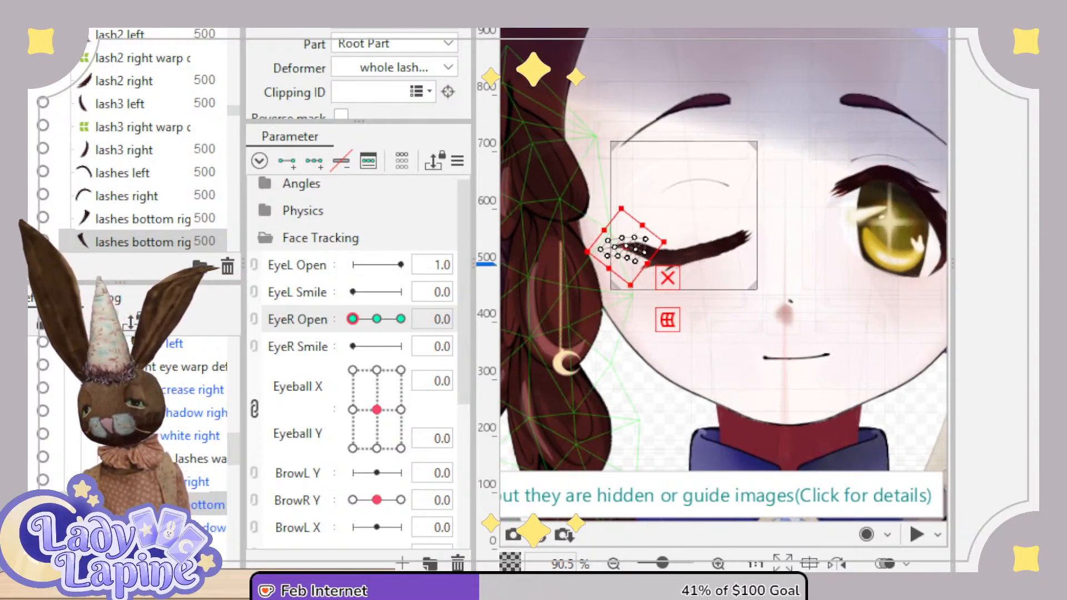
Check the closed right lashes through the whole lashes warp and the outer lashes bottom right mesh around EyeR Open 0.0.
click(167, 459)
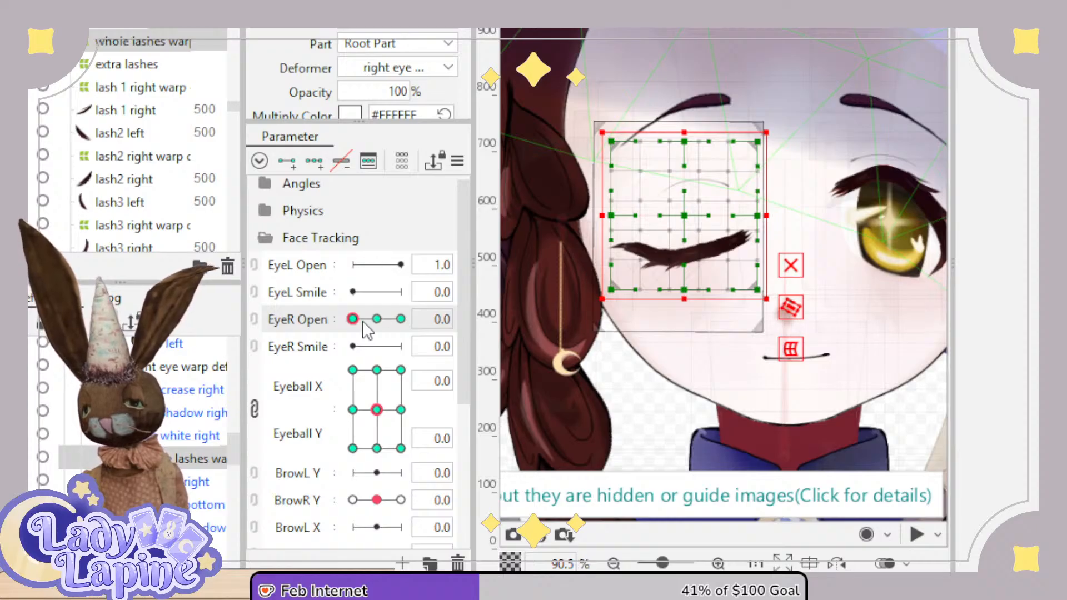
drag(366, 331, 344, 324)
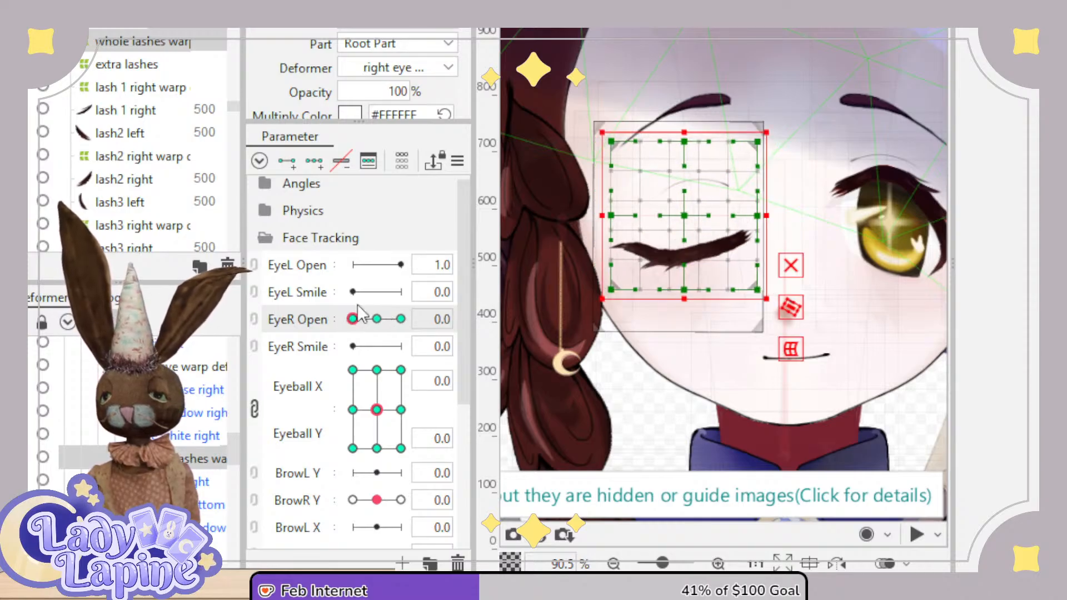
click(208, 505)
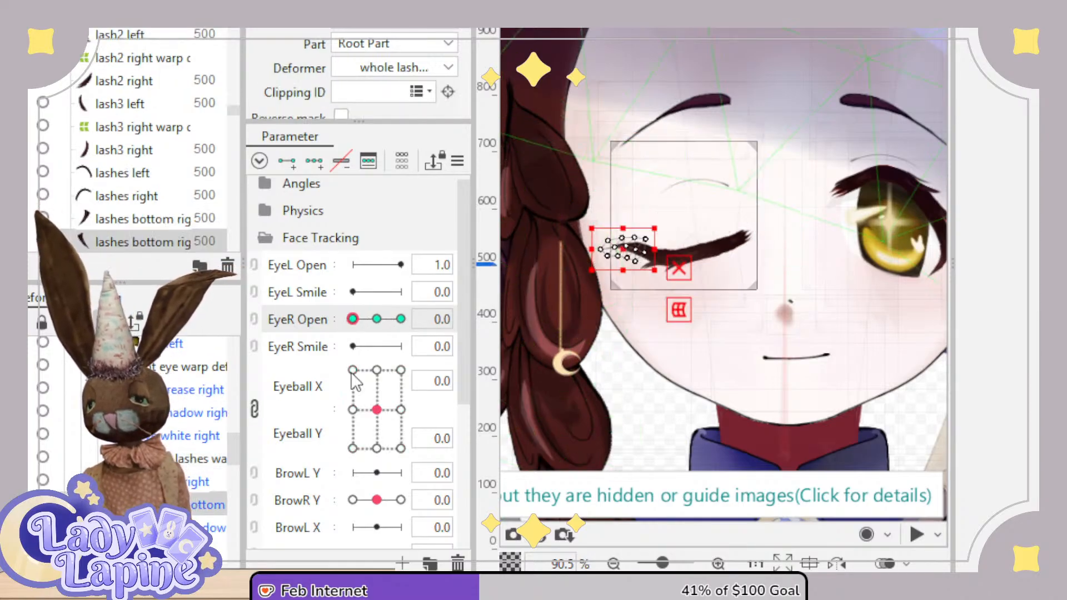
scroll(564, 221, up, 3)
drag(738, 300, 754, 302)
scroll(843, 236, down, 3)
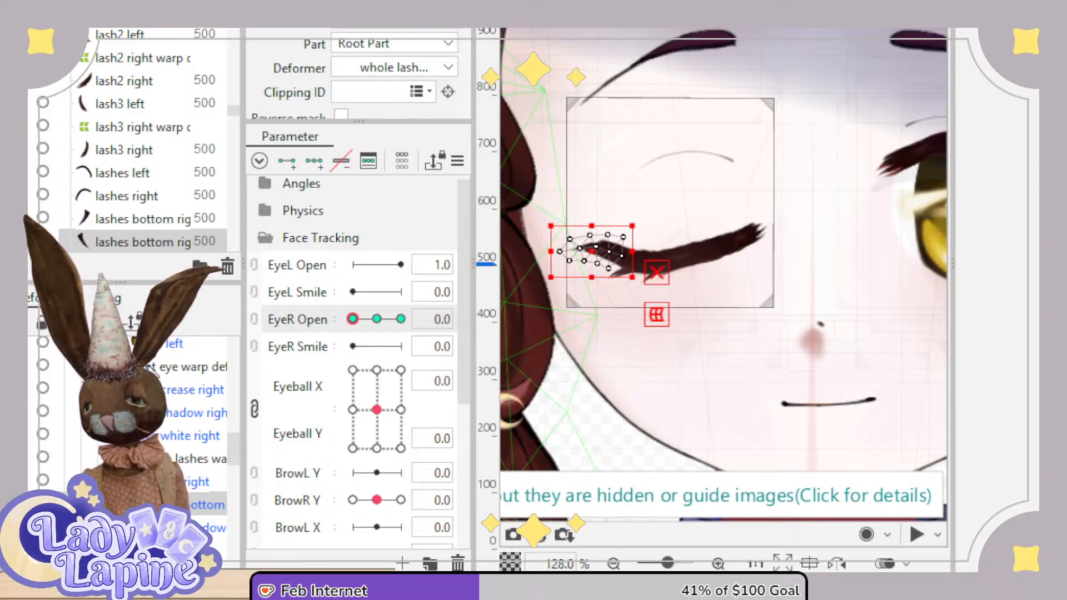
Examine the right eye warp's blink between EyeR Open 0.5 and 0.1 while shifting Eyeball Y slightly upward.
click(149, 367)
mouse_move(368, 325)
mouse_down()
mouse_move(389, 332)
mouse_move(353, 334)
mouse_move(395, 334)
mouse_move(322, 325)
mouse_move(407, 339)
mouse_move(353, 340)
mouse_move(377, 337)
mouse_up()
scroll(737, 292, down, 5)
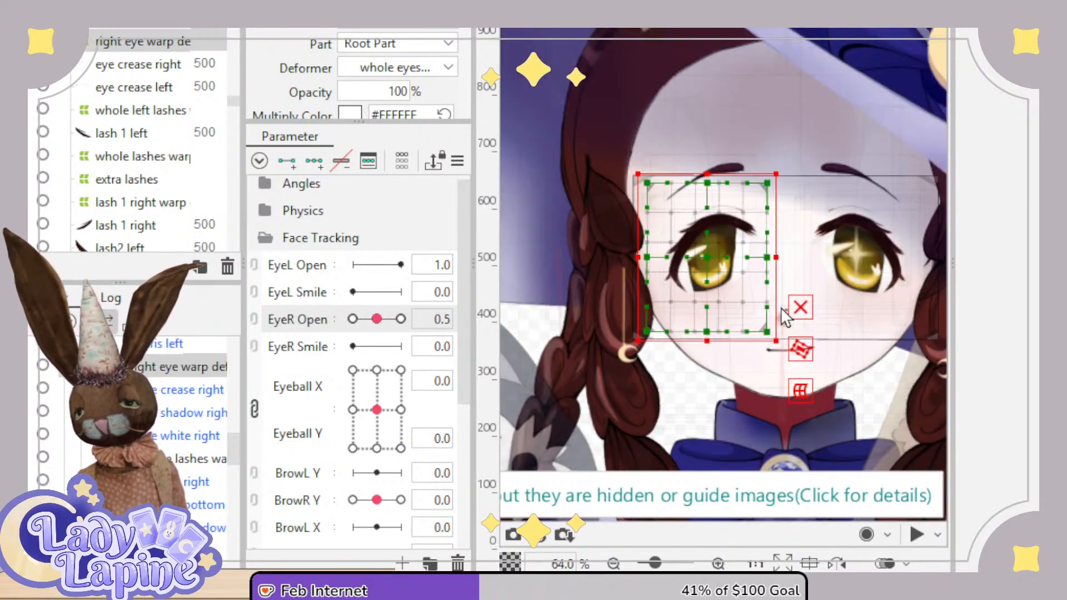
drag(774, 260, 732, 212)
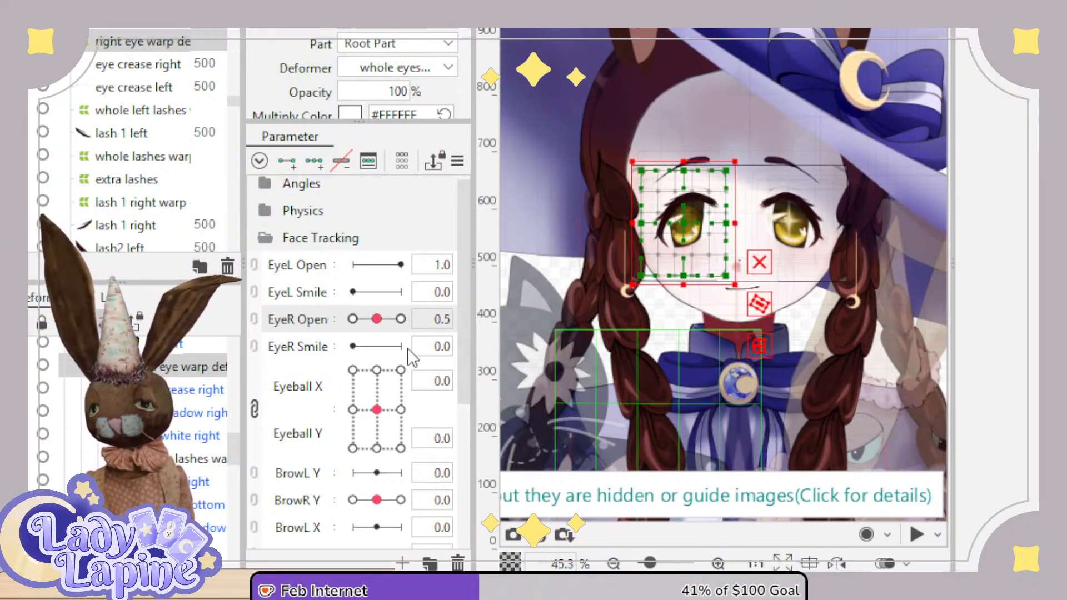
mouse_move(377, 410)
mouse_down()
mouse_move(381, 422)
mouse_move(370, 364)
mouse_move(378, 442)
mouse_move(371, 369)
mouse_move(357, 410)
mouse_move(378, 411)
mouse_up()
drag(377, 319, 358, 320)
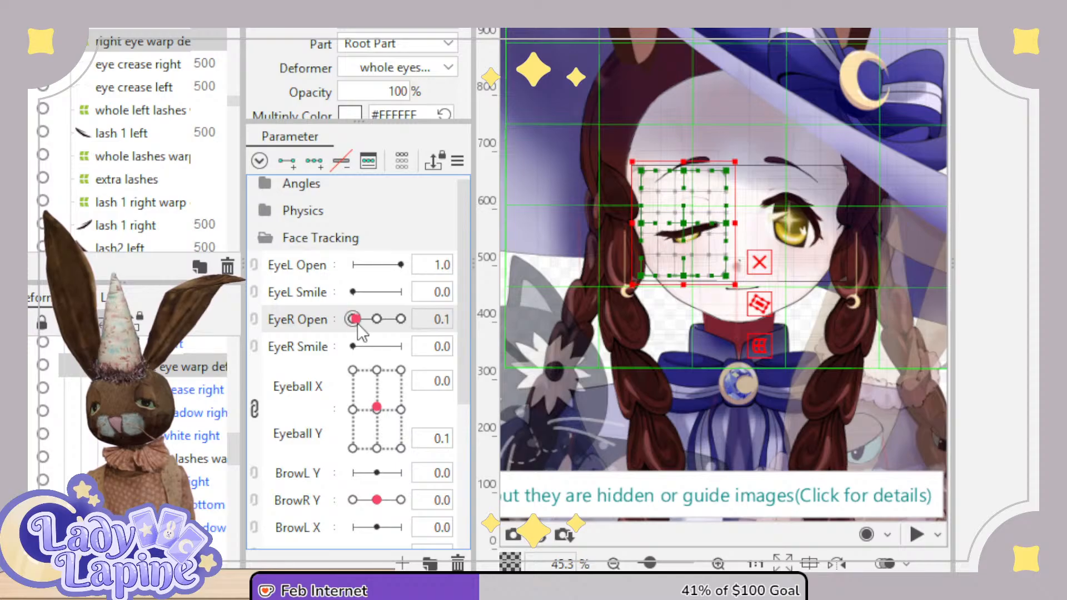
mouse_move(376, 417)
mouse_down()
mouse_move(368, 392)
mouse_move(382, 425)
mouse_move(379, 394)
mouse_move(367, 405)
mouse_move(379, 426)
mouse_move(375, 397)
mouse_up()
Select the root part rotation deformer and check the closed right eye at EyeR Open 0.0 across the diagonal Eyeball X and Y extremes.
click(155, 459)
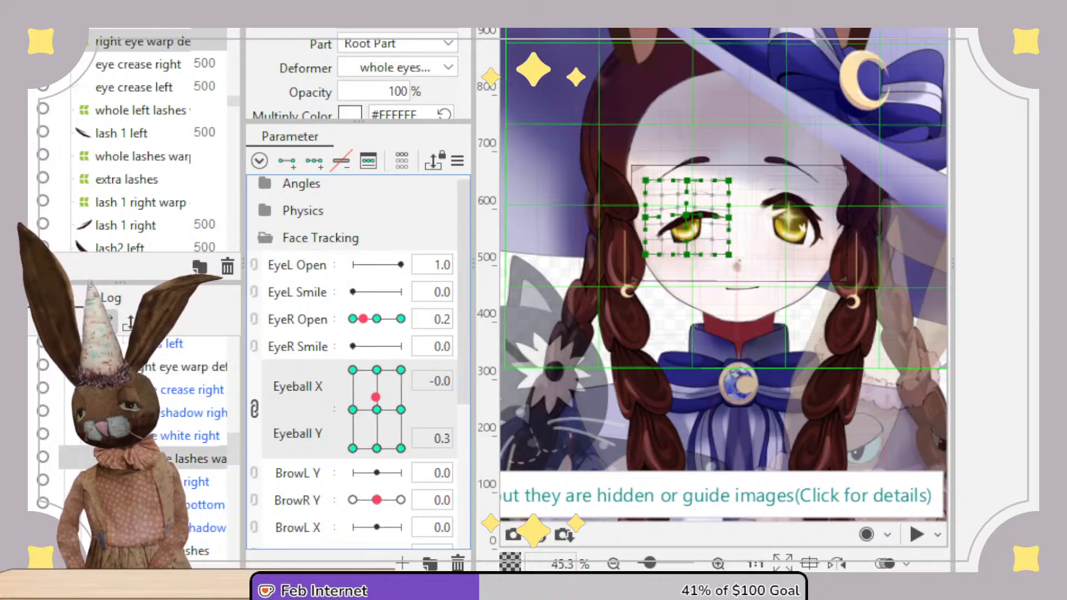
scroll(169, 412, up, 3)
click(168, 403)
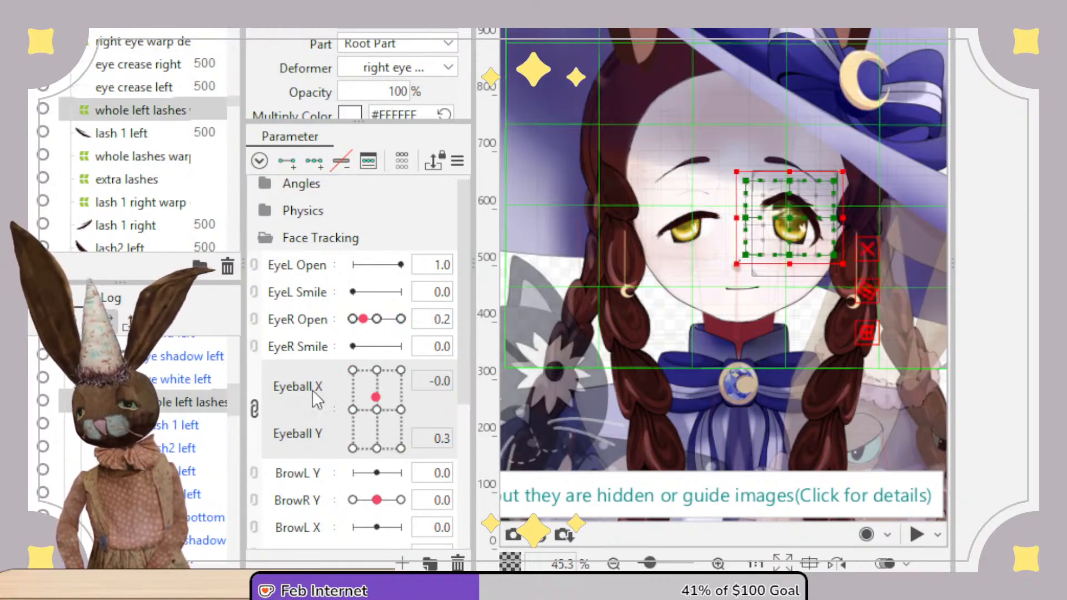
drag(231, 405, 233, 326)
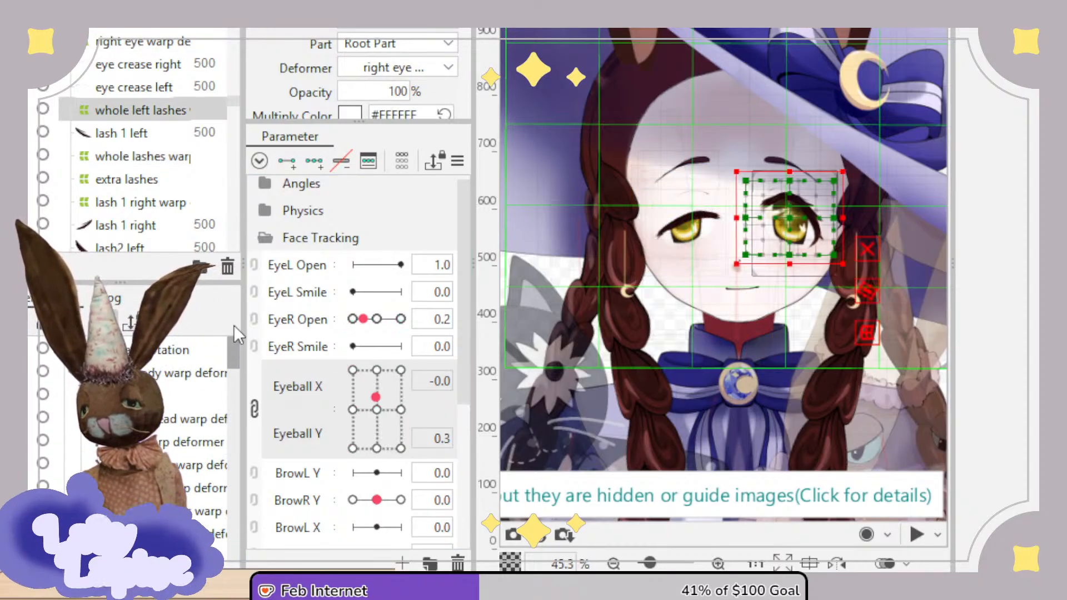
click(155, 356)
drag(379, 410, 384, 421)
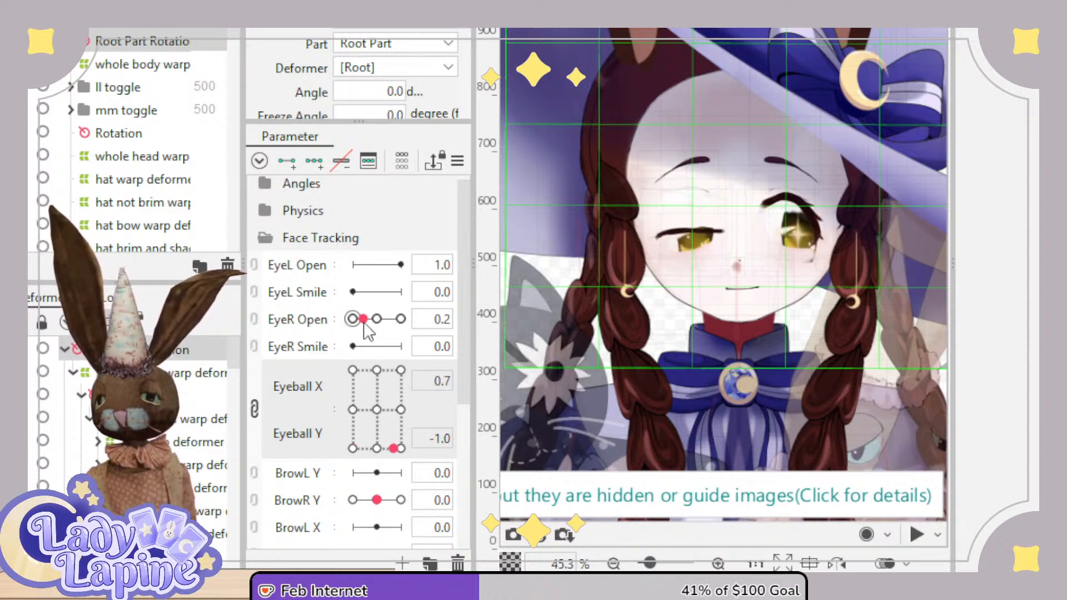
drag(365, 325, 354, 323)
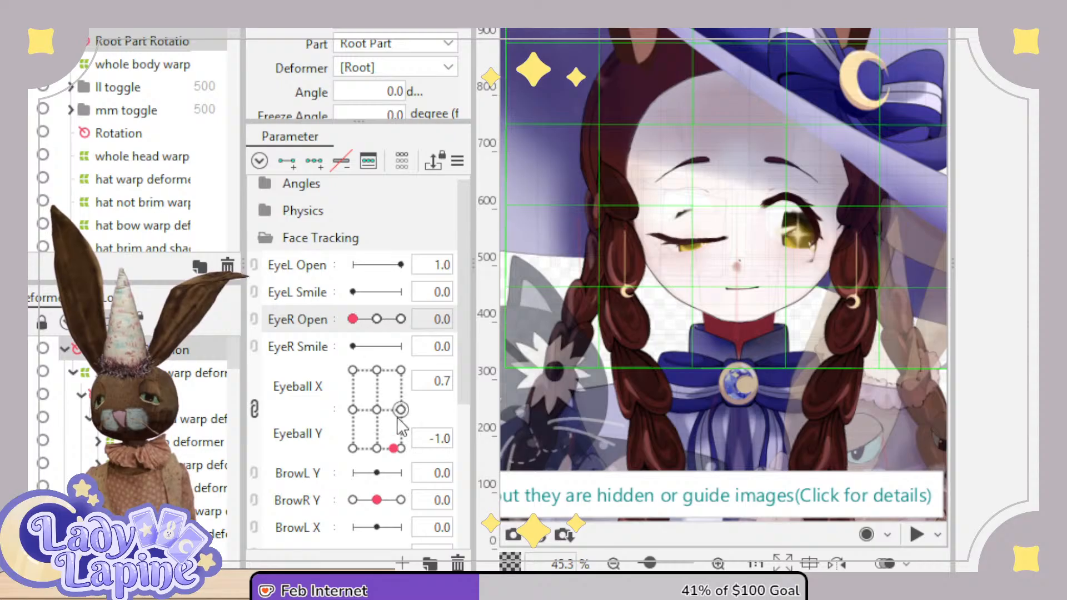
click(397, 449)
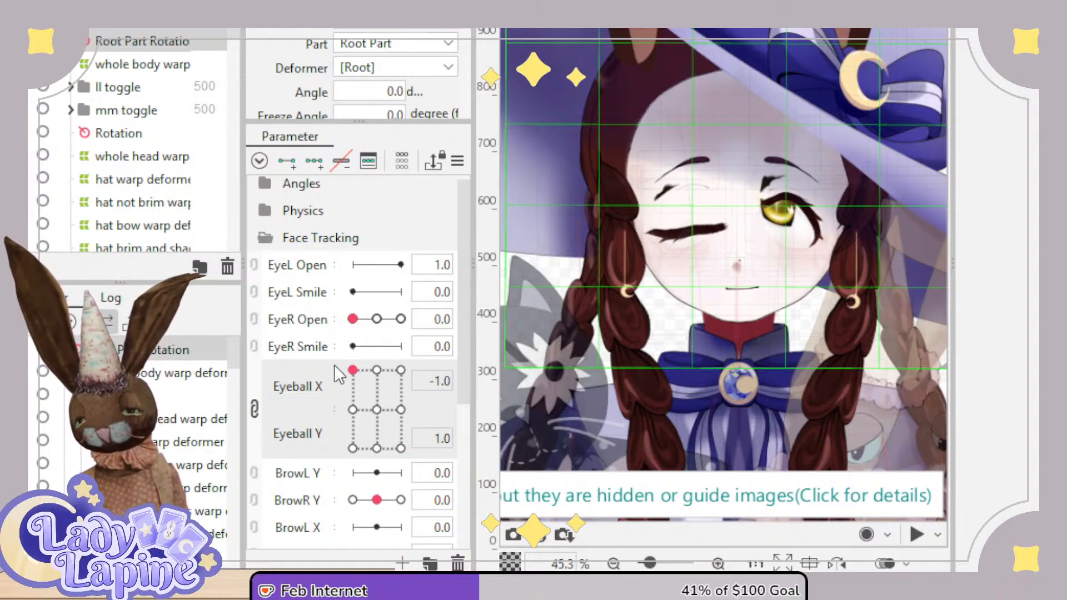
drag(400, 368, 404, 454)
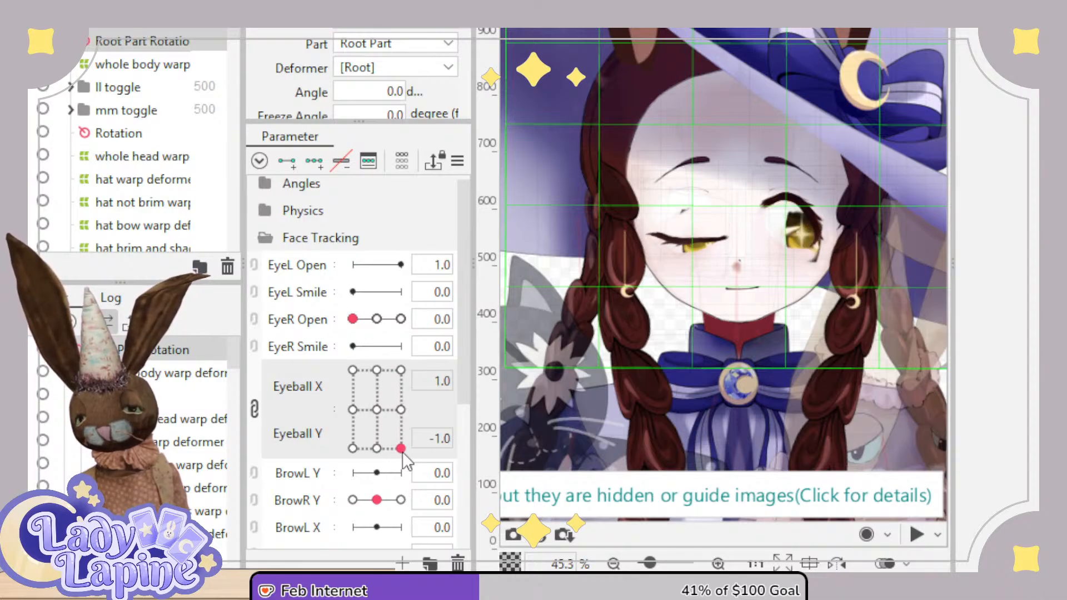
click(378, 410)
click(376, 320)
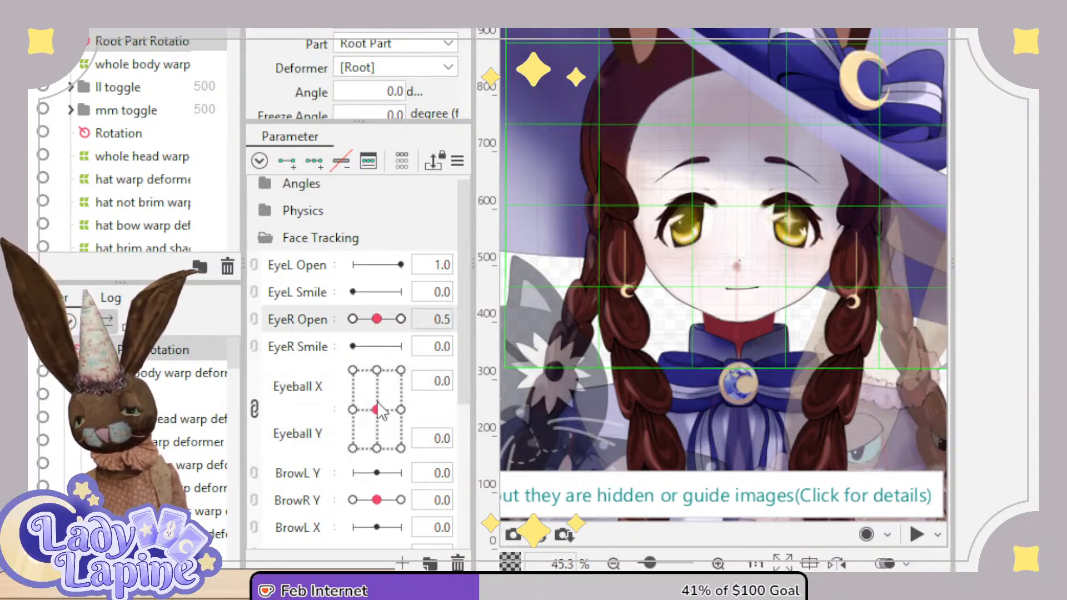
Set Eyeball X and EyeR Open to 1.0 with Eyeball Y at 0.0, and select the eye right xy warp deformer.
drag(377, 410, 438, 410)
click(382, 319)
scroll(676, 247, up, 8)
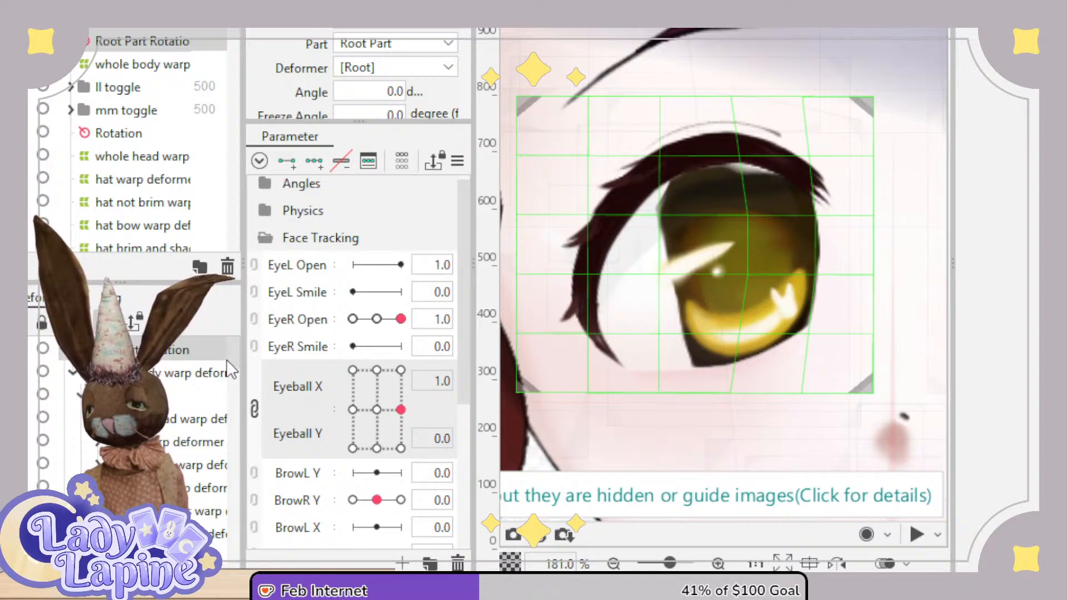
drag(238, 351, 249, 451)
click(195, 364)
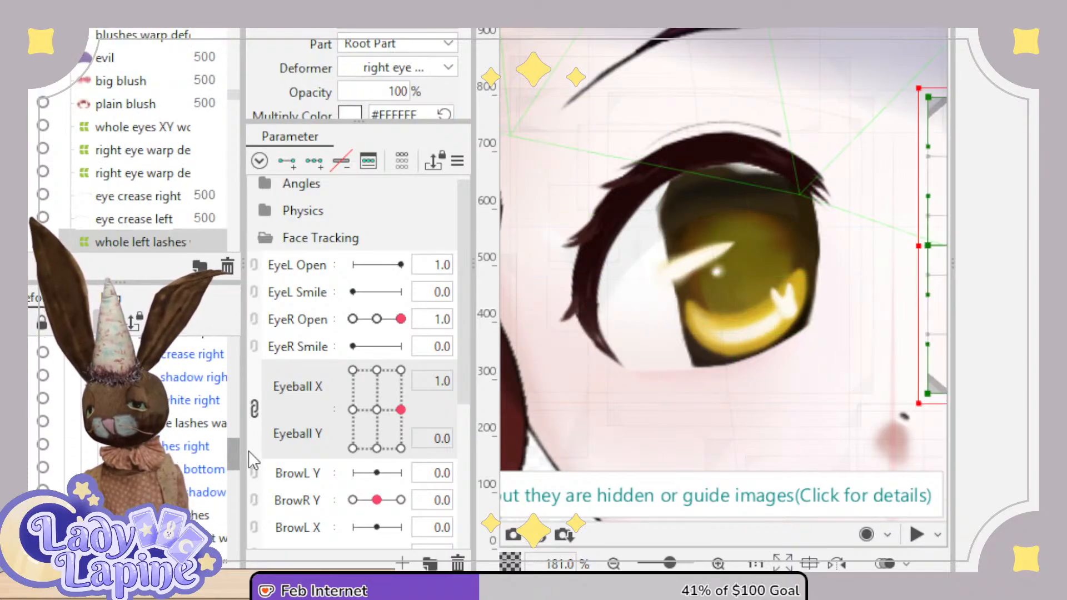
scroll(216, 436, down, 1)
click(181, 373)
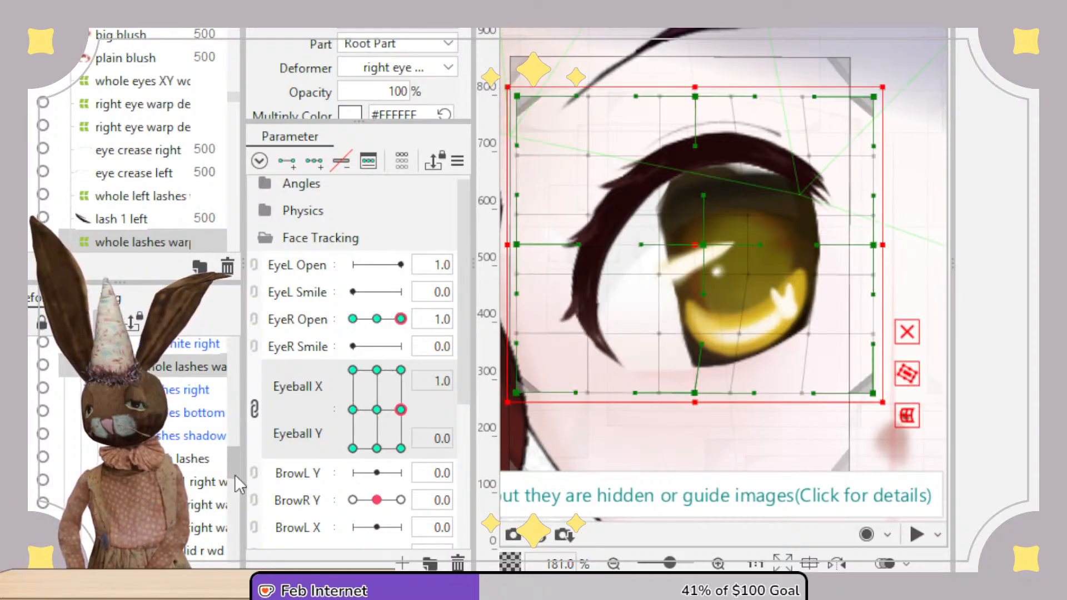
scroll(237, 479, down, 3)
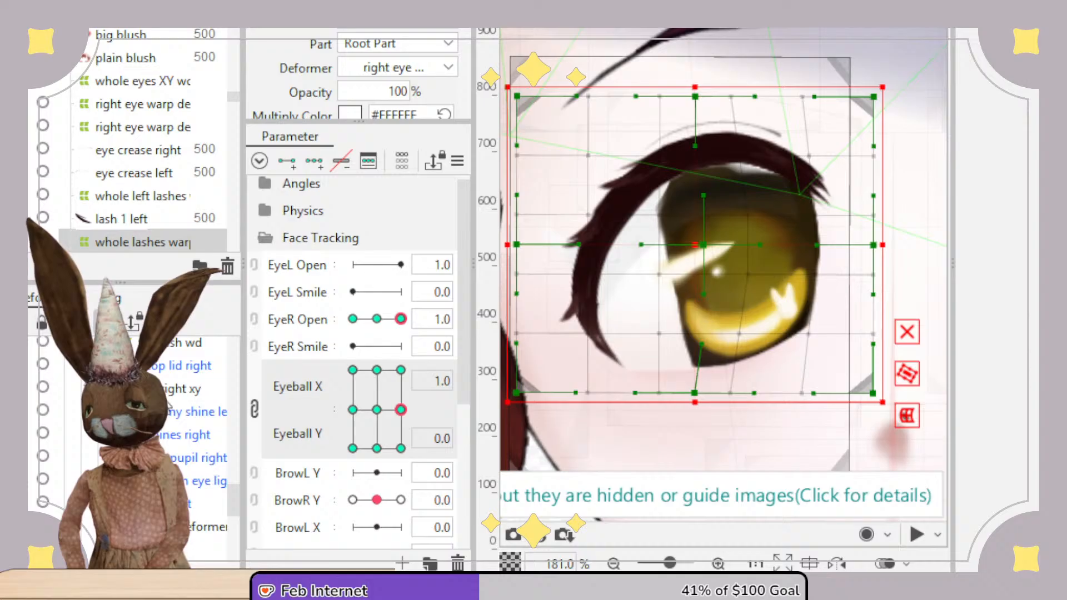
click(183, 389)
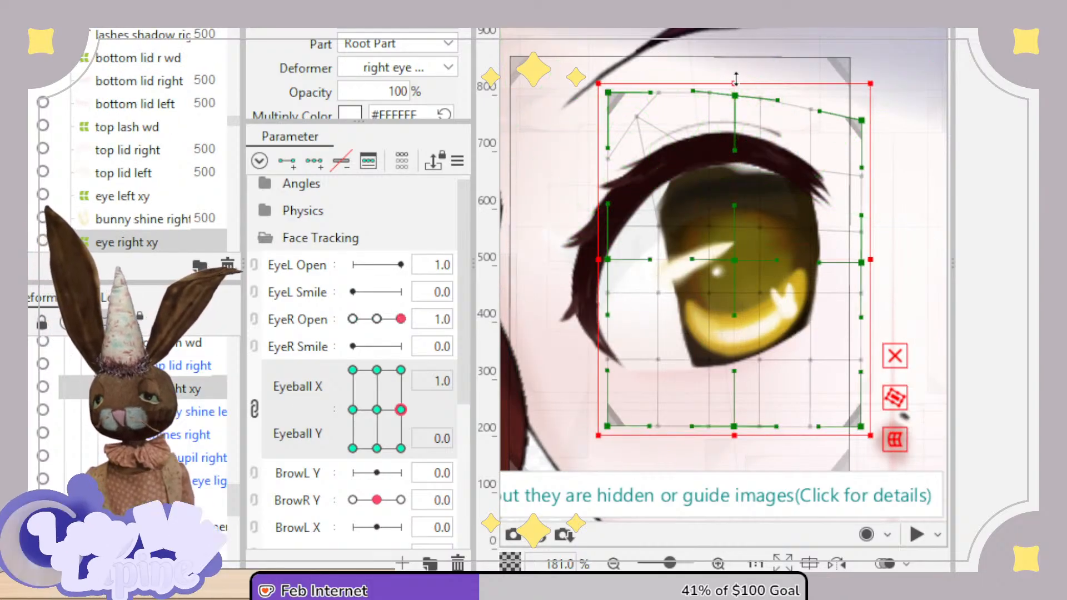
Try stretching the eye right xy warp's top edge upward and pulling down the handle above its center, and undo both changes.
drag(736, 80, 741, 55)
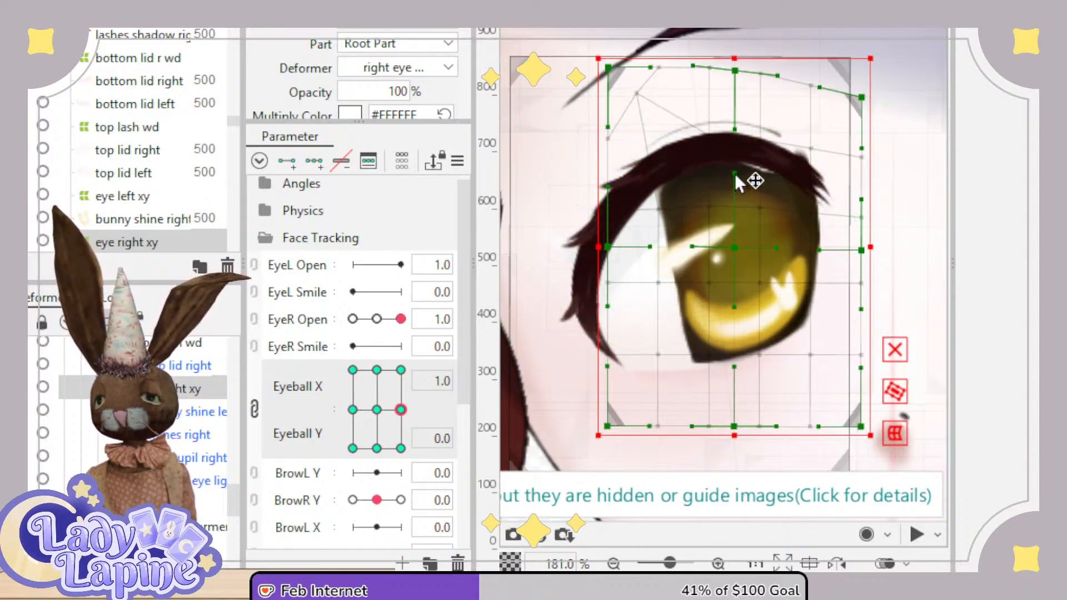
mouse_move(736, 173)
mouse_down()
mouse_move(733, 152)
mouse_move(739, 194)
mouse_up()
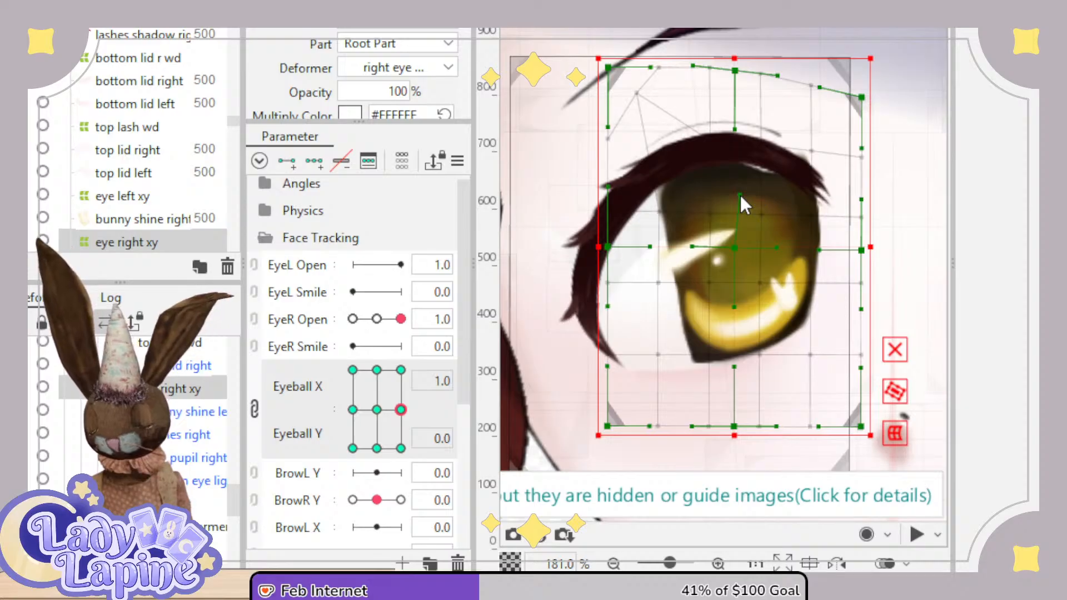
key(ctrl+z)
key(ctrl+z)
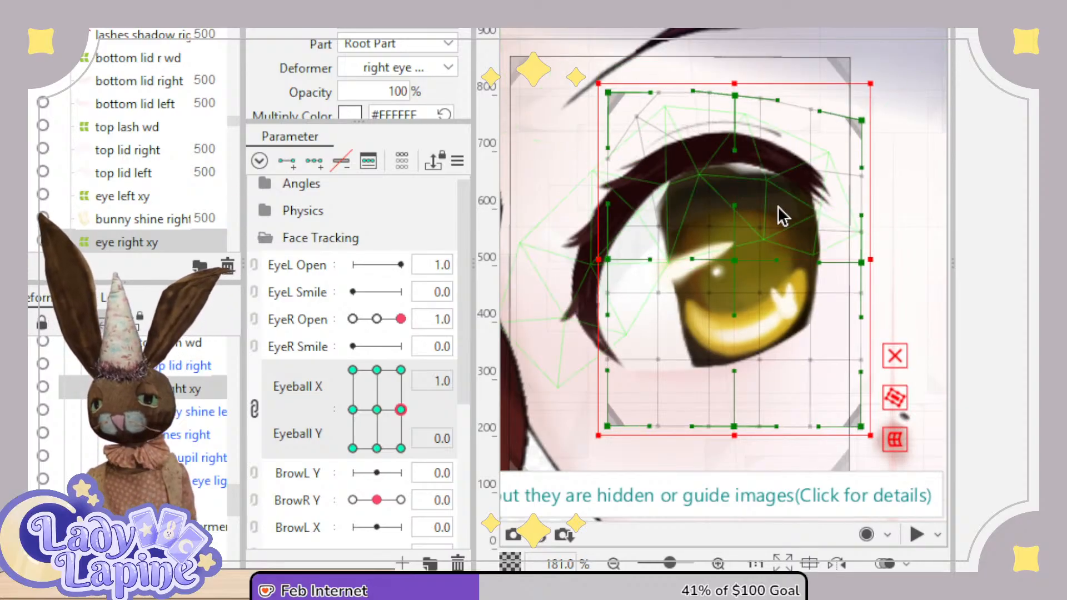
At Eyeball X 1.0, stretch the eye right xy warp's top edge upward and raise a top lid right vertex above the iris.
drag(735, 83, 736, 67)
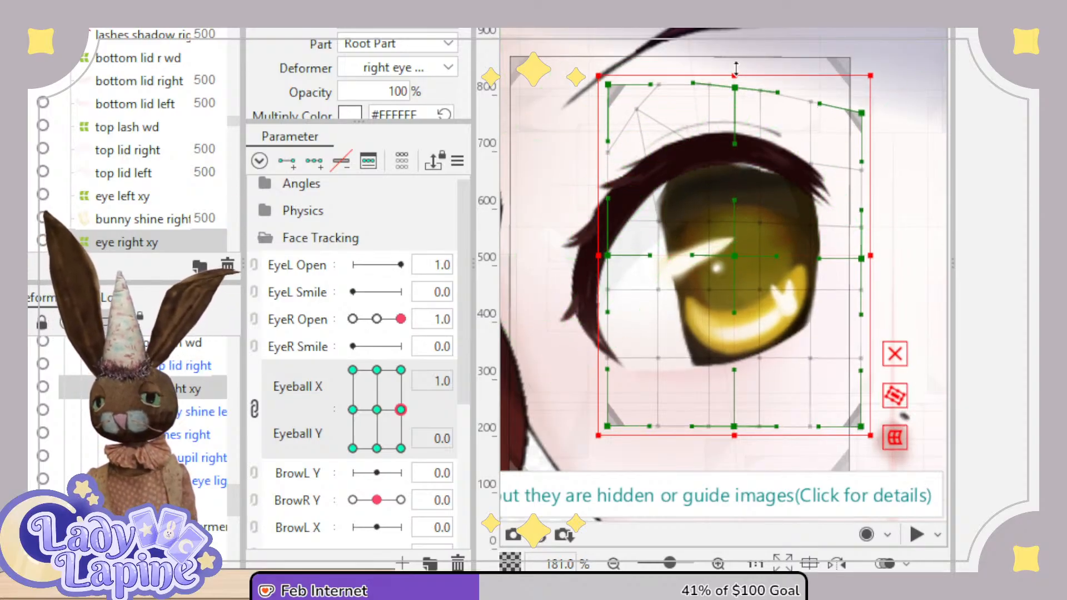
click(192, 366)
scroll(744, 178, up, 5)
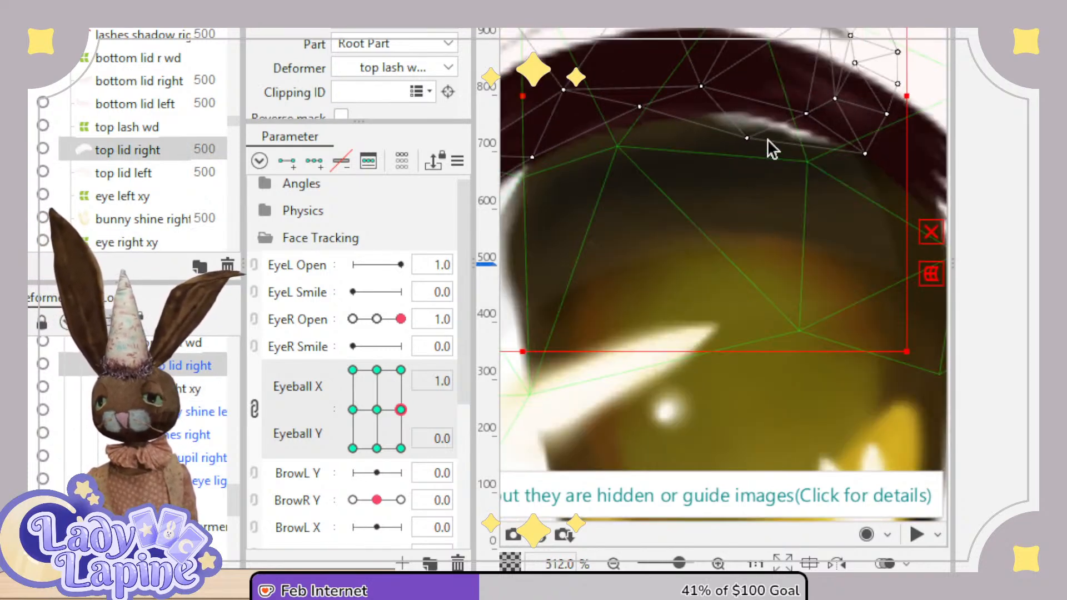
drag(702, 86, 706, 58)
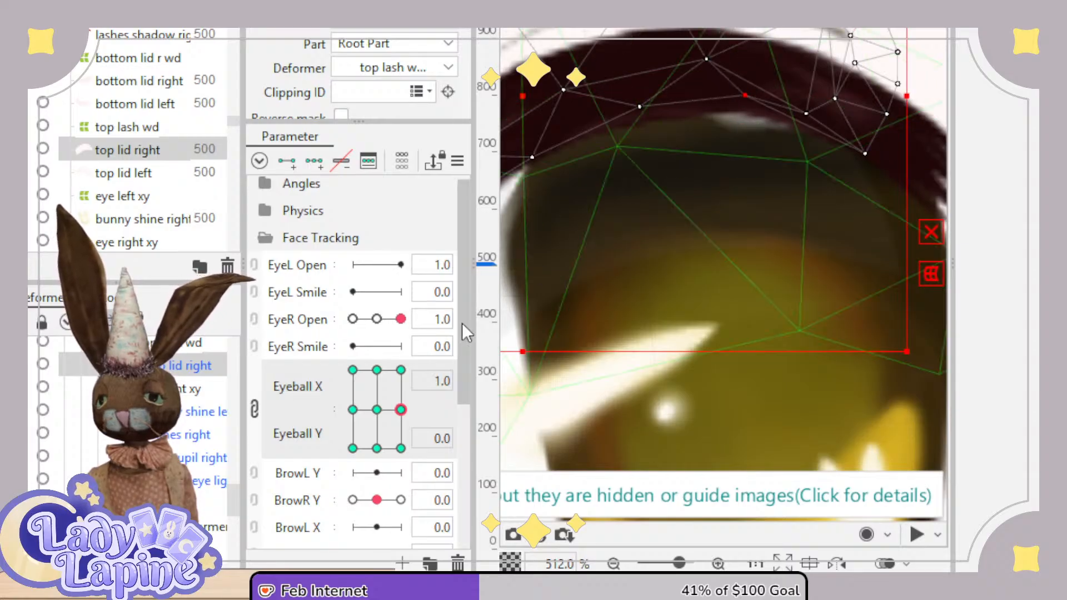
Stretch the eye right xy warp's top edge slightly upward at Eyeball X 1.0, -1.0 and 0.0, keeping Eyeball Y at 0.0.
click(192, 389)
scroll(689, 281, down, 2)
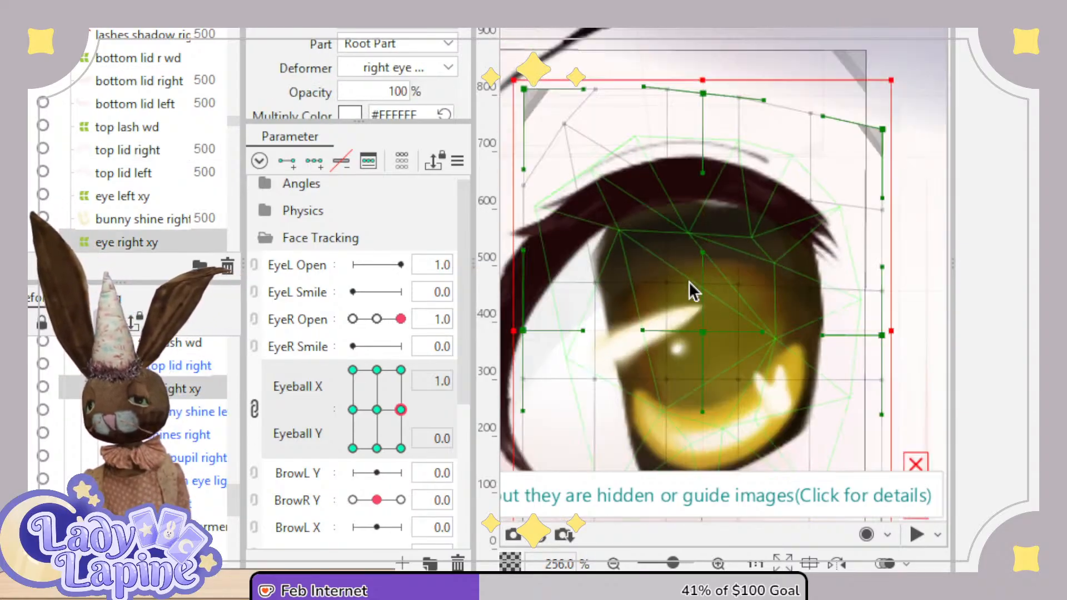
drag(701, 74, 702, 69)
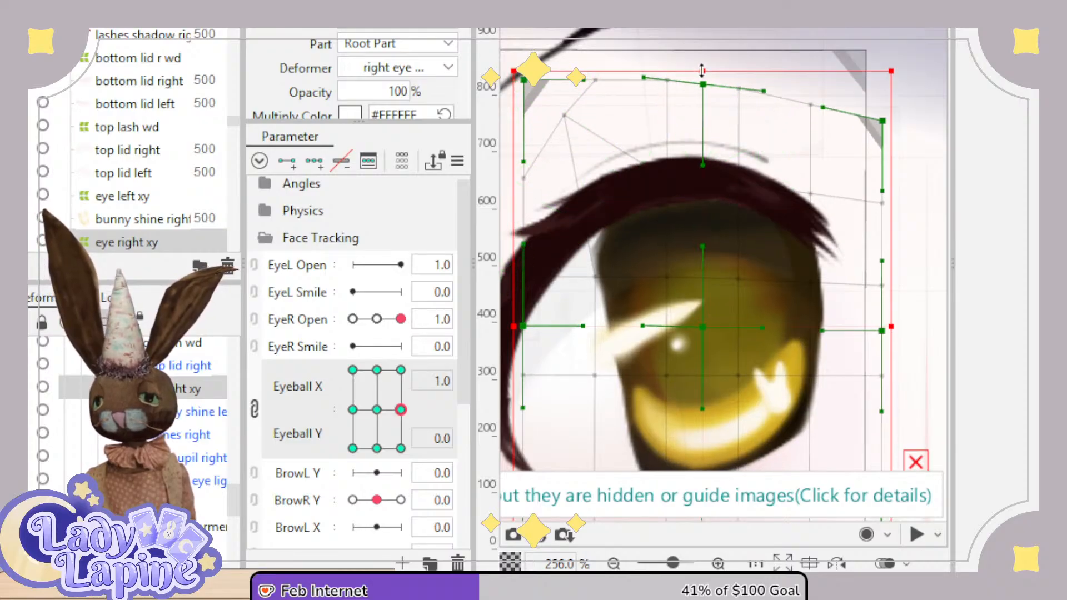
drag(398, 410, 353, 412)
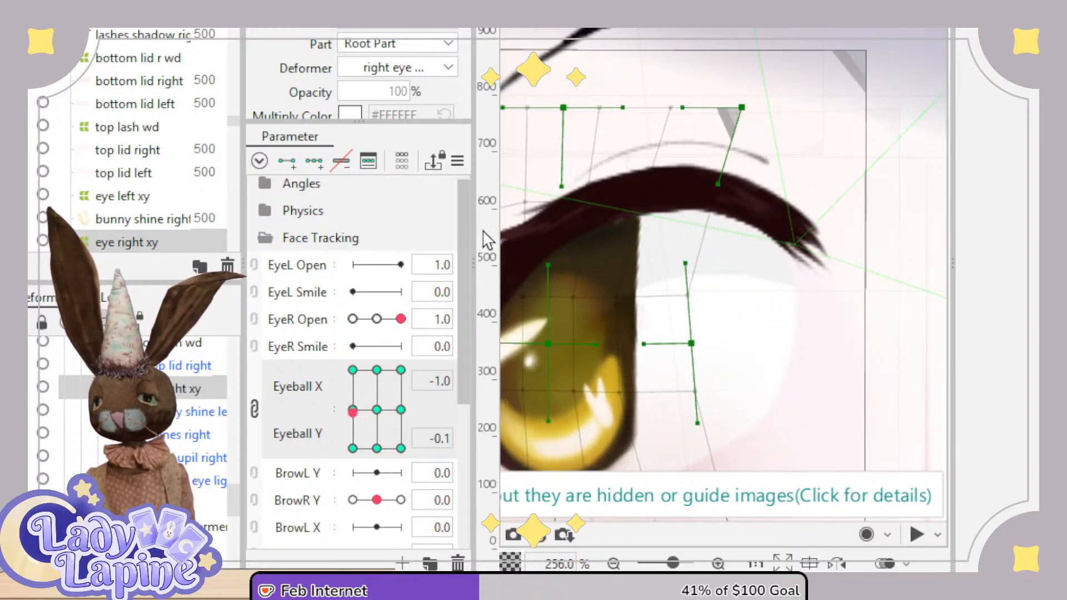
click(561, 109)
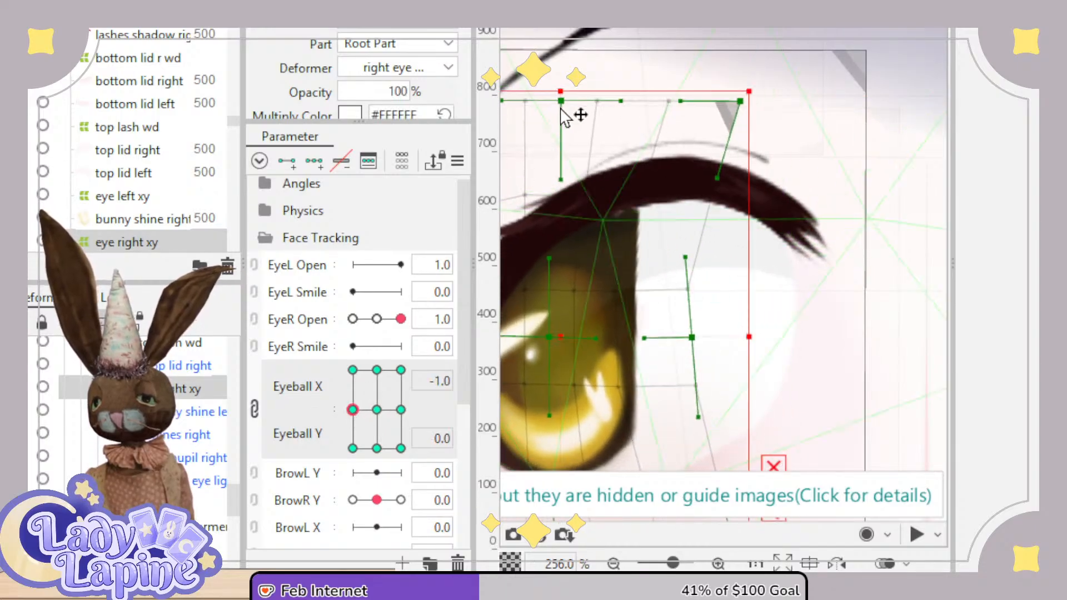
drag(561, 87, 562, 77)
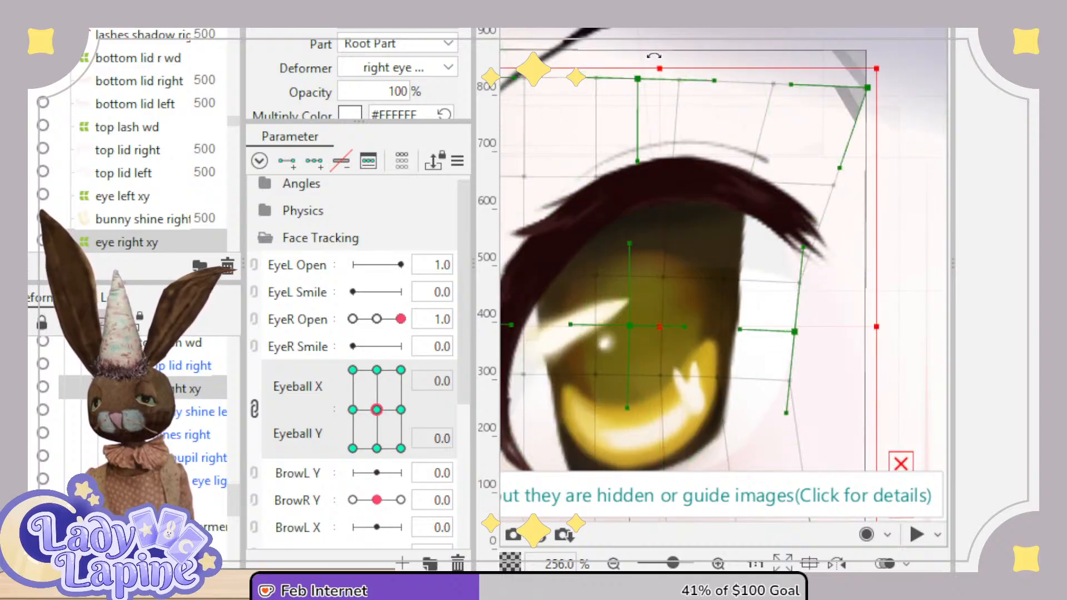
drag(660, 66, 661, 55)
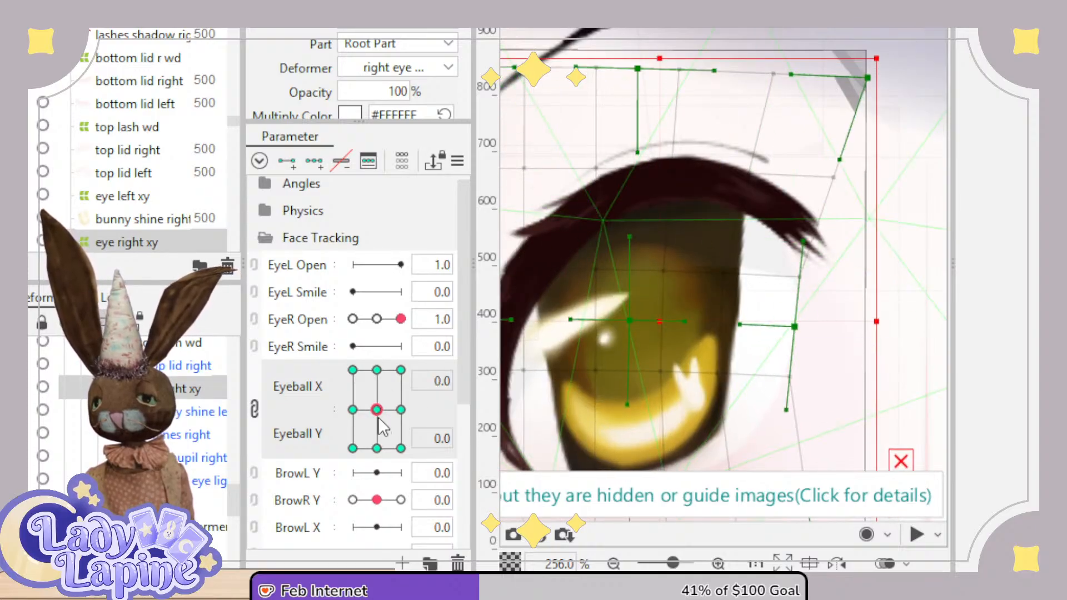
At Eyeball X -1.0 and Y 1.0, reshape the eye right xy warp's inner points beneath the iris and beside the outer lashes.
drag(379, 418, 379, 461)
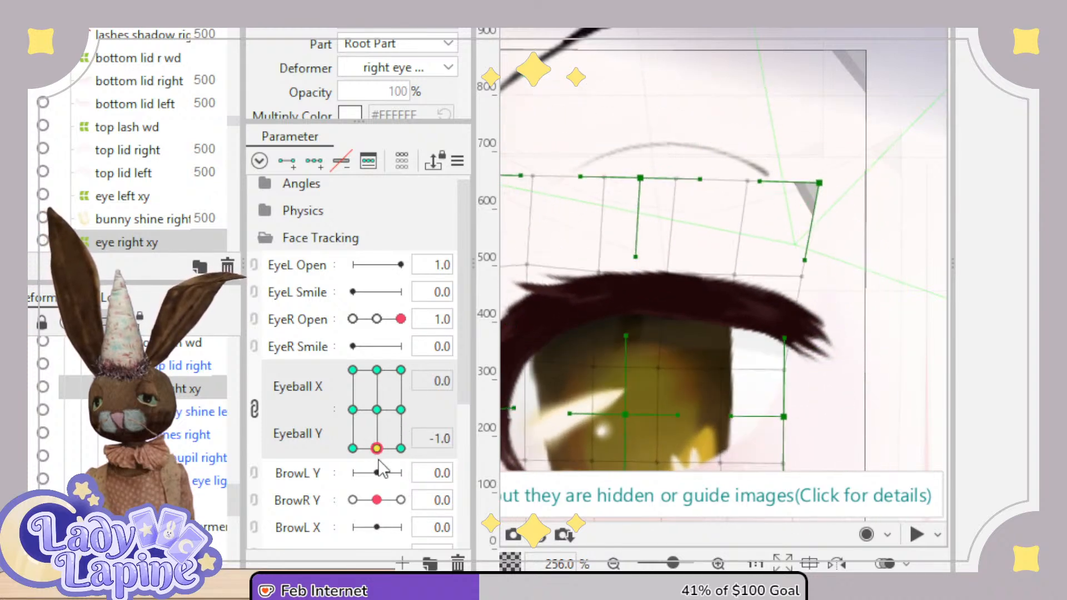
drag(359, 410, 382, 412)
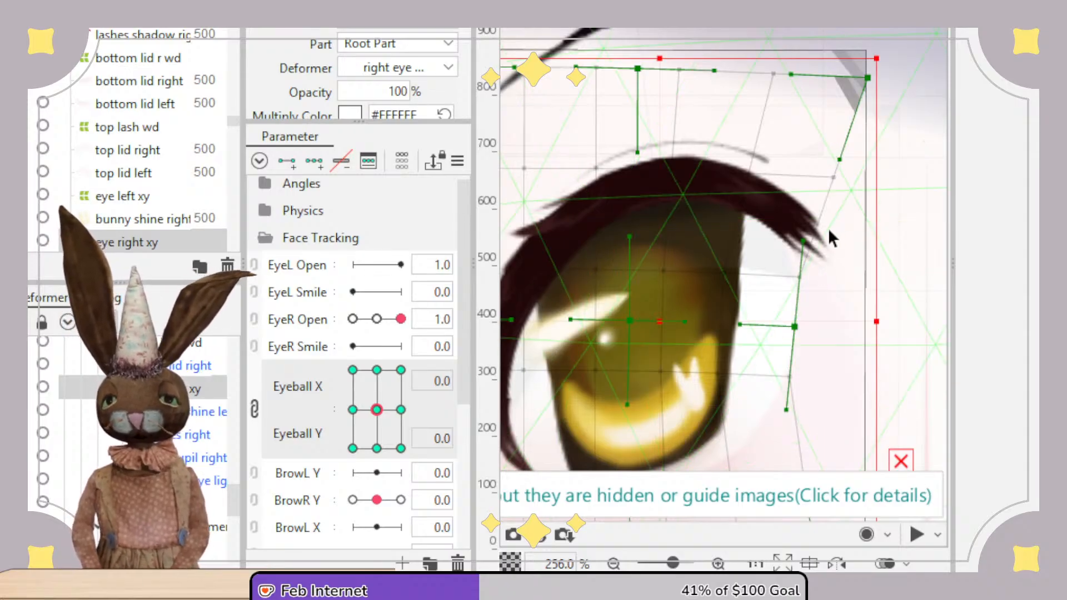
scroll(757, 341, down, 5)
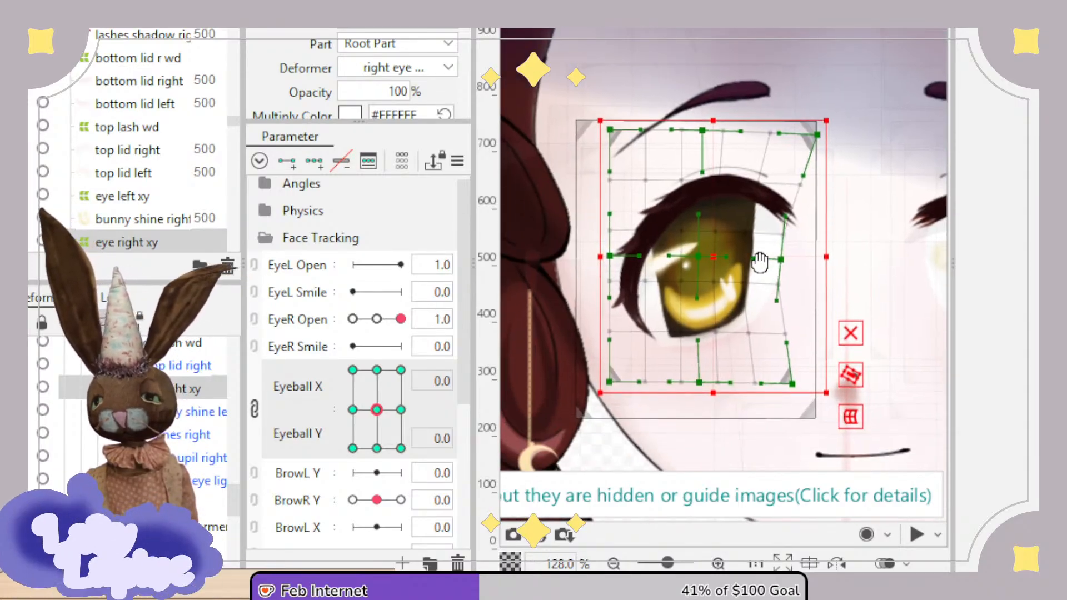
drag(375, 409, 353, 356)
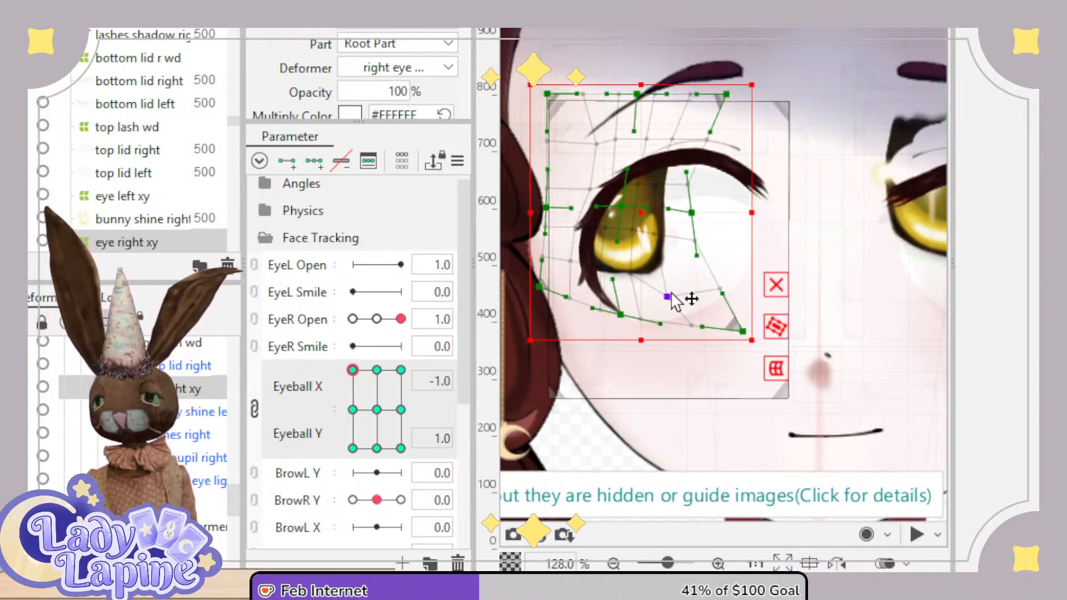
scroll(632, 280, up, 5)
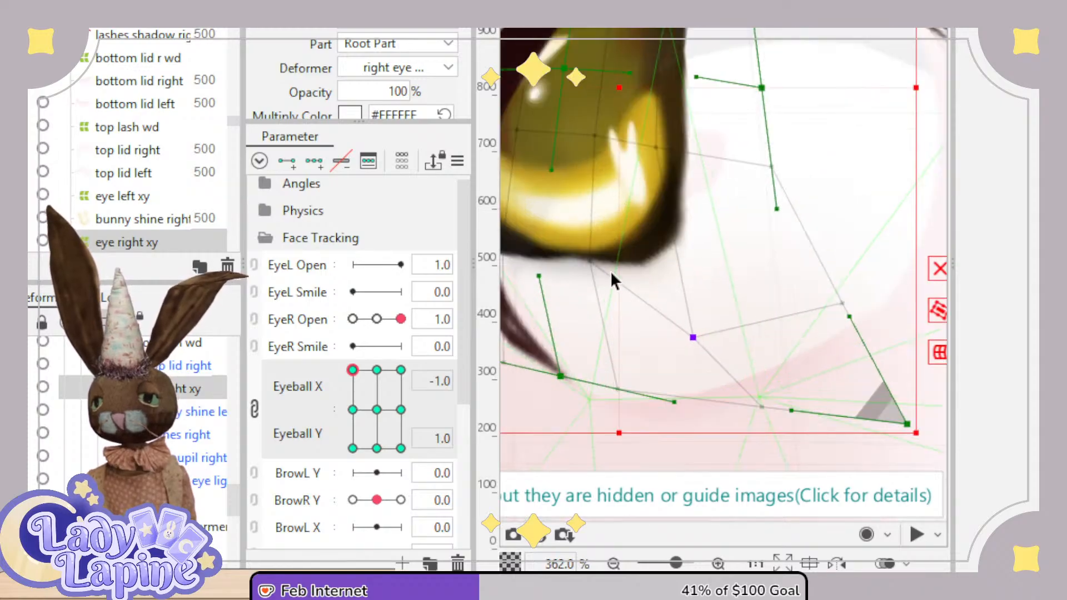
drag(590, 257, 592, 289)
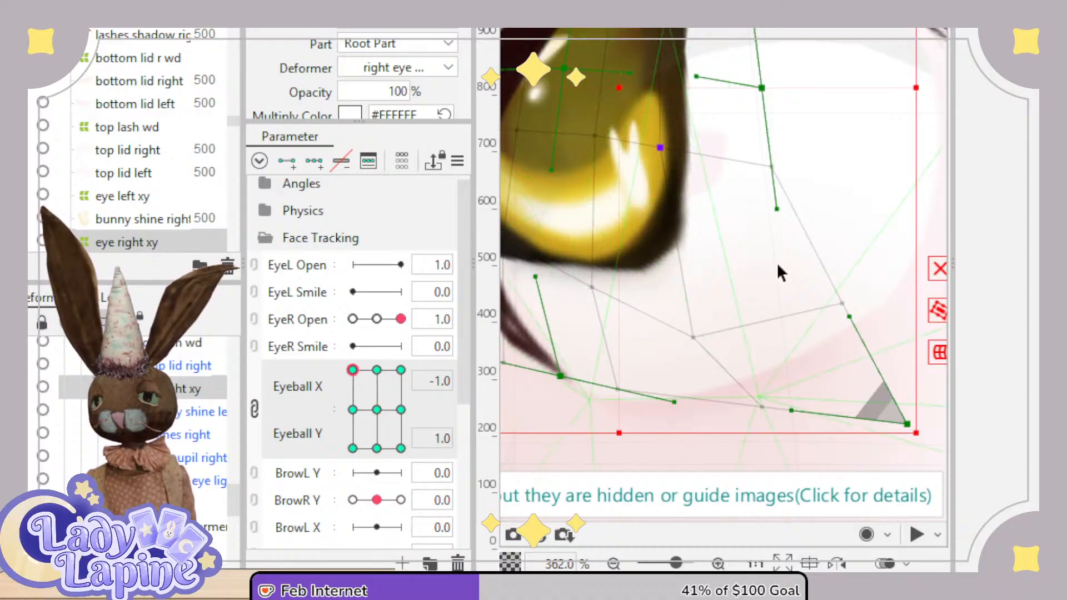
scroll(778, 265, down, 5)
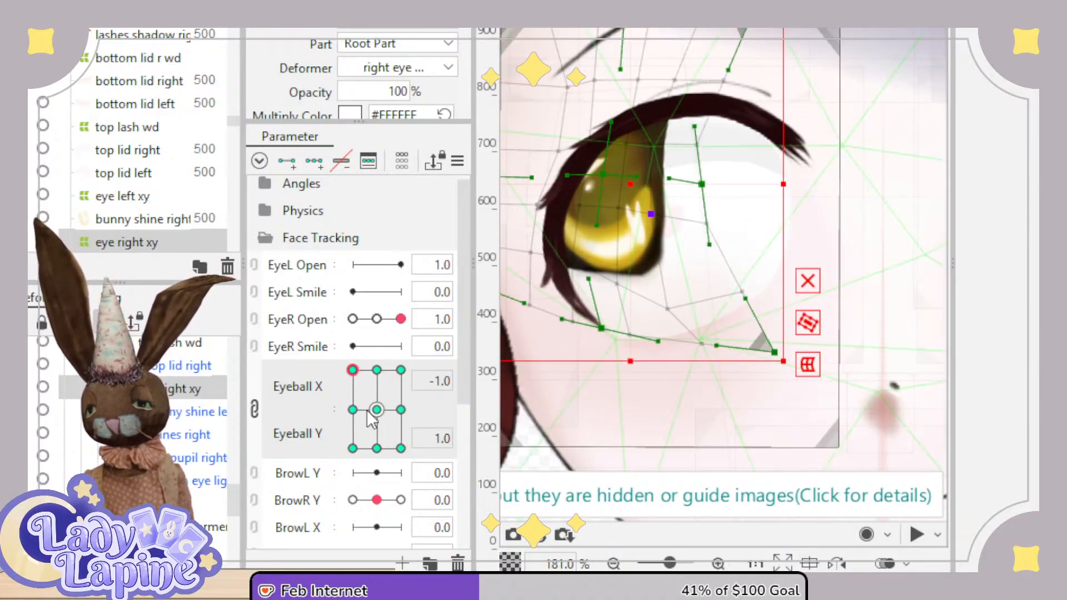
mouse_move(360, 389)
mouse_down()
mouse_move(374, 371)
mouse_move(414, 375)
mouse_move(347, 376)
mouse_up()
scroll(536, 301, up, 5)
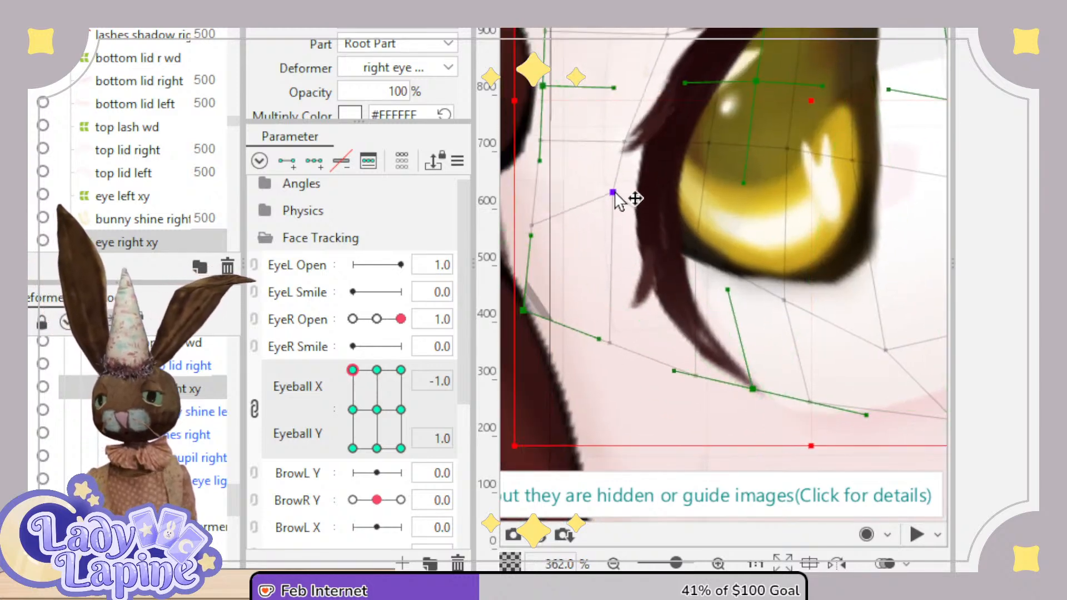
Examine the right eye closing to EyeR Open 0.0 and check the closed shape at Eyeball X 1.0, Y -1.0 and at center.
drag(371, 383, 406, 459)
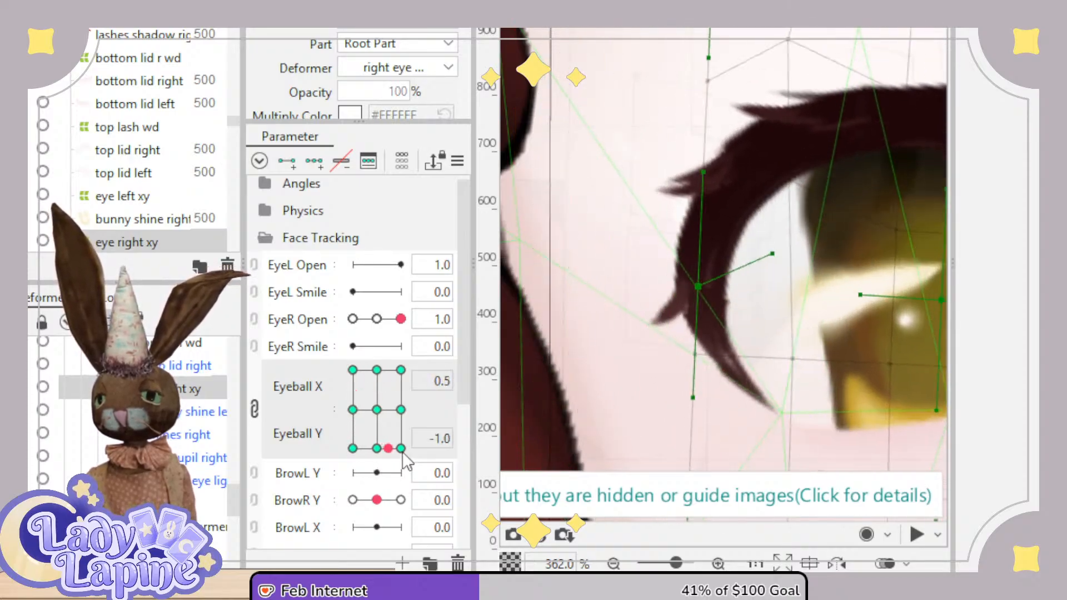
scroll(741, 247, down, 8)
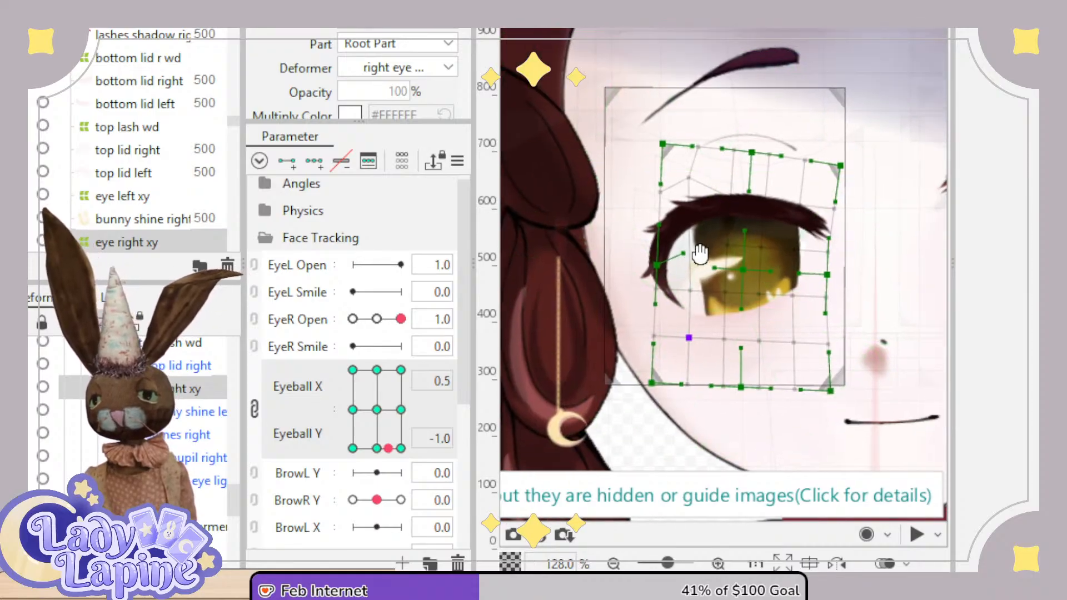
drag(411, 425, 371, 418)
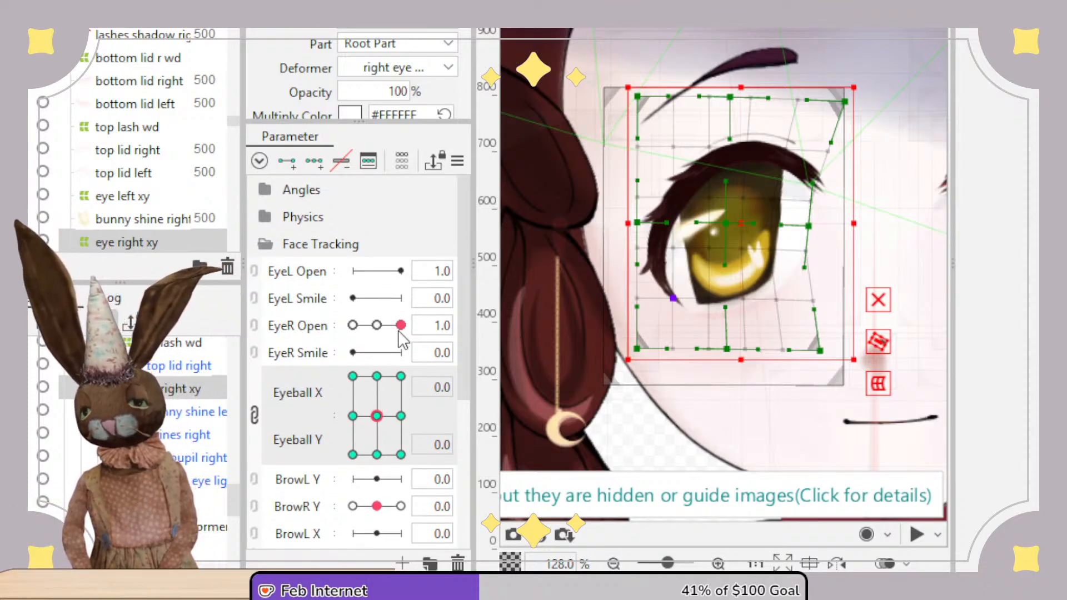
drag(401, 327, 397, 333)
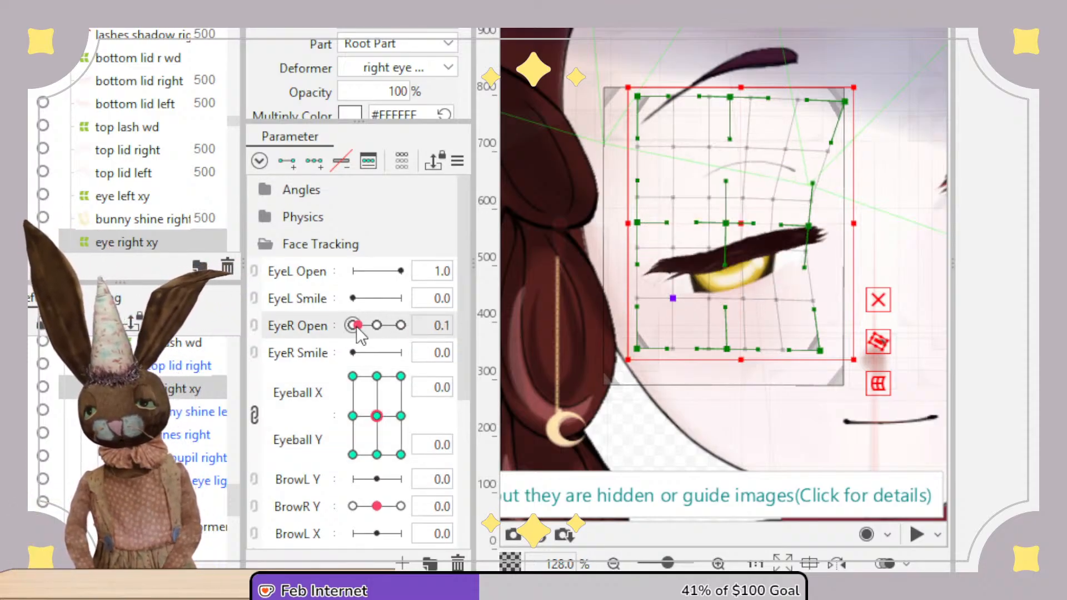
drag(352, 326, 379, 333)
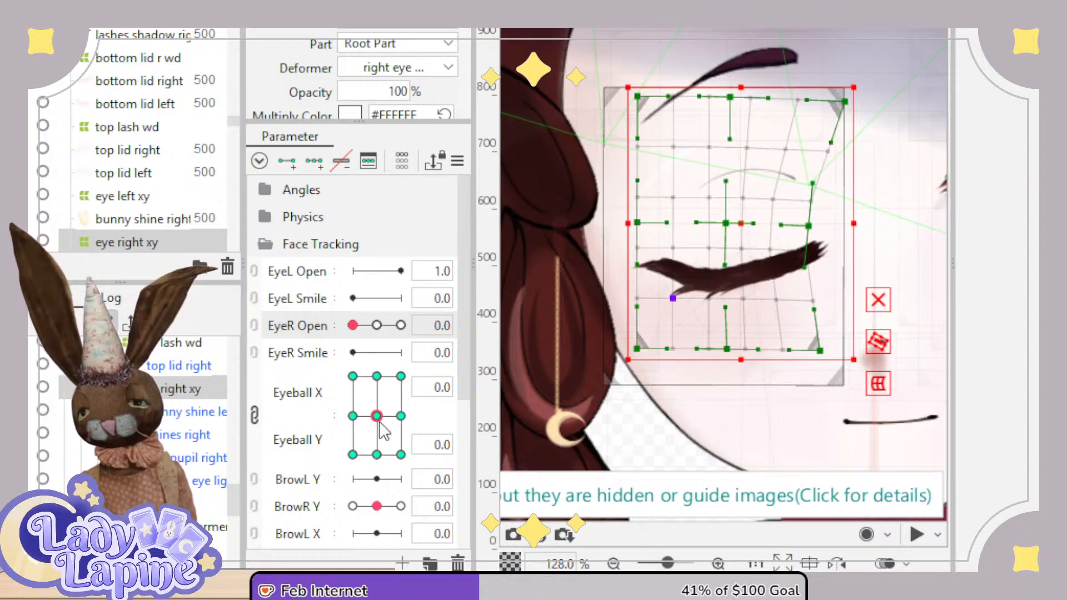
drag(380, 424, 409, 509)
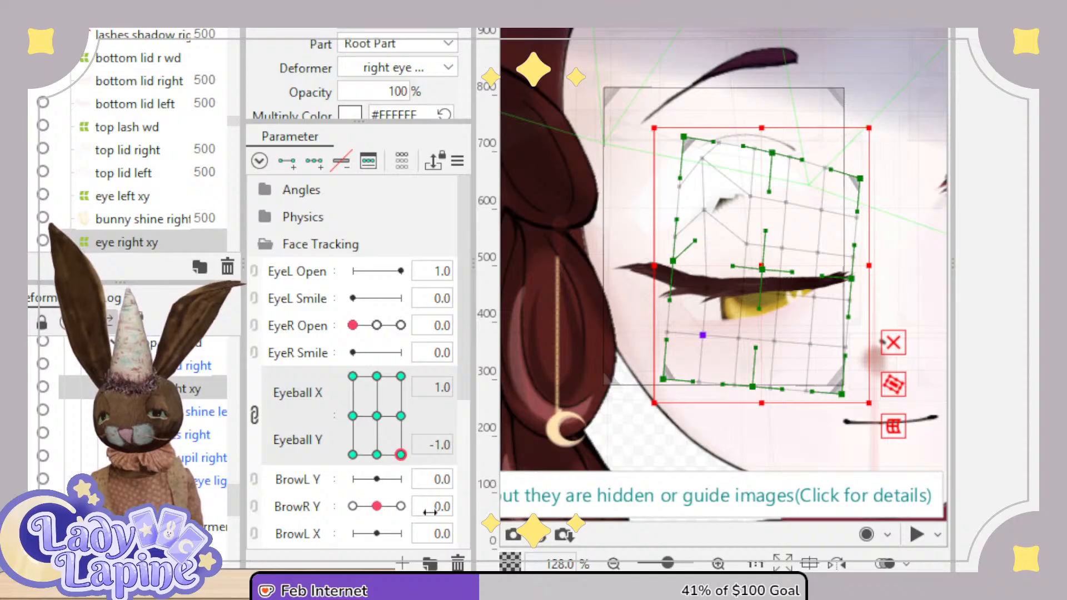
drag(439, 444, 392, 323)
click(378, 417)
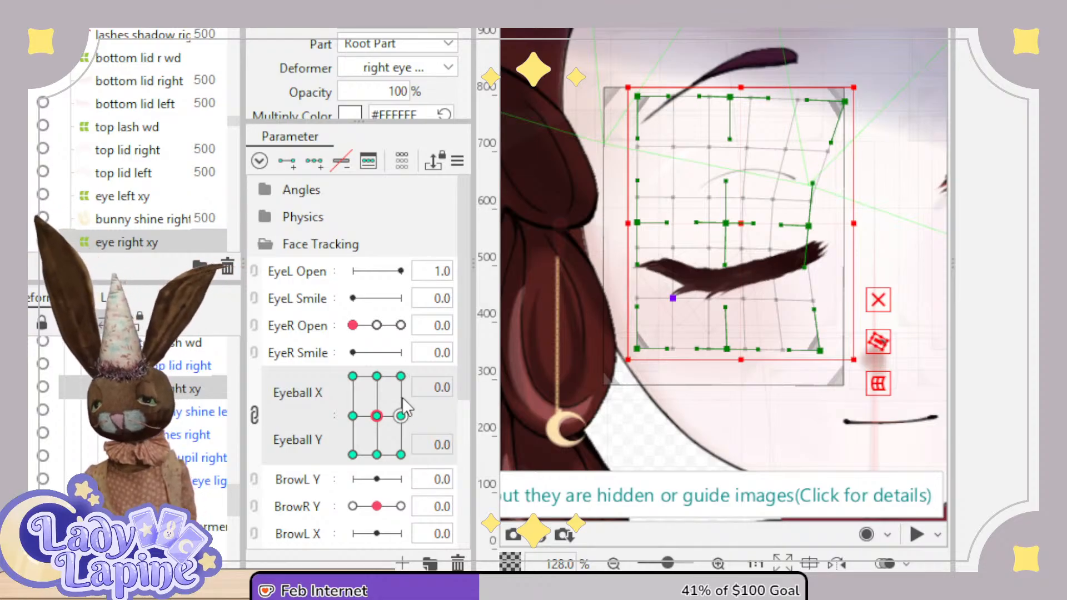
mouse_move(378, 418)
mouse_down()
mouse_move(362, 408)
mouse_move(377, 415)
mouse_up()
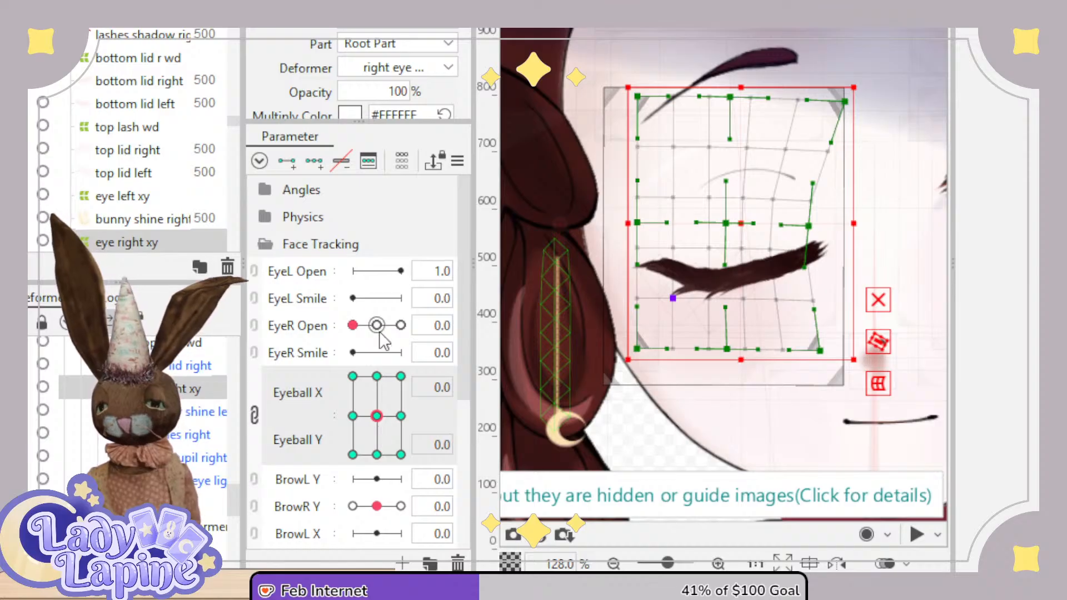
At EyeR Open 0.3 and Eyeball X 0.0, Y -1.0, adjust the top lid right's lower vertices to cover the iris above the lash.
drag(378, 325, 378, 327)
mouse_move(378, 417)
mouse_down()
mouse_move(373, 430)
mouse_move(384, 409)
mouse_up()
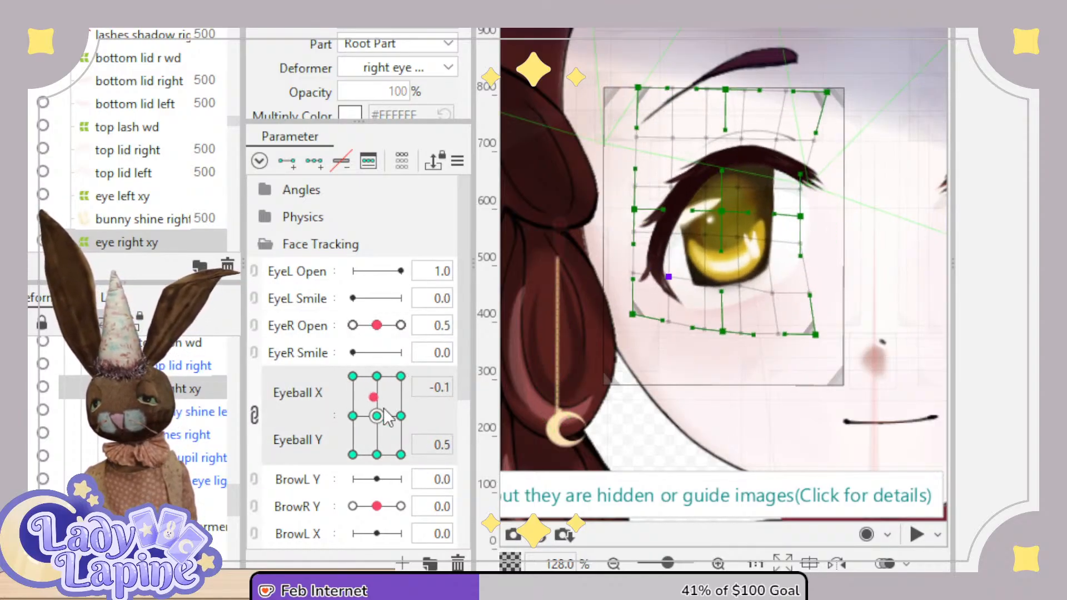
drag(377, 326, 367, 325)
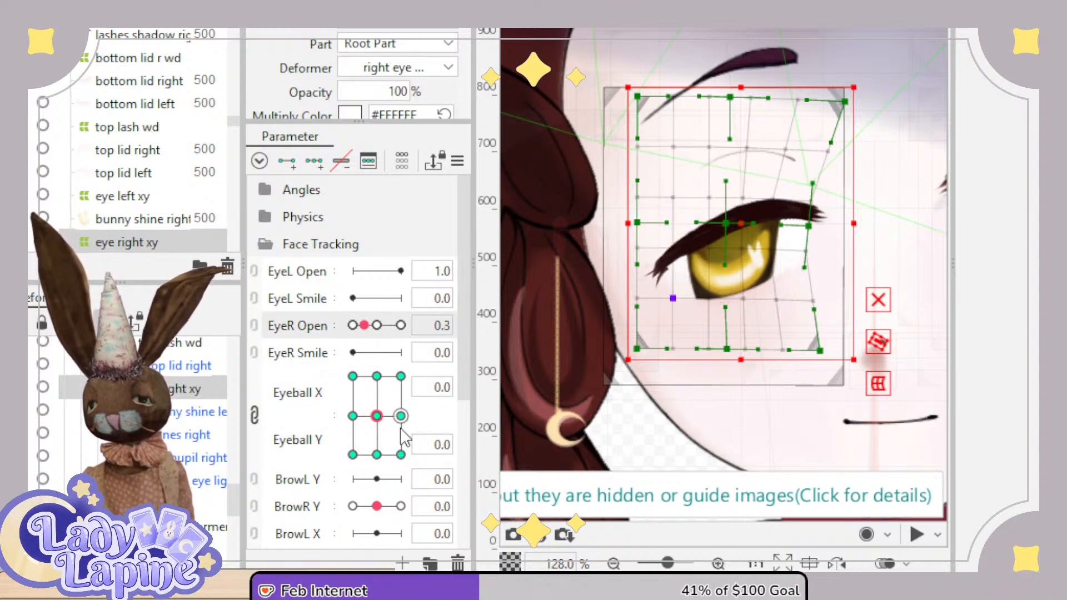
drag(382, 421, 382, 467)
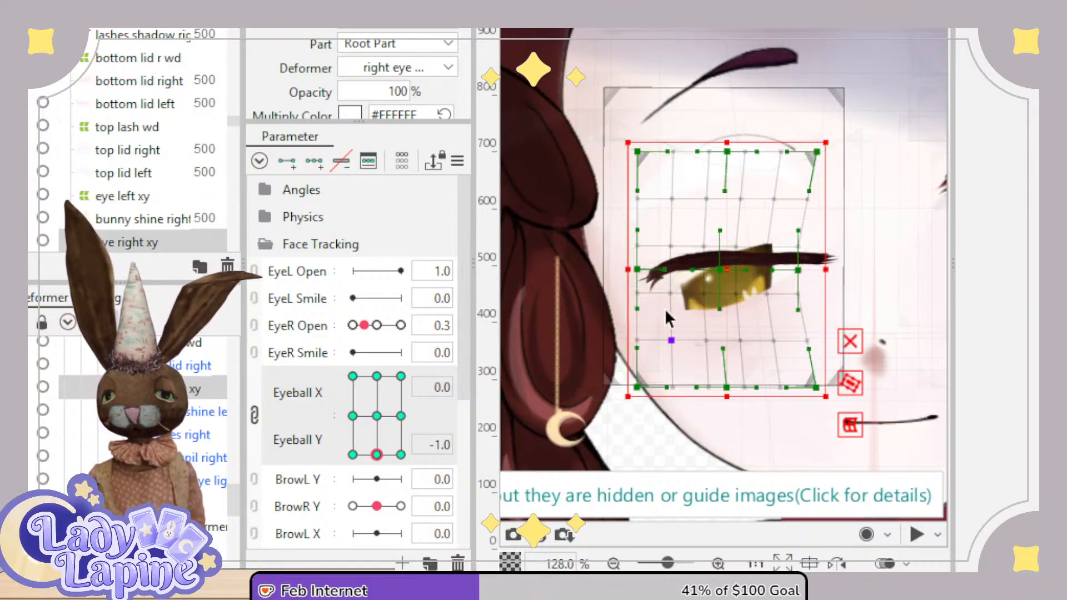
scroll(742, 318, up, 5)
drag(746, 281, 739, 331)
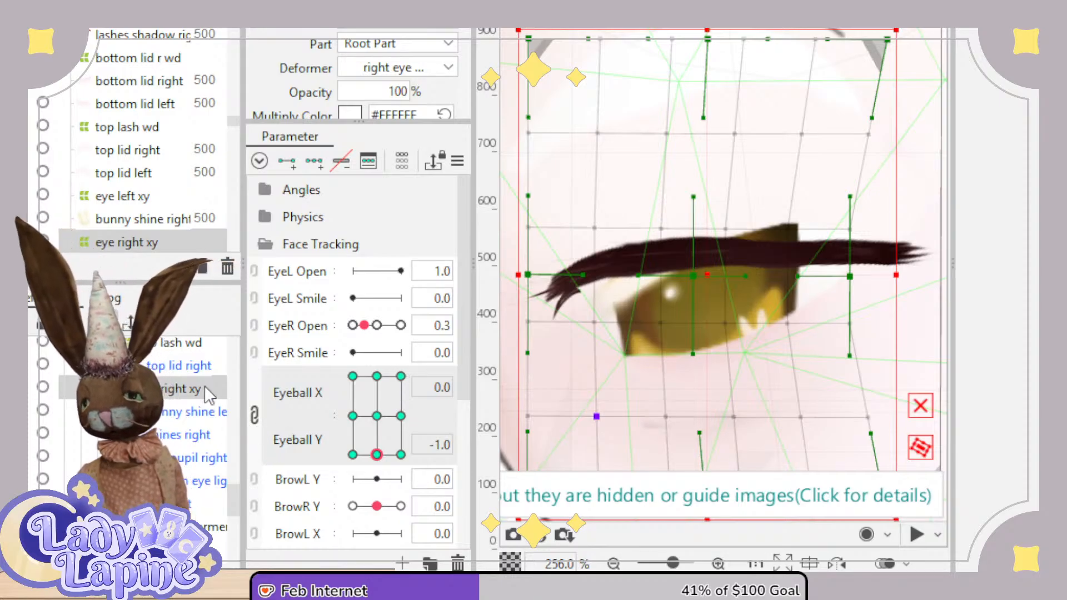
click(183, 365)
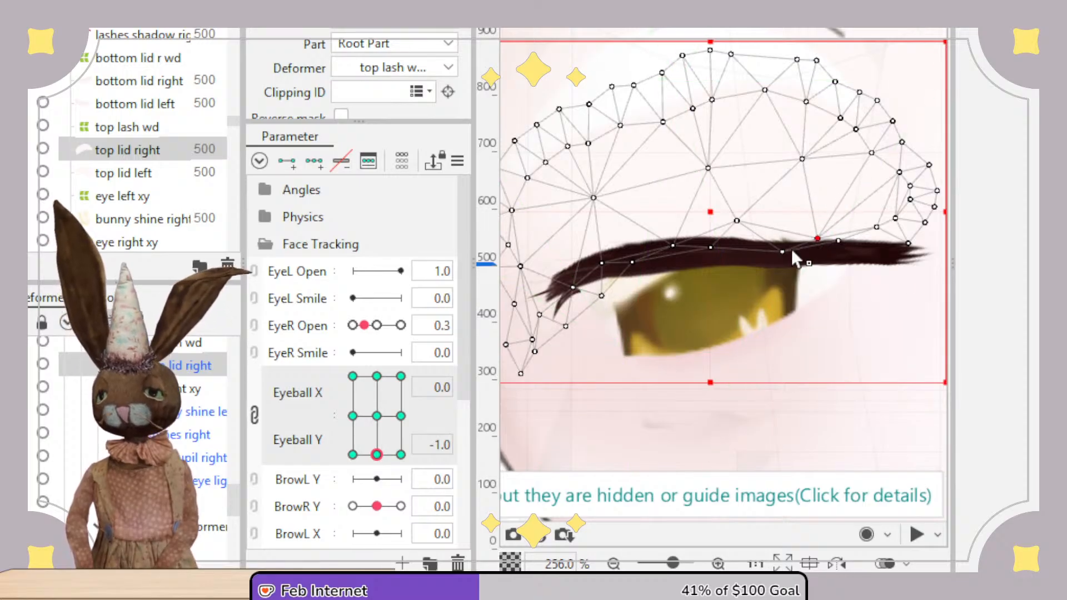
drag(790, 249, 845, 251)
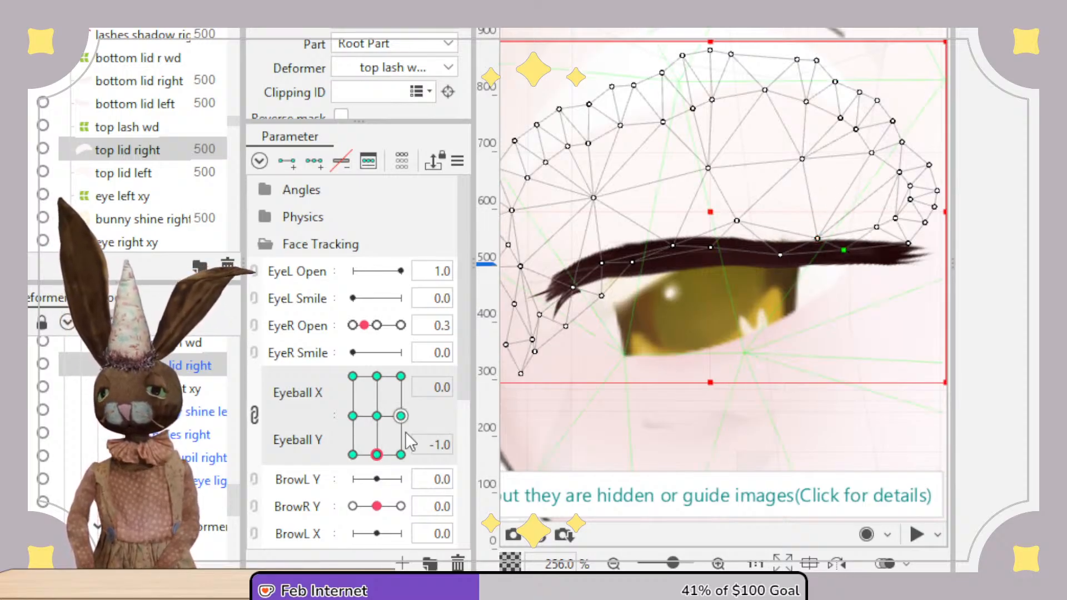
At EyeR Open 0.2, Eyeball X 1.0 and Y -1.0, lower the top lid right's bottom-edge vertices over the iris showing above the lash.
click(377, 325)
mouse_move(380, 457)
mouse_down()
mouse_move(376, 373)
mouse_move(381, 455)
mouse_up()
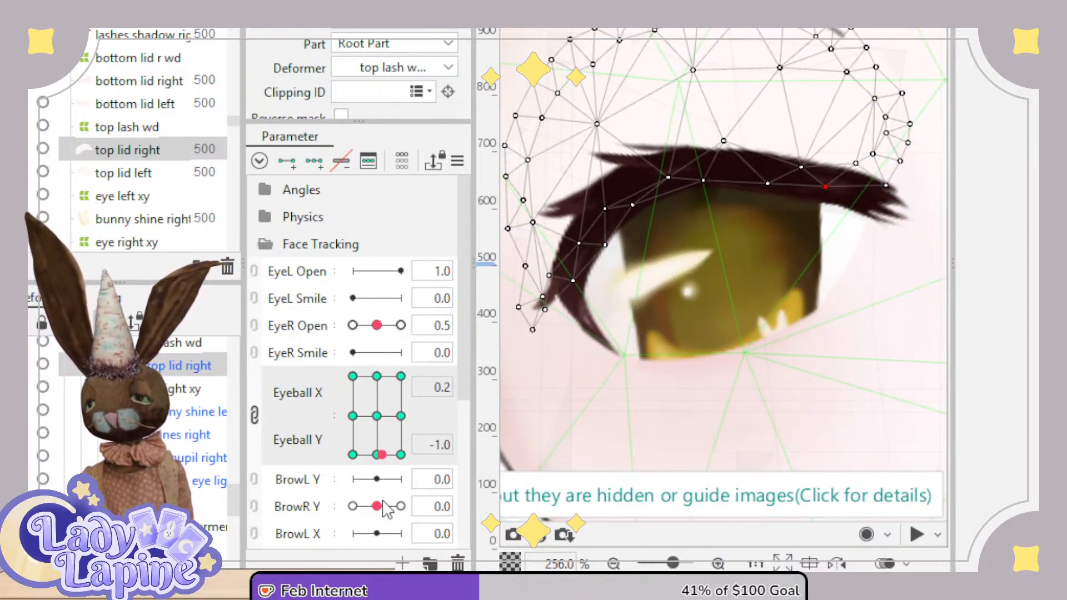
click(376, 455)
drag(378, 328, 368, 330)
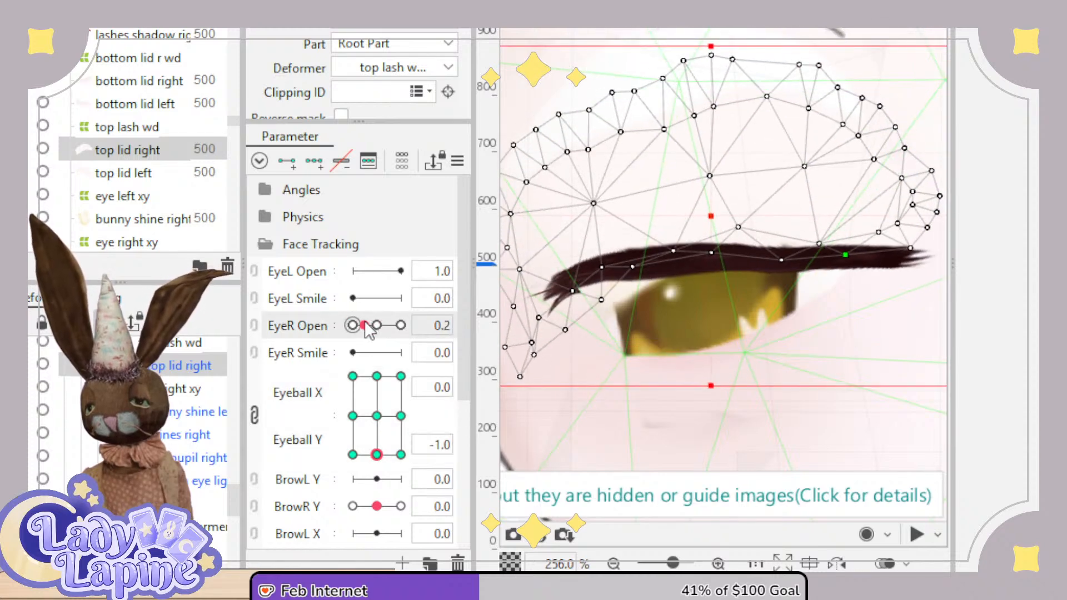
drag(378, 455, 402, 456)
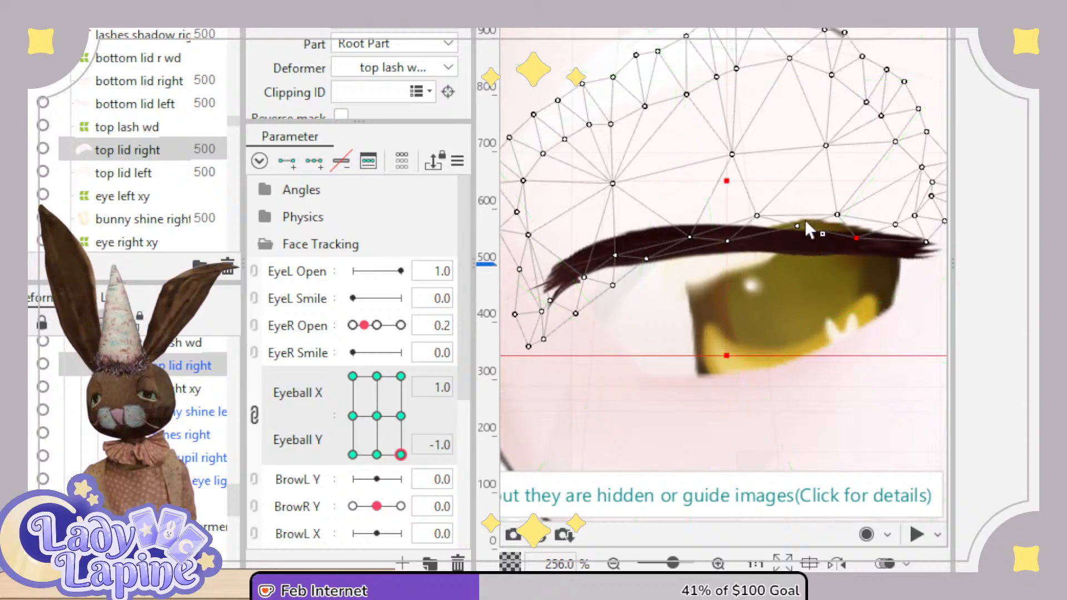
drag(866, 239, 878, 251)
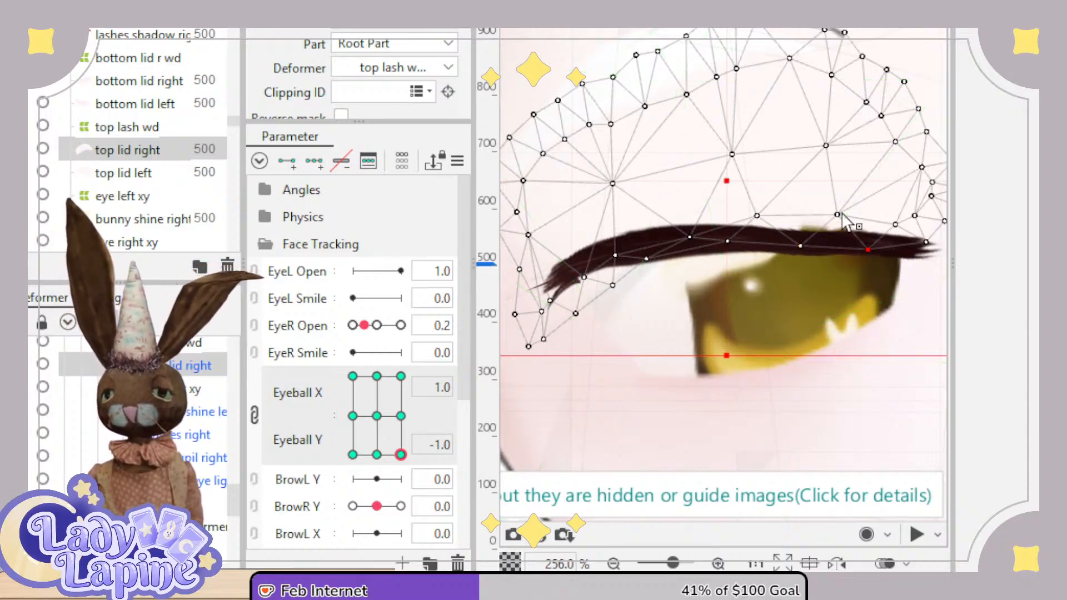
At Eyeball X 1.0 and Y 0.0, shift the top lid right's nose-side vertices outward to cover the stray lash mark beside the crease.
drag(401, 454, 411, 414)
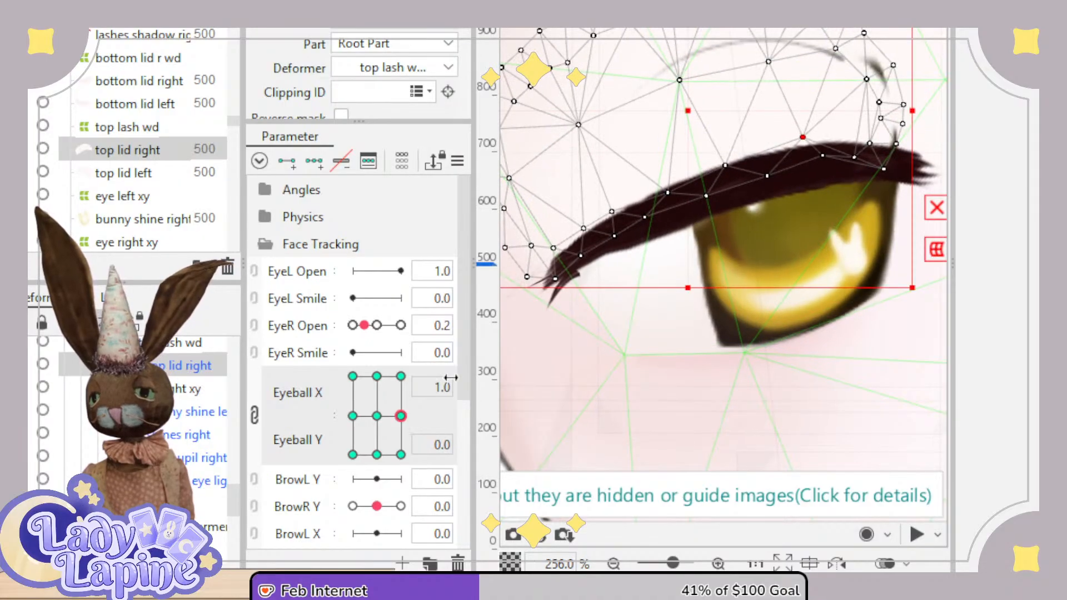
drag(918, 56, 837, 249)
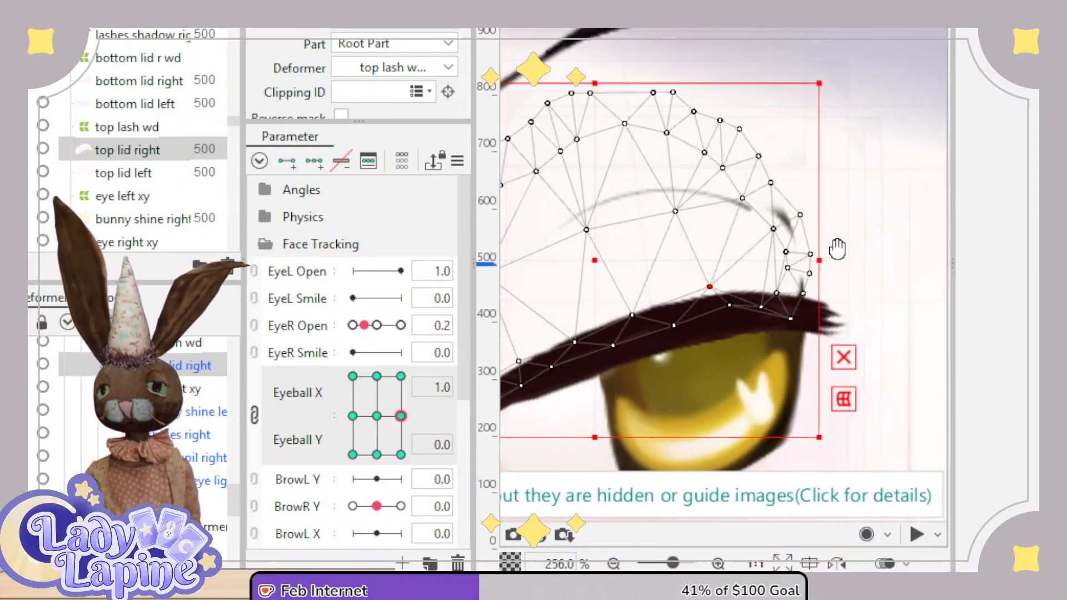
drag(726, 151, 725, 147)
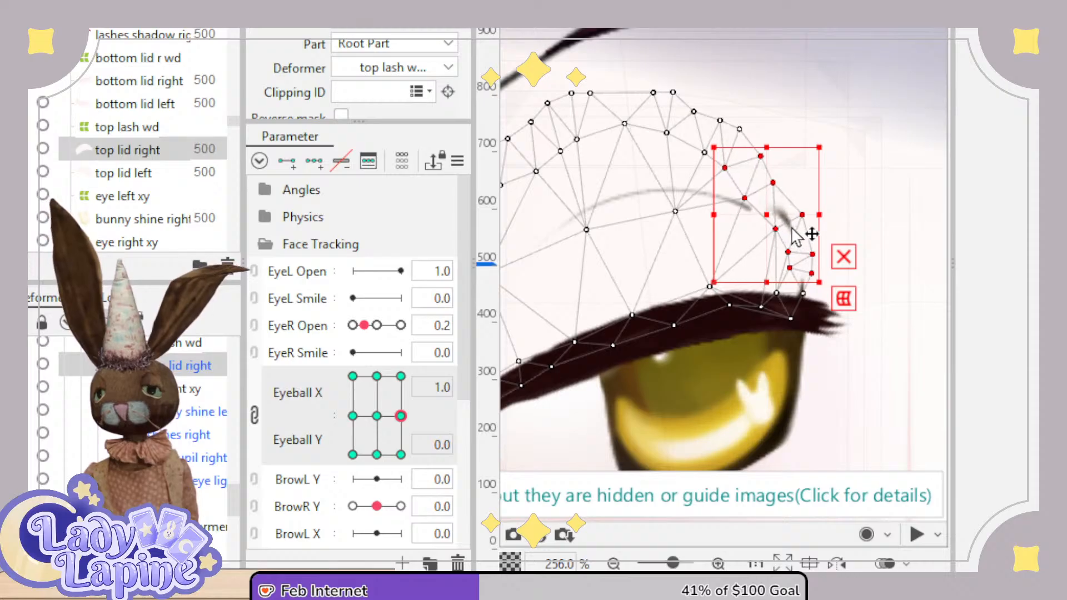
drag(788, 232, 802, 224)
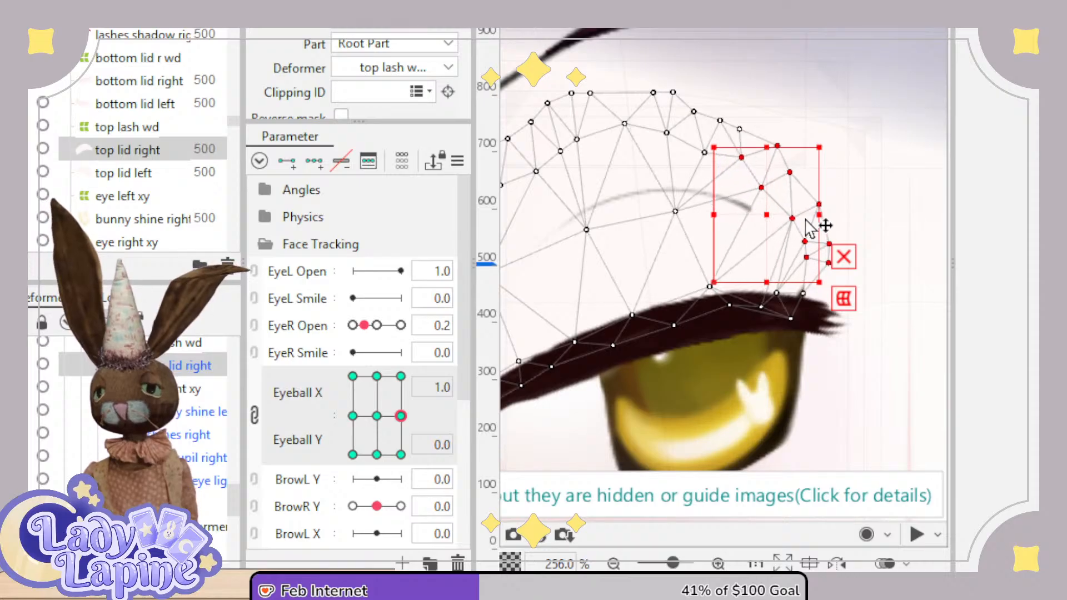
At Eyeball X -1.0 and Y 1.0, raise the top lid right's upper hair-side vertices to cover the lash tip showing above the lid.
click(402, 378)
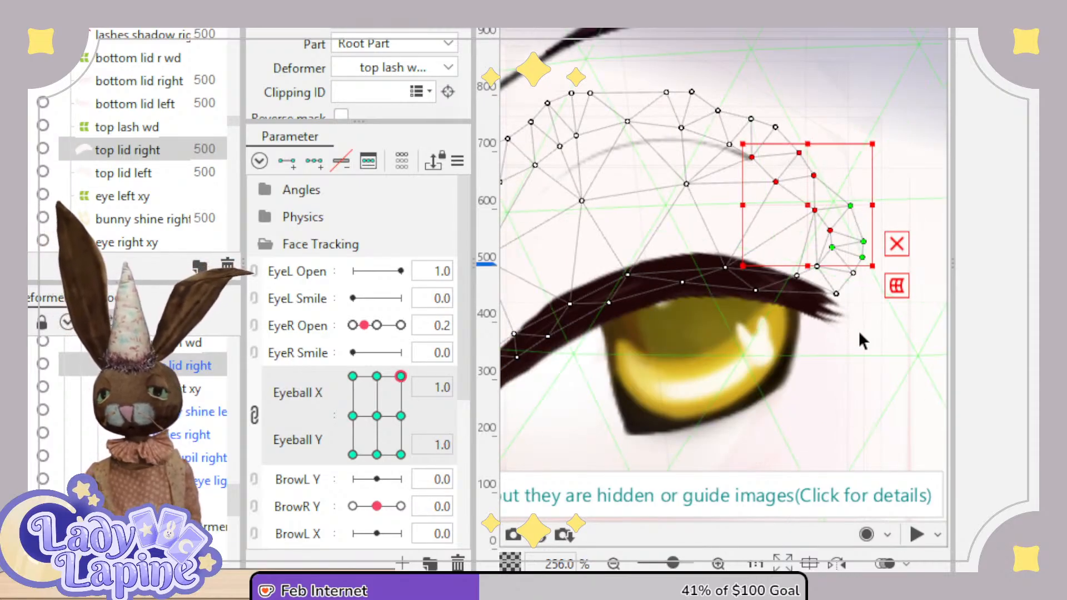
scroll(700, 372, down, 1)
drag(703, 371, 803, 283)
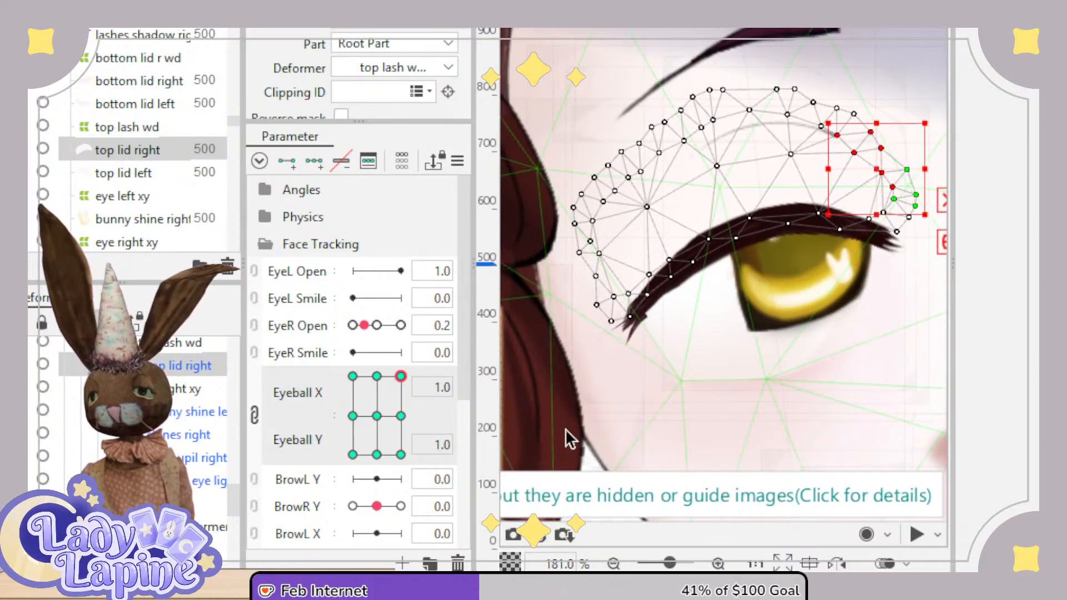
drag(402, 376, 350, 374)
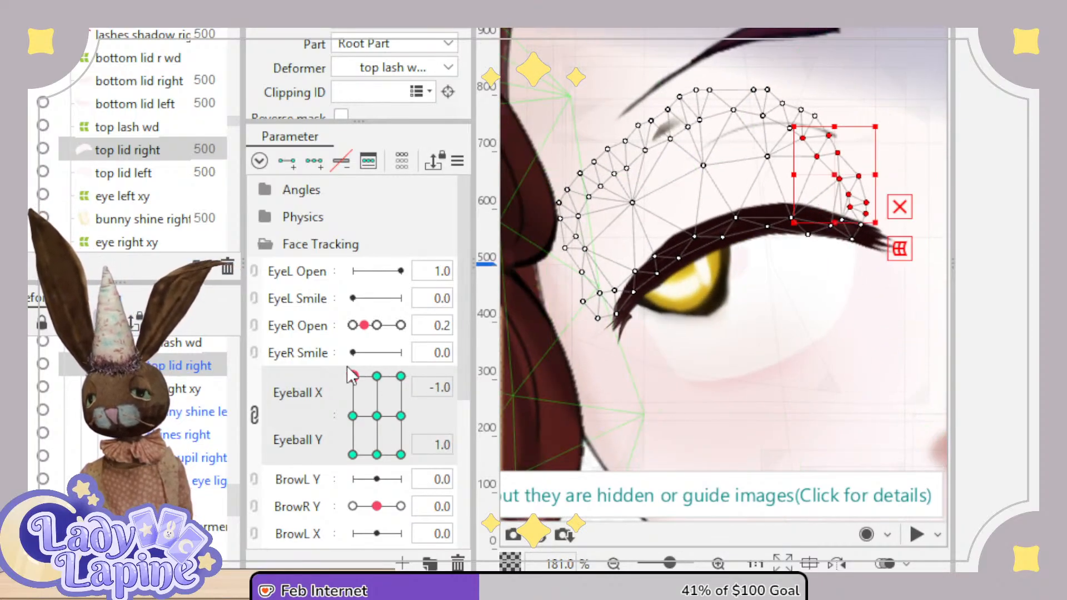
drag(579, 82, 744, 179)
drag(660, 147, 651, 138)
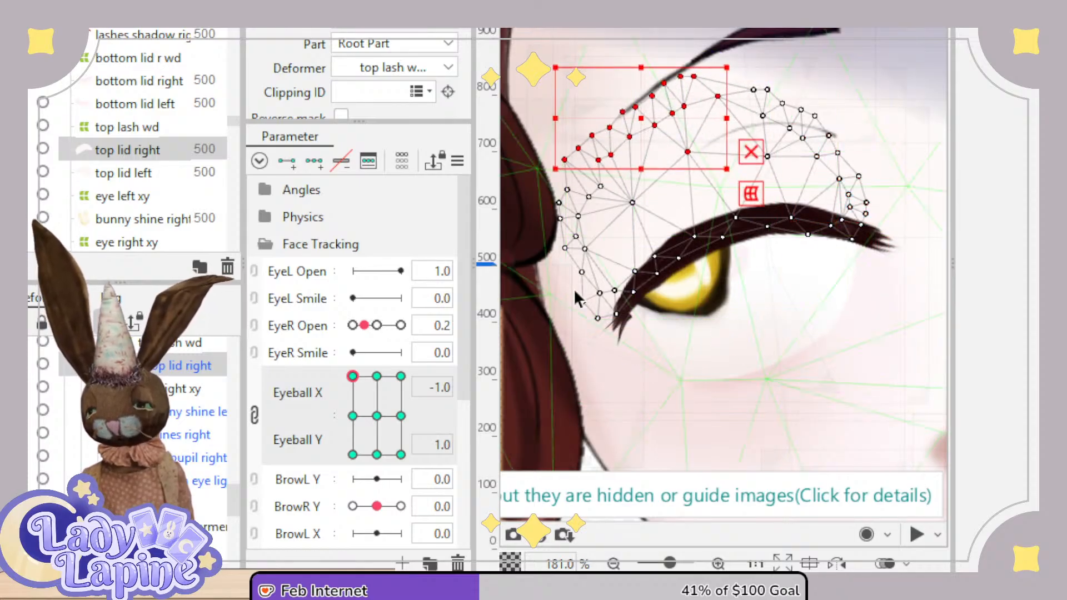
At Eyeball X -1.0 and Y -1.0, inspect how the bottom lid right fits the eye closed to EyeR Open 0.0.
drag(353, 376, 347, 473)
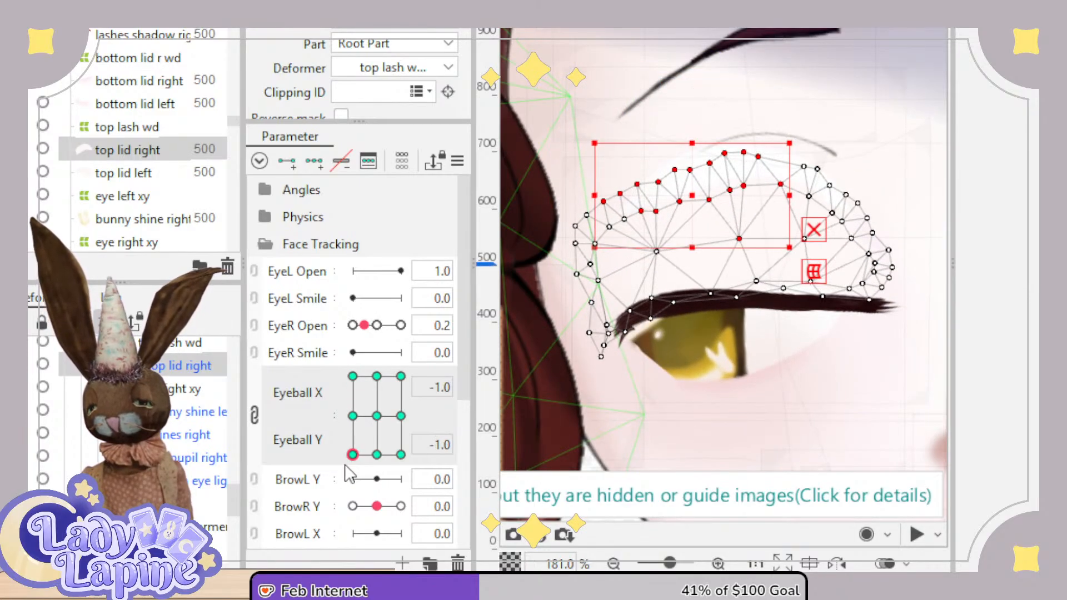
scroll(593, 418, up, 2)
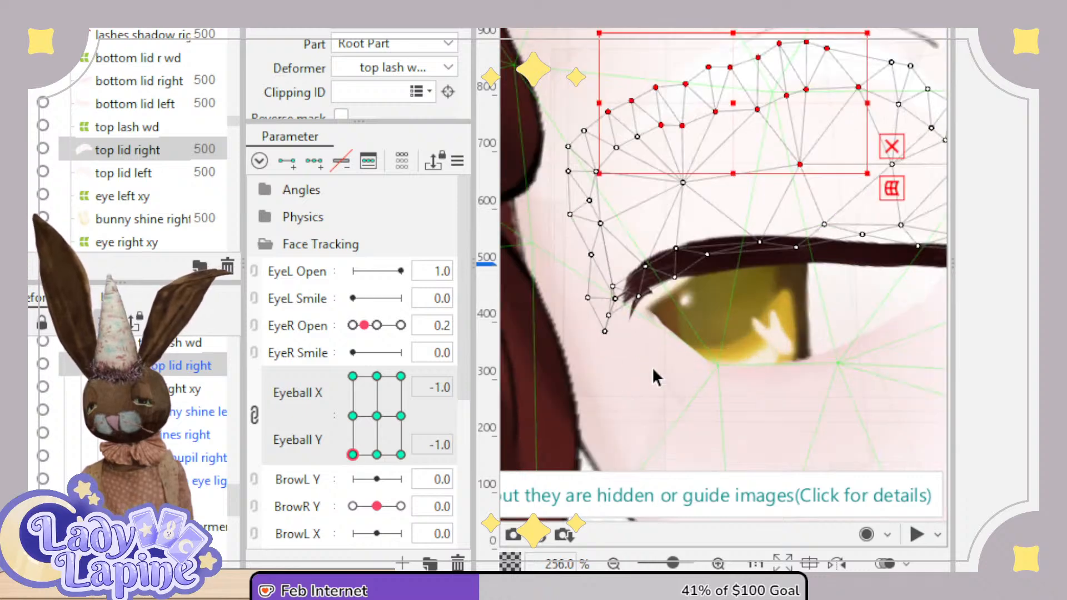
drag(652, 366, 639, 326)
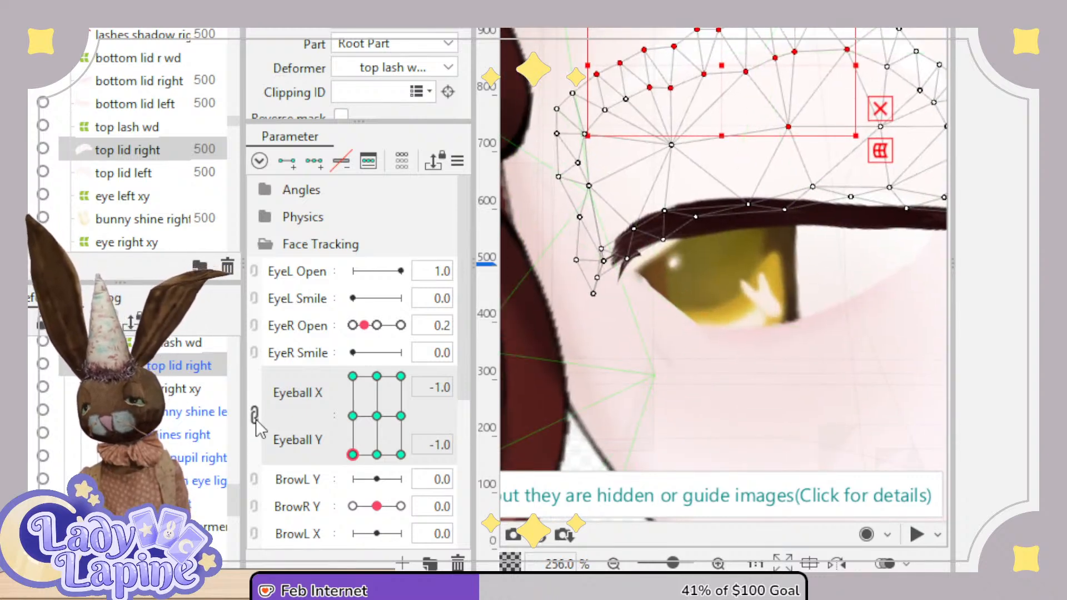
drag(232, 511, 238, 483)
click(191, 485)
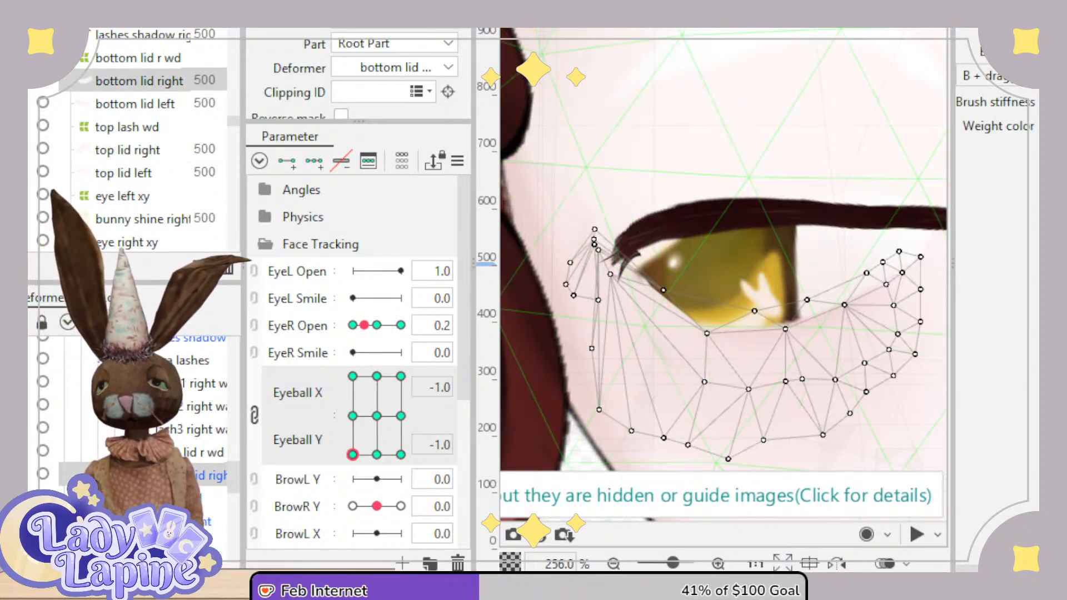
click(719, 220)
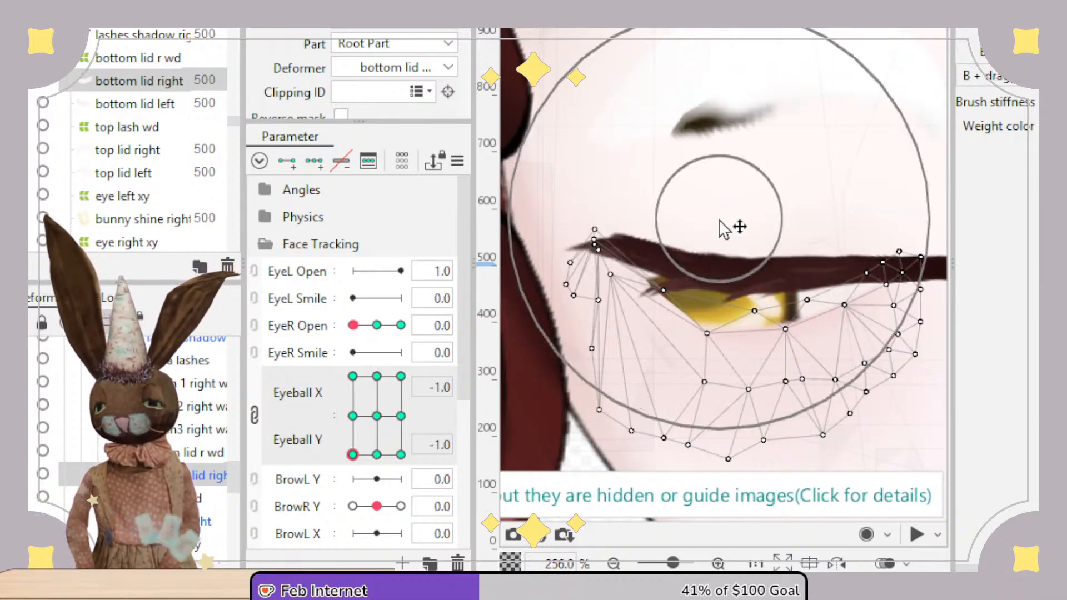
key(ctrl+z)
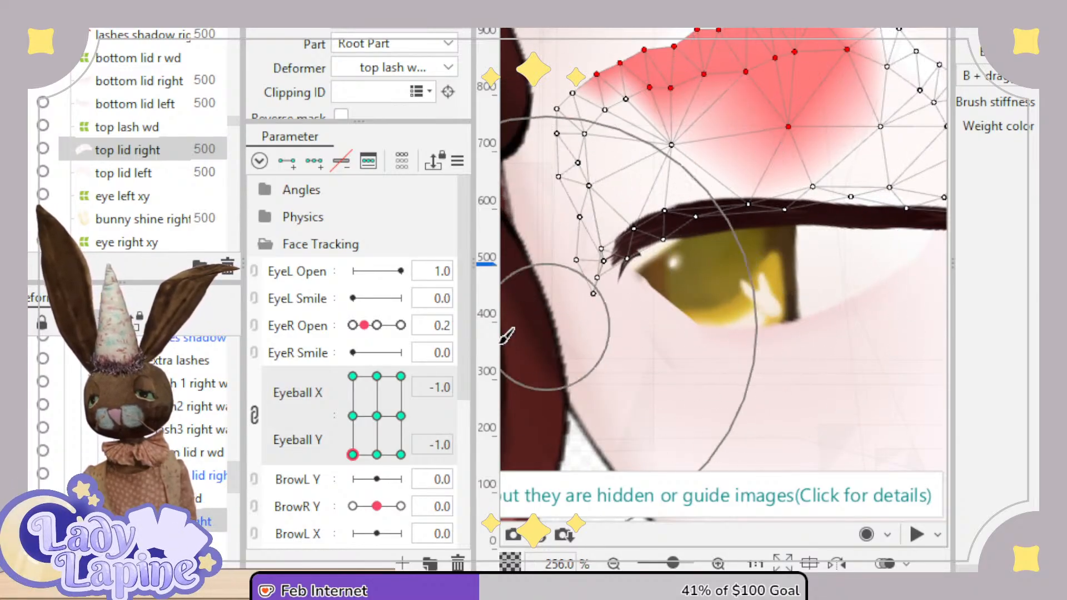
Select the bottom lid right and reduce the deform brush's size.
drag(362, 459, 352, 507)
click(773, 359)
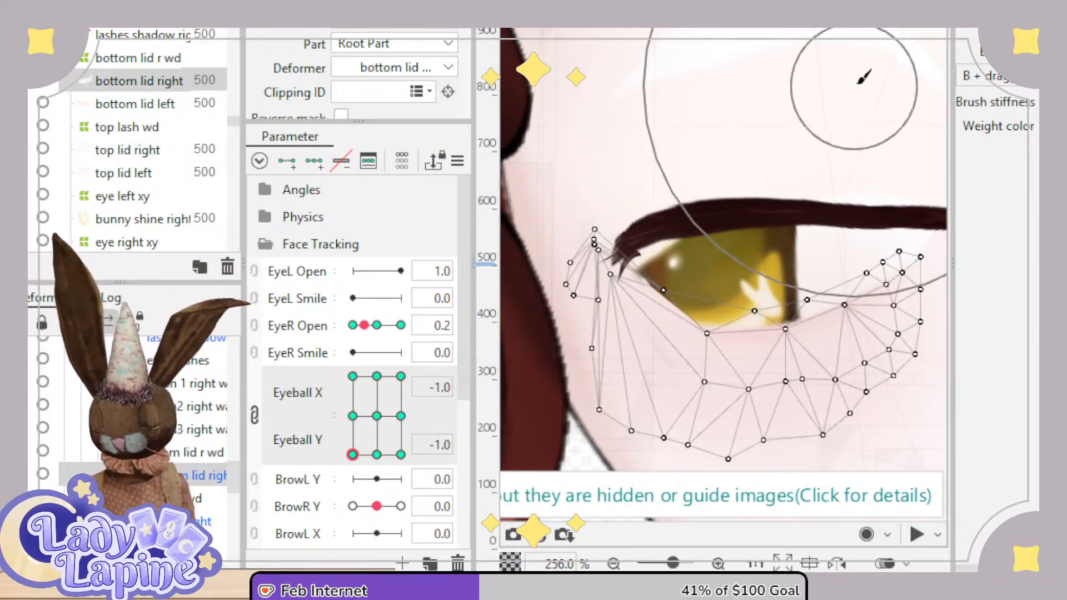
key(b)
drag(900, 82, 684, 94)
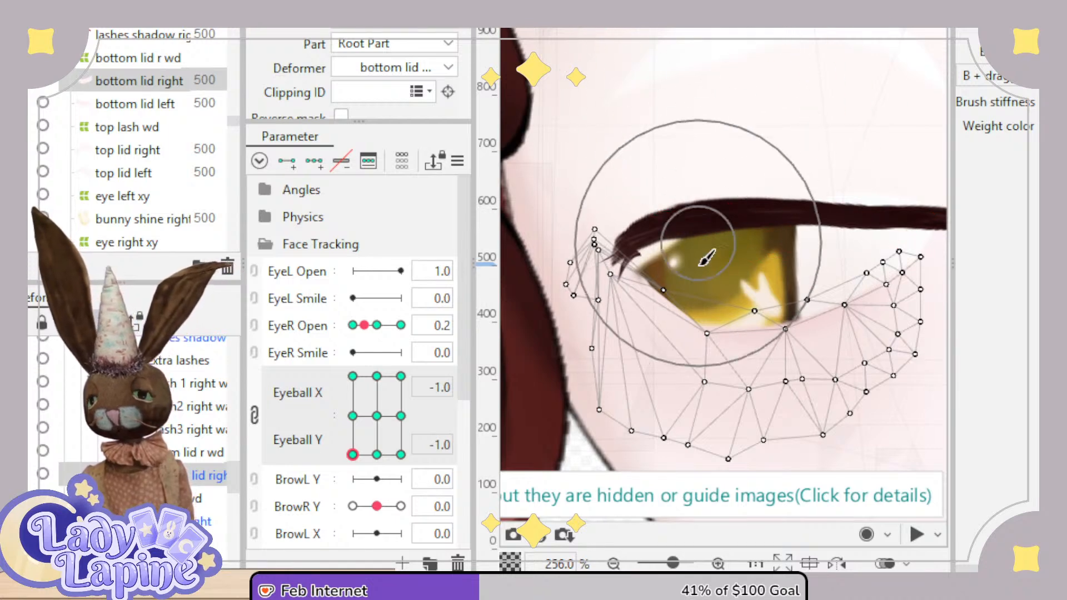
drag(684, 259, 679, 280)
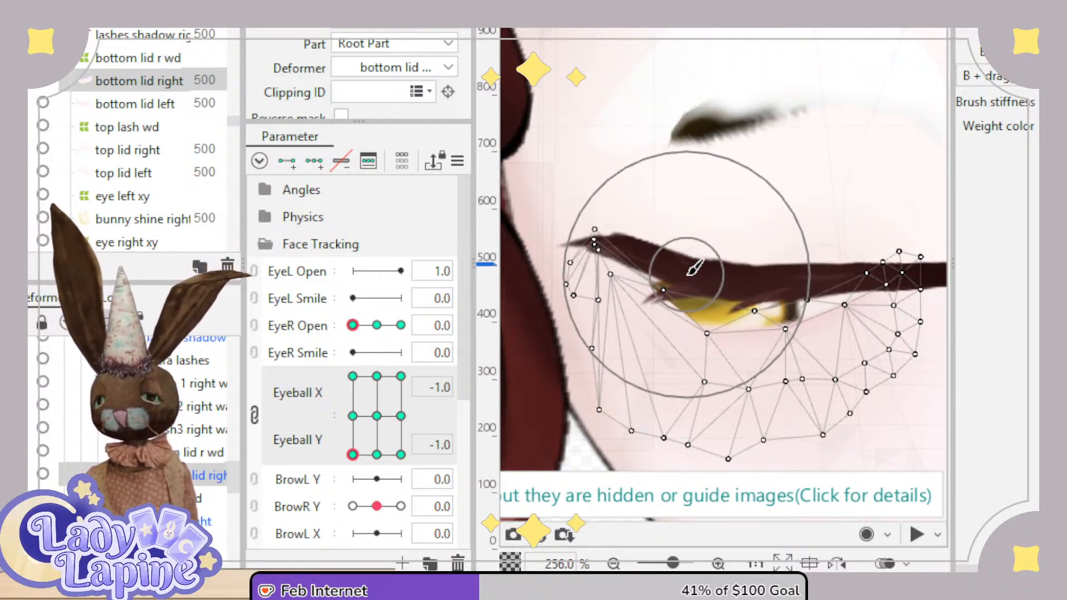
click(692, 272)
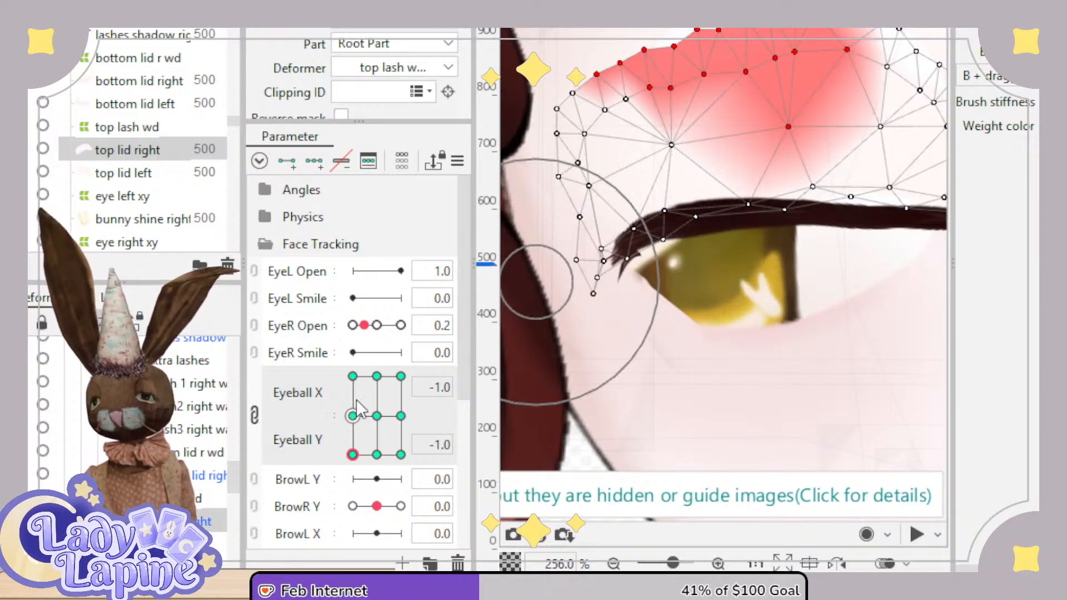
At EyeR Open 0.0, Eyeball X -1.0 and Y -1.0, brush the bottom lid right's upper edge up to the lash line, covering the iris.
click(353, 325)
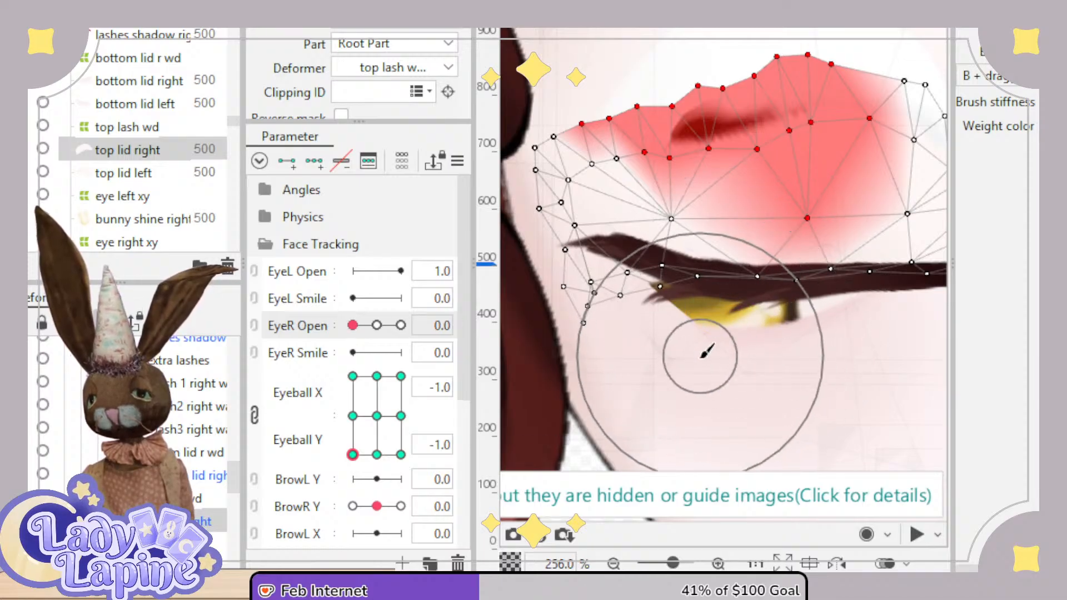
click(715, 325)
key(ctrl+z)
key(ctrl+z)
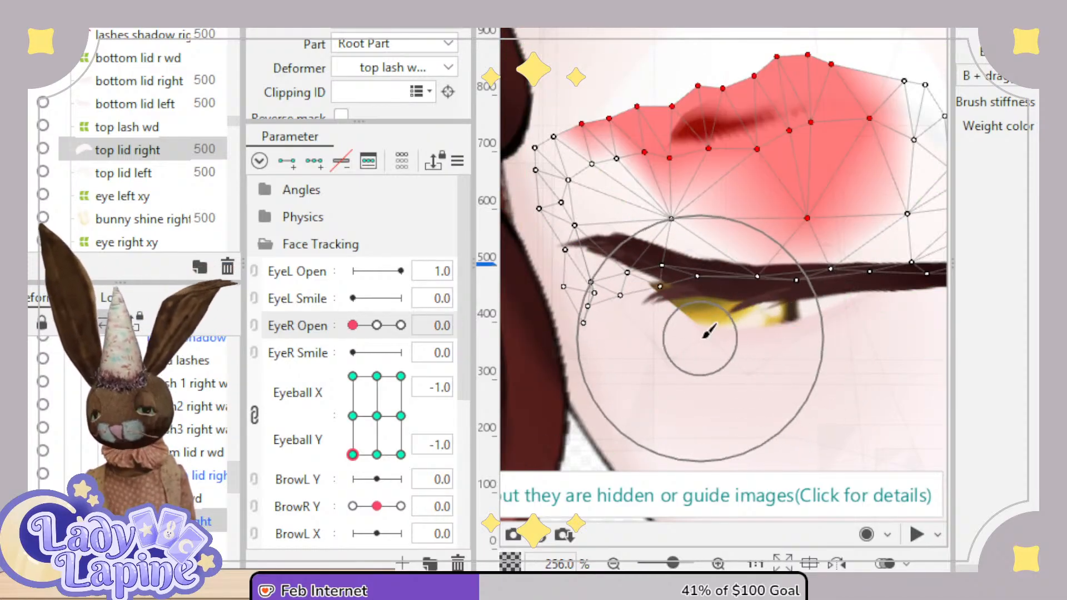
click(139, 81)
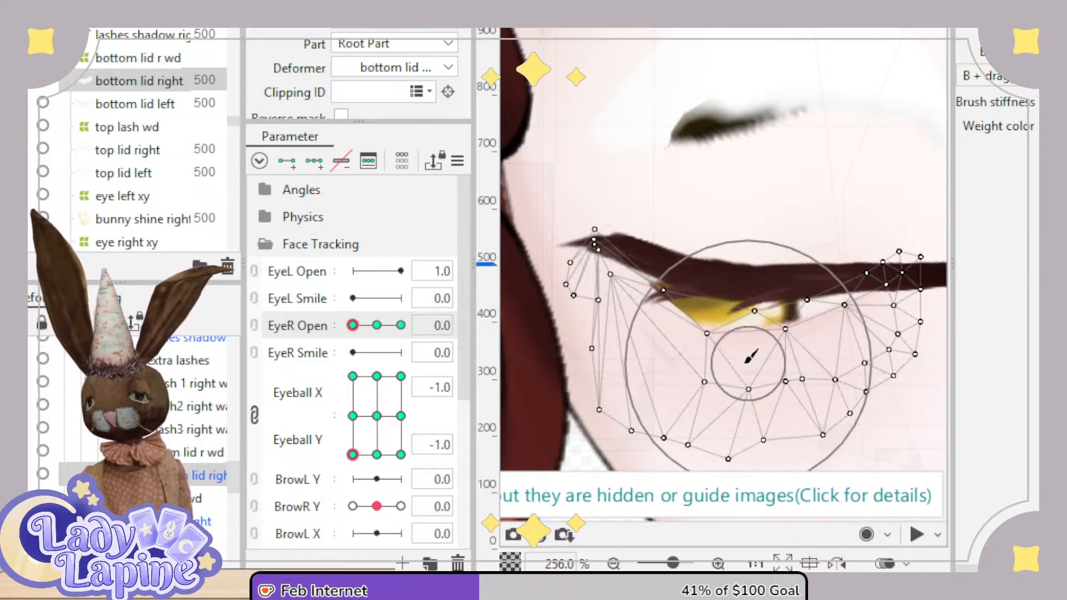
click(728, 349)
mouse_move(729, 339)
mouse_down()
mouse_move(728, 312)
mouse_move(663, 380)
mouse_move(613, 403)
mouse_move(674, 340)
mouse_move(699, 278)
mouse_up()
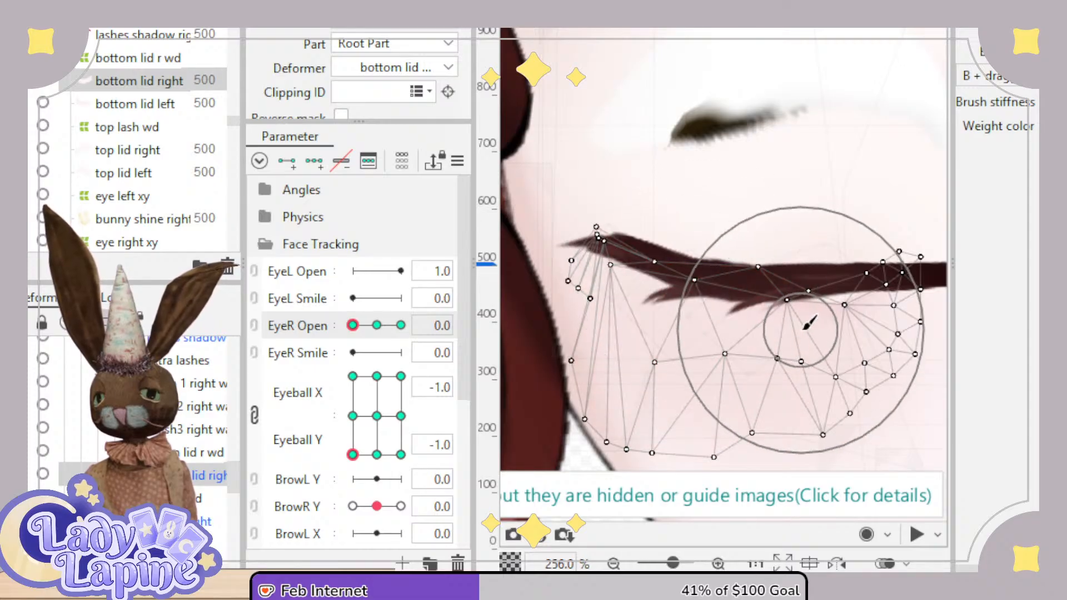
drag(899, 262, 906, 284)
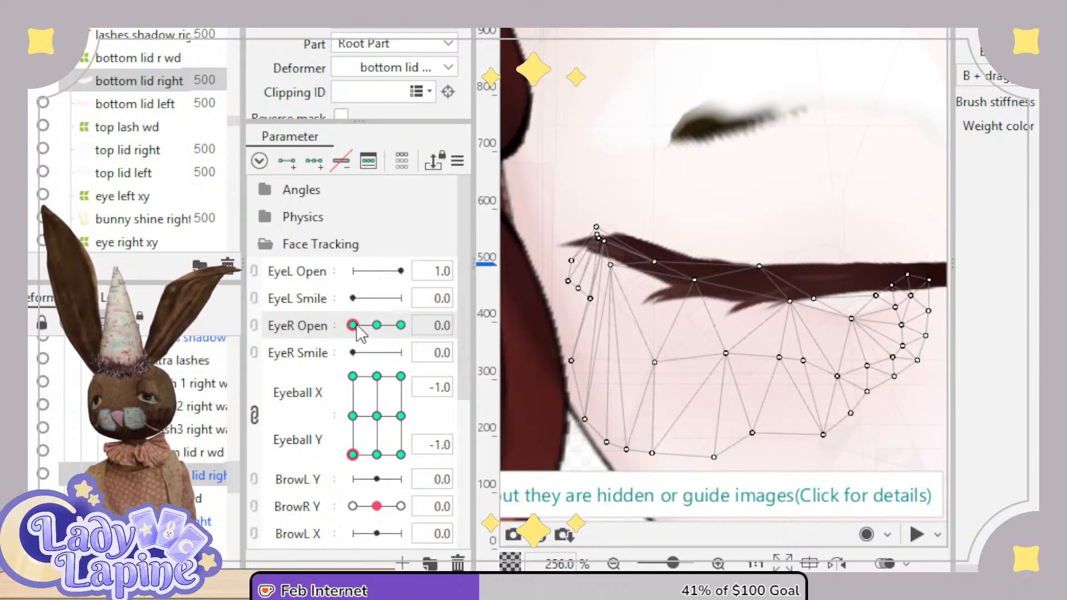
Check the right eye's lids on the whole face around EyeR Open 0.2, from centered gaze toward Eyeball X -1.0 and Y -1.0.
click(376, 416)
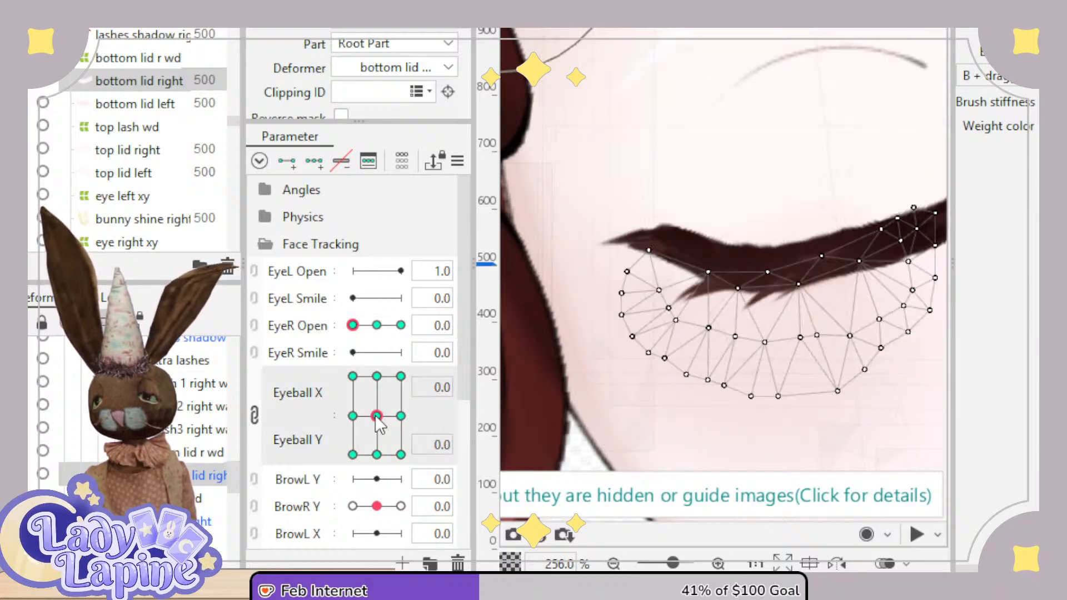
click(362, 326)
mouse_move(376, 421)
mouse_down()
mouse_move(367, 435)
mouse_move(348, 420)
mouse_move(340, 429)
mouse_move(333, 401)
mouse_move(351, 375)
mouse_move(375, 375)
mouse_move(391, 401)
mouse_move(366, 440)
mouse_move(377, 415)
mouse_move(352, 411)
mouse_move(377, 415)
mouse_up()
scroll(787, 258, down, 2)
scroll(786, 257, down, 3)
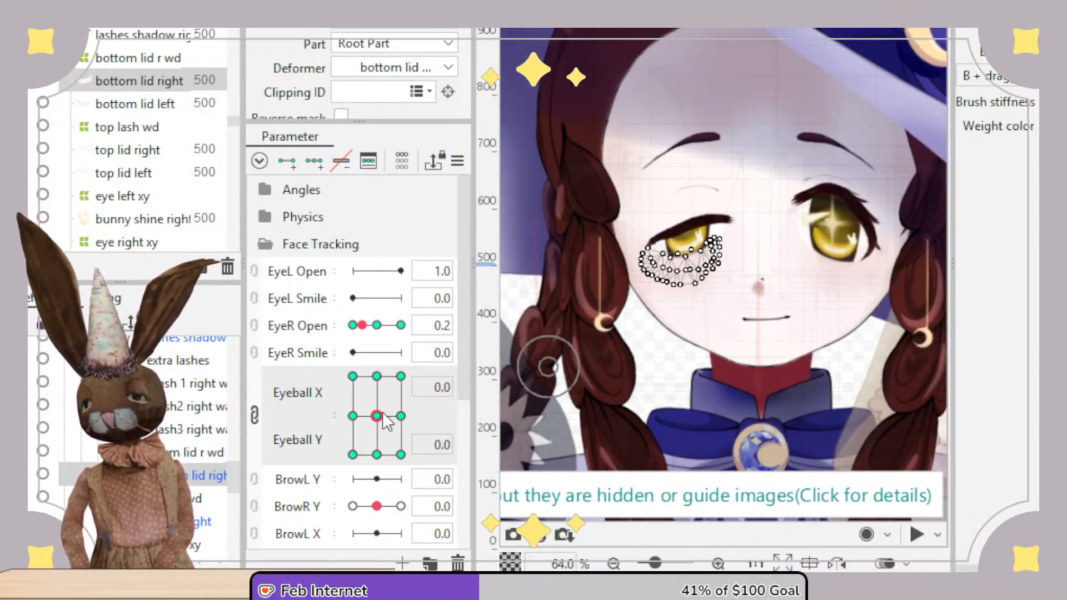
drag(389, 445, 354, 441)
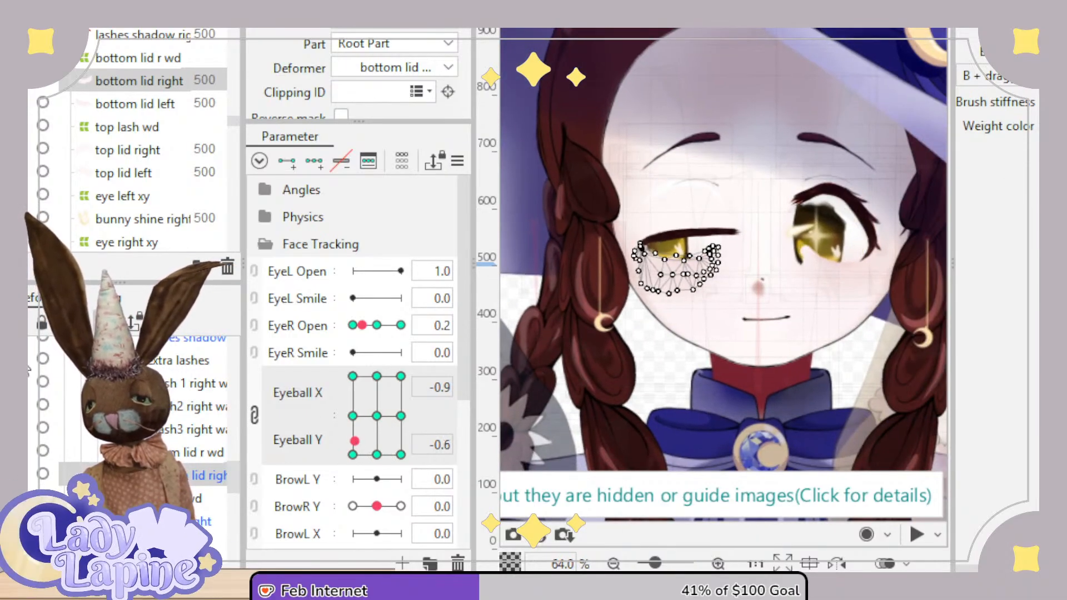
Select the extra lashes warp and compare the blink at Eyeball Y -1.0 and 0.0, including EyeR Open 0.5.
click(167, 361)
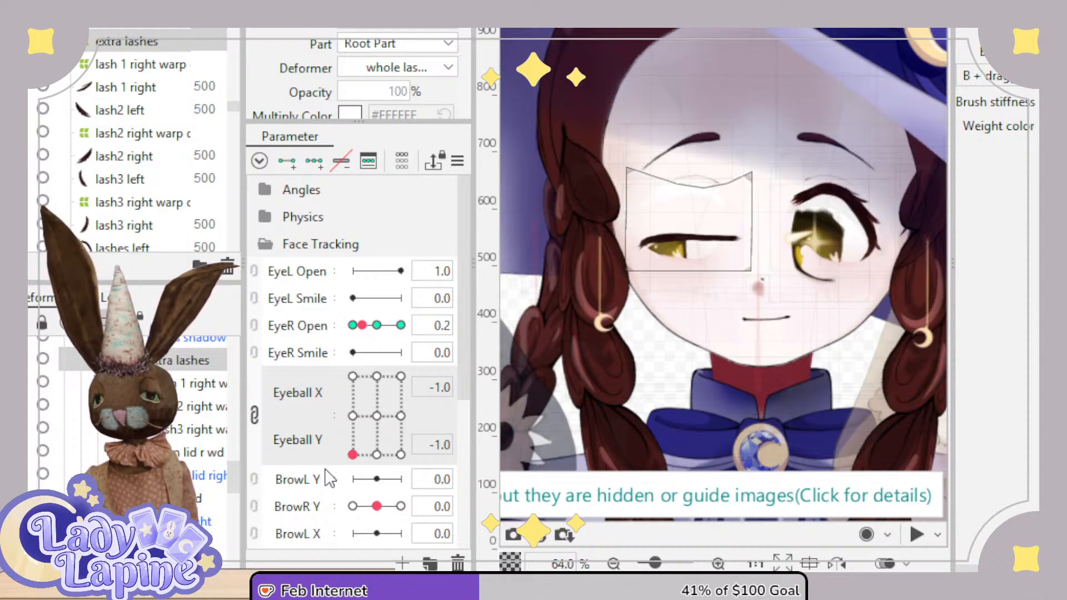
mouse_move(361, 489)
mouse_down()
mouse_move(410, 483)
mouse_move(352, 476)
mouse_move(356, 419)
mouse_move(409, 425)
mouse_move(356, 416)
mouse_move(346, 366)
mouse_move(406, 352)
mouse_move(354, 356)
mouse_move(362, 405)
mouse_move(339, 415)
mouse_move(358, 478)
mouse_move(405, 496)
mouse_move(353, 495)
mouse_move(410, 505)
mouse_move(348, 502)
mouse_move(368, 505)
mouse_up()
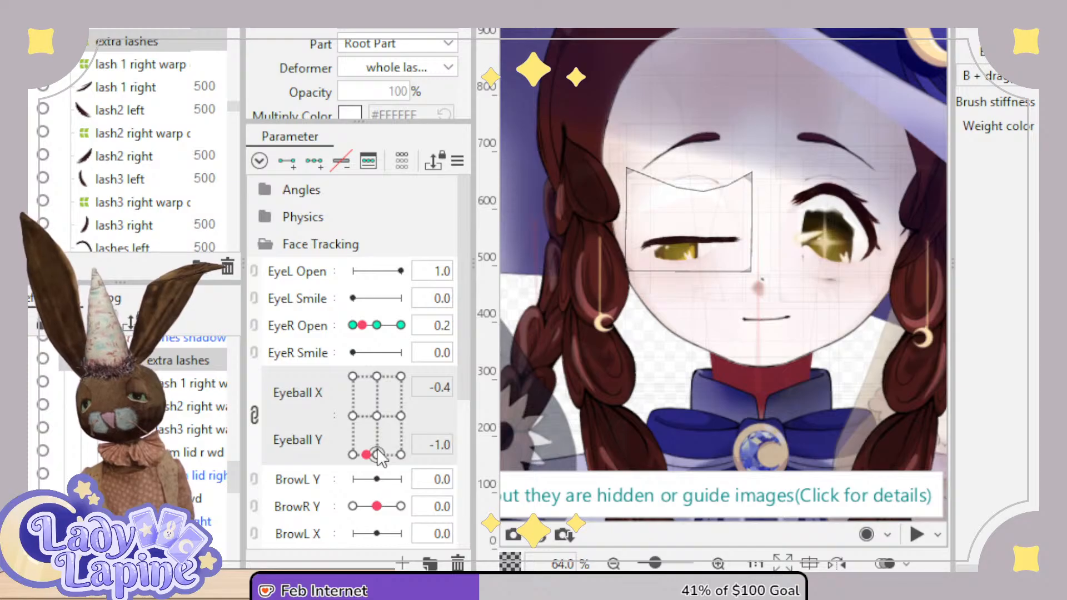
drag(377, 451, 376, 454)
click(376, 326)
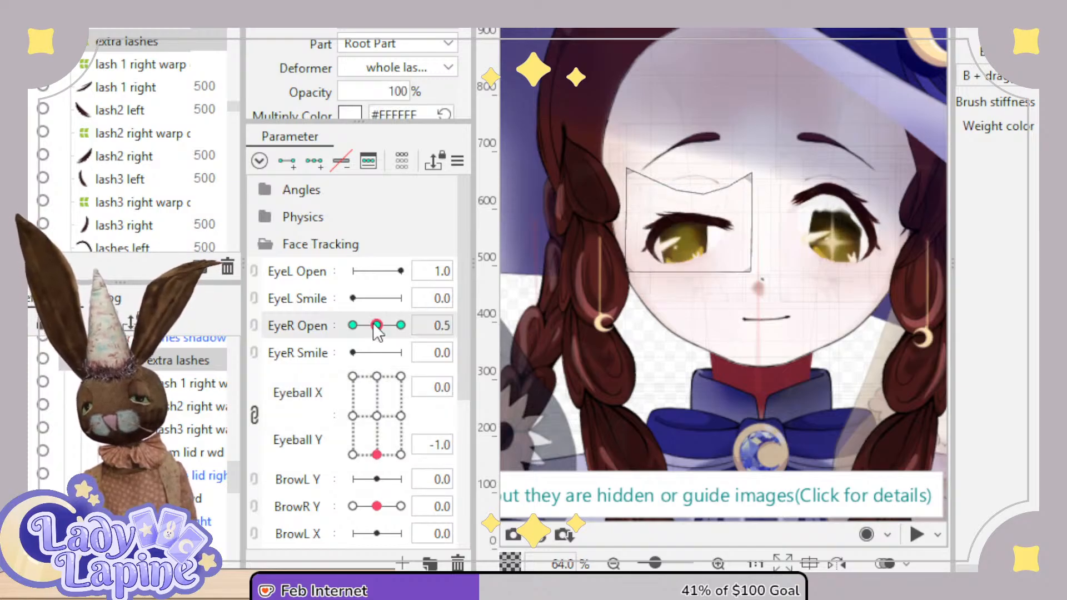
drag(374, 326, 336, 335)
click(380, 416)
click(377, 325)
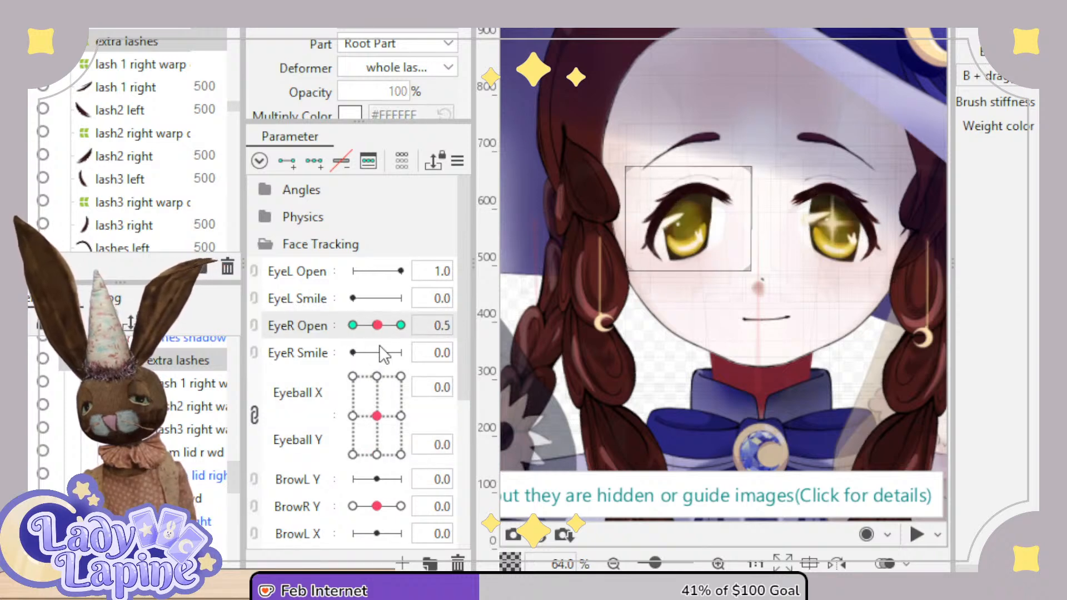
click(377, 454)
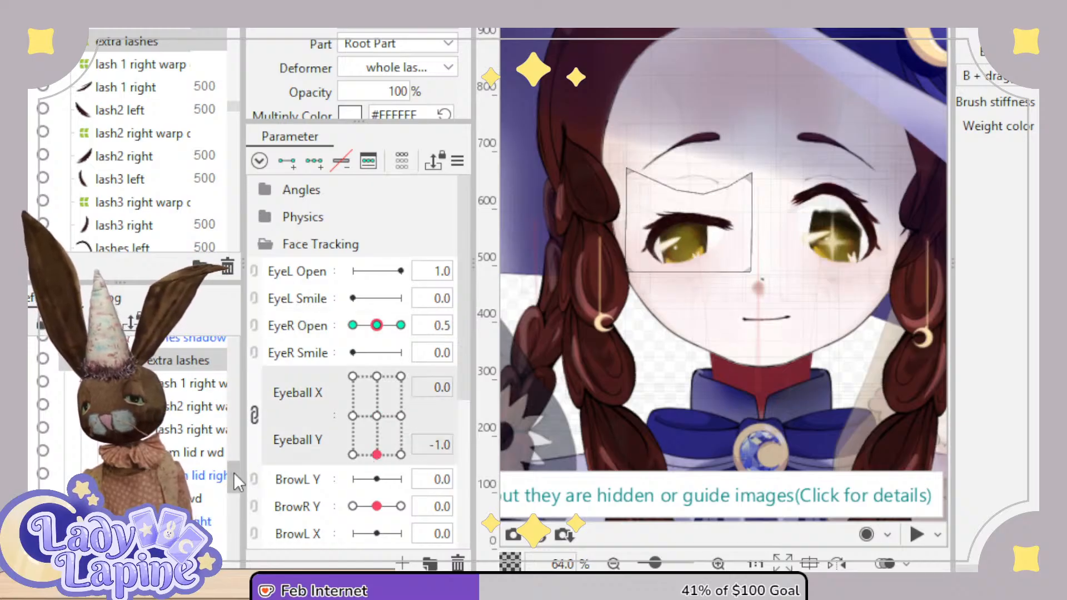
Select the eye crease right and add three keyforms each on Eyeball X and Eyeball Y, with the gaze centered.
drag(233, 472, 239, 433)
click(221, 462)
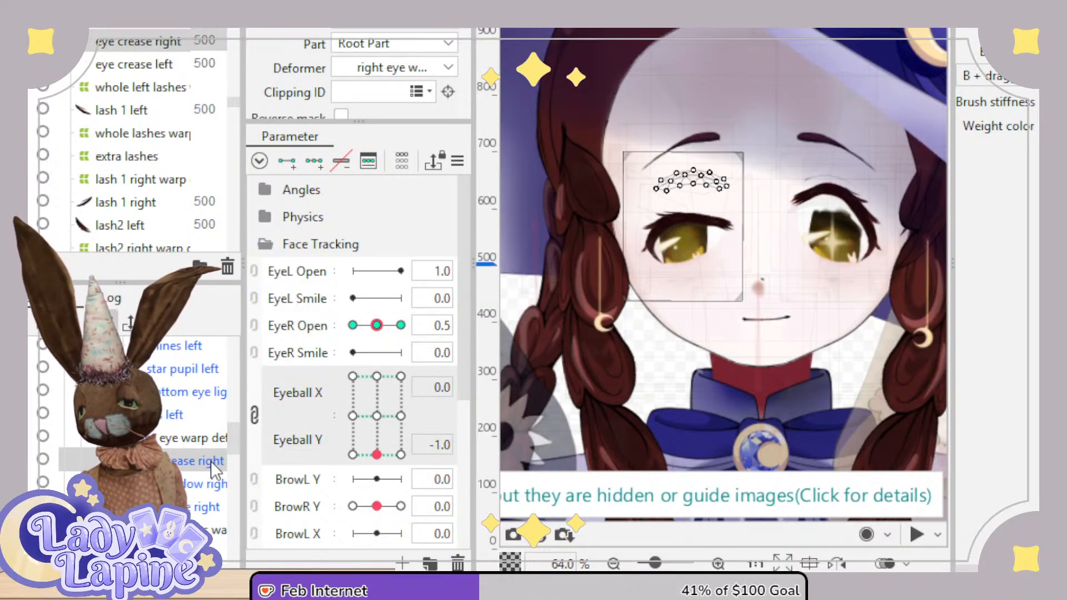
click(377, 415)
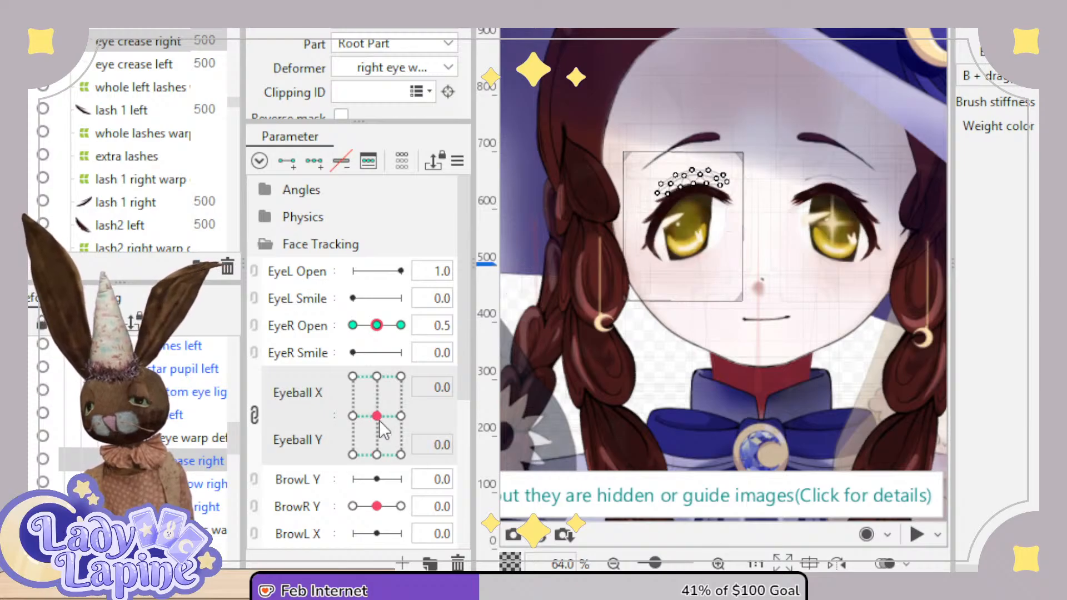
click(313, 165)
At EyeR Open 0.5, Eyeball X 0.0 and Y -1.0, move the whole eye crease right down toward the lash line.
scroll(673, 255, up, 2)
drag(681, 266, 662, 332)
click(377, 455)
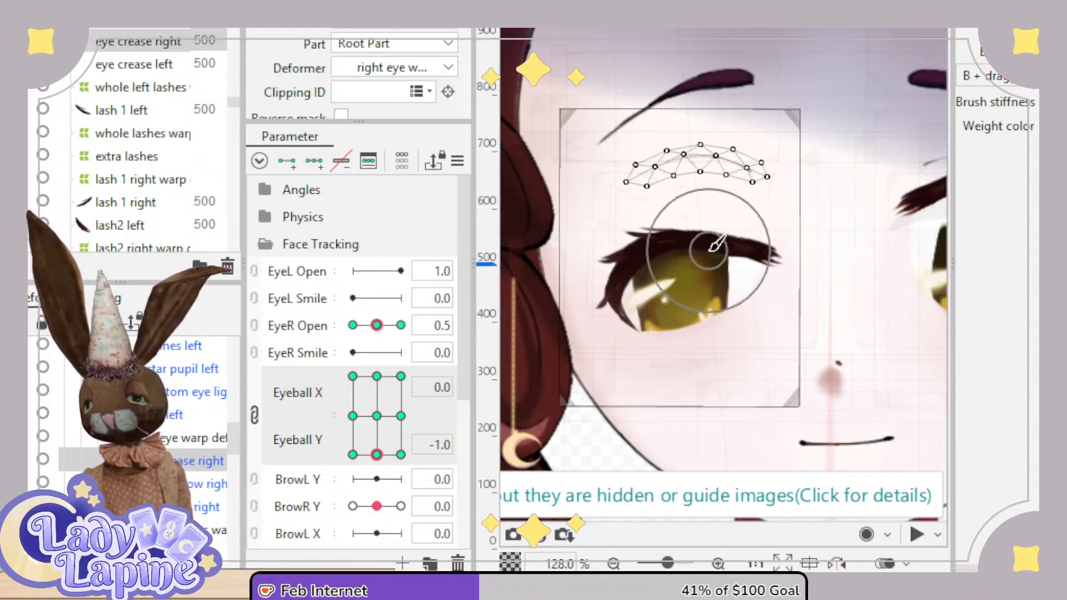
click(691, 136)
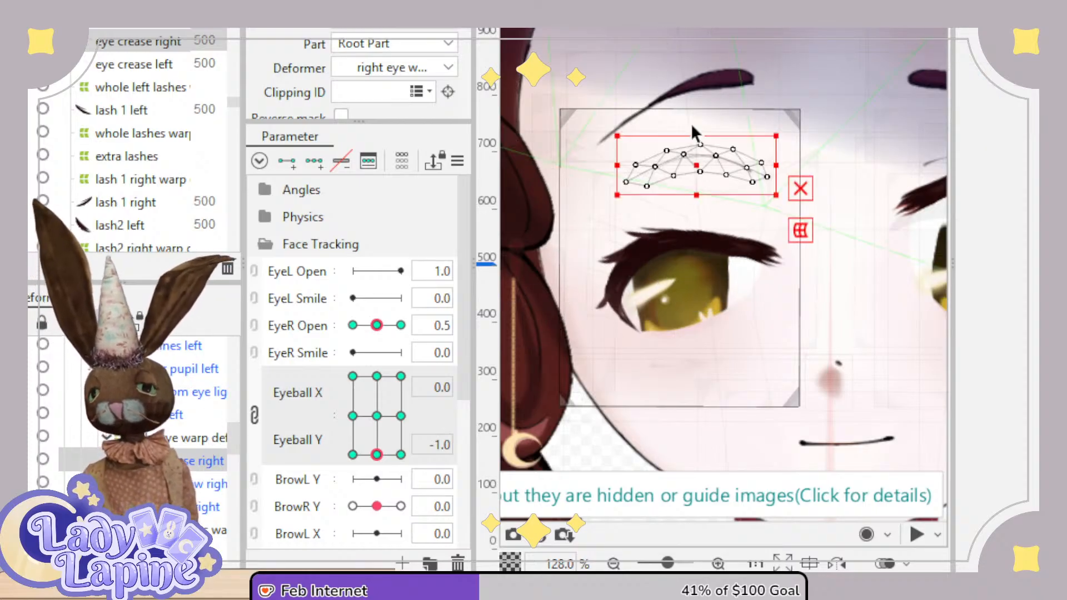
drag(686, 172, 695, 196)
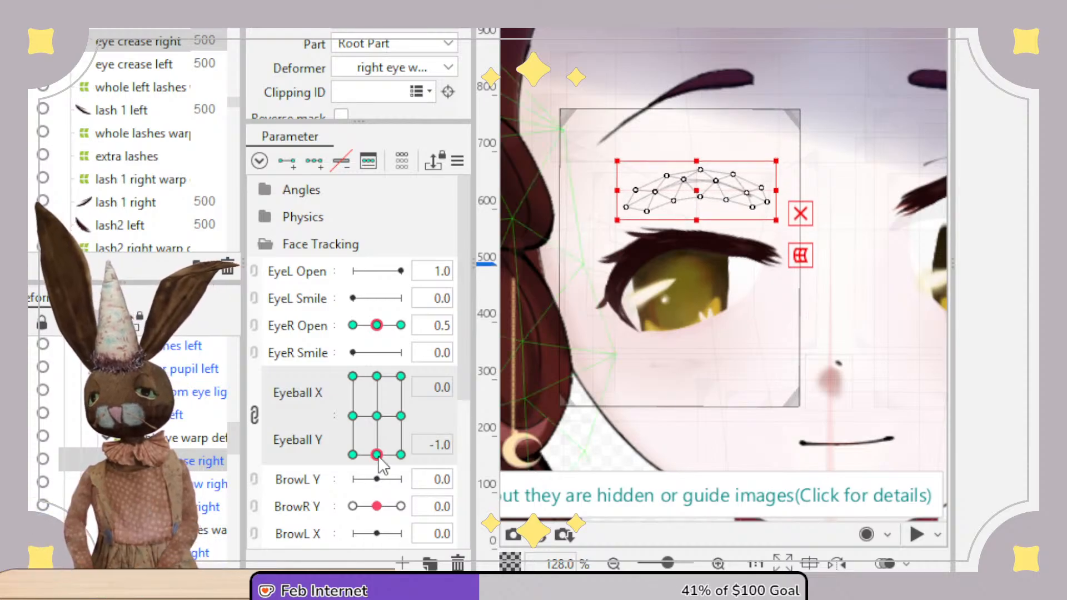
At EyeR Open 0.5 and Eyeball Y -1.0, lower the eye crease right for both Eyeball X -1.0 and 1.0.
drag(376, 454, 333, 478)
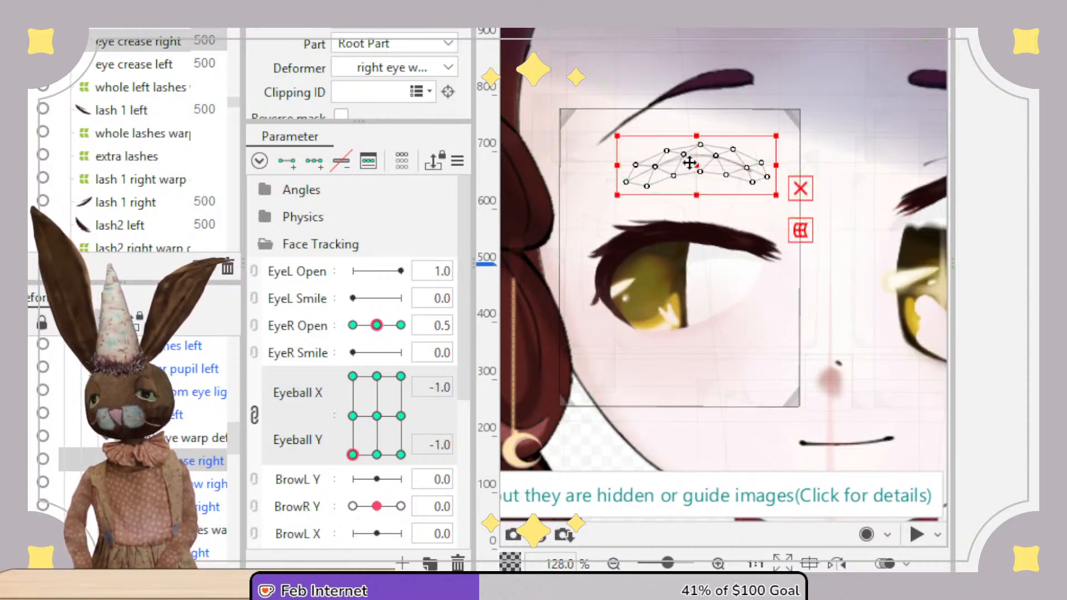
drag(691, 161, 691, 174)
click(400, 455)
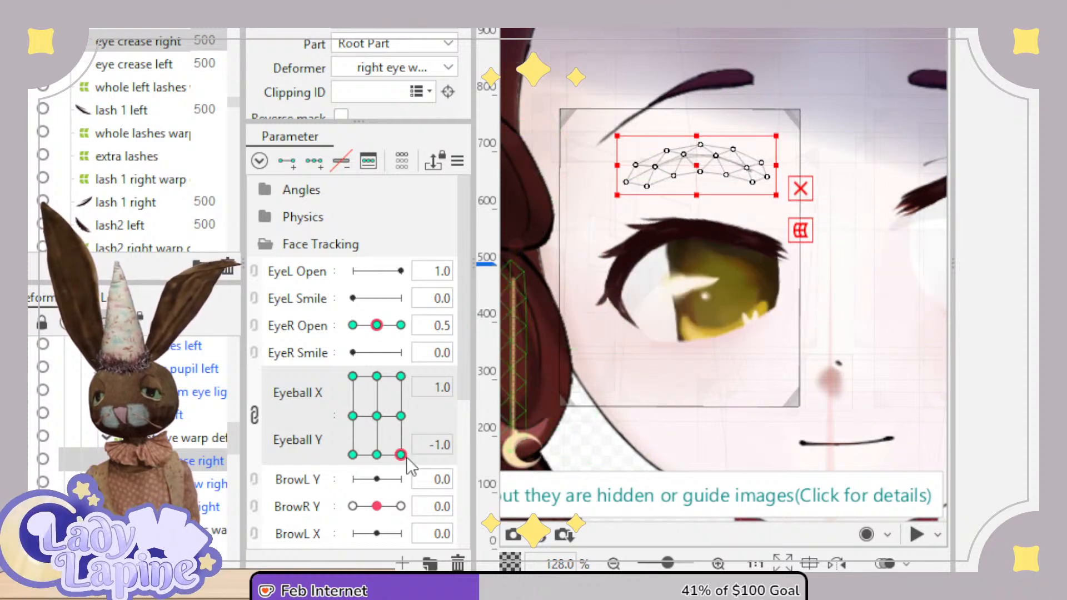
drag(695, 173, 695, 192)
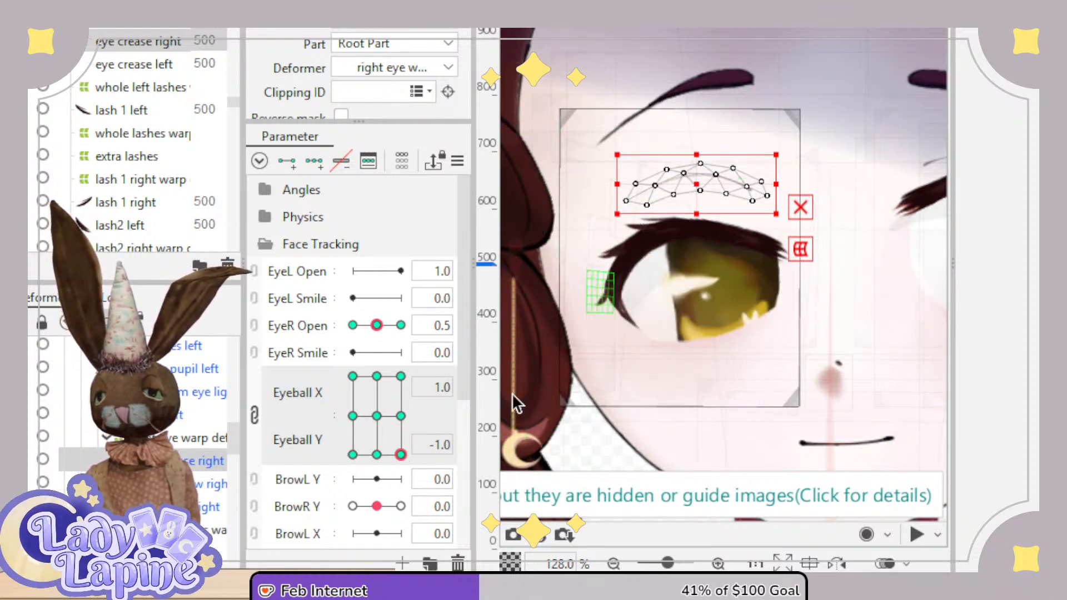
Check the lowered crease at EyeR Open 0.2 while returning the gaze to the center.
drag(404, 468, 387, 422)
drag(382, 331, 365, 323)
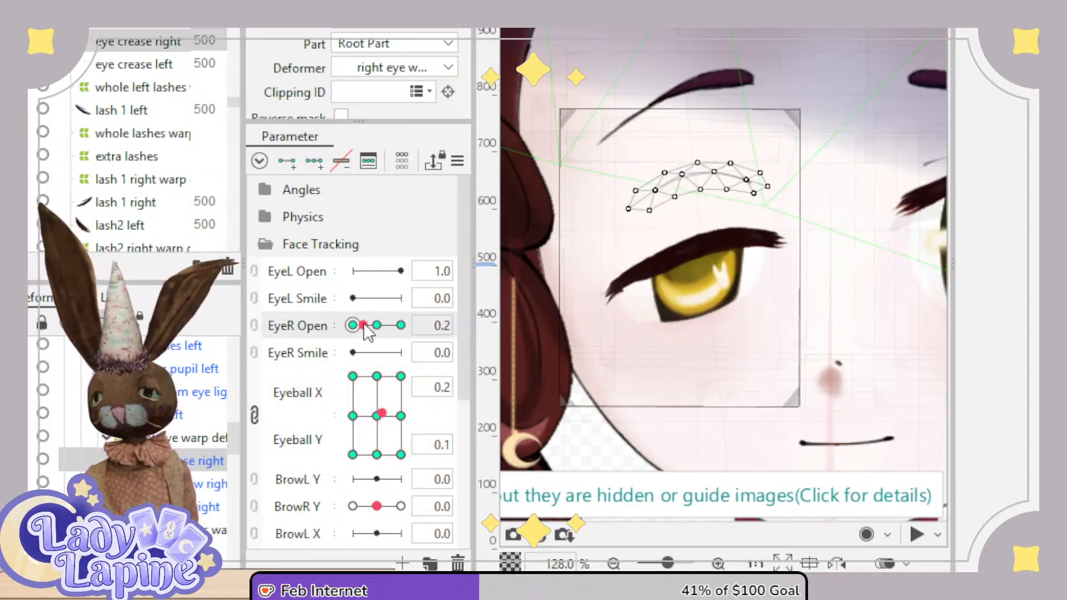
mouse_move(383, 418)
mouse_down()
mouse_move(368, 414)
mouse_move(390, 394)
mouse_move(381, 429)
mouse_move(374, 403)
mouse_move(356, 418)
mouse_move(397, 400)
mouse_move(356, 417)
mouse_move(373, 450)
mouse_move(355, 396)
mouse_move(377, 416)
mouse_up()
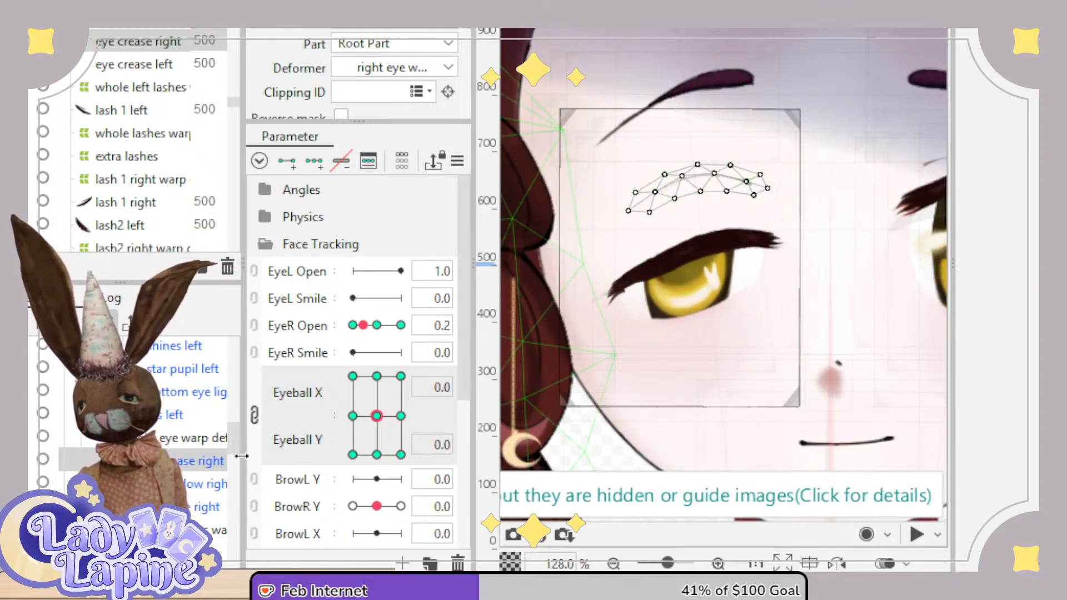
Shrink the outer lashes bottom right piece at EyeR Open 0.0 and tuck it into the outer end of the closed lash line.
scroll(236, 442, down, 5)
click(200, 436)
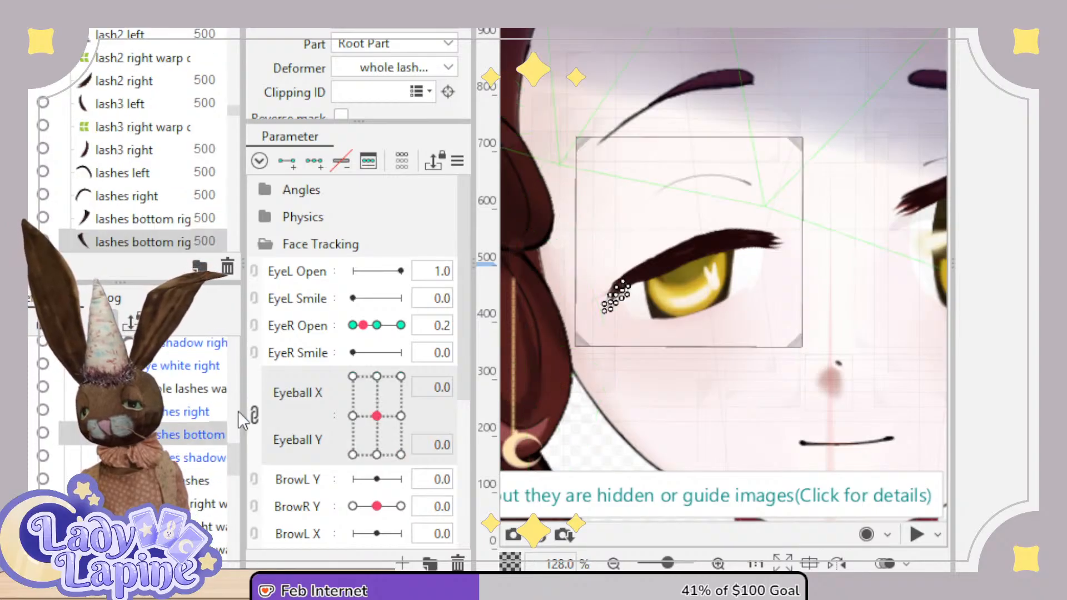
scroll(623, 300, up, 4)
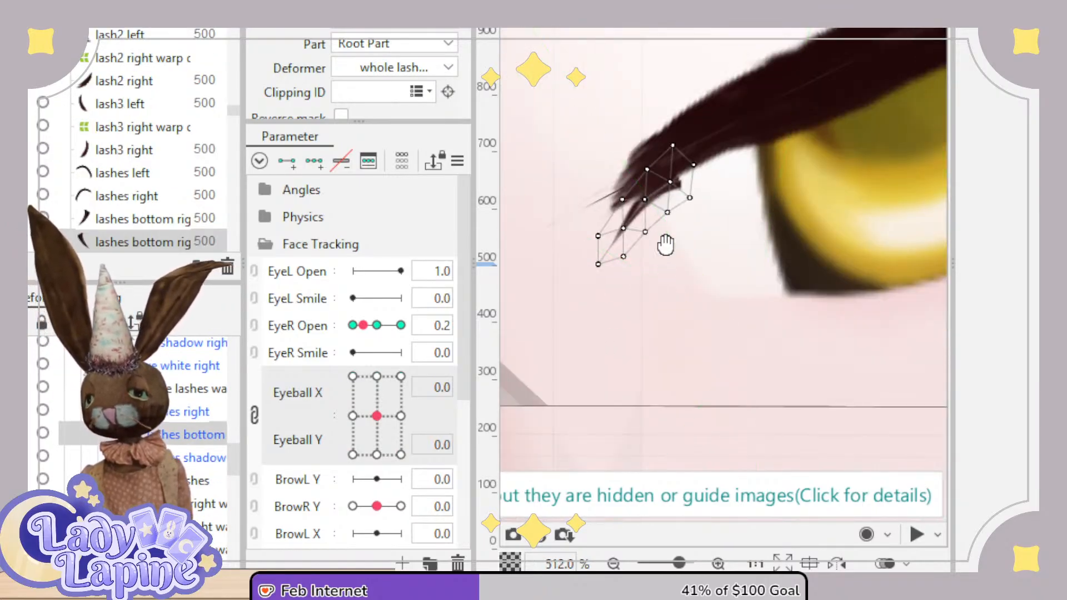
drag(665, 245, 668, 350)
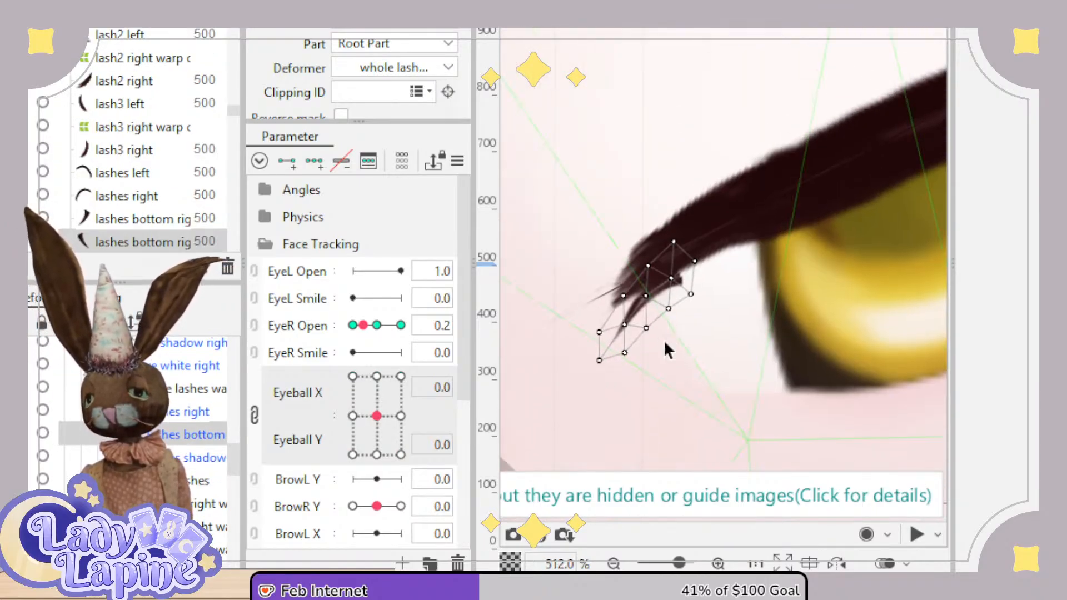
click(354, 326)
click(381, 327)
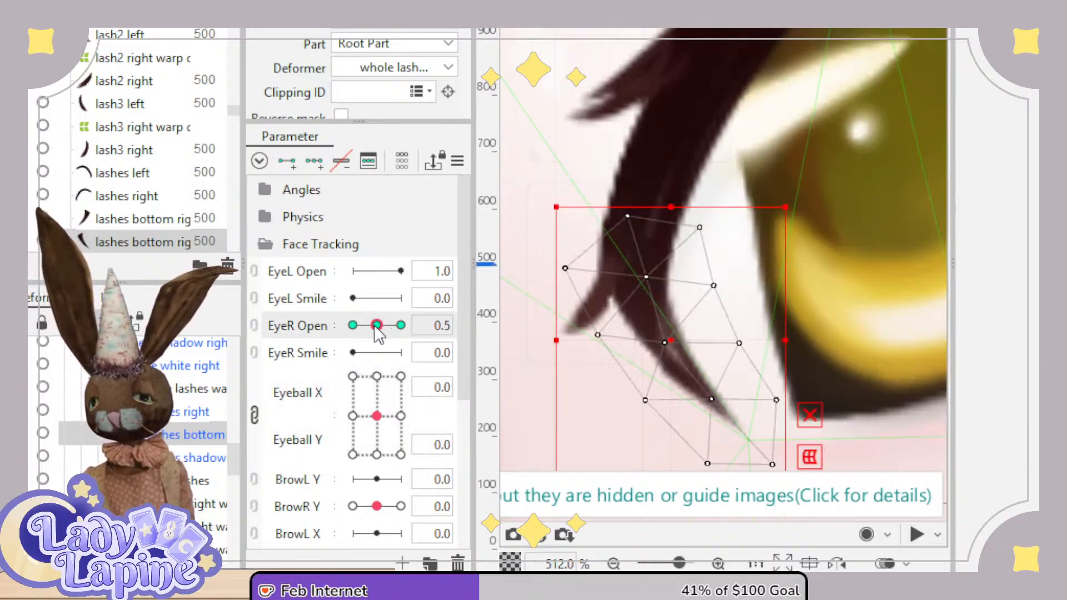
drag(378, 325, 366, 329)
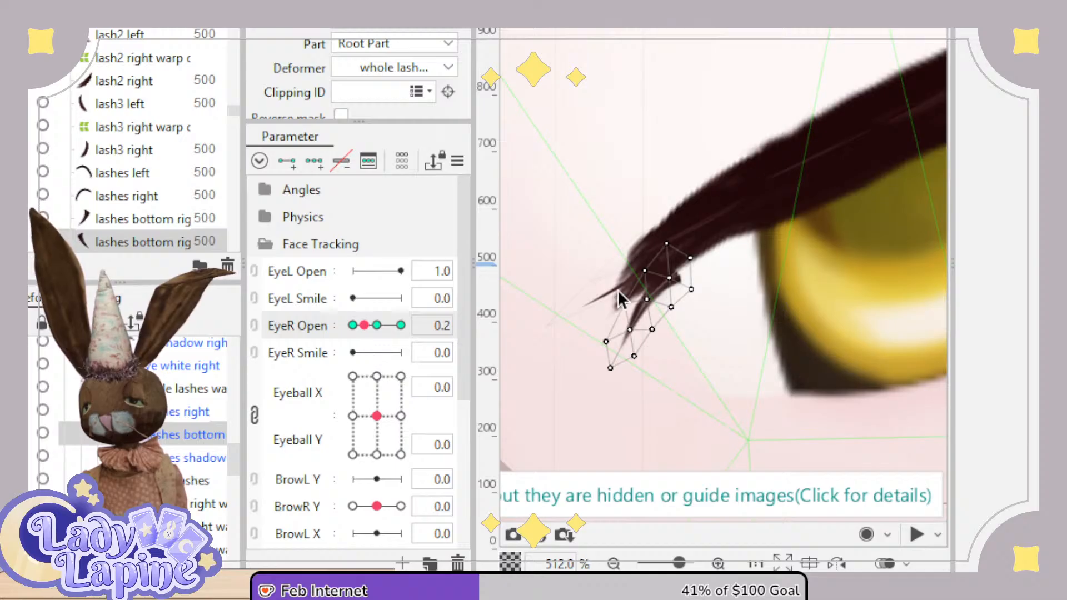
click(353, 326)
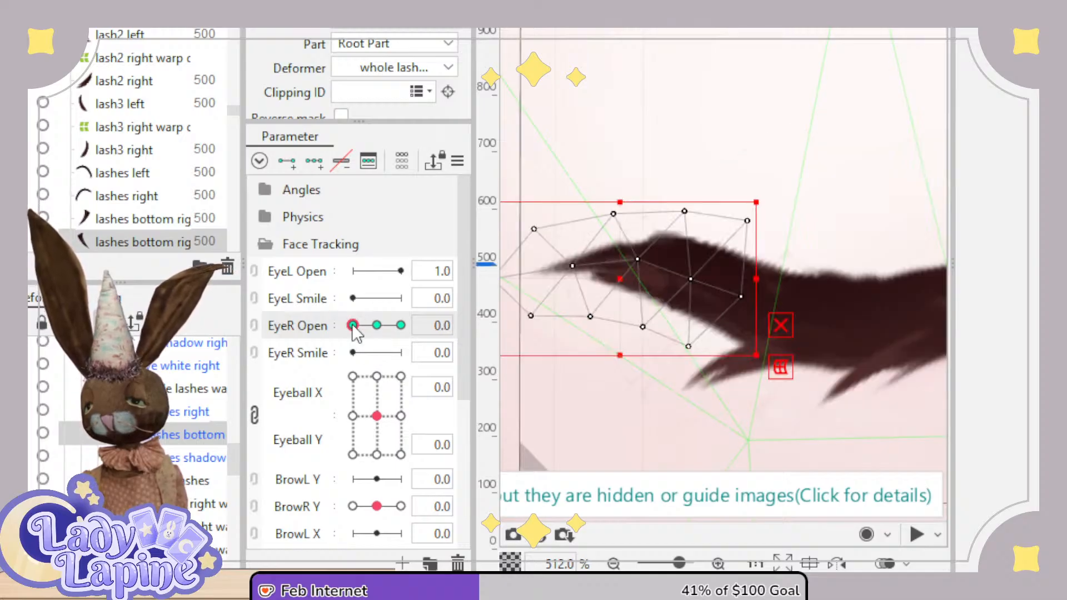
drag(760, 201, 663, 253)
drag(582, 300, 609, 263)
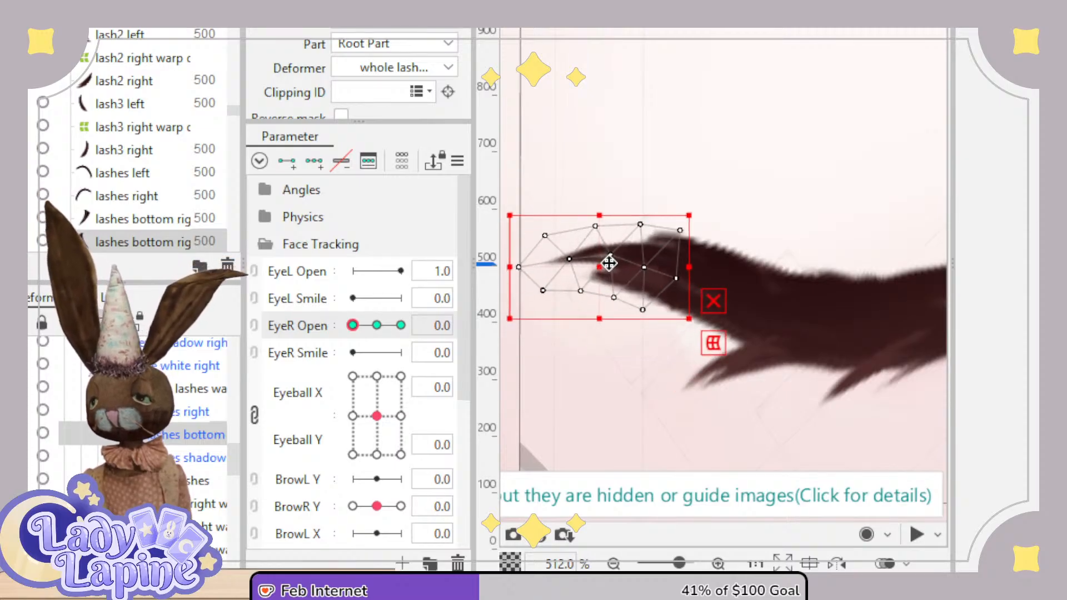
Check the reshaped lower lash on the whole face between EyeR Open 0.2 and 0.5 with slight gaze shifts.
mouse_move(358, 335)
mouse_down()
mouse_move(375, 328)
mouse_move(350, 328)
mouse_move(359, 327)
mouse_up()
mouse_move(376, 415)
mouse_down()
mouse_move(377, 376)
mouse_move(386, 401)
mouse_move(370, 396)
mouse_move(376, 409)
mouse_up()
click(365, 329)
scroll(692, 278, down, 2)
scroll(692, 278, down, 4)
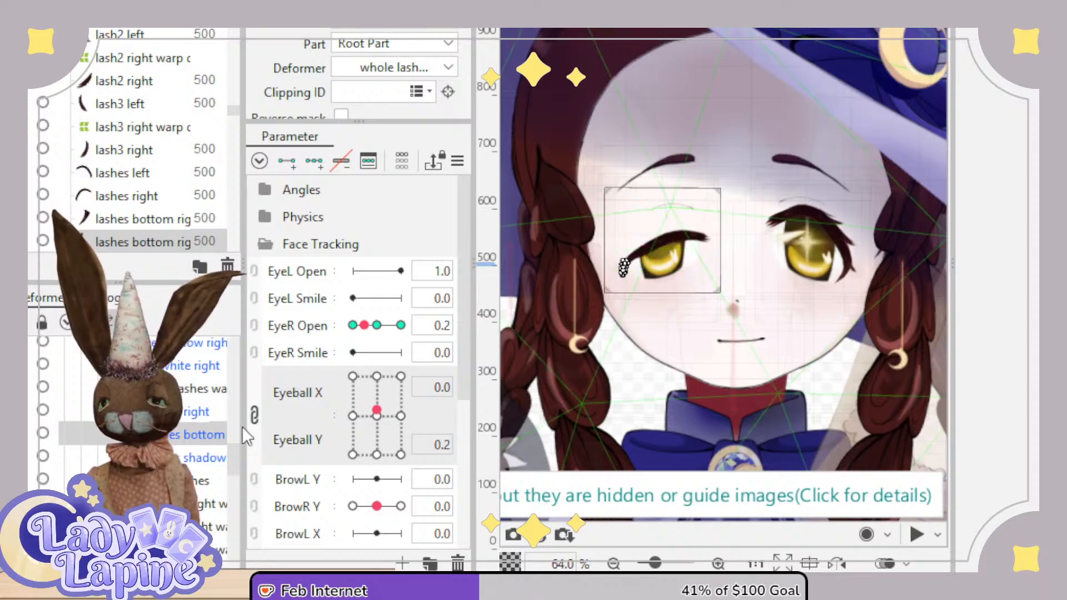
mouse_move(377, 410)
mouse_down()
mouse_move(377, 396)
mouse_move(352, 409)
mouse_move(386, 405)
mouse_move(369, 376)
mouse_move(355, 441)
mouse_move(377, 452)
mouse_move(375, 423)
mouse_move(391, 421)
mouse_up()
click(381, 327)
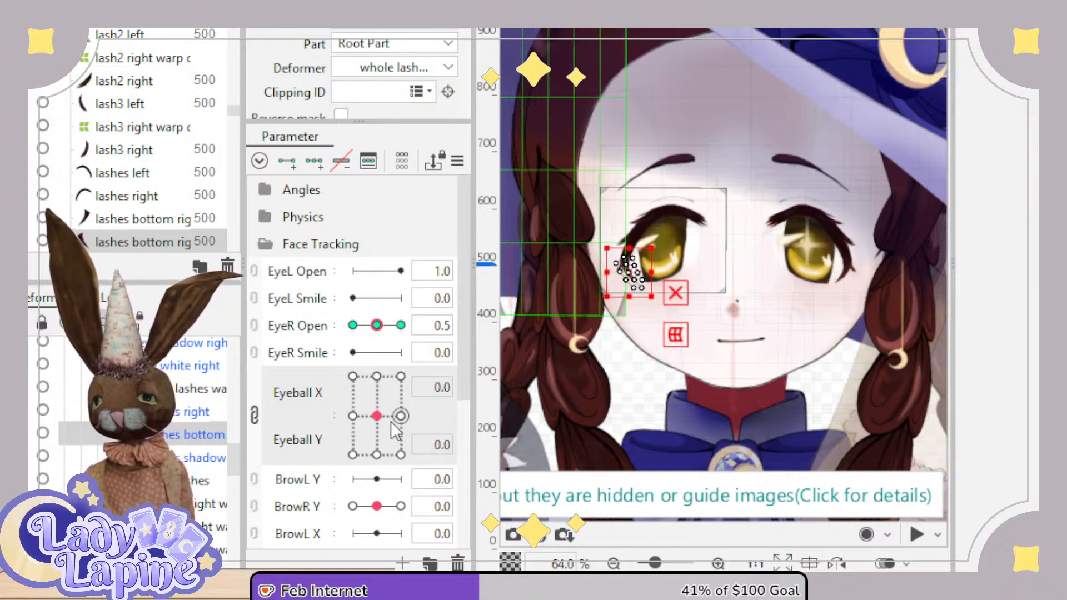
Select the whole lashes warp and compare centered and downward gaze at EyeR Open 0.5.
click(56, 396)
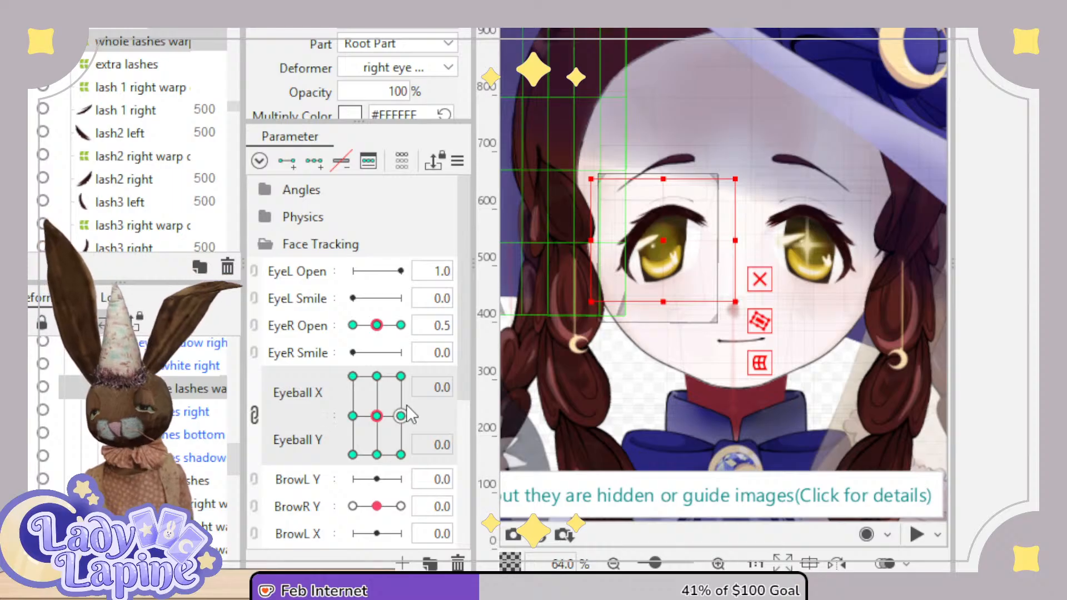
drag(385, 416, 355, 472)
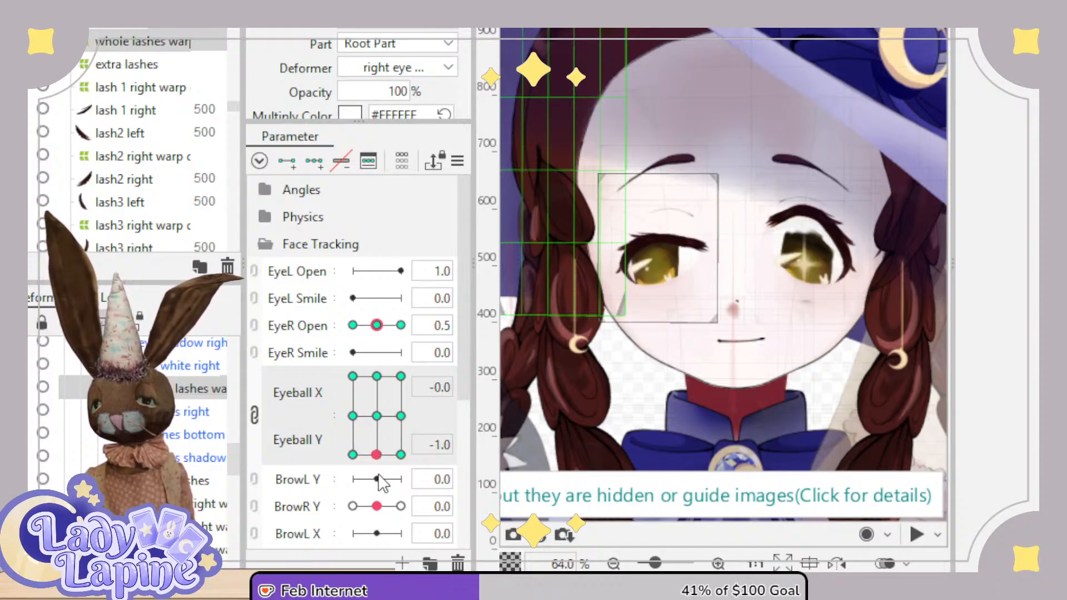
drag(414, 443, 383, 439)
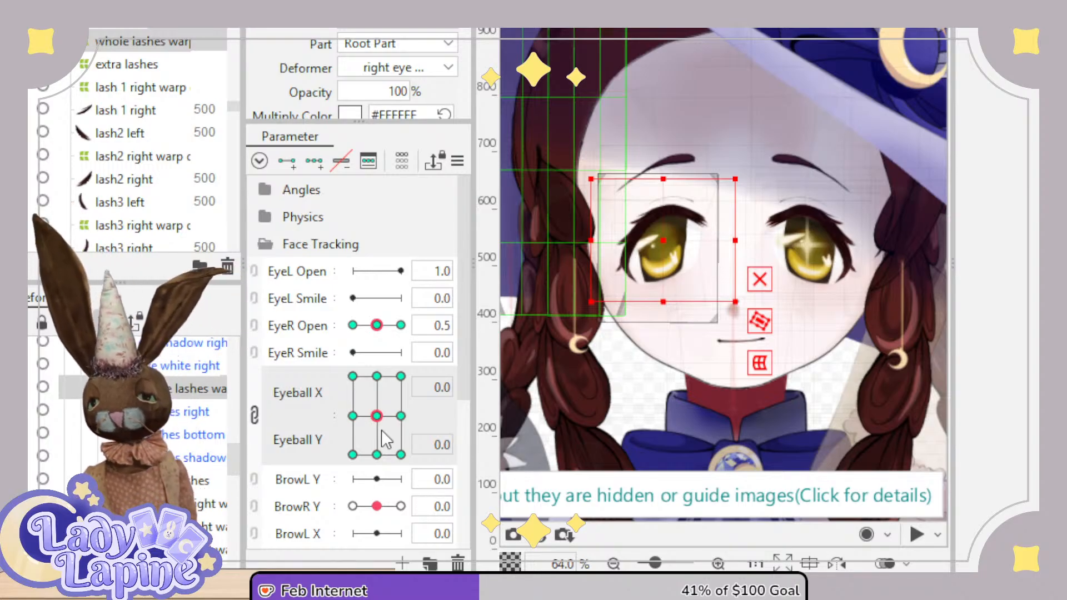
drag(377, 415, 377, 455)
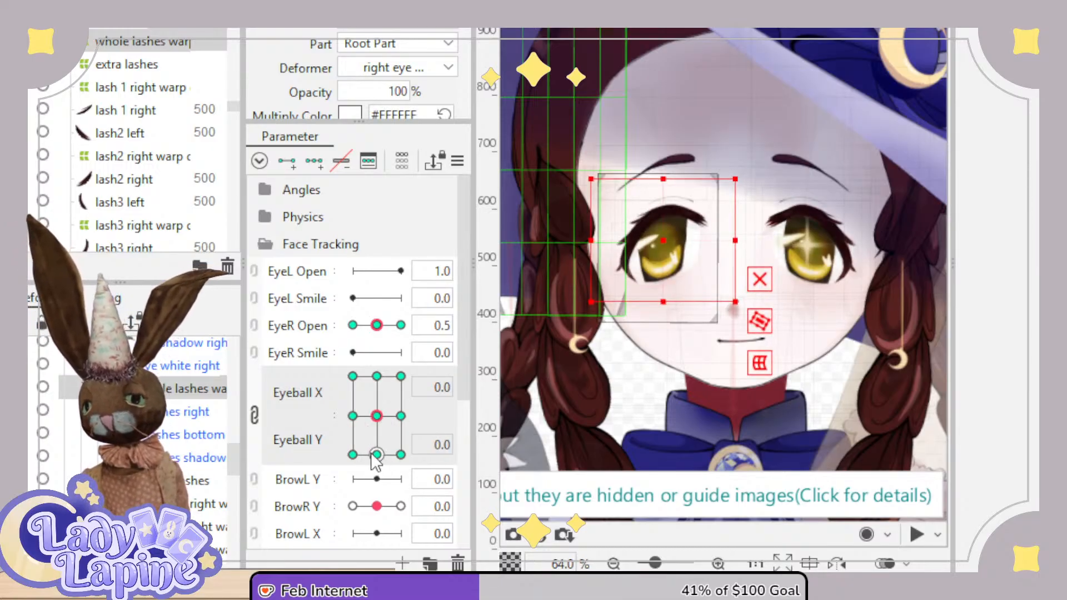
Select the eye right xy warp, create a whole eye parameter reaching down to -30.0, and add three keyforms to it.
click(285, 246)
click(273, 218)
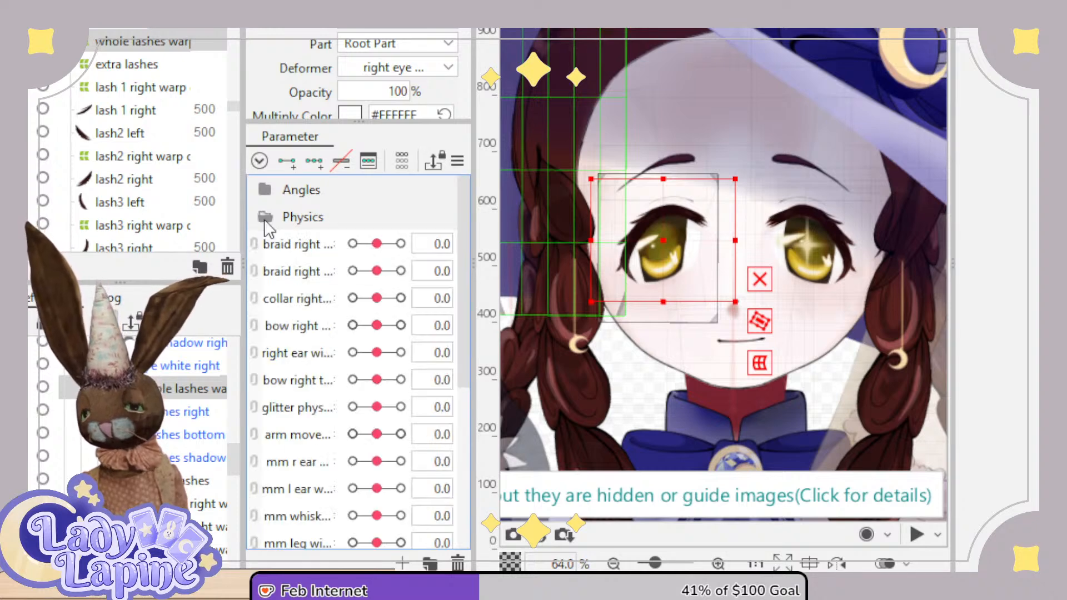
scroll(615, 297, up, 5)
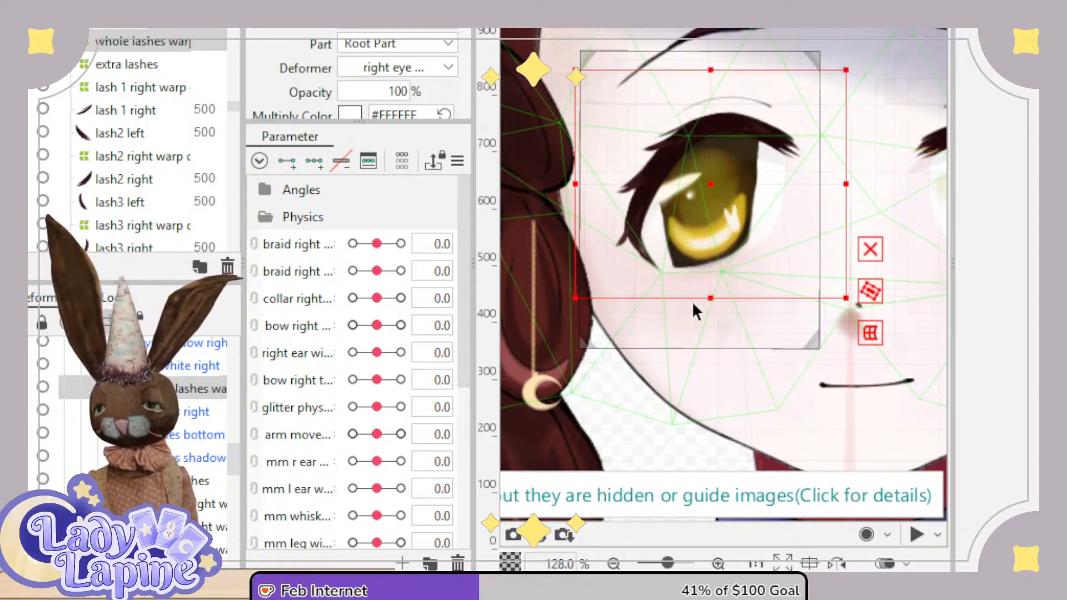
drag(237, 450, 240, 492)
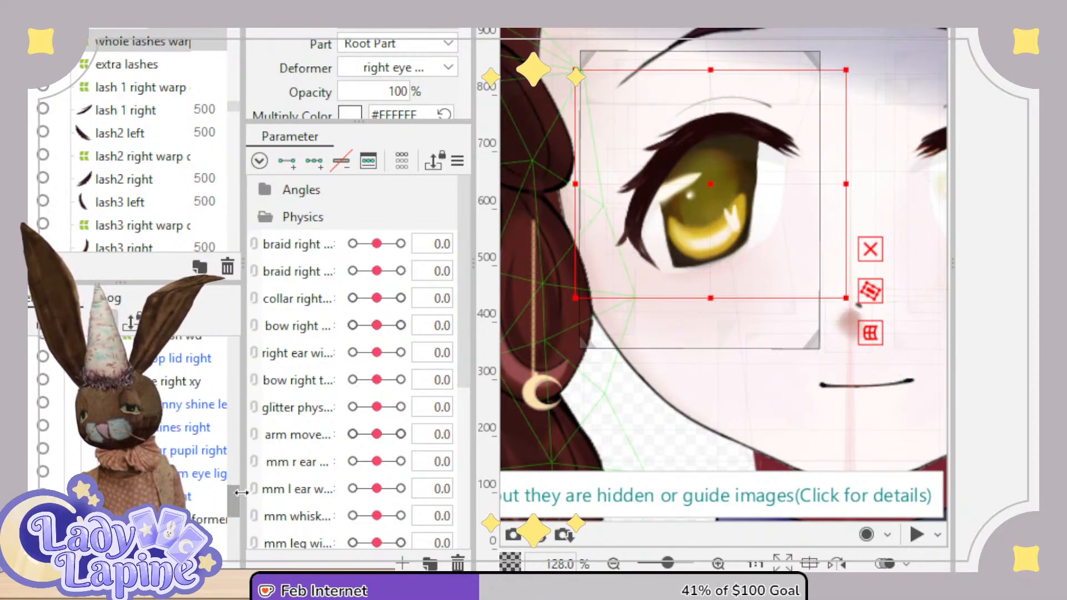
click(171, 389)
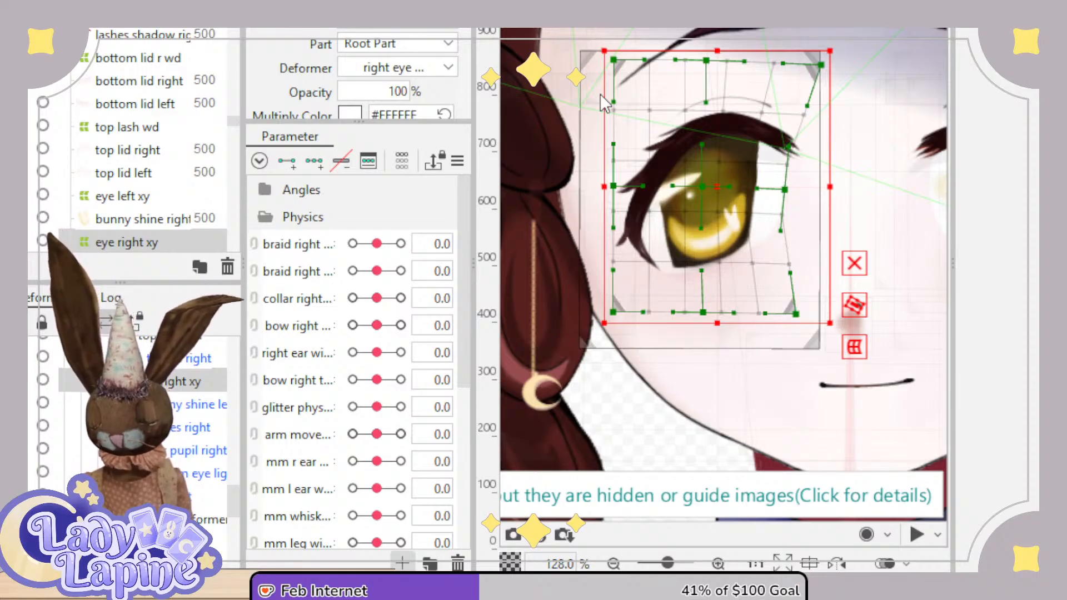
click(533, 371)
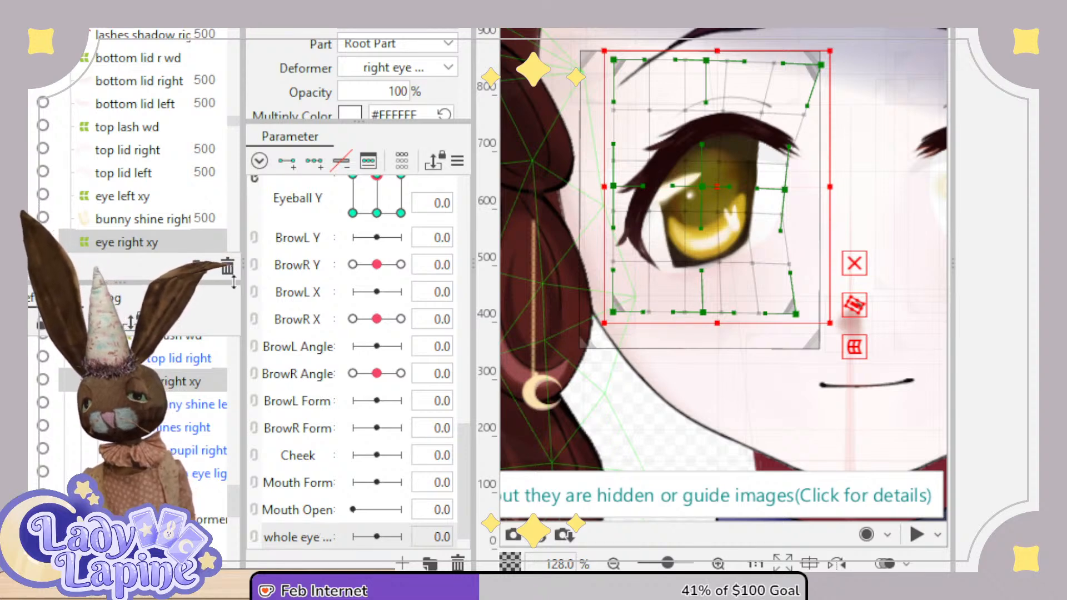
click(315, 164)
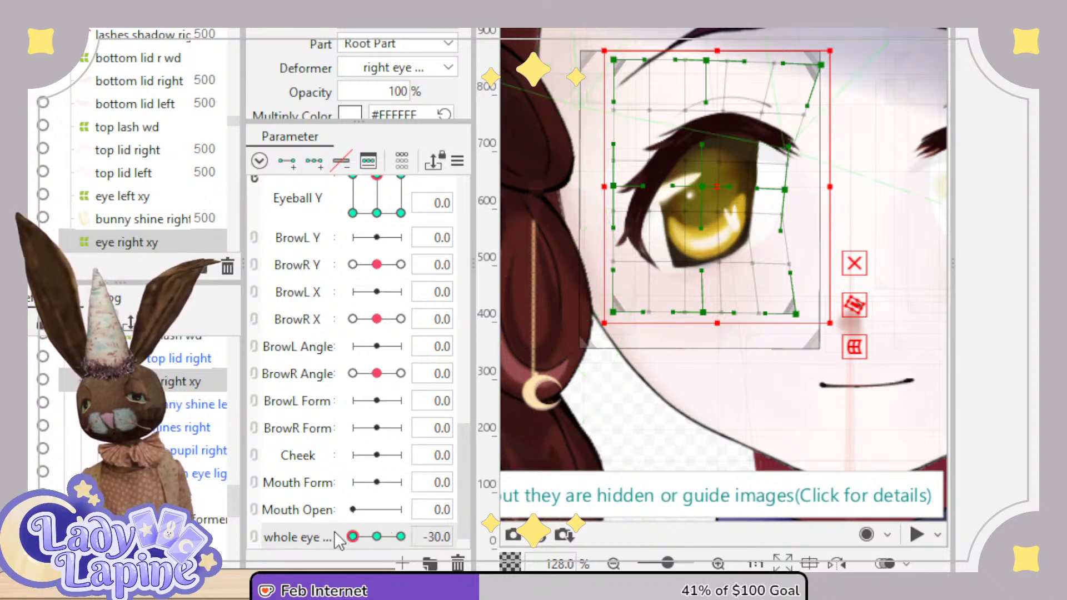
At whole eye parameter -30.0, shrink the eye right xy warp, shift it toward the nose, and compare with 0.0.
click(352, 537)
drag(837, 51, 823, 67)
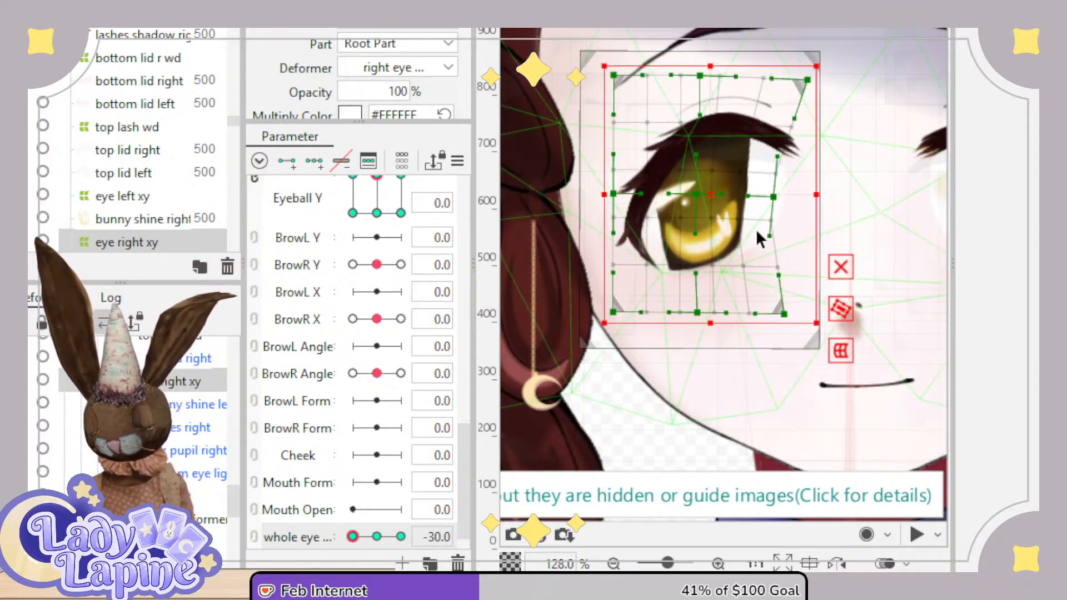
key(ctrl+z)
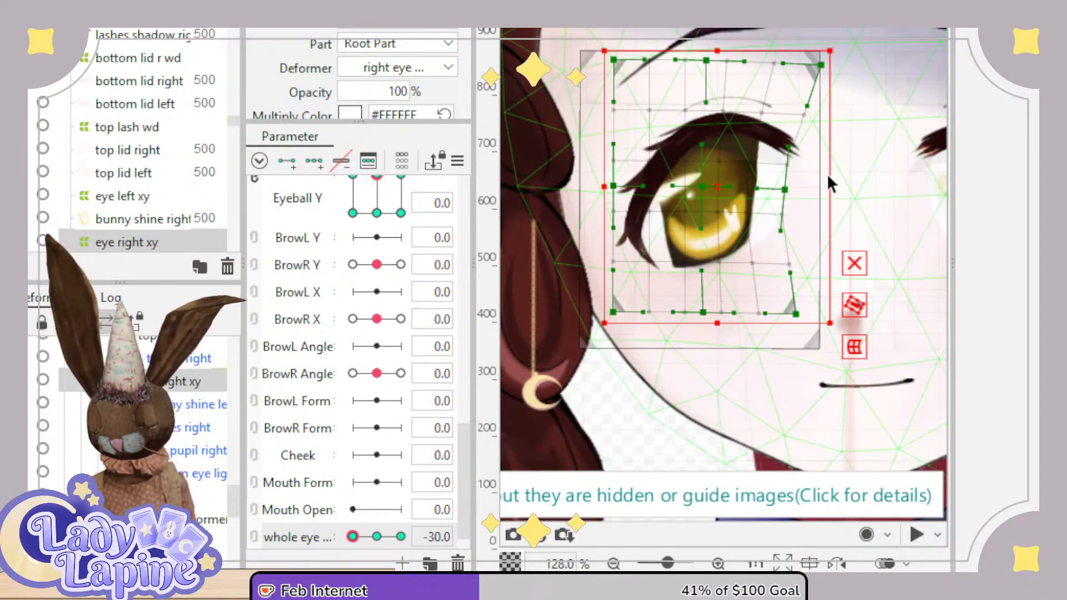
drag(832, 43, 816, 66)
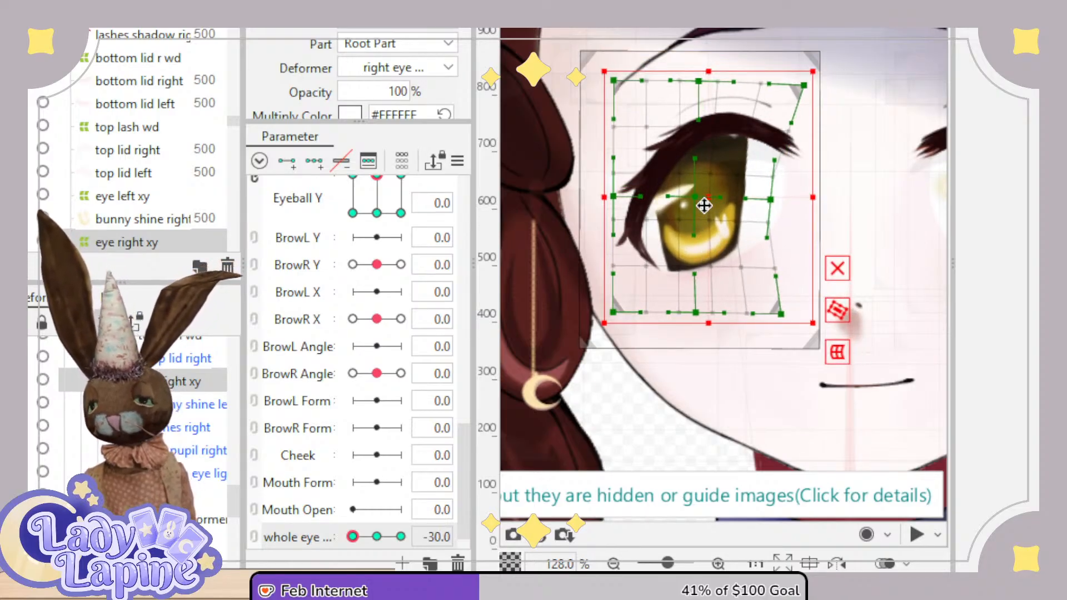
drag(704, 206, 713, 197)
drag(715, 197, 721, 192)
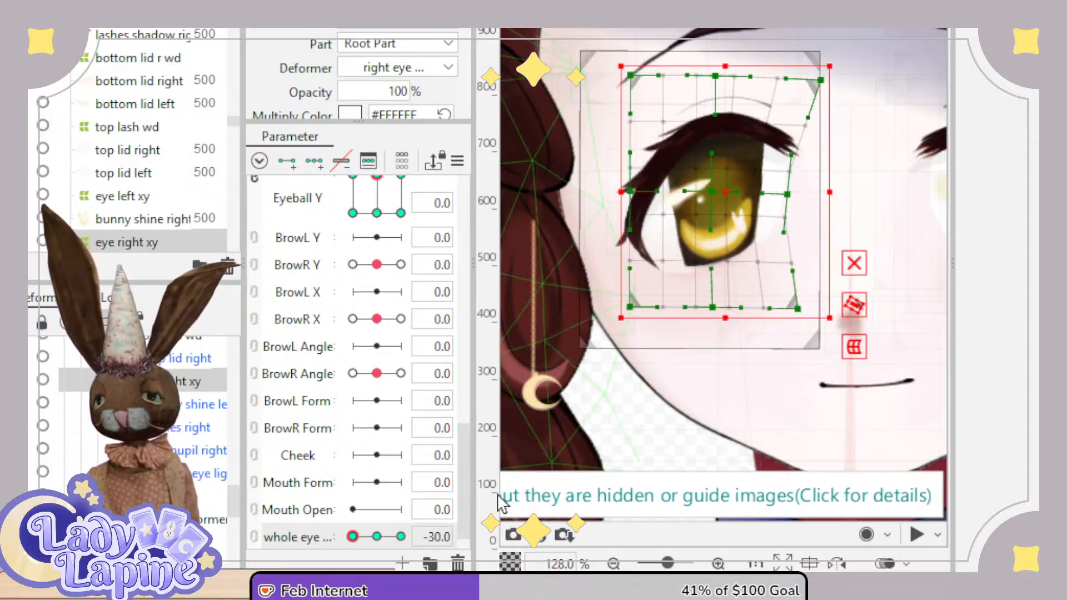
drag(344, 541, 401, 537)
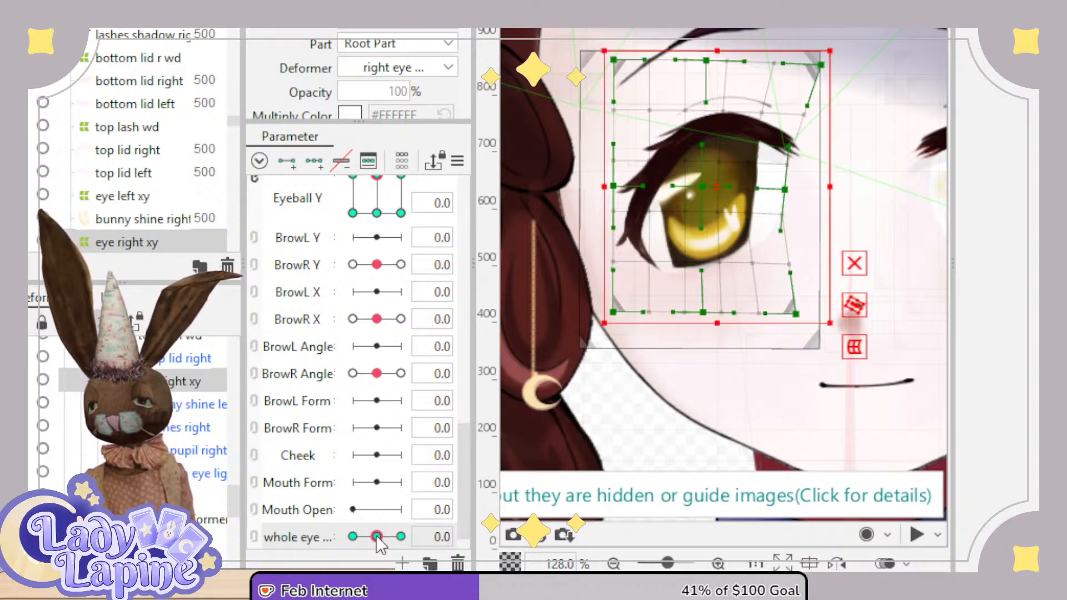
click(353, 537)
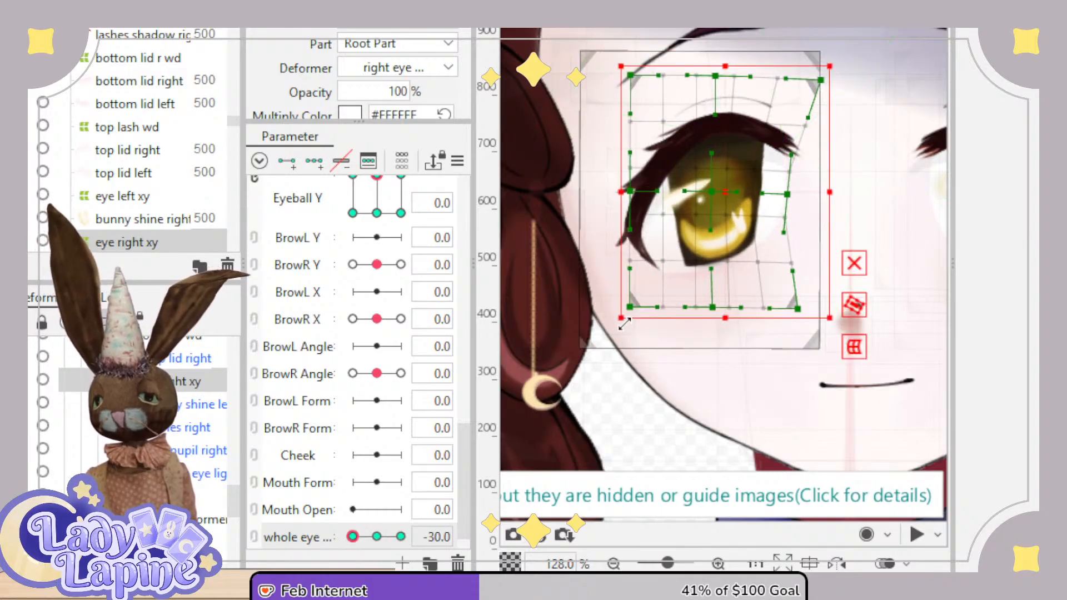
Try to enlarge the eye right xy warp at two opposite corners at whole eye -30.0, and compare with 0.0.
drag(624, 321, 618, 326)
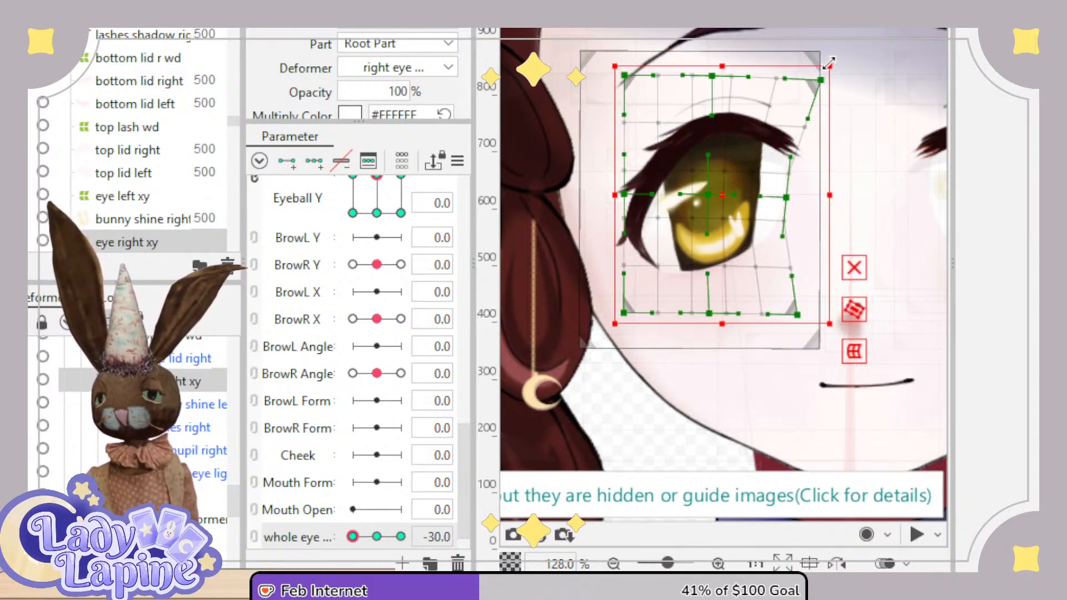
drag(829, 64, 835, 57)
drag(357, 542, 375, 542)
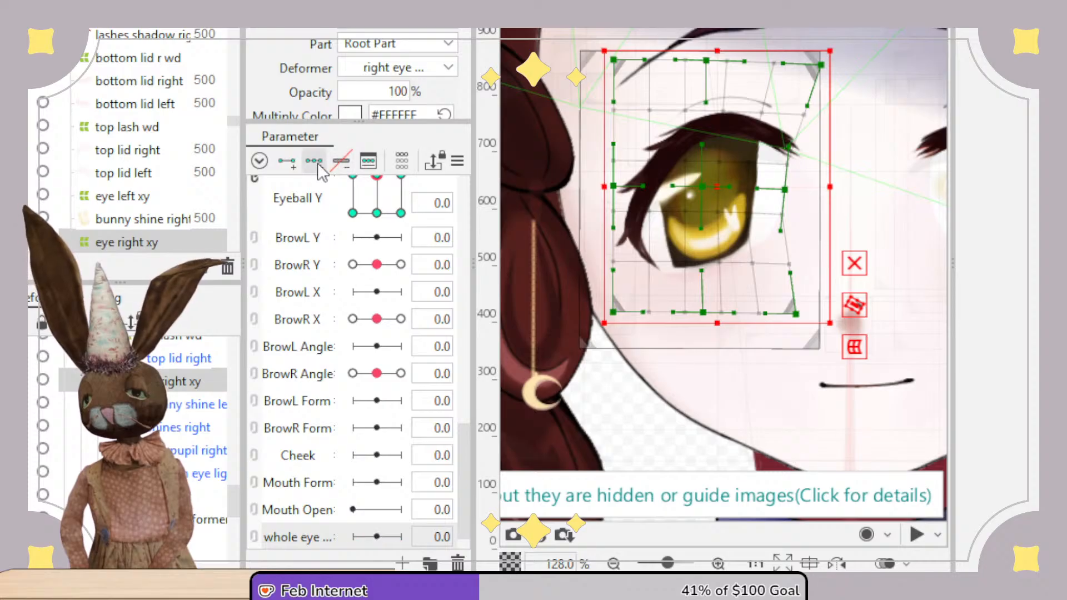
Give the eye right xy warp three whole eye keyforms and enlarge it slightly at two opposite corners at -30.0.
drag(375, 544, 353, 538)
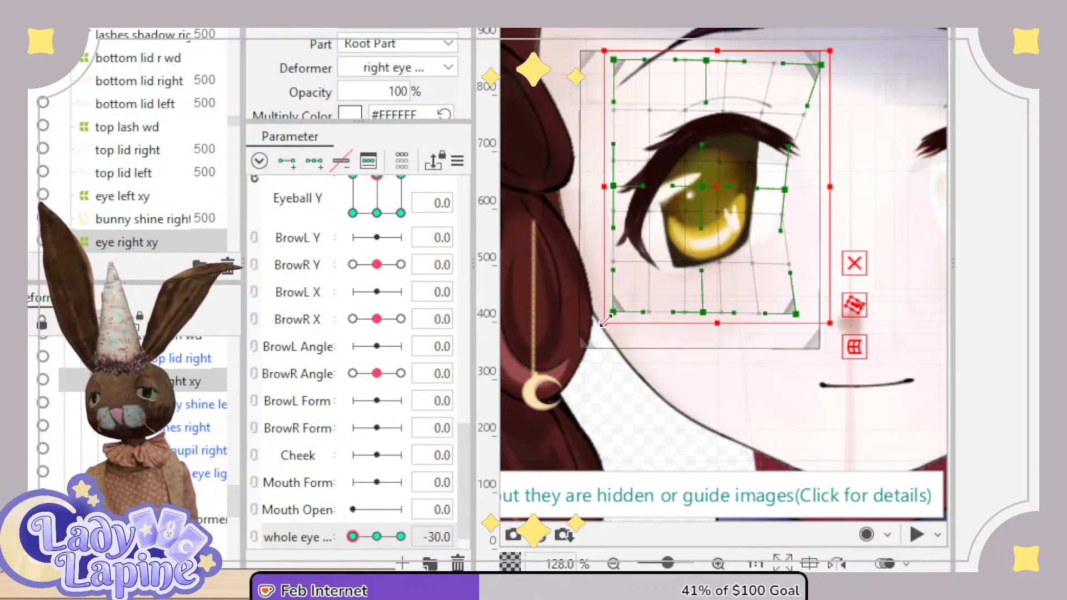
drag(604, 323, 600, 326)
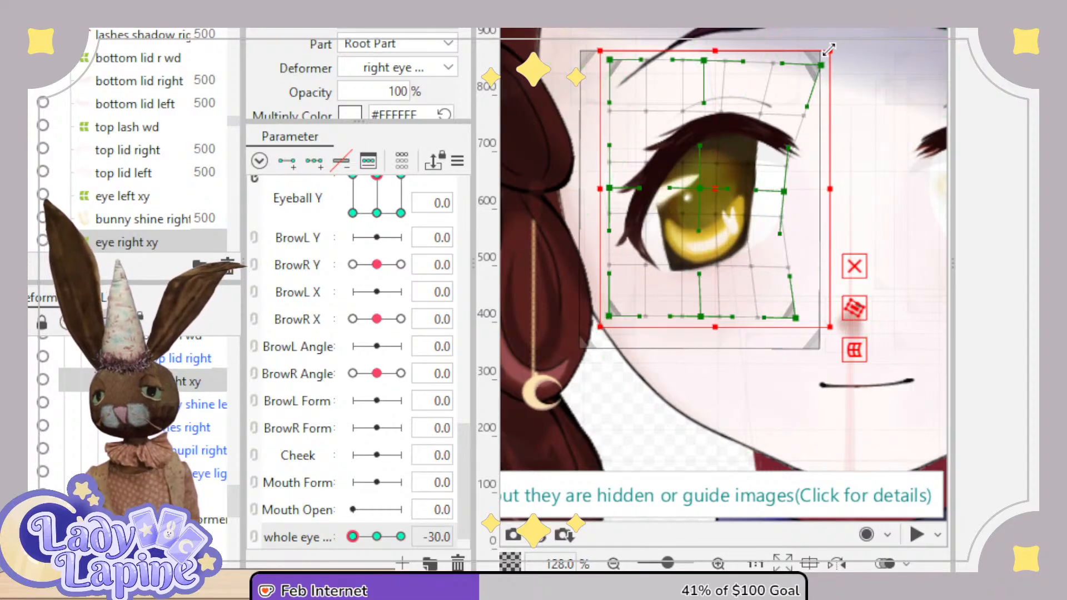
drag(828, 50, 835, 46)
At whole eye 30.0, shrink the eye right xy warp slightly at two opposite corners, and return the parameter to 0.0.
drag(358, 537, 414, 538)
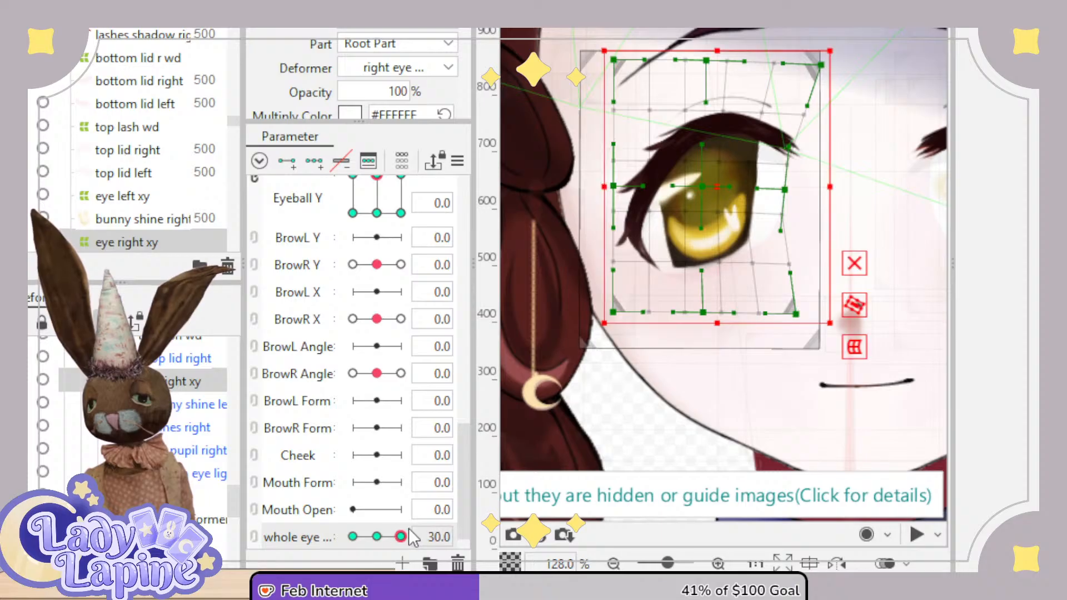
drag(606, 324, 611, 320)
drag(826, 49, 820, 55)
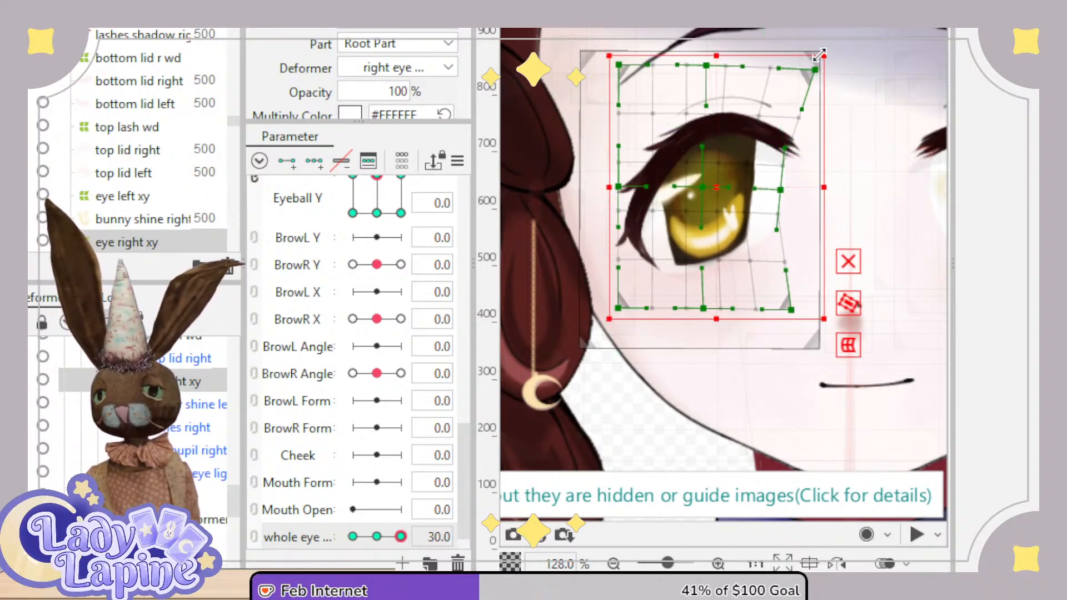
drag(406, 539, 374, 542)
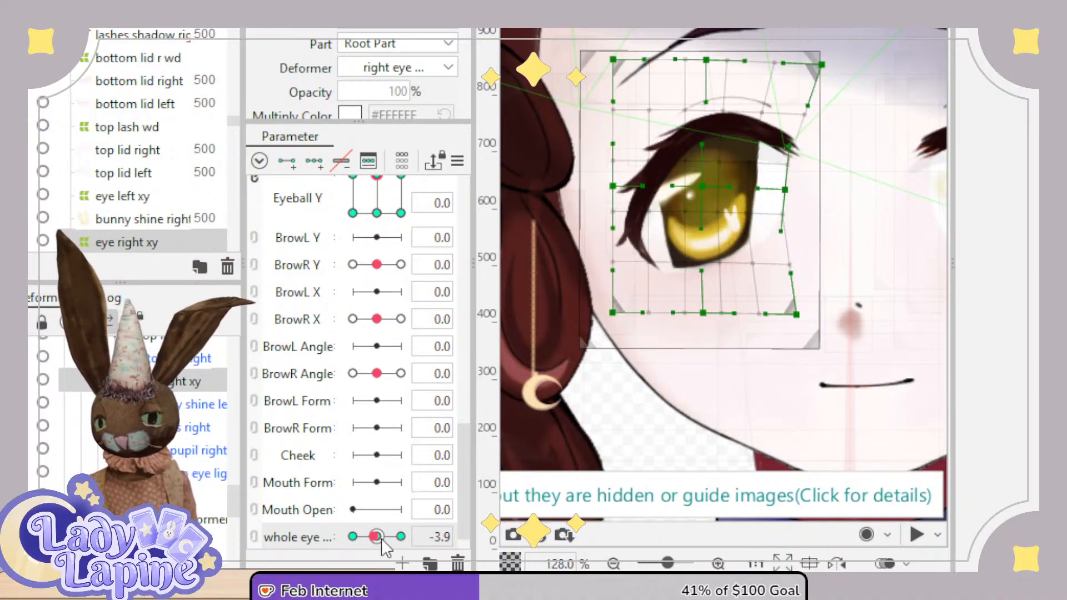
mouse_move(382, 539)
mouse_down()
mouse_move(402, 538)
mouse_move(335, 538)
mouse_move(377, 537)
mouse_up()
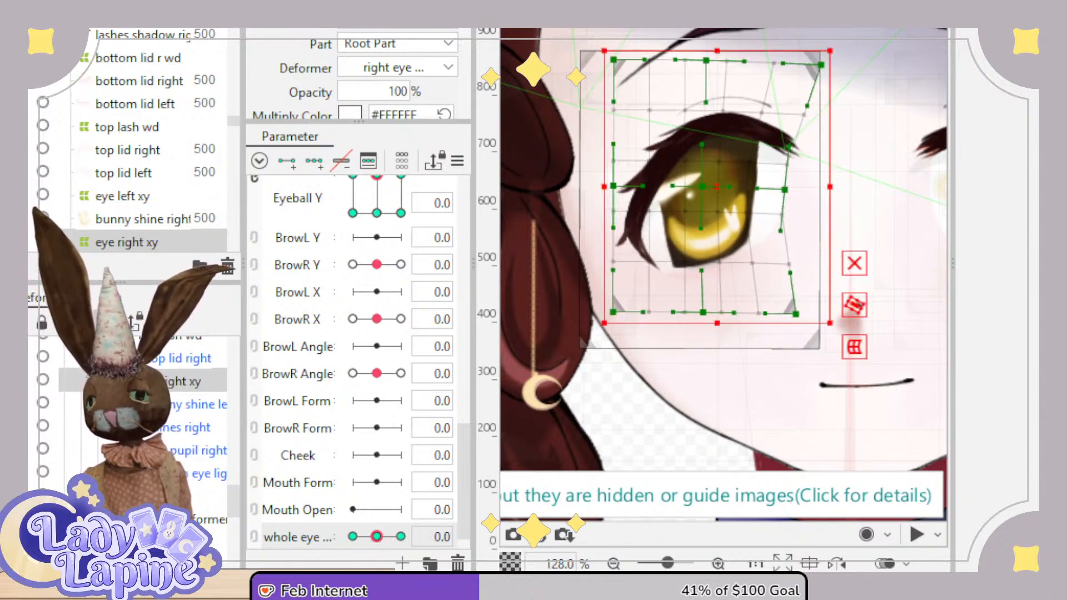
Select bunny shine left and shines right of the right eye and create a warp deformer named eye shine wd around them.
click(170, 405)
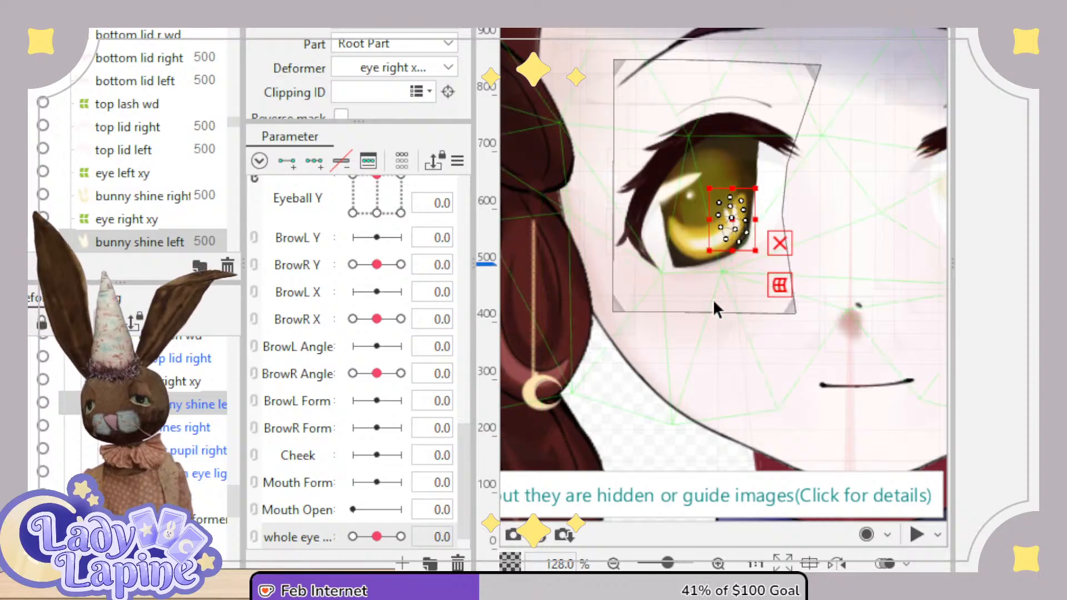
scroll(712, 299, up, 3)
scroll(722, 339, down, 1)
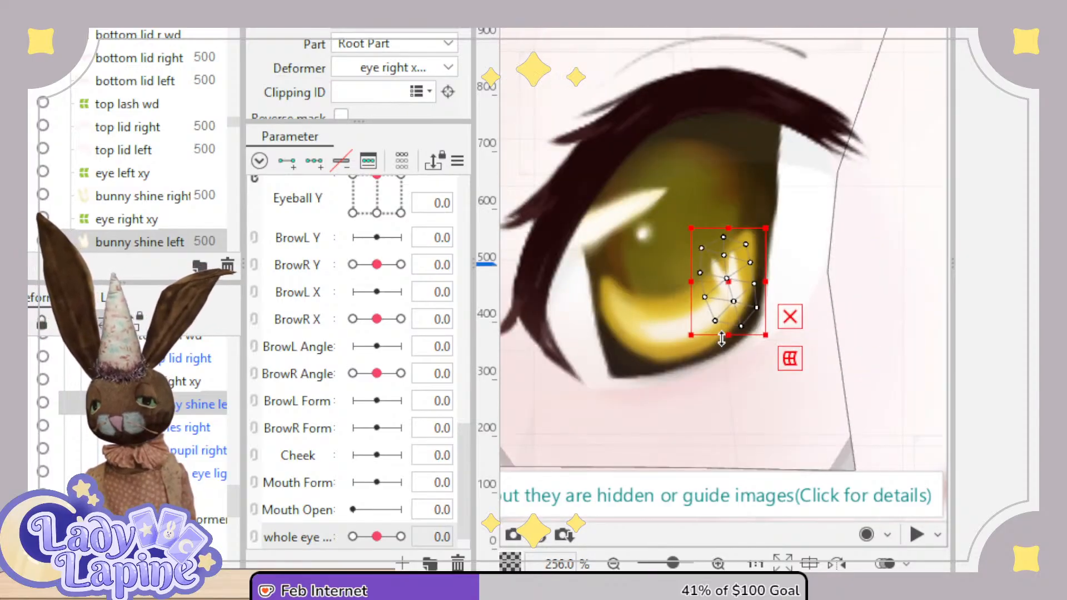
drag(721, 339, 717, 310)
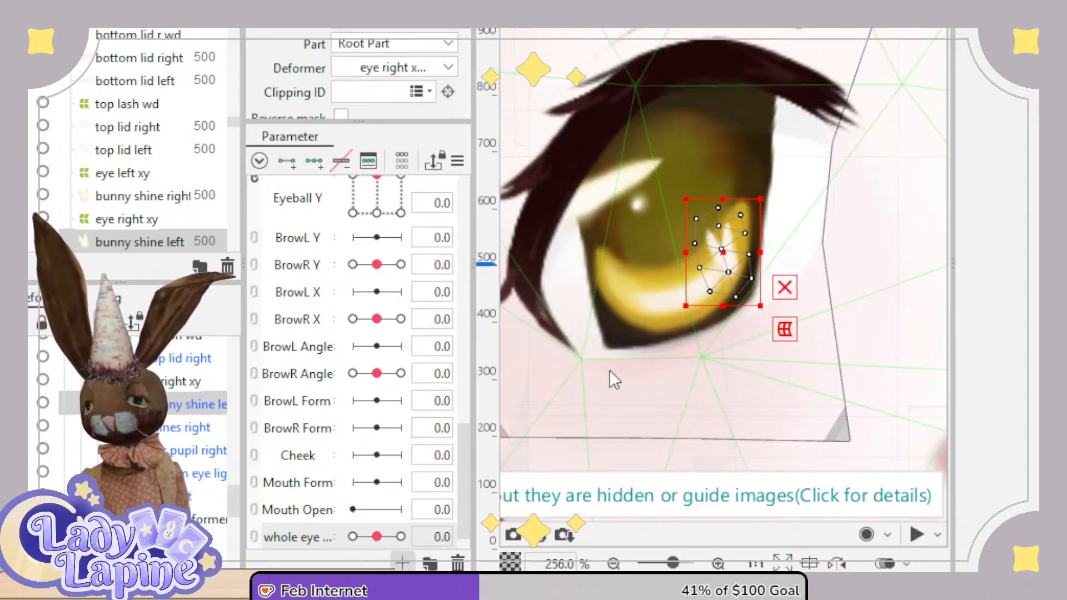
ctrl+click(180, 430)
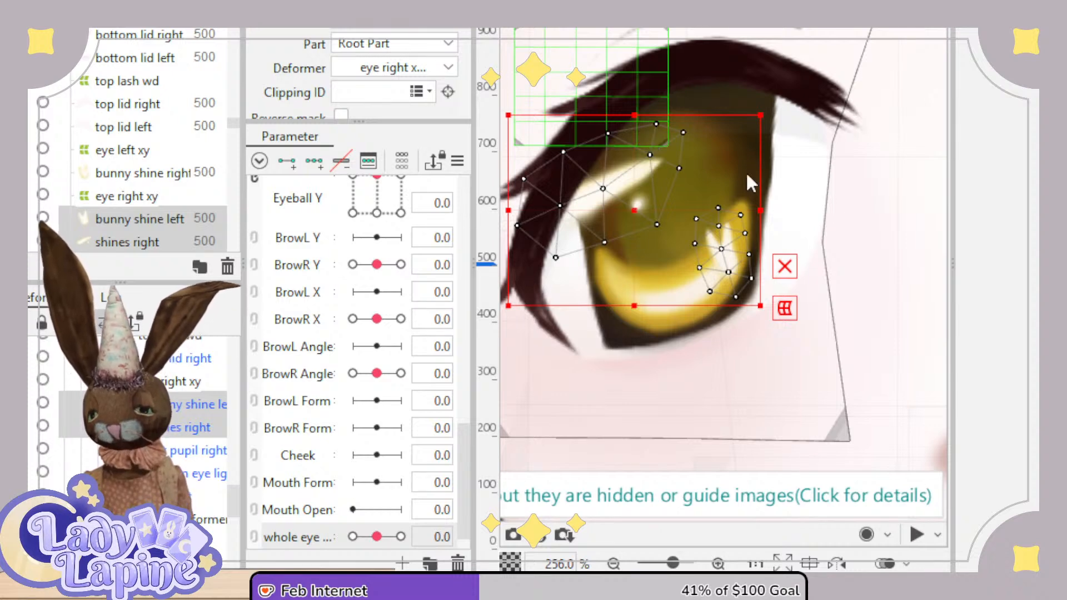
click(734, 439)
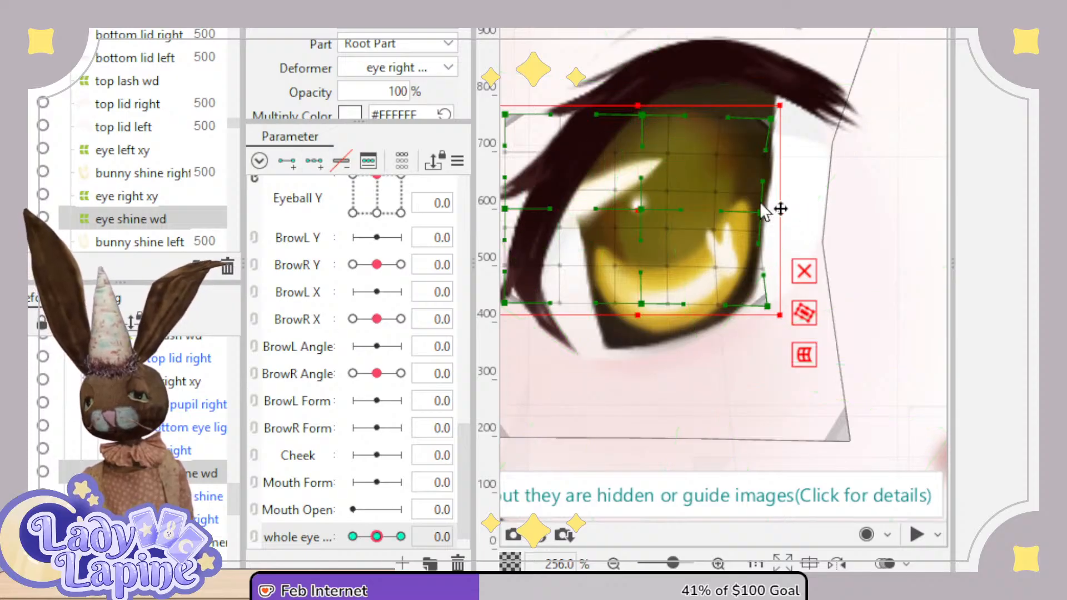
Compare the eye shine wd warp at whole eye -30.0 and 0.0, and remove its whole eye keyforms.
scroll(835, 178, down, 2)
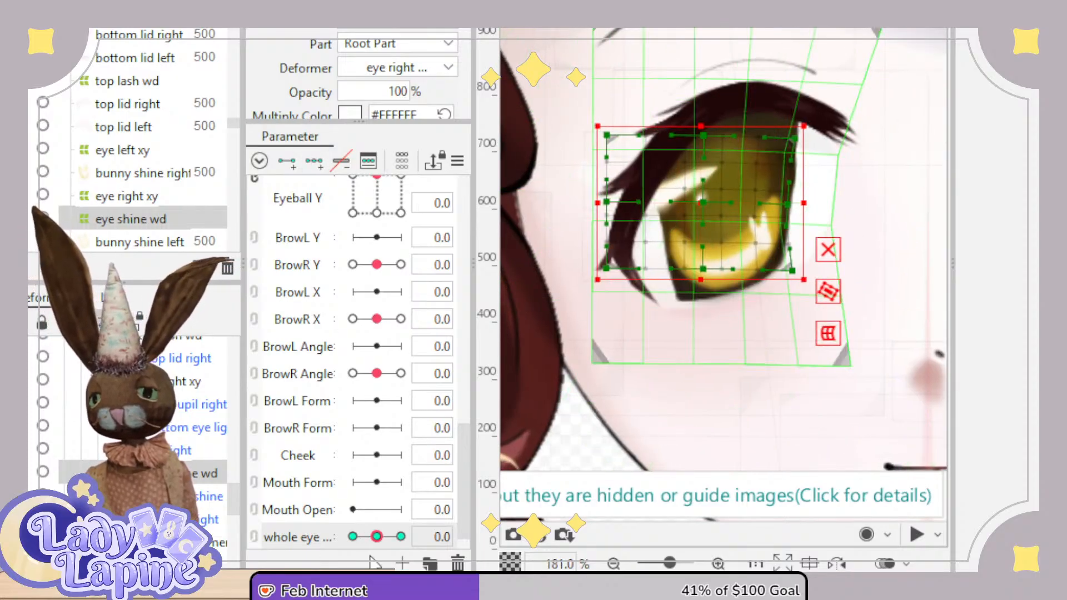
click(353, 536)
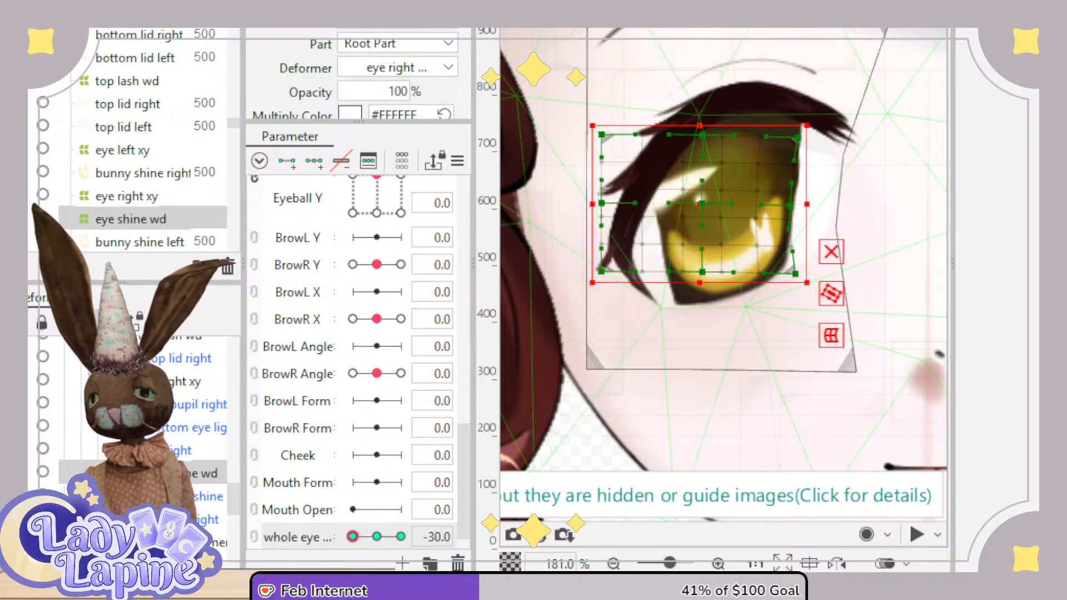
drag(354, 535, 377, 537)
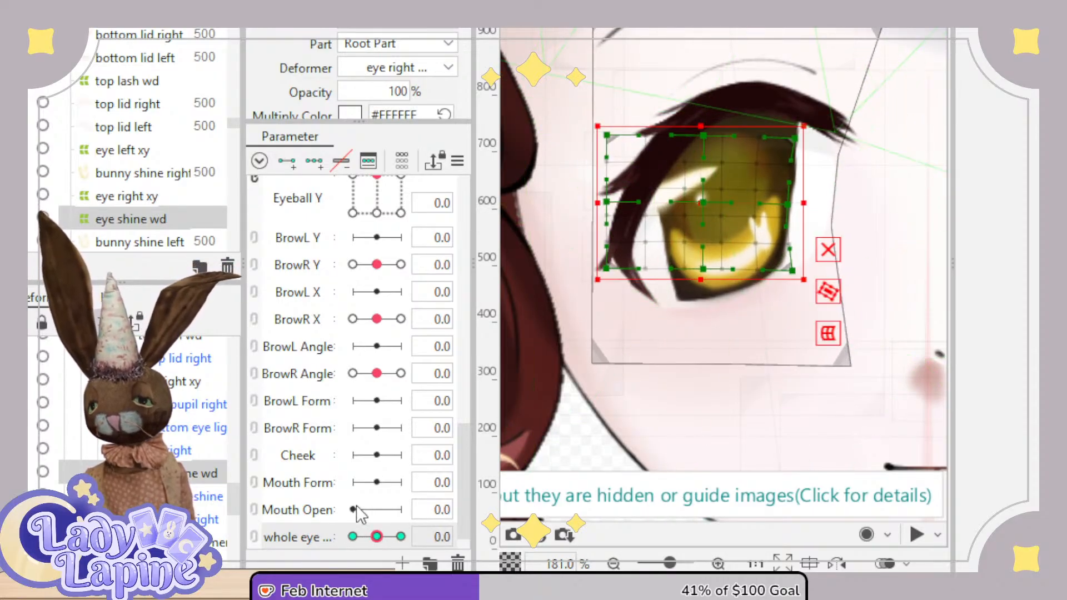
click(345, 160)
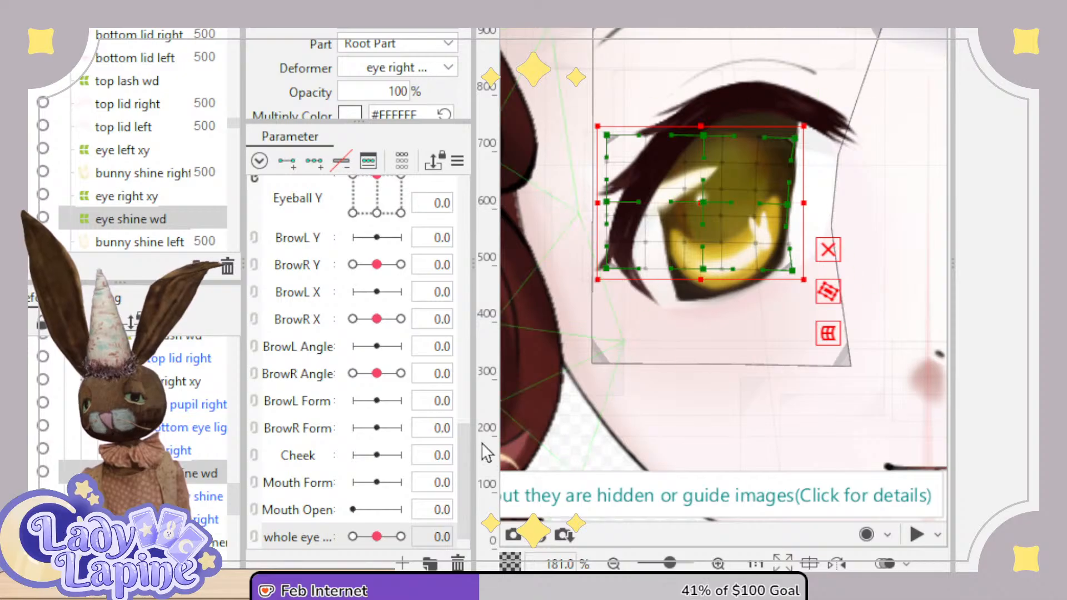
Move the whole eye parameter to the end of the physics parameters, just above the Face Tracking group.
drag(462, 451, 489, 486)
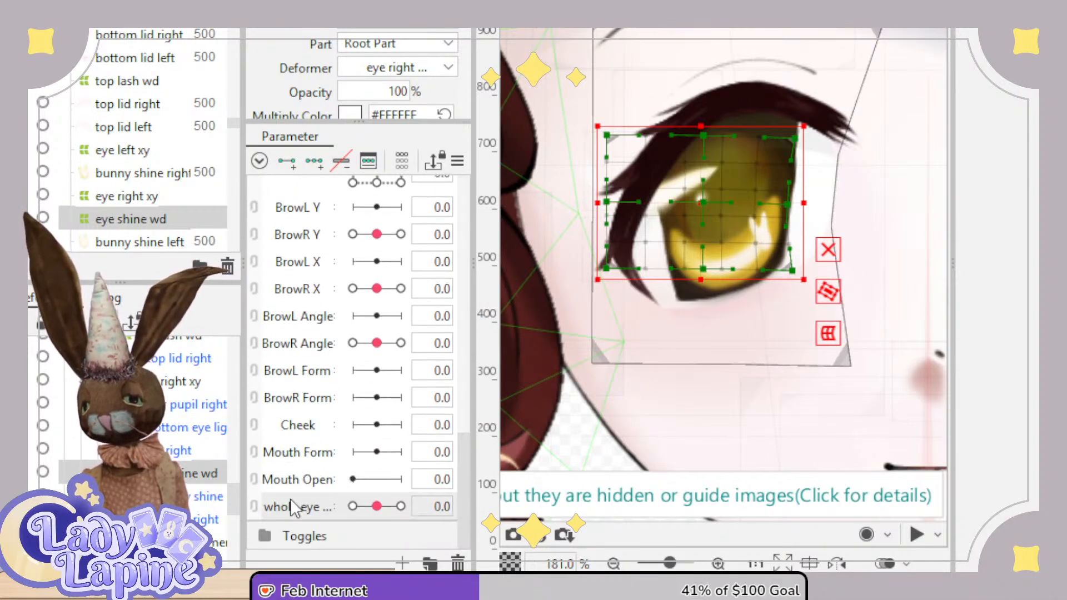
click(289, 515)
drag(308, 509, 357, 340)
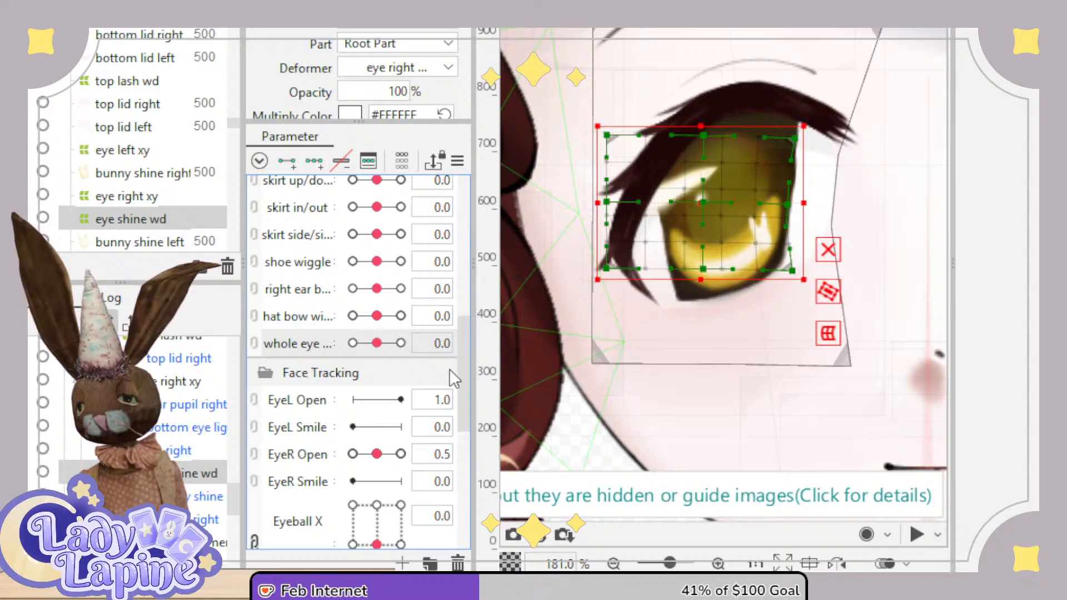
Create an eye shine parameter below whole eye and add three keyforms to it for the eye shine wd warp.
drag(467, 366, 462, 321)
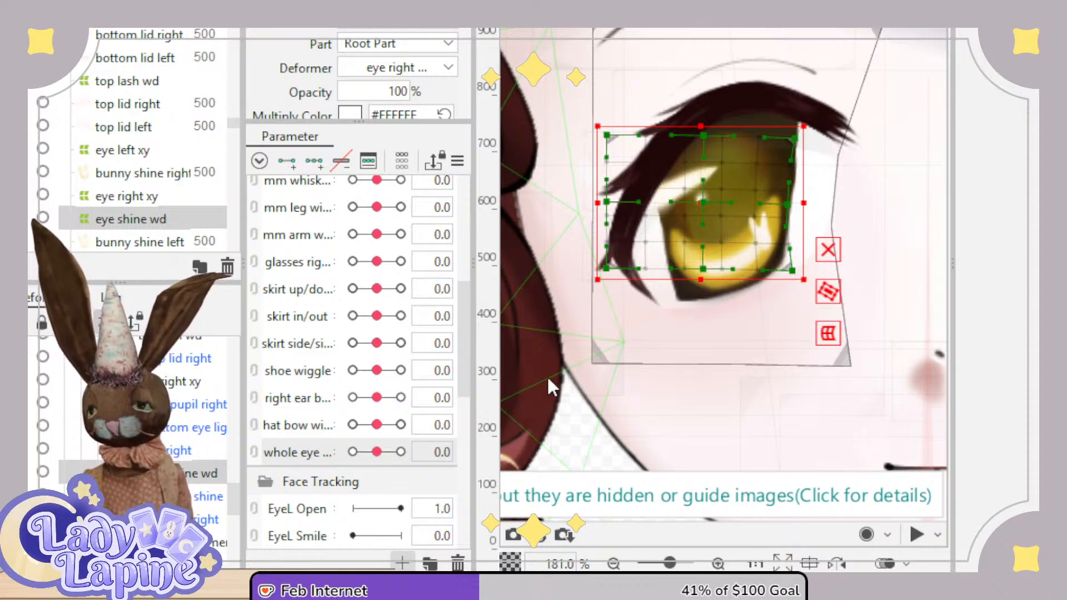
click(519, 371)
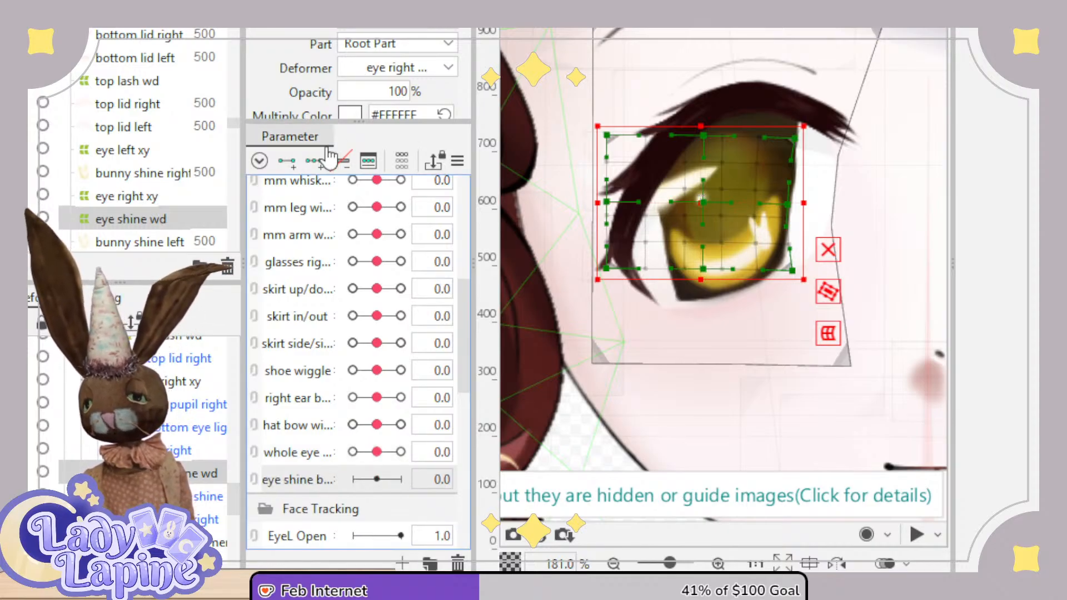
click(314, 162)
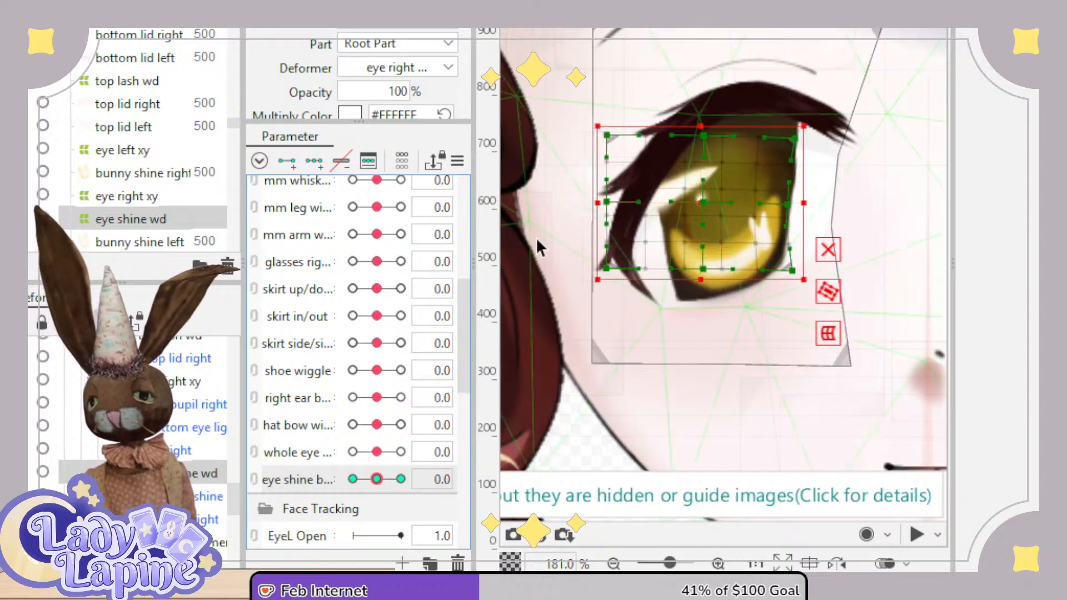
Enlarge the eye shine wd warp at eye shine -30.0, shrink it slightly at 30.0, and return to 0.0.
click(352, 479)
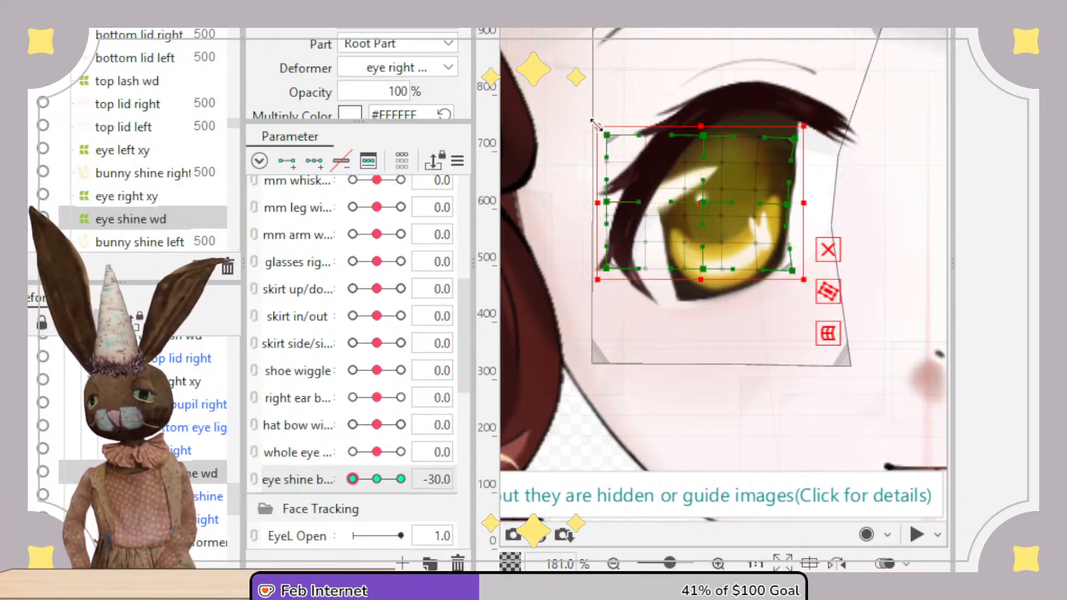
drag(598, 127, 591, 117)
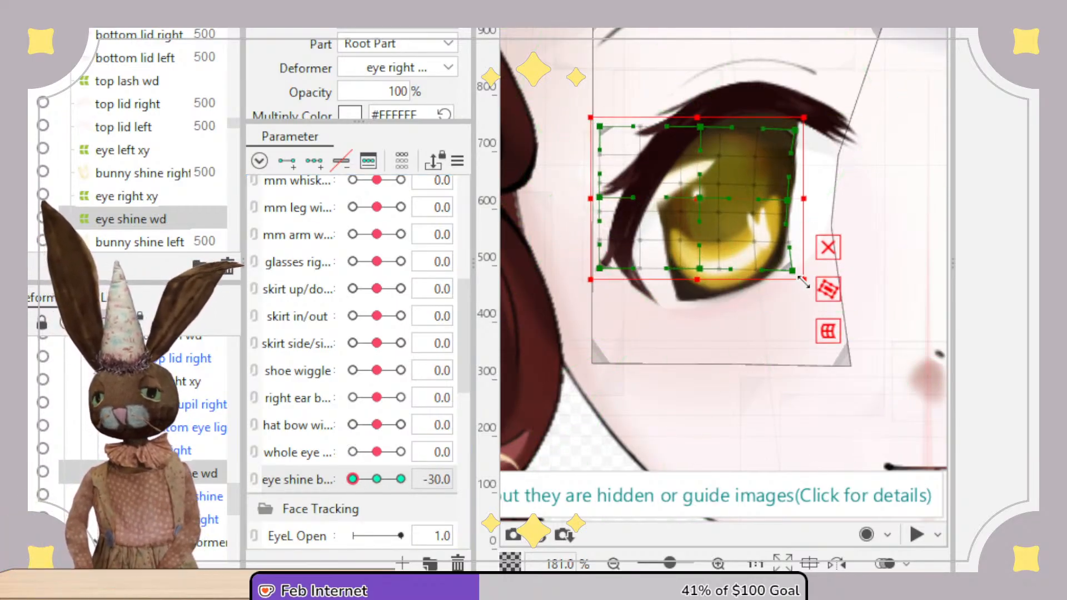
drag(803, 279, 814, 293)
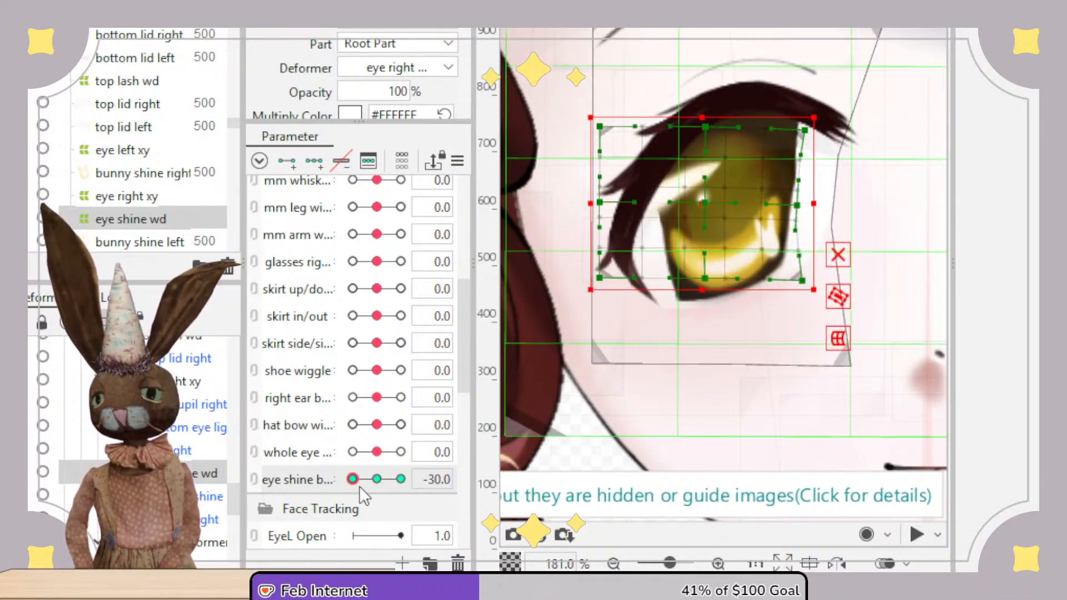
drag(359, 484, 402, 480)
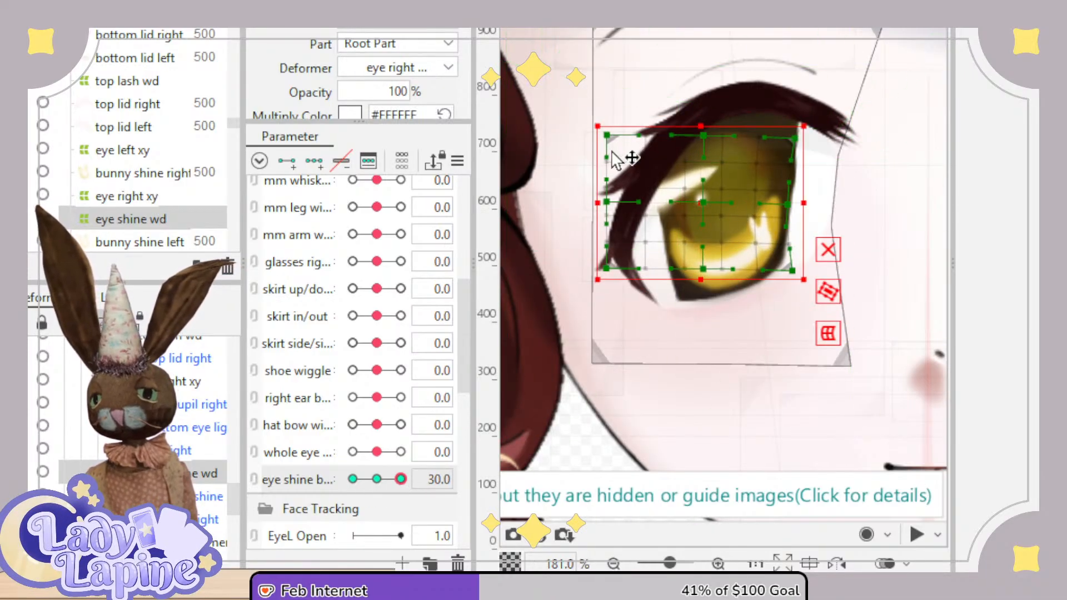
drag(596, 126, 601, 129)
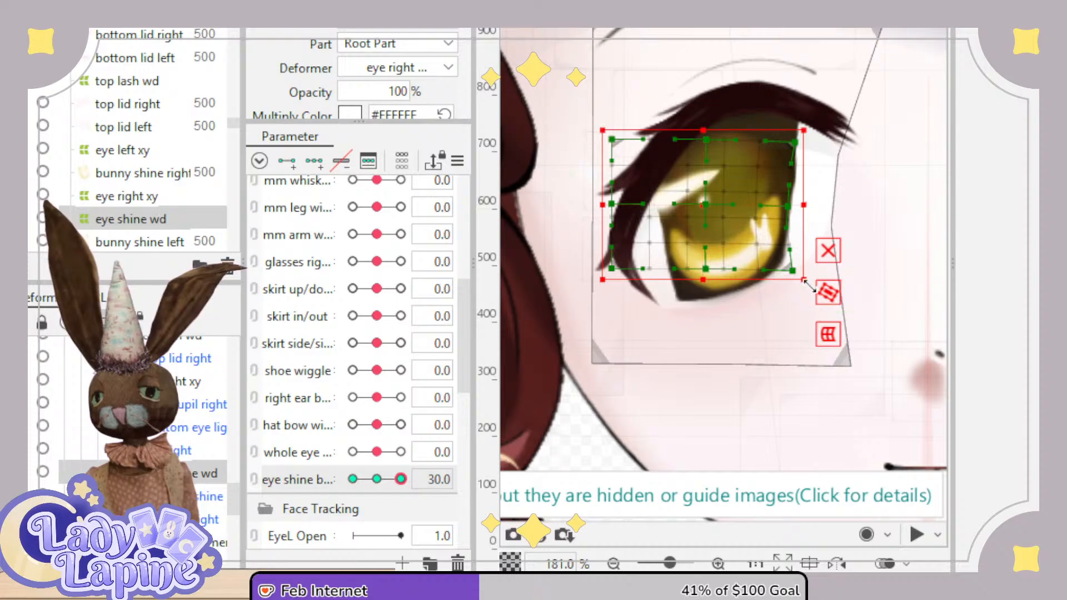
drag(806, 278, 805, 275)
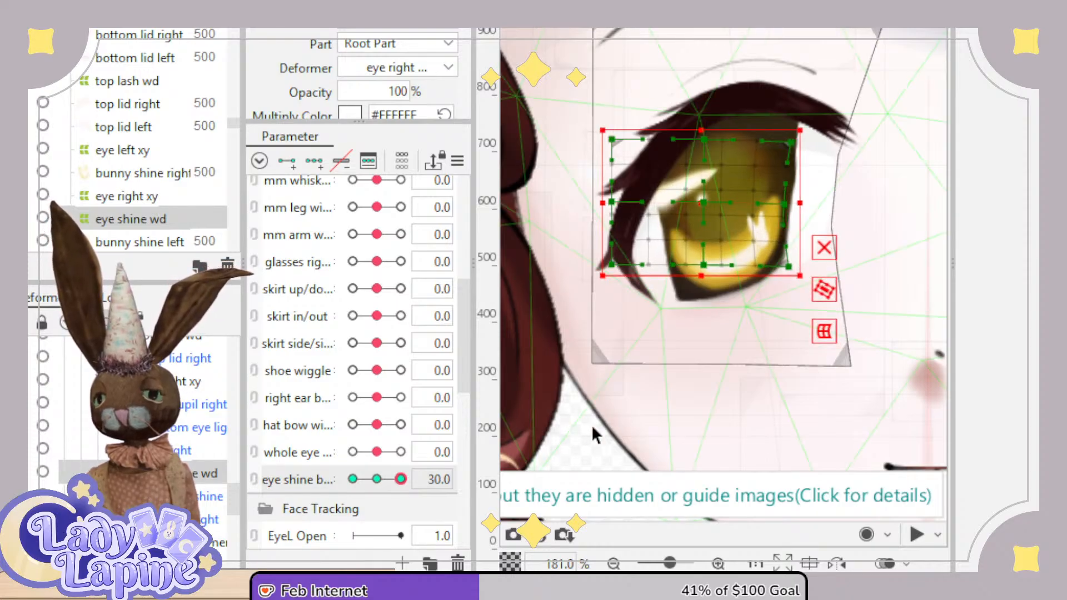
drag(400, 480, 377, 481)
Open the physics settings and add a new physics group for the eye movement, with the right eye in the preview.
click(717, 264)
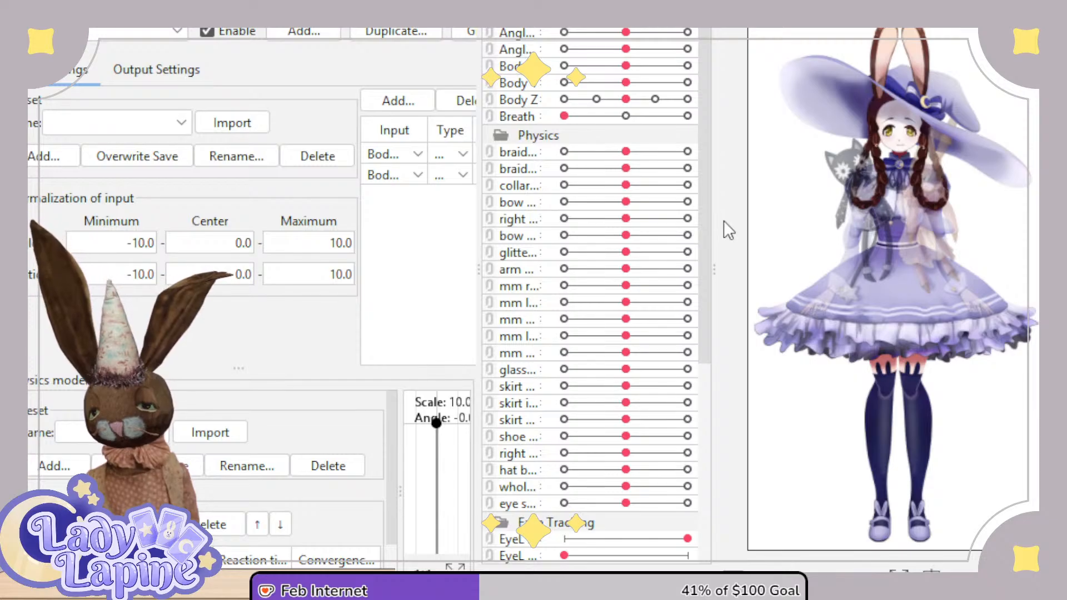
scroll(918, 151, up, 3)
scroll(816, 155, up, 3)
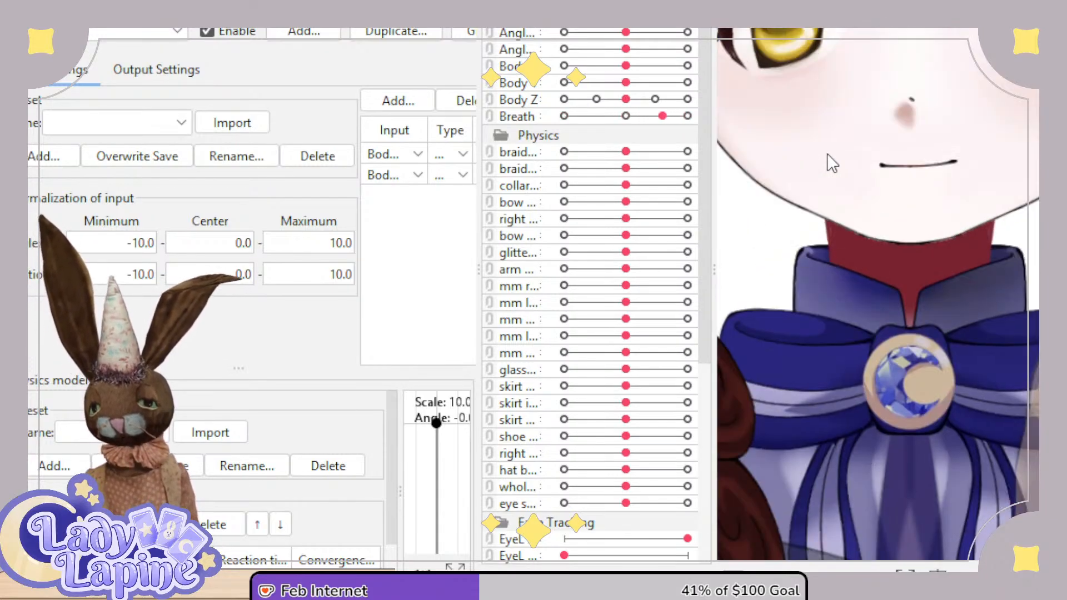
drag(826, 102, 942, 358)
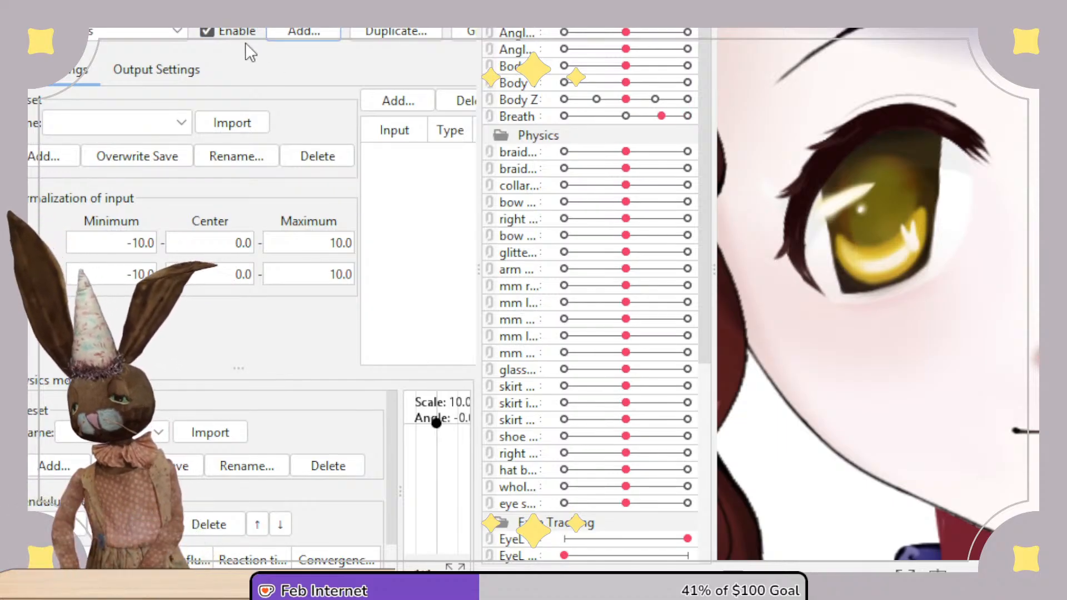
Add the six eye parameters as inputs of the new eye physics group.
click(167, 129)
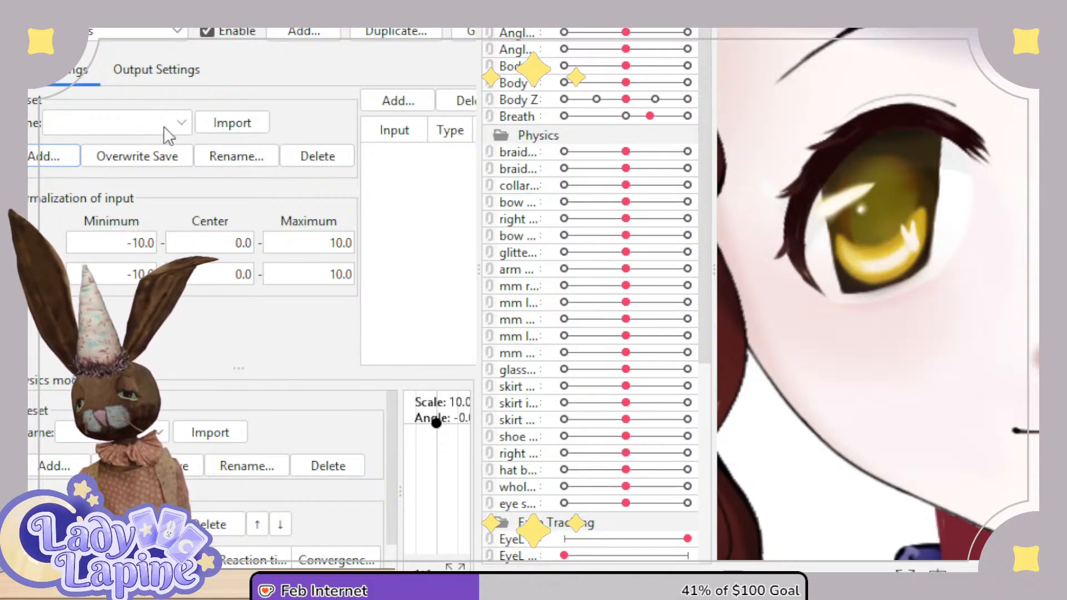
click(408, 106)
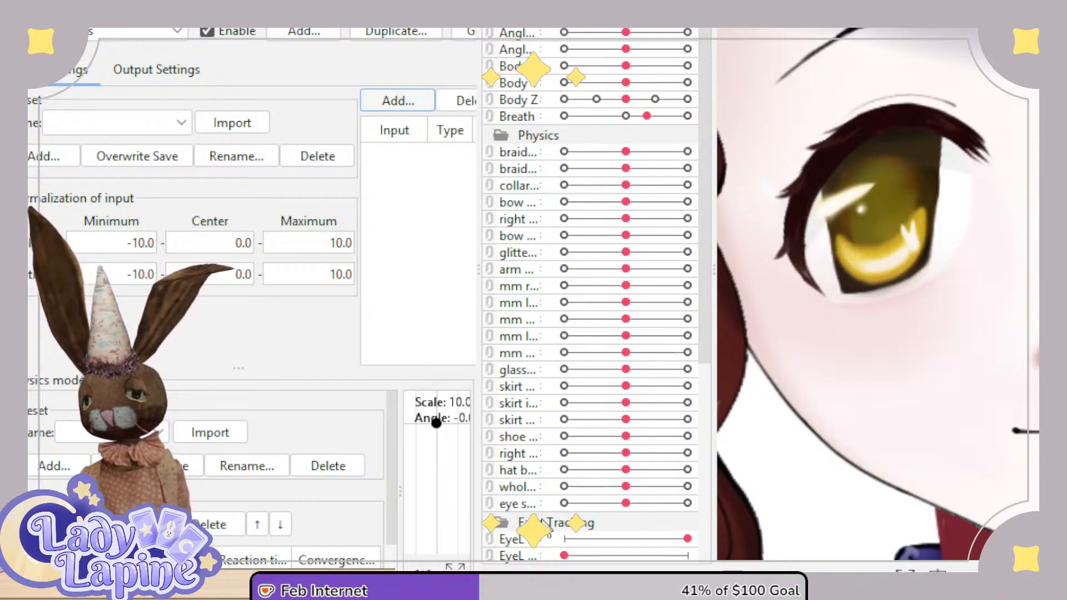
click(483, 478)
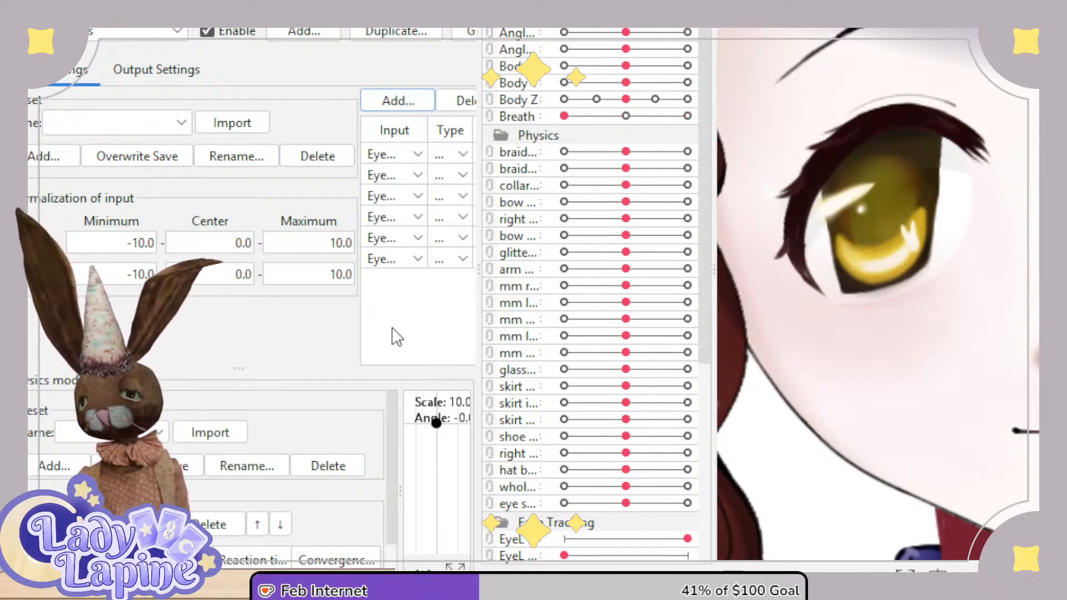
Import the Clothes preset into the physics model and add the whole eye and eye shine parameters as outputs.
click(155, 67)
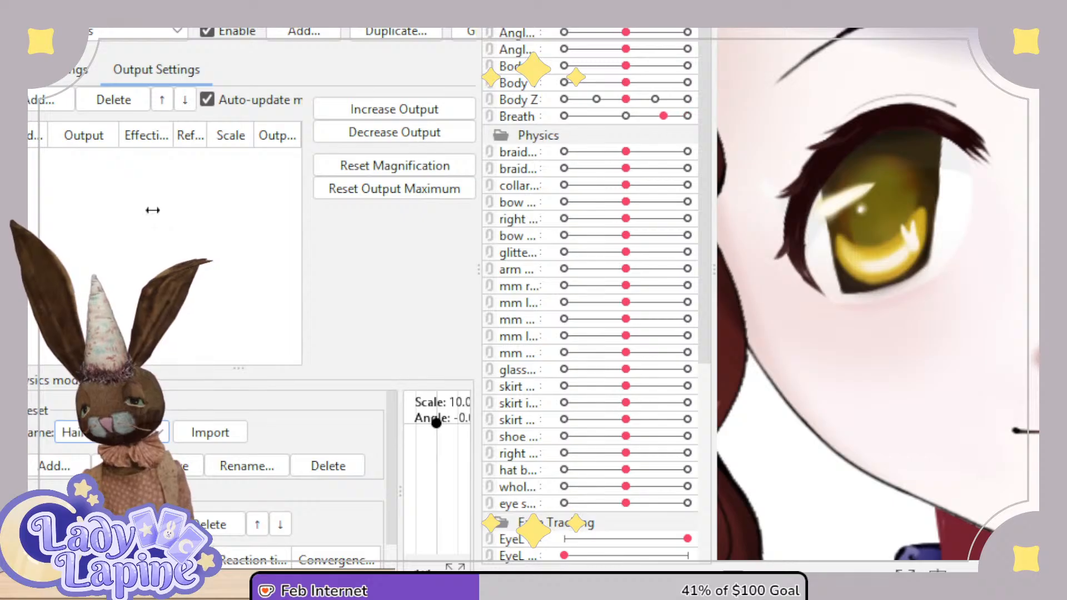
click(157, 433)
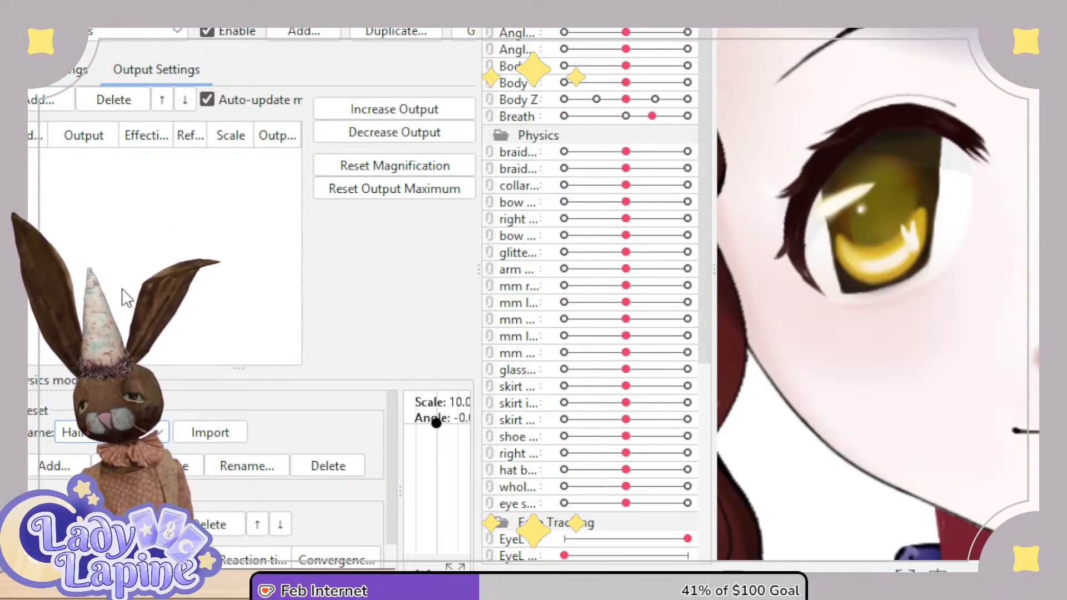
click(123, 304)
click(229, 437)
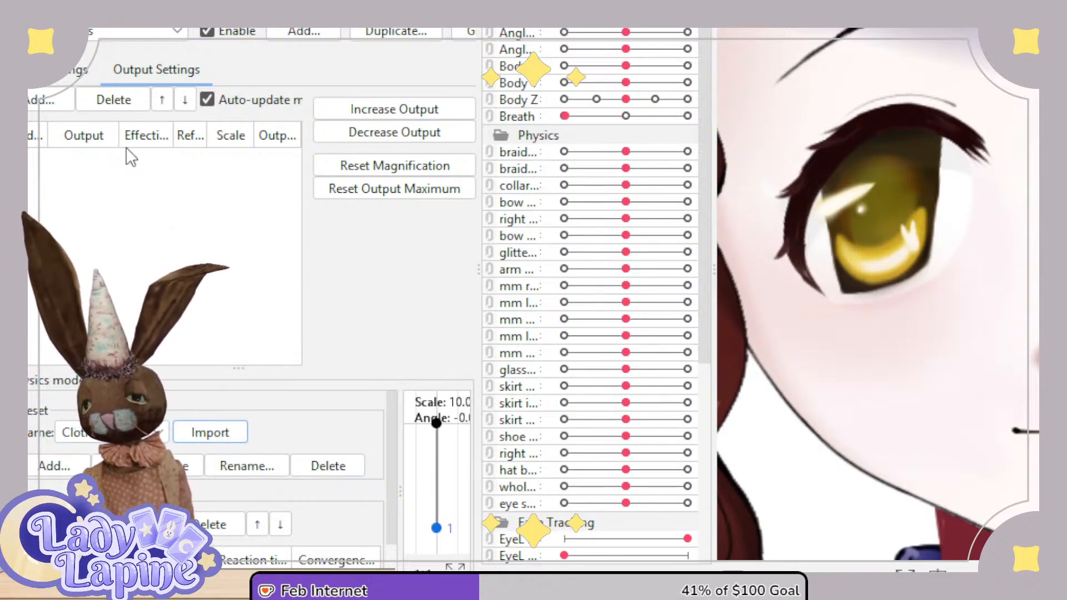
click(46, 102)
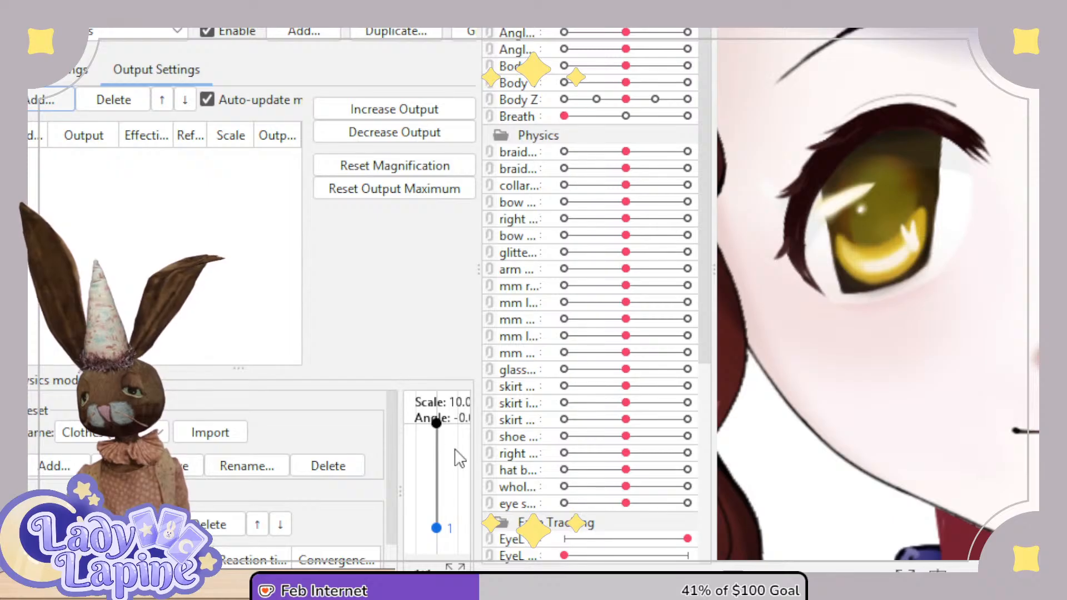
click(493, 495)
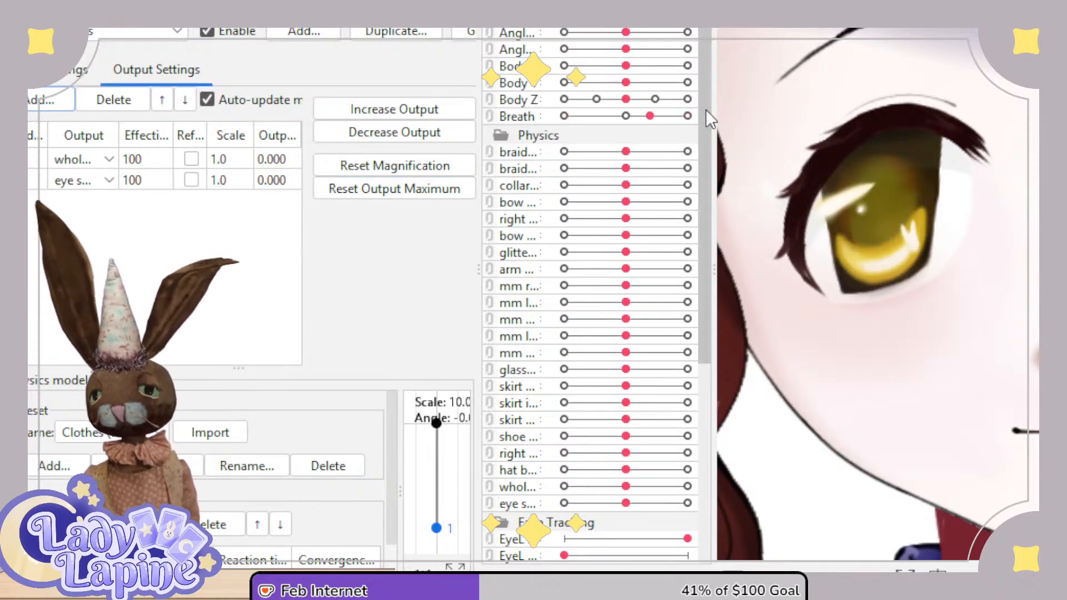
Try to increase the output of whole eye and eye shine, and check the group's eye inputs.
drag(709, 109, 719, 324)
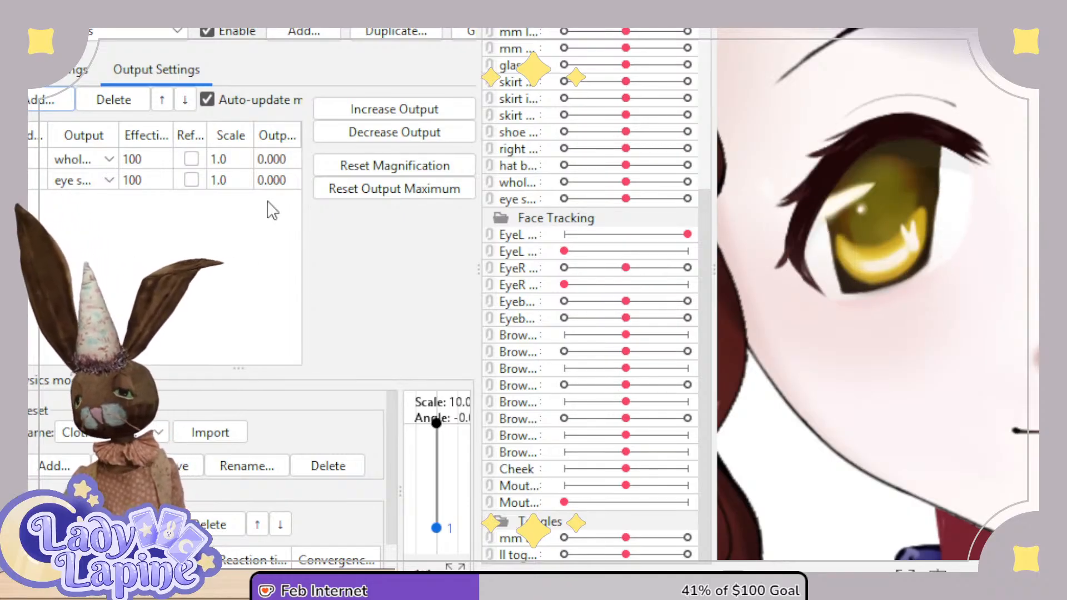
click(381, 108)
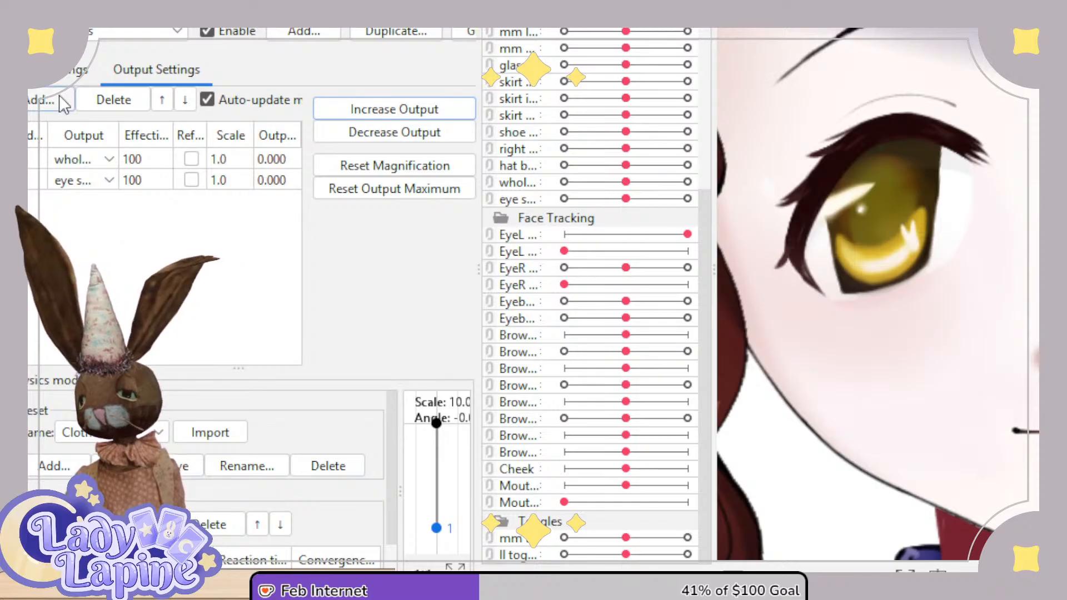
click(75, 70)
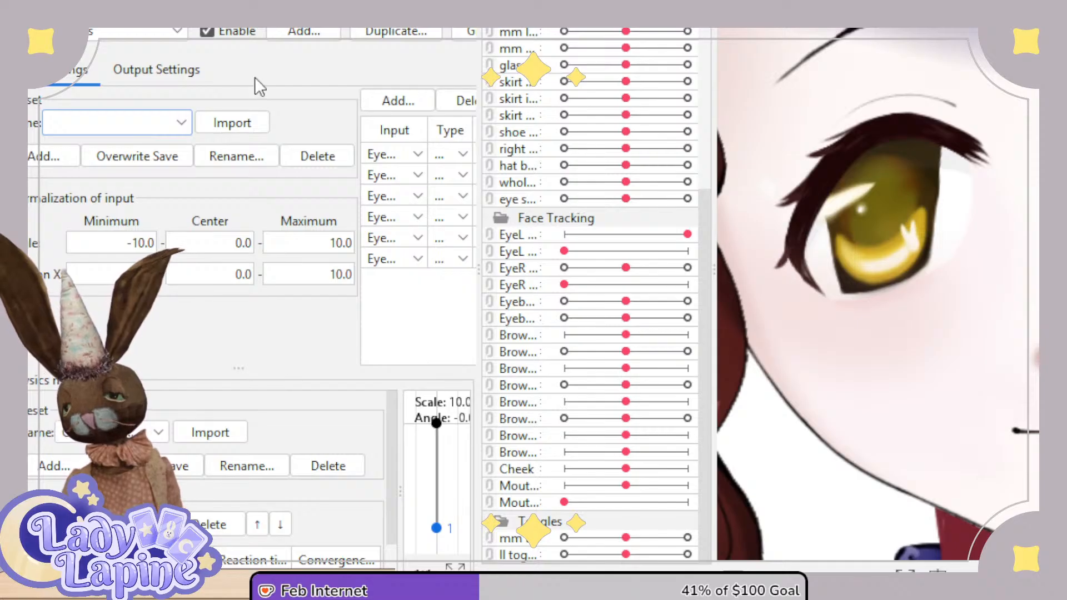
click(194, 73)
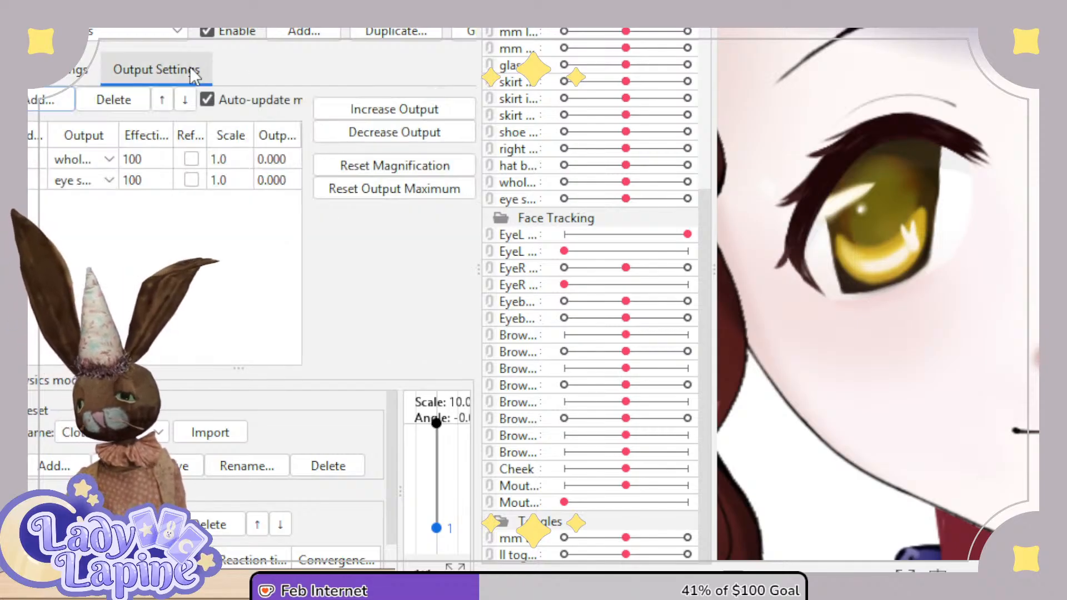
Enter a scale of 1.0 for the whole eye and eye shine outputs and check their output maximums.
double_click(229, 160)
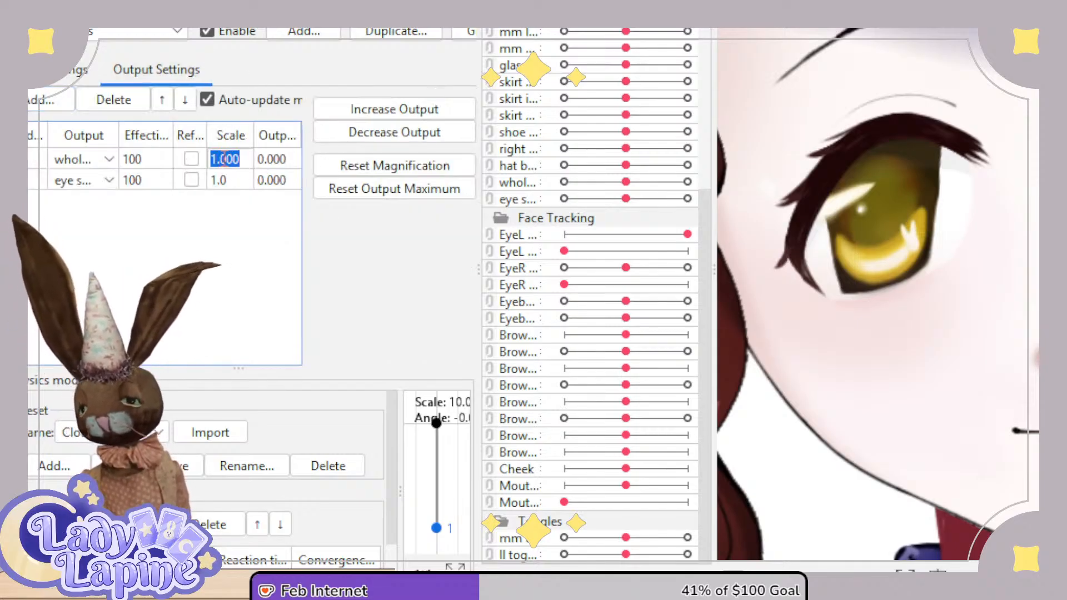
text(1.0)
click(221, 179)
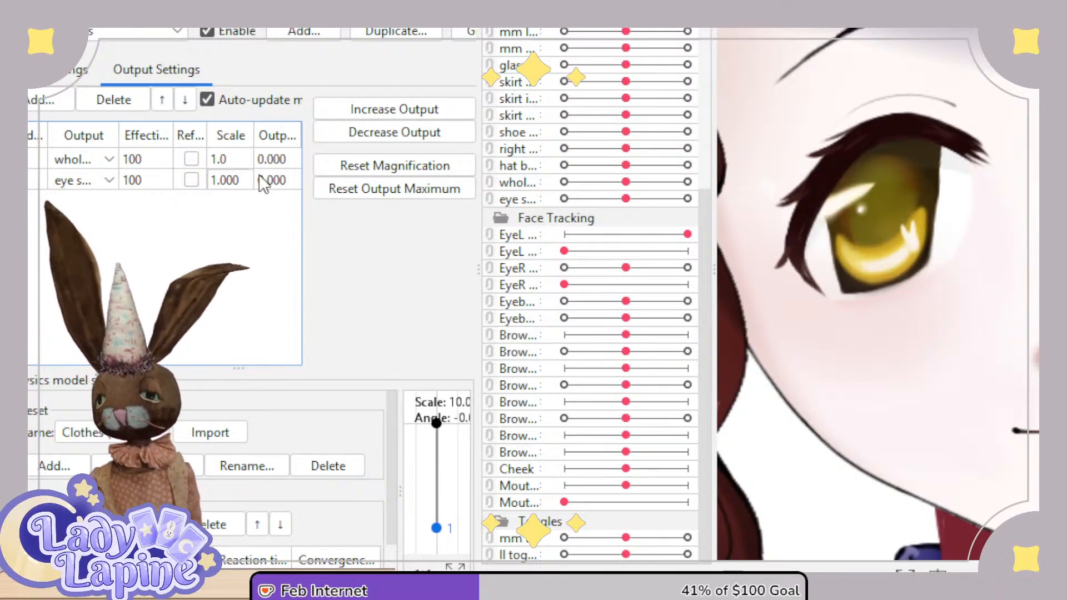
double_click(233, 179)
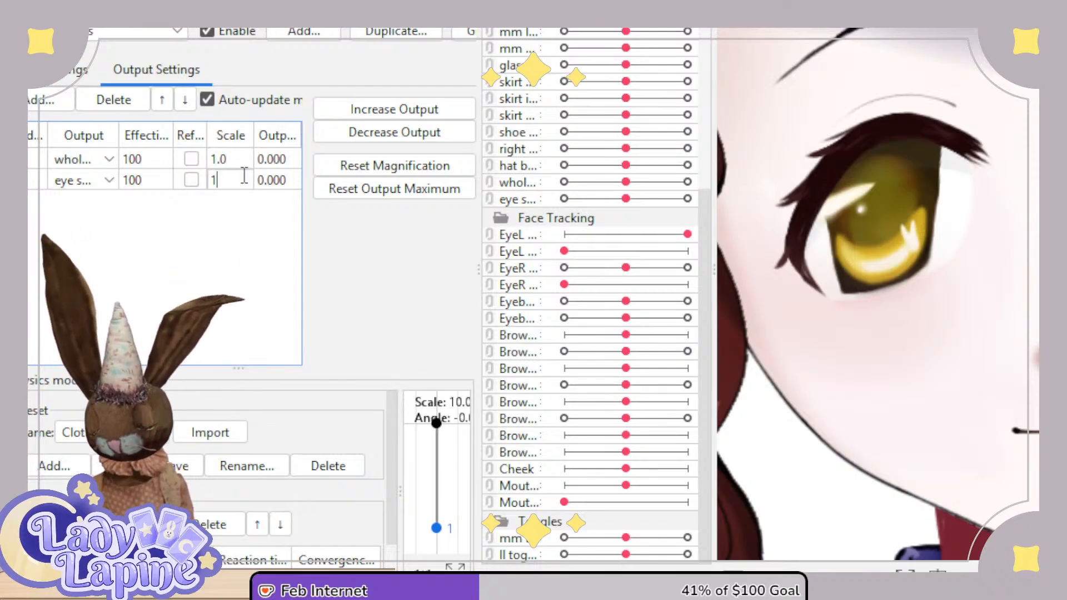
click(273, 160)
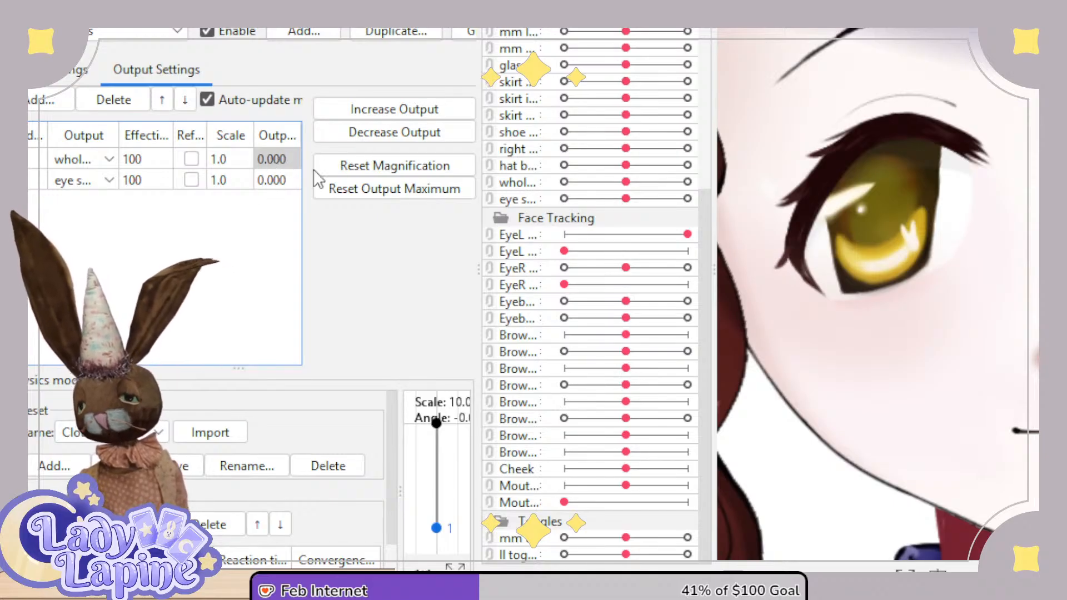
click(278, 179)
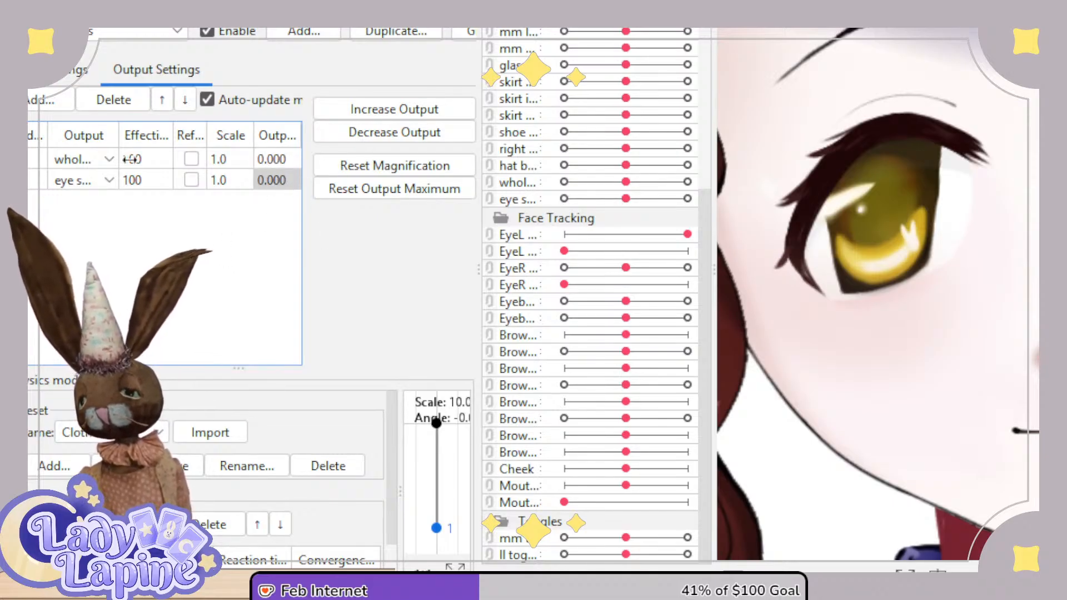